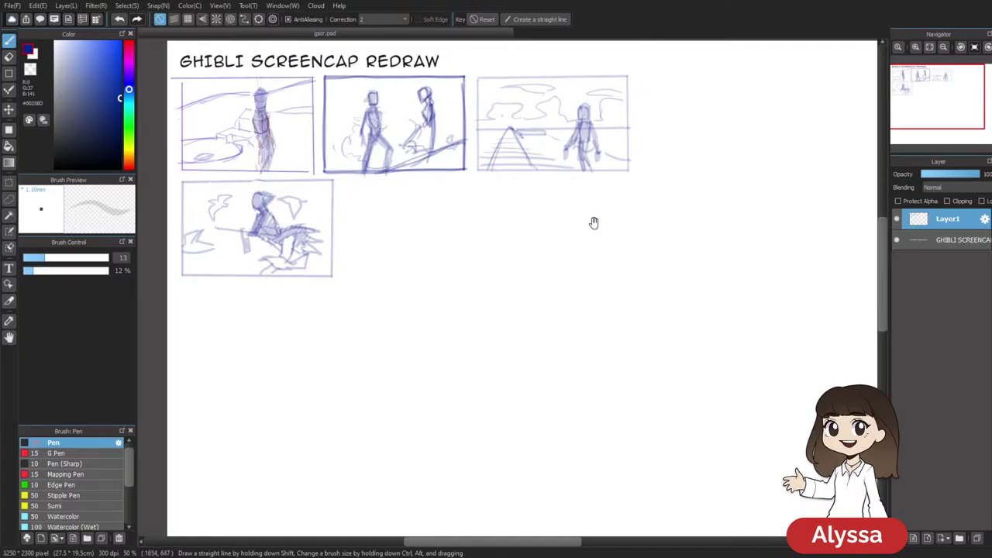
Add a new layer above the layer with the thumbnail sketches
{"action": "left_click_drag", "start_coordinate": [600, 207], "coordinate": [549, 216]}
{"action": "scroll", "coordinate": [507, 286], "scroll_direction": "down", "scroll_amount": 1}
{"action": "left_click_drag", "start_coordinate": [658, 321], "coordinate": [606, 351]}
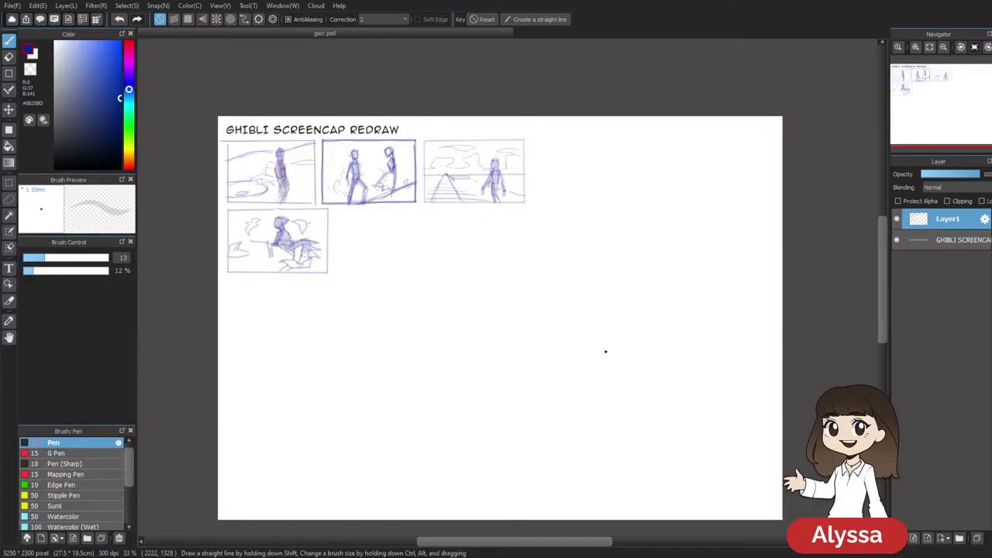
{"action": "key", "text": "ctrl+Up"}
{"action": "left_click_drag", "start_coordinate": [472, 158], "coordinate": [469, 209]}
{"action": "key", "text": "ctrl+shift+n"}
{"action": "scroll", "coordinate": [457, 211], "scroll_direction": "down", "scroll_amount": 1}
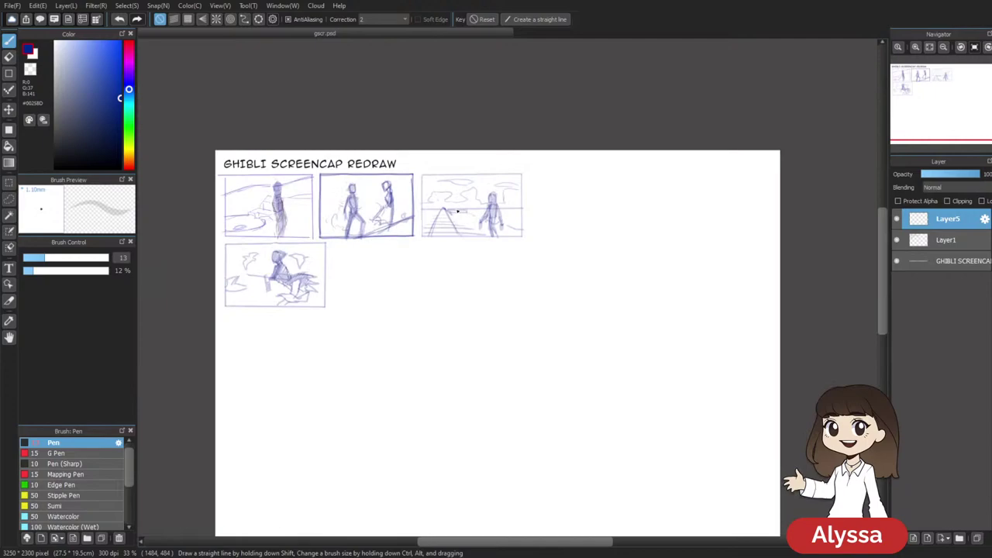
Scale the four thumbnail sketches on Layer1 down slightly and reposition them under the title at the canvas's upper left
{"action": "left_click_drag", "start_coordinate": [585, 285], "coordinate": [519, 233]}
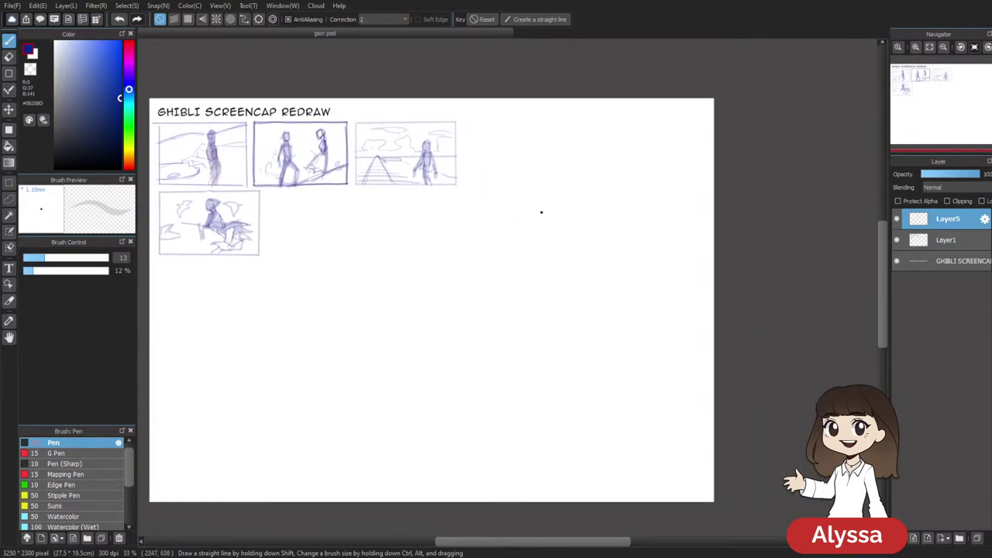
{"action": "scroll", "coordinate": [414, 222], "scroll_direction": "up", "scroll_amount": 1}
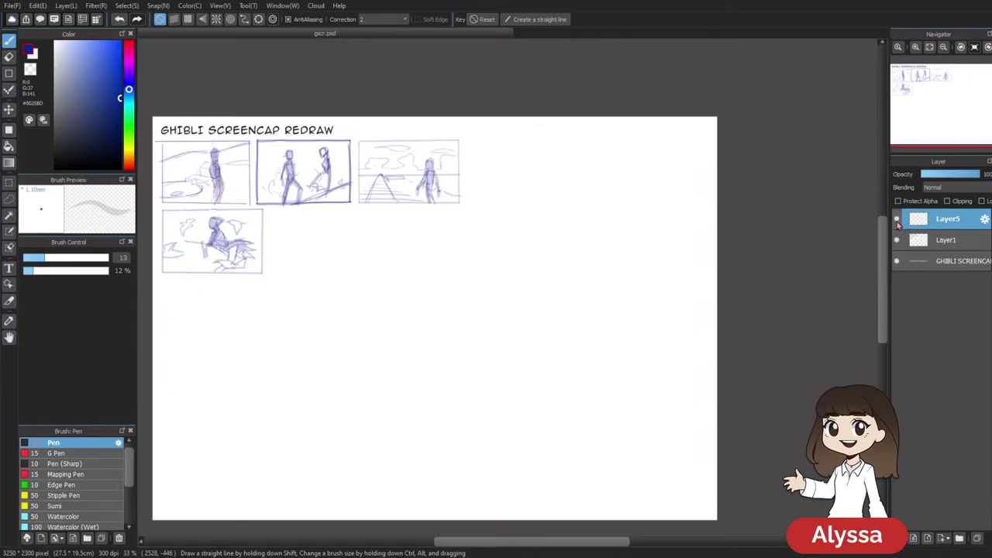
{"action": "left_click_drag", "start_coordinate": [613, 287], "coordinate": [655, 299]}
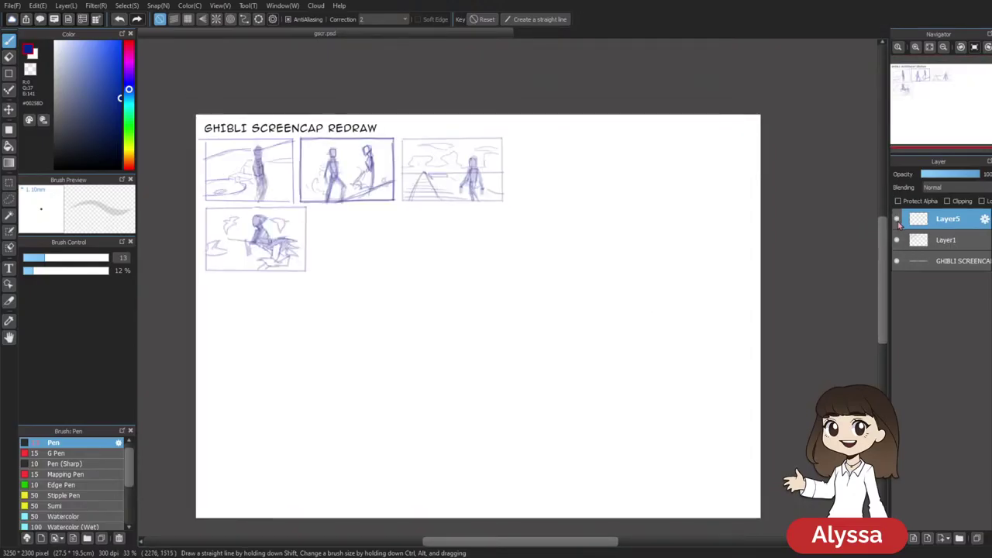
{"action": "left_click", "coordinate": [951, 243]}
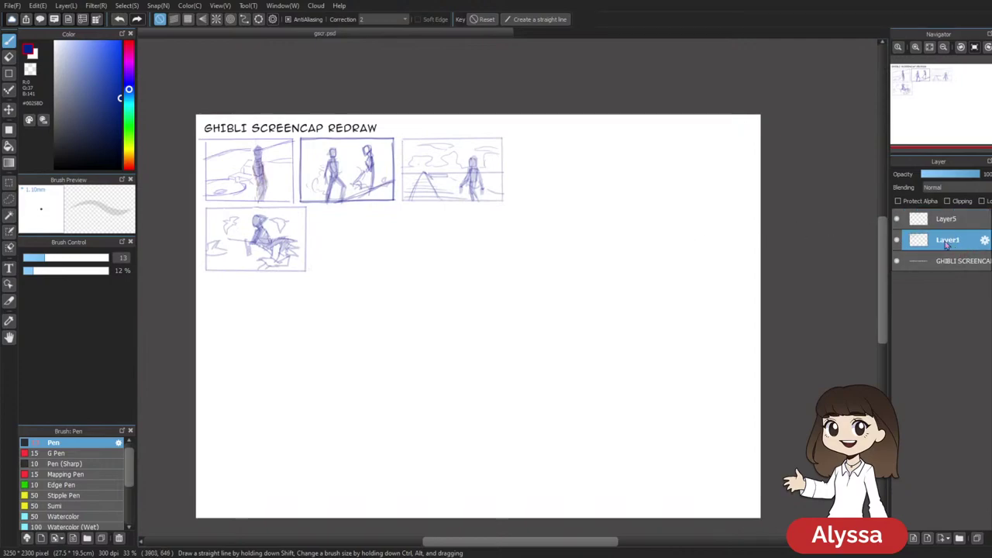
{"action": "key", "text": "ctrl+t"}
{"action": "left_click_drag", "start_coordinate": [502, 253], "coordinate": [482, 241]}
{"action": "left_click_drag", "start_coordinate": [442, 213], "coordinate": [426, 207]}
{"action": "key", "text": "Return"}
Add a new layer directly above the thumbnail layer and choose a brighter blue drawing colour (R 0, G 44, B 165)
{"action": "key", "text": "ctrl+shift+n"}
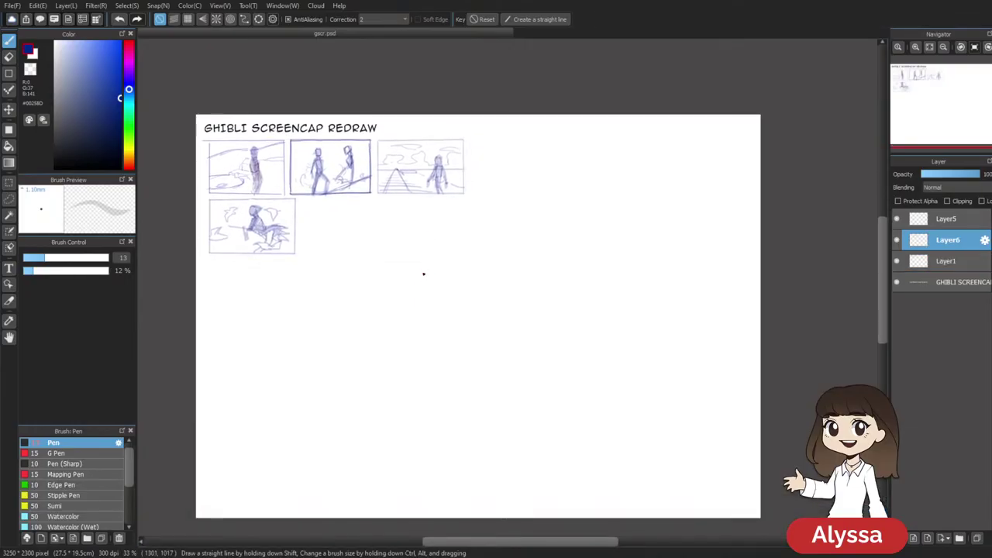
{"action": "left_click", "coordinate": [120, 87]}
{"action": "left_click_drag", "start_coordinate": [658, 226], "coordinate": [635, 254]}
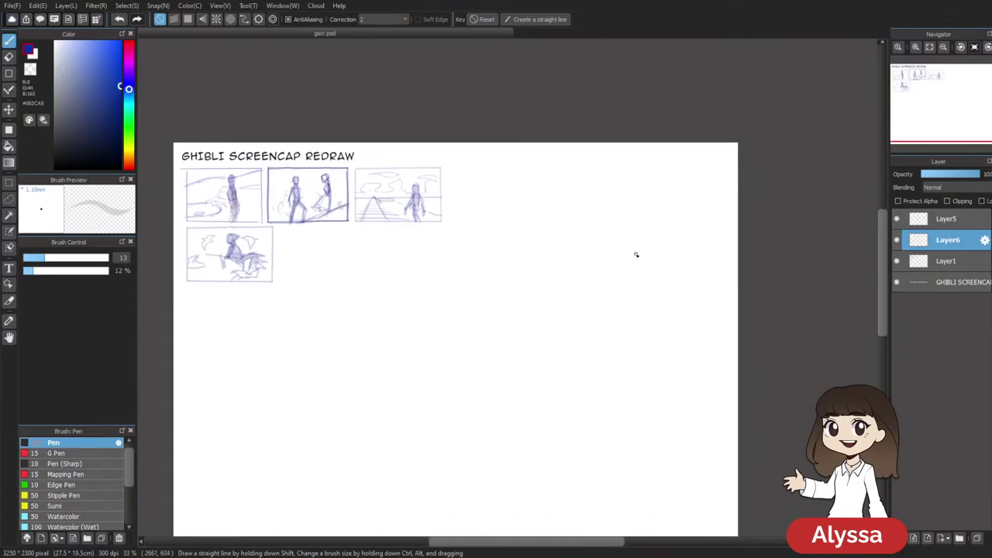
{"action": "left_click_drag", "start_coordinate": [569, 215], "coordinate": [551, 171]}
{"action": "left_click_drag", "start_coordinate": [546, 265], "coordinate": [538, 258]}
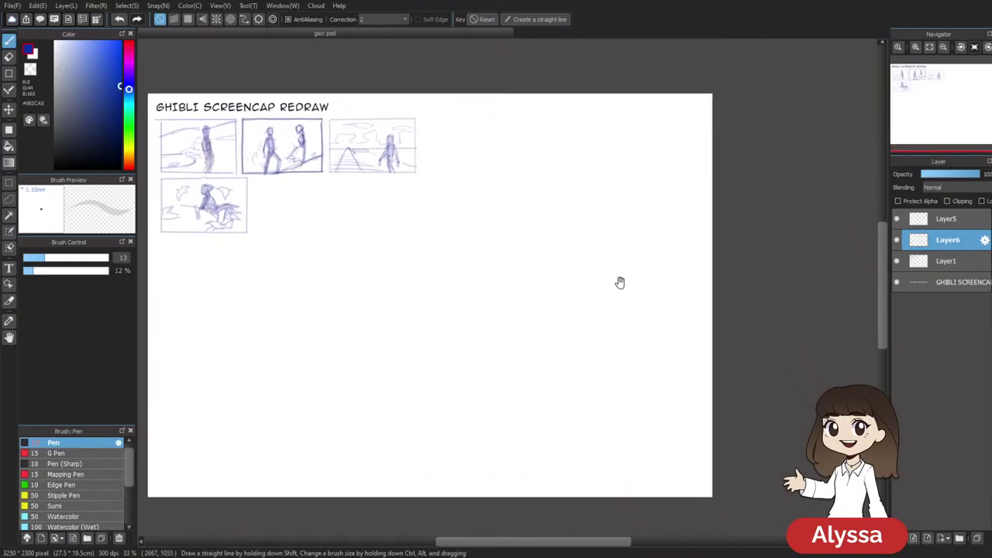
{"action": "left_click_drag", "start_coordinate": [620, 281], "coordinate": [601, 319]}
{"action": "left_click_drag", "start_coordinate": [590, 177], "coordinate": [603, 163]}
{"action": "left_click_drag", "start_coordinate": [574, 238], "coordinate": [607, 233]}
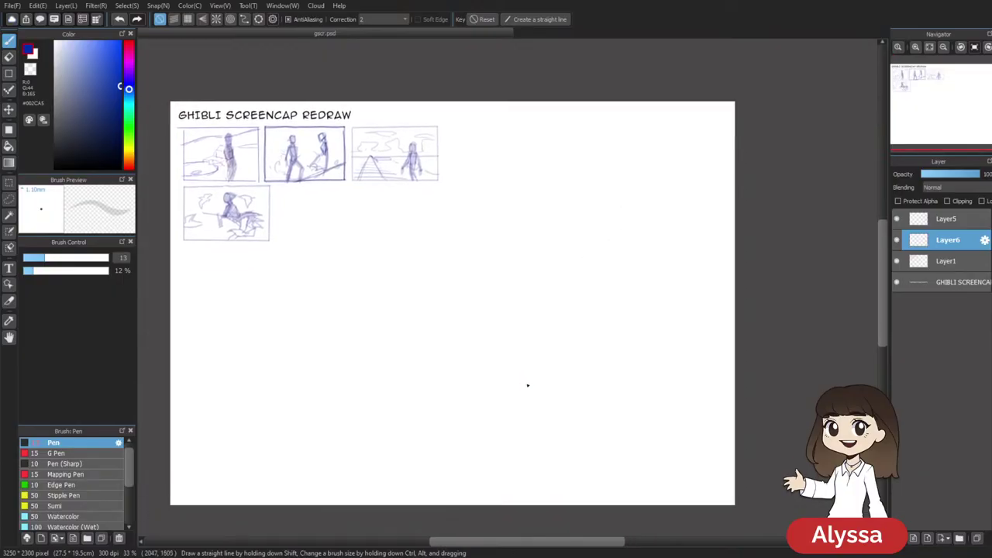
{"action": "mouse_move", "coordinate": [608, 185]}
{"action": "left_mouse_down"}
{"action": "mouse_move", "coordinate": [572, 167]}
{"action": "mouse_move", "coordinate": [580, 185]}
{"action": "left_mouse_up"}
{"action": "scroll", "coordinate": [568, 204], "scroll_direction": "right", "scroll_amount": 1}
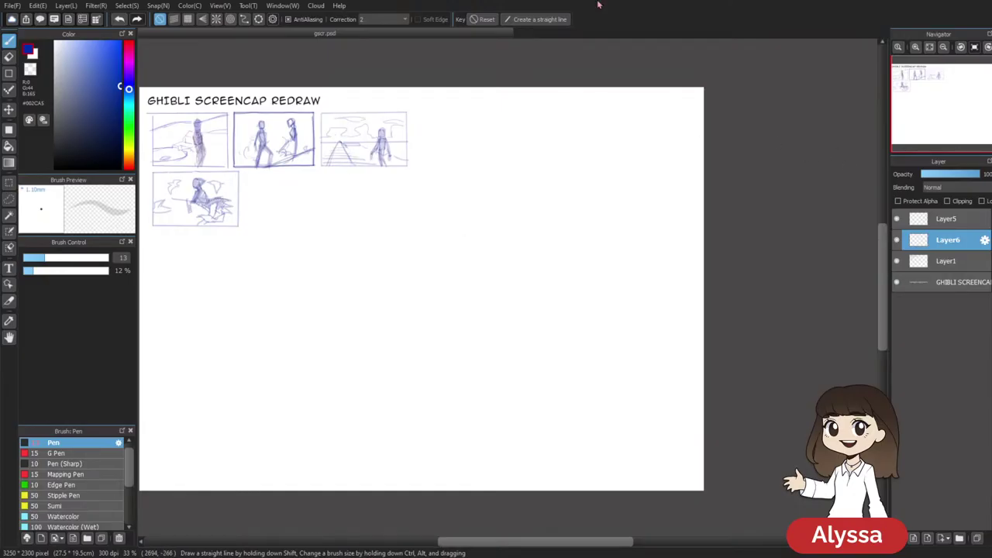
{"action": "left_click_drag", "start_coordinate": [667, 114], "coordinate": [680, 129]}
{"action": "key", "text": "ctrl+plus"}
{"action": "key", "text": "ctrl+minus"}
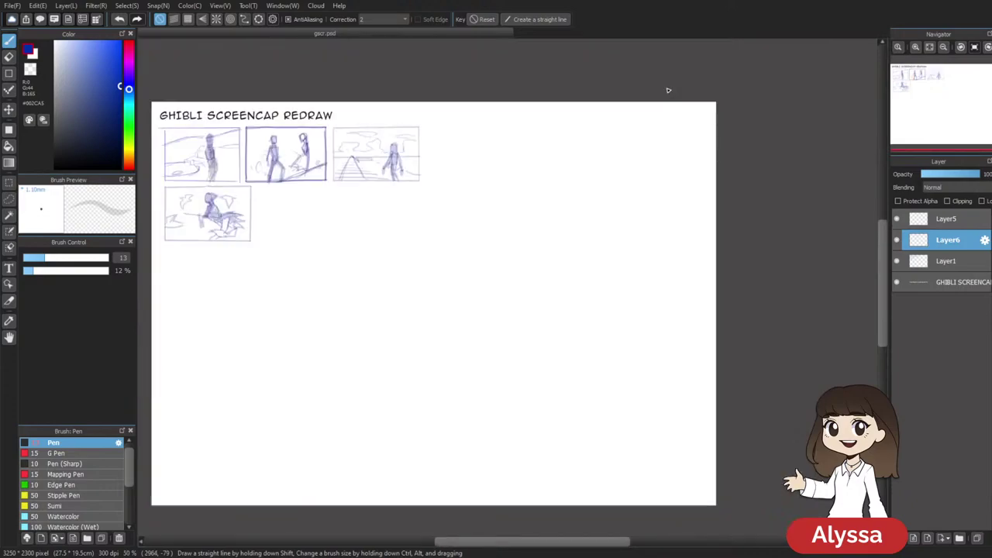
{"action": "mouse_move", "coordinate": [509, 237]}
{"action": "left_mouse_down"}
{"action": "mouse_move", "coordinate": [487, 210]}
{"action": "mouse_move", "coordinate": [506, 262]}
{"action": "left_mouse_up"}
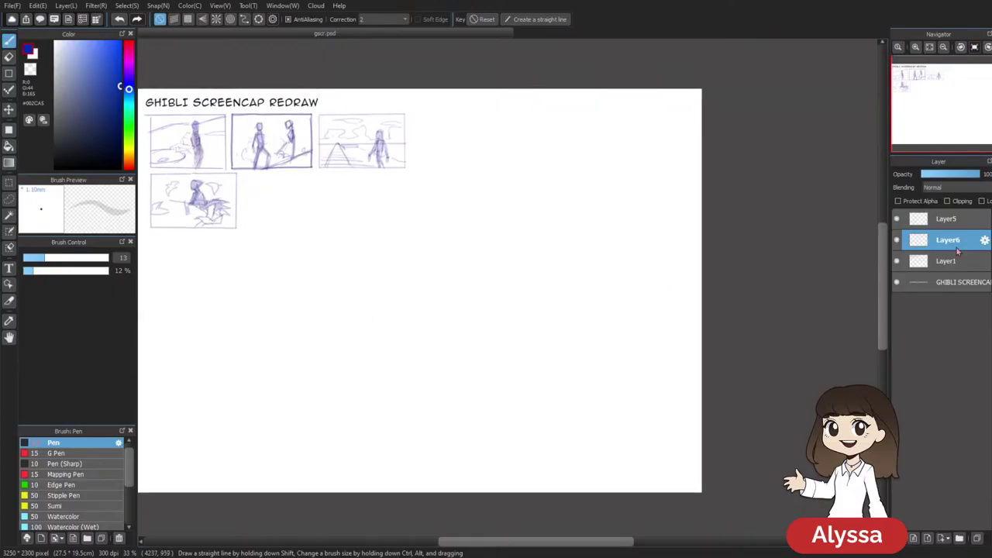
Reduce the opacity of the thumbnail layer (Layer1) to about 64% and make Layer6 the active layer
{"action": "left_click", "coordinate": [942, 175]}
{"action": "left_click", "coordinate": [898, 242]}
{"action": "left_click", "coordinate": [946, 262]}
{"action": "left_click", "coordinate": [953, 239]}
{"action": "mouse_move", "coordinate": [968, 175]}
{"action": "left_mouse_down"}
{"action": "mouse_move", "coordinate": [984, 175]}
{"action": "mouse_move", "coordinate": [961, 179]}
{"action": "left_mouse_up"}
{"action": "left_click", "coordinate": [960, 262]}
{"action": "left_click", "coordinate": [944, 176]}
{"action": "left_click", "coordinate": [947, 240]}
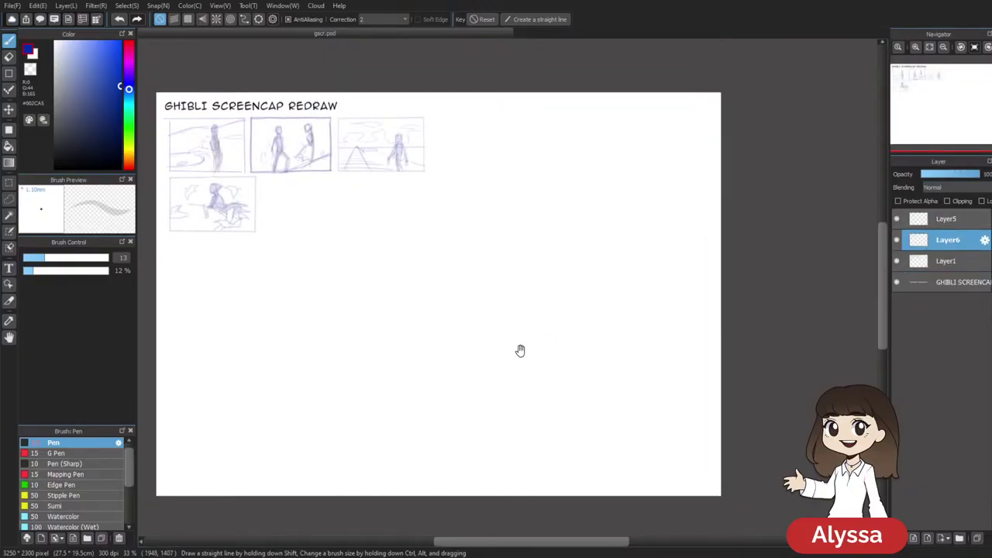
Sketch a rising hill line with overlapping pen strokes from the canvas's bottom edge up to its right edge on Layer6
{"action": "left_click_drag", "start_coordinate": [516, 346], "coordinate": [524, 335]}
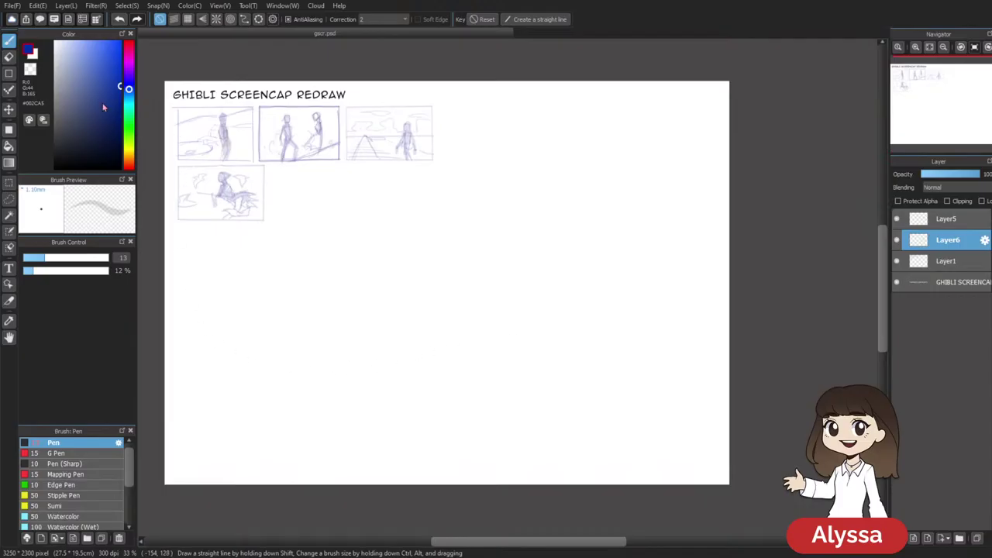
{"action": "mouse_move", "coordinate": [468, 303]}
{"action": "left_mouse_down"}
{"action": "mouse_move", "coordinate": [423, 305]}
{"action": "mouse_move", "coordinate": [491, 297]}
{"action": "mouse_move", "coordinate": [482, 295]}
{"action": "left_mouse_up"}
{"action": "left_click_drag", "start_coordinate": [467, 234], "coordinate": [467, 233]}
{"action": "left_click_drag", "start_coordinate": [553, 220], "coordinate": [542, 212]}
{"action": "left_click_drag", "start_coordinate": [566, 263], "coordinate": [570, 255]}
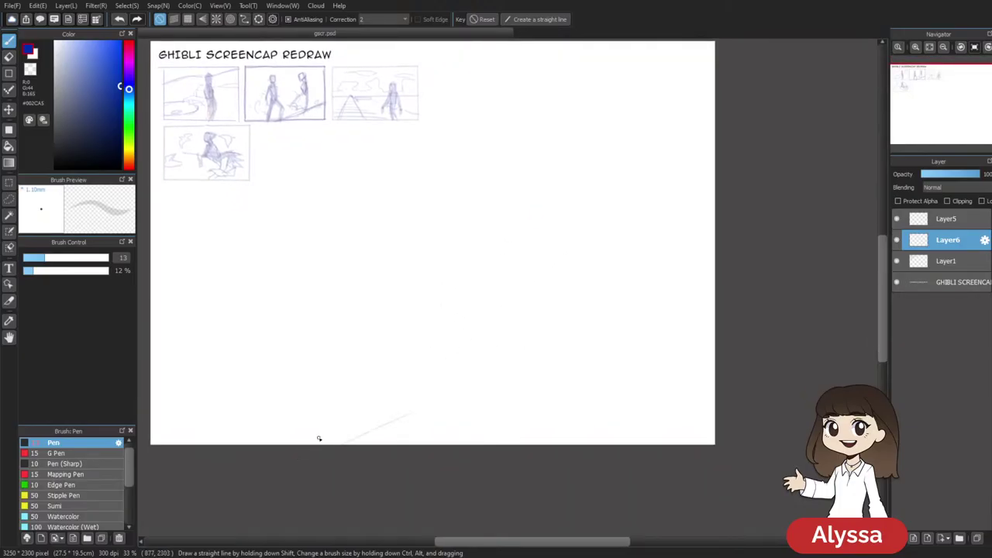
{"action": "mouse_move", "coordinate": [304, 443]}
{"action": "left_mouse_down"}
{"action": "mouse_move", "coordinate": [450, 395]}
{"action": "mouse_move", "coordinate": [393, 420]}
{"action": "mouse_move", "coordinate": [476, 379]}
{"action": "left_mouse_up"}
{"action": "left_click_drag", "start_coordinate": [395, 421], "coordinate": [520, 355]}
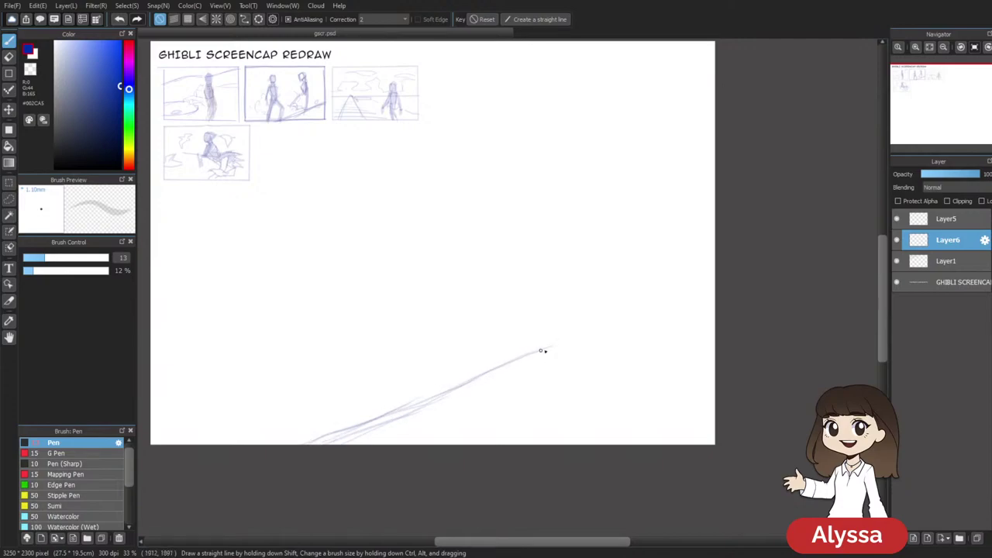
{"action": "left_click_drag", "start_coordinate": [600, 334], "coordinate": [580, 355]}
{"action": "left_click_drag", "start_coordinate": [496, 380], "coordinate": [685, 354]}
{"action": "left_click_drag", "start_coordinate": [546, 371], "coordinate": [695, 346]}
{"action": "left_click_drag", "start_coordinate": [586, 362], "coordinate": [691, 354]}
{"action": "left_click_drag", "start_coordinate": [517, 378], "coordinate": [578, 367]}
{"action": "mouse_move", "coordinate": [491, 382]}
{"action": "left_mouse_down"}
{"action": "mouse_move", "coordinate": [554, 364]}
{"action": "mouse_move", "coordinate": [521, 375]}
{"action": "left_mouse_up"}
{"action": "mouse_move", "coordinate": [364, 439]}
{"action": "left_mouse_down"}
{"action": "mouse_move", "coordinate": [482, 388]}
{"action": "mouse_move", "coordinate": [292, 465]}
{"action": "mouse_move", "coordinate": [488, 387]}
{"action": "mouse_move", "coordinate": [682, 343]}
{"action": "mouse_move", "coordinate": [686, 355]}
{"action": "mouse_move", "coordinate": [564, 361]}
{"action": "mouse_move", "coordinate": [694, 350]}
{"action": "left_mouse_up"}
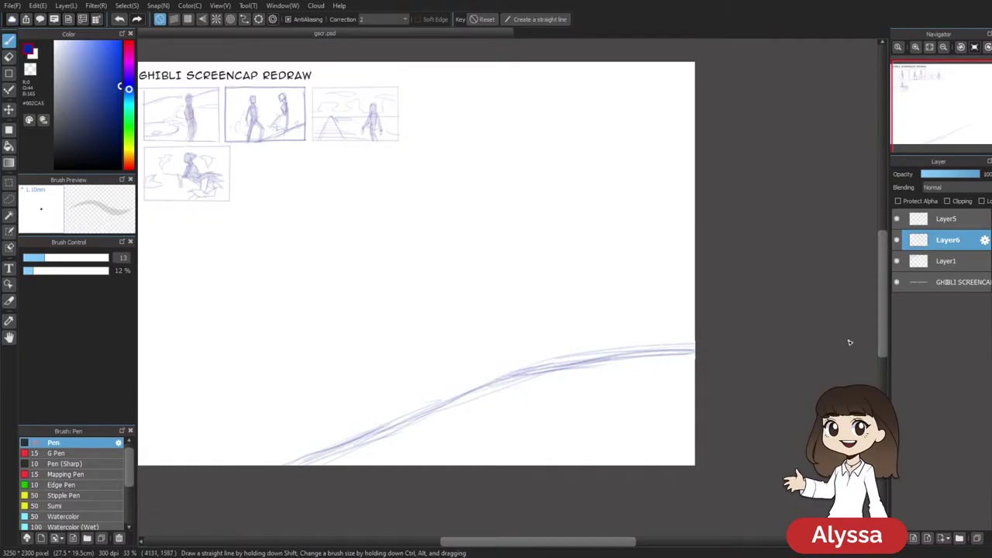
Darken the hill line with additional overlapping pen strokes along its slope and crest
{"action": "key", "text": "ctrl+t"}
{"action": "key", "text": "Escape"}
{"action": "left_click_drag", "start_coordinate": [655, 188], "coordinate": [703, 179]}
{"action": "left_click_drag", "start_coordinate": [722, 236], "coordinate": [720, 257]}
{"action": "left_click_drag", "start_coordinate": [730, 378], "coordinate": [735, 387]}
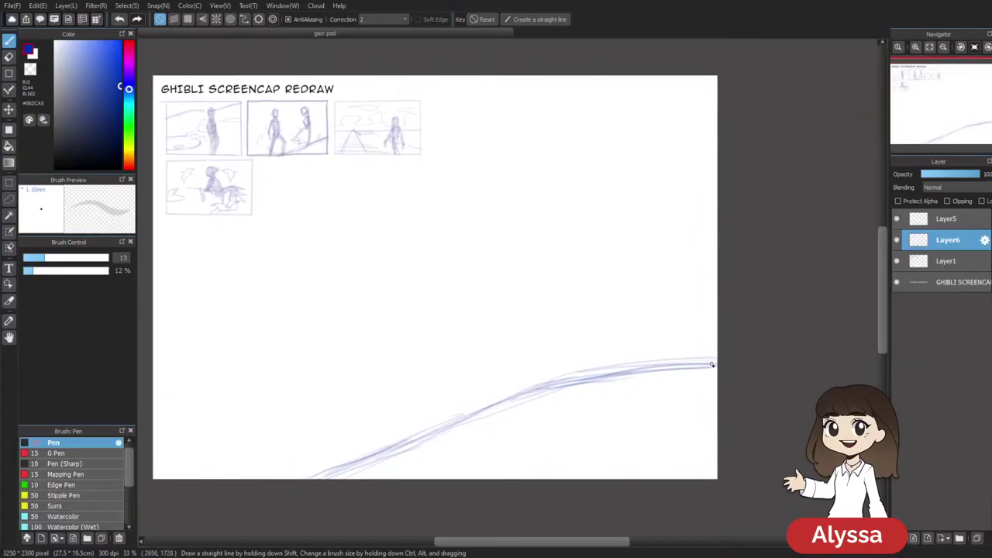
{"action": "mouse_move", "coordinate": [580, 374]}
{"action": "left_mouse_down"}
{"action": "mouse_move", "coordinate": [716, 360]}
{"action": "mouse_move", "coordinate": [628, 365]}
{"action": "mouse_move", "coordinate": [485, 402]}
{"action": "mouse_move", "coordinate": [348, 467]}
{"action": "mouse_move", "coordinate": [563, 384]}
{"action": "left_mouse_up"}
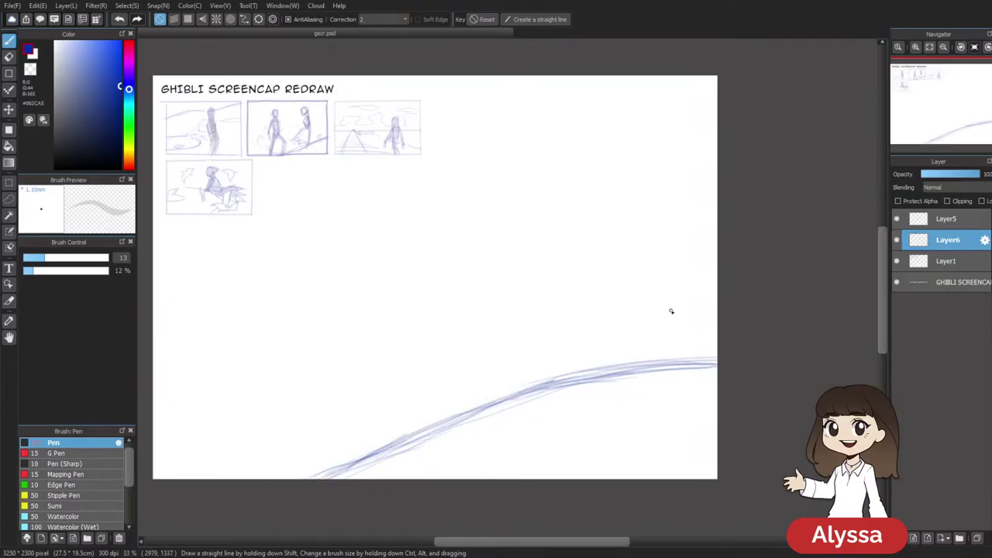
Free-transform the hill line, stretching it past the canvas's right edge and pulling its left side and upper-right corner slightly down
{"action": "key", "text": "ctrl+t"}
{"action": "left_click_drag", "start_coordinate": [716, 395], "coordinate": [728, 395]}
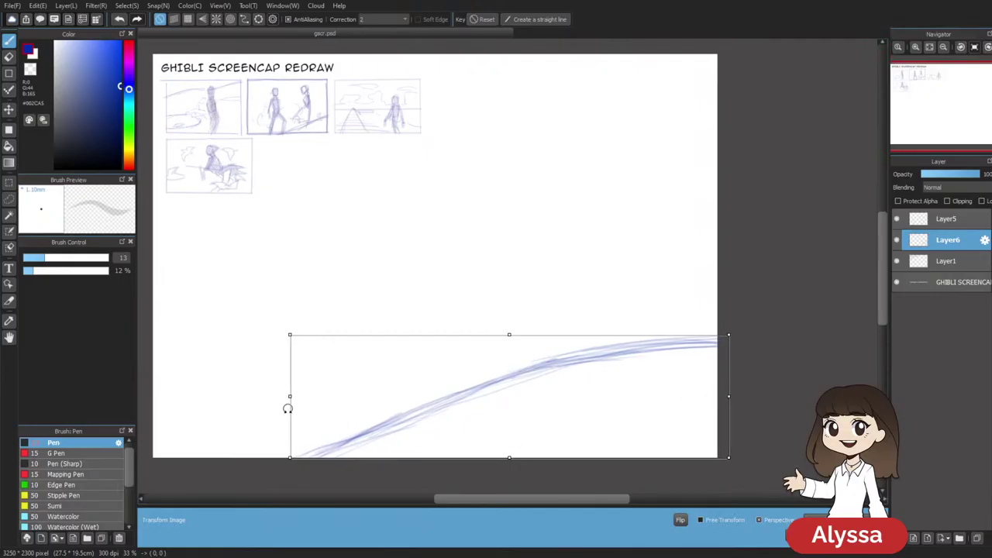
{"action": "mouse_move", "coordinate": [289, 396]}
{"action": "left_mouse_down"}
{"action": "mouse_move", "coordinate": [271, 401]}
{"action": "mouse_move", "coordinate": [271, 412]}
{"action": "left_mouse_up"}
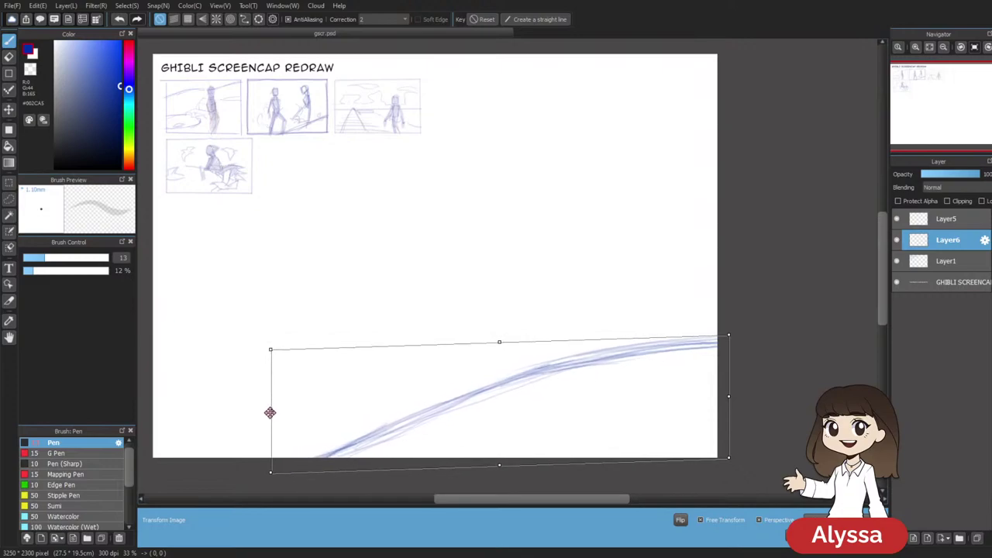
{"action": "left_click_drag", "start_coordinate": [727, 335], "coordinate": [725, 344]}
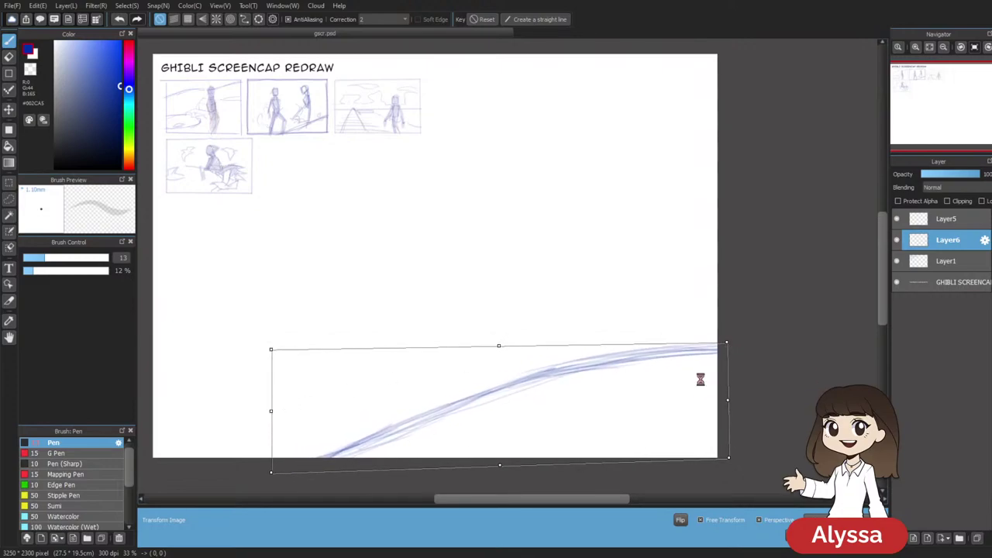
Erase the stray sketch lines along the hill's upper edge with a size 74 eraser, then return to the pen brush
{"action": "key", "text": "e"}
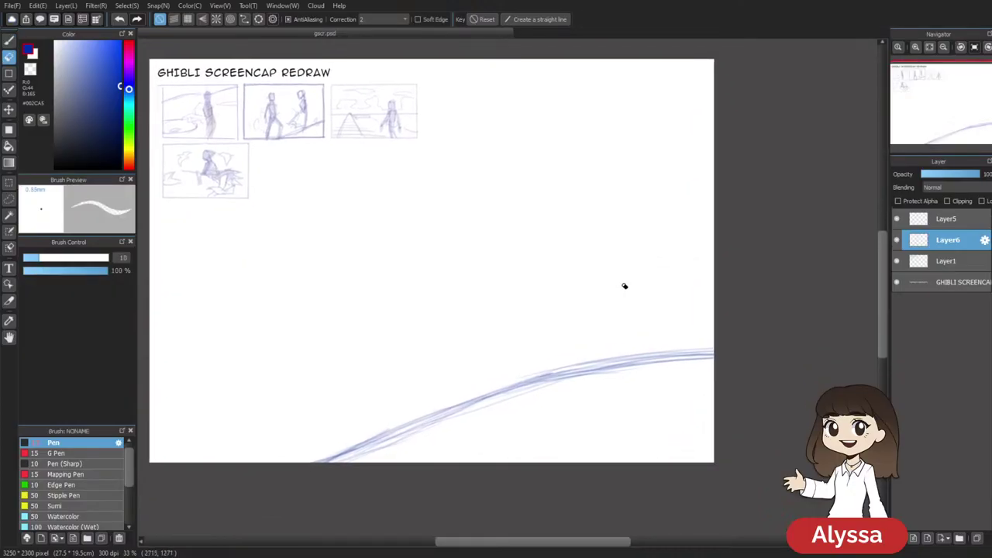
{"action": "left_click_drag", "start_coordinate": [570, 289], "coordinate": [616, 283]}
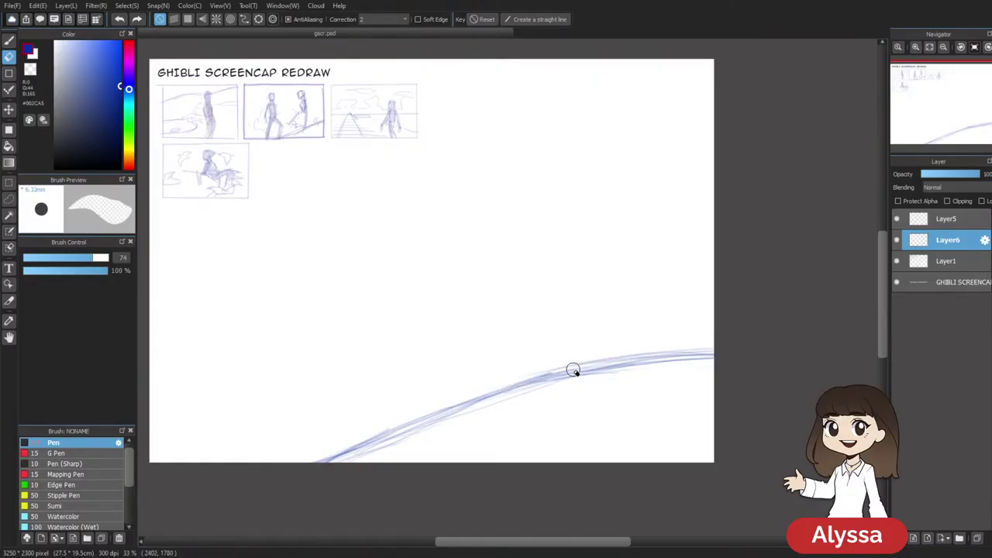
{"action": "left_click_drag", "start_coordinate": [565, 365], "coordinate": [537, 377]}
{"action": "key", "text": "b"}
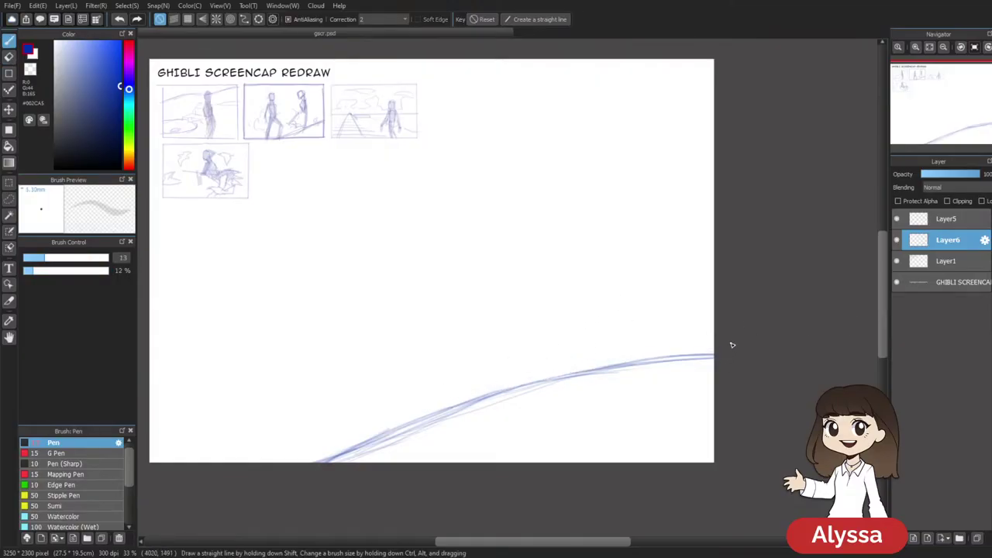
{"action": "left_click_drag", "start_coordinate": [732, 227], "coordinate": [692, 245]}
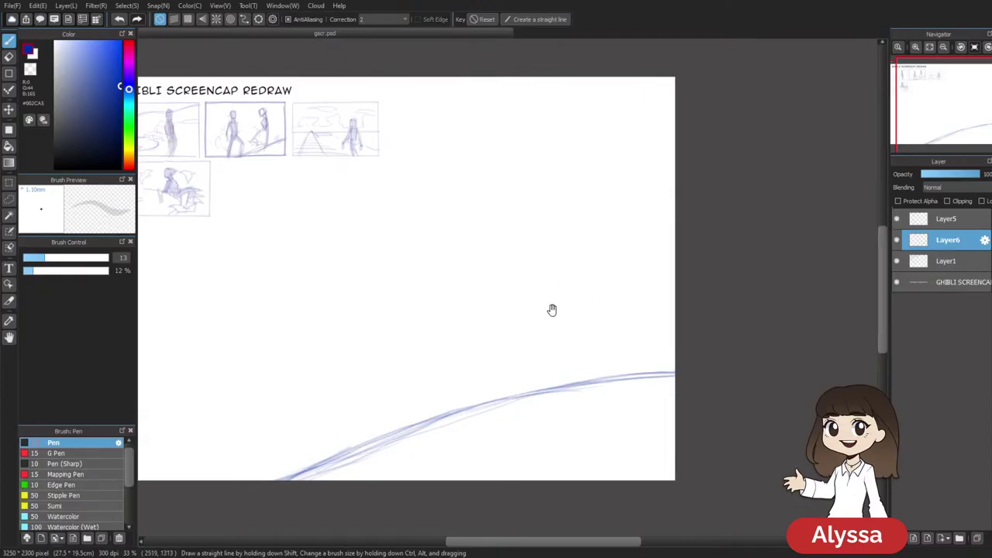
{"action": "left_click_drag", "start_coordinate": [548, 308], "coordinate": [613, 299]}
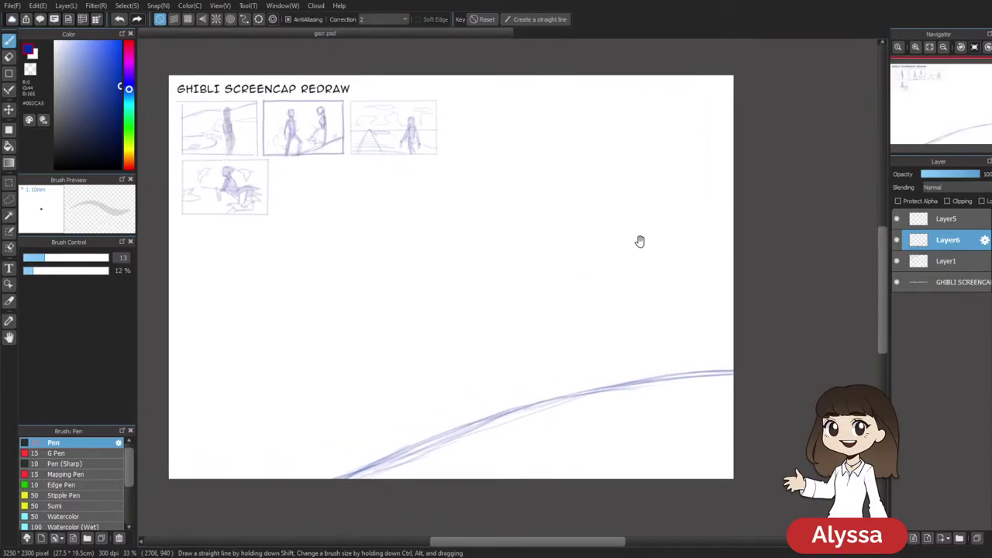
{"action": "left_click_drag", "start_coordinate": [612, 259], "coordinate": [580, 264]}
{"action": "left_click_drag", "start_coordinate": [658, 262], "coordinate": [664, 284]}
{"action": "mouse_move", "coordinate": [612, 311]}
{"action": "left_mouse_down"}
{"action": "mouse_move", "coordinate": [608, 323]}
{"action": "mouse_move", "coordinate": [615, 293]}
{"action": "left_mouse_up"}
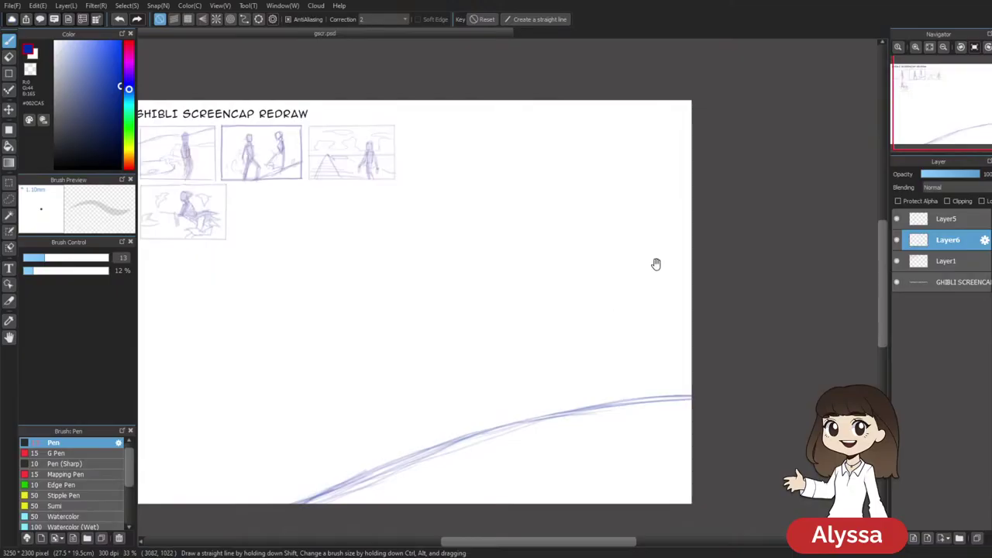
{"action": "left_click_drag", "start_coordinate": [713, 268], "coordinate": [631, 309]}
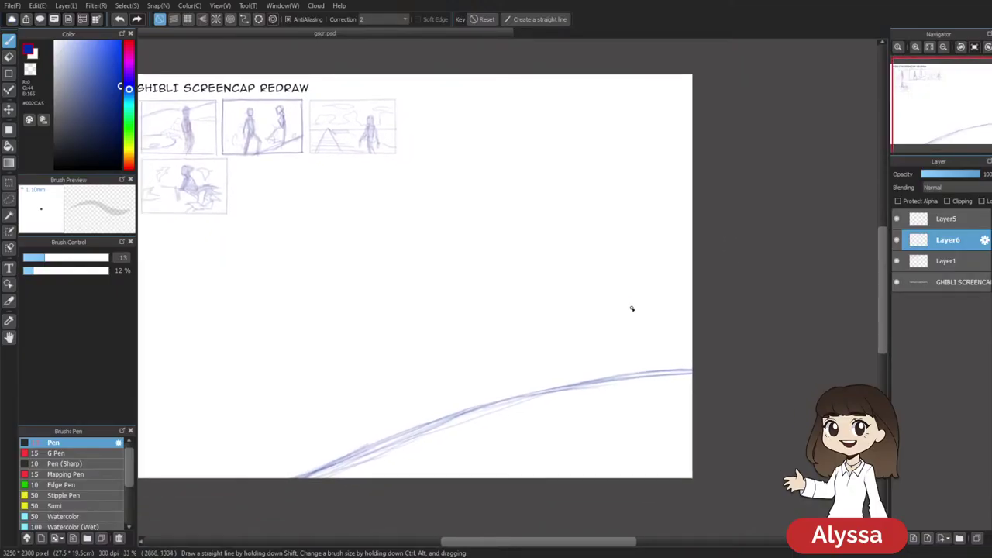
{"action": "left_click_drag", "start_coordinate": [537, 236], "coordinate": [592, 237]}
{"action": "left_click_drag", "start_coordinate": [310, 177], "coordinate": [307, 182]}
{"action": "mouse_move", "coordinate": [321, 163]}
{"action": "left_mouse_down"}
{"action": "mouse_move", "coordinate": [336, 185]}
{"action": "mouse_move", "coordinate": [324, 224]}
{"action": "left_mouse_up"}
{"action": "key", "text": "ctrl+z"}
{"action": "key", "text": "ctrl+z"}
{"action": "key", "text": "ctrl+z"}
Lower the opacity of the thumbnail layer (Layer1) to about 42% and make Layer6 active again
{"action": "left_click_drag", "start_coordinate": [764, 215], "coordinate": [673, 227]}
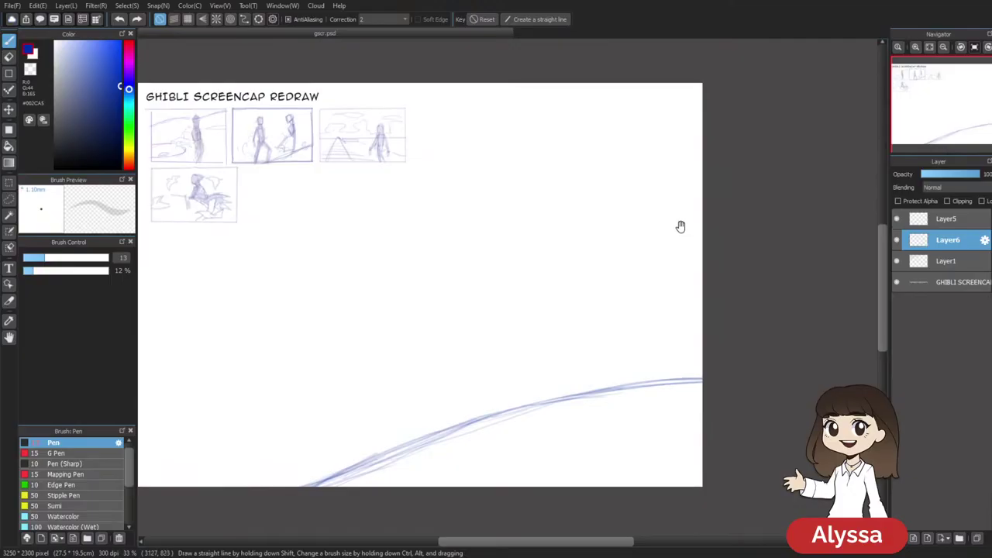
{"action": "scroll", "coordinate": [492, 351], "scroll_direction": "left", "scroll_amount": 2}
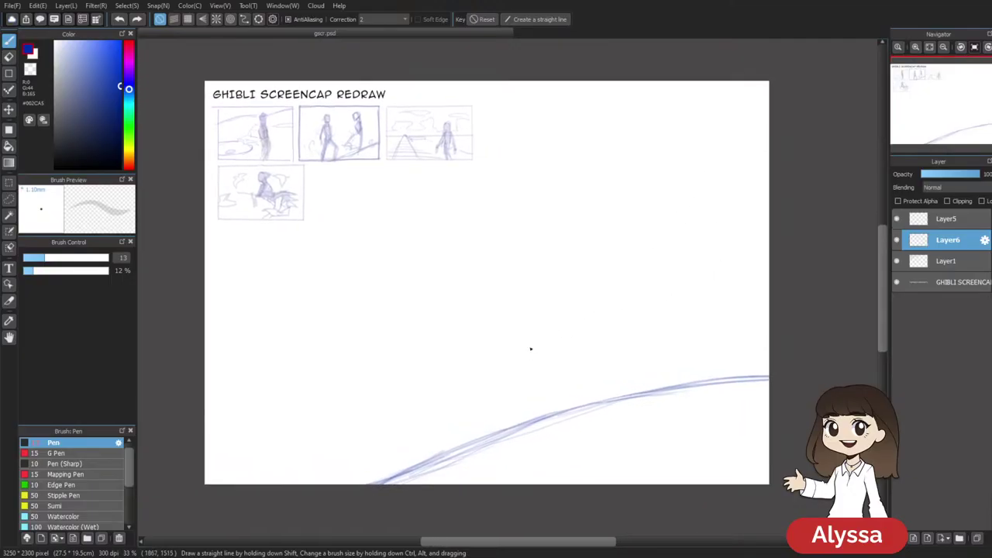
{"action": "left_click", "coordinate": [897, 262]}
{"action": "left_click", "coordinate": [896, 261]}
{"action": "left_click", "coordinate": [941, 261]}
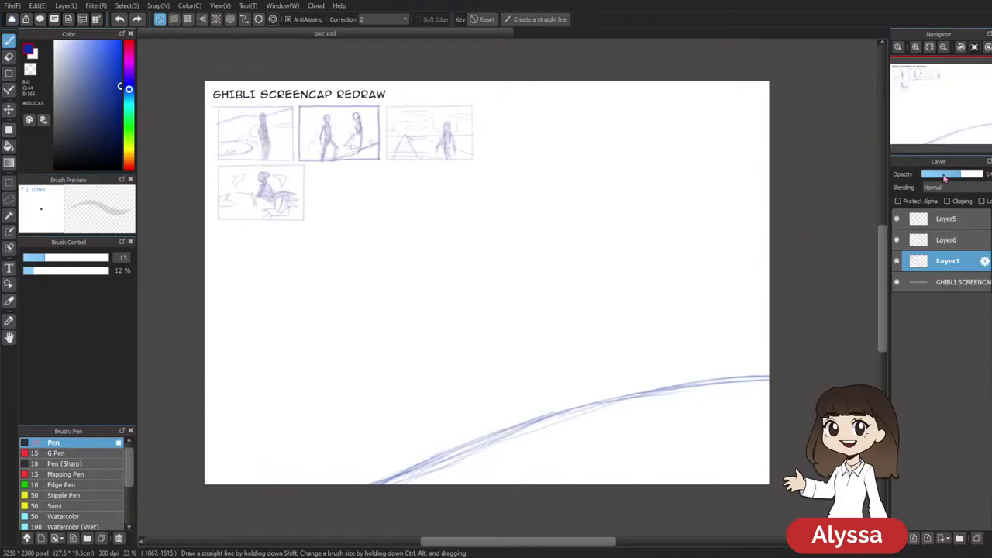
{"action": "left_click", "coordinate": [945, 176]}
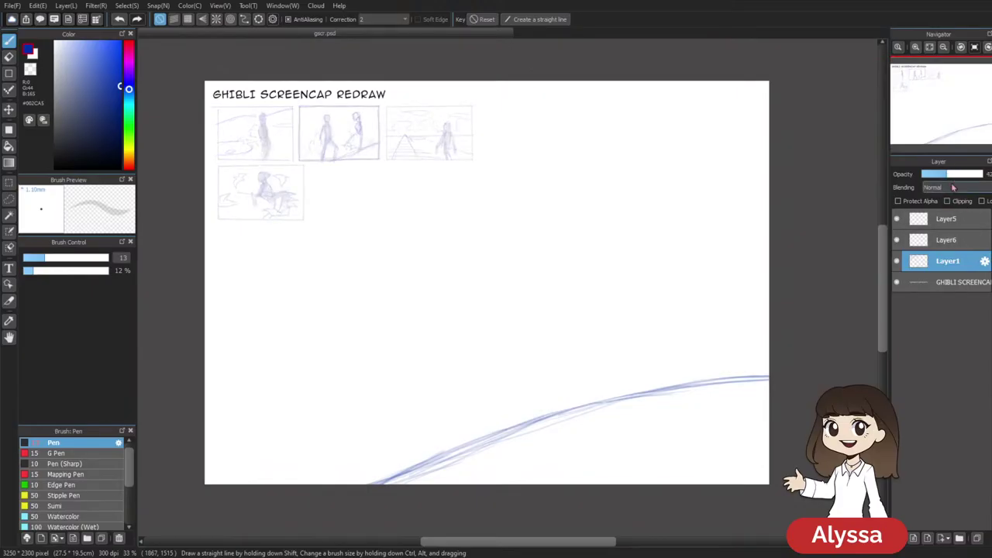
{"action": "left_click", "coordinate": [947, 240]}
{"action": "scroll", "coordinate": [604, 390], "scroll_direction": "right", "scroll_amount": 1}
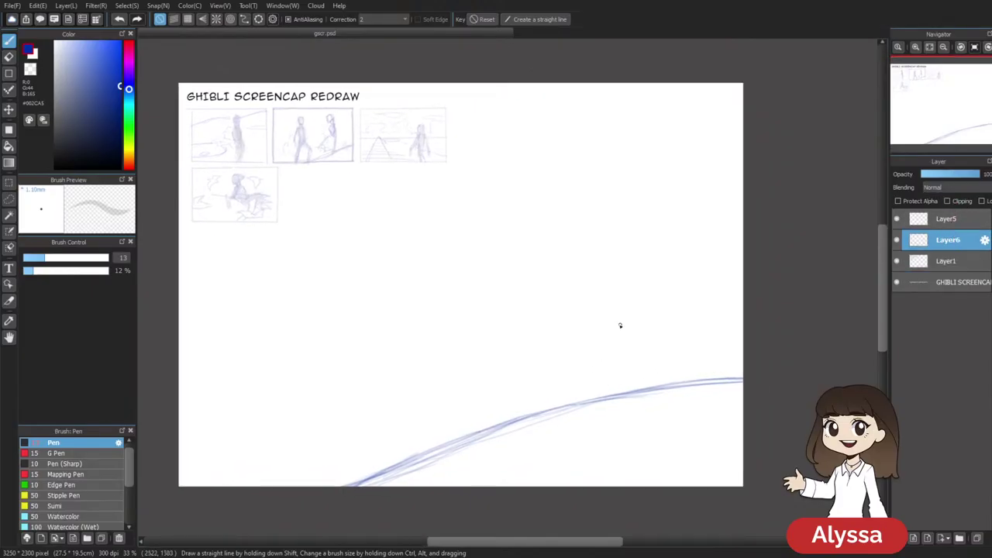
Add further overlapping pen strokes along the hill line's upper slope and crest to thicken it
{"action": "left_click_drag", "start_coordinate": [521, 416], "coordinate": [716, 383]}
{"action": "left_click_drag", "start_coordinate": [576, 403], "coordinate": [686, 393]}
{"action": "left_click_drag", "start_coordinate": [537, 418], "coordinate": [744, 367]}
Free-transform the hill line so its crest sits slightly lower and its end extends just past the canvas's right edge
{"action": "key", "text": "ctrl+t"}
{"action": "key", "text": "Return"}
{"action": "left_click_drag", "start_coordinate": [727, 284], "coordinate": [711, 273]}
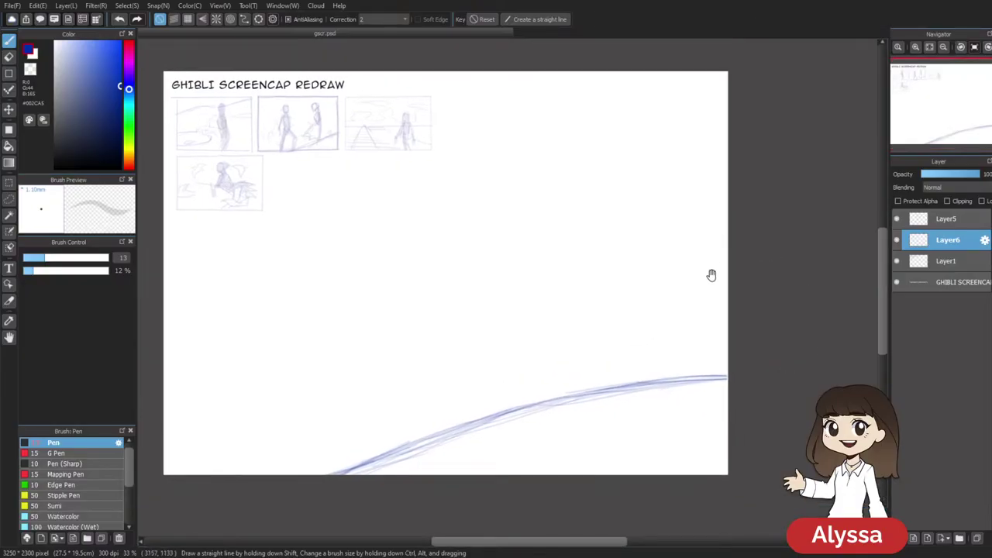
{"action": "key", "text": "ctrl+t"}
{"action": "left_click_drag", "start_coordinate": [712, 391], "coordinate": [719, 389]}
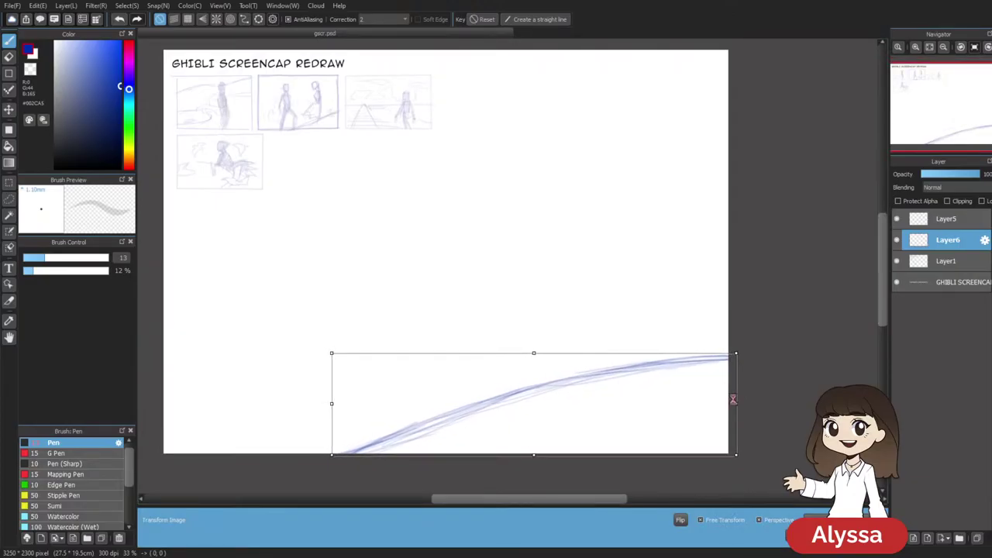
{"action": "key", "text": "Return"}
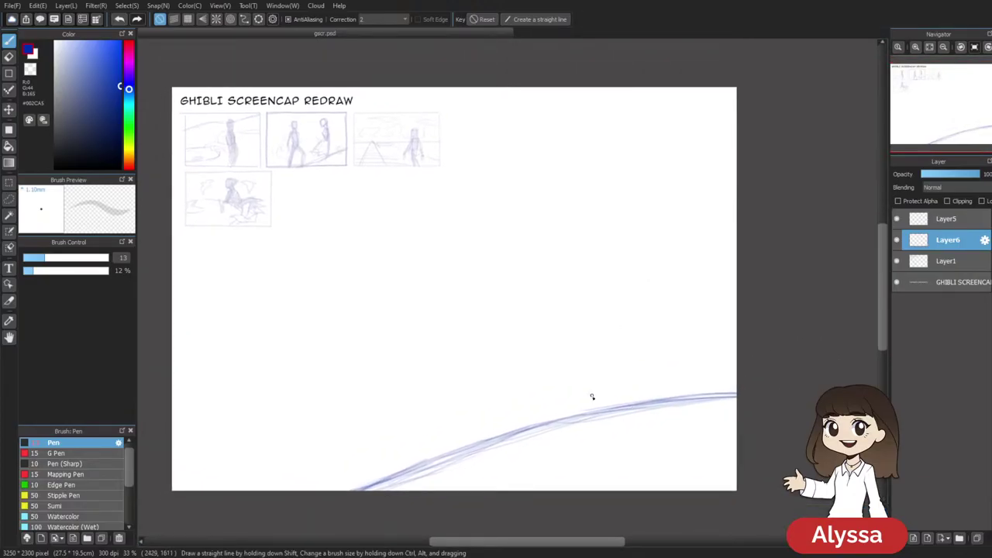
{"action": "mouse_move", "coordinate": [659, 282]}
{"action": "left_mouse_down"}
{"action": "mouse_move", "coordinate": [638, 268]}
{"action": "mouse_move", "coordinate": [643, 281]}
{"action": "left_mouse_up"}
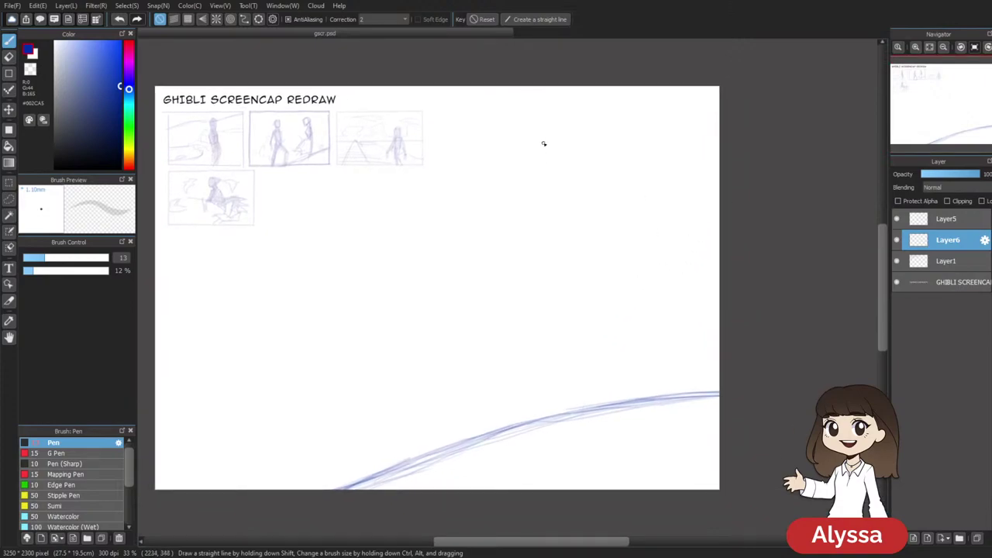
{"action": "mouse_move", "coordinate": [548, 130]}
{"action": "left_mouse_down"}
{"action": "mouse_move", "coordinate": [558, 163]}
{"action": "mouse_move", "coordinate": [548, 168]}
{"action": "left_mouse_up"}
{"action": "key", "text": "ctrl+z"}
{"action": "key", "text": "ctrl+z"}
{"action": "key", "text": "ctrl+z"}
{"action": "key", "text": "ctrl+z"}
Examine the poses of the two figures in the reference screencap image, then return to the gscr.psd canvas
{"action": "scroll", "coordinate": [577, 122], "scroll_direction": "right", "scroll_amount": 1}
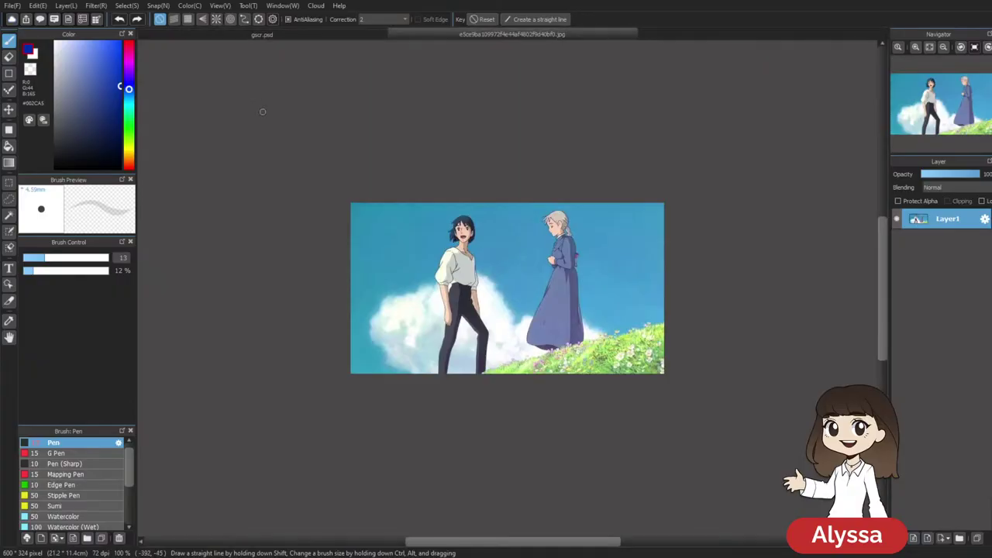
{"action": "left_click_drag", "start_coordinate": [350, 221], "coordinate": [318, 228]}
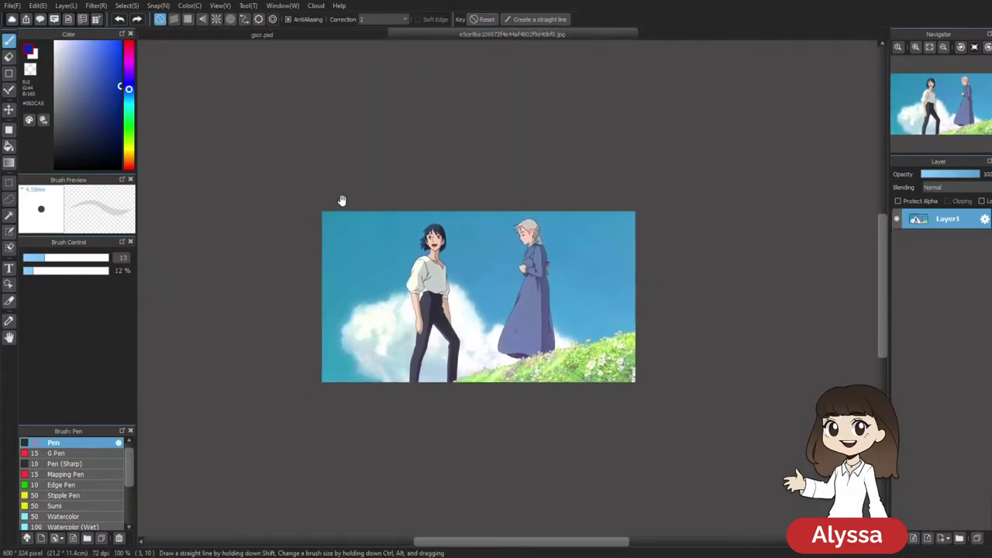
{"action": "left_click", "coordinate": [632, 35]}
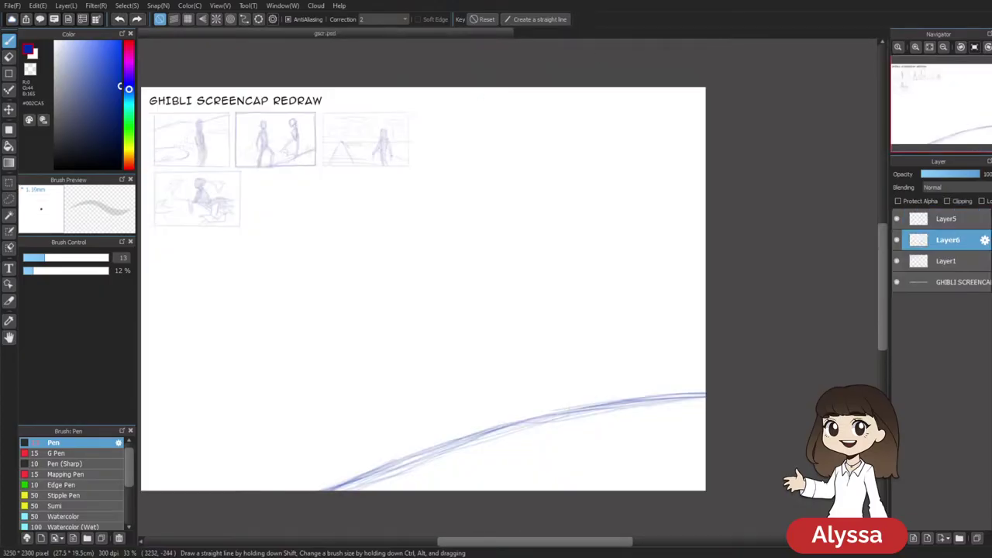
Sketch an oval for the figure's head above the hill, to the right of the thumbnails near the canvas's upper edge
{"action": "left_click_drag", "start_coordinate": [683, 70], "coordinate": [657, 54]}
{"action": "left_click_drag", "start_coordinate": [590, 291], "coordinate": [525, 287]}
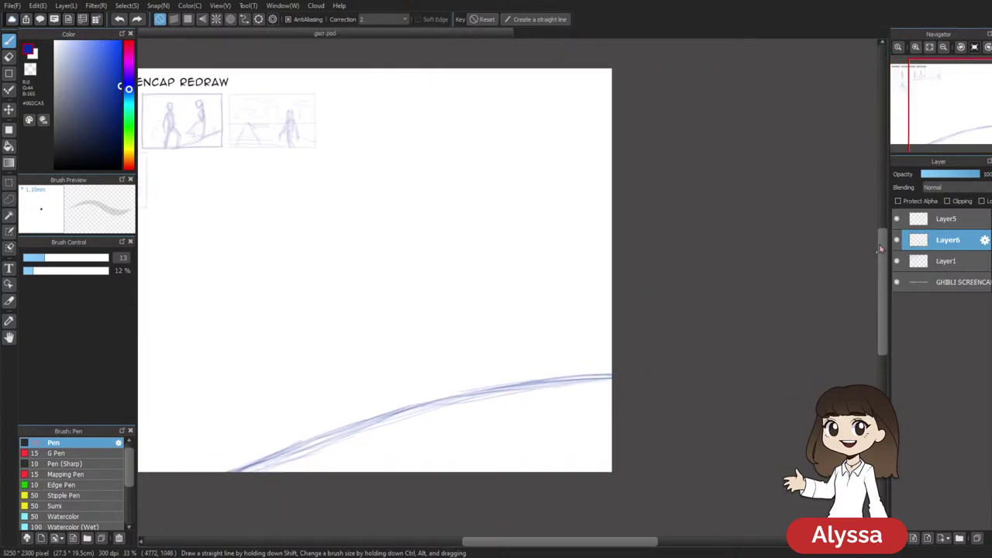
{"action": "scroll", "coordinate": [568, 342], "scroll_direction": "down", "scroll_amount": 1}
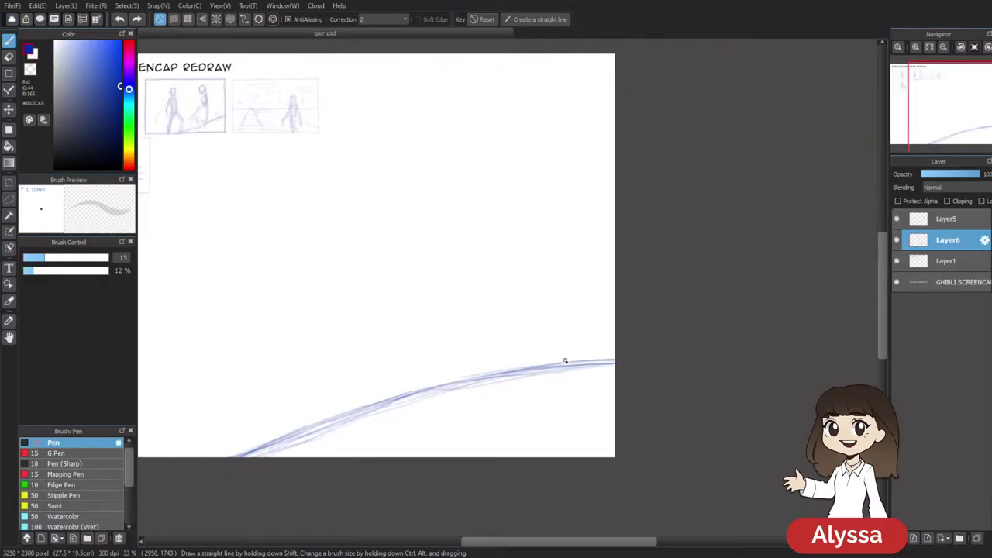
{"action": "scroll", "coordinate": [519, 238], "scroll_direction": "up", "scroll_amount": 1}
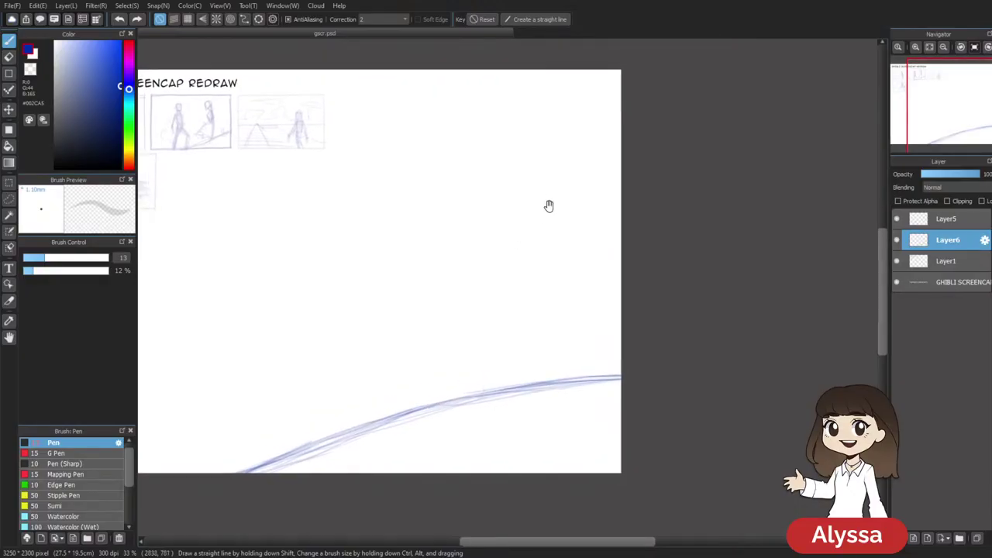
{"action": "scroll", "coordinate": [549, 224], "scroll_direction": "up", "scroll_amount": 1}
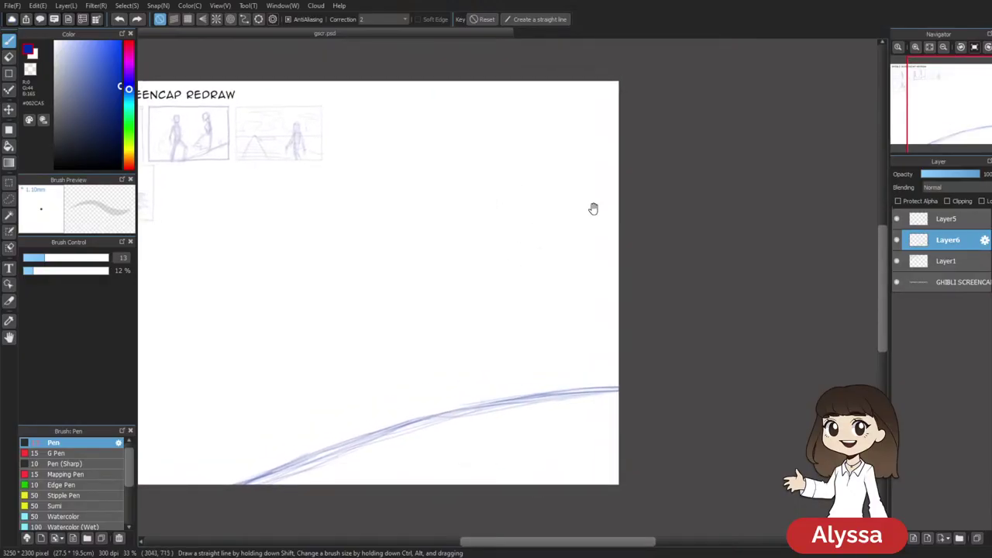
{"action": "mouse_move", "coordinate": [439, 141]}
{"action": "left_mouse_down"}
{"action": "mouse_move", "coordinate": [442, 185]}
{"action": "mouse_move", "coordinate": [420, 163]}
{"action": "mouse_move", "coordinate": [433, 137]}
{"action": "mouse_move", "coordinate": [459, 163]}
{"action": "mouse_move", "coordinate": [427, 148]}
{"action": "mouse_move", "coordinate": [456, 152]}
{"action": "mouse_move", "coordinate": [510, 192]}
{"action": "mouse_move", "coordinate": [451, 153]}
{"action": "mouse_move", "coordinate": [427, 154]}
{"action": "mouse_move", "coordinate": [457, 180]}
{"action": "left_mouse_up"}
{"action": "scroll", "coordinate": [510, 192], "scroll_direction": "up", "scroll_amount": 1}
{"action": "scroll", "coordinate": [574, 224], "scroll_direction": "down", "scroll_amount": 2}
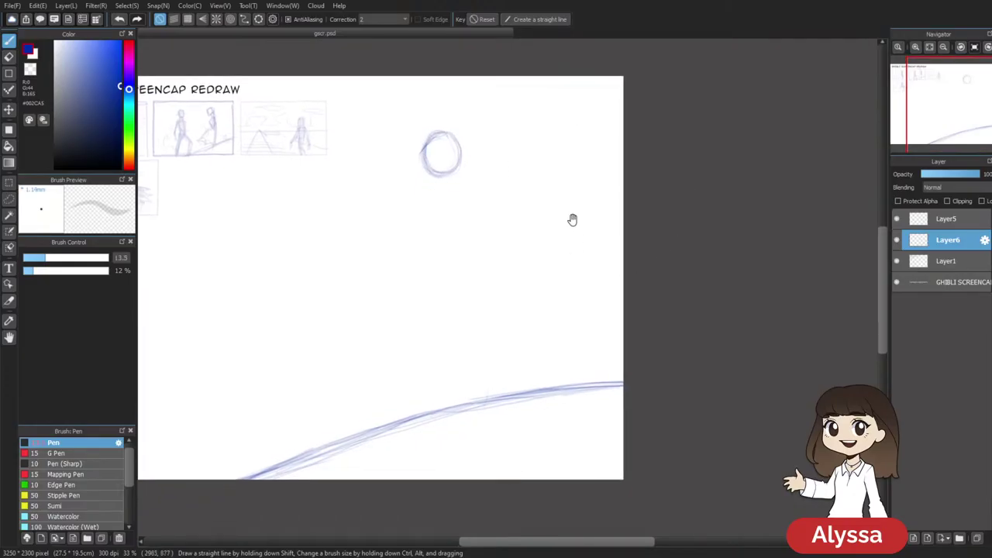
{"action": "left_click_drag", "start_coordinate": [593, 169], "coordinate": [587, 169]}
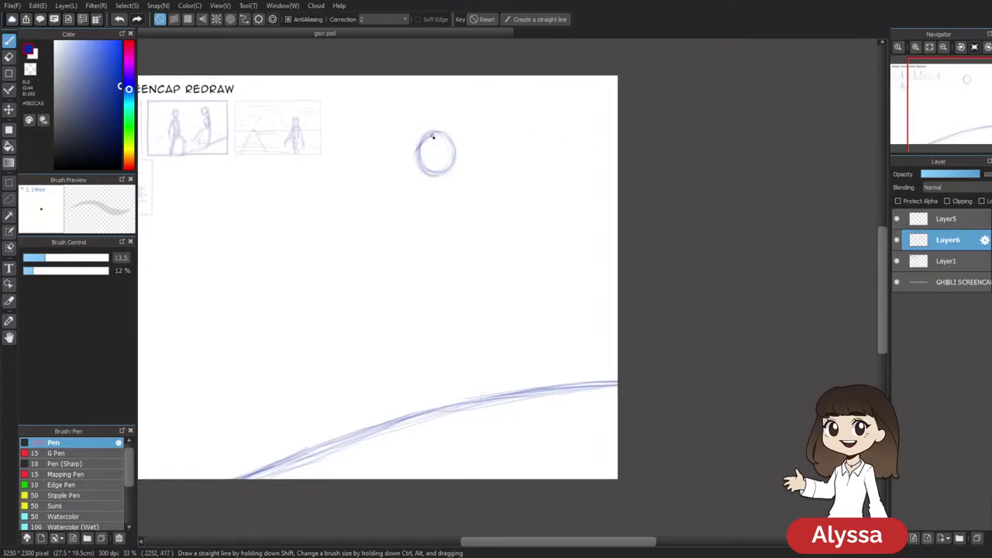
Return to the pen after switching to the eraser, then redraw the head's outline and start the neck line beneath it
{"action": "key", "text": "e"}
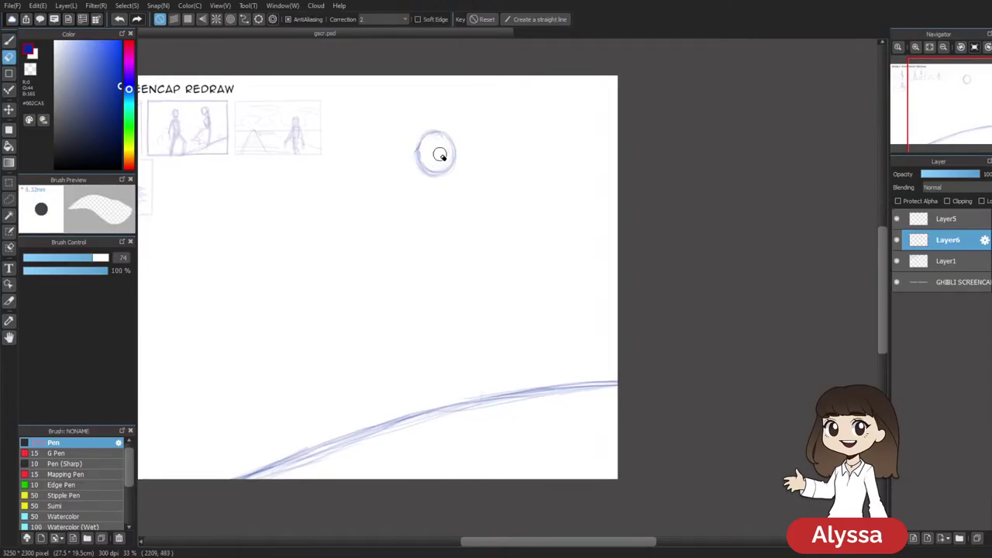
{"action": "key", "text": "p"}
{"action": "scroll", "coordinate": [526, 121], "scroll_direction": "up", "scroll_amount": 1}
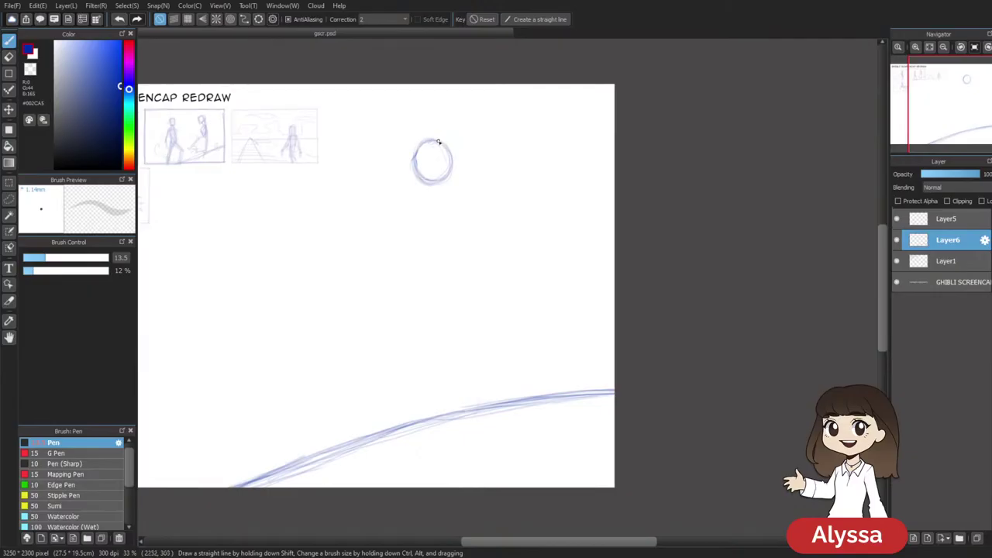
{"action": "mouse_move", "coordinate": [431, 141]}
{"action": "left_mouse_down"}
{"action": "mouse_move", "coordinate": [414, 163]}
{"action": "mouse_move", "coordinate": [428, 188]}
{"action": "left_mouse_up"}
Sketch the figure's rounded torso below the neck, with a slanted edge from the shoulder blade down to the waist
{"action": "scroll", "coordinate": [496, 162], "scroll_direction": "down", "scroll_amount": 2}
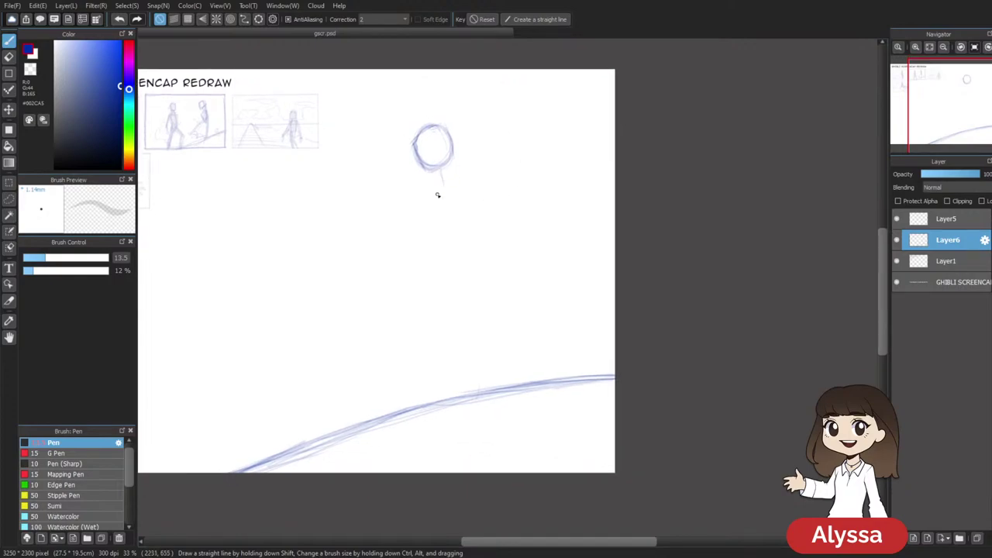
{"action": "mouse_move", "coordinate": [440, 183]}
{"action": "left_mouse_down"}
{"action": "mouse_move", "coordinate": [421, 233]}
{"action": "mouse_move", "coordinate": [427, 220]}
{"action": "mouse_move", "coordinate": [434, 246]}
{"action": "mouse_move", "coordinate": [462, 220]}
{"action": "left_mouse_up"}
{"action": "mouse_move", "coordinate": [468, 183]}
{"action": "left_mouse_down"}
{"action": "mouse_move", "coordinate": [475, 208]}
{"action": "mouse_move", "coordinate": [447, 247]}
{"action": "mouse_move", "coordinate": [474, 204]}
{"action": "mouse_move", "coordinate": [463, 182]}
{"action": "mouse_move", "coordinate": [479, 207]}
{"action": "left_mouse_up"}
{"action": "key", "text": "e"}
{"action": "key", "text": "b"}
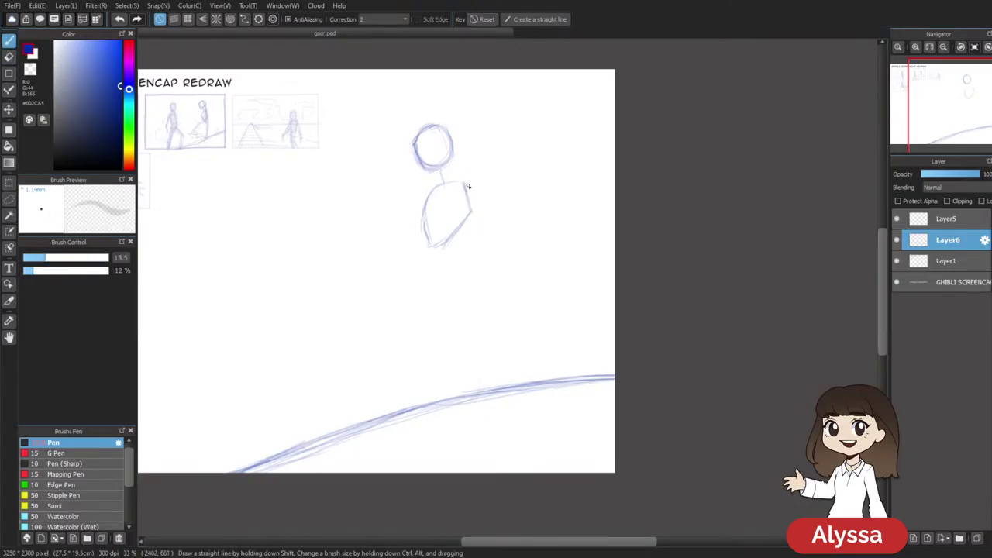
Draw the back of the neck from the head to the shoulder, then clean up and darken the face side of the head
{"action": "left_click_drag", "start_coordinate": [535, 177], "coordinate": [517, 170]}
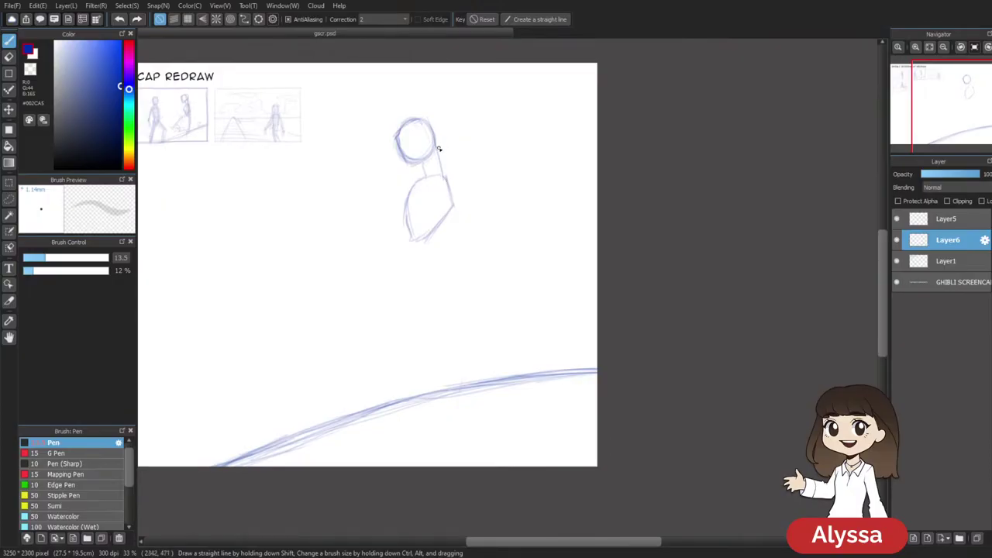
{"action": "left_click_drag", "start_coordinate": [432, 147], "coordinate": [444, 181]}
{"action": "left_click_drag", "start_coordinate": [457, 284], "coordinate": [452, 298]}
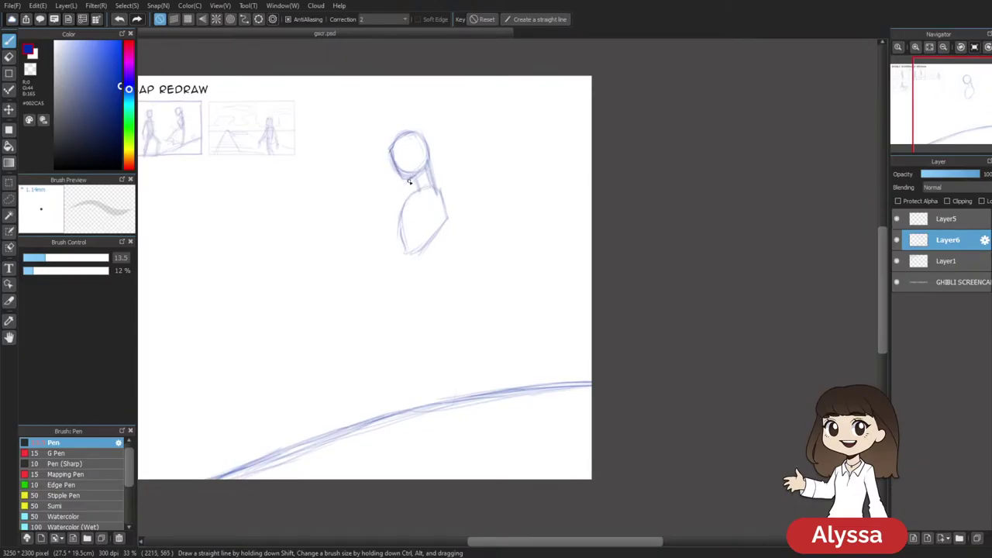
{"action": "key", "text": "e"}
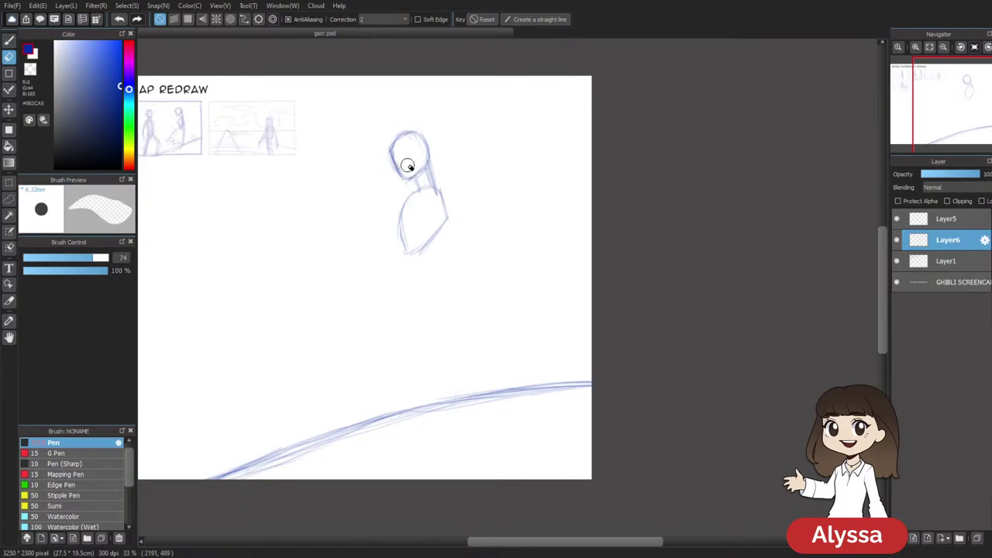
{"action": "key", "text": "b"}
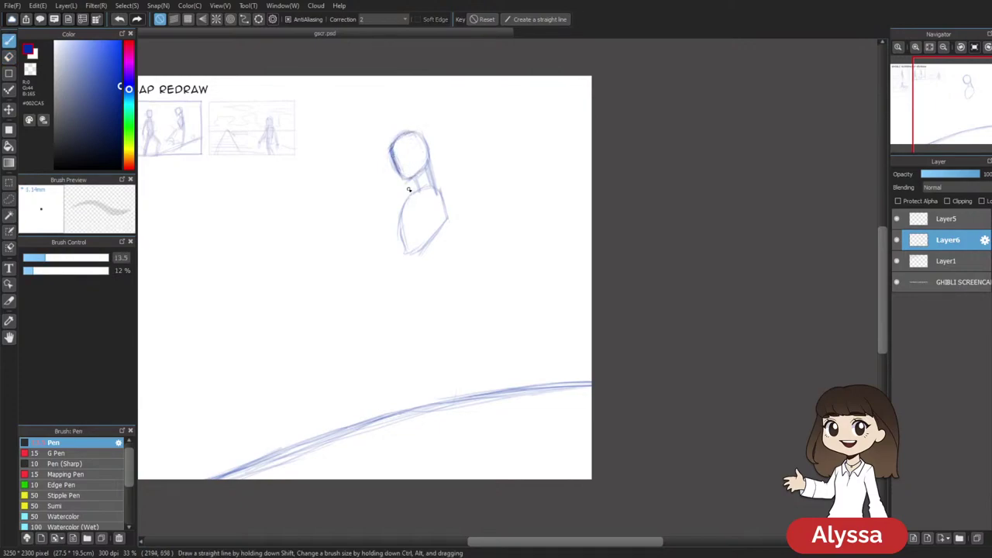
Sketch the figure's back line from the shoulder down past the torso, then lasso-select the whole figure
{"action": "left_click_drag", "start_coordinate": [506, 152], "coordinate": [500, 187]}
{"action": "left_click_drag", "start_coordinate": [497, 322], "coordinate": [476, 294]}
{"action": "left_click_drag", "start_coordinate": [470, 220], "coordinate": [548, 211]}
{"action": "mouse_move", "coordinate": [486, 183]}
{"action": "left_mouse_down"}
{"action": "mouse_move", "coordinate": [485, 238]}
{"action": "mouse_move", "coordinate": [489, 261]}
{"action": "left_mouse_up"}
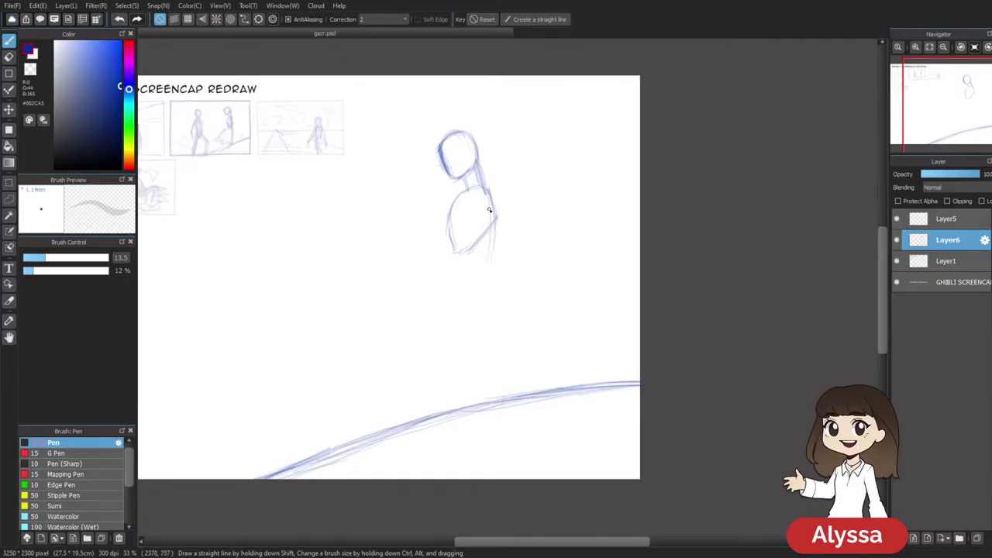
{"action": "key", "text": "l"}
{"action": "mouse_move", "coordinate": [465, 328]}
{"action": "left_mouse_down"}
{"action": "mouse_move", "coordinate": [509, 78]}
{"action": "mouse_move", "coordinate": [463, 327]}
{"action": "left_mouse_up"}
{"action": "key", "text": "ctrl+t"}
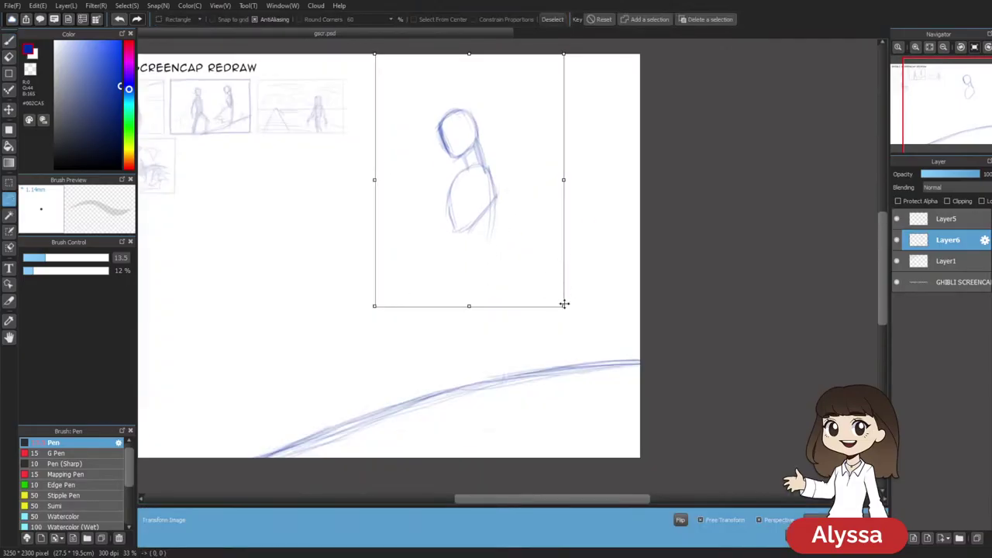
{"action": "left_click_drag", "start_coordinate": [564, 308], "coordinate": [559, 298]}
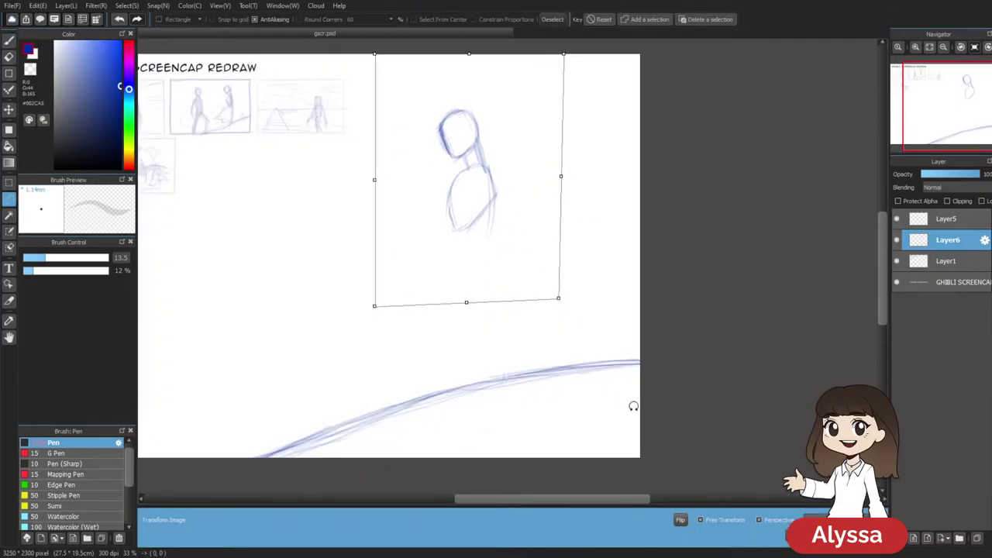
{"action": "left_click", "coordinate": [857, 536]}
Scale the selected figure down slightly with Free Transform off, move it up a little, then deselect and return to the pen
{"action": "key", "text": "ctrl+t"}
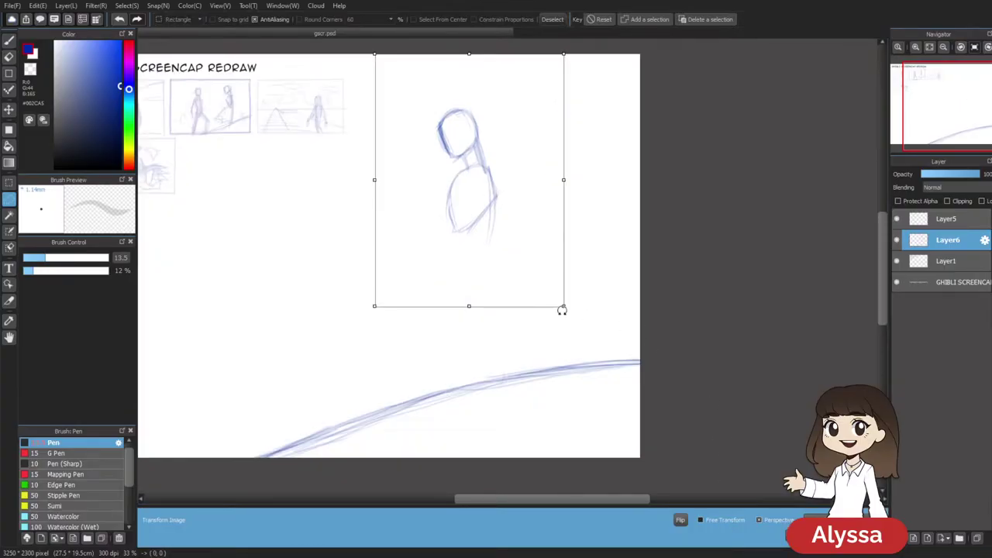
{"action": "left_click_drag", "start_coordinate": [562, 305], "coordinate": [555, 292]}
{"action": "left_click_drag", "start_coordinate": [535, 244], "coordinate": [536, 224]}
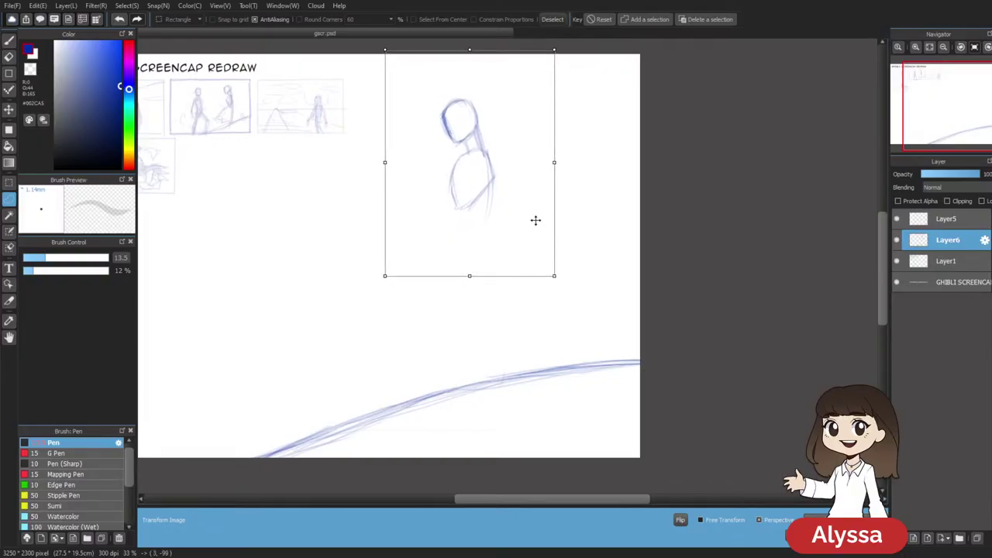
{"action": "key", "text": "Return"}
{"action": "key", "text": "ctrl+d"}
{"action": "key", "text": "p"}
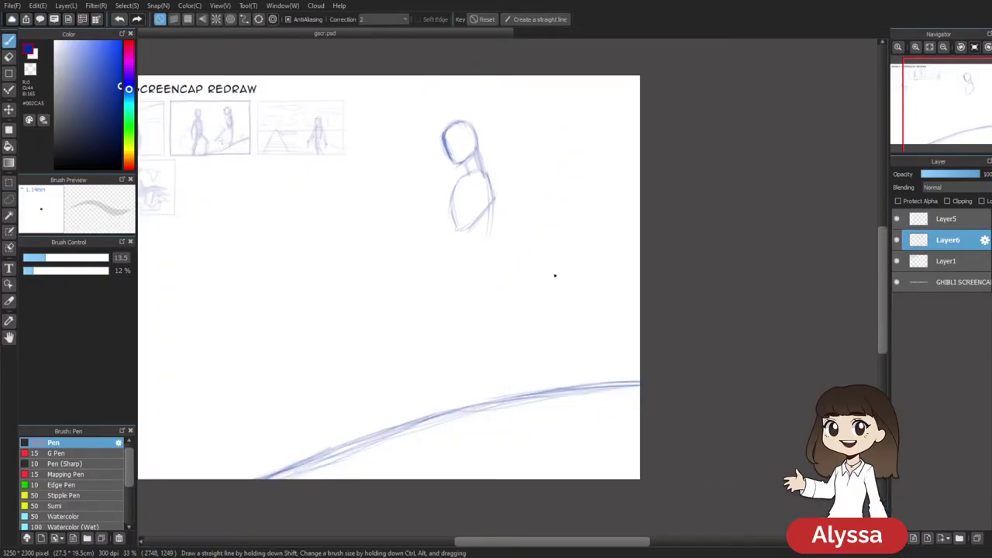
Extend and darken the figure's back line below the torso and add a faint waist line, undoing misplaced strokes
{"action": "left_click_drag", "start_coordinate": [532, 181], "coordinate": [503, 195]}
{"action": "left_click_drag", "start_coordinate": [518, 304], "coordinate": [500, 308]}
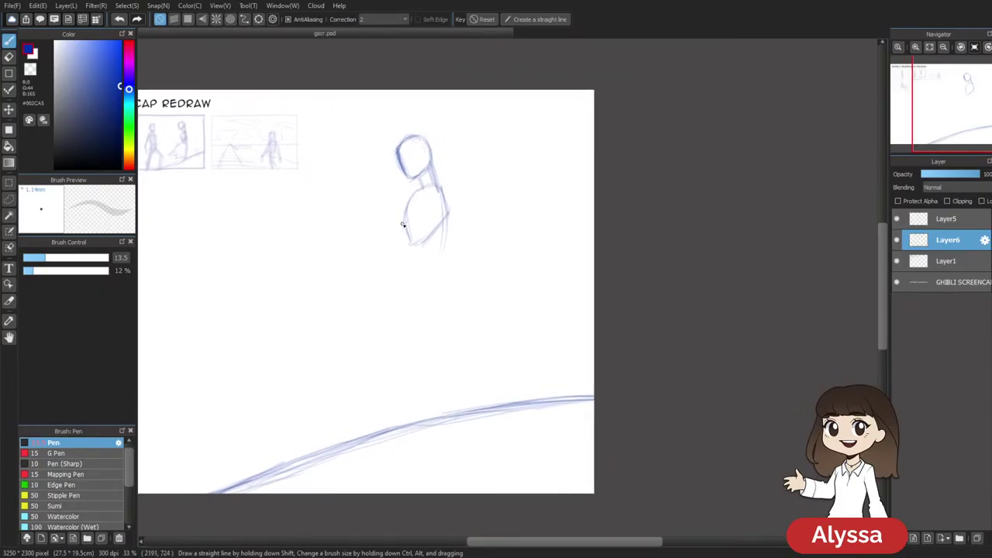
{"action": "left_click_drag", "start_coordinate": [520, 159], "coordinate": [518, 155]}
{"action": "mouse_move", "coordinate": [445, 213]}
{"action": "left_mouse_down"}
{"action": "mouse_move", "coordinate": [433, 174]}
{"action": "mouse_move", "coordinate": [447, 245]}
{"action": "mouse_move", "coordinate": [444, 209]}
{"action": "left_mouse_up"}
{"action": "key", "text": "ctrl+z"}
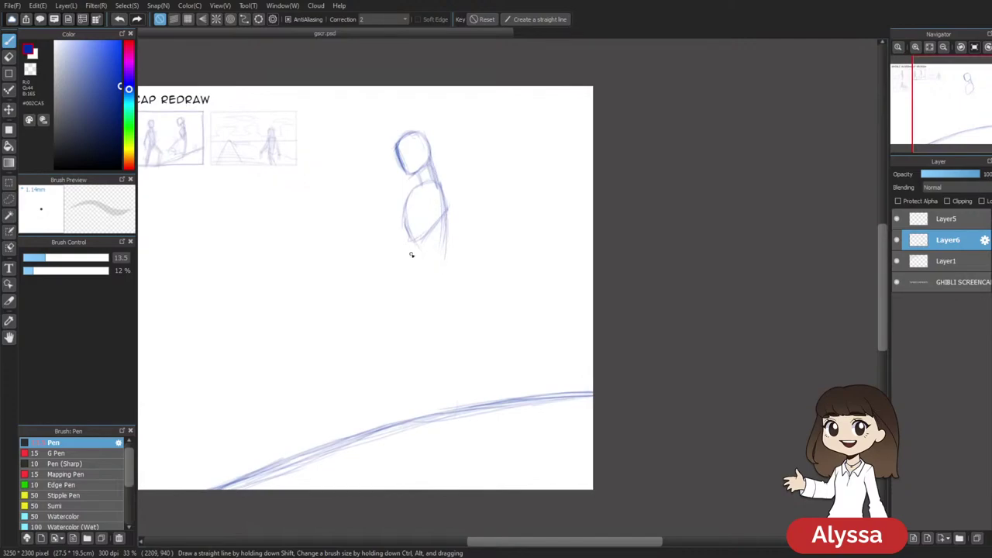
{"action": "mouse_move", "coordinate": [471, 204]}
{"action": "left_mouse_down"}
{"action": "mouse_move", "coordinate": [461, 199]}
{"action": "mouse_move", "coordinate": [431, 232]}
{"action": "left_mouse_up"}
{"action": "key", "text": "ctrl+z"}
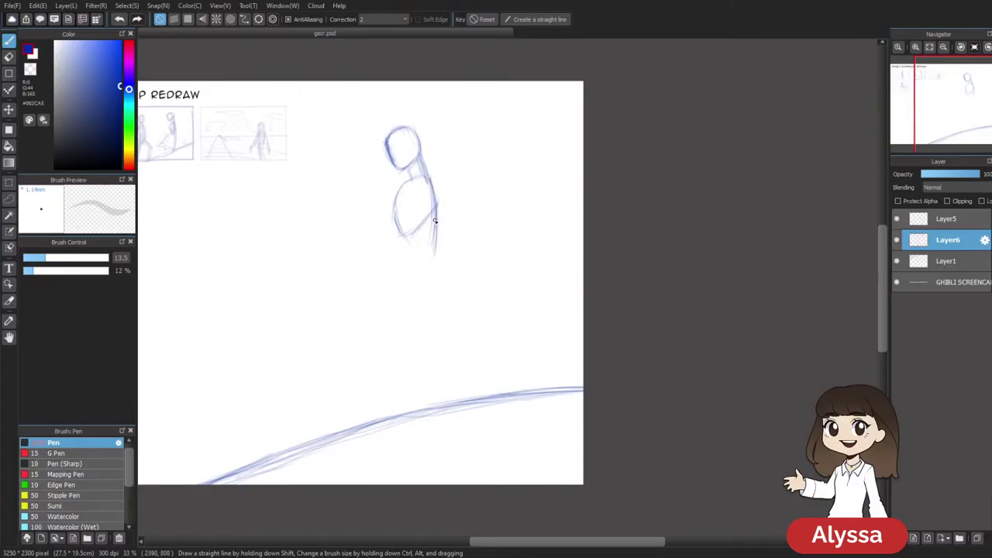
{"action": "left_click_drag", "start_coordinate": [480, 199], "coordinate": [485, 194]}
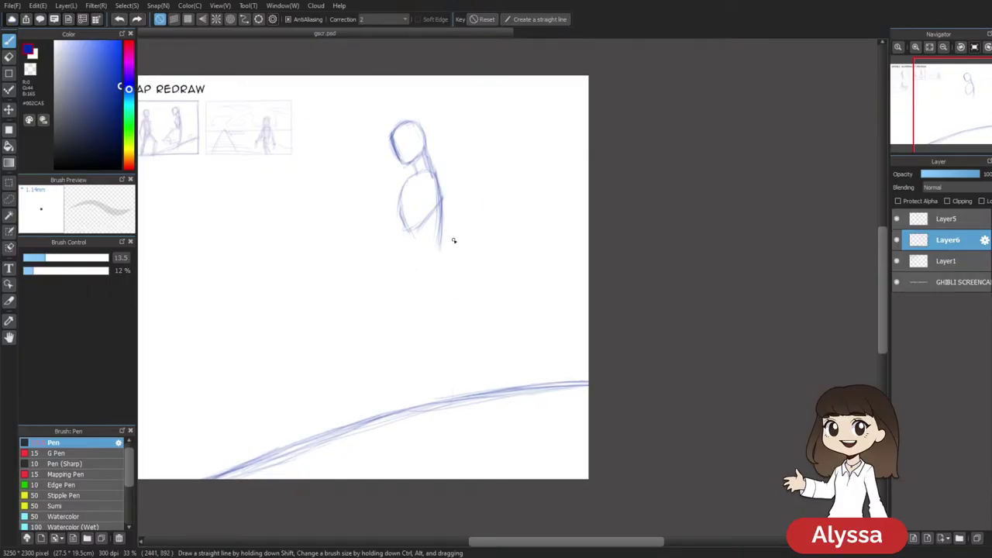
Lasso-select the figure, rotate it slightly counterclockwise, then deselect and return to the pen brush
{"action": "key", "text": "ctrl+t"}
{"action": "key", "text": "Return"}
{"action": "key", "text": "m"}
{"action": "mouse_move", "coordinate": [431, 287]}
{"action": "left_mouse_down"}
{"action": "mouse_move", "coordinate": [483, 162]}
{"action": "mouse_move", "coordinate": [434, 293]}
{"action": "left_mouse_up"}
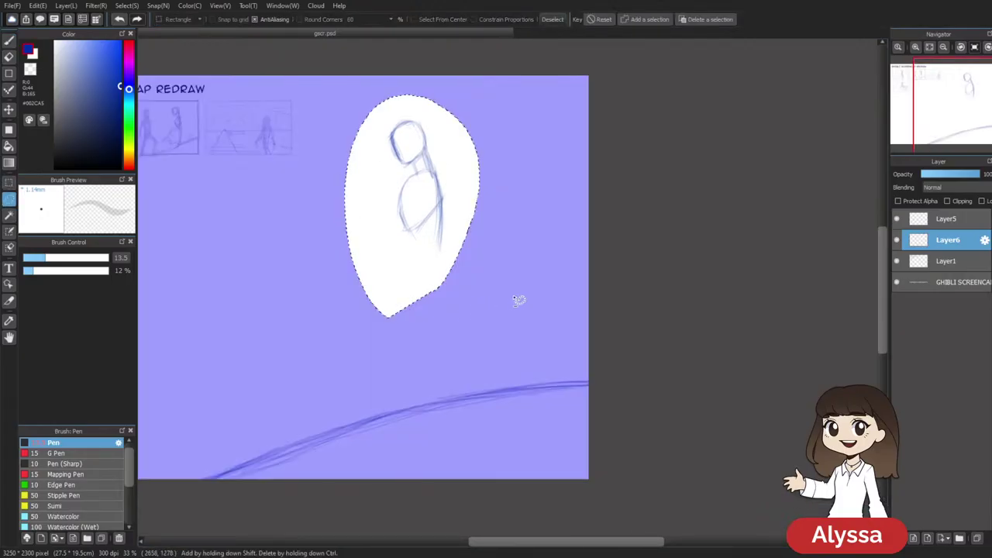
{"action": "key", "text": "ctrl+t"}
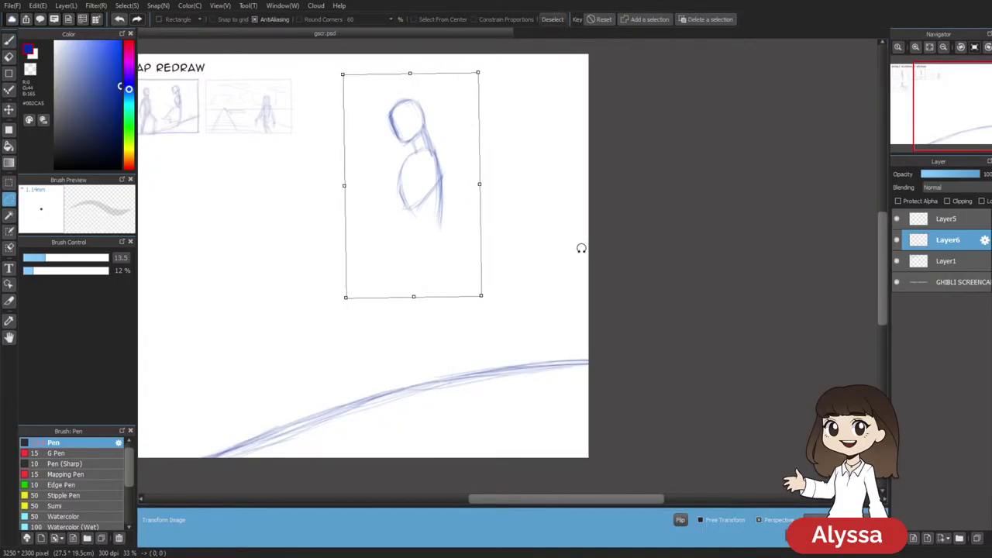
{"action": "key", "text": "Return"}
{"action": "key", "text": "ctrl+d"}
{"action": "key", "text": "b"}
{"action": "mouse_move", "coordinate": [542, 212]}
{"action": "left_mouse_down"}
{"action": "mouse_move", "coordinate": [558, 216]}
{"action": "mouse_move", "coordinate": [539, 233]}
{"action": "mouse_move", "coordinate": [503, 230]}
{"action": "mouse_move", "coordinate": [507, 240]}
{"action": "mouse_move", "coordinate": [527, 222]}
{"action": "mouse_move", "coordinate": [517, 230]}
{"action": "mouse_move", "coordinate": [539, 228]}
{"action": "left_mouse_up"}
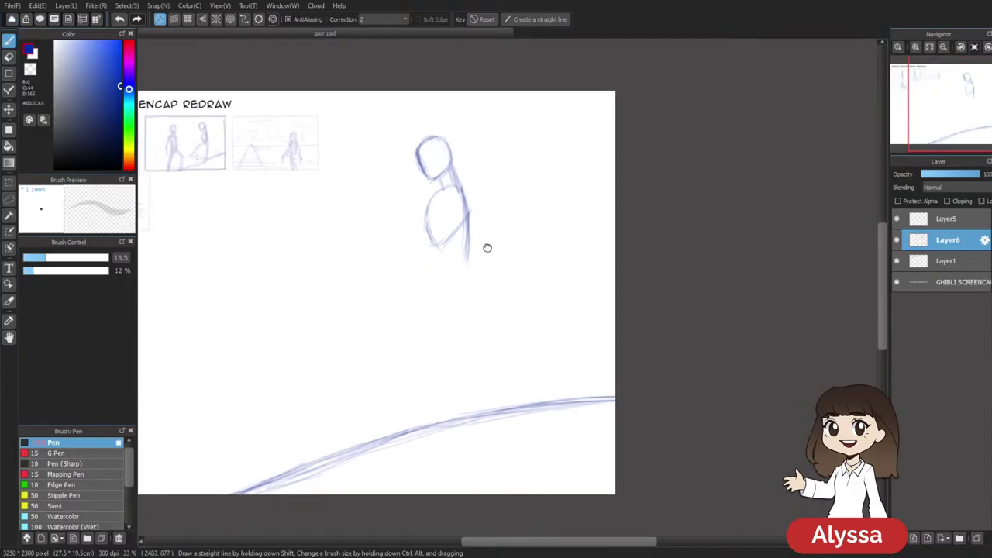
{"action": "left_click_drag", "start_coordinate": [469, 245], "coordinate": [533, 248]}
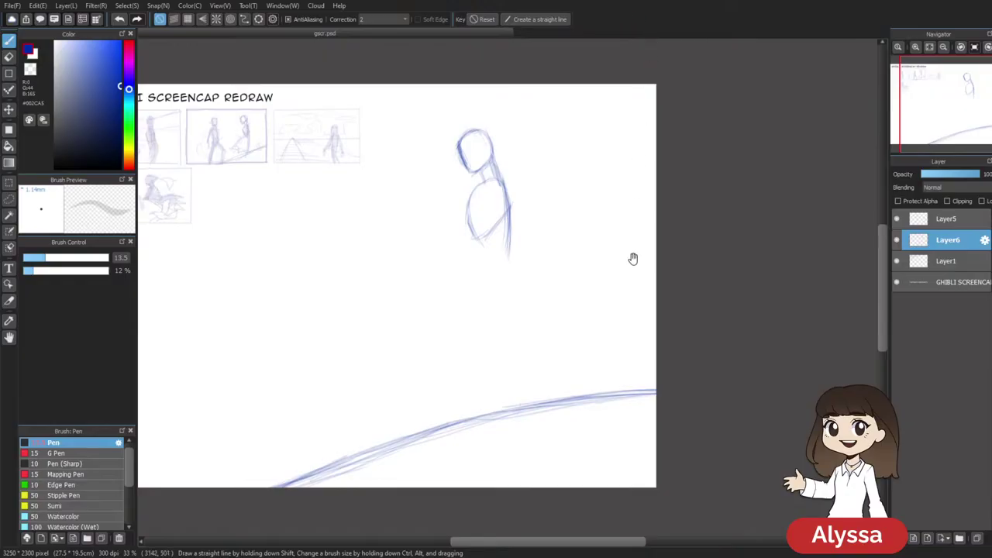
Open the screencap reference image, copy the whole picture and paste it into gscr.psd
{"action": "left_click_drag", "start_coordinate": [633, 238], "coordinate": [606, 220]}
{"action": "left_click_drag", "start_coordinate": [504, 360], "coordinate": [527, 397]}
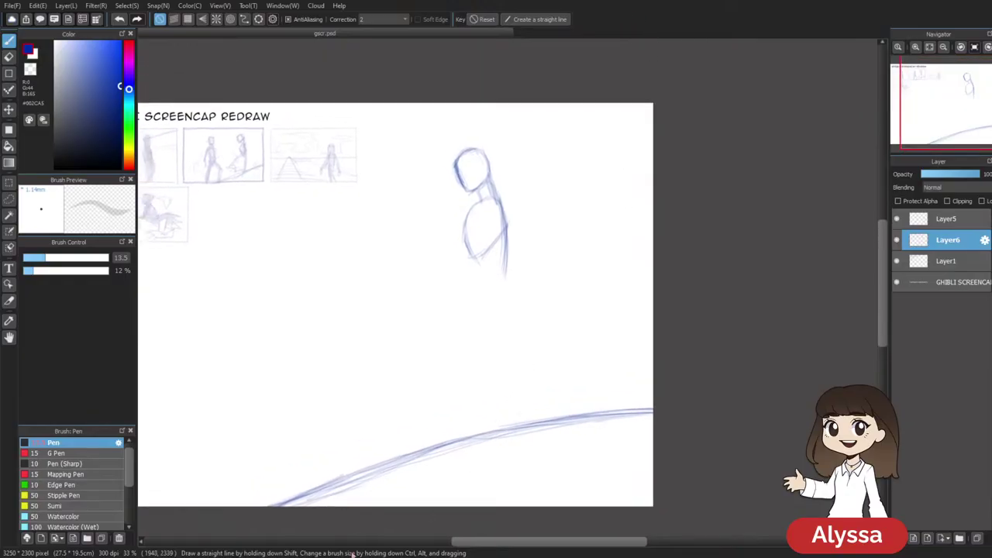
{"action": "left_click_drag", "start_coordinate": [642, 2], "coordinate": [635, 101]}
{"action": "left_click_drag", "start_coordinate": [775, 213], "coordinate": [695, 291]}
{"action": "scroll", "coordinate": [732, 210], "scroll_direction": "up", "scroll_amount": 1}
{"action": "key", "text": "ctrl+a"}
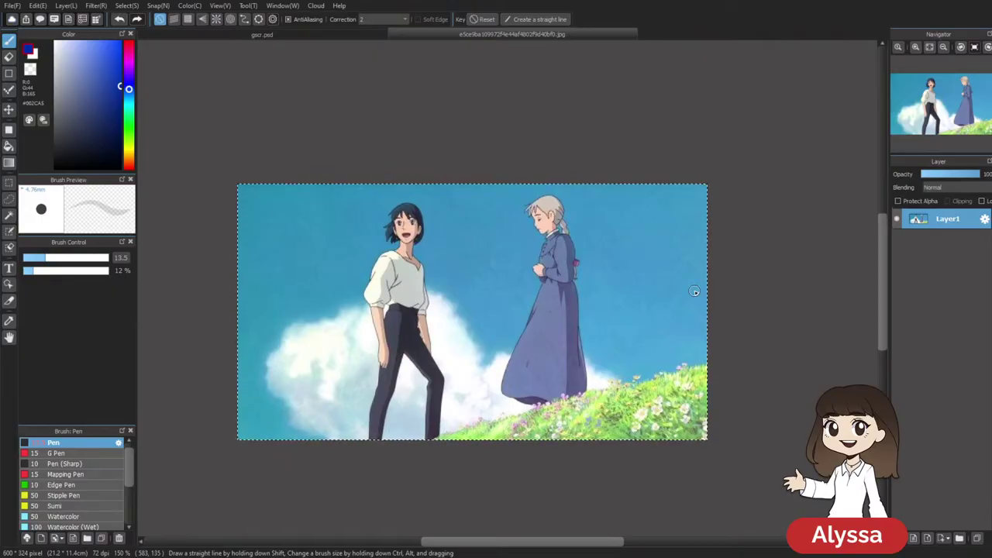
{"action": "key", "text": "ctrl+c"}
{"action": "left_click", "coordinate": [286, 33]}
{"action": "key", "text": "ctrl+v"}
Scale the pasted screencap down to thumbnail size, place it beside the two-figure thumbnail, and reselect Layer6
{"action": "key", "text": "ctrl+t"}
{"action": "left_click_drag", "start_coordinate": [339, 195], "coordinate": [531, 251]}
{"action": "left_click_drag", "start_coordinate": [357, 178], "coordinate": [535, 201]}
{"action": "key", "text": "Return"}
{"action": "left_click_drag", "start_coordinate": [687, 262], "coordinate": [628, 216]}
{"action": "left_click", "coordinate": [941, 261]}
{"action": "left_click_drag", "start_coordinate": [680, 254], "coordinate": [608, 248]}
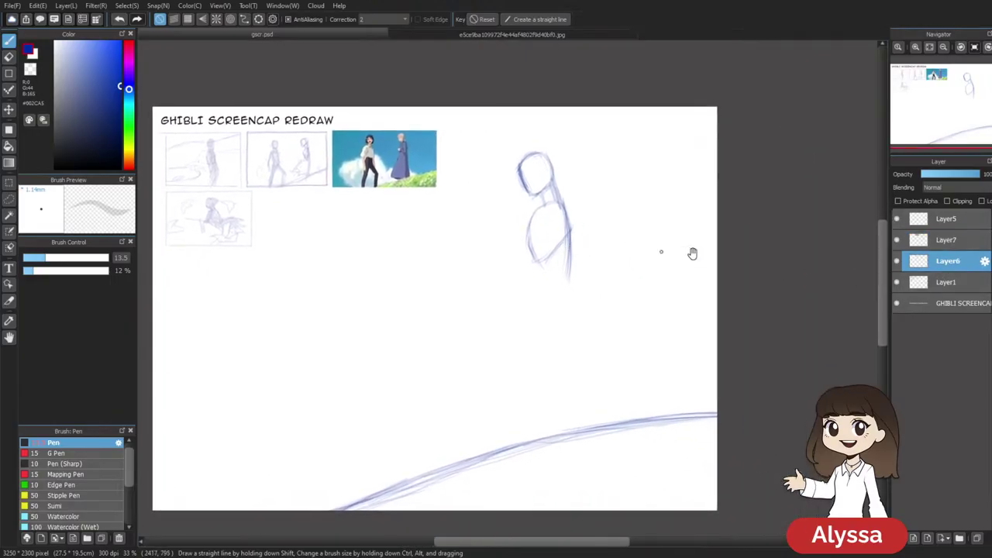
{"action": "left_click_drag", "start_coordinate": [689, 254], "coordinate": [681, 262]}
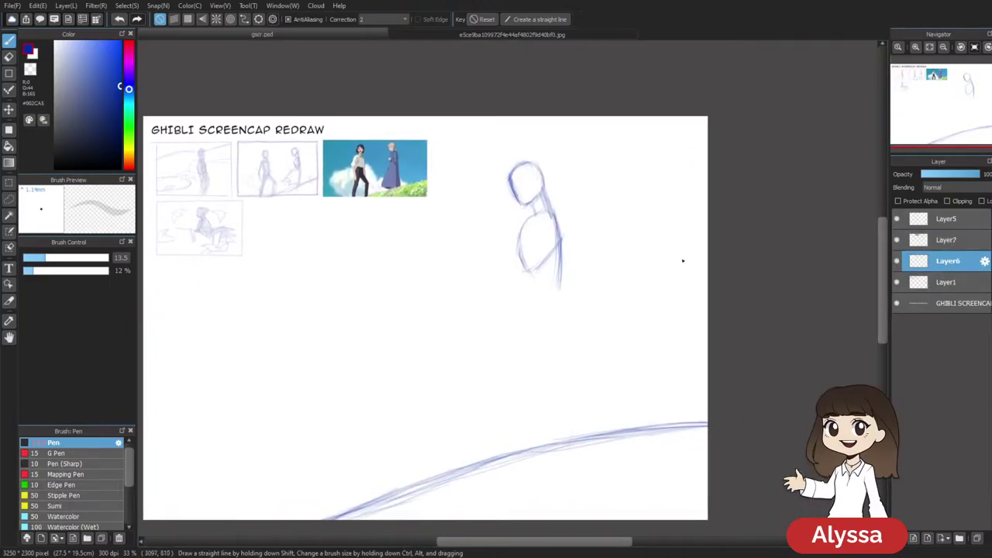
Sketch the figure's hips below the torso with a rounded top, a lower edge and an extended back line
{"action": "left_click_drag", "start_coordinate": [571, 340], "coordinate": [576, 295]}
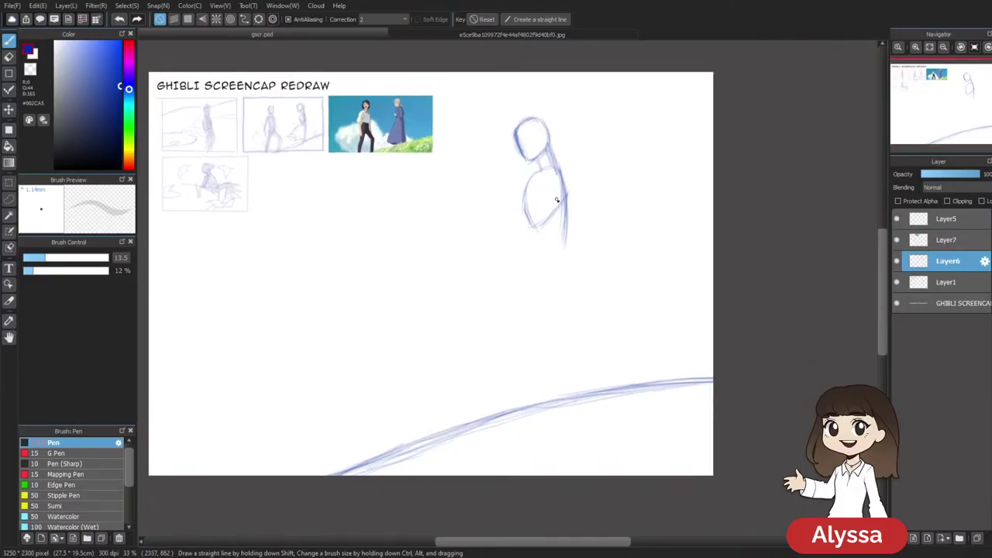
{"action": "left_click_drag", "start_coordinate": [610, 191], "coordinate": [592, 196]}
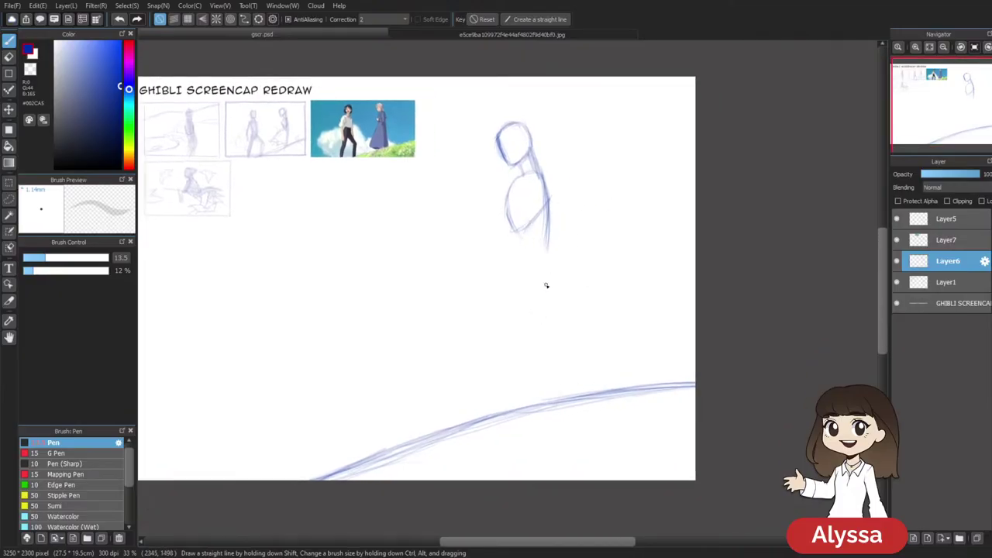
{"action": "mouse_move", "coordinate": [548, 249]}
{"action": "left_mouse_down"}
{"action": "mouse_move", "coordinate": [534, 231]}
{"action": "mouse_move", "coordinate": [510, 245]}
{"action": "left_mouse_up"}
{"action": "left_click_drag", "start_coordinate": [608, 272], "coordinate": [587, 252]}
{"action": "left_click_drag", "start_coordinate": [488, 198], "coordinate": [485, 231]}
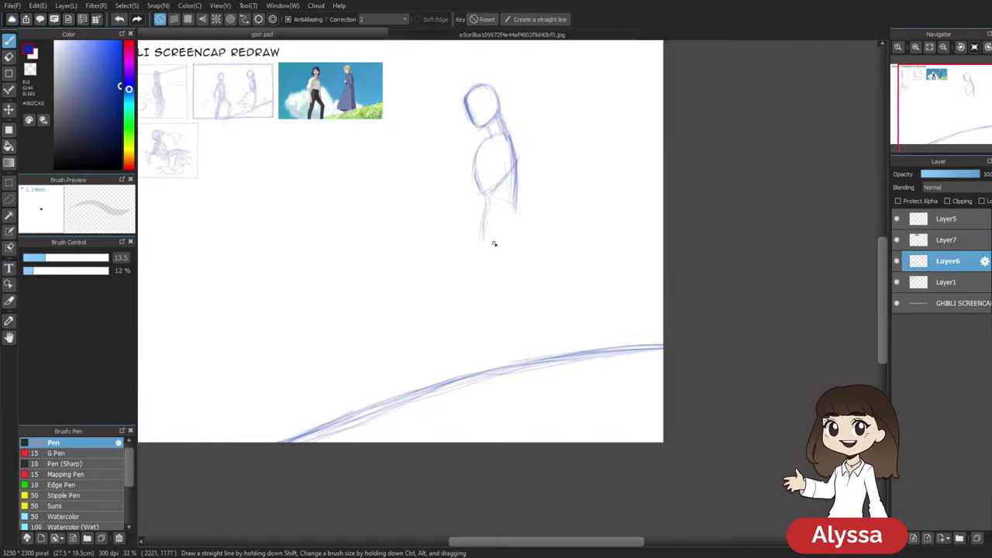
{"action": "left_click_drag", "start_coordinate": [492, 244], "coordinate": [515, 245]}
{"action": "left_click_drag", "start_coordinate": [520, 195], "coordinate": [510, 246]}
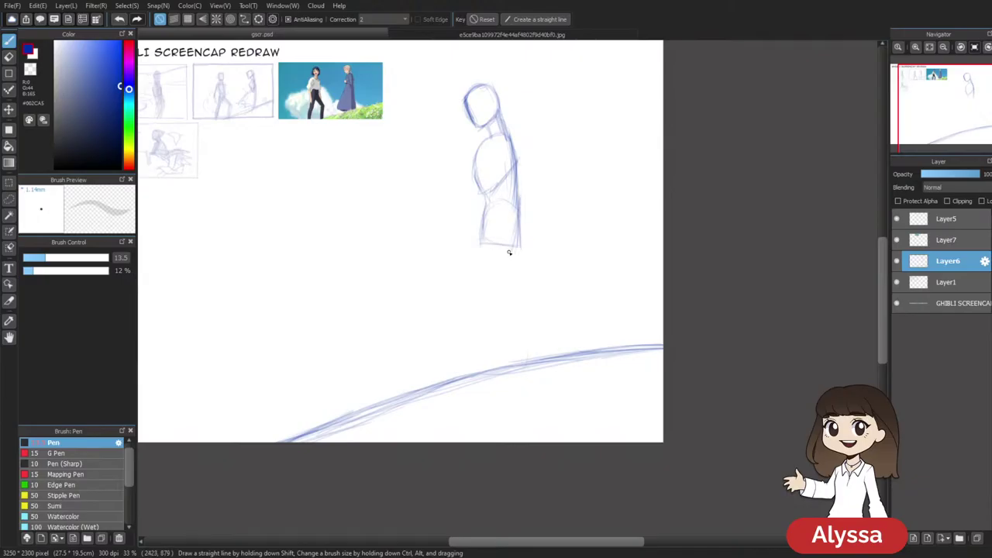
Sketch two long tapering leg lines from the hips down to the hill line, undoing misplaced strokes
{"action": "mouse_move", "coordinate": [509, 365]}
{"action": "left_mouse_down"}
{"action": "mouse_move", "coordinate": [521, 269]}
{"action": "mouse_move", "coordinate": [500, 370]}
{"action": "left_mouse_up"}
{"action": "left_click_drag", "start_coordinate": [480, 236], "coordinate": [481, 358]}
{"action": "key", "text": "ctrl+z"}
{"action": "key", "text": "ctrl+z"}
{"action": "left_click_drag", "start_coordinate": [487, 237], "coordinate": [489, 320]}
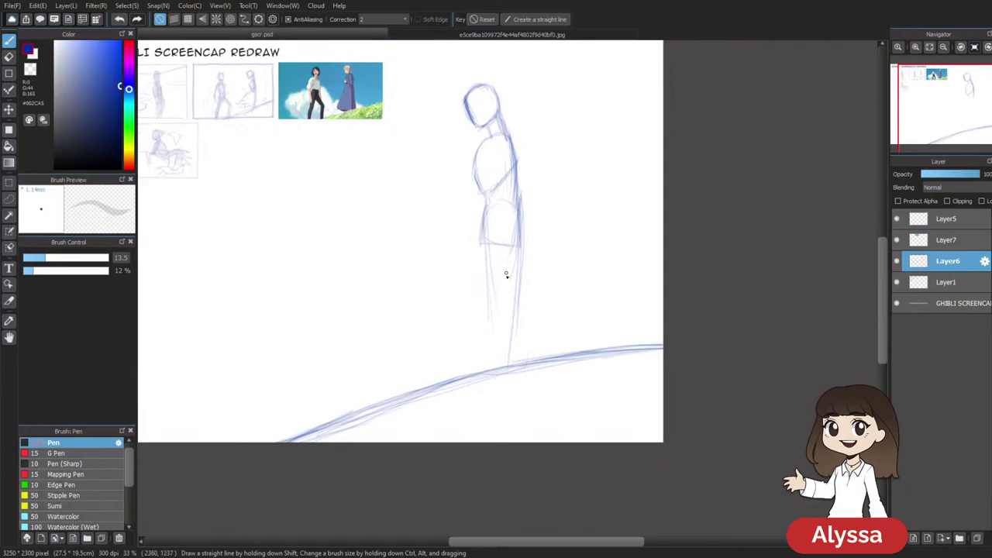
{"action": "left_click_drag", "start_coordinate": [482, 251], "coordinate": [490, 341]}
{"action": "left_click_drag", "start_coordinate": [542, 270], "coordinate": [525, 276]}
{"action": "mouse_move", "coordinate": [534, 236]}
{"action": "left_mouse_down"}
{"action": "mouse_move", "coordinate": [531, 217]}
{"action": "mouse_move", "coordinate": [495, 244]}
{"action": "left_mouse_up"}
{"action": "scroll", "coordinate": [493, 331], "scroll_direction": "up", "scroll_amount": 3}
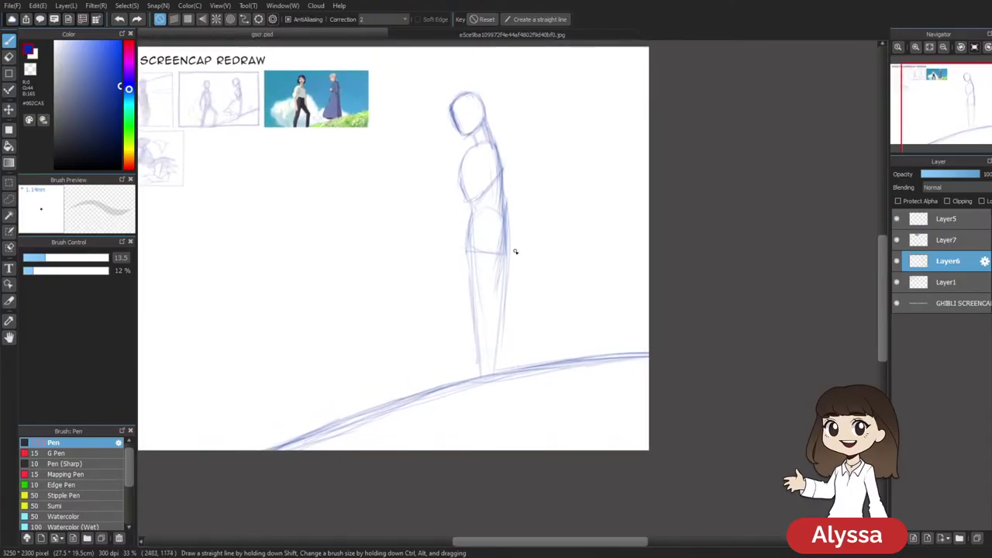
Erase the hips' lower edge and darken the front line of the hips and thigh
{"action": "key", "text": "e"}
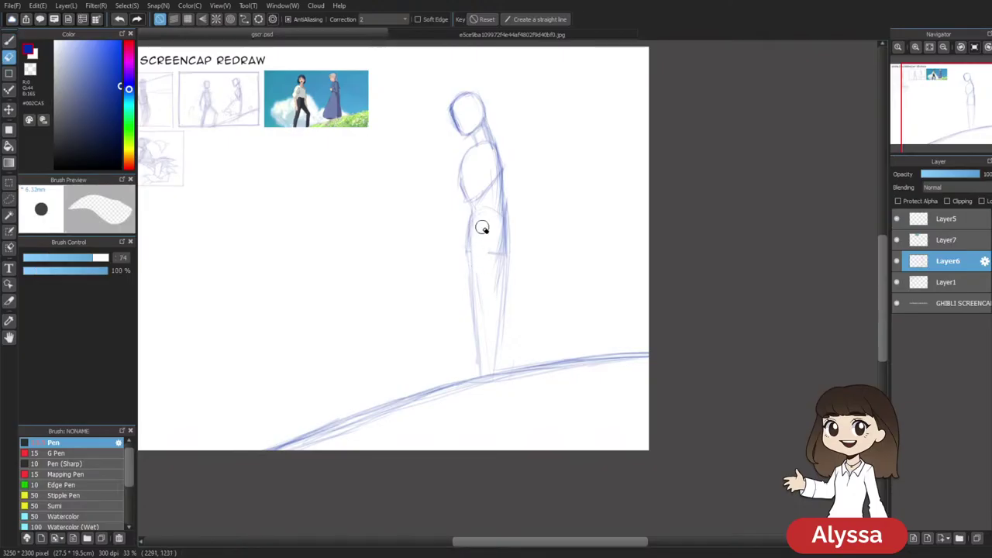
{"action": "key", "text": "b"}
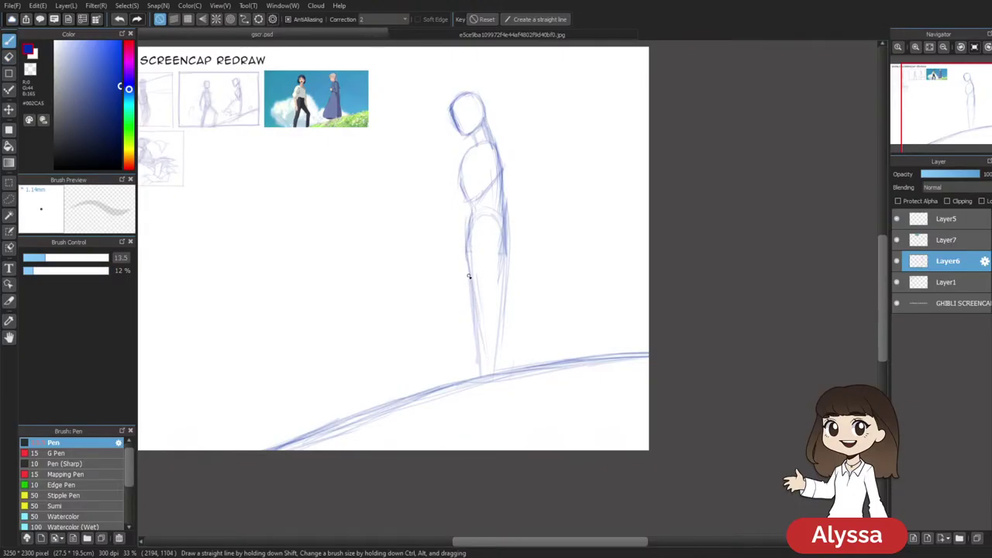
{"action": "left_click_drag", "start_coordinate": [467, 259], "coordinate": [477, 326]}
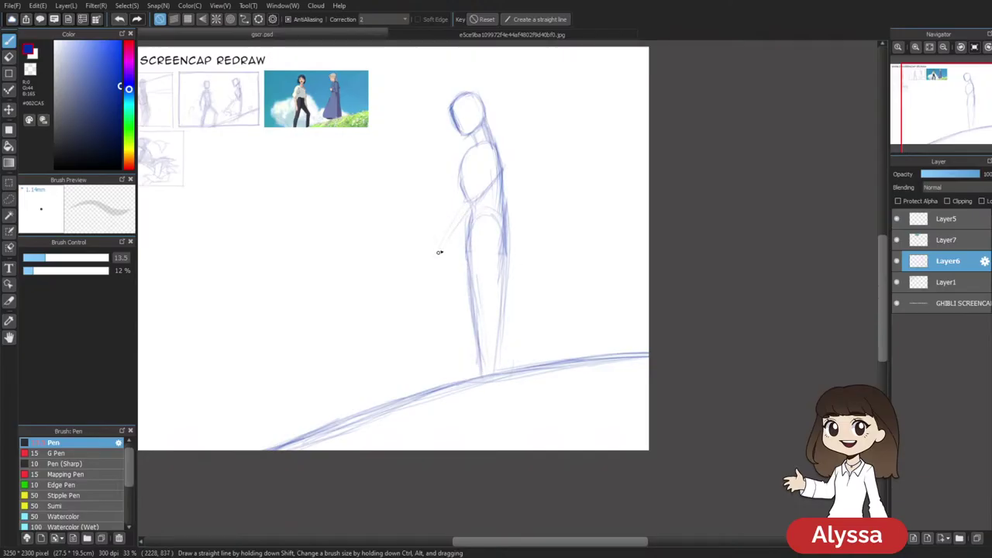
Sketch the skirt's front edge flaring diagonally from the waist down toward the hill, undoing misplaced attempts
{"action": "key", "text": "ctrl+z"}
{"action": "key", "text": "ctrl+z"}
{"action": "left_click_drag", "start_coordinate": [469, 205], "coordinate": [449, 238]}
{"action": "key", "text": "ctrl+z"}
{"action": "left_click_drag", "start_coordinate": [462, 158], "coordinate": [468, 200]}
{"action": "left_click_drag", "start_coordinate": [471, 205], "coordinate": [444, 258]}
{"action": "left_click_drag", "start_coordinate": [468, 210], "coordinate": [422, 282]}
{"action": "key", "text": "ctrl+z"}
{"action": "left_click_drag", "start_coordinate": [468, 204], "coordinate": [395, 311]}
Sketch the skirt's wavy hem and flared back edge down to the hill, erasing the overlapping leg lines
{"action": "mouse_move", "coordinate": [455, 229]}
{"action": "left_mouse_down"}
{"action": "mouse_move", "coordinate": [371, 325]}
{"action": "mouse_move", "coordinate": [441, 352]}
{"action": "mouse_move", "coordinate": [424, 354]}
{"action": "mouse_move", "coordinate": [498, 361]}
{"action": "mouse_move", "coordinate": [460, 357]}
{"action": "mouse_move", "coordinate": [517, 351]}
{"action": "left_mouse_up"}
{"action": "left_click_drag", "start_coordinate": [502, 173], "coordinate": [521, 316]}
{"action": "key", "text": "ctrl+z"}
{"action": "left_click_drag", "start_coordinate": [507, 196], "coordinate": [512, 340]}
{"action": "mouse_move", "coordinate": [505, 222]}
{"action": "left_mouse_down"}
{"action": "mouse_move", "coordinate": [539, 354]}
{"action": "mouse_move", "coordinate": [489, 362]}
{"action": "mouse_move", "coordinate": [468, 337]}
{"action": "mouse_move", "coordinate": [484, 338]}
{"action": "mouse_move", "coordinate": [468, 299]}
{"action": "mouse_move", "coordinate": [463, 225]}
{"action": "mouse_move", "coordinate": [483, 238]}
{"action": "mouse_move", "coordinate": [494, 295]}
{"action": "mouse_move", "coordinate": [495, 222]}
{"action": "mouse_move", "coordinate": [516, 283]}
{"action": "left_mouse_up"}
{"action": "key", "text": "e"}
{"action": "key", "text": "b"}
{"action": "left_click_drag", "start_coordinate": [504, 210], "coordinate": [501, 346]}
{"action": "left_click_drag", "start_coordinate": [573, 220], "coordinate": [581, 215]}
{"action": "left_click_drag", "start_coordinate": [516, 193], "coordinate": [509, 281]}
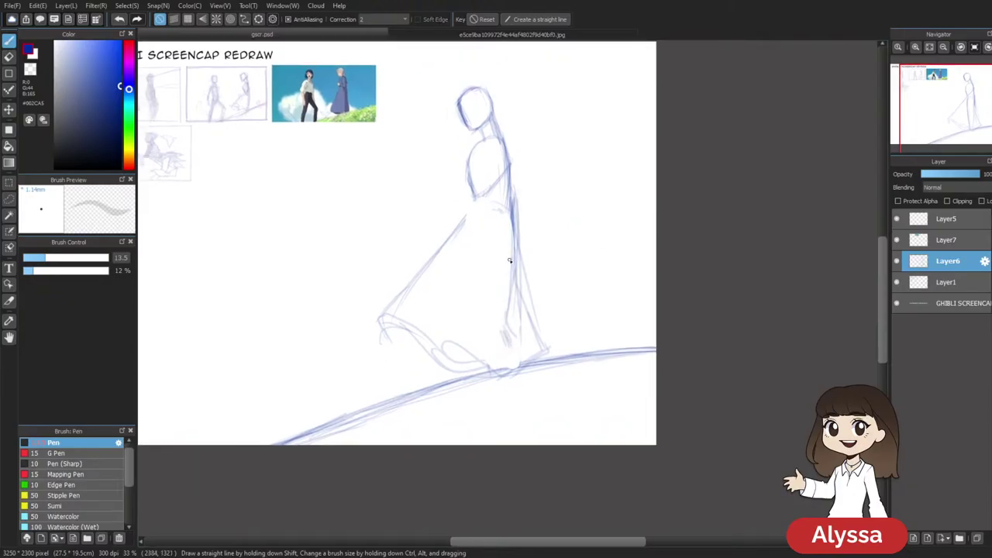
Strengthen the skirt's front edge and add short fold lines fanning down from the waist
{"action": "left_click_drag", "start_coordinate": [561, 375], "coordinate": [554, 366]}
{"action": "left_click_drag", "start_coordinate": [589, 272], "coordinate": [568, 275]}
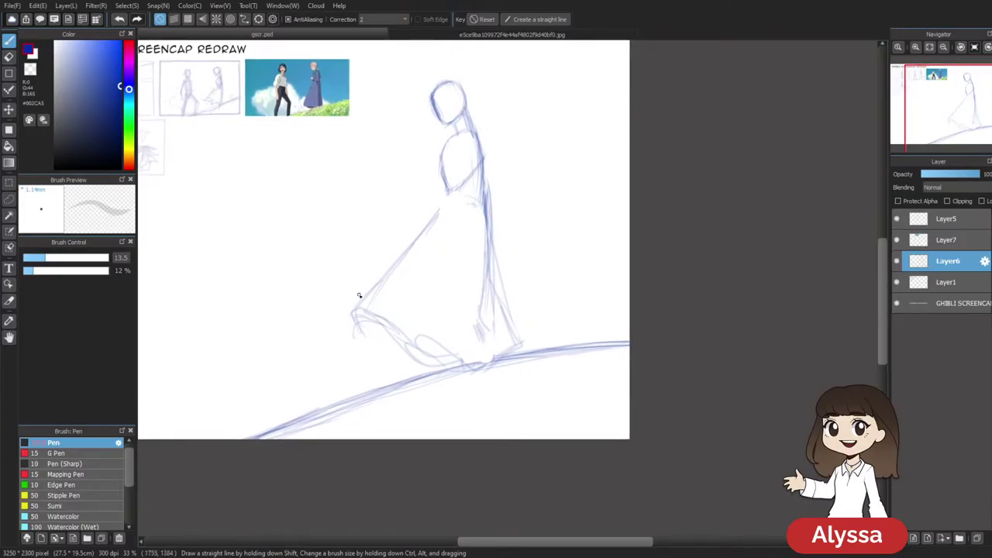
{"action": "left_click_drag", "start_coordinate": [382, 287], "coordinate": [448, 209]}
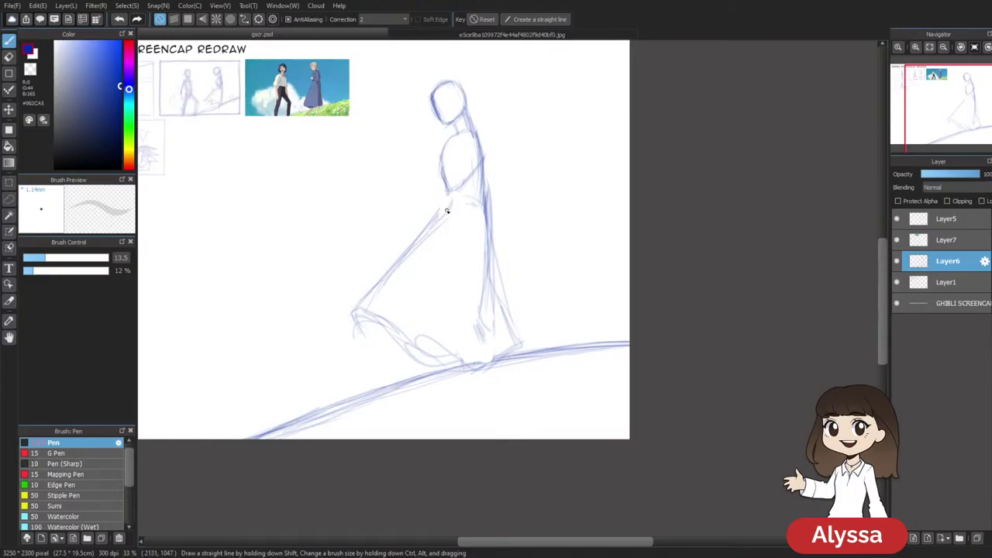
{"action": "scroll", "coordinate": [568, 274], "scroll_direction": "up", "scroll_amount": 2}
{"action": "left_click_drag", "start_coordinate": [465, 220], "coordinate": [455, 253]}
{"action": "left_click_drag", "start_coordinate": [470, 221], "coordinate": [465, 274]}
{"action": "left_click_drag", "start_coordinate": [593, 241], "coordinate": [595, 229]}
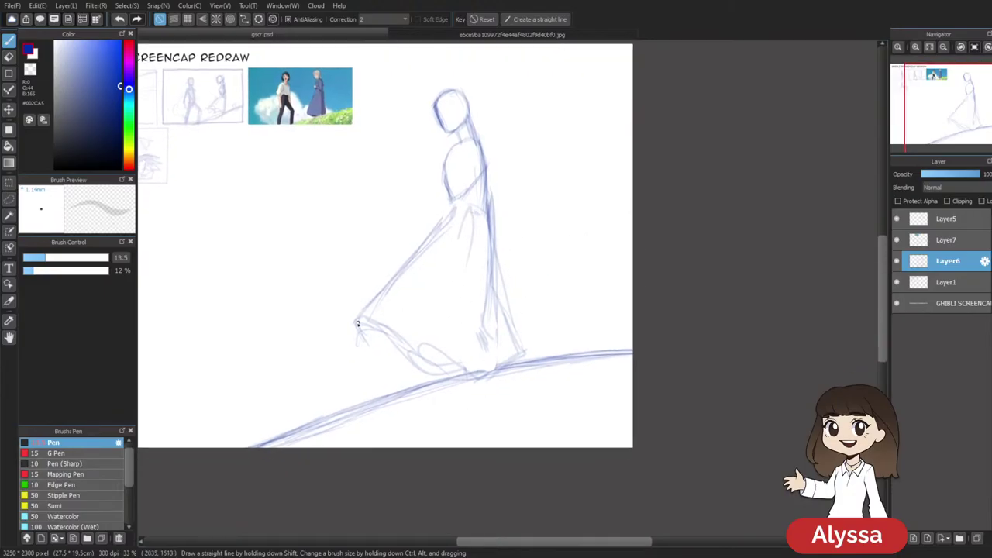
{"action": "left_click_drag", "start_coordinate": [573, 318], "coordinate": [562, 328]}
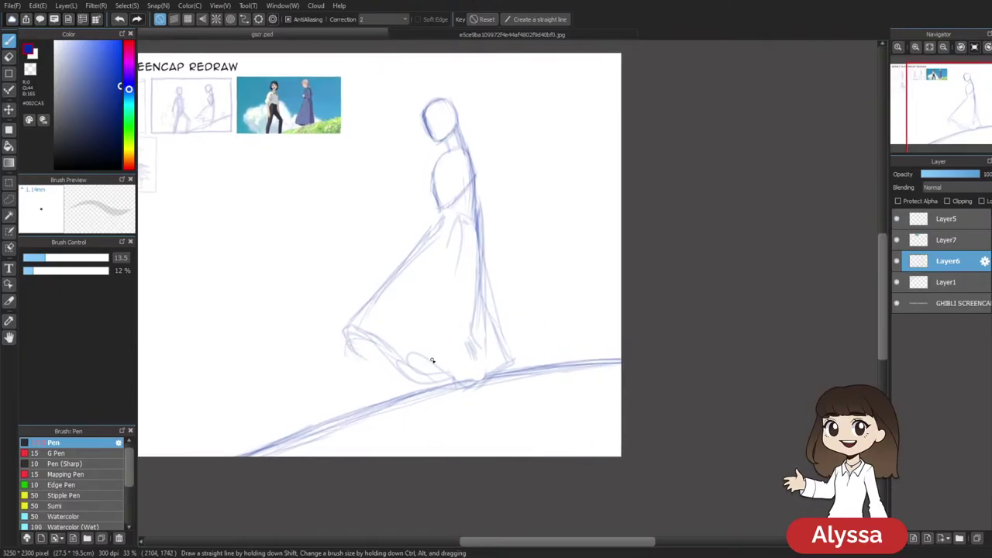
Define the hem's folded openings and draw a long fold down the middle of the skirt, undoing a stray back stroke
{"action": "left_click_drag", "start_coordinate": [613, 401], "coordinate": [658, 410]}
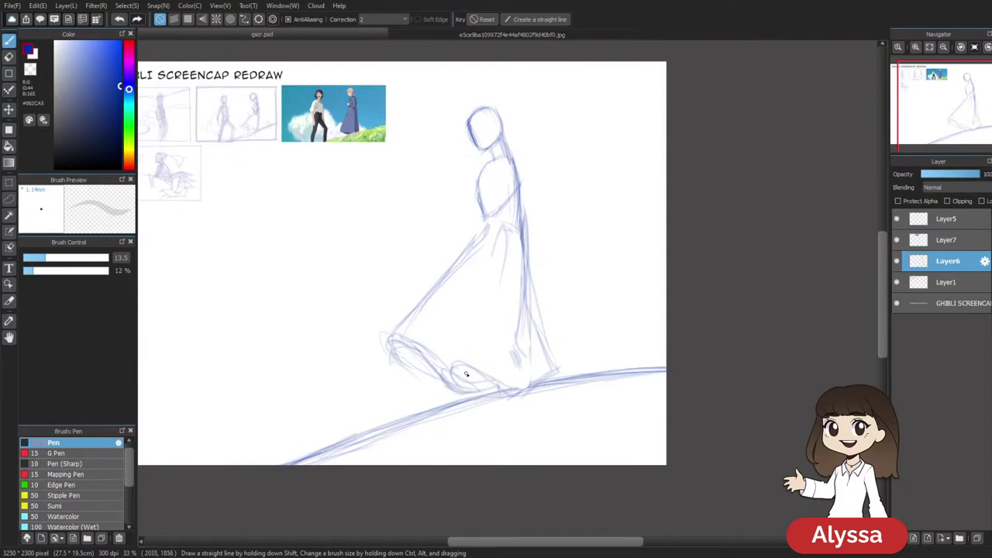
{"action": "left_click_drag", "start_coordinate": [555, 366], "coordinate": [526, 387]}
{"action": "left_click_drag", "start_coordinate": [463, 274], "coordinate": [423, 381]}
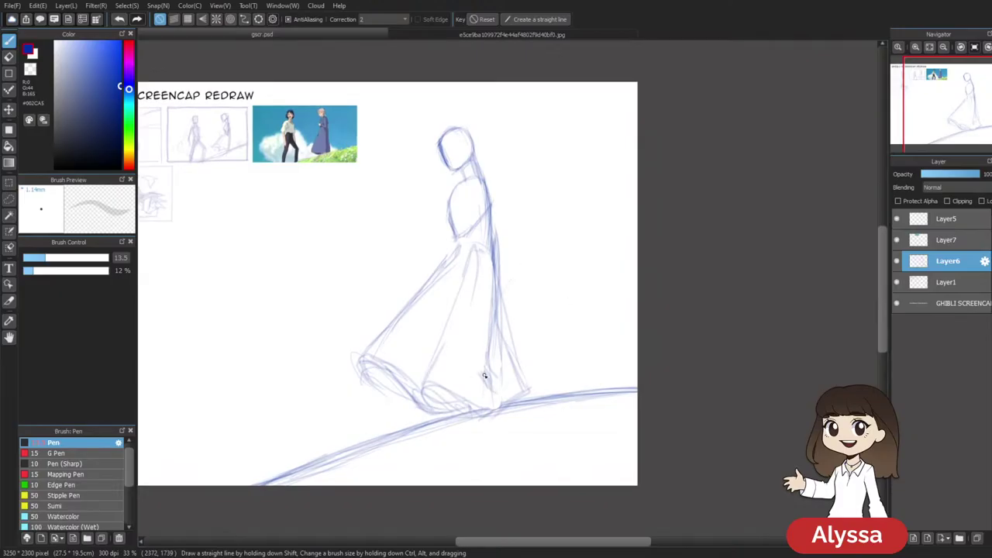
{"action": "left_click_drag", "start_coordinate": [500, 297], "coordinate": [505, 353]}
{"action": "key", "text": "ctrl+z"}
{"action": "left_click_drag", "start_coordinate": [502, 406], "coordinate": [623, 340]}
{"action": "left_click_drag", "start_coordinate": [554, 358], "coordinate": [498, 376]}
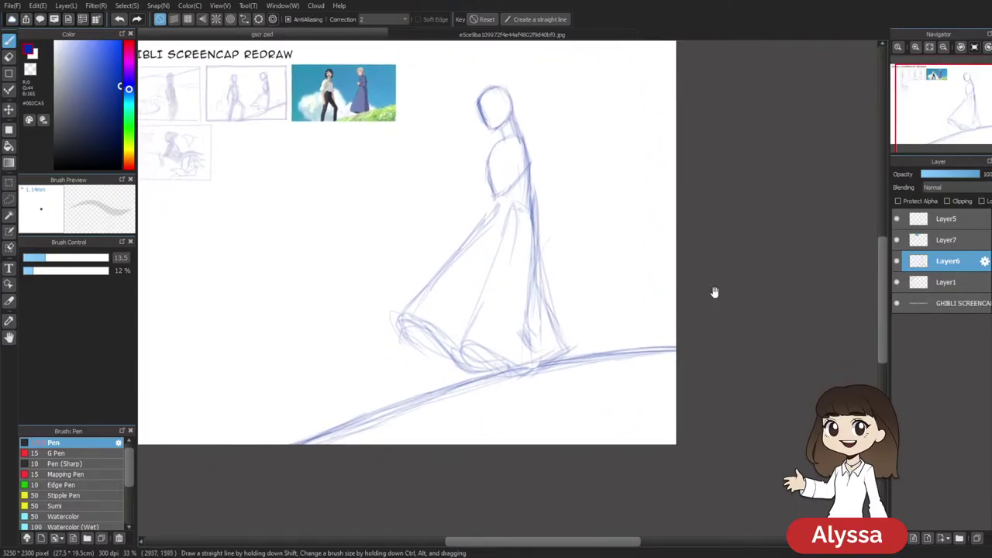
{"action": "left_click_drag", "start_coordinate": [699, 295], "coordinate": [703, 344]}
{"action": "key", "text": "ctrl+plus"}
{"action": "left_click_drag", "start_coordinate": [675, 193], "coordinate": [684, 241]}
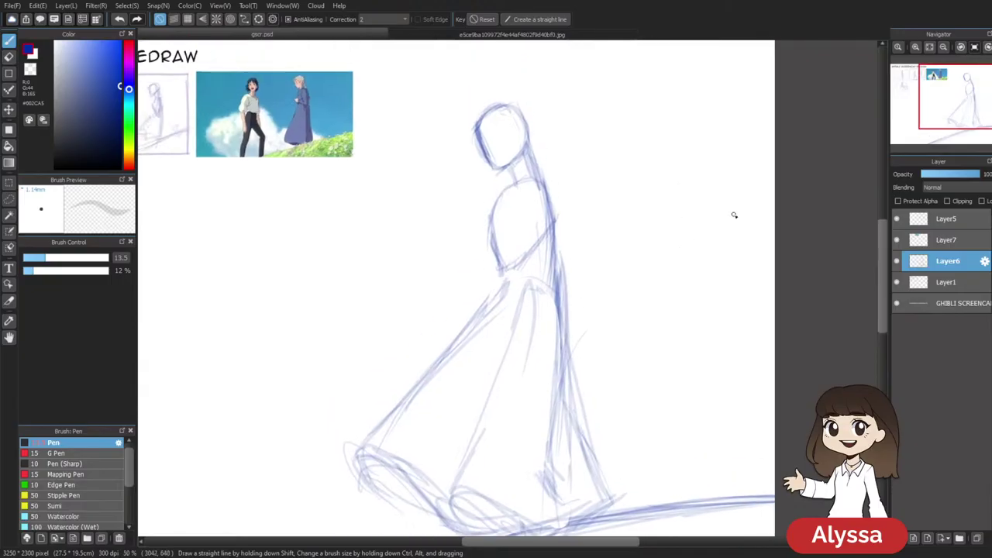
{"action": "scroll", "coordinate": [731, 212], "scroll_direction": "down", "scroll_amount": 1}
{"action": "scroll", "coordinate": [858, 320], "scroll_direction": "down", "scroll_amount": 2}
Lasso-select the whole figure, rotate and shift it slightly to the right, then deselect and return to the pen
{"action": "key", "text": "m"}
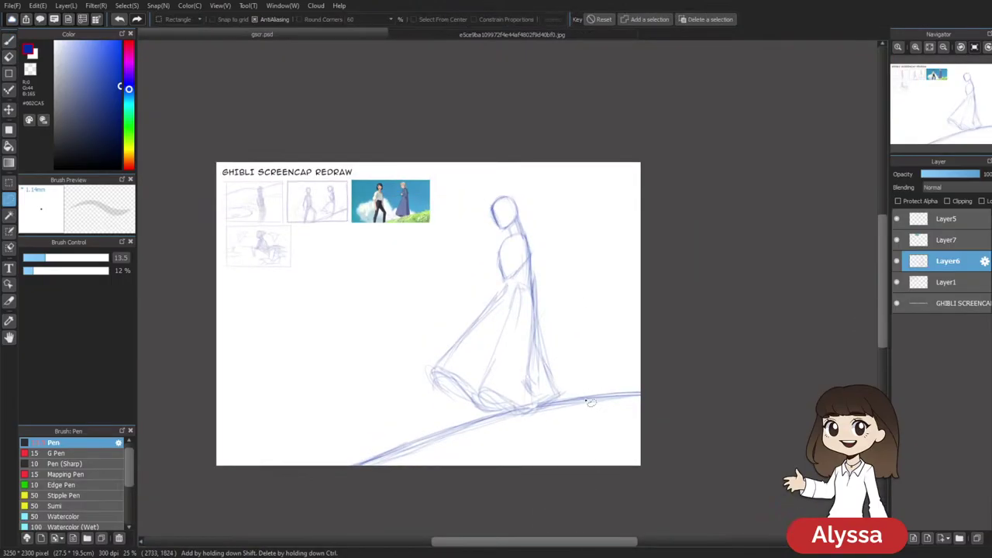
{"action": "mouse_move", "coordinate": [568, 397]}
{"action": "left_mouse_down"}
{"action": "mouse_move", "coordinate": [535, 415]}
{"action": "mouse_move", "coordinate": [434, 221]}
{"action": "mouse_move", "coordinate": [573, 387]}
{"action": "left_mouse_up"}
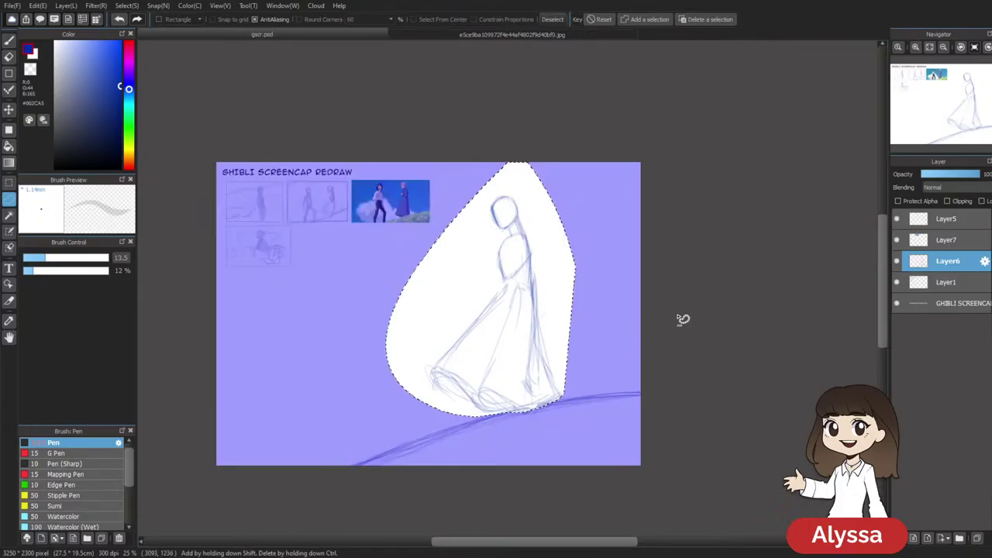
{"action": "key", "text": "ctrl+t"}
{"action": "left_click_drag", "start_coordinate": [741, 358], "coordinate": [741, 366]}
{"action": "key", "text": "Right"}
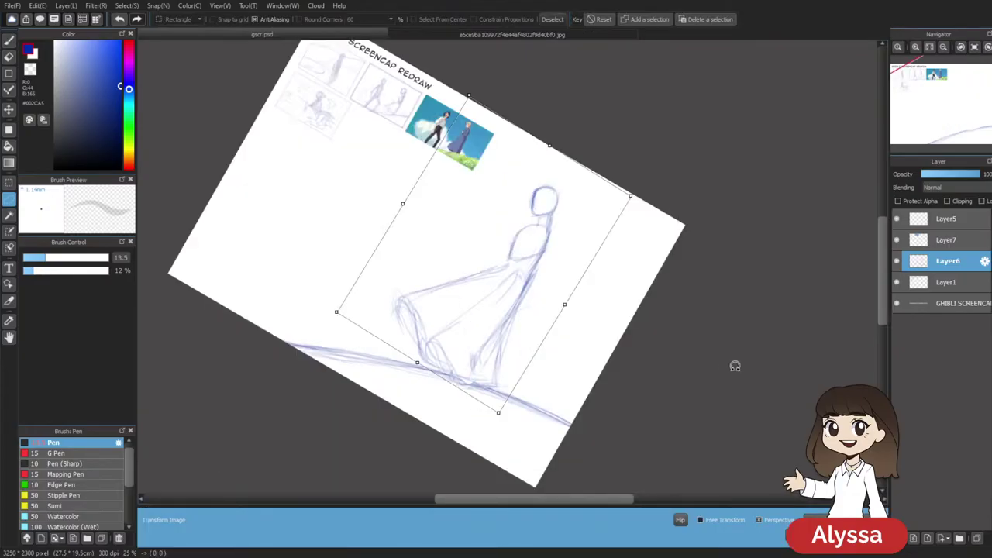
{"action": "key", "text": "Left"}
{"action": "left_click_drag", "start_coordinate": [555, 338], "coordinate": [559, 335]}
{"action": "key", "text": "Return"}
{"action": "key", "text": "ctrl+d"}
{"action": "key", "text": "b"}
{"action": "key", "text": "Up"}
Erase the diagonal line across the lower torso and redraw the chest's front contour darker
{"action": "left_click_drag", "start_coordinate": [626, 356], "coordinate": [580, 321]}
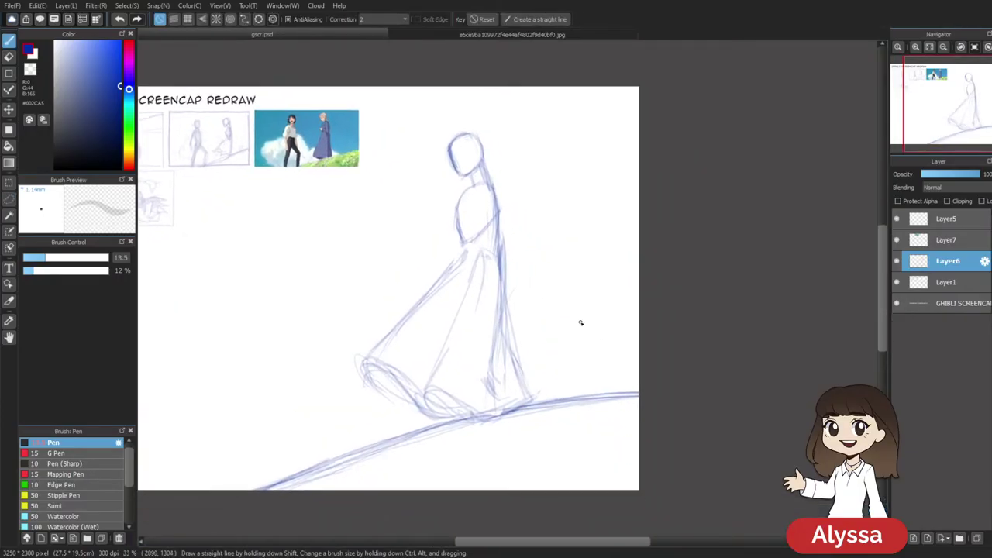
{"action": "left_click_drag", "start_coordinate": [623, 189], "coordinate": [639, 178]}
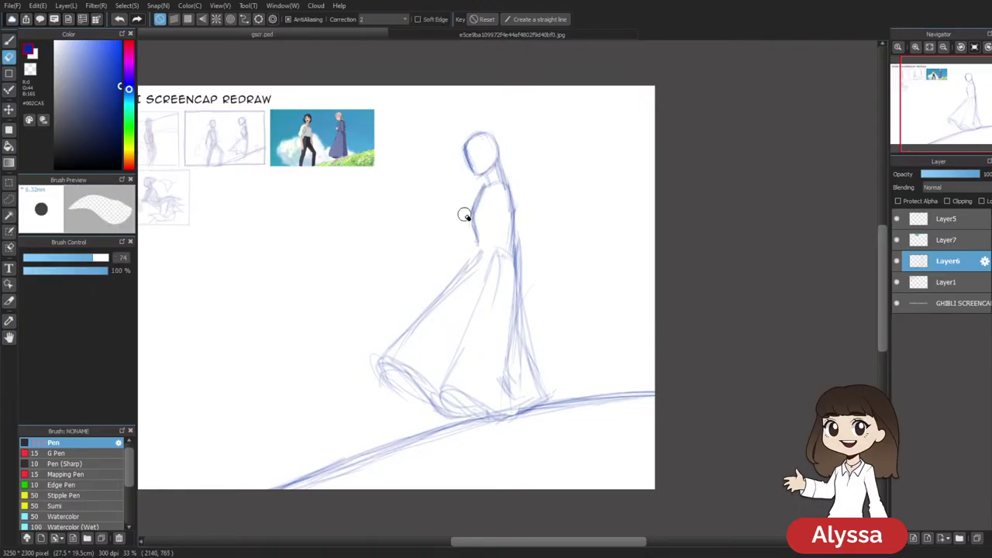
{"action": "left_click_drag", "start_coordinate": [637, 210], "coordinate": [613, 211]}
{"action": "left_click_drag", "start_coordinate": [517, 180], "coordinate": [559, 284]}
{"action": "key", "text": "ctrl+plus"}
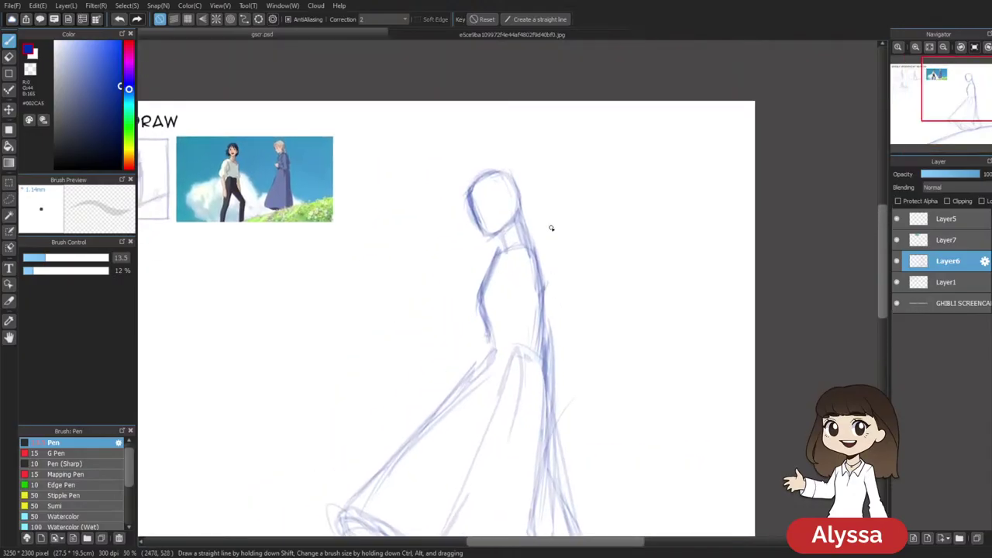
Sketch the figure's near arm with an oval shoulder and a forearm bent across the waist, undoing misplaced strokes
{"action": "scroll", "coordinate": [552, 232], "scroll_direction": "down", "scroll_amount": 2}
{"action": "mouse_move", "coordinate": [523, 160]}
{"action": "left_mouse_down"}
{"action": "mouse_move", "coordinate": [542, 210]}
{"action": "mouse_move", "coordinate": [530, 275]}
{"action": "mouse_move", "coordinate": [535, 264]}
{"action": "mouse_move", "coordinate": [524, 197]}
{"action": "mouse_move", "coordinate": [512, 258]}
{"action": "mouse_move", "coordinate": [541, 199]}
{"action": "mouse_move", "coordinate": [524, 245]}
{"action": "mouse_move", "coordinate": [497, 256]}
{"action": "mouse_move", "coordinate": [529, 284]}
{"action": "mouse_move", "coordinate": [497, 250]}
{"action": "mouse_move", "coordinate": [530, 250]}
{"action": "mouse_move", "coordinate": [481, 252]}
{"action": "left_mouse_up"}
{"action": "key", "text": "ctrl+z"}
{"action": "key", "text": "ctrl+z"}
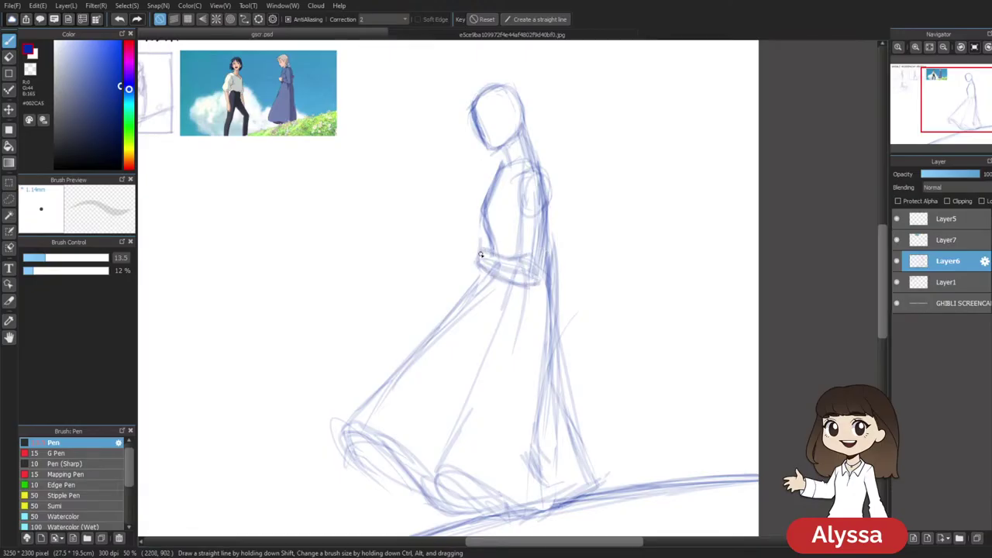
Check the woman's arm pose in the reference screencap and erase the overlapping lines inside the sketched forearm
{"action": "left_click_drag", "start_coordinate": [685, 296], "coordinate": [678, 318]}
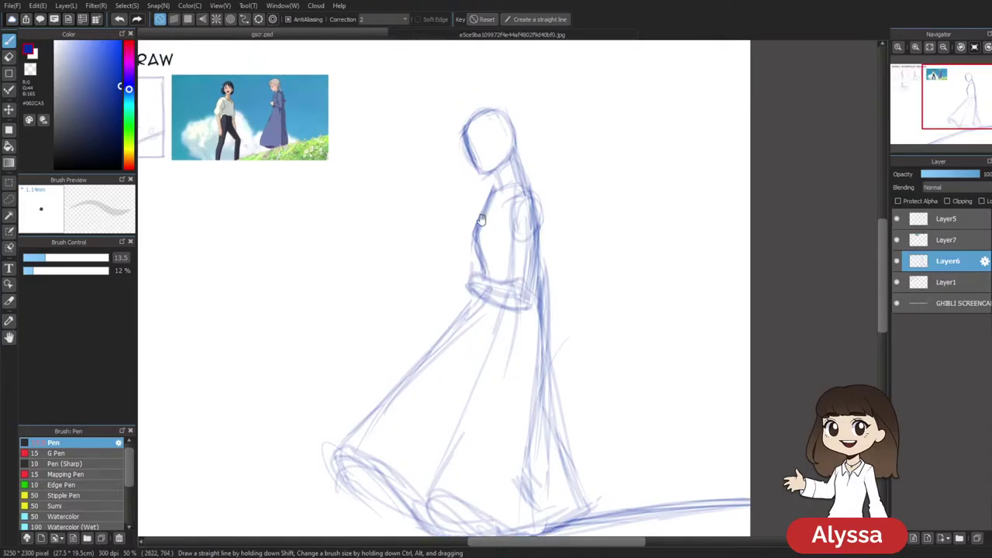
{"action": "left_click_drag", "start_coordinate": [505, 217], "coordinate": [686, 352]}
{"action": "key", "text": "ctrl+plus"}
{"action": "key", "text": "ctrl+plus"}
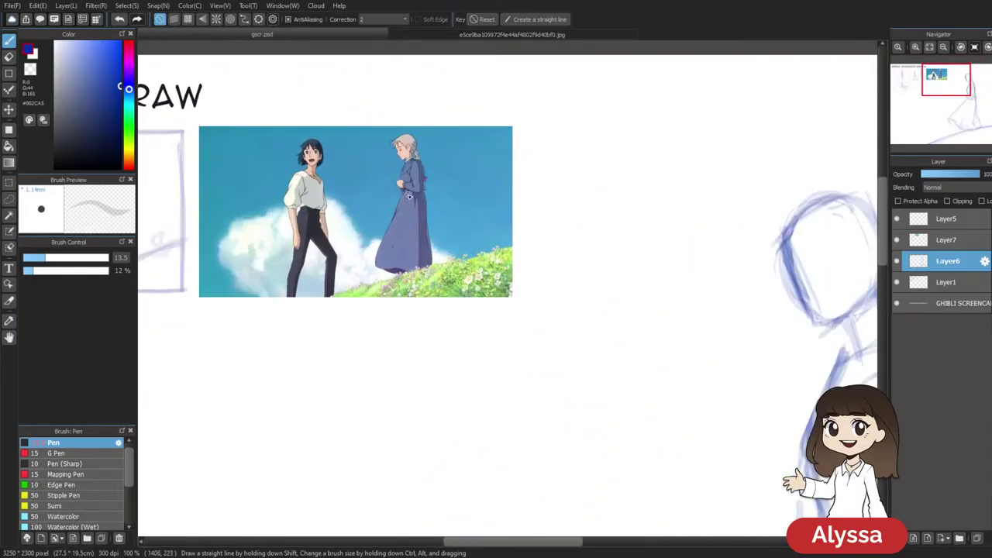
{"action": "left_click_drag", "start_coordinate": [708, 421], "coordinate": [491, 283]}
{"action": "key", "text": "ctrl+minus"}
{"action": "mouse_move", "coordinate": [615, 387]}
{"action": "left_mouse_down"}
{"action": "mouse_move", "coordinate": [507, 278]}
{"action": "mouse_move", "coordinate": [523, 159]}
{"action": "mouse_move", "coordinate": [535, 267]}
{"action": "left_mouse_up"}
{"action": "key", "text": "e"}
{"action": "key", "text": "ctrl+minus"}
{"action": "key", "text": "b"}
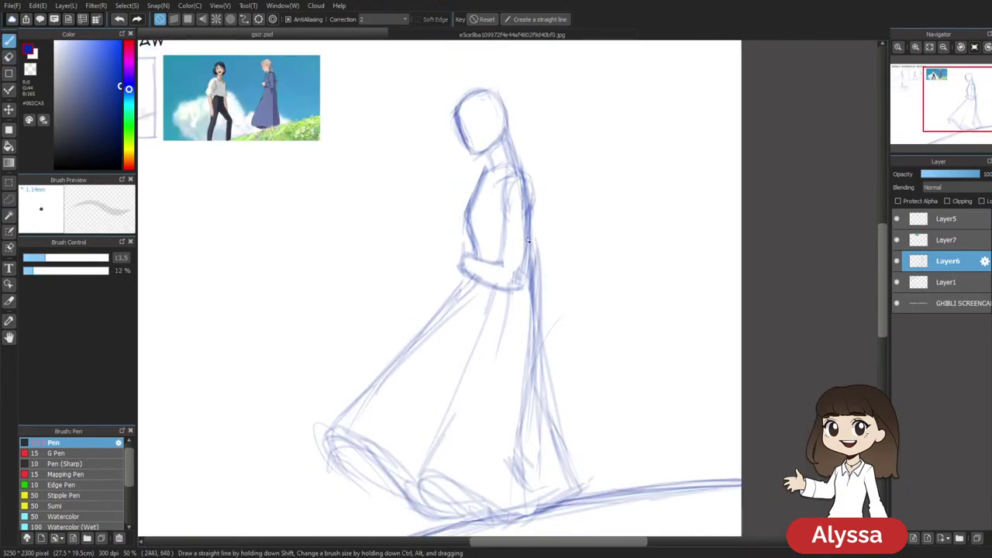
Redraw the upper arm from shoulder to elbow with darker front and back contours, undoing the last stray stroke
{"action": "left_click_drag", "start_coordinate": [531, 207], "coordinate": [528, 220]}
{"action": "left_click_drag", "start_coordinate": [518, 183], "coordinate": [524, 271]}
{"action": "left_click_drag", "start_coordinate": [504, 199], "coordinate": [521, 281]}
{"action": "left_click_drag", "start_coordinate": [508, 234], "coordinate": [521, 284]}
{"action": "left_click_drag", "start_coordinate": [531, 183], "coordinate": [531, 275]}
{"action": "mouse_move", "coordinate": [533, 210]}
{"action": "left_mouse_down"}
{"action": "mouse_move", "coordinate": [529, 280]}
{"action": "mouse_move", "coordinate": [520, 271]}
{"action": "left_mouse_up"}
{"action": "key", "text": "ctrl+z"}
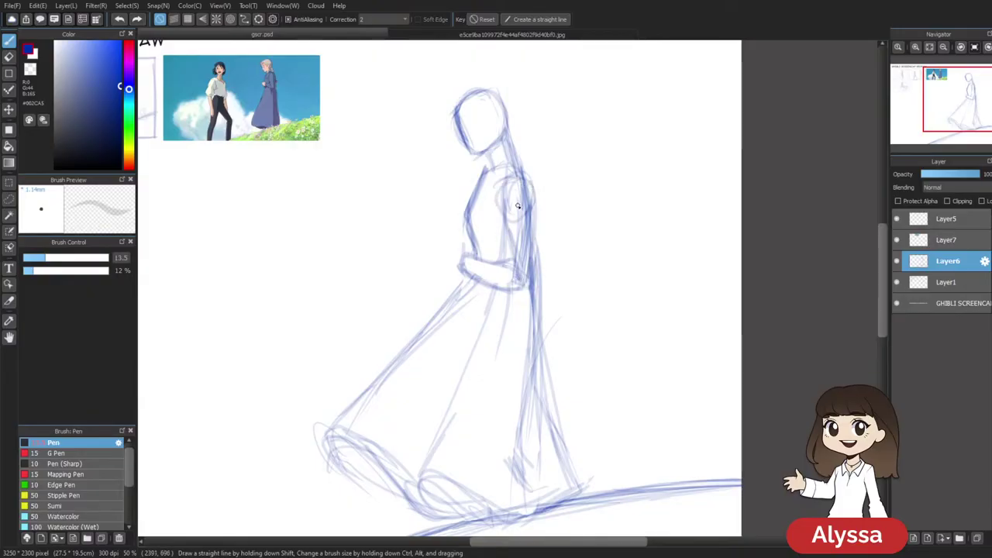
Erase the construction lines inside the upper arm and add curved sleeve lines below the shoulder
{"action": "key", "text": "e"}
{"action": "left_click_drag", "start_coordinate": [517, 189], "coordinate": [525, 257]}
{"action": "key", "text": "b"}
{"action": "mouse_move", "coordinate": [505, 209]}
{"action": "left_mouse_down"}
{"action": "mouse_move", "coordinate": [514, 274]}
{"action": "mouse_move", "coordinate": [524, 197]}
{"action": "mouse_move", "coordinate": [526, 209]}
{"action": "left_mouse_up"}
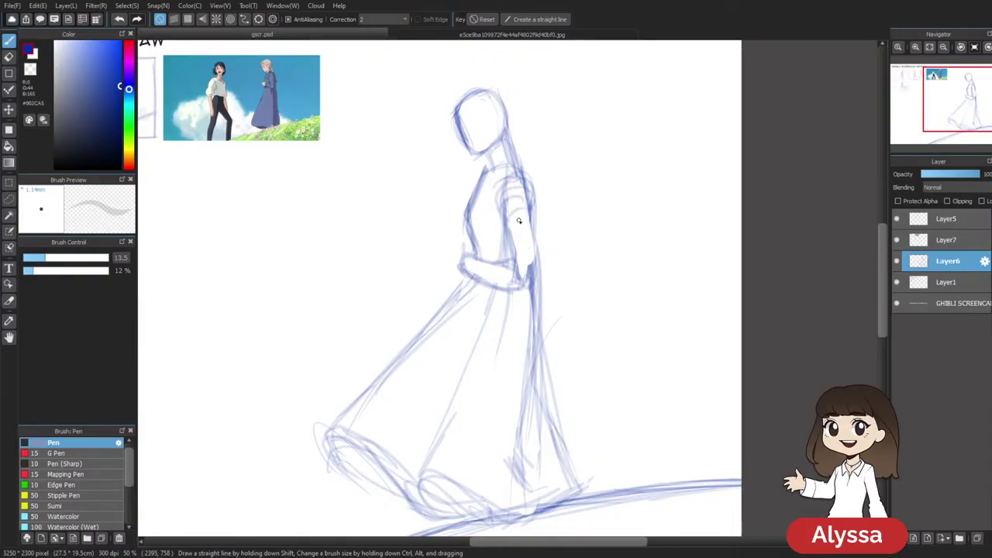
Darken the forearm contour and clean up the overlapping lines around the elbow
{"action": "mouse_move", "coordinate": [556, 159]}
{"action": "left_mouse_down"}
{"action": "mouse_move", "coordinate": [499, 194]}
{"action": "mouse_move", "coordinate": [490, 268]}
{"action": "left_mouse_up"}
{"action": "mouse_move", "coordinate": [490, 232]}
{"action": "left_mouse_down"}
{"action": "mouse_move", "coordinate": [487, 292]}
{"action": "mouse_move", "coordinate": [472, 290]}
{"action": "mouse_move", "coordinate": [481, 277]}
{"action": "left_mouse_up"}
{"action": "key", "text": "e"}
{"action": "key", "text": "b"}
{"action": "mouse_move", "coordinate": [607, 249]}
{"action": "left_mouse_down"}
{"action": "mouse_move", "coordinate": [526, 285]}
{"action": "mouse_move", "coordinate": [522, 303]}
{"action": "mouse_move", "coordinate": [519, 293]}
{"action": "left_mouse_up"}
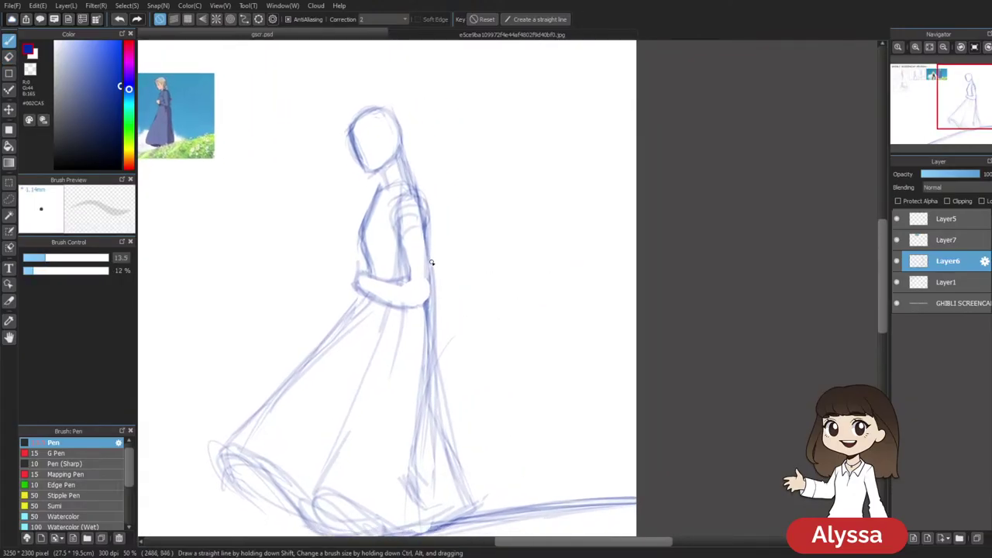
Darken the upper and lower contours of the bent forearm and the back of the elbow
{"action": "mouse_move", "coordinate": [370, 276]}
{"action": "left_mouse_down"}
{"action": "mouse_move", "coordinate": [404, 277]}
{"action": "mouse_move", "coordinate": [427, 301]}
{"action": "mouse_move", "coordinate": [418, 304]}
{"action": "mouse_move", "coordinate": [438, 301]}
{"action": "left_mouse_up"}
{"action": "left_click_drag", "start_coordinate": [372, 296], "coordinate": [430, 303]}
{"action": "left_click_drag", "start_coordinate": [473, 289], "coordinate": [519, 290]}
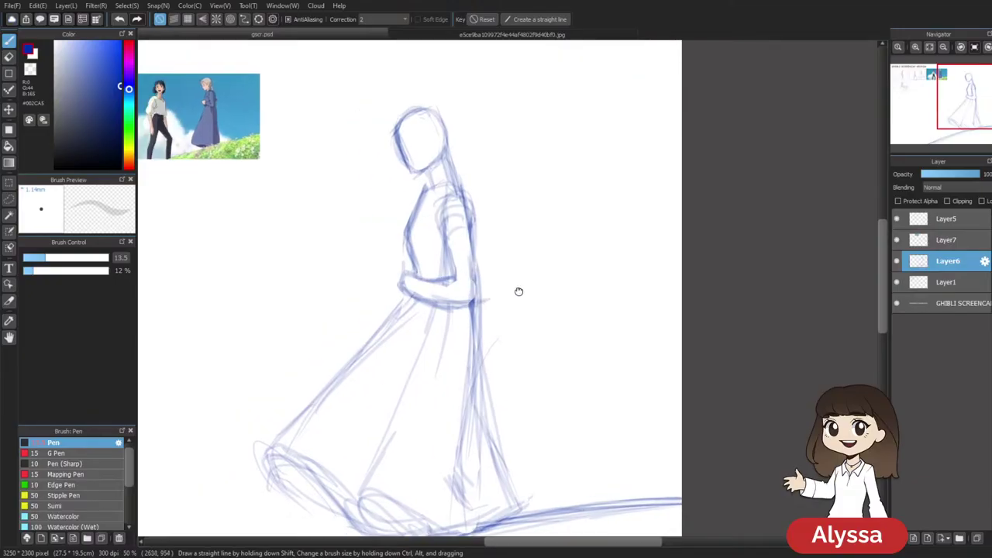
{"action": "left_click_drag", "start_coordinate": [471, 255], "coordinate": [475, 302]}
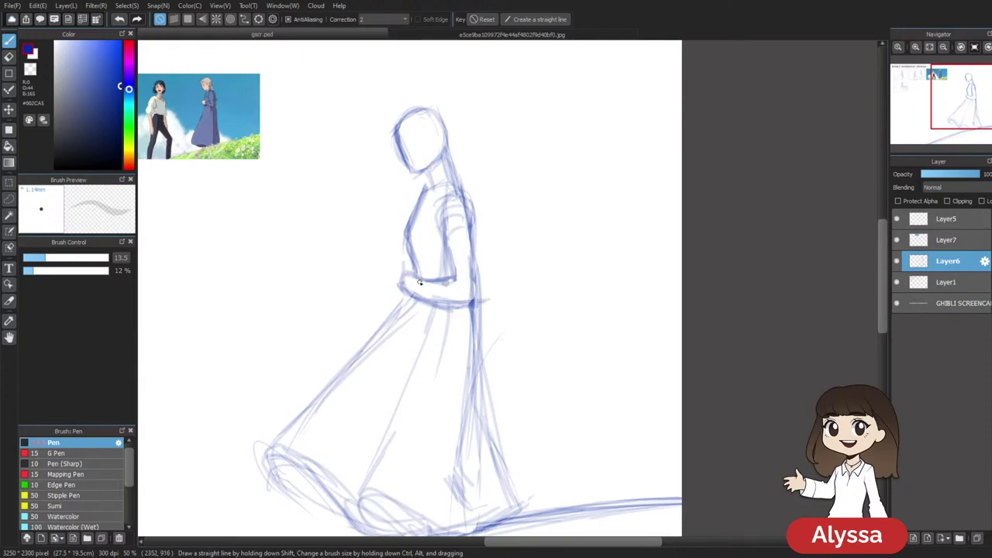
Erase the front end of the forearm where the hand sits and mark a shorter wrist
{"action": "key", "text": "e"}
{"action": "left_click_drag", "start_coordinate": [396, 279], "coordinate": [401, 270]}
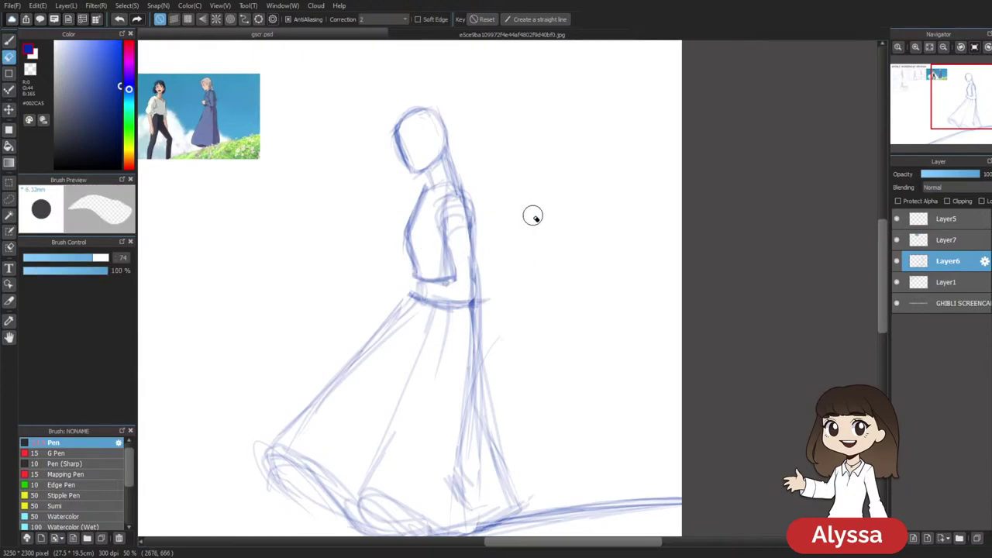
{"action": "key", "text": "b"}
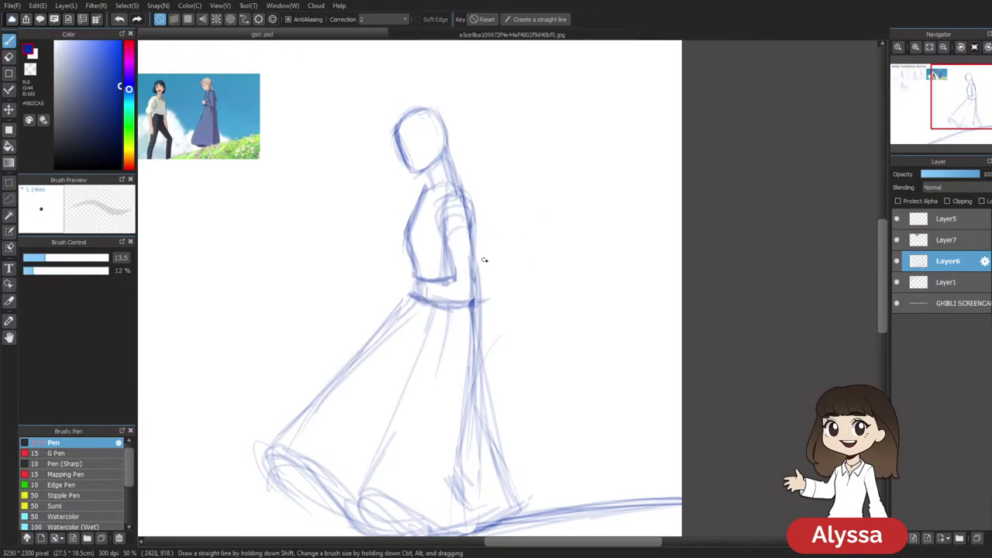
{"action": "left_click_drag", "start_coordinate": [514, 219], "coordinate": [516, 239]}
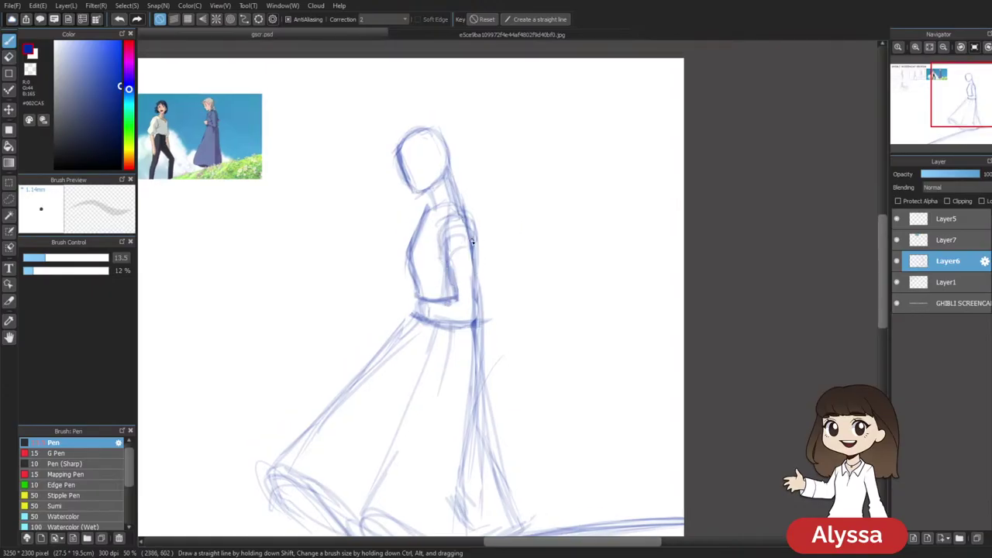
Darken the back contour of the upper arm from shoulder to elbow and erase the overlapping sleeve lines inside it
{"action": "left_click_drag", "start_coordinate": [476, 238], "coordinate": [476, 286]}
{"action": "key", "text": "e"}
{"action": "mouse_move", "coordinate": [460, 227]}
{"action": "left_mouse_down"}
{"action": "mouse_move", "coordinate": [465, 276]}
{"action": "mouse_move", "coordinate": [476, 259]}
{"action": "left_mouse_up"}
{"action": "key", "text": "b"}
{"action": "key", "text": "e"}
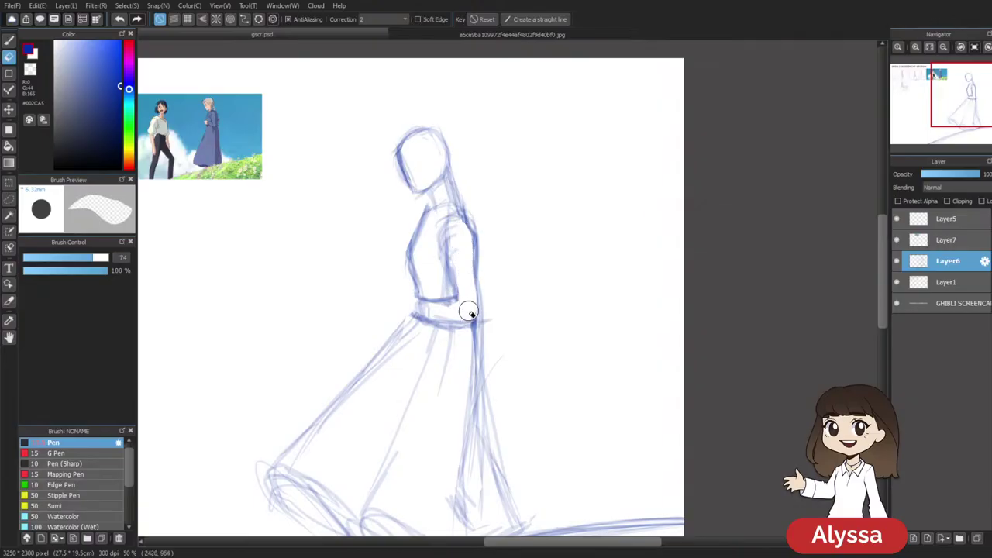
{"action": "key", "text": "b"}
{"action": "key", "text": "e"}
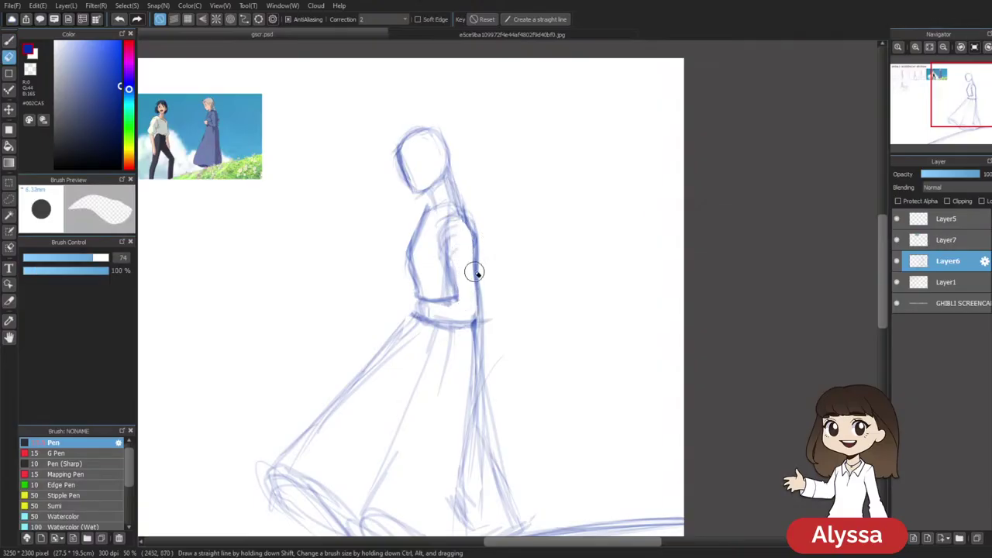
{"action": "key", "text": "b"}
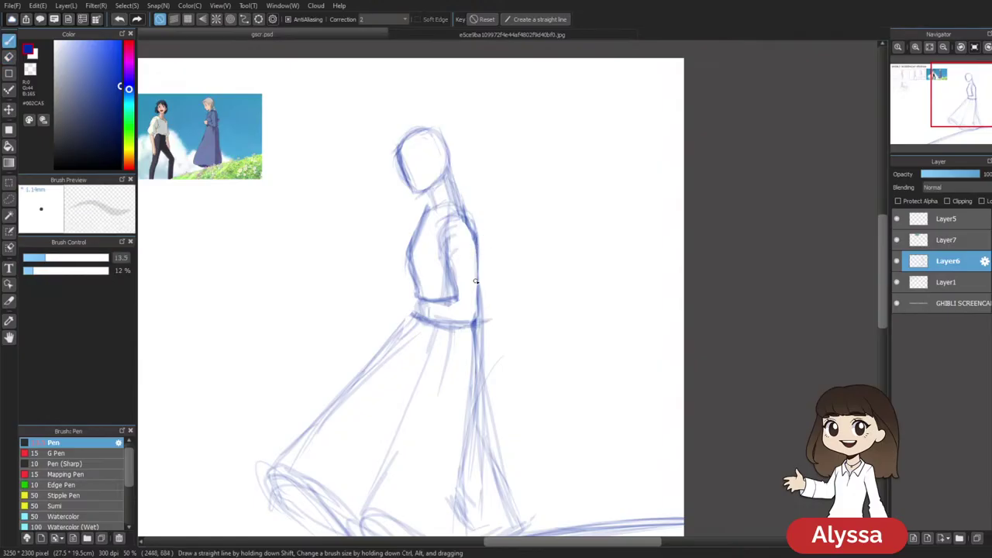
{"action": "key", "text": "e"}
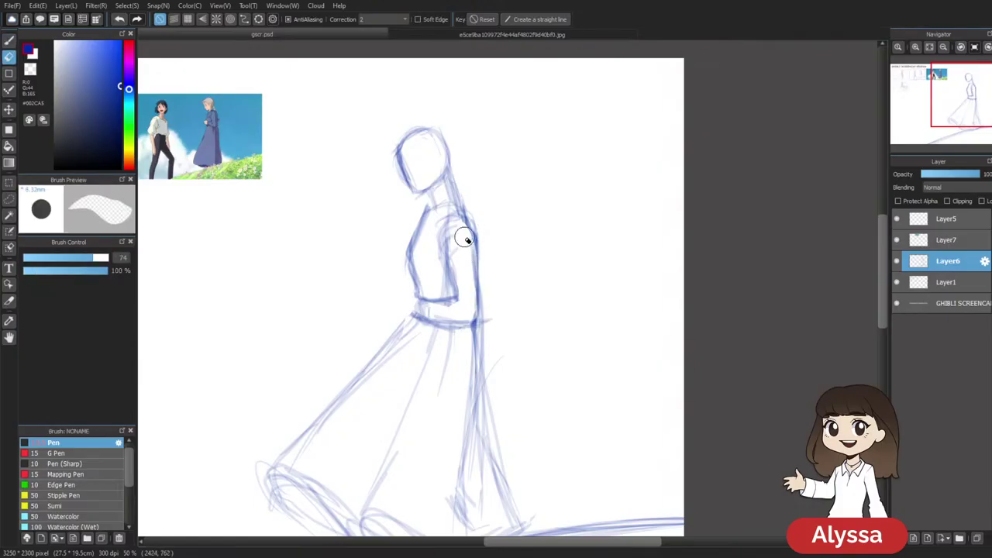
{"action": "key", "text": "b"}
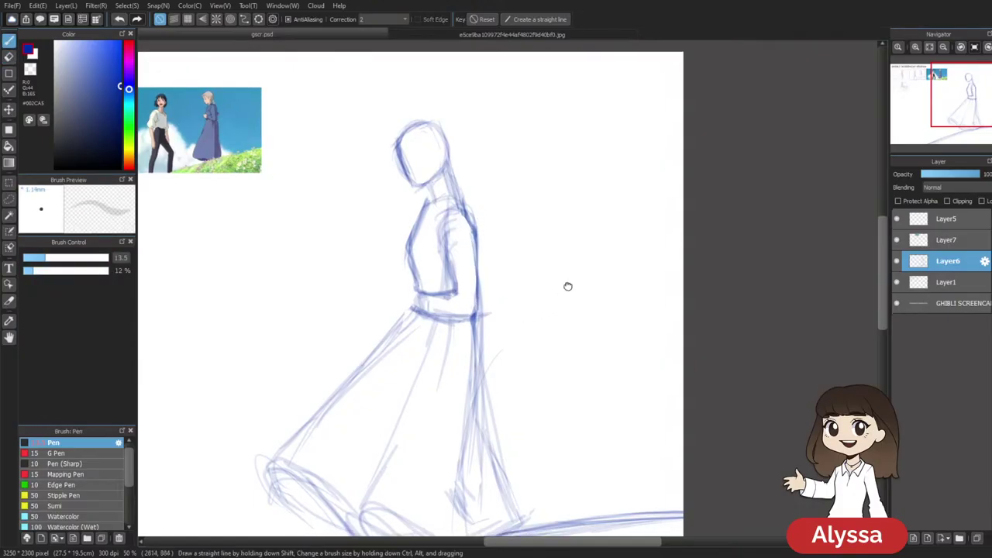
Erase the forearm lines across the waist between the front of the torso and the elbow
{"action": "scroll", "coordinate": [531, 307], "scroll_direction": "down", "scroll_amount": 2}
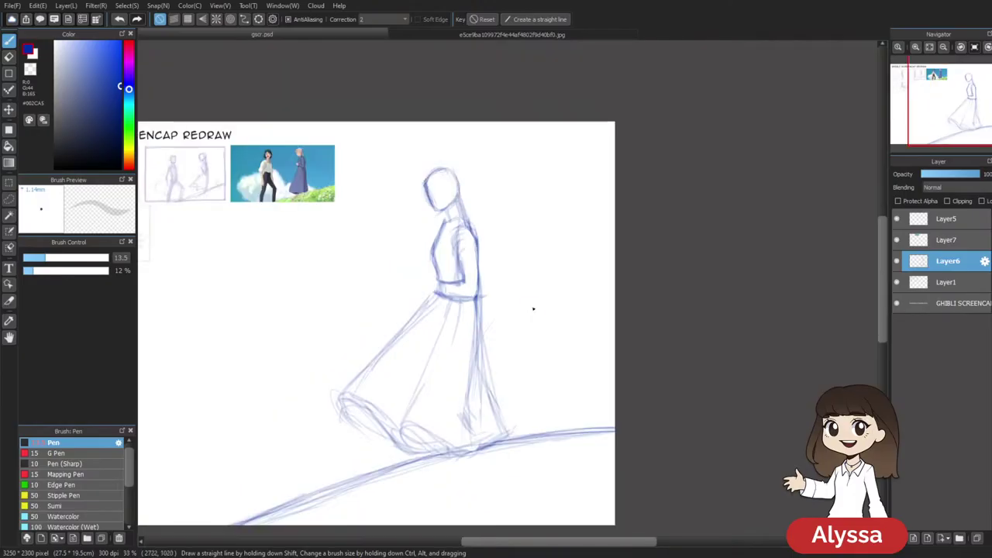
{"action": "scroll", "coordinate": [533, 308], "scroll_direction": "up", "scroll_amount": 2}
{"action": "key", "text": "e"}
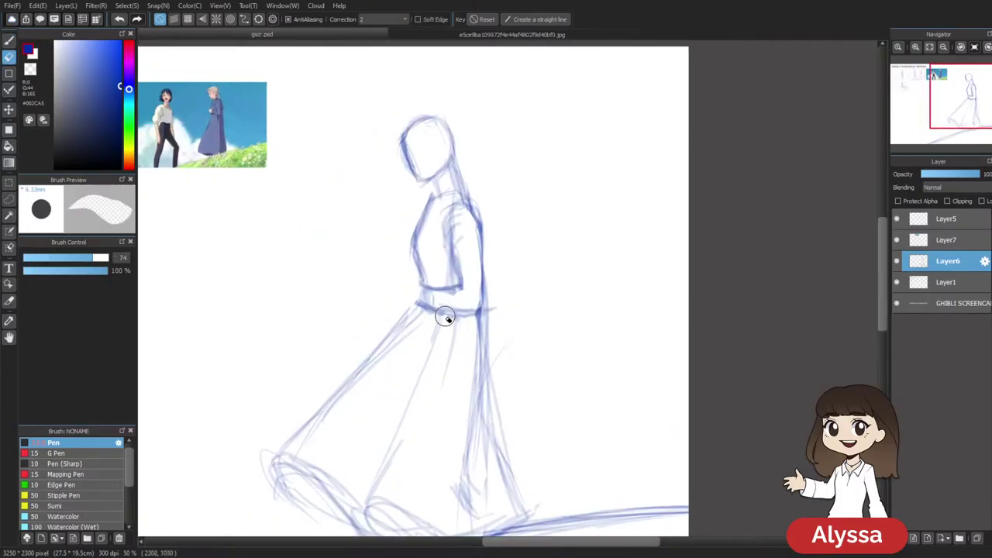
{"action": "left_click_drag", "start_coordinate": [438, 298], "coordinate": [452, 310]}
{"action": "key", "text": "b"}
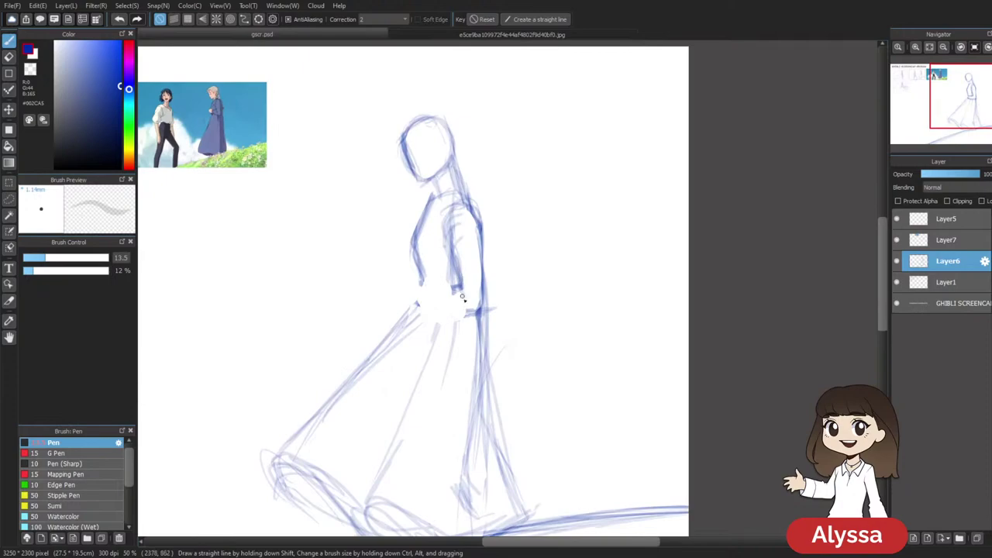
Redraw the forearm slanting up from the elbow across the waist and reinforce the front contour of the upper arm
{"action": "mouse_move", "coordinate": [424, 291]}
{"action": "left_mouse_down"}
{"action": "mouse_move", "coordinate": [420, 299]}
{"action": "mouse_move", "coordinate": [468, 311]}
{"action": "mouse_move", "coordinate": [456, 276]}
{"action": "mouse_move", "coordinate": [454, 300]}
{"action": "left_mouse_up"}
{"action": "left_click_drag", "start_coordinate": [445, 219], "coordinate": [475, 303]}
{"action": "mouse_move", "coordinate": [468, 244]}
{"action": "left_mouse_down"}
{"action": "mouse_move", "coordinate": [465, 279]}
{"action": "mouse_move", "coordinate": [452, 268]}
{"action": "left_mouse_up"}
{"action": "key", "text": "e"}
{"action": "key", "text": "b"}
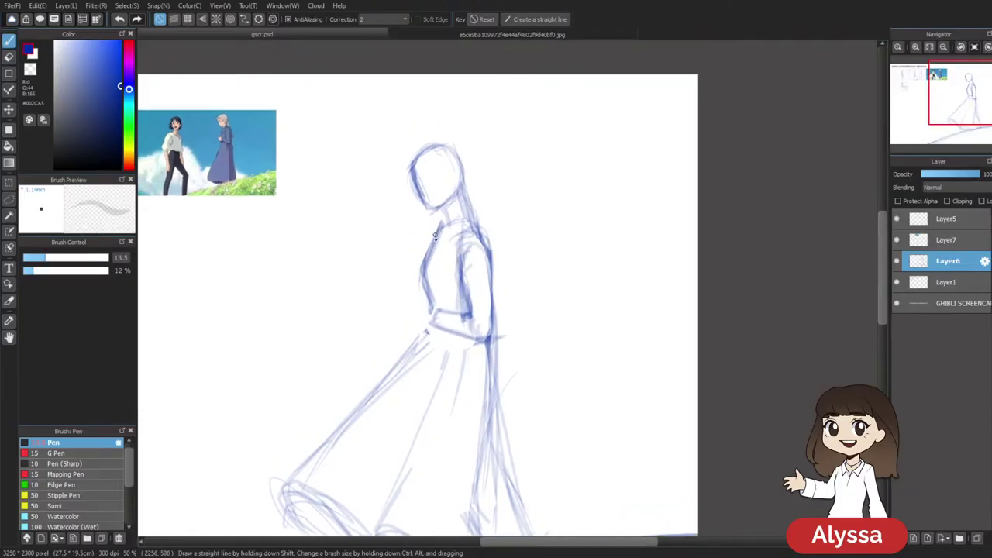
Sketch the hand at the front end of the forearm and darken the chest contour above it
{"action": "mouse_move", "coordinate": [455, 316]}
{"action": "left_mouse_down"}
{"action": "mouse_move", "coordinate": [465, 291]}
{"action": "mouse_move", "coordinate": [454, 308]}
{"action": "mouse_move", "coordinate": [440, 275]}
{"action": "mouse_move", "coordinate": [427, 301]}
{"action": "mouse_move", "coordinate": [439, 307]}
{"action": "mouse_move", "coordinate": [446, 285]}
{"action": "left_mouse_up"}
{"action": "left_click_drag", "start_coordinate": [547, 229], "coordinate": [536, 223]}
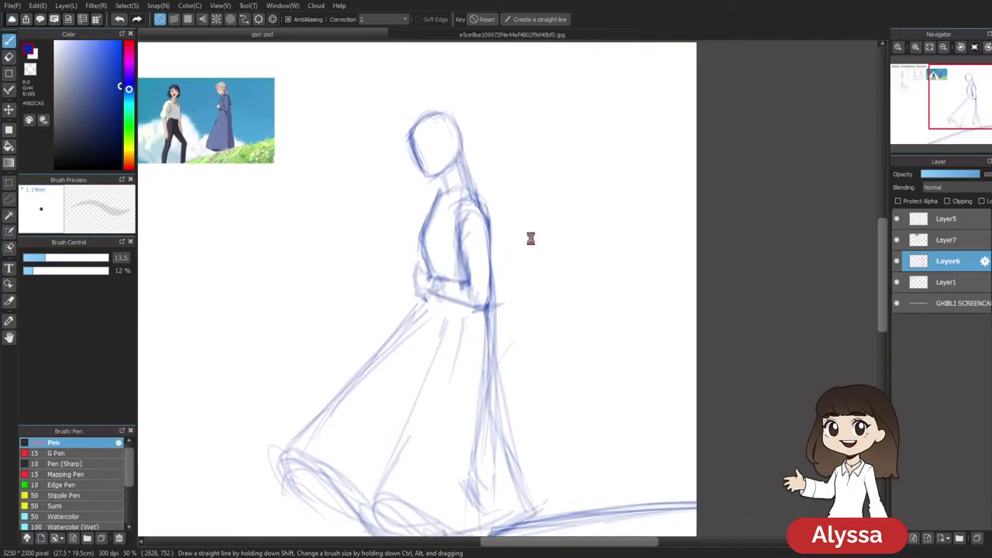
{"action": "left_click_drag", "start_coordinate": [579, 163], "coordinate": [582, 188]}
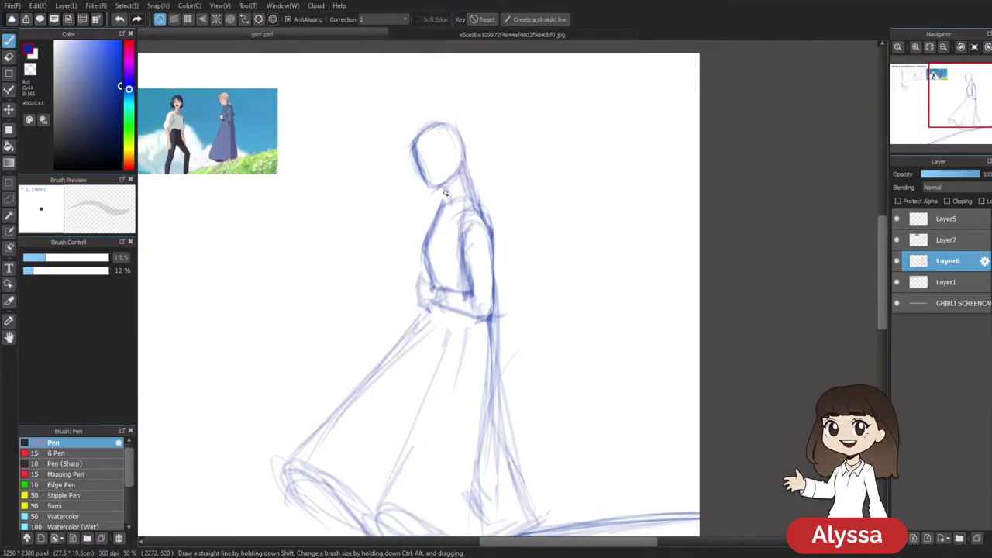
{"action": "left_click_drag", "start_coordinate": [538, 153], "coordinate": [544, 181]}
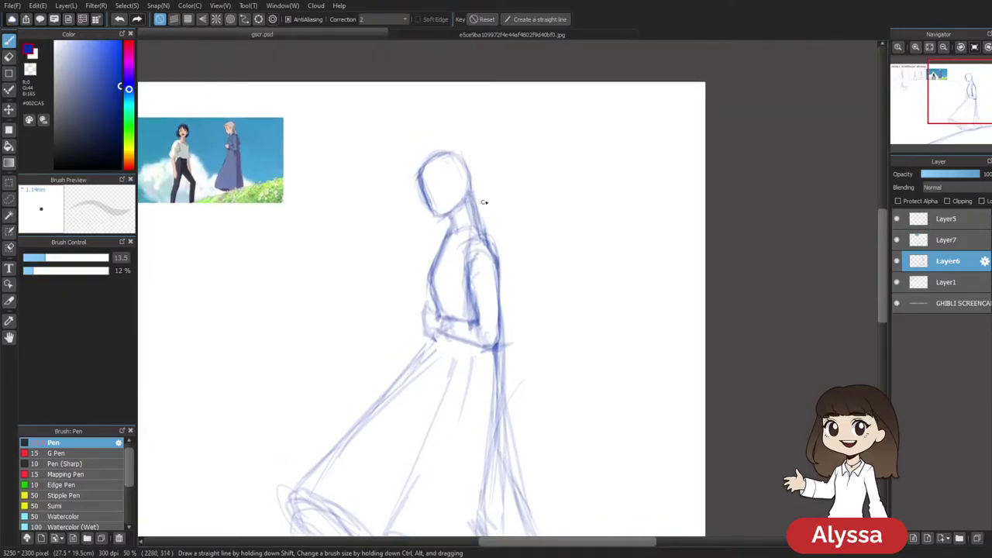
Erase the overlapping construction lines between the back of the head and the neck
{"action": "key", "text": "e"}
{"action": "left_click_drag", "start_coordinate": [454, 188], "coordinate": [473, 230]}
{"action": "key", "text": "b"}
Lasso the whole standing figure above the hill line, rotate it slightly clockwise, shift it a little to the right and deselect
{"action": "left_click_drag", "start_coordinate": [589, 314], "coordinate": [615, 194]}
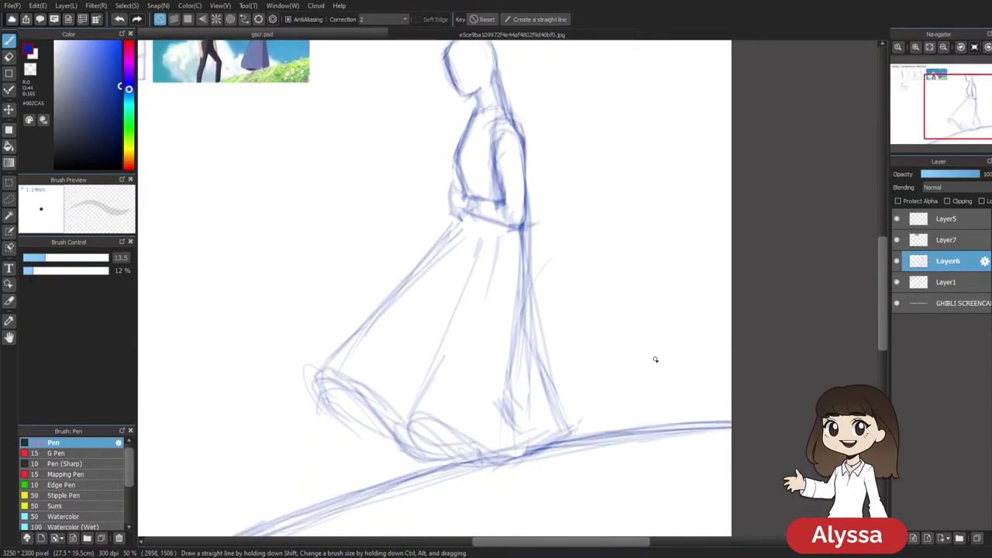
{"action": "key", "text": "ctrl+minus"}
{"action": "key", "text": "l"}
{"action": "mouse_move", "coordinate": [557, 375]}
{"action": "left_mouse_down"}
{"action": "mouse_move", "coordinate": [548, 387]}
{"action": "mouse_move", "coordinate": [462, 404]}
{"action": "mouse_move", "coordinate": [498, 67]}
{"action": "mouse_move", "coordinate": [590, 202]}
{"action": "left_mouse_up"}
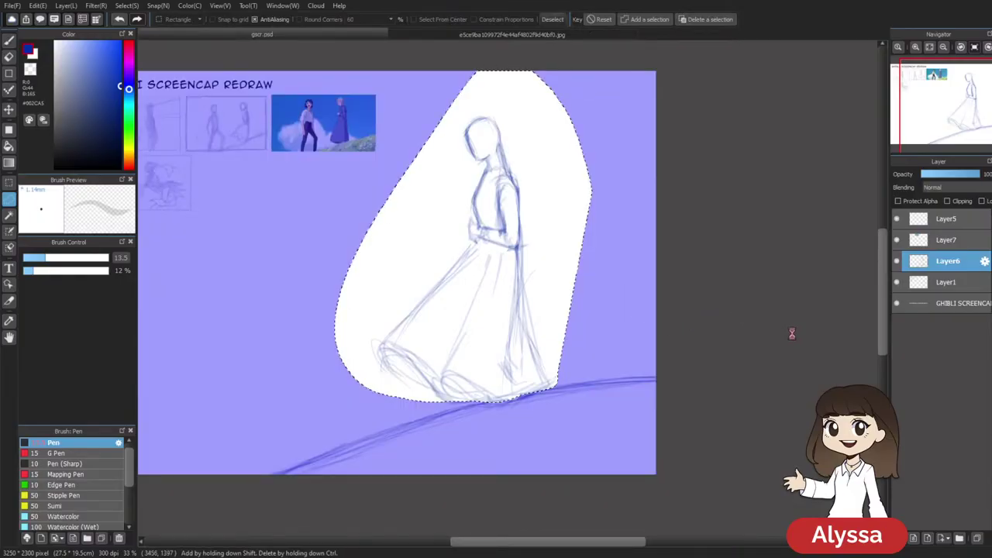
{"action": "key", "text": "ctrl+t"}
{"action": "left_click_drag", "start_coordinate": [796, 365], "coordinate": [796, 373]}
{"action": "key", "text": "Right"}
{"action": "key", "text": "Left"}
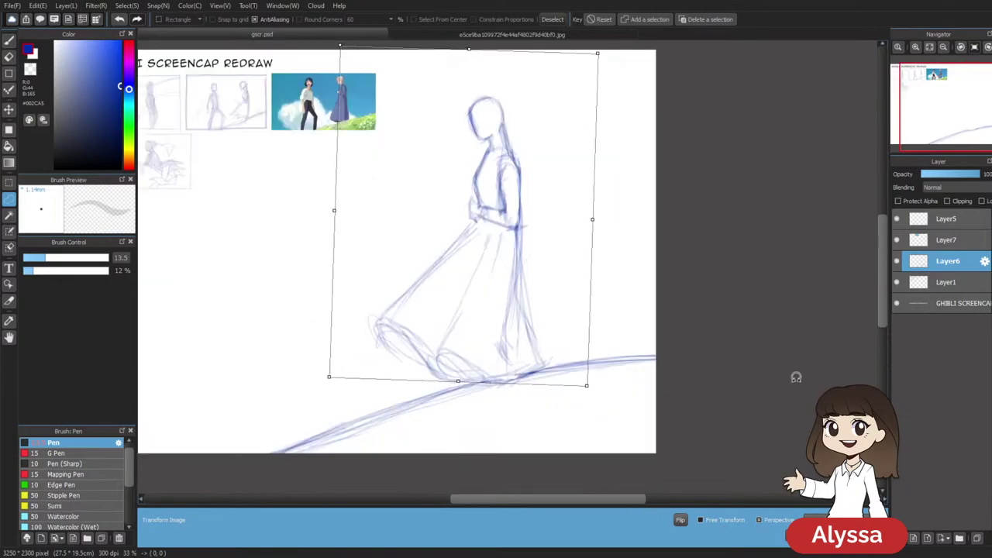
{"action": "left_click_drag", "start_coordinate": [569, 310], "coordinate": [572, 310]}
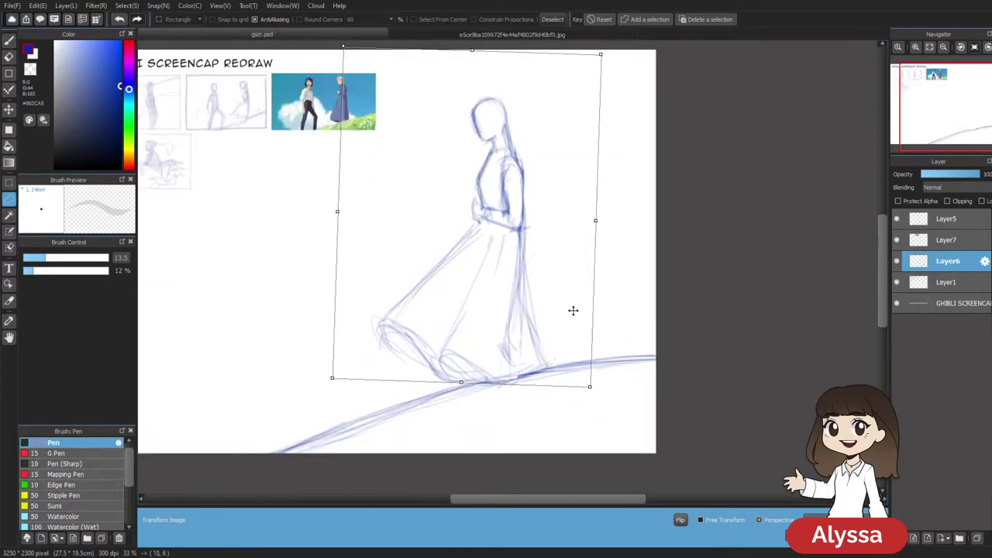
{"action": "key", "text": "Return"}
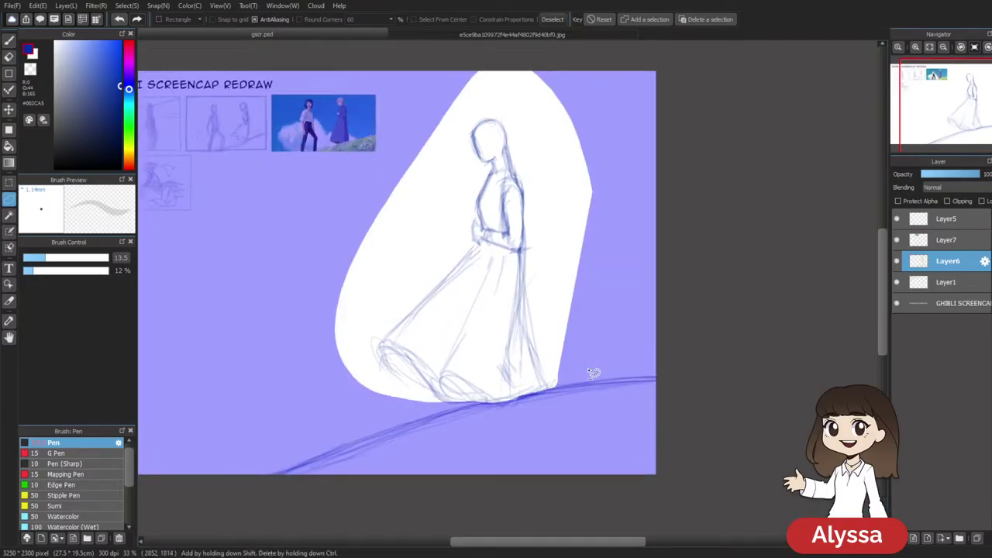
{"action": "key", "text": "ctrl+d"}
Sketch a small ear at the back of the head and a jawline running down from it
{"action": "key", "text": "ctrl+plus"}
{"action": "left_click_drag", "start_coordinate": [619, 193], "coordinate": [588, 322]}
{"action": "key", "text": "b"}
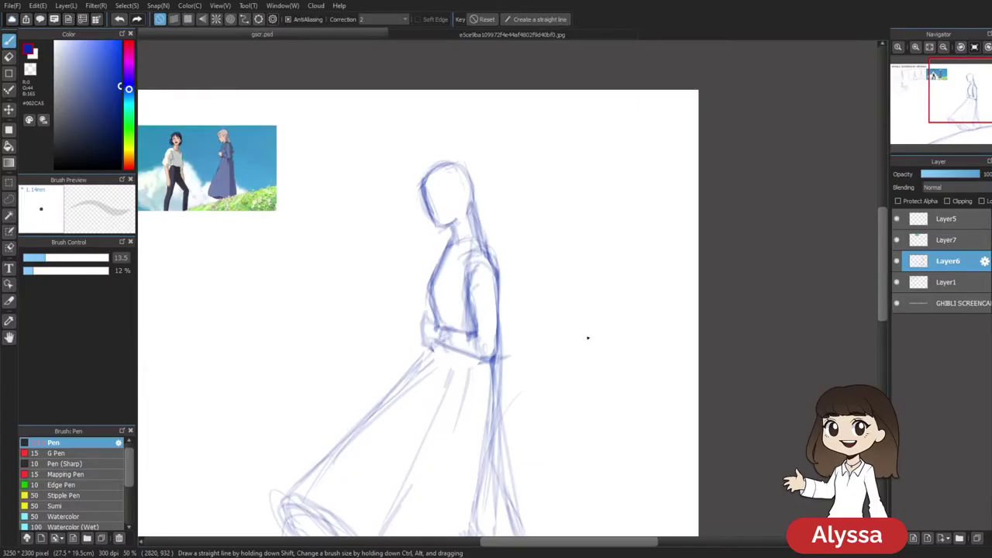
{"action": "scroll", "coordinate": [587, 338], "scroll_direction": "down", "scroll_amount": 1}
{"action": "scroll", "coordinate": [587, 338], "scroll_direction": "up", "scroll_amount": 3}
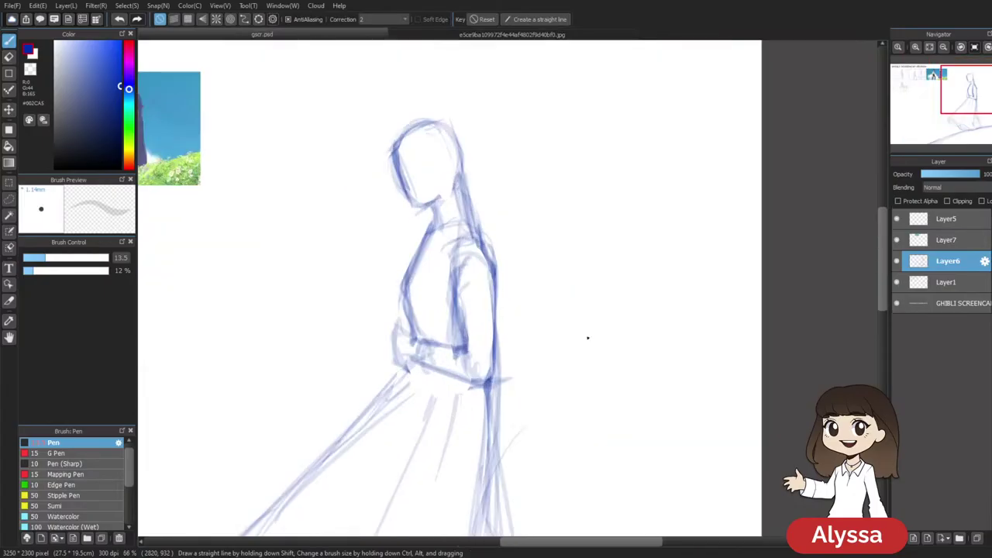
{"action": "left_click_drag", "start_coordinate": [555, 210], "coordinate": [576, 217]}
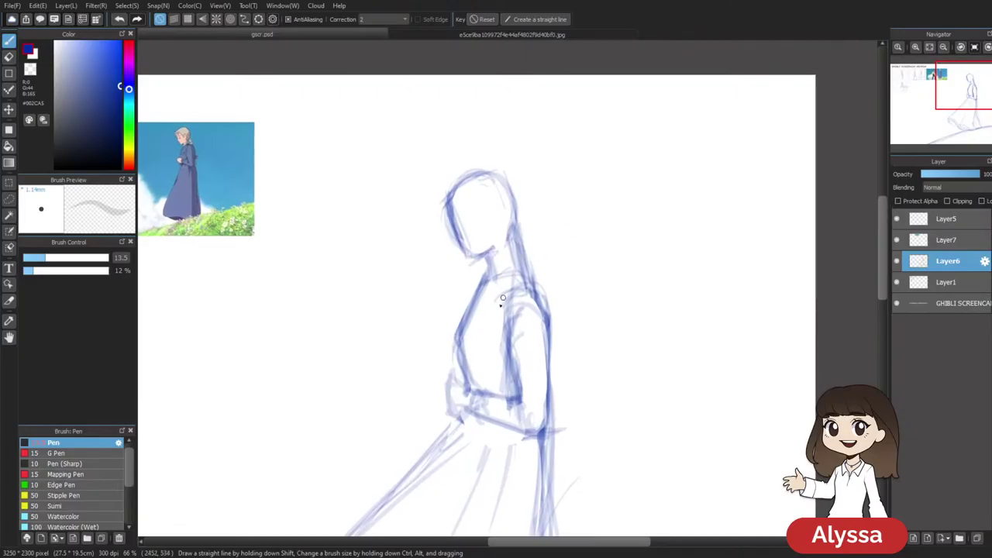
{"action": "left_click_drag", "start_coordinate": [673, 395], "coordinate": [653, 341]}
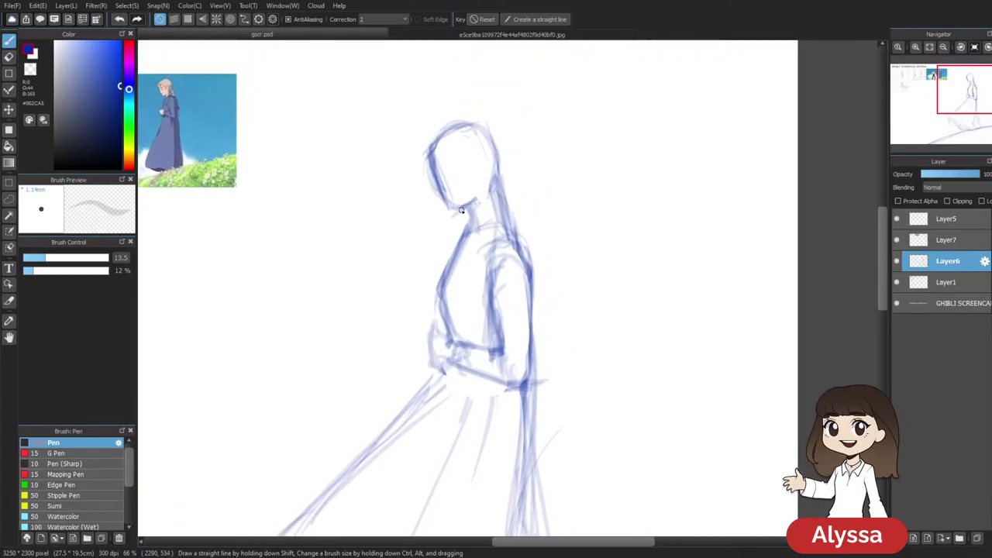
{"action": "left_click_drag", "start_coordinate": [536, 211], "coordinate": [623, 223]}
{"action": "left_click_drag", "start_coordinate": [682, 363], "coordinate": [666, 400]}
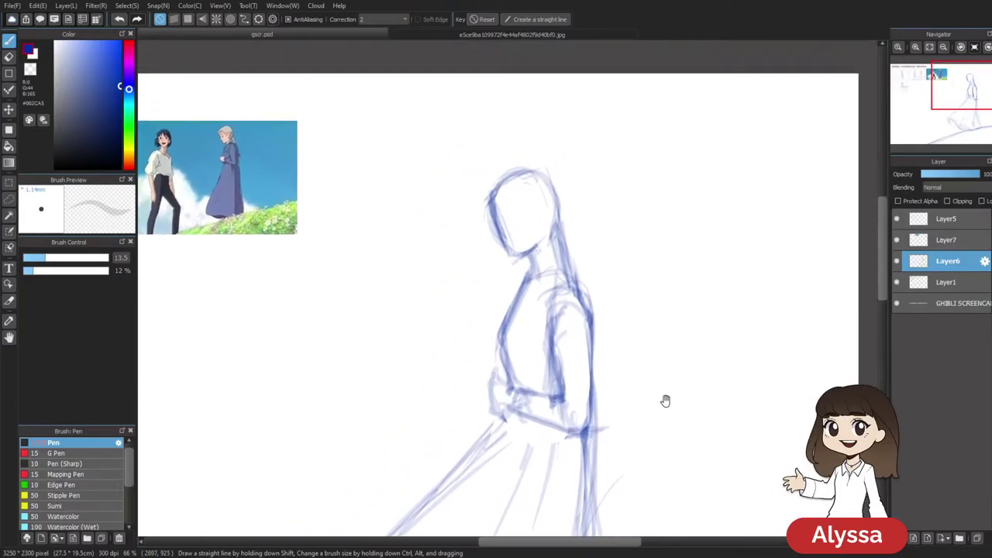
{"action": "mouse_move", "coordinate": [717, 427]}
{"action": "left_mouse_down"}
{"action": "mouse_move", "coordinate": [656, 379]}
{"action": "mouse_move", "coordinate": [657, 263]}
{"action": "left_mouse_up"}
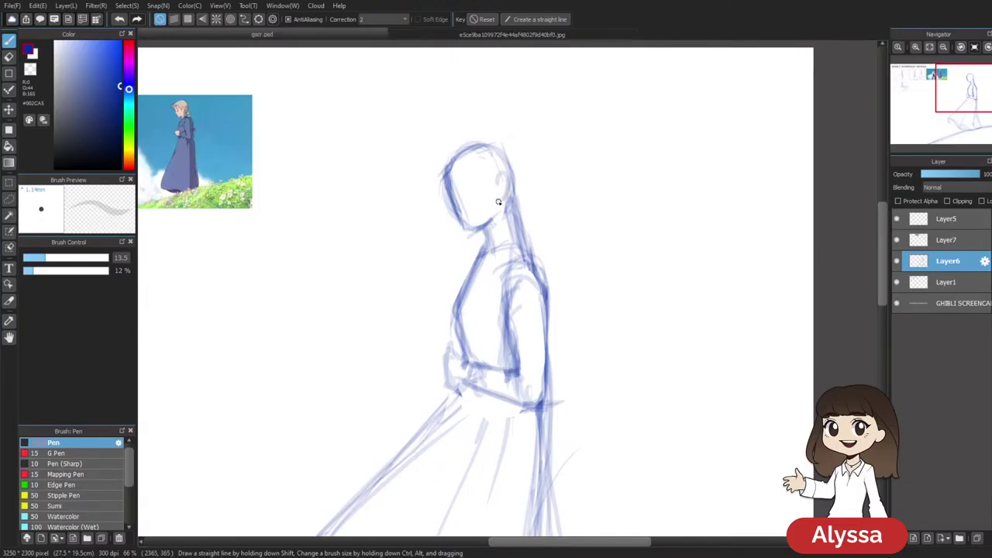
{"action": "left_click_drag", "start_coordinate": [495, 179], "coordinate": [494, 219]}
Erase the overlapping lines around the ear and redraw its oval outline more clearly
{"action": "key", "text": "e"}
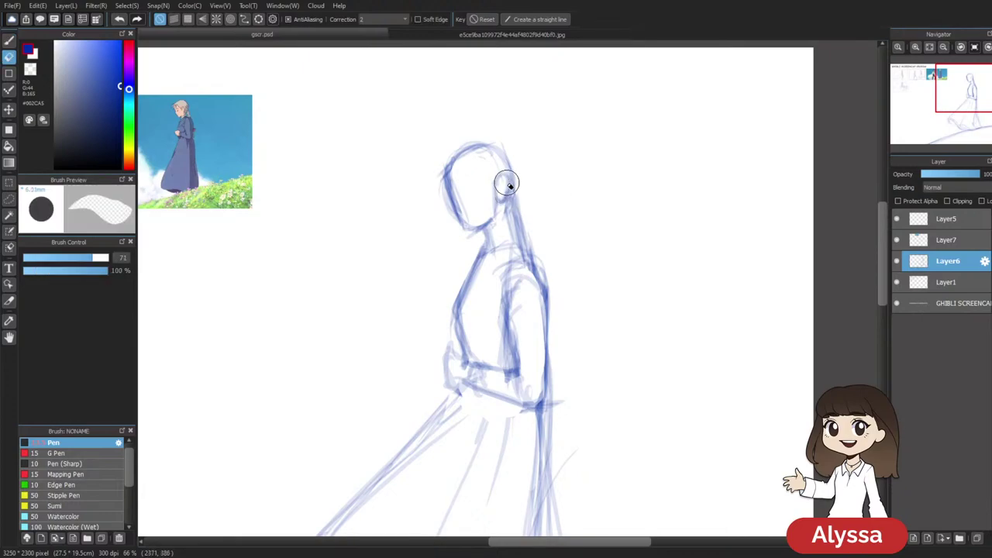
{"action": "left_click_drag", "start_coordinate": [539, 179], "coordinate": [505, 182]}
{"action": "key", "text": "b"}
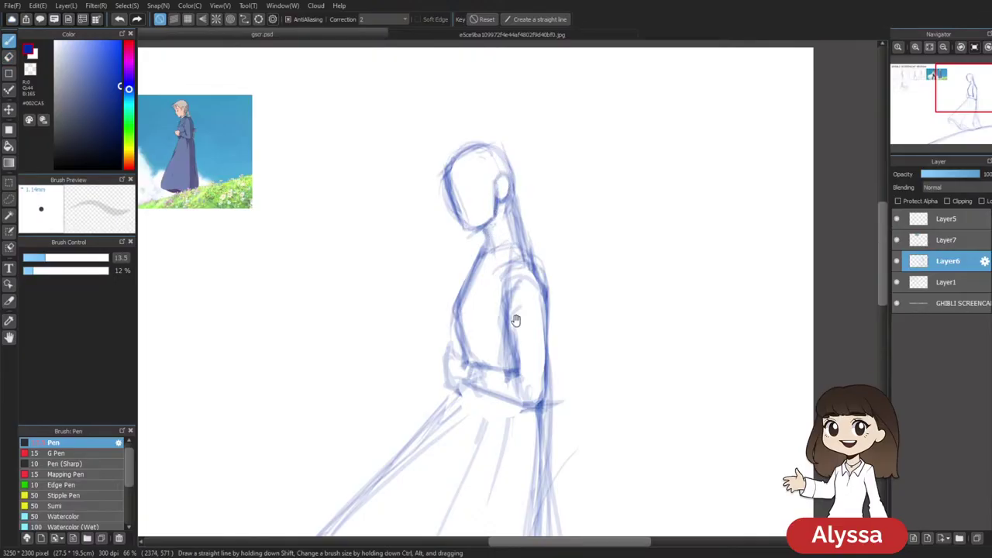
Rework the back of the neck down to the shoulder, erase the lines inside the neck and undo the last contour stroke
{"action": "left_click_drag", "start_coordinate": [512, 312], "coordinate": [543, 296]}
{"action": "left_click_drag", "start_coordinate": [516, 214], "coordinate": [519, 232]}
{"action": "left_click_drag", "start_coordinate": [542, 174], "coordinate": [562, 248]}
{"action": "key", "text": "e"}
{"action": "mouse_move", "coordinate": [537, 206]}
{"action": "left_mouse_down"}
{"action": "mouse_move", "coordinate": [545, 237]}
{"action": "mouse_move", "coordinate": [556, 232]}
{"action": "mouse_move", "coordinate": [558, 195]}
{"action": "mouse_move", "coordinate": [534, 206]}
{"action": "mouse_move", "coordinate": [561, 258]}
{"action": "left_mouse_up"}
{"action": "key", "text": "b"}
{"action": "left_click_drag", "start_coordinate": [545, 197], "coordinate": [562, 242]}
{"action": "key", "text": "ctrl+z"}
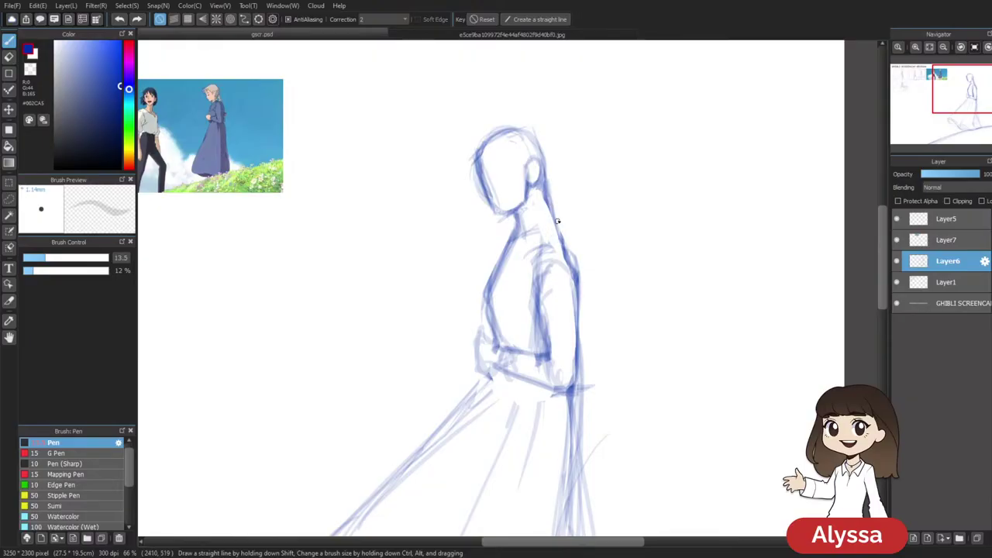
Set the brush opacity to 33%, draw a bold contour from the nape to the shoulder and clean up inside the neck
{"action": "left_click", "coordinate": [51, 271]}
{"action": "left_click_drag", "start_coordinate": [545, 190], "coordinate": [575, 260]}
{"action": "key", "text": "e"}
{"action": "mouse_move", "coordinate": [534, 210]}
{"action": "left_mouse_down"}
{"action": "mouse_move", "coordinate": [540, 194]}
{"action": "mouse_move", "coordinate": [548, 205]}
{"action": "left_mouse_up"}
{"action": "key", "text": "p"}
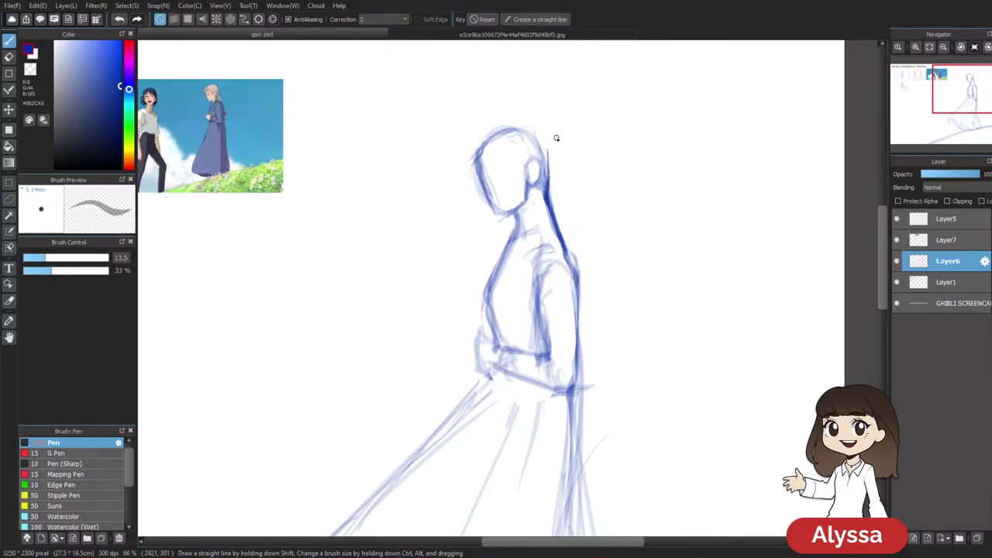
Examine the figure's head, neck and back contour against the reference screencap
{"action": "key", "text": "ctrl+minus"}
{"action": "key", "text": "ctrl+plus"}
{"action": "left_click_drag", "start_coordinate": [623, 277], "coordinate": [573, 261]}
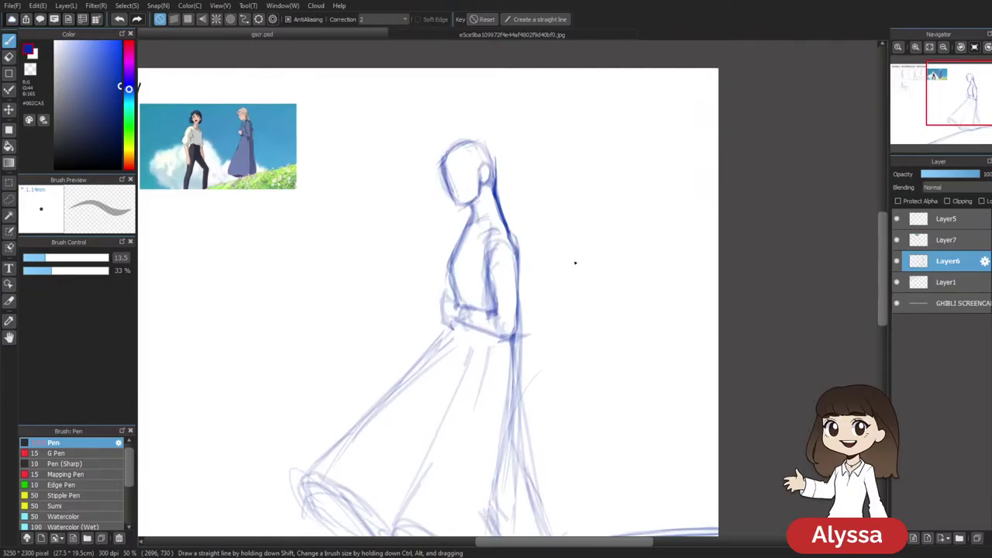
{"action": "mouse_move", "coordinate": [503, 305]}
{"action": "left_mouse_down"}
{"action": "mouse_move", "coordinate": [524, 244]}
{"action": "mouse_move", "coordinate": [512, 236]}
{"action": "left_mouse_up"}
{"action": "mouse_move", "coordinate": [645, 220]}
{"action": "left_mouse_down"}
{"action": "mouse_move", "coordinate": [625, 248]}
{"action": "mouse_move", "coordinate": [625, 326]}
{"action": "left_mouse_up"}
{"action": "key", "text": "ctrl+plus"}
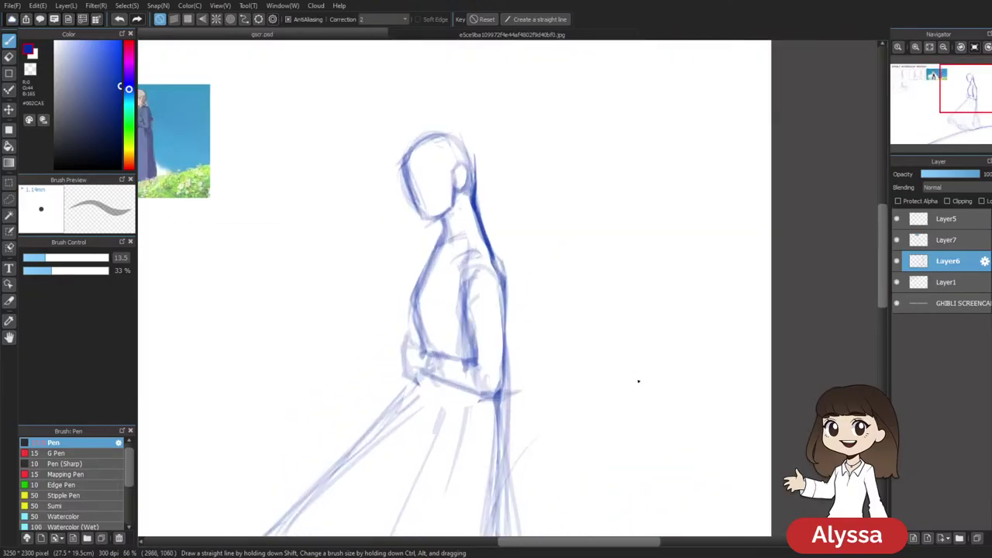
{"action": "scroll", "coordinate": [533, 212], "scroll_direction": "up", "scroll_amount": 1}
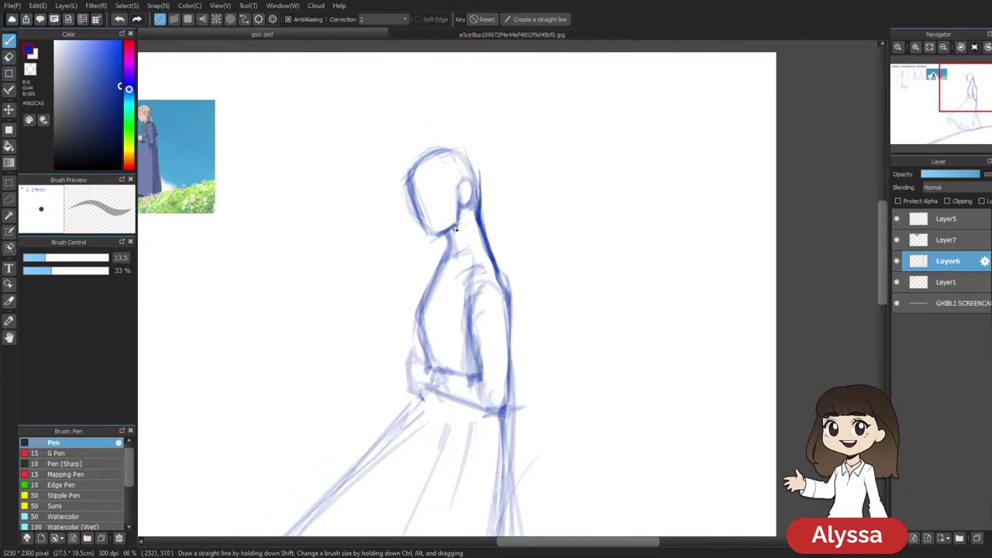
Redraw the lower front of the torso as a smooth curve from the chest to the forearm and undo the extra bodice stroke
{"action": "left_click_drag", "start_coordinate": [507, 227], "coordinate": [596, 210]}
{"action": "left_click_drag", "start_coordinate": [568, 434], "coordinate": [509, 476]}
{"action": "left_click_drag", "start_coordinate": [574, 338], "coordinate": [591, 317]}
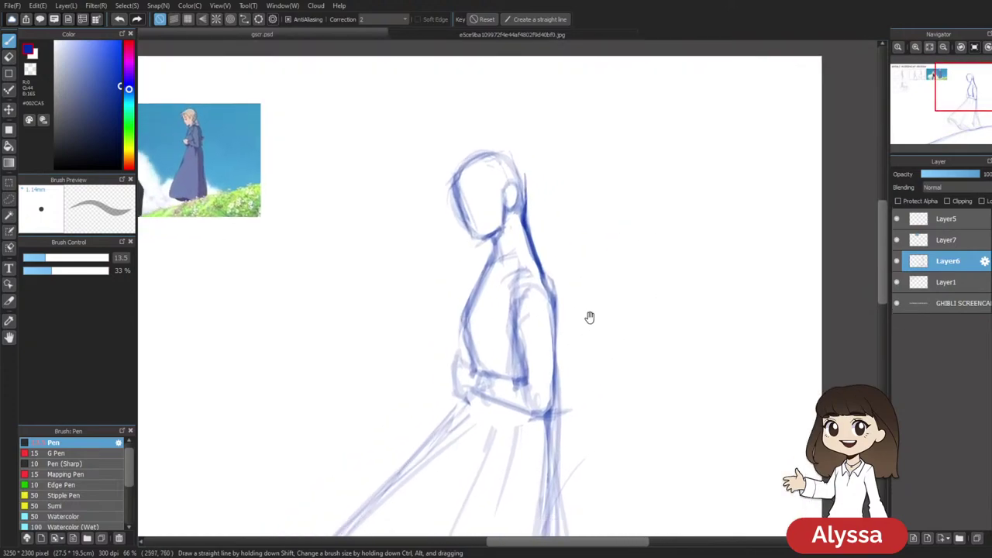
{"action": "left_click_drag", "start_coordinate": [512, 142], "coordinate": [521, 114]}
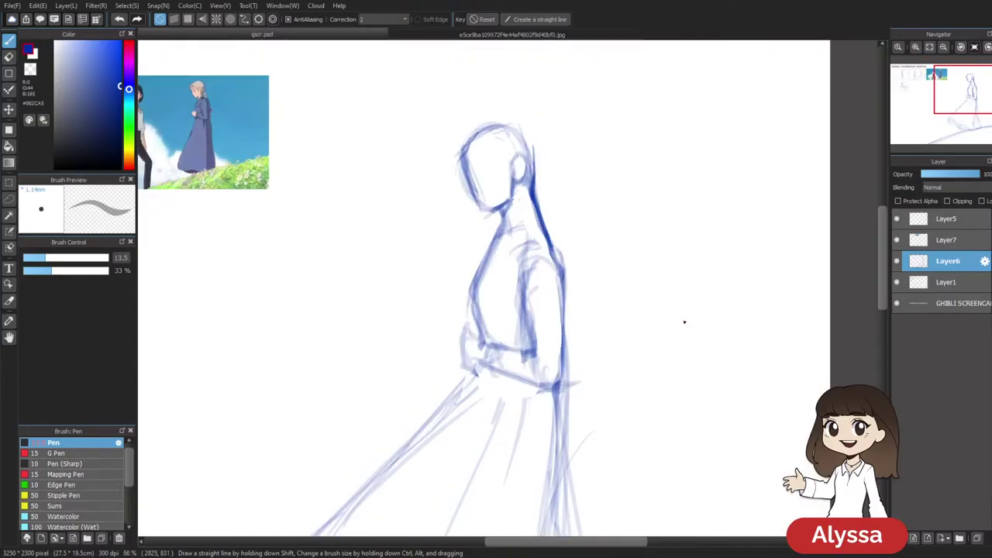
{"action": "left_click_drag", "start_coordinate": [595, 182], "coordinate": [597, 187]}
{"action": "left_click_drag", "start_coordinate": [474, 294], "coordinate": [503, 347]}
{"action": "key", "text": "ctrl+z"}
{"action": "mouse_move", "coordinate": [478, 308]}
{"action": "left_mouse_down"}
{"action": "mouse_move", "coordinate": [505, 350]}
{"action": "mouse_move", "coordinate": [497, 351]}
{"action": "left_mouse_up"}
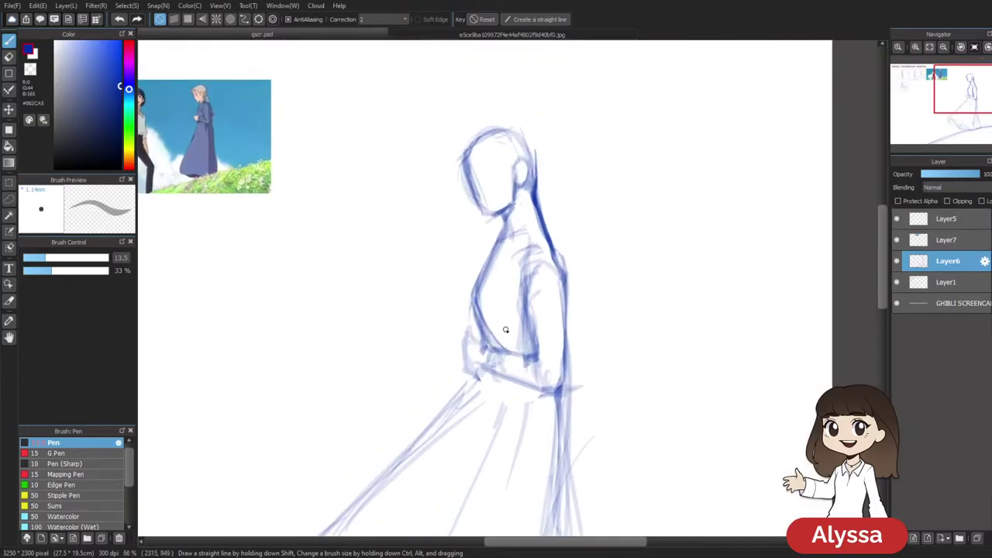
{"action": "left_click_drag", "start_coordinate": [526, 318], "coordinate": [524, 351]}
{"action": "key", "text": "ctrl+z"}
{"action": "left_click_drag", "start_coordinate": [615, 266], "coordinate": [614, 315]}
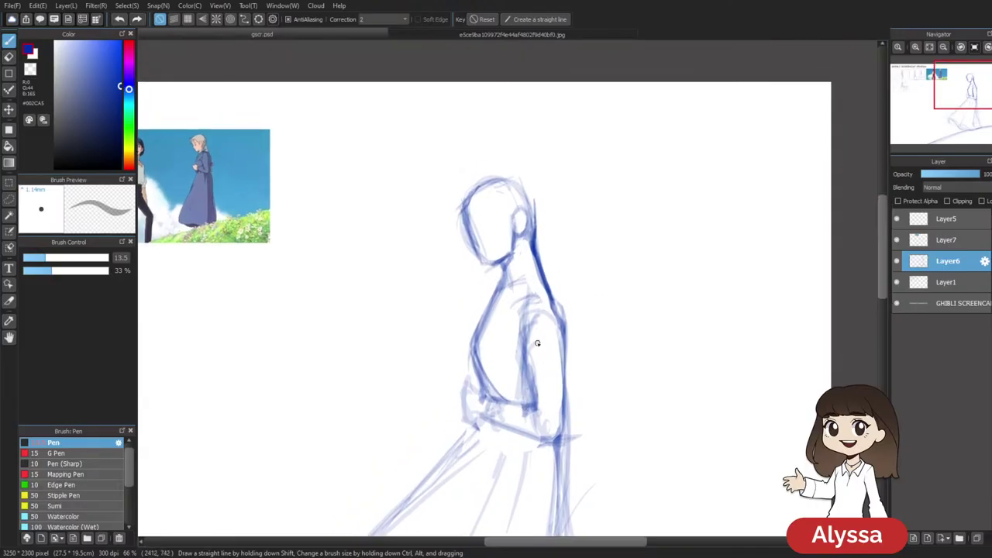
Redraw the upper chest contour from the base of the neck down to the bust
{"action": "key", "text": "e"}
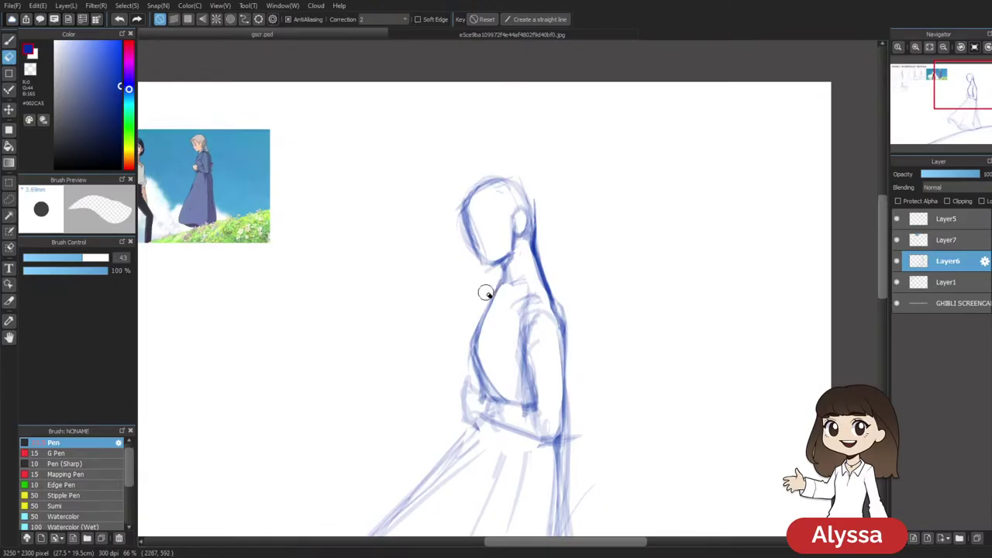
{"action": "key", "text": "p"}
{"action": "left_click_drag", "start_coordinate": [503, 282], "coordinate": [479, 324]}
{"action": "mouse_move", "coordinate": [612, 332]}
{"action": "left_mouse_down"}
{"action": "mouse_move", "coordinate": [584, 272]}
{"action": "mouse_move", "coordinate": [586, 321]}
{"action": "left_mouse_up"}
{"action": "left_click_drag", "start_coordinate": [599, 365], "coordinate": [616, 334]}
{"action": "key", "text": "ctrl+minus"}
{"action": "key", "text": "ctrl+minus"}
{"action": "key", "text": "ctrl+minus"}
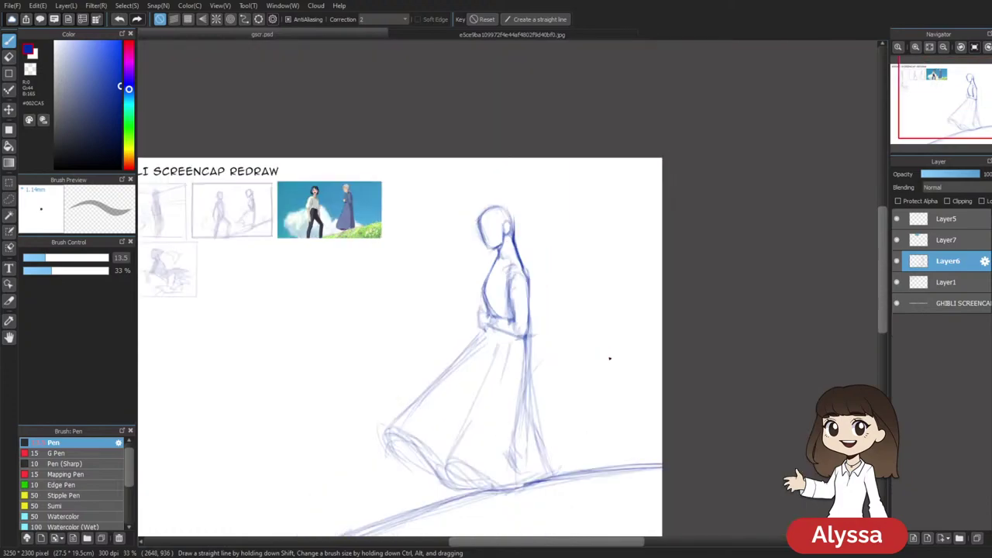
Sketch the face profile over the head oval from the forehead to the nose, erasing the old oval edge inside the face
{"action": "key", "text": "ctrl+plus"}
{"action": "key", "text": "ctrl+plus"}
{"action": "left_click_drag", "start_coordinate": [542, 285], "coordinate": [517, 291]}
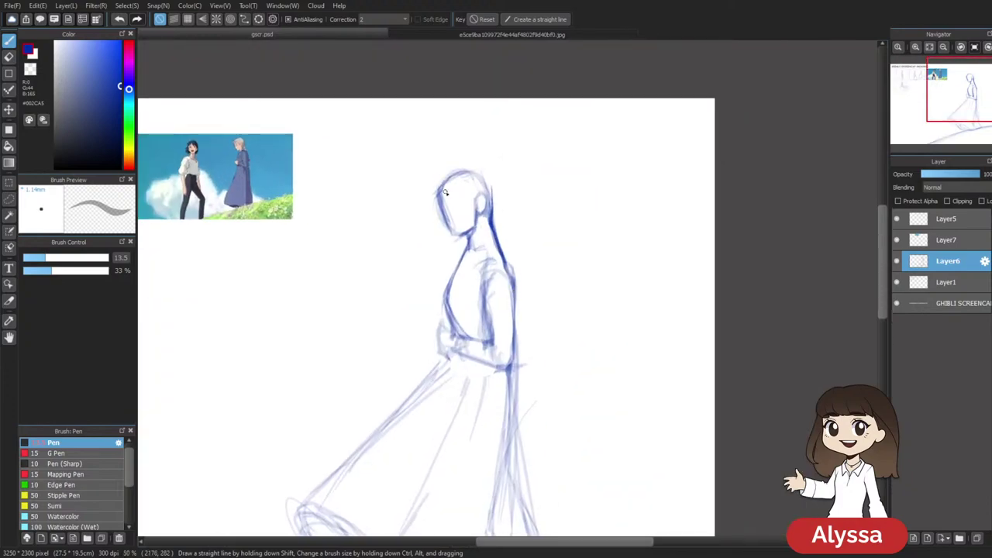
{"action": "left_click_drag", "start_coordinate": [458, 174], "coordinate": [441, 202]}
{"action": "key", "text": "e"}
{"action": "key", "text": "b"}
{"action": "key", "text": "e"}
{"action": "left_click_drag", "start_coordinate": [454, 212], "coordinate": [450, 218]}
{"action": "key", "text": "b"}
Refine the nose, mouth and chin contour of the profile, erasing excess lines inside the face
{"action": "key", "text": "e"}
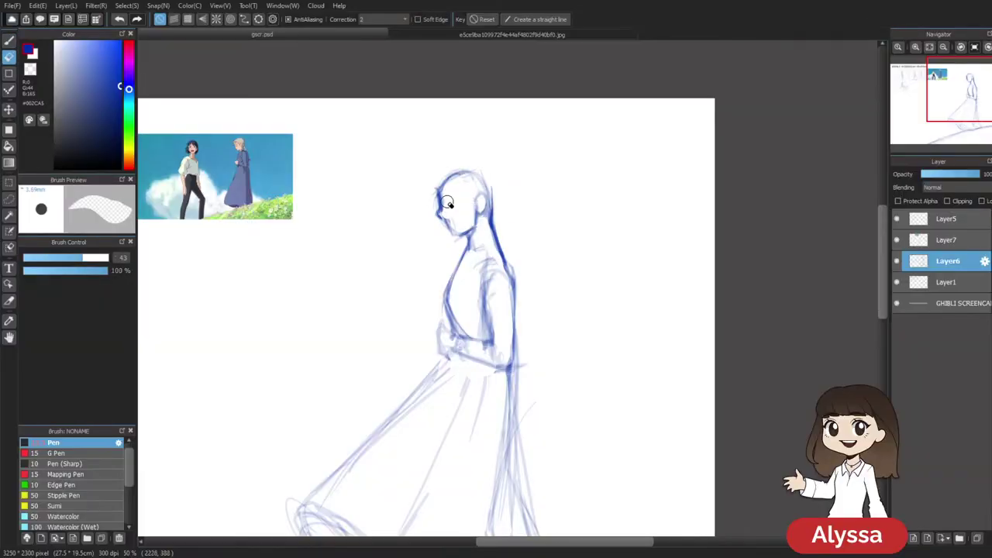
{"action": "key", "text": "b"}
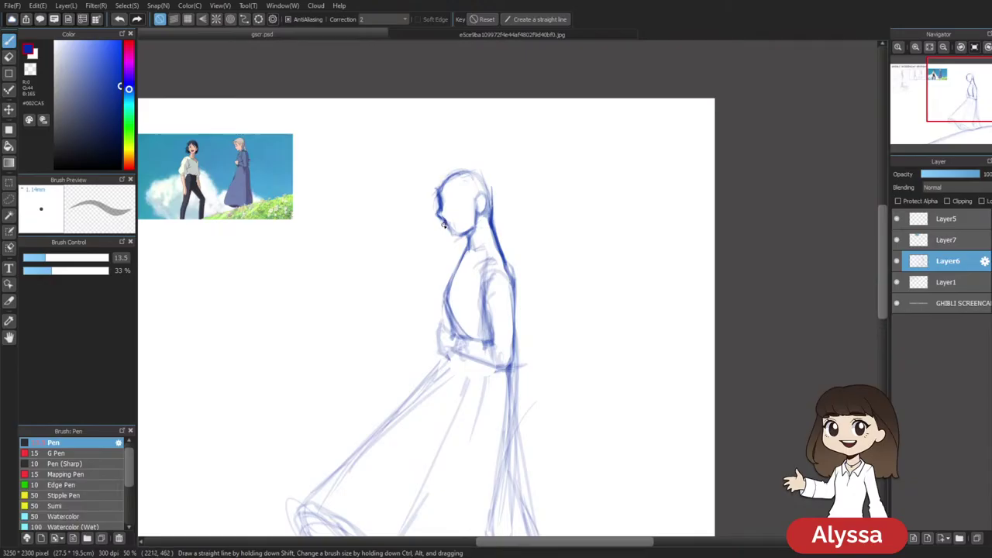
{"action": "key", "text": "e"}
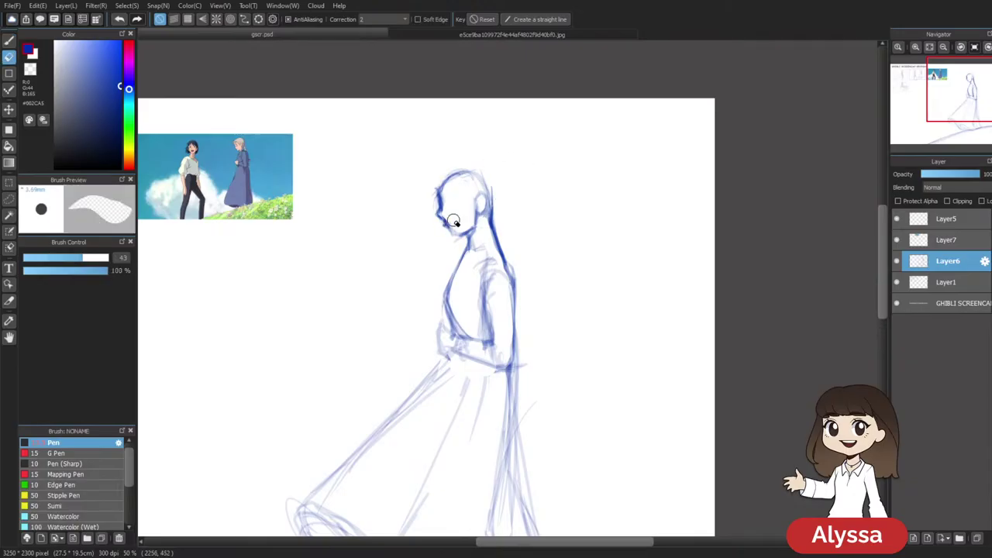
{"action": "key", "text": "b"}
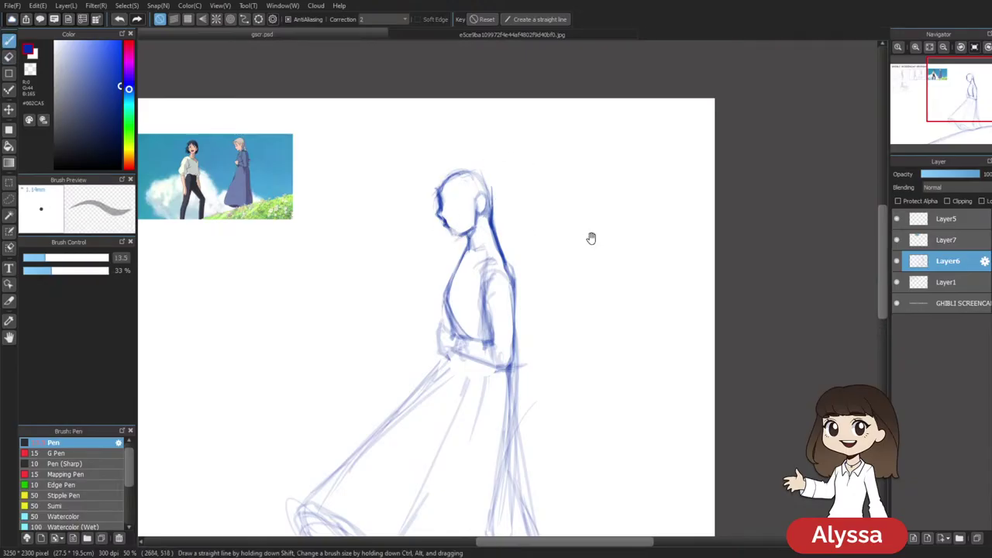
{"action": "left_click_drag", "start_coordinate": [591, 238], "coordinate": [570, 247]}
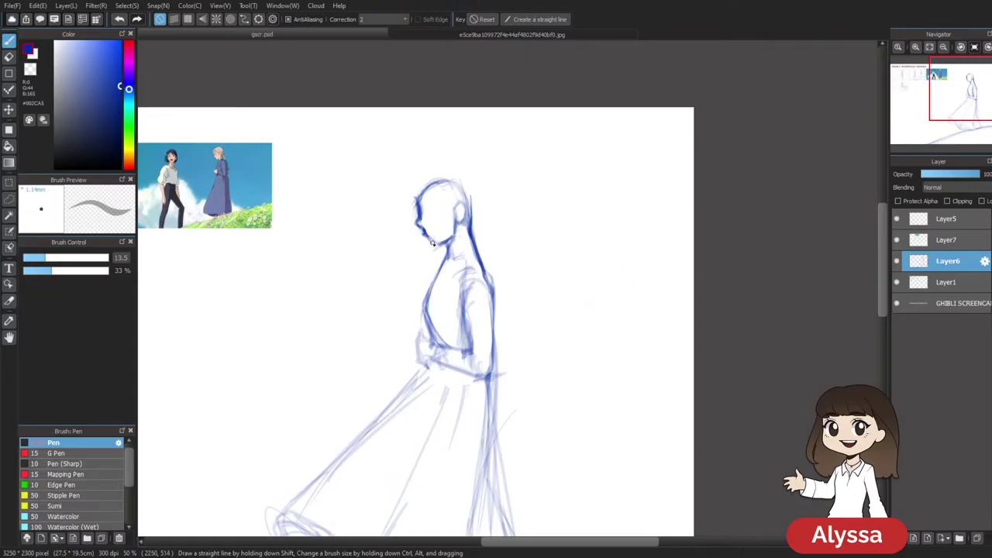
{"action": "left_click_drag", "start_coordinate": [558, 298], "coordinate": [592, 291]}
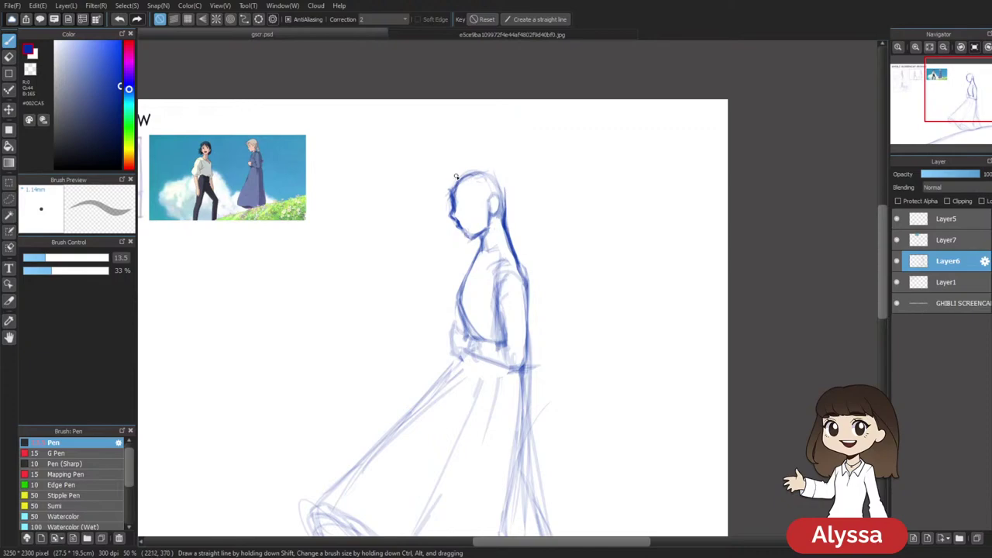
Clean up the brow line and sketch a swept fringe falling over the forehead
{"action": "key", "text": "e"}
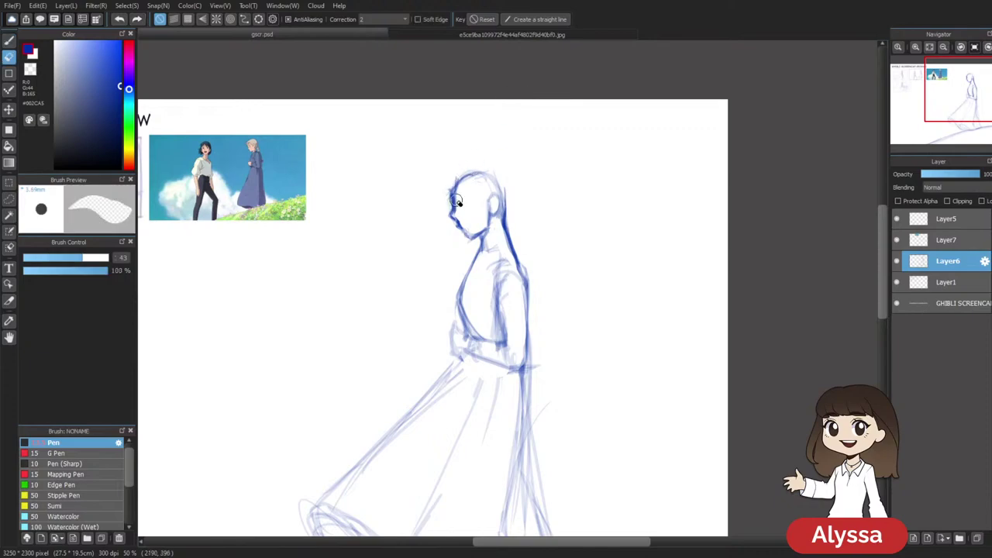
{"action": "key", "text": "b"}
{"action": "mouse_move", "coordinate": [459, 179]}
{"action": "left_mouse_down"}
{"action": "mouse_move", "coordinate": [445, 182]}
{"action": "mouse_move", "coordinate": [441, 206]}
{"action": "mouse_move", "coordinate": [450, 193]}
{"action": "left_mouse_up"}
{"action": "left_click_drag", "start_coordinate": [544, 177], "coordinate": [530, 163]}
{"action": "left_click_drag", "start_coordinate": [457, 157], "coordinate": [445, 167]}
Sketch hair strands sweeping back from the hairline over the crown of the head
{"action": "key", "text": "ctrl+minus"}
{"action": "left_click_drag", "start_coordinate": [575, 282], "coordinate": [578, 245]}
{"action": "mouse_move", "coordinate": [552, 322]}
{"action": "left_mouse_down"}
{"action": "mouse_move", "coordinate": [559, 317]}
{"action": "mouse_move", "coordinate": [559, 329]}
{"action": "left_mouse_up"}
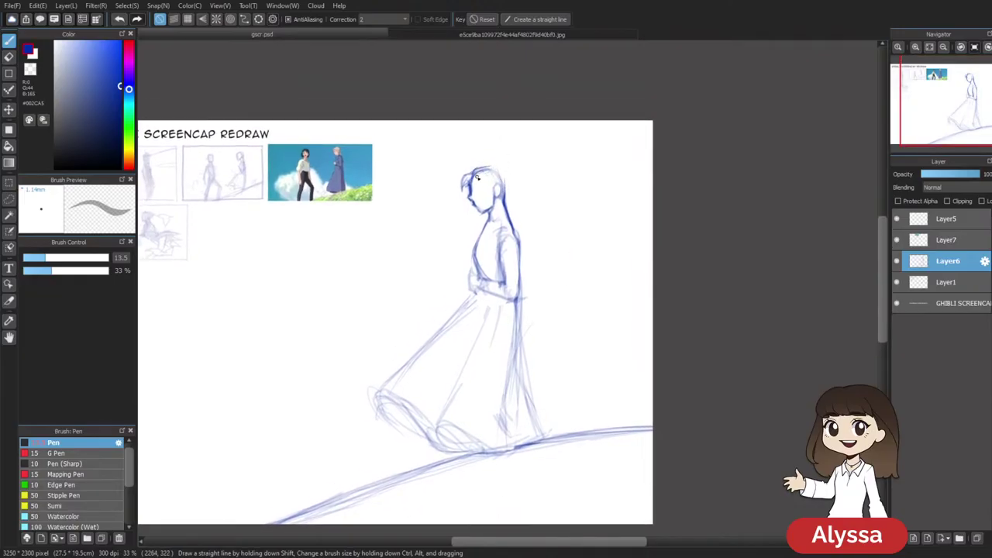
{"action": "left_click_drag", "start_coordinate": [553, 162], "coordinate": [536, 156]}
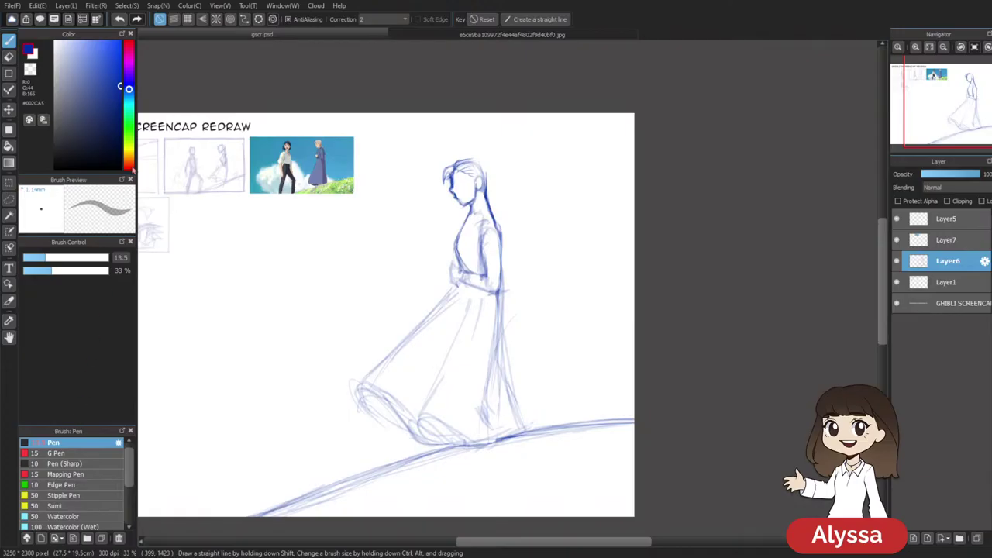
Set the brush opacity to 27%, add hair strands around the ear and back of the head, and undo the last stroke
{"action": "left_click", "coordinate": [46, 271]}
{"action": "mouse_move", "coordinate": [492, 182]}
{"action": "left_mouse_down"}
{"action": "mouse_move", "coordinate": [455, 178]}
{"action": "mouse_move", "coordinate": [471, 176]}
{"action": "mouse_move", "coordinate": [470, 166]}
{"action": "left_mouse_up"}
{"action": "key", "text": "ctrl+z"}
{"action": "left_click_drag", "start_coordinate": [585, 246], "coordinate": [676, 323]}
{"action": "key", "text": "ctrl+plus"}
{"action": "scroll", "coordinate": [694, 346], "scroll_direction": "down", "scroll_amount": 3}
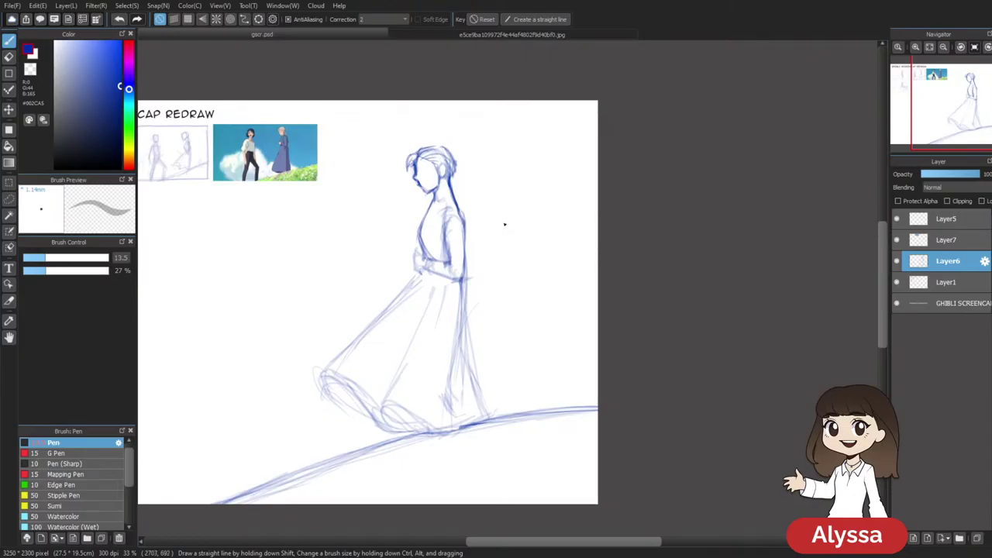
{"action": "left_click_drag", "start_coordinate": [617, 209], "coordinate": [620, 215]}
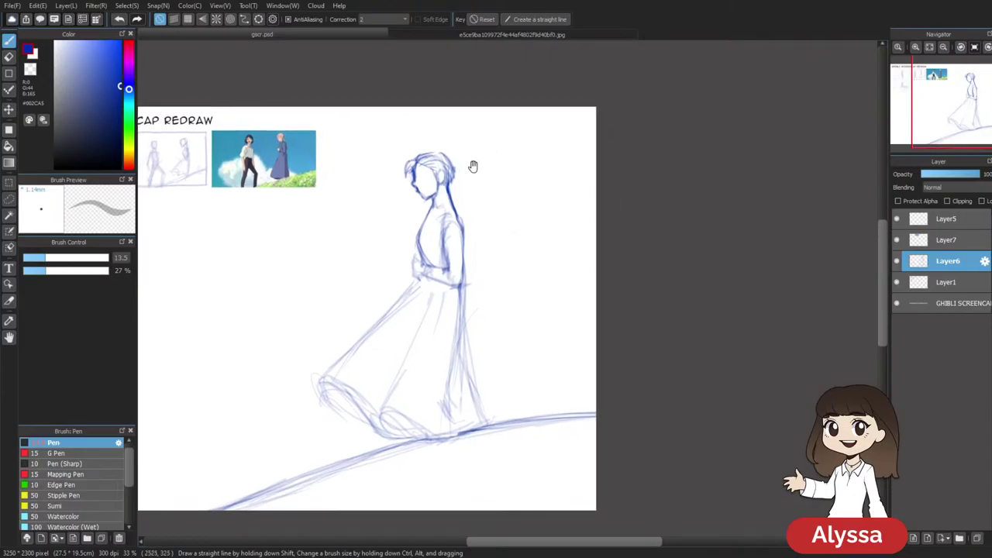
{"action": "left_click_drag", "start_coordinate": [530, 229], "coordinate": [523, 226]}
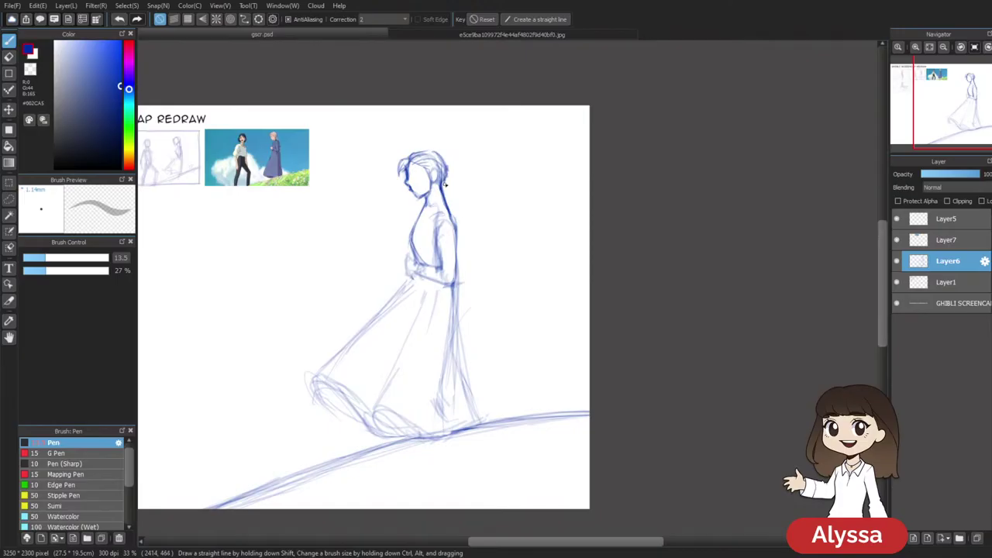
Sketch the upper part of a braid from the nape to the shoulder, undoing and erasing stray strokes
{"action": "mouse_move", "coordinate": [448, 179]}
{"action": "left_mouse_down"}
{"action": "mouse_move", "coordinate": [458, 231]}
{"action": "mouse_move", "coordinate": [454, 211]}
{"action": "left_mouse_up"}
{"action": "key", "text": "ctrl+z"}
{"action": "key", "text": "ctrl+z"}
{"action": "key", "text": "e"}
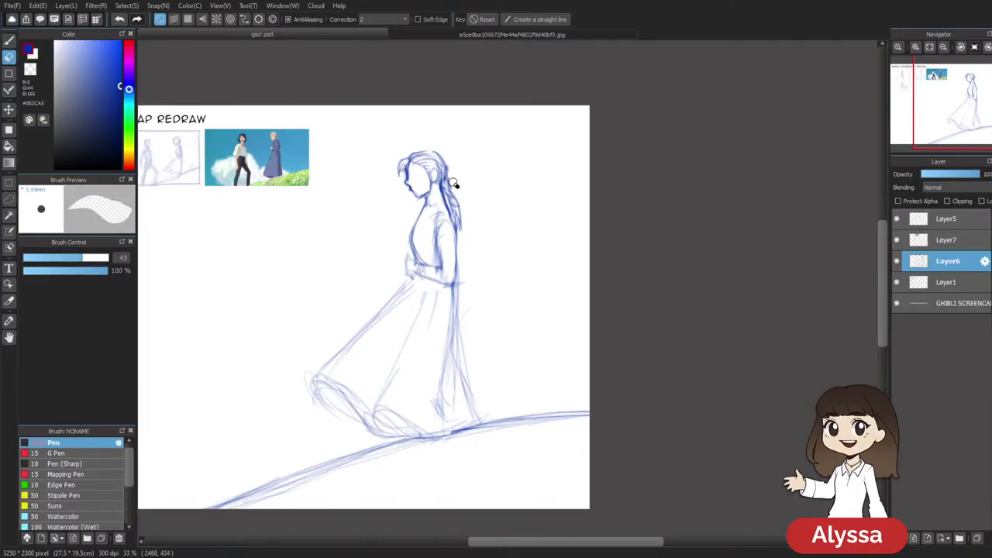
{"action": "key", "text": "b"}
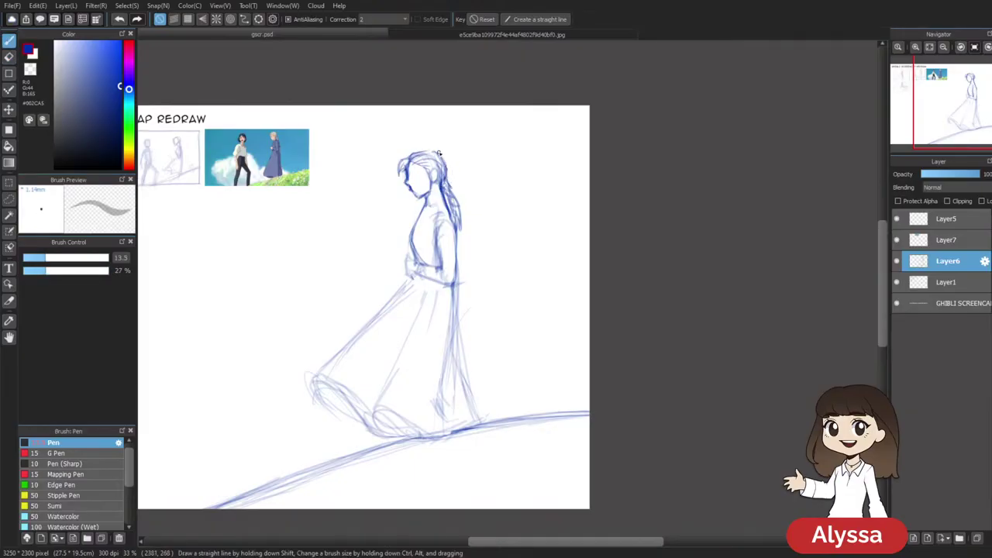
{"action": "key", "text": "ctrl+z"}
Extend the braid down the upper back and sketch a bow with a loose tail at its end
{"action": "left_click_drag", "start_coordinate": [553, 243], "coordinate": [518, 221]}
{"action": "left_click_drag", "start_coordinate": [424, 199], "coordinate": [424, 214]}
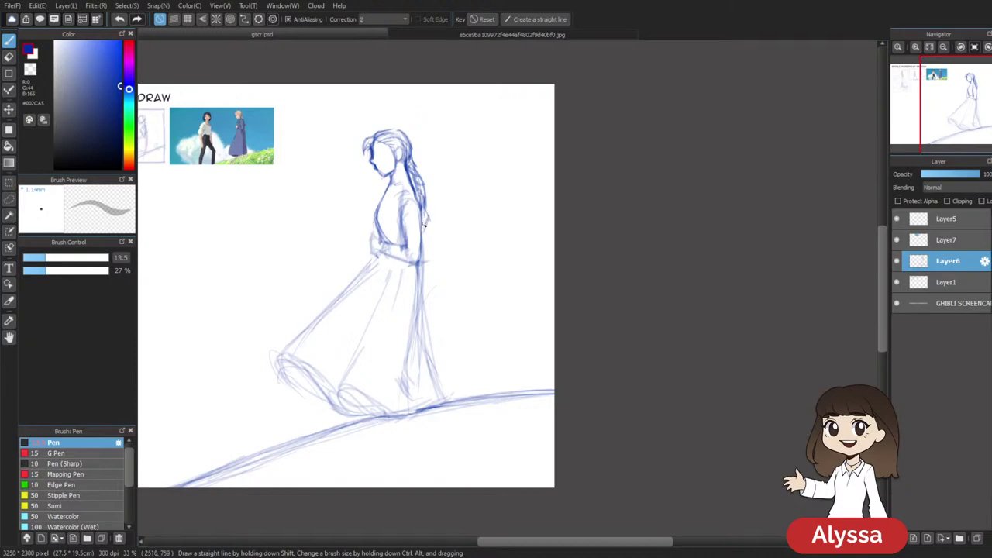
{"action": "left_click_drag", "start_coordinate": [433, 206], "coordinate": [427, 215]}
{"action": "left_click_drag", "start_coordinate": [502, 336], "coordinate": [594, 351]}
{"action": "left_click_drag", "start_coordinate": [500, 161], "coordinate": [512, 200]}
{"action": "scroll", "coordinate": [503, 360], "scroll_direction": "left", "scroll_amount": 2}
{"action": "scroll", "coordinate": [576, 313], "scroll_direction": "down", "scroll_amount": 1}
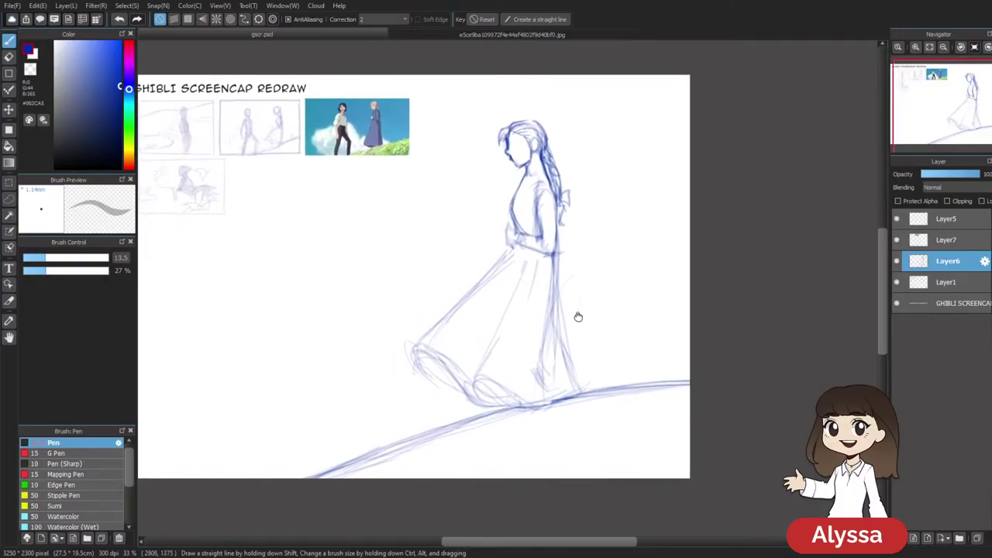
{"action": "scroll", "coordinate": [616, 283], "scroll_direction": "down", "scroll_amount": 1}
{"action": "scroll", "coordinate": [617, 282], "scroll_direction": "right", "scroll_amount": 1}
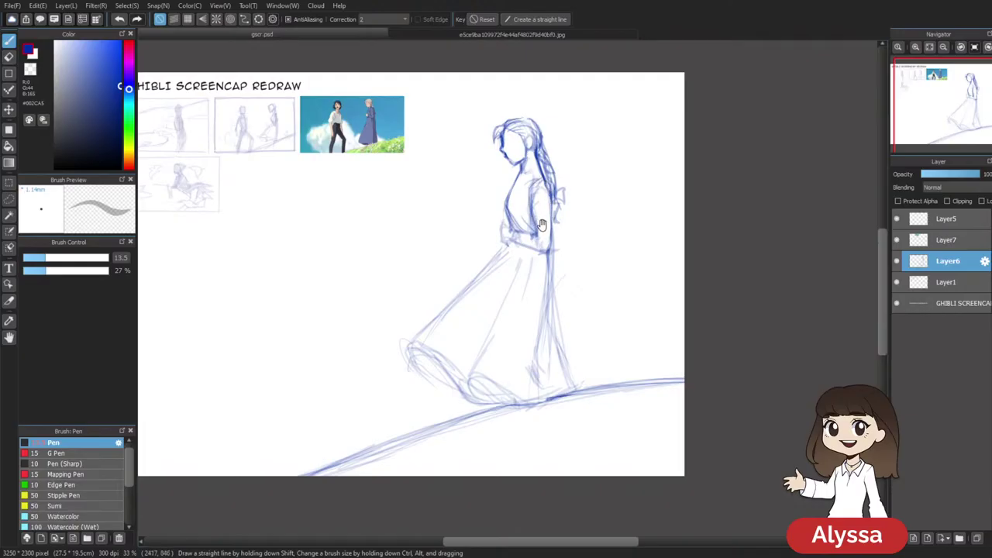
Sketch the dress's high collar around the neck, just below the chin
{"action": "left_click_drag", "start_coordinate": [593, 317], "coordinate": [613, 401]}
{"action": "key", "text": "ctrl+plus"}
{"action": "left_click_drag", "start_coordinate": [650, 229], "coordinate": [620, 201]}
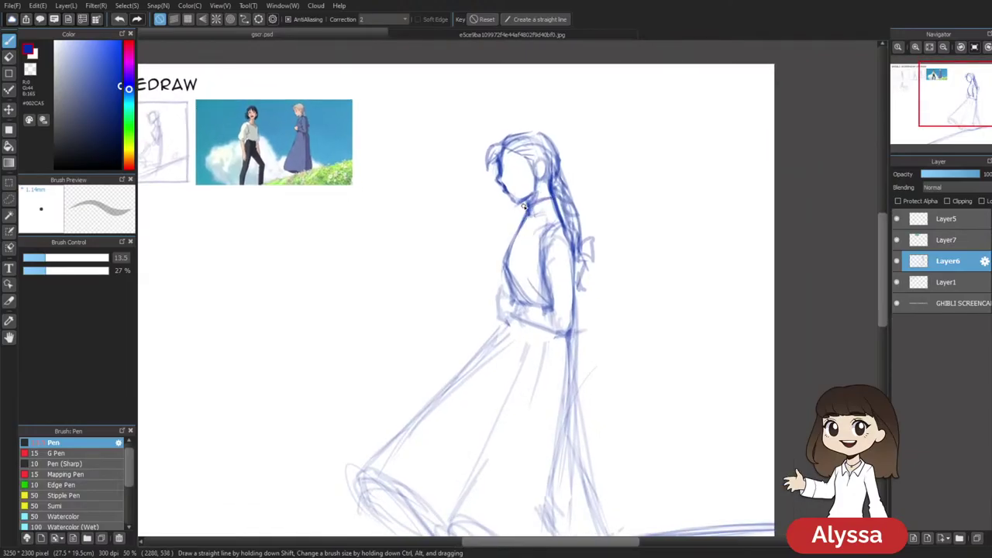
{"action": "left_click_drag", "start_coordinate": [615, 234], "coordinate": [593, 212]}
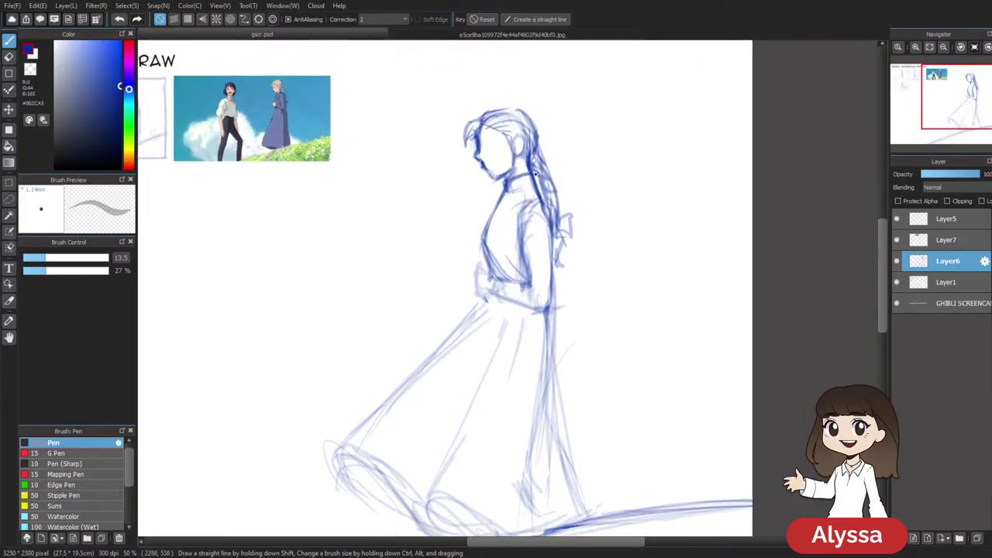
{"action": "left_click_drag", "start_coordinate": [507, 171], "coordinate": [490, 166]}
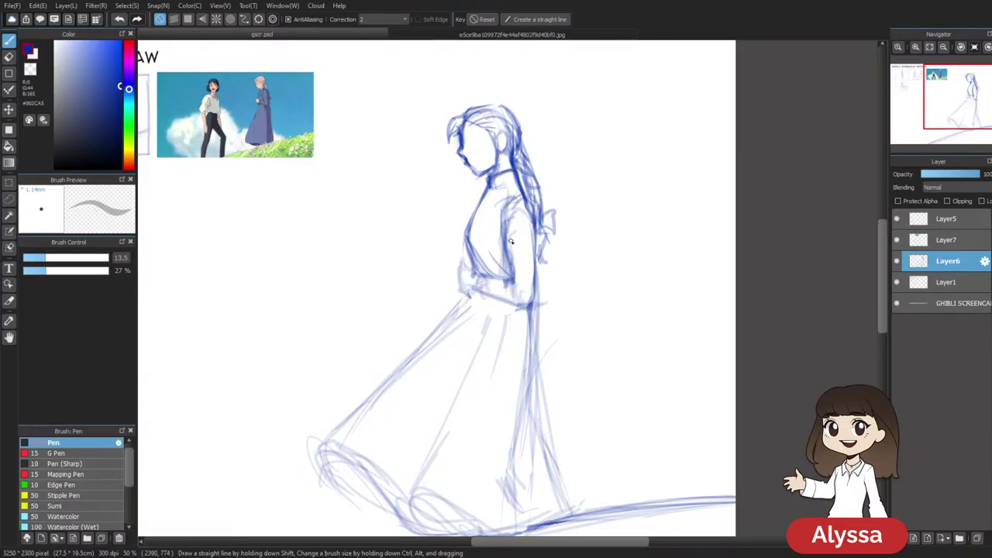
Firm up the skirt's back edge and flare its front edge into a pointed hem corner with rough folds
{"action": "scroll", "coordinate": [511, 242], "scroll_direction": "down", "scroll_amount": 1}
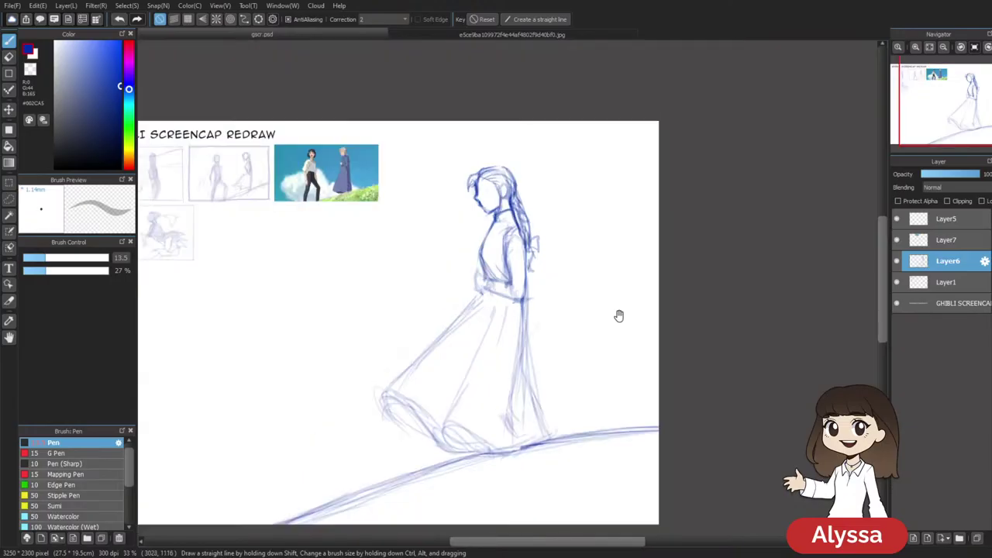
{"action": "left_click_drag", "start_coordinate": [620, 316], "coordinate": [601, 288]}
{"action": "mouse_move", "coordinate": [503, 280]}
{"action": "left_mouse_down"}
{"action": "mouse_move", "coordinate": [503, 333]}
{"action": "mouse_move", "coordinate": [501, 324]}
{"action": "mouse_move", "coordinate": [513, 281]}
{"action": "mouse_move", "coordinate": [503, 273]}
{"action": "mouse_move", "coordinate": [506, 335]}
{"action": "mouse_move", "coordinate": [530, 407]}
{"action": "left_mouse_up"}
{"action": "mouse_move", "coordinate": [508, 317]}
{"action": "left_mouse_down"}
{"action": "mouse_move", "coordinate": [519, 364]}
{"action": "mouse_move", "coordinate": [603, 309]}
{"action": "left_mouse_up"}
{"action": "mouse_move", "coordinate": [491, 220]}
{"action": "left_mouse_down"}
{"action": "mouse_move", "coordinate": [382, 306]}
{"action": "mouse_move", "coordinate": [443, 357]}
{"action": "mouse_move", "coordinate": [425, 330]}
{"action": "mouse_move", "coordinate": [438, 362]}
{"action": "mouse_move", "coordinate": [424, 351]}
{"action": "mouse_move", "coordinate": [460, 376]}
{"action": "mouse_move", "coordinate": [486, 361]}
{"action": "mouse_move", "coordinate": [547, 377]}
{"action": "left_mouse_up"}
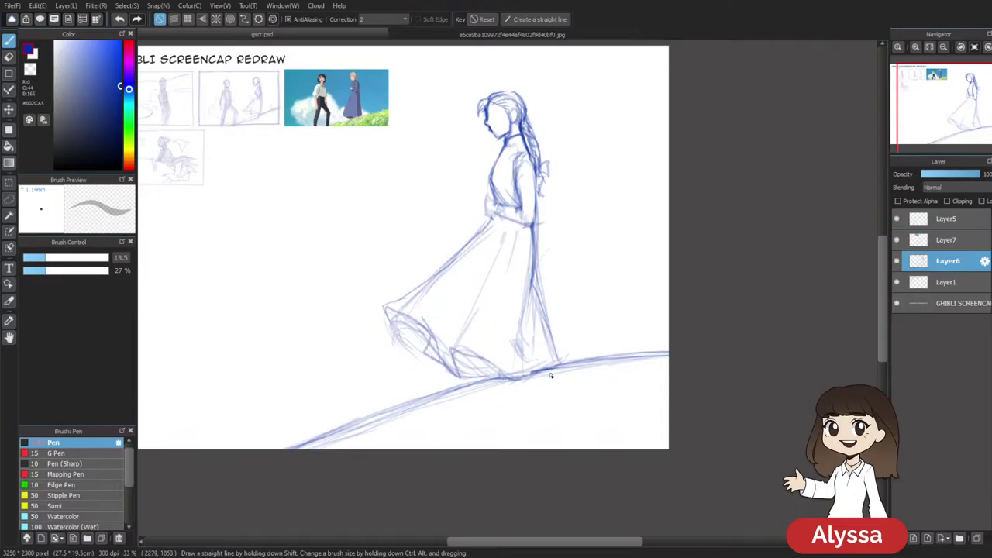
{"action": "scroll", "coordinate": [737, 365], "scroll_direction": "up", "scroll_amount": 1}
{"action": "left_click_drag", "start_coordinate": [656, 326], "coordinate": [665, 320]}
{"action": "left_click_drag", "start_coordinate": [509, 296], "coordinate": [550, 385]}
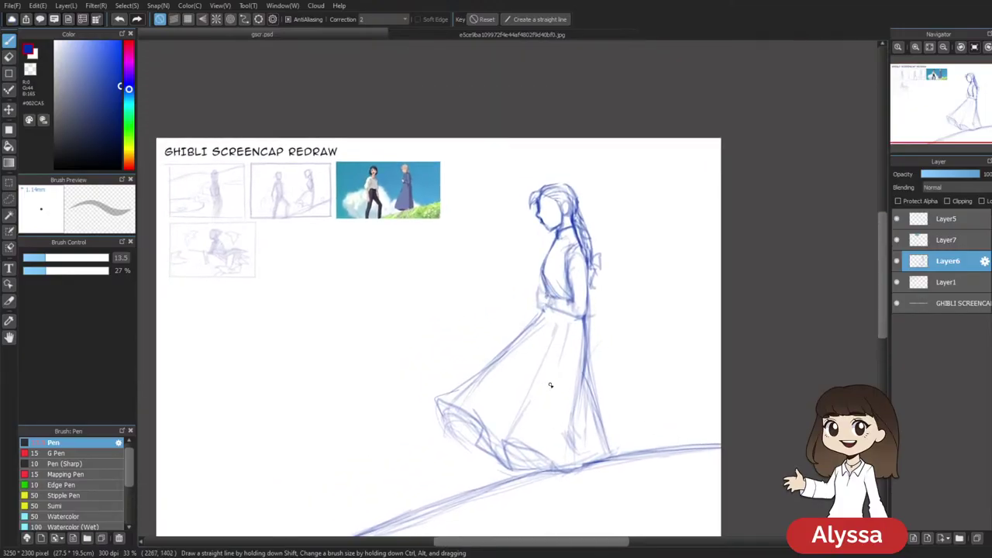
Undo the trial hem stroke and redraw the skirt's front corner with darker, sharper lines
{"action": "scroll", "coordinate": [551, 385], "scroll_direction": "up", "scroll_amount": 1}
{"action": "left_click_drag", "start_coordinate": [665, 393], "coordinate": [585, 191]}
{"action": "left_click_drag", "start_coordinate": [500, 296], "coordinate": [508, 307]}
{"action": "left_click_drag", "start_coordinate": [629, 374], "coordinate": [620, 368]}
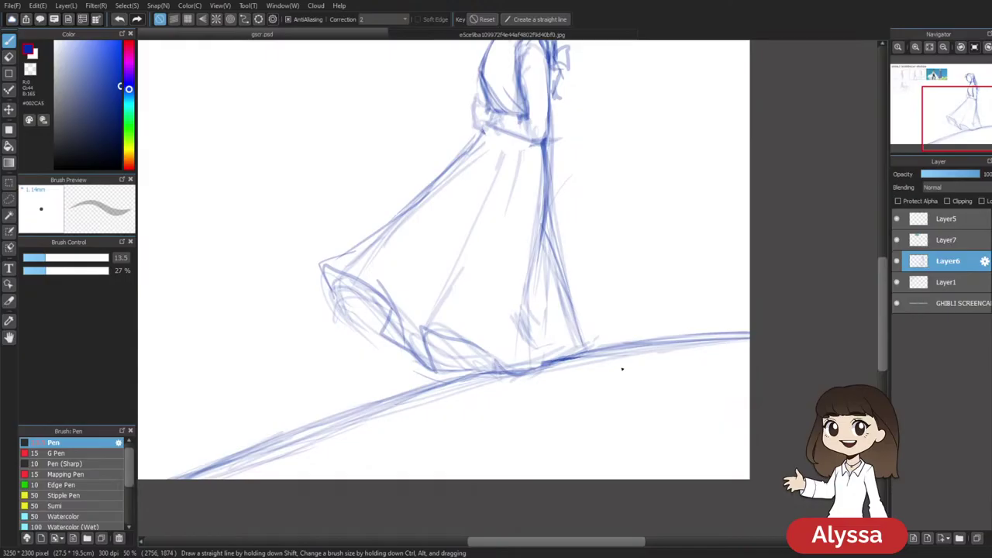
{"action": "scroll", "coordinate": [620, 365], "scroll_direction": "up", "scroll_amount": 2}
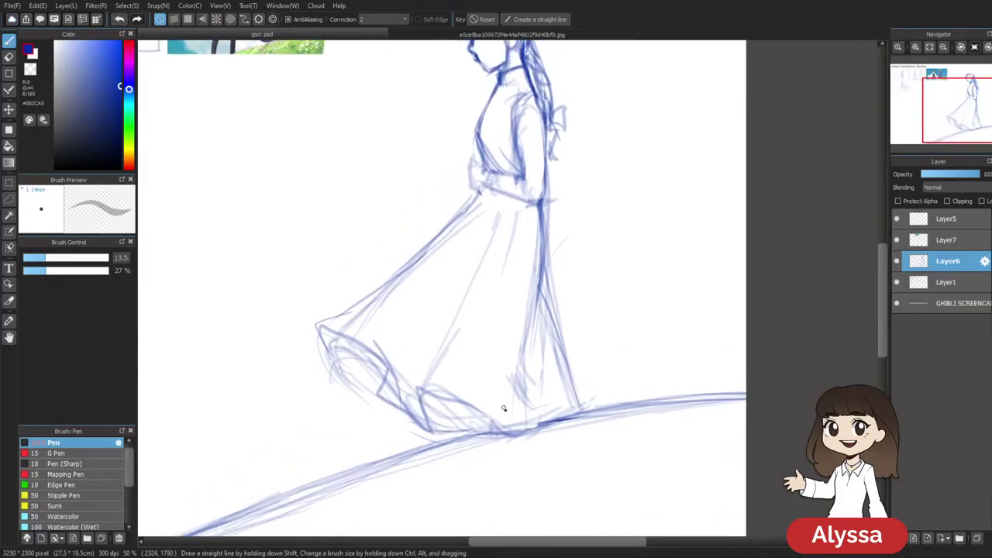
{"action": "left_click_drag", "start_coordinate": [316, 345], "coordinate": [386, 412]}
{"action": "key", "text": "ctrl+z"}
{"action": "left_click_drag", "start_coordinate": [362, 344], "coordinate": [307, 322]}
{"action": "left_click_drag", "start_coordinate": [310, 326], "coordinate": [339, 380]}
Draw the hem's lower edge from the front corner to the ground and outline the angular fold in its middle
{"action": "mouse_move", "coordinate": [306, 319]}
{"action": "left_mouse_down"}
{"action": "mouse_move", "coordinate": [400, 358]}
{"action": "mouse_move", "coordinate": [364, 398]}
{"action": "mouse_move", "coordinate": [445, 443]}
{"action": "left_mouse_up"}
{"action": "left_click_drag", "start_coordinate": [417, 387], "coordinate": [431, 428]}
{"action": "left_click_drag", "start_coordinate": [415, 384], "coordinate": [499, 412]}
{"action": "key", "text": "ctrl+minus"}
{"action": "key", "text": "ctrl+minus"}
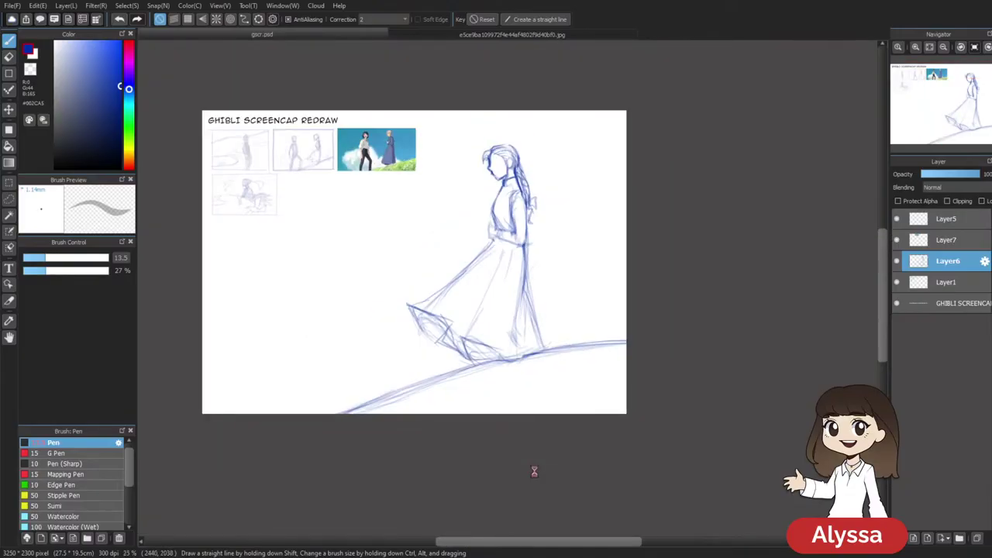
Redraw the long skirt fold from the waist to the hem and erase stray lines at the skirt's front tip
{"action": "scroll", "coordinate": [534, 472], "scroll_direction": "up", "scroll_amount": 1}
{"action": "left_click_drag", "start_coordinate": [509, 231], "coordinate": [447, 369]}
{"action": "key", "text": "ctrl+z"}
{"action": "left_click_drag", "start_coordinate": [491, 261], "coordinate": [443, 355]}
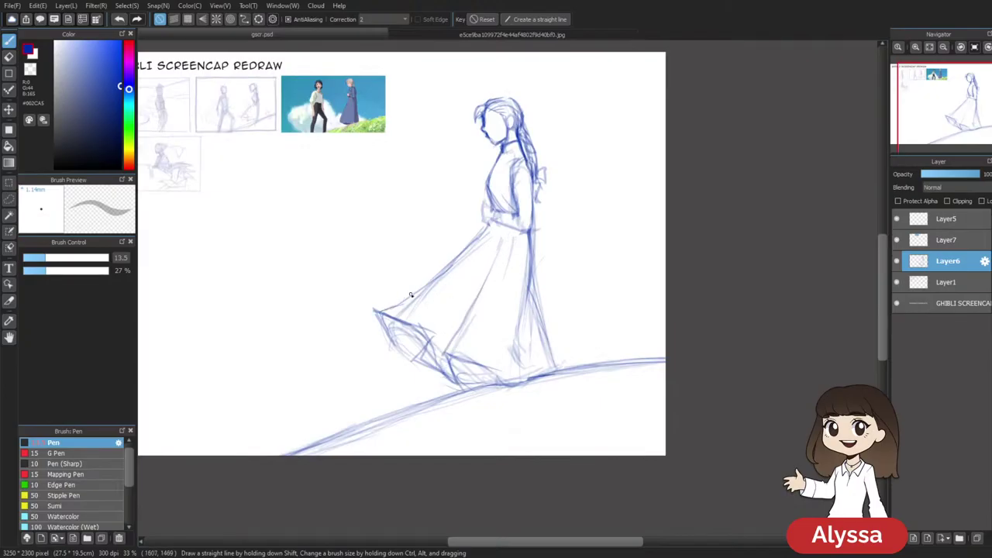
{"action": "key", "text": "e"}
{"action": "mouse_move", "coordinate": [390, 310]}
{"action": "left_mouse_down"}
{"action": "mouse_move", "coordinate": [435, 282]}
{"action": "mouse_move", "coordinate": [383, 309]}
{"action": "left_mouse_up"}
{"action": "key", "text": "b"}
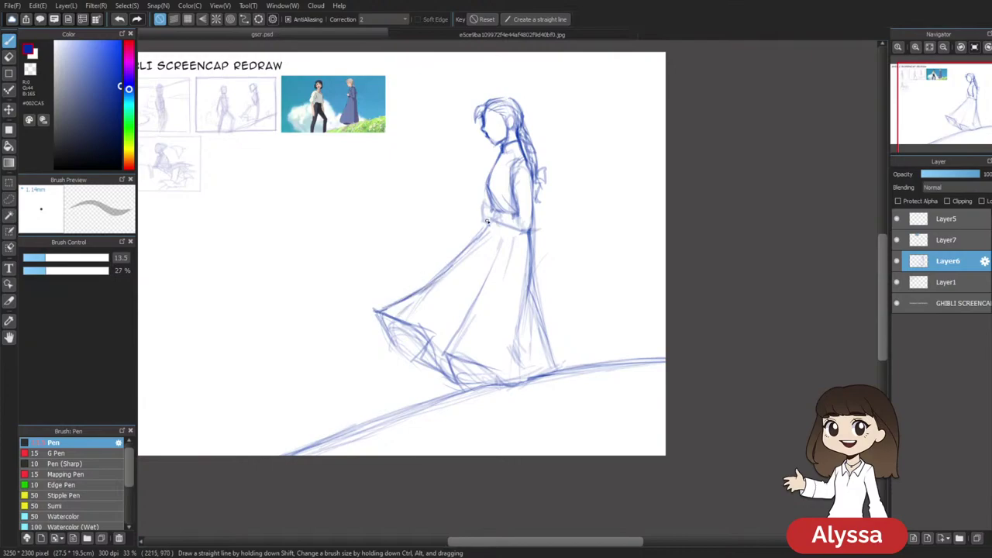
Undo the last skirt stroke, then try another fold line below the waist and undo it
{"action": "key", "text": "ctrl+z"}
{"action": "left_click_drag", "start_coordinate": [609, 268], "coordinate": [605, 289]}
{"action": "left_click_drag", "start_coordinate": [500, 249], "coordinate": [499, 295]}
{"action": "key", "text": "ctrl+z"}
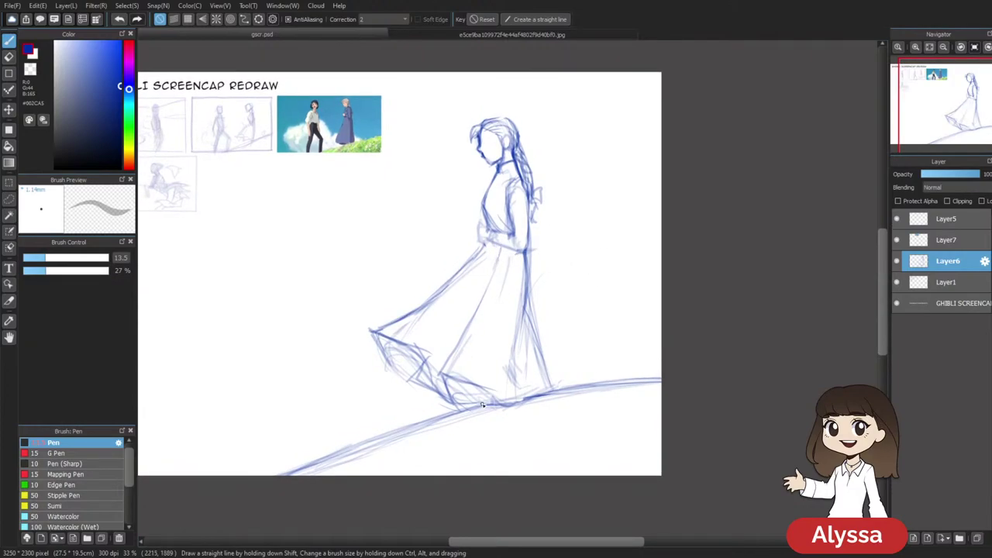
{"action": "scroll", "coordinate": [482, 404], "scroll_direction": "down", "scroll_amount": 2}
{"action": "scroll", "coordinate": [484, 405], "scroll_direction": "up", "scroll_amount": 2}
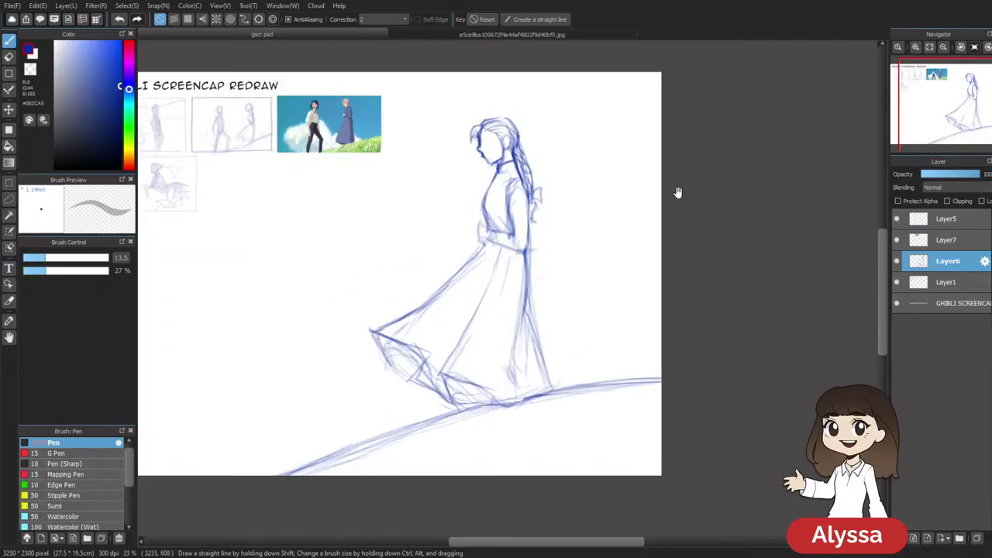
{"action": "scroll", "coordinate": [525, 188], "scroll_direction": "up", "scroll_amount": 2}
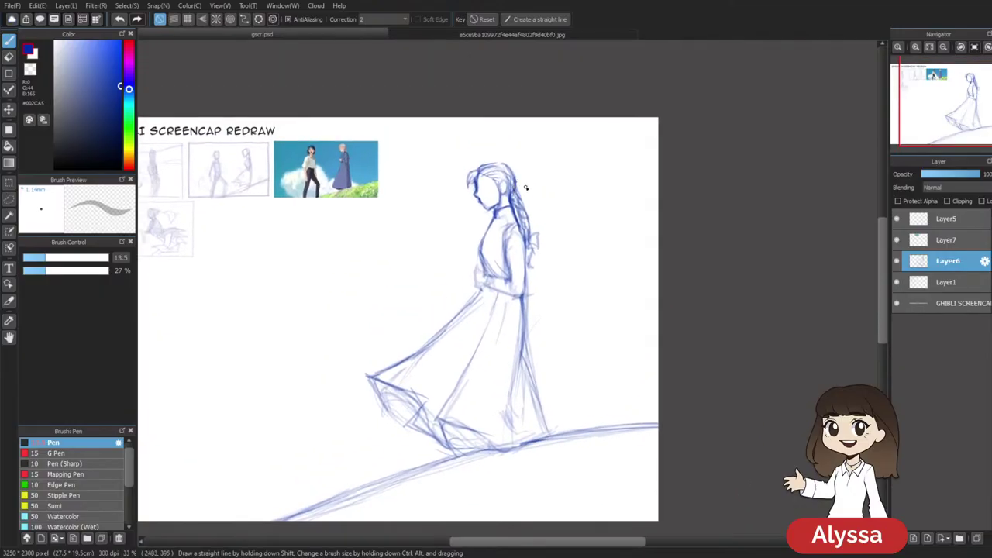
{"action": "left_click_drag", "start_coordinate": [589, 372], "coordinate": [640, 333]}
Select the whole long-skirted figure with a freehand lasso and transform it to a slightly larger size
{"action": "key", "text": "l"}
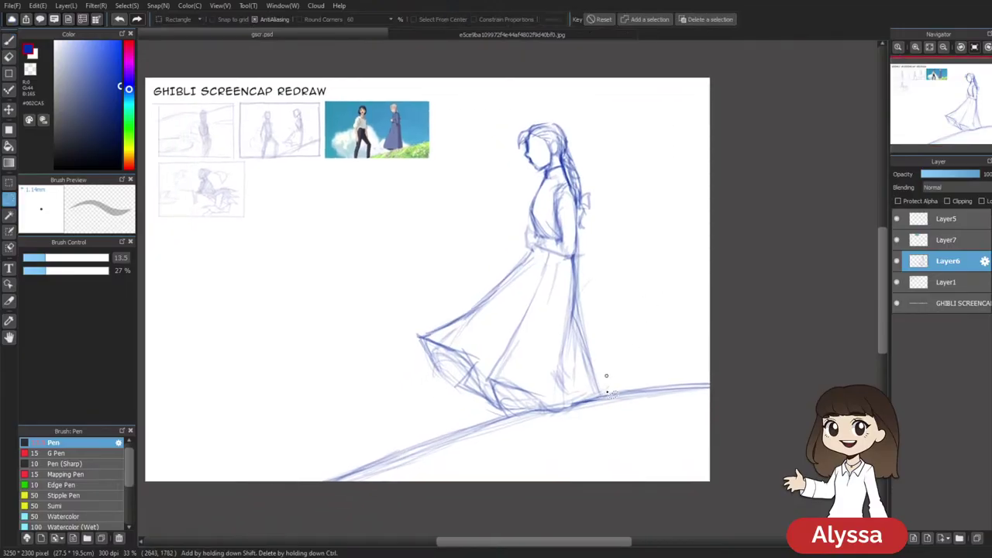
{"action": "mouse_move", "coordinate": [604, 397]}
{"action": "left_mouse_down"}
{"action": "mouse_move", "coordinate": [546, 424]}
{"action": "mouse_move", "coordinate": [438, 409]}
{"action": "mouse_move", "coordinate": [631, 296]}
{"action": "left_mouse_up"}
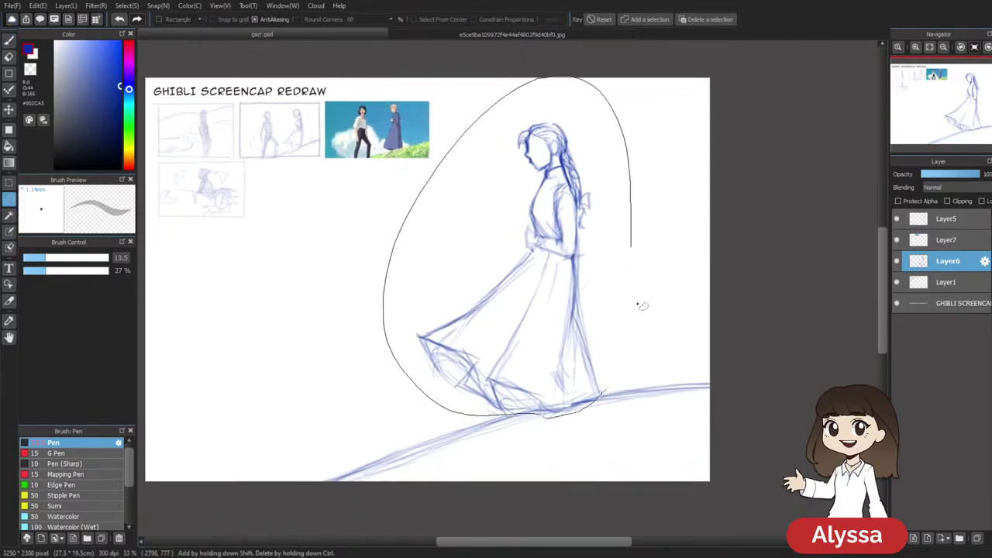
{"action": "key", "text": "ctrl+t"}
{"action": "left_click_drag", "start_coordinate": [795, 295], "coordinate": [733, 371]}
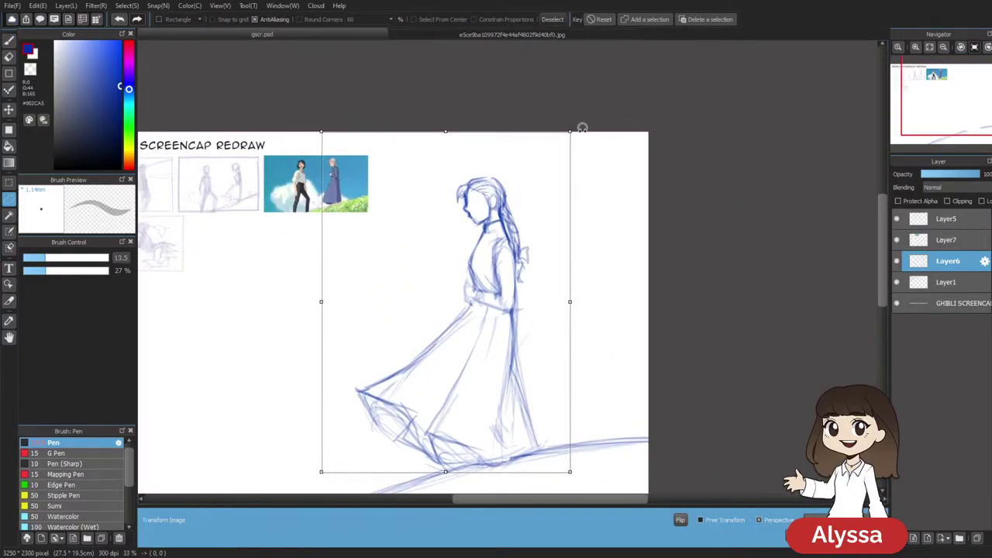
{"action": "left_click_drag", "start_coordinate": [568, 132], "coordinate": [575, 125]}
{"action": "left_click_drag", "start_coordinate": [551, 293], "coordinate": [550, 332]}
{"action": "left_click_drag", "start_coordinate": [547, 366], "coordinate": [549, 367]}
{"action": "left_click", "coordinate": [809, 535]}
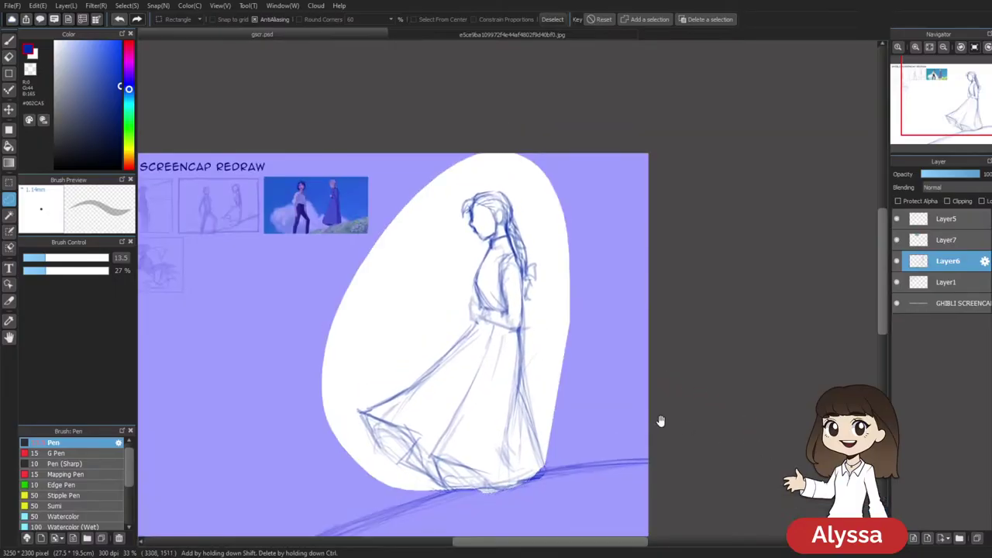
{"action": "left_click_drag", "start_coordinate": [659, 421], "coordinate": [682, 358]}
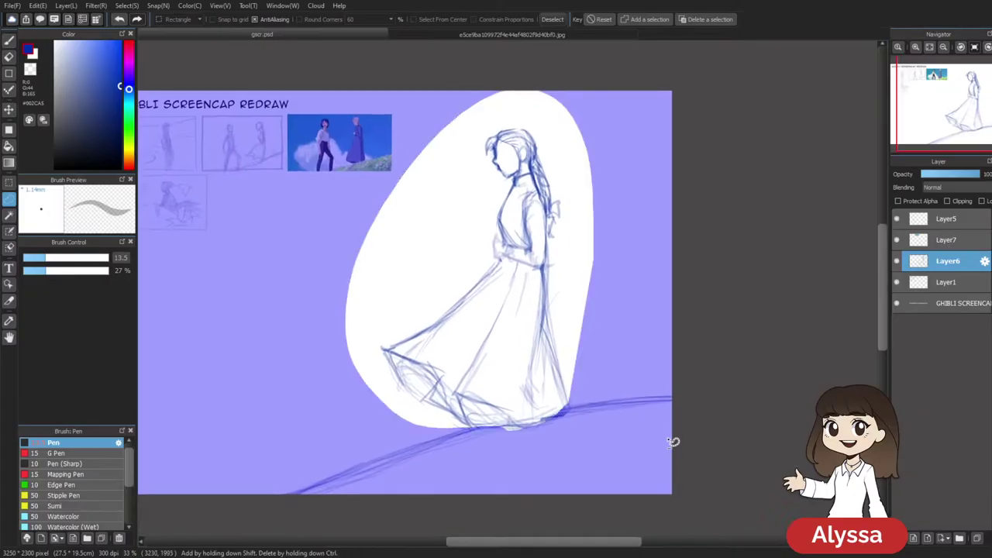
Deselect, erase the overlapping lines under the back hem, and redraw the hill's ground line beneath the skirt and out to the canvas edge
{"action": "key", "text": "ctrl+d"}
{"action": "key", "text": "e"}
{"action": "left_click_drag", "start_coordinate": [528, 405], "coordinate": [587, 415]}
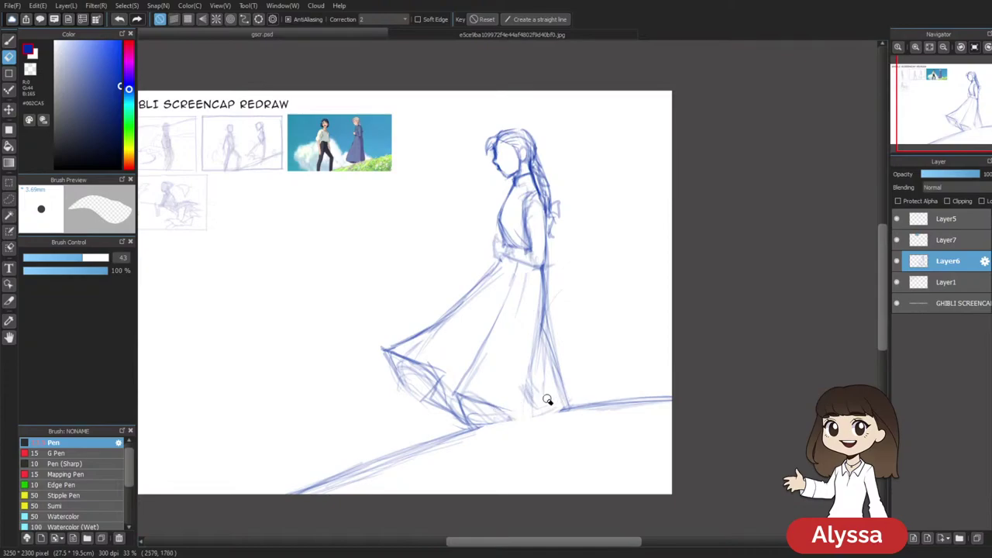
{"action": "key", "text": "b"}
{"action": "mouse_move", "coordinate": [509, 420]}
{"action": "left_mouse_down"}
{"action": "mouse_move", "coordinate": [592, 409]}
{"action": "mouse_move", "coordinate": [509, 418]}
{"action": "mouse_move", "coordinate": [663, 398]}
{"action": "left_mouse_up"}
{"action": "mouse_move", "coordinate": [599, 415]}
{"action": "left_mouse_down"}
{"action": "mouse_move", "coordinate": [622, 393]}
{"action": "mouse_move", "coordinate": [699, 379]}
{"action": "left_mouse_up"}
{"action": "left_click_drag", "start_coordinate": [630, 409], "coordinate": [731, 416]}
Add a new layer above Layer6 for the second figure, check Layer7 by toggling its visibility, and make the new layer active
{"action": "key", "text": "ctrl+shift+n"}
{"action": "mouse_move", "coordinate": [596, 273]}
{"action": "left_mouse_down"}
{"action": "mouse_move", "coordinate": [594, 293]}
{"action": "mouse_move", "coordinate": [584, 275]}
{"action": "left_mouse_up"}
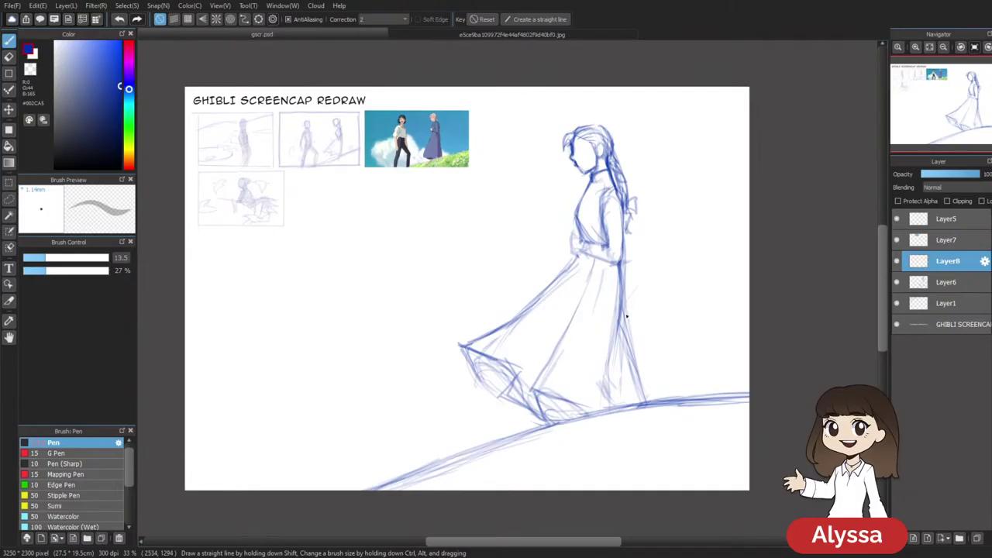
{"action": "left_click_drag", "start_coordinate": [584, 211], "coordinate": [581, 234]}
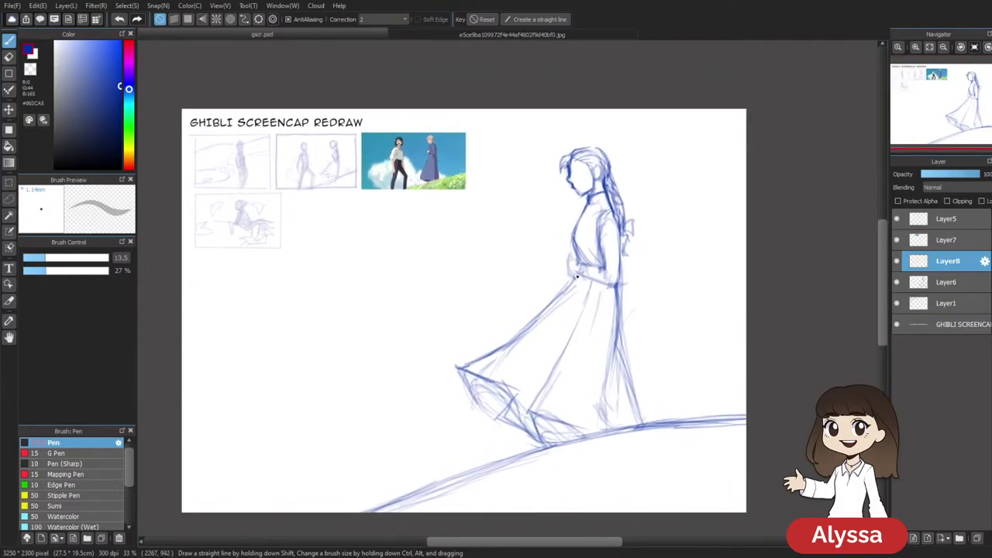
{"action": "key", "text": "ctrl+plus"}
{"action": "left_click_drag", "start_coordinate": [437, 323], "coordinate": [568, 431]}
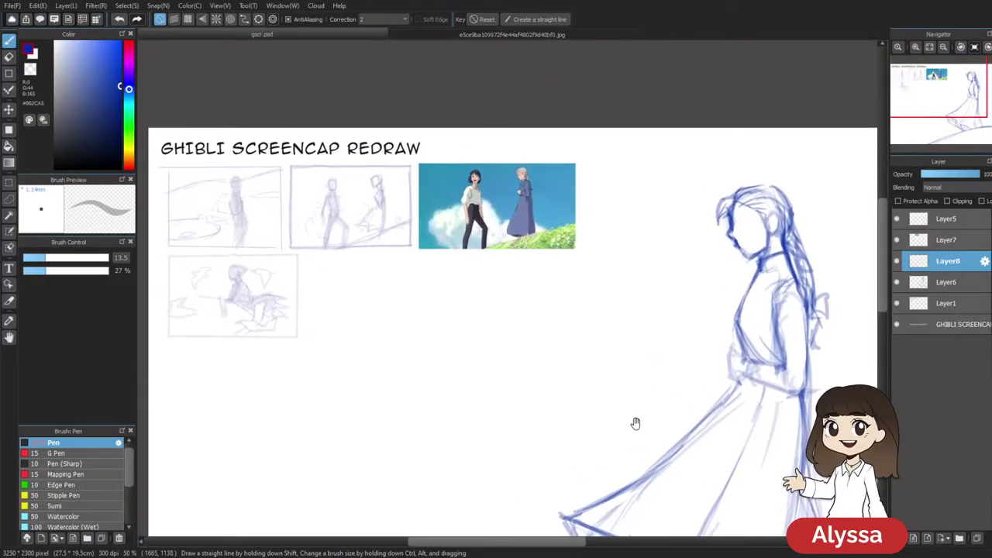
{"action": "left_click", "coordinate": [898, 241]}
{"action": "left_click", "coordinate": [898, 241]}
{"action": "left_click", "coordinate": [961, 238]}
{"action": "left_click_drag", "start_coordinate": [857, 313], "coordinate": [864, 283]}
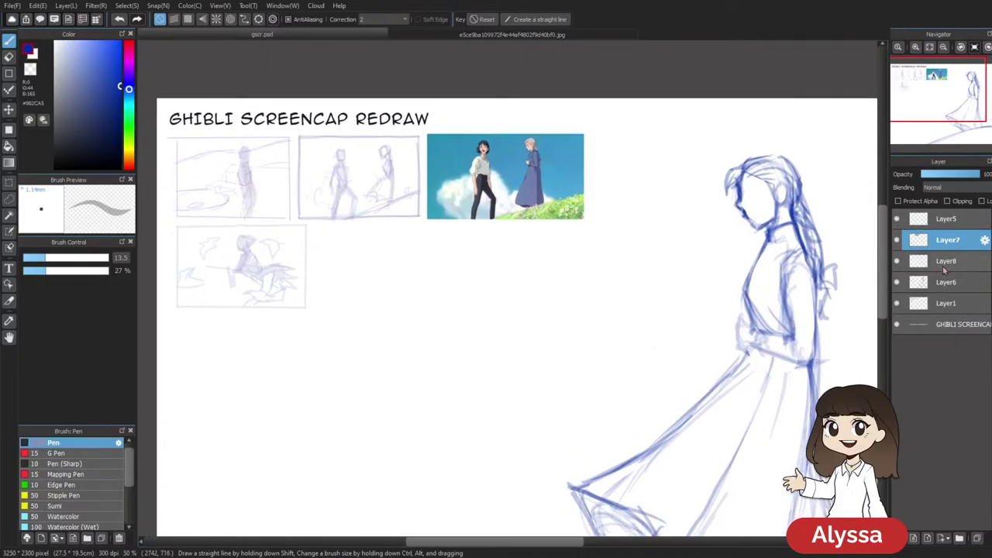
{"action": "left_click", "coordinate": [941, 268]}
Draw a tall oval for the second figure's head over the lower part of the two-figure thumbnail
{"action": "mouse_move", "coordinate": [654, 378]}
{"action": "left_mouse_down"}
{"action": "mouse_move", "coordinate": [635, 385]}
{"action": "mouse_move", "coordinate": [628, 409]}
{"action": "mouse_move", "coordinate": [729, 386]}
{"action": "left_mouse_up"}
{"action": "left_click_drag", "start_coordinate": [564, 275], "coordinate": [565, 265]}
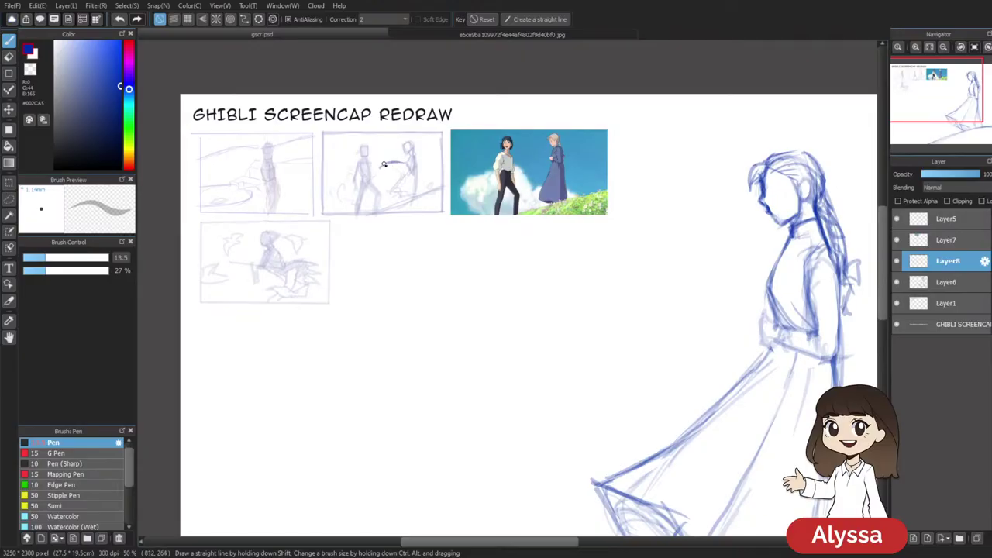
{"action": "left_click_drag", "start_coordinate": [374, 172], "coordinate": [370, 183]}
{"action": "left_click_drag", "start_coordinate": [377, 223], "coordinate": [403, 224]}
{"action": "left_click_drag", "start_coordinate": [411, 182], "coordinate": [412, 212]}
{"action": "left_click_drag", "start_coordinate": [509, 275], "coordinate": [441, 414]}
{"action": "key", "text": "ctrl+plus"}
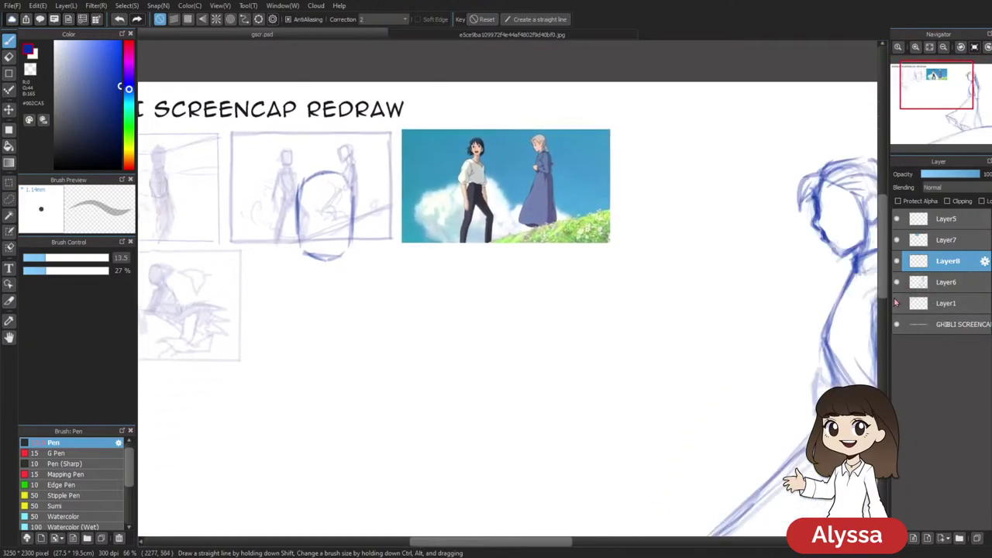
Draw a vertical centre line through the second figure's head oval, undoing the unwanted strokes
{"action": "left_click_drag", "start_coordinate": [551, 420], "coordinate": [544, 392]}
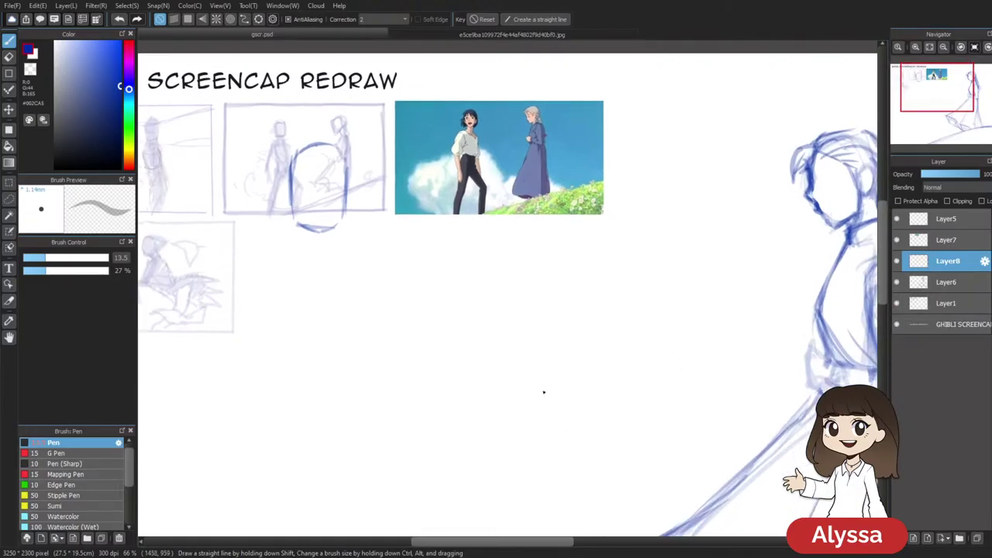
{"action": "scroll", "coordinate": [543, 393], "scroll_direction": "down", "scroll_amount": 1}
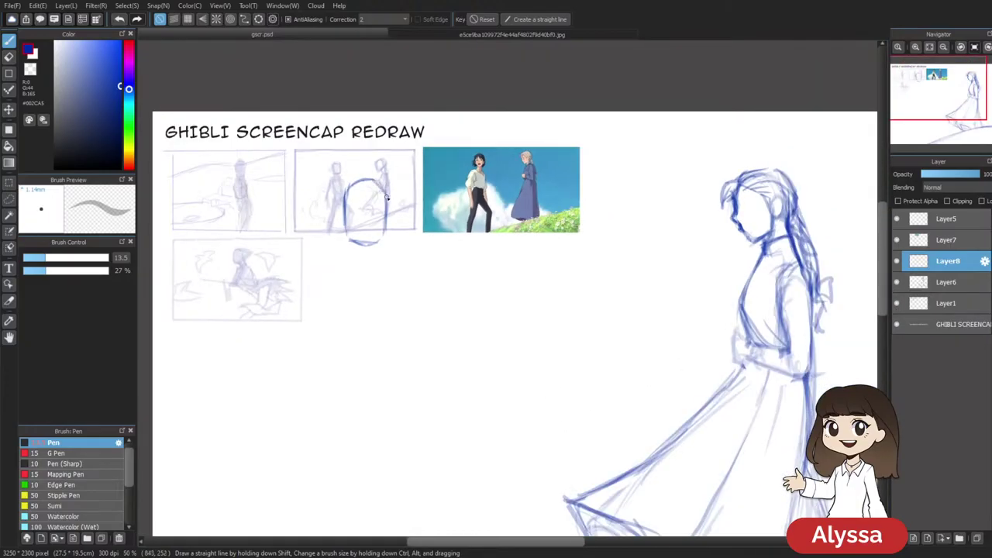
{"action": "left_click_drag", "start_coordinate": [552, 306], "coordinate": [558, 277]}
{"action": "left_click_drag", "start_coordinate": [585, 310], "coordinate": [552, 312]}
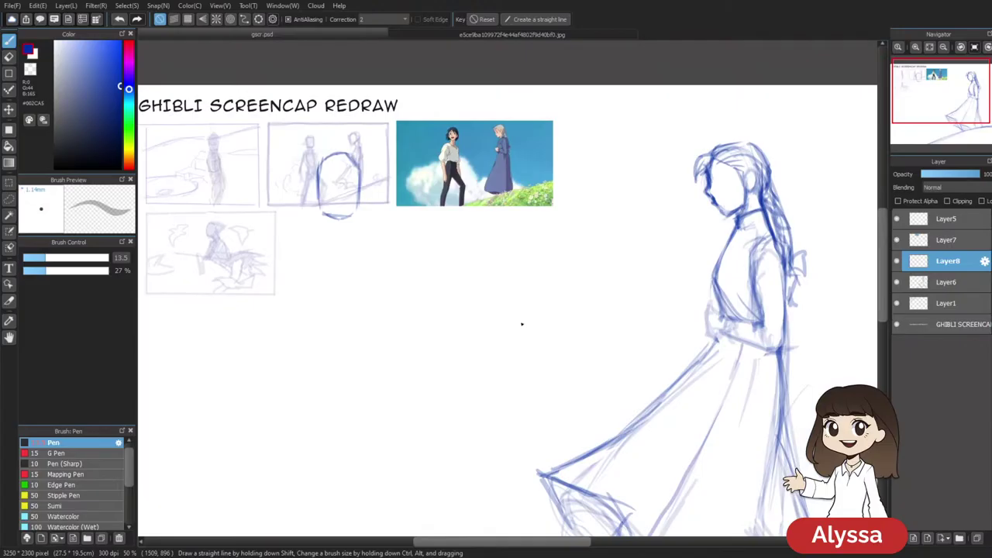
{"action": "mouse_move", "coordinate": [392, 351]}
{"action": "left_mouse_down"}
{"action": "mouse_move", "coordinate": [424, 360]}
{"action": "mouse_move", "coordinate": [458, 341]}
{"action": "mouse_move", "coordinate": [461, 320]}
{"action": "left_mouse_up"}
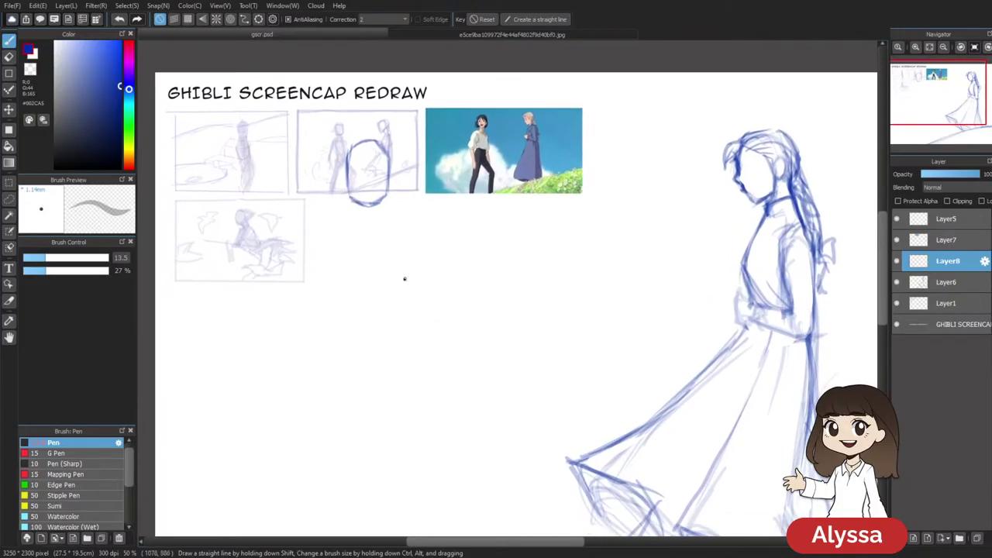
{"action": "mouse_move", "coordinate": [365, 142]}
{"action": "left_mouse_down"}
{"action": "mouse_move", "coordinate": [370, 225]}
{"action": "mouse_move", "coordinate": [366, 199]}
{"action": "left_mouse_up"}
{"action": "key", "text": "ctrl+z"}
{"action": "key", "text": "ctrl+z"}
{"action": "scroll", "coordinate": [504, 240], "scroll_direction": "down", "scroll_amount": 1}
{"action": "scroll", "coordinate": [508, 275], "scroll_direction": "down", "scroll_amount": 1}
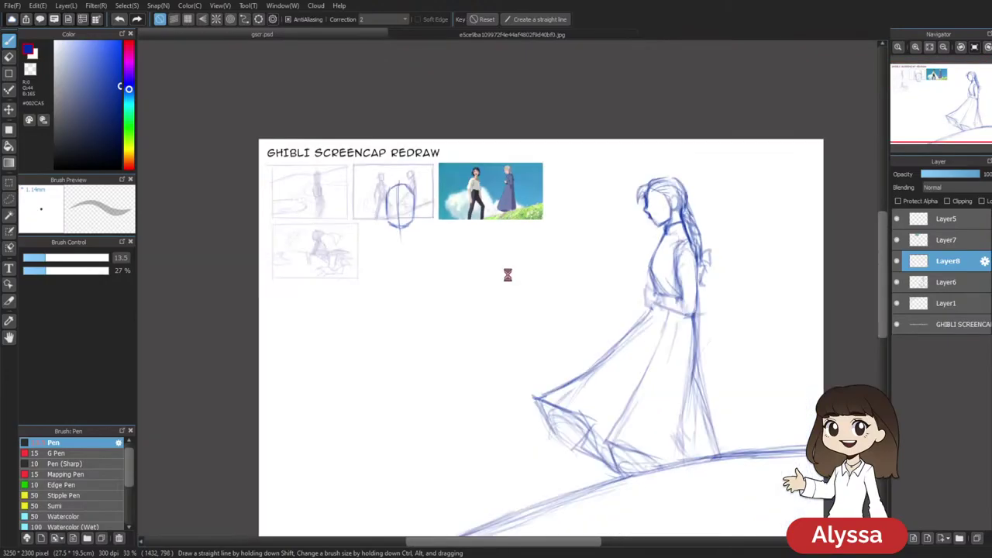
Transform the head oval and its centre line, moving them slightly to the right without resizing
{"action": "left_click_drag", "start_coordinate": [434, 362], "coordinate": [420, 334]}
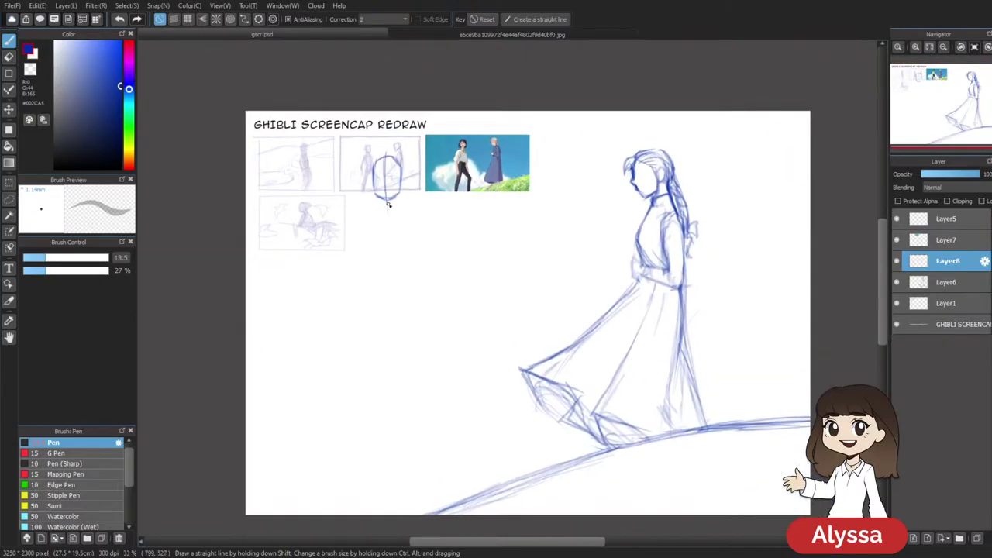
{"action": "left_click_drag", "start_coordinate": [481, 330], "coordinate": [480, 344]}
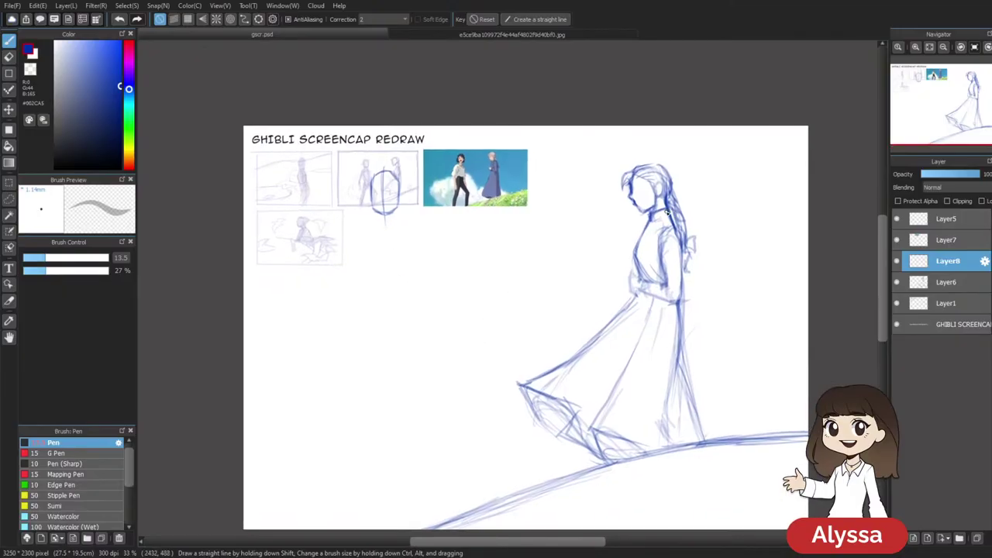
{"action": "key", "text": "ctrl+t"}
{"action": "left_click_drag", "start_coordinate": [401, 201], "coordinate": [647, 201]}
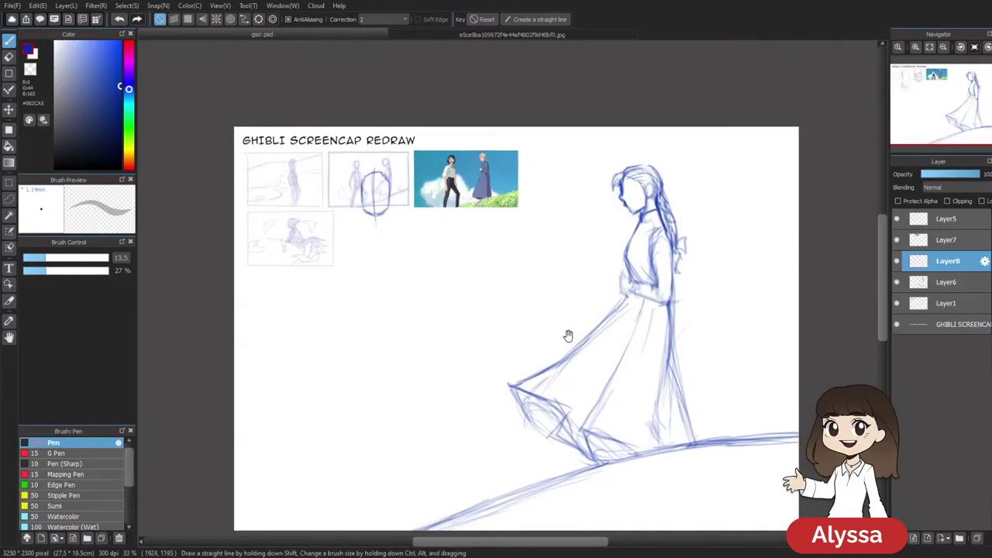
{"action": "key", "text": "ctrl+t"}
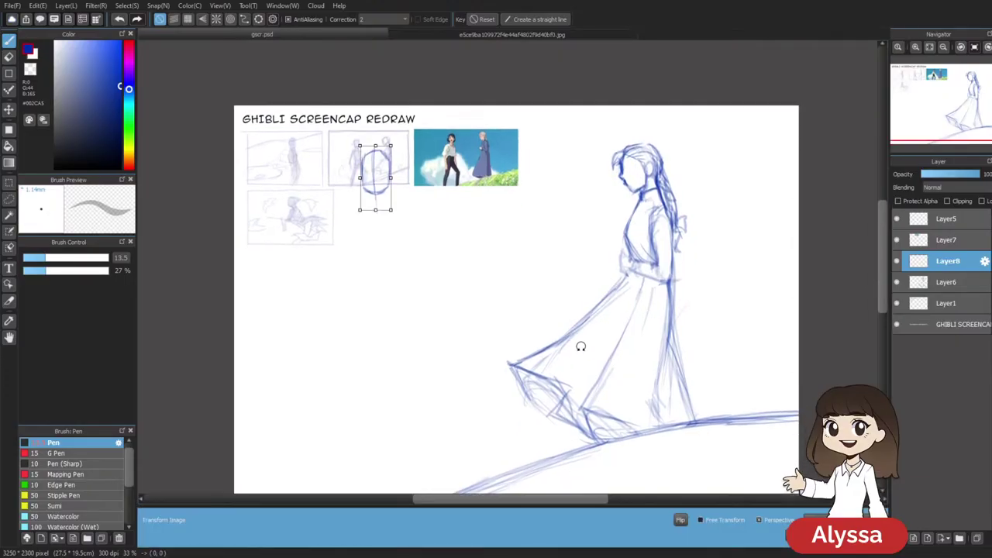
{"action": "left_click_drag", "start_coordinate": [376, 175], "coordinate": [394, 196]}
{"action": "key", "text": "Return"}
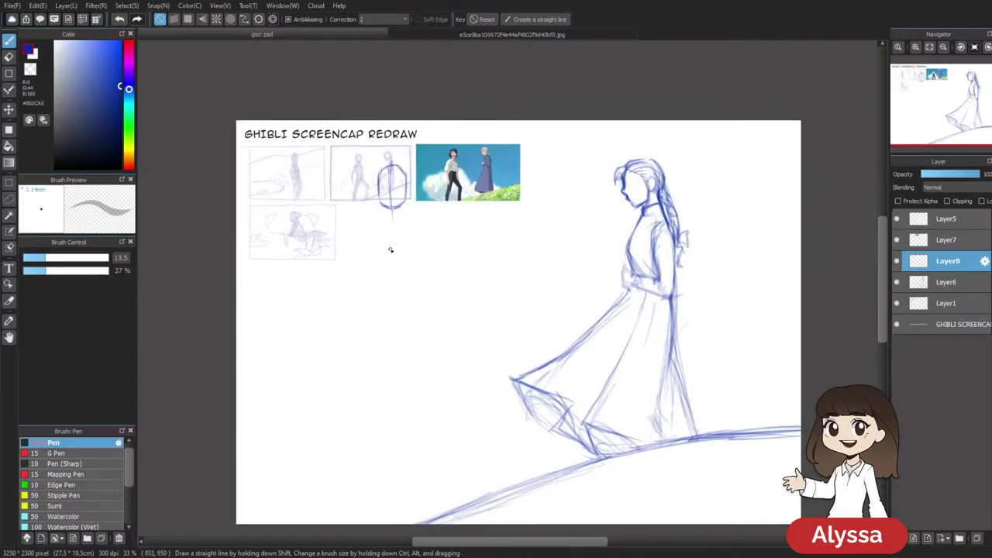
Sketch the neck as tapering lines beneath the second figure's head oval and undo a trial stroke beside it
{"action": "left_click_drag", "start_coordinate": [497, 226], "coordinate": [489, 217]}
{"action": "left_click_drag", "start_coordinate": [521, 444], "coordinate": [522, 449]}
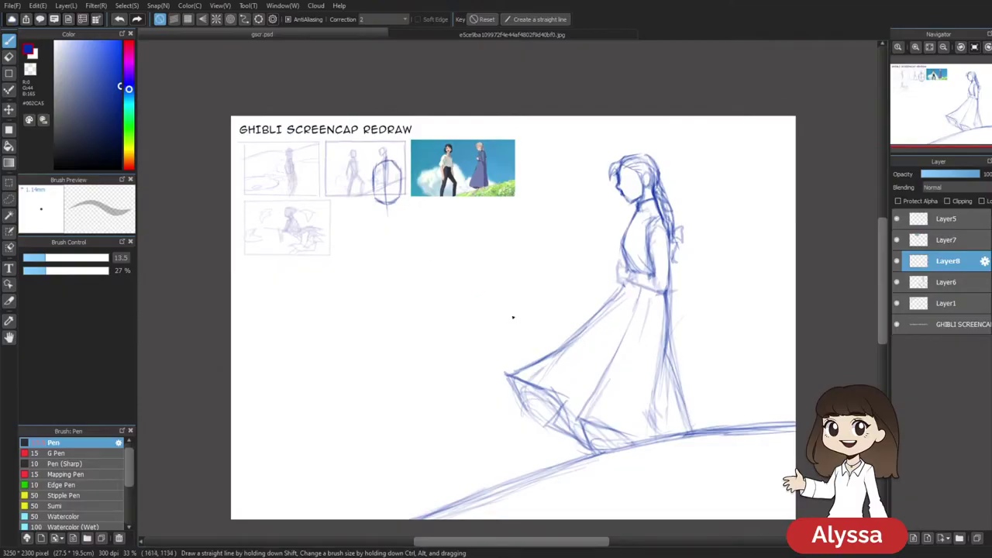
{"action": "left_click_drag", "start_coordinate": [462, 277], "coordinate": [465, 268]}
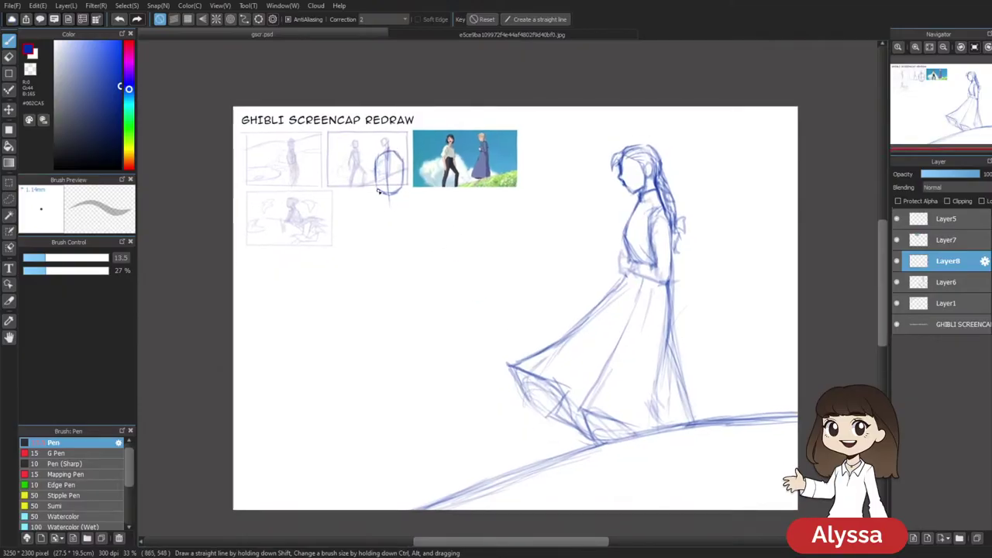
{"action": "left_click_drag", "start_coordinate": [626, 367], "coordinate": [627, 373]}
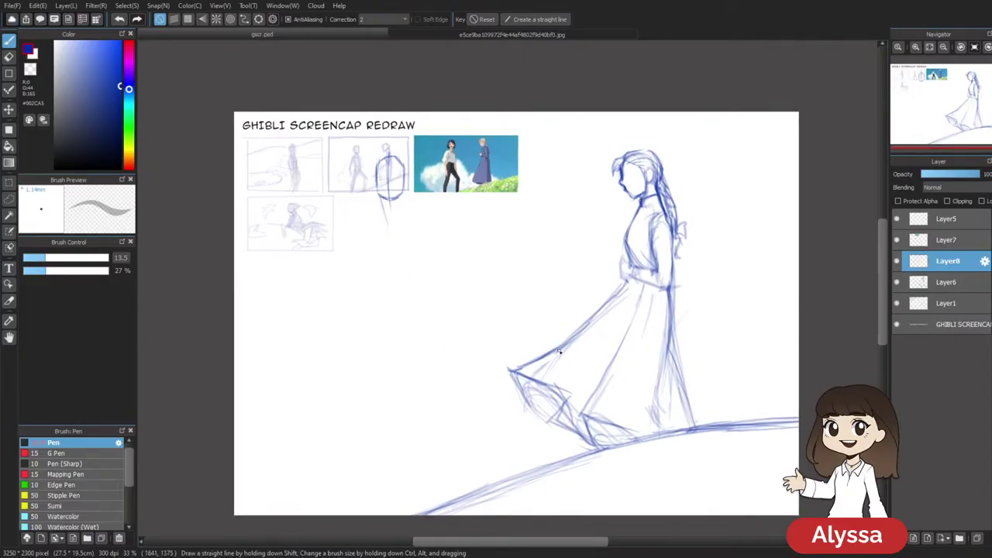
{"action": "mouse_move", "coordinate": [535, 288]}
{"action": "left_mouse_down"}
{"action": "mouse_move", "coordinate": [563, 282]}
{"action": "mouse_move", "coordinate": [560, 307]}
{"action": "left_mouse_up"}
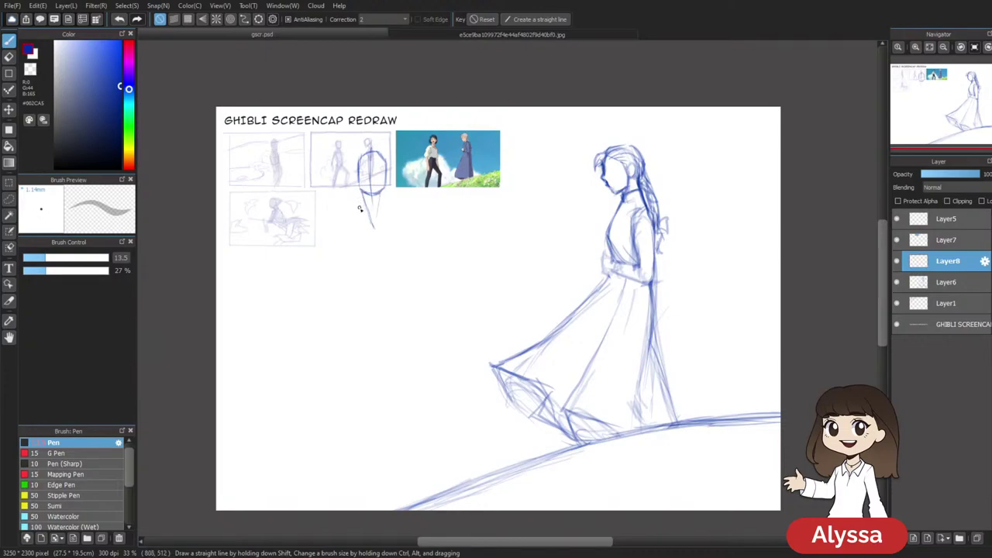
{"action": "mouse_move", "coordinate": [400, 234]}
{"action": "left_mouse_down"}
{"action": "mouse_move", "coordinate": [378, 228]}
{"action": "mouse_move", "coordinate": [372, 238]}
{"action": "left_mouse_up"}
{"action": "key", "text": "ctrl+z"}
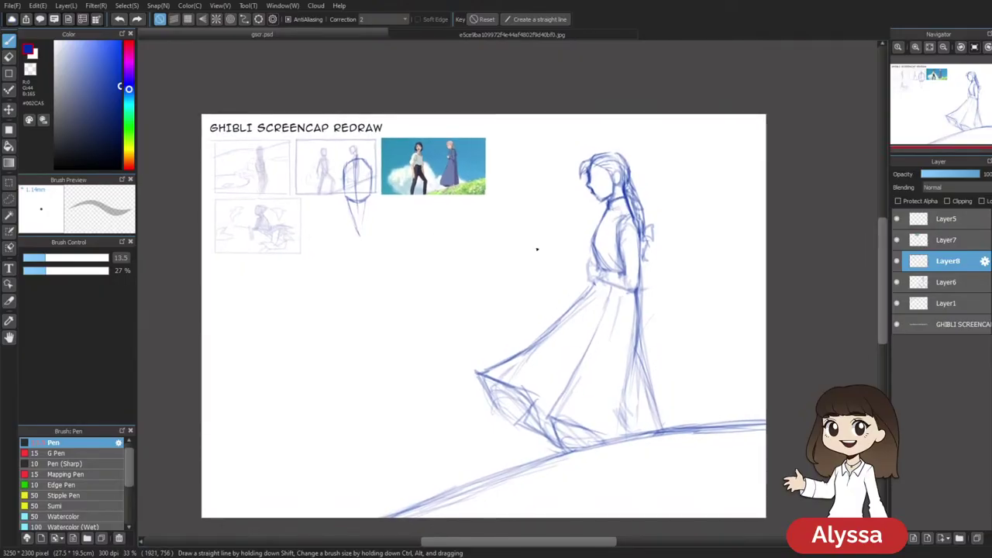
{"action": "left_click_drag", "start_coordinate": [418, 344], "coordinate": [451, 321]}
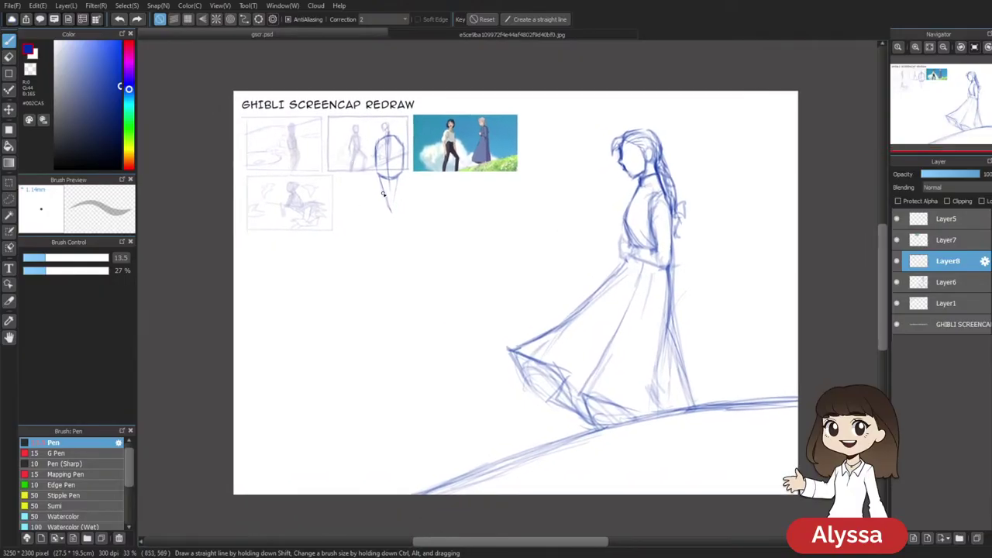
Rough in the second figure's torso as a slanted egg shape below the neck, with shoulders, sides and a lower edge
{"action": "left_click_drag", "start_coordinate": [375, 179], "coordinate": [376, 197]}
{"action": "mouse_move", "coordinate": [379, 256]}
{"action": "left_mouse_down"}
{"action": "mouse_move", "coordinate": [361, 222]}
{"action": "mouse_move", "coordinate": [382, 268]}
{"action": "left_mouse_up"}
{"action": "mouse_move", "coordinate": [410, 206]}
{"action": "left_mouse_down"}
{"action": "mouse_move", "coordinate": [418, 255]}
{"action": "mouse_move", "coordinate": [391, 273]}
{"action": "left_mouse_up"}
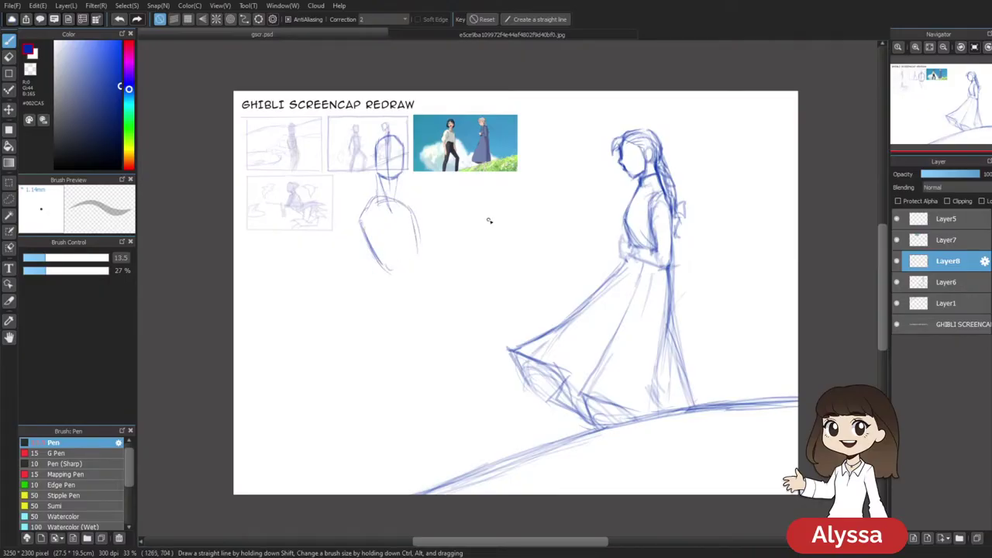
{"action": "left_click_drag", "start_coordinate": [486, 217], "coordinate": [478, 211]}
{"action": "left_click_drag", "start_coordinate": [376, 264], "coordinate": [388, 268]}
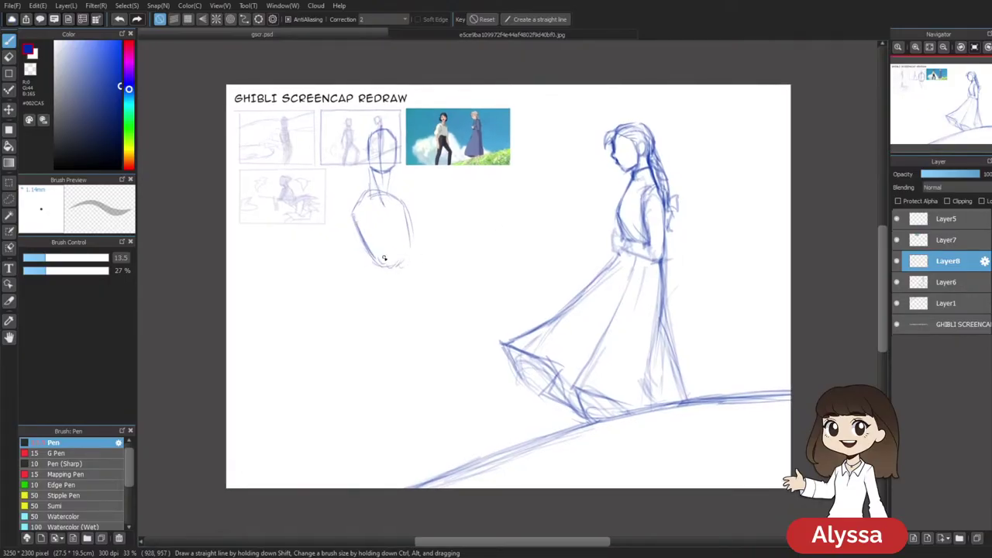
{"action": "left_click_drag", "start_coordinate": [354, 213], "coordinate": [386, 264]}
{"action": "mouse_move", "coordinate": [501, 294]}
{"action": "left_mouse_down"}
{"action": "mouse_move", "coordinate": [524, 375]}
{"action": "mouse_move", "coordinate": [483, 347]}
{"action": "left_mouse_up"}
{"action": "scroll", "coordinate": [529, 356], "scroll_direction": "down", "scroll_amount": 3}
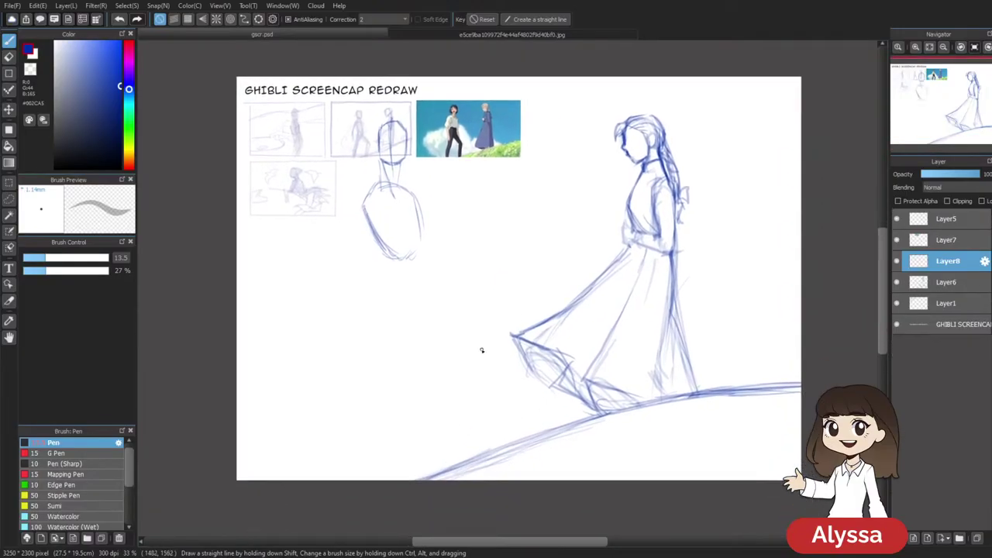
{"action": "left_click_drag", "start_coordinate": [583, 310], "coordinate": [577, 305]}
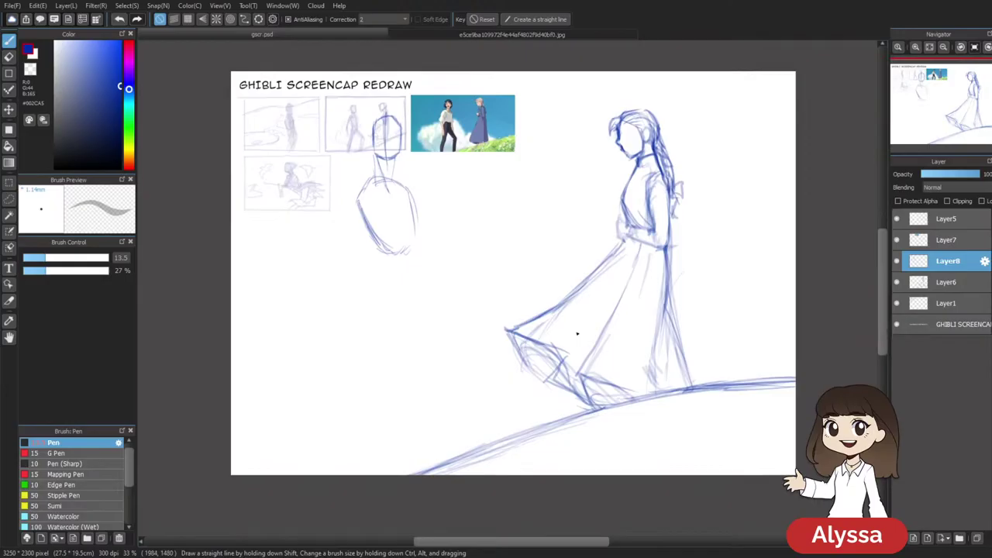
Refine the second figure's egg-shaped torso by retracing its sides and lower edge, undoing a trial stroke
{"action": "left_click_drag", "start_coordinate": [423, 229], "coordinate": [421, 224]}
{"action": "left_click_drag", "start_coordinate": [405, 191], "coordinate": [411, 234]}
{"action": "key", "text": "ctrl+z"}
{"action": "left_click_drag", "start_coordinate": [408, 196], "coordinate": [410, 210]}
{"action": "left_click_drag", "start_coordinate": [555, 207], "coordinate": [545, 215]}
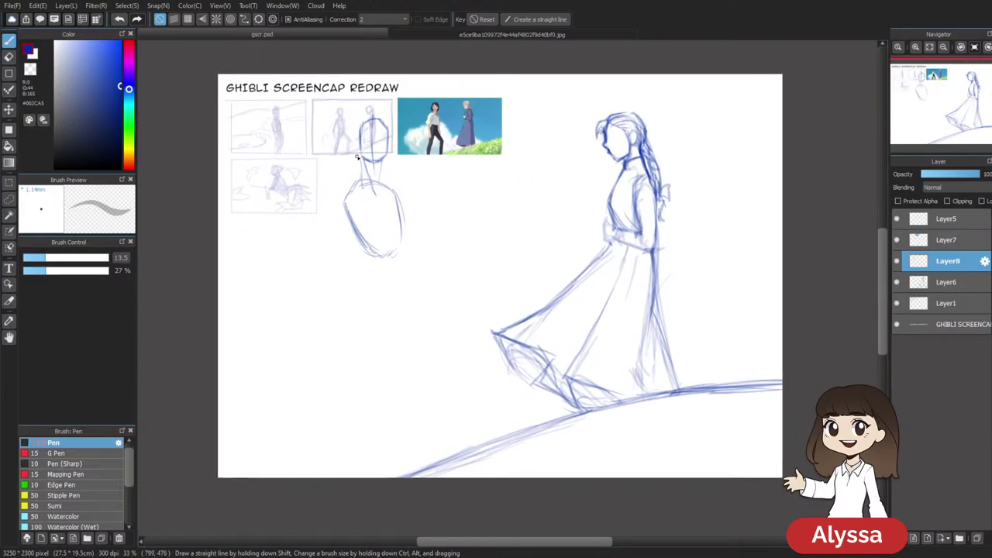
{"action": "left_click_drag", "start_coordinate": [427, 187], "coordinate": [429, 186]}
{"action": "mouse_move", "coordinate": [354, 186]}
{"action": "left_mouse_down"}
{"action": "mouse_move", "coordinate": [348, 196]}
{"action": "mouse_move", "coordinate": [394, 248]}
{"action": "left_mouse_up"}
{"action": "left_click_drag", "start_coordinate": [404, 214], "coordinate": [400, 240]}
Darken the second figure's torso sides, extend the right side toward the waist and add a light curved line down the chest
{"action": "left_click_drag", "start_coordinate": [490, 203], "coordinate": [482, 193]}
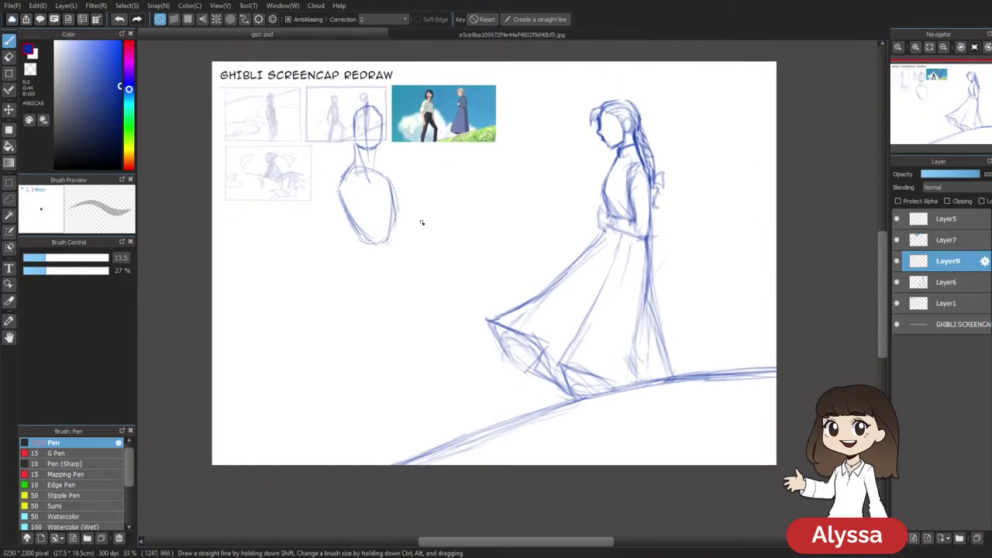
{"action": "left_click_drag", "start_coordinate": [387, 190], "coordinate": [387, 260]}
{"action": "mouse_move", "coordinate": [395, 196]}
{"action": "left_mouse_down"}
{"action": "mouse_move", "coordinate": [390, 259]}
{"action": "mouse_move", "coordinate": [395, 249]}
{"action": "left_mouse_up"}
{"action": "left_click_drag", "start_coordinate": [343, 206], "coordinate": [357, 239]}
{"action": "left_click_drag", "start_coordinate": [345, 189], "coordinate": [342, 228]}
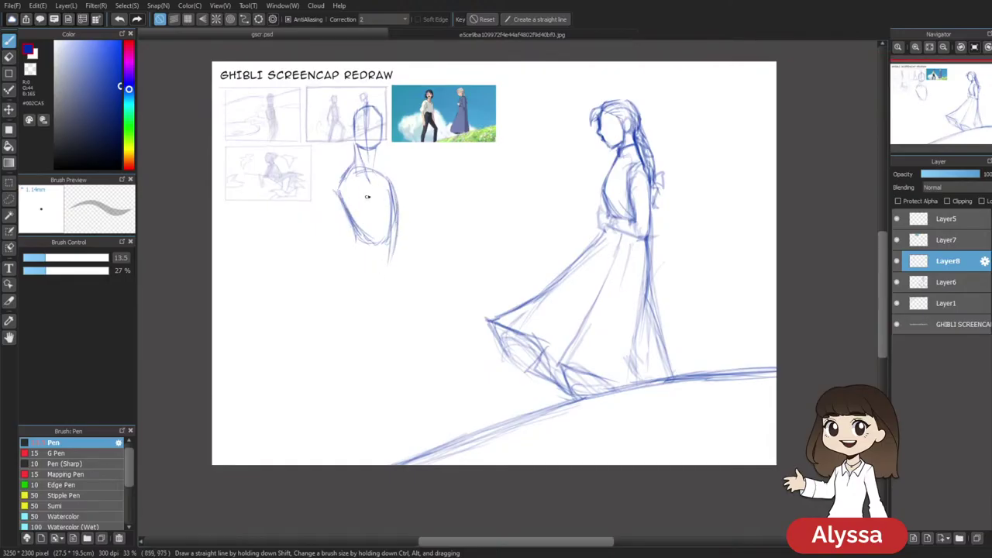
{"action": "key", "text": "ctrl+z"}
{"action": "left_click_drag", "start_coordinate": [370, 178], "coordinate": [391, 238]}
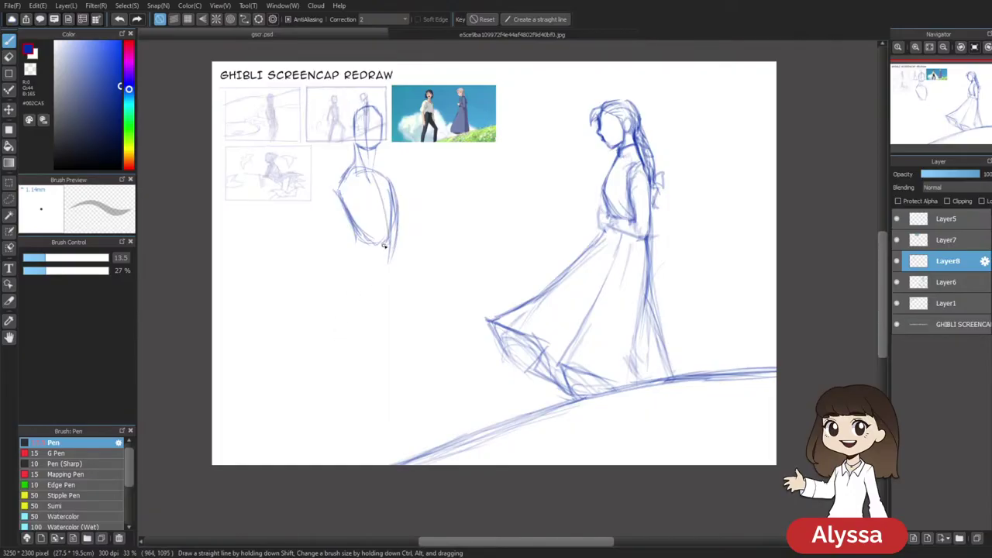
Lasso the second figure's head and neck, transform them slightly to the left without resizing, and deselect
{"action": "key", "text": "ctrl+t"}
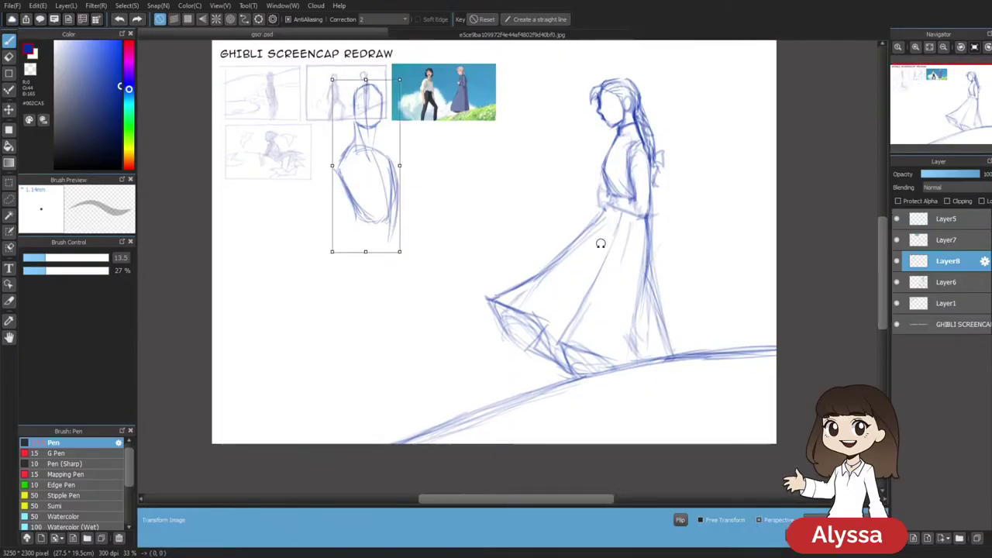
{"action": "key", "text": "Return"}
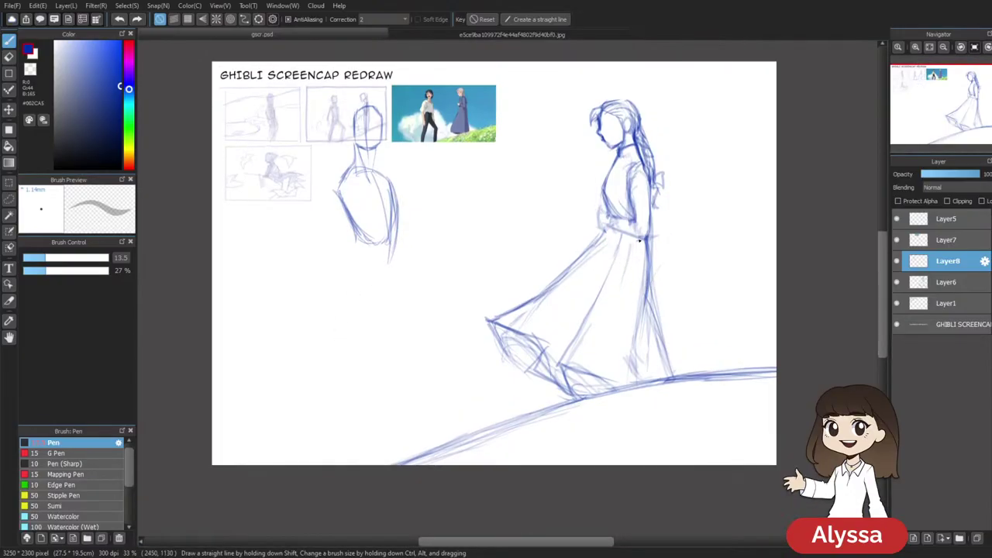
{"action": "key", "text": "m"}
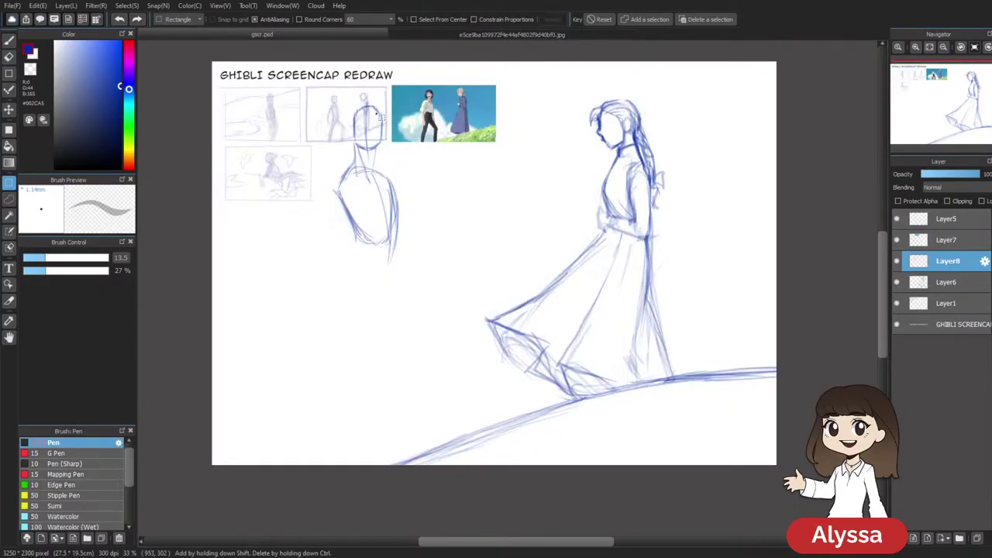
{"action": "key", "text": "l"}
{"action": "mouse_move", "coordinate": [386, 144]}
{"action": "left_mouse_down"}
{"action": "mouse_move", "coordinate": [373, 177]}
{"action": "mouse_move", "coordinate": [358, 167]}
{"action": "mouse_move", "coordinate": [414, 112]}
{"action": "left_mouse_up"}
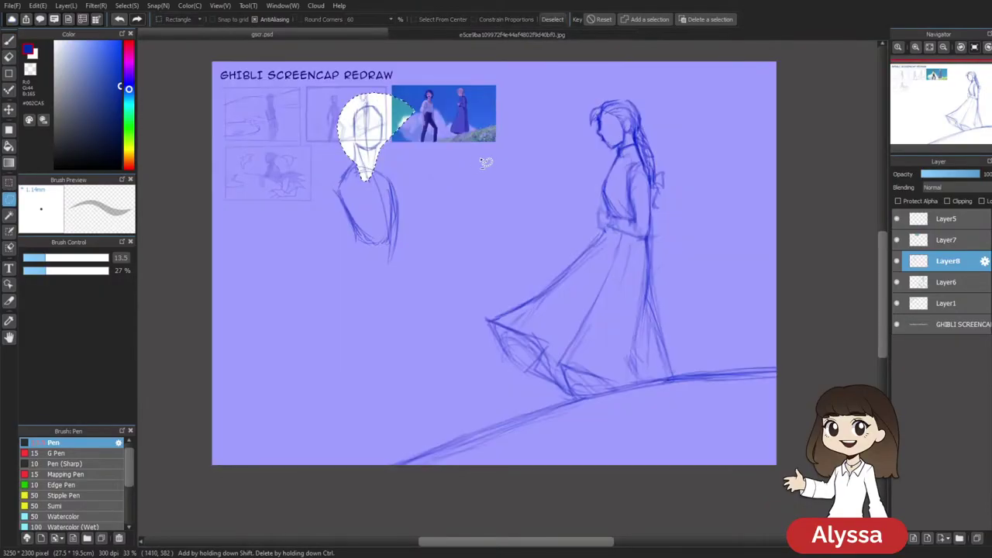
{"action": "key", "text": "ctrl+t"}
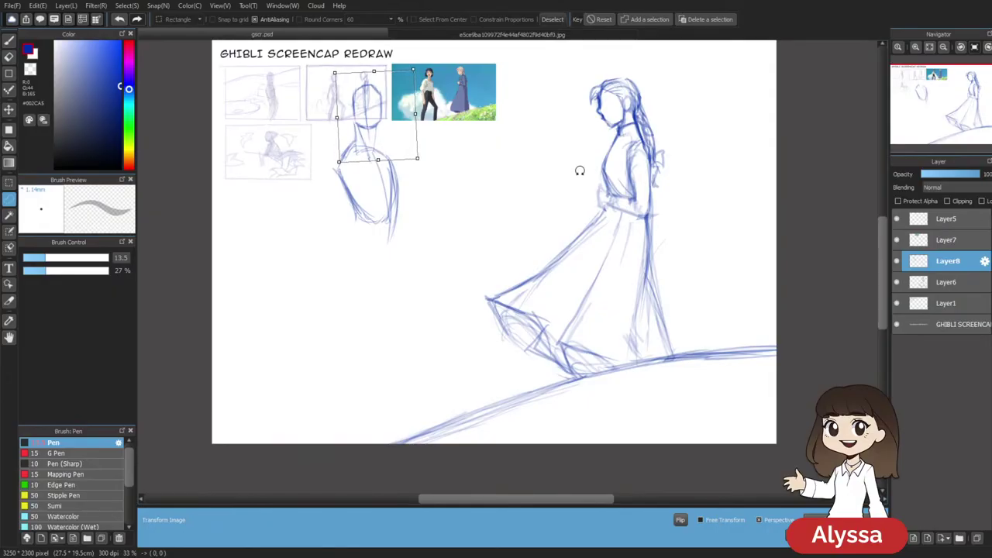
{"action": "left_click_drag", "start_coordinate": [393, 140], "coordinate": [390, 140]}
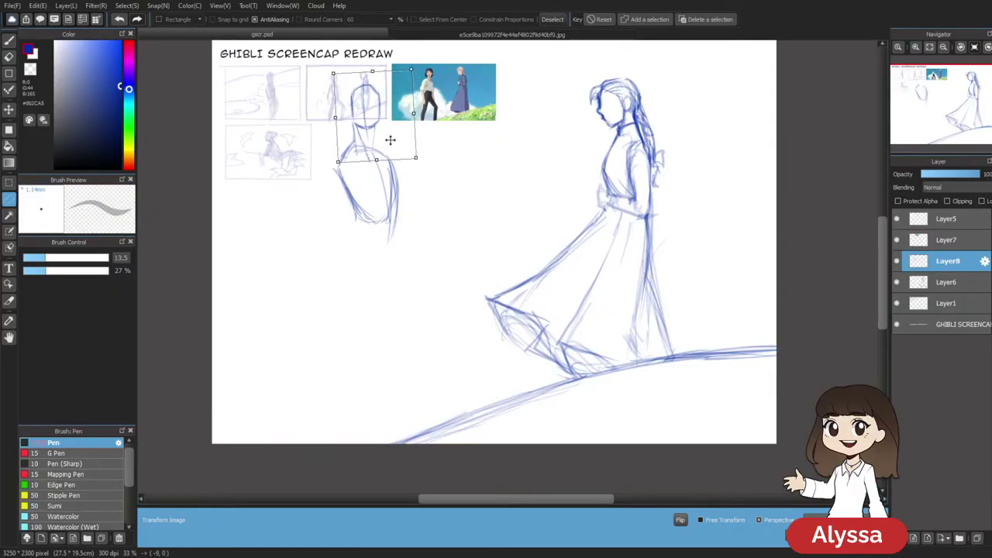
{"action": "key", "text": "Return"}
{"action": "key", "text": "ctrl+d"}
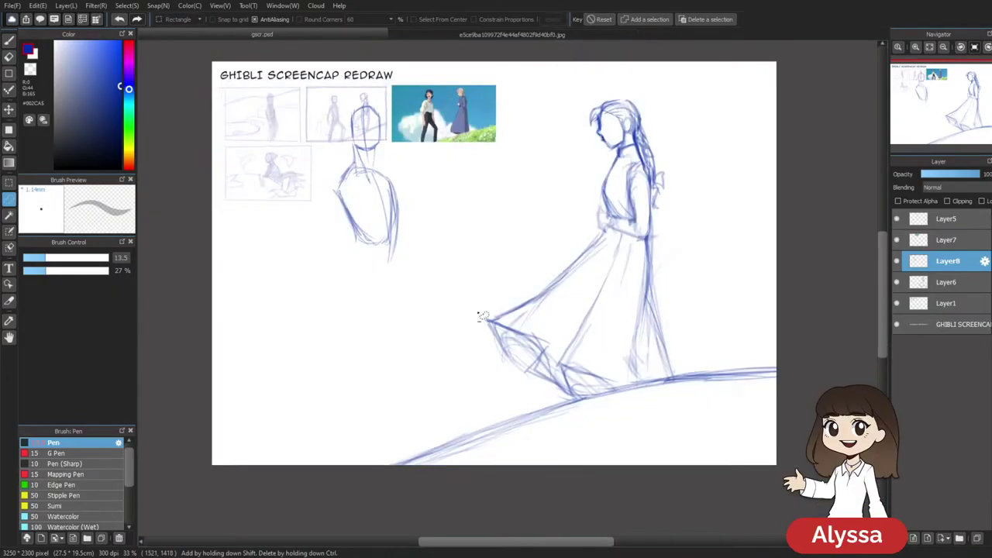
Reinforce the second figure's neck lines and the slope where they meet the shoulders with the pen
{"action": "key", "text": "b"}
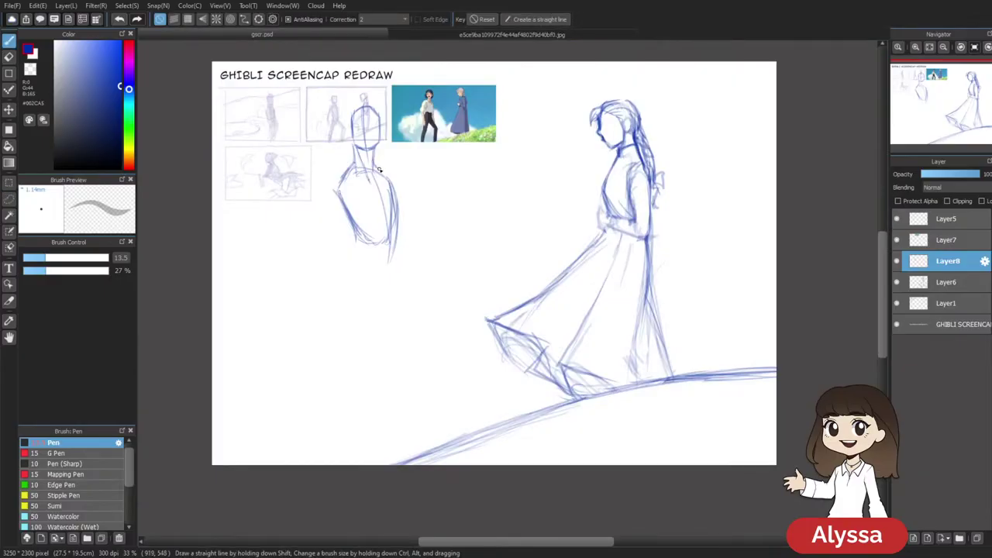
{"action": "left_click_drag", "start_coordinate": [576, 276], "coordinate": [572, 279]}
{"action": "left_click_drag", "start_coordinate": [371, 170], "coordinate": [386, 181]}
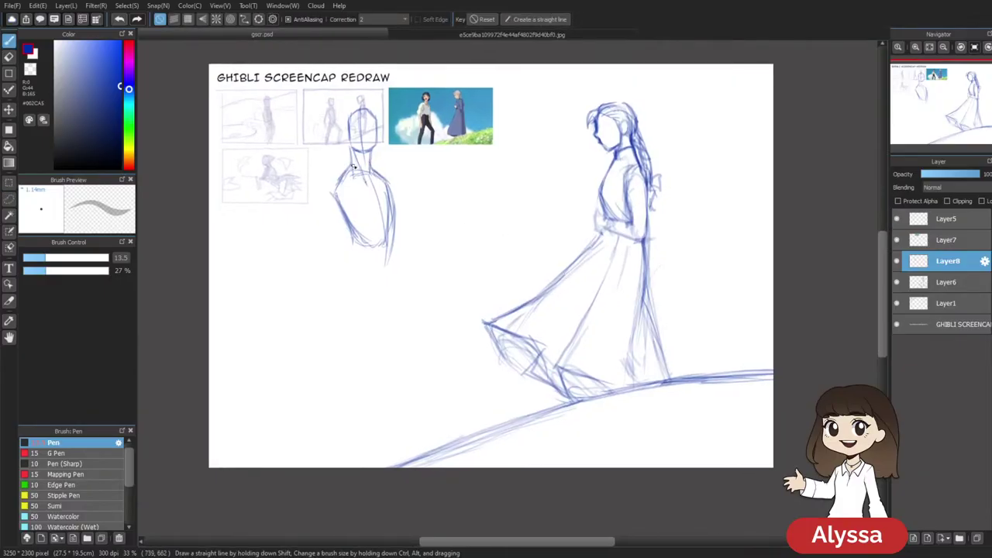
Sketch the second figure's waist and pelvis block below the torso, with side lines and a slanting lower edge
{"action": "left_click_drag", "start_coordinate": [553, 195], "coordinate": [560, 217]}
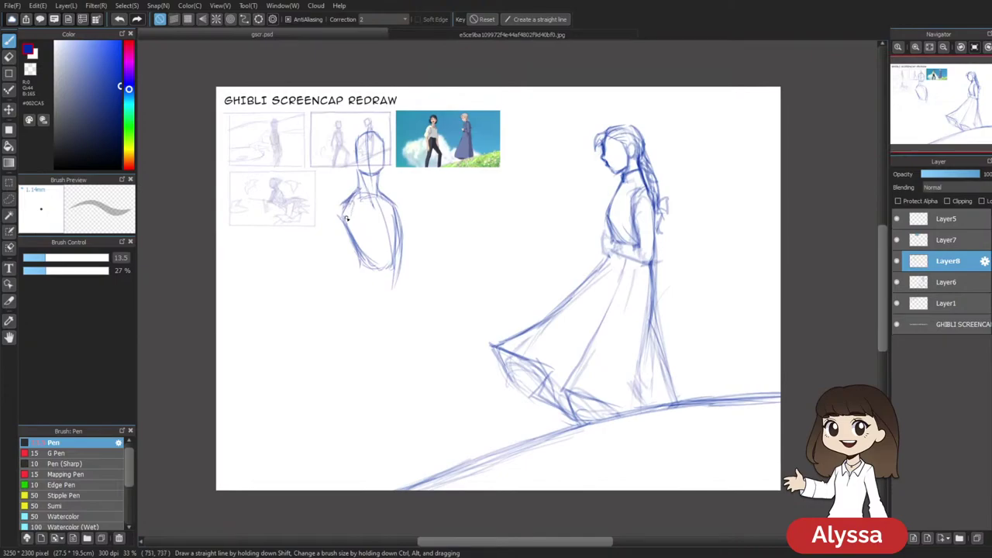
{"action": "left_click_drag", "start_coordinate": [411, 333], "coordinate": [405, 331]}
{"action": "left_click_drag", "start_coordinate": [353, 266], "coordinate": [372, 274]}
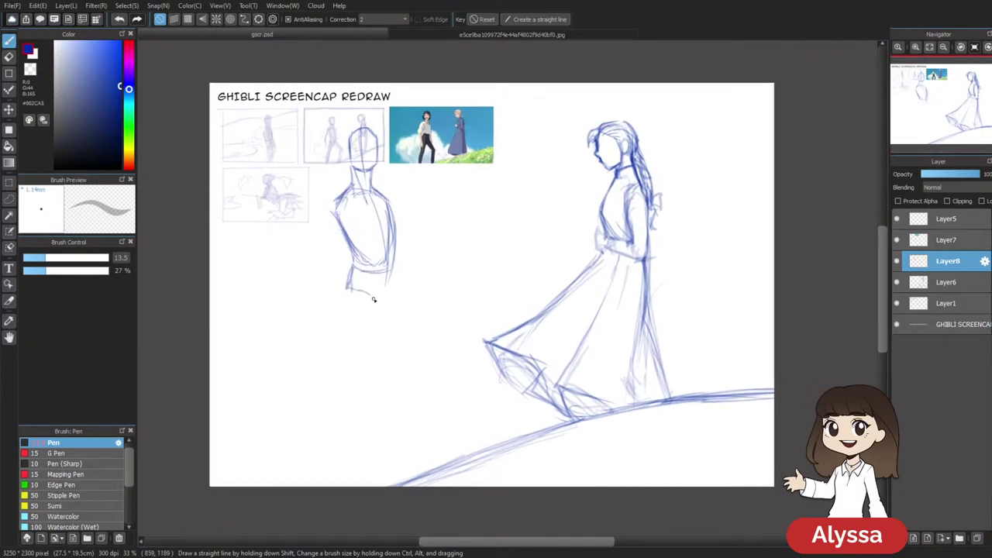
{"action": "left_click_drag", "start_coordinate": [395, 268], "coordinate": [386, 314]}
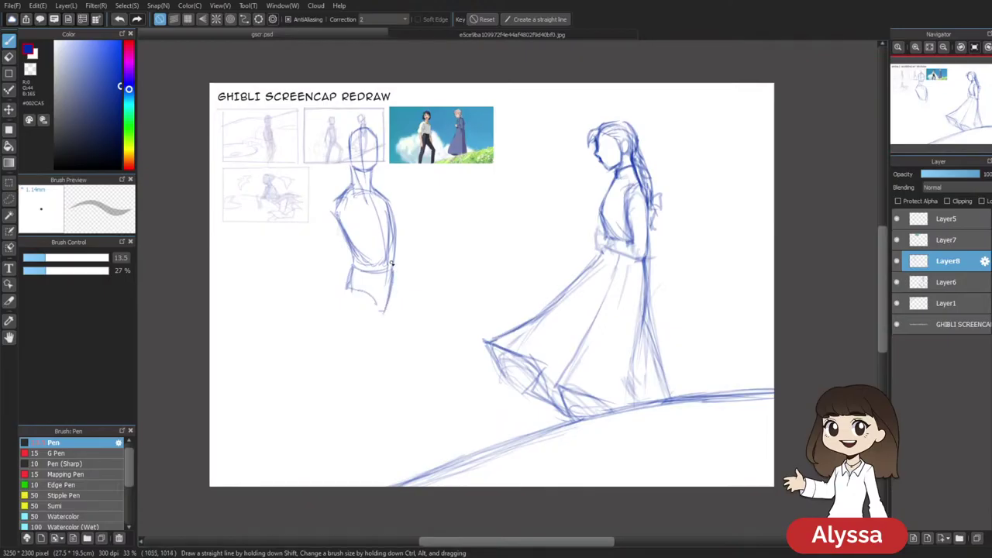
{"action": "left_click_drag", "start_coordinate": [577, 331], "coordinate": [587, 312]}
{"action": "left_click_drag", "start_coordinate": [598, 217], "coordinate": [621, 217]}
Draw a light guide line for the second figure's left leg down from the pelvis, undoing a trial stroke and checking the reference
{"action": "mouse_move", "coordinate": [447, 244]}
{"action": "left_mouse_down"}
{"action": "mouse_move", "coordinate": [446, 220]}
{"action": "mouse_move", "coordinate": [371, 345]}
{"action": "left_mouse_up"}
{"action": "left_click_drag", "start_coordinate": [400, 232], "coordinate": [378, 327]}
{"action": "key", "text": "ctrl+z"}
{"action": "left_click_drag", "start_coordinate": [514, 203], "coordinate": [469, 377]}
{"action": "key", "text": "ctrl+plus"}
{"action": "key", "text": "ctrl+plus"}
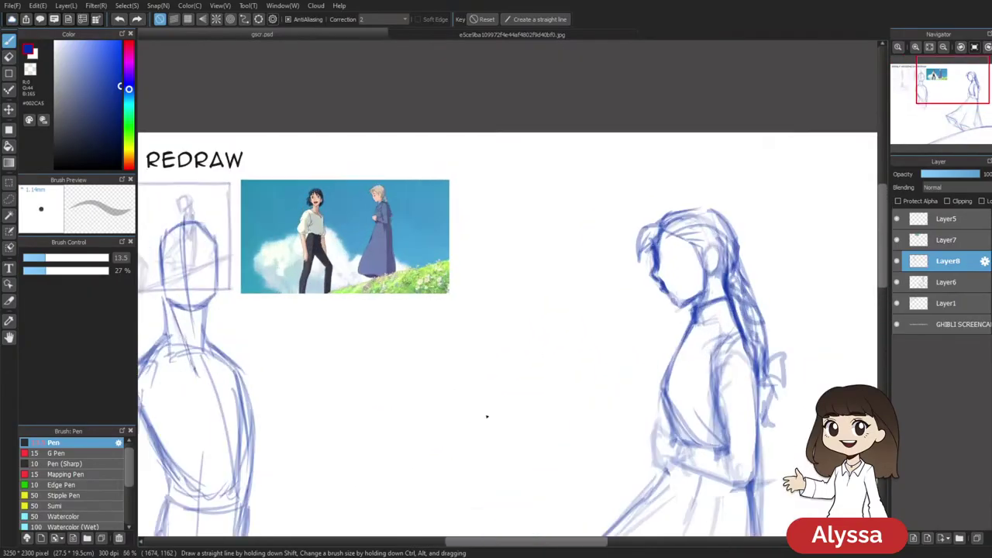
{"action": "key", "text": "ctrl+minus"}
{"action": "key", "text": "ctrl+minus"}
{"action": "left_click_drag", "start_coordinate": [487, 427], "coordinate": [531, 254]}
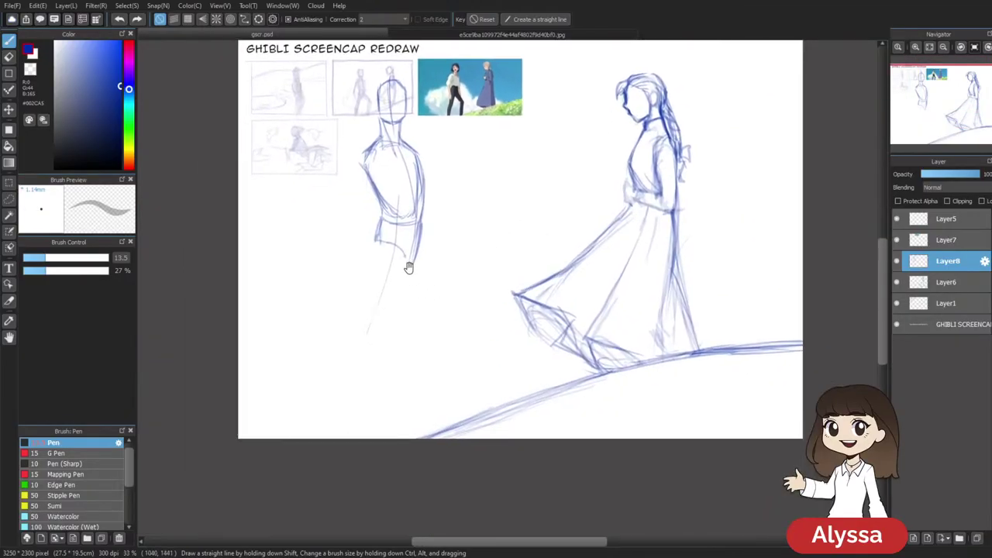
{"action": "left_click_drag", "start_coordinate": [411, 277], "coordinate": [422, 328]}
Transform the second figure's body sketch to nudge it slightly without resizing
{"action": "key", "text": "ctrl+t"}
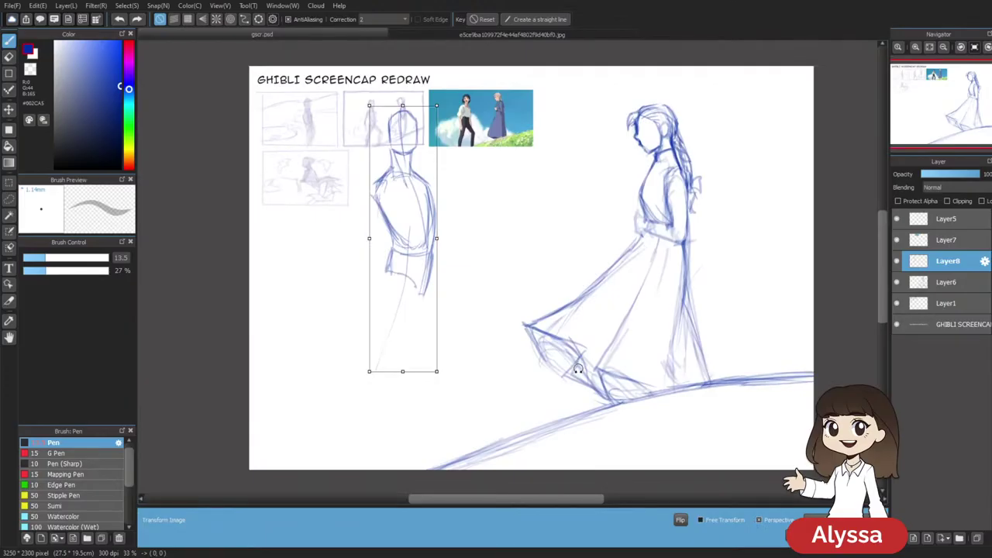
{"action": "left_click_drag", "start_coordinate": [405, 307], "coordinate": [413, 310]}
{"action": "key", "text": "Return"}
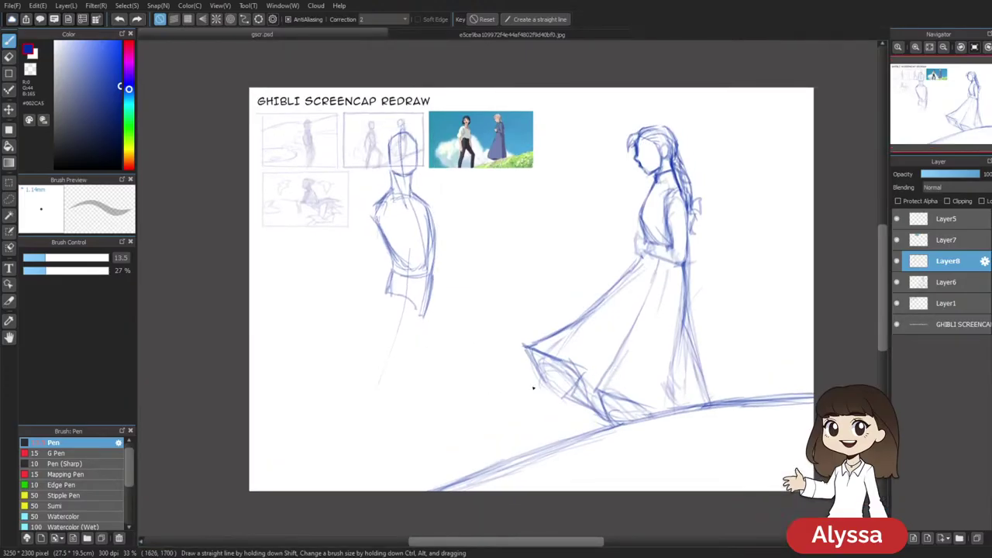
Sketch the second figure's right thigh slanting outward from the hip to a small knee mark, undoing stray strokes
{"action": "left_click_drag", "start_coordinate": [575, 358], "coordinate": [550, 336]}
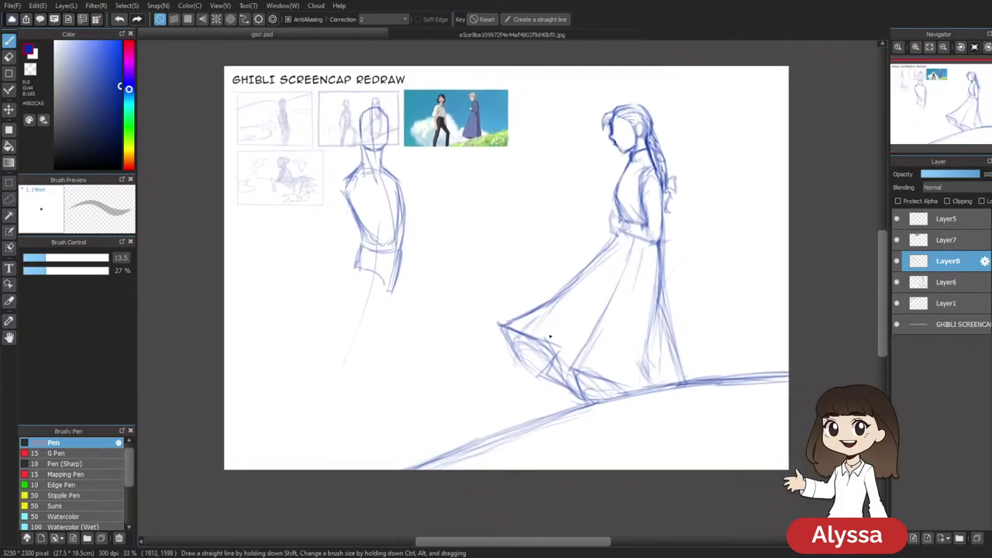
{"action": "left_click_drag", "start_coordinate": [393, 281], "coordinate": [425, 317]}
{"action": "key", "text": "ctrl+z"}
{"action": "left_click_drag", "start_coordinate": [398, 279], "coordinate": [436, 343]}
{"action": "left_click_drag", "start_coordinate": [531, 375], "coordinate": [547, 364]}
{"action": "key", "text": "ctrl+z"}
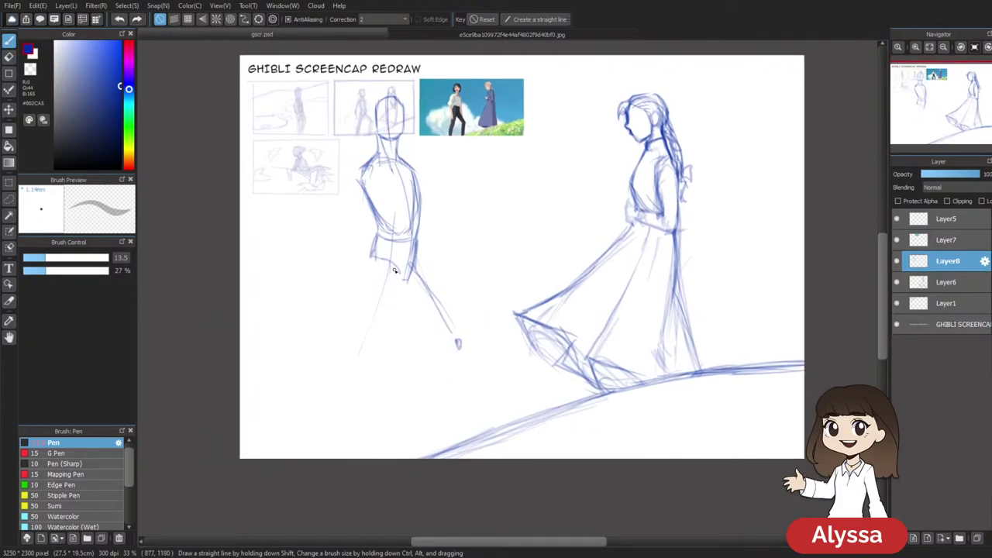
Sketch the second figure's left thigh, knee and shin, then add the right shin below its knee, undoing unwanted strokes
{"action": "left_click_drag", "start_coordinate": [389, 268], "coordinate": [360, 442]}
{"action": "left_click_drag", "start_coordinate": [361, 387], "coordinate": [355, 454]}
{"action": "key", "text": "ctrl+z"}
{"action": "key", "text": "ctrl+z"}
{"action": "left_click_drag", "start_coordinate": [367, 362], "coordinate": [348, 438]}
{"action": "left_click_drag", "start_coordinate": [461, 342], "coordinate": [459, 421]}
{"action": "key", "text": "ctrl+z"}
{"action": "left_click_drag", "start_coordinate": [456, 344], "coordinate": [456, 435]}
Transform the second figure's sketch, including both leg lines, with a very small shift
{"action": "left_click_drag", "start_coordinate": [532, 255], "coordinate": [536, 250]}
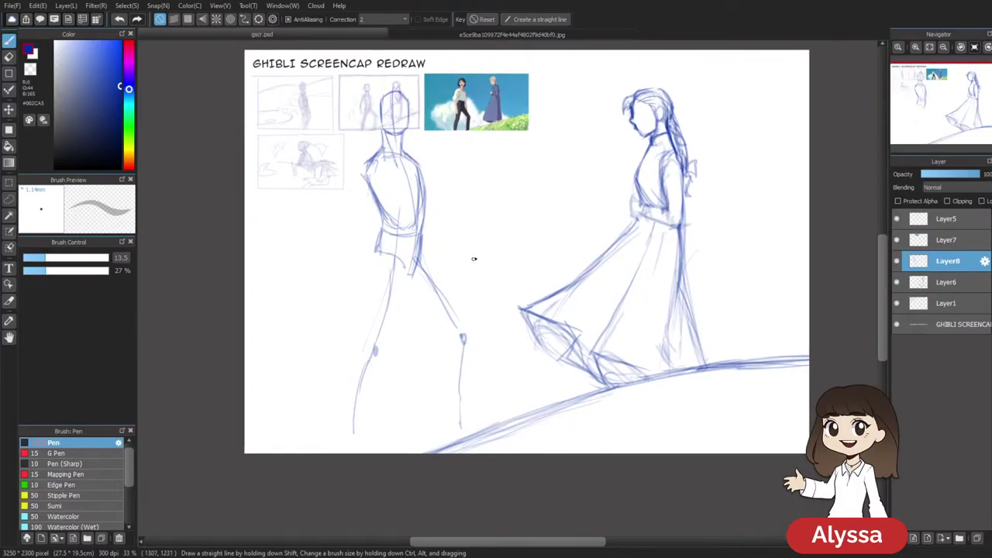
{"action": "key", "text": "ctrl+t"}
{"action": "left_click_drag", "start_coordinate": [706, 330], "coordinate": [711, 331]}
{"action": "key", "text": "Return"}
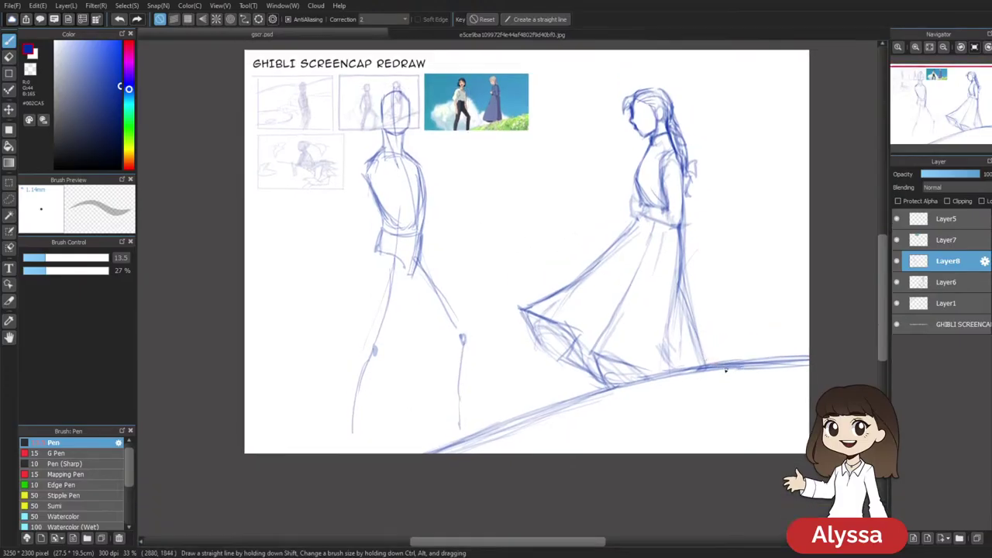
{"action": "left_click_drag", "start_coordinate": [576, 189], "coordinate": [576, 220]}
{"action": "mouse_move", "coordinate": [515, 379]}
{"action": "left_mouse_down"}
{"action": "mouse_move", "coordinate": [519, 364]}
{"action": "mouse_move", "coordinate": [530, 379]}
{"action": "left_mouse_up"}
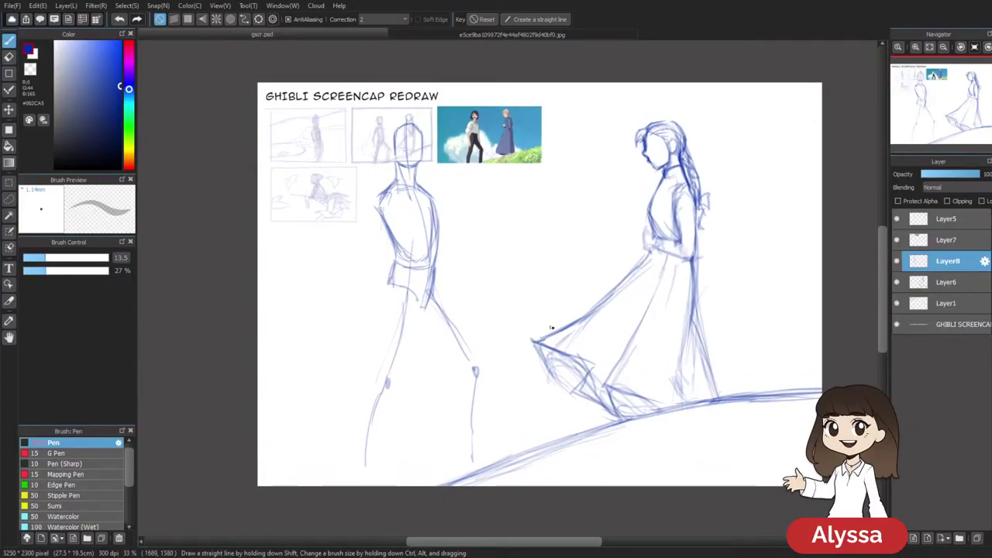
{"action": "left_click_drag", "start_coordinate": [587, 328], "coordinate": [570, 333]}
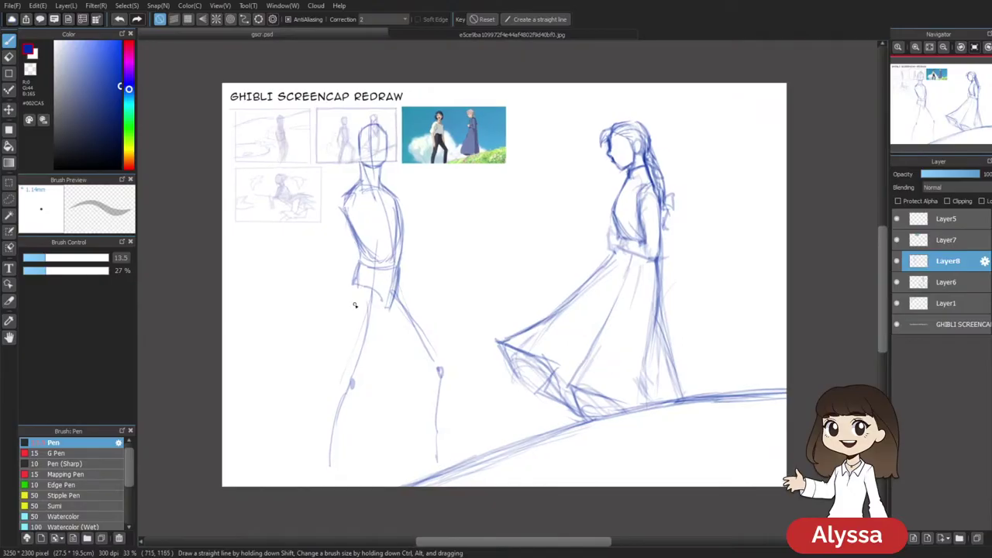
{"action": "mouse_move", "coordinate": [535, 319]}
{"action": "left_mouse_down"}
{"action": "mouse_move", "coordinate": [533, 282]}
{"action": "mouse_move", "coordinate": [518, 284]}
{"action": "left_mouse_up"}
{"action": "left_click_drag", "start_coordinate": [612, 353], "coordinate": [616, 361]}
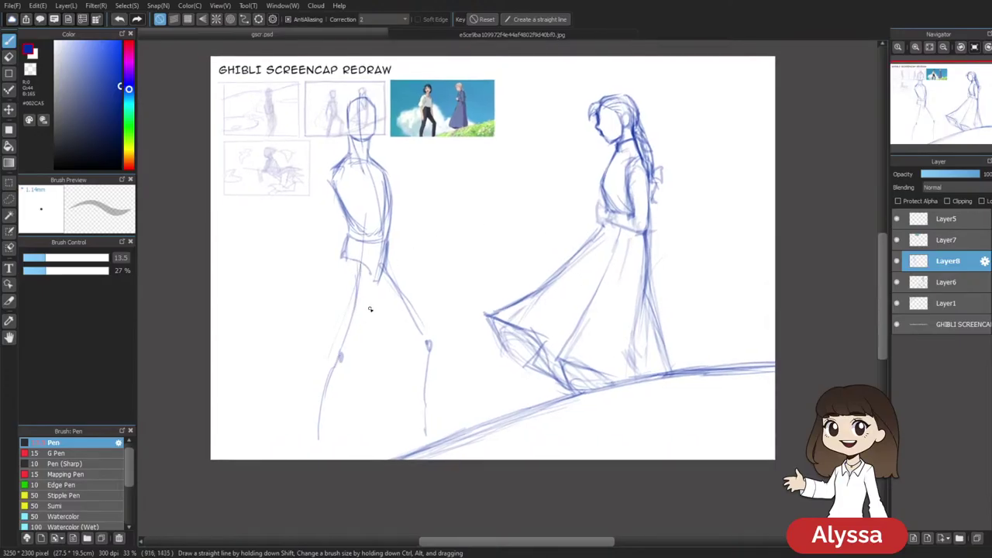
{"action": "left_click_drag", "start_coordinate": [375, 360], "coordinate": [407, 350]}
{"action": "left_click_drag", "start_coordinate": [524, 215], "coordinate": [519, 225]}
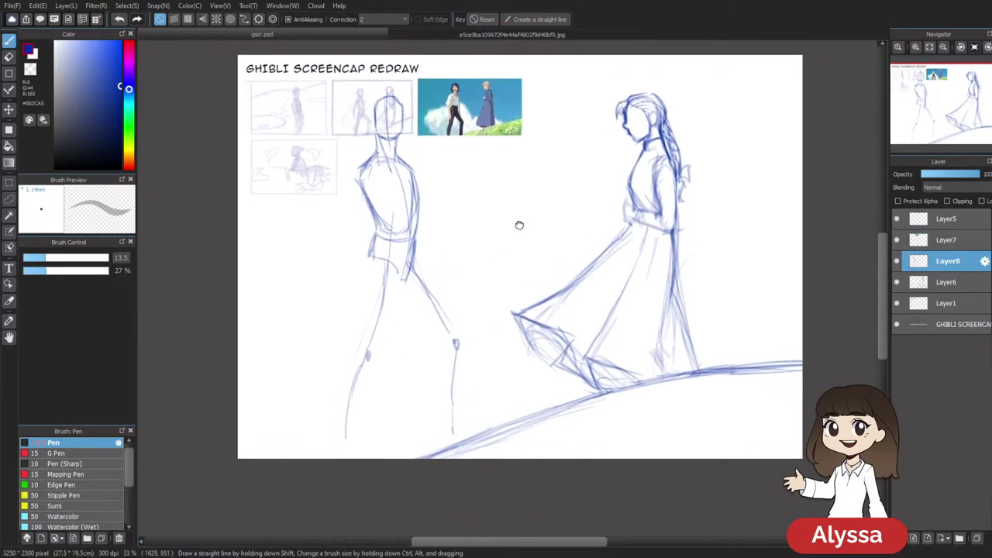
Reinforce the second figure's left thigh line and knee mark, and draw the inner thigh contour from pelvis to knee
{"action": "left_click_drag", "start_coordinate": [504, 327], "coordinate": [496, 333]}
{"action": "left_click_drag", "start_coordinate": [524, 380], "coordinate": [539, 350]}
{"action": "left_click_drag", "start_coordinate": [392, 239], "coordinate": [380, 316]}
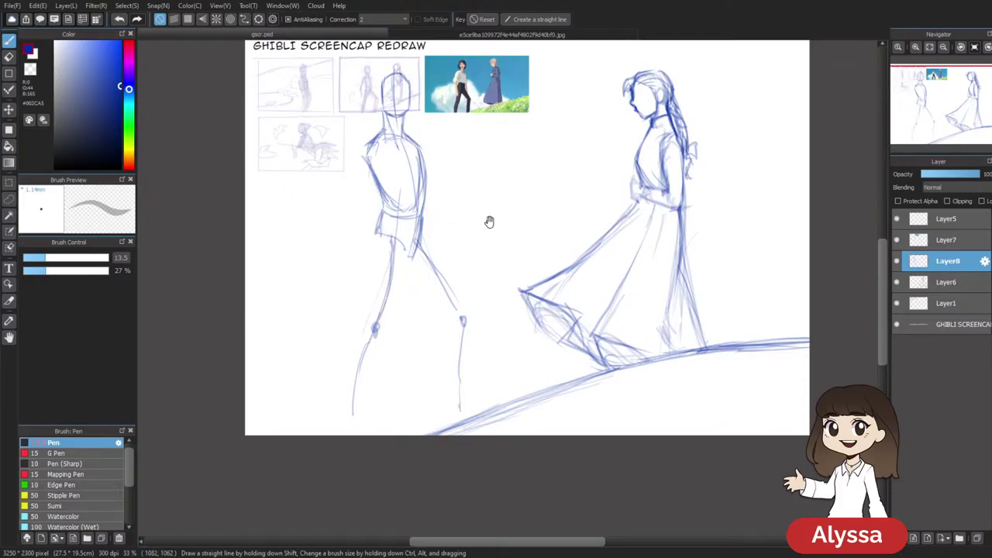
{"action": "left_click_drag", "start_coordinate": [483, 217], "coordinate": [473, 209]}
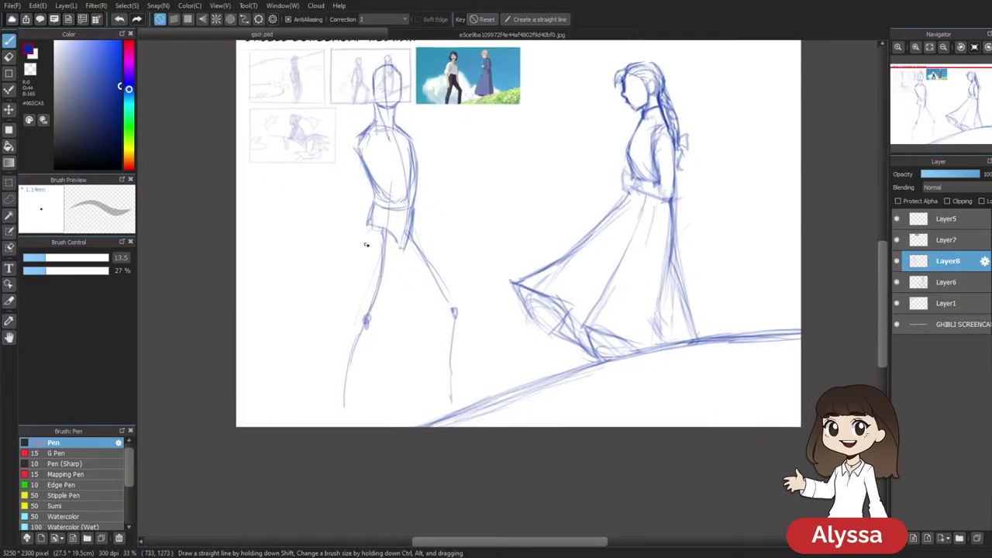
{"action": "scroll", "coordinate": [372, 264], "scroll_direction": "up", "scroll_amount": 1}
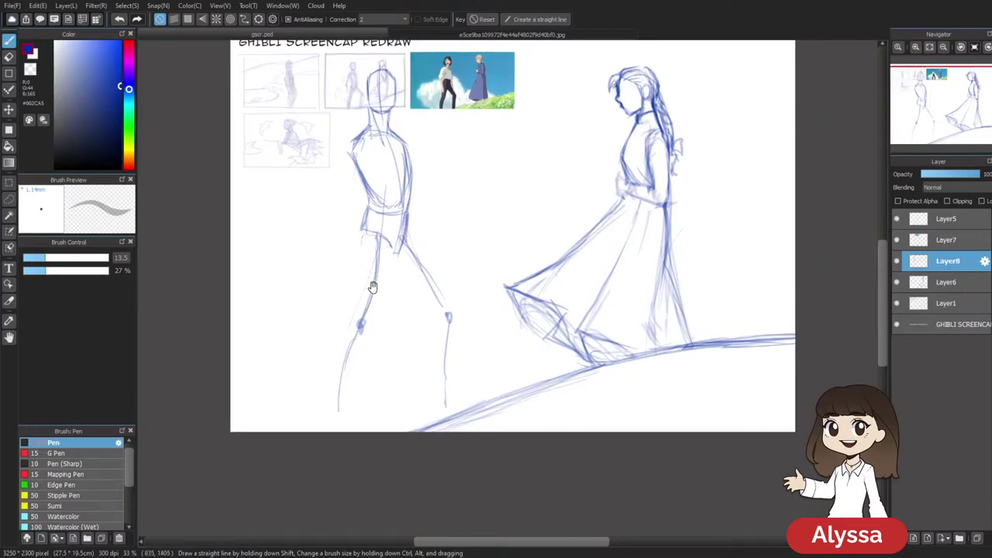
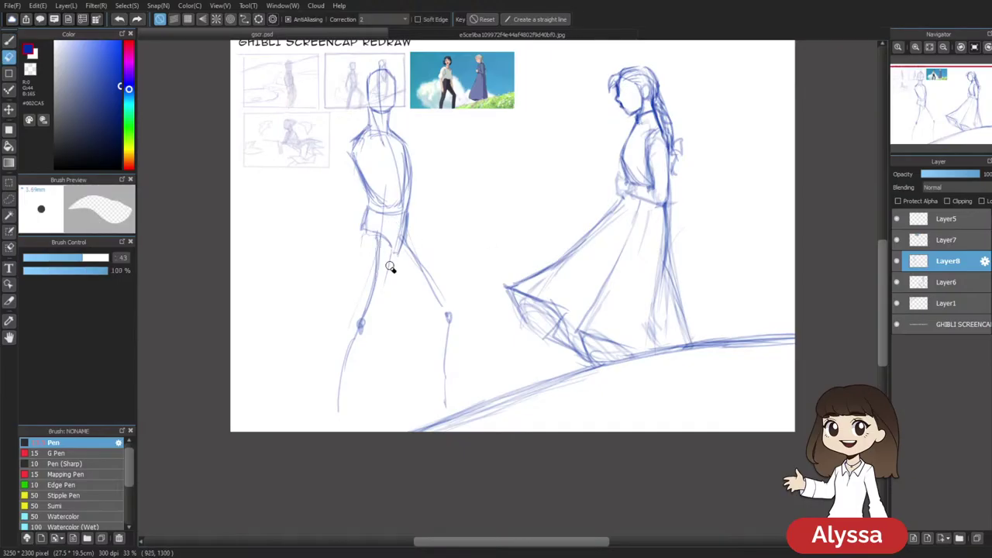
{"action": "left_click_drag", "start_coordinate": [390, 248], "coordinate": [370, 318]}
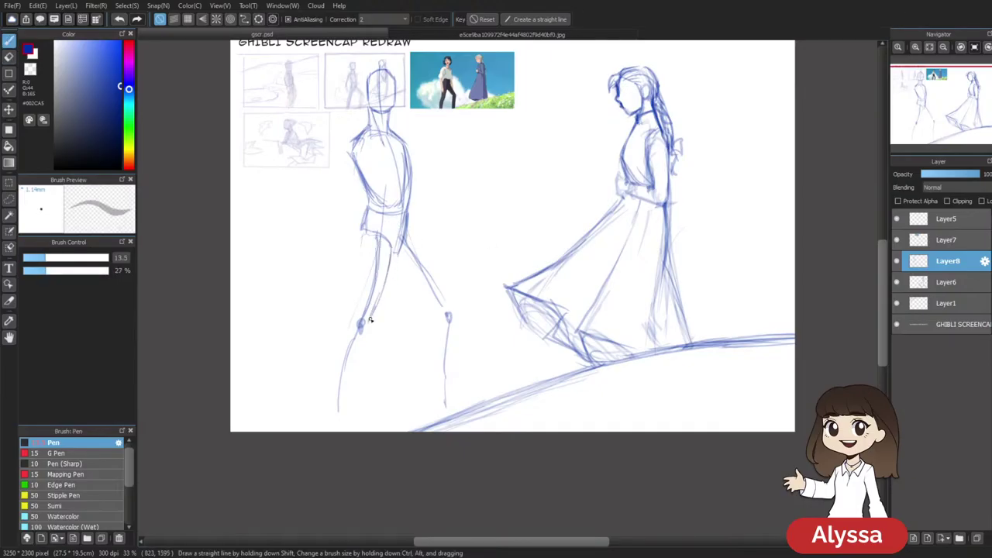
{"action": "scroll", "coordinate": [380, 259], "scroll_direction": "up", "scroll_amount": 2}
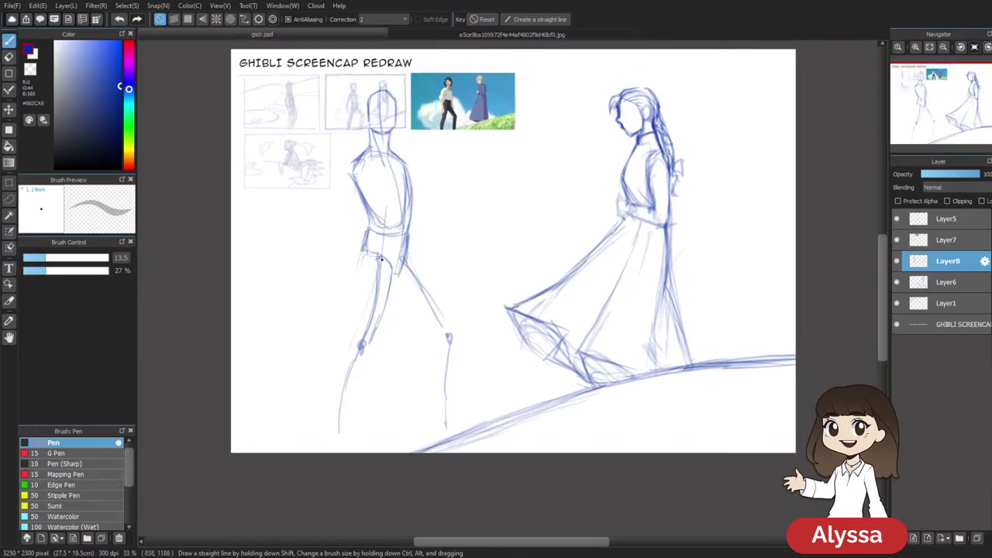
{"action": "scroll", "coordinate": [582, 310], "scroll_direction": "down", "scroll_amount": 2}
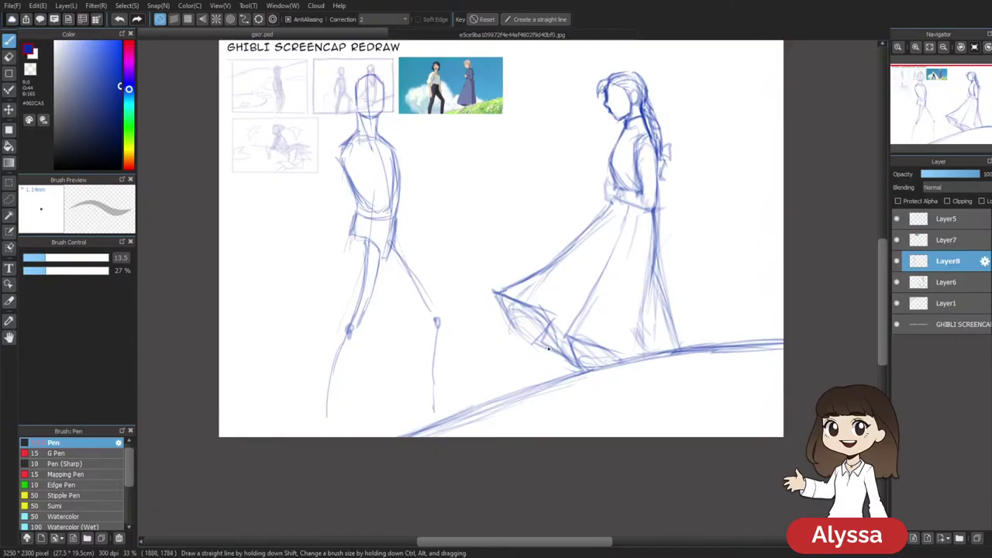
Draw the outer contour of the second figure's left thigh from hip to knee and darken the inner thigh line
{"action": "mouse_move", "coordinate": [441, 285]}
{"action": "left_mouse_down"}
{"action": "mouse_move", "coordinate": [480, 275]}
{"action": "mouse_move", "coordinate": [471, 284]}
{"action": "left_mouse_up"}
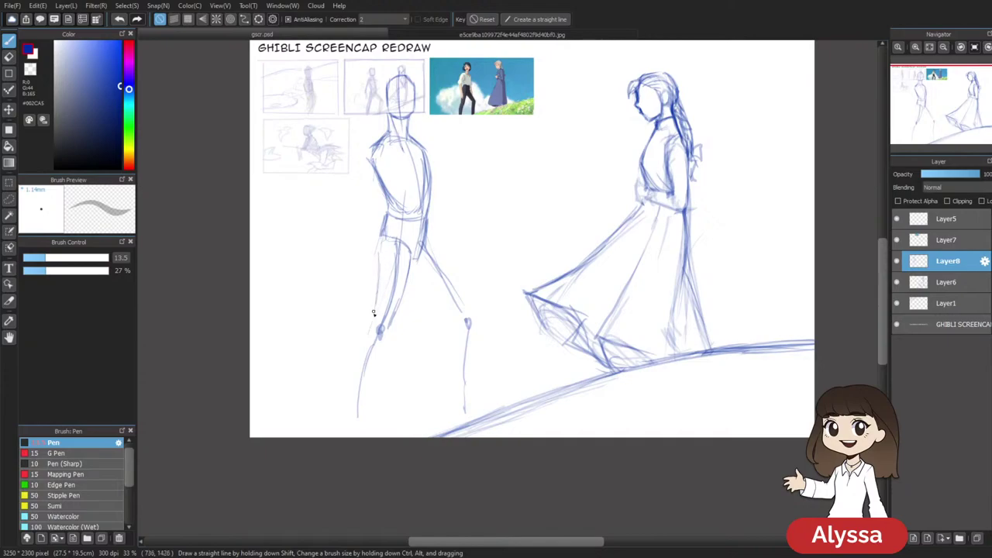
{"action": "left_click_drag", "start_coordinate": [379, 255], "coordinate": [374, 304]}
{"action": "left_click_drag", "start_coordinate": [520, 248], "coordinate": [506, 243]}
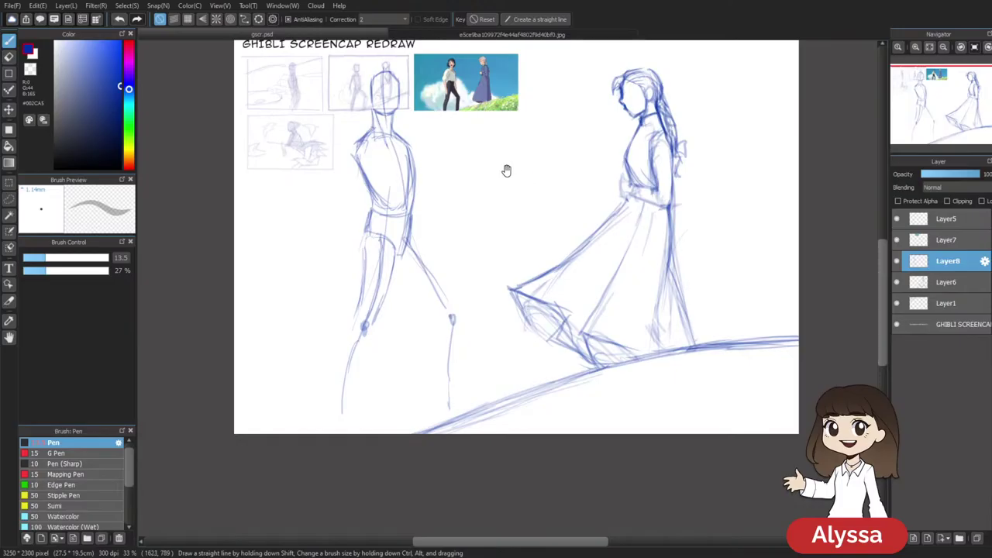
{"action": "left_click_drag", "start_coordinate": [517, 176], "coordinate": [518, 181]}
{"action": "left_click_drag", "start_coordinate": [516, 235], "coordinate": [516, 240]}
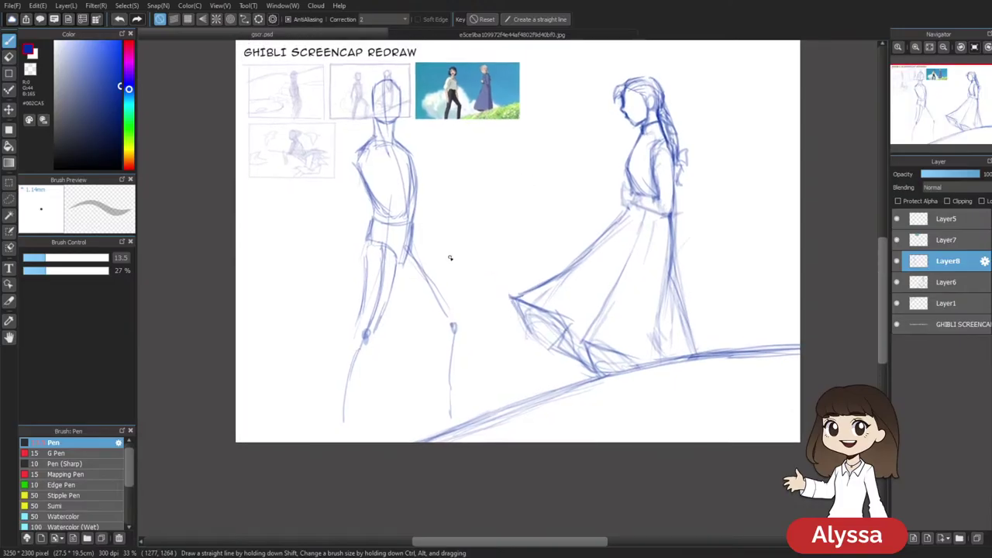
{"action": "key", "text": "e"}
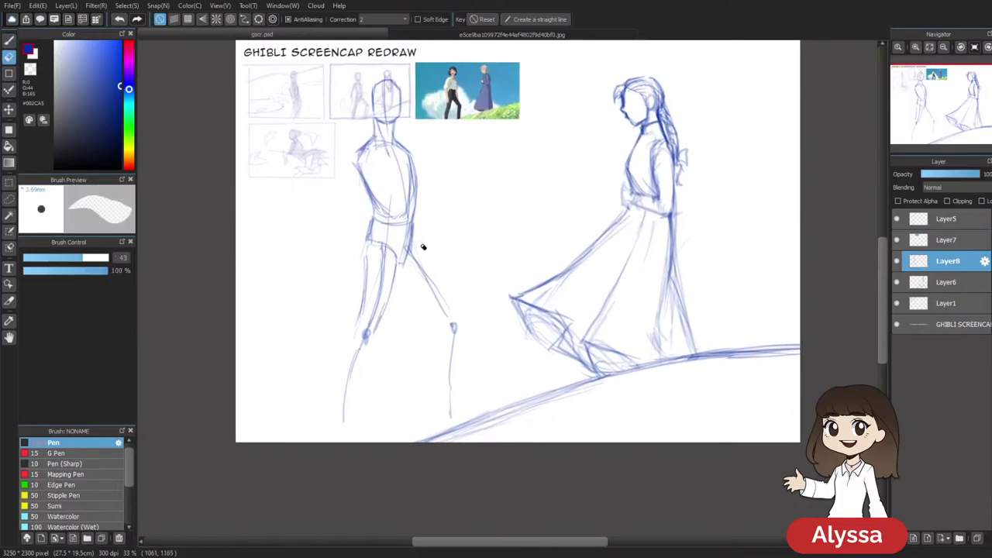
{"action": "key", "text": "b"}
{"action": "left_click_drag", "start_coordinate": [392, 288], "coordinate": [379, 322]}
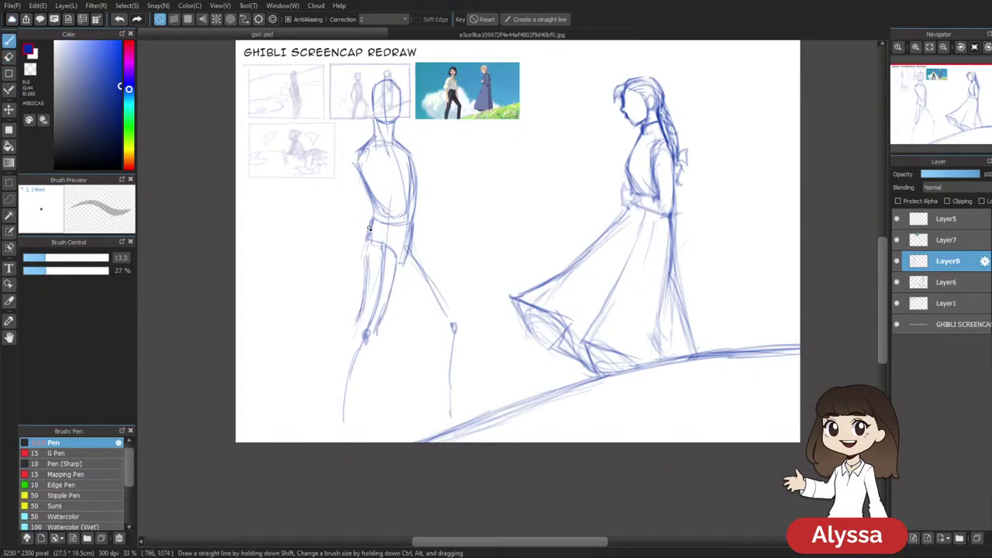
Clean up the second figure's left hip and redraw the outer hip and thigh line more firmly
{"action": "key", "text": "e"}
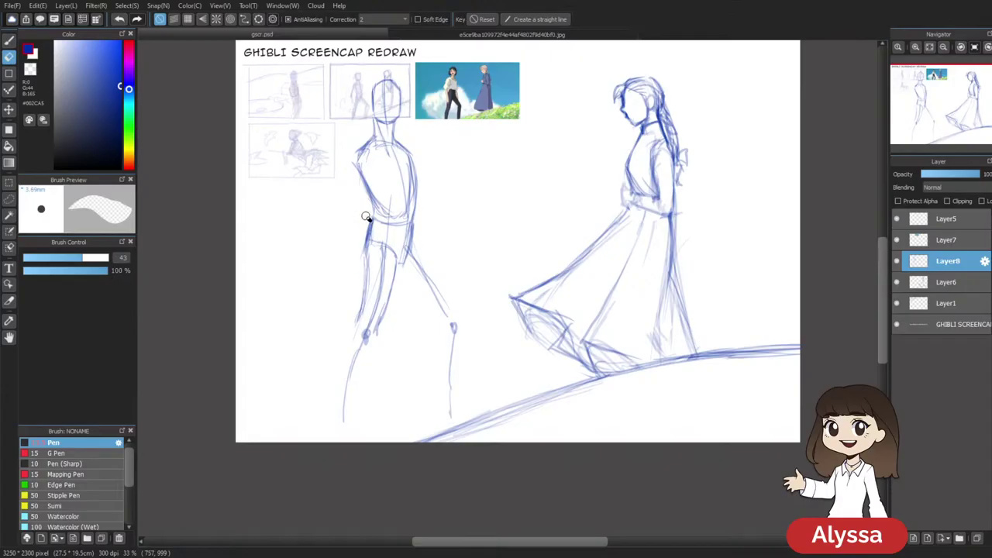
{"action": "key", "text": "p"}
{"action": "left_click_drag", "start_coordinate": [365, 266], "coordinate": [364, 288]}
{"action": "key", "text": "e"}
{"action": "key", "text": "b"}
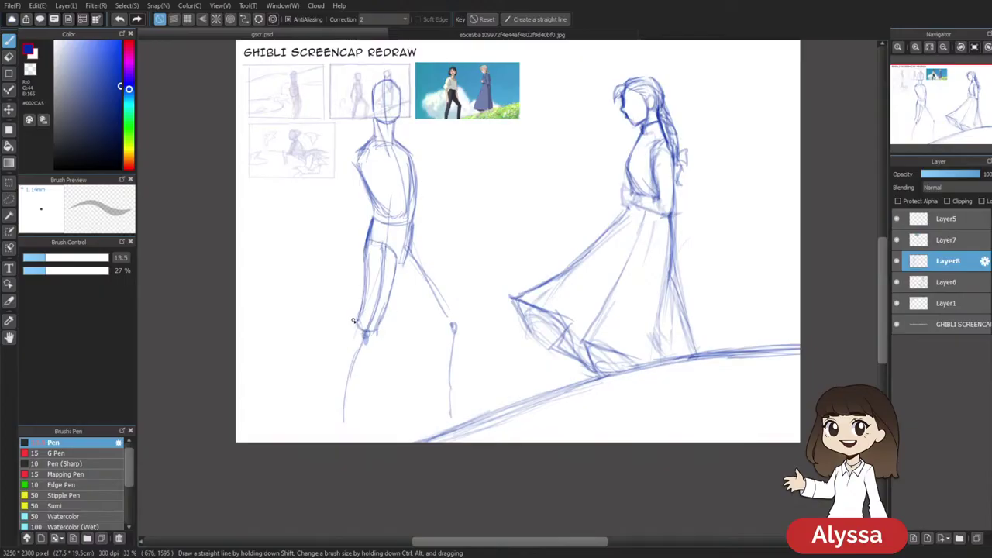
Sketch the outer and inner contours of the second figure's left lower leg from knee to canvas bottom
{"action": "mouse_move", "coordinate": [359, 336]}
{"action": "left_mouse_down"}
{"action": "mouse_move", "coordinate": [365, 329]}
{"action": "mouse_move", "coordinate": [334, 381]}
{"action": "mouse_move", "coordinate": [334, 423]}
{"action": "left_mouse_up"}
{"action": "left_click_drag", "start_coordinate": [334, 370], "coordinate": [333, 434]}
{"action": "left_click_drag", "start_coordinate": [374, 341], "coordinate": [354, 433]}
{"action": "mouse_move", "coordinate": [369, 361]}
{"action": "left_mouse_down"}
{"action": "mouse_move", "coordinate": [353, 437]}
{"action": "mouse_move", "coordinate": [373, 342]}
{"action": "left_mouse_up"}
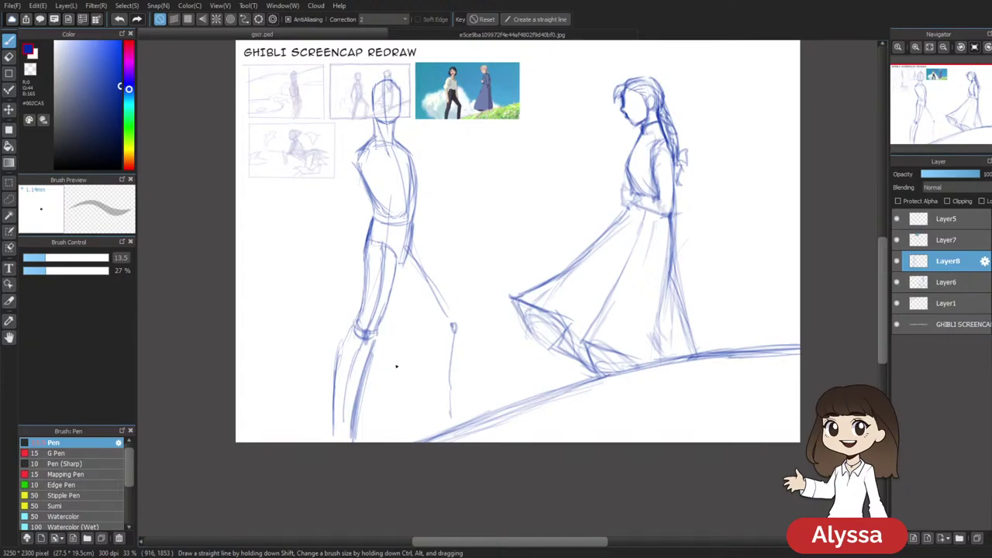
{"action": "left_click_drag", "start_coordinate": [375, 339], "coordinate": [349, 442]}
Erase excess lines along the left calf, redraw its inner contour more boldly and extend the outer contour downward
{"action": "key", "text": "e"}
{"action": "left_click_drag", "start_coordinate": [375, 374], "coordinate": [356, 469]}
{"action": "key", "text": "b"}
{"action": "left_click_drag", "start_coordinate": [369, 359], "coordinate": [351, 442]}
{"action": "key", "text": "e"}
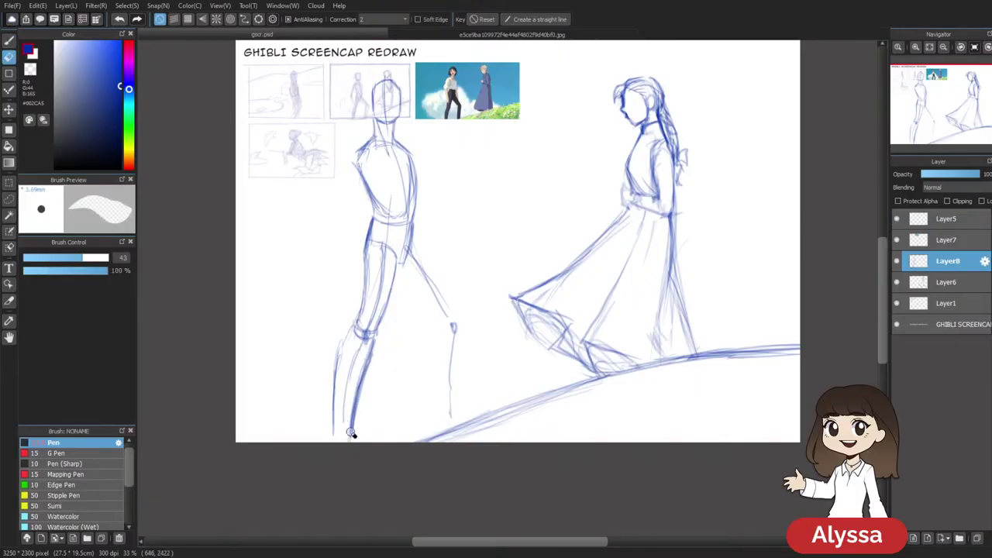
{"action": "key", "text": "b"}
{"action": "left_click_drag", "start_coordinate": [333, 409], "coordinate": [333, 443]}
Erase the construction marks across the second figure's left knee and undo the stray strokes around it
{"action": "left_click_drag", "start_coordinate": [495, 319], "coordinate": [476, 333]}
{"action": "left_click_drag", "start_coordinate": [331, 351], "coordinate": [318, 373]}
{"action": "mouse_move", "coordinate": [384, 352]}
{"action": "left_mouse_down"}
{"action": "mouse_move", "coordinate": [402, 349]}
{"action": "mouse_move", "coordinate": [371, 348]}
{"action": "left_mouse_up"}
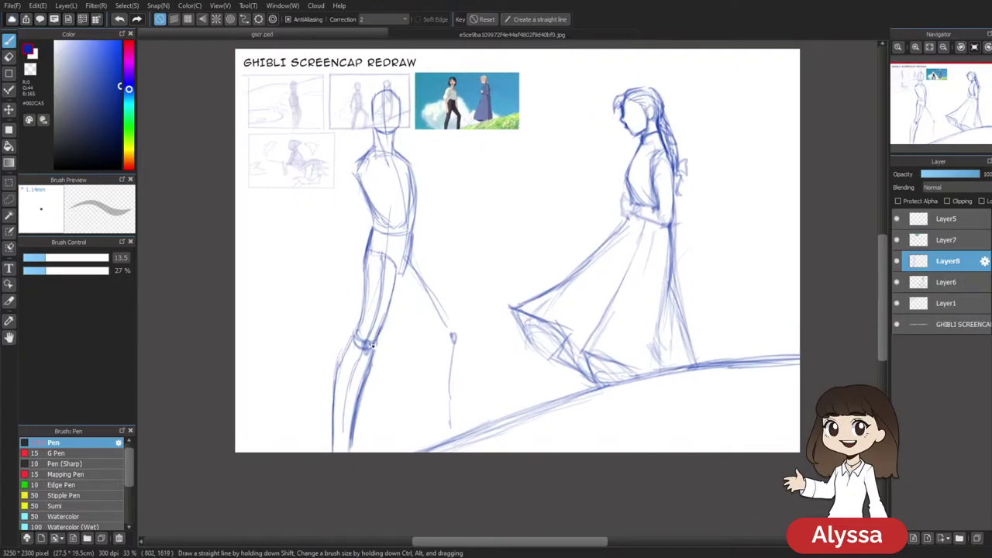
{"action": "key", "text": "e"}
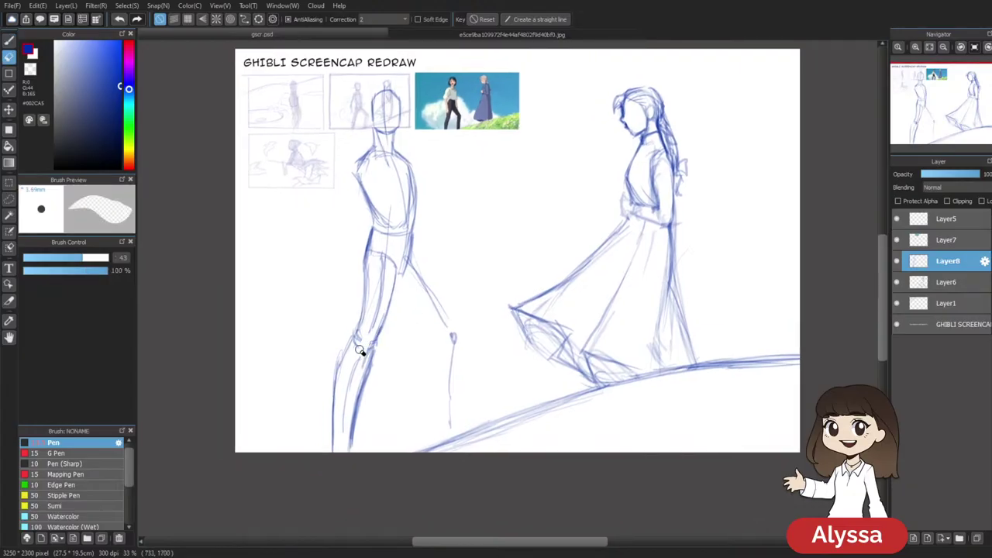
{"action": "key", "text": "b"}
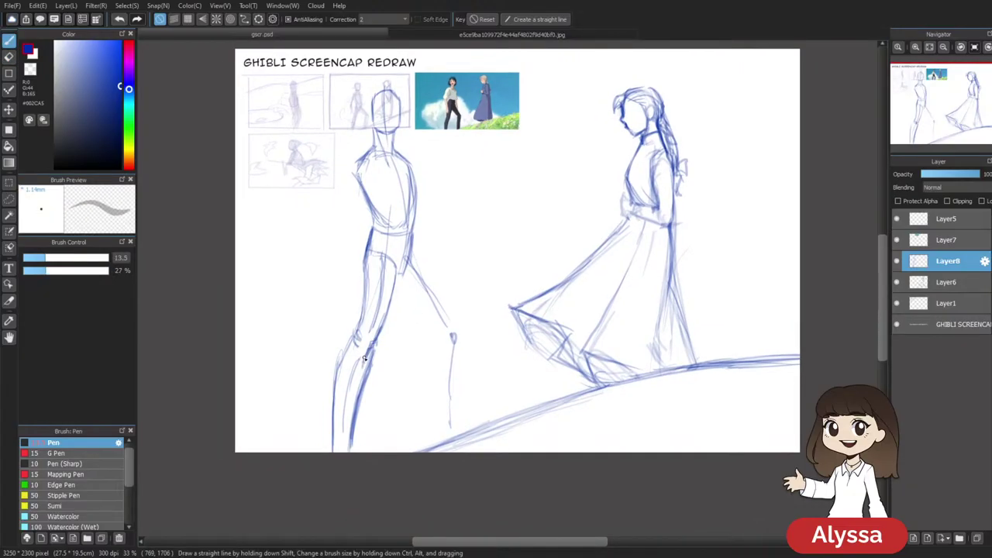
{"action": "left_click_drag", "start_coordinate": [372, 350], "coordinate": [381, 328]}
{"action": "key", "text": "ctrl+z"}
{"action": "key", "text": "ctrl+z"}
Draw the inner contour of the second figure's right thigh from crotch to knee, undoing an unwanted stroke
{"action": "left_click_drag", "start_coordinate": [629, 289], "coordinate": [614, 292]}
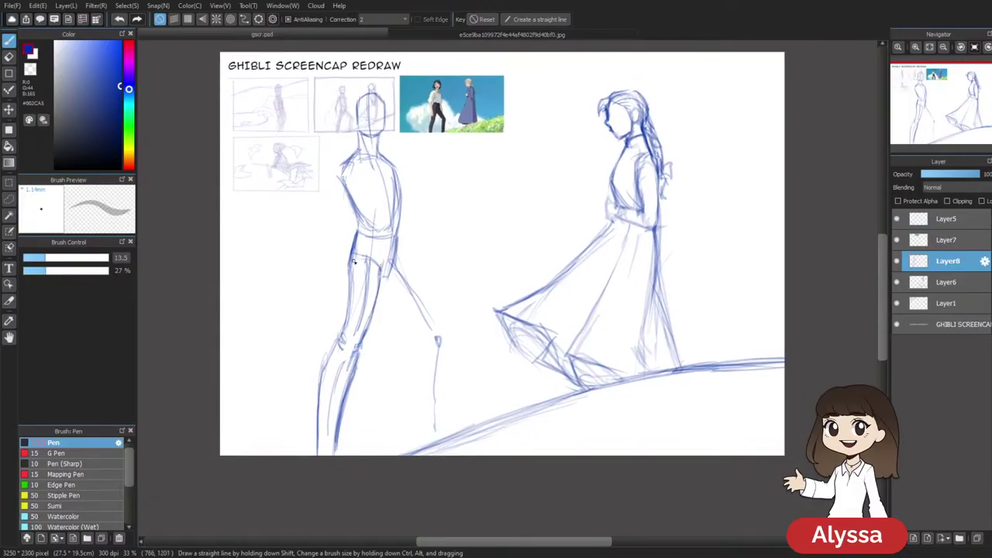
{"action": "left_click_drag", "start_coordinate": [592, 240], "coordinate": [577, 241]}
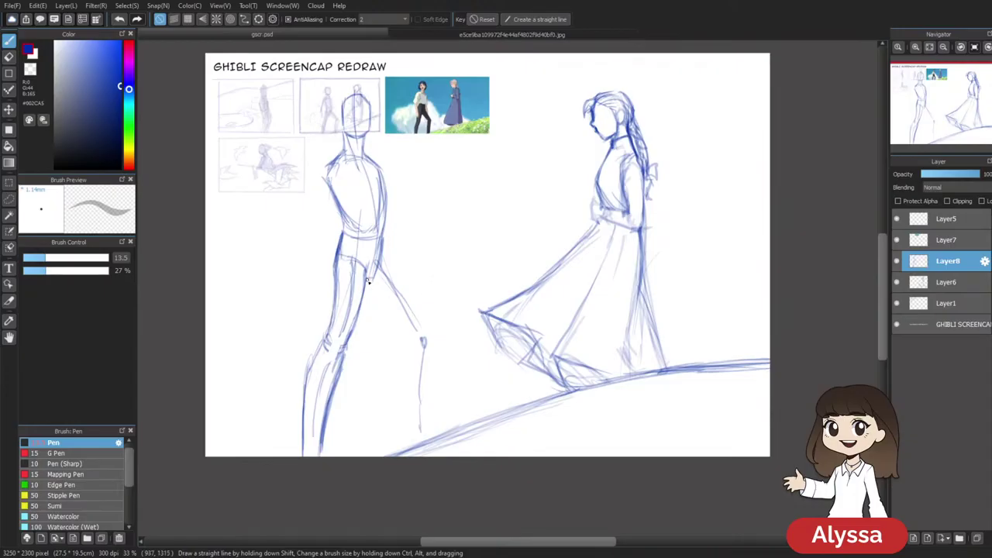
{"action": "left_click_drag", "start_coordinate": [402, 327], "coordinate": [368, 288]}
{"action": "key", "text": "ctrl+z"}
{"action": "left_click_drag", "start_coordinate": [445, 230], "coordinate": [431, 221]}
{"action": "left_click_drag", "start_coordinate": [413, 184], "coordinate": [402, 194]}
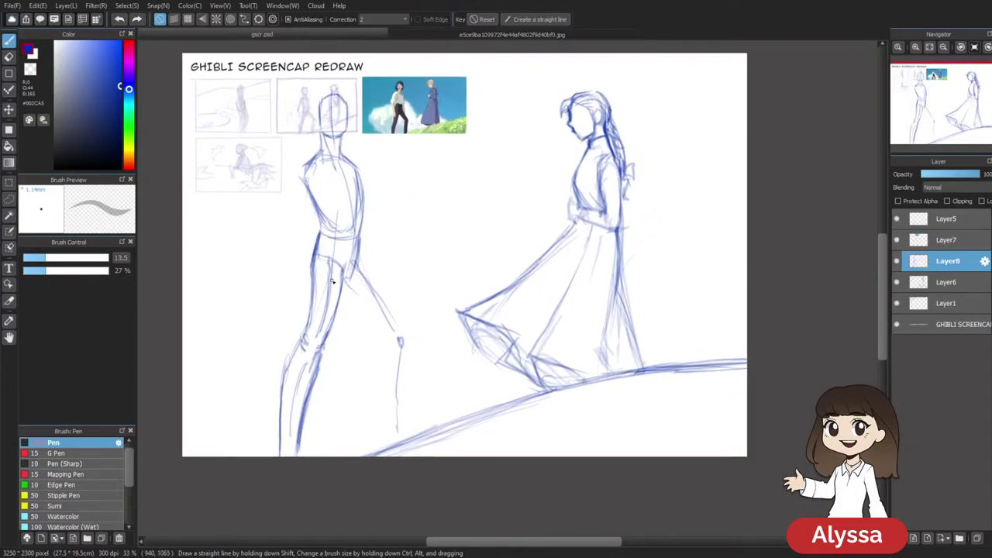
{"action": "left_click_drag", "start_coordinate": [372, 230], "coordinate": [380, 238]}
{"action": "left_click_drag", "start_coordinate": [351, 293], "coordinate": [391, 341]}
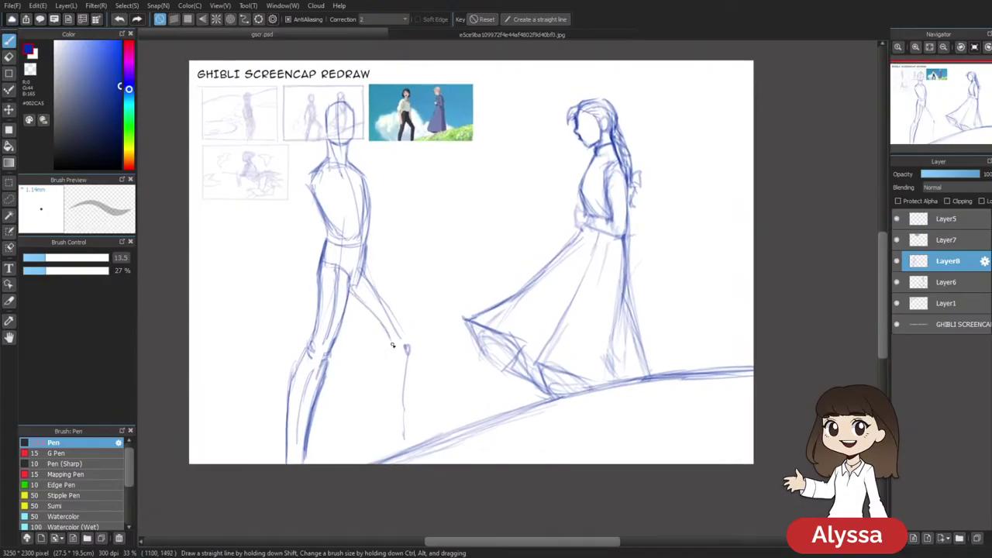
{"action": "left_click_drag", "start_coordinate": [366, 308], "coordinate": [348, 286]}
Draw a bold outer contour for the second figure's right thigh from hip to knee, undoing unsatisfactory strokes
{"action": "mouse_move", "coordinate": [394, 260]}
{"action": "left_mouse_down"}
{"action": "mouse_move", "coordinate": [416, 224]}
{"action": "mouse_move", "coordinate": [392, 225]}
{"action": "mouse_move", "coordinate": [429, 298]}
{"action": "left_mouse_up"}
{"action": "key", "text": "ctrl+z"}
{"action": "key", "text": "ctrl+z"}
{"action": "left_click_drag", "start_coordinate": [391, 225], "coordinate": [429, 299]}
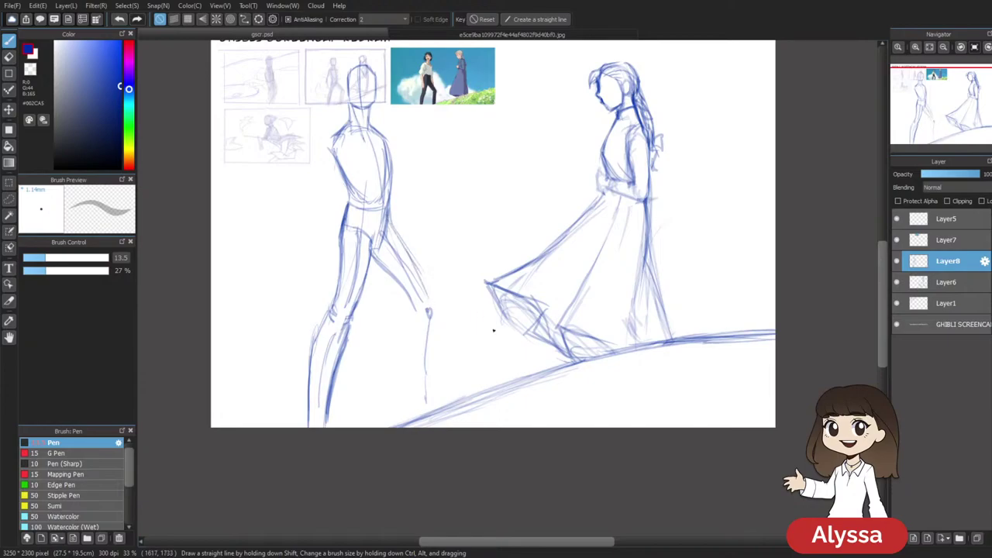
{"action": "left_click_drag", "start_coordinate": [510, 195], "coordinate": [508, 195]}
{"action": "left_click_drag", "start_coordinate": [389, 227], "coordinate": [425, 292]}
{"action": "key", "text": "ctrl+z"}
{"action": "key", "text": "ctrl+z"}
{"action": "left_click_drag", "start_coordinate": [386, 225], "coordinate": [421, 288]}
{"action": "left_click_drag", "start_coordinate": [406, 256], "coordinate": [429, 303]}
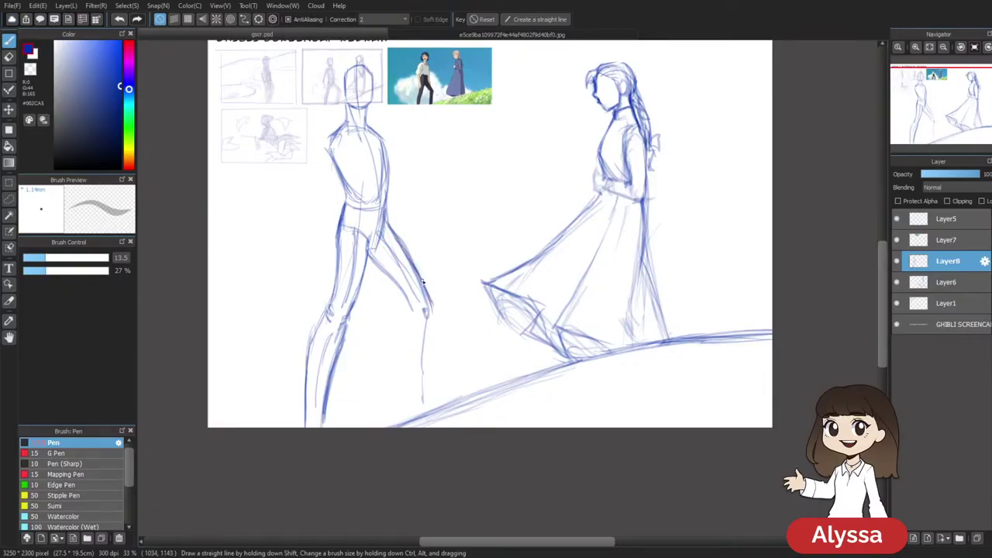
Clean up the right thigh, then sketch the second figure's right knee and both contours of its lower leg
{"action": "key", "text": "e"}
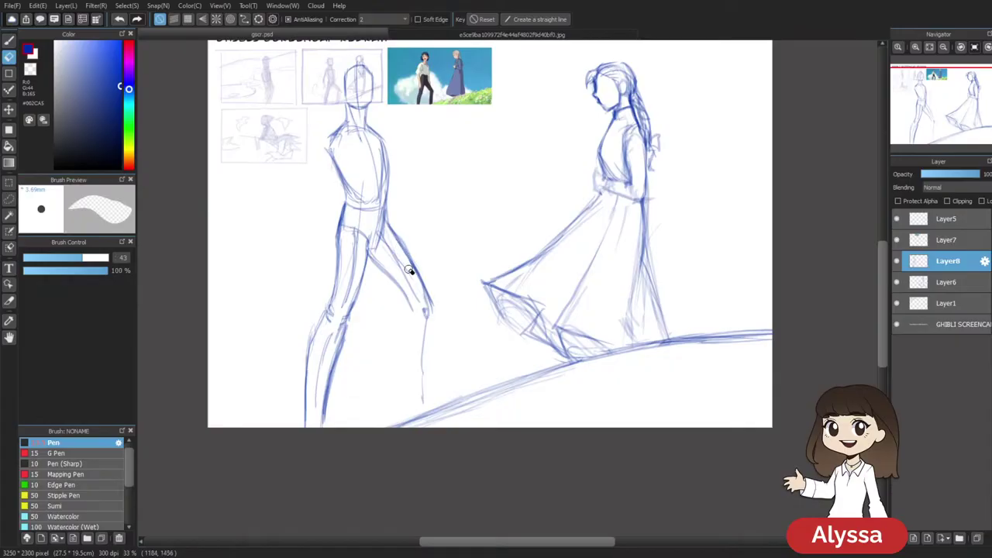
{"action": "key", "text": "b"}
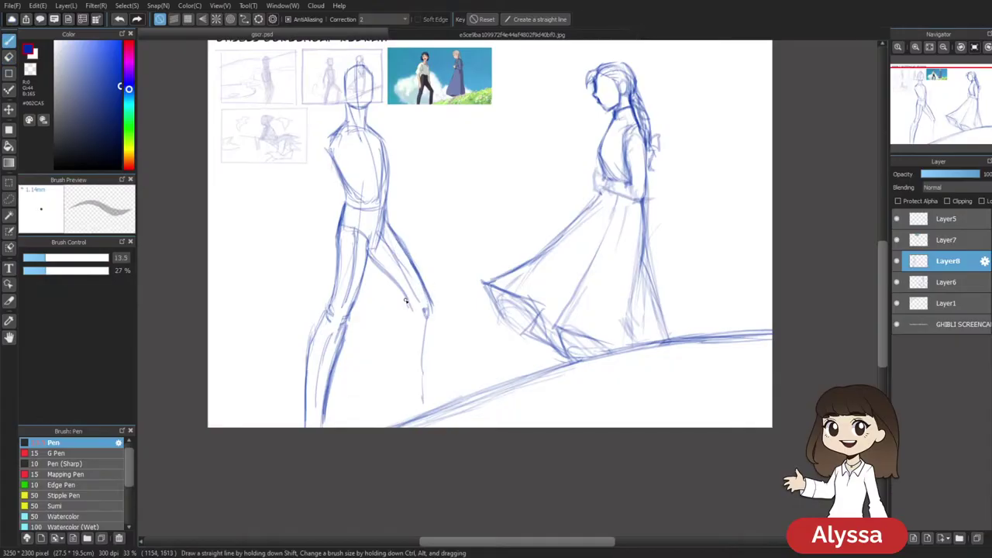
{"action": "left_click_drag", "start_coordinate": [579, 281], "coordinate": [596, 258]}
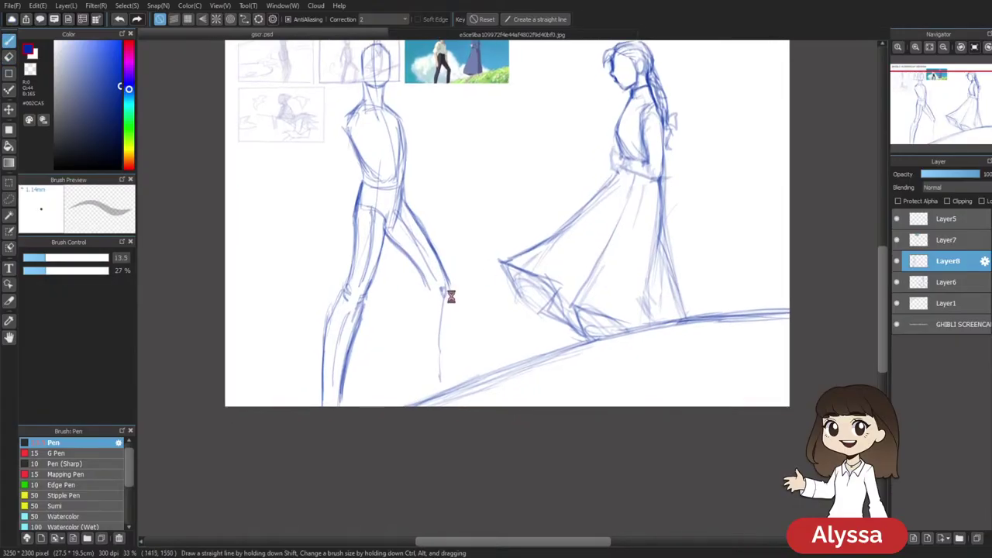
{"action": "mouse_move", "coordinate": [448, 290]}
{"action": "left_mouse_down"}
{"action": "mouse_move", "coordinate": [439, 375]}
{"action": "mouse_move", "coordinate": [438, 364]}
{"action": "left_mouse_up"}
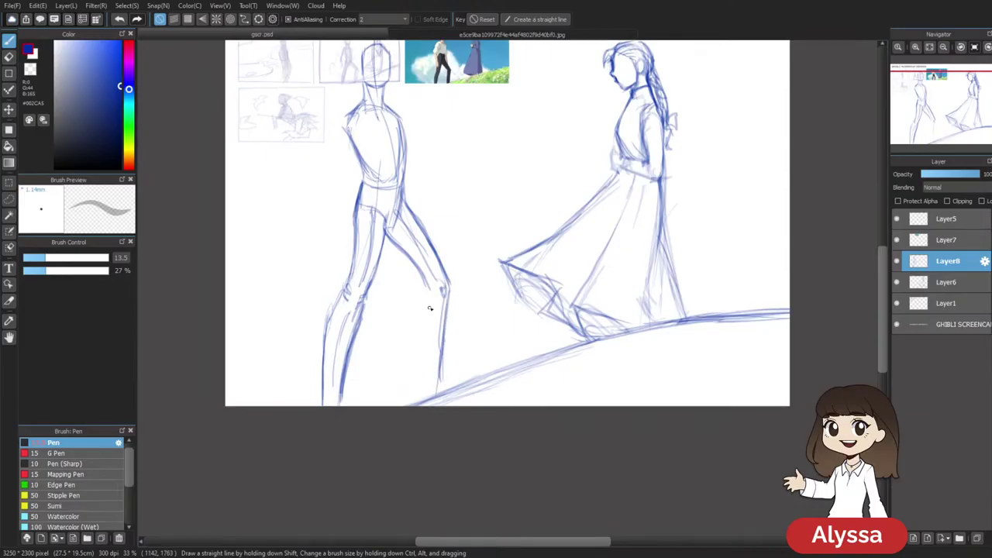
{"action": "left_click_drag", "start_coordinate": [517, 216], "coordinate": [501, 240]}
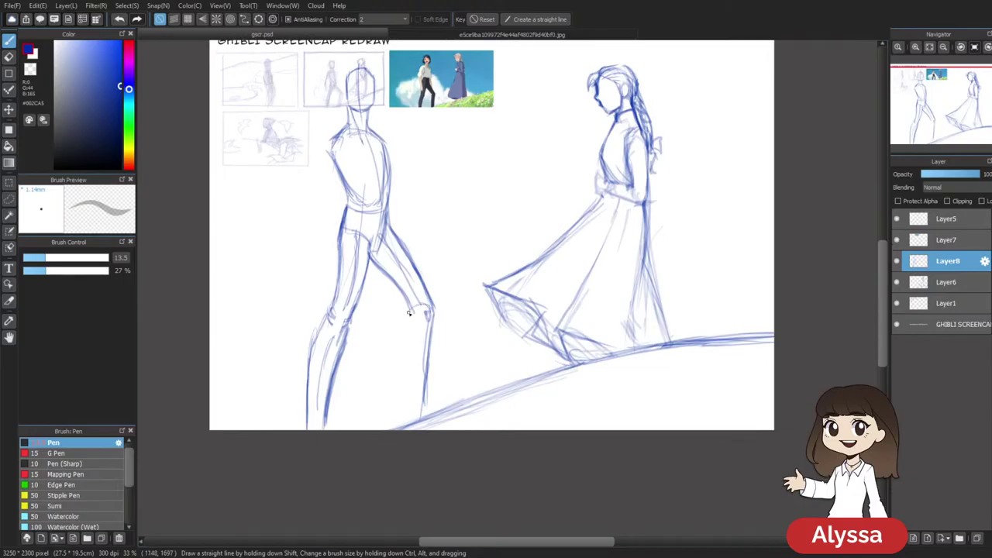
{"action": "mouse_move", "coordinate": [401, 331]}
{"action": "left_mouse_down"}
{"action": "mouse_move", "coordinate": [406, 411]}
{"action": "mouse_move", "coordinate": [403, 402]}
{"action": "left_mouse_up"}
{"action": "left_click_drag", "start_coordinate": [431, 318], "coordinate": [424, 370]}
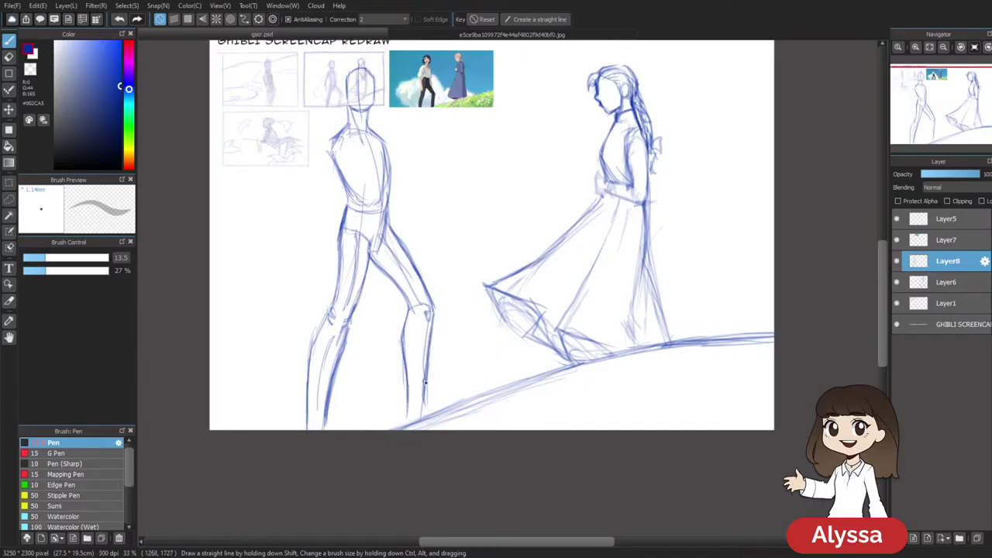
{"action": "key", "text": "m"}
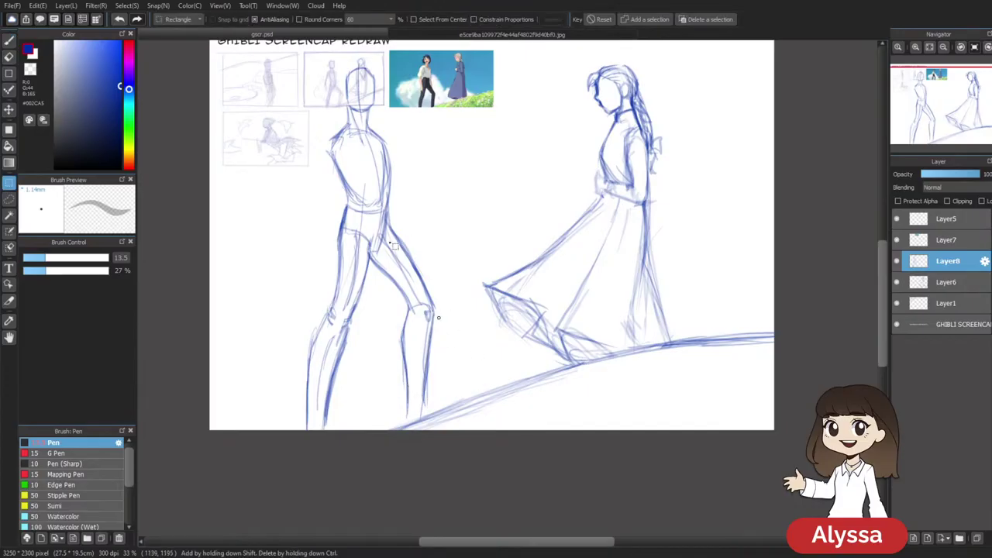
{"action": "left_click_drag", "start_coordinate": [375, 252], "coordinate": [454, 443]}
{"action": "key", "text": "ctrl+d"}
Save the drawing, then select the second figure's right leg freehand and transform it with a slight rotation and outward shift
{"action": "left_click_drag", "start_coordinate": [584, 289], "coordinate": [577, 311]}
{"action": "key", "text": "ctrl+s"}
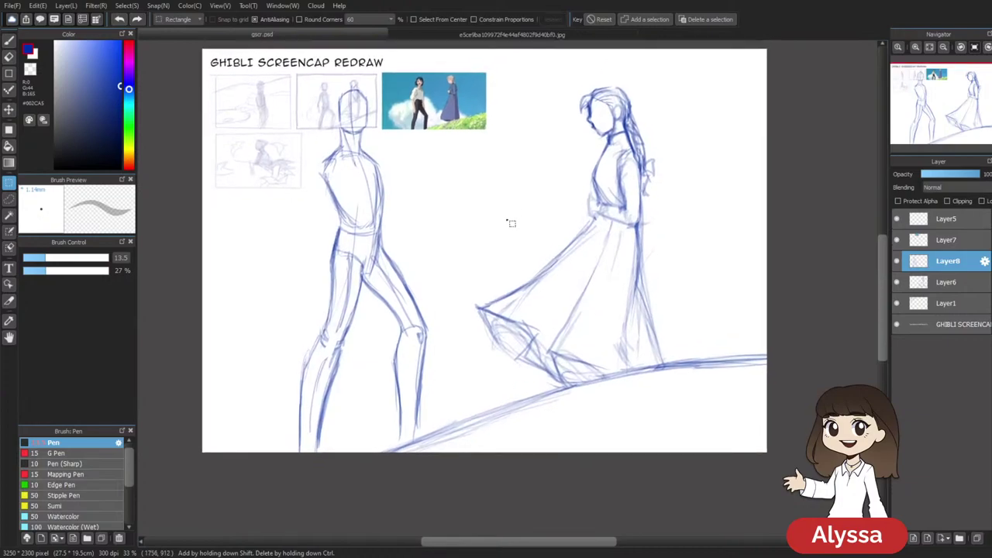
{"action": "scroll", "coordinate": [534, 328], "scroll_direction": "up", "scroll_amount": 1}
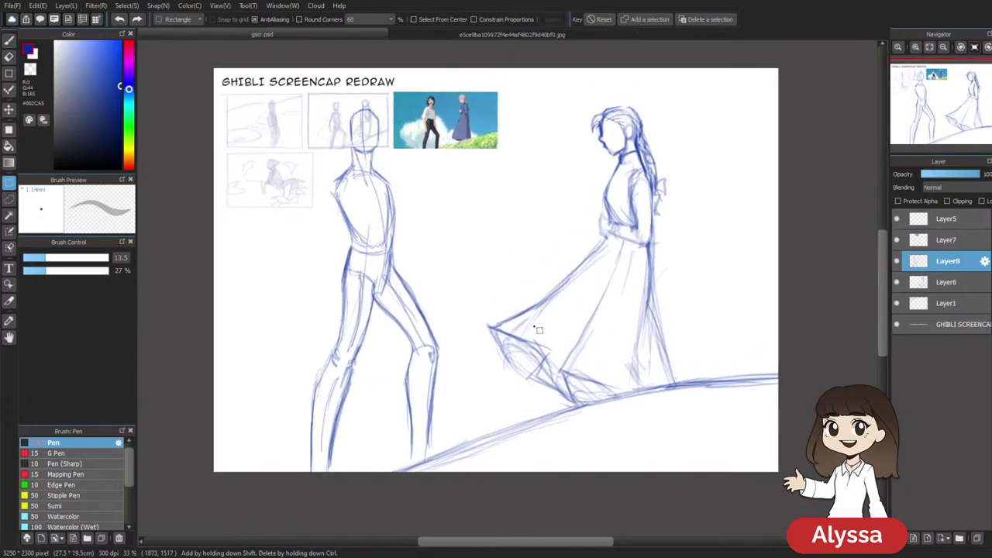
{"action": "key", "text": "l"}
{"action": "mouse_move", "coordinate": [399, 262]}
{"action": "left_mouse_down"}
{"action": "mouse_move", "coordinate": [376, 304]}
{"action": "mouse_move", "coordinate": [383, 434]}
{"action": "mouse_move", "coordinate": [481, 348]}
{"action": "left_mouse_up"}
{"action": "key", "text": "ctrl+t"}
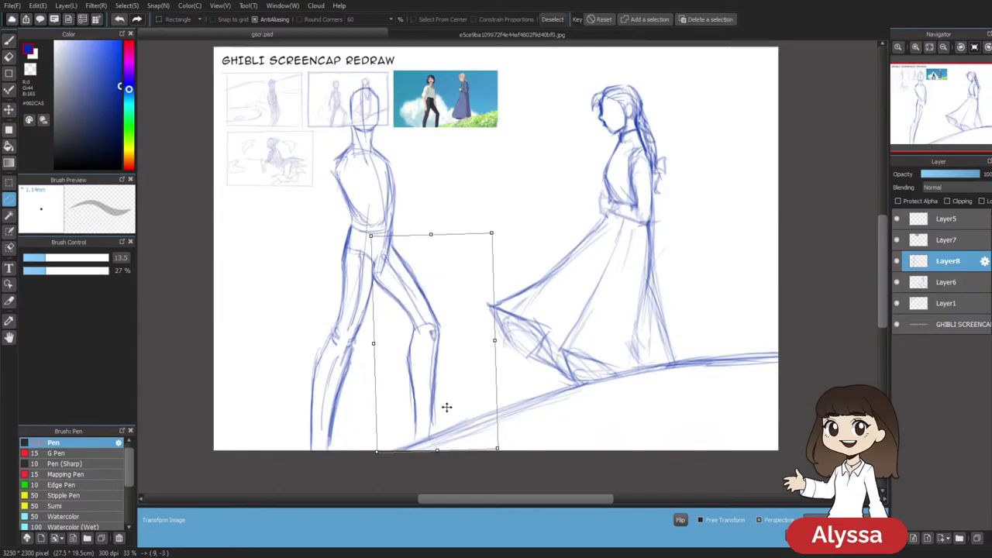
{"action": "key", "text": "Return"}
{"action": "key", "text": "ctrl+d"}
{"action": "key", "text": "b"}
Transform the whole second figure, tilting it slightly clockwise and moving it a little toward the woman in the dress
{"action": "left_click_drag", "start_coordinate": [506, 290], "coordinate": [511, 321]}
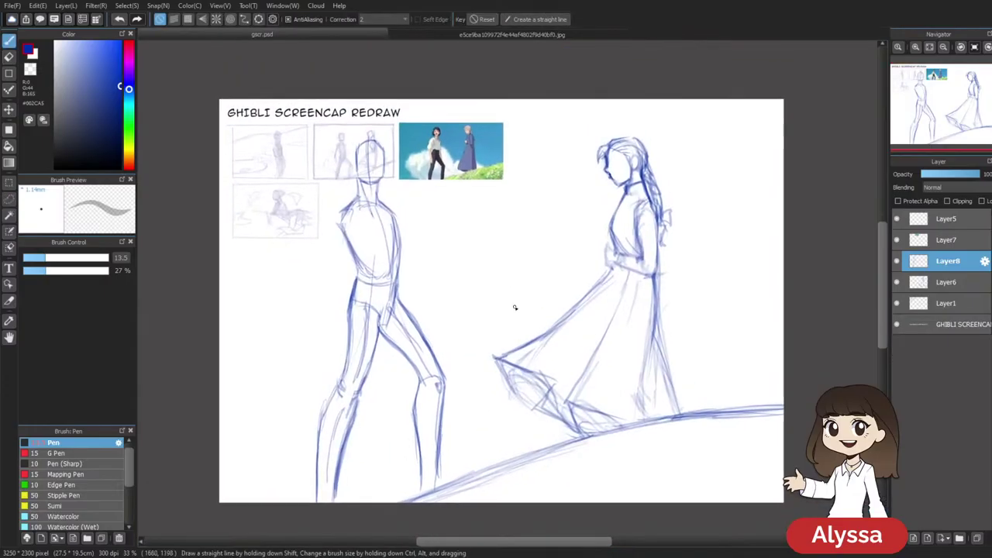
{"action": "key", "text": "ctrl+t"}
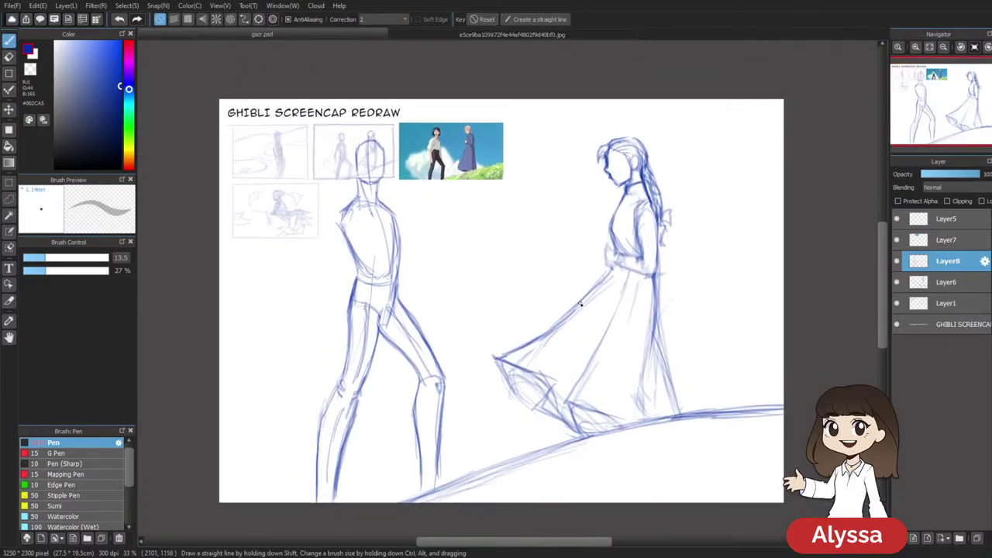
{"action": "left_click_drag", "start_coordinate": [645, 324], "coordinate": [644, 328]}
{"action": "left_click_drag", "start_coordinate": [451, 117], "coordinate": [452, 118]}
{"action": "left_click_drag", "start_coordinate": [433, 174], "coordinate": [443, 179]}
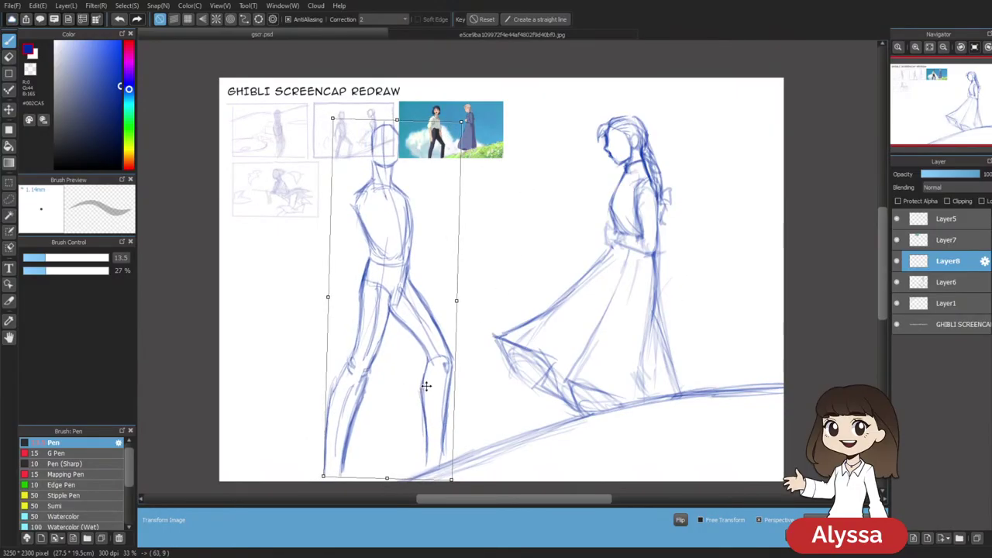
{"action": "key", "text": "Return"}
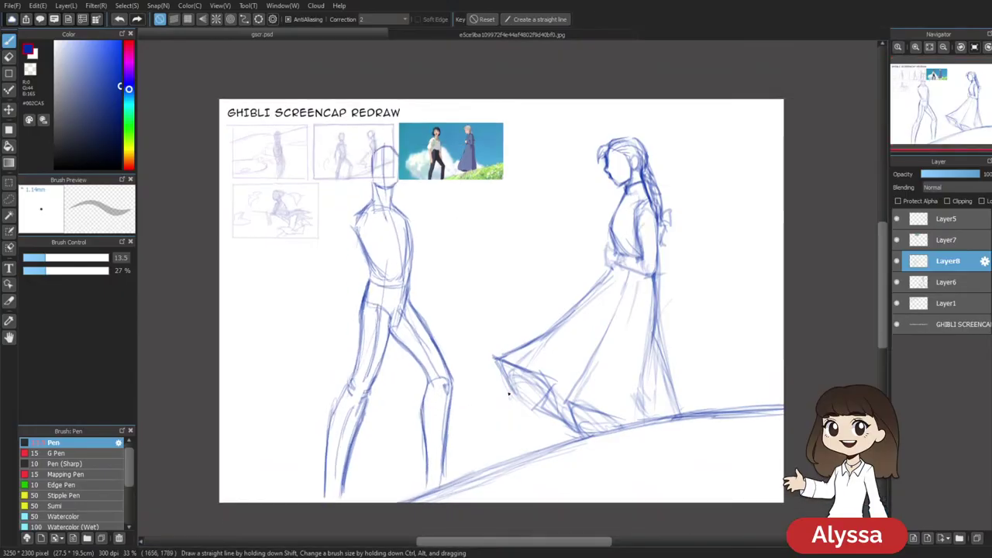
Sketch the second figure's left upper arm as a line slanting outward from the shoulder to an elbow mark, redoing the first attempt
{"action": "left_click_drag", "start_coordinate": [575, 223], "coordinate": [576, 225]}
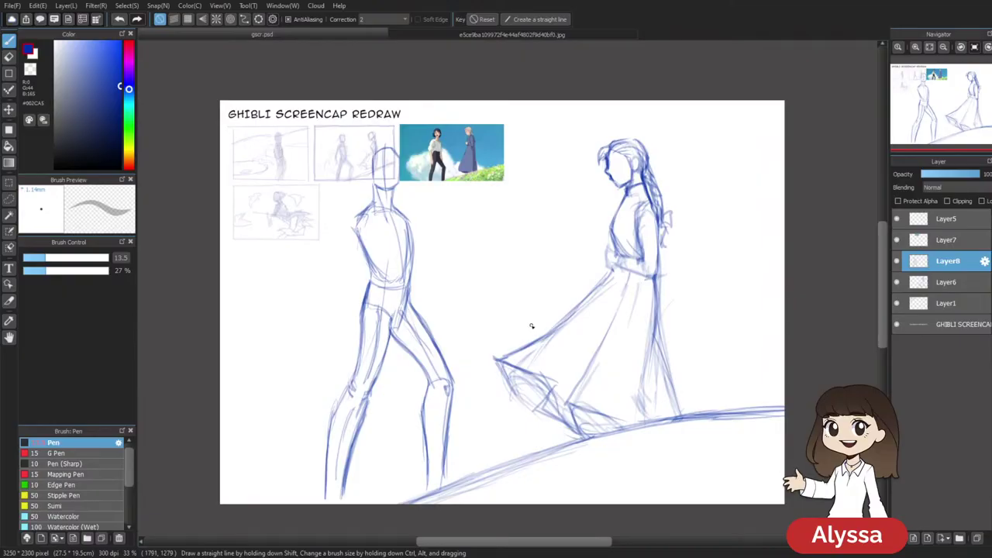
{"action": "left_click_drag", "start_coordinate": [575, 266], "coordinate": [549, 264]}
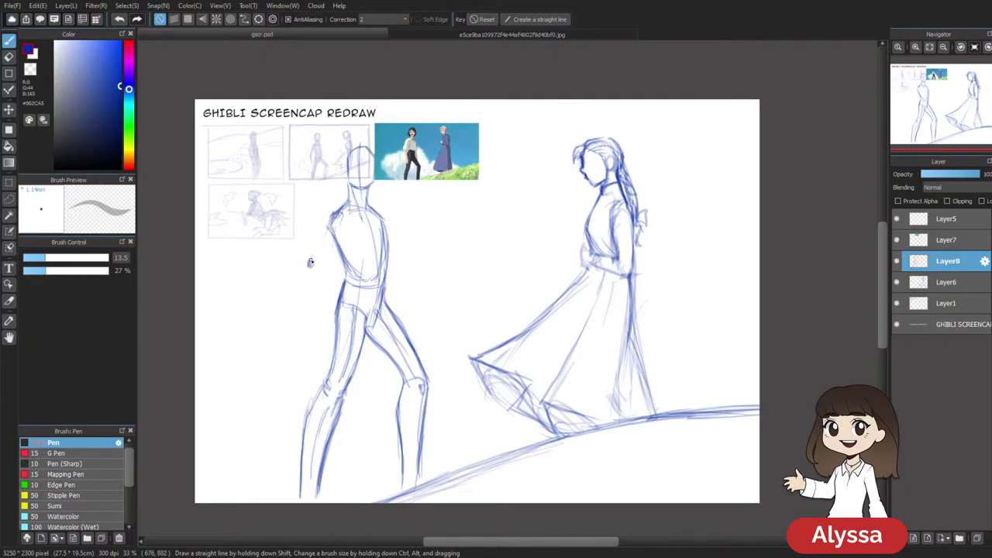
{"action": "key", "text": "ctrl+z"}
{"action": "left_click_drag", "start_coordinate": [335, 211], "coordinate": [309, 261]}
{"action": "scroll", "coordinate": [379, 188], "scroll_direction": "left", "scroll_amount": 3}
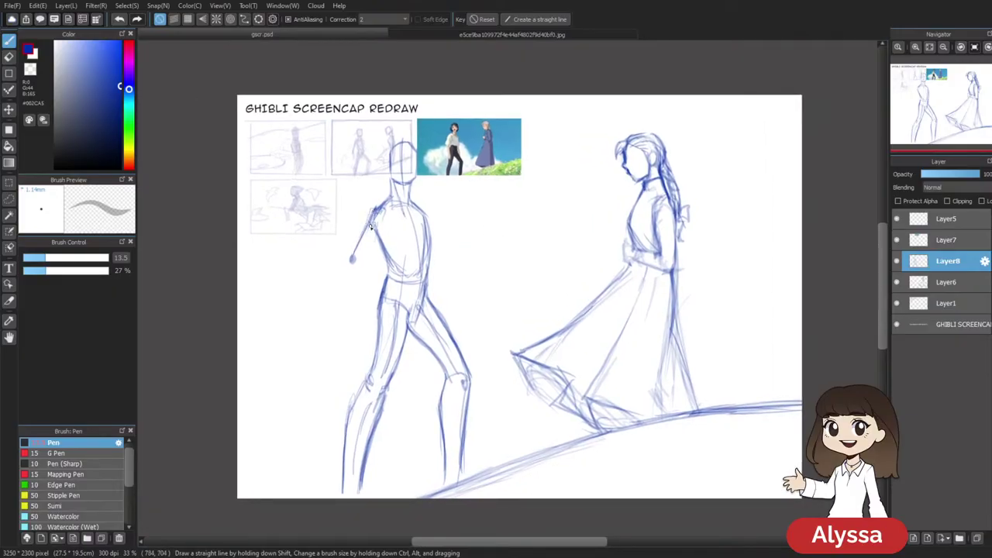
Sketch contour strokes along the guide line of the second figure's left upper arm, from the shoulder to the elbow
{"action": "left_click_drag", "start_coordinate": [374, 223], "coordinate": [357, 251]}
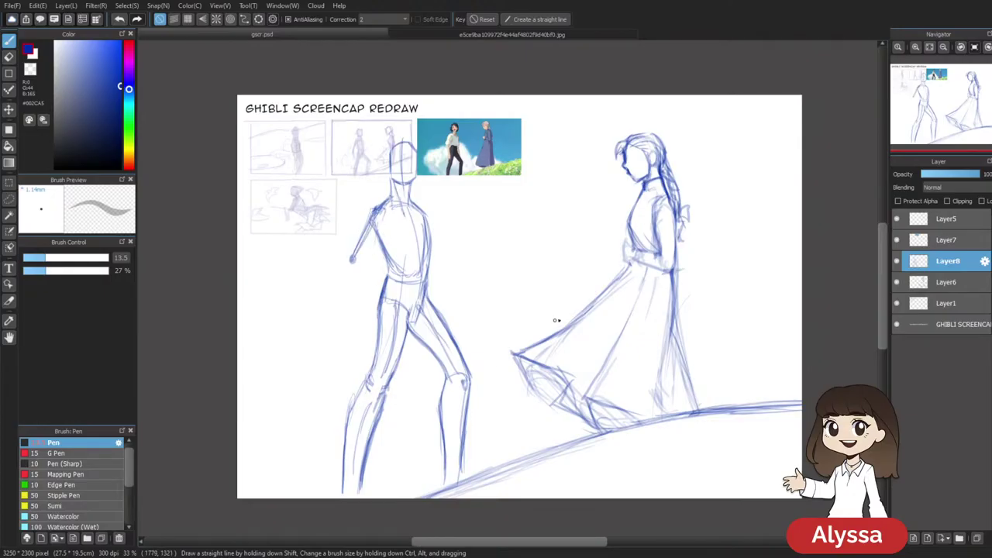
{"action": "mouse_move", "coordinate": [569, 298]}
{"action": "left_mouse_down"}
{"action": "mouse_move", "coordinate": [541, 280]}
{"action": "mouse_move", "coordinate": [552, 289]}
{"action": "left_mouse_up"}
{"action": "left_click_drag", "start_coordinate": [369, 217], "coordinate": [345, 265]}
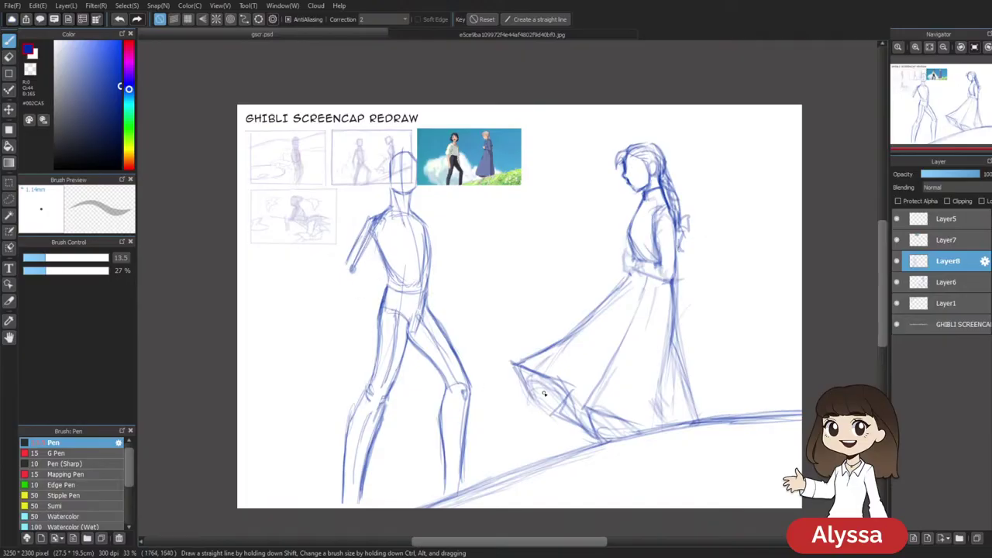
{"action": "left_click_drag", "start_coordinate": [548, 256], "coordinate": [563, 257]}
{"action": "key", "text": "ctrl+z"}
Erase the guide line inside the second figure's left upper arm and refine the arm's inner contour and shoulder
{"action": "key", "text": "e"}
{"action": "left_click_drag", "start_coordinate": [377, 215], "coordinate": [350, 279]}
{"action": "key", "text": "b"}
{"action": "left_click_drag", "start_coordinate": [392, 219], "coordinate": [368, 268]}
{"action": "key", "text": "e"}
{"action": "mouse_move", "coordinate": [394, 224]}
{"action": "left_mouse_down"}
{"action": "mouse_move", "coordinate": [371, 257]}
{"action": "mouse_move", "coordinate": [385, 241]}
{"action": "mouse_move", "coordinate": [374, 233]}
{"action": "mouse_move", "coordinate": [364, 268]}
{"action": "mouse_move", "coordinate": [387, 251]}
{"action": "mouse_move", "coordinate": [385, 262]}
{"action": "mouse_move", "coordinate": [398, 213]}
{"action": "mouse_move", "coordinate": [390, 241]}
{"action": "left_mouse_up"}
{"action": "key", "text": "b"}
{"action": "mouse_move", "coordinate": [470, 257]}
{"action": "left_mouse_down"}
{"action": "mouse_move", "coordinate": [446, 228]}
{"action": "mouse_move", "coordinate": [422, 253]}
{"action": "left_mouse_up"}
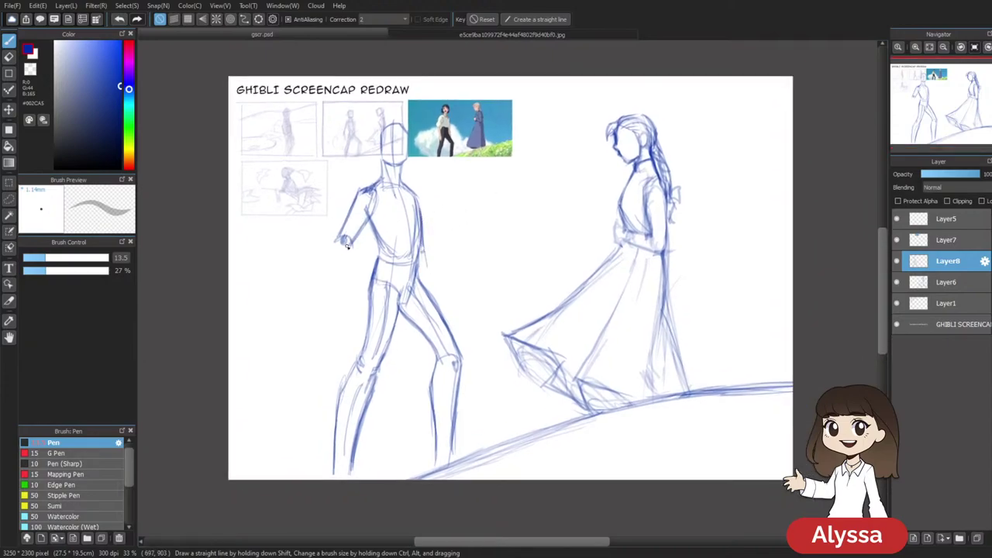
{"action": "scroll", "coordinate": [406, 250], "scroll_direction": "down", "scroll_amount": 1}
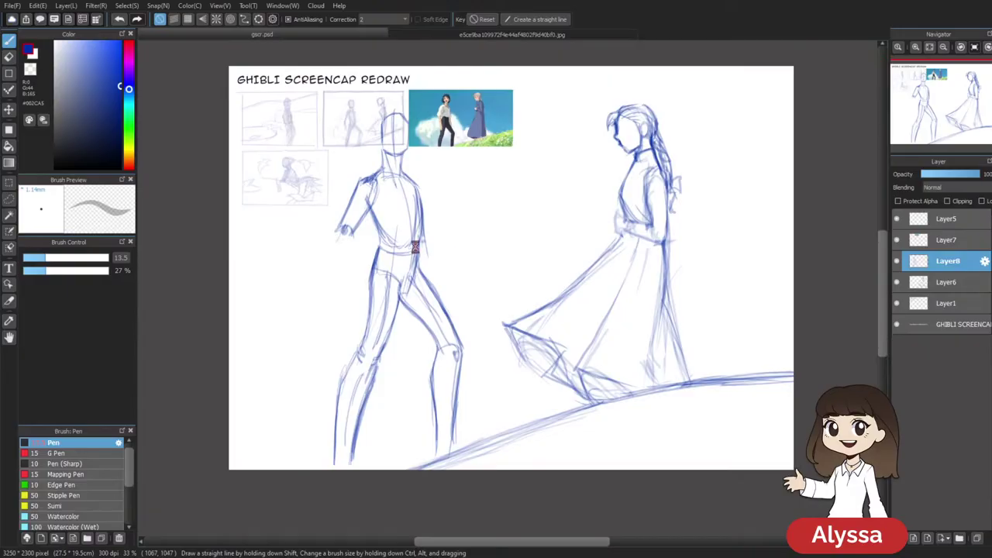
{"action": "left_click_drag", "start_coordinate": [402, 194], "coordinate": [394, 209]}
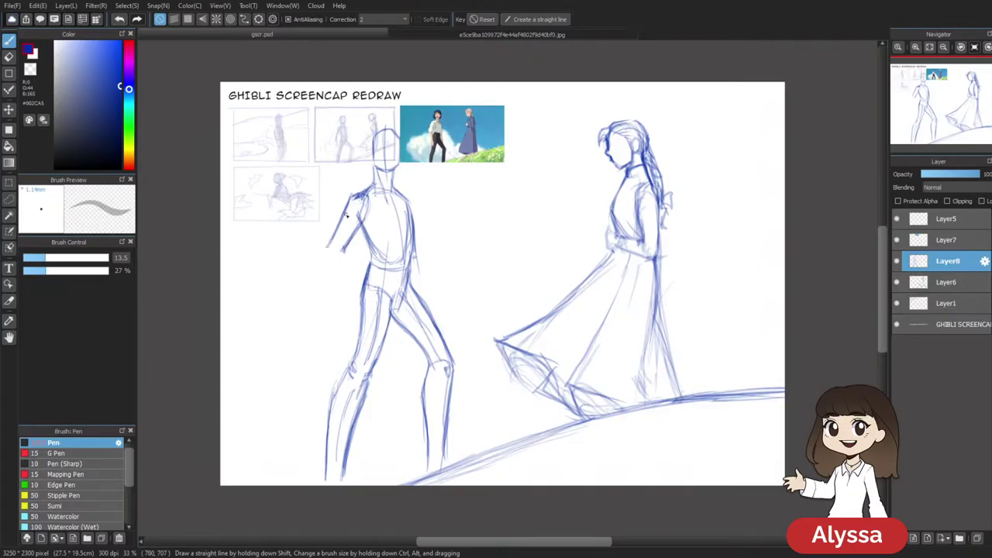
Close off the left elbow and sketch both contours of the forearm angling back in toward the hip
{"action": "left_click_drag", "start_coordinate": [329, 247], "coordinate": [348, 244]}
{"action": "key", "text": "ctrl+z"}
{"action": "left_click_drag", "start_coordinate": [338, 254], "coordinate": [348, 303]}
{"action": "left_click_drag", "start_coordinate": [543, 315], "coordinate": [545, 306]}
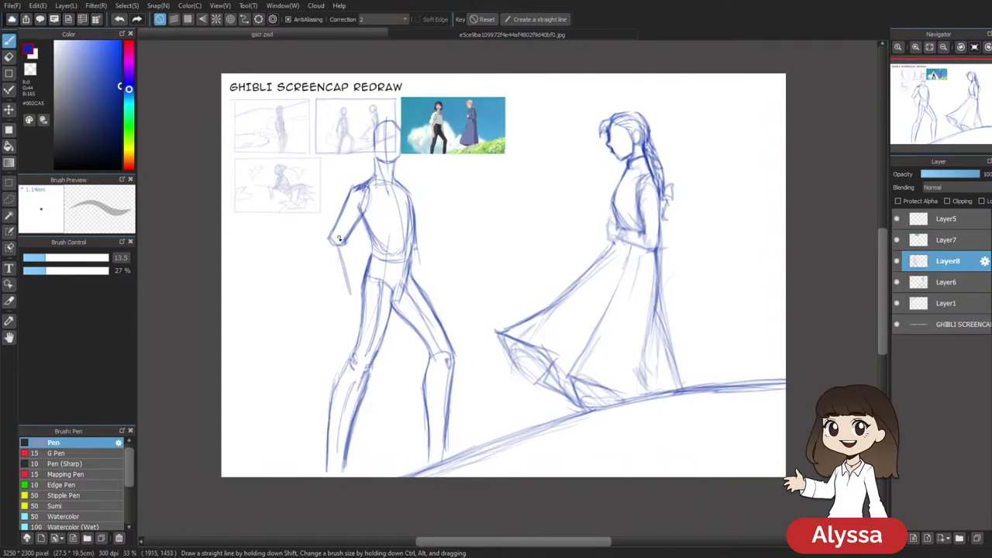
{"action": "mouse_move", "coordinate": [347, 240]}
{"action": "left_mouse_down"}
{"action": "mouse_move", "coordinate": [327, 246]}
{"action": "mouse_move", "coordinate": [348, 297]}
{"action": "left_mouse_up"}
{"action": "key", "text": "e"}
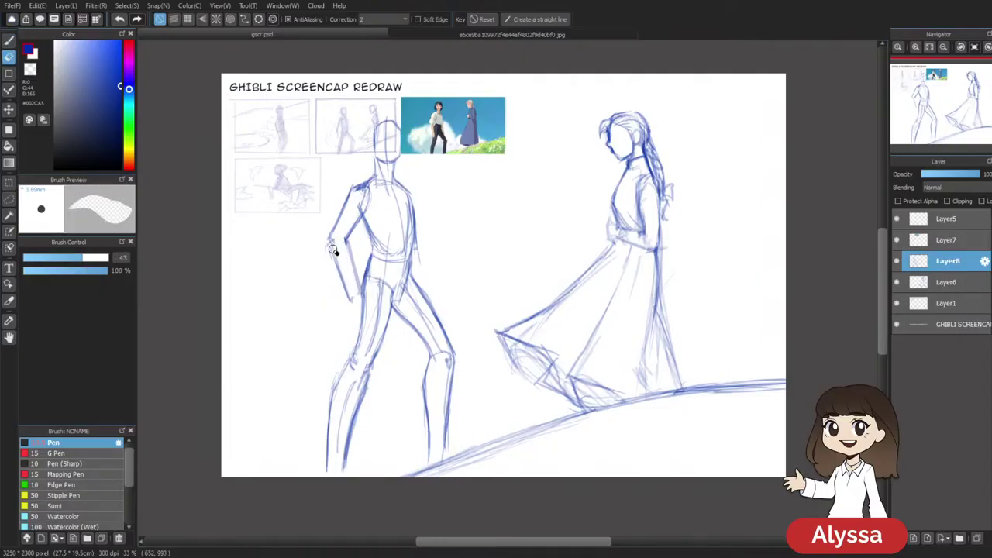
{"action": "key", "text": "p"}
{"action": "left_click_drag", "start_coordinate": [348, 244], "coordinate": [360, 291]}
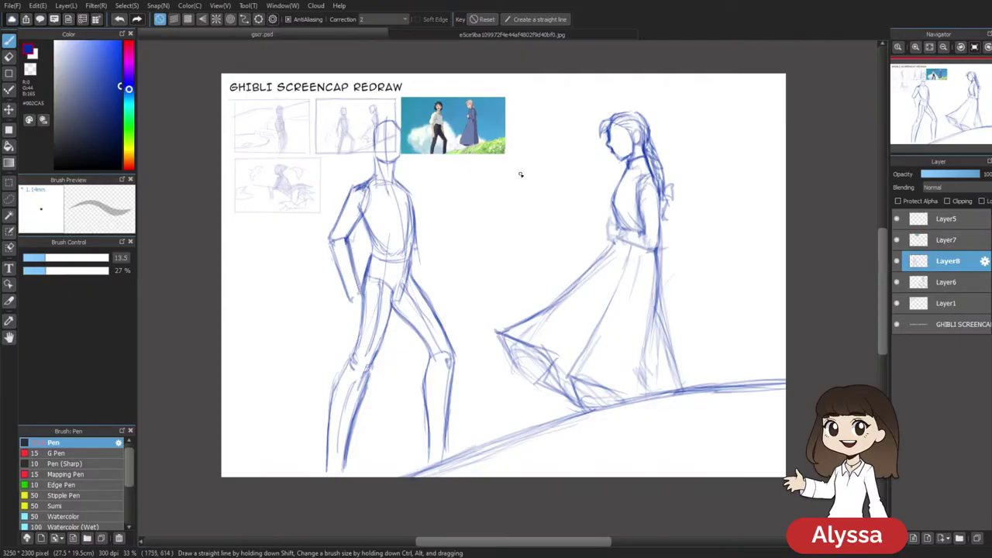
{"action": "left_click_drag", "start_coordinate": [508, 219], "coordinate": [507, 230]}
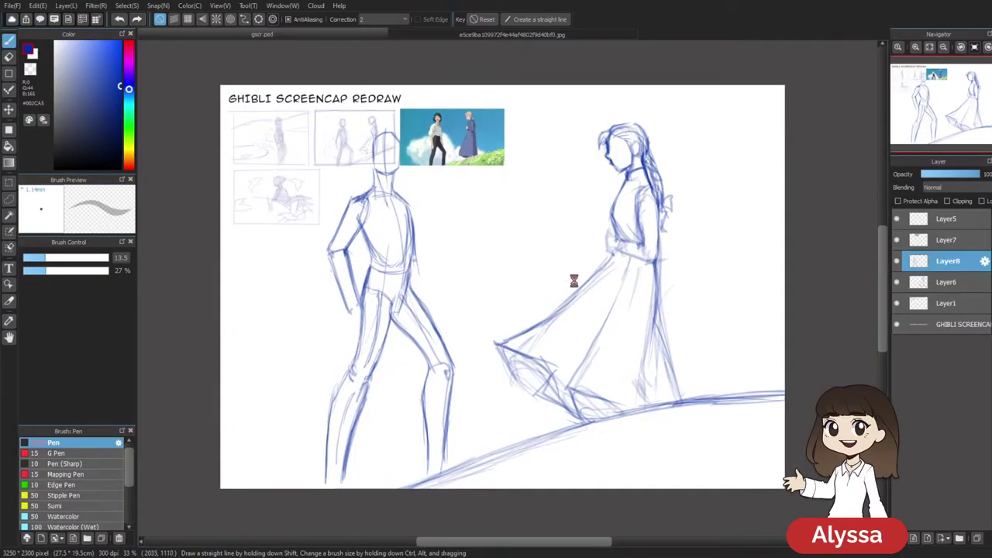
Sketch the second figure's left hand resting against the upper thigh and clean up the wrist lines
{"action": "left_click_drag", "start_coordinate": [358, 298], "coordinate": [367, 329]}
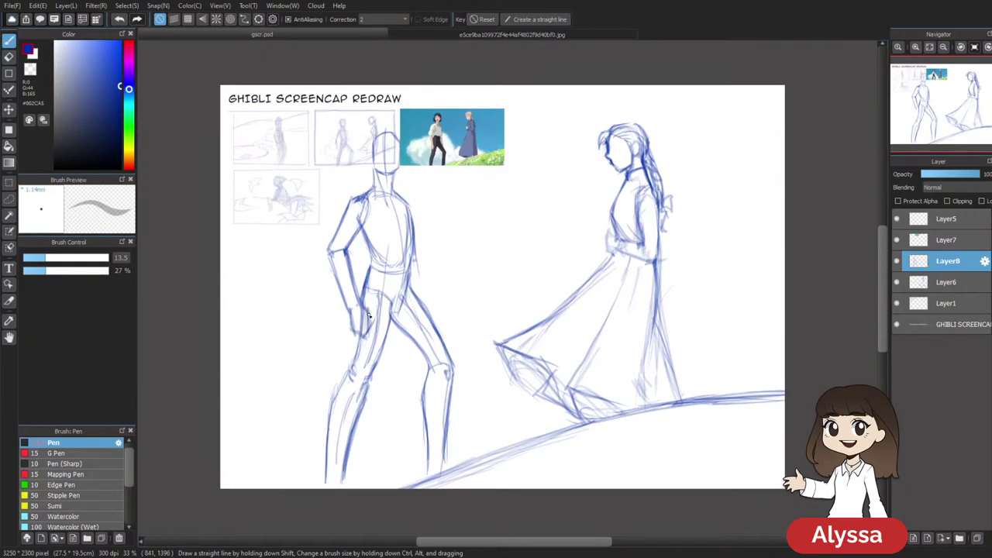
{"action": "key", "text": "e"}
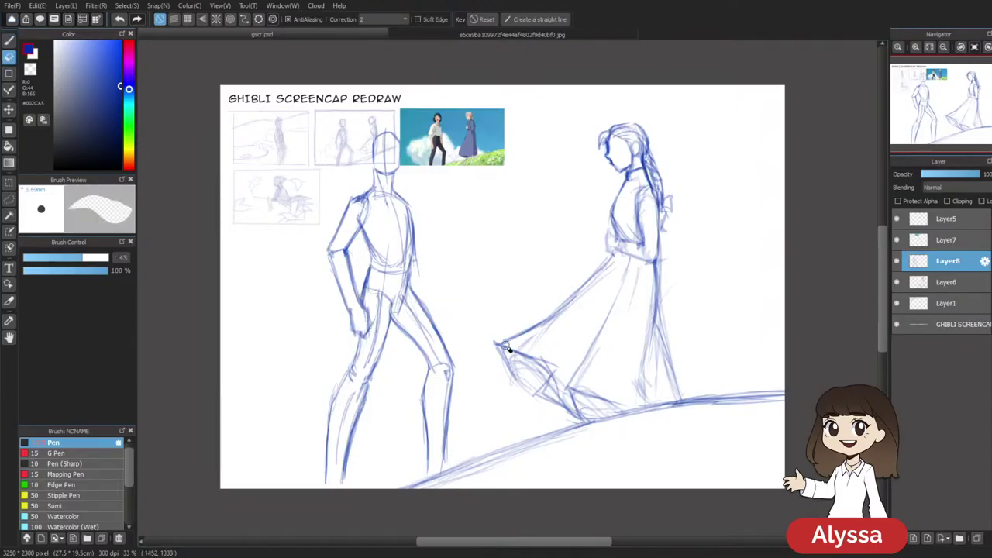
{"action": "key", "text": "b"}
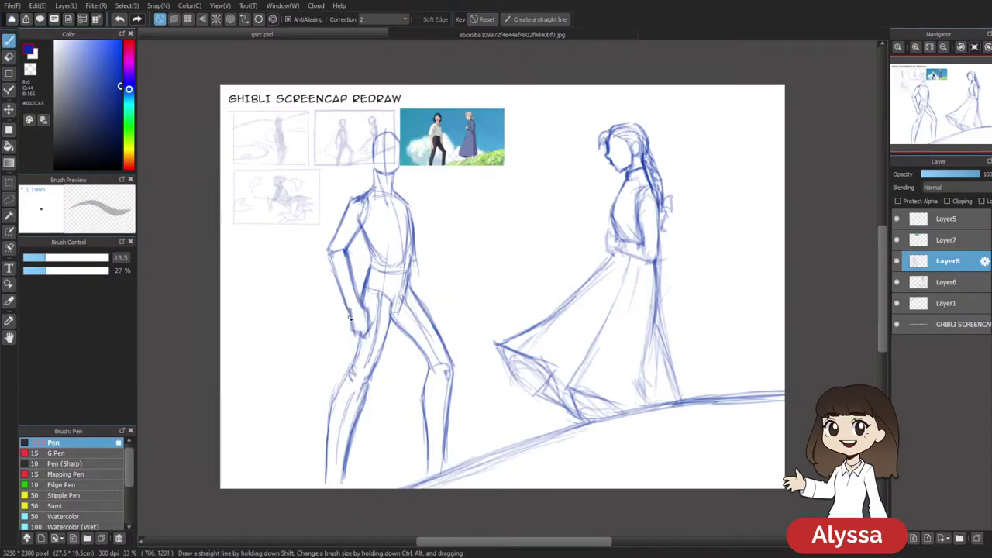
{"action": "key", "text": "e"}
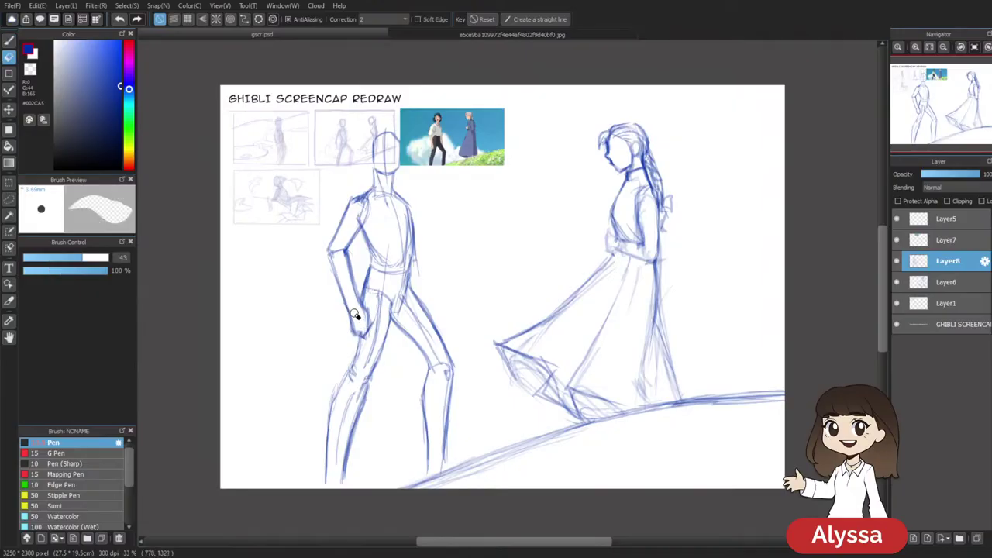
{"action": "key", "text": "b"}
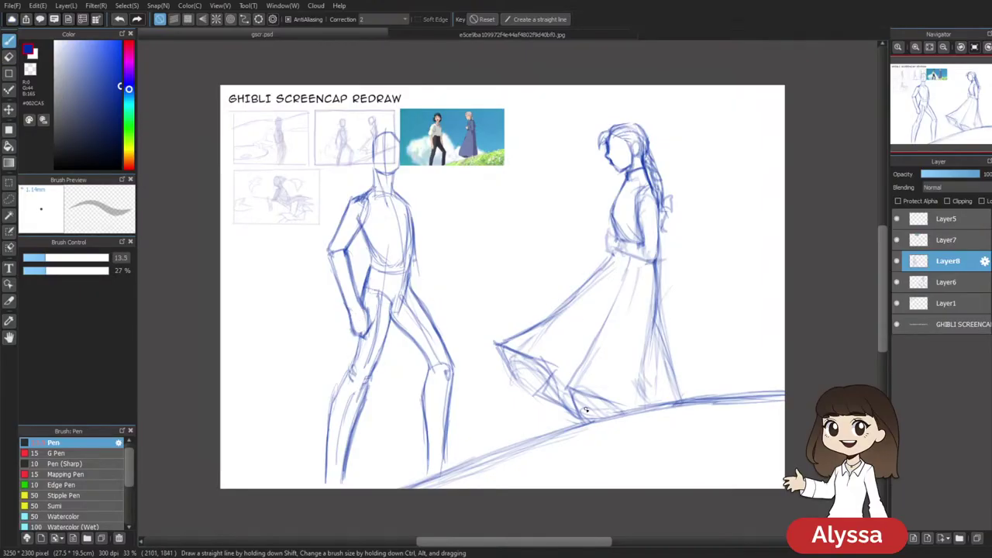
Sketch the second figure's right arm hanging down behind the torso's far side and refine the neckline between the shoulders
{"action": "key", "text": "ctrl+plus"}
{"action": "left_click_drag", "start_coordinate": [501, 265], "coordinate": [560, 331]}
{"action": "left_click_drag", "start_coordinate": [526, 300], "coordinate": [532, 343]}
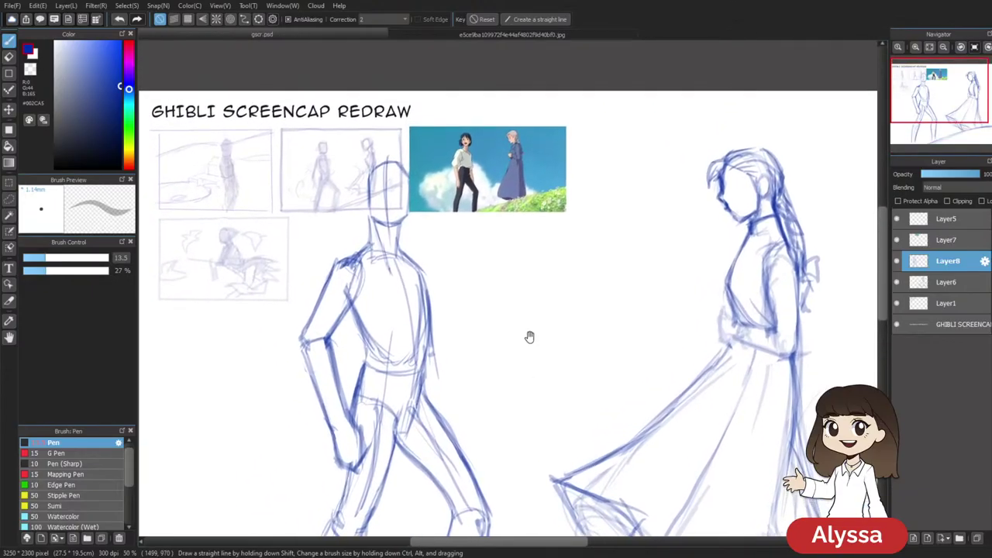
{"action": "left_click_drag", "start_coordinate": [407, 362], "coordinate": [417, 322]}
{"action": "left_click_drag", "start_coordinate": [550, 291], "coordinate": [537, 266]}
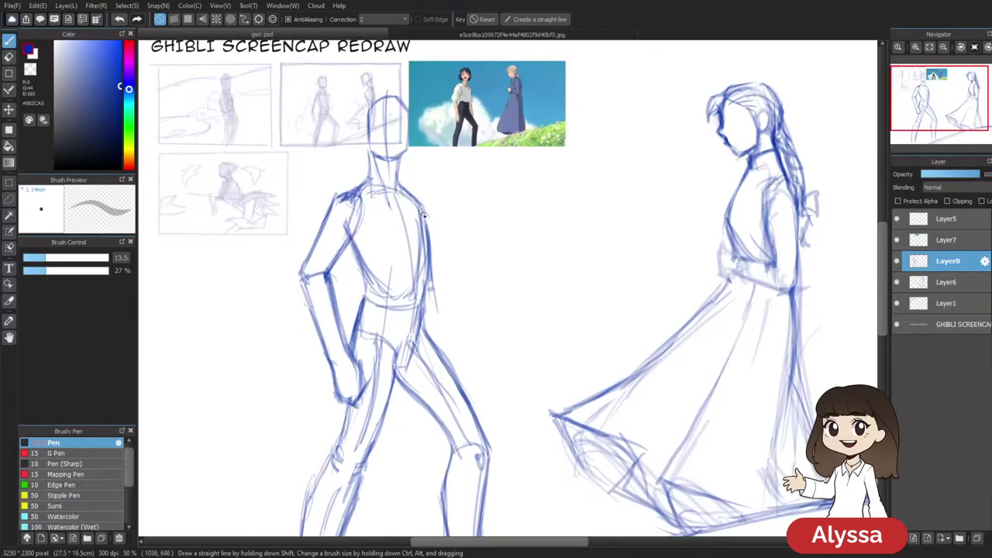
{"action": "mouse_move", "coordinate": [430, 226]}
{"action": "left_mouse_down"}
{"action": "mouse_move", "coordinate": [433, 310]}
{"action": "mouse_move", "coordinate": [425, 308]}
{"action": "mouse_move", "coordinate": [427, 287]}
{"action": "mouse_move", "coordinate": [443, 358]}
{"action": "left_mouse_up"}
{"action": "left_click_drag", "start_coordinate": [431, 311], "coordinate": [443, 358]}
{"action": "left_click_drag", "start_coordinate": [431, 301], "coordinate": [440, 355]}
{"action": "left_click_drag", "start_coordinate": [494, 320], "coordinate": [487, 285]}
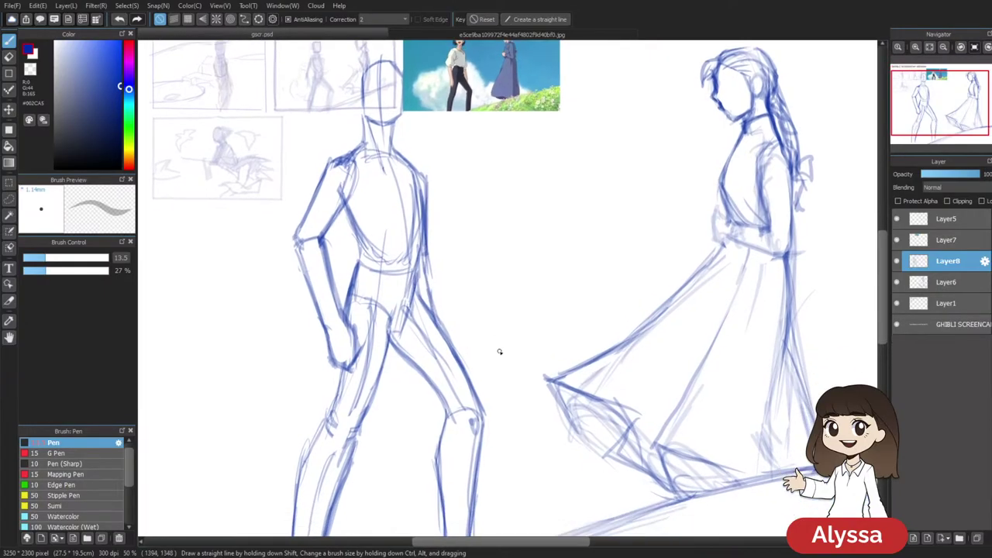
{"action": "key", "text": "ctrl+minus"}
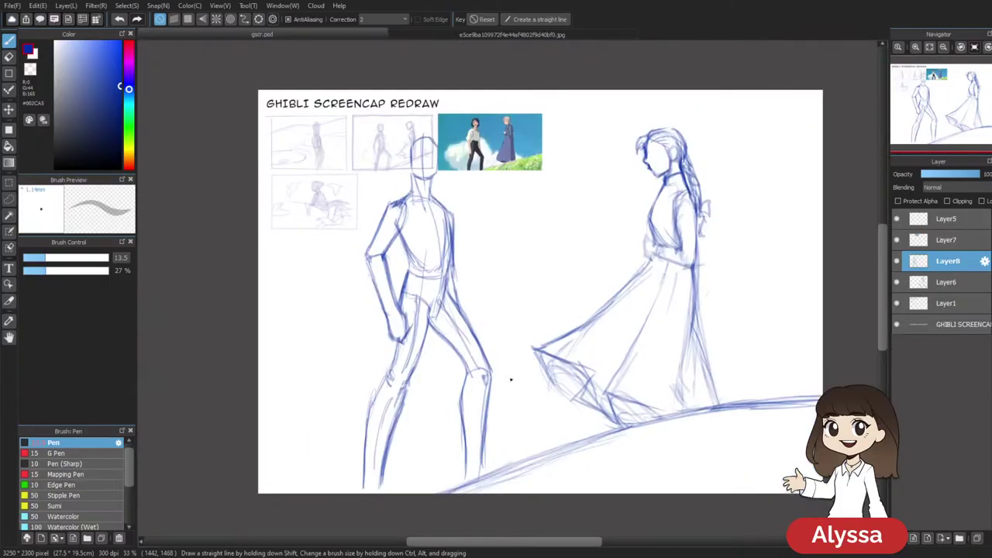
{"action": "key", "text": "ctrl+plus"}
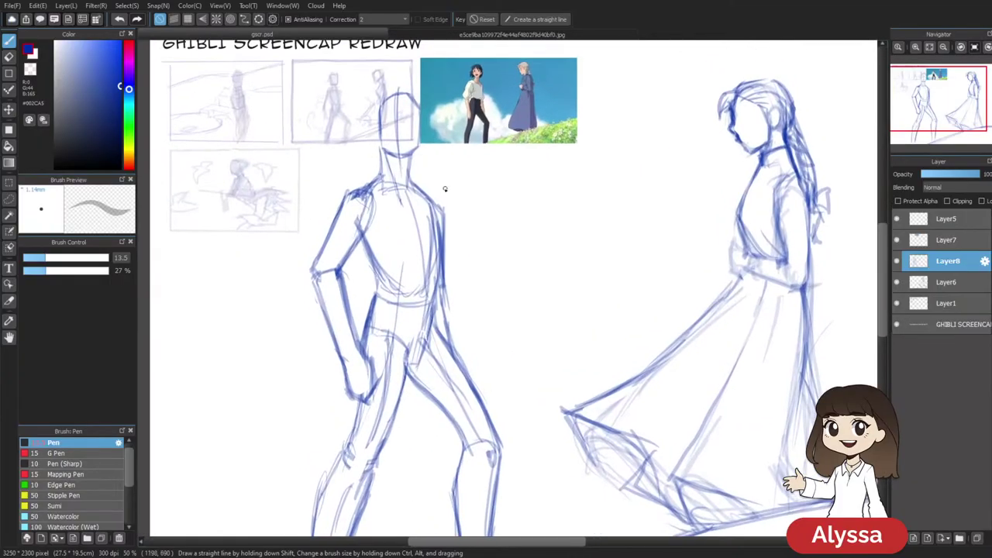
{"action": "left_click_drag", "start_coordinate": [368, 193], "coordinate": [409, 202]}
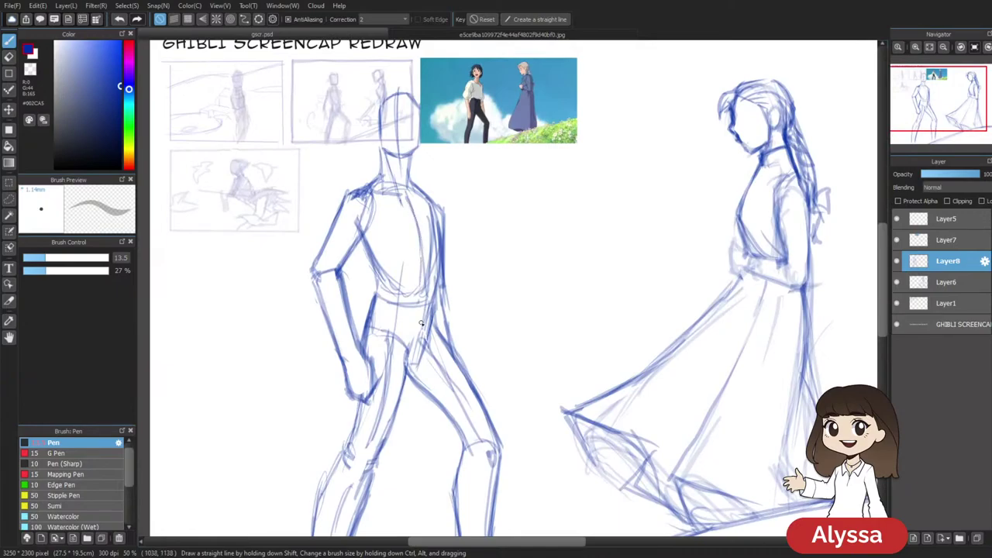
{"action": "key", "text": "ctrl+minus"}
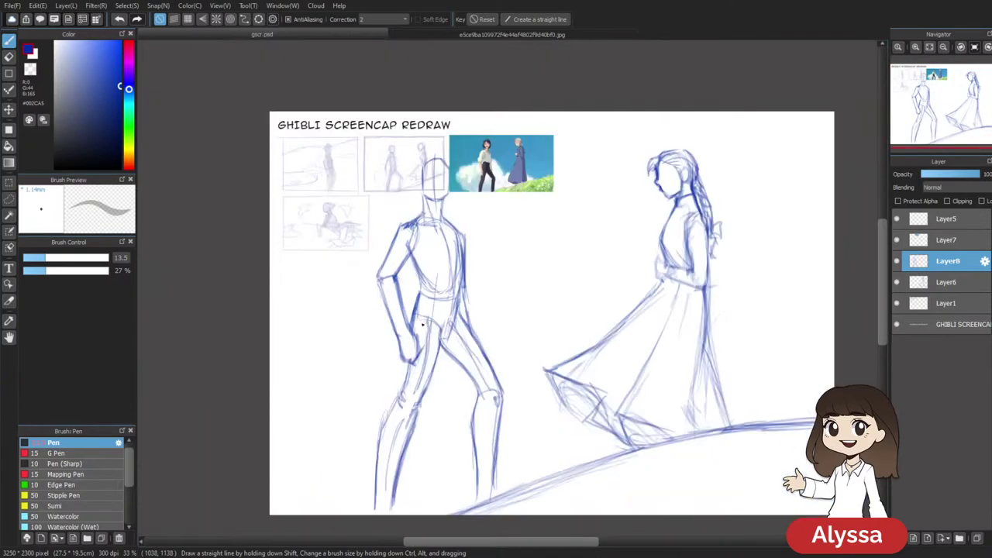
{"action": "key", "text": "m"}
{"action": "mouse_move", "coordinate": [495, 499]}
{"action": "left_mouse_down"}
{"action": "mouse_move", "coordinate": [401, 538]}
{"action": "mouse_move", "coordinate": [493, 165]}
{"action": "mouse_move", "coordinate": [497, 474]}
{"action": "left_mouse_up"}
{"action": "key", "text": "ctrl+t"}
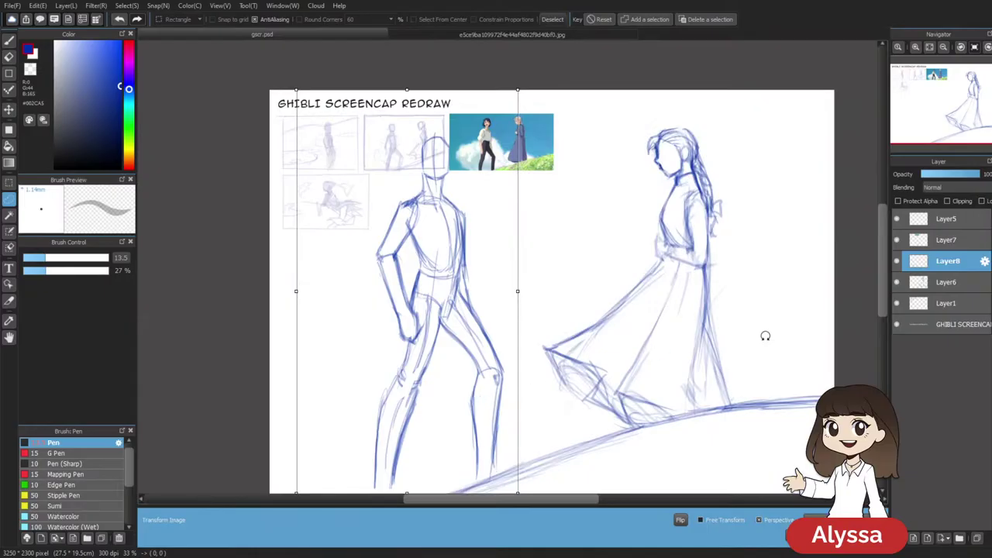
{"action": "key", "text": "Return"}
{"action": "key", "text": "ctrl+d"}
Move the colour reference image on Layer7 to the canvas's upper-left corner, just beneath the title
{"action": "left_click", "coordinate": [922, 239]}
{"action": "key", "text": "ctrl+t"}
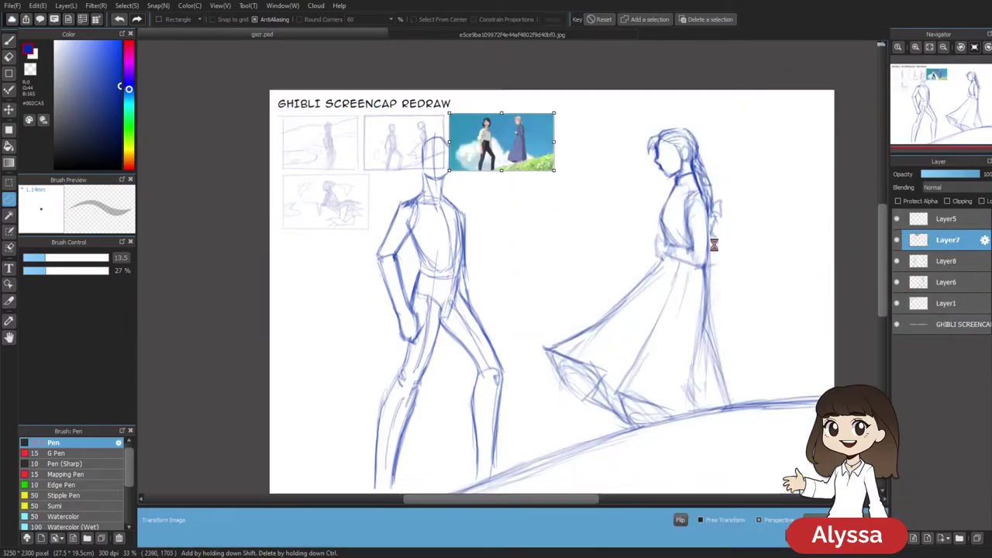
{"action": "left_click_drag", "start_coordinate": [523, 154], "coordinate": [350, 152]}
{"action": "key", "text": "Return"}
{"action": "left_click_drag", "start_coordinate": [662, 411], "coordinate": [594, 392]}
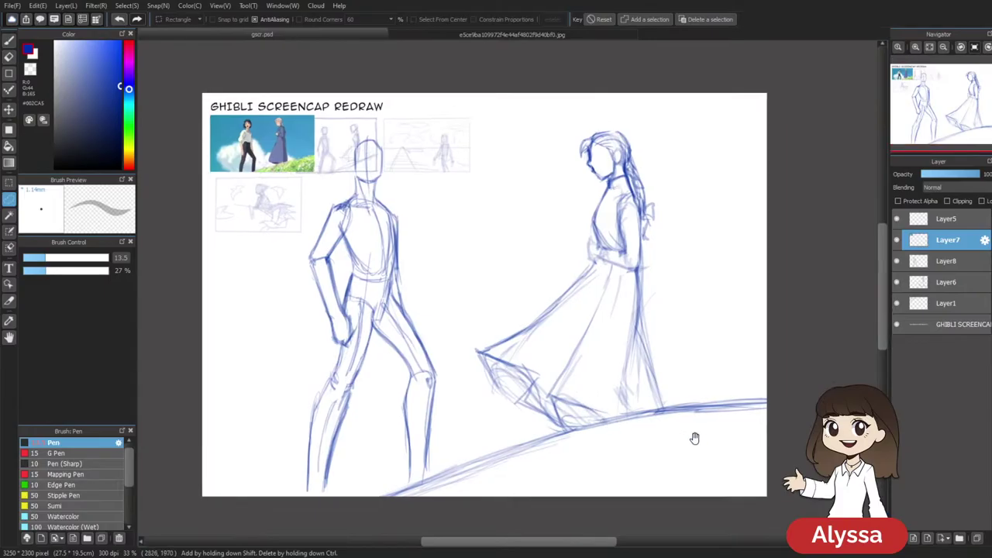
{"action": "left_click_drag", "start_coordinate": [691, 439], "coordinate": [697, 454]}
Toggle the sketch layers' visibility to find the thumbnails, leaving only Layer1 hidden
{"action": "left_click", "coordinate": [896, 267]}
{"action": "left_click", "coordinate": [897, 264]}
{"action": "left_click", "coordinate": [898, 284]}
{"action": "left_click", "coordinate": [899, 287]}
{"action": "left_click", "coordinate": [897, 303]}
{"action": "left_click", "coordinate": [897, 303]}
{"action": "left_click", "coordinate": [897, 303]}
{"action": "left_click", "coordinate": [934, 307]}
Transform the second figure on Layer8, moving it slightly toward the woman in the dress and a little lower
{"action": "left_click", "coordinate": [926, 262]}
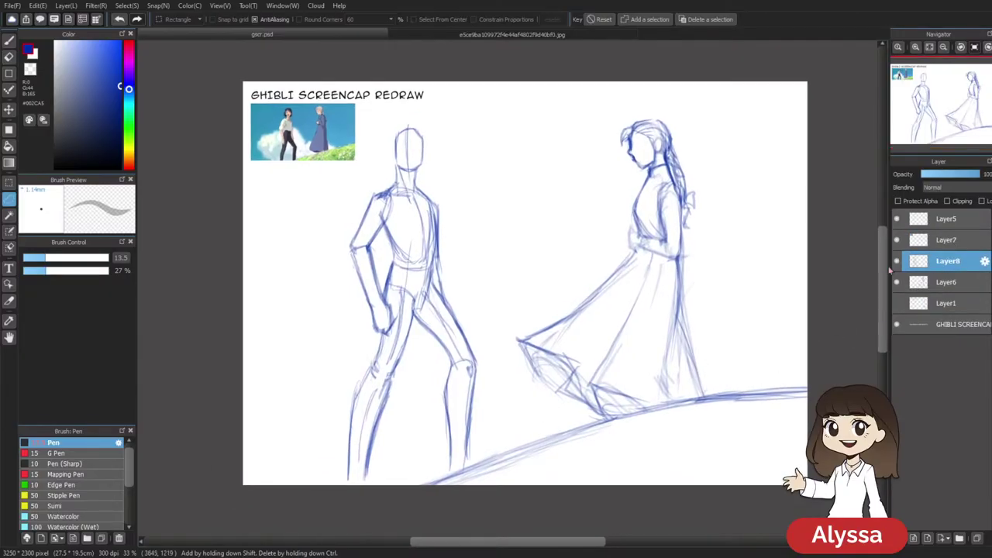
{"action": "key", "text": "ctrl+t"}
{"action": "left_click_drag", "start_coordinate": [448, 399], "coordinate": [472, 394]}
{"action": "key", "text": "Return"}
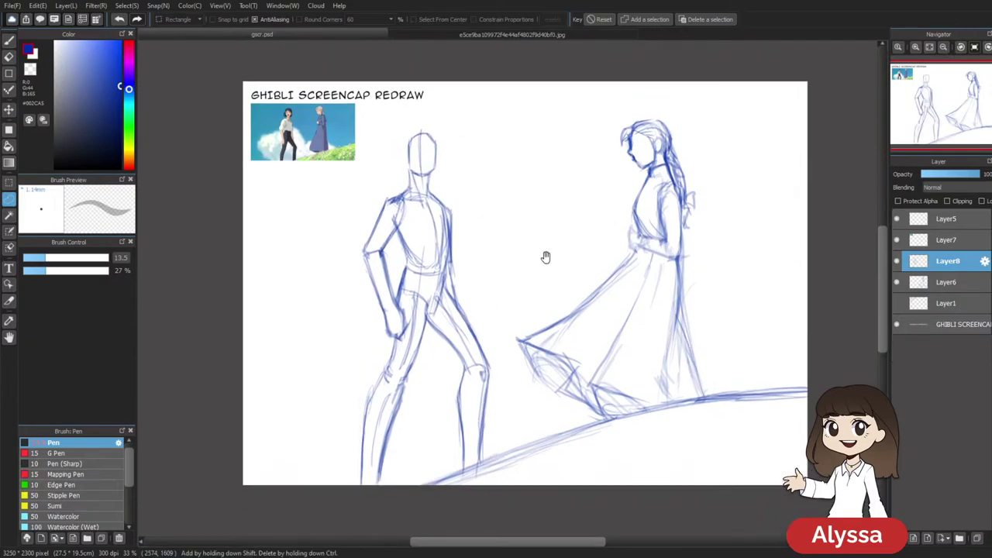
{"action": "left_click_drag", "start_coordinate": [550, 257], "coordinate": [589, 309]}
Erase and redraw the vertical centre line on the second figure's head
{"action": "key", "text": "ctrl+plus"}
{"action": "key", "text": "b"}
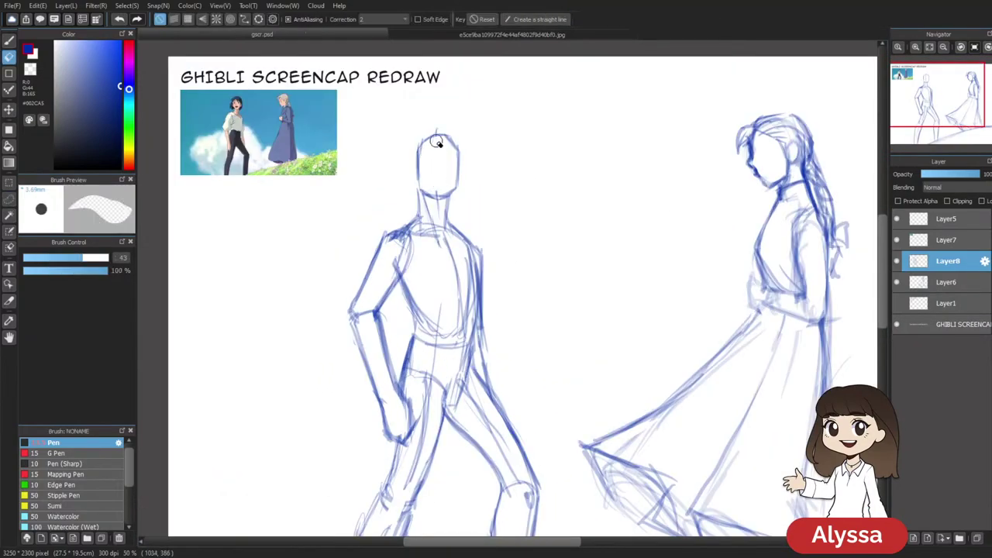
{"action": "left_click_drag", "start_coordinate": [438, 134], "coordinate": [436, 192]}
{"action": "mouse_move", "coordinate": [613, 284]}
{"action": "left_mouse_down"}
{"action": "mouse_move", "coordinate": [578, 279]}
{"action": "mouse_move", "coordinate": [584, 292]}
{"action": "left_mouse_up"}
Select the second figure's head freehand and transform it, shifting it slightly away from the woman and down toward the neck
{"action": "key", "text": "l"}
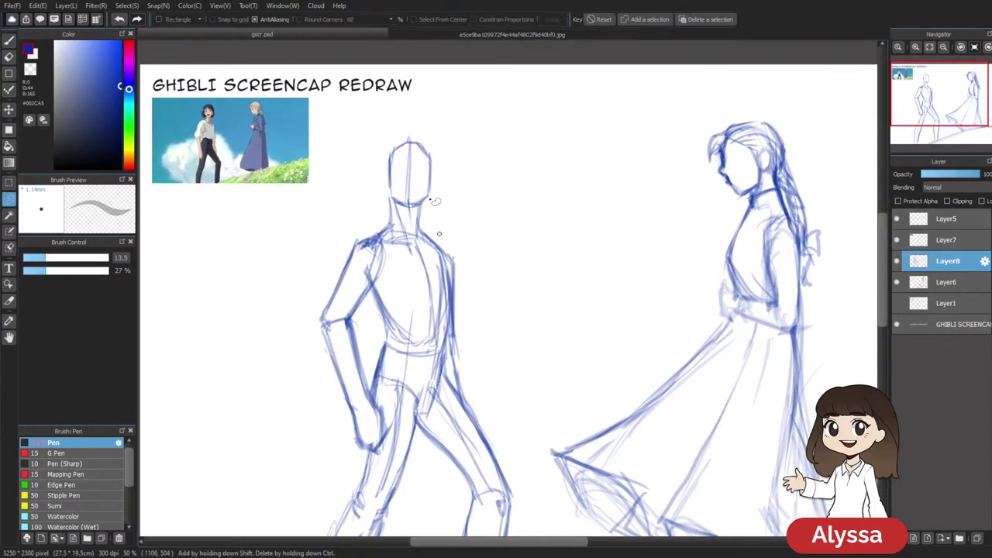
{"action": "left_click_drag", "start_coordinate": [417, 210], "coordinate": [478, 153]}
{"action": "key", "text": "ctrl+t"}
{"action": "left_click_drag", "start_coordinate": [478, 89], "coordinate": [471, 92]}
{"action": "left_click_drag", "start_coordinate": [471, 133], "coordinate": [496, 119]}
{"action": "key", "text": "Return"}
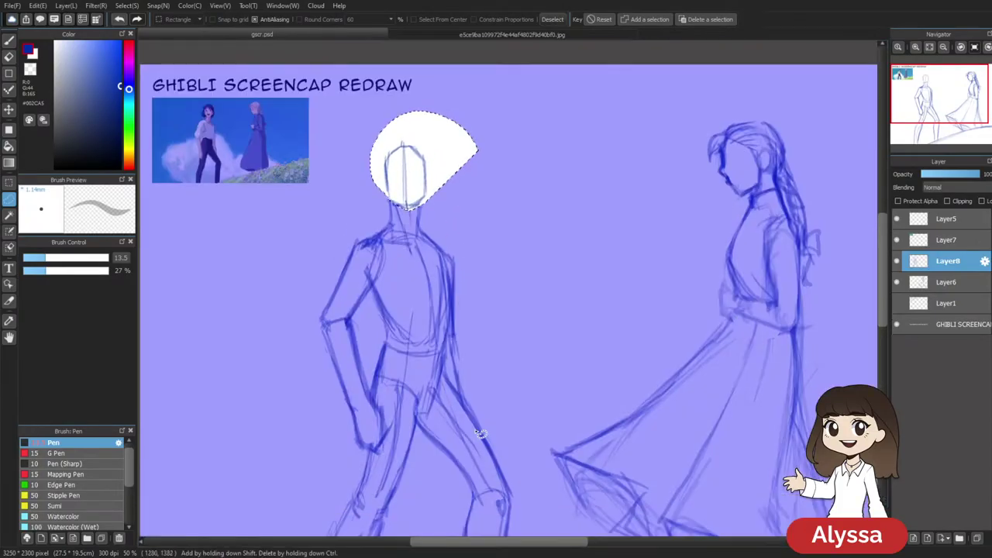
{"action": "key", "text": "ctrl+minus"}
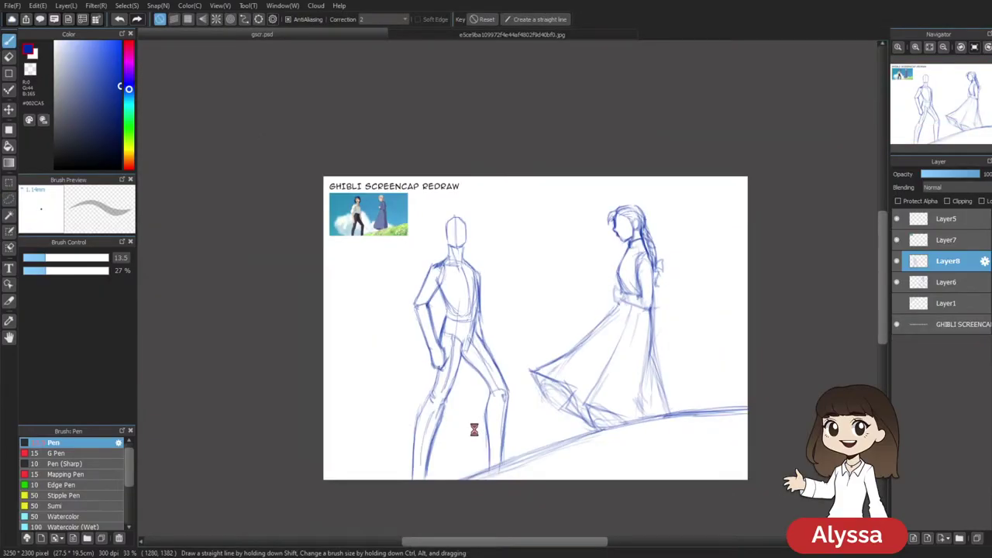
Select the second figure's head, torso and bent arm freehand and rotate them slightly clockwise, leaning the upper body toward the woman
{"action": "key", "text": "ctrl+plus"}
{"action": "left_click_drag", "start_coordinate": [540, 316], "coordinate": [520, 276]}
{"action": "left_click_drag", "start_coordinate": [499, 216], "coordinate": [507, 249]}
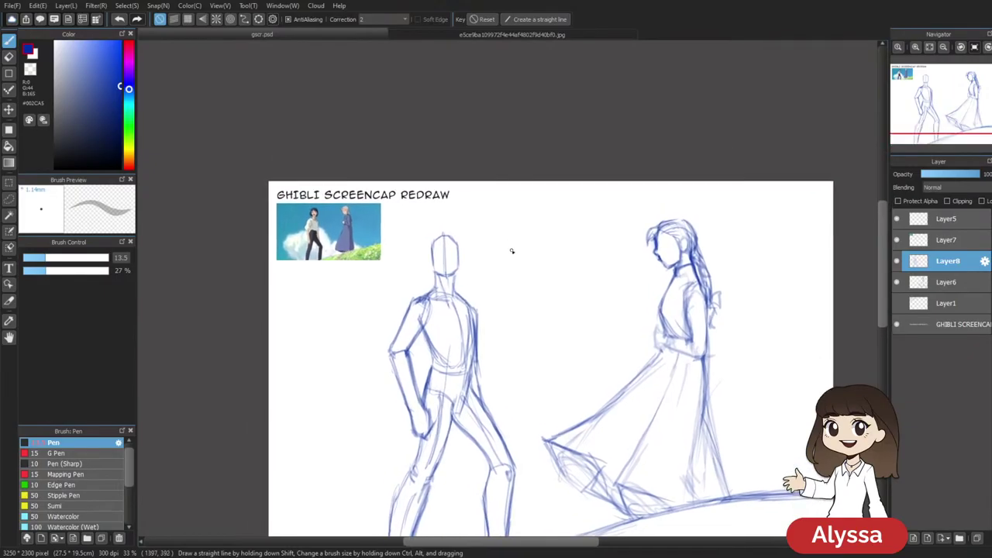
{"action": "key", "text": "ctrl+plus"}
{"action": "mouse_move", "coordinate": [491, 271]}
{"action": "left_mouse_down"}
{"action": "mouse_move", "coordinate": [524, 224]}
{"action": "mouse_move", "coordinate": [518, 256]}
{"action": "mouse_move", "coordinate": [447, 253]}
{"action": "left_mouse_up"}
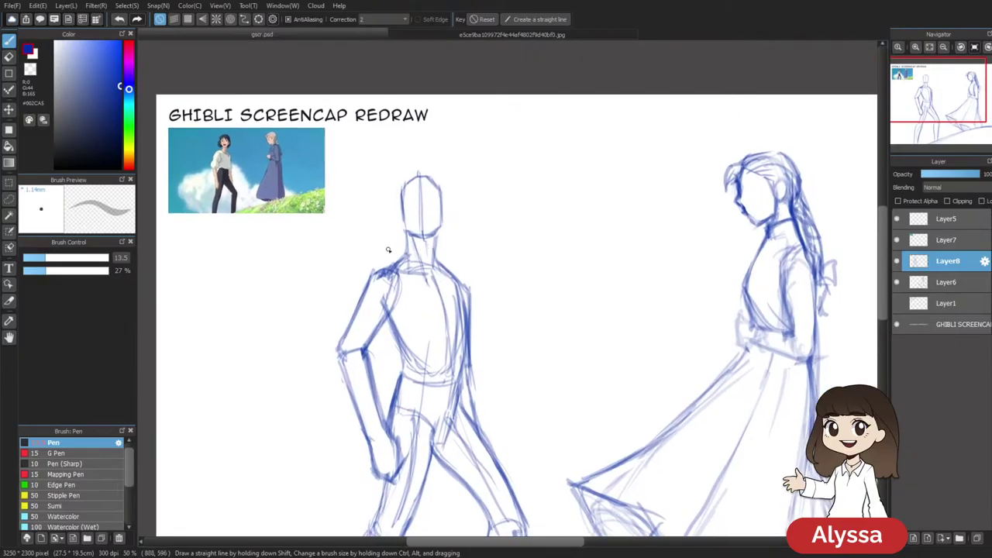
{"action": "left_click_drag", "start_coordinate": [539, 292], "coordinate": [528, 256]}
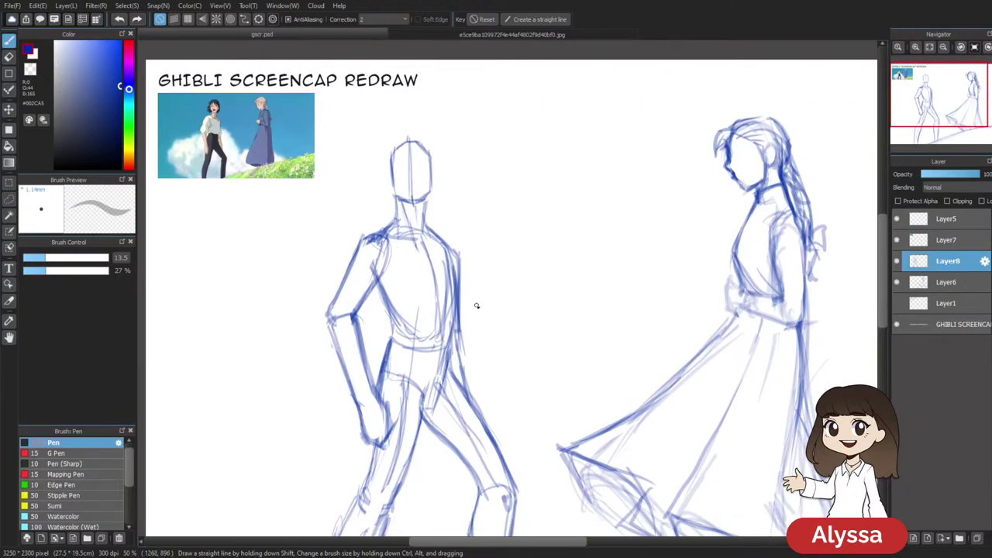
{"action": "key", "text": "l"}
{"action": "mouse_move", "coordinate": [478, 236]}
{"action": "left_mouse_down"}
{"action": "mouse_move", "coordinate": [471, 350]}
{"action": "mouse_move", "coordinate": [413, 341]}
{"action": "mouse_move", "coordinate": [384, 369]}
{"action": "mouse_move", "coordinate": [401, 424]}
{"action": "mouse_move", "coordinate": [498, 122]}
{"action": "mouse_move", "coordinate": [523, 202]}
{"action": "left_mouse_up"}
{"action": "key", "text": "ctrl+t"}
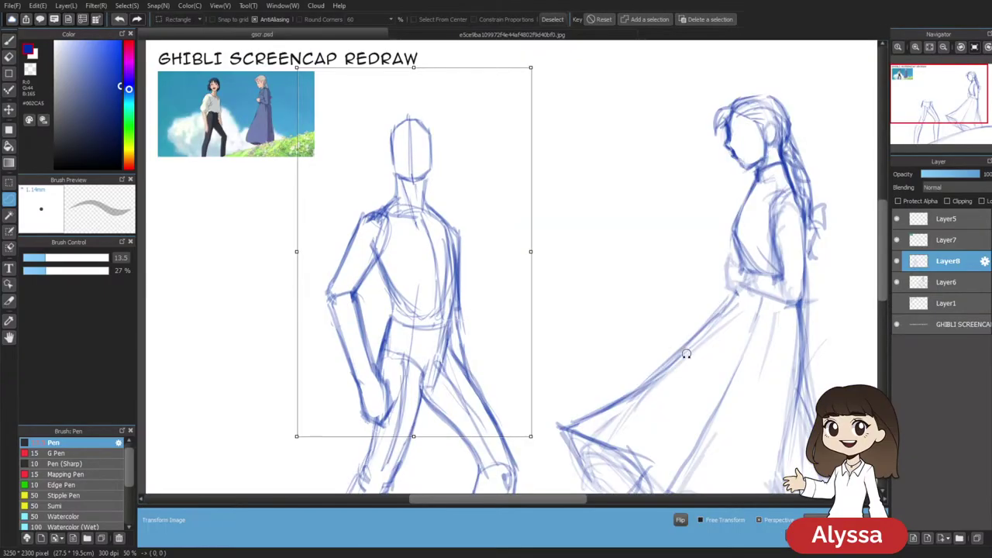
{"action": "left_click_drag", "start_coordinate": [682, 277], "coordinate": [647, 268]}
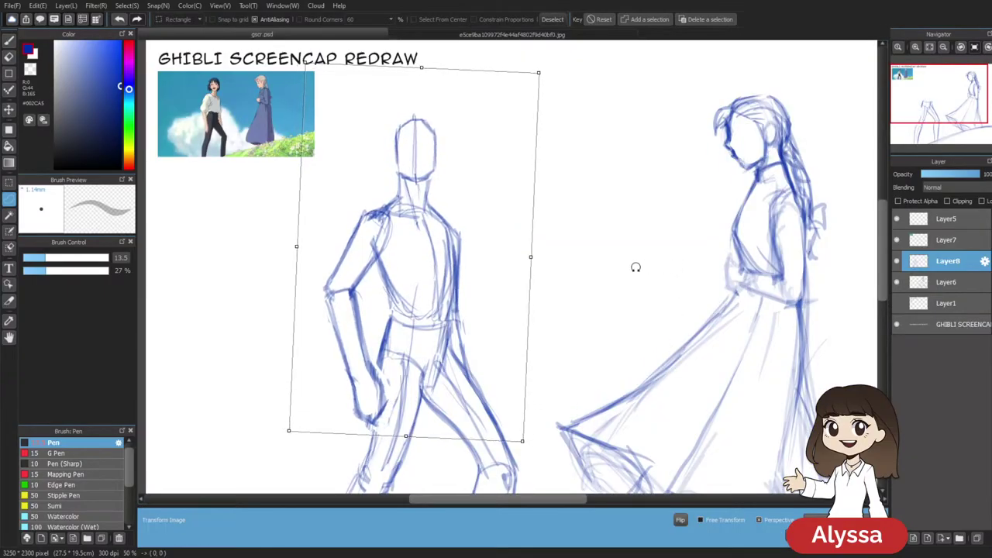
{"action": "key", "text": "Return"}
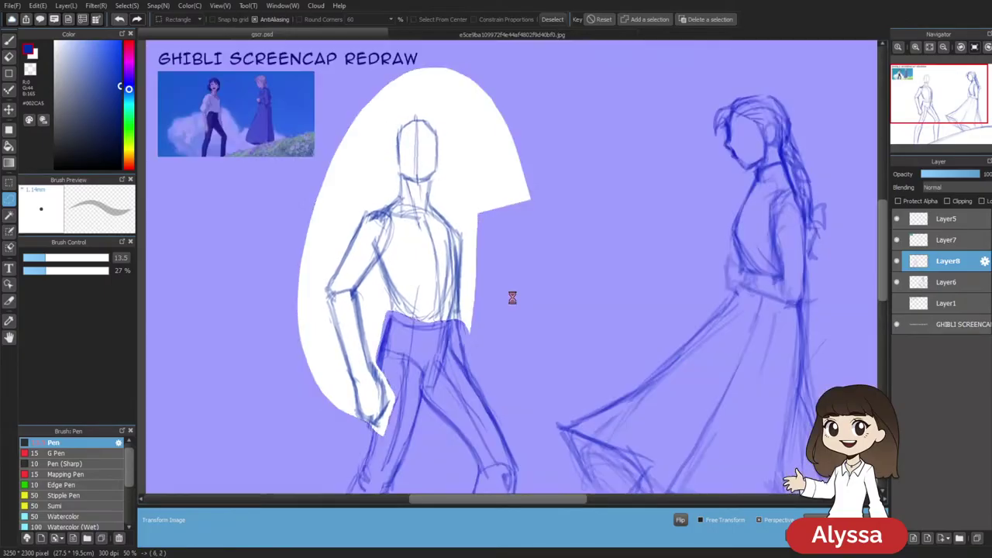
{"action": "key", "text": "ctrl+d"}
Sketch a V-shaped shirt neckline on the second figure's chest and add ears on both sides of the head
{"action": "key", "text": "b"}
{"action": "scroll", "coordinate": [514, 301], "scroll_direction": "down", "scroll_amount": 2}
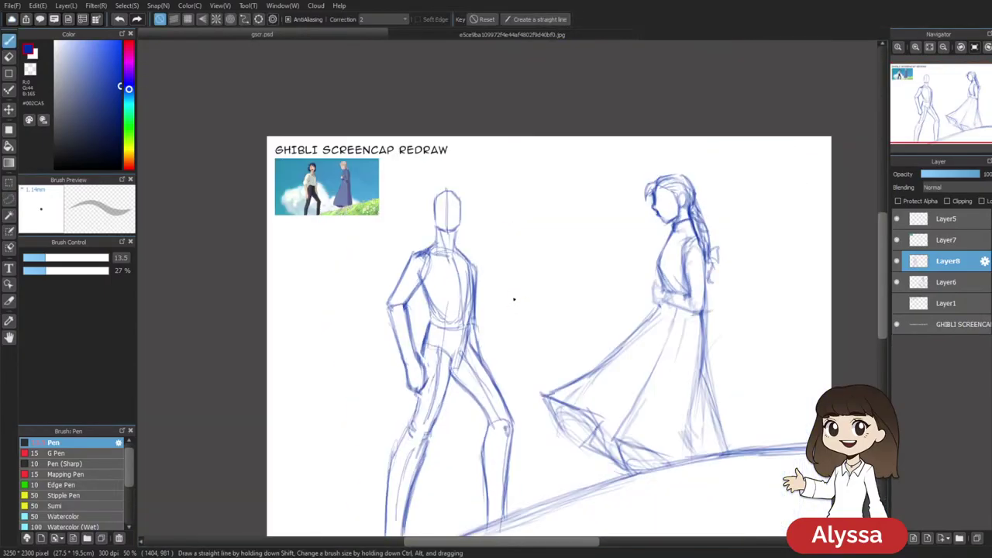
{"action": "scroll", "coordinate": [514, 299], "scroll_direction": "up", "scroll_amount": 2}
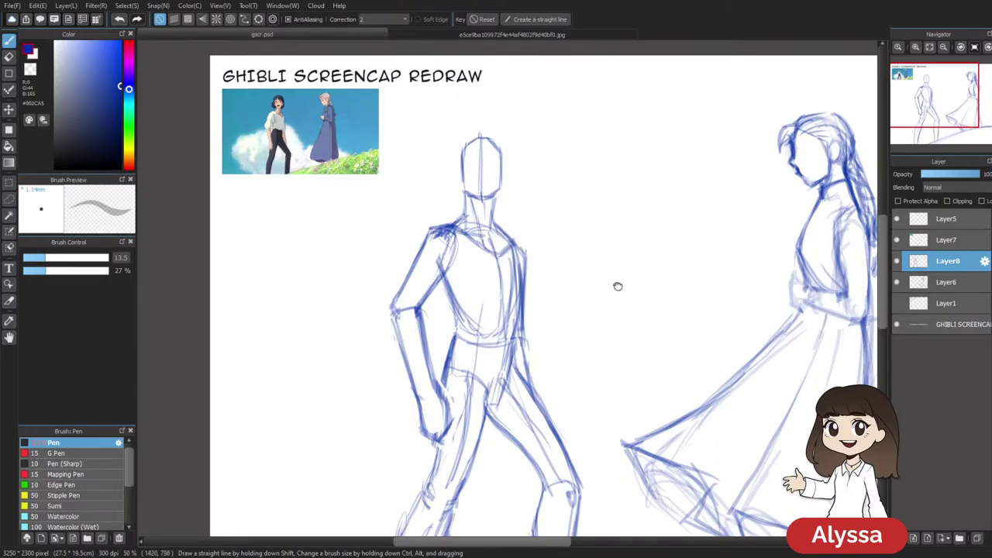
{"action": "left_click_drag", "start_coordinate": [610, 284], "coordinate": [584, 233]}
{"action": "mouse_move", "coordinate": [519, 165]}
{"action": "left_mouse_down"}
{"action": "mouse_move", "coordinate": [514, 174]}
{"action": "mouse_move", "coordinate": [468, 152]}
{"action": "left_mouse_up"}
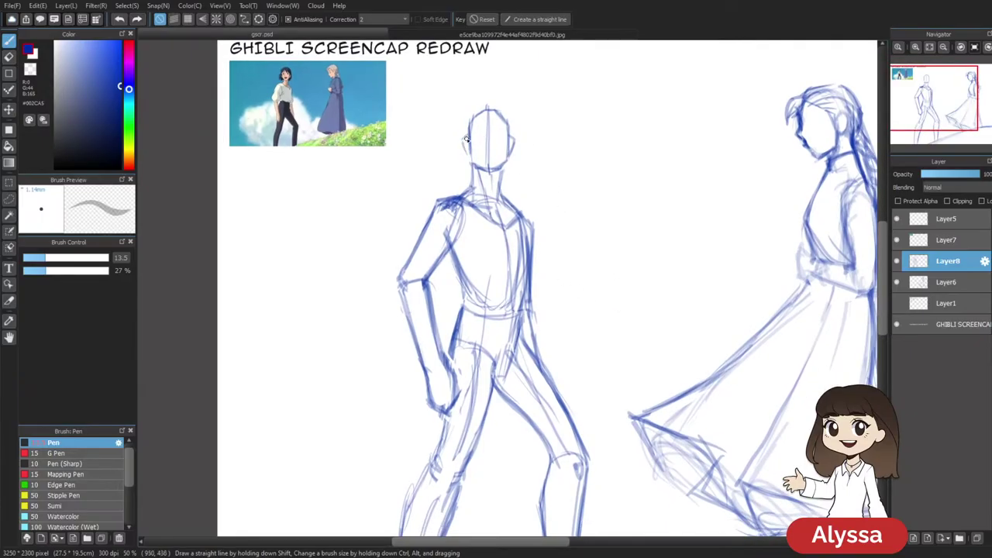
{"action": "left_click_drag", "start_coordinate": [648, 260], "coordinate": [571, 390]}
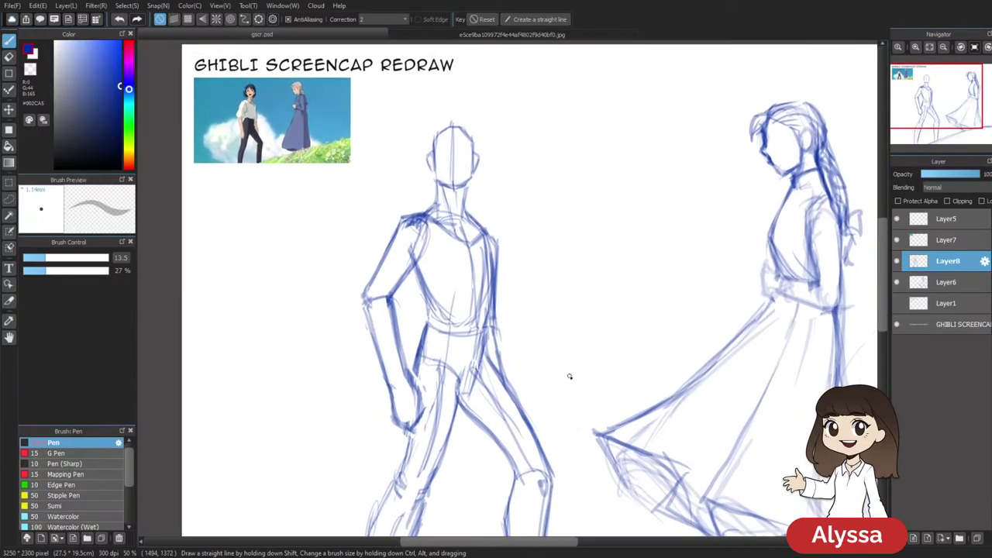
{"action": "left_click_drag", "start_coordinate": [568, 236], "coordinate": [567, 236]}
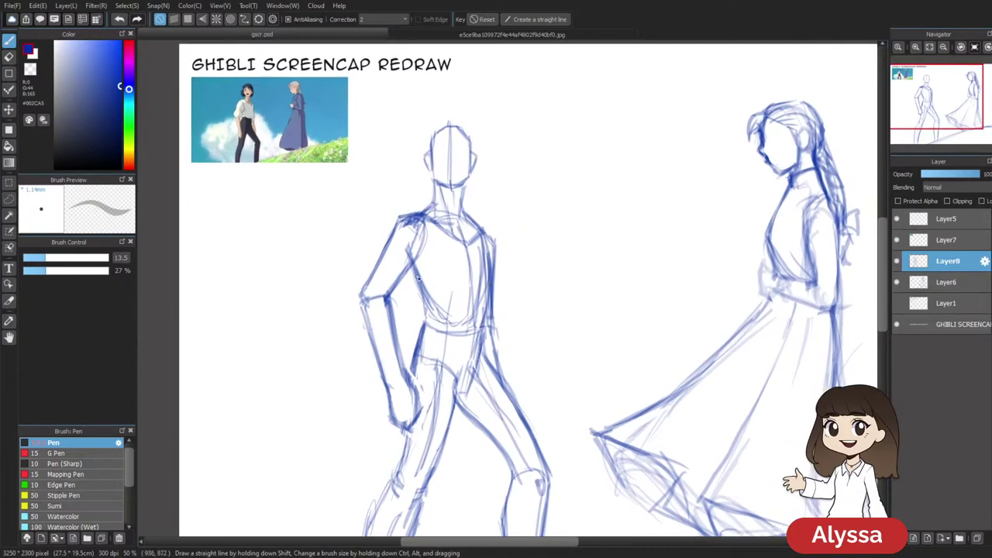
Draw a loose, puffed sleeve ending at the elbow around the second figure's bent arm and erase the upper-arm construction lines inside it
{"action": "left_click_drag", "start_coordinate": [504, 334], "coordinate": [491, 339]}
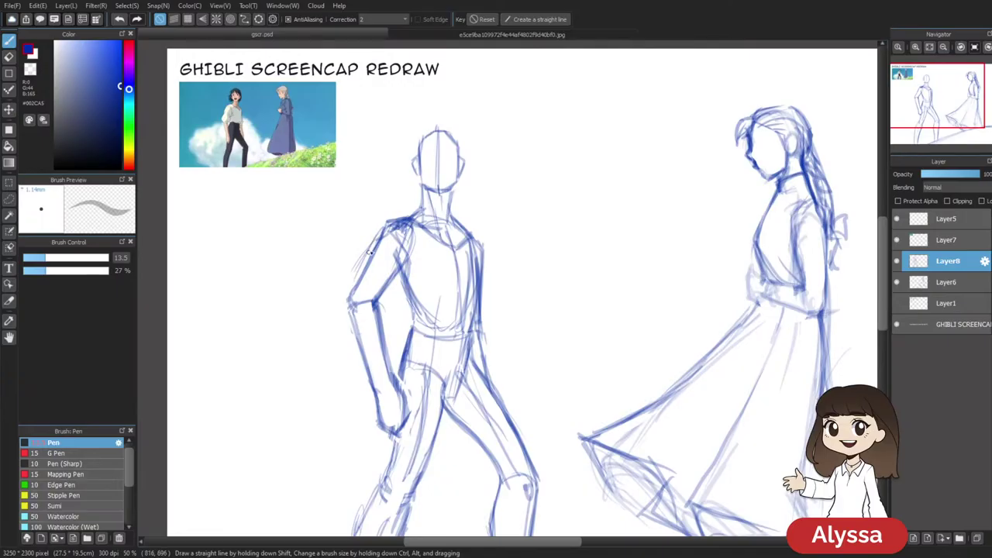
{"action": "left_click_drag", "start_coordinate": [351, 308], "coordinate": [378, 311]}
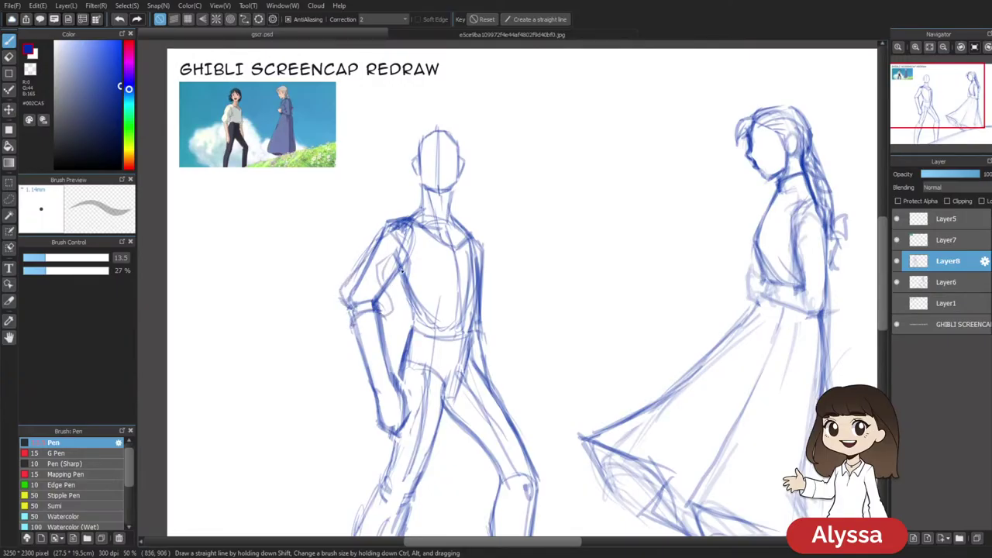
{"action": "key", "text": "e"}
{"action": "mouse_move", "coordinate": [354, 289]}
{"action": "left_mouse_down"}
{"action": "mouse_move", "coordinate": [351, 296]}
{"action": "mouse_move", "coordinate": [386, 234]}
{"action": "left_mouse_up"}
{"action": "left_click_drag", "start_coordinate": [393, 277], "coordinate": [403, 255]}
{"action": "key", "text": "b"}
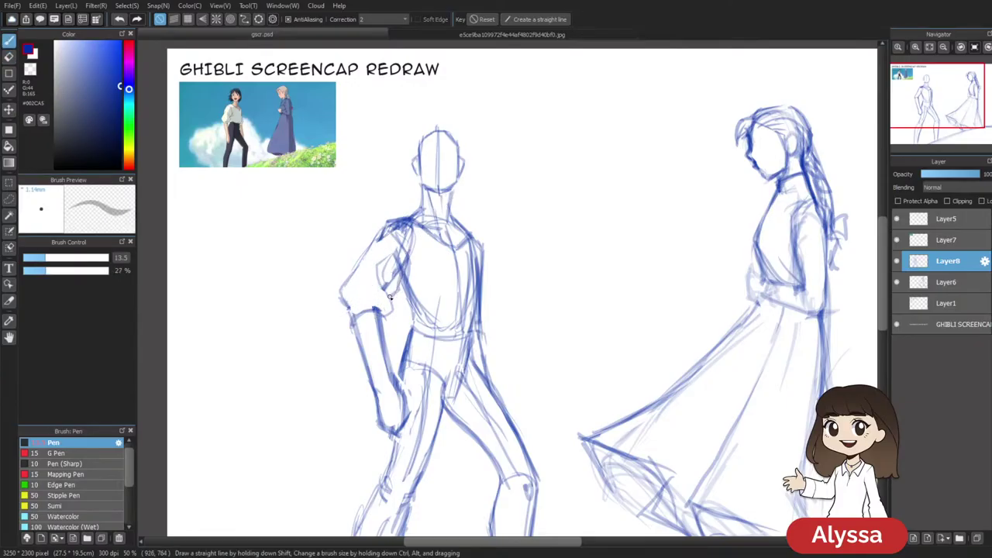
Erase the shoulder and chest construction lines beside the puffed sleeve and draw shirt folds radiating from the armpit
{"action": "key", "text": "e"}
{"action": "mouse_move", "coordinate": [387, 245]}
{"action": "left_mouse_down"}
{"action": "mouse_move", "coordinate": [397, 225]}
{"action": "mouse_move", "coordinate": [406, 246]}
{"action": "mouse_move", "coordinate": [390, 222]}
{"action": "mouse_move", "coordinate": [381, 238]}
{"action": "mouse_move", "coordinate": [453, 254]}
{"action": "left_mouse_up"}
{"action": "key", "text": "p"}
{"action": "key", "text": "e"}
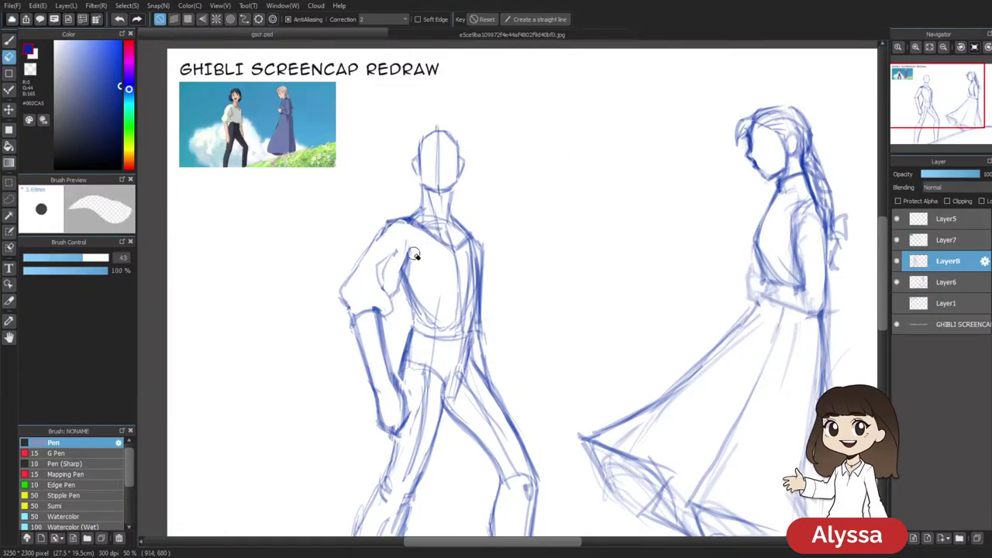
{"action": "key", "text": "p"}
{"action": "left_click_drag", "start_coordinate": [406, 276], "coordinate": [426, 267]}
{"action": "mouse_move", "coordinate": [404, 272]}
{"action": "left_mouse_down"}
{"action": "mouse_move", "coordinate": [431, 263]}
{"action": "mouse_move", "coordinate": [403, 281]}
{"action": "mouse_move", "coordinate": [418, 306]}
{"action": "left_mouse_up"}
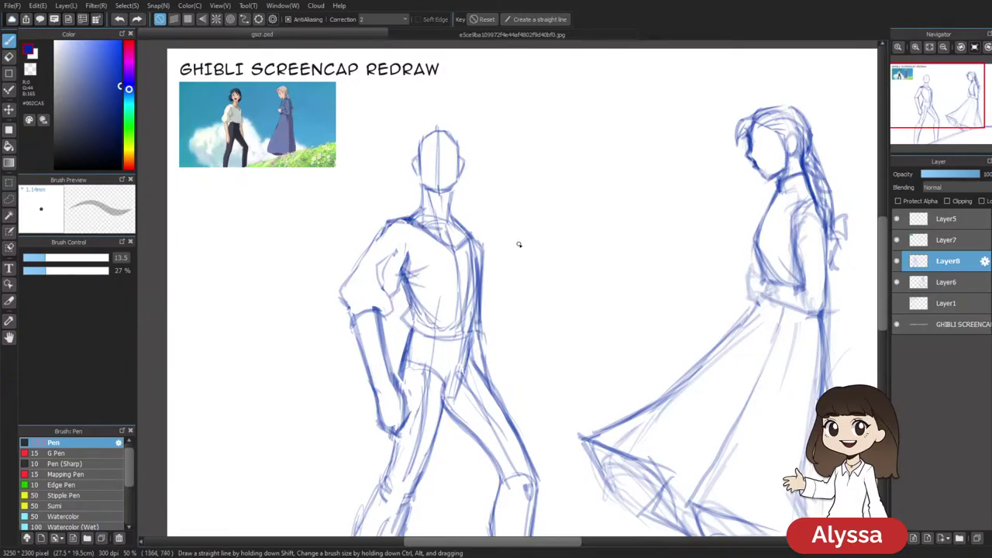
Refine the second figure's shirt side and collar, add a shadow under the chin, and erase stray lines at the shoulder nearer the woman
{"action": "left_click_drag", "start_coordinate": [478, 288], "coordinate": [519, 319]}
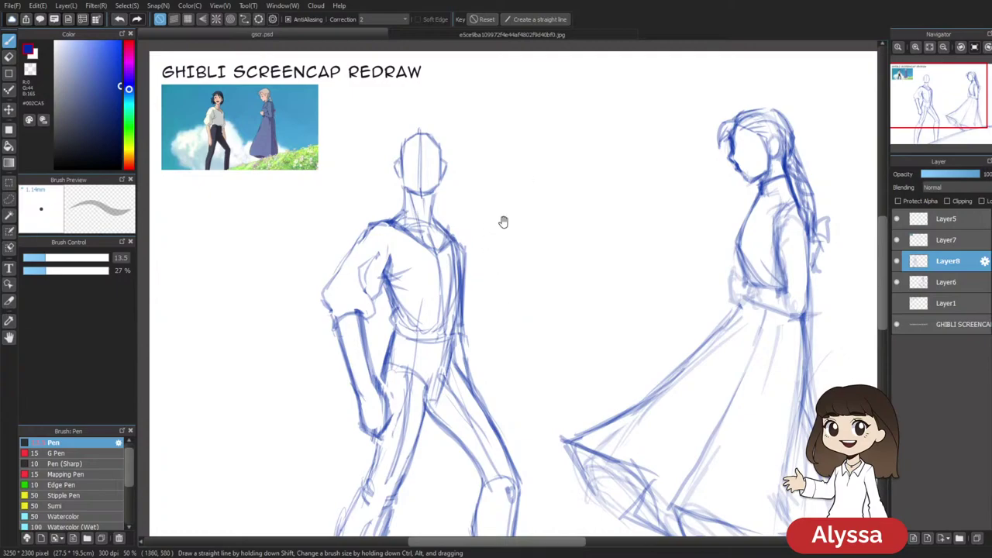
{"action": "left_click_drag", "start_coordinate": [502, 218], "coordinate": [504, 203]}
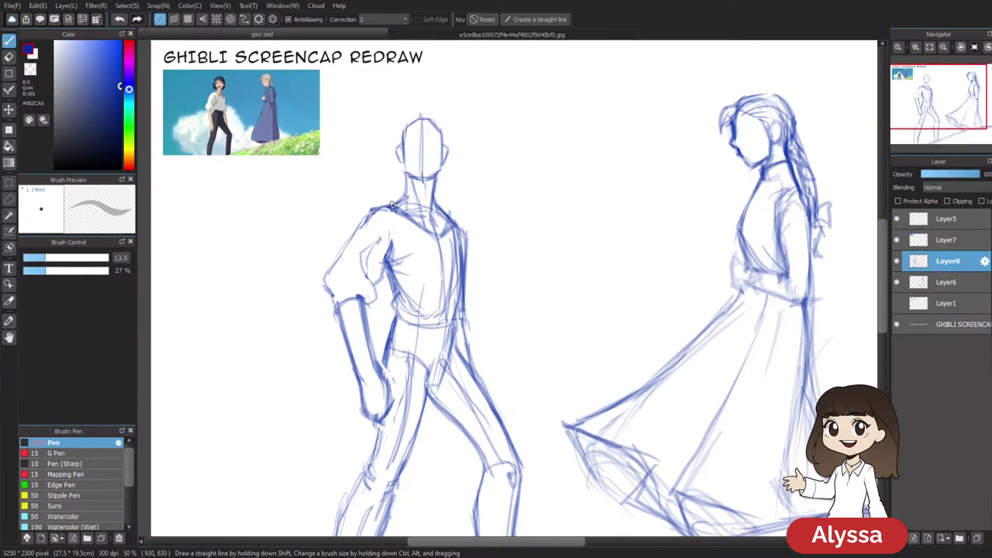
{"action": "left_click_drag", "start_coordinate": [541, 223], "coordinate": [520, 215]}
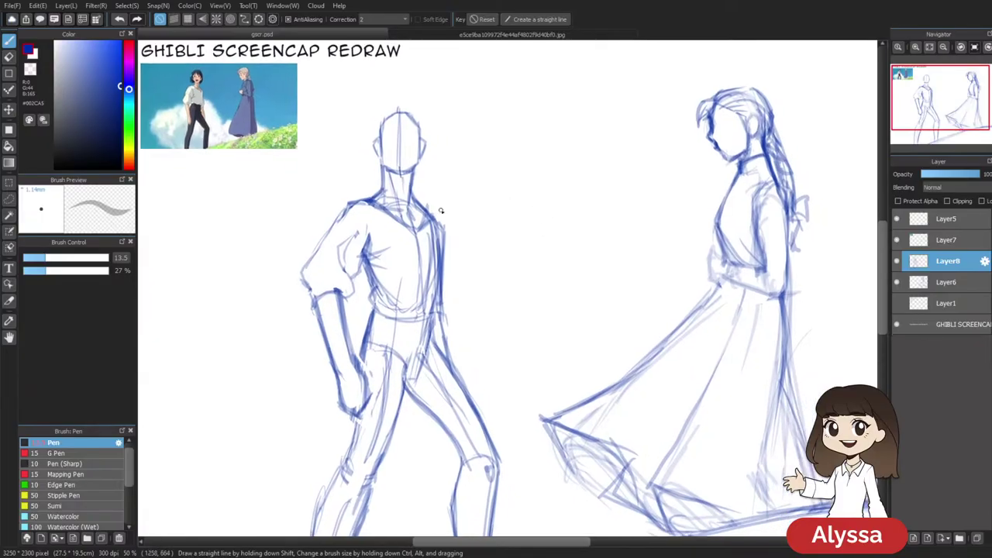
{"action": "left_click_drag", "start_coordinate": [447, 131], "coordinate": [464, 131]}
{"action": "left_click_drag", "start_coordinate": [694, 219], "coordinate": [655, 233]}
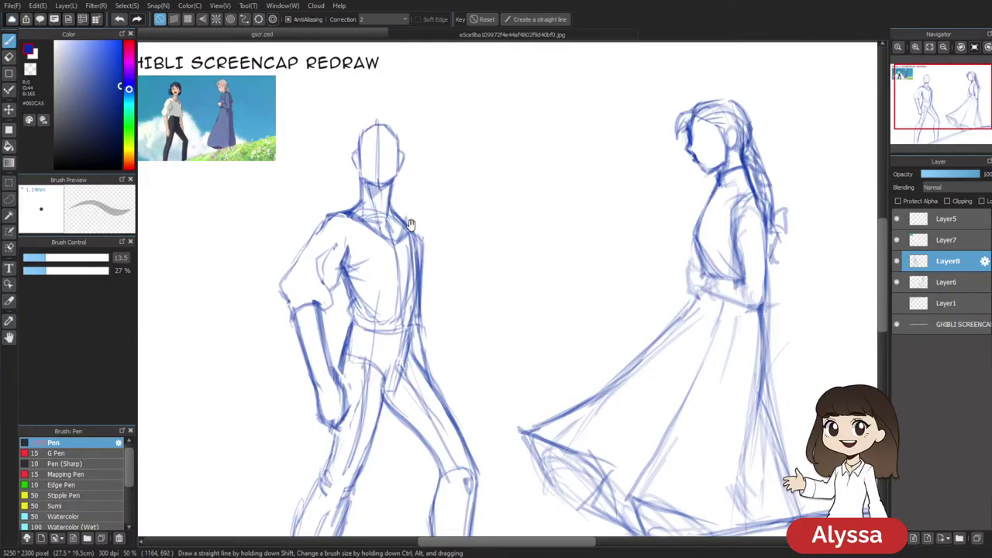
{"action": "left_click_drag", "start_coordinate": [411, 224], "coordinate": [421, 211]}
{"action": "key", "text": "e"}
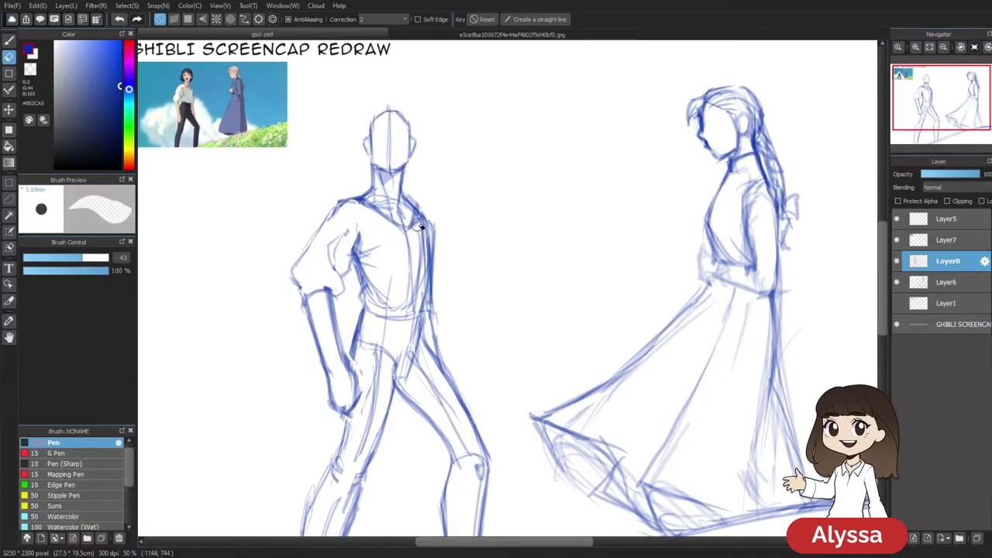
{"action": "key", "text": "p"}
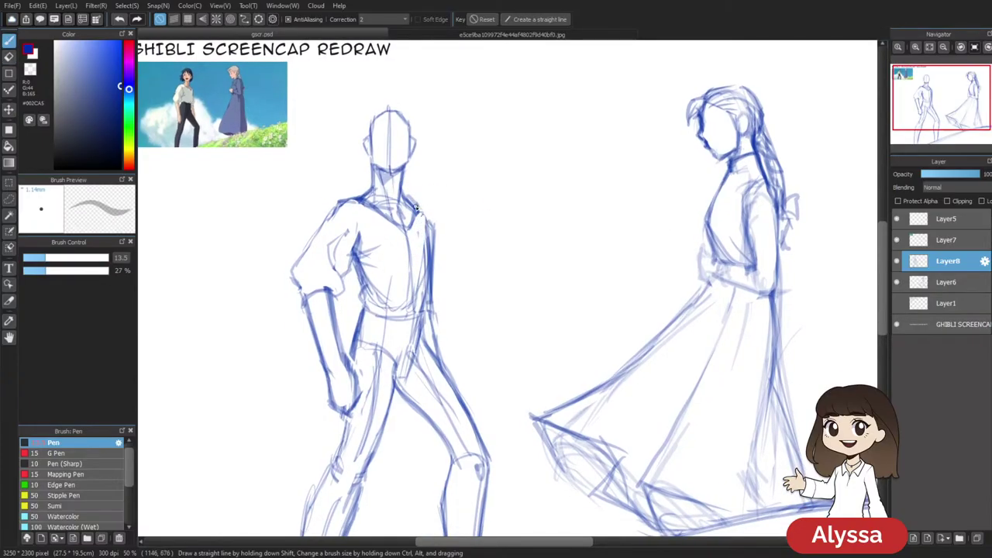
Draw the loose sleeve on the arm nearer the woman and strengthen the waistband, undoing the unwanted strokes
{"action": "left_click_drag", "start_coordinate": [436, 241], "coordinate": [436, 260]}
{"action": "left_click_drag", "start_coordinate": [520, 237], "coordinate": [541, 220]}
{"action": "left_click_drag", "start_coordinate": [458, 216], "coordinate": [459, 254]}
{"action": "key", "text": "ctrl+z"}
{"action": "mouse_move", "coordinate": [455, 221]}
{"action": "left_mouse_down"}
{"action": "mouse_move", "coordinate": [463, 271]}
{"action": "mouse_move", "coordinate": [451, 303]}
{"action": "mouse_move", "coordinate": [462, 289]}
{"action": "mouse_move", "coordinate": [528, 285]}
{"action": "mouse_move", "coordinate": [479, 313]}
{"action": "left_mouse_up"}
{"action": "mouse_move", "coordinate": [398, 317]}
{"action": "left_mouse_down"}
{"action": "mouse_move", "coordinate": [459, 320]}
{"action": "mouse_move", "coordinate": [401, 323]}
{"action": "mouse_move", "coordinate": [441, 334]}
{"action": "left_mouse_up"}
{"action": "key", "text": "ctrl+z"}
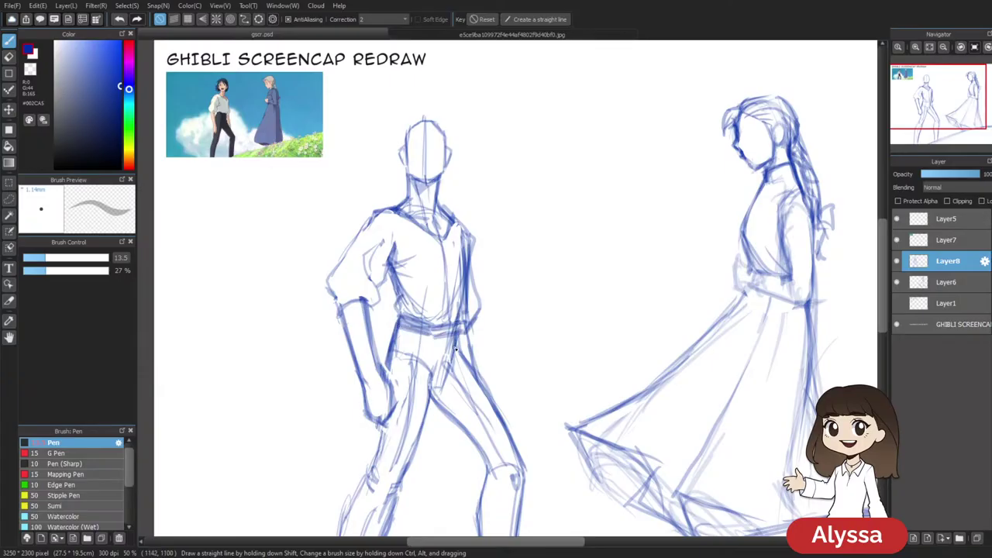
Erase and rework the overlapping lines at the second figure's hip and crotch on the side nearer the woman
{"action": "left_click_drag", "start_coordinate": [535, 354], "coordinate": [547, 363]}
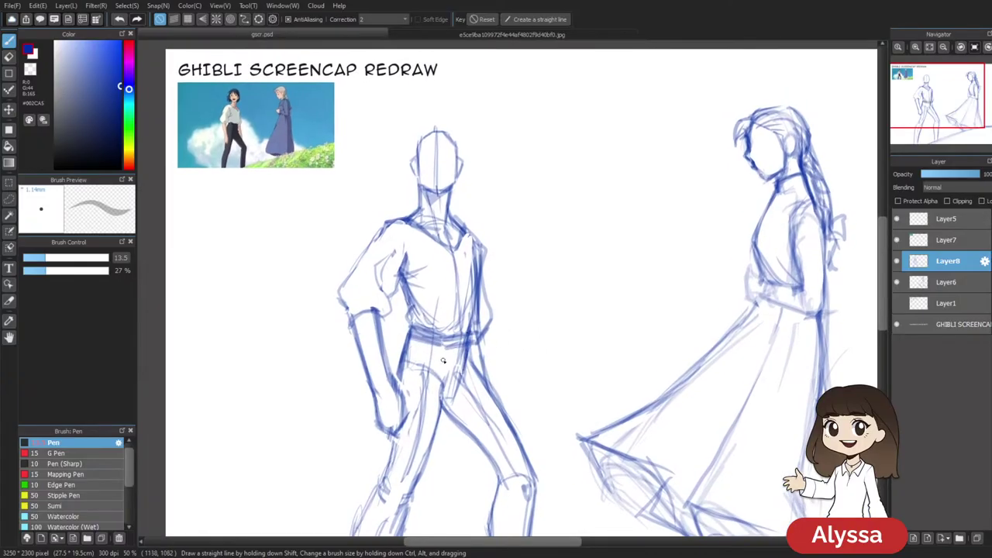
{"action": "key", "text": "e"}
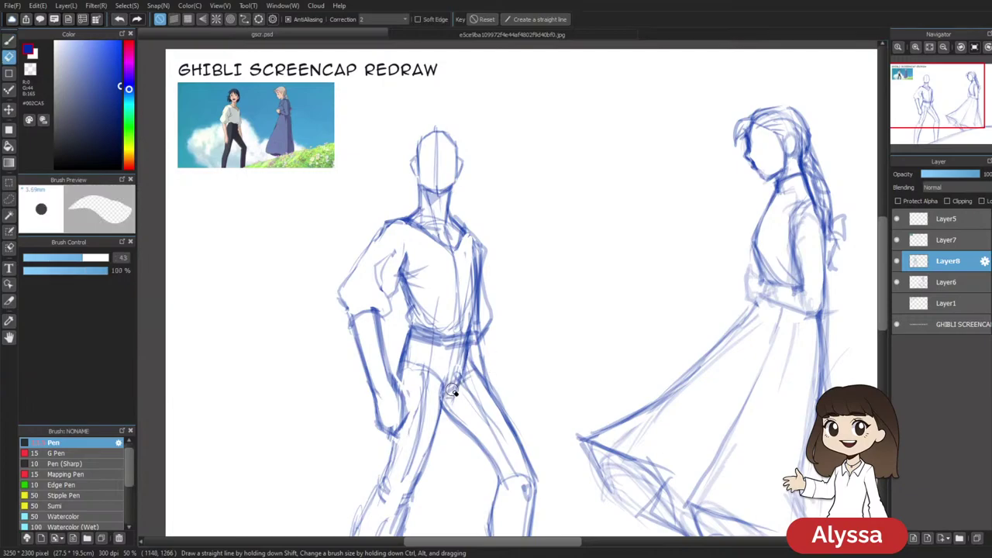
{"action": "left_click_drag", "start_coordinate": [604, 377], "coordinate": [597, 341]}
{"action": "key", "text": "p"}
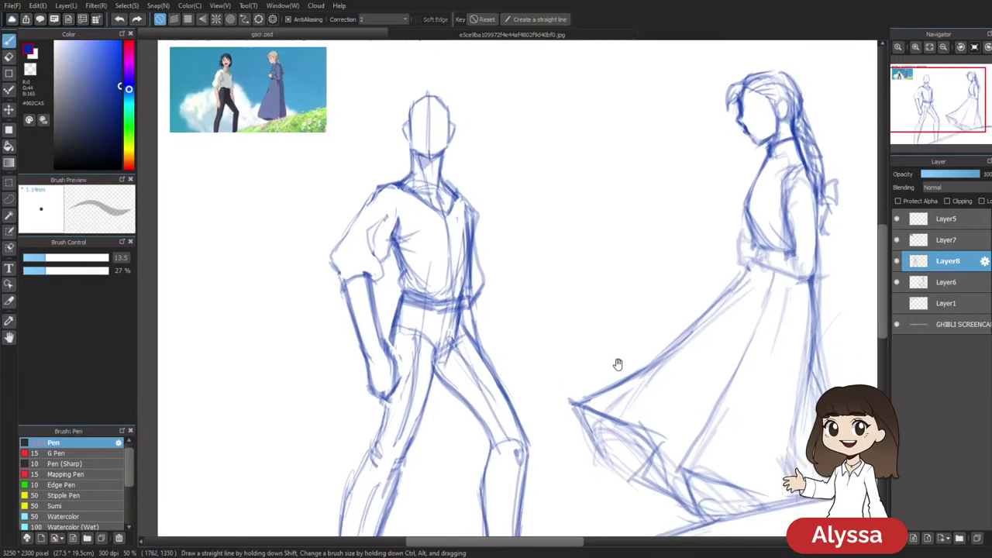
Erase the inner thigh and knee construction lines on the leg below the hanging hand and sketch trouser folds at its knee
{"action": "scroll", "coordinate": [388, 353], "scroll_direction": "down", "scroll_amount": 2}
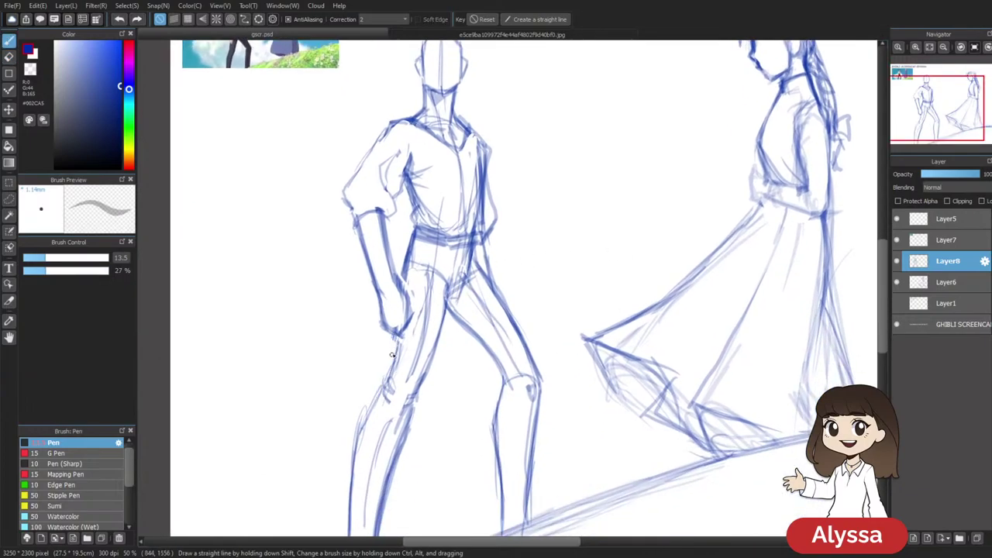
{"action": "key", "text": "e"}
{"action": "mouse_move", "coordinate": [389, 386]}
{"action": "left_mouse_down"}
{"action": "mouse_move", "coordinate": [387, 395]}
{"action": "mouse_move", "coordinate": [403, 341]}
{"action": "left_mouse_up"}
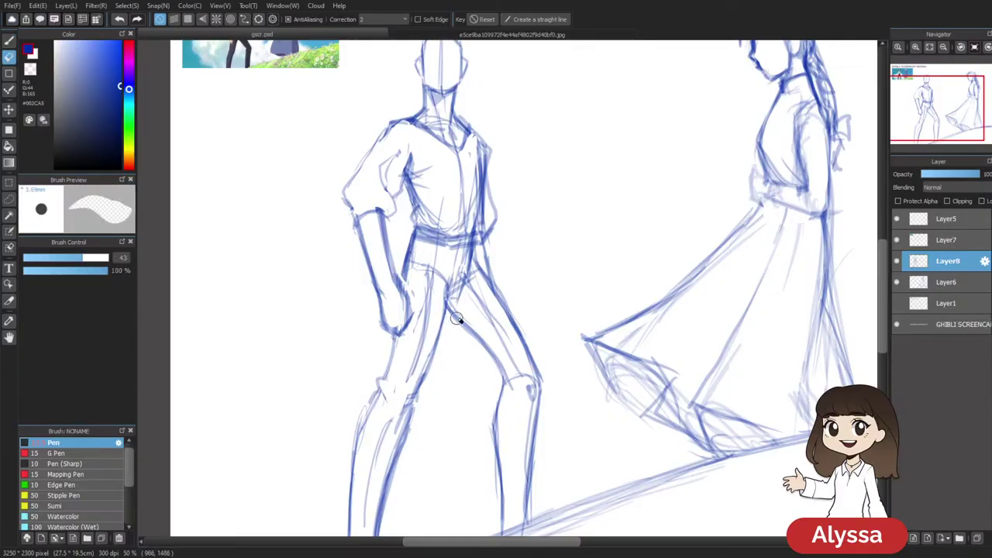
{"action": "left_click_drag", "start_coordinate": [436, 284], "coordinate": [407, 381]}
{"action": "key", "text": "b"}
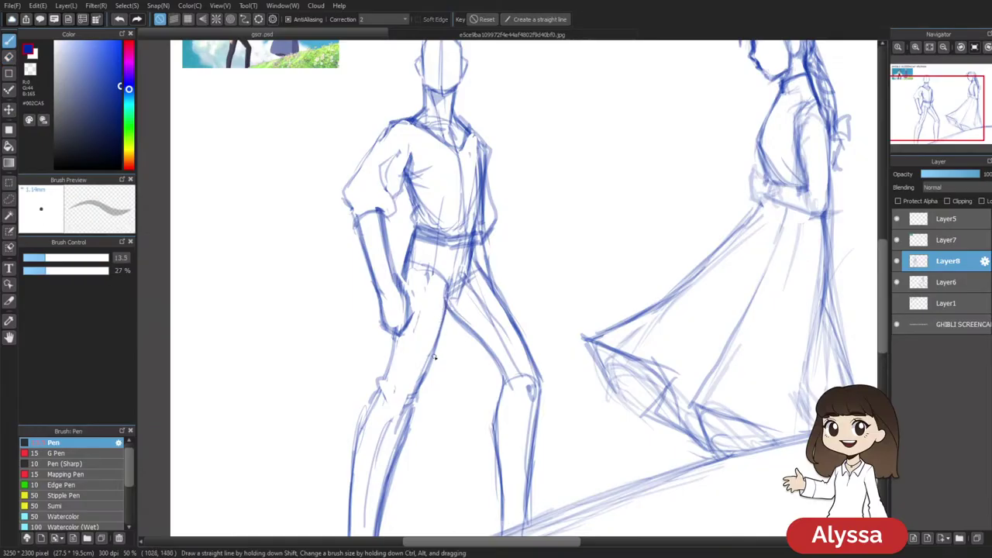
{"action": "mouse_move", "coordinate": [575, 347]}
{"action": "left_mouse_down"}
{"action": "mouse_move", "coordinate": [563, 365]}
{"action": "mouse_move", "coordinate": [564, 334]}
{"action": "left_mouse_up"}
{"action": "key", "text": "e"}
{"action": "left_click_drag", "start_coordinate": [393, 387], "coordinate": [403, 364]}
{"action": "key", "text": "b"}
Erase the inner shin lines of the leg below the hanging hand and redraw the trouser outline below its knee
{"action": "left_click_drag", "start_coordinate": [535, 394], "coordinate": [558, 309]}
{"action": "key", "text": "e"}
{"action": "left_click_drag", "start_coordinate": [399, 326], "coordinate": [375, 425]}
{"action": "key", "text": "b"}
{"action": "mouse_move", "coordinate": [549, 214]}
{"action": "left_mouse_down"}
{"action": "mouse_move", "coordinate": [496, 449]}
{"action": "mouse_move", "coordinate": [547, 229]}
{"action": "left_mouse_up"}
{"action": "left_click_drag", "start_coordinate": [429, 293], "coordinate": [430, 309]}
{"action": "left_click_drag", "start_coordinate": [492, 316], "coordinate": [487, 308]}
{"action": "left_click_drag", "start_coordinate": [409, 279], "coordinate": [394, 303]}
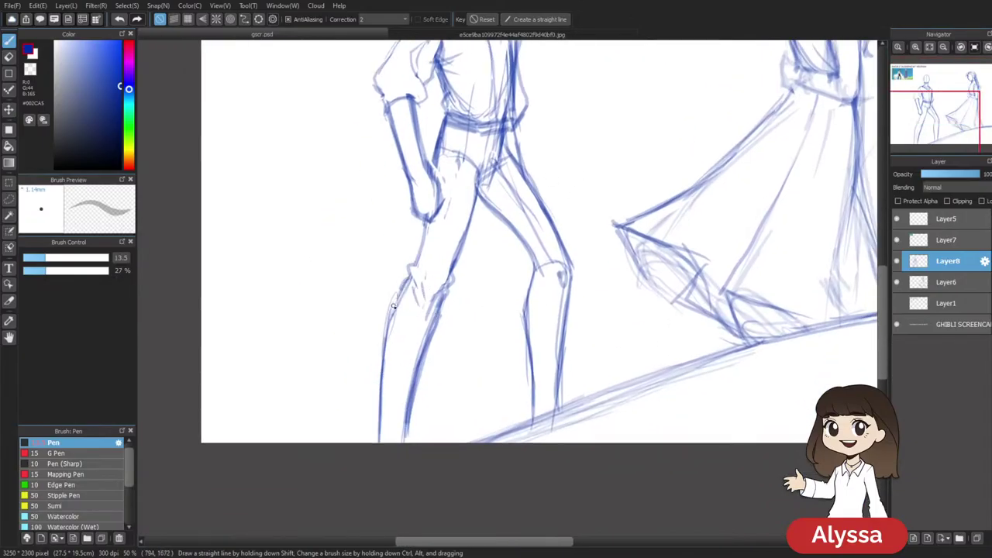
Erase the inner thigh and knee construction lines on the second figure's leg nearer the woman and sketch trouser folds at its knee
{"action": "left_click_drag", "start_coordinate": [580, 277], "coordinate": [523, 366]}
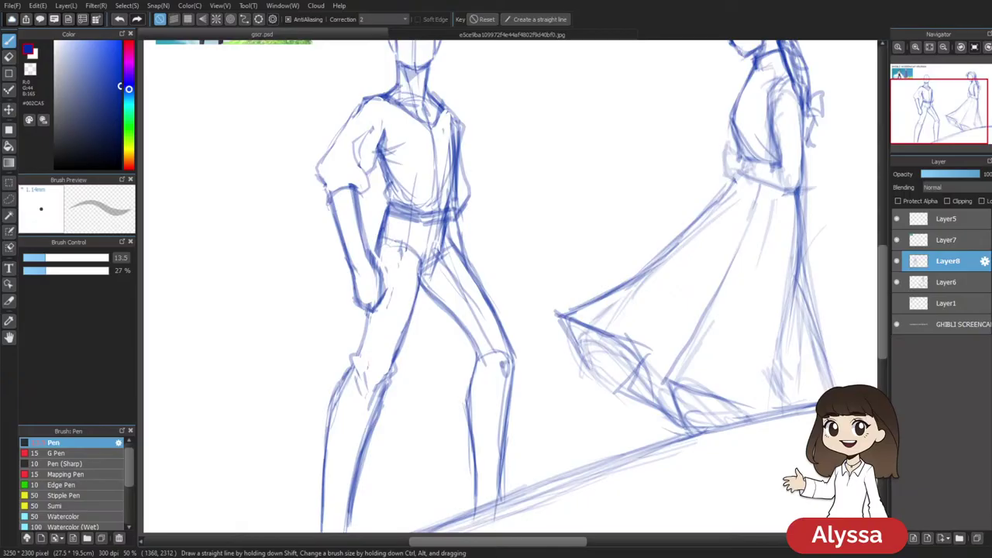
{"action": "left_click_drag", "start_coordinate": [544, 318], "coordinate": [540, 316]}
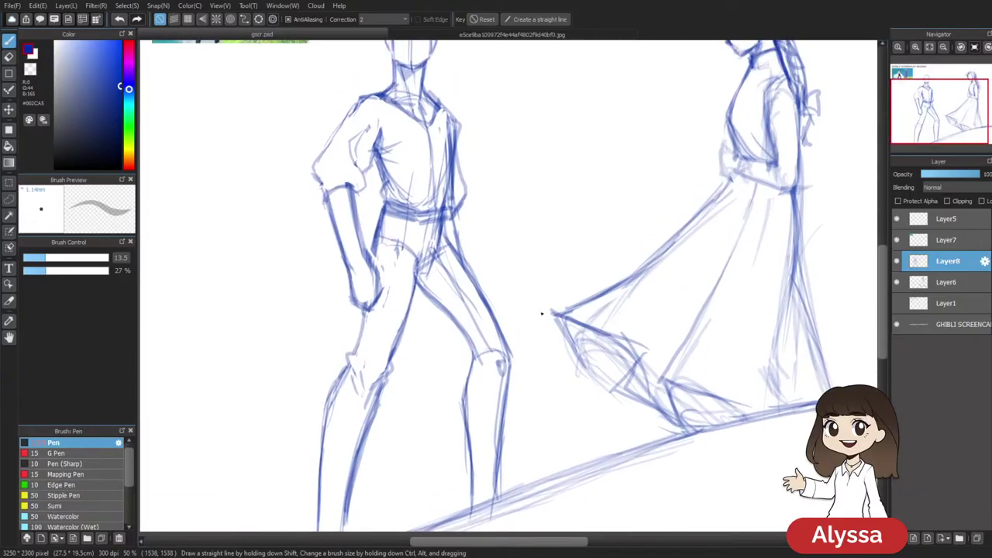
{"action": "left_click_drag", "start_coordinate": [555, 364], "coordinate": [521, 339]}
{"action": "left_click_drag", "start_coordinate": [516, 270], "coordinate": [556, 445]}
{"action": "left_click_drag", "start_coordinate": [620, 496], "coordinate": [432, 281]}
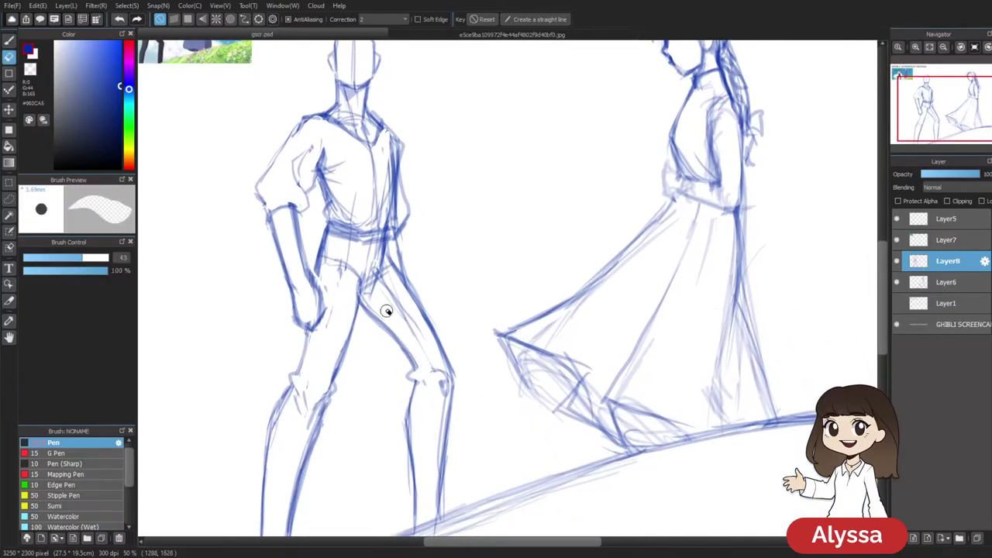
{"action": "scroll", "coordinate": [513, 341], "scroll_direction": "down", "scroll_amount": 3}
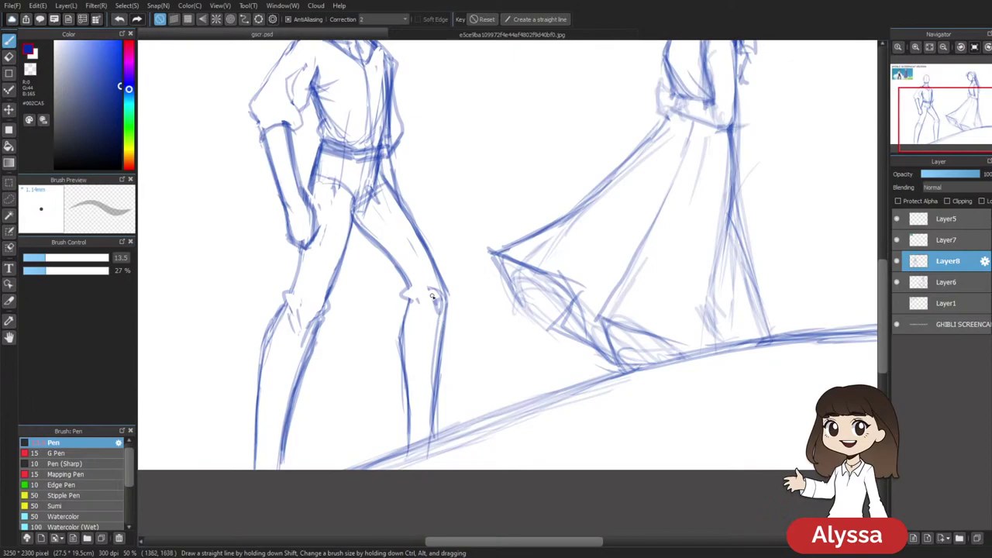
Rework the lower trouser outline on the leg nearer the woman, adding bunched fabric folds at the ankle and erasing stray lines
{"action": "left_click_drag", "start_coordinate": [402, 374], "coordinate": [400, 423]}
{"action": "key", "text": "e"}
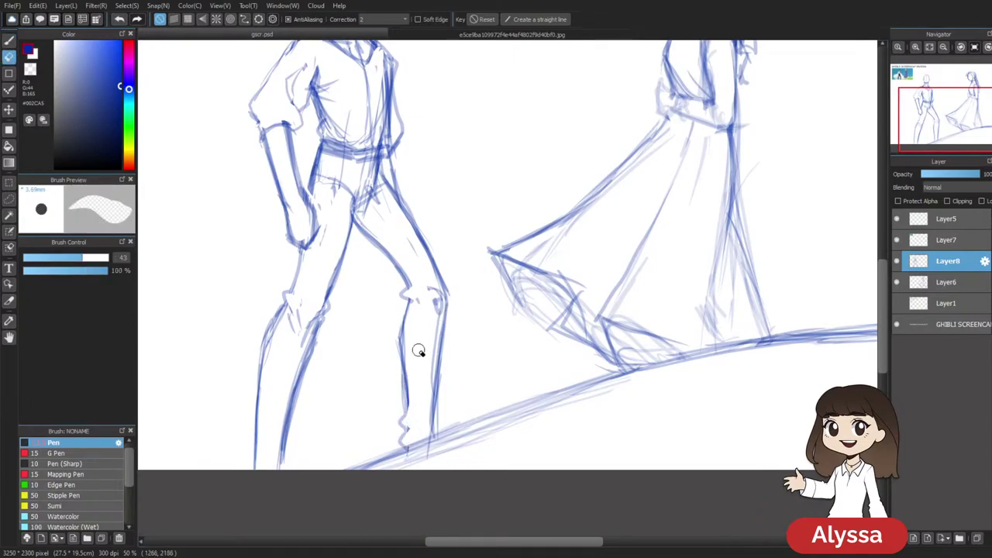
{"action": "key", "text": "p"}
{"action": "scroll", "coordinate": [598, 339], "scroll_direction": "up", "scroll_amount": 3}
{"action": "key", "text": "ctrl+minus"}
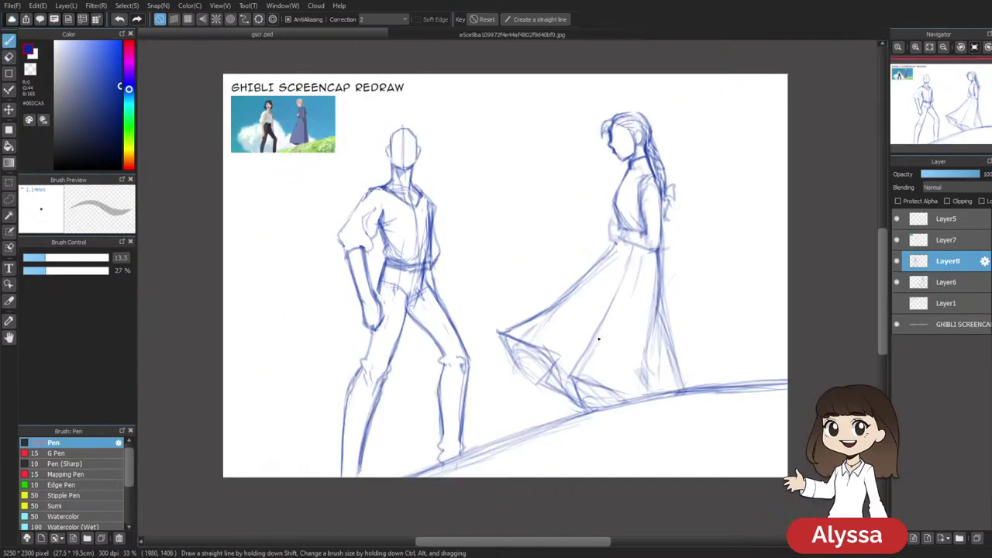
Show the thumbnail sketches on Layer1 for comparison and hide the layer again
{"action": "key", "text": "ctrl+plus"}
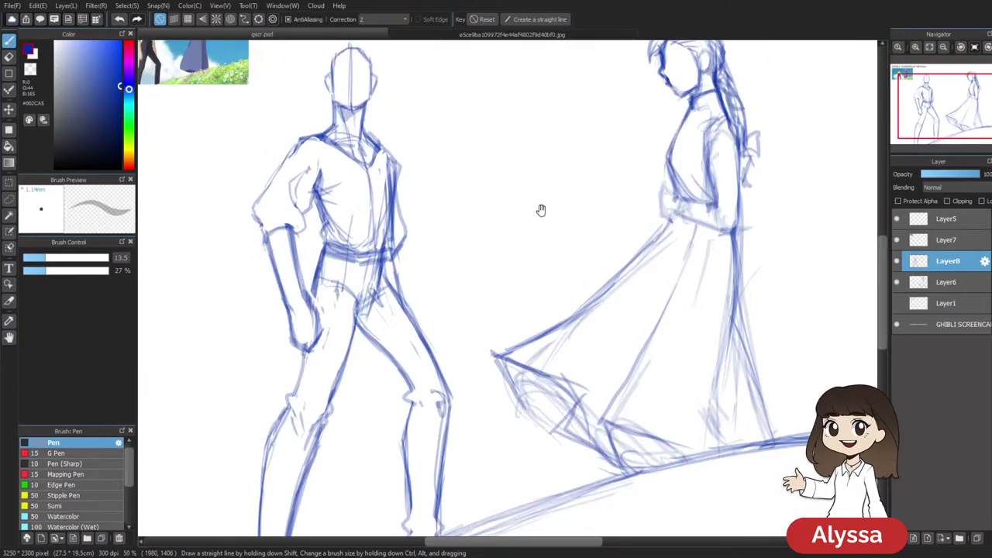
{"action": "left_click_drag", "start_coordinate": [541, 204], "coordinate": [647, 337]}
{"action": "left_click", "coordinate": [897, 305]}
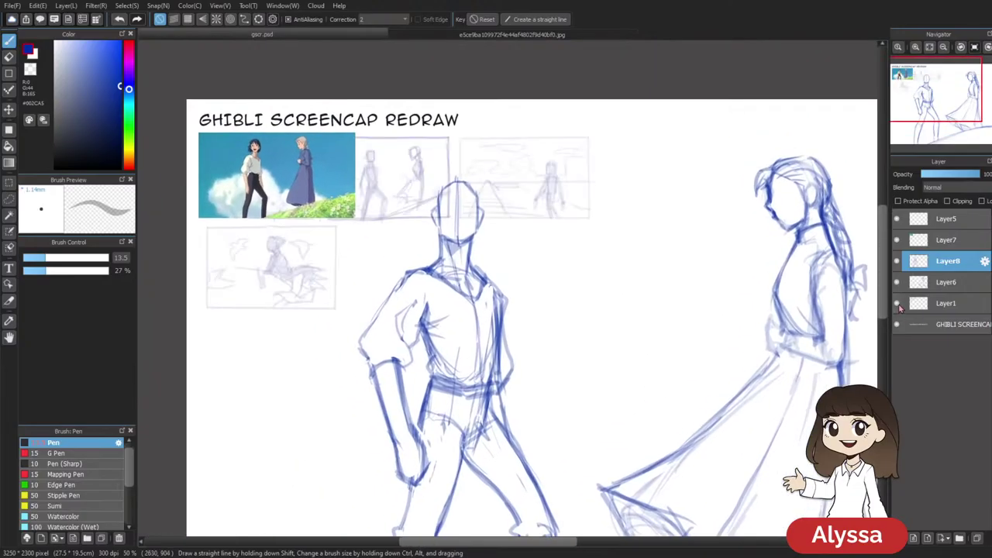
{"action": "left_click", "coordinate": [897, 303]}
{"action": "mouse_move", "coordinate": [724, 449]}
{"action": "left_mouse_down"}
{"action": "mouse_move", "coordinate": [675, 284]}
{"action": "mouse_move", "coordinate": [670, 304]}
{"action": "left_mouse_up"}
Erase the vertical centre line on the second figure's chest and sketch light folds in the shirt
{"action": "key", "text": "e"}
{"action": "scroll", "coordinate": [632, 333], "scroll_direction": "up", "scroll_amount": 3}
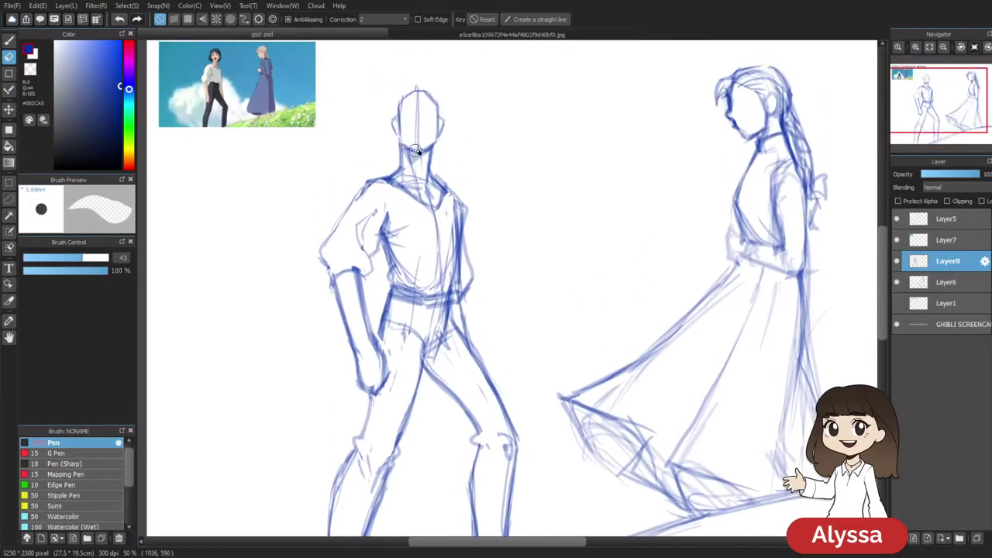
{"action": "scroll", "coordinate": [472, 233], "scroll_direction": "up", "scroll_amount": 2}
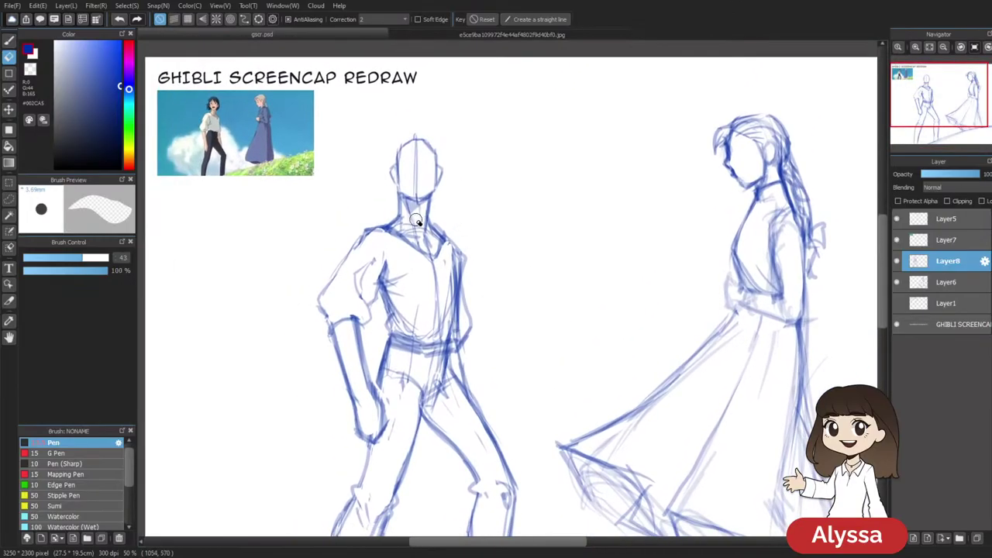
{"action": "key", "text": "b"}
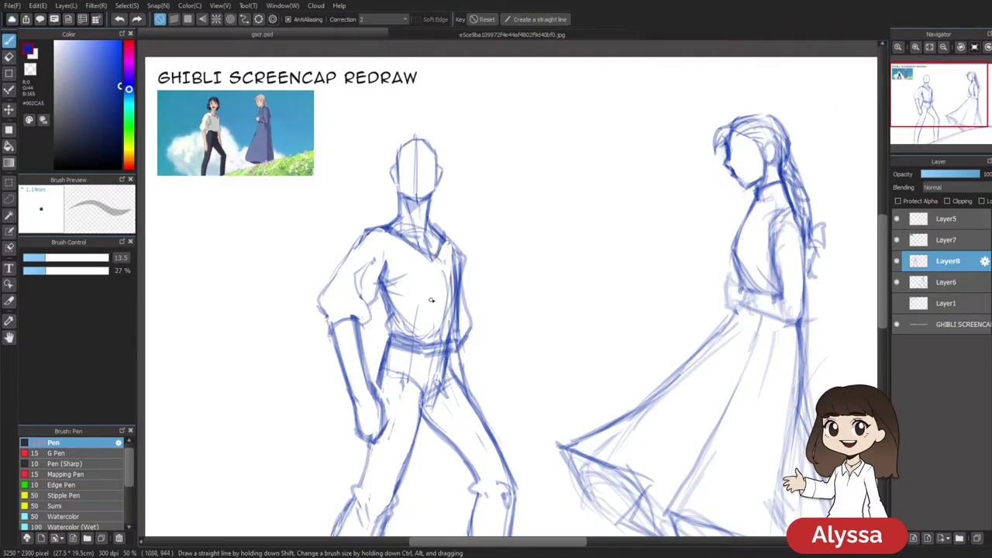
{"action": "left_click_drag", "start_coordinate": [606, 450], "coordinate": [591, 375]}
Lasso the second figure's head, torso and arms, transform the selection slightly, apply it and deselect
{"action": "key", "text": "ctrl+minus"}
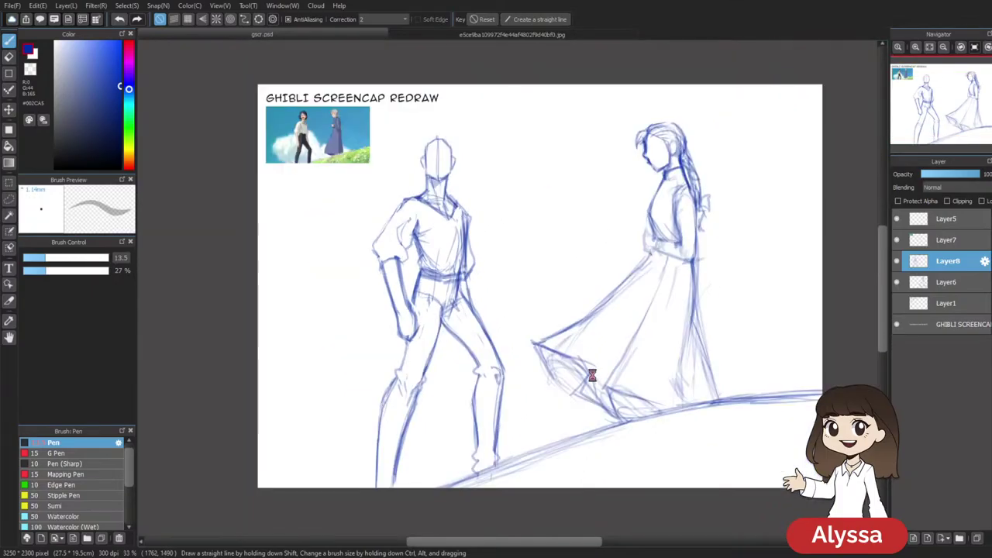
{"action": "scroll", "coordinate": [592, 376], "scroll_direction": "up", "scroll_amount": 1}
{"action": "left_click_drag", "start_coordinate": [612, 283], "coordinate": [630, 386]}
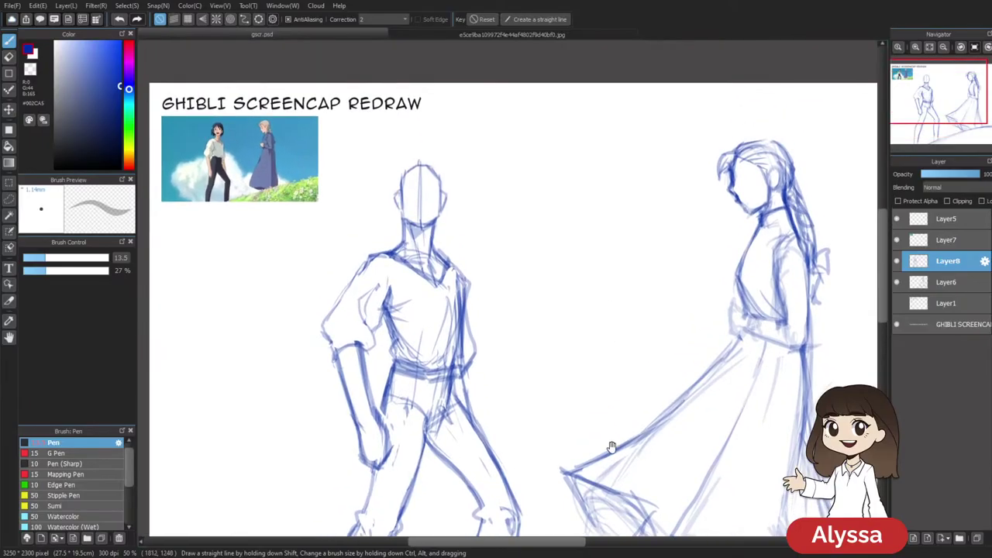
{"action": "left_click_drag", "start_coordinate": [612, 443], "coordinate": [635, 267]}
{"action": "key", "text": "ctrl+minus"}
{"action": "key", "text": "m"}
{"action": "left_click_drag", "start_coordinate": [666, 326], "coordinate": [627, 372]}
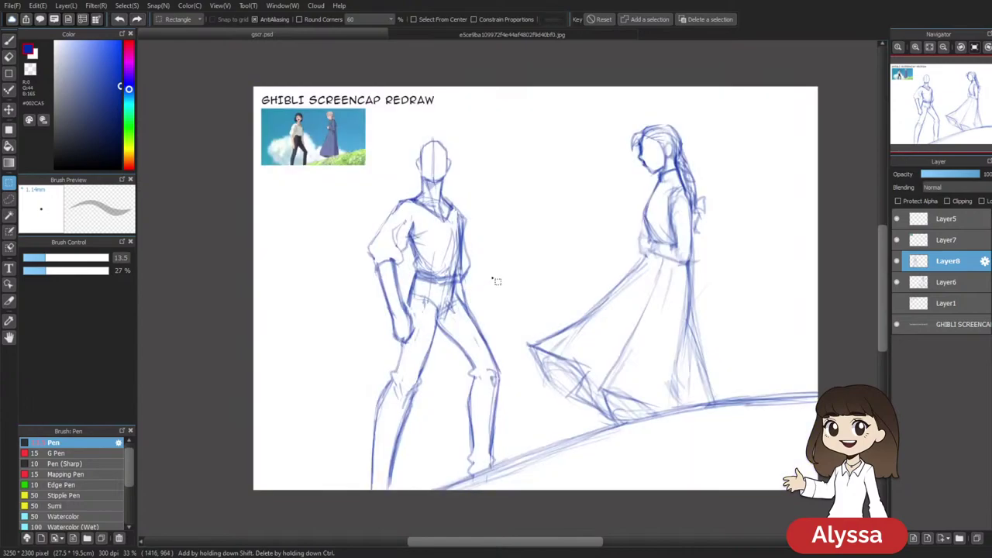
{"action": "key", "text": "l"}
{"action": "left_click_drag", "start_coordinate": [435, 284], "coordinate": [407, 285]}
{"action": "mouse_move", "coordinate": [419, 338]}
{"action": "left_mouse_down"}
{"action": "mouse_move", "coordinate": [353, 287]}
{"action": "mouse_move", "coordinate": [543, 105]}
{"action": "left_mouse_up"}
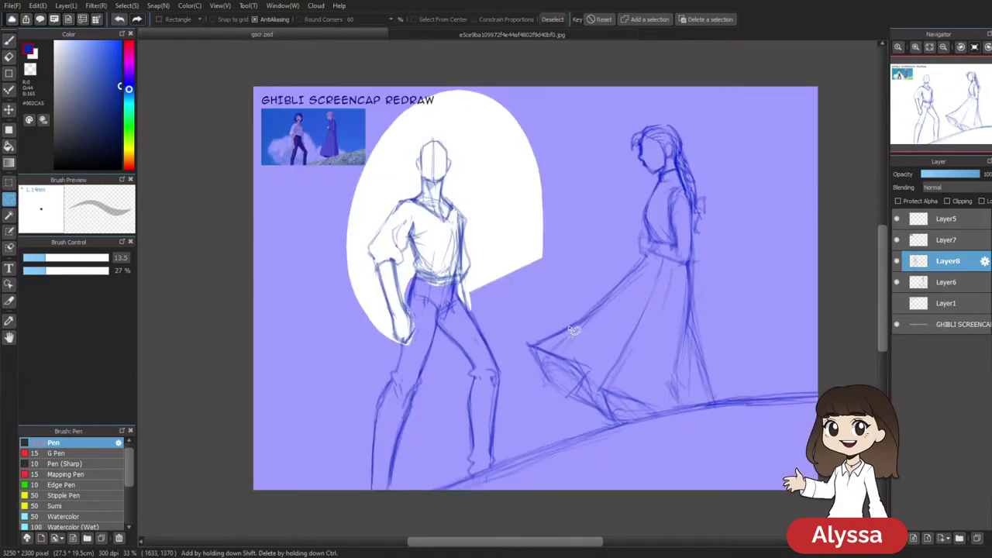
{"action": "key", "text": "ctrl+t"}
{"action": "left_click_drag", "start_coordinate": [546, 69], "coordinate": [544, 65]}
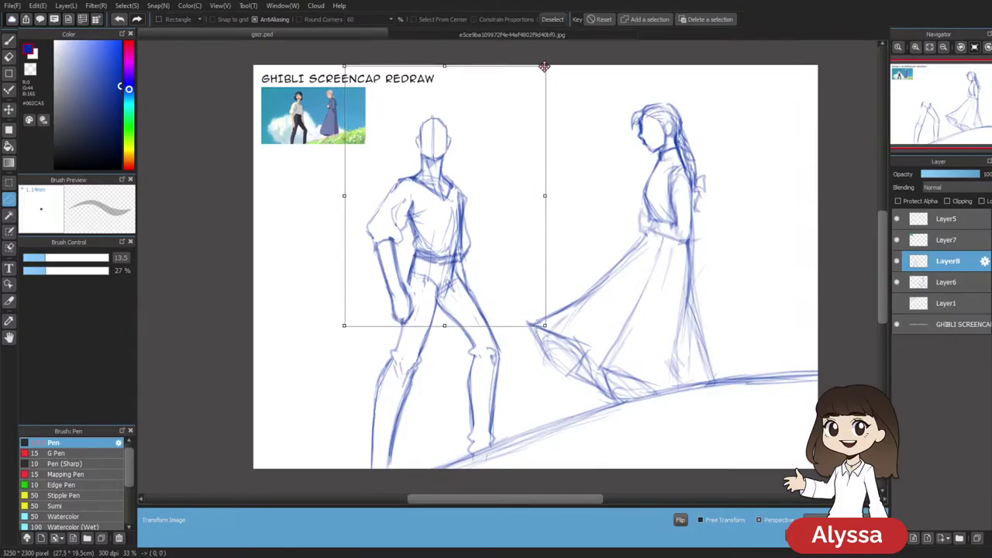
{"action": "left_click_drag", "start_coordinate": [515, 204], "coordinate": [517, 203]}
{"action": "key", "text": "Return"}
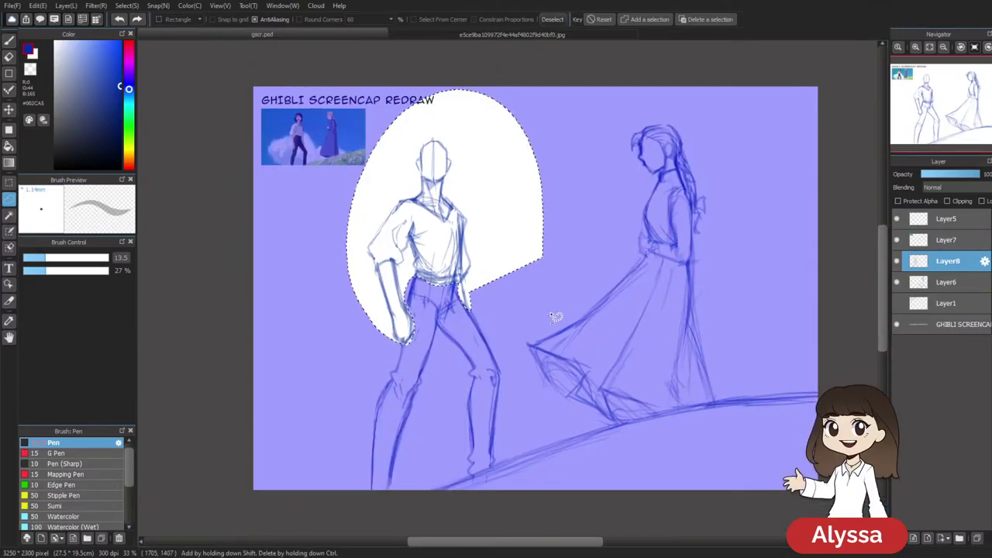
{"action": "key", "text": "b"}
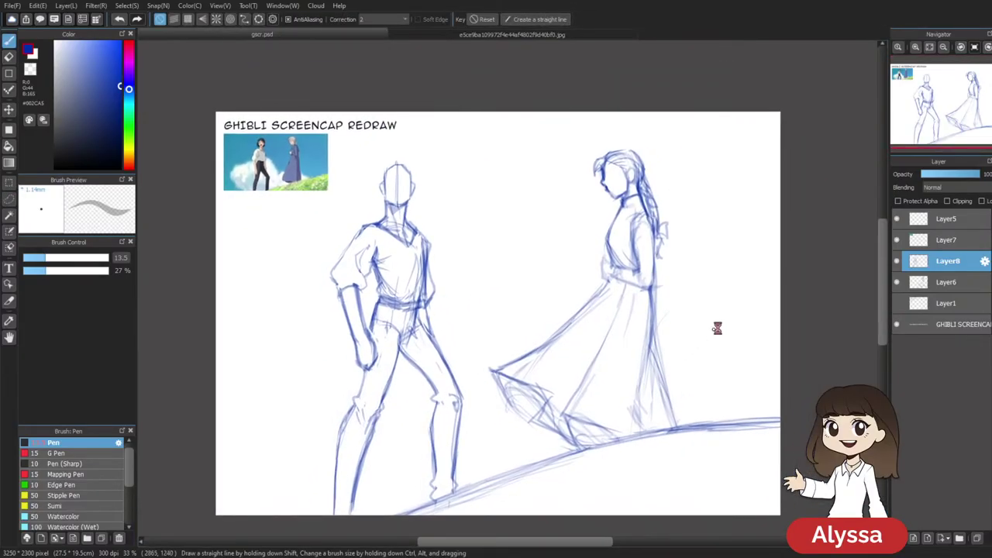
Sketch the first fringe and hairline strokes on the second figure's head, undoing the unwanted strokes
{"action": "left_click_drag", "start_coordinate": [460, 251], "coordinate": [501, 326]}
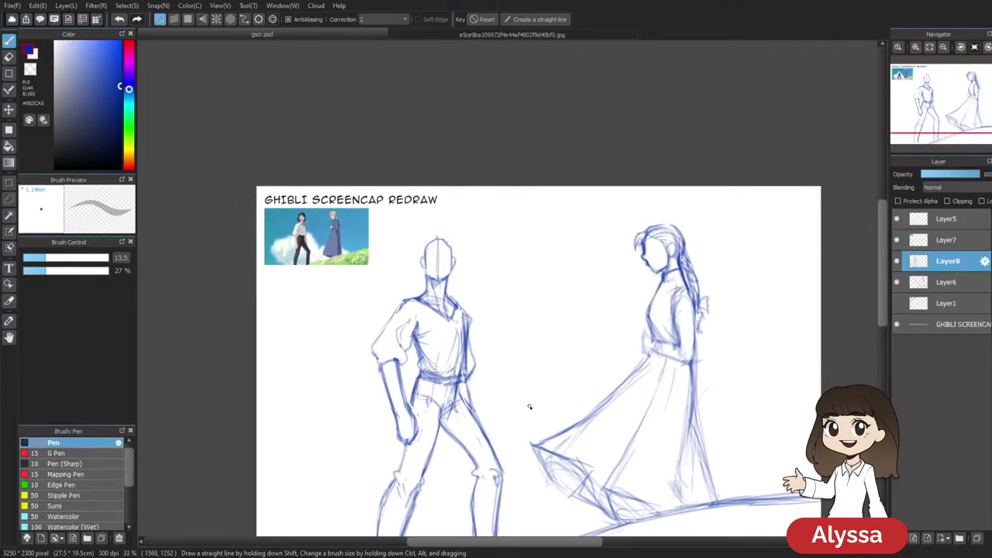
{"action": "key", "text": "ctrl+plus"}
{"action": "left_click_drag", "start_coordinate": [400, 247], "coordinate": [446, 228]}
{"action": "left_click_drag", "start_coordinate": [543, 190], "coordinate": [527, 186]}
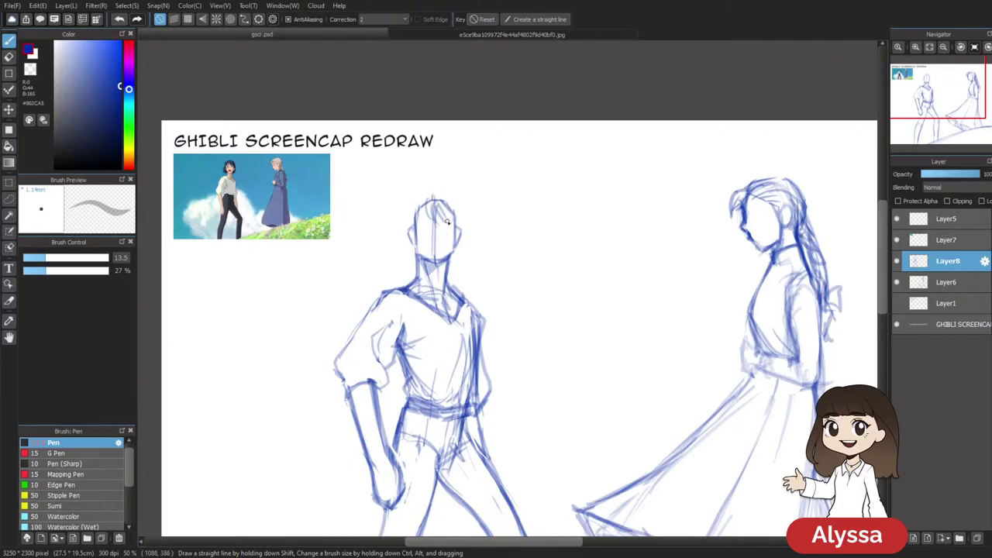
{"action": "key", "text": "ctrl+z"}
{"action": "left_click_drag", "start_coordinate": [422, 200], "coordinate": [409, 224]}
{"action": "key", "text": "ctrl+z"}
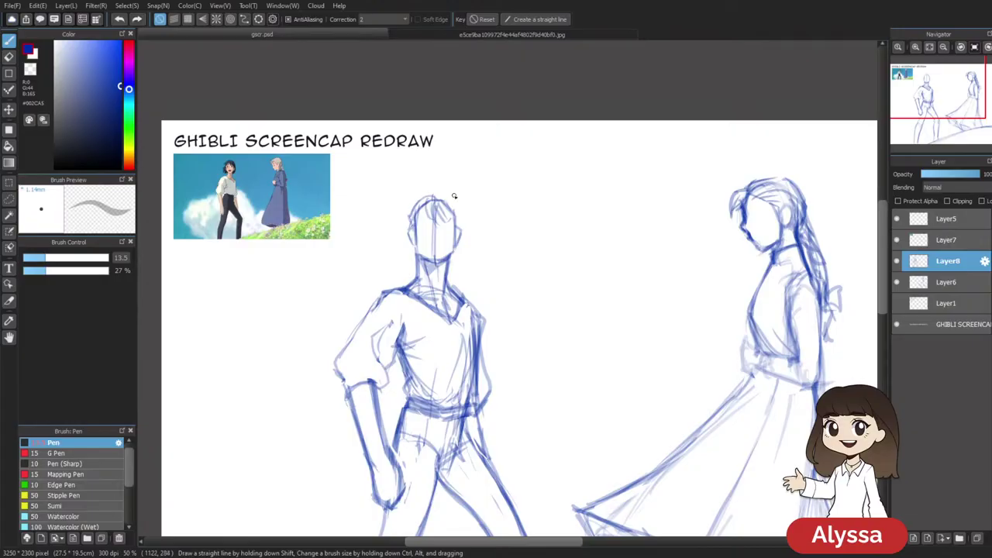
Draw wind-blown hair strands on the head's side away from the woman, the hair outline on the other side and a horizontal face guideline
{"action": "left_click_drag", "start_coordinate": [424, 199], "coordinate": [409, 216]}
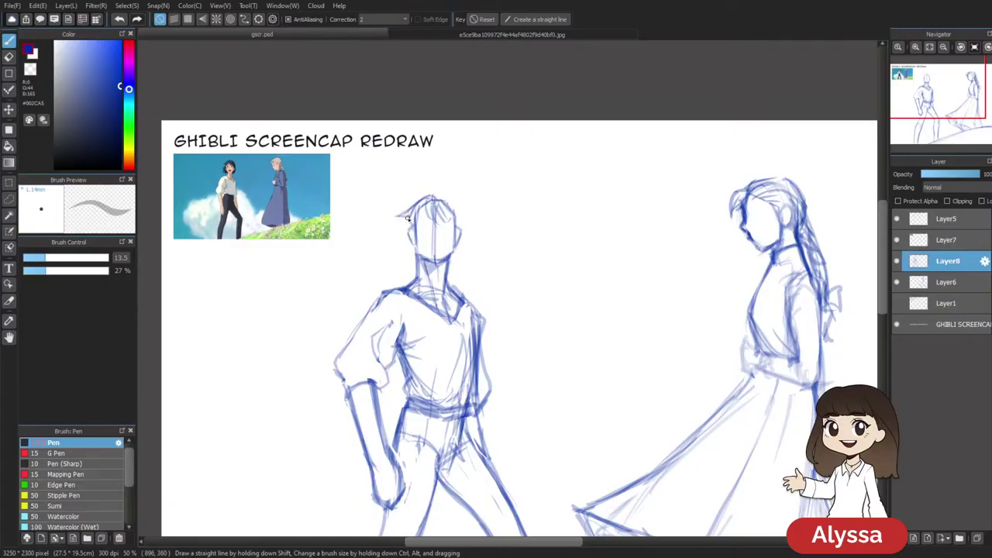
{"action": "left_click_drag", "start_coordinate": [403, 229], "coordinate": [389, 244]}
{"action": "left_click_drag", "start_coordinate": [461, 206], "coordinate": [464, 254]}
{"action": "mouse_move", "coordinate": [452, 200]}
{"action": "left_mouse_down"}
{"action": "mouse_move", "coordinate": [425, 192]}
{"action": "mouse_move", "coordinate": [390, 218]}
{"action": "mouse_move", "coordinate": [386, 247]}
{"action": "mouse_move", "coordinate": [421, 258]}
{"action": "mouse_move", "coordinate": [456, 226]}
{"action": "left_mouse_up"}
{"action": "key", "text": "ctrl+z"}
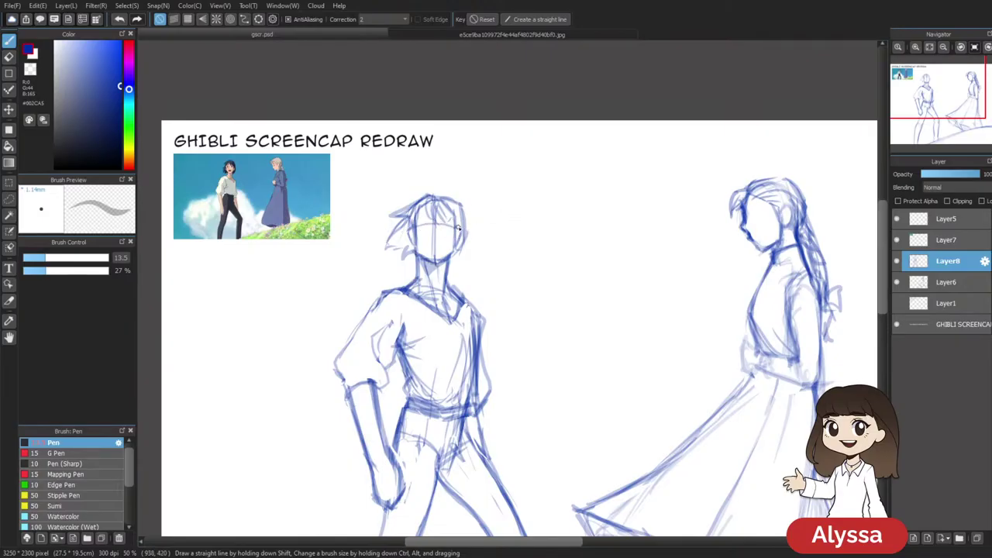
{"action": "left_click_drag", "start_coordinate": [658, 341], "coordinate": [624, 258]}
{"action": "key", "text": "ctrl+minus"}
{"action": "key", "text": "ctrl+plus"}
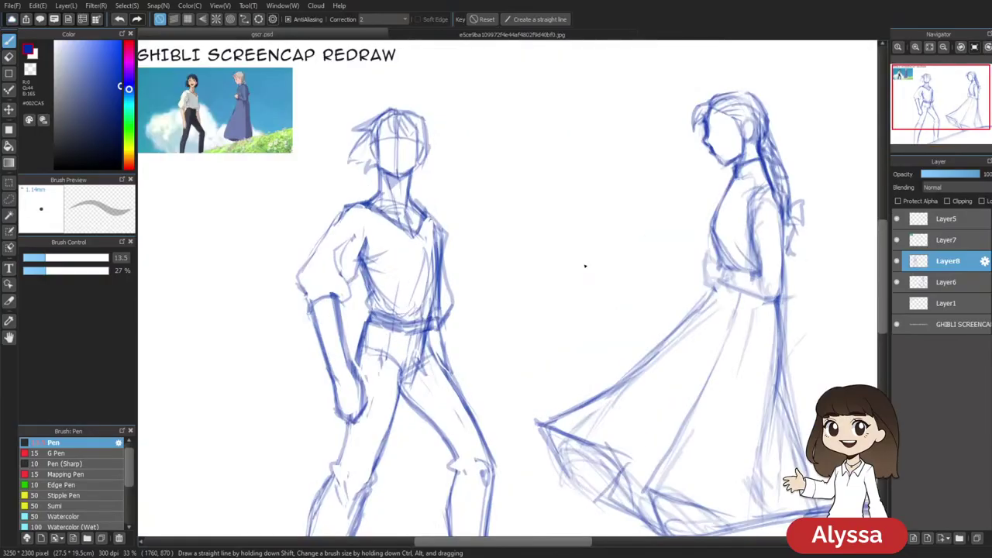
Merge Layer8 into Layer6, toggling the sketch layer's visibility to check which figure it holds
{"action": "left_click_drag", "start_coordinate": [473, 239], "coordinate": [464, 350]}
{"action": "left_click_drag", "start_coordinate": [697, 470], "coordinate": [661, 402]}
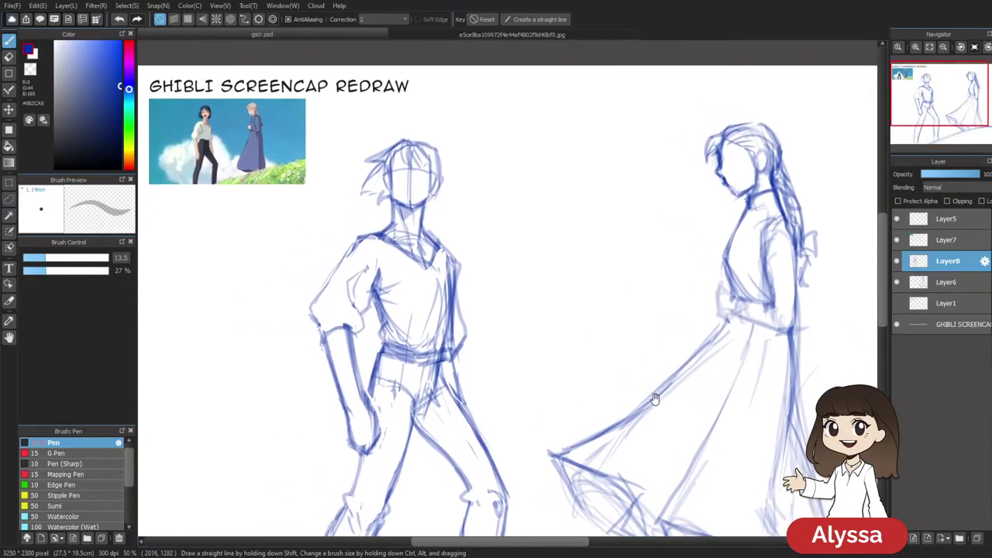
{"action": "scroll", "coordinate": [656, 401], "scroll_direction": "down", "scroll_amount": 4}
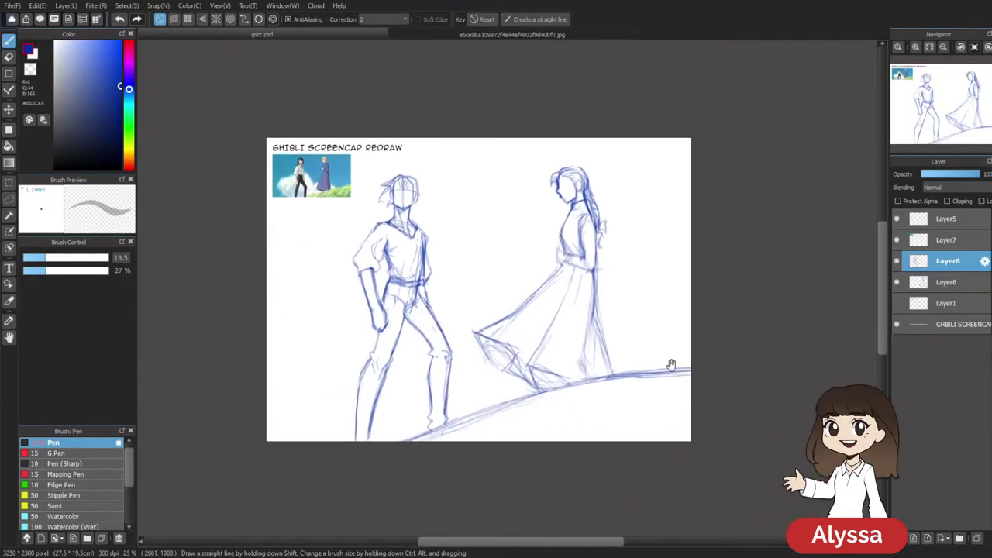
{"action": "left_click_drag", "start_coordinate": [947, 178], "coordinate": [983, 178]}
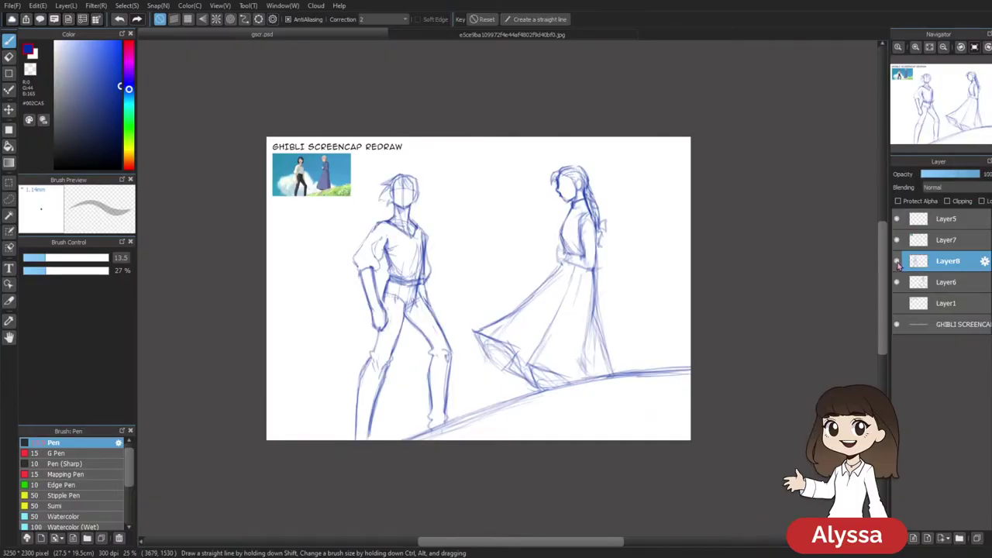
{"action": "key", "text": "ctrl+e"}
{"action": "left_click", "coordinate": [898, 264]}
{"action": "left_click", "coordinate": [899, 263]}
{"action": "left_click_drag", "start_coordinate": [608, 388], "coordinate": [597, 400]}
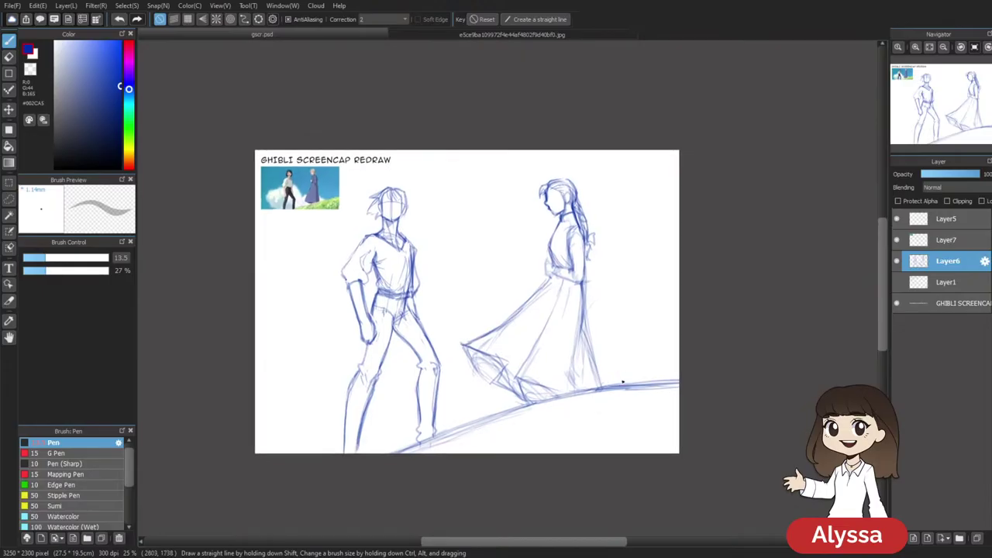
Flip the canvas view horizontally and try a mesh transform on the merged sketch layer
{"action": "key", "text": "Down"}
{"action": "left_click_drag", "start_coordinate": [639, 330], "coordinate": [599, 229]}
{"action": "key", "text": "Up"}
{"action": "key", "text": "ctrl+shift+t"}
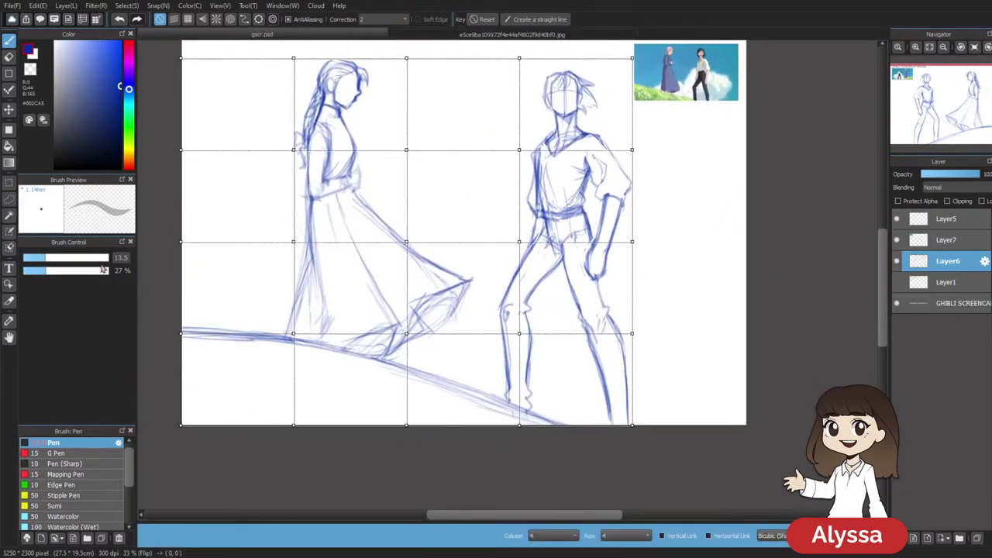
{"action": "key", "text": "Return"}
{"action": "left_click_drag", "start_coordinate": [593, 262], "coordinate": [645, 369]}
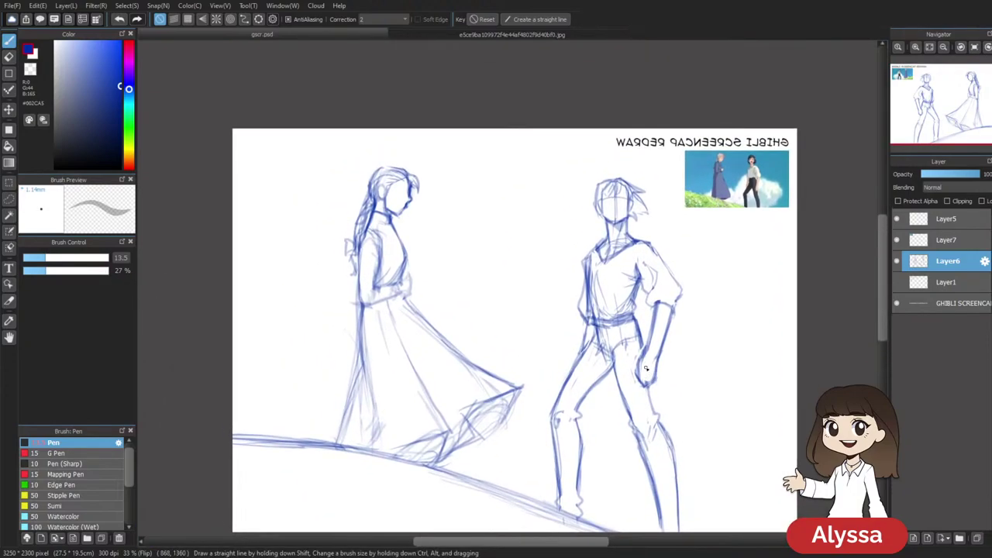
Undo the layer merge and toggle Layer8's visibility to check its contents
{"action": "key", "text": "ctrl+shift+n"}
{"action": "left_click_drag", "start_coordinate": [628, 425], "coordinate": [607, 380]}
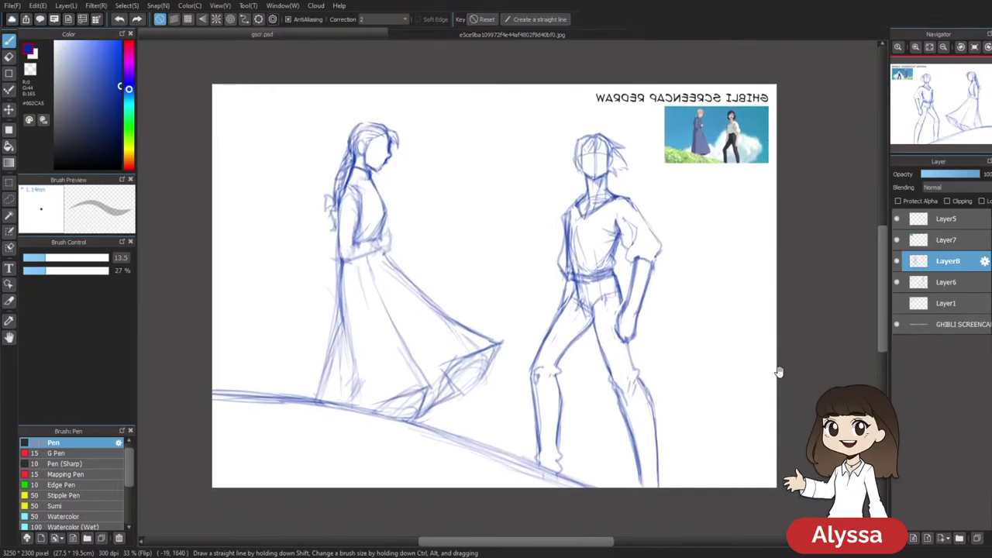
{"action": "left_click_drag", "start_coordinate": [777, 372], "coordinate": [770, 402]}
{"action": "left_click", "coordinate": [898, 262]}
{"action": "left_click", "coordinate": [898, 261]}
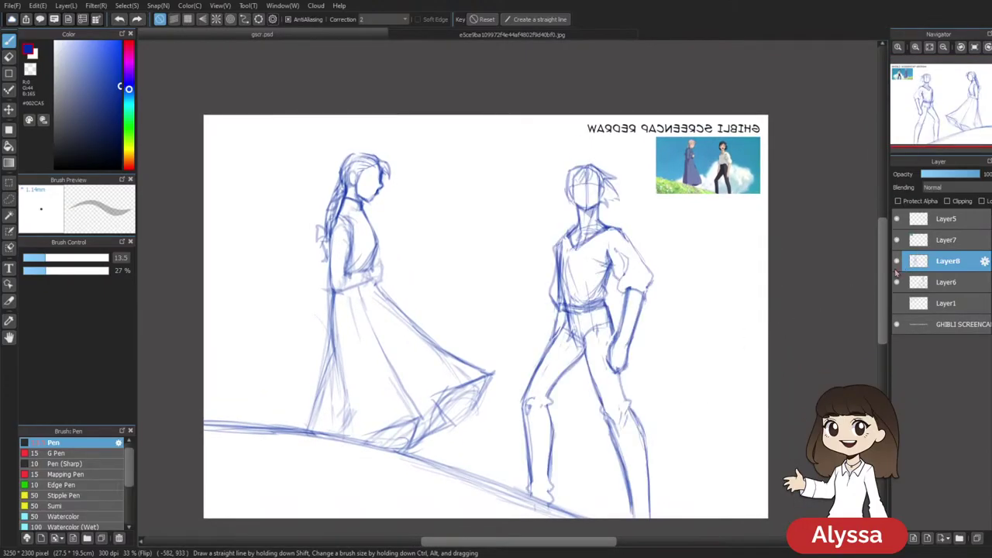
{"action": "left_click_drag", "start_coordinate": [847, 317], "coordinate": [790, 314]}
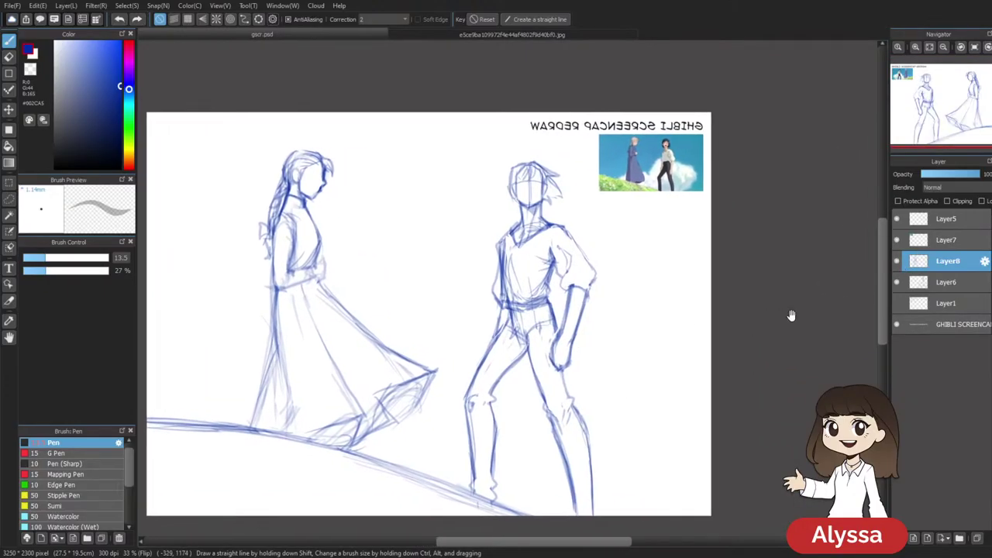
{"action": "left_click", "coordinate": [898, 261]}
{"action": "left_click", "coordinate": [897, 262]}
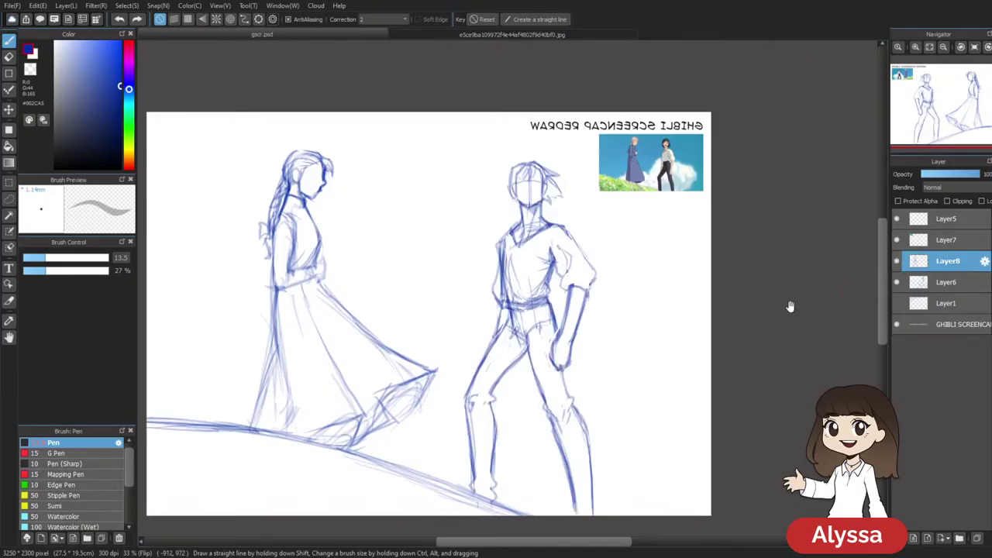
Transform Layer8 to rotate the trousered figure slightly clockwise, shifting it about 27 px toward the woman and 30 px up
{"action": "left_click_drag", "start_coordinate": [793, 305], "coordinate": [697, 297]}
{"action": "key", "text": "ctrl+t"}
{"action": "key", "text": "Return"}
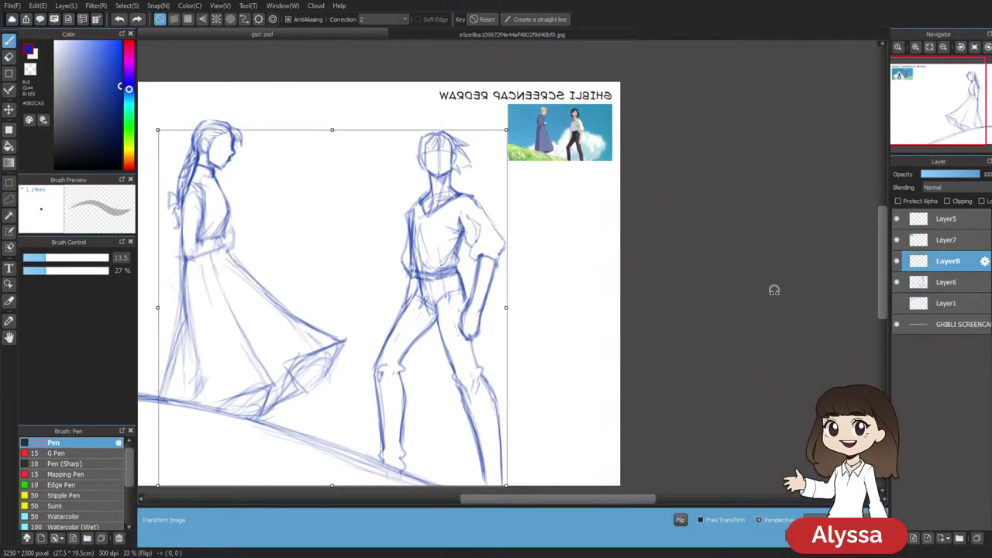
{"action": "left_click", "coordinate": [896, 263]}
{"action": "left_click", "coordinate": [897, 261]}
{"action": "key", "text": "ctrl+t"}
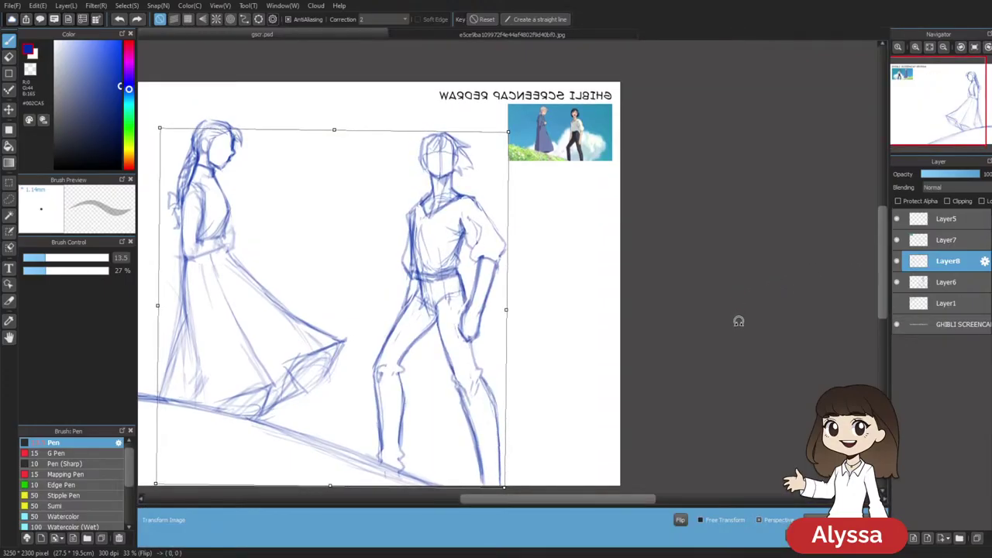
{"action": "left_click_drag", "start_coordinate": [411, 291], "coordinate": [409, 287]}
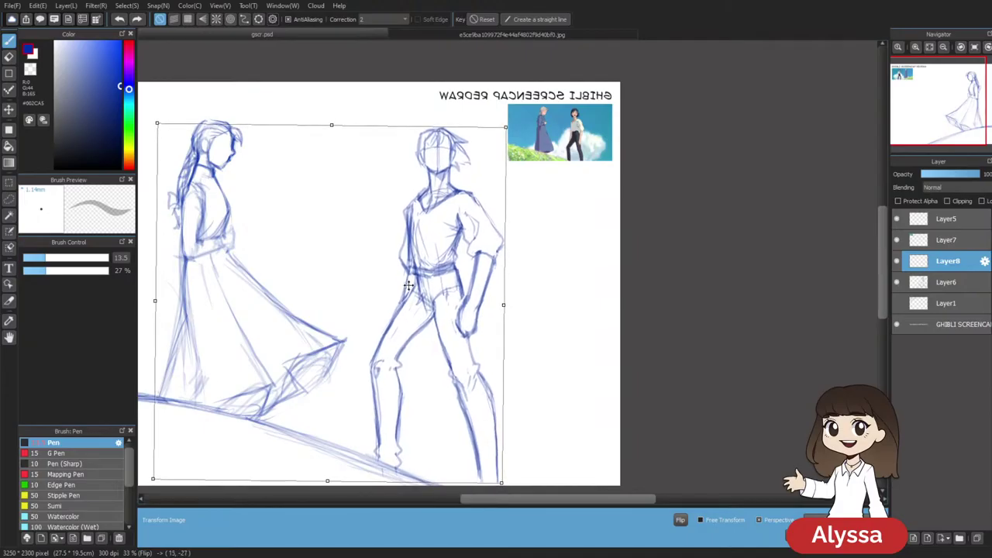
{"action": "left_click_drag", "start_coordinate": [409, 287], "coordinate": [406, 286]}
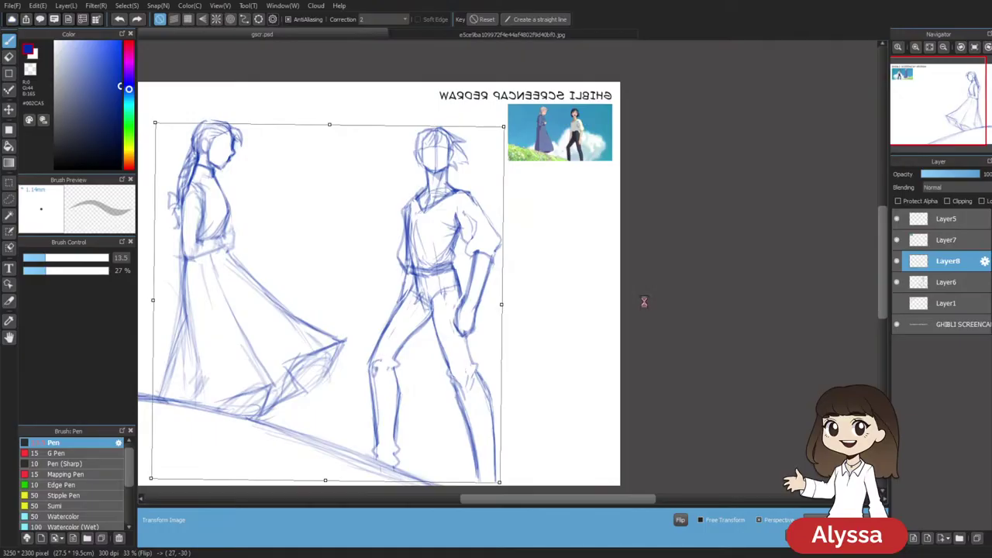
{"action": "key", "text": "Return"}
Compare the trousered figure before and after the transform, and toggle Layer8's visibility to check its placement
{"action": "key", "text": "ctrl+z"}
{"action": "key", "text": "ctrl+y"}
{"action": "left_click_drag", "start_coordinate": [555, 278], "coordinate": [647, 287]}
{"action": "left_click", "coordinate": [897, 266]}
{"action": "left_click", "coordinate": [897, 265]}
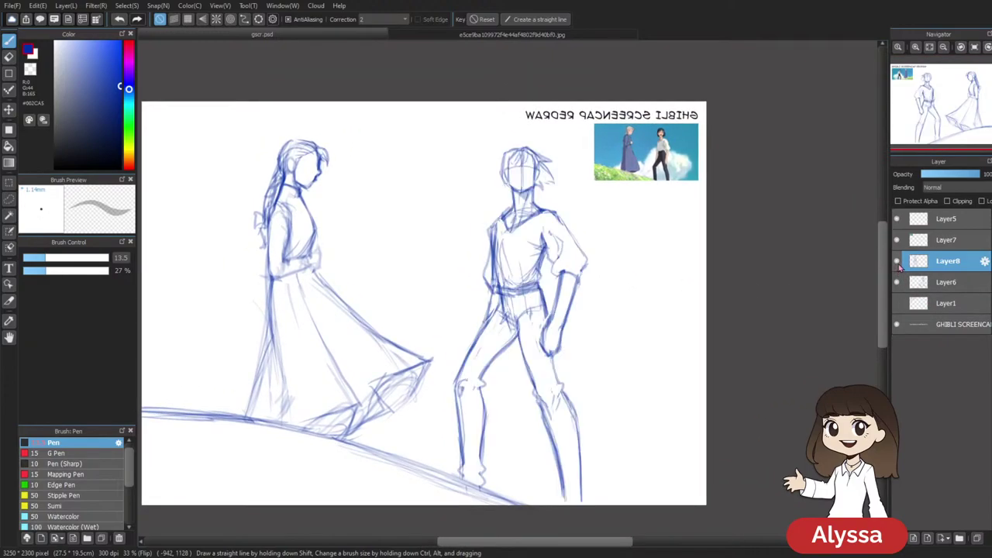
{"action": "mouse_move", "coordinate": [746, 277]}
{"action": "left_mouse_down"}
{"action": "mouse_move", "coordinate": [723, 255]}
{"action": "mouse_move", "coordinate": [726, 269]}
{"action": "left_mouse_up"}
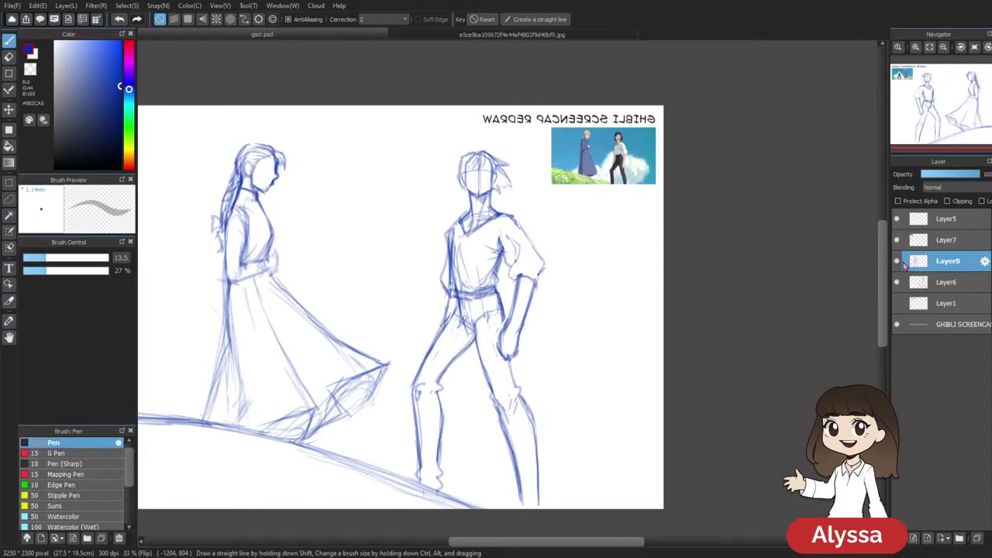
Start a mesh transform on Layer8 with a grid of 12 columns and 12 rows
{"action": "key", "text": "ctrl+shift+t"}
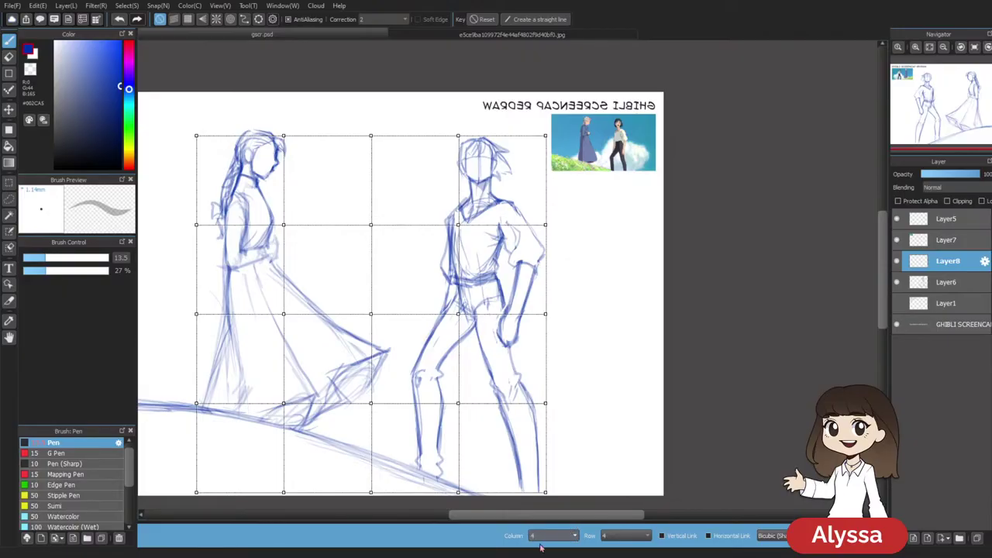
{"action": "left_click", "coordinate": [571, 530]}
{"action": "left_click", "coordinate": [622, 538]}
{"action": "left_click", "coordinate": [620, 530]}
{"action": "scroll", "coordinate": [649, 347], "scroll_direction": "up", "scroll_amount": 1}
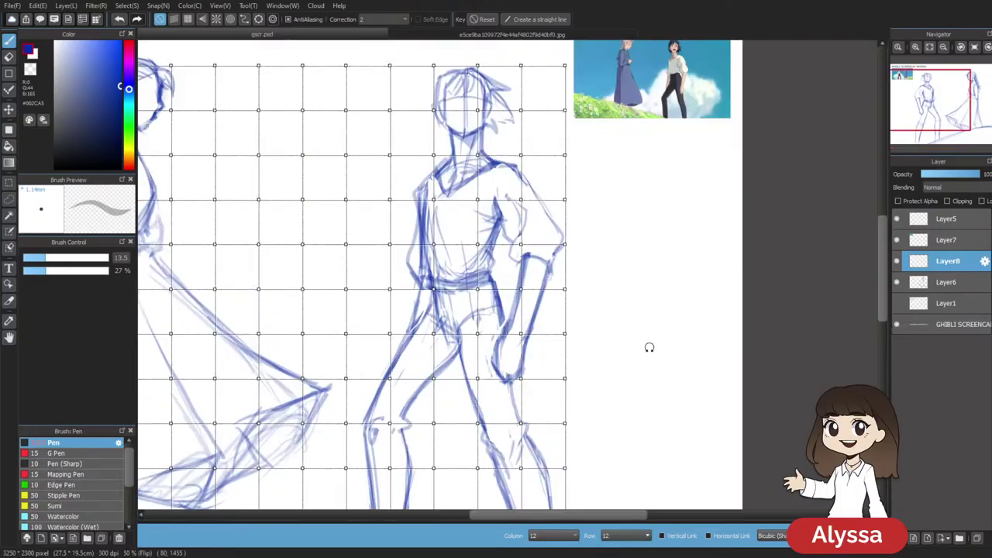
Nudge the mesh points around the trousered figure's head, neck and chest to refine the proportions
{"action": "mouse_move", "coordinate": [675, 280]}
{"action": "left_mouse_down"}
{"action": "mouse_move", "coordinate": [668, 258]}
{"action": "mouse_move", "coordinate": [674, 287]}
{"action": "left_mouse_up"}
{"action": "left_click_drag", "start_coordinate": [659, 193], "coordinate": [666, 255]}
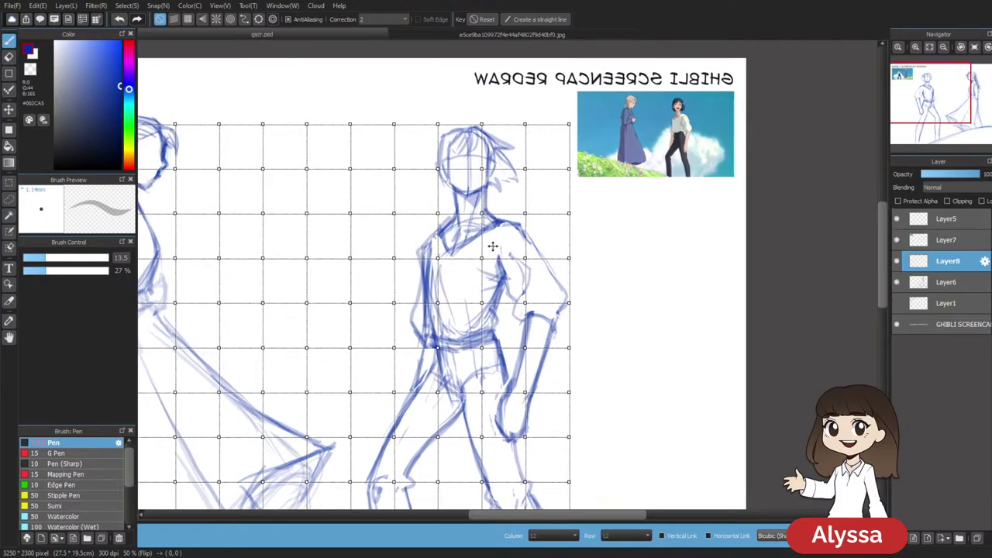
{"action": "left_click_drag", "start_coordinate": [433, 260], "coordinate": [435, 256]}
{"action": "left_click_drag", "start_coordinate": [439, 214], "coordinate": [436, 211]}
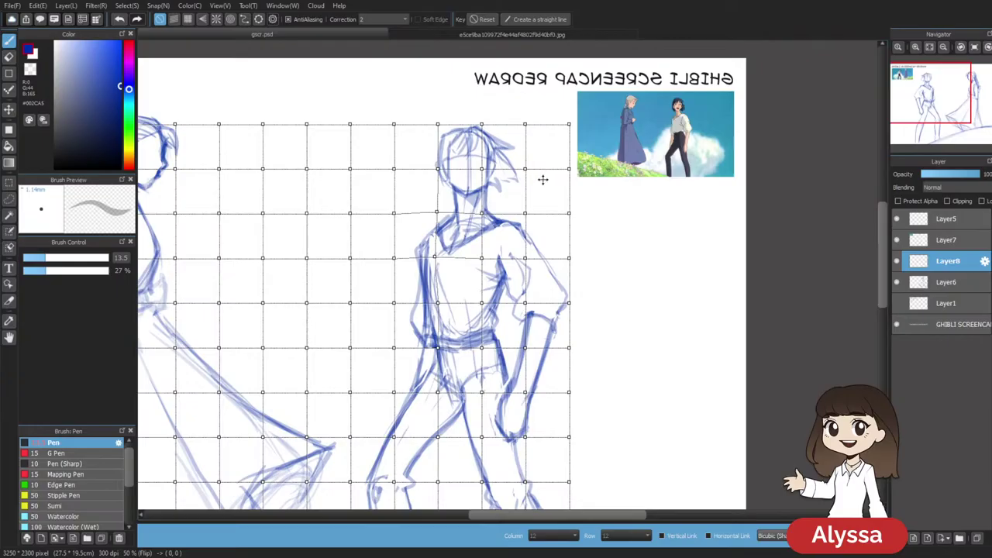
{"action": "left_click_drag", "start_coordinate": [481, 124], "coordinate": [442, 121]}
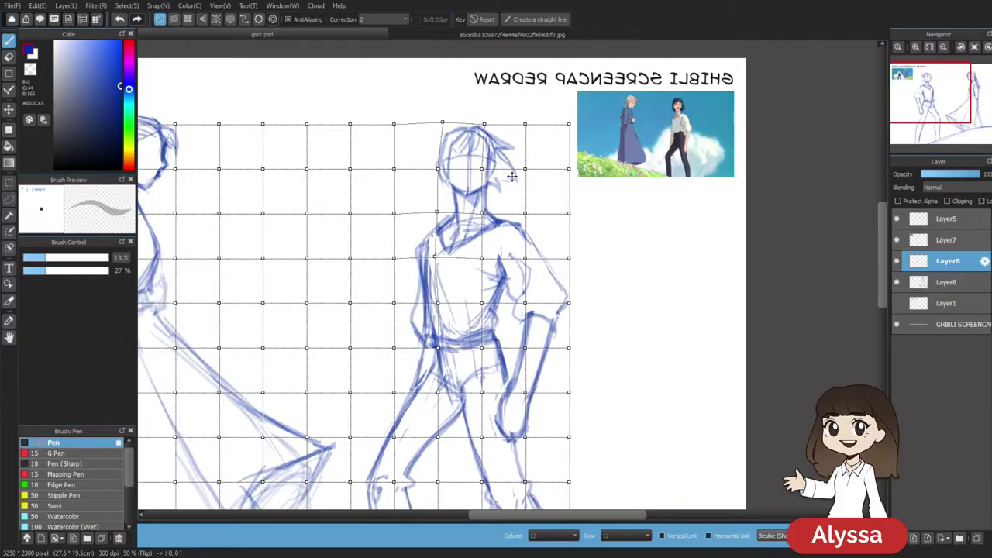
{"action": "left_click_drag", "start_coordinate": [482, 169], "coordinate": [484, 168]}
Adjust the mesh points along the trousered figure's outer shoulder, bent elbow and forearm
{"action": "left_click_drag", "start_coordinate": [525, 213], "coordinate": [521, 211]}
{"action": "mouse_move", "coordinate": [524, 258]}
{"action": "left_mouse_down"}
{"action": "mouse_move", "coordinate": [516, 259]}
{"action": "mouse_move", "coordinate": [577, 257]}
{"action": "left_mouse_up"}
{"action": "left_click_drag", "start_coordinate": [570, 304], "coordinate": [620, 258]}
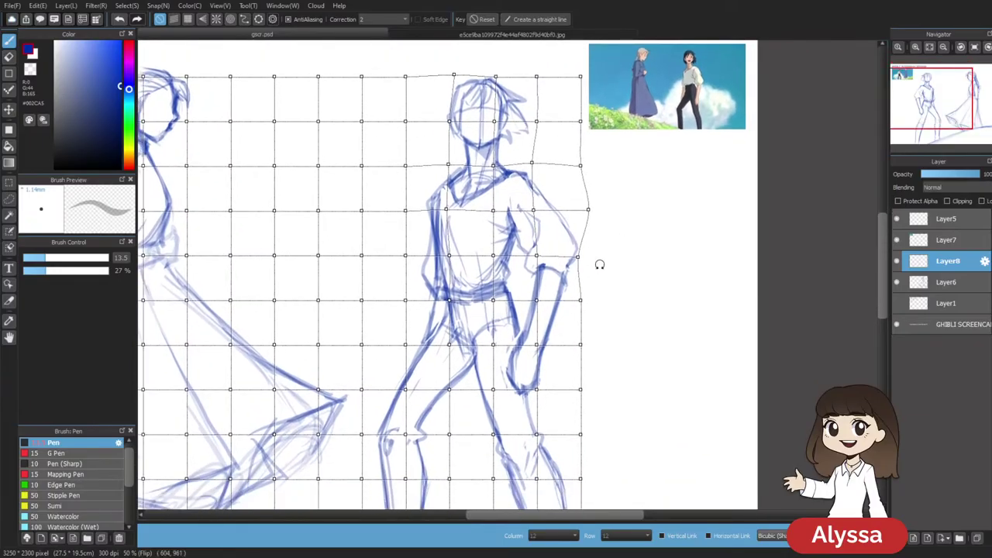
{"action": "left_click_drag", "start_coordinate": [536, 345], "coordinate": [533, 344]}
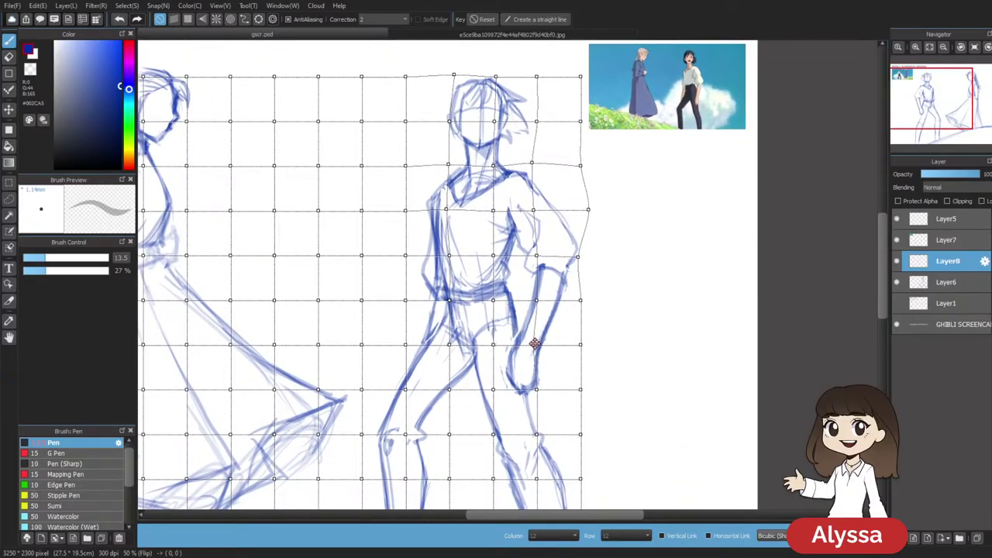
{"action": "left_click_drag", "start_coordinate": [536, 301], "coordinate": [533, 302]}
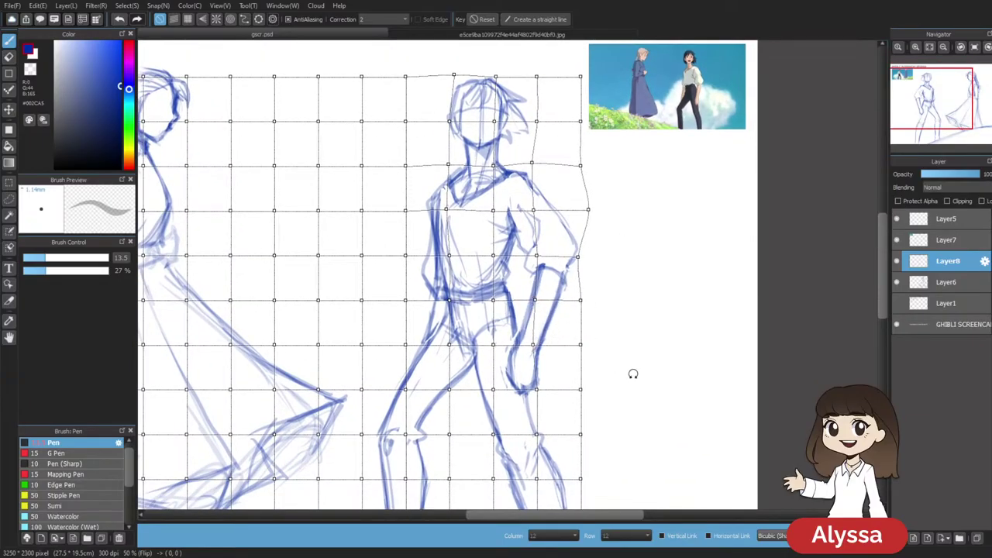
Adjust the mesh points at the trousered figure's waist and along the bent leg
{"action": "left_click_drag", "start_coordinate": [450, 301], "coordinate": [448, 298]}
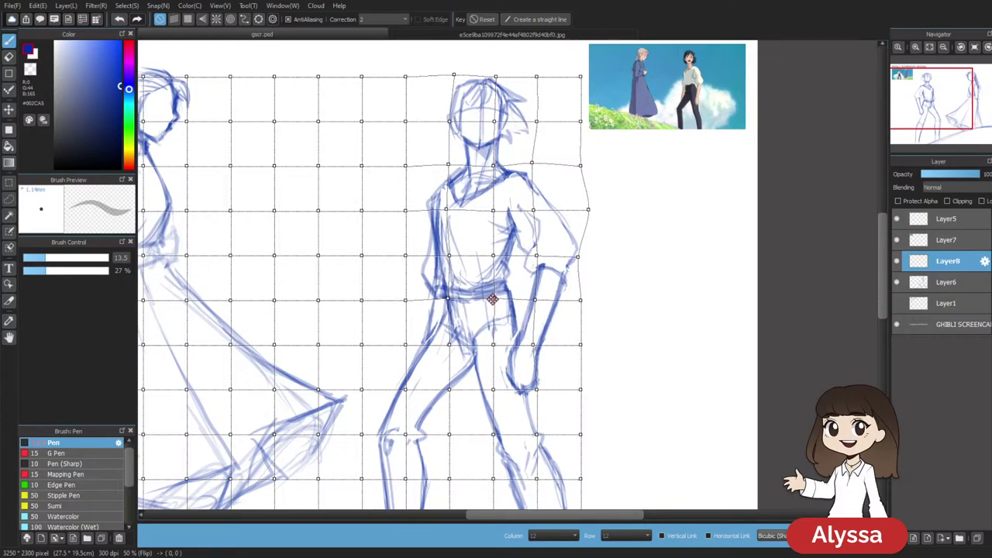
{"action": "left_click_drag", "start_coordinate": [643, 362], "coordinate": [618, 388]}
{"action": "key", "text": "ctrl+minus"}
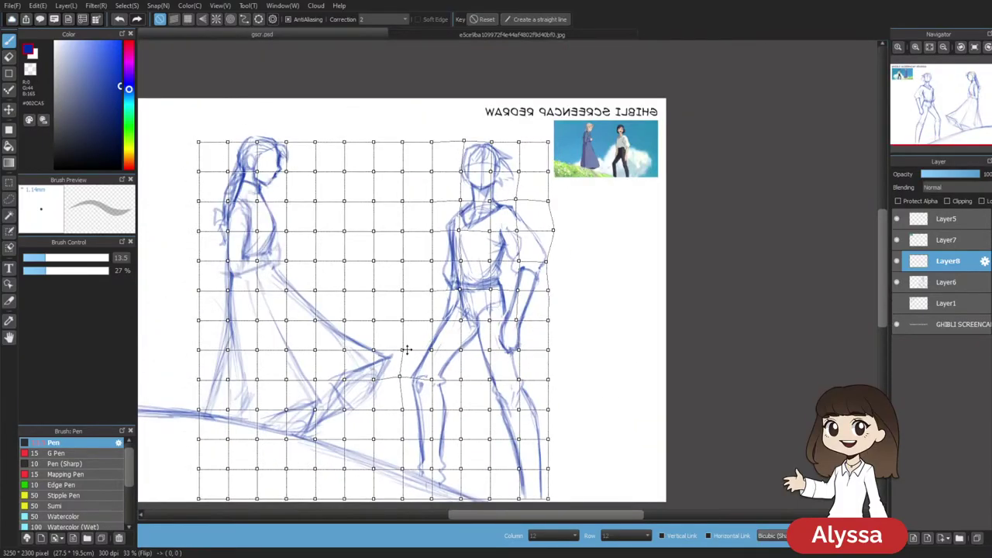
{"action": "left_click_drag", "start_coordinate": [430, 349], "coordinate": [428, 348]}
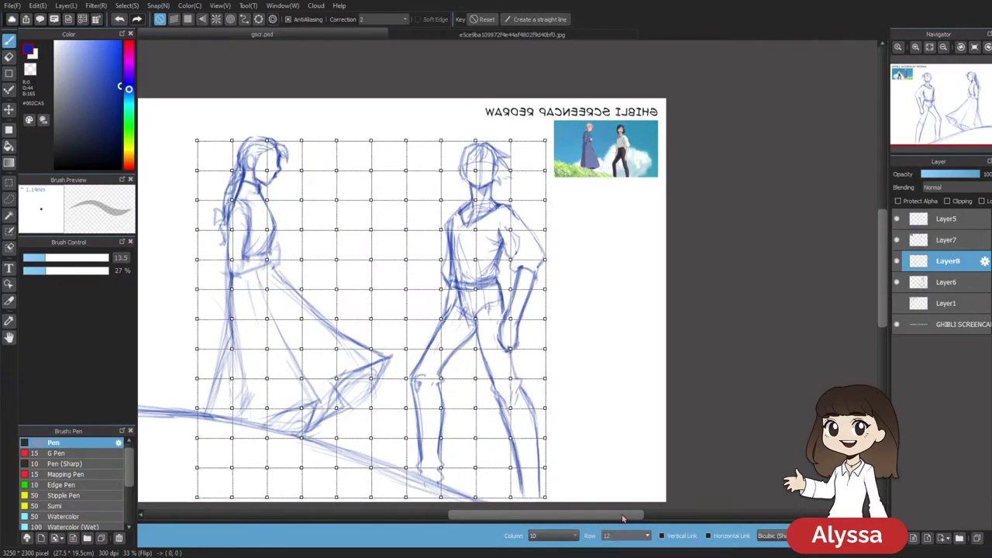
Set the mesh grid on Layer8 to 10 columns and 10 rows and nudge the points beside the bent thigh
{"action": "left_click", "coordinate": [623, 518]}
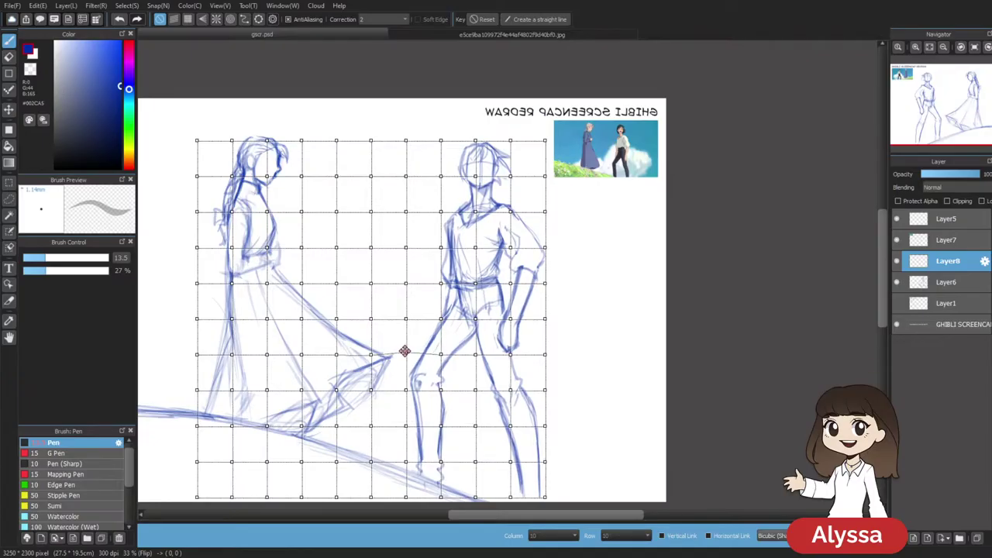
{"action": "left_click_drag", "start_coordinate": [406, 317], "coordinate": [442, 319]}
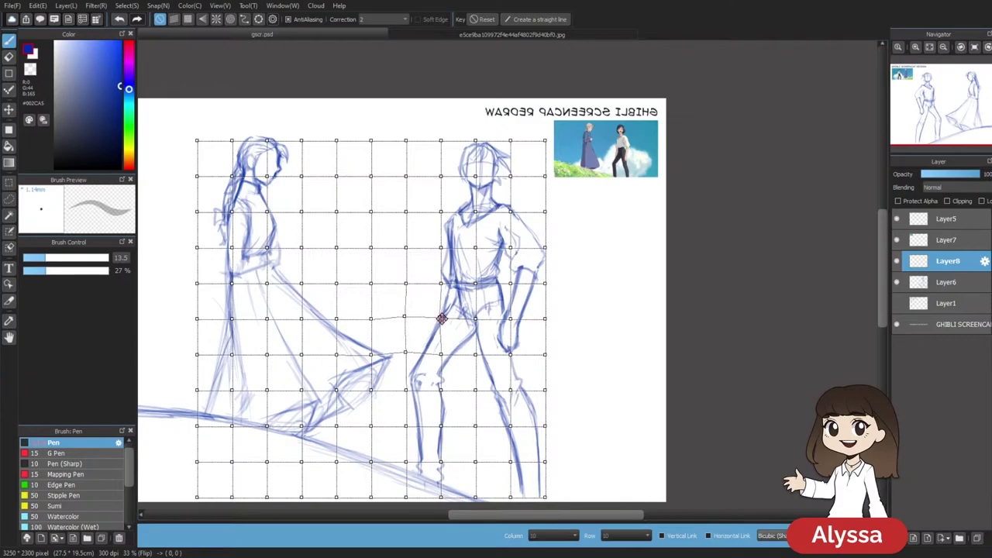
{"action": "left_click_drag", "start_coordinate": [658, 372], "coordinate": [657, 353]}
{"action": "left_click_drag", "start_coordinate": [651, 414], "coordinate": [629, 382]}
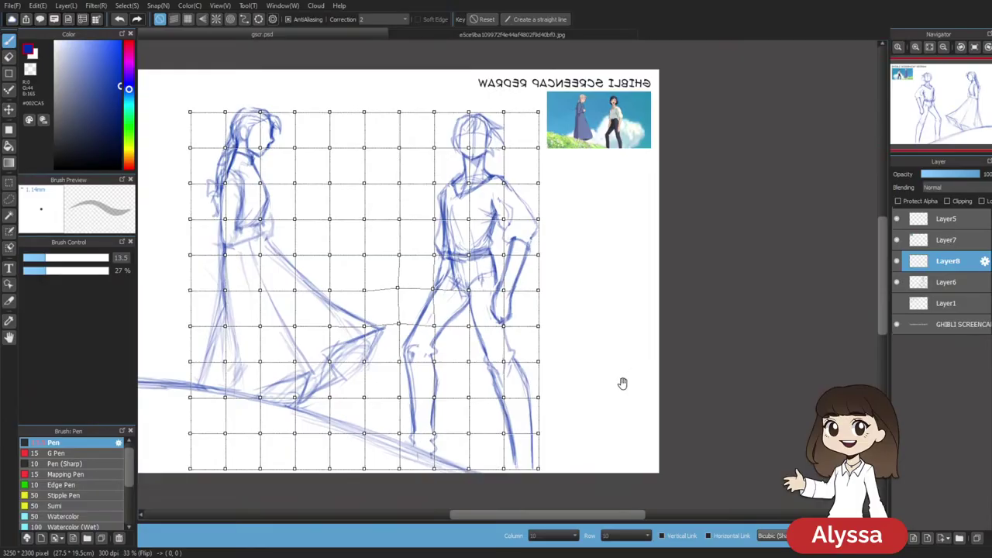
{"action": "scroll", "coordinate": [606, 350], "scroll_direction": "up", "scroll_amount": 1}
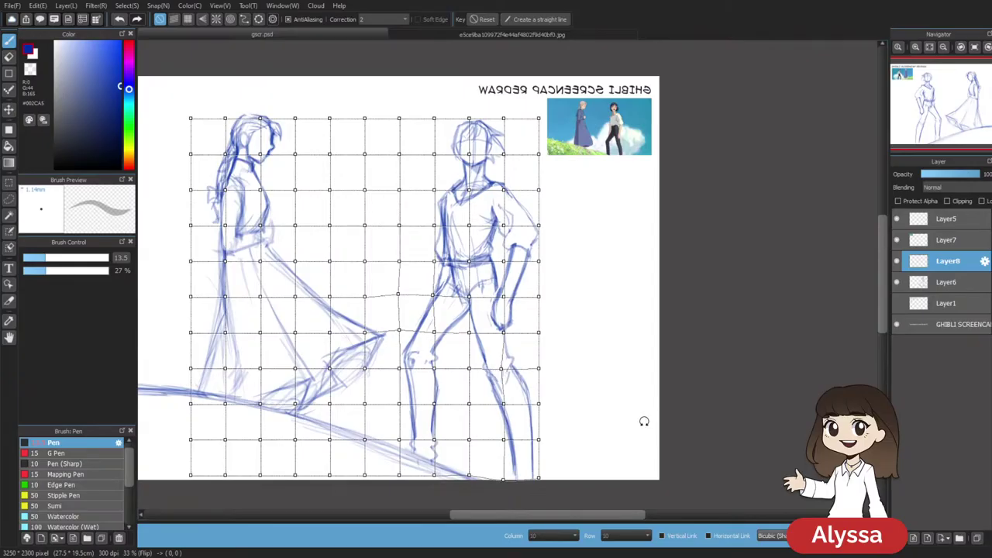
Shift the mesh points around the trousered figure's straight lower leg and foot, and apply the mesh transform
{"action": "left_click_drag", "start_coordinate": [539, 405], "coordinate": [536, 406]}
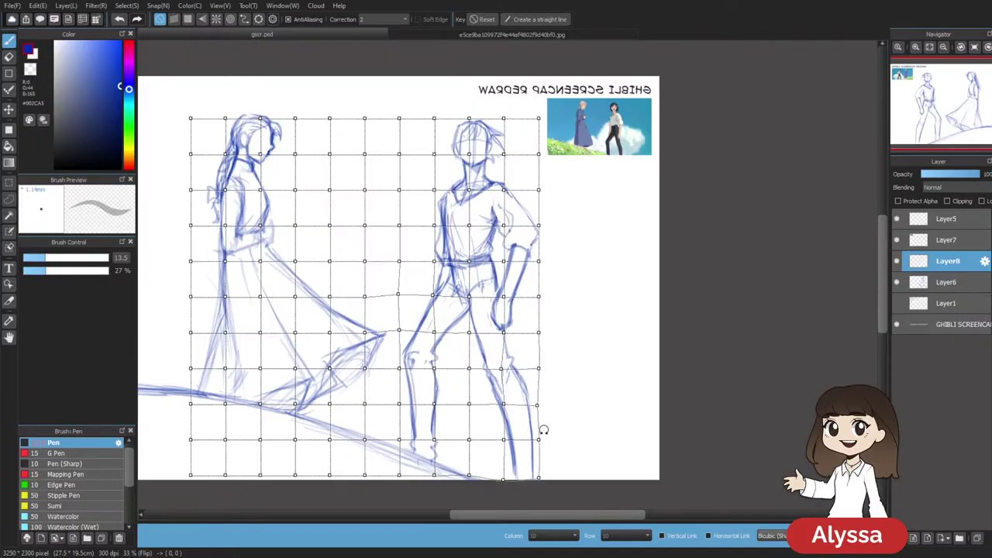
{"action": "left_click_drag", "start_coordinate": [539, 441], "coordinate": [503, 442]}
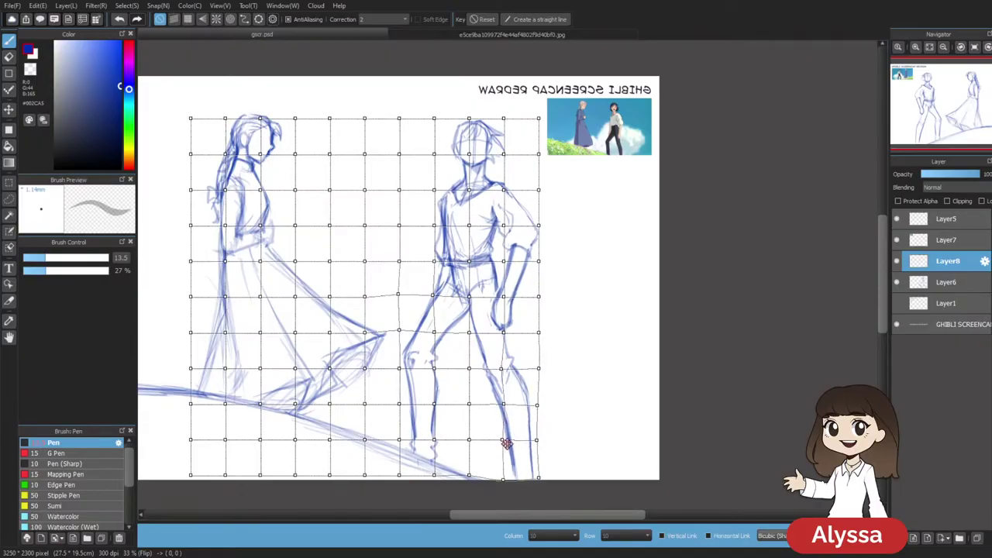
{"action": "left_click_drag", "start_coordinate": [539, 478], "coordinate": [538, 480]}
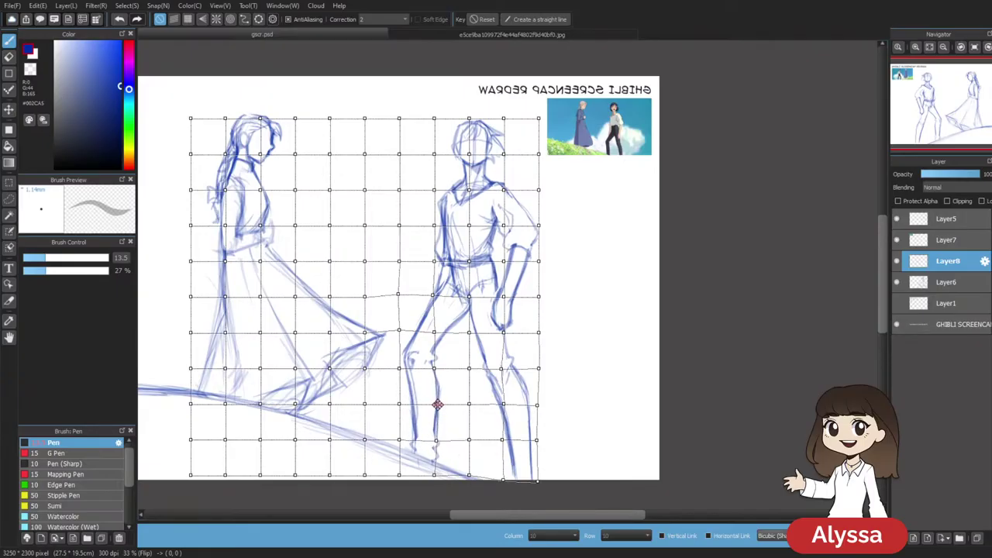
{"action": "left_click_drag", "start_coordinate": [468, 475], "coordinate": [468, 480]}
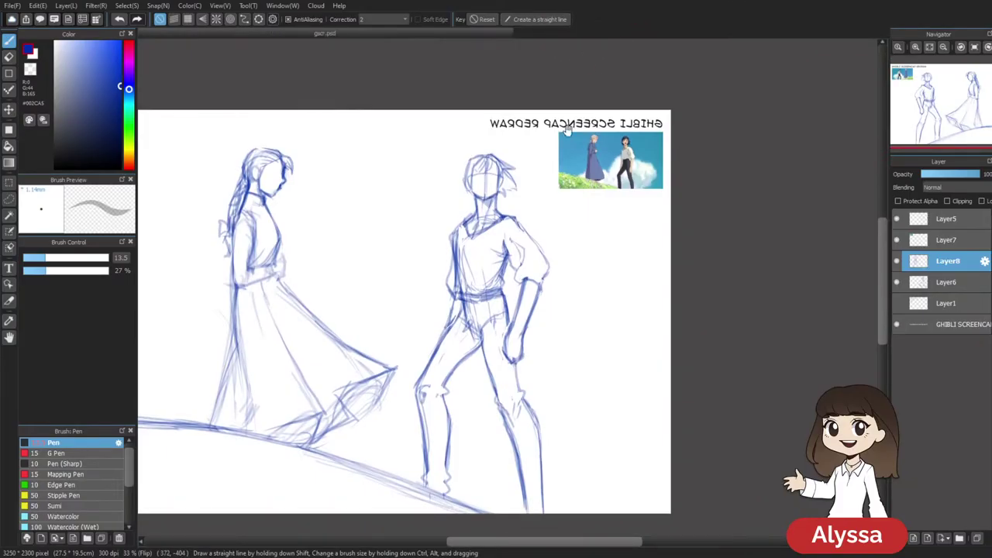
Review the sketch in mirrored and normal view, toggling the visibility of Layer8 and Layer6 to check each figure
{"action": "left_click_drag", "start_coordinate": [544, 173], "coordinate": [577, 145]}
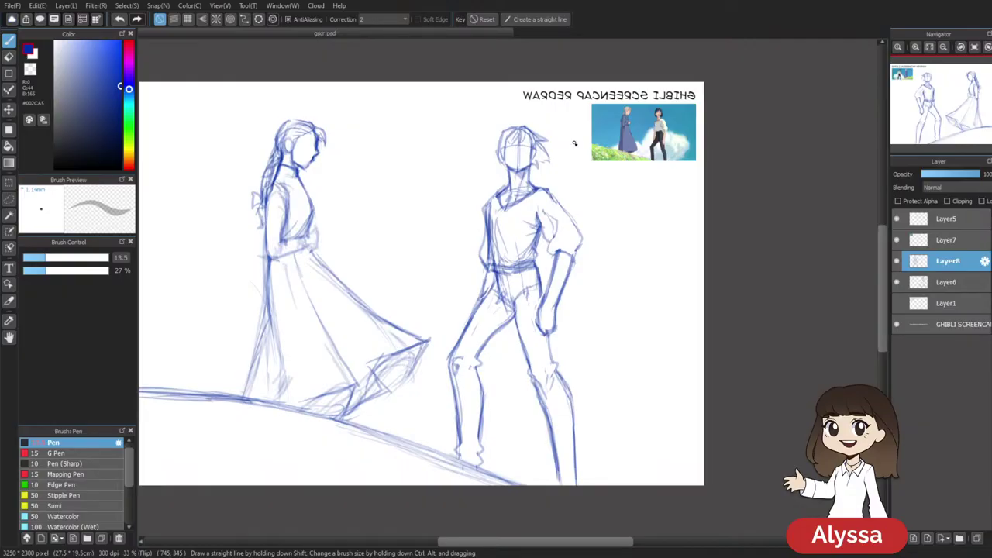
{"action": "left_click_drag", "start_coordinate": [744, 139], "coordinate": [725, 149]}
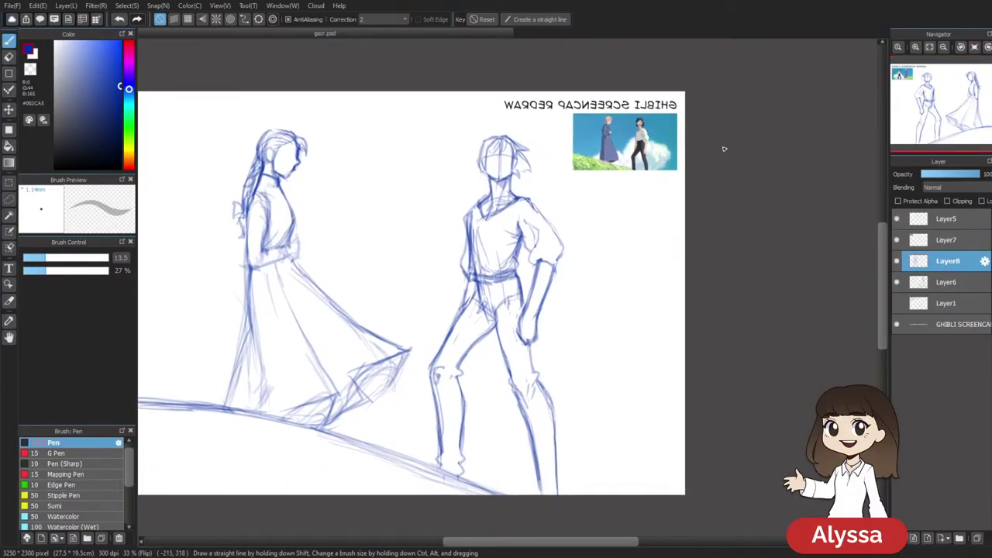
{"action": "left_click_drag", "start_coordinate": [727, 184], "coordinate": [743, 197]}
{"action": "left_click", "coordinate": [897, 262]}
{"action": "left_click", "coordinate": [898, 263]}
{"action": "key", "text": "h"}
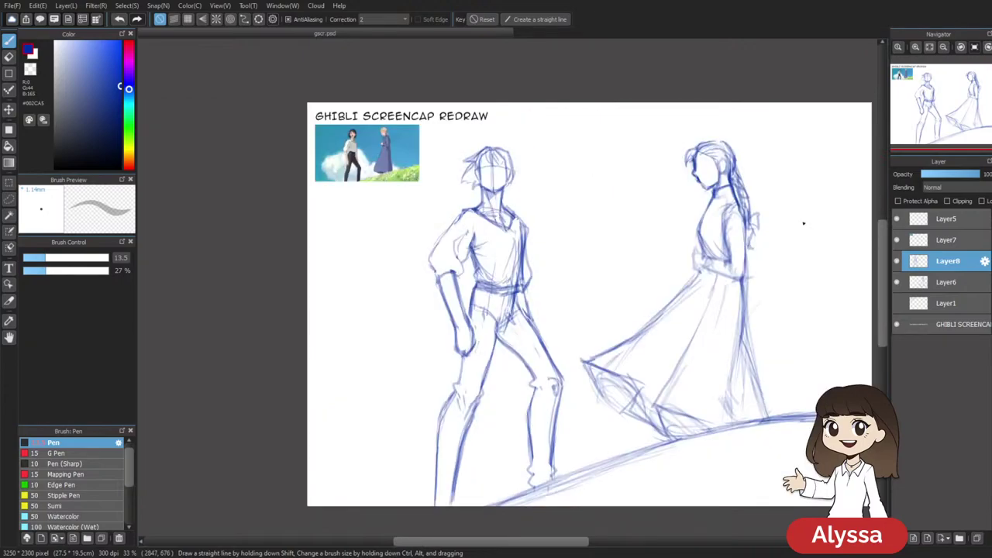
{"action": "left_click_drag", "start_coordinate": [772, 229], "coordinate": [738, 220]}
{"action": "left_click", "coordinate": [897, 282]}
{"action": "left_click", "coordinate": [897, 283]}
Lasso the dressed figure on Layer6 in mirrored view and start a mesh transform with 9 columns and 10 rows
{"action": "left_click", "coordinate": [947, 283]}
{"action": "key", "text": "h"}
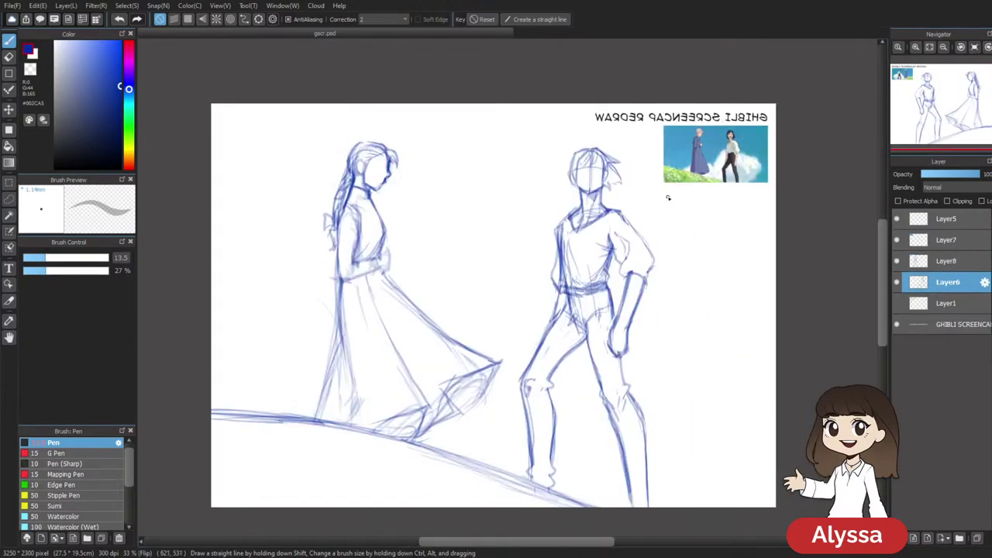
{"action": "left_click_drag", "start_coordinate": [668, 197], "coordinate": [657, 182]}
{"action": "key", "text": "l"}
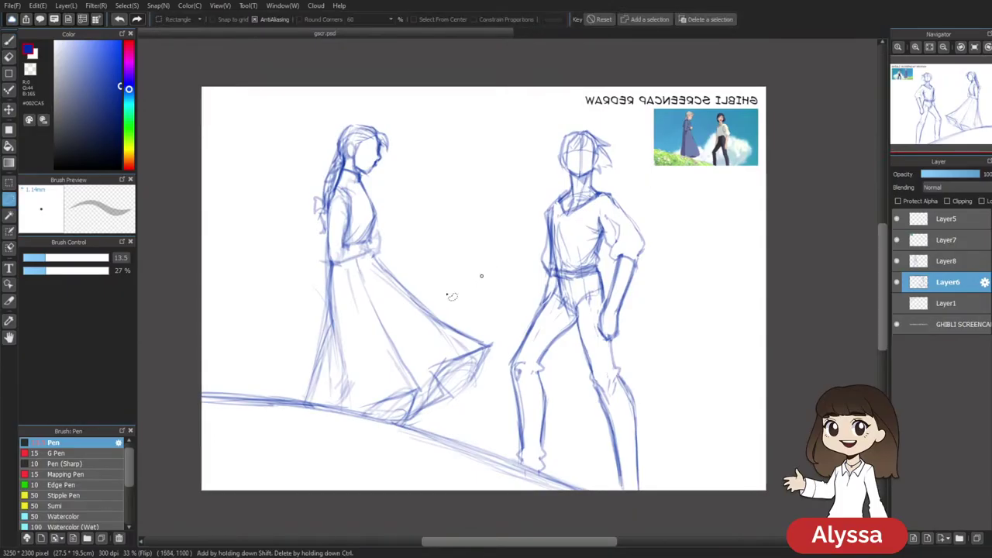
{"action": "mouse_move", "coordinate": [494, 339]}
{"action": "left_mouse_down"}
{"action": "mouse_move", "coordinate": [493, 367]}
{"action": "mouse_move", "coordinate": [469, 405]}
{"action": "mouse_move", "coordinate": [406, 425]}
{"action": "mouse_move", "coordinate": [321, 409]}
{"action": "mouse_move", "coordinate": [258, 327]}
{"action": "mouse_move", "coordinate": [314, 103]}
{"action": "mouse_move", "coordinate": [453, 165]}
{"action": "mouse_move", "coordinate": [499, 310]}
{"action": "left_mouse_up"}
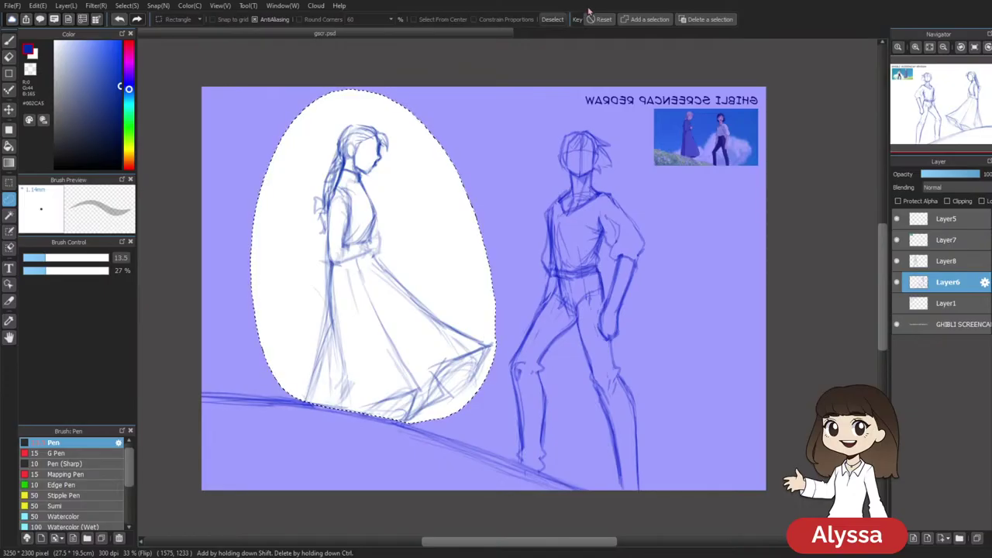
{"action": "left_click_drag", "start_coordinate": [558, 168], "coordinate": [659, 145]}
{"action": "key", "text": "ctrl+shift+t"}
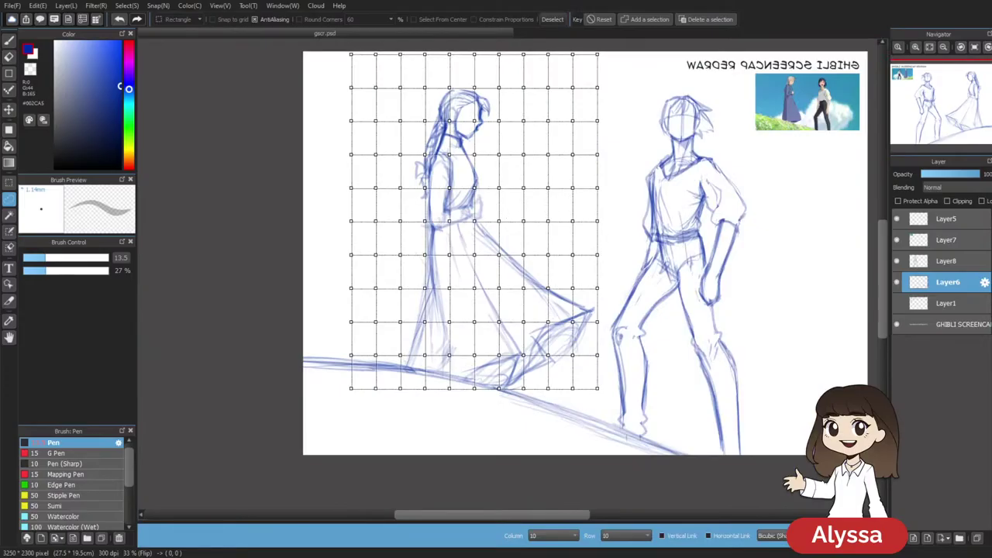
{"action": "left_click", "coordinate": [573, 510]}
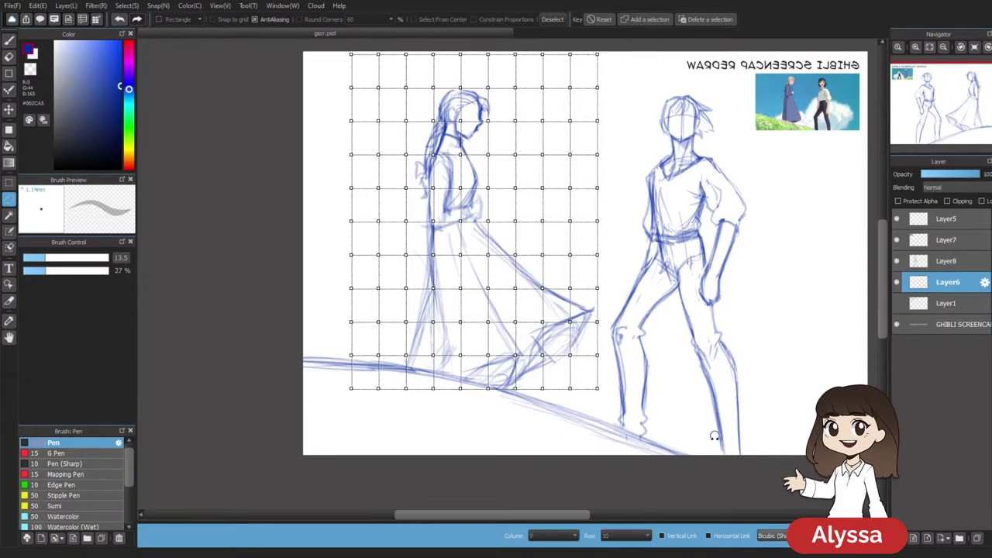
Adjust the mesh points along the dressed figure's skirt, from its hem to the billowing front edge
{"action": "left_click_drag", "start_coordinate": [678, 283], "coordinate": [677, 292]}
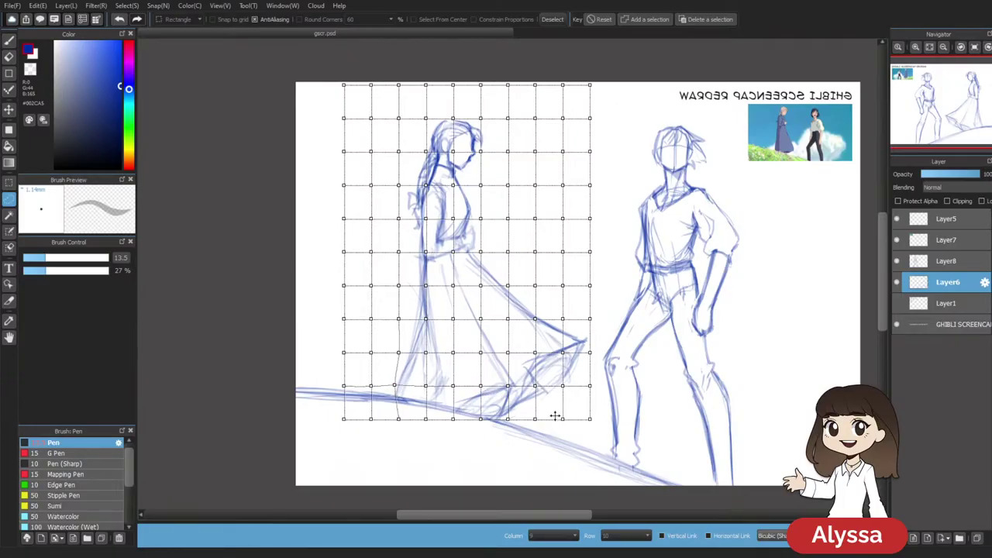
{"action": "left_click_drag", "start_coordinate": [534, 417], "coordinate": [540, 425]}
{"action": "left_click_drag", "start_coordinate": [507, 386], "coordinate": [509, 390]}
{"action": "left_click_drag", "start_coordinate": [534, 317], "coordinate": [510, 281]}
{"action": "left_click_drag", "start_coordinate": [506, 318], "coordinate": [511, 315]}
{"action": "left_click_drag", "start_coordinate": [512, 280], "coordinate": [509, 283]}
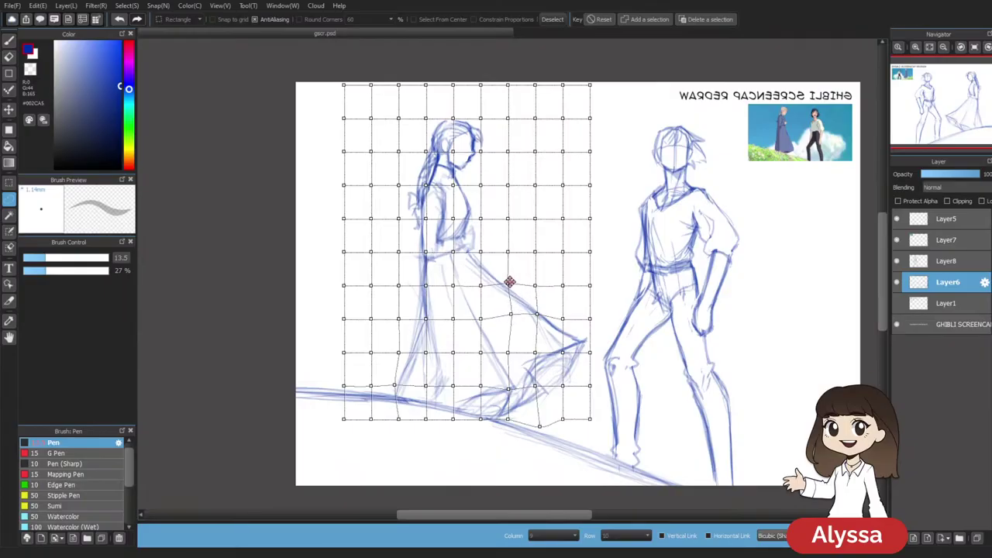
{"action": "left_click_drag", "start_coordinate": [590, 319], "coordinate": [590, 324]}
Shift the mesh points at the dressed figure's waist, back, shoulder and above the head, and apply the mesh transform
{"action": "scroll", "coordinate": [505, 300], "scroll_direction": "up", "scroll_amount": 2}
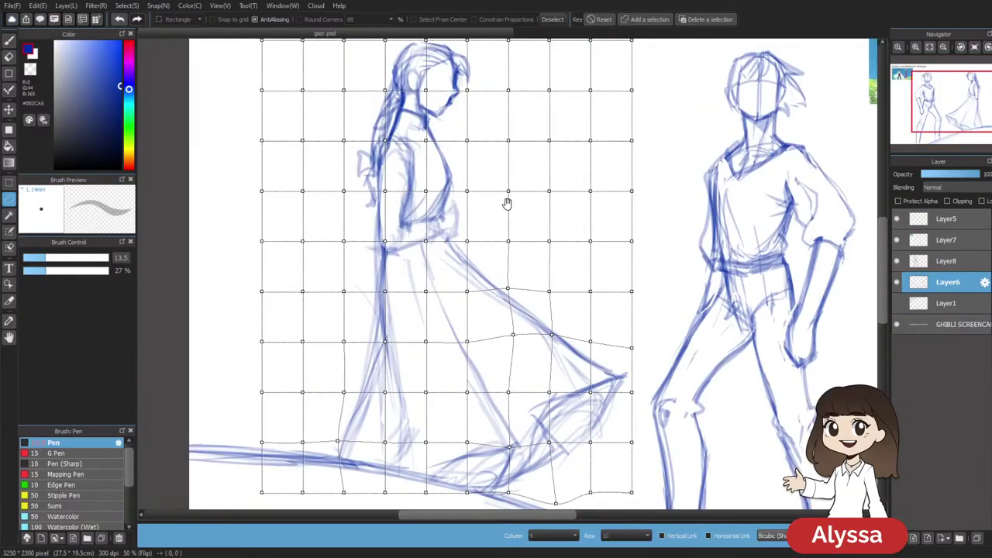
{"action": "left_click_drag", "start_coordinate": [504, 204], "coordinate": [503, 255]}
{"action": "left_click_drag", "start_coordinate": [381, 291], "coordinate": [384, 282]}
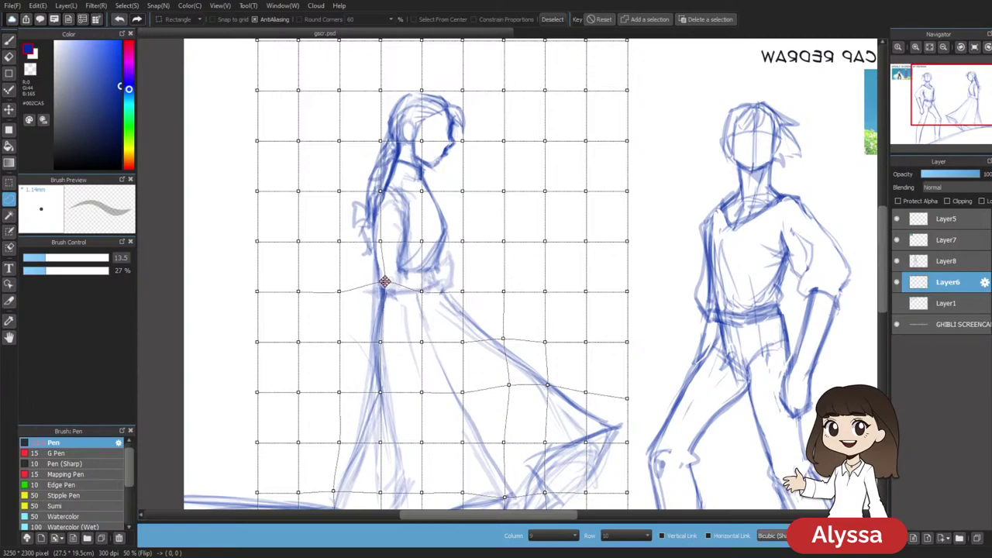
{"action": "left_click_drag", "start_coordinate": [381, 241], "coordinate": [382, 239]}
{"action": "left_click_drag", "start_coordinate": [380, 192], "coordinate": [380, 188]}
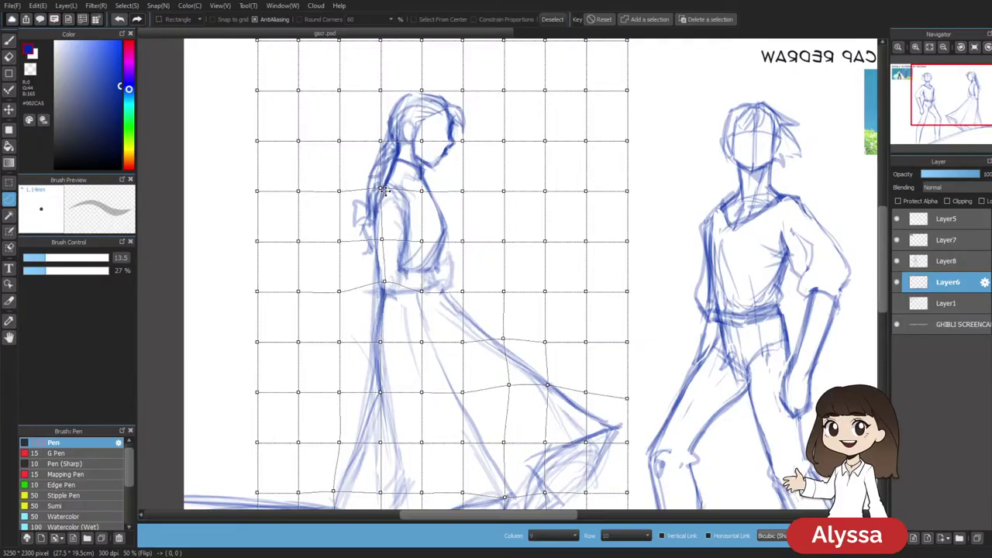
{"action": "left_click_drag", "start_coordinate": [462, 241], "coordinate": [460, 238]}
{"action": "left_click_drag", "start_coordinate": [421, 291], "coordinate": [385, 283]}
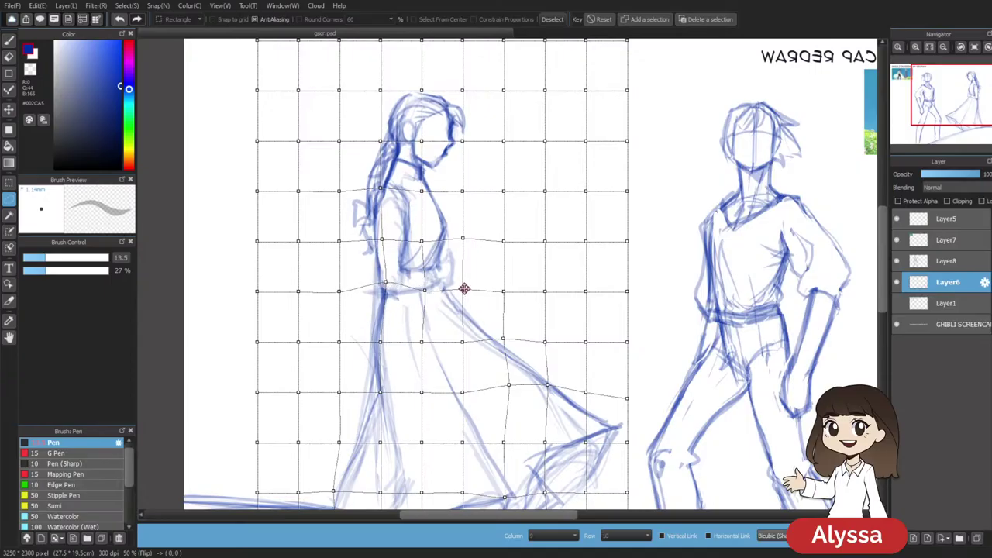
{"action": "left_click_drag", "start_coordinate": [424, 290], "coordinate": [387, 281]}
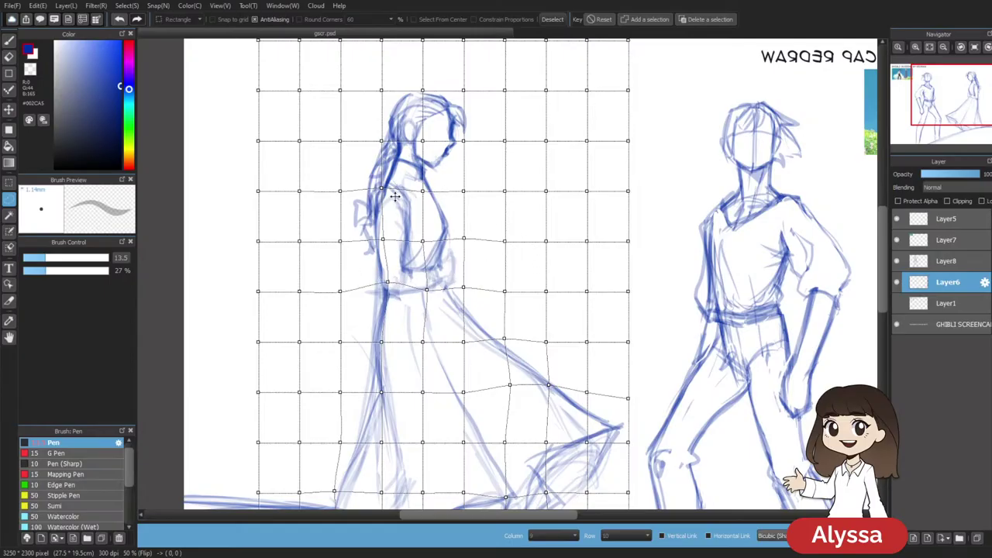
{"action": "left_click_drag", "start_coordinate": [382, 189], "coordinate": [378, 183]}
{"action": "left_click_drag", "start_coordinate": [380, 91], "coordinate": [421, 90]}
{"action": "left_click", "coordinate": [421, 91]}
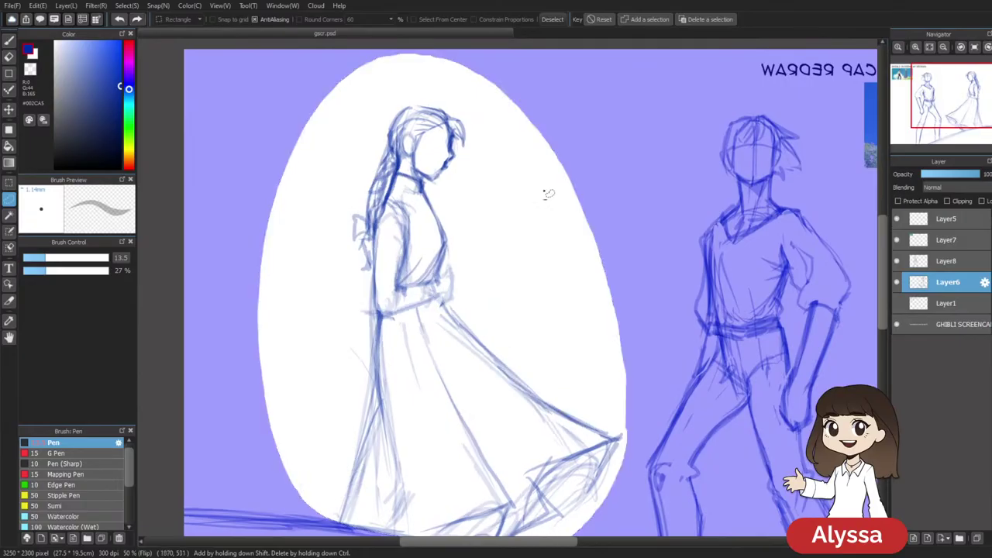
Clear the selection and review the unmirrored canvas, toggling the visibility of Layer6 and Layer1
{"action": "key", "text": "ctrl+minus"}
{"action": "key", "text": "ctrl+minus"}
{"action": "key", "text": "Down"}
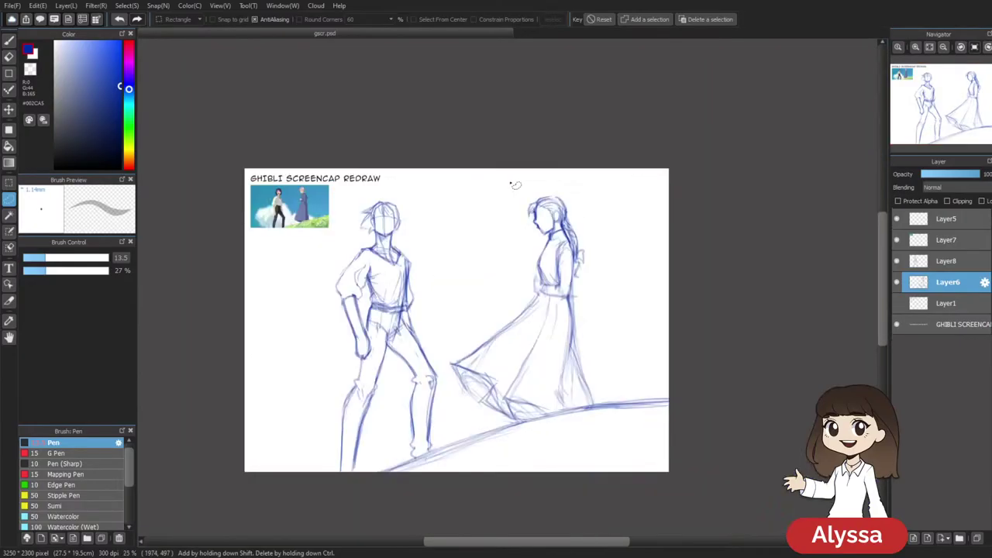
{"action": "left_click", "coordinate": [897, 282]}
{"action": "left_click", "coordinate": [897, 282]}
{"action": "left_click", "coordinate": [898, 304]}
{"action": "left_click", "coordinate": [899, 303]}
{"action": "left_click_drag", "start_coordinate": [792, 347], "coordinate": [787, 323]}
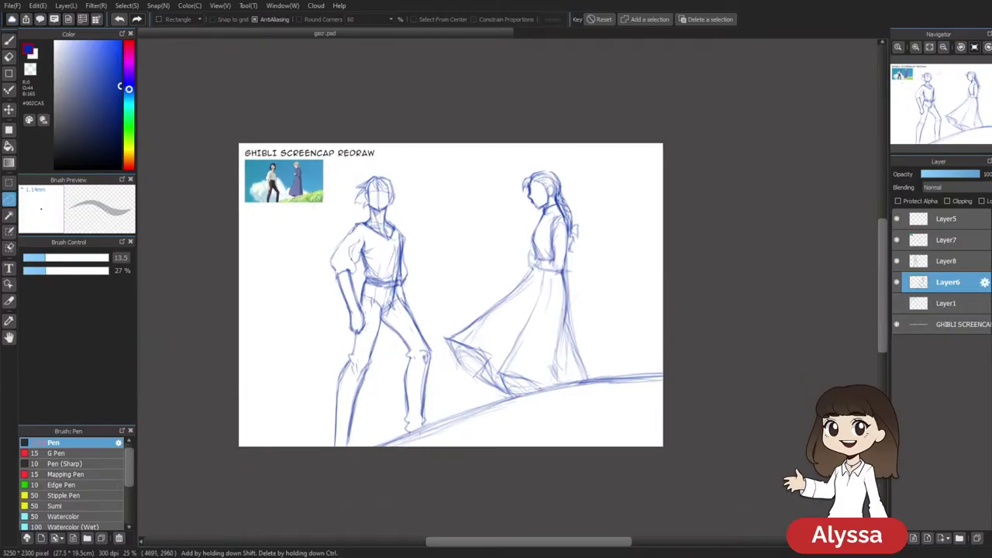
Lasso and transform the dressed figure's head on Layer6, and check the drawing in mirrored and normal view
{"action": "scroll", "coordinate": [758, 408], "scroll_direction": "up", "scroll_amount": 2}
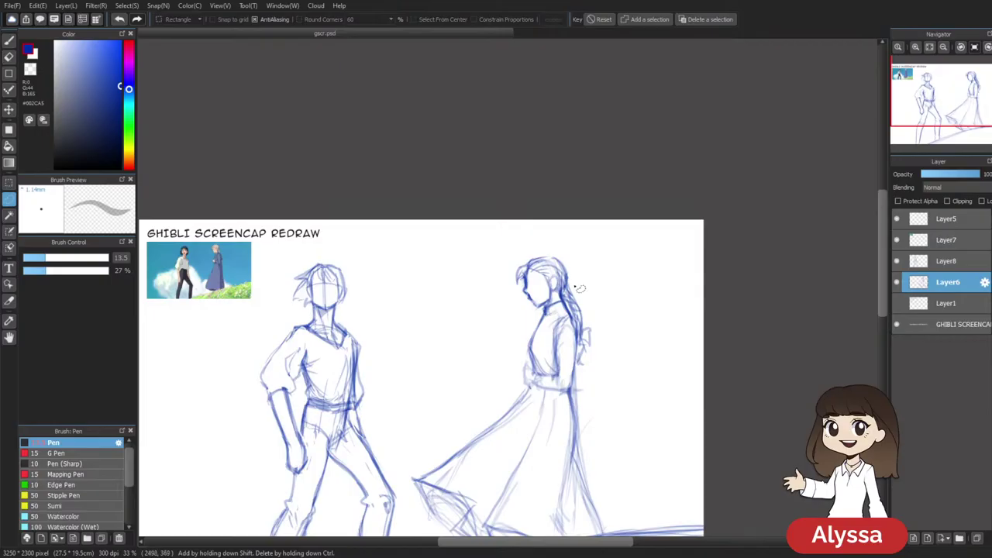
{"action": "mouse_move", "coordinate": [553, 304]}
{"action": "left_mouse_down"}
{"action": "mouse_move", "coordinate": [599, 231]}
{"action": "mouse_move", "coordinate": [571, 303]}
{"action": "mouse_move", "coordinate": [609, 288]}
{"action": "mouse_move", "coordinate": [598, 276]}
{"action": "mouse_move", "coordinate": [631, 272]}
{"action": "mouse_move", "coordinate": [599, 275]}
{"action": "left_mouse_up"}
{"action": "key", "text": "ctrl+t"}
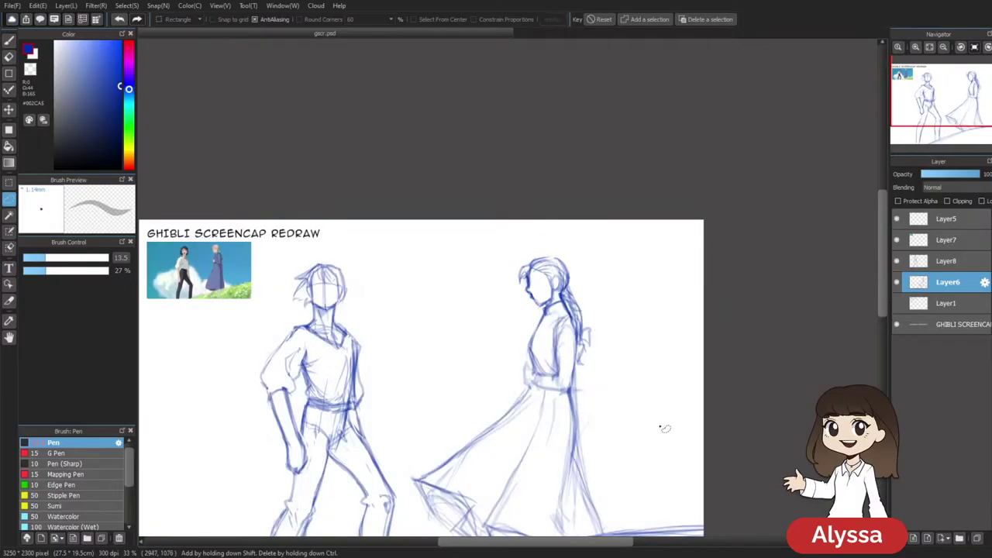
{"action": "left_click_drag", "start_coordinate": [659, 427], "coordinate": [695, 262]}
{"action": "key", "text": "h"}
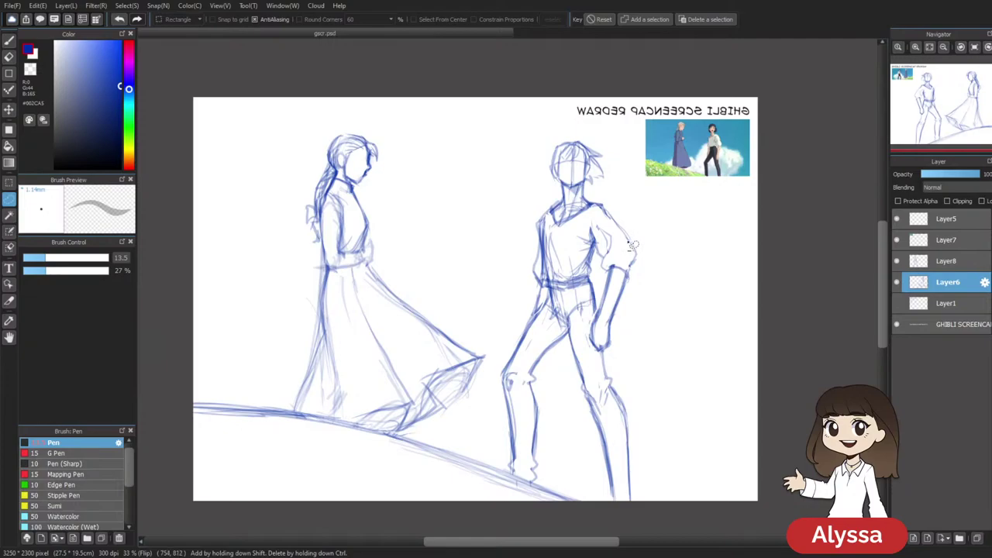
{"action": "key", "text": "h"}
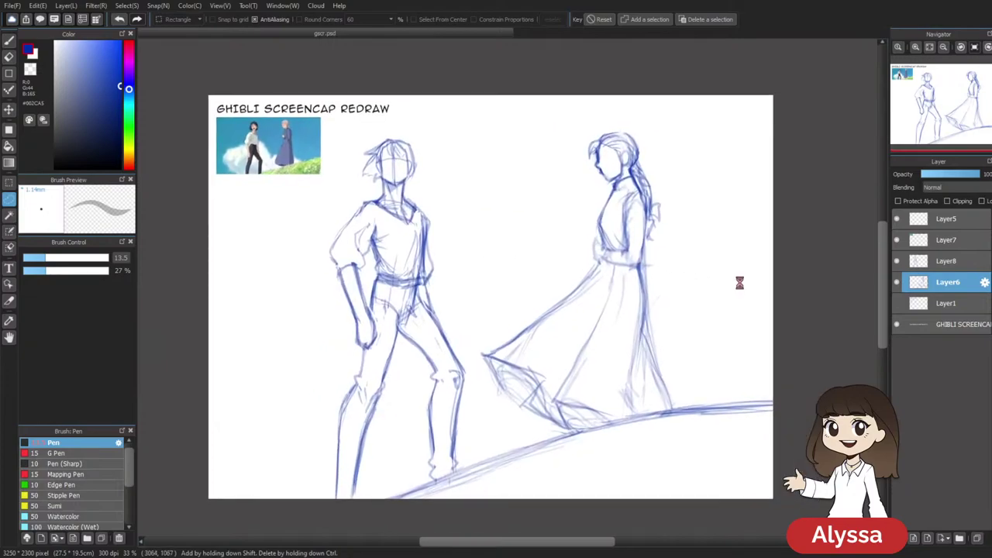
Add a new layer above Layer6 and sketch cloud outlines behind the dressed figure's skirt and between the two figures
{"action": "key", "text": "ctrl+shift+n"}
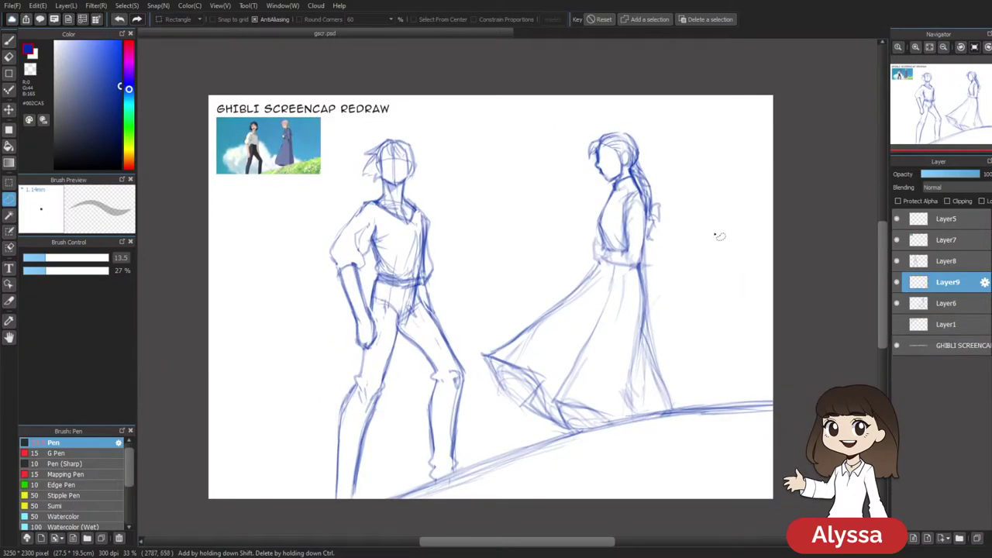
{"action": "key", "text": "b"}
{"action": "left_click_drag", "start_coordinate": [738, 285], "coordinate": [734, 290]}
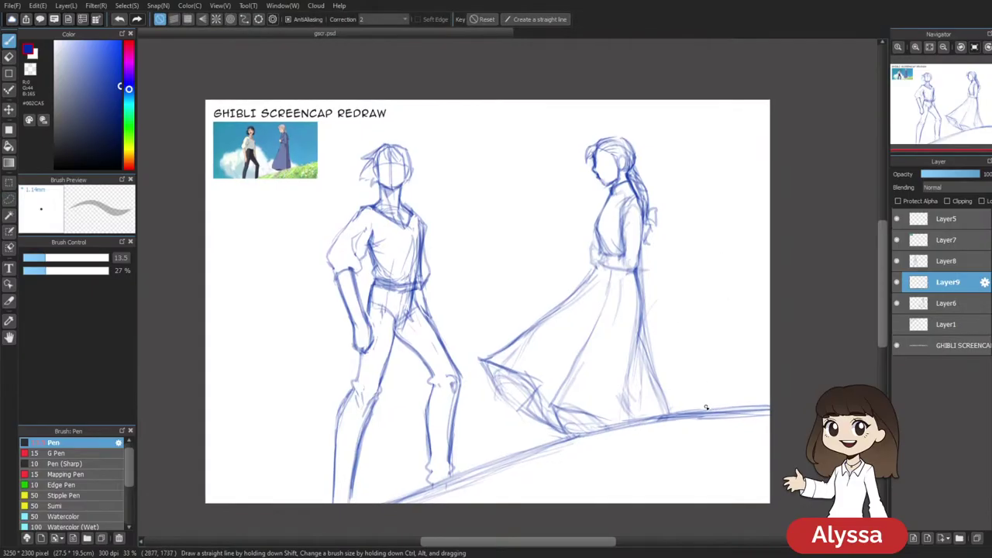
{"action": "key", "text": "ctrl+z"}
{"action": "key", "text": "ctrl+z"}
{"action": "mouse_move", "coordinate": [657, 351]}
{"action": "left_mouse_down"}
{"action": "mouse_move", "coordinate": [693, 361]}
{"action": "mouse_move", "coordinate": [734, 401]}
{"action": "left_mouse_up"}
{"action": "left_click_drag", "start_coordinate": [469, 311], "coordinate": [470, 285]}
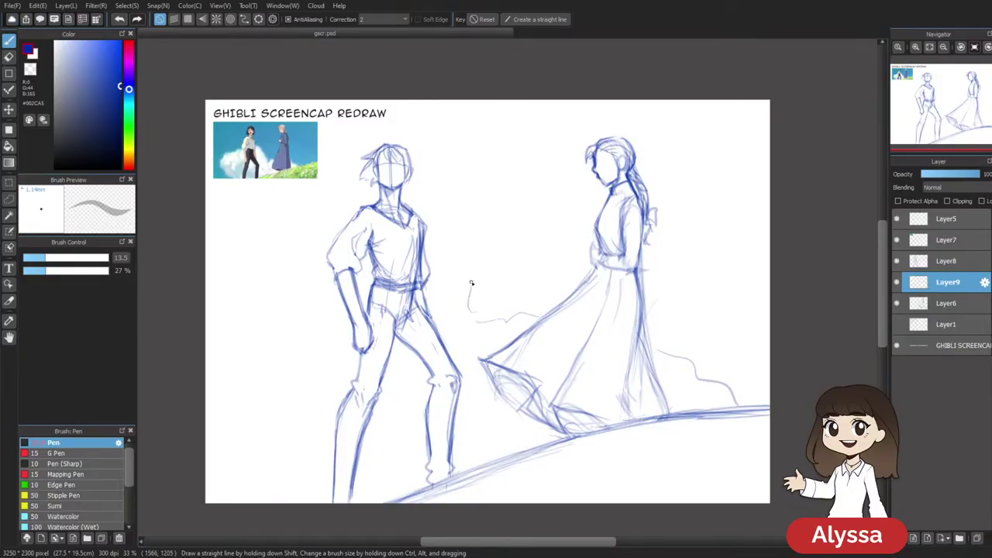
{"action": "key", "text": "ctrl+z"}
{"action": "left_click_drag", "start_coordinate": [448, 266], "coordinate": [425, 250]}
{"action": "left_click_drag", "start_coordinate": [713, 351], "coordinate": [747, 340]}
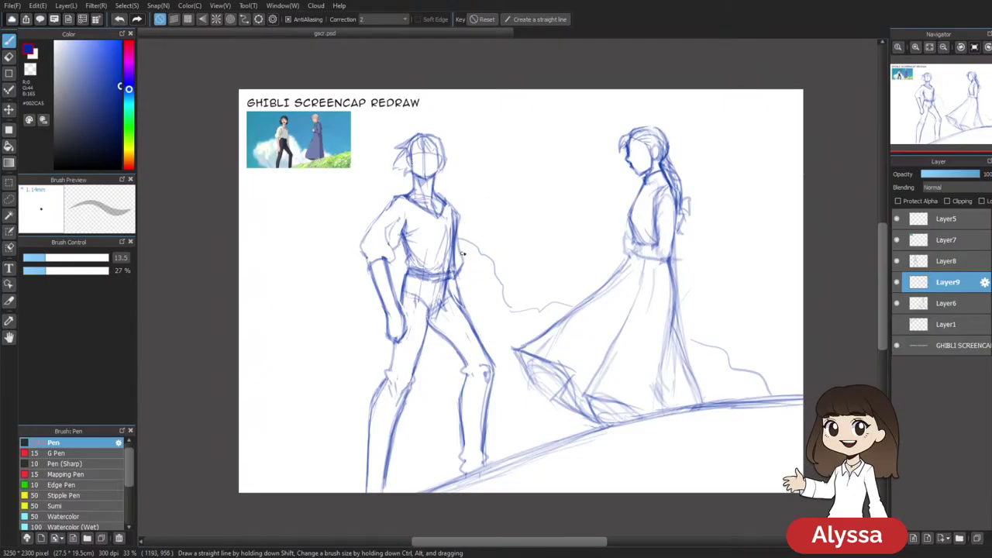
Sketch the large cloud outline behind the trousered figure, from the bent elbow down to the canvas's lower edge
{"action": "mouse_move", "coordinate": [296, 155]}
{"action": "left_mouse_down"}
{"action": "mouse_move", "coordinate": [318, 182]}
{"action": "mouse_move", "coordinate": [369, 208]}
{"action": "mouse_move", "coordinate": [338, 159]}
{"action": "left_mouse_up"}
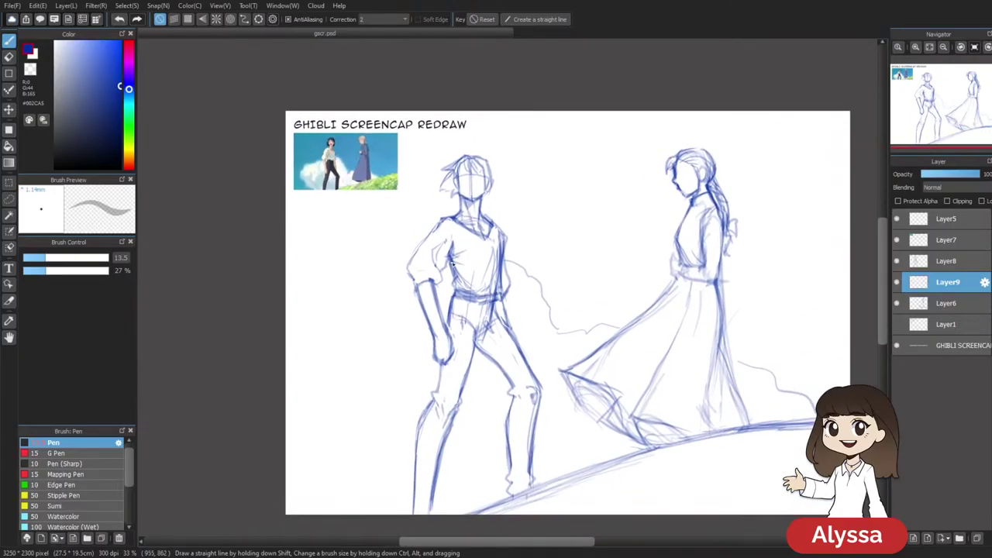
{"action": "mouse_move", "coordinate": [402, 277]}
{"action": "left_mouse_down"}
{"action": "mouse_move", "coordinate": [383, 292]}
{"action": "mouse_move", "coordinate": [314, 305]}
{"action": "left_mouse_up"}
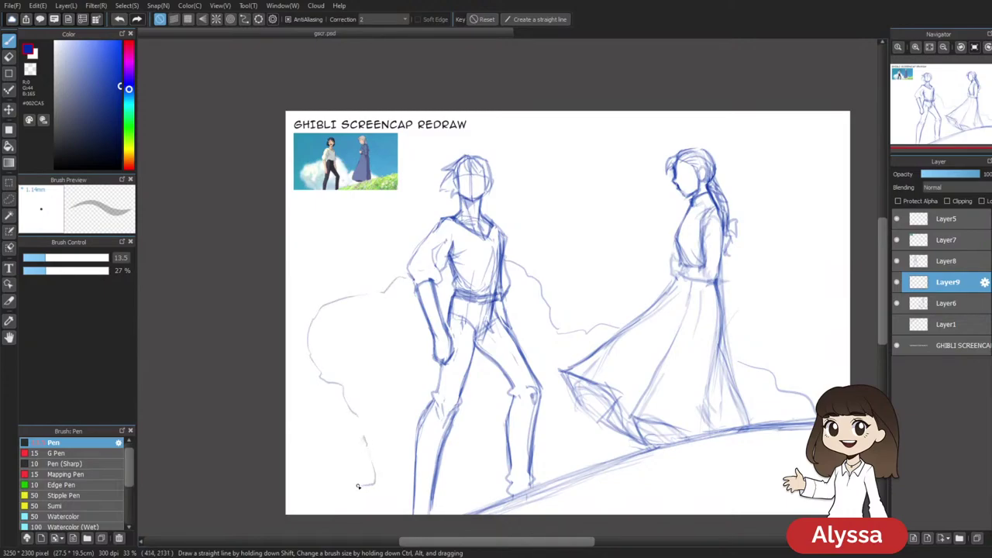
{"action": "left_click_drag", "start_coordinate": [339, 482], "coordinate": [330, 490]}
{"action": "left_click_drag", "start_coordinate": [758, 414], "coordinate": [711, 381]}
{"action": "left_click_drag", "start_coordinate": [757, 327], "coordinate": [744, 390]}
{"action": "mouse_move", "coordinate": [775, 345]}
{"action": "left_mouse_down"}
{"action": "mouse_move", "coordinate": [777, 380]}
{"action": "mouse_move", "coordinate": [777, 335]}
{"action": "left_mouse_up"}
{"action": "left_click_drag", "start_coordinate": [785, 463], "coordinate": [786, 431]}
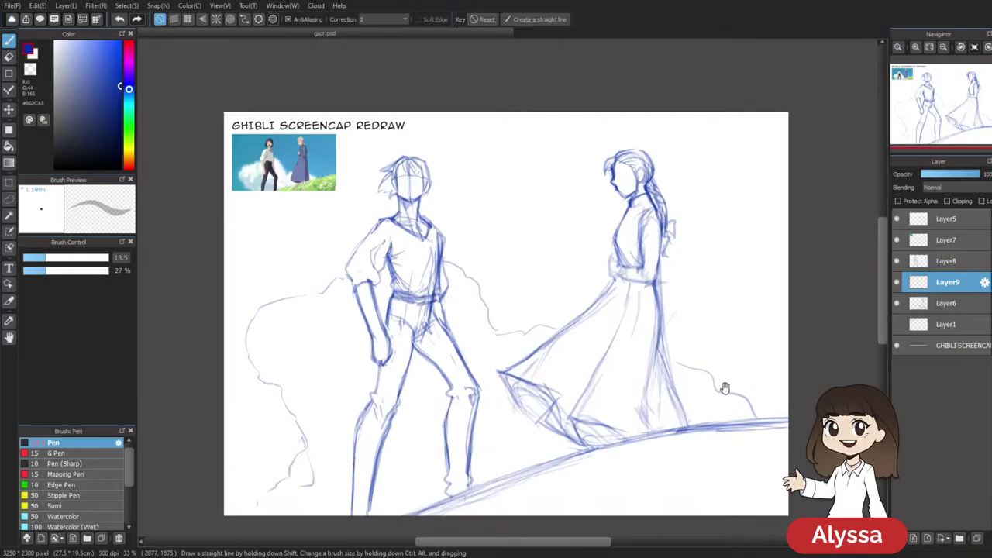
{"action": "left_click_drag", "start_coordinate": [724, 388], "coordinate": [722, 404]}
{"action": "left_click_drag", "start_coordinate": [726, 328], "coordinate": [732, 310]}
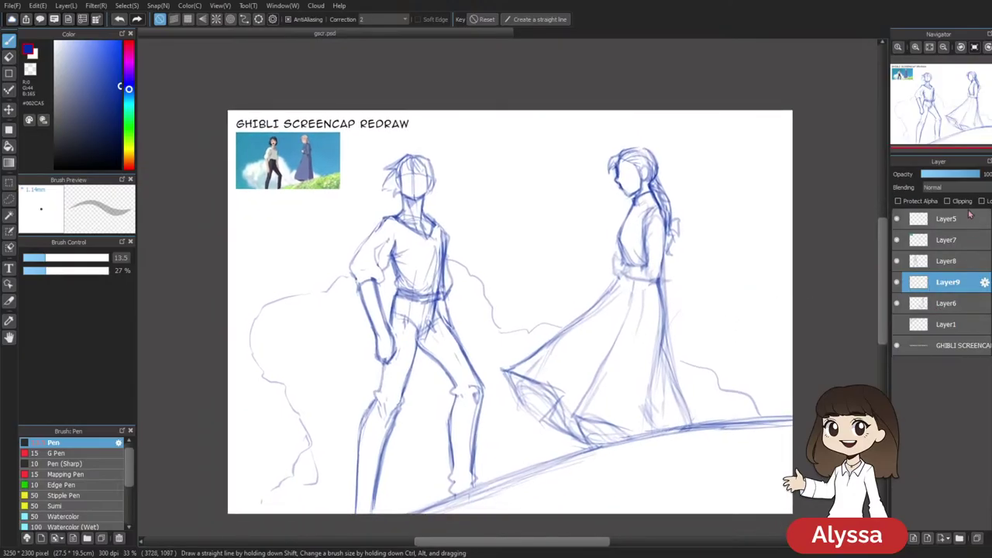
Lower the cloud layer's opacity, and merge both it and Layer8 down into Layer6
{"action": "left_click", "coordinate": [953, 176]}
{"action": "key", "text": "ctrl+e"}
{"action": "left_click", "coordinate": [898, 283]}
{"action": "left_click", "coordinate": [897, 284]}
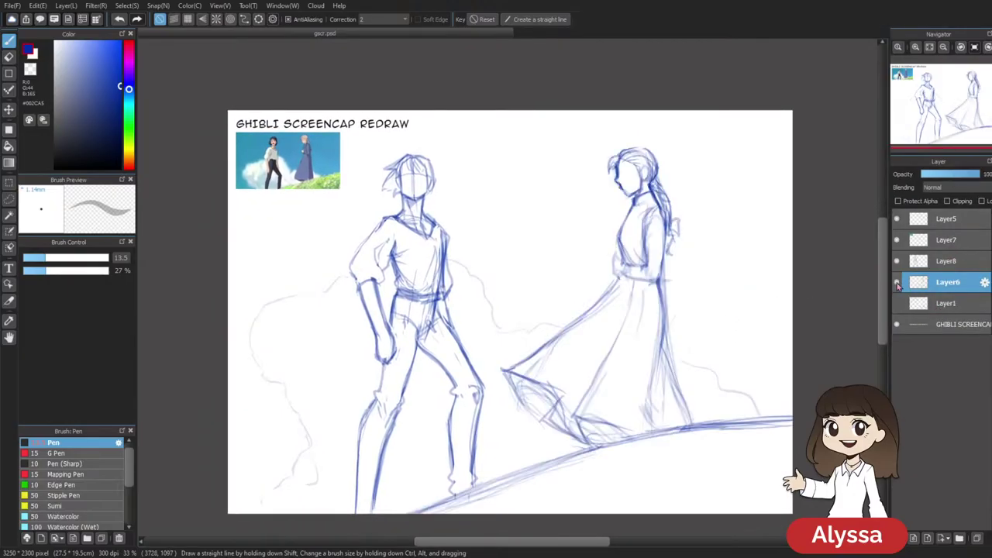
{"action": "left_click", "coordinate": [930, 261]}
{"action": "key", "text": "ctrl+e"}
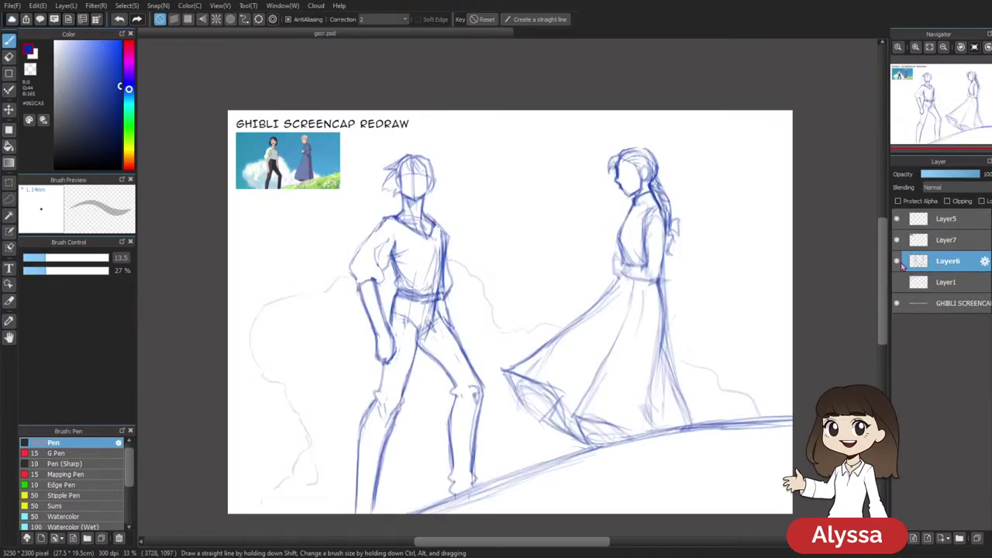
Reduce the opacity of the merged sketch on Layer6 to 64% and add a new layer above it
{"action": "left_click_drag", "start_coordinate": [746, 302], "coordinate": [741, 298]}
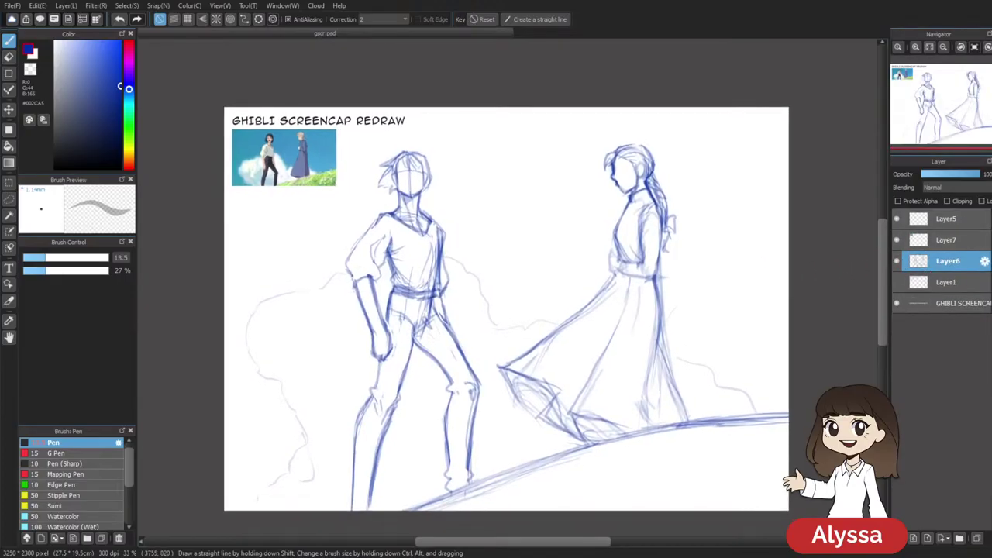
{"action": "left_click_drag", "start_coordinate": [798, 277], "coordinate": [768, 284]}
{"action": "left_click", "coordinate": [959, 177]}
{"action": "left_click_drag", "start_coordinate": [961, 179], "coordinate": [957, 180]}
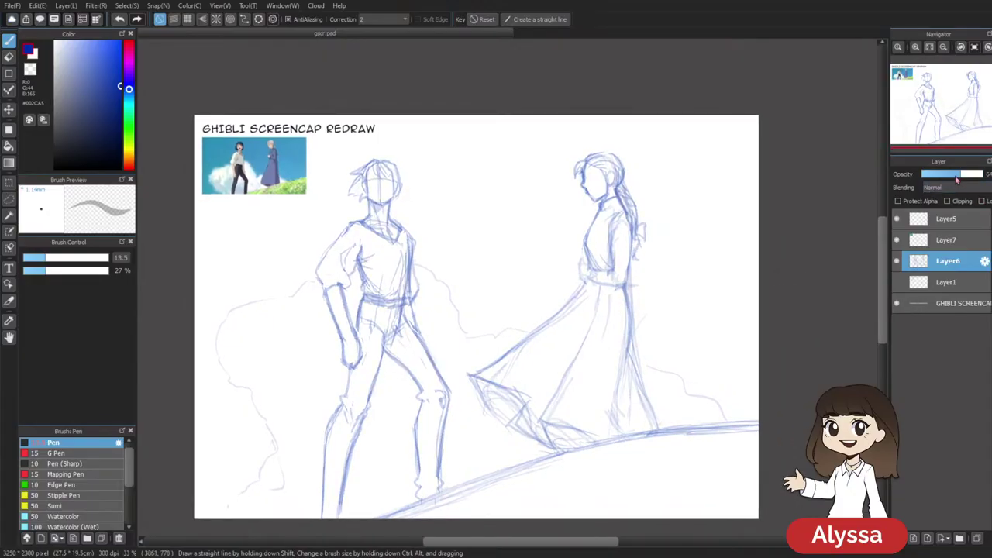
{"action": "key", "text": "ctrl+shift+n"}
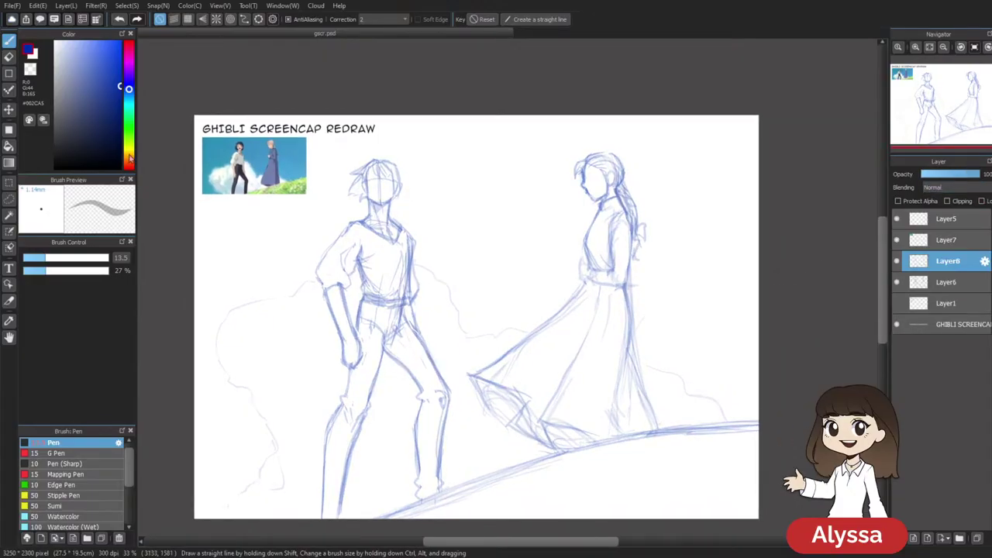
Draw the dressed figure's face front and jawline on Layer8 with the Pen in dark brown (#3F1F0F)
{"action": "left_click", "coordinate": [128, 162]}
{"action": "left_click", "coordinate": [106, 137]}
{"action": "left_click_drag", "start_coordinate": [107, 138], "coordinate": [105, 137]}
{"action": "left_click_drag", "start_coordinate": [669, 252], "coordinate": [581, 343]}
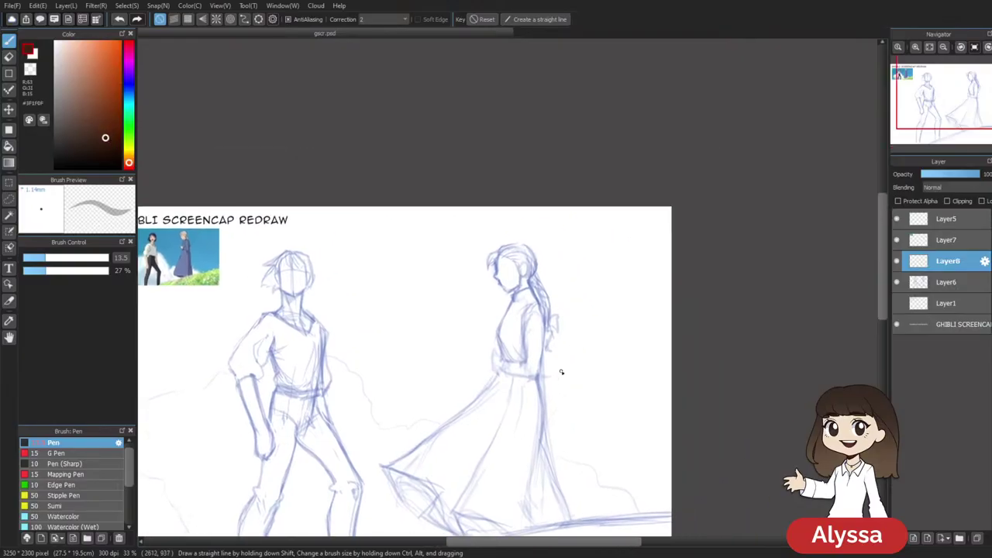
{"action": "key", "text": "ctrl+plus"}
{"action": "key", "text": "ctrl+plus"}
{"action": "left_click_drag", "start_coordinate": [577, 285], "coordinate": [767, 289]}
{"action": "key", "text": "Tab"}
{"action": "left_click_drag", "start_coordinate": [560, 335], "coordinate": [793, 298]}
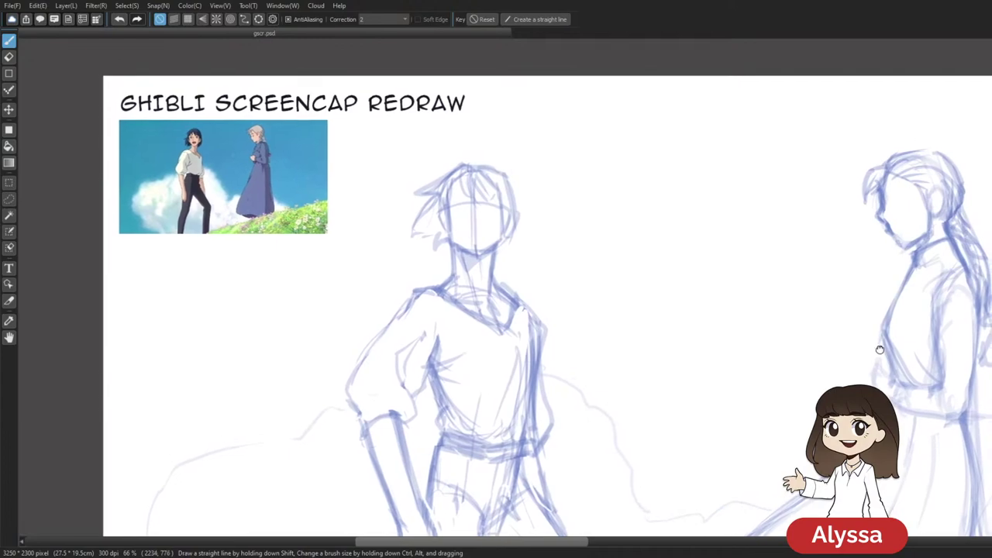
{"action": "left_click_drag", "start_coordinate": [887, 307], "coordinate": [811, 303]}
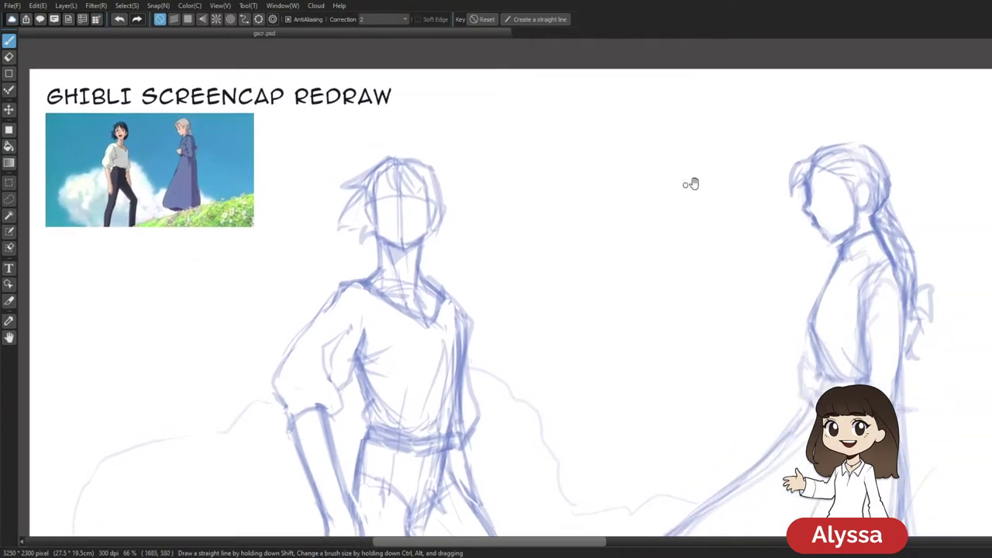
{"action": "left_click_drag", "start_coordinate": [909, 193], "coordinate": [732, 206]}
{"action": "left_click_drag", "start_coordinate": [815, 239], "coordinate": [659, 299]}
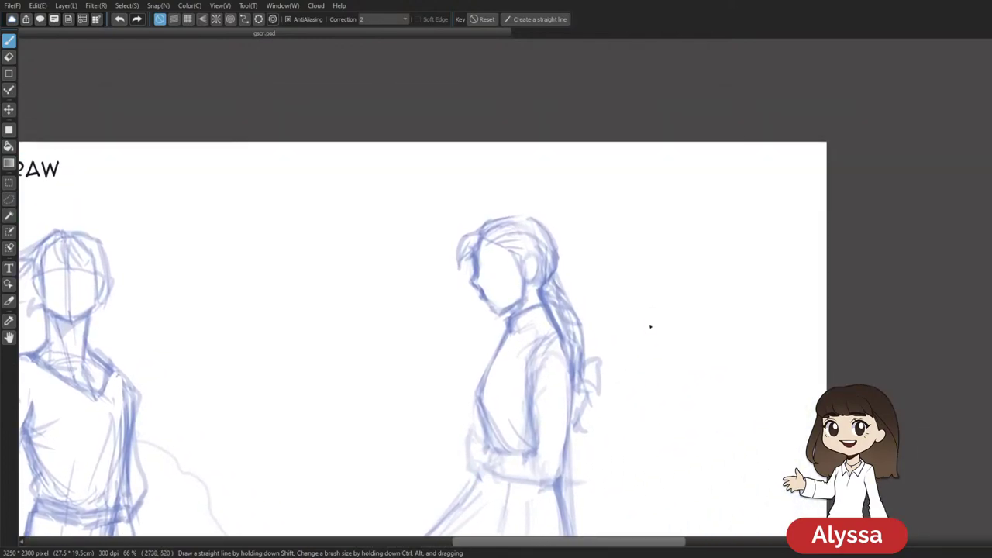
{"action": "left_click_drag", "start_coordinate": [646, 315], "coordinate": [545, 212]}
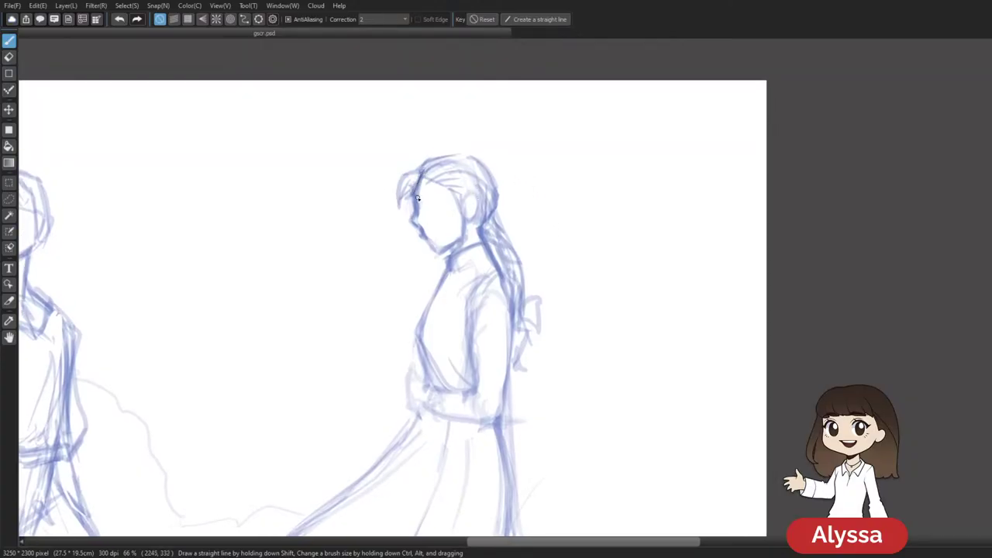
{"action": "mouse_move", "coordinate": [412, 199]}
{"action": "left_mouse_down"}
{"action": "mouse_move", "coordinate": [427, 240]}
{"action": "mouse_move", "coordinate": [423, 229]}
{"action": "mouse_move", "coordinate": [460, 238]}
{"action": "left_mouse_up"}
Lower the opacity of the blue sketch on Layer6 and return to Layer8 to continue the jawline
{"action": "key", "text": "Tab"}
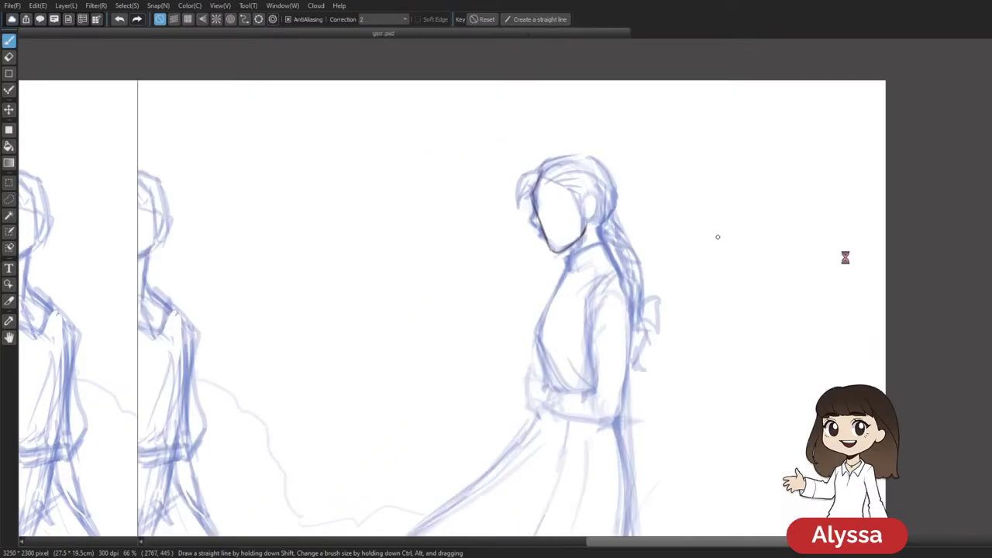
{"action": "left_click", "coordinate": [949, 175]}
{"action": "left_click", "coordinate": [947, 259]}
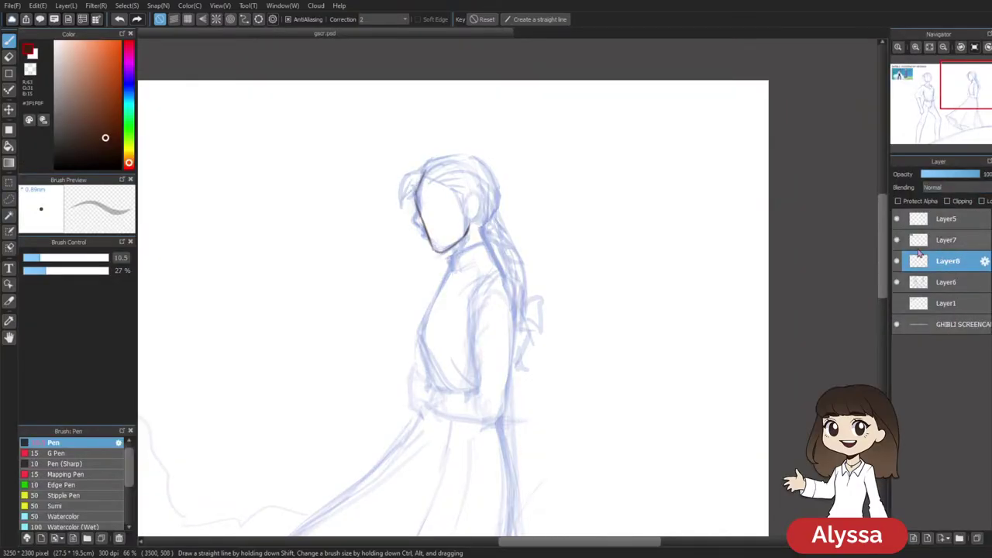
{"action": "left_click_drag", "start_coordinate": [473, 235], "coordinate": [479, 242]}
Flip the canvas view horizontally and draw the dressed figure's profile from brow to nose tip, undoing unwanted strokes
{"action": "key", "text": "Down"}
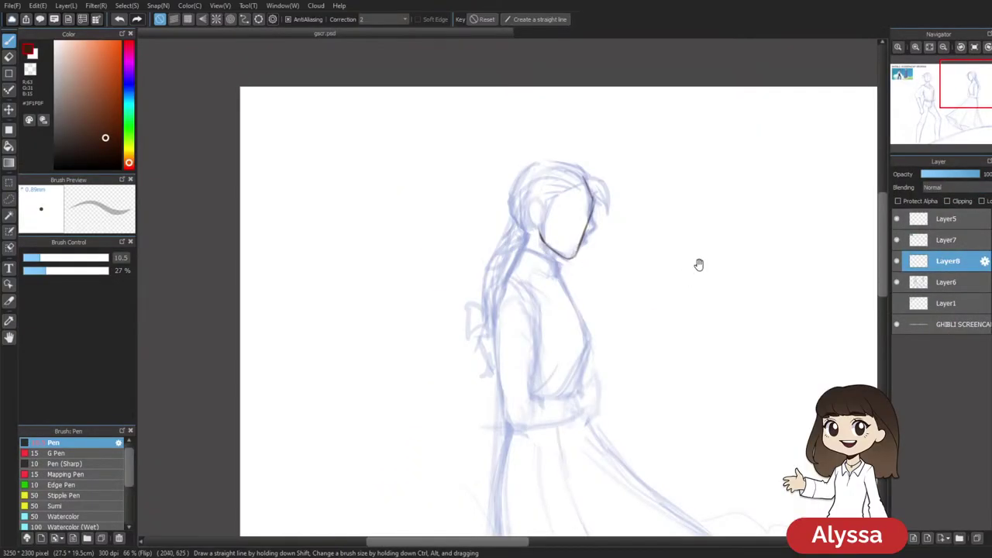
{"action": "left_click_drag", "start_coordinate": [692, 271], "coordinate": [610, 323]}
{"action": "key", "text": "ctrl+plus"}
{"action": "left_click_drag", "start_coordinate": [557, 277], "coordinate": [531, 205]}
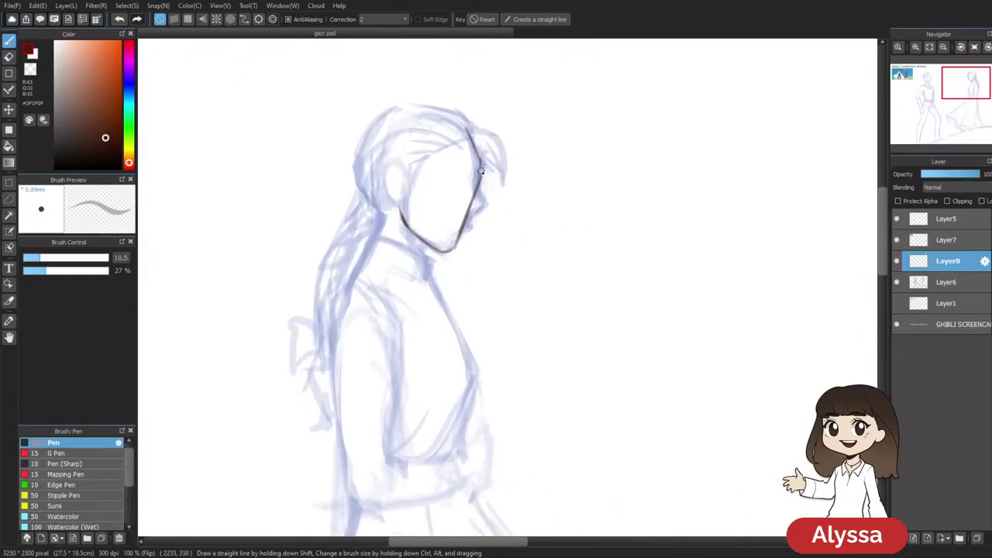
{"action": "mouse_move", "coordinate": [475, 185]}
{"action": "left_mouse_down"}
{"action": "mouse_move", "coordinate": [484, 209]}
{"action": "mouse_move", "coordinate": [473, 220]}
{"action": "mouse_move", "coordinate": [485, 214]}
{"action": "mouse_move", "coordinate": [470, 218]}
{"action": "left_mouse_up"}
{"action": "key", "text": "ctrl+z"}
{"action": "key", "text": "ctrl+z"}
Erase the straight construction line crossing behind the nose and mouth, reducing the eraser size to 29
{"action": "key", "text": "e"}
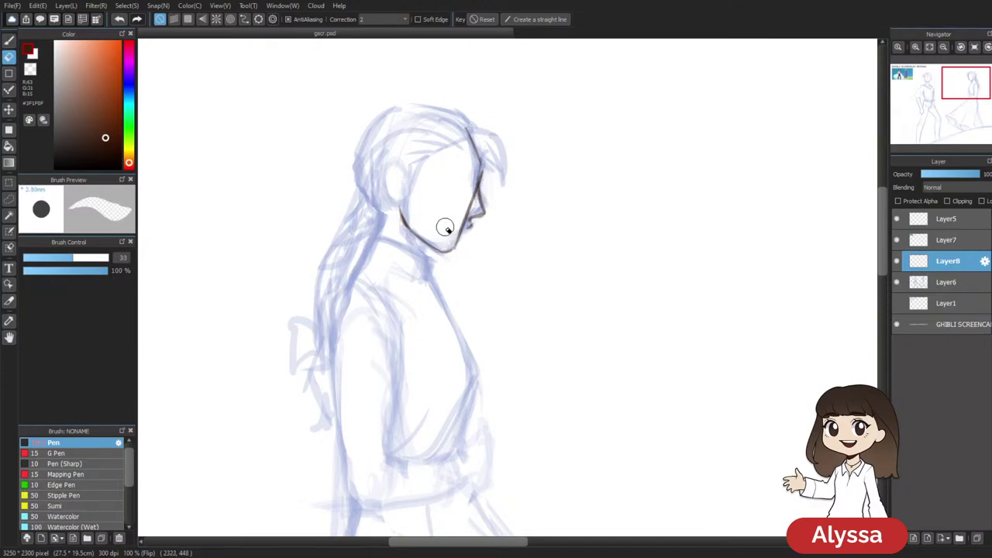
{"action": "left_click_drag", "start_coordinate": [454, 225], "coordinate": [473, 173]}
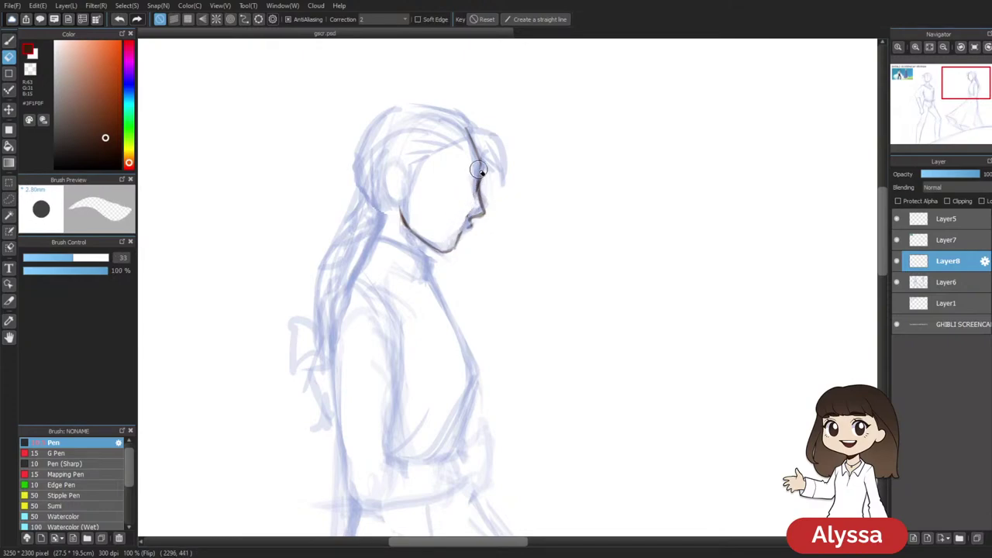
{"action": "key", "text": "bracketleft"}
{"action": "key", "text": "bracketleft"}
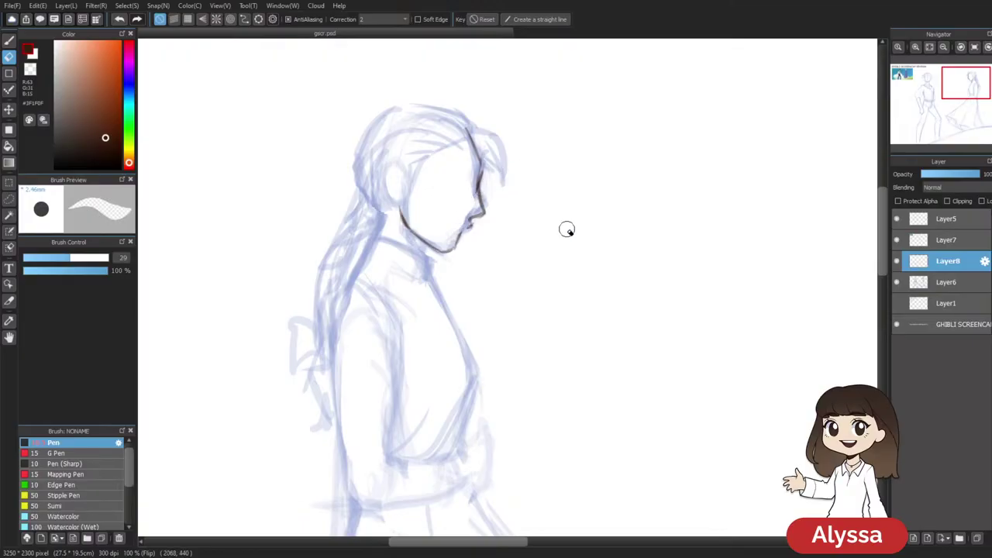
{"action": "key", "text": "b"}
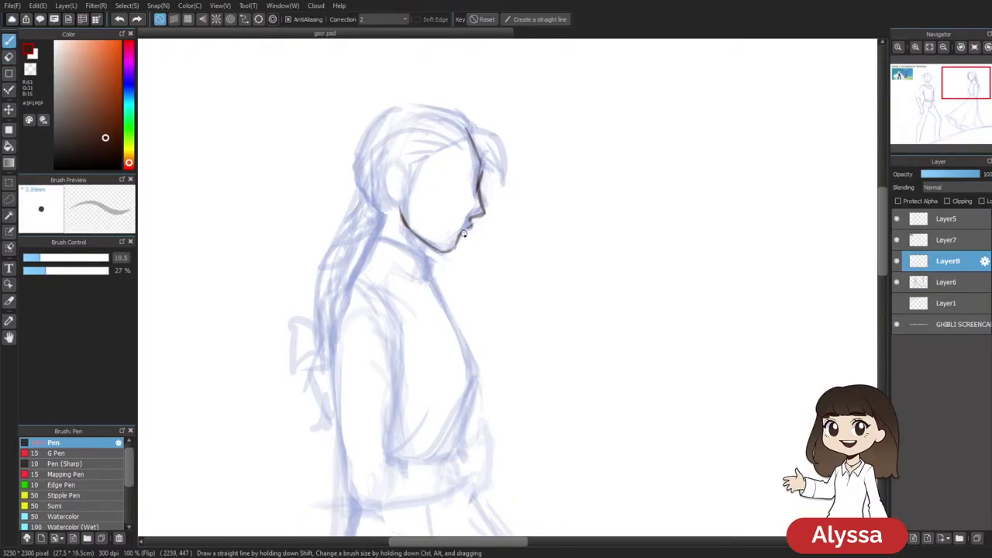
Redraw the lips, refine the nose bridge with the pen at size 9.5, and clean up the profile line
{"action": "key", "text": "e"}
{"action": "key", "text": "b"}
{"action": "key", "text": "ctrl+z"}
{"action": "left_click_drag", "start_coordinate": [465, 227], "coordinate": [457, 230]}
{"action": "left_click_drag", "start_coordinate": [608, 178], "coordinate": [596, 201]}
{"action": "key", "text": "["}
{"action": "left_click_drag", "start_coordinate": [472, 226], "coordinate": [471, 191]}
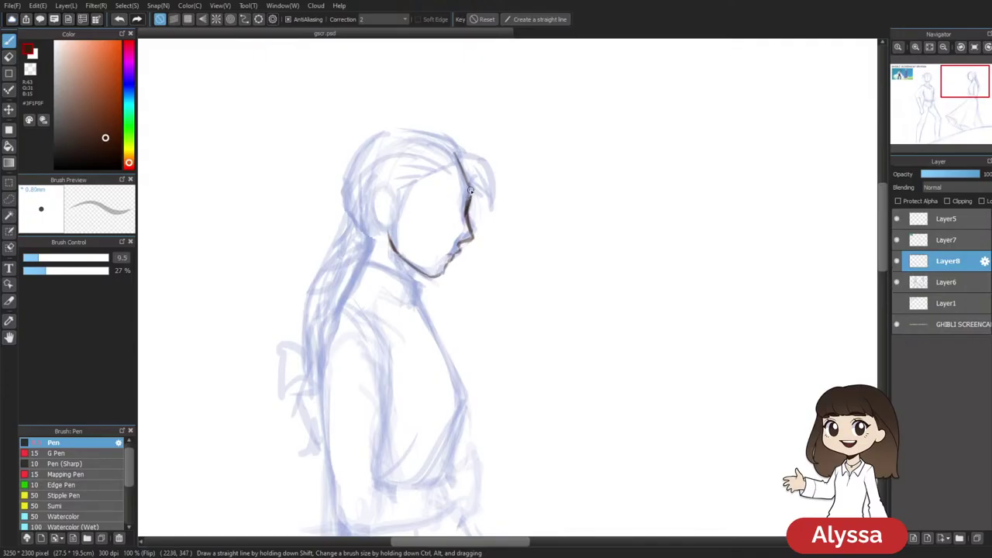
{"action": "key", "text": "e"}
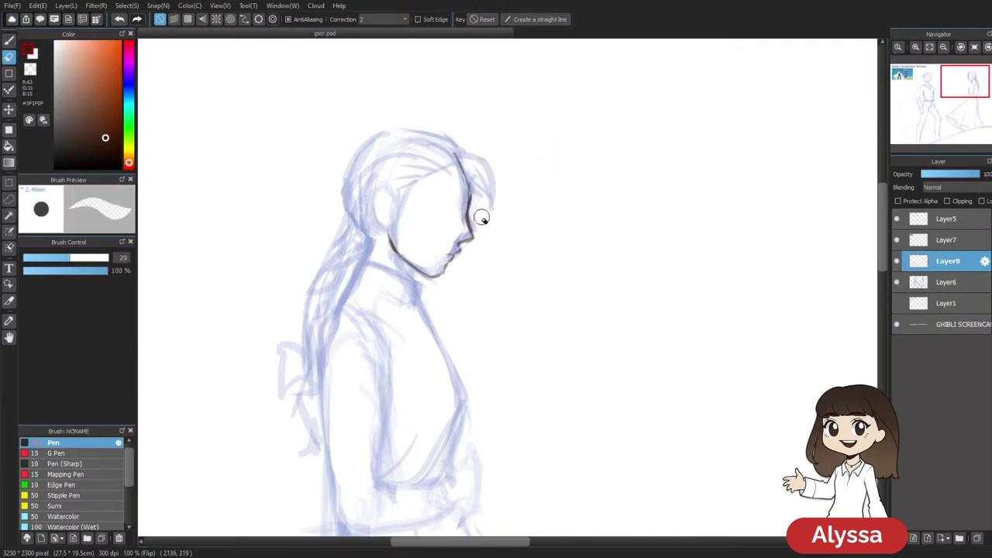
{"action": "left_click_drag", "start_coordinate": [605, 228], "coordinate": [569, 220]}
{"action": "key", "text": "b"}
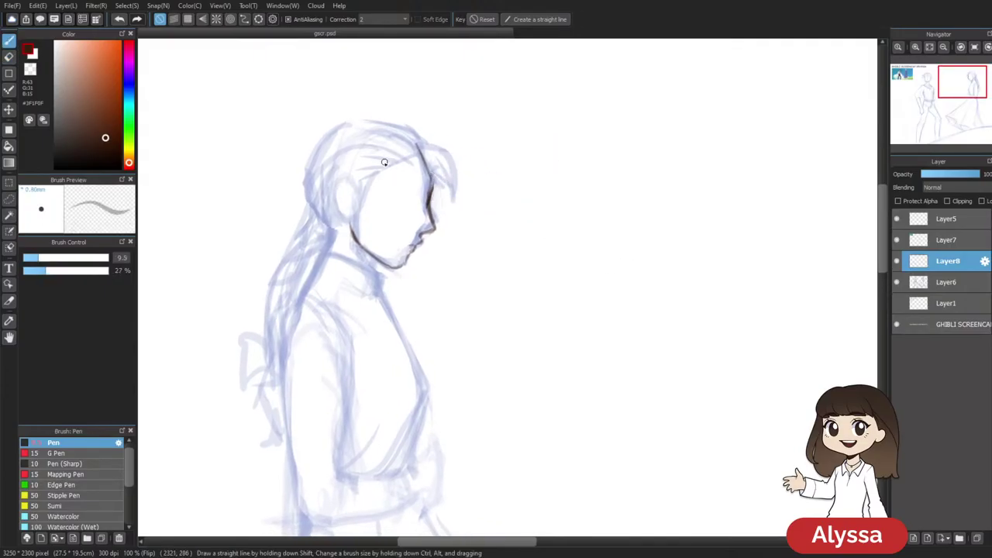
Draw the dressed figure's upper lash line and the far lashes beyond the profile, and save the file
{"action": "left_click_drag", "start_coordinate": [493, 214], "coordinate": [469, 204]}
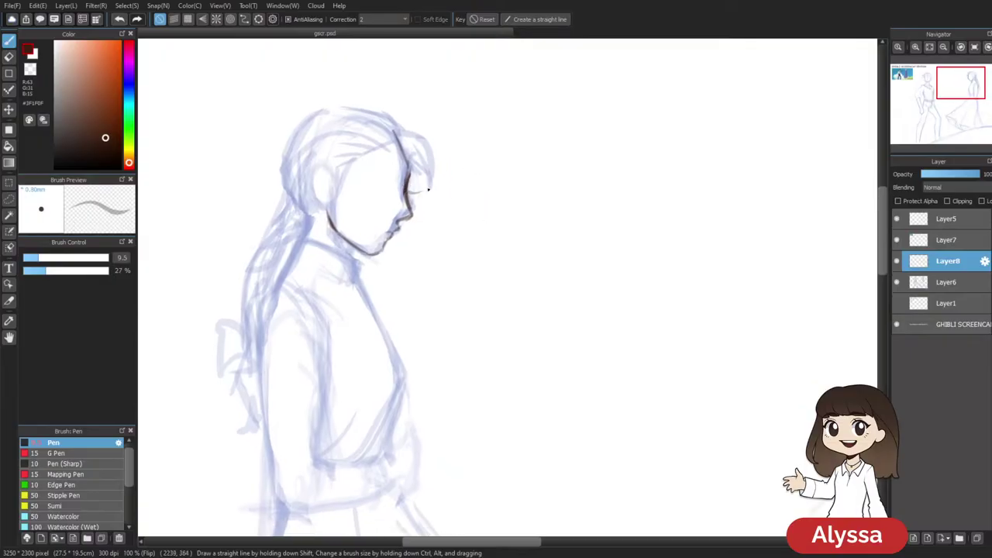
{"action": "mouse_move", "coordinate": [384, 189]}
{"action": "left_mouse_down"}
{"action": "mouse_move", "coordinate": [395, 187]}
{"action": "mouse_move", "coordinate": [377, 192]}
{"action": "mouse_move", "coordinate": [399, 190]}
{"action": "mouse_move", "coordinate": [373, 195]}
{"action": "left_mouse_up"}
{"action": "left_click_drag", "start_coordinate": [377, 206], "coordinate": [381, 205]}
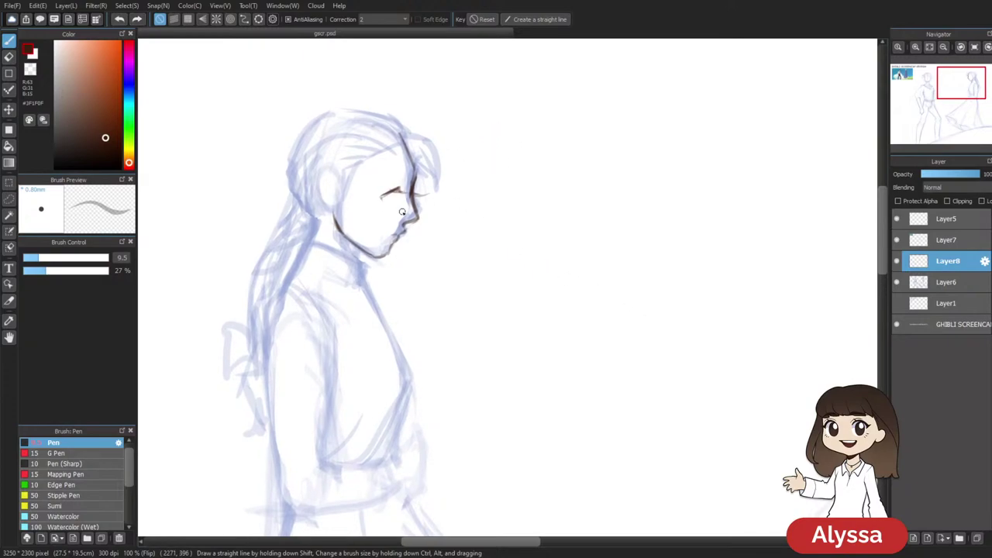
{"action": "left_click_drag", "start_coordinate": [514, 263], "coordinate": [517, 275]}
{"action": "key", "text": "ctrl+s"}
{"action": "key", "text": "ctrl+minus"}
{"action": "key", "text": "ctrl+s"}
Thicken the near eye's upper lash line and add an eyelid crease above it
{"action": "left_click_drag", "start_coordinate": [520, 350], "coordinate": [472, 270]}
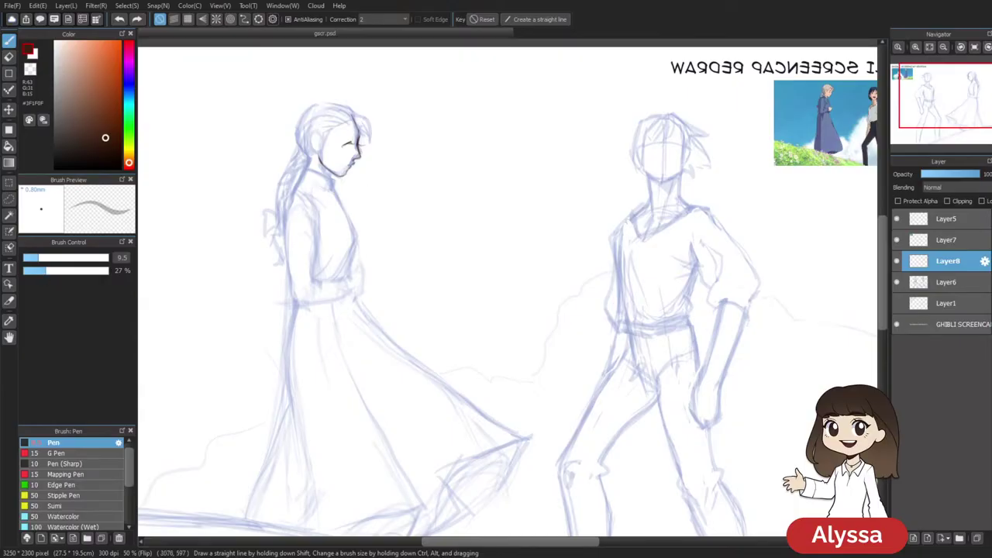
{"action": "scroll", "coordinate": [491, 297], "scroll_direction": "up", "scroll_amount": 1}
{"action": "left_click_drag", "start_coordinate": [428, 168], "coordinate": [489, 225]}
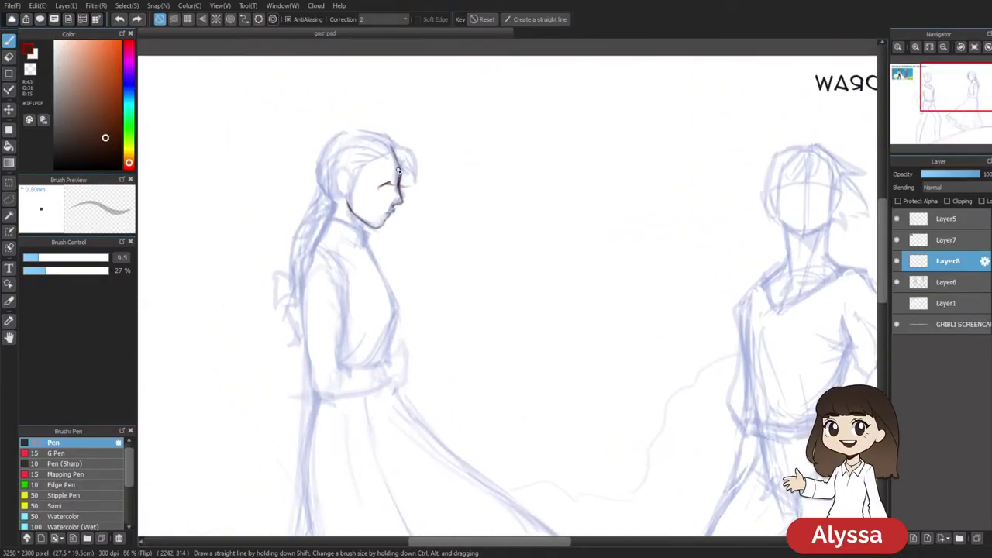
{"action": "scroll", "coordinate": [402, 225], "scroll_direction": "up", "scroll_amount": 3}
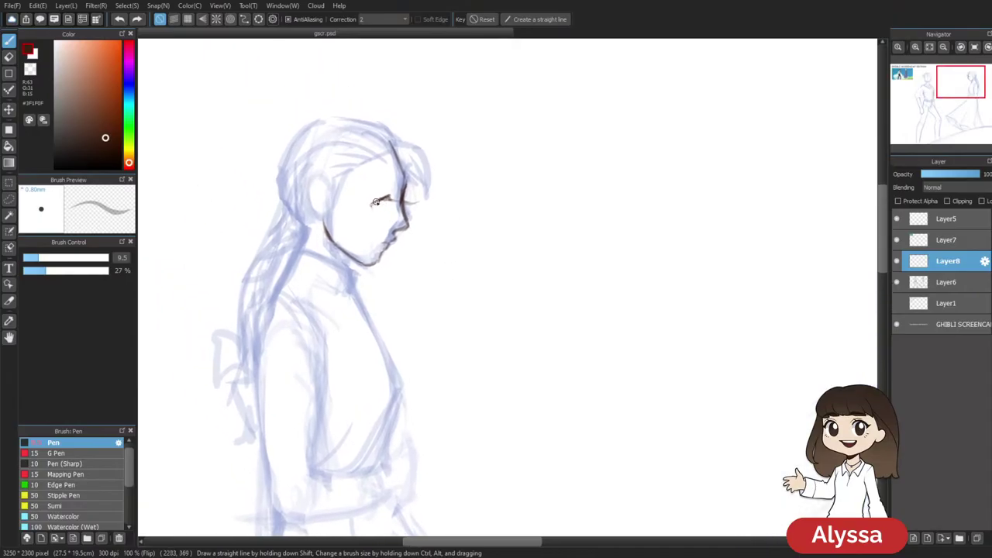
{"action": "mouse_move", "coordinate": [386, 198]}
{"action": "left_mouse_down"}
{"action": "mouse_move", "coordinate": [371, 199]}
{"action": "mouse_move", "coordinate": [410, 177]}
{"action": "left_mouse_up"}
{"action": "key", "text": "ctrl+z"}
{"action": "scroll", "coordinate": [420, 162], "scroll_direction": "down", "scroll_amount": 1}
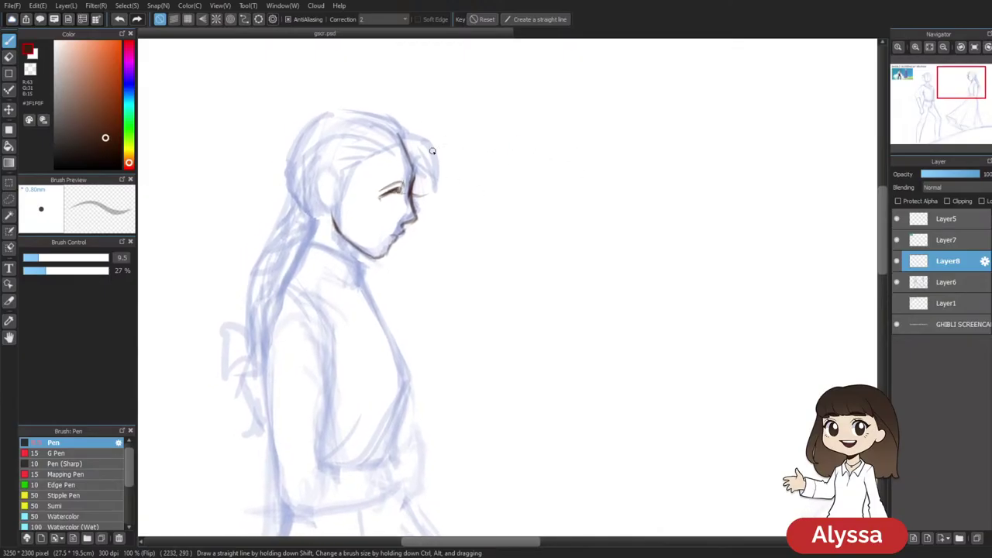
Draw the iris and lower lash marks of the near eye with the pen at size 8, redoing unwanted strokes
{"action": "scroll", "coordinate": [509, 179], "scroll_direction": "up", "scroll_amount": 1}
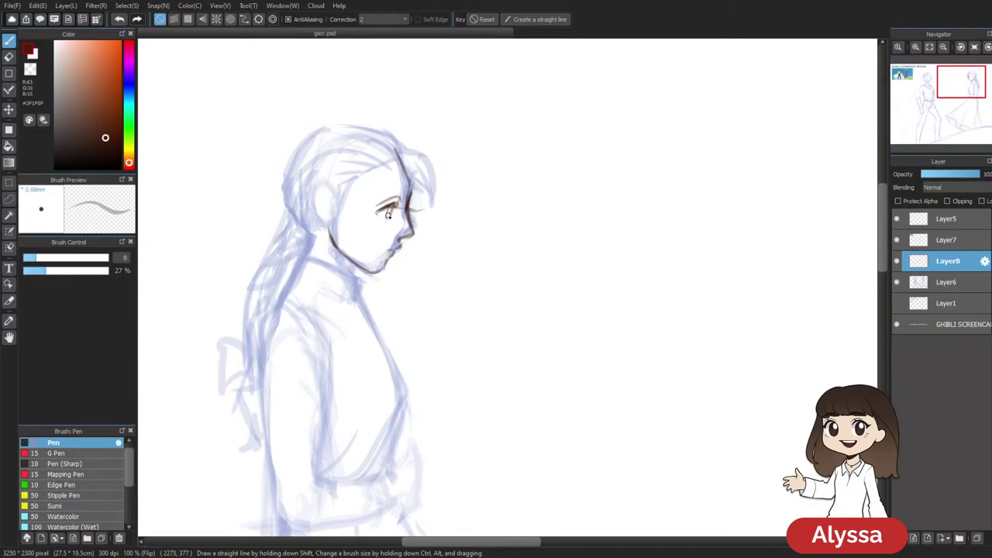
{"action": "left_click_drag", "start_coordinate": [485, 218], "coordinate": [468, 193]}
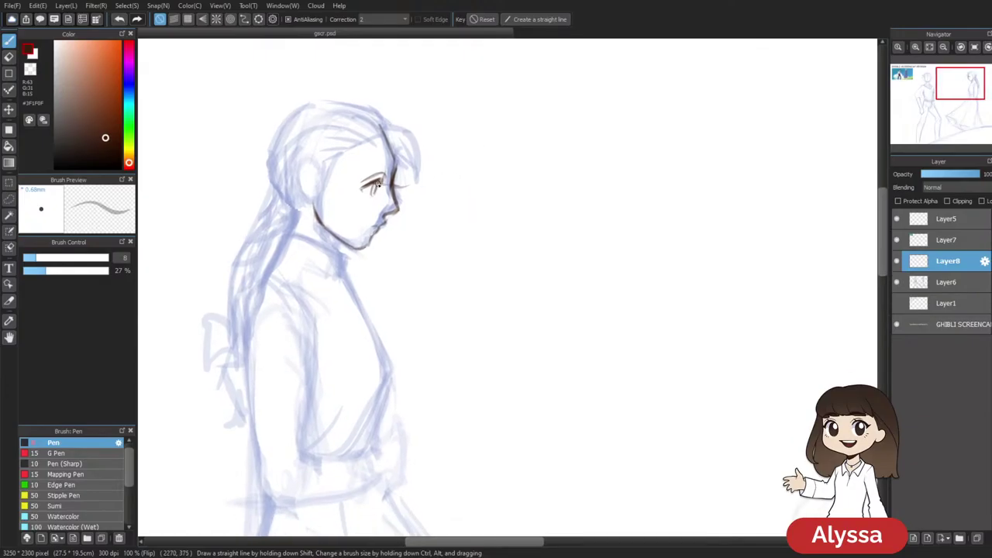
{"action": "key", "text": "ctrl+z"}
{"action": "left_click_drag", "start_coordinate": [372, 189], "coordinate": [378, 181]}
{"action": "key", "text": "ctrl+z"}
{"action": "left_click_drag", "start_coordinate": [369, 198], "coordinate": [375, 196]}
{"action": "left_click_drag", "start_coordinate": [555, 238], "coordinate": [541, 203]}
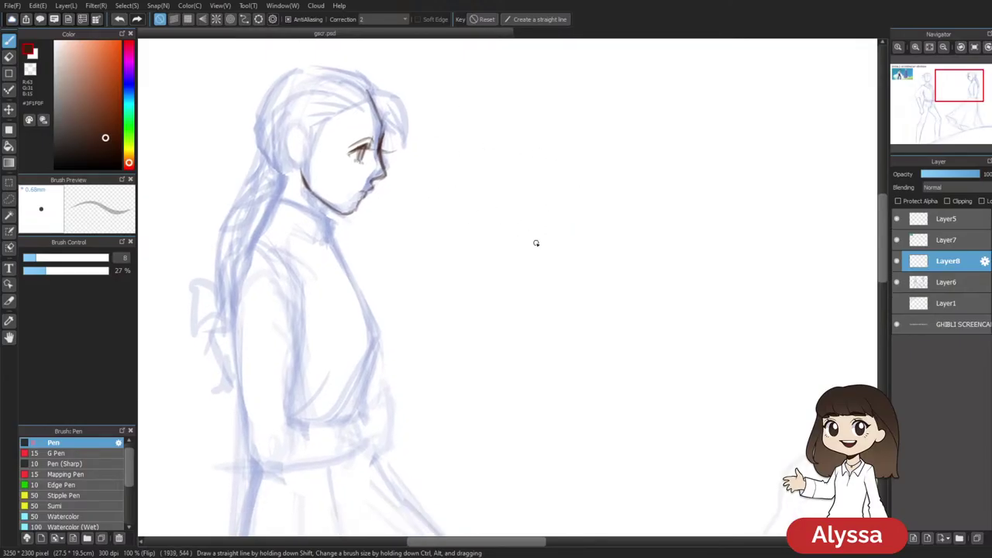
Restore the unflipped view and toggle Layer6 off and on to check the face lines without the blue sketch
{"action": "key", "text": "ctrl+minus"}
{"action": "key", "text": "ctrl+minus"}
{"action": "key", "text": "h"}
{"action": "left_click_drag", "start_coordinate": [719, 342], "coordinate": [640, 343]}
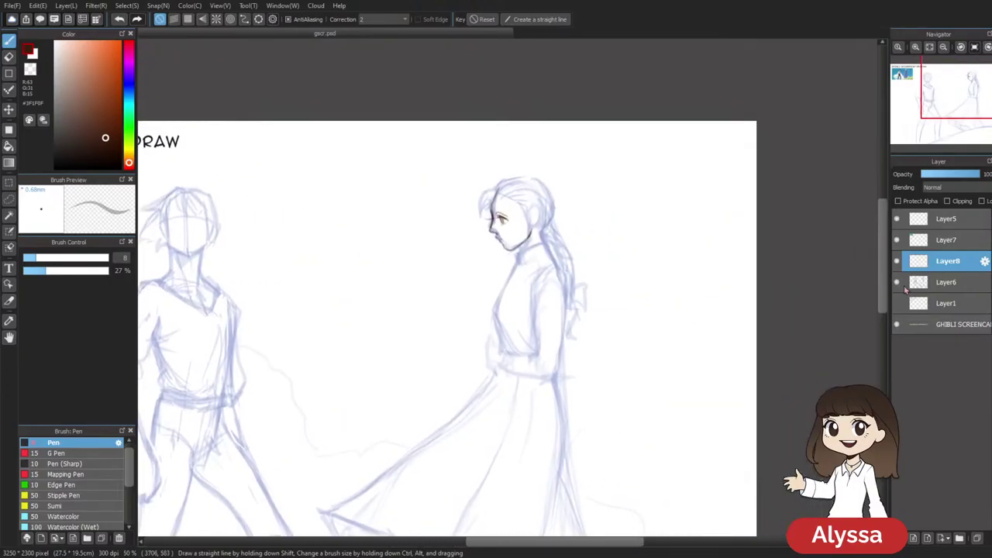
{"action": "left_click_drag", "start_coordinate": [724, 361], "coordinate": [710, 330]}
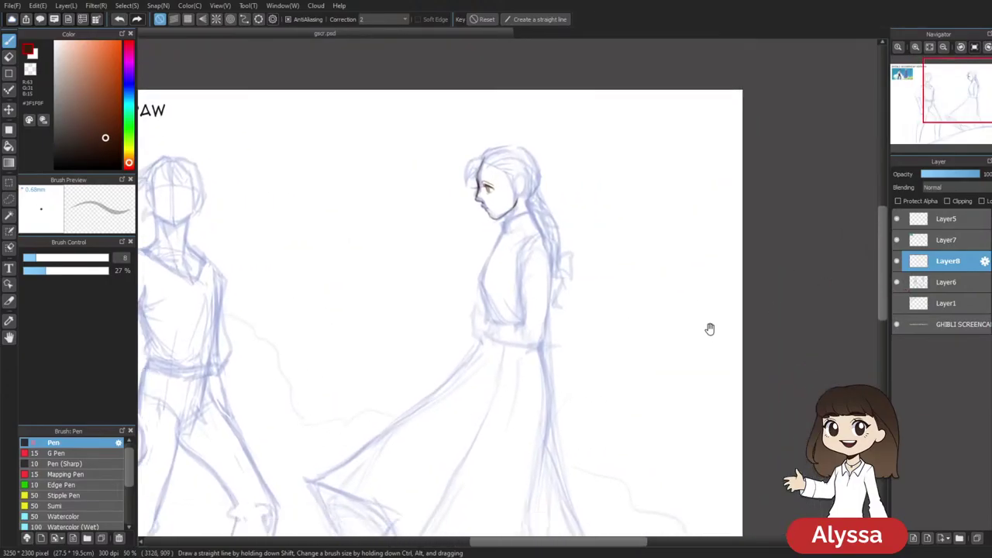
{"action": "left_click", "coordinate": [898, 289]}
{"action": "left_click", "coordinate": [898, 290]}
Erase the far lashes outside the profile and try fine nose details with the pen reduced to size 3.5
{"action": "scroll", "coordinate": [746, 468], "scroll_direction": "up", "scroll_amount": 5}
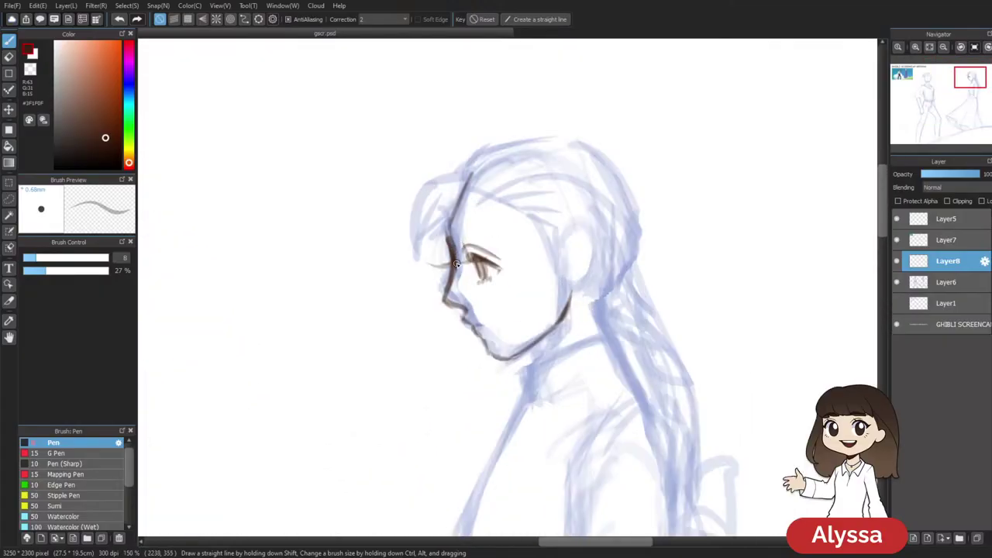
{"action": "key", "text": "e"}
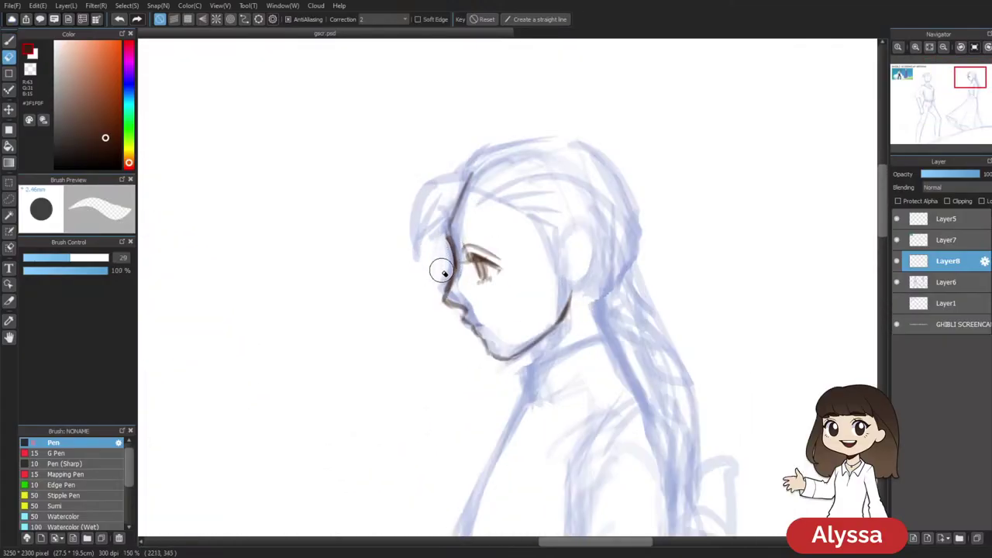
{"action": "key", "text": "b"}
{"action": "left_click_drag", "start_coordinate": [591, 286], "coordinate": [562, 246]}
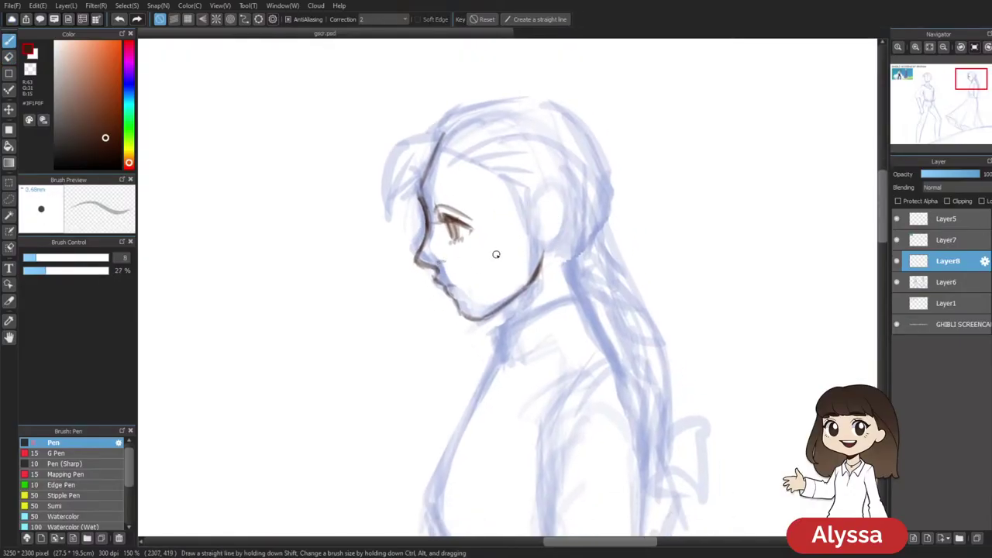
{"action": "key", "text": "bracketleft"}
{"action": "left_click_drag", "start_coordinate": [435, 261], "coordinate": [442, 264]}
{"action": "key", "text": "bracketleft"}
{"action": "key", "text": "bracketleft"}
{"action": "key", "text": "ctrl+z"}
{"action": "left_click_drag", "start_coordinate": [696, 259], "coordinate": [688, 276]}
Lasso the eye, move it about 5 px away from the nose bridge, deselect it, and return to the brush
{"action": "key", "text": "m"}
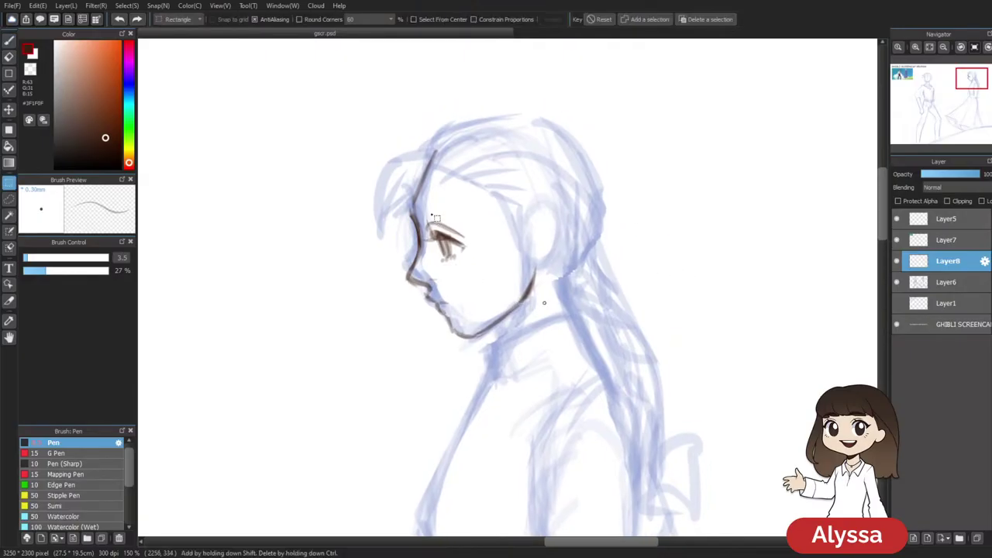
{"action": "key", "text": "l"}
{"action": "mouse_move", "coordinate": [444, 217]}
{"action": "left_mouse_down"}
{"action": "mouse_move", "coordinate": [428, 242]}
{"action": "mouse_move", "coordinate": [496, 260]}
{"action": "mouse_move", "coordinate": [504, 185]}
{"action": "left_mouse_up"}
{"action": "key", "text": "ctrl+t"}
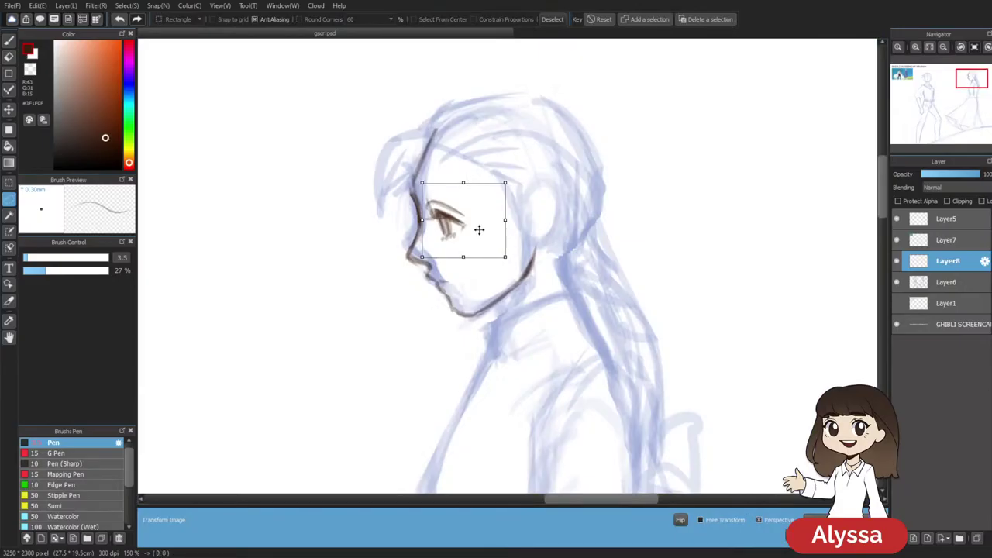
{"action": "left_click_drag", "start_coordinate": [481, 230], "coordinate": [486, 230]}
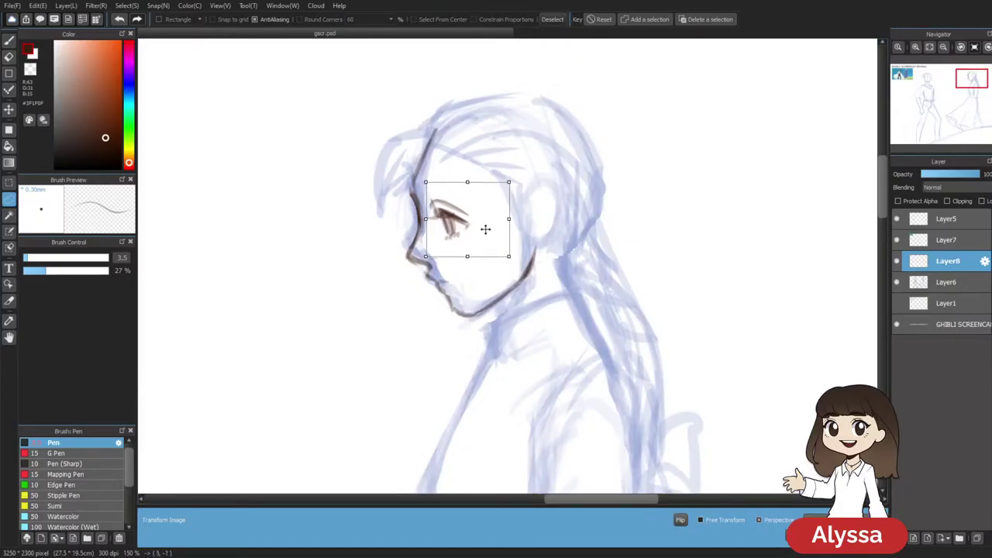
{"action": "key", "text": "Return"}
{"action": "key", "text": "ctrl+d"}
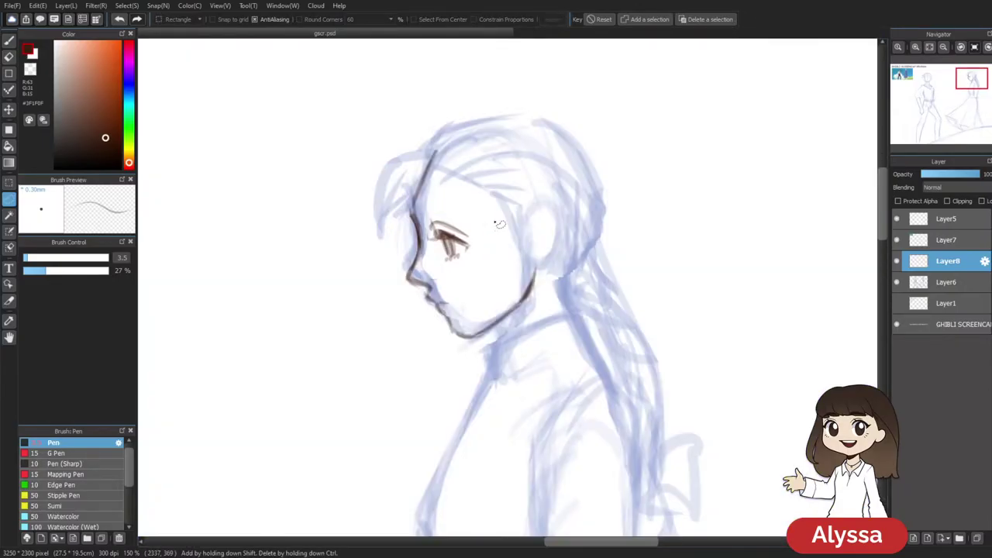
{"action": "key", "text": "p"}
{"action": "scroll", "coordinate": [493, 219], "scroll_direction": "down", "scroll_amount": 4}
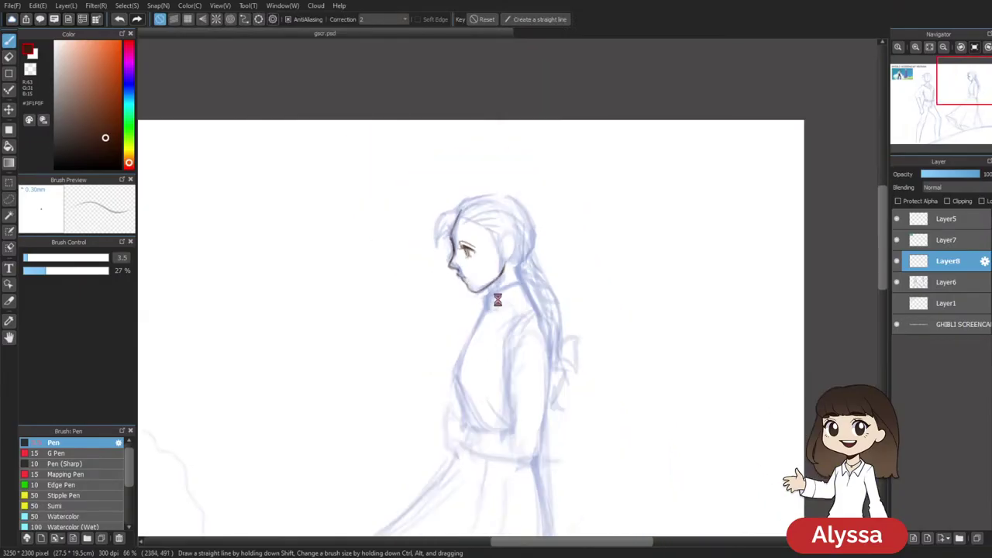
Draw the ear outline and its inner fold in dark brown on a new layer above Layer8
{"action": "left_click_drag", "start_coordinate": [640, 310], "coordinate": [576, 377]}
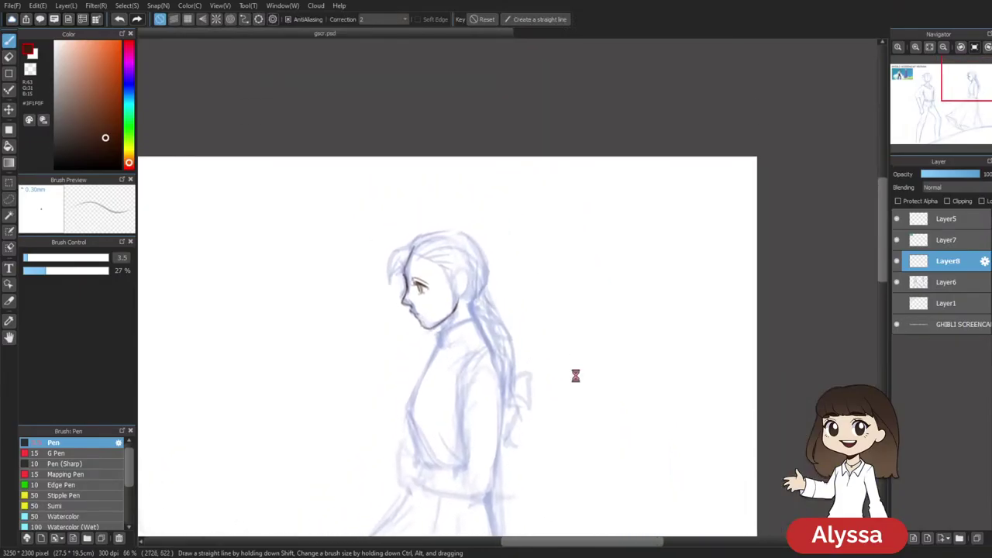
{"action": "scroll", "coordinate": [577, 377], "scroll_direction": "up", "scroll_amount": 1}
{"action": "left_click_drag", "start_coordinate": [643, 420], "coordinate": [676, 371]}
{"action": "key", "text": "ctrl+shift+n"}
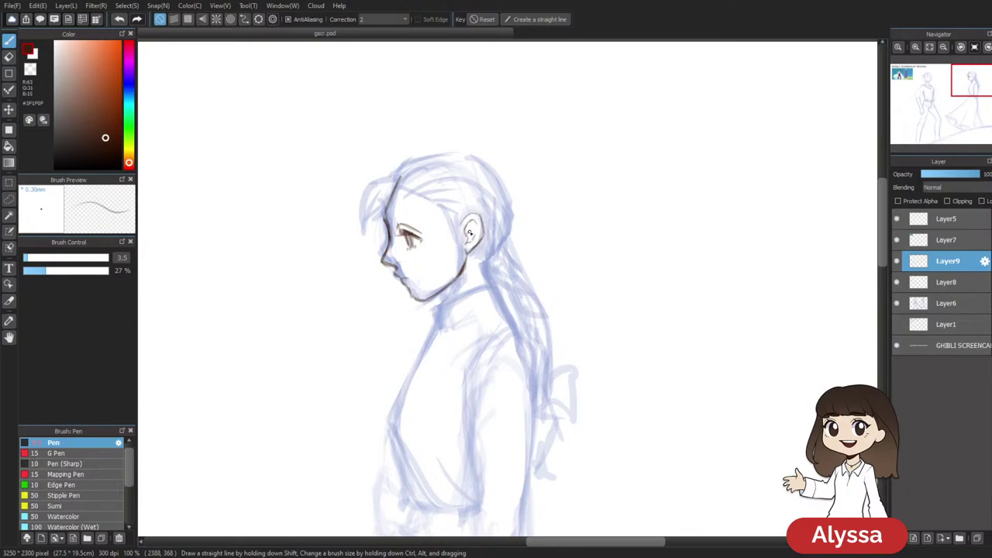
{"action": "key", "text": "ctrl+e"}
{"action": "key", "text": "ctrl+minus"}
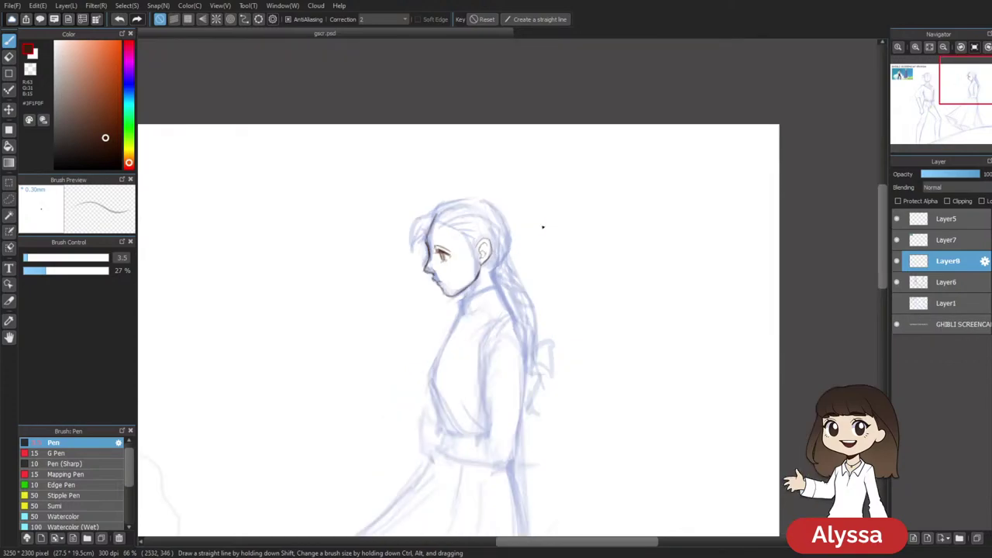
{"action": "key", "text": "ctrl+z"}
{"action": "key", "text": "ctrl+plus"}
{"action": "key", "text": "ctrl+plus"}
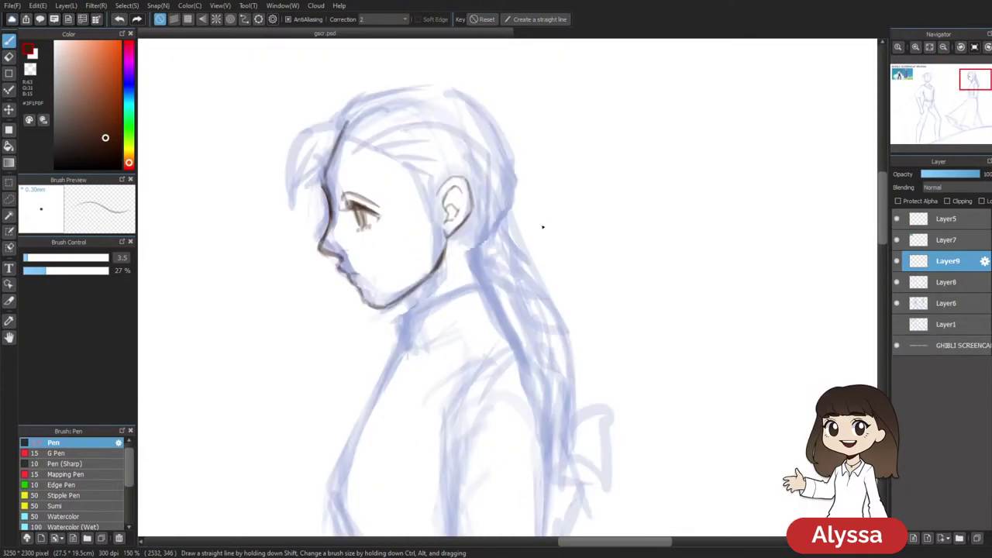
Strengthen the jawline up to the earlobe with the pen enlarged to size 6.5, undoing the unwanted stroke
{"action": "key", "text": "bracketright"}
{"action": "key", "text": "bracketright"}
{"action": "left_click_drag", "start_coordinate": [446, 231], "coordinate": [439, 267]}
{"action": "key", "text": "space"}
{"action": "mouse_move", "coordinate": [553, 260]}
{"action": "left_mouse_down"}
{"action": "mouse_move", "coordinate": [547, 312]}
{"action": "mouse_move", "coordinate": [472, 461]}
{"action": "mouse_move", "coordinate": [509, 365]}
{"action": "mouse_move", "coordinate": [444, 231]}
{"action": "mouse_move", "coordinate": [469, 243]}
{"action": "mouse_move", "coordinate": [470, 219]}
{"action": "mouse_move", "coordinate": [456, 217]}
{"action": "mouse_move", "coordinate": [446, 254]}
{"action": "left_mouse_up"}
{"action": "key", "text": "e"}
{"action": "key", "text": "b"}
{"action": "key", "text": "ctrl+z"}
{"action": "key", "text": "ctrl+minus"}
{"action": "key", "text": "ctrl+minus"}
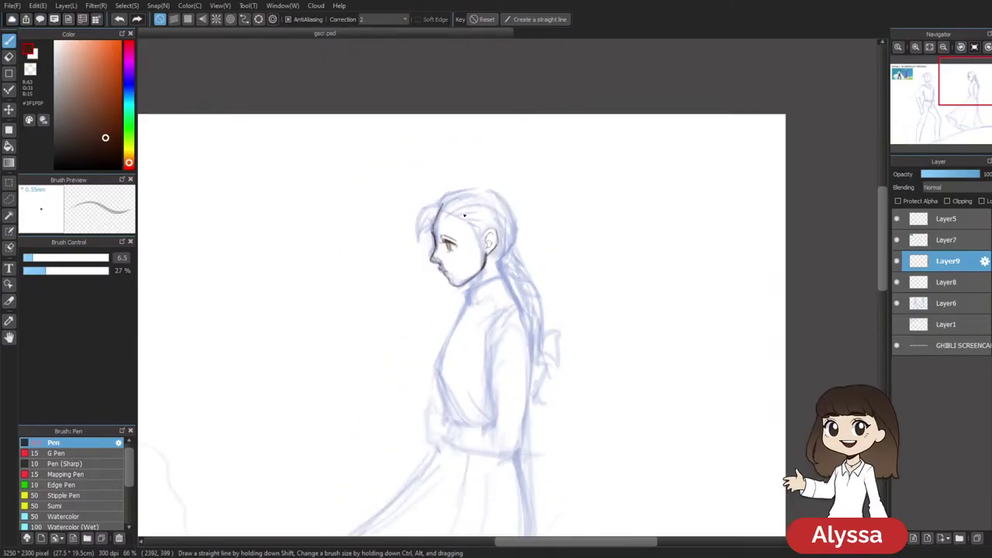
Draw the eyebrow above the near eye with the pen at size 6.5, redoing the unwanted stroke
{"action": "scroll", "coordinate": [536, 263], "scroll_direction": "up", "scroll_amount": 4}
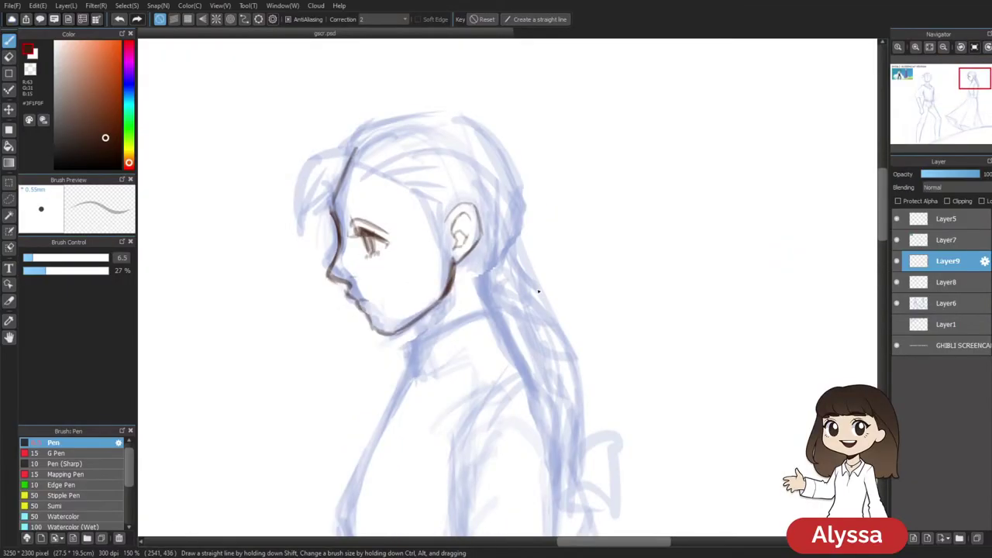
{"action": "scroll", "coordinate": [636, 409], "scroll_direction": "down", "scroll_amount": 6}
{"action": "scroll", "coordinate": [636, 408], "scroll_direction": "up", "scroll_amount": 6}
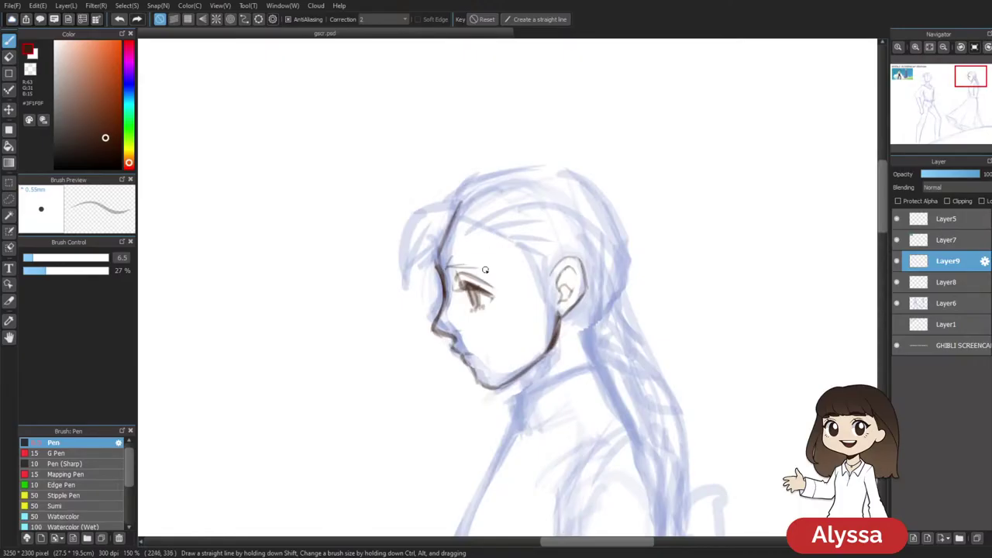
{"action": "mouse_move", "coordinate": [468, 263]}
{"action": "left_mouse_down"}
{"action": "mouse_move", "coordinate": [492, 268]}
{"action": "mouse_move", "coordinate": [450, 267]}
{"action": "mouse_move", "coordinate": [495, 271]}
{"action": "left_mouse_up"}
{"action": "key", "text": "ctrl+z"}
{"action": "left_click_drag", "start_coordinate": [727, 303], "coordinate": [704, 189]}
Merge Layer9 down into Layer8 and name the result CLEAN, toggling layer visibility to check the lines
{"action": "key", "text": "ctrl+e"}
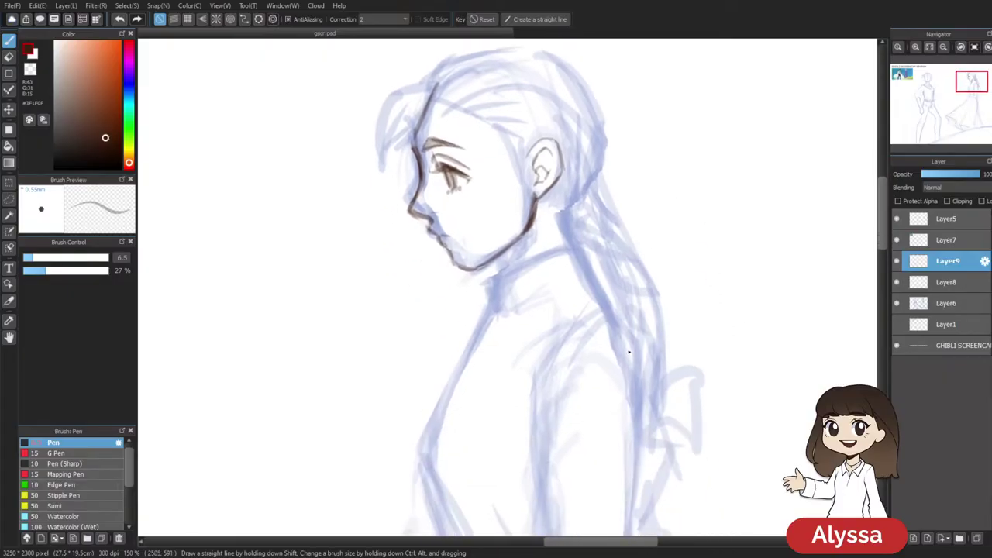
{"action": "key", "text": "ctrl+minus"}
{"action": "key", "text": "ctrl+minus"}
{"action": "key", "text": "ctrl+minus"}
{"action": "left_click", "coordinate": [896, 261]}
{"action": "left_click", "coordinate": [896, 261]}
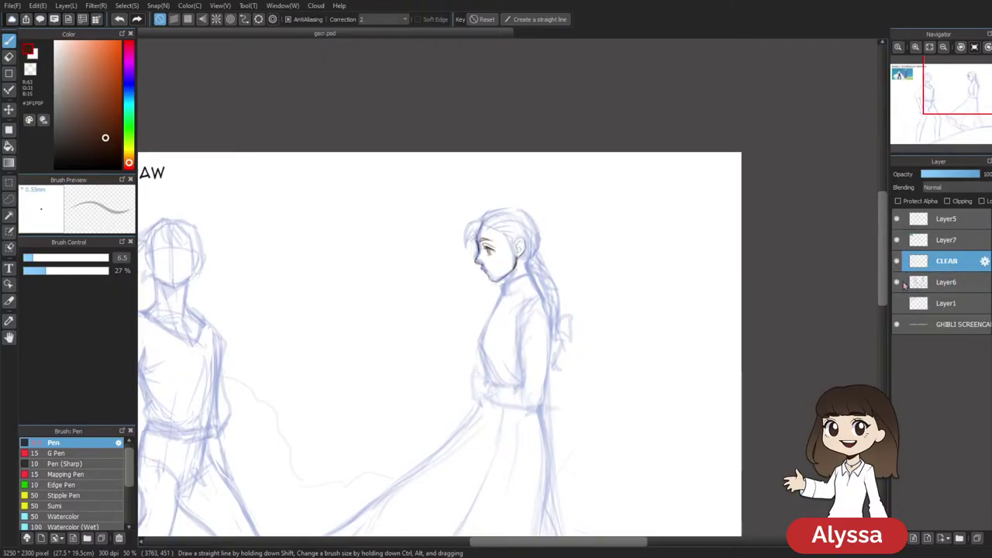
Trim the outer edge of the nose and upper lip line with the eraser reduced to size 10.5
{"action": "key", "text": "ctrl+plus"}
{"action": "key", "text": "ctrl+plus"}
{"action": "key", "text": "ctrl+plus"}
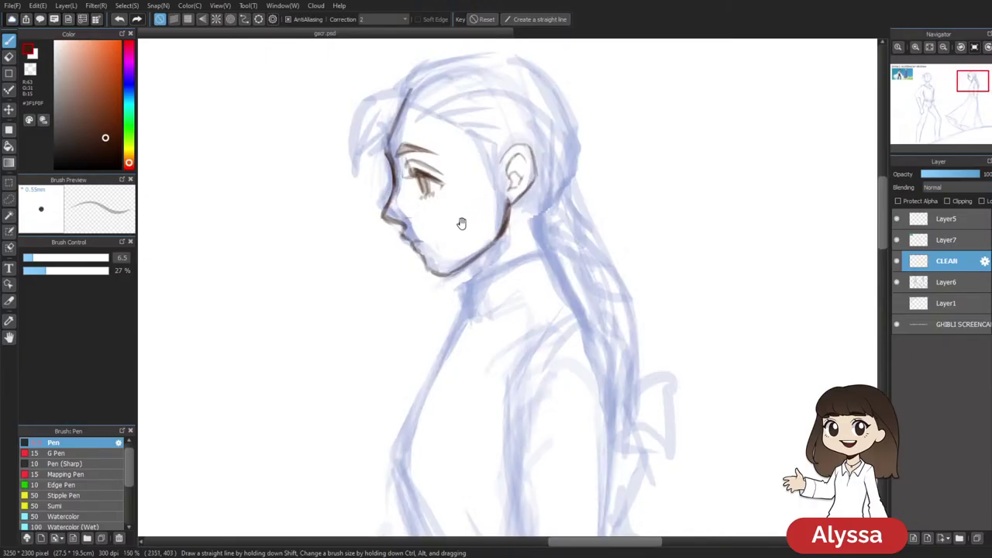
{"action": "scroll", "coordinate": [462, 225], "scroll_direction": "up", "scroll_amount": 2}
{"action": "key", "text": "e"}
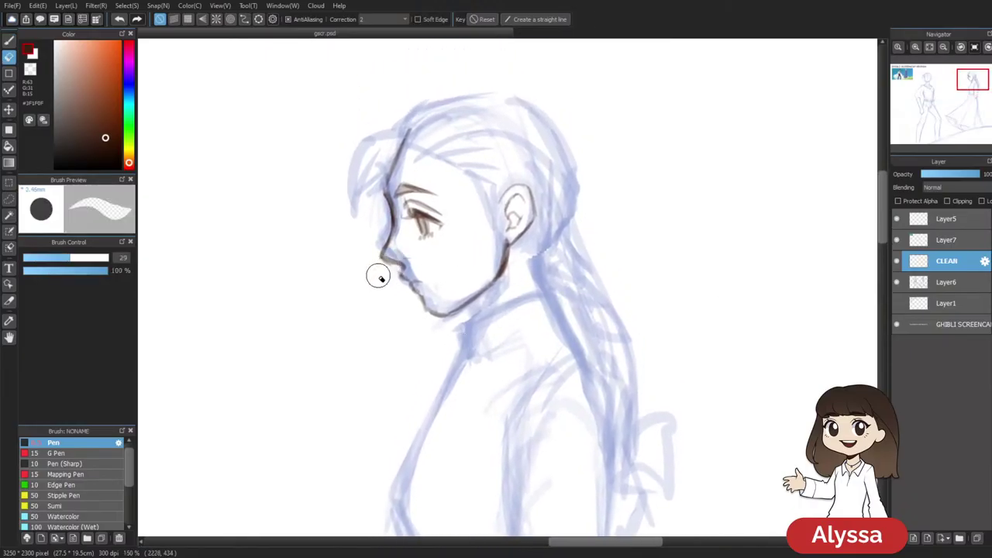
{"action": "left_click_drag", "start_coordinate": [387, 269], "coordinate": [378, 267]}
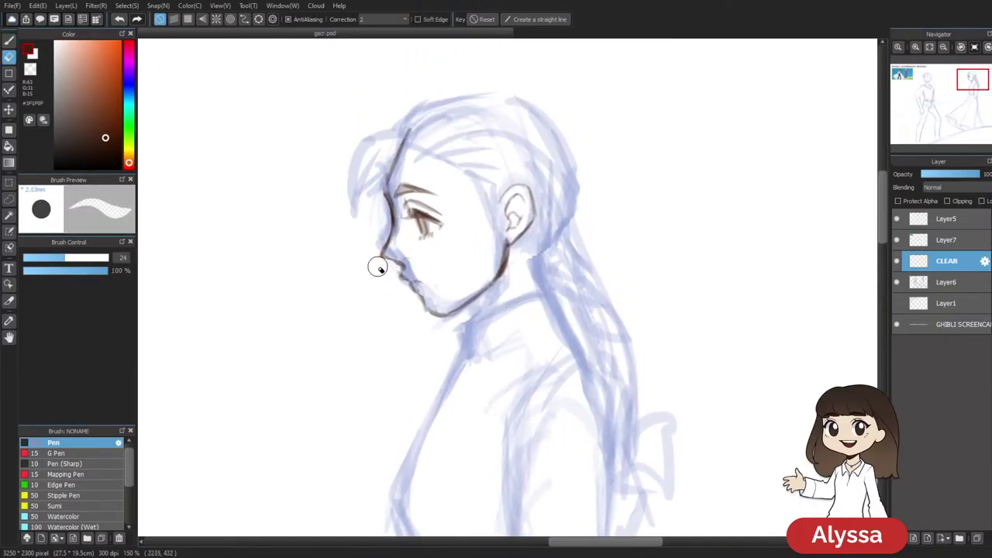
{"action": "key", "text": "bracketleft"}
{"action": "key", "text": "bracketleft"}
{"action": "key", "text": "bracketleft"}
{"action": "key", "text": "bracketleft"}
{"action": "key", "text": "bracketleft"}
{"action": "key", "text": "bracketleft"}
{"action": "key", "text": "bracketleft"}
{"action": "key", "text": "bracketleft"}
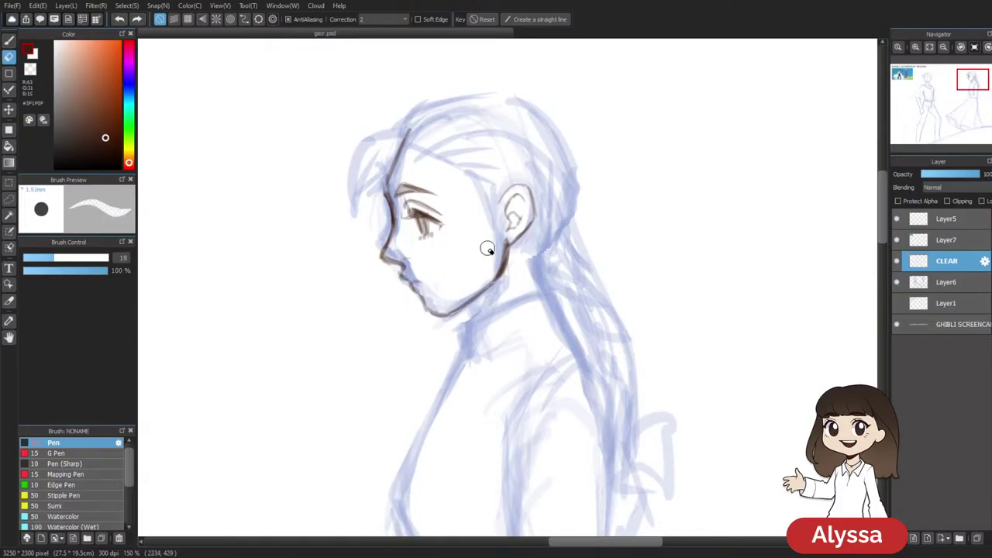
{"action": "key", "text": "bracketleft"}
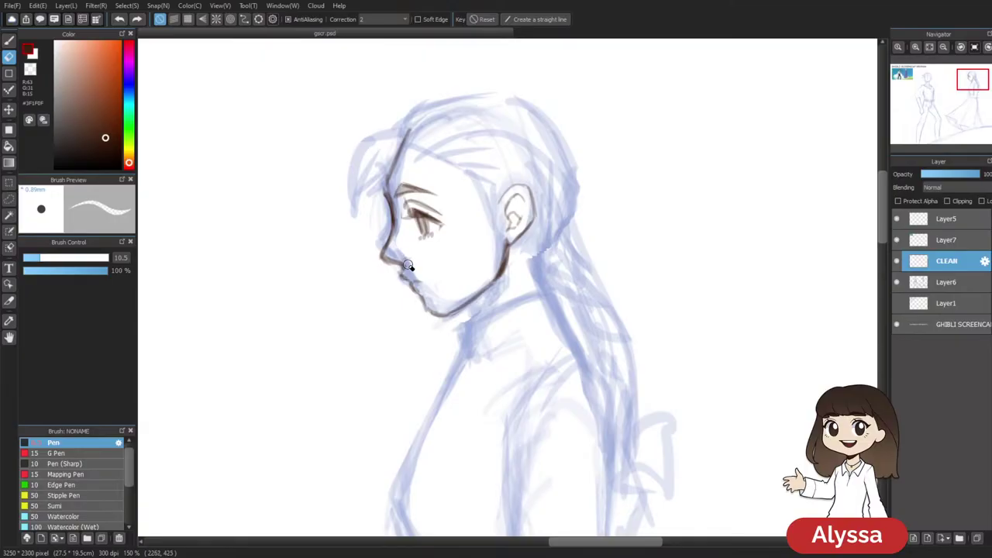
{"action": "left_click_drag", "start_coordinate": [391, 257], "coordinate": [400, 266]}
{"action": "key", "text": "ctrl+y"}
Refine the line between nose and upper lip with a much smaller eraser and return to the brush
{"action": "scroll", "coordinate": [488, 248], "scroll_direction": "down", "scroll_amount": 3}
{"action": "scroll", "coordinate": [489, 250], "scroll_direction": "up", "scroll_amount": 4}
{"action": "key", "text": "bracketleft"}
{"action": "key", "text": "bracketleft"}
{"action": "key", "text": "bracketleft"}
{"action": "key", "text": "bracketleft"}
{"action": "key", "text": "bracketleft"}
{"action": "key", "text": "bracketleft"}
{"action": "key", "text": "bracketleft"}
{"action": "key", "text": "bracketleft"}
{"action": "key", "text": "bracketleft"}
{"action": "key", "text": "bracketleft"}
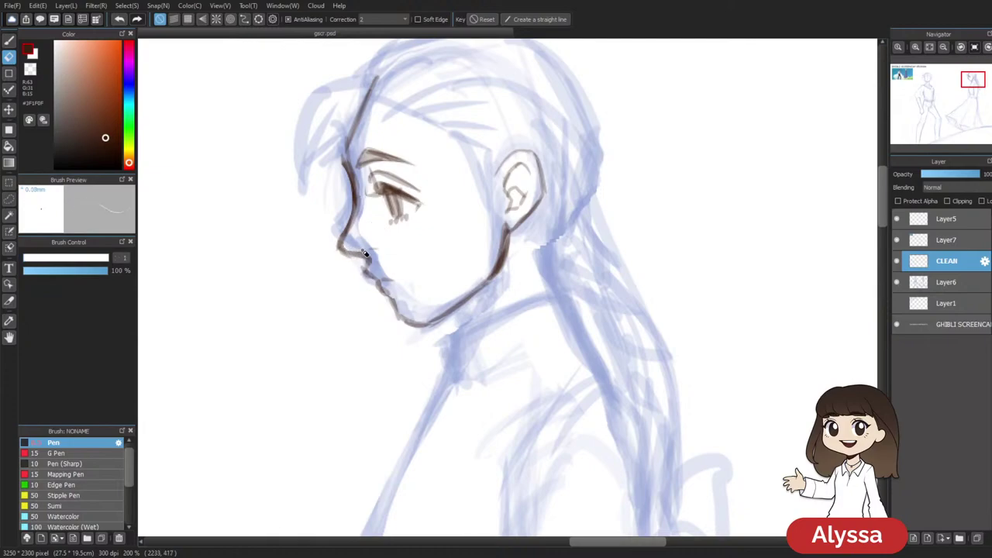
{"action": "key", "text": "bracketright"}
{"action": "key", "text": "bracketright"}
{"action": "key", "text": "b"}
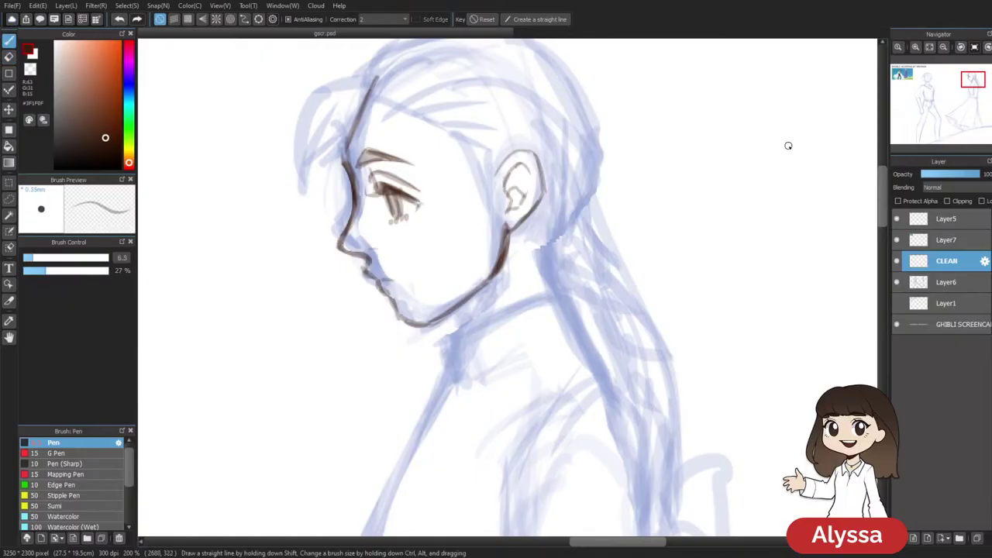
Thin the underside of the nose with the eraser at size 3, undoing unwanted erasures
{"action": "left_click_drag", "start_coordinate": [658, 107], "coordinate": [677, 151]}
{"action": "key", "text": "e"}
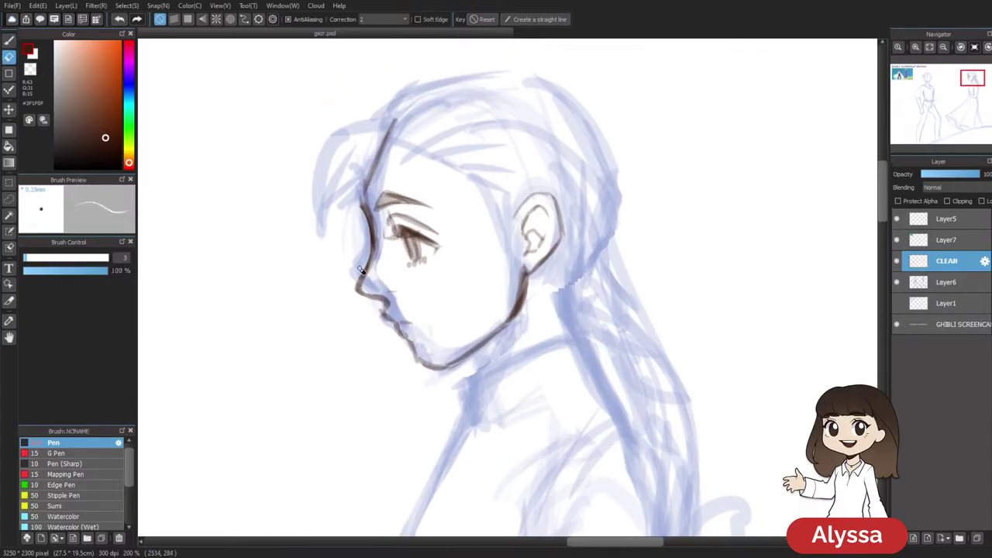
{"action": "left_click_drag", "start_coordinate": [365, 291], "coordinate": [390, 297]}
{"action": "key", "text": "ctrl+z"}
{"action": "left_click_drag", "start_coordinate": [376, 294], "coordinate": [389, 298]}
{"action": "scroll", "coordinate": [585, 360], "scroll_direction": "down", "scroll_amount": 2}
{"action": "scroll", "coordinate": [585, 360], "scroll_direction": "up", "scroll_amount": 2}
{"action": "left_click_drag", "start_coordinate": [412, 194], "coordinate": [403, 234]}
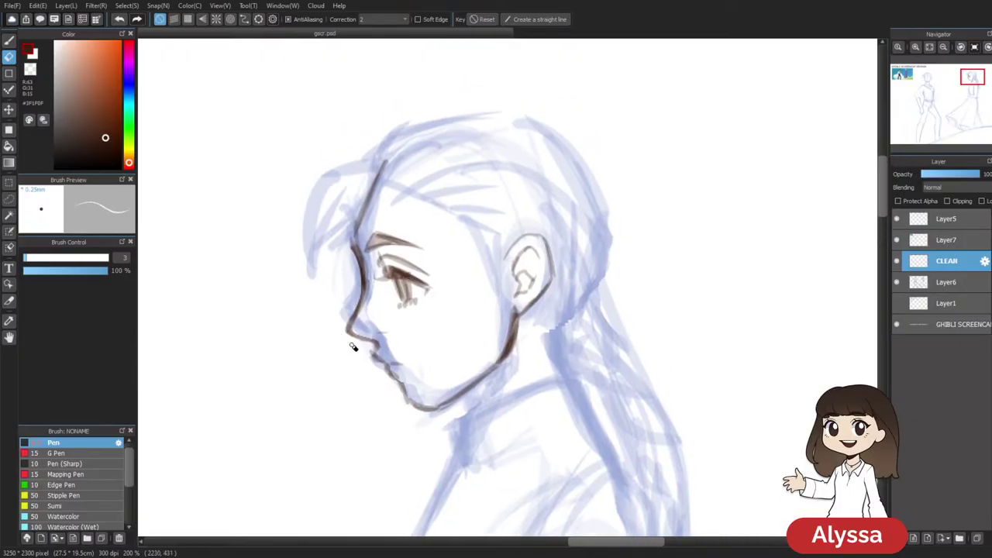
{"action": "key", "text": "ctrl+z"}
Thin the heavy forehead line above the nose bridge with the eraser enlarged to size 6
{"action": "scroll", "coordinate": [349, 355], "scroll_direction": "down", "scroll_amount": 3}
{"action": "scroll", "coordinate": [350, 358], "scroll_direction": "up", "scroll_amount": 3}
{"action": "key", "text": "bracketright"}
{"action": "key", "text": "bracketright"}
{"action": "key", "text": "bracketright"}
{"action": "mouse_move", "coordinate": [370, 300]}
{"action": "left_mouse_down"}
{"action": "mouse_move", "coordinate": [356, 238]}
{"action": "mouse_move", "coordinate": [390, 160]}
{"action": "left_mouse_up"}
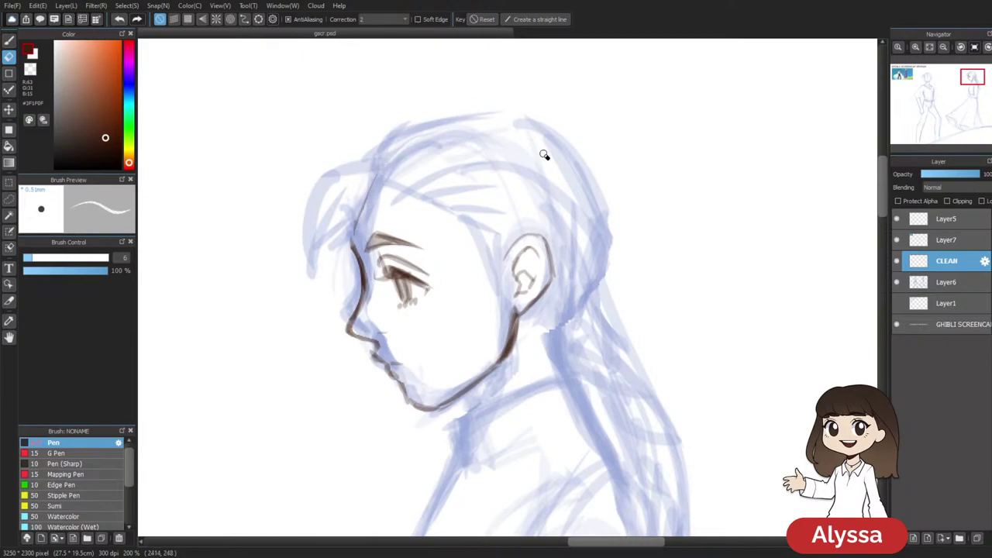
{"action": "key", "text": "b"}
In a mirrored view, draw the nape and shade under the chin on a new layer with the pen at size 7
{"action": "scroll", "coordinate": [544, 155], "scroll_direction": "down", "scroll_amount": 3}
{"action": "key", "text": "ctrl+shift+n"}
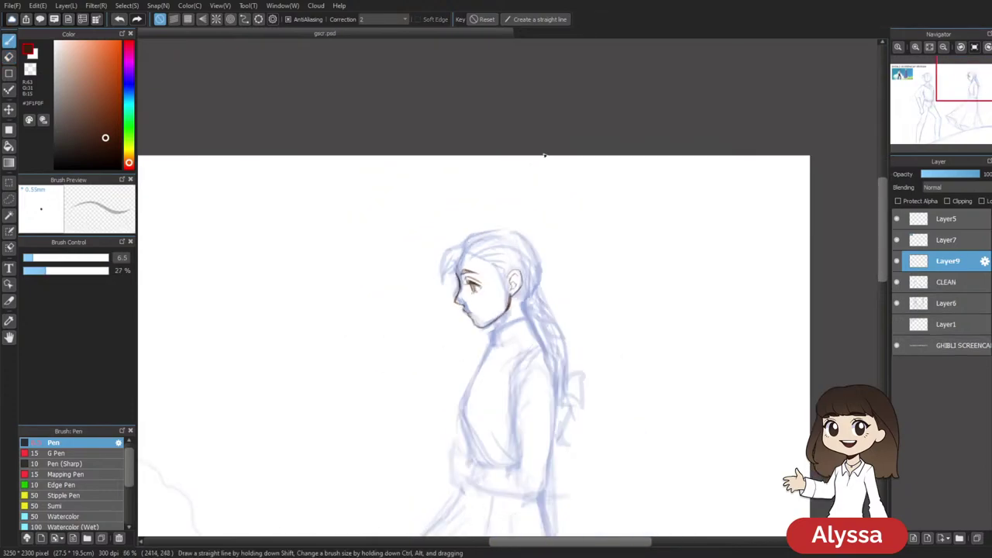
{"action": "key", "text": "ctrl+plus"}
{"action": "left_click_drag", "start_coordinate": [544, 153], "coordinate": [488, 25]}
{"action": "key", "text": "Down"}
{"action": "mouse_move", "coordinate": [699, 213]}
{"action": "left_mouse_down"}
{"action": "mouse_move", "coordinate": [563, 164]}
{"action": "mouse_move", "coordinate": [561, 229]}
{"action": "left_mouse_up"}
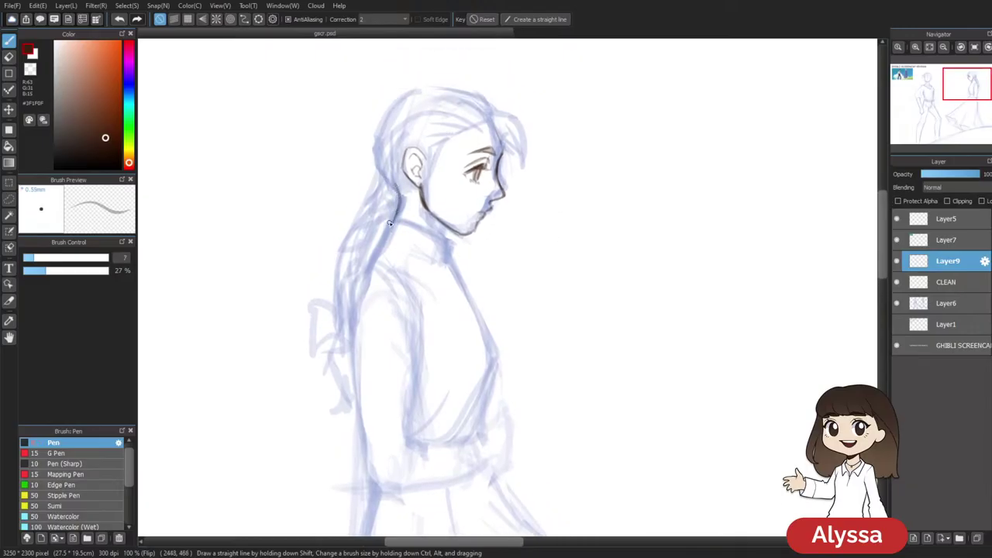
{"action": "left_click_drag", "start_coordinate": [450, 230], "coordinate": [432, 215]}
{"action": "left_click_drag", "start_coordinate": [570, 287], "coordinate": [559, 257]}
{"action": "key", "text": "ctrl+e"}
{"action": "key", "text": "ctrl+minus"}
{"action": "key", "text": "ctrl+minus"}
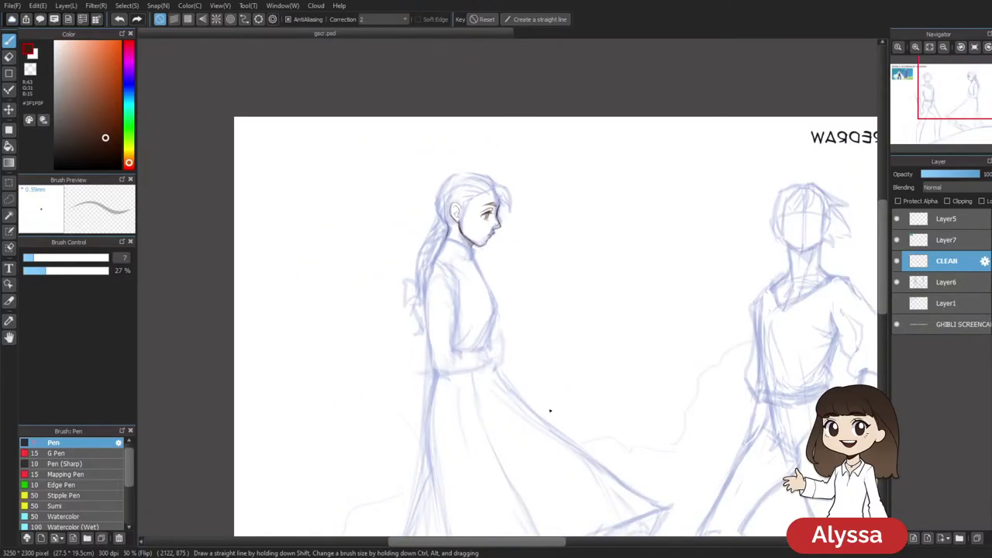
{"action": "key", "text": "ctrl+z"}
Examine the head and neck against the mirrored full sketch and restore the unflipped view
{"action": "key", "text": "ctrl+plus"}
{"action": "key", "text": "ctrl+plus"}
{"action": "left_click_drag", "start_coordinate": [542, 189], "coordinate": [625, 326]}
{"action": "key", "text": "ctrl+minus"}
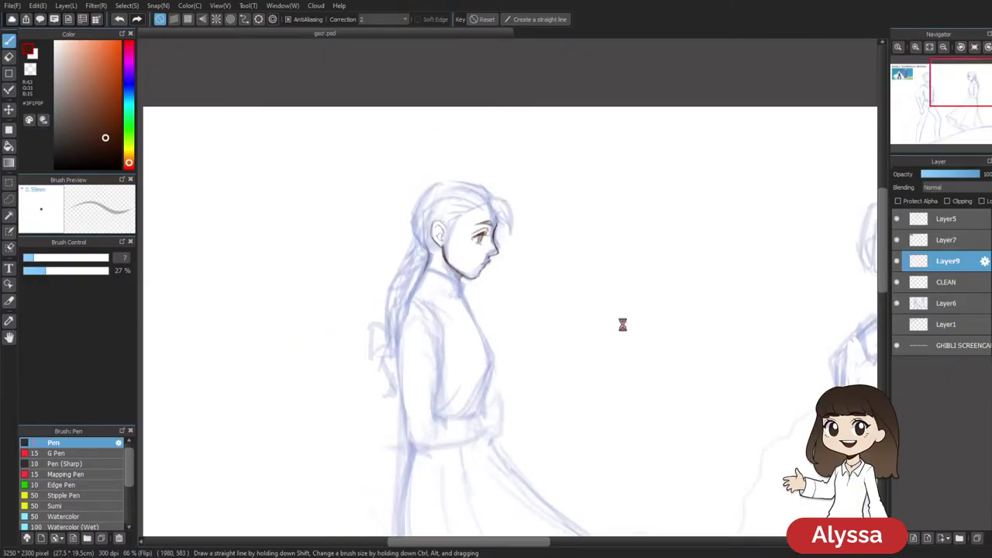
{"action": "scroll", "coordinate": [624, 325], "scroll_direction": "down", "scroll_amount": 1}
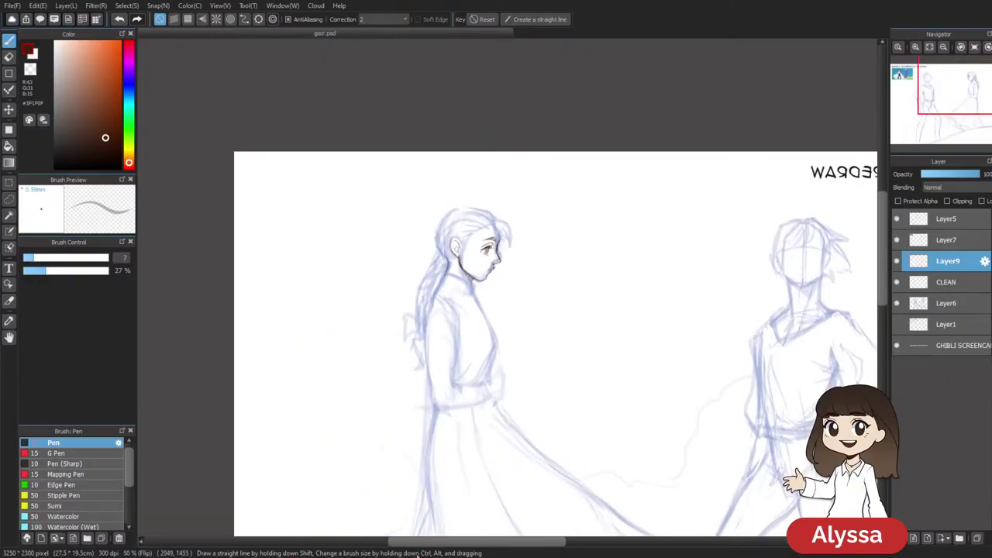
{"action": "mouse_move", "coordinate": [631, 237]}
{"action": "left_mouse_down"}
{"action": "mouse_move", "coordinate": [602, 251]}
{"action": "mouse_move", "coordinate": [577, 242]}
{"action": "mouse_move", "coordinate": [574, 264]}
{"action": "left_mouse_up"}
{"action": "key", "text": "r"}
{"action": "left_click_drag", "start_coordinate": [758, 280], "coordinate": [620, 294]}
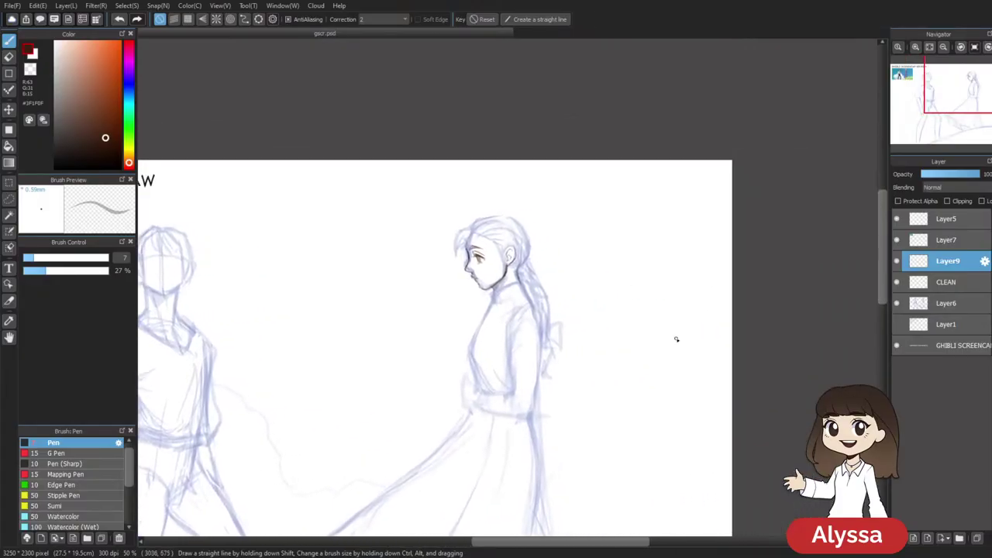
Draw the pointed bangs in front of the forehead with the pen at size 7, redoing unwanted strokes
{"action": "key", "text": "ctrl+plus"}
{"action": "key", "text": "ctrl+plus"}
{"action": "key", "text": "ctrl+plus"}
{"action": "left_click_drag", "start_coordinate": [538, 224], "coordinate": [574, 285]}
{"action": "left_click_drag", "start_coordinate": [551, 185], "coordinate": [514, 155]}
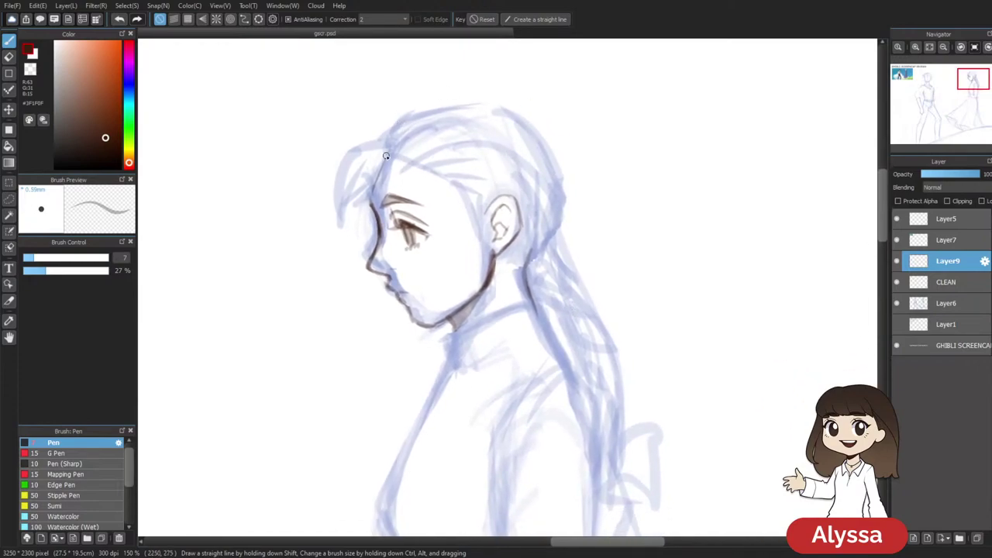
{"action": "mouse_move", "coordinate": [394, 149]}
{"action": "left_mouse_down"}
{"action": "mouse_move", "coordinate": [459, 170]}
{"action": "mouse_move", "coordinate": [415, 183]}
{"action": "mouse_move", "coordinate": [411, 222]}
{"action": "left_mouse_up"}
{"action": "key", "text": "ctrl+z"}
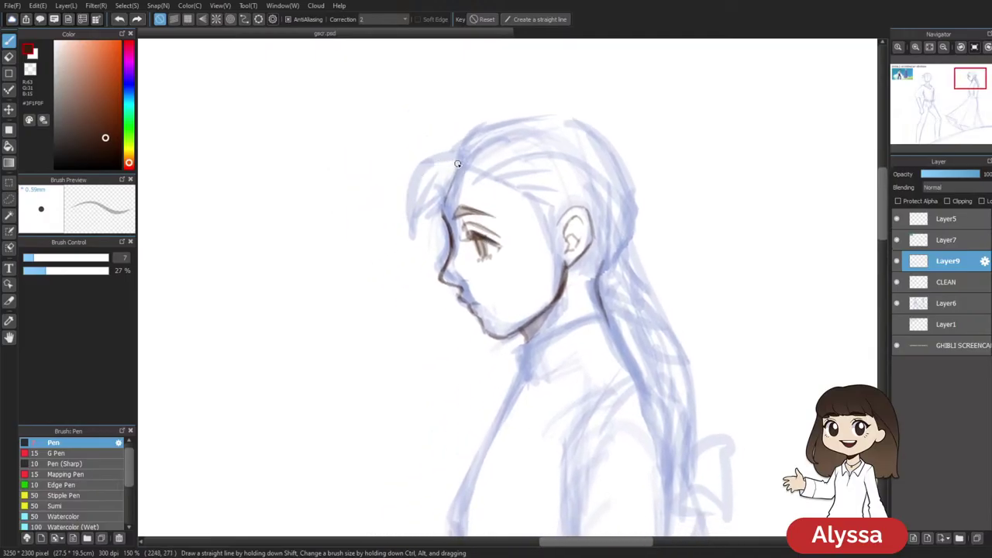
{"action": "mouse_move", "coordinate": [466, 192]}
{"action": "left_mouse_down"}
{"action": "mouse_move", "coordinate": [457, 180]}
{"action": "mouse_move", "coordinate": [401, 206]}
{"action": "mouse_move", "coordinate": [404, 225]}
{"action": "left_mouse_up"}
{"action": "key", "text": "ctrl+z"}
{"action": "mouse_move", "coordinate": [450, 154]}
{"action": "left_mouse_down"}
{"action": "mouse_move", "coordinate": [389, 193]}
{"action": "mouse_move", "coordinate": [416, 175]}
{"action": "mouse_move", "coordinate": [403, 226]}
{"action": "left_mouse_up"}
{"action": "mouse_move", "coordinate": [438, 164]}
{"action": "left_mouse_down"}
{"action": "mouse_move", "coordinate": [416, 155]}
{"action": "mouse_move", "coordinate": [383, 220]}
{"action": "mouse_move", "coordinate": [422, 159]}
{"action": "left_mouse_up"}
{"action": "mouse_move", "coordinate": [386, 212]}
{"action": "left_mouse_down"}
{"action": "mouse_move", "coordinate": [422, 161]}
{"action": "mouse_move", "coordinate": [417, 167]}
{"action": "left_mouse_up"}
Draw the strand falling beside the brow and the swept hairline from the parting to the ear
{"action": "left_click_drag", "start_coordinate": [500, 130], "coordinate": [471, 134]}
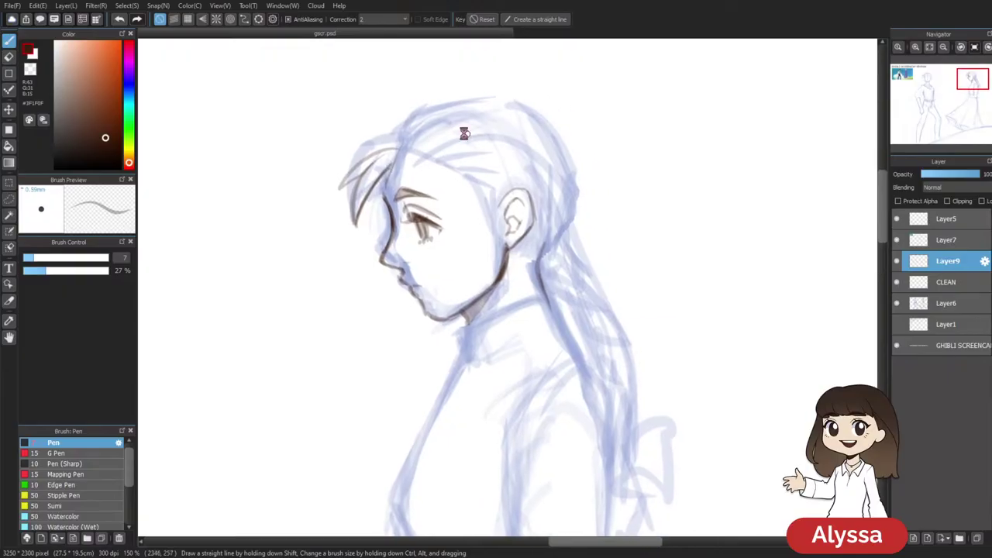
{"action": "left_click_drag", "start_coordinate": [394, 162], "coordinate": [395, 203]}
{"action": "key", "text": "ctrl+z"}
{"action": "left_click_drag", "start_coordinate": [393, 163], "coordinate": [398, 209]}
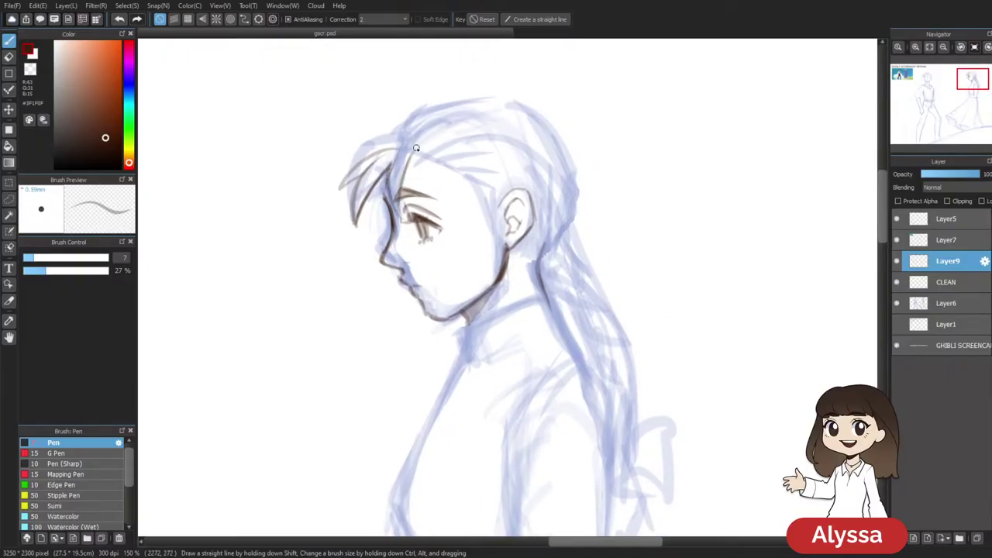
{"action": "left_click_drag", "start_coordinate": [623, 126], "coordinate": [599, 113]}
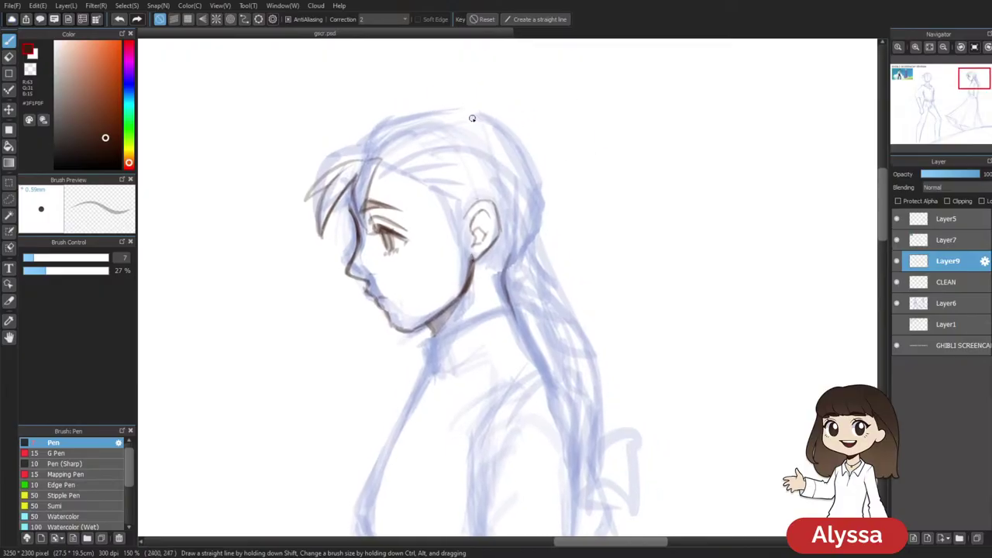
{"action": "mouse_move", "coordinate": [380, 160]}
{"action": "left_mouse_down"}
{"action": "mouse_move", "coordinate": [418, 201]}
{"action": "mouse_move", "coordinate": [410, 187]}
{"action": "mouse_move", "coordinate": [464, 212]}
{"action": "left_mouse_up"}
{"action": "left_click_drag", "start_coordinate": [464, 212], "coordinate": [395, 165]}
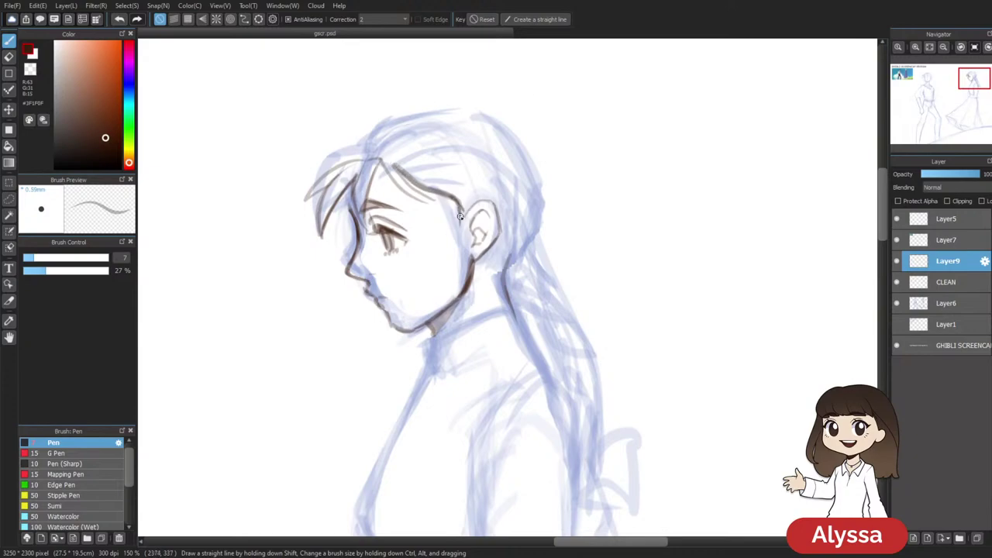
Merge the hair lines into CLEAN and refine the swept hairline with the eraser at size 6 and pen at size 7
{"action": "scroll", "coordinate": [554, 147], "scroll_direction": "down", "scroll_amount": 2}
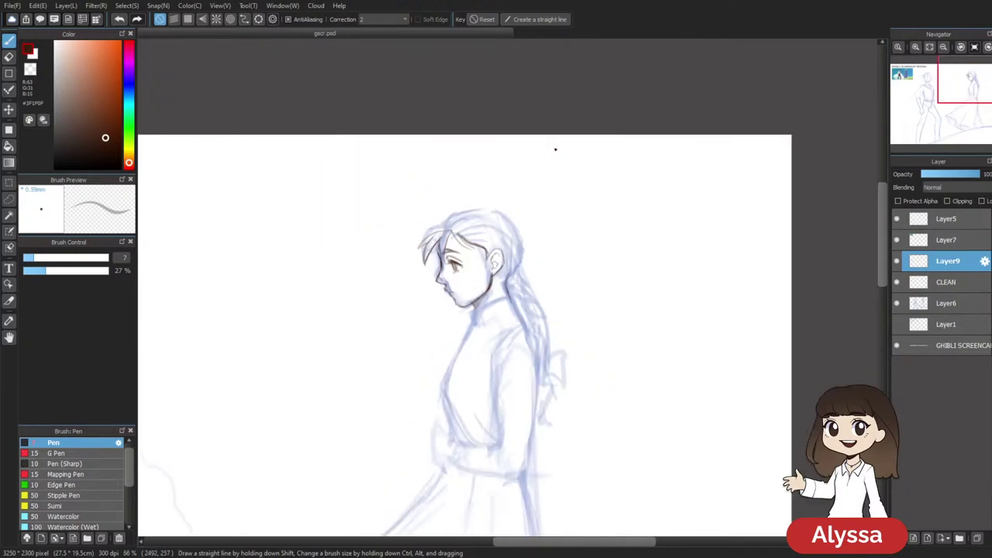
{"action": "scroll", "coordinate": [554, 148], "scroll_direction": "up", "scroll_amount": 3}
{"action": "key", "text": "ctrl+e"}
{"action": "key", "text": "e"}
{"action": "left_click_drag", "start_coordinate": [362, 123], "coordinate": [436, 161]}
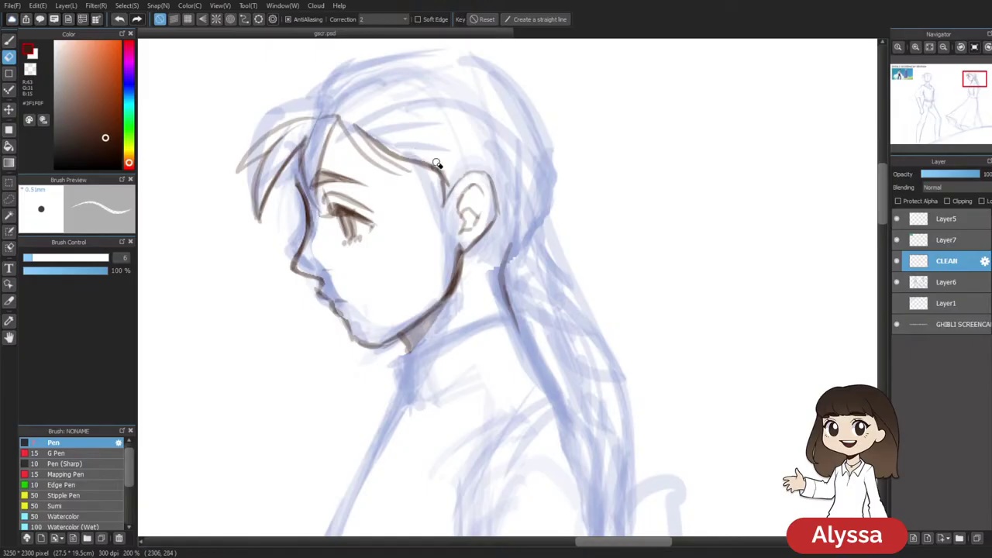
{"action": "key", "text": "b"}
{"action": "left_click_drag", "start_coordinate": [523, 192], "coordinate": [529, 208]}
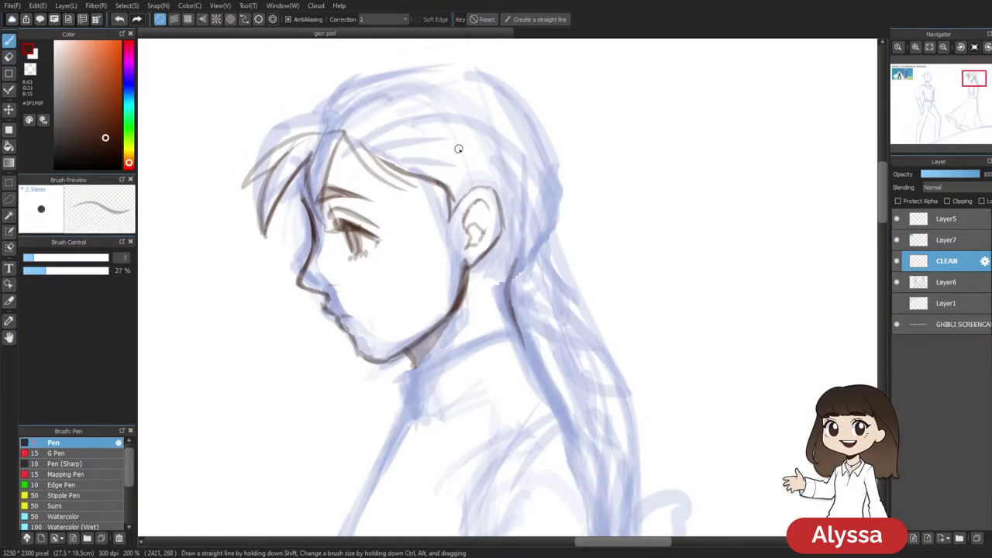
{"action": "left_click_drag", "start_coordinate": [389, 167], "coordinate": [440, 180]}
{"action": "key", "text": "ctrl+minus"}
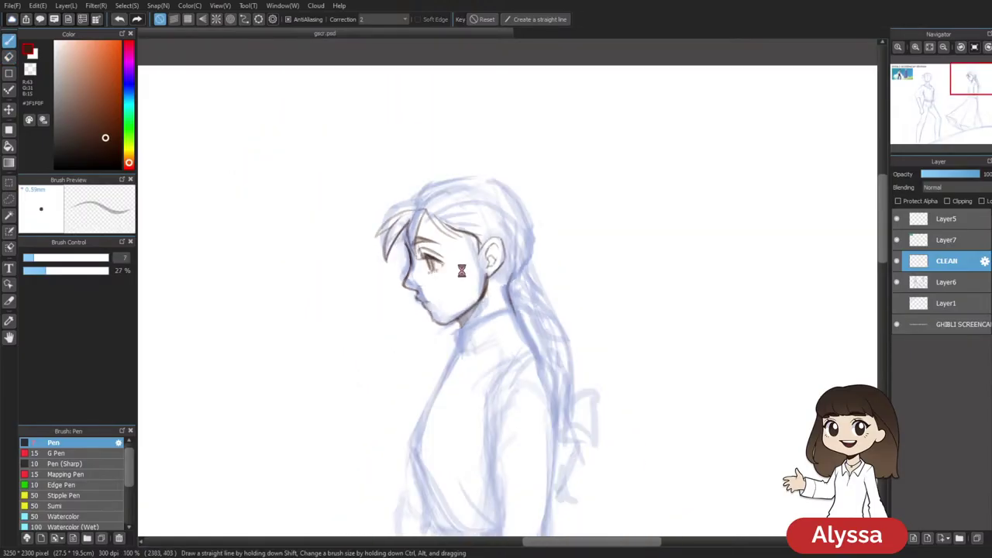
Draw the short strand from the parting beside the brow on a new layer and merge it into CLEAN
{"action": "key", "text": "ctrl+shift+n"}
{"action": "key", "text": "ctrl+plus"}
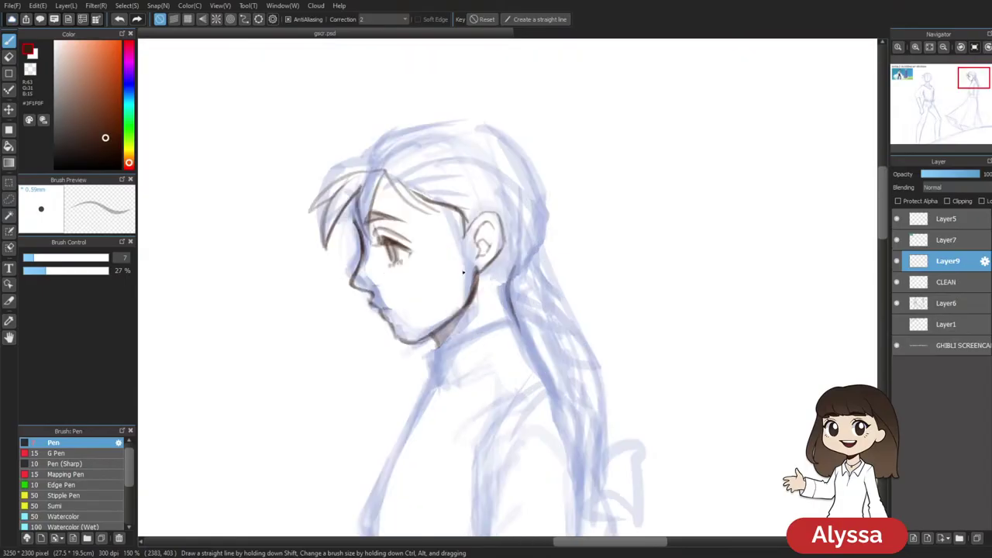
{"action": "left_click_drag", "start_coordinate": [371, 227], "coordinate": [386, 173]}
{"action": "key", "text": "ctrl+z"}
{"action": "left_click_drag", "start_coordinate": [372, 226], "coordinate": [384, 171]}
{"action": "key", "text": "e"}
{"action": "key", "text": "ctrl+e"}
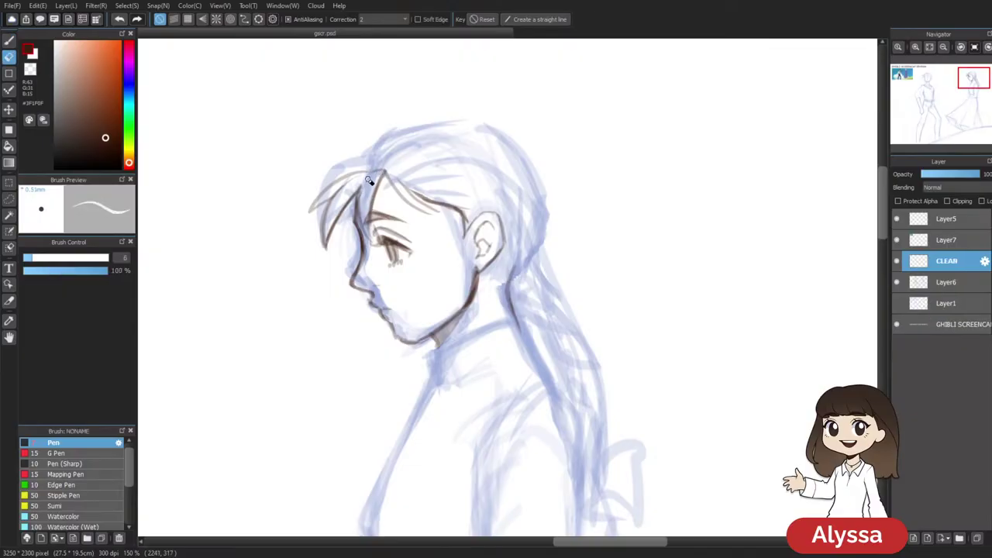
{"action": "key", "text": "p"}
Add a new layer above CLEAN, mirror the view and draw the crown outline from the bangs over the head
{"action": "scroll", "coordinate": [422, 144], "scroll_direction": "down", "scroll_amount": 4}
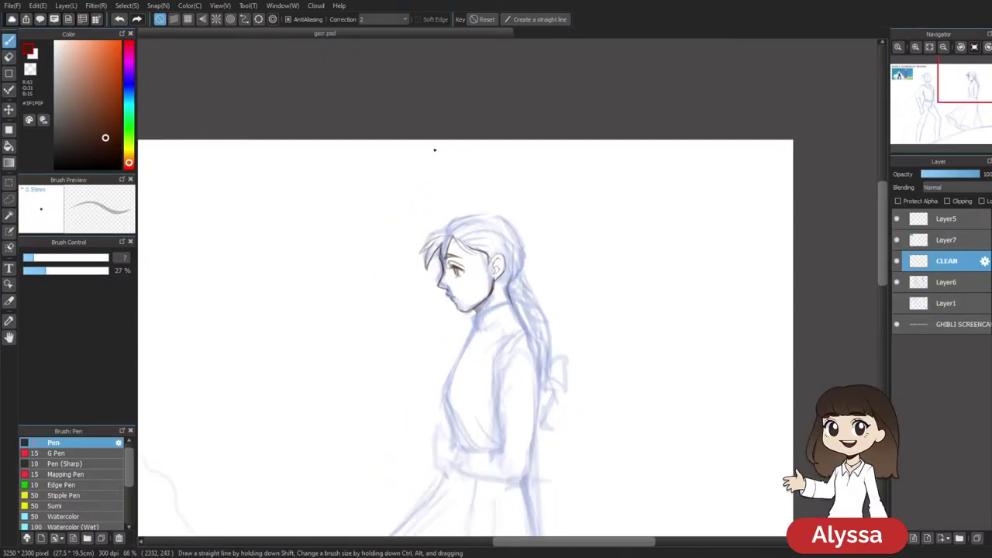
{"action": "key", "text": "ctrl+z"}
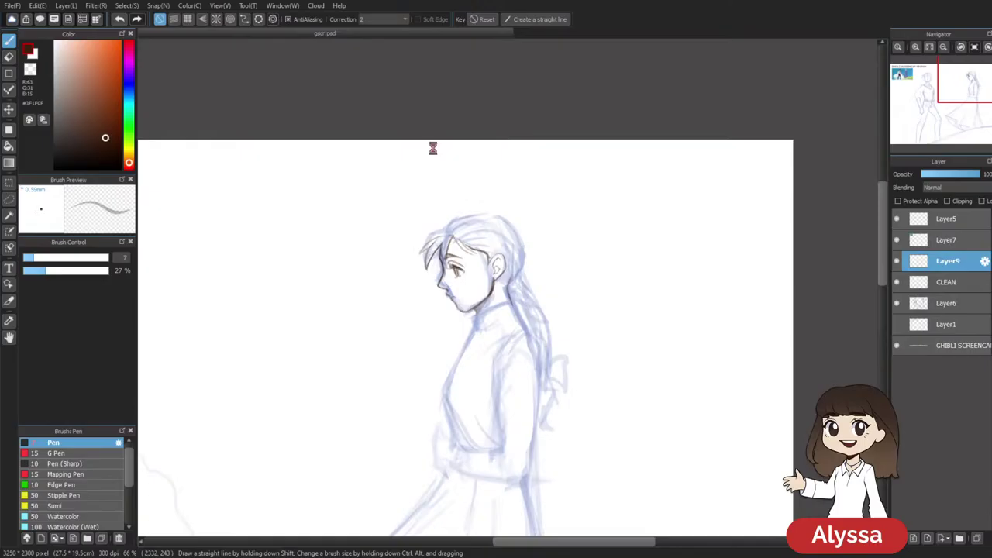
{"action": "scroll", "coordinate": [434, 150], "scroll_direction": "up", "scroll_amount": 2}
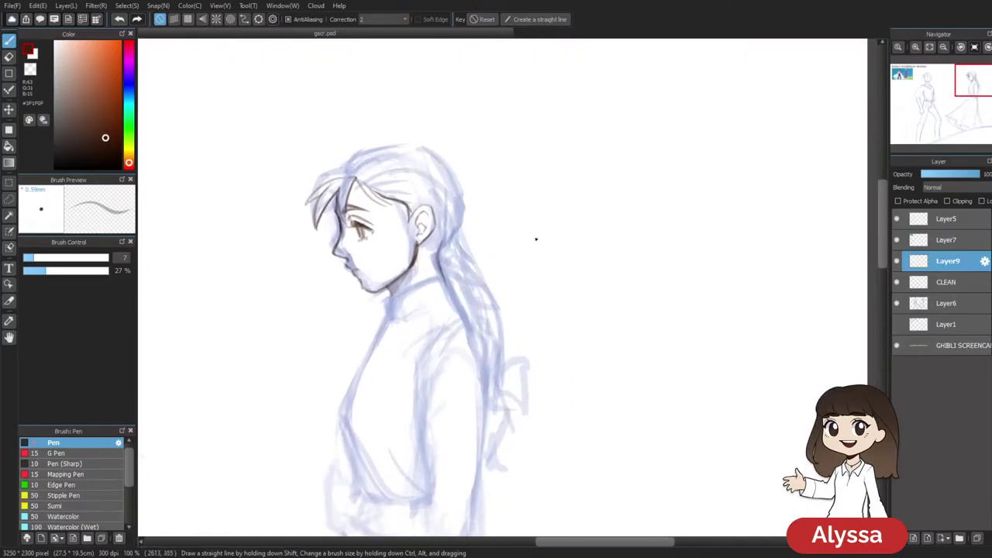
{"action": "key", "text": "r"}
{"action": "mouse_move", "coordinate": [783, 196]}
{"action": "left_mouse_down"}
{"action": "mouse_move", "coordinate": [620, 146]}
{"action": "mouse_move", "coordinate": [584, 197]}
{"action": "left_mouse_up"}
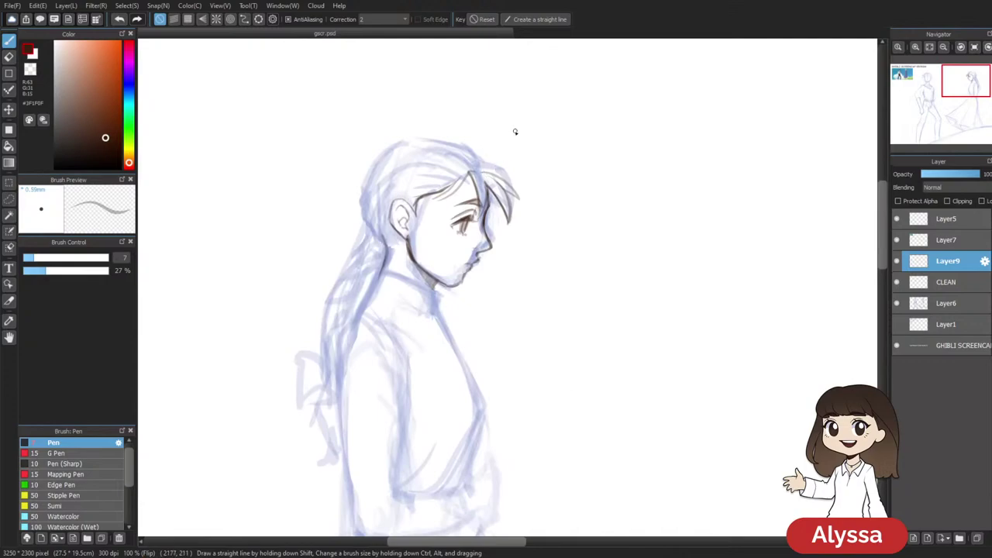
{"action": "left_click_drag", "start_coordinate": [517, 132], "coordinate": [470, 155]}
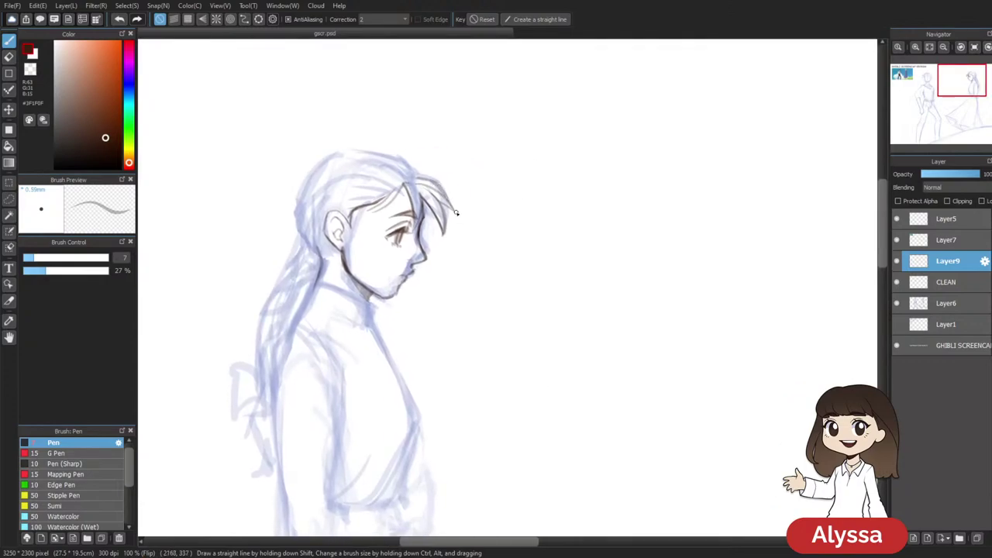
{"action": "left_click_drag", "start_coordinate": [545, 208], "coordinate": [573, 208]}
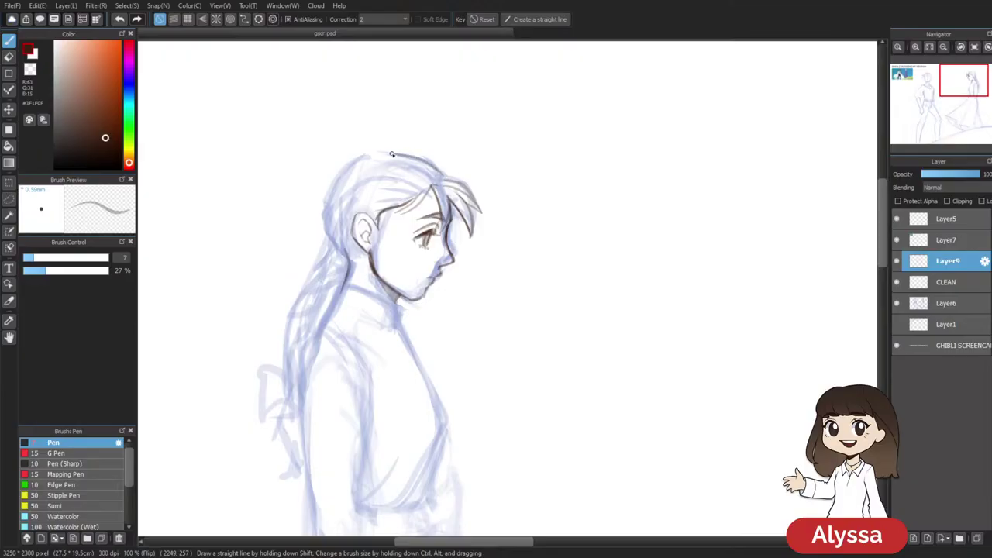
{"action": "left_click_drag", "start_coordinate": [623, 183], "coordinate": [644, 166]}
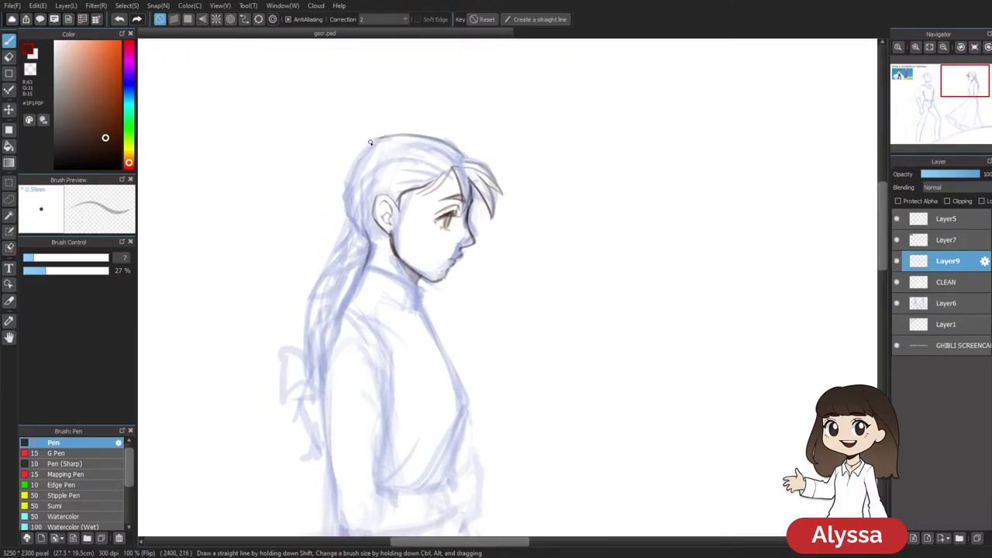
Draw the rounded outline of the back of the head, redoing unwanted strokes and cleaning the join at the crown
{"action": "key", "text": "ctrl+z"}
{"action": "left_click_drag", "start_coordinate": [373, 139], "coordinate": [346, 184]}
{"action": "left_click_drag", "start_coordinate": [509, 186], "coordinate": [528, 154]}
{"action": "key", "text": "ctrl+z"}
{"action": "left_click_drag", "start_coordinate": [377, 122], "coordinate": [359, 191]}
{"action": "key", "text": "ctrl+z"}
{"action": "mouse_move", "coordinate": [383, 111]}
{"action": "left_mouse_down"}
{"action": "mouse_move", "coordinate": [363, 138]}
{"action": "mouse_move", "coordinate": [359, 190]}
{"action": "left_mouse_up"}
{"action": "key", "text": "e"}
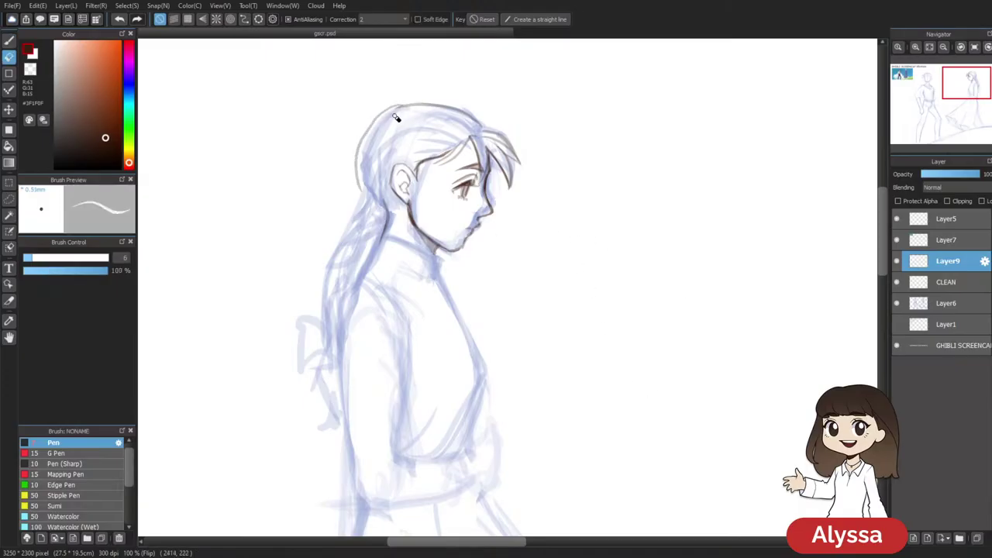
{"action": "key", "text": "p"}
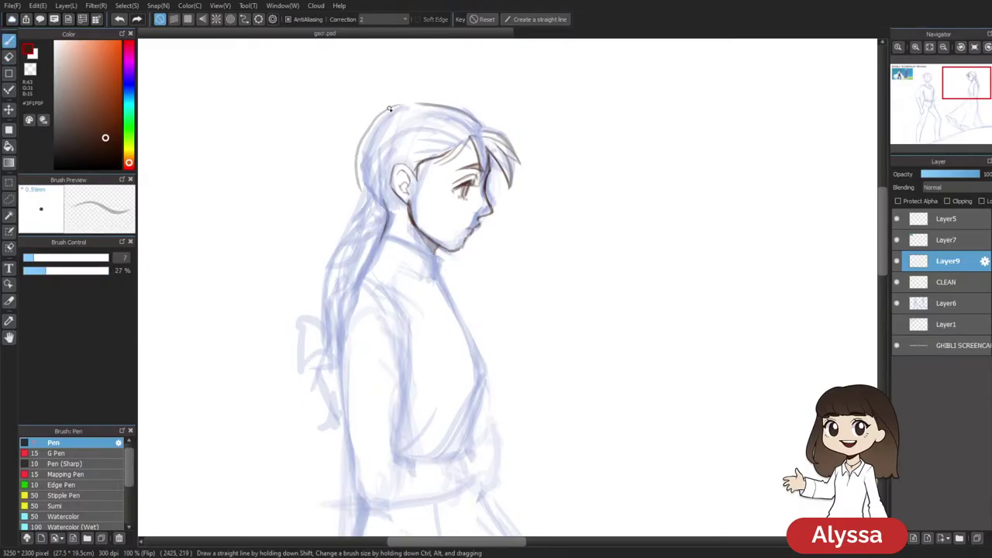
{"action": "left_click_drag", "start_coordinate": [635, 165], "coordinate": [596, 228]}
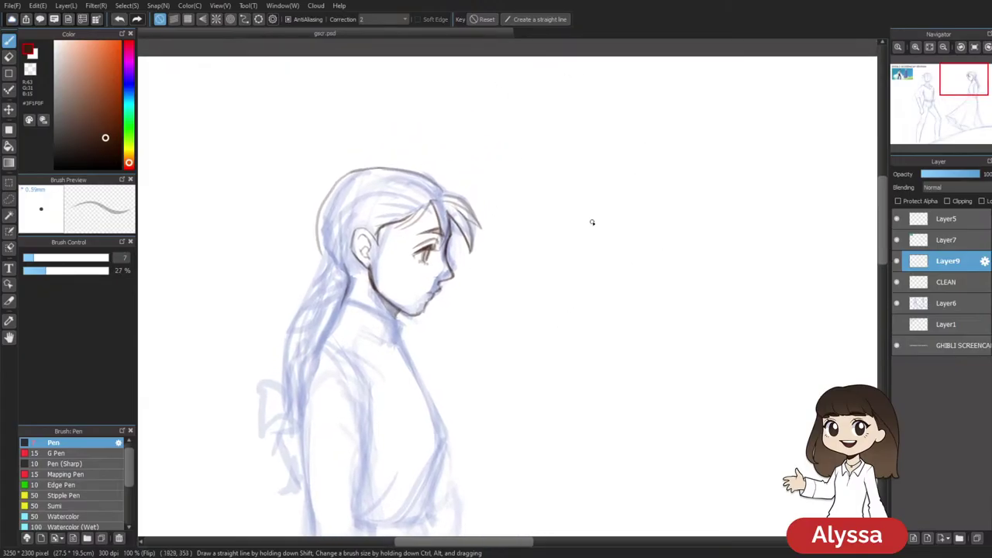
Select the area around the head and set up a mesh transform with 4 columns and 4 rows
{"action": "key", "text": "m"}
{"action": "mouse_move", "coordinate": [445, 188]}
{"action": "left_mouse_down"}
{"action": "mouse_move", "coordinate": [338, 233]}
{"action": "mouse_move", "coordinate": [290, 295]}
{"action": "left_mouse_up"}
{"action": "left_click", "coordinate": [567, 195]}
{"action": "key", "text": "l"}
{"action": "mouse_move", "coordinate": [445, 193]}
{"action": "left_mouse_down"}
{"action": "mouse_move", "coordinate": [380, 196]}
{"action": "mouse_move", "coordinate": [299, 166]}
{"action": "mouse_move", "coordinate": [473, 198]}
{"action": "left_mouse_up"}
{"action": "key", "text": "ctrl+t"}
{"action": "key", "text": "Escape"}
{"action": "key", "text": "ctrl+shift+t"}
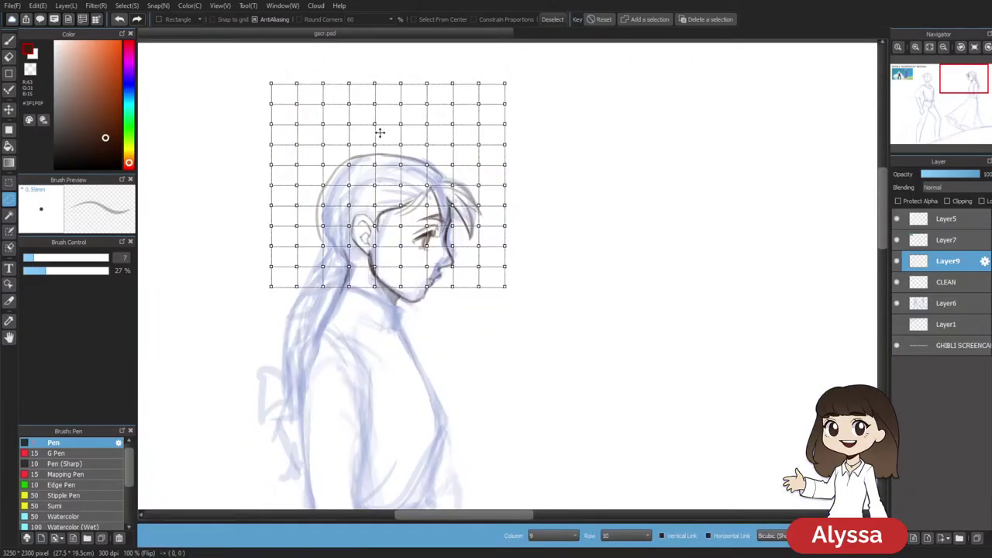
{"action": "left_click", "coordinate": [572, 536]}
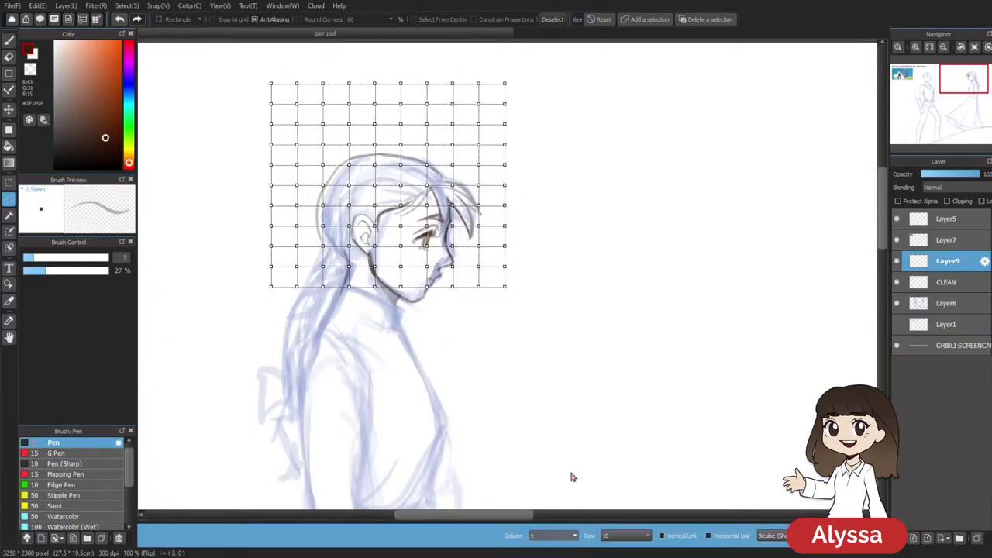
{"action": "left_click", "coordinate": [572, 475]}
{"action": "left_click", "coordinate": [626, 536]}
{"action": "type", "text": "4"}
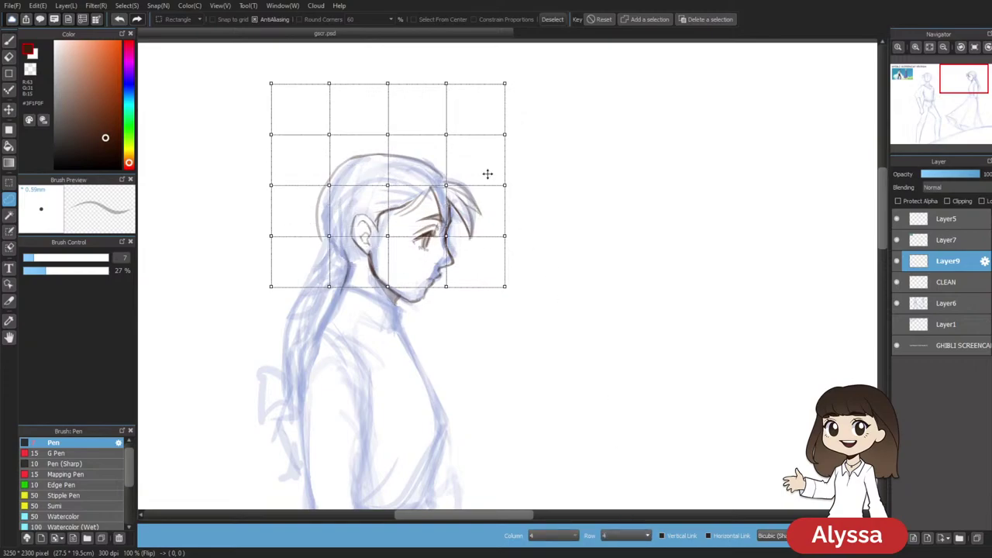
Pull the mesh points at the back of the head slightly inward, apply the transform and clear the selection
{"action": "left_click_drag", "start_coordinate": [333, 136], "coordinate": [335, 132]}
{"action": "left_click_drag", "start_coordinate": [328, 186], "coordinate": [335, 186]}
{"action": "left_click_drag", "start_coordinate": [329, 236], "coordinate": [335, 234]}
{"action": "left_click_drag", "start_coordinate": [336, 131], "coordinate": [333, 135]}
{"action": "key", "text": "Return"}
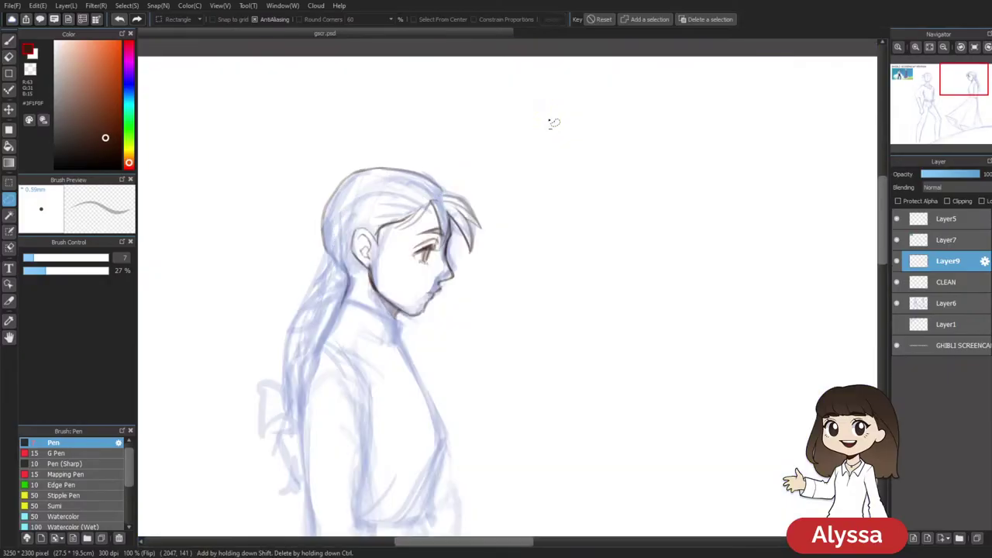
{"action": "key", "text": "ctrl+d"}
Draw a practice circle from short overlapping pen strokes in the empty space between the two figures
{"action": "key", "text": "b"}
{"action": "left_click_drag", "start_coordinate": [516, 264], "coordinate": [536, 277]}
{"action": "left_click_drag", "start_coordinate": [619, 224], "coordinate": [583, 226]}
{"action": "mouse_move", "coordinate": [519, 253]}
{"action": "left_mouse_down"}
{"action": "mouse_move", "coordinate": [549, 248]}
{"action": "mouse_move", "coordinate": [565, 305]}
{"action": "left_mouse_up"}
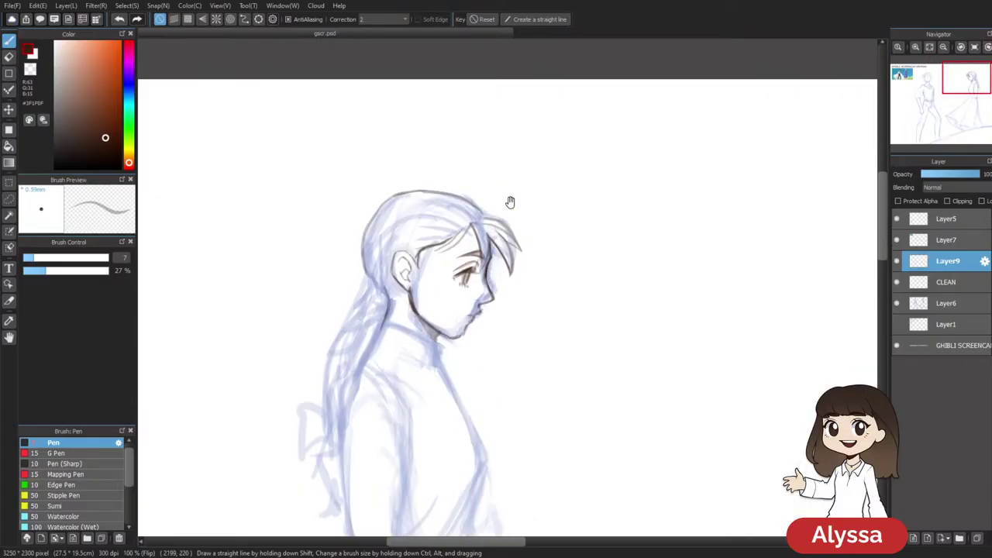
{"action": "left_click_drag", "start_coordinate": [507, 197], "coordinate": [512, 226]}
{"action": "scroll", "coordinate": [594, 274], "scroll_direction": "up", "scroll_amount": 2}
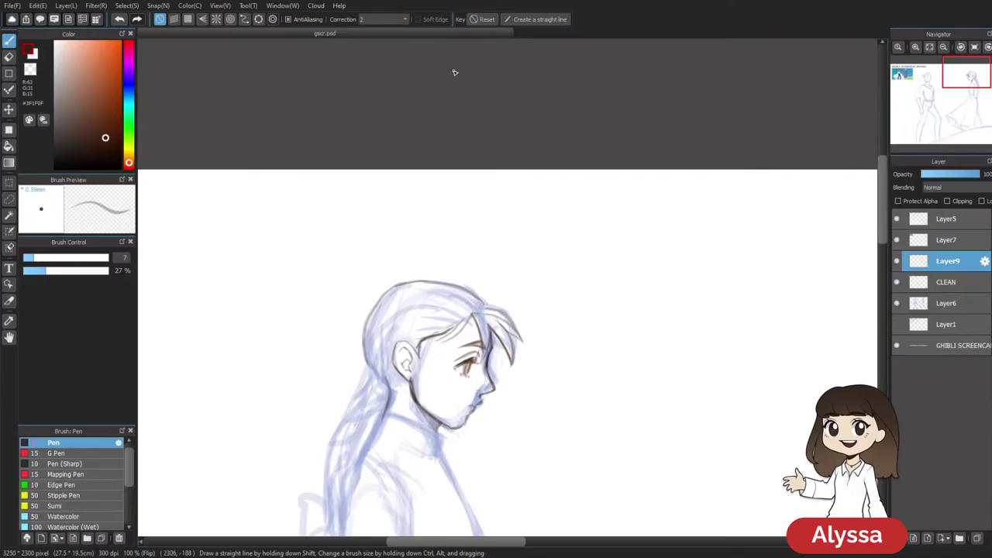
{"action": "left_click_drag", "start_coordinate": [616, 372], "coordinate": [396, 223]}
{"action": "mouse_move", "coordinate": [532, 175]}
{"action": "left_mouse_down"}
{"action": "mouse_move", "coordinate": [500, 184]}
{"action": "mouse_move", "coordinate": [484, 232]}
{"action": "left_mouse_up"}
{"action": "mouse_move", "coordinate": [501, 182]}
{"action": "left_mouse_down"}
{"action": "mouse_move", "coordinate": [483, 225]}
{"action": "mouse_move", "coordinate": [506, 263]}
{"action": "mouse_move", "coordinate": [545, 270]}
{"action": "left_mouse_up"}
{"action": "left_click_drag", "start_coordinate": [583, 237], "coordinate": [509, 179]}
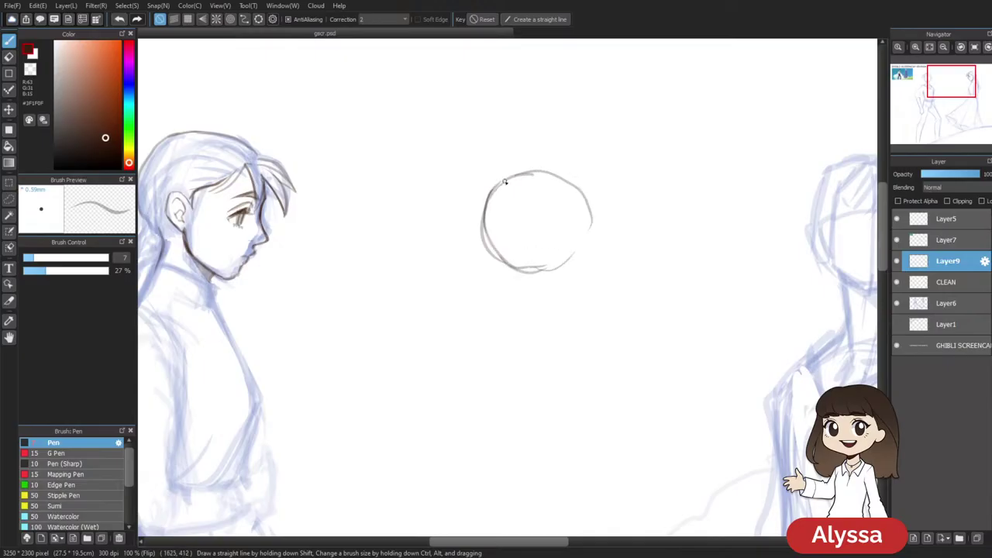
{"action": "mouse_move", "coordinate": [556, 264]}
{"action": "left_mouse_down"}
{"action": "mouse_move", "coordinate": [573, 183]}
{"action": "mouse_move", "coordinate": [523, 174]}
{"action": "left_mouse_up"}
Step backward and forward through the practice circle's strokes with undo and redo
{"action": "key", "text": "ctrl+z"}
{"action": "key", "text": "ctrl+z"}
{"action": "key", "text": "ctrl+z"}
{"action": "key", "text": "ctrl+z"}
{"action": "key", "text": "ctrl+z"}
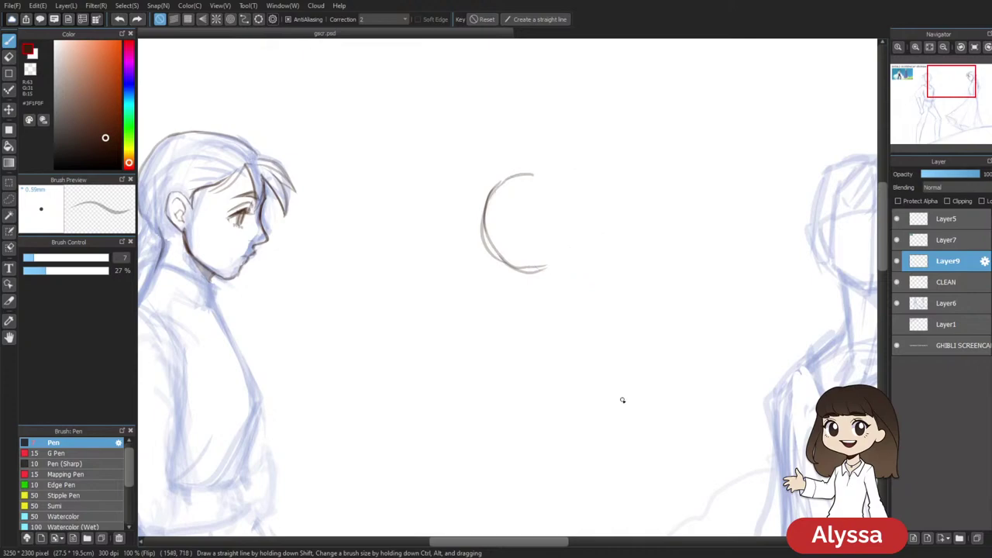
{"action": "key", "text": "ctrl+z"}
{"action": "key", "text": "ctrl+z"}
{"action": "key", "text": "ctrl+y"}
{"action": "key", "text": "ctrl+y"}
{"action": "key", "text": "ctrl+y"}
{"action": "key", "text": "ctrl+y"}
{"action": "key", "text": "ctrl+y"}
{"action": "key", "text": "ctrl+y"}
{"action": "key", "text": "ctrl+y"}
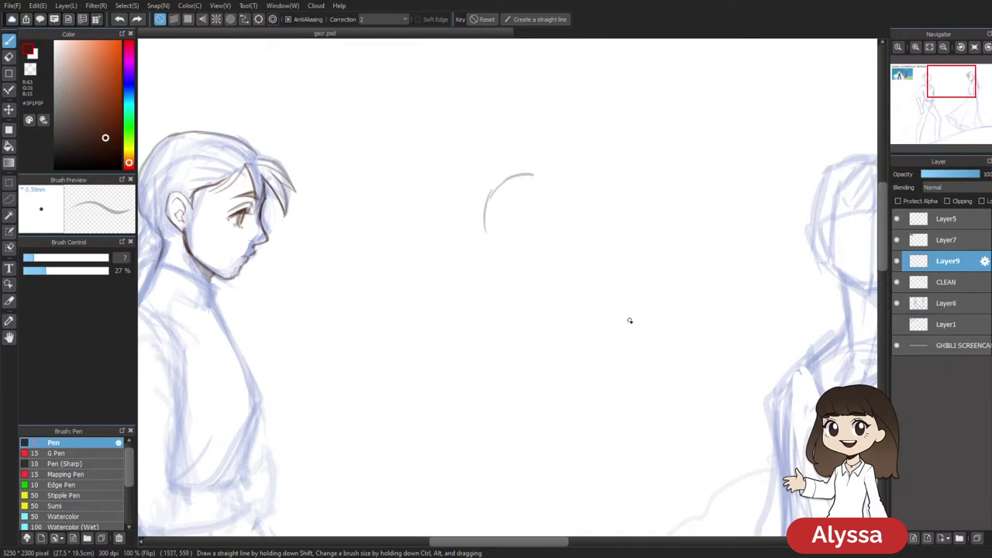
Try larger circles in long continuous strokes below the practice circle and remove all the practice circles
{"action": "scroll", "coordinate": [624, 330], "scroll_direction": "down", "scroll_amount": 5}
{"action": "mouse_move", "coordinate": [563, 206]}
{"action": "left_mouse_down"}
{"action": "mouse_move", "coordinate": [401, 274]}
{"action": "mouse_move", "coordinate": [534, 186]}
{"action": "left_mouse_up"}
{"action": "mouse_move", "coordinate": [689, 186]}
{"action": "left_mouse_down"}
{"action": "mouse_move", "coordinate": [558, 377]}
{"action": "mouse_move", "coordinate": [625, 230]}
{"action": "left_mouse_up"}
{"action": "left_click_drag", "start_coordinate": [228, 229], "coordinate": [324, 133]}
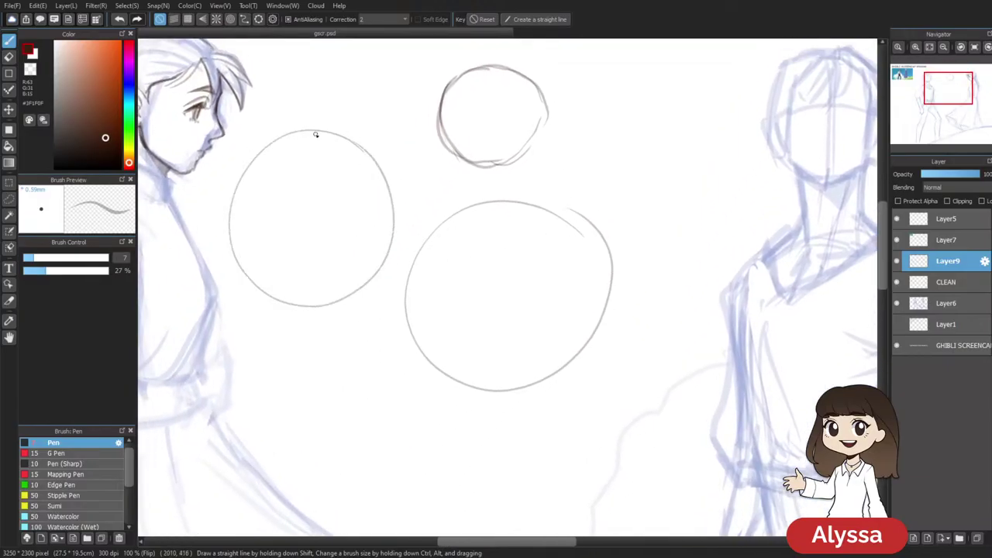
{"action": "left_click_drag", "start_coordinate": [669, 274], "coordinate": [660, 321]}
{"action": "left_click_drag", "start_coordinate": [644, 358], "coordinate": [692, 310]}
{"action": "key", "text": "ctrl+z"}
{"action": "key", "text": "ctrl+z"}
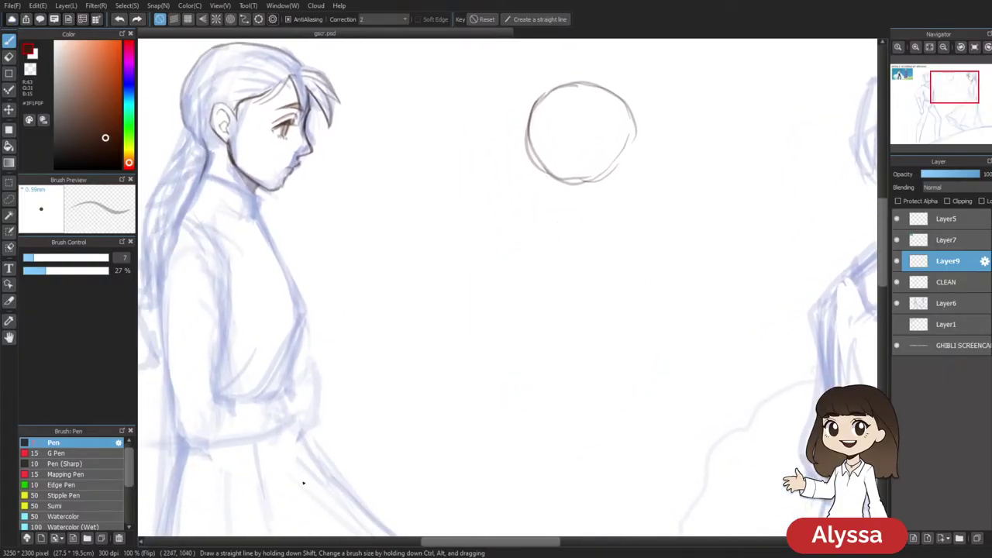
{"action": "key", "text": "Delete"}
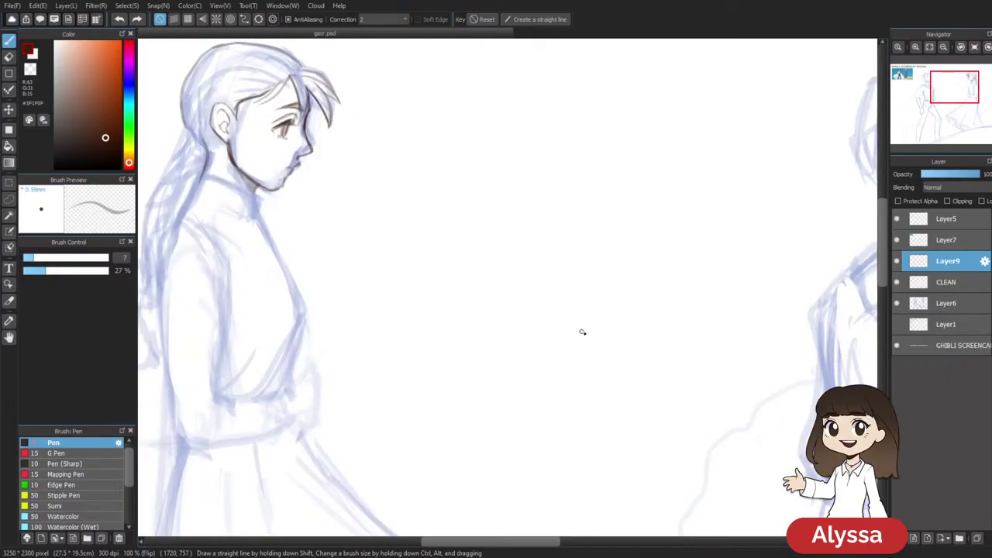
Draw the hair strands sweeping back from the parting above the ear, redoing unwanted strokes, and save the file
{"action": "left_click_drag", "start_coordinate": [494, 262], "coordinate": [634, 365]}
{"action": "left_click_drag", "start_coordinate": [400, 188], "coordinate": [362, 206]}
{"action": "key", "text": "ctrl+z"}
{"action": "left_click_drag", "start_coordinate": [425, 187], "coordinate": [368, 201]}
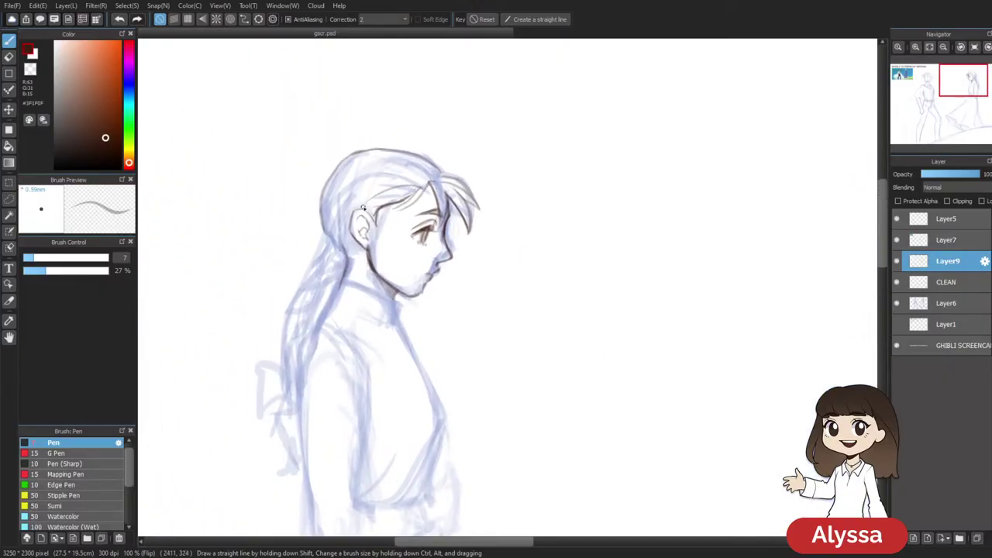
{"action": "left_click_drag", "start_coordinate": [423, 186], "coordinate": [392, 180]}
{"action": "key", "text": "ctrl+z"}
{"action": "left_click_drag", "start_coordinate": [457, 173], "coordinate": [486, 219]}
{"action": "key", "text": "ctrl+y"}
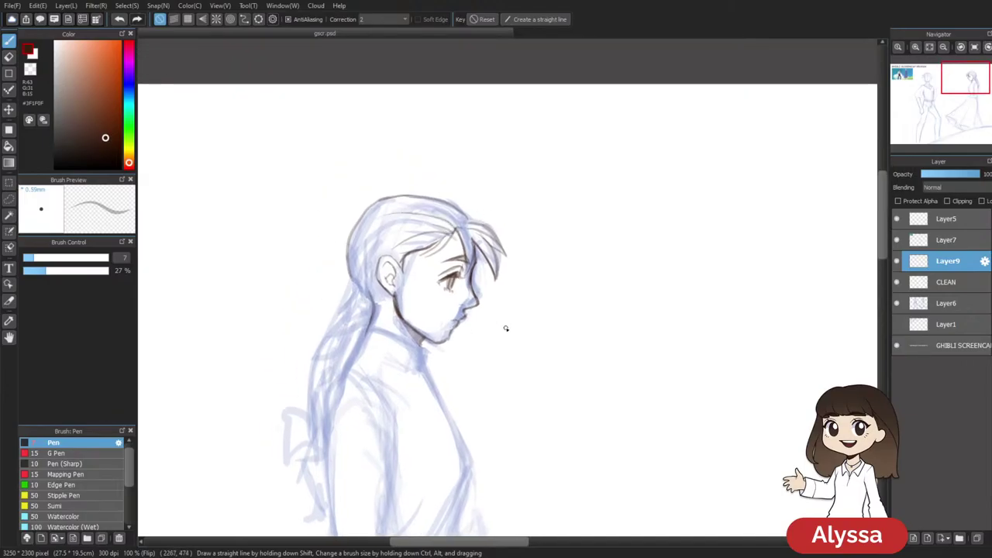
{"action": "key", "text": "ctrl+minus"}
{"action": "key", "text": "ctrl+minus"}
{"action": "key", "text": "ctrl+s"}
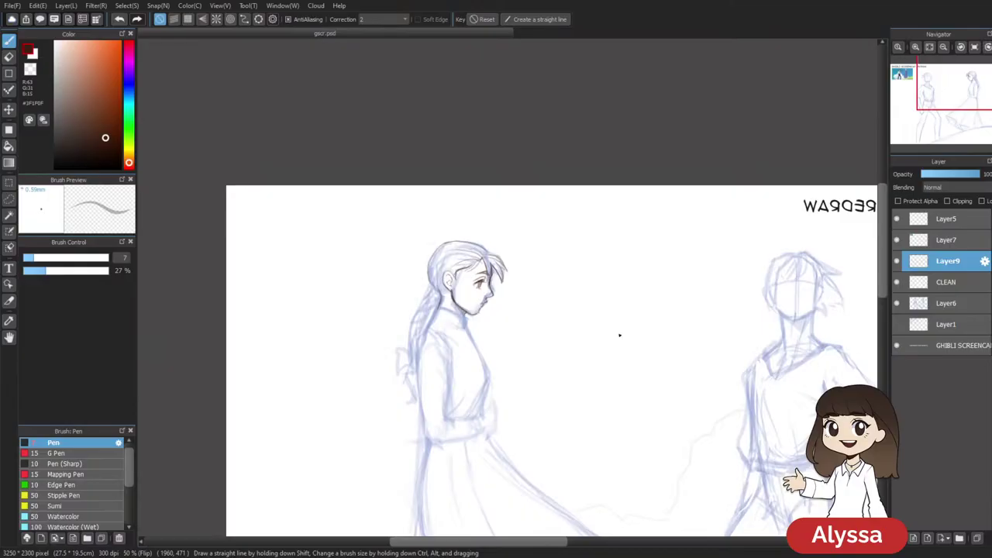
Draw the hair edge behind the ear down to the nape and a curved strand at the back of the head
{"action": "key", "text": "ctrl+plus"}
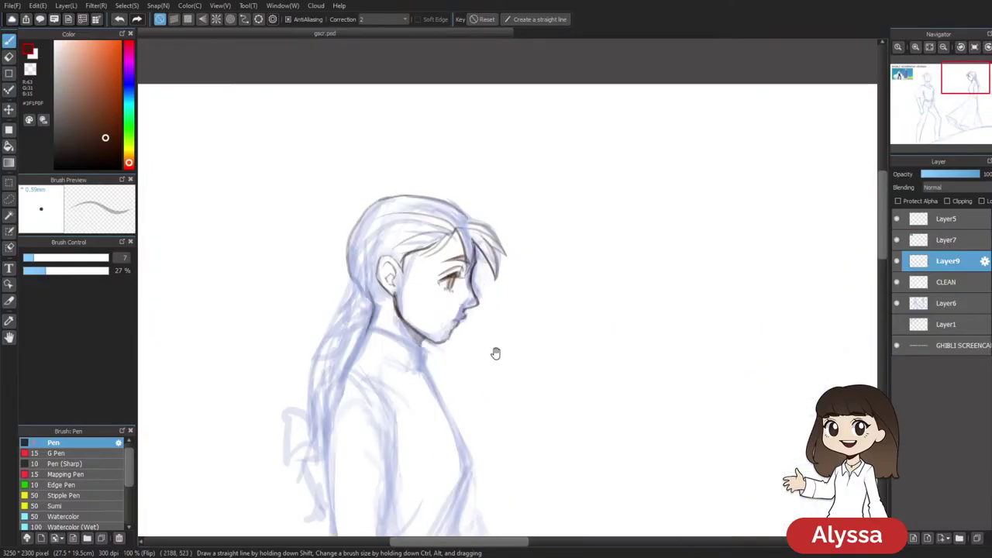
{"action": "left_click_drag", "start_coordinate": [492, 294], "coordinate": [519, 260]}
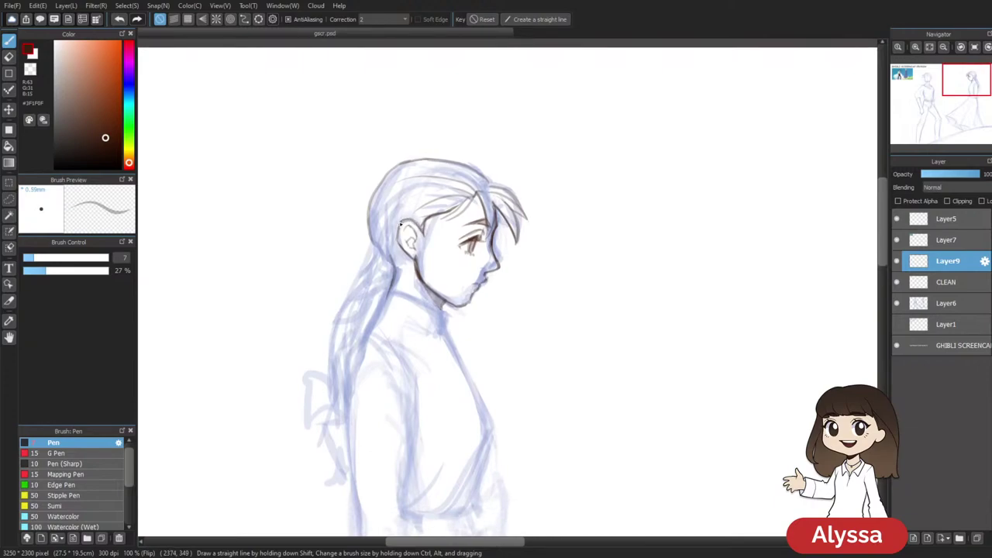
{"action": "left_click_drag", "start_coordinate": [619, 261], "coordinate": [623, 214]}
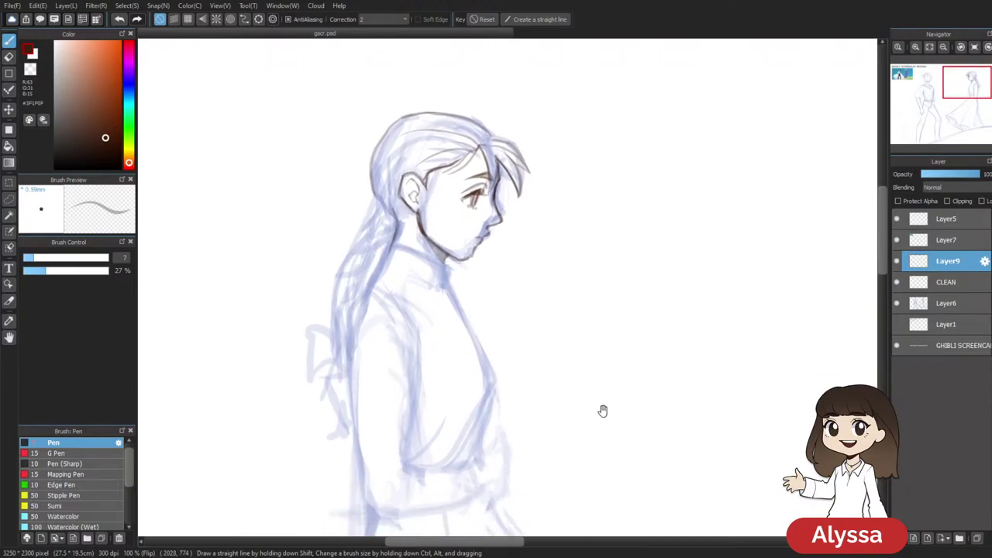
{"action": "left_click_drag", "start_coordinate": [537, 203], "coordinate": [514, 191]}
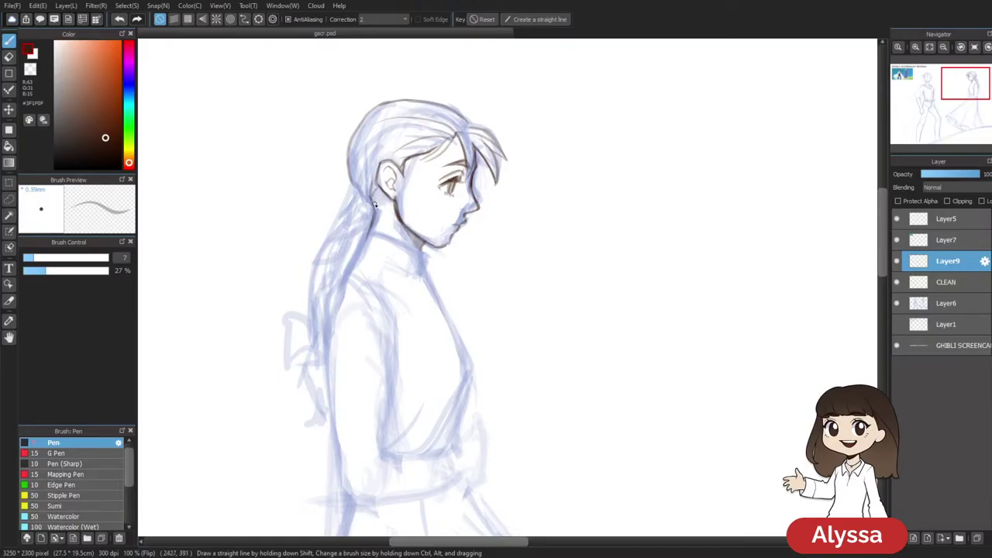
{"action": "mouse_move", "coordinate": [378, 127]}
{"action": "left_mouse_down"}
{"action": "mouse_move", "coordinate": [359, 167]}
{"action": "mouse_move", "coordinate": [367, 195]}
{"action": "left_mouse_up"}
{"action": "key", "text": "ctrl+z"}
{"action": "left_click_drag", "start_coordinate": [368, 135], "coordinate": [359, 189]}
{"action": "key", "text": "ctrl+minus"}
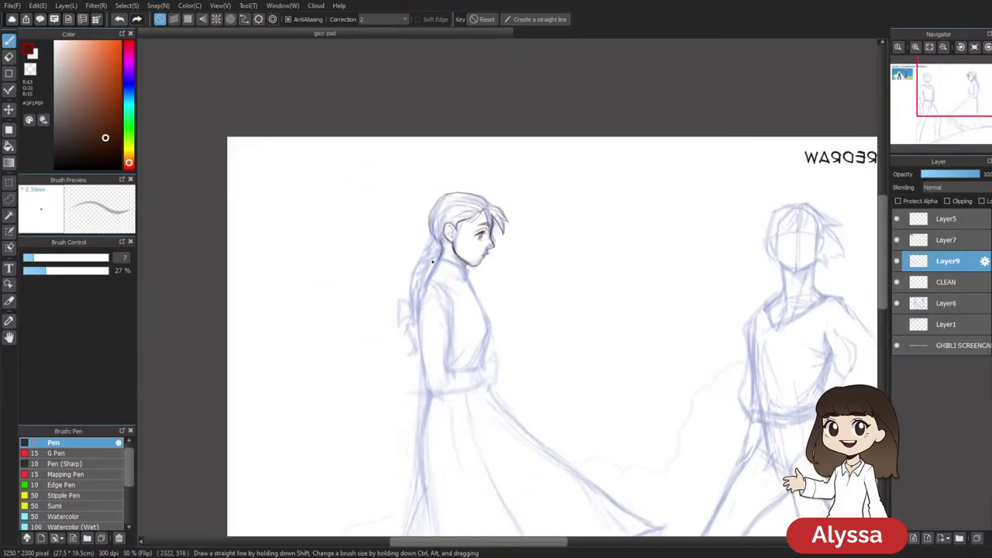
Merge the hair lines into CLEAN and compare the drawing with the rough sketch on Layer6 hidden and shown
{"action": "key", "text": "ctrl+e"}
{"action": "left_click", "coordinate": [898, 284]}
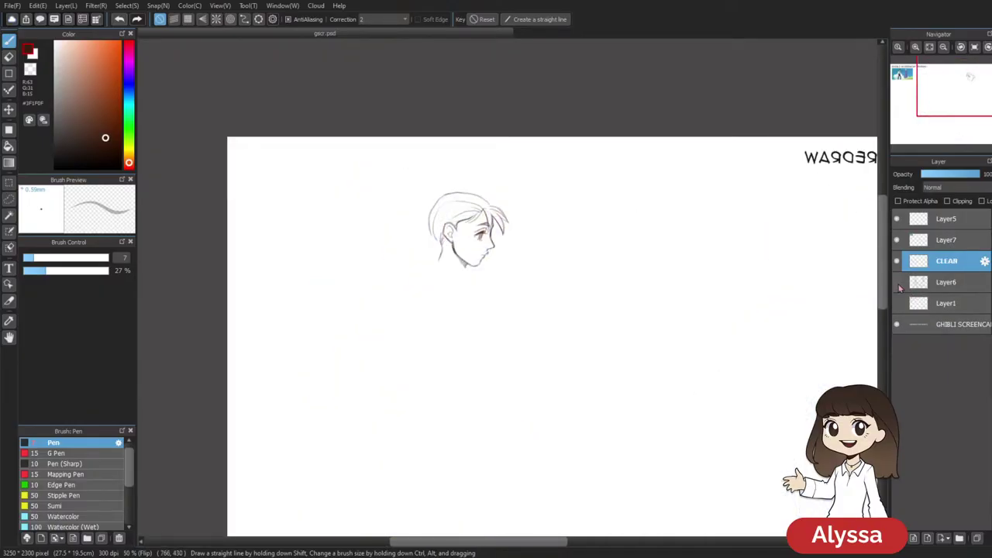
{"action": "left_click", "coordinate": [896, 283]}
{"action": "left_click", "coordinate": [897, 282]}
{"action": "left_click", "coordinate": [897, 282]}
Compare the drawing with Layer7 and CLEAN toggled off and on, and select the rough sketch layer Layer6
{"action": "left_click_drag", "start_coordinate": [755, 313], "coordinate": [699, 245]}
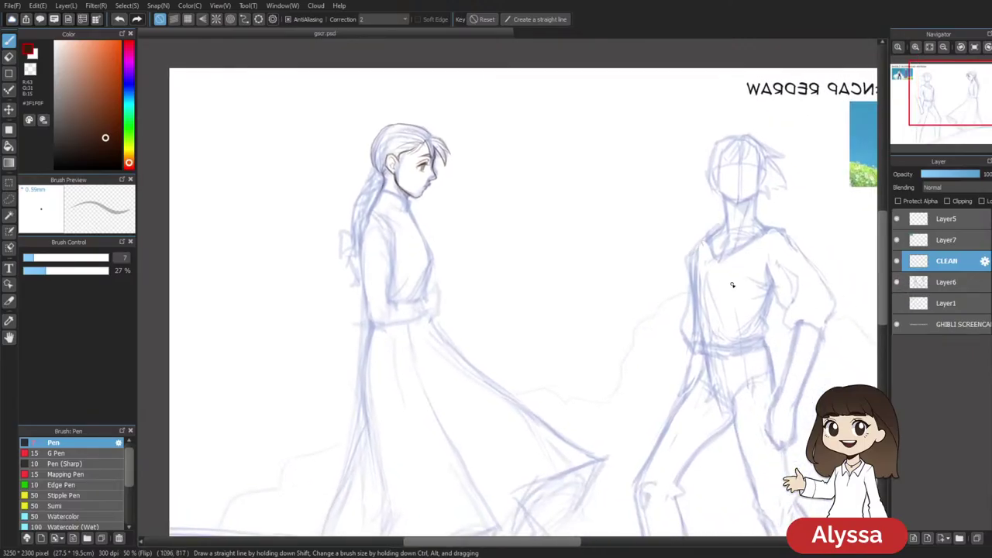
{"action": "left_click_drag", "start_coordinate": [871, 312], "coordinate": [851, 255]}
{"action": "left_click", "coordinate": [897, 241]}
{"action": "left_click", "coordinate": [896, 240]}
{"action": "left_click_drag", "start_coordinate": [690, 202], "coordinate": [798, 293]}
{"action": "left_click", "coordinate": [896, 261]}
{"action": "left_click", "coordinate": [896, 261]}
{"action": "left_click", "coordinate": [926, 283]}
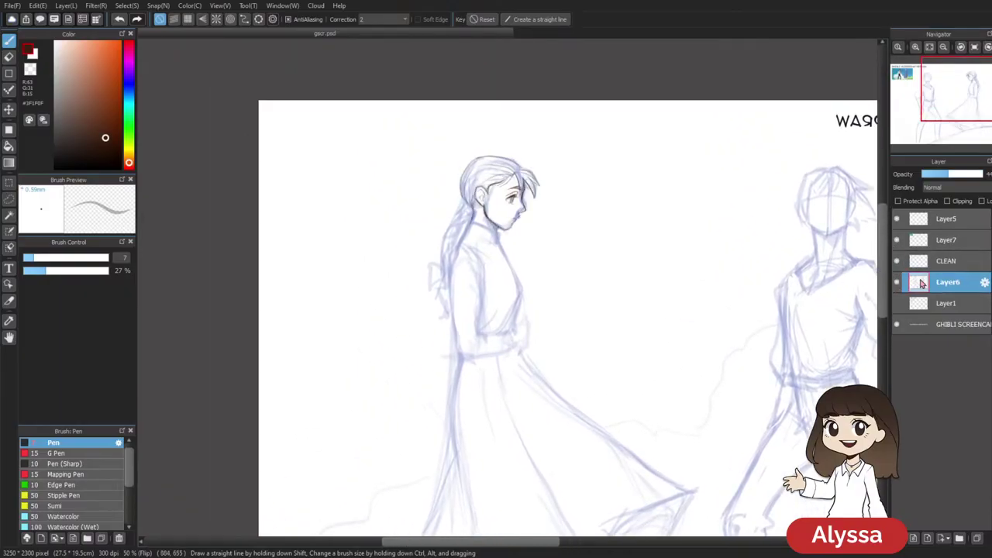
Add a new layer for the body lines and move it directly above the CLEAN layer
{"action": "left_click_drag", "start_coordinate": [729, 211], "coordinate": [728, 239]}
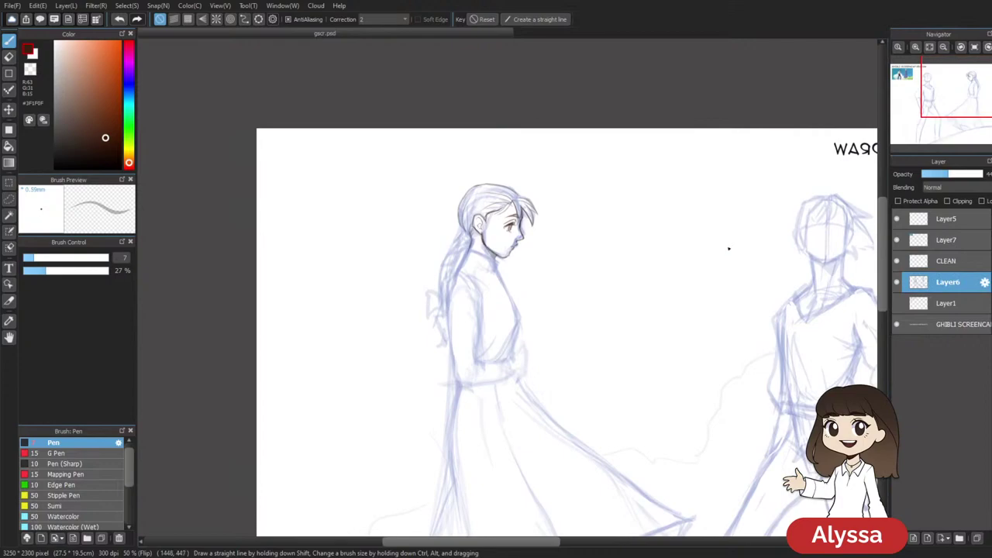
{"action": "key", "text": "ctrl+plus"}
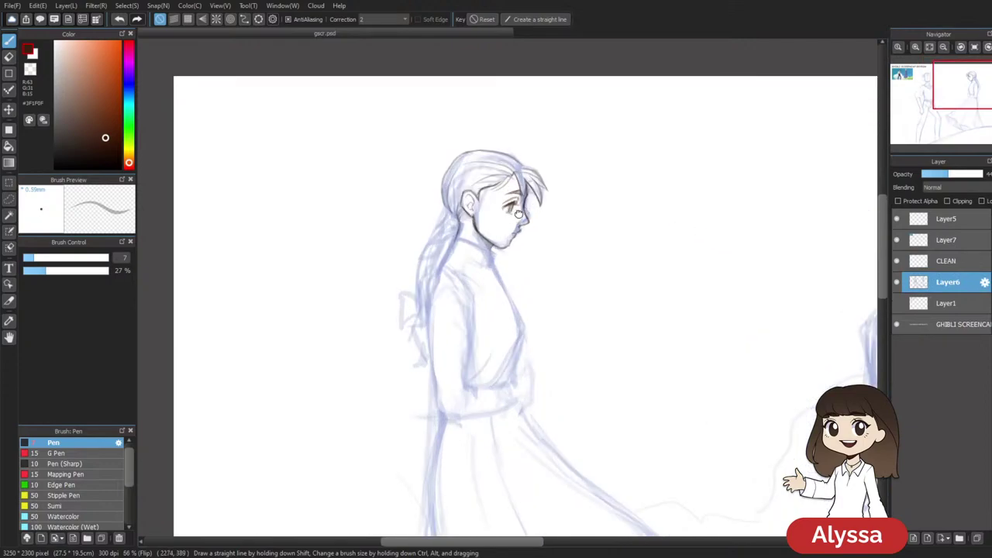
{"action": "left_click_drag", "start_coordinate": [516, 216], "coordinate": [675, 200]}
{"action": "left_click_drag", "start_coordinate": [739, 217], "coordinate": [656, 218]}
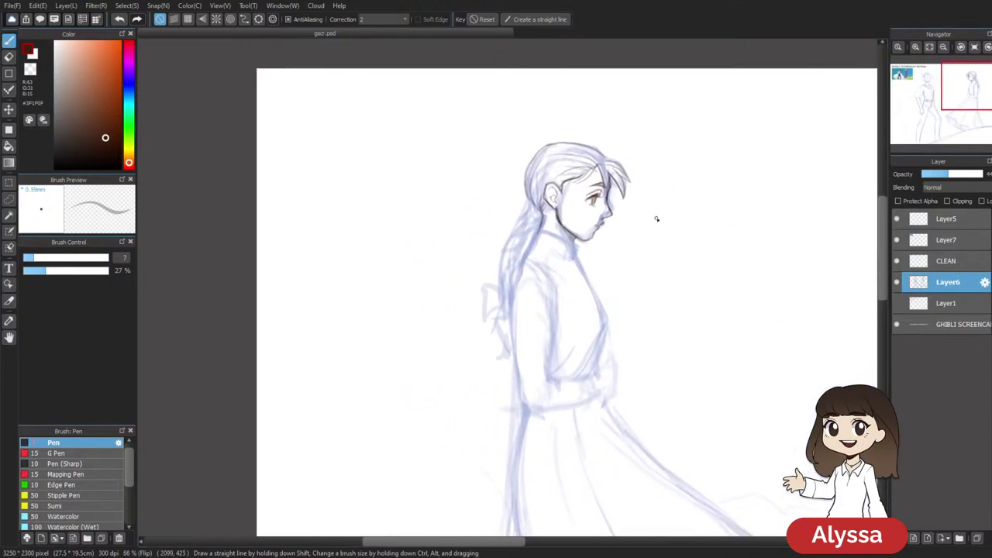
{"action": "key", "text": "ctrl+shift+n"}
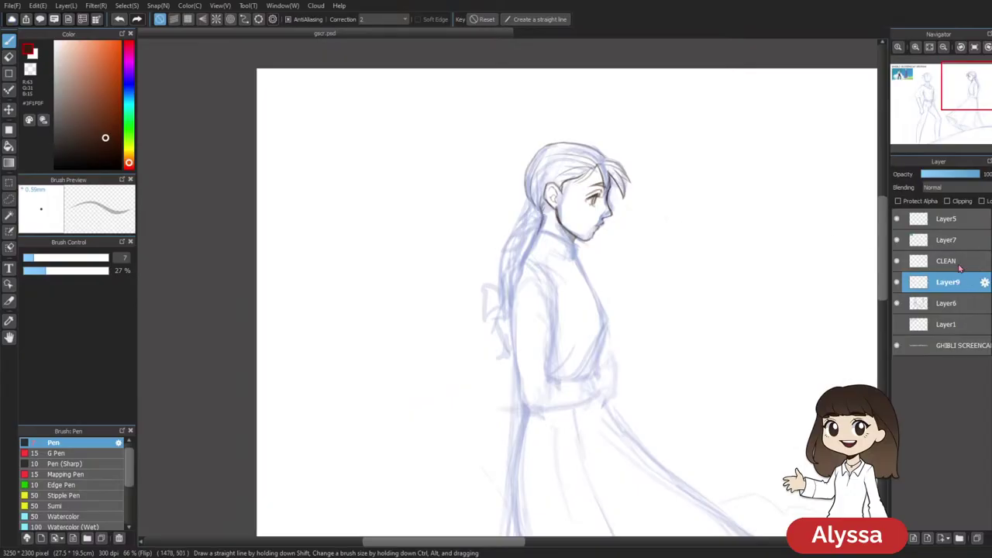
{"action": "left_click_drag", "start_coordinate": [960, 273], "coordinate": [962, 258]}
{"action": "left_click_drag", "start_coordinate": [888, 264], "coordinate": [780, 237]}
Examine the mirrored dressed figure's rough pose from the head down through the bodice and skirt
{"action": "left_click_drag", "start_coordinate": [730, 215], "coordinate": [717, 197]}
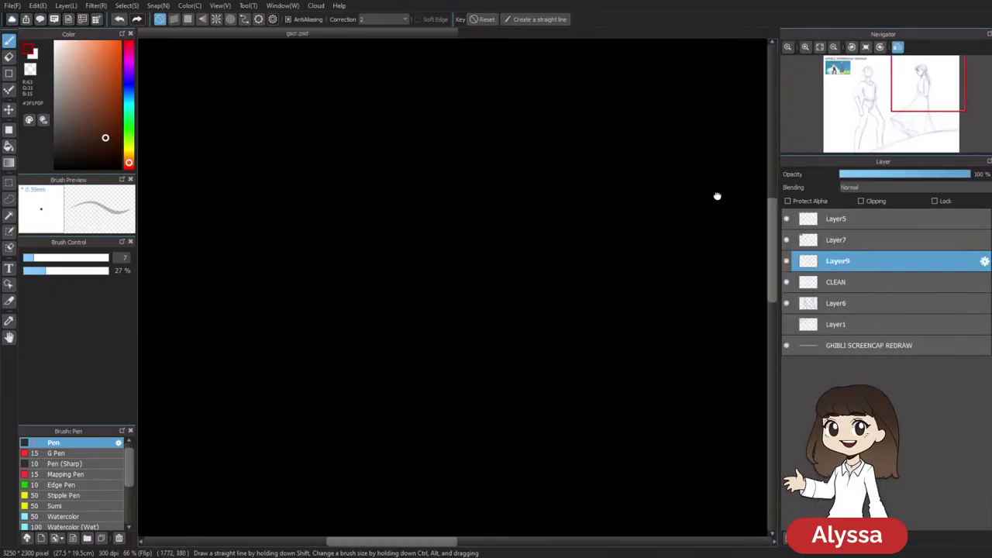
{"action": "left_click_drag", "start_coordinate": [780, 201], "coordinate": [945, 214]}
{"action": "left_click_drag", "start_coordinate": [787, 284], "coordinate": [632, 237]}
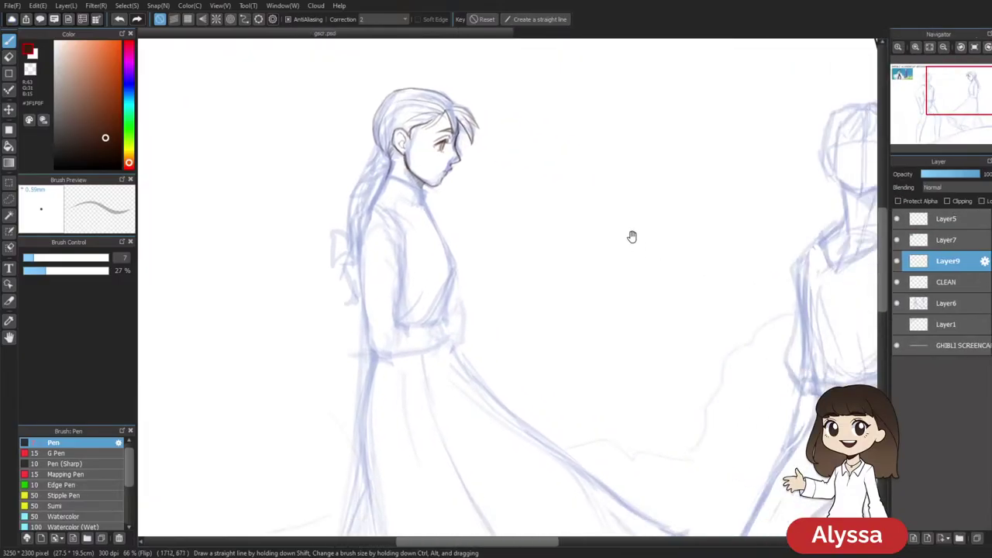
{"action": "key", "text": "ctrl+Up"}
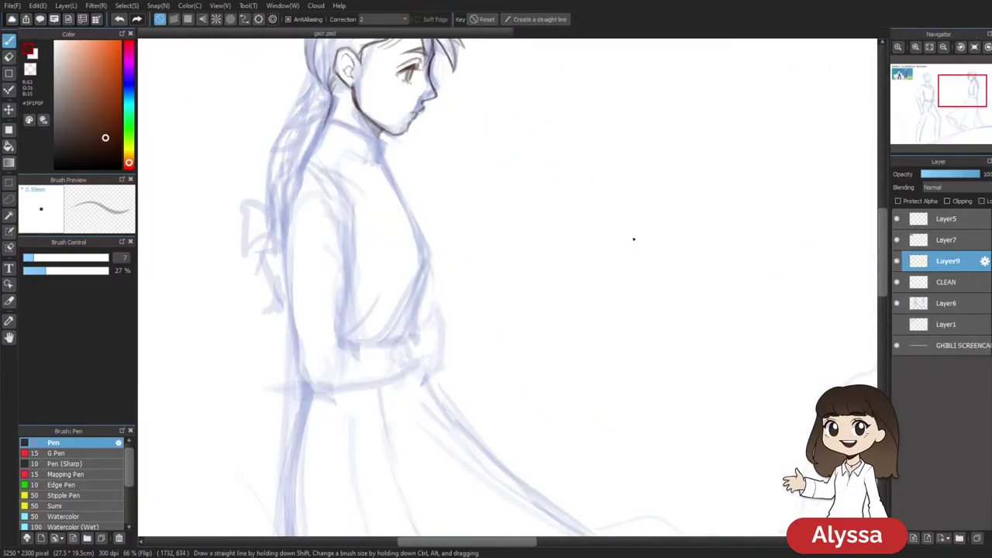
{"action": "left_click_drag", "start_coordinate": [432, 259], "coordinate": [436, 336]}
{"action": "mouse_move", "coordinate": [530, 175]}
{"action": "left_mouse_down"}
{"action": "mouse_move", "coordinate": [367, 412]}
{"action": "mouse_move", "coordinate": [463, 279]}
{"action": "mouse_move", "coordinate": [454, 301]}
{"action": "mouse_move", "coordinate": [560, 277]}
{"action": "mouse_move", "coordinate": [523, 383]}
{"action": "mouse_move", "coordinate": [551, 392]}
{"action": "mouse_move", "coordinate": [523, 410]}
{"action": "mouse_move", "coordinate": [546, 421]}
{"action": "left_mouse_up"}
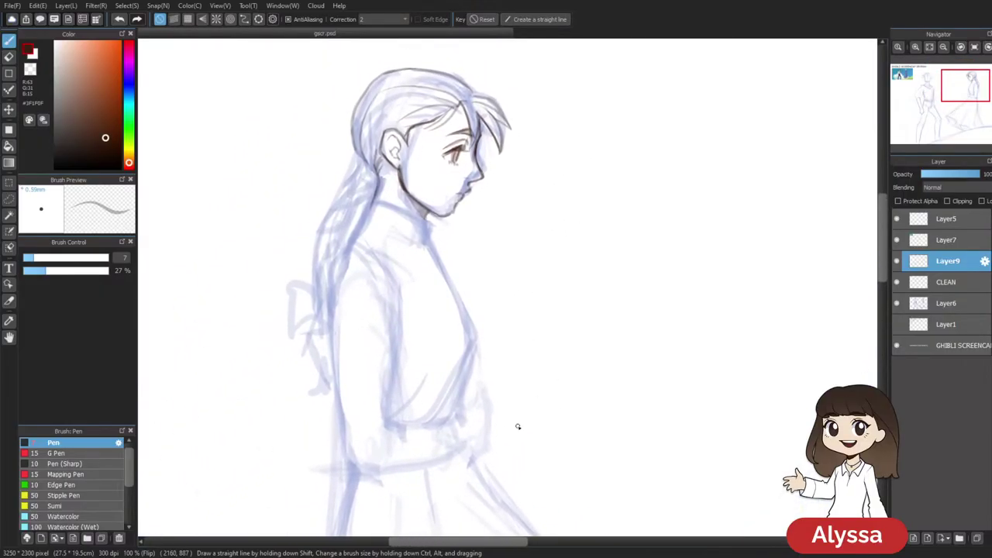
{"action": "mouse_move", "coordinate": [536, 267]}
{"action": "left_mouse_down"}
{"action": "mouse_move", "coordinate": [522, 253]}
{"action": "mouse_move", "coordinate": [520, 339]}
{"action": "left_mouse_up"}
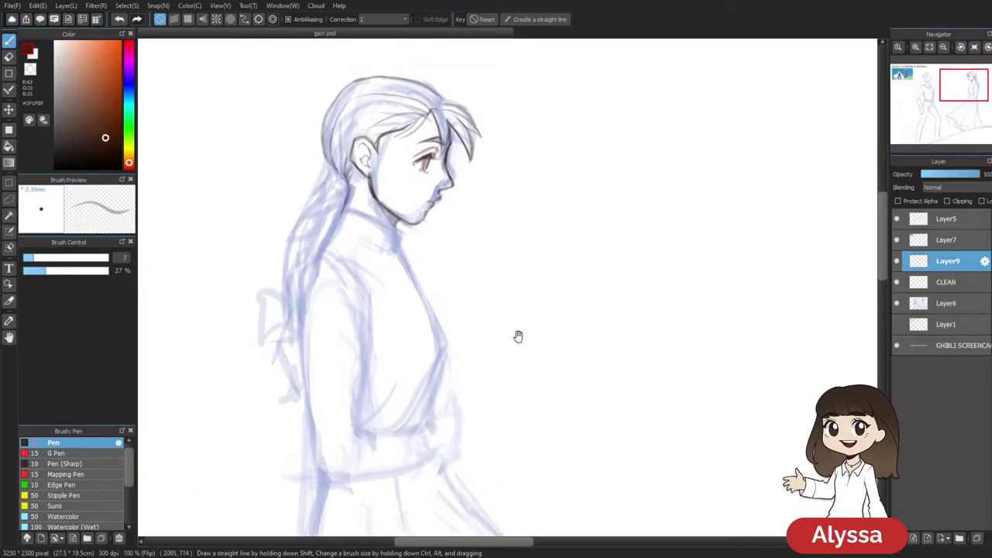
{"action": "left_click_drag", "start_coordinate": [465, 249], "coordinate": [460, 251]}
{"action": "mouse_move", "coordinate": [553, 241]}
{"action": "left_mouse_down"}
{"action": "mouse_move", "coordinate": [563, 261]}
{"action": "mouse_move", "coordinate": [577, 222]}
{"action": "left_mouse_up"}
{"action": "mouse_move", "coordinate": [360, 241]}
{"action": "left_mouse_down"}
{"action": "mouse_move", "coordinate": [655, 102]}
{"action": "mouse_move", "coordinate": [299, 290]}
{"action": "mouse_move", "coordinate": [487, 153]}
{"action": "mouse_move", "coordinate": [495, 249]}
{"action": "left_mouse_up"}
Save the file and return the canvas view to its unflipped orientation
{"action": "key", "text": "Down"}
{"action": "key", "text": "ctrl+minus"}
{"action": "key", "text": "ctrl+s"}
{"action": "left_click_drag", "start_coordinate": [592, 309], "coordinate": [354, 242]}
{"action": "mouse_move", "coordinate": [681, 236]}
{"action": "left_mouse_down"}
{"action": "mouse_move", "coordinate": [631, 257]}
{"action": "mouse_move", "coordinate": [614, 316]}
{"action": "left_mouse_up"}
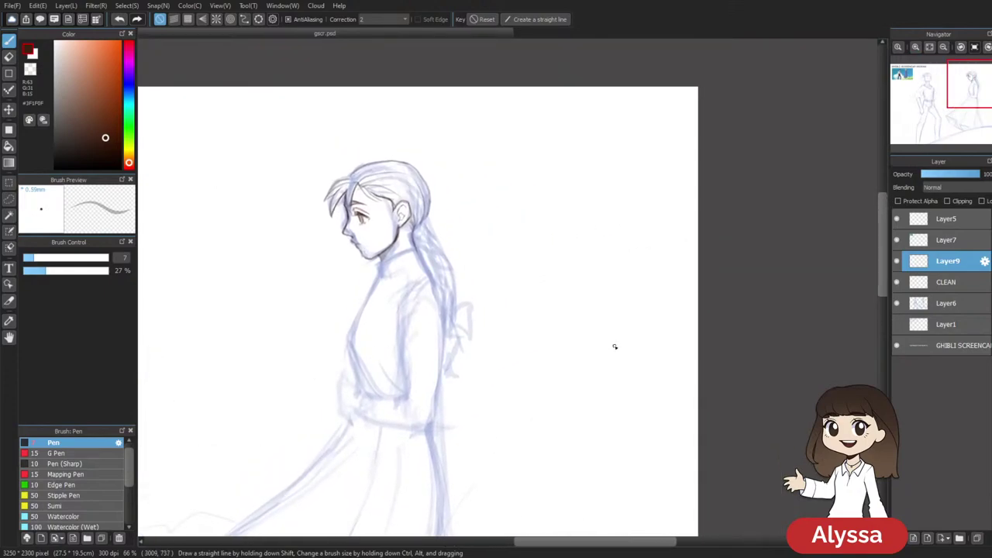
Draw the dress's high collar around the neck with its upper edge, front edge and base line, redoing unwanted strokes
{"action": "left_click_drag", "start_coordinate": [636, 217], "coordinate": [644, 215]}
{"action": "key", "text": "ctrl+plus"}
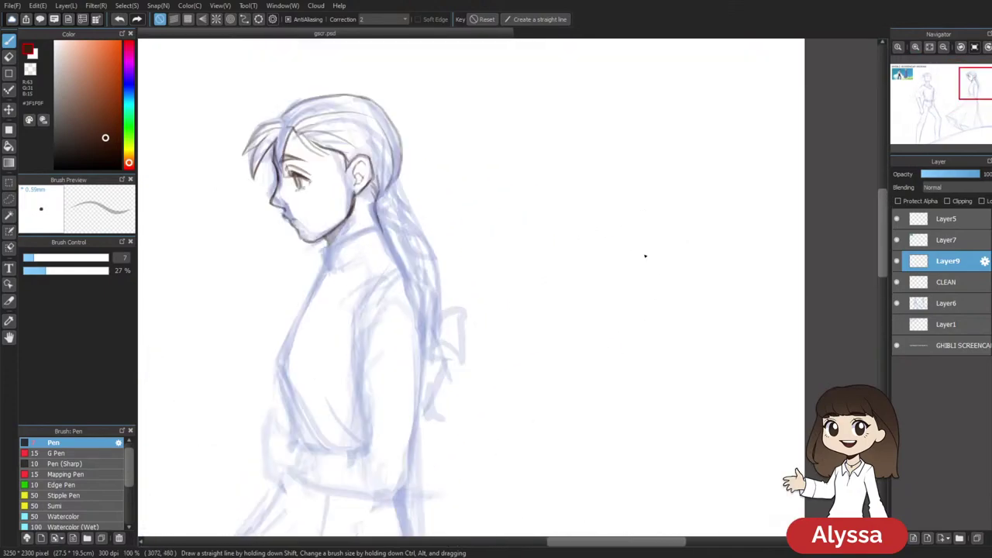
{"action": "left_click_drag", "start_coordinate": [442, 169], "coordinate": [465, 123]}
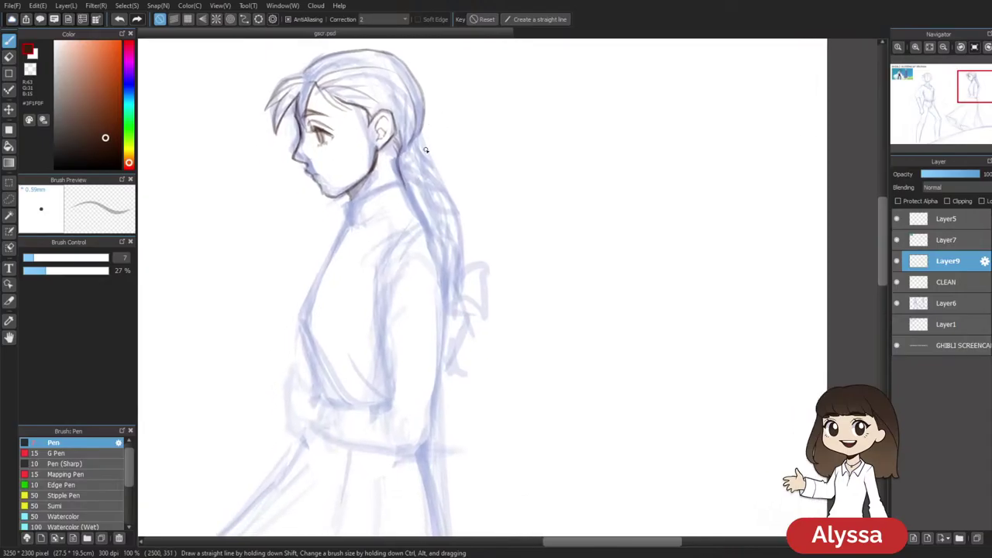
{"action": "left_click_drag", "start_coordinate": [404, 185], "coordinate": [347, 203]}
{"action": "key", "text": "ctrl+z"}
{"action": "left_click_drag", "start_coordinate": [406, 180], "coordinate": [341, 206]}
{"action": "mouse_move", "coordinate": [347, 228]}
{"action": "left_mouse_down"}
{"action": "mouse_move", "coordinate": [381, 207]}
{"action": "mouse_move", "coordinate": [413, 201]}
{"action": "left_mouse_up"}
{"action": "key", "text": "ctrl+z"}
{"action": "left_click_drag", "start_coordinate": [349, 226], "coordinate": [411, 203]}
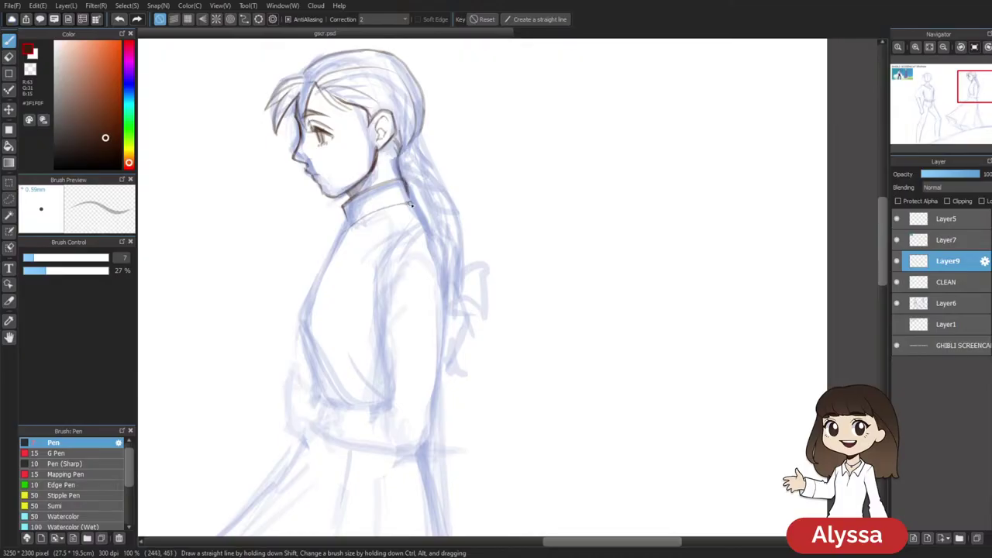
Draw the sleeve's front edge with folds at the inner elbow, and its back edge from the shoulder down to the elbow
{"action": "left_click_drag", "start_coordinate": [553, 207], "coordinate": [537, 192]}
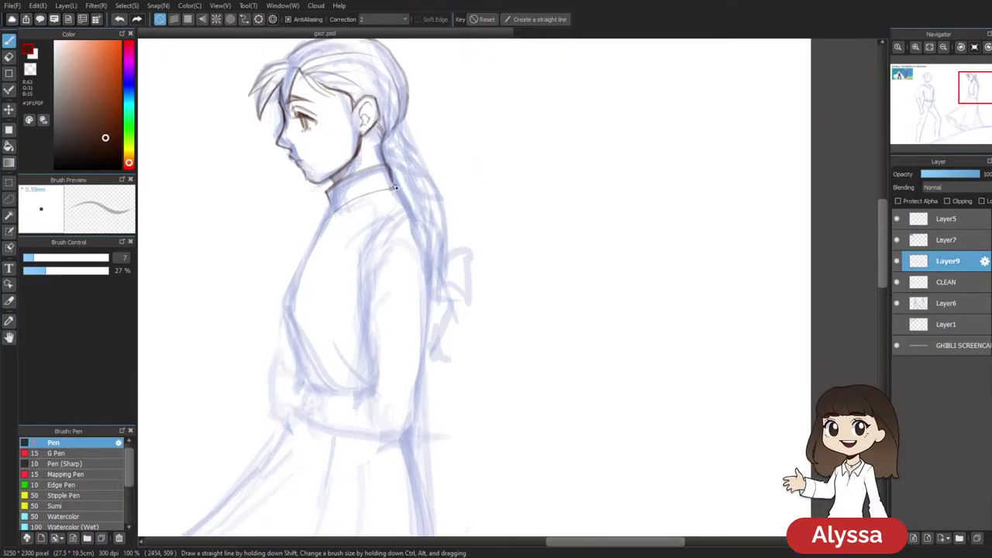
{"action": "mouse_move", "coordinate": [369, 209]}
{"action": "left_mouse_down"}
{"action": "mouse_move", "coordinate": [350, 277]}
{"action": "mouse_move", "coordinate": [370, 388]}
{"action": "left_mouse_up"}
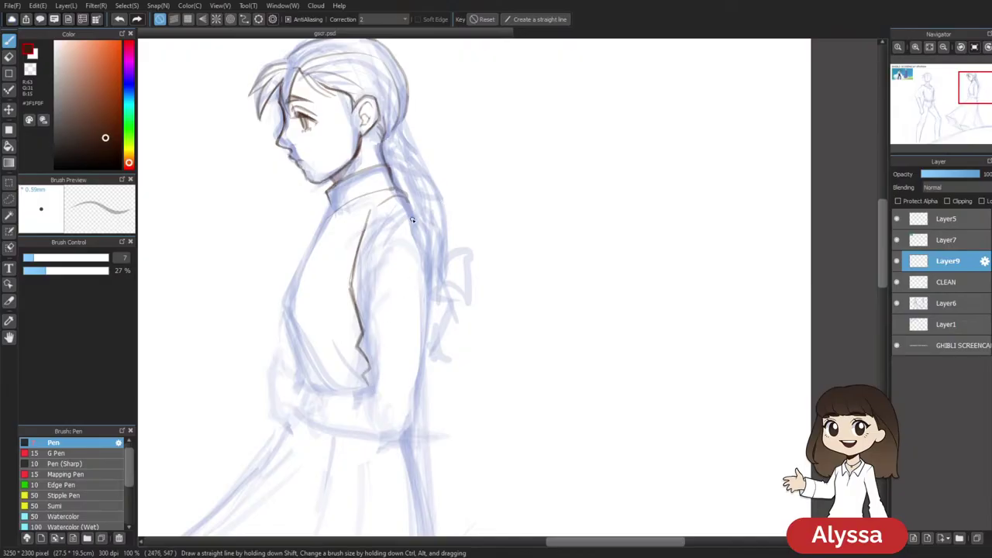
{"action": "left_click_drag", "start_coordinate": [416, 214], "coordinate": [438, 263]}
{"action": "scroll", "coordinate": [441, 231], "scroll_direction": "down", "scroll_amount": 2}
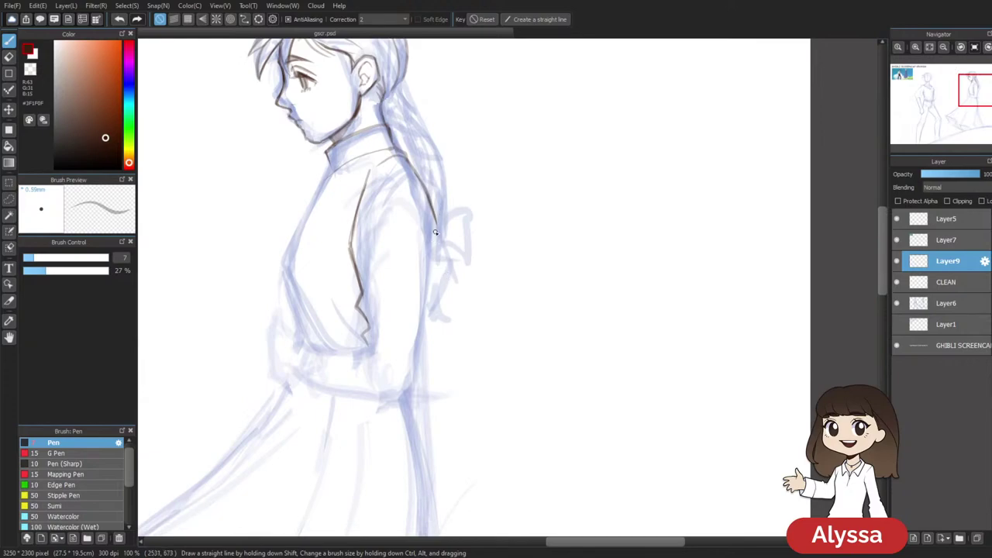
{"action": "left_click_drag", "start_coordinate": [437, 234], "coordinate": [423, 314]}
{"action": "scroll", "coordinate": [480, 310], "scroll_direction": "down", "scroll_amount": 3}
{"action": "left_click_drag", "start_coordinate": [432, 275], "coordinate": [418, 343]}
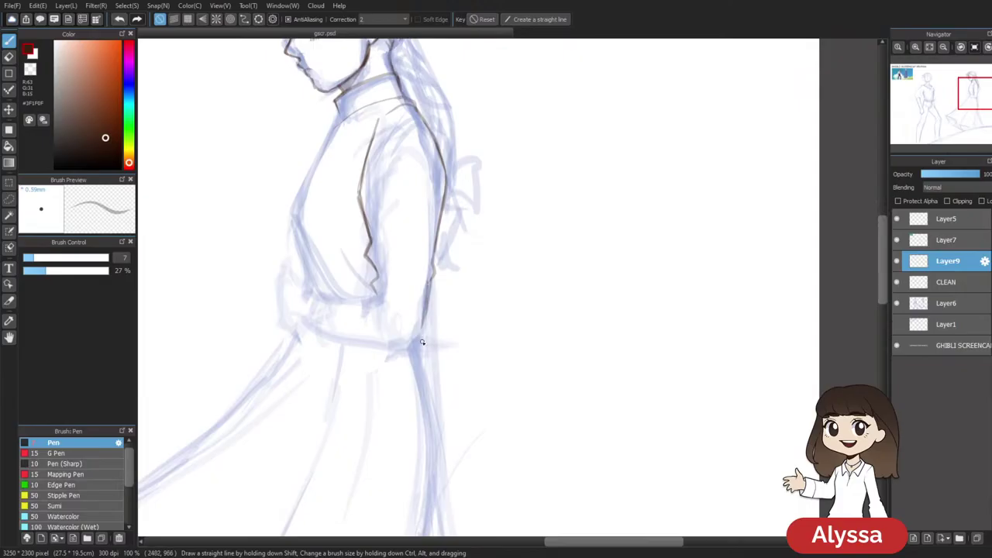
Add crease lines at the sleeve's elbow bend and rework the front edge near the armpit, undoing unwanted strokes
{"action": "scroll", "coordinate": [587, 295], "scroll_direction": "down", "scroll_amount": 1}
{"action": "scroll", "coordinate": [594, 306], "scroll_direction": "down", "scroll_amount": 1}
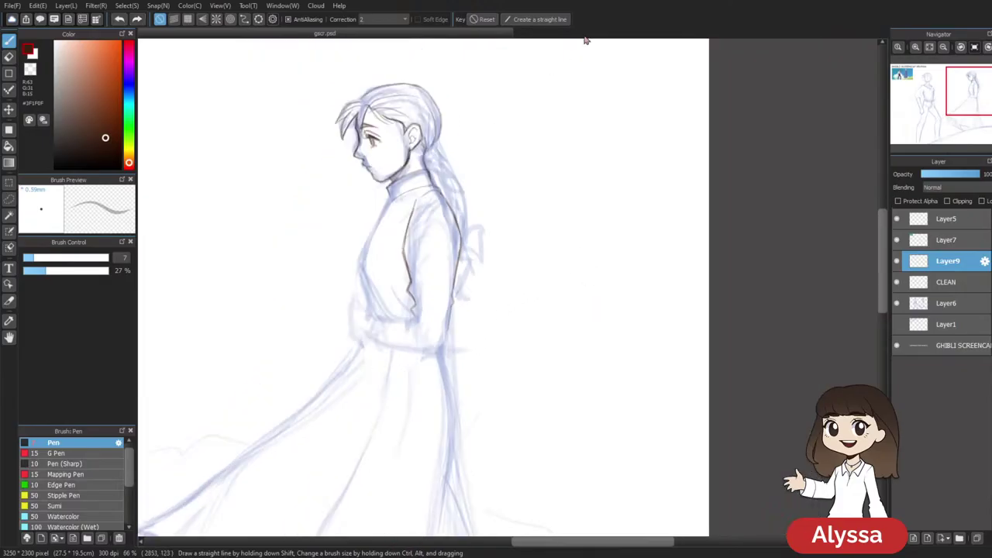
{"action": "scroll", "coordinate": [655, 173], "scroll_direction": "up", "scroll_amount": 2}
{"action": "left_click_drag", "start_coordinate": [563, 198], "coordinate": [563, 268]}
{"action": "left_click_drag", "start_coordinate": [542, 390], "coordinate": [532, 306]}
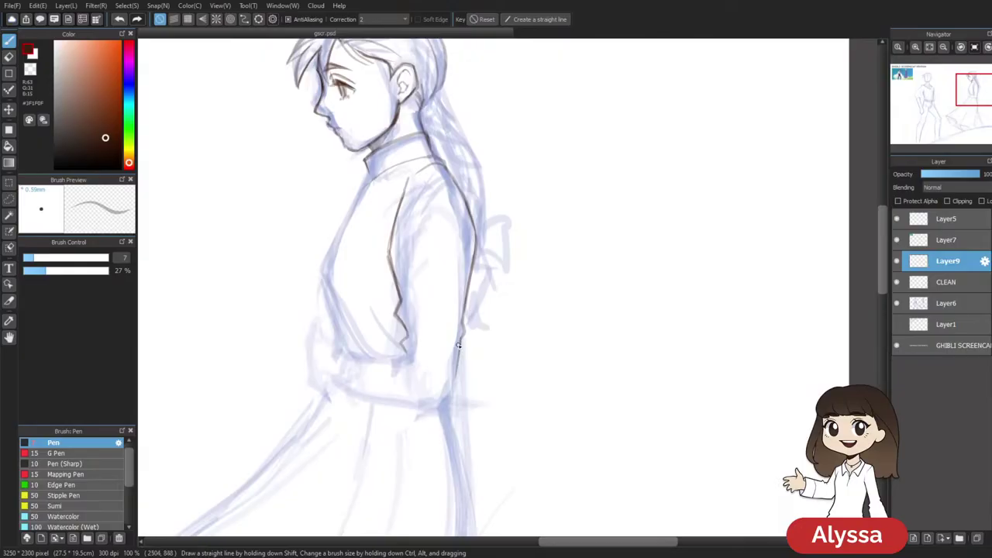
{"action": "key", "text": "ctrl+z"}
{"action": "left_click_drag", "start_coordinate": [408, 349], "coordinate": [421, 367]}
{"action": "left_click_drag", "start_coordinate": [463, 324], "coordinate": [414, 303]}
{"action": "left_click_drag", "start_coordinate": [602, 202], "coordinate": [600, 229]}
{"action": "key", "text": "ctrl+z"}
{"action": "left_click_drag", "start_coordinate": [405, 205], "coordinate": [387, 261]}
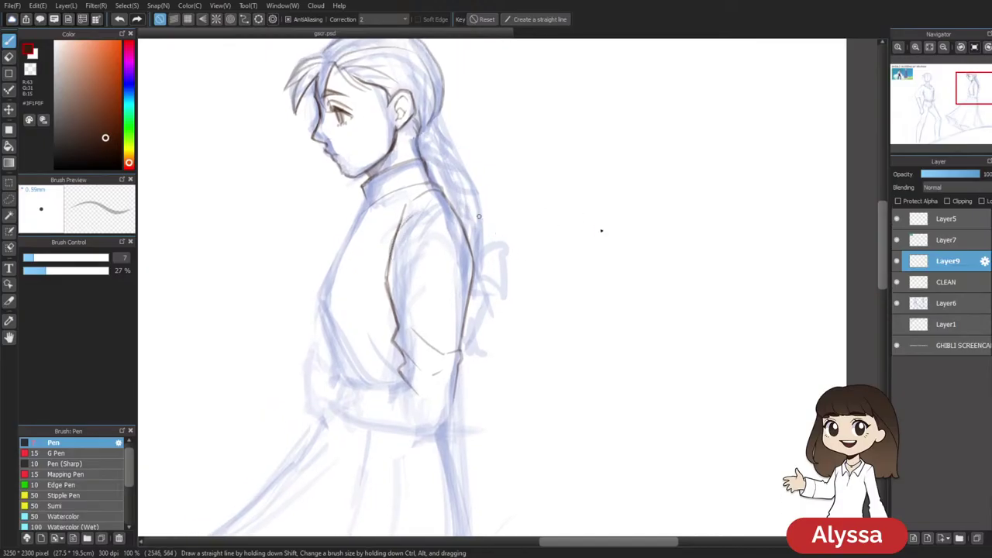
Draw the upper edge of the forearm across the waist and close the sleeve end at the wrist
{"action": "left_click_drag", "start_coordinate": [513, 324], "coordinate": [452, 326]}
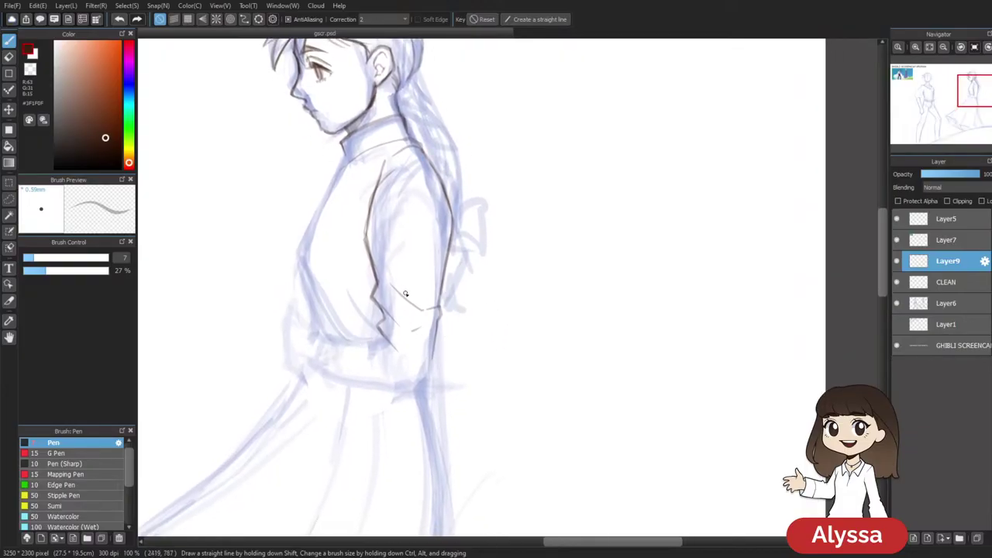
{"action": "left_click_drag", "start_coordinate": [372, 331], "coordinate": [342, 333]}
{"action": "left_click_drag", "start_coordinate": [513, 224], "coordinate": [545, 182]}
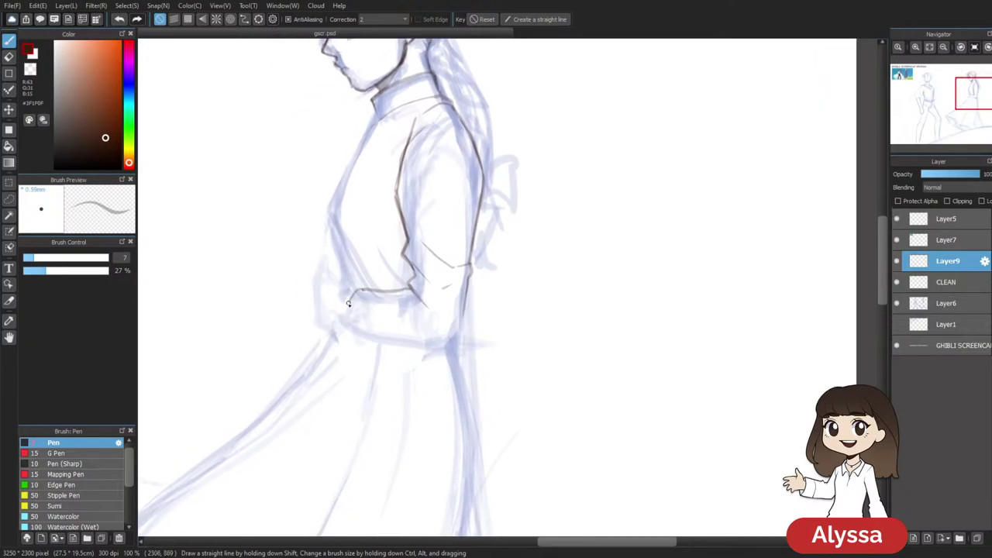
{"action": "left_click_drag", "start_coordinate": [475, 295], "coordinate": [449, 307]}
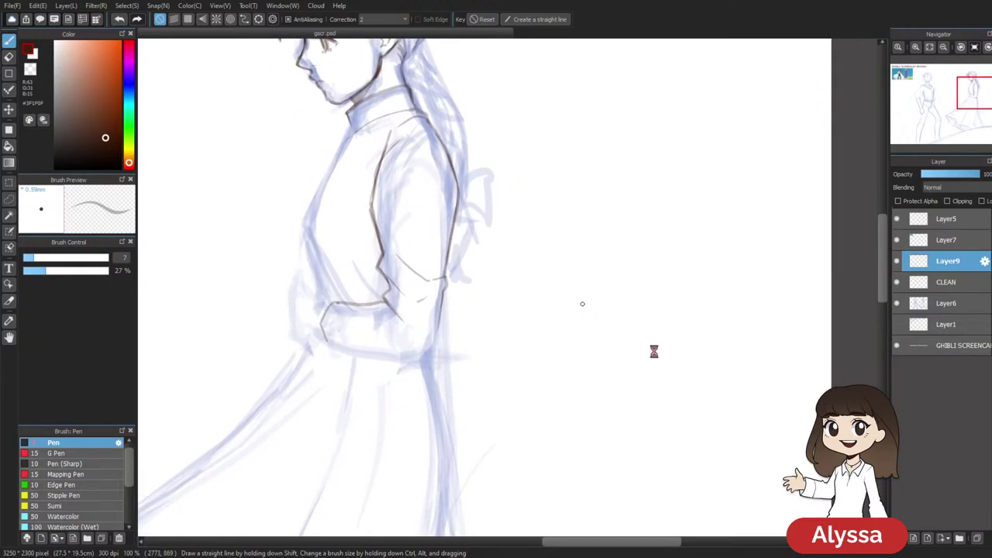
{"action": "left_click_drag", "start_coordinate": [582, 171], "coordinate": [583, 208]}
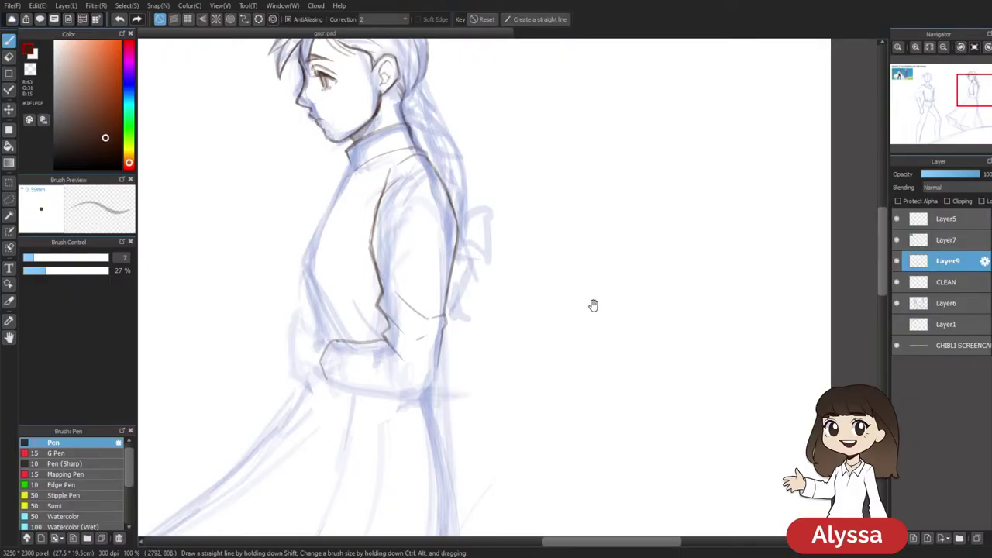
{"action": "left_click_drag", "start_coordinate": [550, 316], "coordinate": [551, 274]}
{"action": "left_click_drag", "start_coordinate": [566, 193], "coordinate": [565, 192]}
{"action": "left_click_drag", "start_coordinate": [630, 314], "coordinate": [619, 312]}
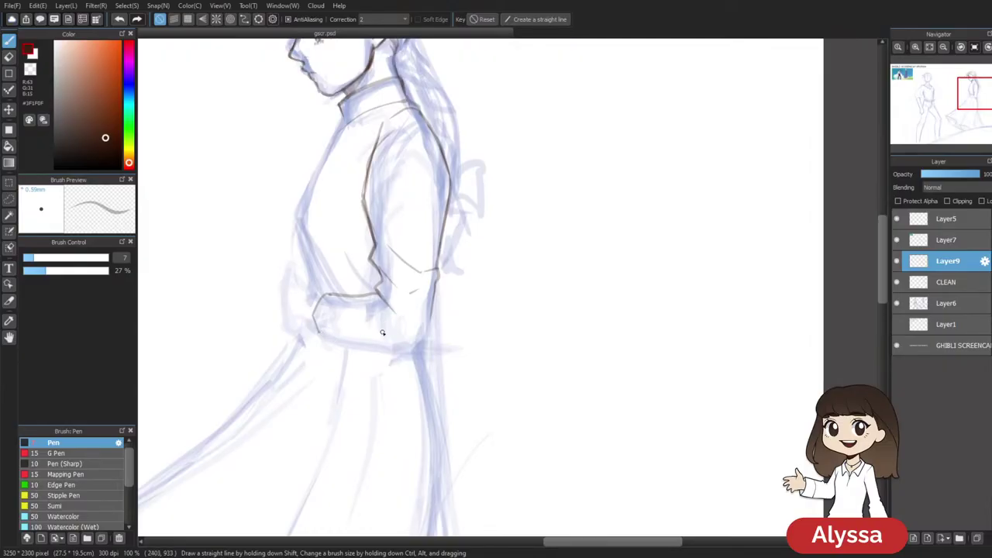
Draw the underside of the forearm from the wrist back to the elbow, redoing unwanted strokes
{"action": "mouse_move", "coordinate": [430, 318]}
{"action": "left_mouse_down"}
{"action": "mouse_move", "coordinate": [424, 347]}
{"action": "mouse_move", "coordinate": [351, 329]}
{"action": "left_mouse_up"}
{"action": "key", "text": "ctrl+z"}
{"action": "left_click_drag", "start_coordinate": [242, 310], "coordinate": [349, 333]}
{"action": "key", "text": "ctrl+z"}
{"action": "left_click_drag", "start_coordinate": [519, 279], "coordinate": [625, 379]}
{"action": "left_click_drag", "start_coordinate": [578, 262], "coordinate": [615, 282]}
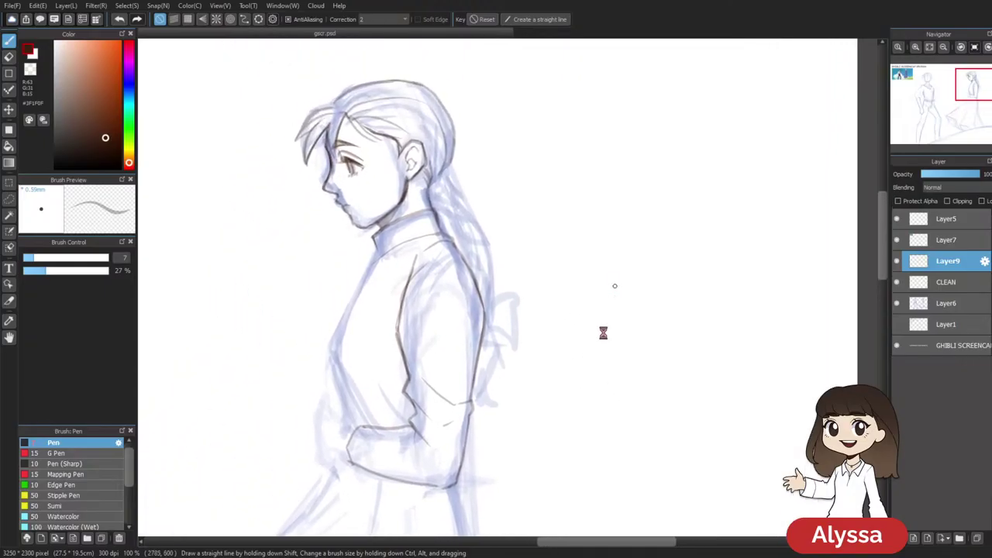
{"action": "scroll", "coordinate": [604, 334], "scroll_direction": "down", "scroll_amount": 2}
{"action": "scroll", "coordinate": [604, 335], "scroll_direction": "up", "scroll_amount": 2}
{"action": "mouse_move", "coordinate": [525, 338]}
{"action": "left_mouse_down"}
{"action": "mouse_move", "coordinate": [576, 257]}
{"action": "mouse_move", "coordinate": [569, 354]}
{"action": "mouse_move", "coordinate": [581, 379]}
{"action": "left_mouse_up"}
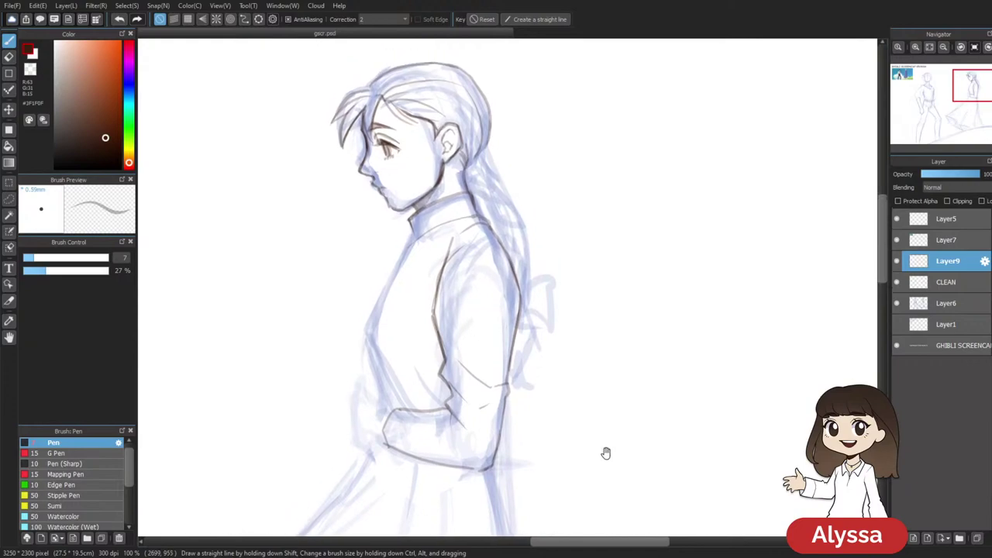
Draw the cuff line across the sleeve near the wrist, redoing the first attempt
{"action": "mouse_move", "coordinate": [475, 394]}
{"action": "left_mouse_down"}
{"action": "mouse_move", "coordinate": [447, 320]}
{"action": "mouse_move", "coordinate": [475, 389]}
{"action": "left_mouse_up"}
{"action": "left_click_drag", "start_coordinate": [470, 355], "coordinate": [471, 367]}
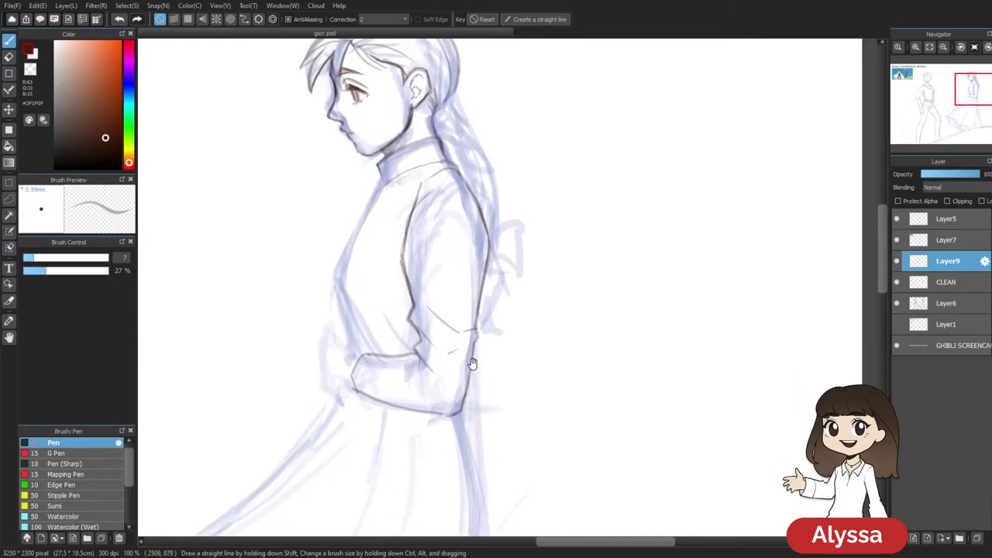
{"action": "key", "text": "ctrl+minus"}
{"action": "key", "text": "ctrl+plus"}
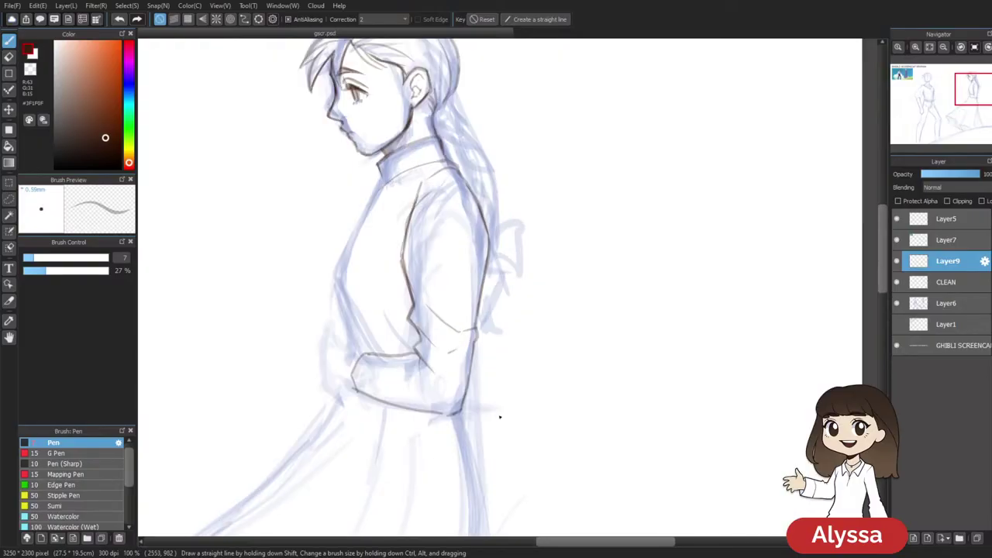
{"action": "scroll", "coordinate": [512, 241], "scroll_direction": "down", "scroll_amount": 1}
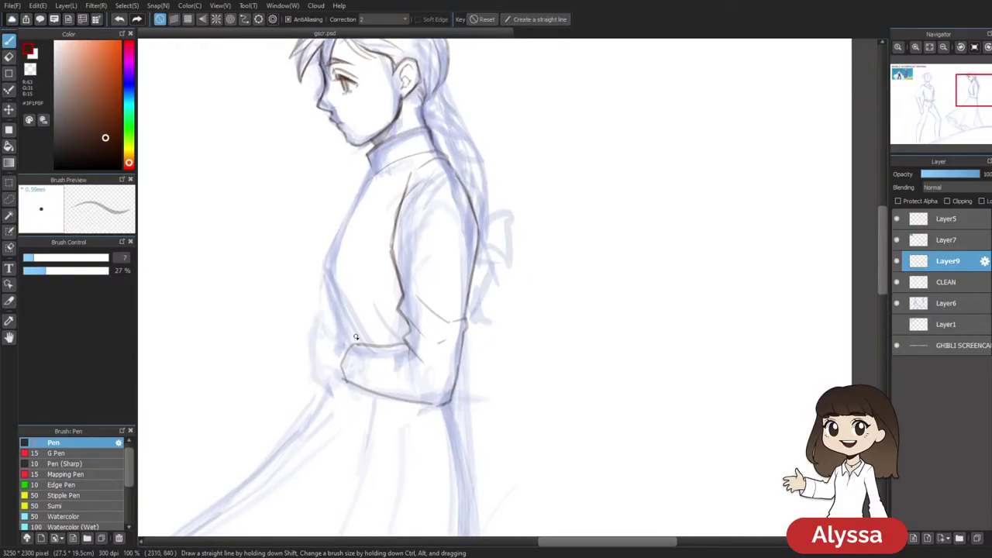
{"action": "left_click_drag", "start_coordinate": [366, 344], "coordinate": [349, 375]}
{"action": "key", "text": "ctrl+z"}
{"action": "left_click_drag", "start_coordinate": [618, 217], "coordinate": [616, 223]}
{"action": "scroll", "coordinate": [615, 224], "scroll_direction": "down", "scroll_amount": 1}
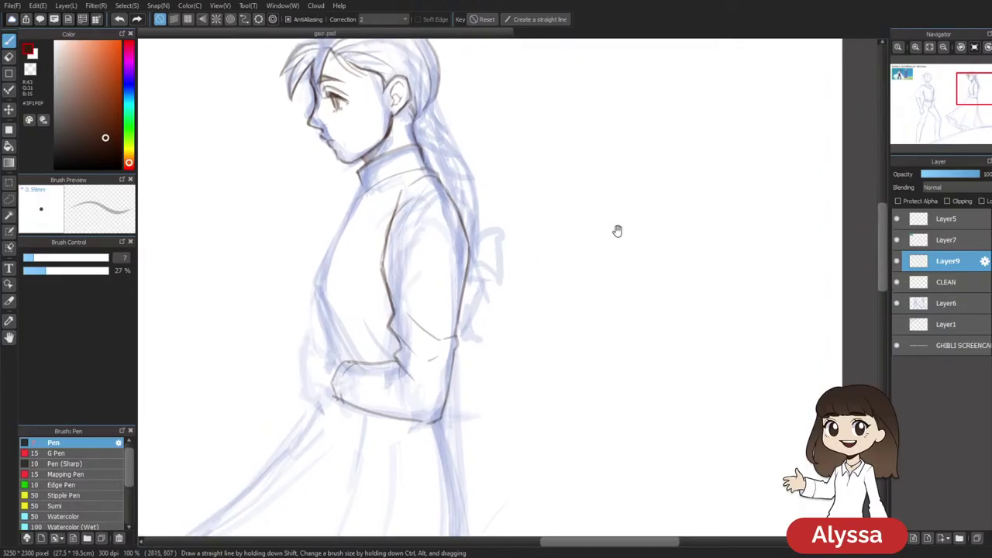
{"action": "scroll", "coordinate": [616, 225], "scroll_direction": "down", "scroll_amount": 2}
{"action": "scroll", "coordinate": [416, 227], "scroll_direction": "up", "scroll_amount": 2}
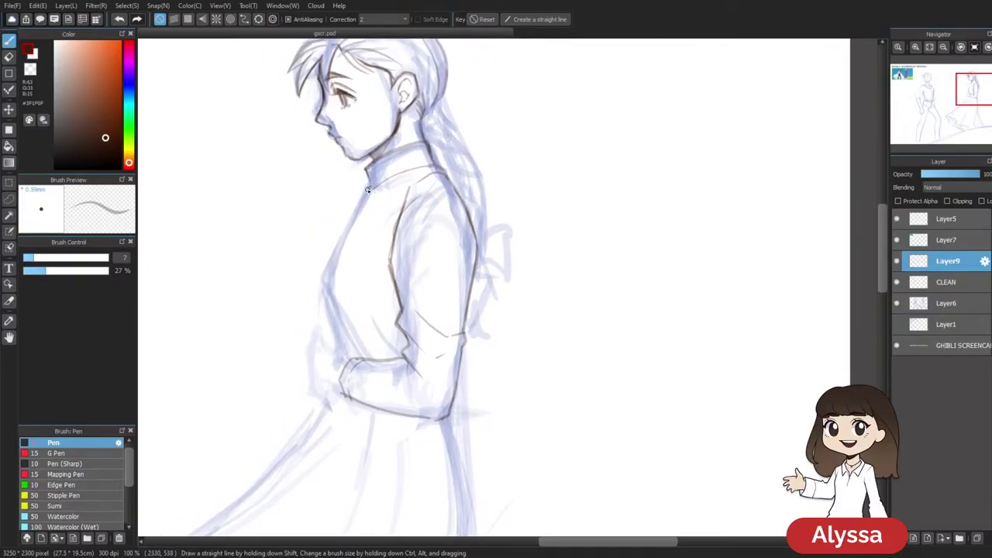
Draw the bodice front from the collar over the chest down to the forearm, with fold lines below the bust
{"action": "scroll", "coordinate": [474, 136], "scroll_direction": "up", "scroll_amount": 1}
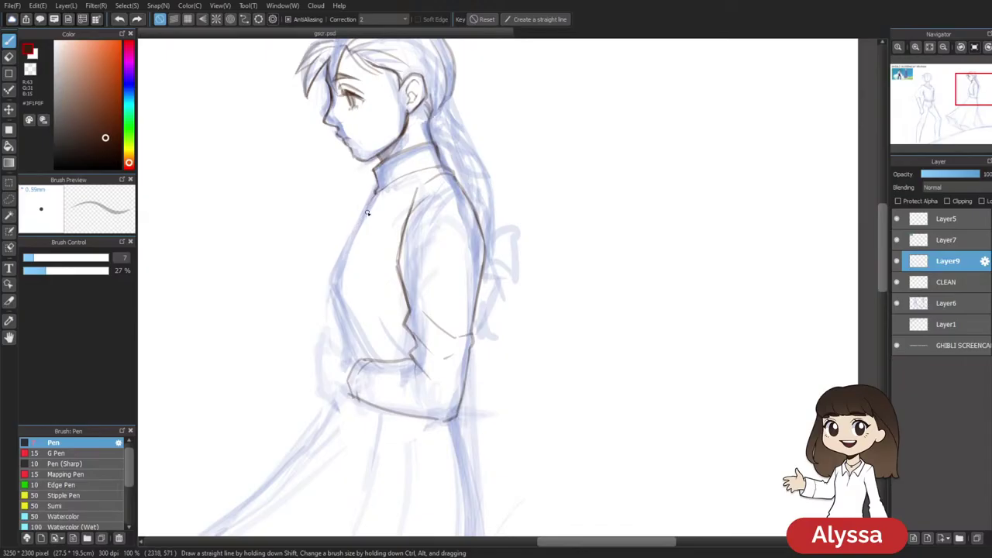
{"action": "left_click_drag", "start_coordinate": [375, 192], "coordinate": [342, 263]}
{"action": "left_click_drag", "start_coordinate": [482, 284], "coordinate": [448, 243]}
{"action": "left_click_drag", "start_coordinate": [302, 247], "coordinate": [336, 321]}
{"action": "key", "text": "ctrl+z"}
{"action": "left_click_drag", "start_coordinate": [303, 246], "coordinate": [332, 311]}
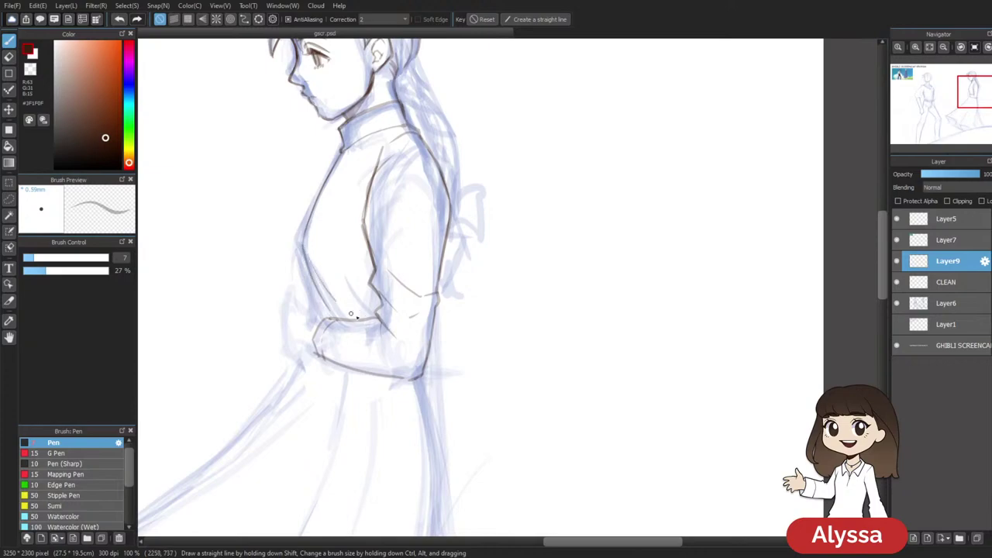
{"action": "mouse_move", "coordinate": [303, 246]}
{"action": "left_mouse_down"}
{"action": "mouse_move", "coordinate": [317, 311]}
{"action": "mouse_move", "coordinate": [303, 263]}
{"action": "mouse_move", "coordinate": [334, 195]}
{"action": "left_mouse_up"}
{"action": "scroll", "coordinate": [713, 199], "scroll_direction": "up", "scroll_amount": 2}
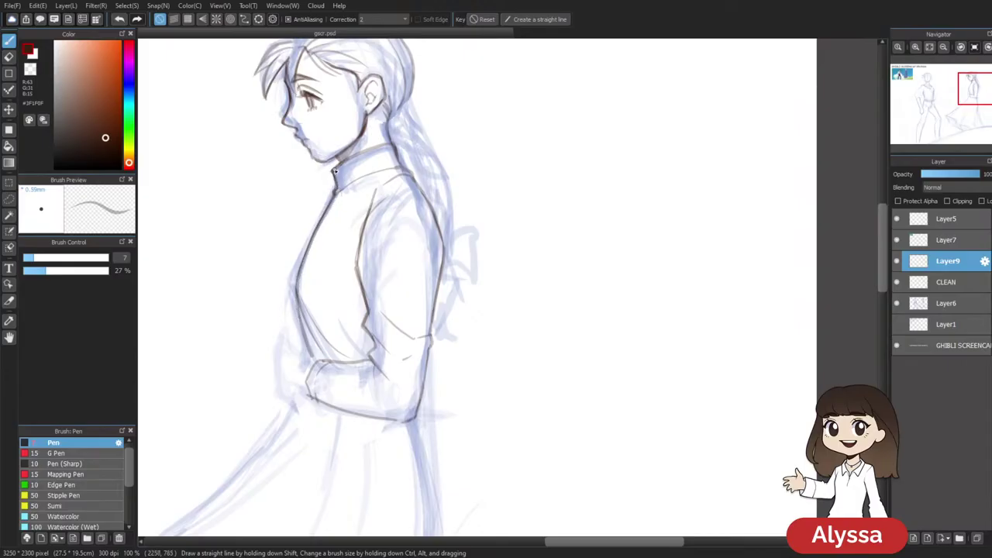
Merge Layer9 into the CLEAN layer and check the clean lines with the blue rough on Layer6 temporarily hidden
{"action": "left_click", "coordinate": [897, 285]}
{"action": "left_click", "coordinate": [897, 284]}
{"action": "key", "text": "ctrl+e"}
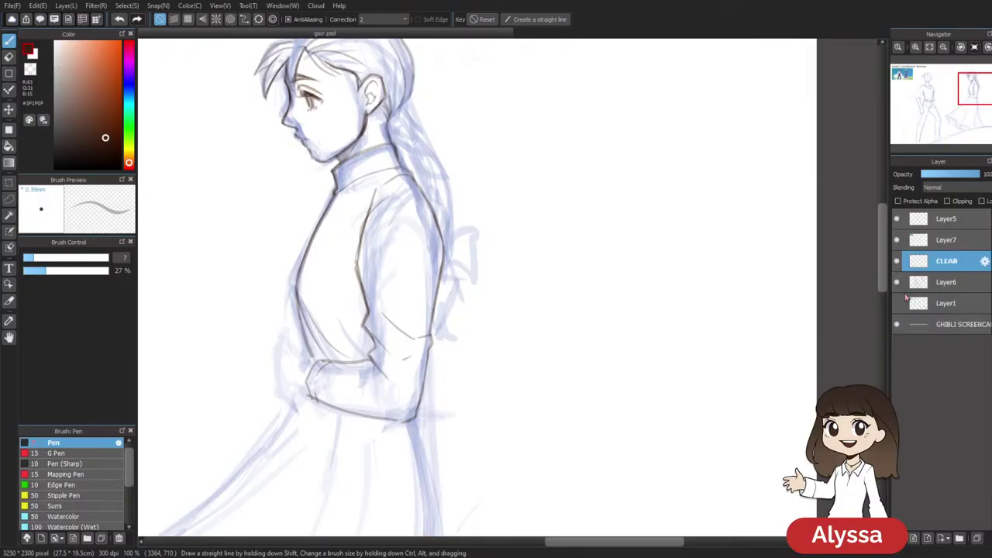
{"action": "left_click", "coordinate": [896, 285]}
{"action": "key", "text": "ctrl+0"}
{"action": "key", "text": "ctrl+plus"}
{"action": "key", "text": "ctrl+plus"}
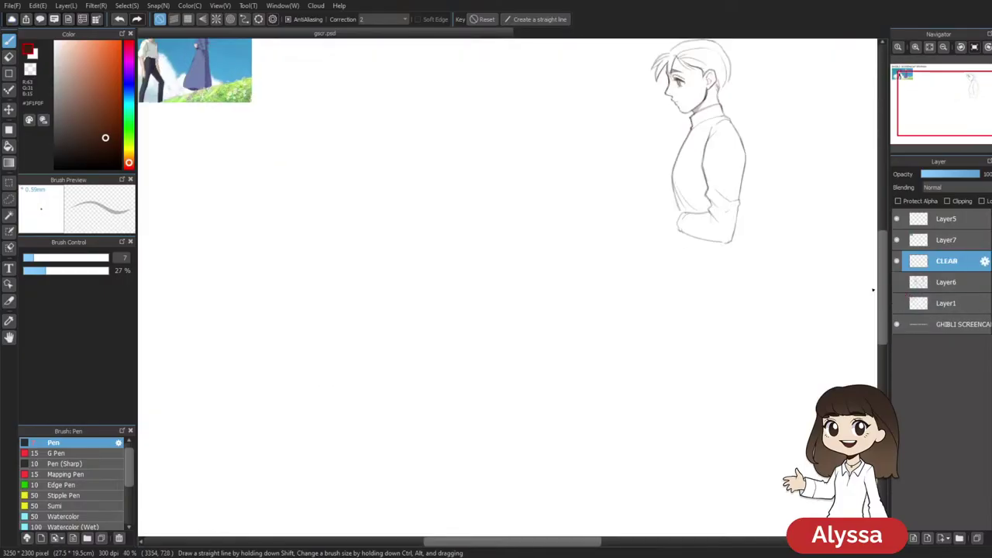
{"action": "left_click_drag", "start_coordinate": [823, 181], "coordinate": [582, 345]}
{"action": "key", "text": "ctrl+z"}
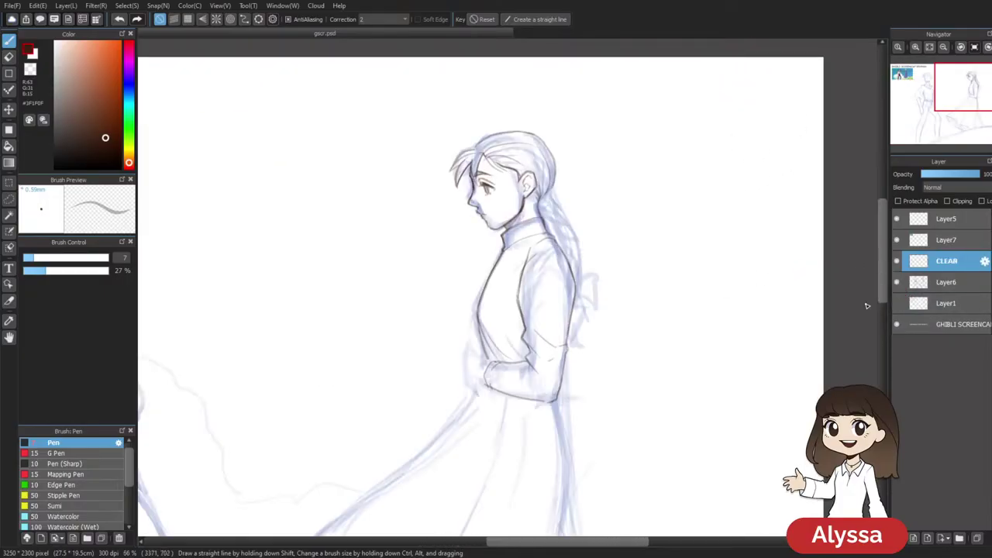
Hide the side panels and mirror the canvas view to work on the long skirt
{"action": "left_click_drag", "start_coordinate": [697, 272], "coordinate": [599, 185]}
{"action": "left_click_drag", "start_coordinate": [596, 280], "coordinate": [578, 347]}
{"action": "key", "text": "Tab"}
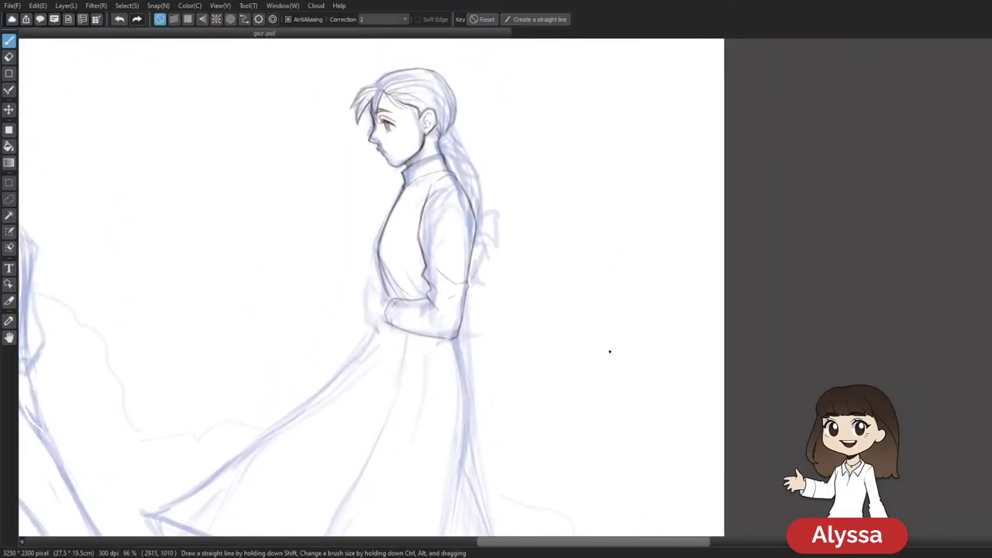
{"action": "key", "text": "Down"}
{"action": "left_click_drag", "start_coordinate": [783, 288], "coordinate": [569, 185]}
{"action": "left_click_drag", "start_coordinate": [635, 262], "coordinate": [601, 218]}
{"action": "left_click_drag", "start_coordinate": [554, 241], "coordinate": [589, 307]}
{"action": "left_click_drag", "start_coordinate": [515, 331], "coordinate": [569, 281]}
{"action": "left_click_drag", "start_coordinate": [534, 227], "coordinate": [494, 244]}
{"action": "left_click_drag", "start_coordinate": [551, 261], "coordinate": [510, 141]}
{"action": "left_click_drag", "start_coordinate": [487, 239], "coordinate": [467, 275]}
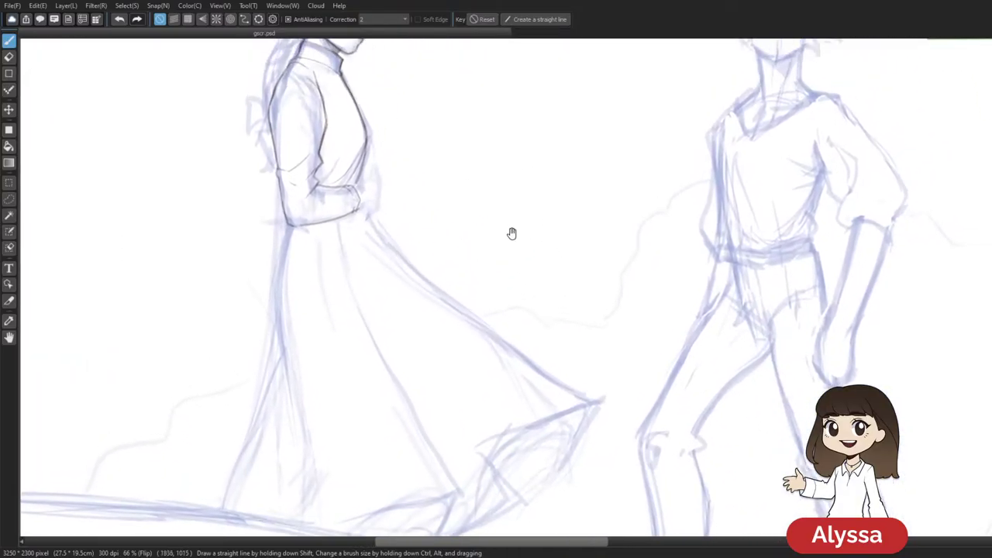
{"action": "left_click_drag", "start_coordinate": [532, 242], "coordinate": [545, 245]}
{"action": "mouse_move", "coordinate": [561, 352]}
{"action": "left_mouse_down"}
{"action": "mouse_move", "coordinate": [598, 290]}
{"action": "mouse_move", "coordinate": [605, 330]}
{"action": "left_mouse_up"}
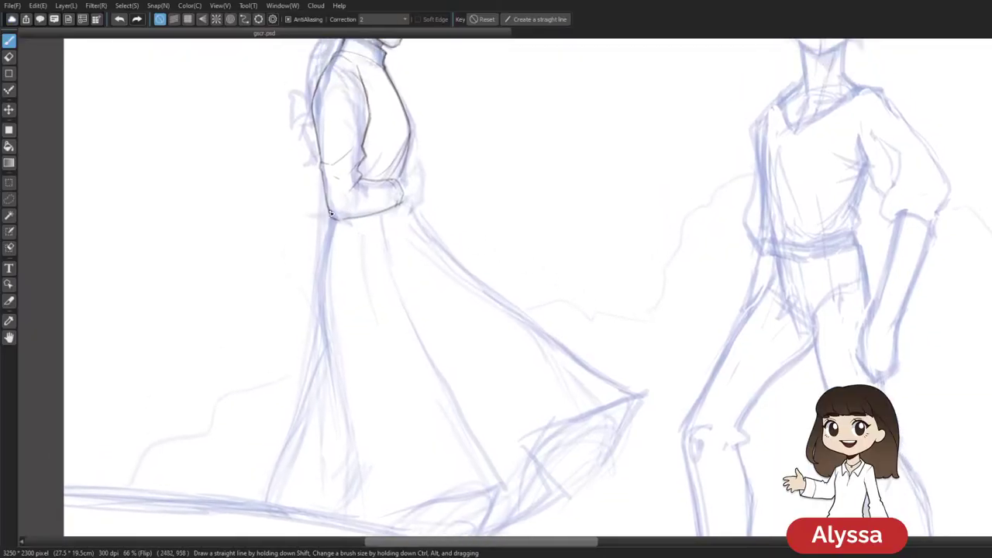
Draw the back contour of the skirt from the elbow down into the first fold line, redoing unwanted strokes
{"action": "scroll", "coordinate": [330, 215], "scroll_direction": "up", "scroll_amount": 2}
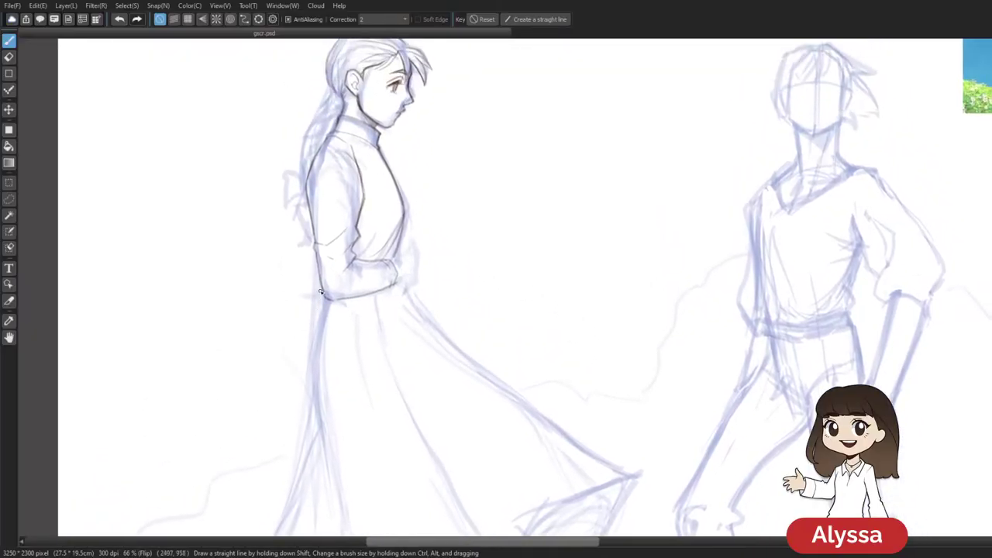
{"action": "mouse_move", "coordinate": [318, 301]}
{"action": "left_mouse_down"}
{"action": "mouse_move", "coordinate": [316, 405]}
{"action": "mouse_move", "coordinate": [305, 371]}
{"action": "mouse_move", "coordinate": [314, 366]}
{"action": "mouse_move", "coordinate": [318, 417]}
{"action": "mouse_move", "coordinate": [310, 349]}
{"action": "mouse_move", "coordinate": [325, 292]}
{"action": "mouse_move", "coordinate": [313, 397]}
{"action": "left_mouse_up"}
{"action": "key", "text": "ctrl+z"}
{"action": "scroll", "coordinate": [498, 248], "scroll_direction": "down", "scroll_amount": 3}
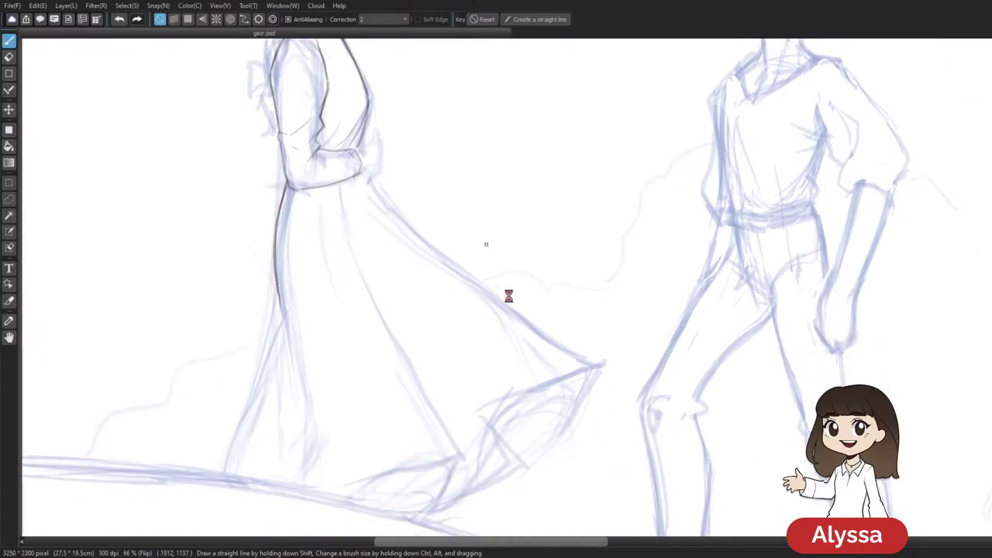
{"action": "mouse_move", "coordinate": [528, 221]}
{"action": "left_mouse_down"}
{"action": "mouse_move", "coordinate": [578, 243]}
{"action": "mouse_move", "coordinate": [640, 153]}
{"action": "left_mouse_up"}
{"action": "left_click_drag", "start_coordinate": [389, 228], "coordinate": [407, 299]}
{"action": "key", "text": "ctrl+z"}
{"action": "left_click_drag", "start_coordinate": [392, 236], "coordinate": [409, 319]}
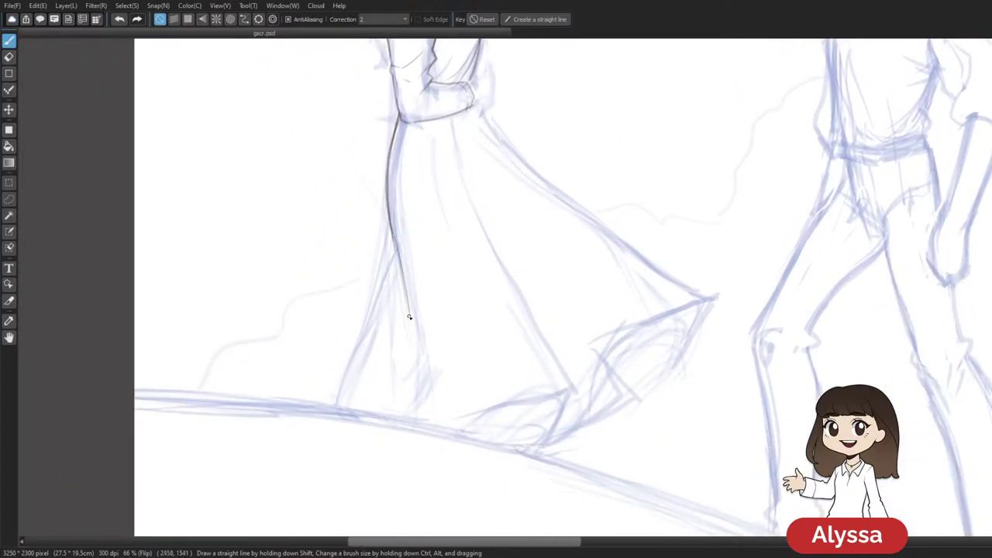
{"action": "left_click_drag", "start_coordinate": [533, 227], "coordinate": [550, 239]}
{"action": "key", "text": "ctrl+z"}
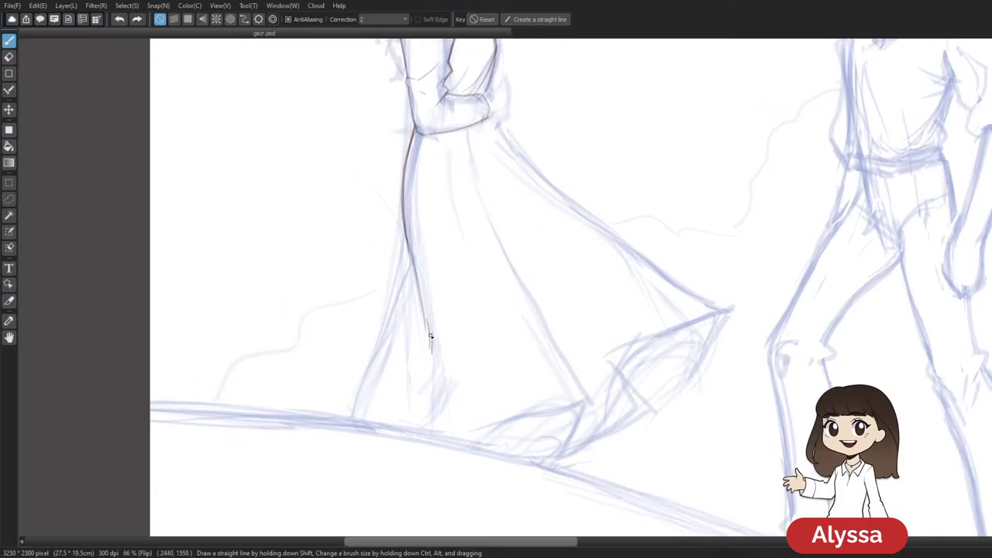
{"action": "left_click_drag", "start_coordinate": [426, 325], "coordinate": [433, 354]}
{"action": "left_click_drag", "start_coordinate": [572, 194], "coordinate": [563, 191]}
Draw the outer back edge of the skirt from the fold down to the ground, with a small crease partway
{"action": "left_click_drag", "start_coordinate": [397, 246], "coordinate": [368, 341]}
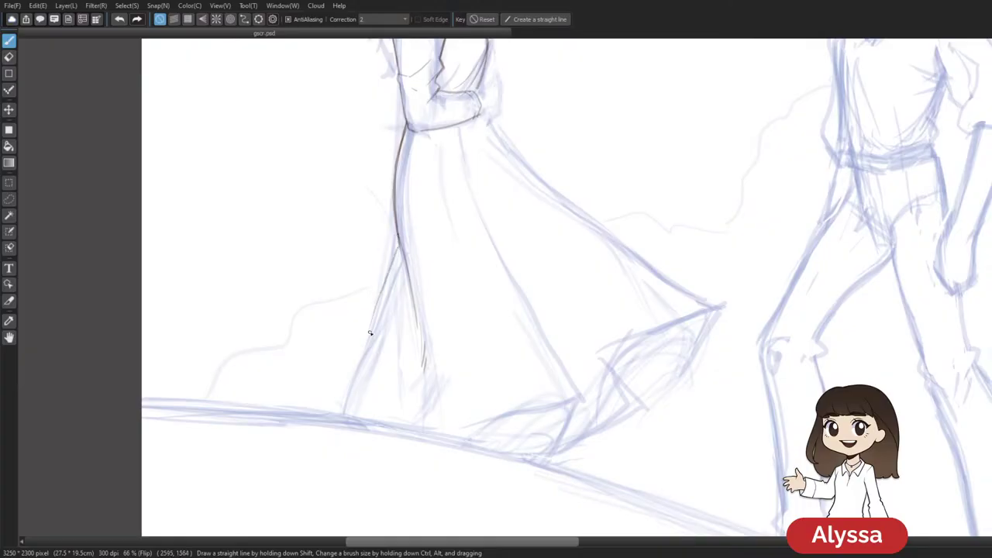
{"action": "mouse_move", "coordinate": [397, 243]}
{"action": "left_mouse_down"}
{"action": "mouse_move", "coordinate": [361, 348]}
{"action": "mouse_move", "coordinate": [396, 252]}
{"action": "left_mouse_up"}
{"action": "left_click_drag", "start_coordinate": [351, 370], "coordinate": [328, 416]}
{"action": "left_click_drag", "start_coordinate": [362, 353], "coordinate": [328, 424]}
{"action": "left_click_drag", "start_coordinate": [675, 212], "coordinate": [624, 242]}
{"action": "key", "text": "ctrl+z"}
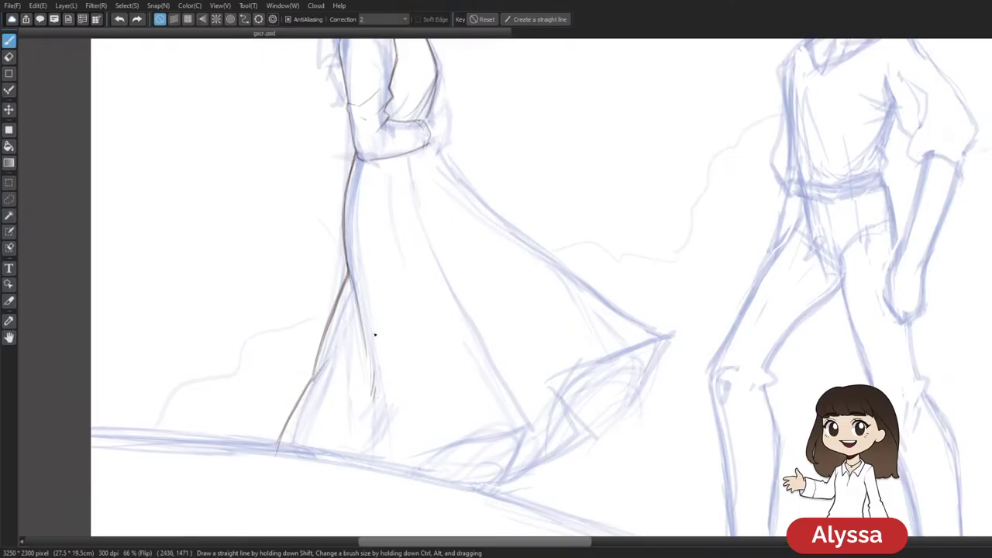
{"action": "left_click_drag", "start_coordinate": [311, 381], "coordinate": [327, 362]}
{"action": "left_click_drag", "start_coordinate": [632, 179], "coordinate": [603, 179]}
Draw the wavy hem from the ground through the lower curve up to the billowing far end, checking the whole figure
{"action": "mouse_move", "coordinate": [367, 466]}
{"action": "left_mouse_down"}
{"action": "mouse_move", "coordinate": [480, 427]}
{"action": "mouse_move", "coordinate": [501, 449]}
{"action": "mouse_move", "coordinate": [497, 466]}
{"action": "mouse_move", "coordinate": [498, 440]}
{"action": "mouse_move", "coordinate": [486, 486]}
{"action": "mouse_move", "coordinate": [510, 486]}
{"action": "mouse_move", "coordinate": [507, 475]}
{"action": "mouse_move", "coordinate": [494, 495]}
{"action": "mouse_move", "coordinate": [542, 447]}
{"action": "mouse_move", "coordinate": [534, 456]}
{"action": "mouse_move", "coordinate": [551, 408]}
{"action": "mouse_move", "coordinate": [617, 354]}
{"action": "mouse_move", "coordinate": [527, 475]}
{"action": "mouse_move", "coordinate": [557, 396]}
{"action": "mouse_move", "coordinate": [615, 352]}
{"action": "left_mouse_up"}
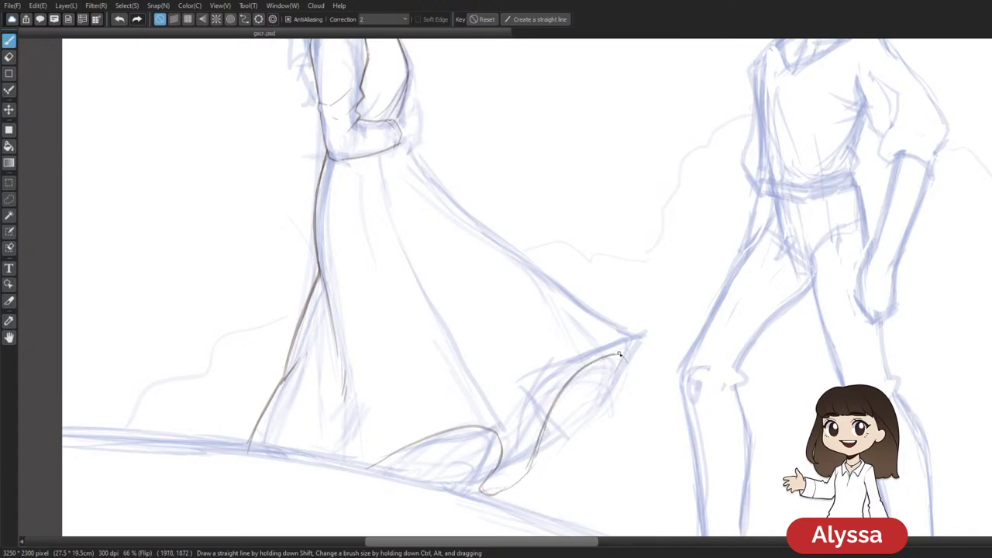
{"action": "key", "text": "ctrl+minus"}
{"action": "key", "text": "ctrl+minus"}
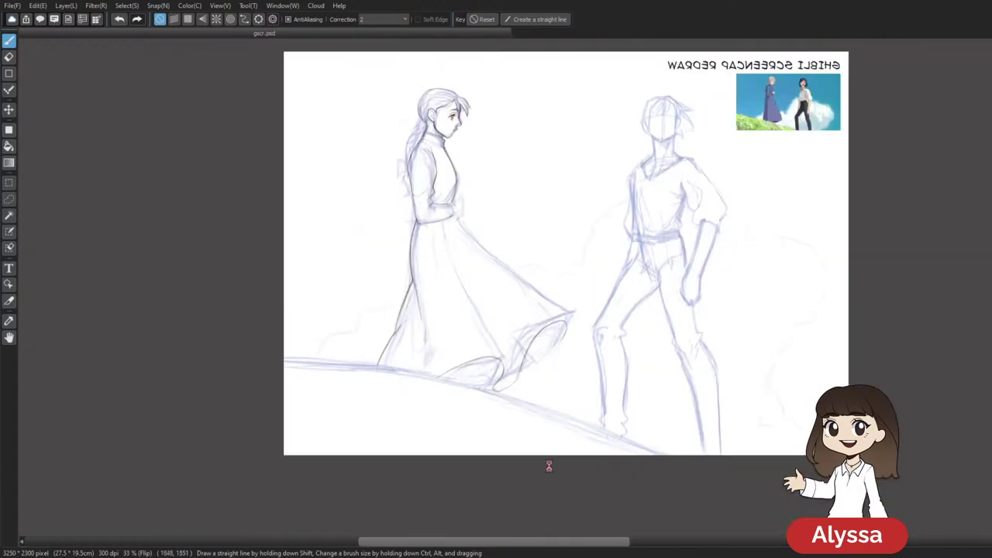
{"action": "key", "text": "ctrl+plus"}
{"action": "key", "text": "ctrl+plus"}
{"action": "left_click_drag", "start_coordinate": [617, 252], "coordinate": [533, 127]}
{"action": "mouse_move", "coordinate": [408, 350]}
{"action": "left_mouse_down"}
{"action": "mouse_move", "coordinate": [411, 320]}
{"action": "mouse_move", "coordinate": [395, 306]}
{"action": "mouse_move", "coordinate": [357, 308]}
{"action": "left_mouse_up"}
{"action": "key", "text": "ctrl+z"}
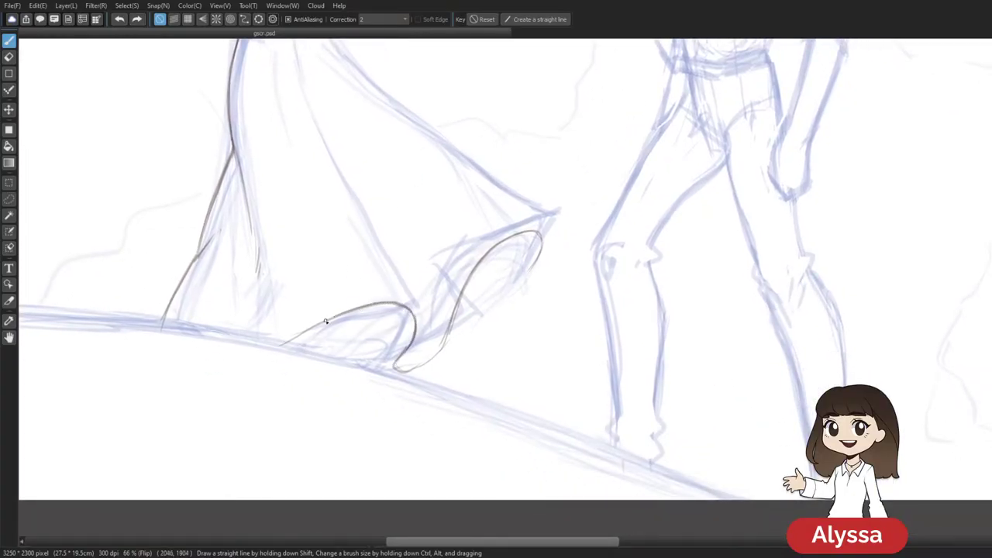
{"action": "left_click_drag", "start_coordinate": [626, 193], "coordinate": [597, 244]}
{"action": "left_click_drag", "start_coordinate": [496, 324], "coordinate": [509, 308]}
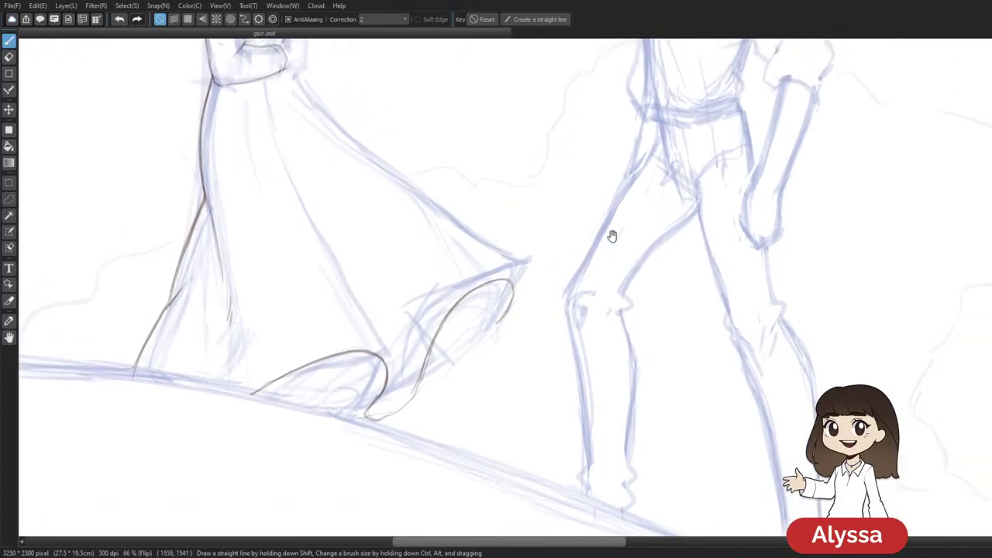
{"action": "left_click_drag", "start_coordinate": [609, 234], "coordinate": [599, 305]}
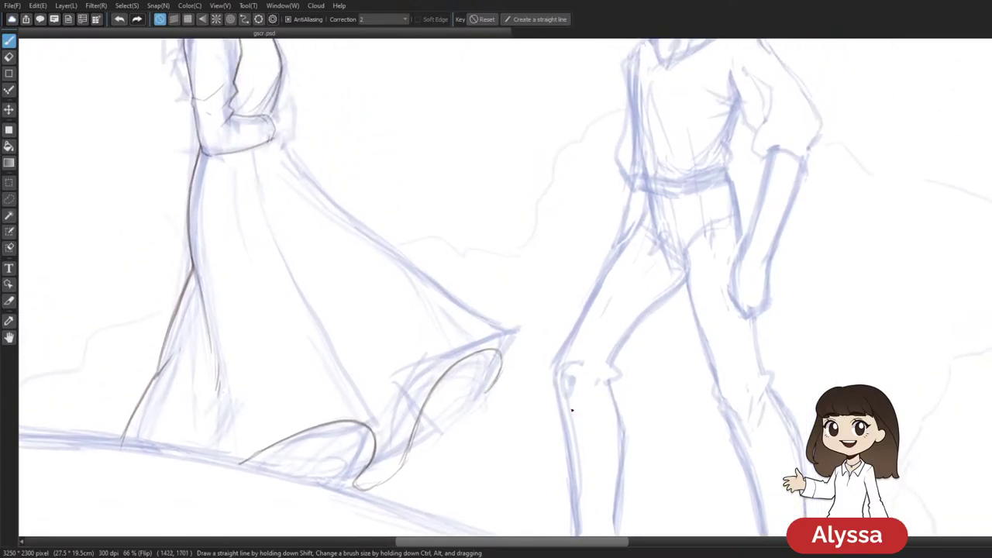
Draw the long central fold line from the waist down to the lower hem curve, redoing the first attempt
{"action": "mouse_move", "coordinate": [540, 191]}
{"action": "left_mouse_down"}
{"action": "mouse_move", "coordinate": [553, 196]}
{"action": "mouse_move", "coordinate": [556, 176]}
{"action": "mouse_move", "coordinate": [583, 171]}
{"action": "left_mouse_up"}
{"action": "left_click_drag", "start_coordinate": [464, 318], "coordinate": [549, 242]}
{"action": "left_click_drag", "start_coordinate": [614, 254], "coordinate": [582, 293]}
{"action": "mouse_move", "coordinate": [355, 133]}
{"action": "left_mouse_down"}
{"action": "mouse_move", "coordinate": [390, 225]}
{"action": "mouse_move", "coordinate": [468, 358]}
{"action": "left_mouse_up"}
{"action": "key", "text": "ctrl+z"}
{"action": "left_click_drag", "start_coordinate": [395, 238], "coordinate": [468, 381]}
{"action": "left_click_drag", "start_coordinate": [560, 145], "coordinate": [540, 230]}
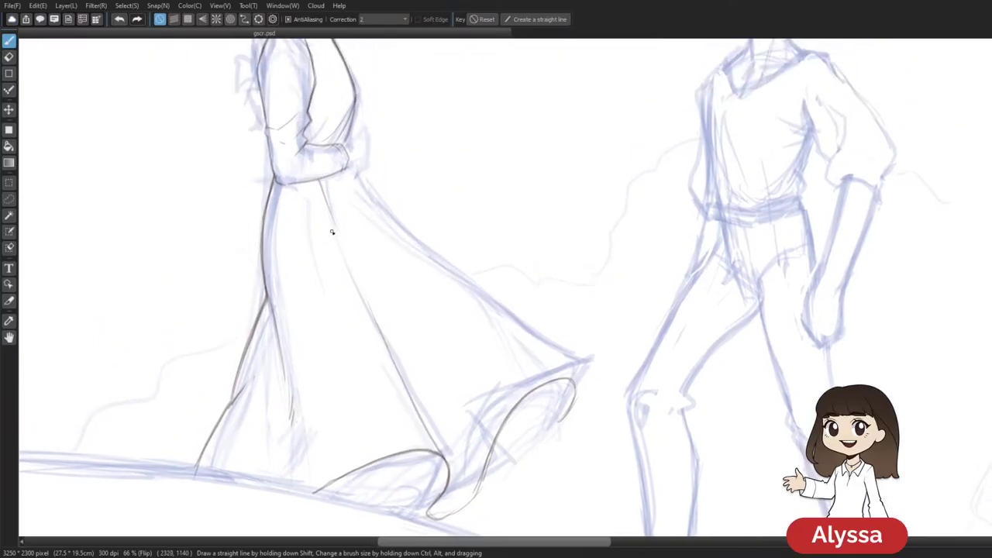
Draw the front edge of the skirt from the waist to the billowing tip and curve it around into the hem
{"action": "mouse_move", "coordinate": [388, 187]}
{"action": "left_mouse_down"}
{"action": "mouse_move", "coordinate": [321, 158]}
{"action": "mouse_move", "coordinate": [532, 356]}
{"action": "left_mouse_up"}
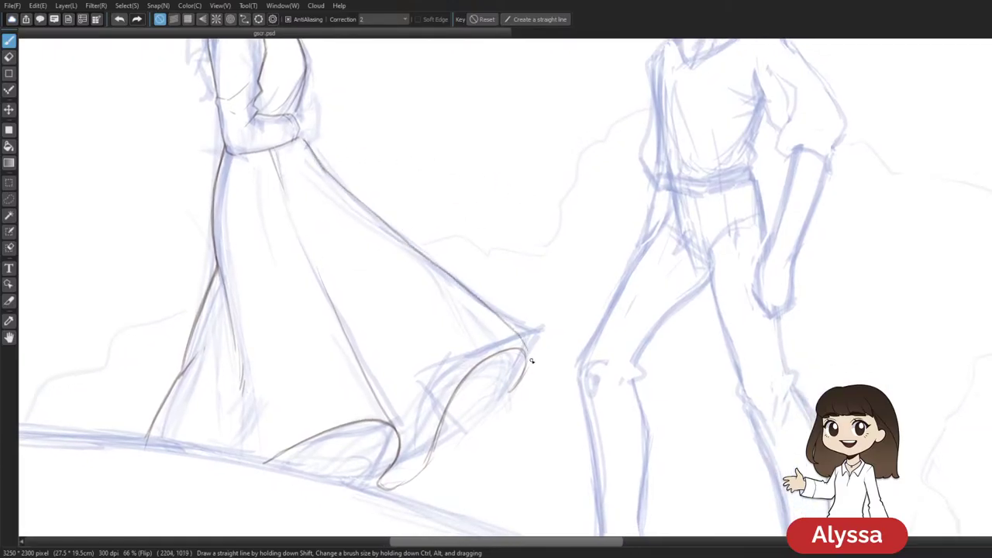
{"action": "scroll", "coordinate": [643, 332], "scroll_direction": "down", "scroll_amount": 3}
{"action": "scroll", "coordinate": [604, 318], "scroll_direction": "down", "scroll_amount": 2}
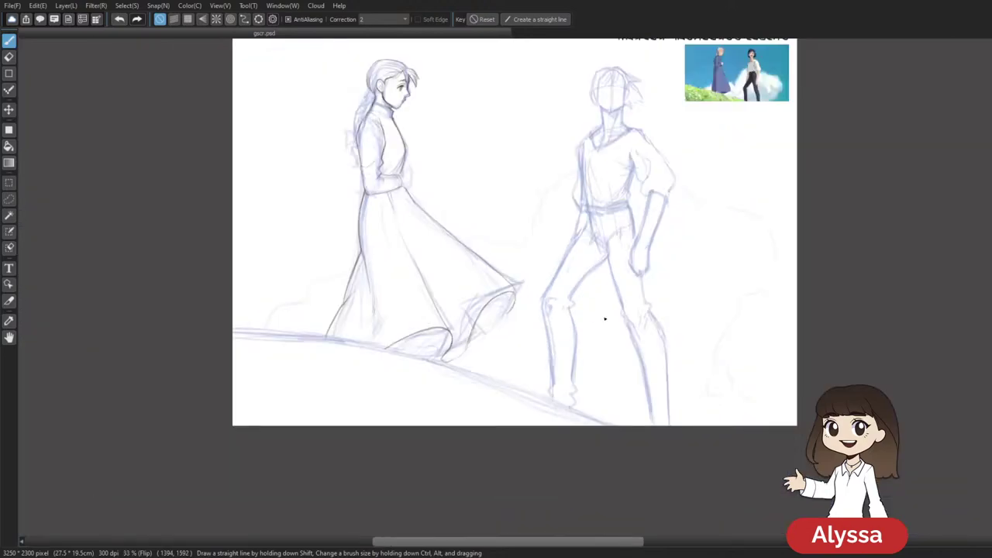
{"action": "scroll", "coordinate": [604, 318], "scroll_direction": "up", "scroll_amount": 1}
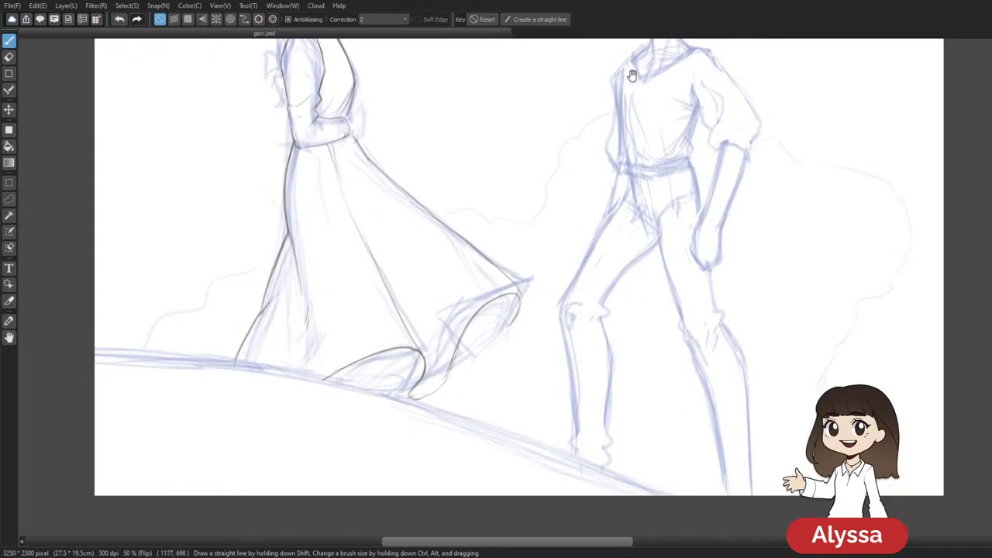
{"action": "mouse_move", "coordinate": [608, 124]}
{"action": "left_mouse_down"}
{"action": "mouse_move", "coordinate": [534, 183]}
{"action": "mouse_move", "coordinate": [530, 219]}
{"action": "mouse_move", "coordinate": [564, 206]}
{"action": "left_mouse_up"}
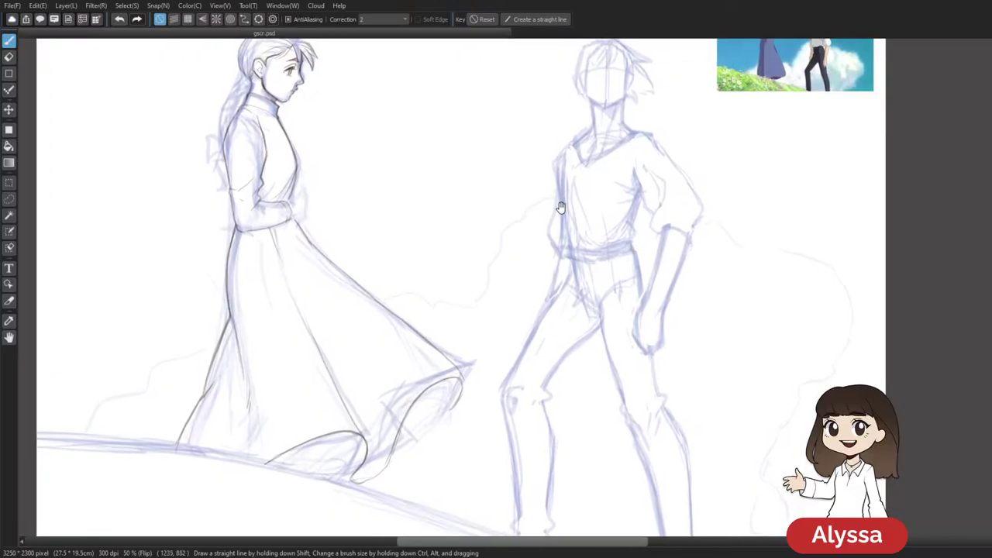
{"action": "mouse_move", "coordinate": [482, 359]}
{"action": "left_mouse_down"}
{"action": "mouse_move", "coordinate": [512, 295]}
{"action": "mouse_move", "coordinate": [505, 305]}
{"action": "left_mouse_up"}
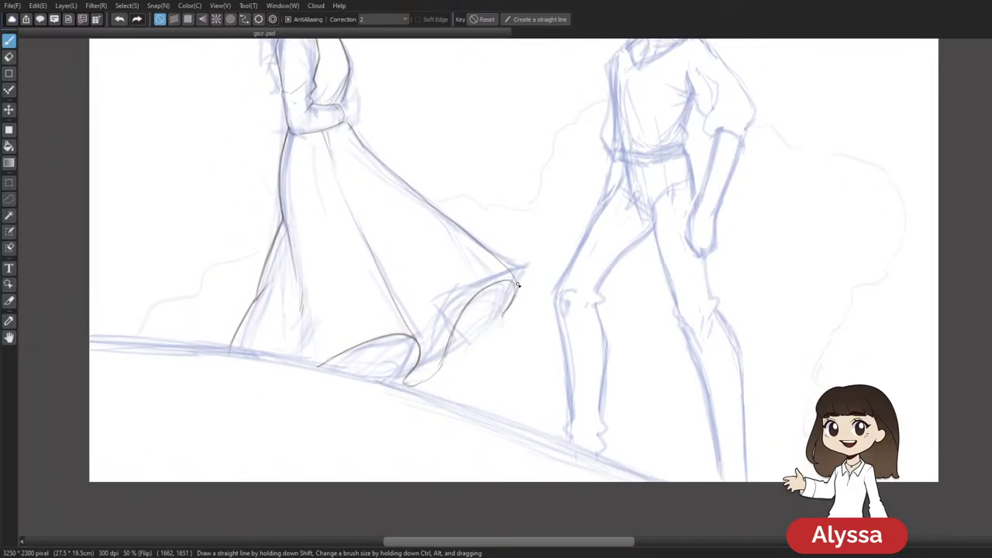
{"action": "left_click_drag", "start_coordinate": [523, 285], "coordinate": [494, 334]}
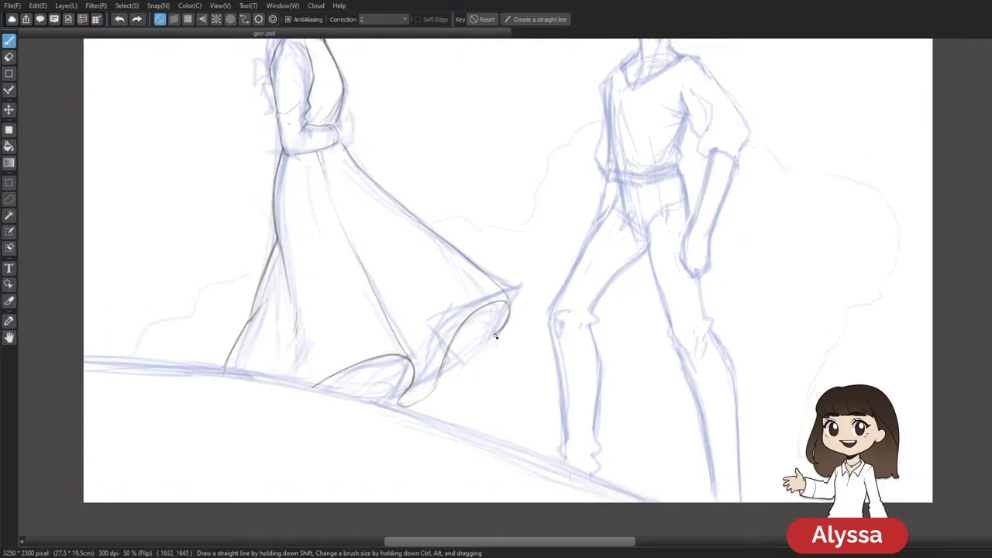
Darken the thin stretch of the wavy hem between the low point and the billowing end
{"action": "mouse_move", "coordinate": [591, 250]}
{"action": "left_mouse_down"}
{"action": "mouse_move", "coordinate": [582, 289]}
{"action": "mouse_move", "coordinate": [551, 323]}
{"action": "left_mouse_up"}
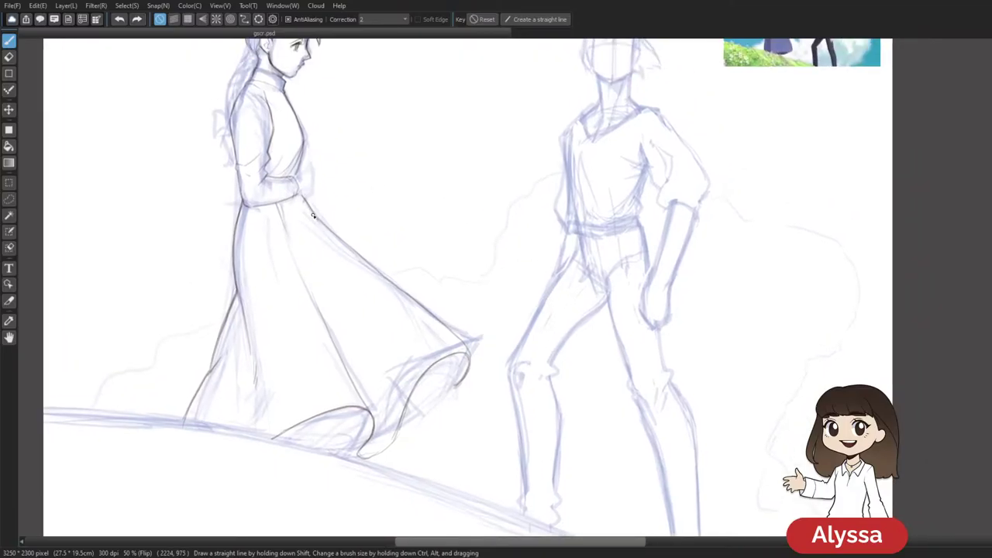
{"action": "left_click_drag", "start_coordinate": [562, 242], "coordinate": [603, 172]}
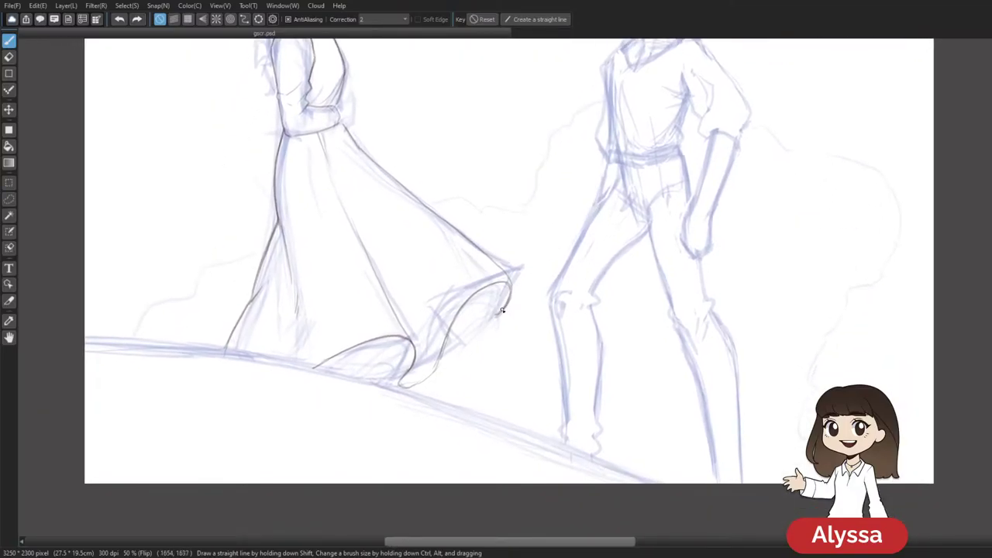
{"action": "left_click_drag", "start_coordinate": [551, 323], "coordinate": [542, 319]}
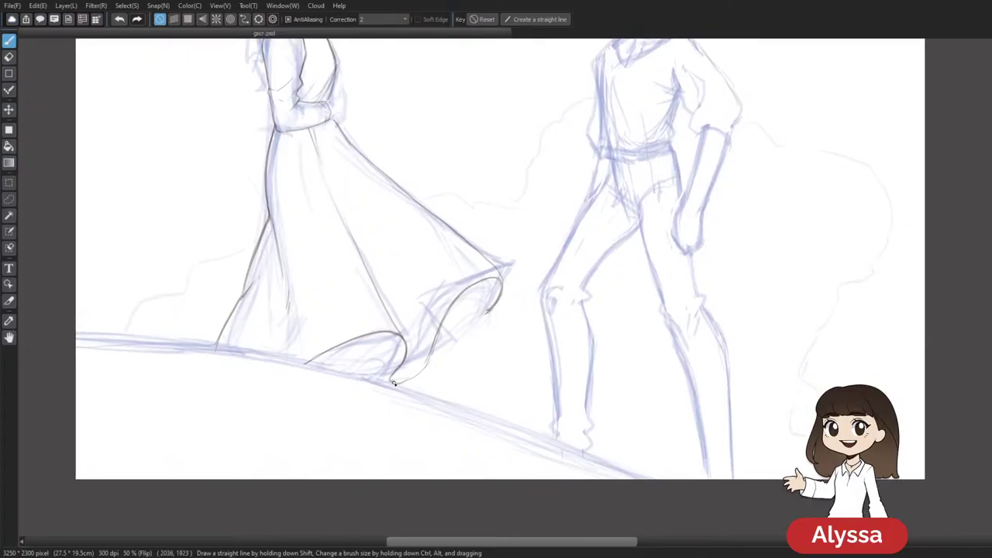
{"action": "mouse_move", "coordinate": [424, 365]}
{"action": "left_mouse_down"}
{"action": "mouse_move", "coordinate": [449, 315]}
{"action": "mouse_move", "coordinate": [487, 279]}
{"action": "left_mouse_up"}
{"action": "mouse_move", "coordinate": [593, 246]}
{"action": "left_mouse_down"}
{"action": "mouse_move", "coordinate": [593, 217]}
{"action": "mouse_move", "coordinate": [582, 242]}
{"action": "left_mouse_up"}
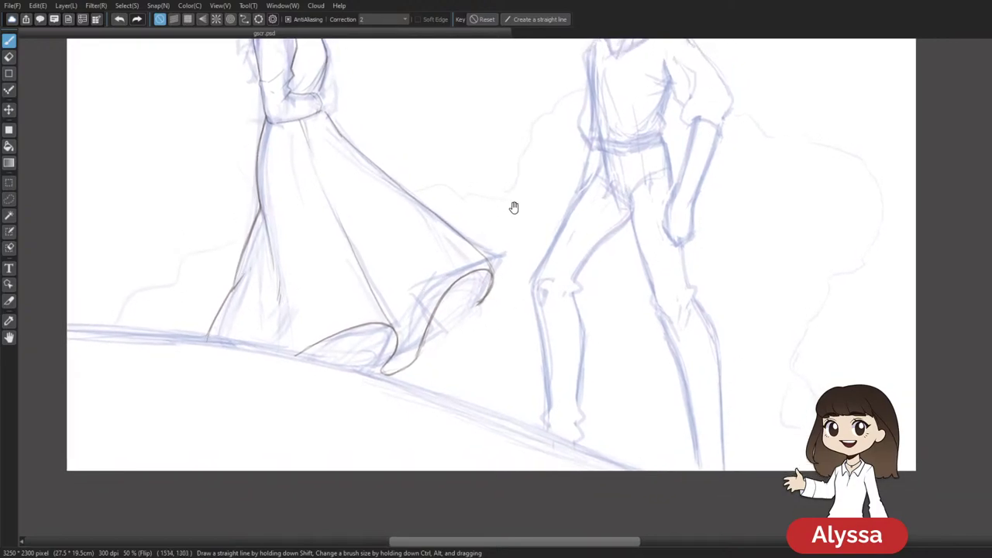
Refine the curled end of the hem and add a short inner fold line inside the lower hem curve
{"action": "left_click_drag", "start_coordinate": [503, 263], "coordinate": [502, 297]}
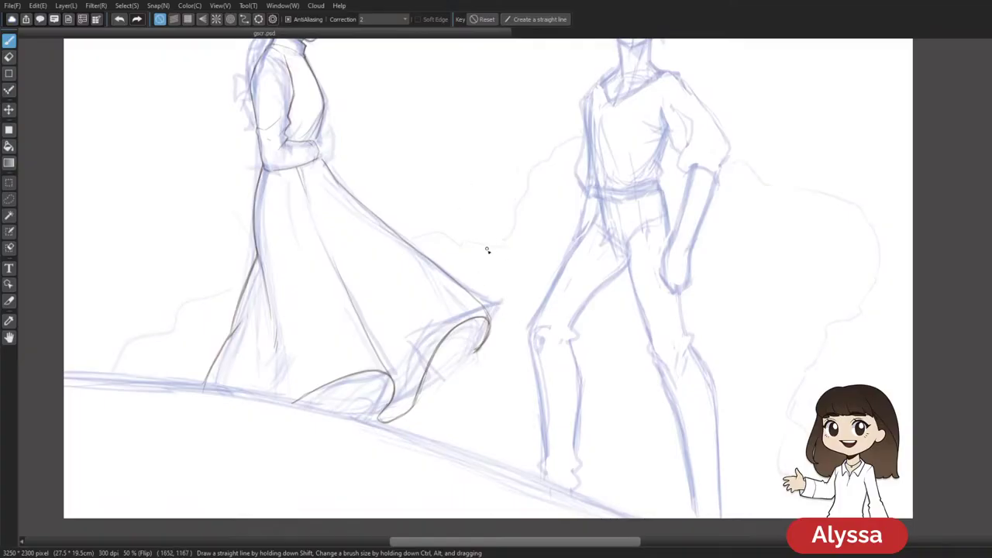
{"action": "left_click_drag", "start_coordinate": [520, 323], "coordinate": [503, 316]}
{"action": "left_click_drag", "start_coordinate": [447, 341], "coordinate": [448, 362]}
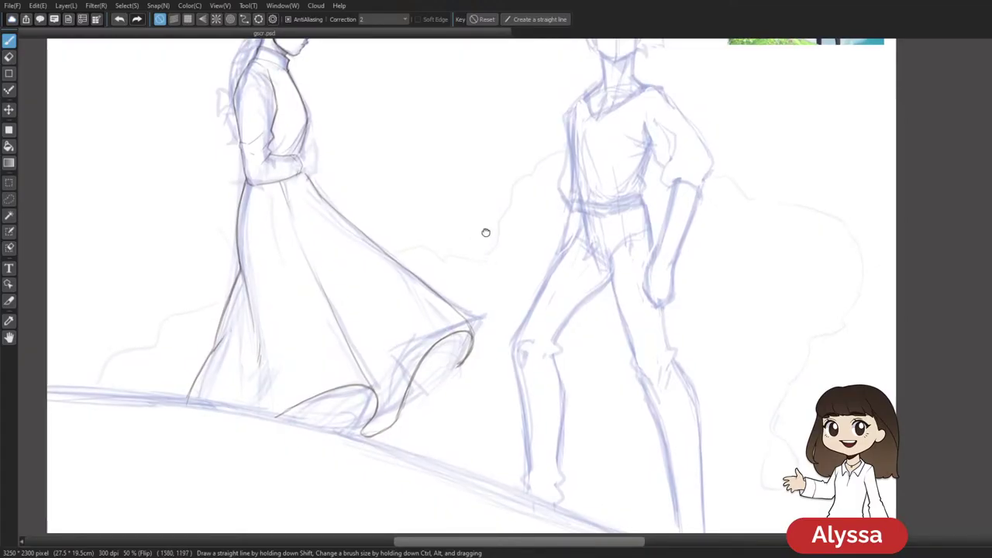
{"action": "left_click_drag", "start_coordinate": [494, 243], "coordinate": [474, 199]}
{"action": "left_click_drag", "start_coordinate": [461, 317], "coordinate": [455, 326]}
{"action": "left_click_drag", "start_coordinate": [564, 200], "coordinate": [573, 233]}
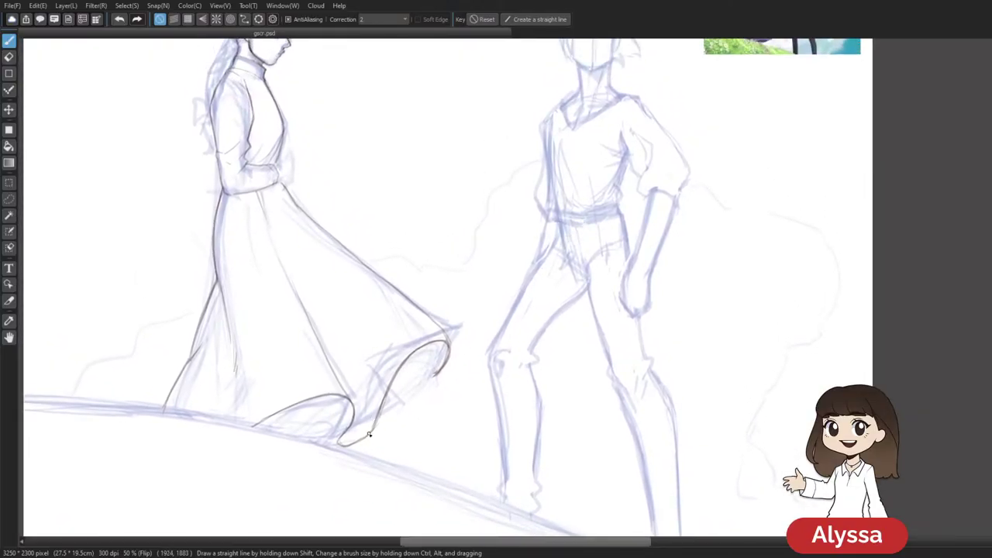
{"action": "left_click_drag", "start_coordinate": [501, 349], "coordinate": [494, 355]}
{"action": "left_click_drag", "start_coordinate": [566, 264], "coordinate": [564, 271]}
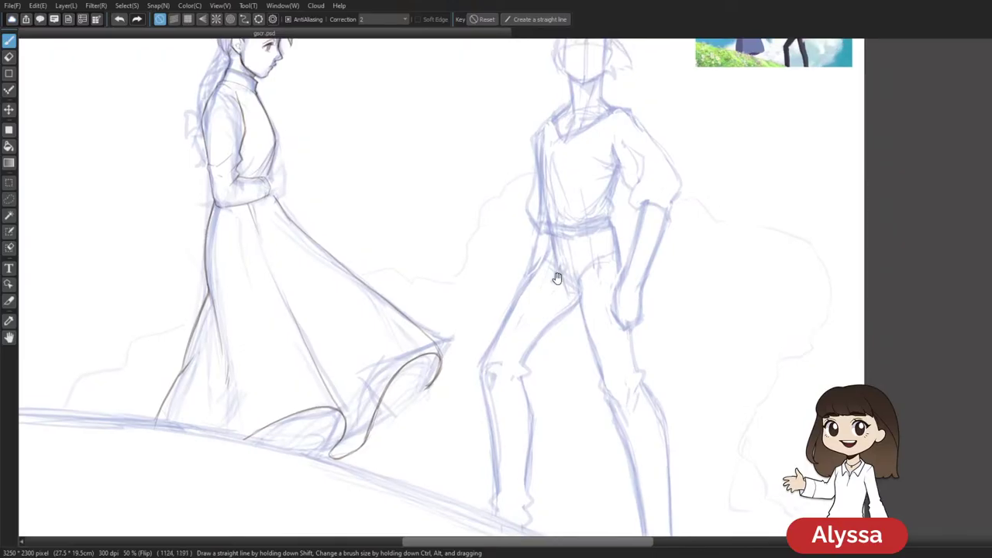
{"action": "left_click_drag", "start_coordinate": [485, 365], "coordinate": [500, 348]}
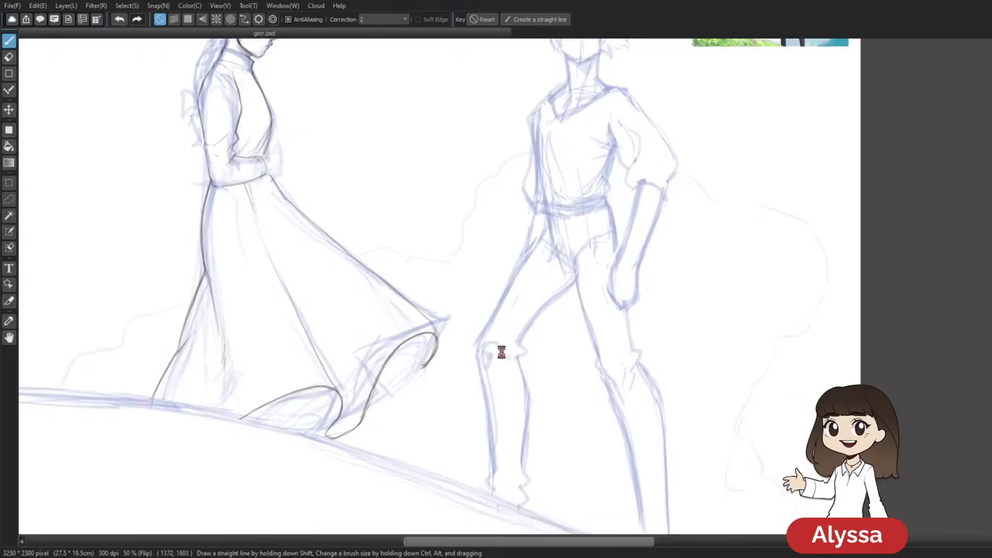
{"action": "left_click_drag", "start_coordinate": [461, 408], "coordinate": [502, 407]}
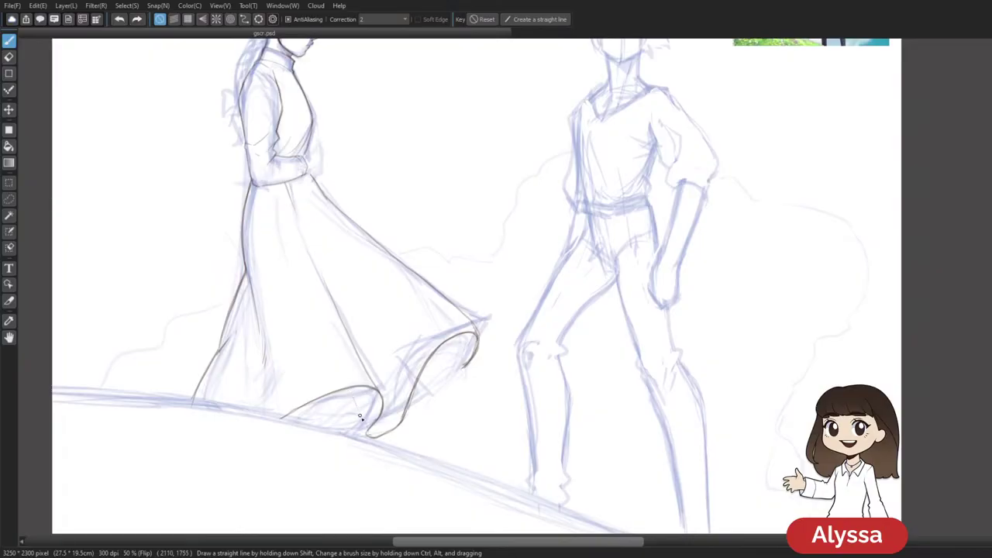
{"action": "left_click_drag", "start_coordinate": [487, 302], "coordinate": [456, 300]}
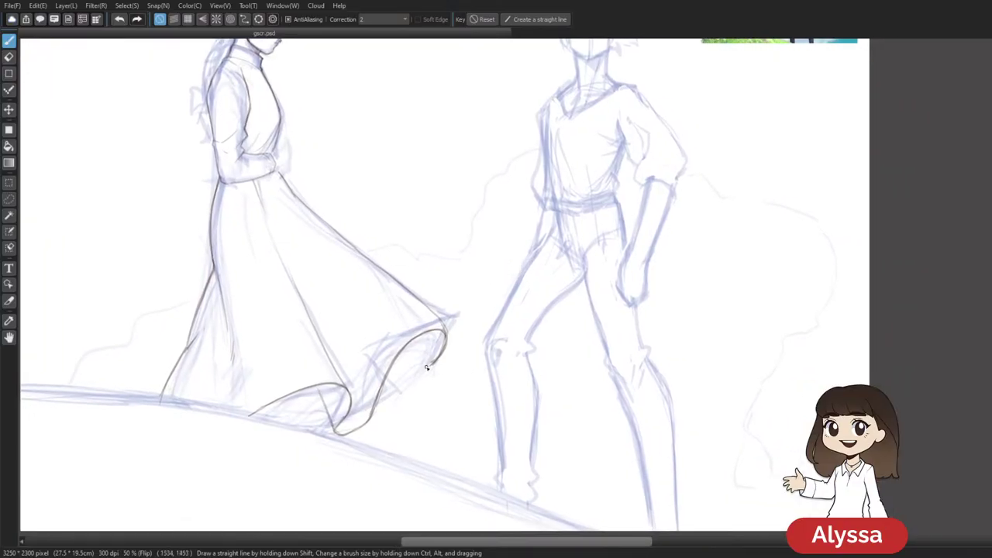
Redo the short stroke at the curled end of the hem, just below the billowing tip
{"action": "key", "text": "ctrl+z"}
{"action": "left_click_drag", "start_coordinate": [430, 363], "coordinate": [419, 368]}
{"action": "key", "text": "ctrl+z"}
{"action": "key", "text": "ctrl+z"}
{"action": "left_click_drag", "start_coordinate": [378, 397], "coordinate": [396, 413]}
{"action": "left_click_drag", "start_coordinate": [455, 377], "coordinate": [442, 387]}
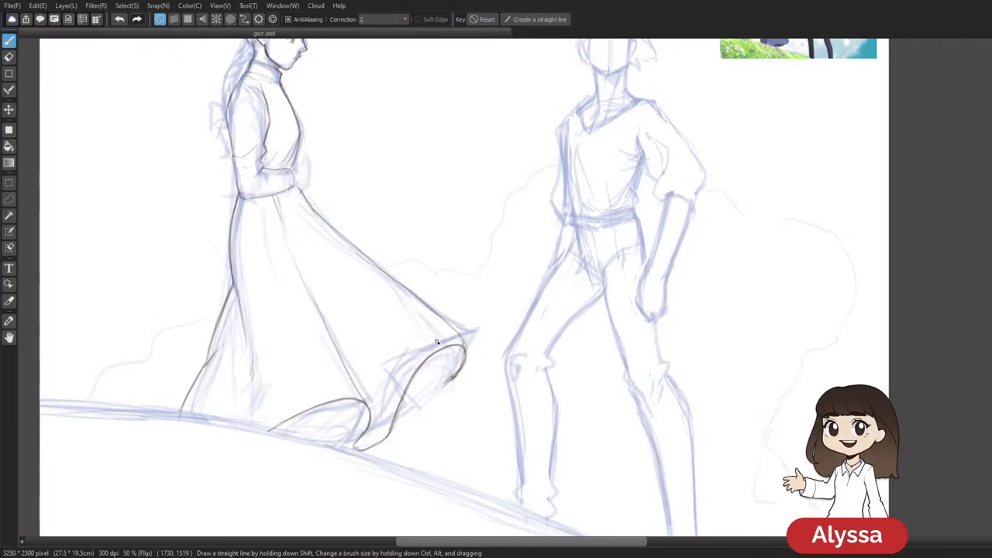
{"action": "mouse_move", "coordinate": [500, 256]}
{"action": "left_mouse_down"}
{"action": "mouse_move", "coordinate": [488, 226]}
{"action": "mouse_move", "coordinate": [491, 248]}
{"action": "left_mouse_up"}
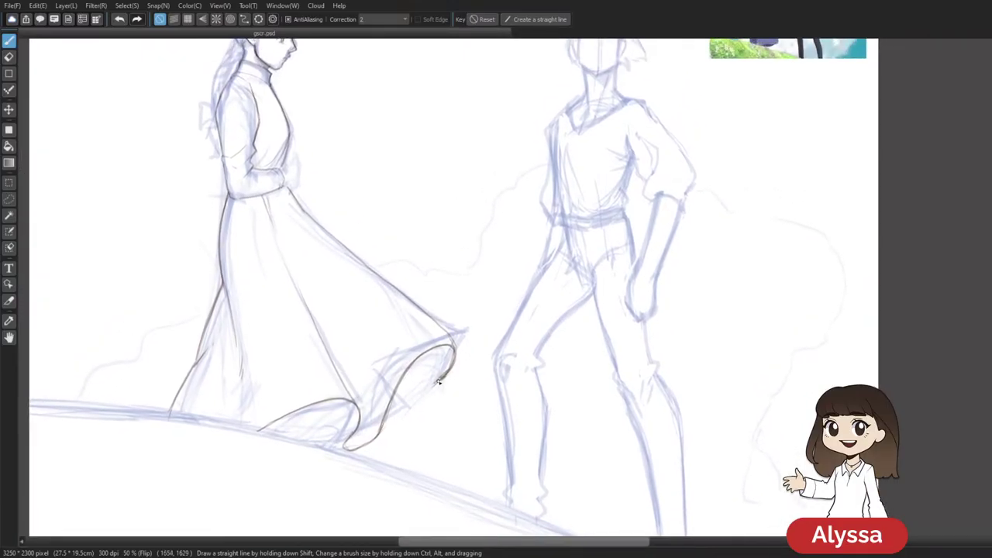
Clean up the curled hem end and extend its underside inward along the blue rough
{"action": "key", "text": "e"}
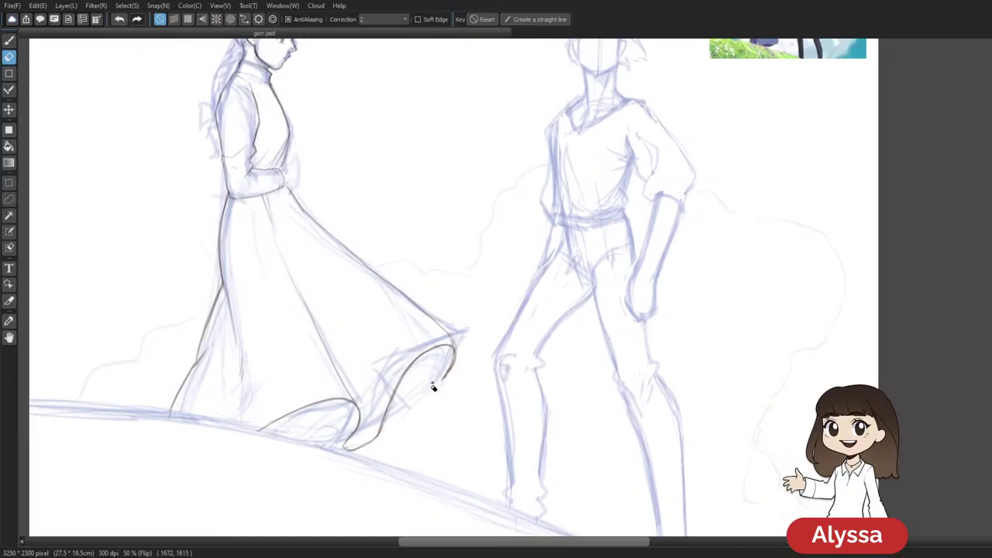
{"action": "key", "text": "p"}
{"action": "left_click_drag", "start_coordinate": [440, 351], "coordinate": [489, 334]}
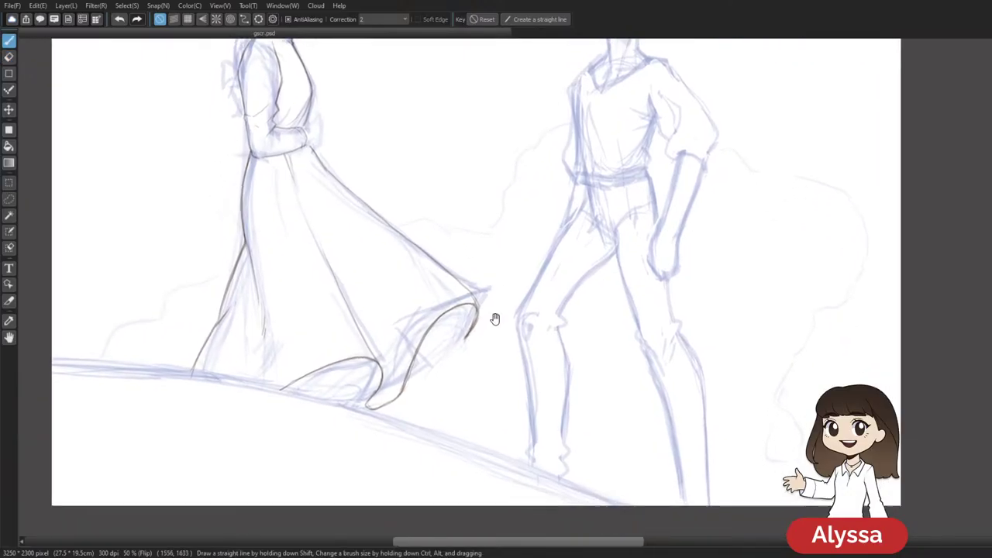
{"action": "left_click_drag", "start_coordinate": [539, 281], "coordinate": [537, 276]}
{"action": "mouse_move", "coordinate": [553, 225]}
{"action": "left_mouse_down"}
{"action": "mouse_move", "coordinate": [467, 400]}
{"action": "mouse_move", "coordinate": [554, 256]}
{"action": "left_mouse_up"}
{"action": "left_click_drag", "start_coordinate": [465, 358], "coordinate": [450, 373]}
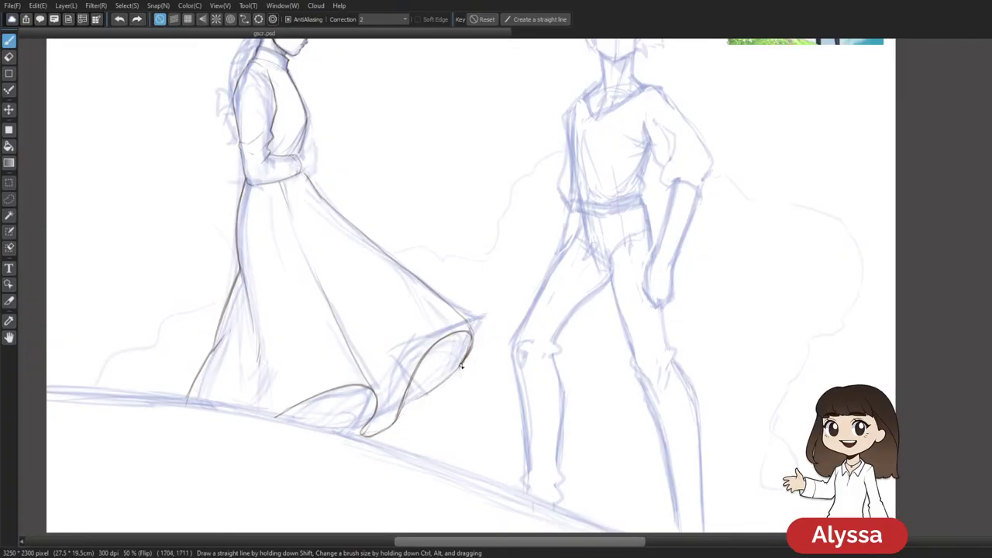
{"action": "left_click_drag", "start_coordinate": [457, 370], "coordinate": [439, 387]}
Draw a short inner fold line running down to the low point of the hem
{"action": "left_click_drag", "start_coordinate": [347, 406], "coordinate": [360, 439]}
{"action": "mouse_move", "coordinate": [481, 307]}
{"action": "left_mouse_down"}
{"action": "mouse_move", "coordinate": [540, 271]}
{"action": "mouse_move", "coordinate": [530, 282]}
{"action": "left_mouse_up"}
{"action": "left_click_drag", "start_coordinate": [390, 377], "coordinate": [397, 404]}
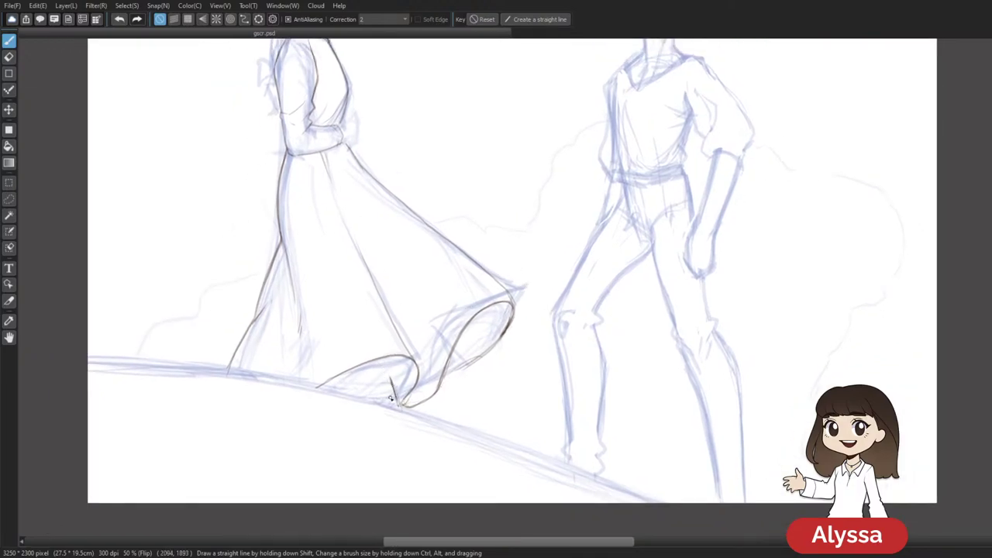
Rework the rounded fold of the lower hem curve, undoing one stroke and redrawing its upper edge
{"action": "mouse_move", "coordinate": [417, 370]}
{"action": "left_mouse_down"}
{"action": "mouse_move", "coordinate": [396, 356]}
{"action": "mouse_move", "coordinate": [345, 373]}
{"action": "mouse_move", "coordinate": [387, 372]}
{"action": "mouse_move", "coordinate": [312, 389]}
{"action": "mouse_move", "coordinate": [388, 359]}
{"action": "left_mouse_up"}
{"action": "key", "text": "ctrl+z"}
{"action": "key", "text": "e"}
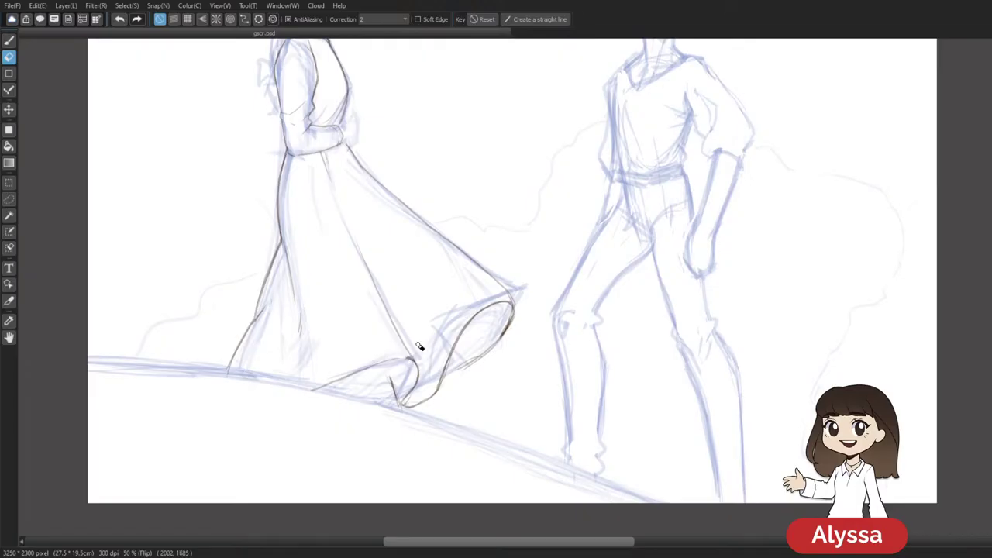
{"action": "key", "text": "p"}
{"action": "left_click_drag", "start_coordinate": [414, 369], "coordinate": [376, 361]}
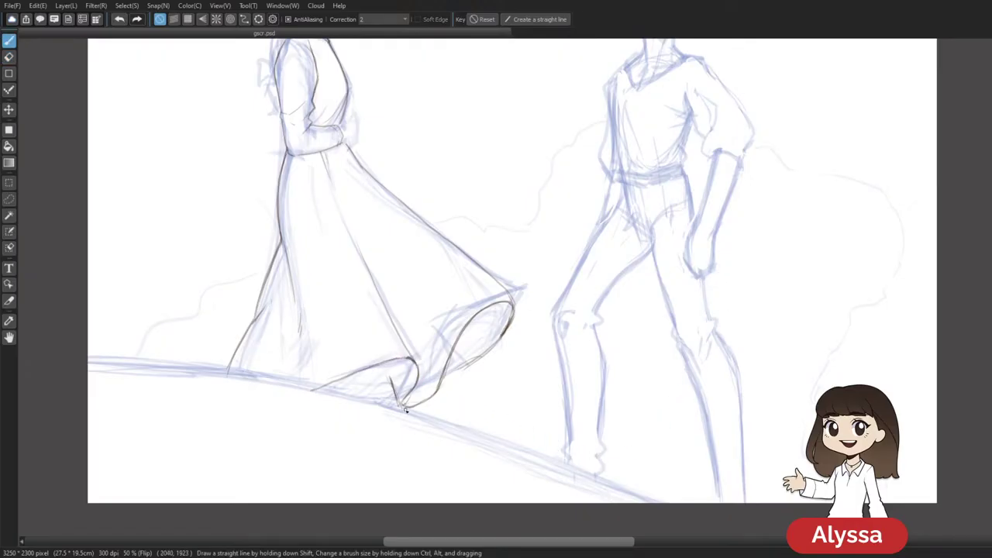
Save the drawing
{"action": "left_click_drag", "start_coordinate": [578, 241], "coordinate": [531, 330]}
{"action": "left_click_drag", "start_coordinate": [606, 300], "coordinate": [609, 286]}
{"action": "key", "text": "ctrl+s"}
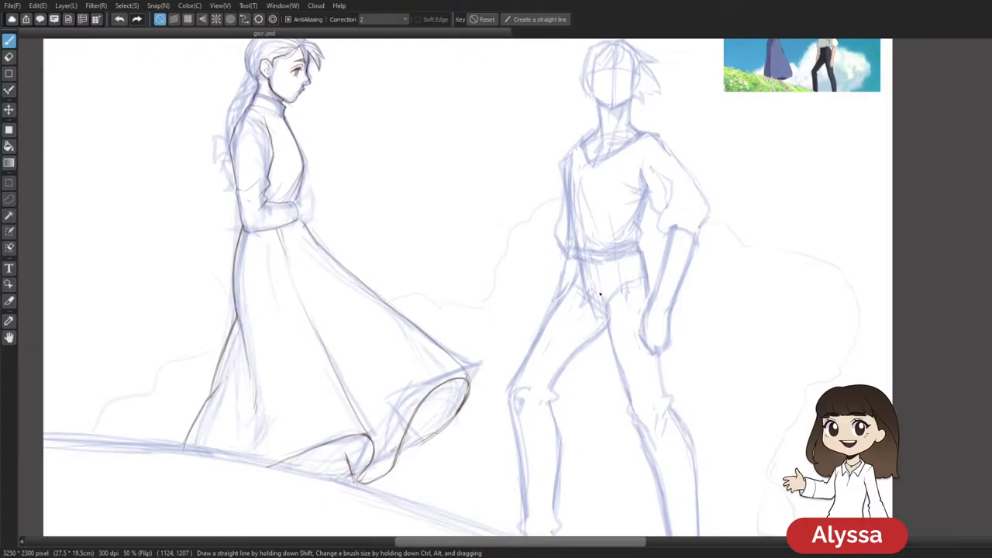
Examine the dressed figure's overall shape and skirt in the whole composition and up close
{"action": "left_click_drag", "start_coordinate": [608, 249], "coordinate": [532, 311]}
{"action": "scroll", "coordinate": [533, 311], "scroll_direction": "down", "scroll_amount": 3}
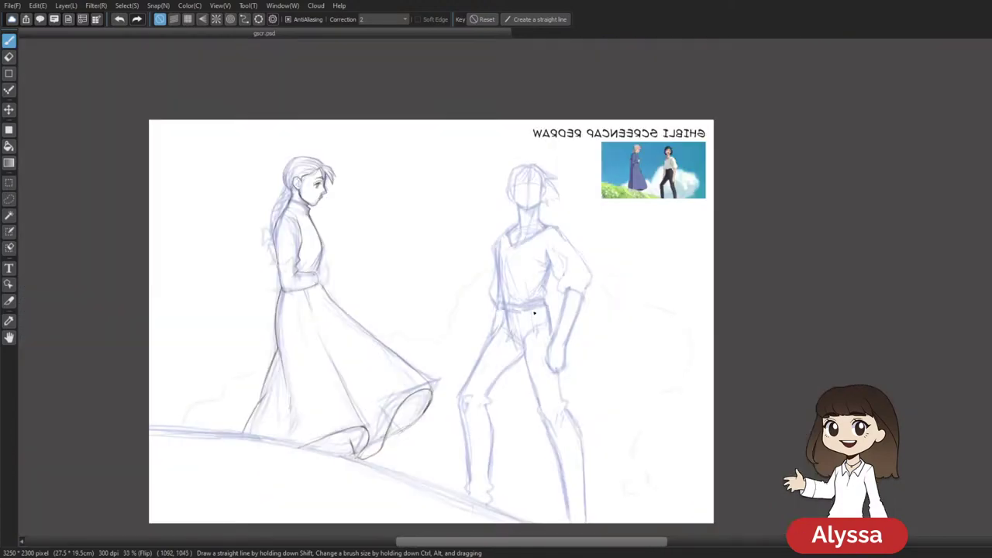
{"action": "scroll", "coordinate": [535, 313], "scroll_direction": "up", "scroll_amount": 1}
{"action": "left_click_drag", "start_coordinate": [356, 214], "coordinate": [400, 349]}
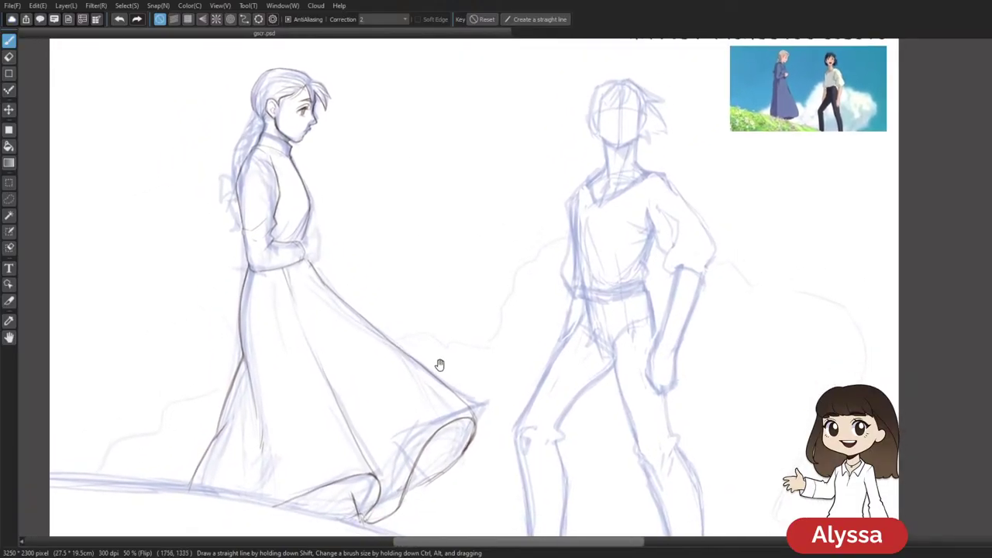
{"action": "left_click_drag", "start_coordinate": [495, 300], "coordinate": [500, 241]}
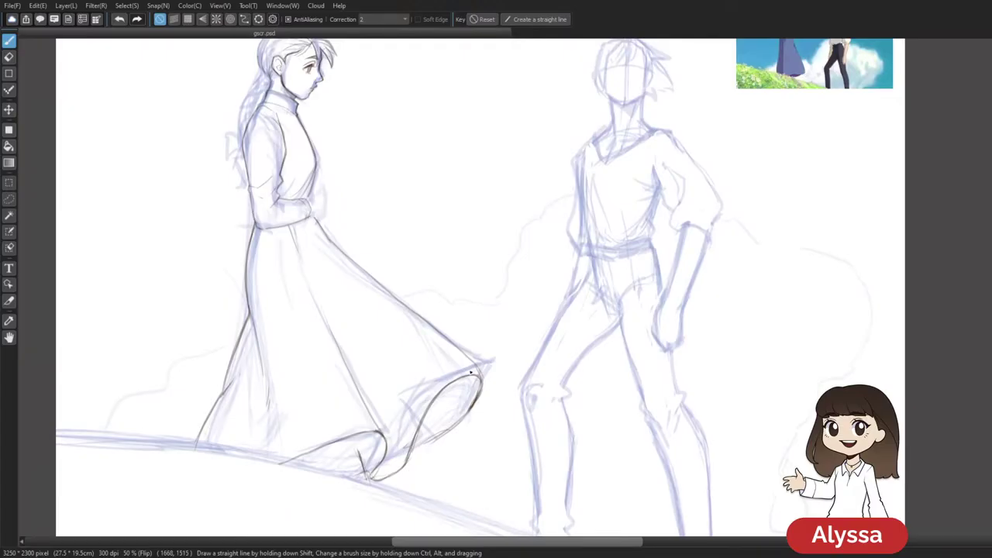
{"action": "left_click_drag", "start_coordinate": [466, 186], "coordinate": [483, 280]}
{"action": "left_click_drag", "start_coordinate": [591, 346], "coordinate": [699, 359]}
{"action": "key", "text": "ctrl+plus"}
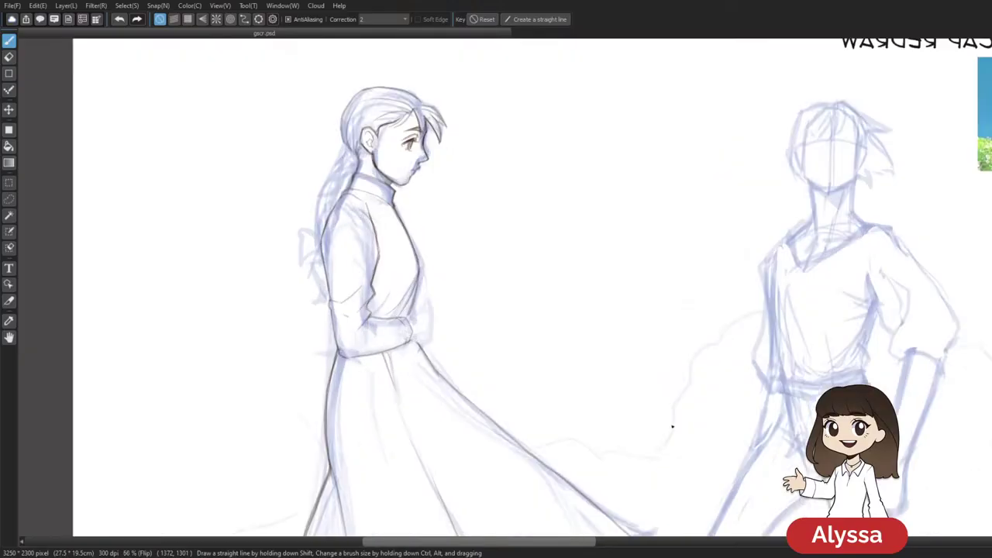
{"action": "key", "text": "ctrl+minus"}
{"action": "left_click_drag", "start_coordinate": [766, 383], "coordinate": [633, 142]}
{"action": "left_click_drag", "start_coordinate": [634, 295], "coordinate": [642, 395]}
{"action": "left_click_drag", "start_coordinate": [637, 344], "coordinate": [762, 490]}
{"action": "key", "text": "ctrl+plus"}
{"action": "left_click_drag", "start_coordinate": [465, 287], "coordinate": [421, 137]}
{"action": "key", "text": "ctrl+plus"}
{"action": "left_click_drag", "start_coordinate": [532, 296], "coordinate": [506, 243]}
{"action": "left_click_drag", "start_coordinate": [411, 257], "coordinate": [382, 269]}
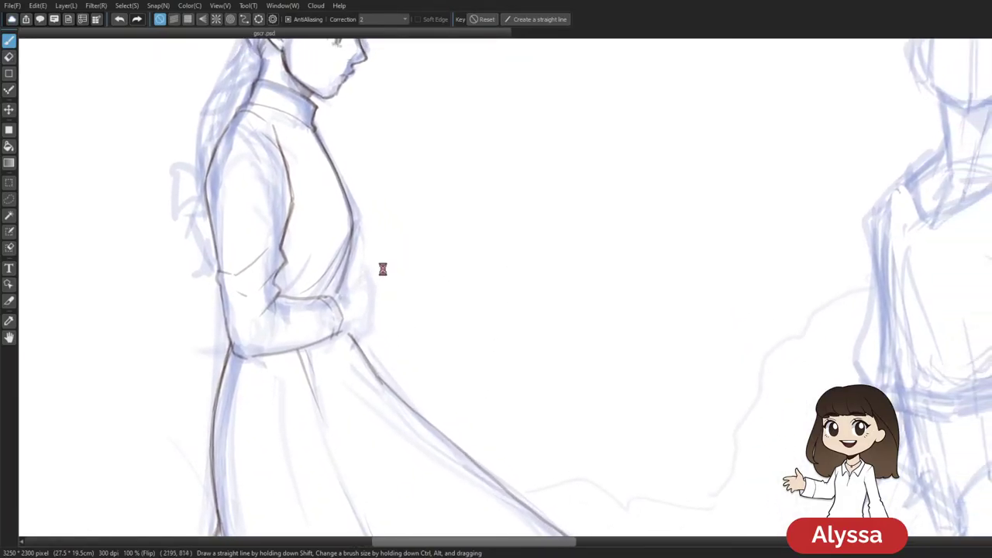
Flip the mirrored canvas view back to its normal orientation
{"action": "key", "text": "h"}
{"action": "left_click_drag", "start_coordinate": [926, 186], "coordinate": [566, 247]}
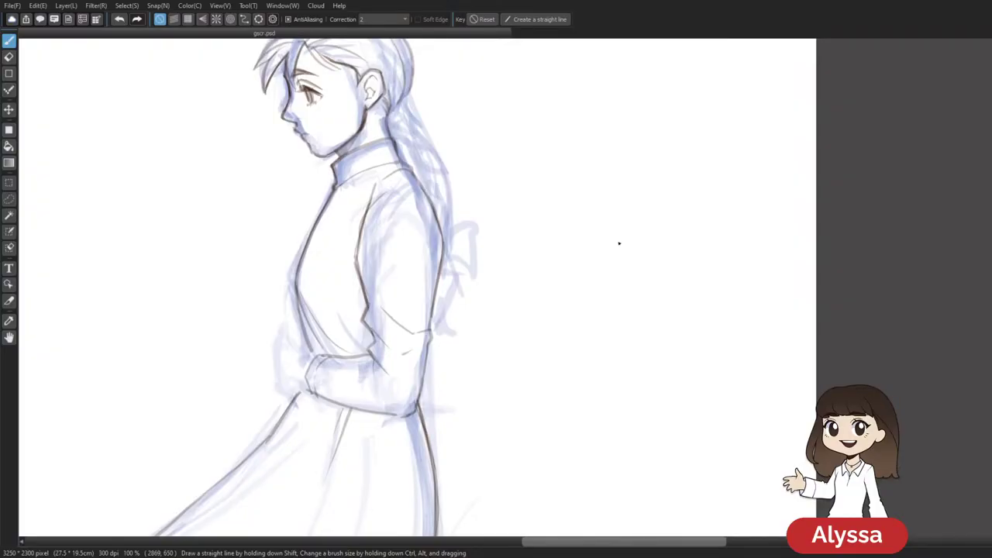
{"action": "left_click_drag", "start_coordinate": [458, 243], "coordinate": [473, 225]}
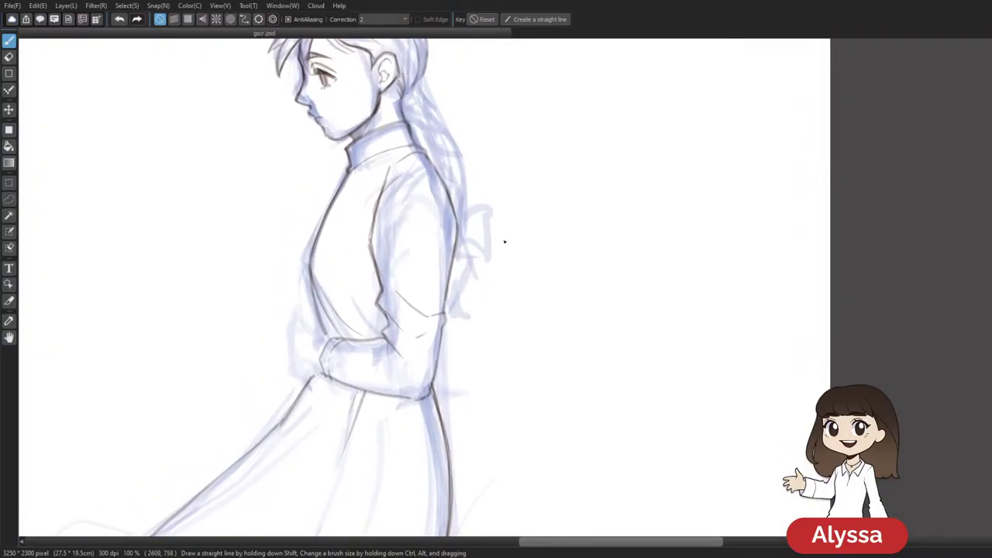
{"action": "left_click_drag", "start_coordinate": [390, 328], "coordinate": [409, 342]}
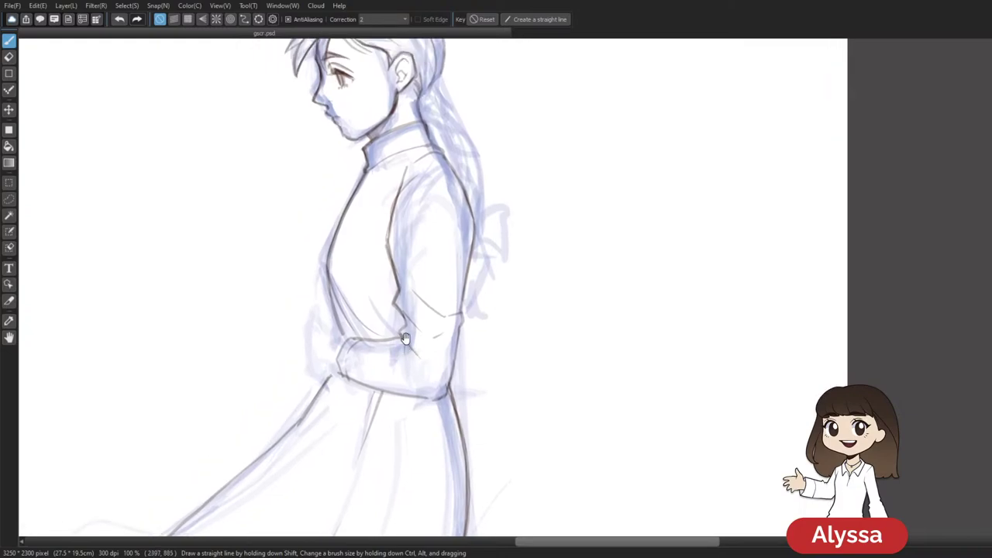
Draw the back of the dressed figure's hand and the cuff at the wrist, redoing strokes that miss the shape
{"action": "left_click_drag", "start_coordinate": [349, 300], "coordinate": [407, 267]}
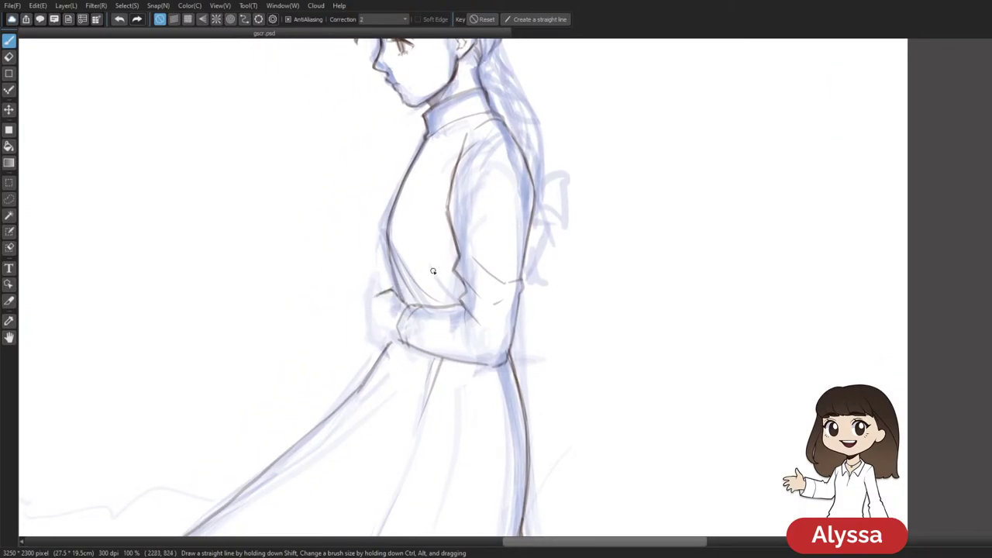
{"action": "mouse_move", "coordinate": [395, 292]}
{"action": "left_mouse_down"}
{"action": "mouse_move", "coordinate": [409, 307]}
{"action": "mouse_move", "coordinate": [398, 327]}
{"action": "left_mouse_up"}
{"action": "key", "text": "ctrl+z"}
{"action": "left_click_drag", "start_coordinate": [375, 295], "coordinate": [389, 299]}
{"action": "key", "text": "ctrl+z"}
{"action": "left_click_drag", "start_coordinate": [367, 297], "coordinate": [370, 315]}
Redraw the curled fingers along the front and underside of the hand, erasing stray marks
{"action": "key", "text": "ctrl+z"}
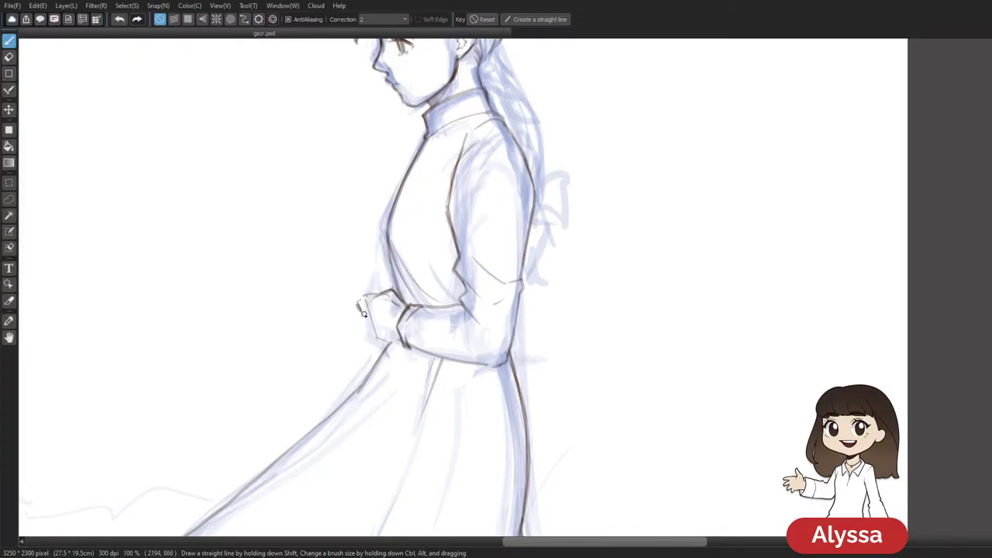
{"action": "key", "text": "ctrl+z"}
{"action": "key", "text": "ctrl+z"}
{"action": "left_click_drag", "start_coordinate": [358, 304], "coordinate": [372, 323]}
{"action": "key", "text": "e"}
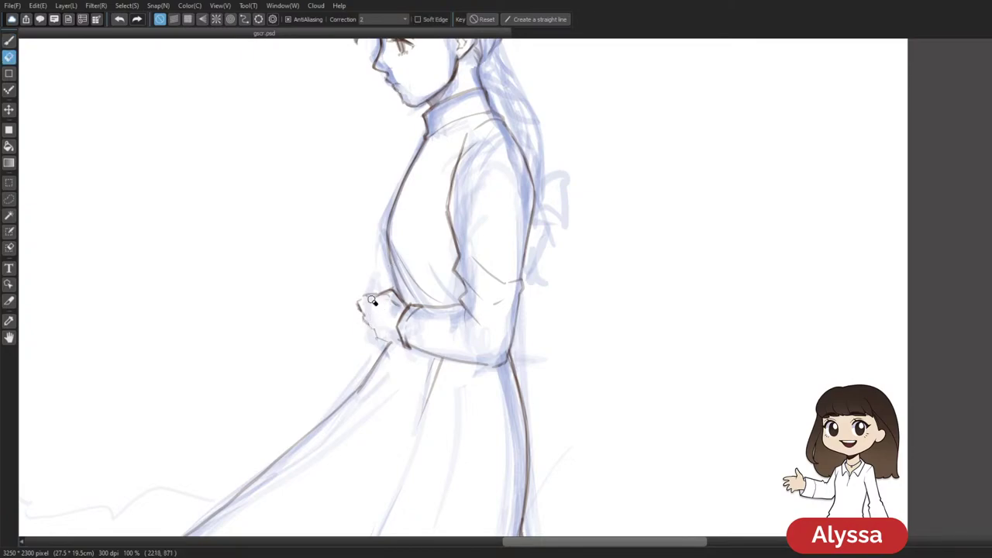
{"action": "key", "text": "p"}
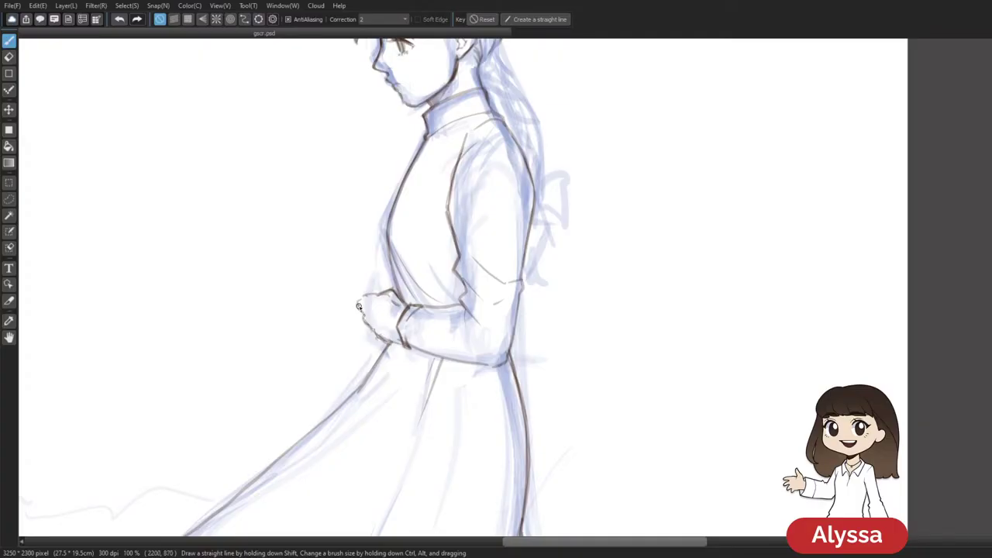
Lasso the hand, move it slightly upward with Transform, apply the change and deselect
{"action": "scroll", "coordinate": [625, 289], "scroll_direction": "down", "scroll_amount": 3}
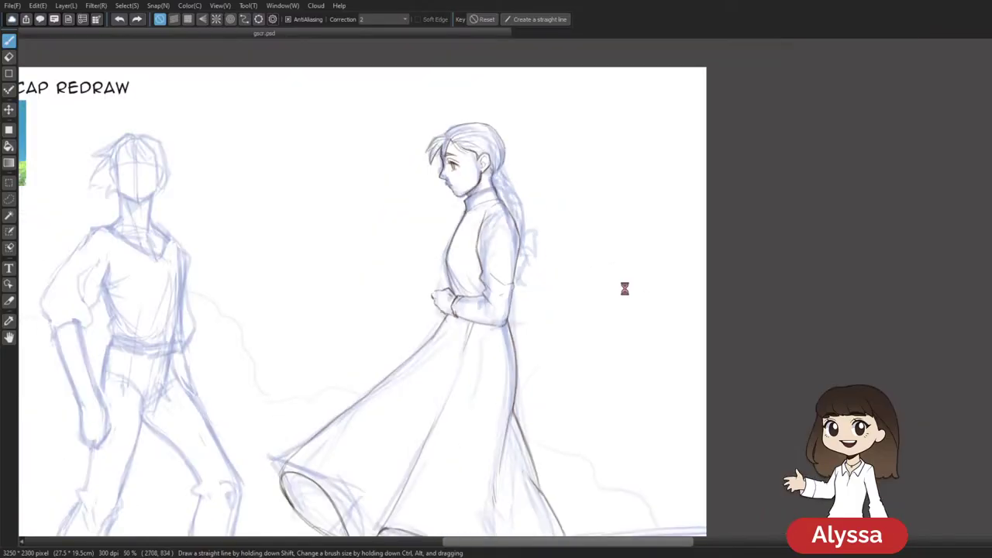
{"action": "scroll", "coordinate": [626, 290], "scroll_direction": "up", "scroll_amount": 1}
{"action": "scroll", "coordinate": [626, 290], "scroll_direction": "up", "scroll_amount": 2}
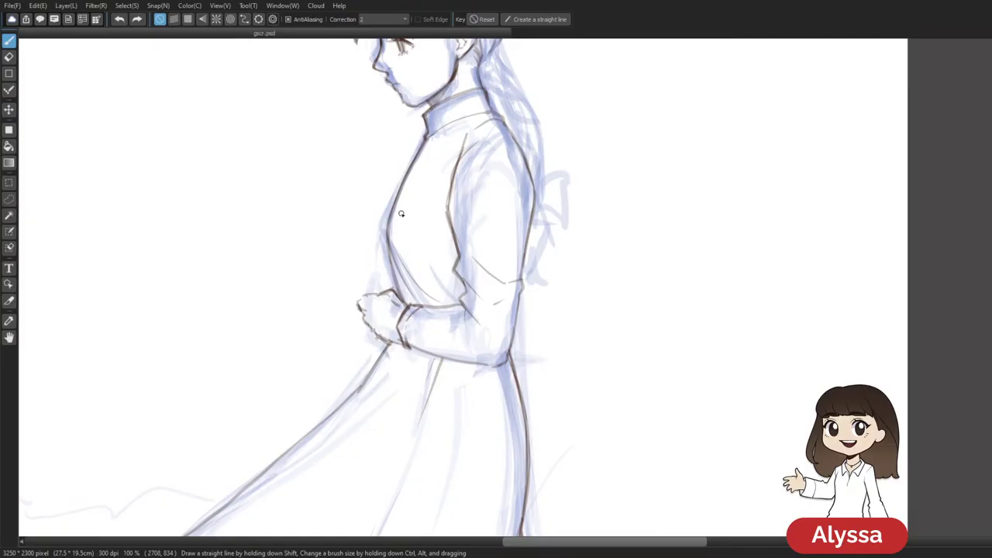
{"action": "key", "text": "m"}
{"action": "key", "text": "l"}
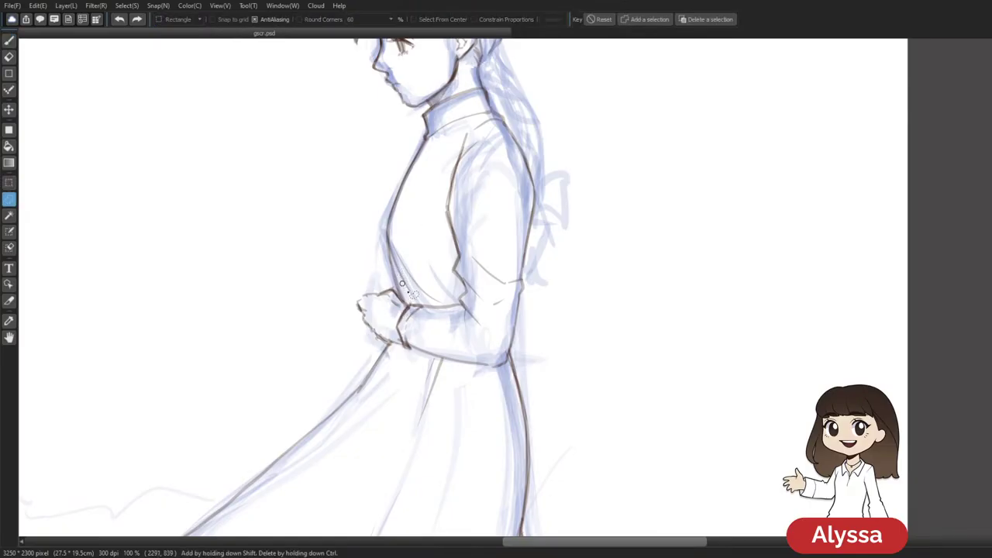
{"action": "mouse_move", "coordinate": [400, 302]}
{"action": "left_mouse_down"}
{"action": "mouse_move", "coordinate": [364, 355]}
{"action": "mouse_move", "coordinate": [396, 339]}
{"action": "left_mouse_up"}
{"action": "key", "text": "ctrl+t"}
{"action": "left_click_drag", "start_coordinate": [400, 252], "coordinate": [406, 245]}
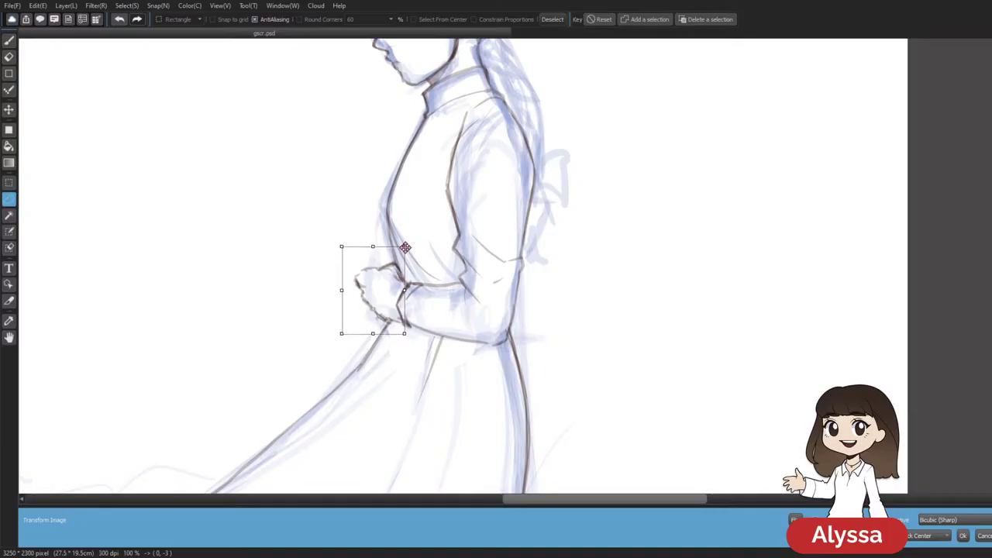
{"action": "key", "text": "Return"}
{"action": "left_click_drag", "start_coordinate": [671, 184], "coordinate": [656, 299]}
{"action": "key", "text": "ctrl+d"}
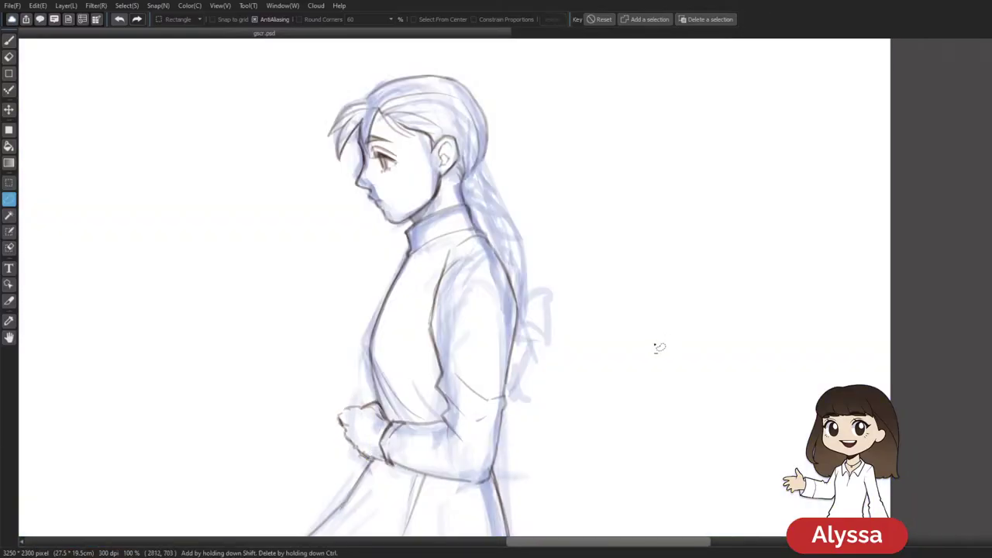
Redraw the upper front edge of the hand down to the fingertip and erase the excess line above it
{"action": "left_click_drag", "start_coordinate": [626, 405], "coordinate": [654, 282]}
{"action": "key", "text": "b"}
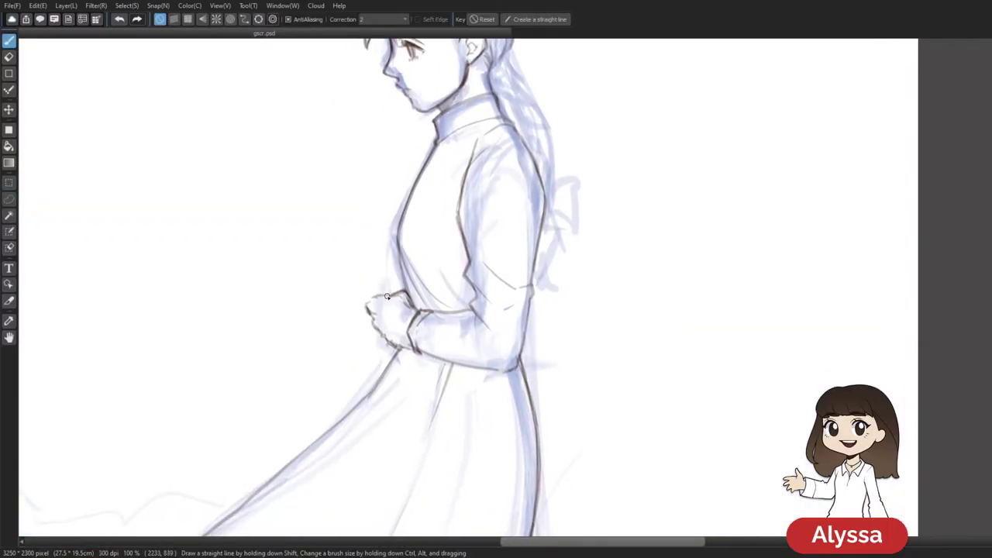
{"action": "key", "text": "ctrl+z"}
{"action": "left_click_drag", "start_coordinate": [378, 295], "coordinate": [370, 313]}
{"action": "key", "text": "e"}
{"action": "mouse_move", "coordinate": [393, 297]}
{"action": "left_mouse_down"}
{"action": "mouse_move", "coordinate": [404, 303]}
{"action": "mouse_move", "coordinate": [381, 292]}
{"action": "left_mouse_up"}
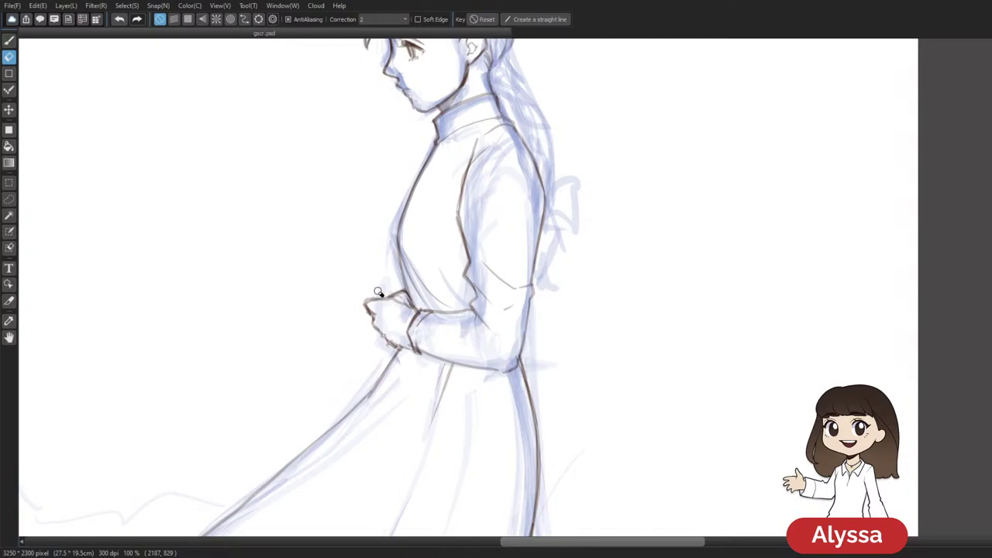
Darken the top edge of the hand and erase leftover marks between the knuckle and the wrist
{"action": "key", "text": "b"}
{"action": "key", "text": "e"}
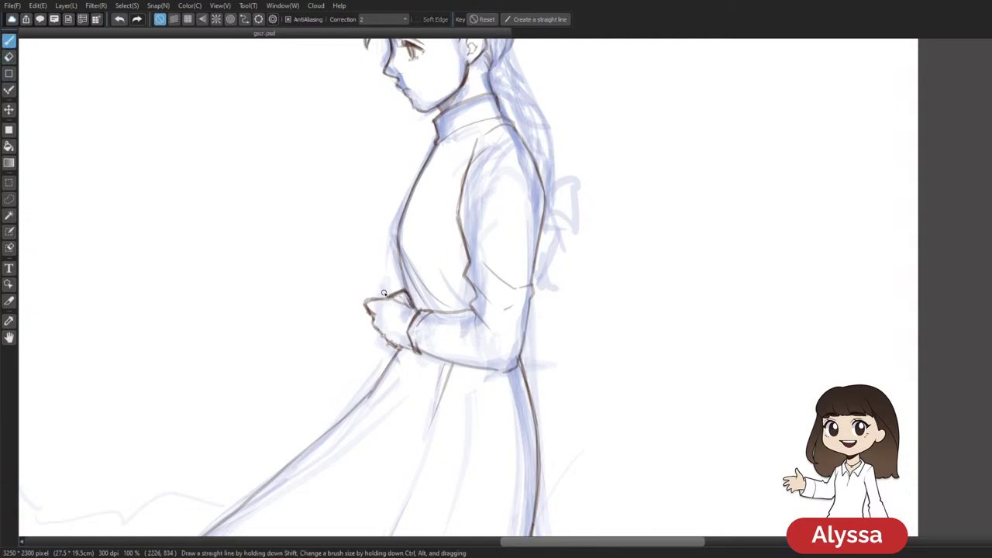
{"action": "key", "text": "p"}
{"action": "key", "text": "e"}
{"action": "left_click_drag", "start_coordinate": [508, 175], "coordinate": [498, 193]}
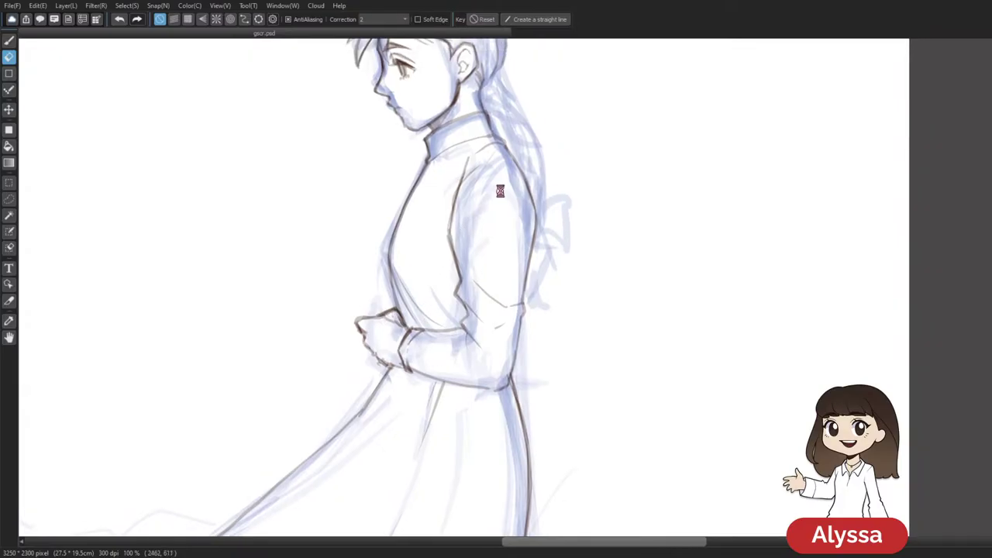
{"action": "mouse_move", "coordinate": [560, 352]}
{"action": "left_mouse_down"}
{"action": "mouse_move", "coordinate": [551, 321]}
{"action": "mouse_move", "coordinate": [537, 334]}
{"action": "left_mouse_up"}
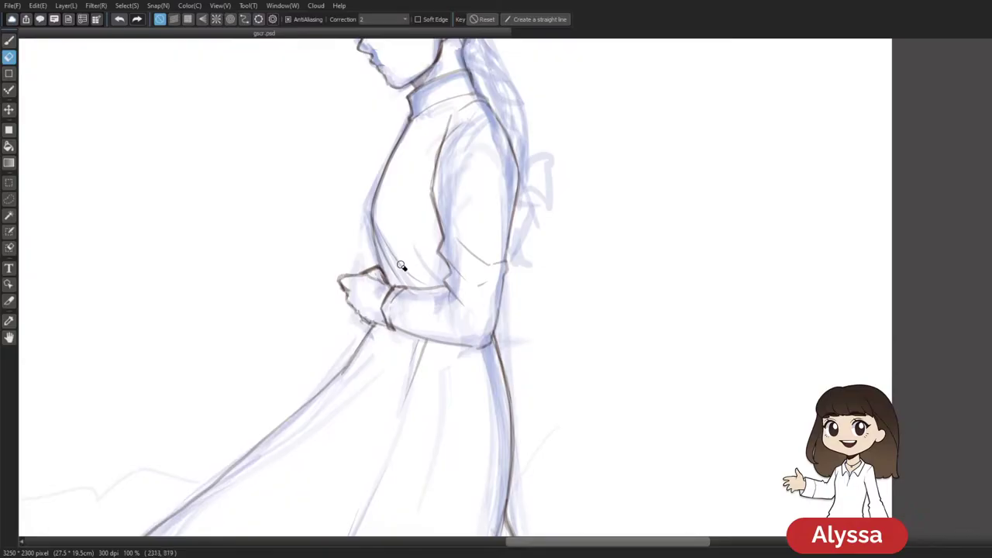
{"action": "left_click_drag", "start_coordinate": [375, 273], "coordinate": [385, 287]}
Redraw the curled fingers' front and lower edge down to the wrist, erasing stray marks along the outline
{"action": "key", "text": "b"}
{"action": "scroll", "coordinate": [419, 312], "scroll_direction": "down", "scroll_amount": 5}
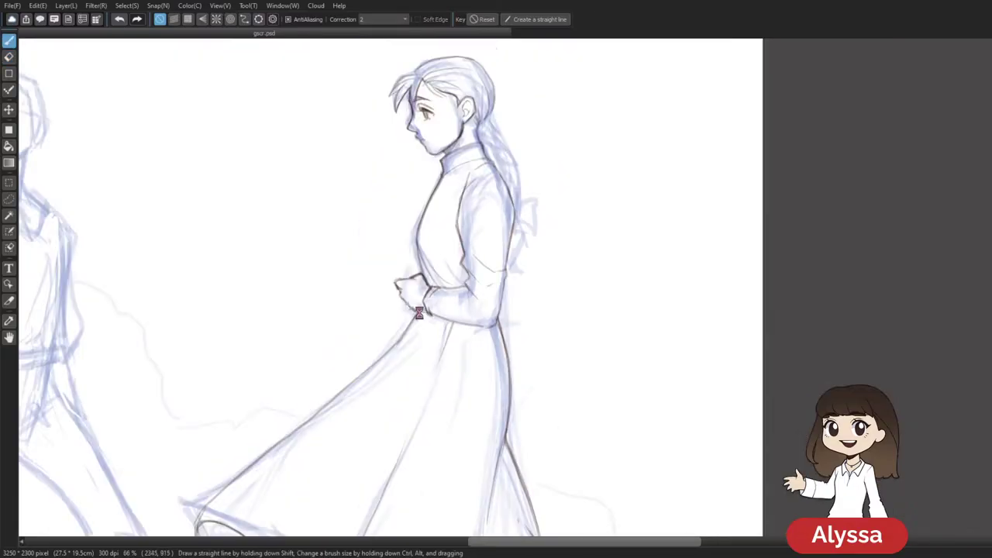
{"action": "scroll", "coordinate": [421, 314], "scroll_direction": "up", "scroll_amount": 2}
{"action": "scroll", "coordinate": [421, 314], "scroll_direction": "up", "scroll_amount": 3}
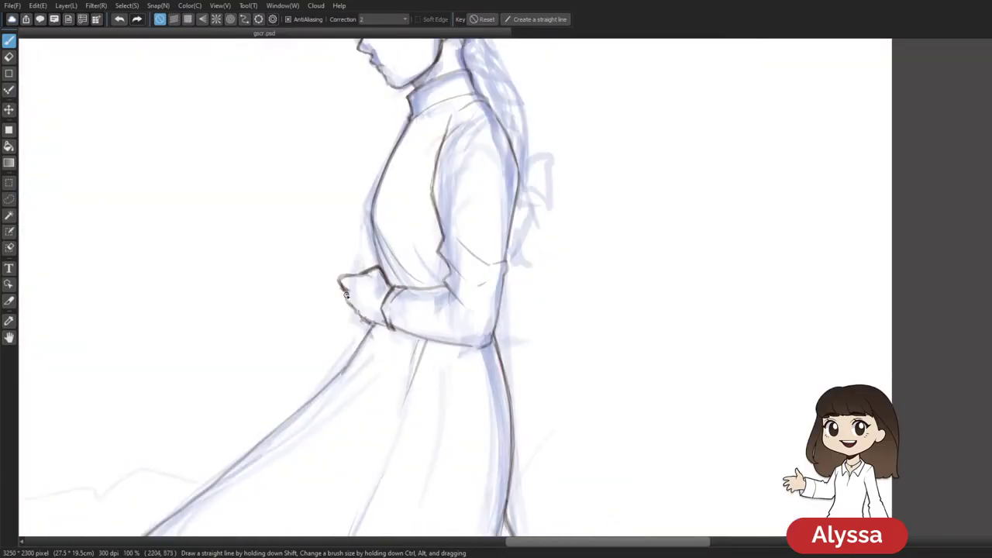
{"action": "key", "text": "e"}
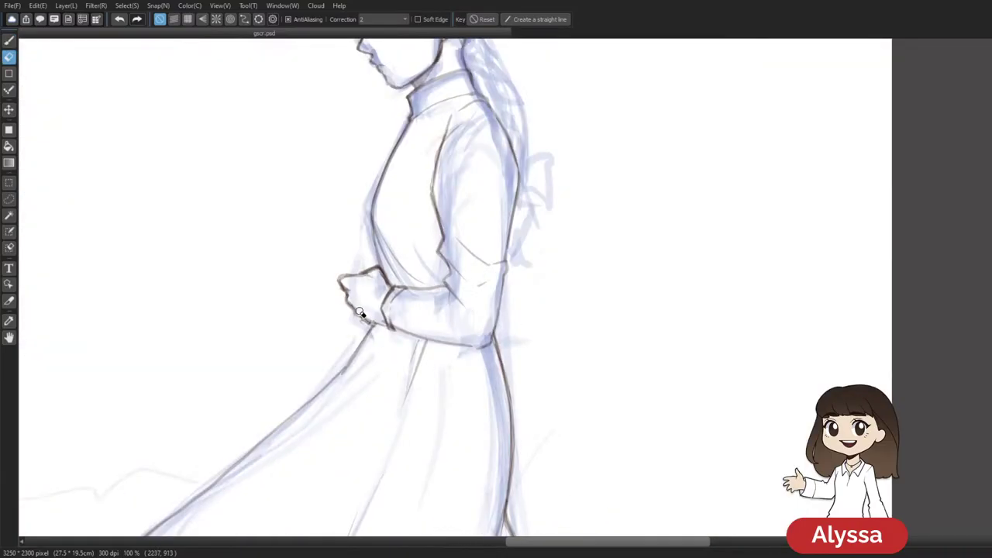
{"action": "key", "text": "b"}
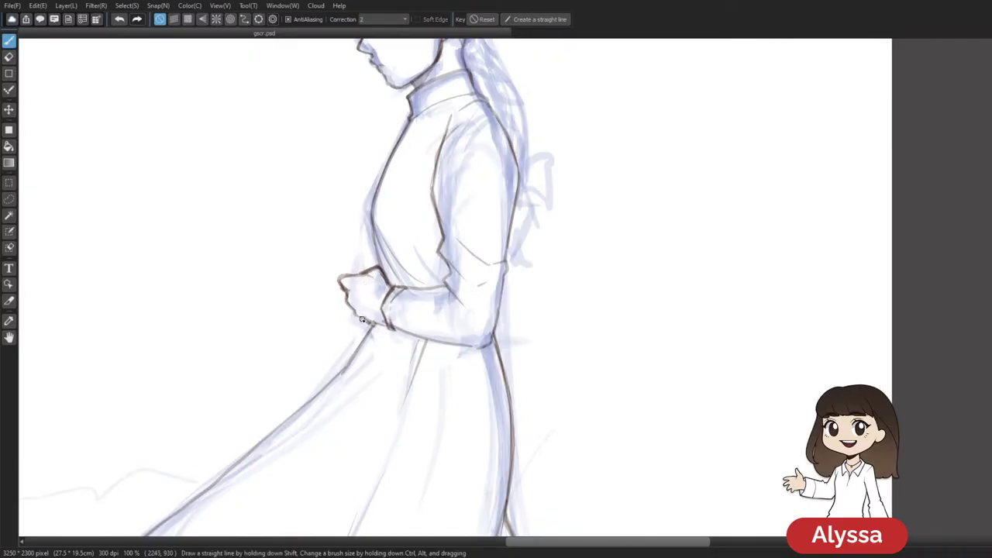
{"action": "key", "text": "e"}
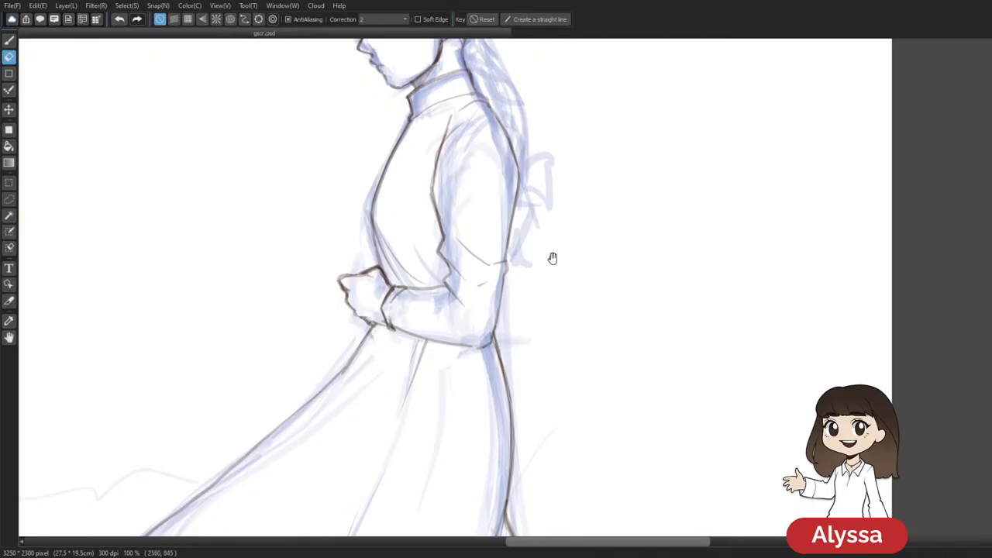
Darken the underside of the hand where it meets the cuff and skirt, and erase the excess line
{"action": "left_click_drag", "start_coordinate": [543, 262], "coordinate": [502, 220]}
{"action": "key", "text": "b"}
{"action": "left_click_drag", "start_coordinate": [330, 281], "coordinate": [339, 282]}
{"action": "key", "text": "e"}
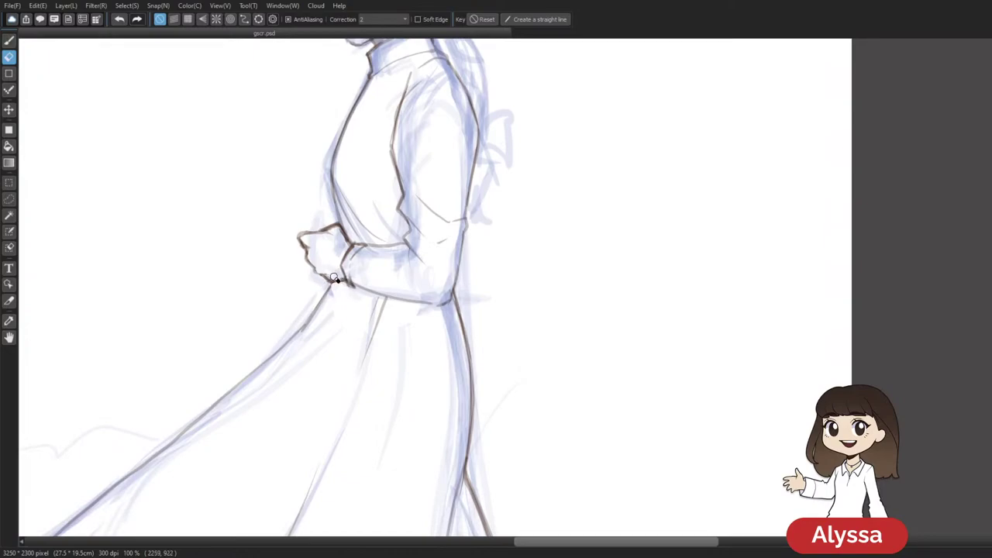
{"action": "left_click_drag", "start_coordinate": [391, 300], "coordinate": [383, 333]}
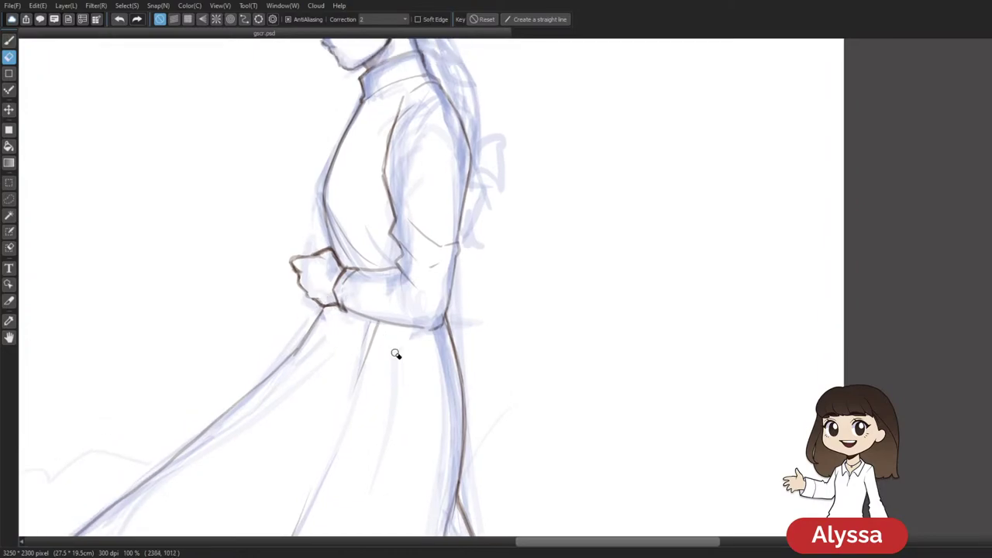
Check the redrawn hand and arm of the dressed figure against the whole drawing and up close
{"action": "key", "text": "b"}
{"action": "scroll", "coordinate": [397, 355], "scroll_direction": "down", "scroll_amount": 2}
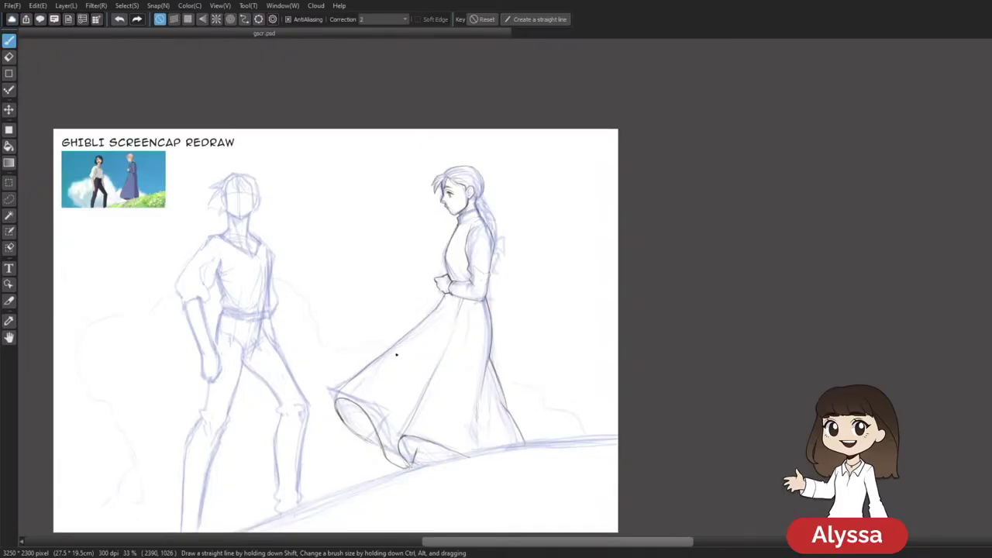
{"action": "key", "text": "ctrl+plus"}
{"action": "key", "text": "ctrl+plus"}
{"action": "mouse_move", "coordinate": [449, 330]}
{"action": "left_mouse_down"}
{"action": "mouse_move", "coordinate": [561, 201]}
{"action": "mouse_move", "coordinate": [530, 239]}
{"action": "left_mouse_up"}
{"action": "left_click_drag", "start_coordinate": [384, 265], "coordinate": [415, 216]}
{"action": "mouse_move", "coordinate": [491, 218]}
{"action": "left_mouse_down"}
{"action": "mouse_move", "coordinate": [420, 324]}
{"action": "mouse_move", "coordinate": [436, 292]}
{"action": "left_mouse_up"}
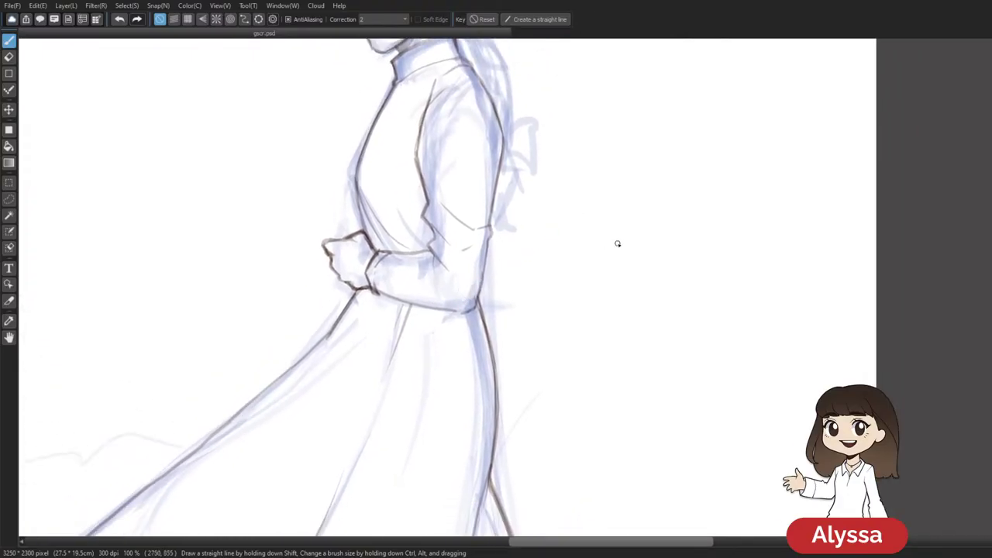
{"action": "mouse_move", "coordinate": [649, 209]}
{"action": "left_mouse_down"}
{"action": "mouse_move", "coordinate": [634, 223]}
{"action": "mouse_move", "coordinate": [635, 245]}
{"action": "left_mouse_up"}
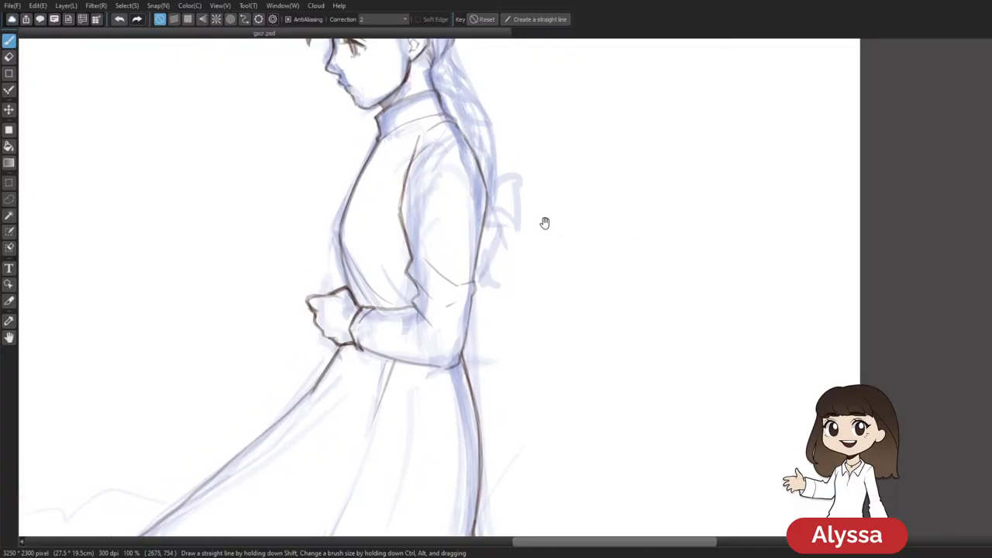
Redraw the collar's base line from the front of the neck toward the shoulder, undoing unsatisfactory strokes
{"action": "mouse_move", "coordinate": [379, 140]}
{"action": "left_mouse_down"}
{"action": "mouse_move", "coordinate": [407, 125]}
{"action": "mouse_move", "coordinate": [391, 135]}
{"action": "mouse_move", "coordinate": [424, 140]}
{"action": "mouse_move", "coordinate": [368, 162]}
{"action": "mouse_move", "coordinate": [380, 140]}
{"action": "mouse_move", "coordinate": [425, 118]}
{"action": "mouse_move", "coordinate": [381, 138]}
{"action": "mouse_move", "coordinate": [439, 121]}
{"action": "left_mouse_up"}
{"action": "key", "text": "ctrl+z"}
{"action": "key", "text": "ctrl+z"}
{"action": "key", "text": "ctrl+z"}
{"action": "left_click_drag", "start_coordinate": [386, 138], "coordinate": [439, 117]}
{"action": "key", "text": "ctrl+z"}
{"action": "left_click_drag", "start_coordinate": [379, 138], "coordinate": [429, 121]}
{"action": "left_click_drag", "start_coordinate": [378, 141], "coordinate": [349, 205]}
{"action": "key", "text": "ctrl+z"}
Examine the dressed figure from head to skirt at whole-figure and close views
{"action": "key", "text": "ctrl+minus"}
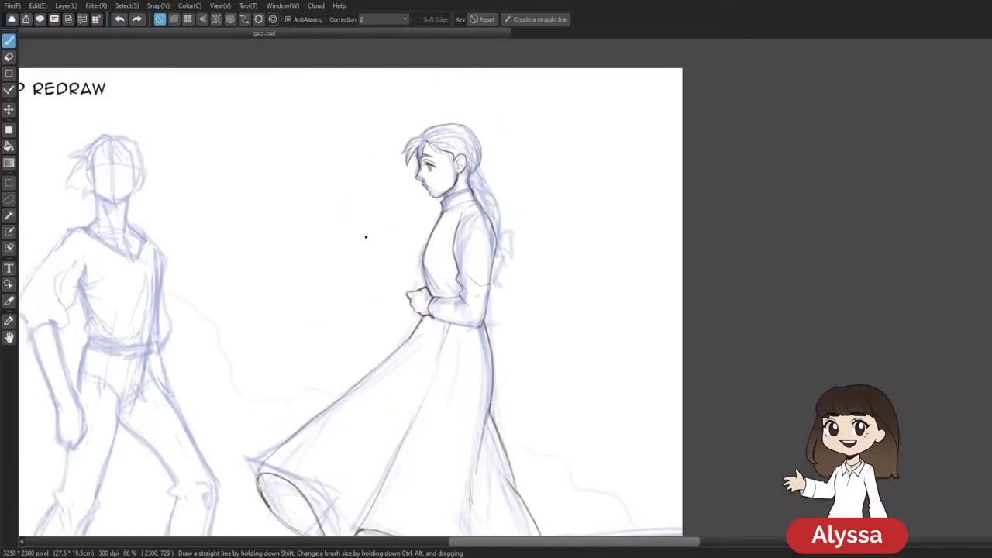
{"action": "key", "text": "ctrl+minus"}
{"action": "key", "text": "ctrl+plus"}
{"action": "key", "text": "ctrl+plus"}
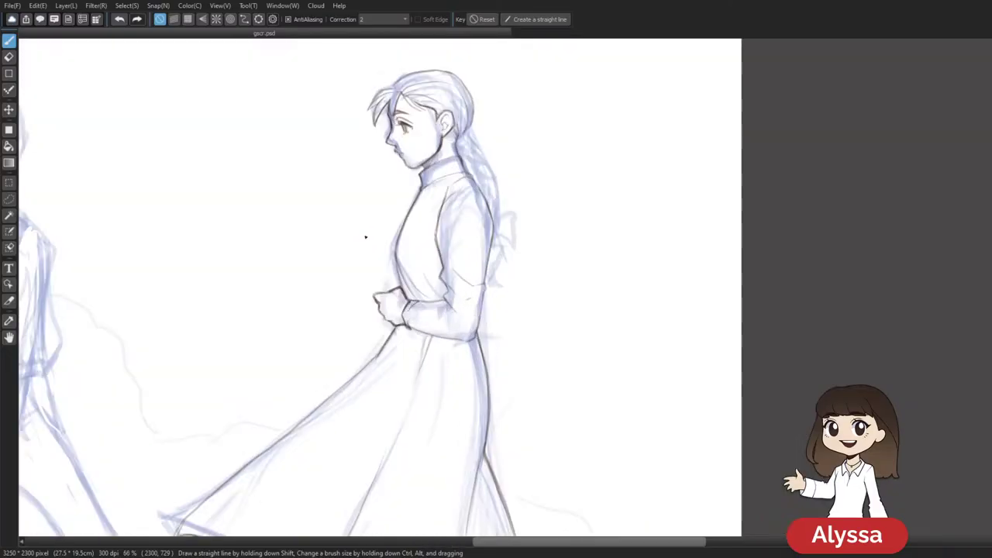
{"action": "key", "text": "Tab"}
{"action": "key", "text": "ctrl+plus"}
{"action": "mouse_move", "coordinate": [533, 206]}
{"action": "left_mouse_down"}
{"action": "mouse_move", "coordinate": [527, 175]}
{"action": "mouse_move", "coordinate": [530, 218]}
{"action": "left_mouse_up"}
{"action": "left_click_drag", "start_coordinate": [520, 160], "coordinate": [519, 173]}
{"action": "left_click_drag", "start_coordinate": [544, 218], "coordinate": [541, 169]}
{"action": "mouse_move", "coordinate": [539, 226]}
{"action": "left_mouse_down"}
{"action": "mouse_move", "coordinate": [532, 217]}
{"action": "mouse_move", "coordinate": [526, 234]}
{"action": "left_mouse_up"}
{"action": "left_click_drag", "start_coordinate": [467, 171], "coordinate": [692, 207]}
{"action": "key", "text": "Tab"}
Draw the first rounded strand of the braid below the nape, following the blue rough
{"action": "mouse_move", "coordinate": [411, 270]}
{"action": "left_mouse_down"}
{"action": "mouse_move", "coordinate": [736, 327]}
{"action": "mouse_move", "coordinate": [781, 347]}
{"action": "mouse_move", "coordinate": [613, 289]}
{"action": "mouse_move", "coordinate": [396, 241]}
{"action": "left_mouse_up"}
{"action": "left_click_drag", "start_coordinate": [755, 186], "coordinate": [590, 229]}
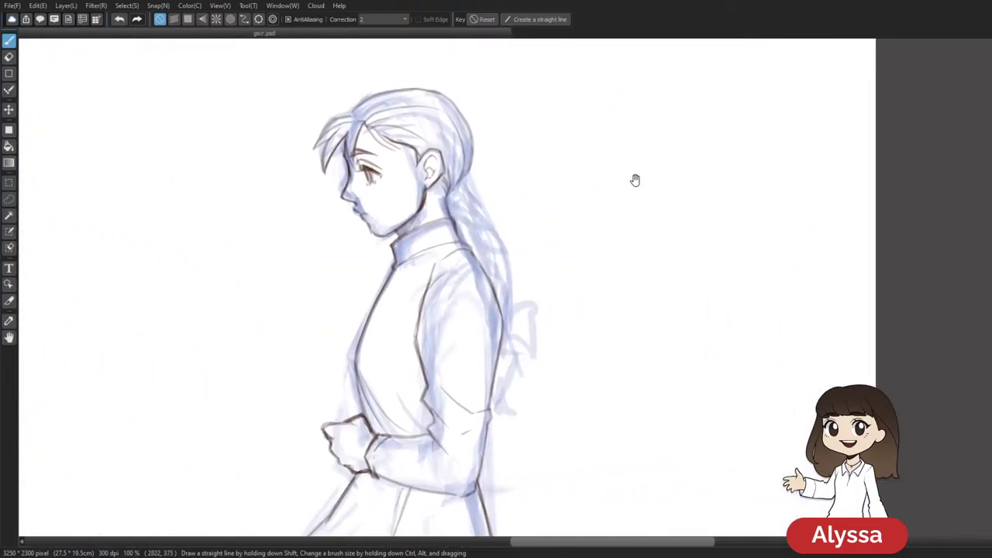
{"action": "left_click_drag", "start_coordinate": [751, 300], "coordinate": [710, 293]}
{"action": "left_click_drag", "start_coordinate": [555, 264], "coordinate": [558, 279]}
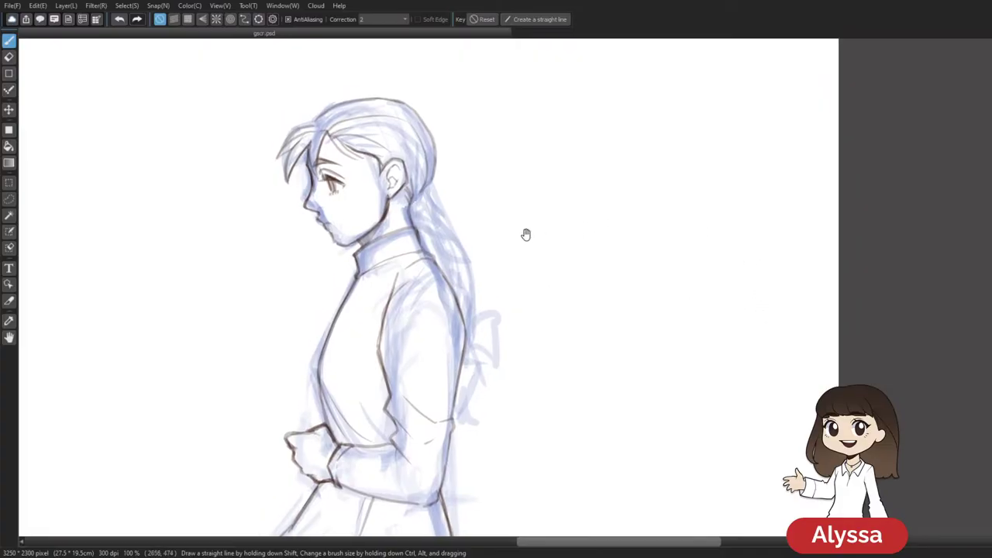
{"action": "left_click_drag", "start_coordinate": [490, 172], "coordinate": [479, 234]}
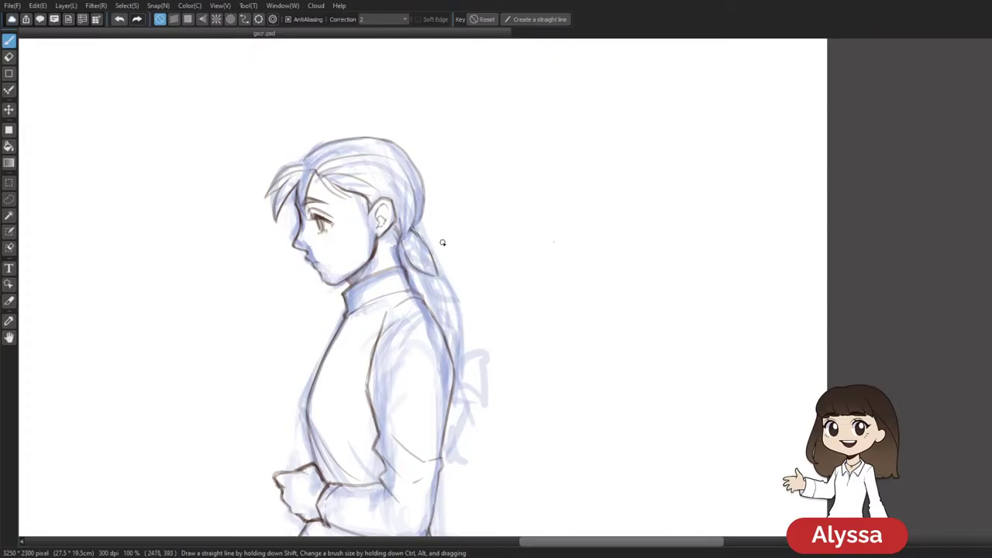
{"action": "left_click_drag", "start_coordinate": [494, 209], "coordinate": [457, 165]}
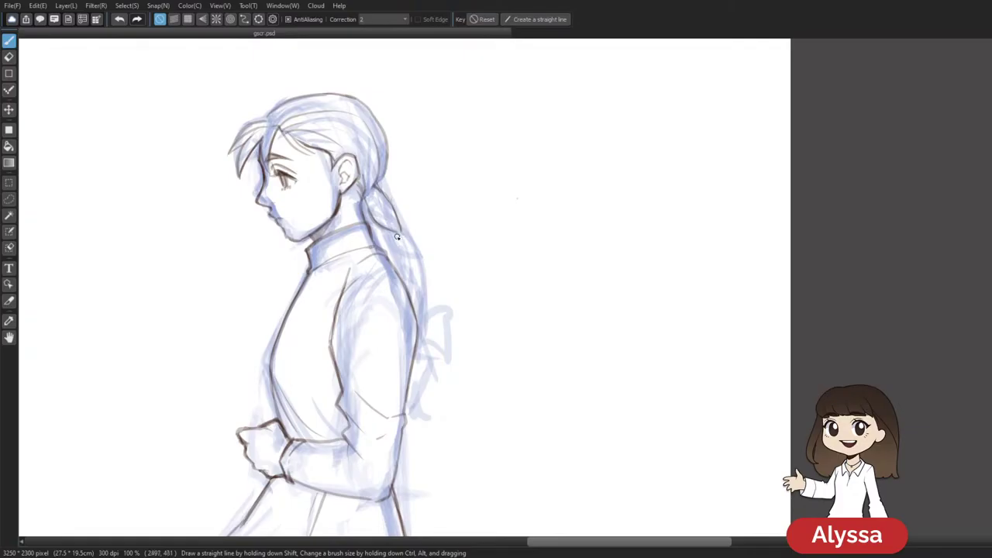
Draw the next interlocking braid strands downward along the figure's back
{"action": "left_click_drag", "start_coordinate": [389, 254], "coordinate": [413, 275]}
{"action": "left_click_drag", "start_coordinate": [393, 210], "coordinate": [407, 234]}
{"action": "left_click_drag", "start_coordinate": [491, 189], "coordinate": [465, 149]}
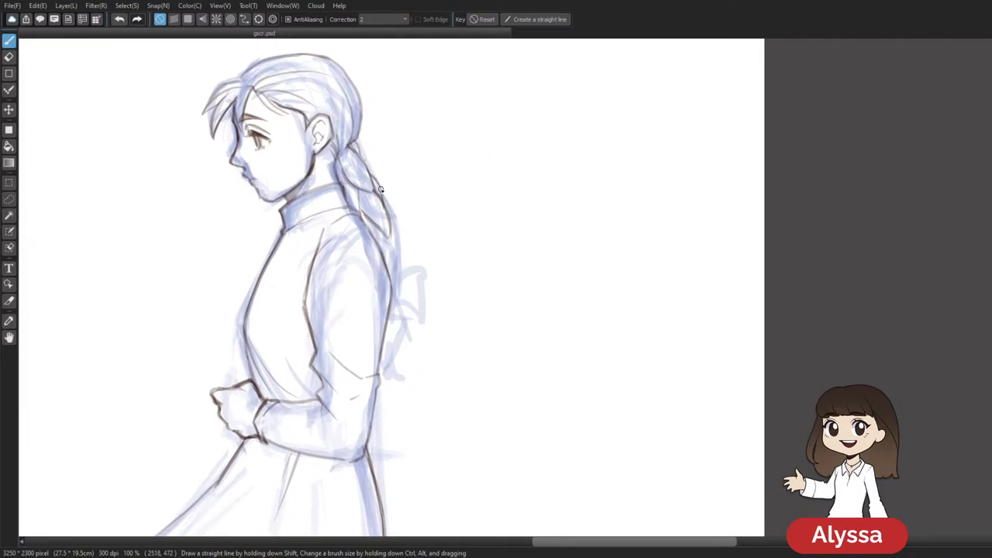
{"action": "left_click_drag", "start_coordinate": [416, 193], "coordinate": [419, 181]}
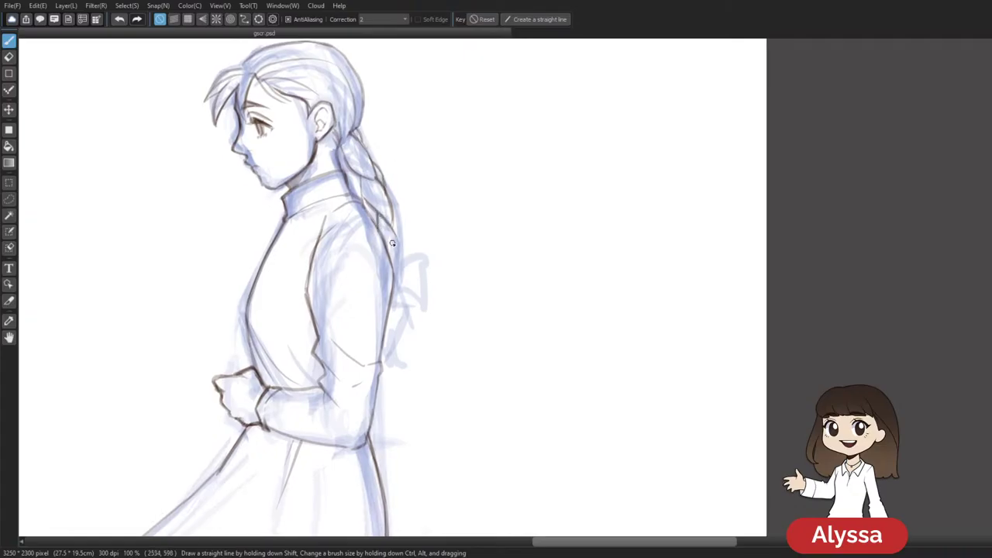
{"action": "left_click_drag", "start_coordinate": [394, 233], "coordinate": [395, 268]}
{"action": "left_click_drag", "start_coordinate": [391, 199], "coordinate": [399, 238]}
Finish the lower end of the braid and draw the bow tied there, undoing misplaced strokes
{"action": "left_click_drag", "start_coordinate": [468, 282], "coordinate": [502, 237]}
{"action": "mouse_move", "coordinate": [431, 223]}
{"action": "left_mouse_down"}
{"action": "mouse_move", "coordinate": [434, 248]}
{"action": "mouse_move", "coordinate": [427, 219]}
{"action": "mouse_move", "coordinate": [435, 254]}
{"action": "mouse_move", "coordinate": [424, 217]}
{"action": "mouse_move", "coordinate": [432, 227]}
{"action": "mouse_move", "coordinate": [438, 213]}
{"action": "mouse_move", "coordinate": [437, 243]}
{"action": "mouse_move", "coordinate": [438, 214]}
{"action": "mouse_move", "coordinate": [407, 195]}
{"action": "mouse_move", "coordinate": [420, 227]}
{"action": "mouse_move", "coordinate": [450, 224]}
{"action": "mouse_move", "coordinate": [451, 249]}
{"action": "mouse_move", "coordinate": [472, 247]}
{"action": "mouse_move", "coordinate": [453, 295]}
{"action": "mouse_move", "coordinate": [428, 268]}
{"action": "mouse_move", "coordinate": [450, 297]}
{"action": "left_mouse_up"}
{"action": "key", "text": "ctrl+z"}
{"action": "key", "text": "e"}
{"action": "key", "text": "b"}
{"action": "key", "text": "ctrl+z"}
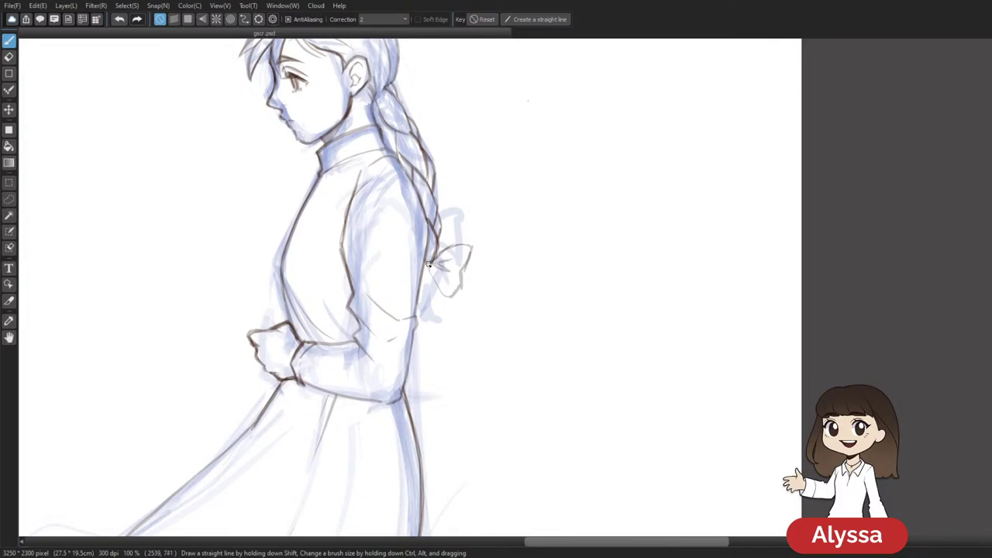
{"action": "key", "text": "ctrl+z"}
Draw the loose tail hanging below the bow and erase the excess line where it joins the knot
{"action": "mouse_move", "coordinate": [429, 265]}
{"action": "left_mouse_down"}
{"action": "mouse_move", "coordinate": [431, 314]}
{"action": "mouse_move", "coordinate": [441, 324]}
{"action": "mouse_move", "coordinate": [414, 303]}
{"action": "mouse_move", "coordinate": [439, 322]}
{"action": "left_mouse_up"}
{"action": "key", "text": "e"}
{"action": "left_click_drag", "start_coordinate": [432, 272], "coordinate": [434, 288]}
{"action": "key", "text": "b"}
Hide the blue rough on Layer6 to view the dressed figure's dark brown linework alone
{"action": "key", "text": "ctrl+minus"}
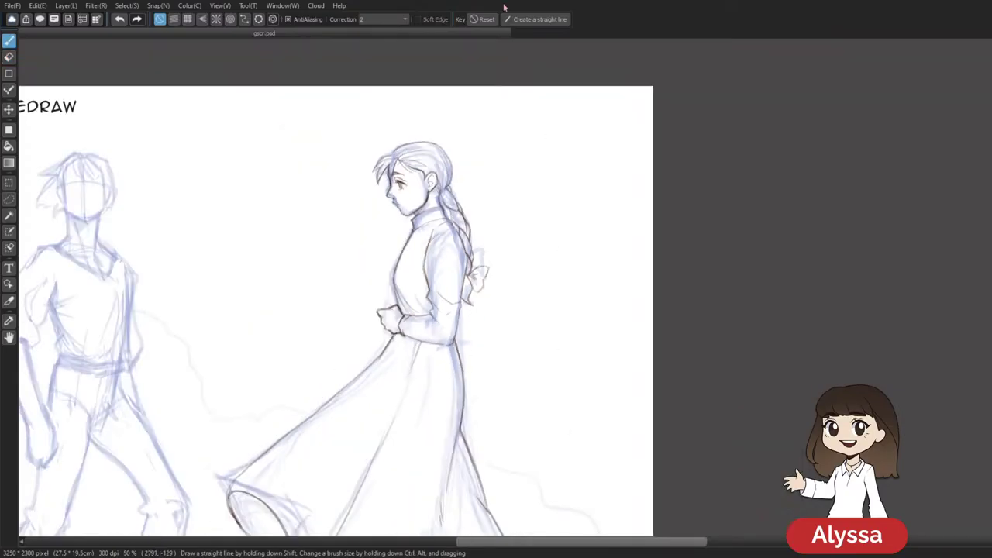
{"action": "left_click_drag", "start_coordinate": [454, 272], "coordinate": [513, 199]}
{"action": "left_click_drag", "start_coordinate": [508, 262], "coordinate": [455, 152]}
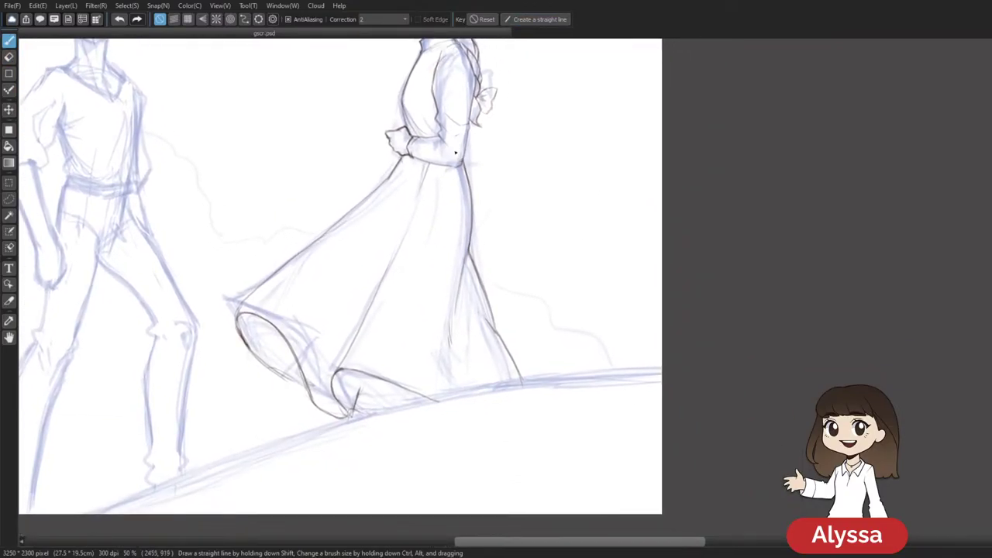
{"action": "left_click_drag", "start_coordinate": [348, 346], "coordinate": [398, 391]}
{"action": "key", "text": "Tab"}
{"action": "left_click", "coordinate": [897, 264]}
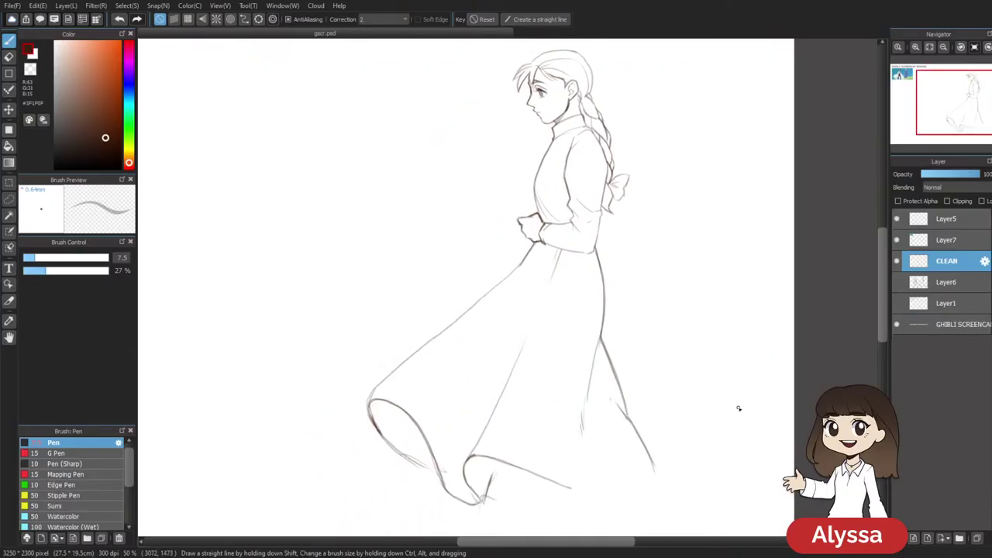
Duplicate the CLEAN layer, lower the copy's opacity to about half, and compare the linework with and without it
{"action": "key", "text": "ctrl+c"}
{"action": "key", "text": "ctrl+v"}
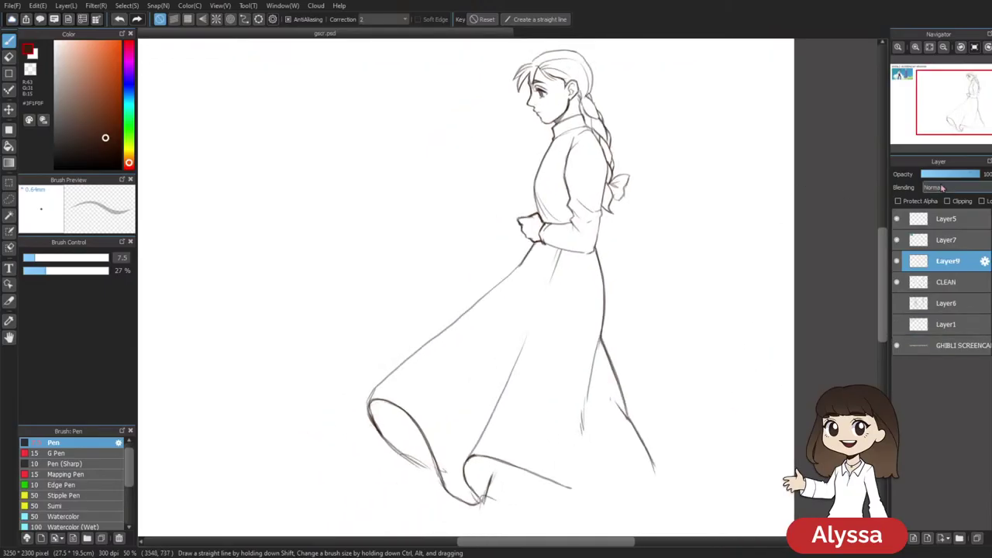
{"action": "left_click_drag", "start_coordinate": [961, 175], "coordinate": [951, 175]}
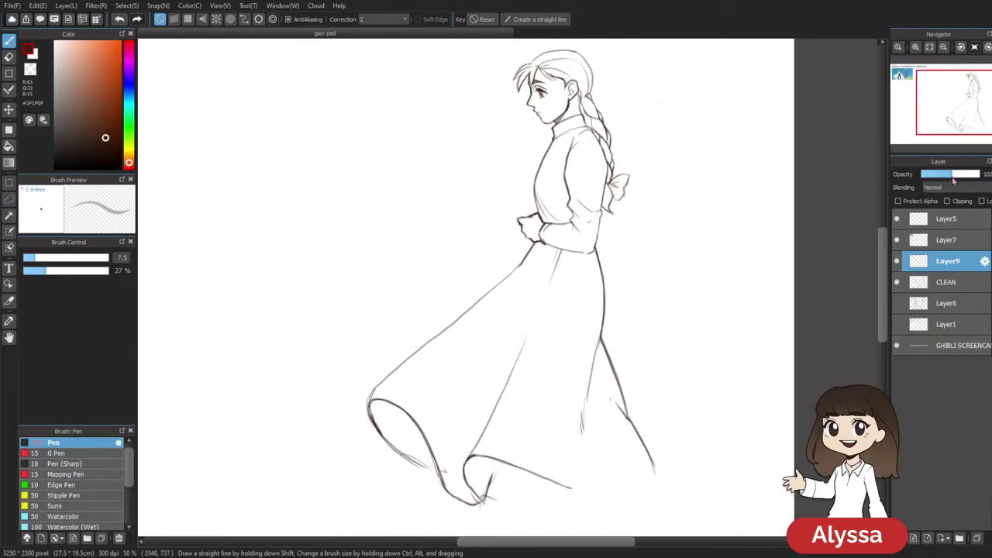
{"action": "left_click", "coordinate": [897, 263]}
{"action": "left_click", "coordinate": [897, 263]}
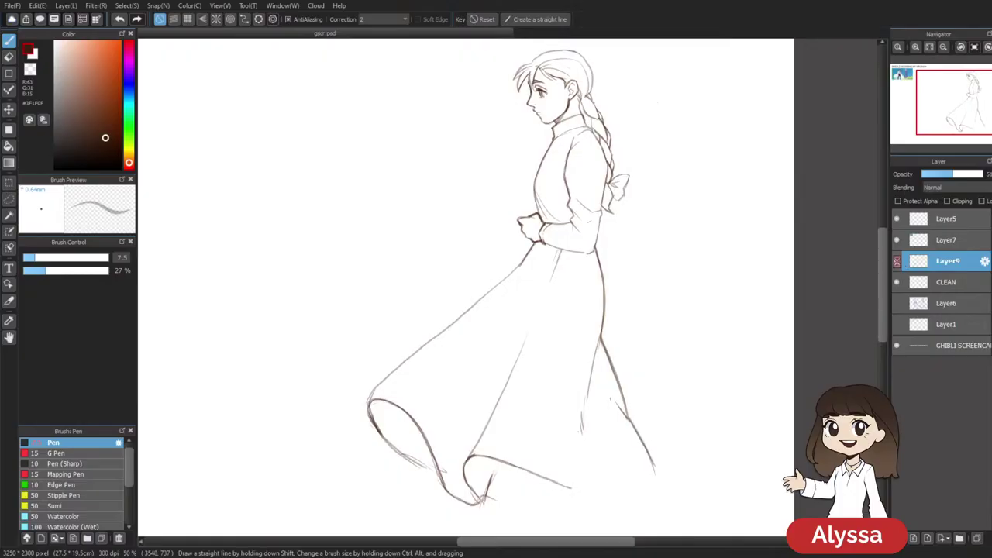
Try merging the duplicated linework layer down into CLEAN, compare the lines, and undo the merge
{"action": "key", "text": "ctrl+e"}
{"action": "left_click", "coordinate": [896, 264]}
{"action": "left_click", "coordinate": [896, 264]}
{"action": "left_click_drag", "start_coordinate": [767, 238], "coordinate": [715, 189]}
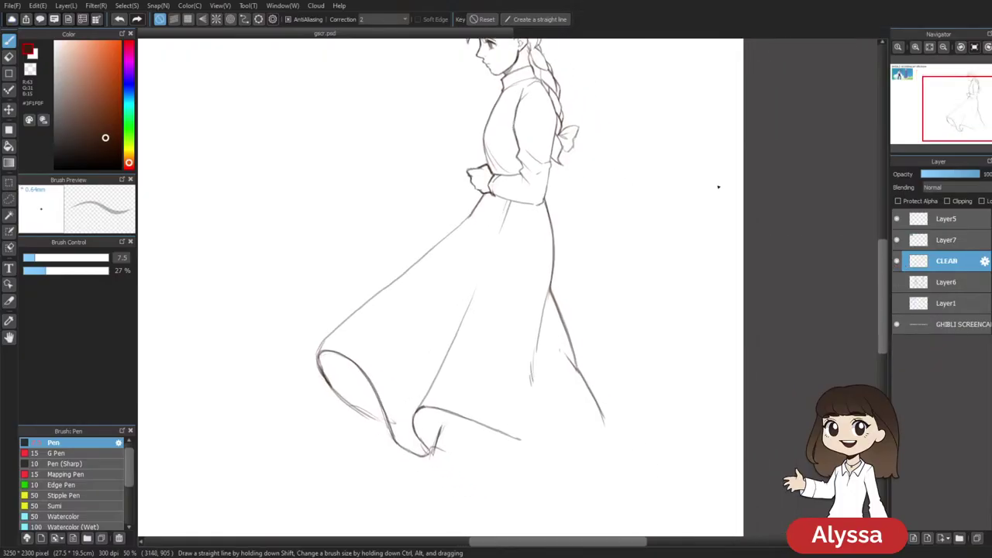
{"action": "key", "text": "ctrl+z"}
Show the blue rough on Layer6 and flip the canvas view horizontally to work on the trousered figure's head
{"action": "left_click", "coordinate": [897, 305]}
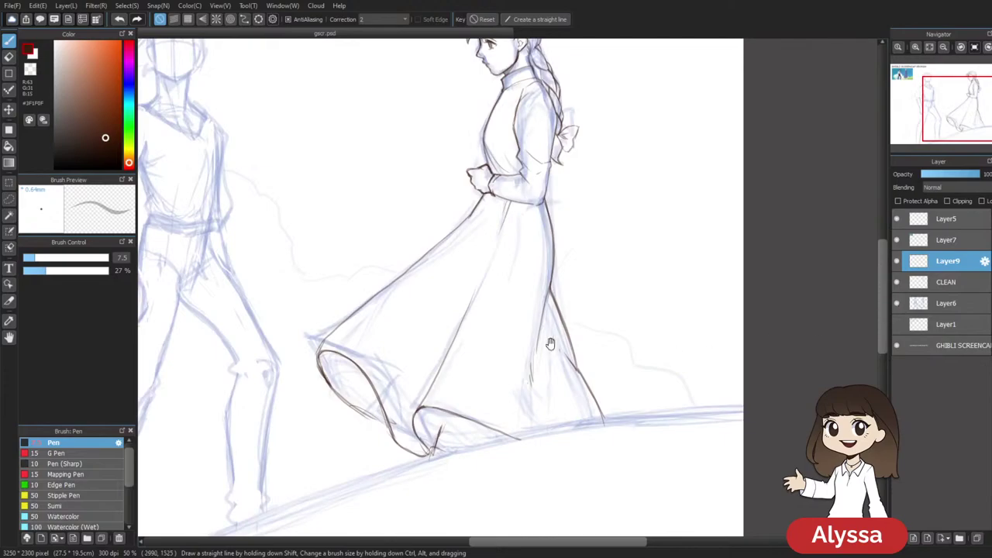
{"action": "left_click_drag", "start_coordinate": [551, 342], "coordinate": [787, 278]}
{"action": "left_click_drag", "start_coordinate": [649, 238], "coordinate": [693, 324]}
{"action": "key", "text": "ctrl+Up"}
{"action": "key", "text": "Down"}
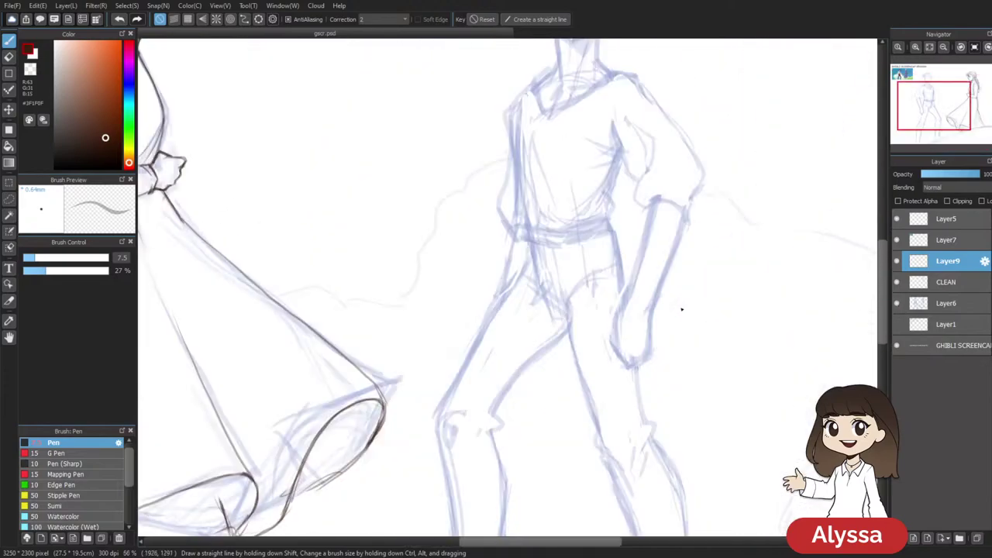
{"action": "left_click_drag", "start_coordinate": [775, 151], "coordinate": [607, 396]}
{"action": "key", "text": "ctrl+Up"}
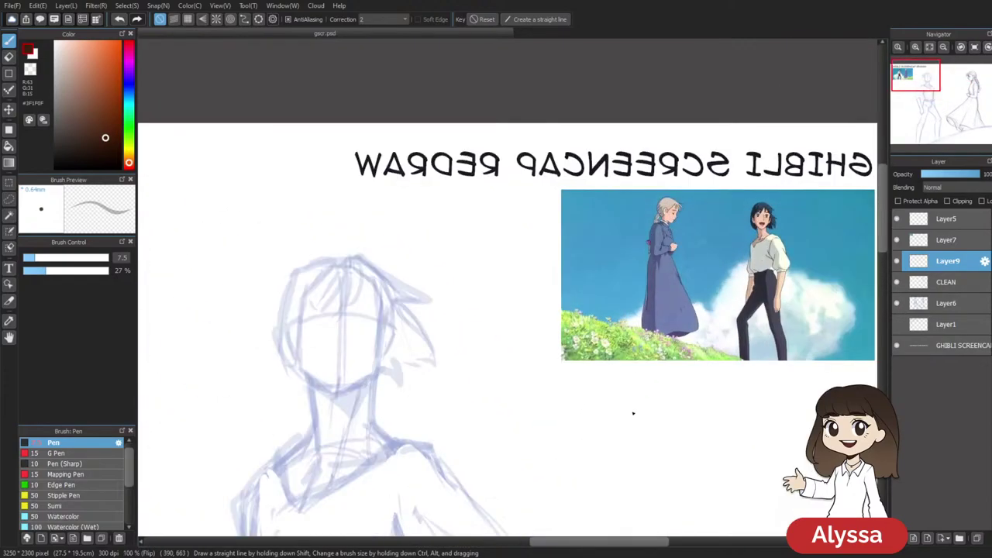
{"action": "left_click_drag", "start_coordinate": [465, 336], "coordinate": [522, 274]}
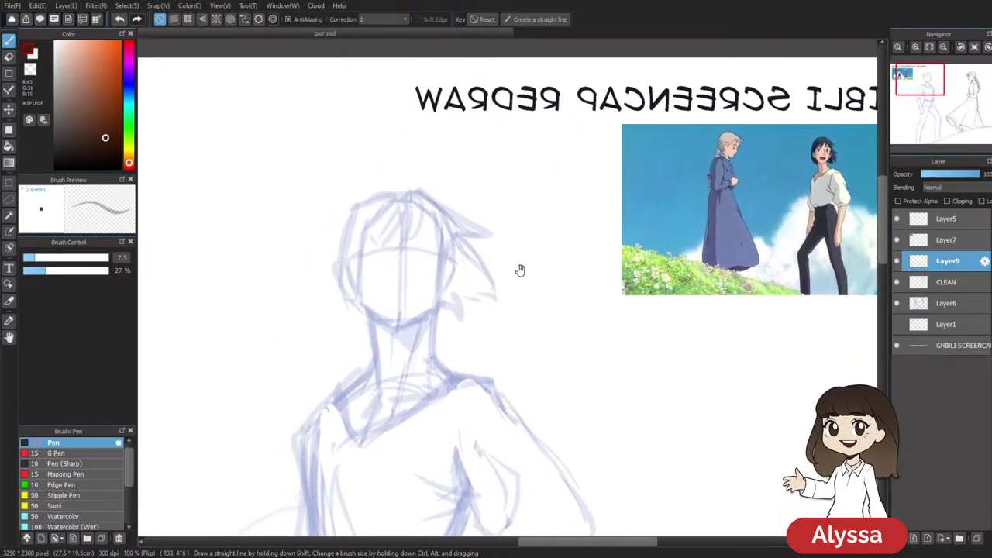
Sketch the trousered figure's nose along the face's centre line, undoing and redrawing rough strokes
{"action": "left_click_drag", "start_coordinate": [404, 251], "coordinate": [408, 271]}
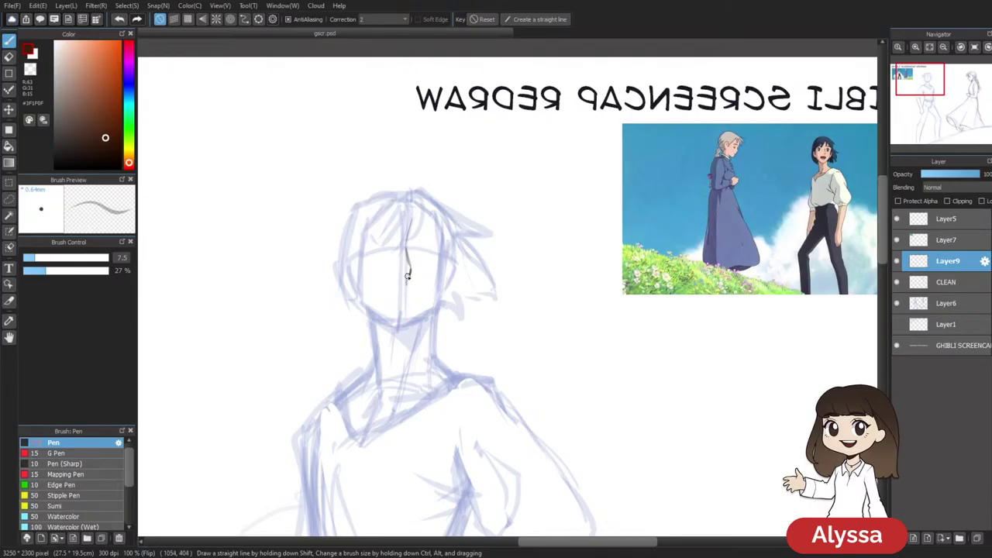
{"action": "key", "text": "ctrl+z"}
{"action": "mouse_move", "coordinate": [400, 274]}
{"action": "left_mouse_down"}
{"action": "mouse_move", "coordinate": [448, 266]}
{"action": "mouse_move", "coordinate": [455, 278]}
{"action": "left_mouse_up"}
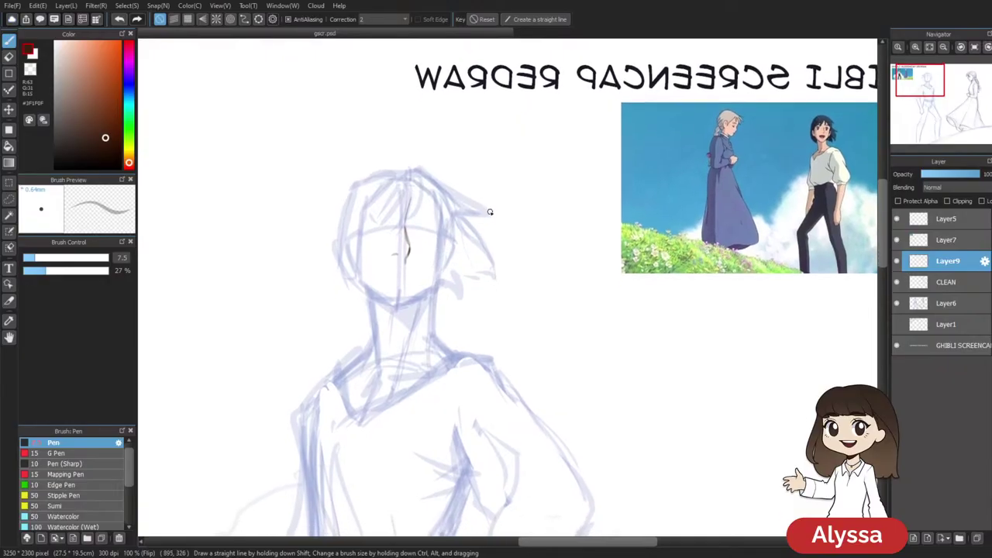
{"action": "key", "text": "ctrl+z"}
{"action": "left_click_drag", "start_coordinate": [408, 249], "coordinate": [409, 254]}
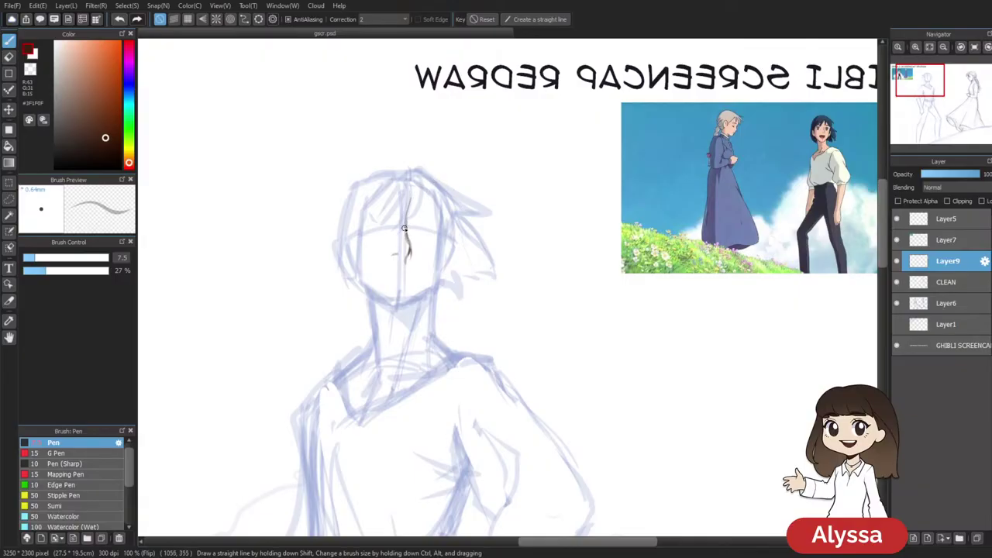
Clean up the nose line with the eraser and extend the bridge upward toward the brow
{"action": "key", "text": "e"}
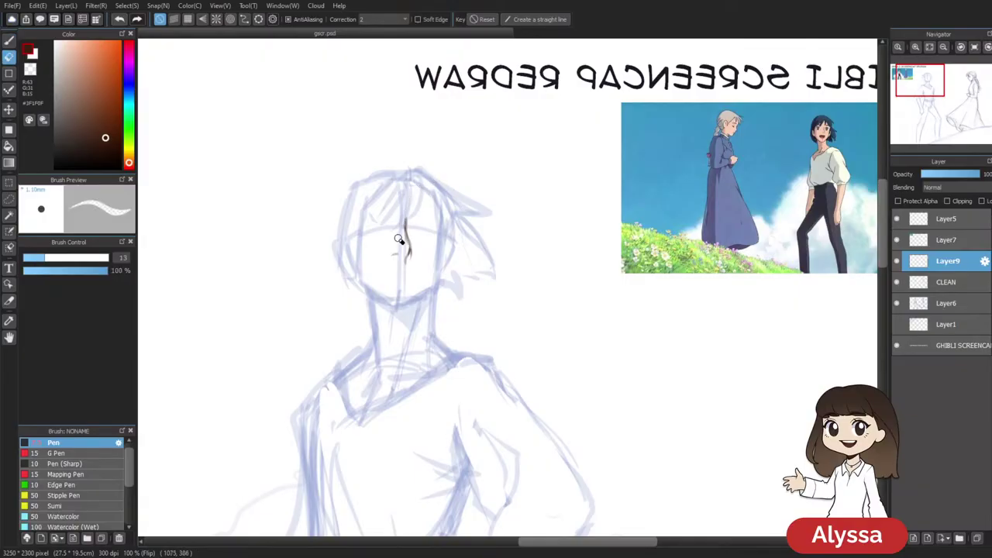
{"action": "key", "text": "p"}
{"action": "left_click_drag", "start_coordinate": [408, 243], "coordinate": [406, 217]}
{"action": "key", "text": "e"}
{"action": "key", "text": "b"}
{"action": "left_click_drag", "start_coordinate": [645, 349], "coordinate": [625, 308]}
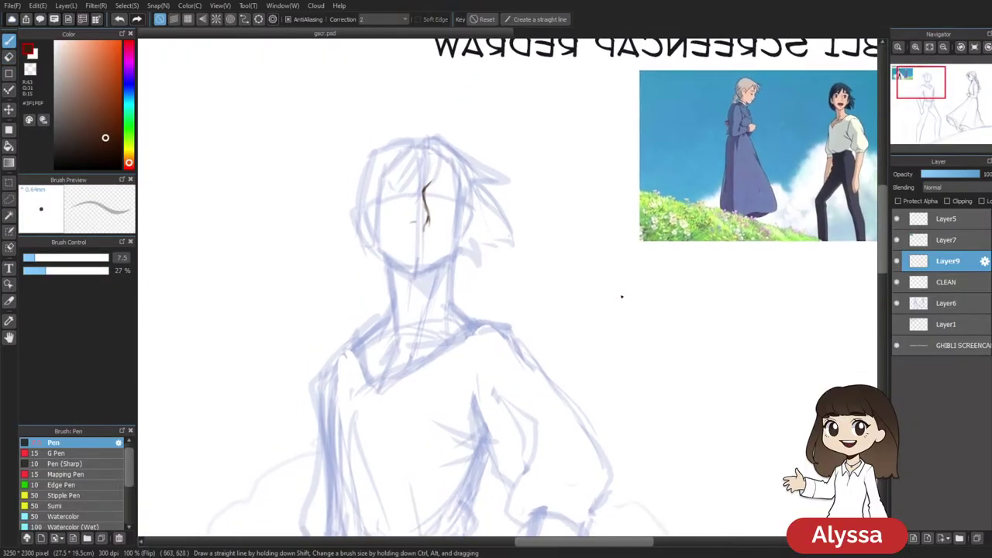
Trim the trousered figure's nose line with the eraser, then tilt and nudge it slightly with a transform
{"action": "key", "text": "e"}
{"action": "mouse_move", "coordinate": [420, 203]}
{"action": "left_mouse_down"}
{"action": "mouse_move", "coordinate": [415, 189]}
{"action": "mouse_move", "coordinate": [424, 210]}
{"action": "mouse_move", "coordinate": [418, 190]}
{"action": "left_mouse_up"}
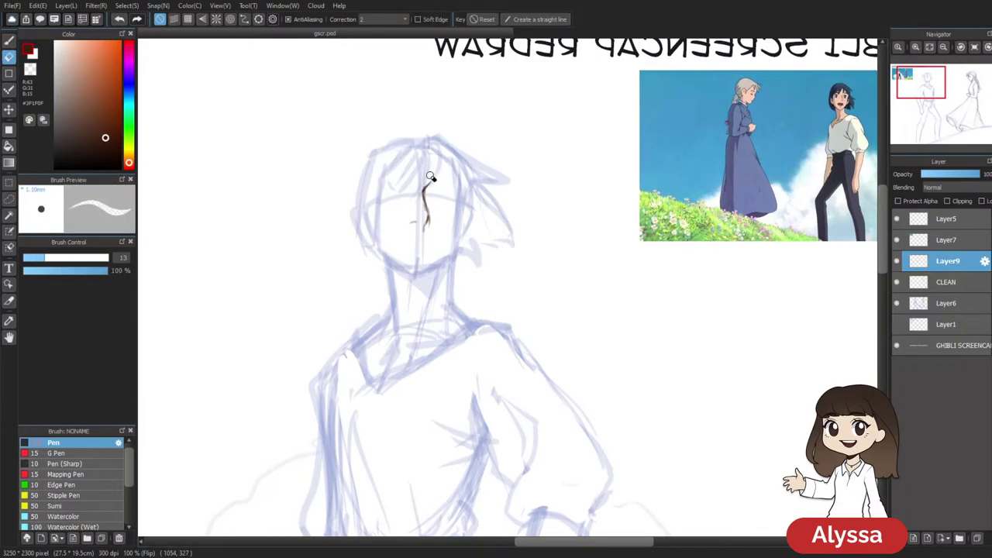
{"action": "key", "text": "p"}
{"action": "left_click_drag", "start_coordinate": [674, 351], "coordinate": [648, 369]}
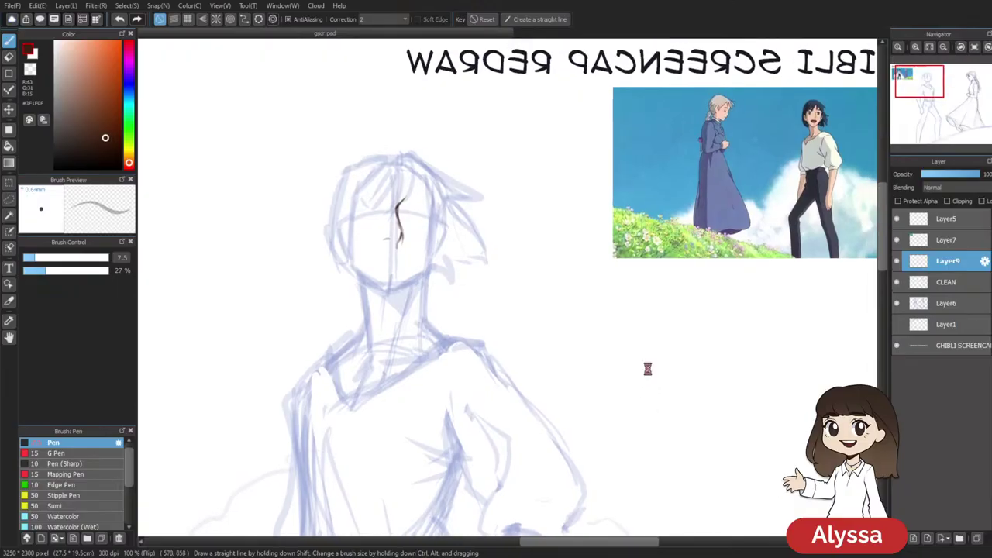
{"action": "key", "text": "ctrl+t"}
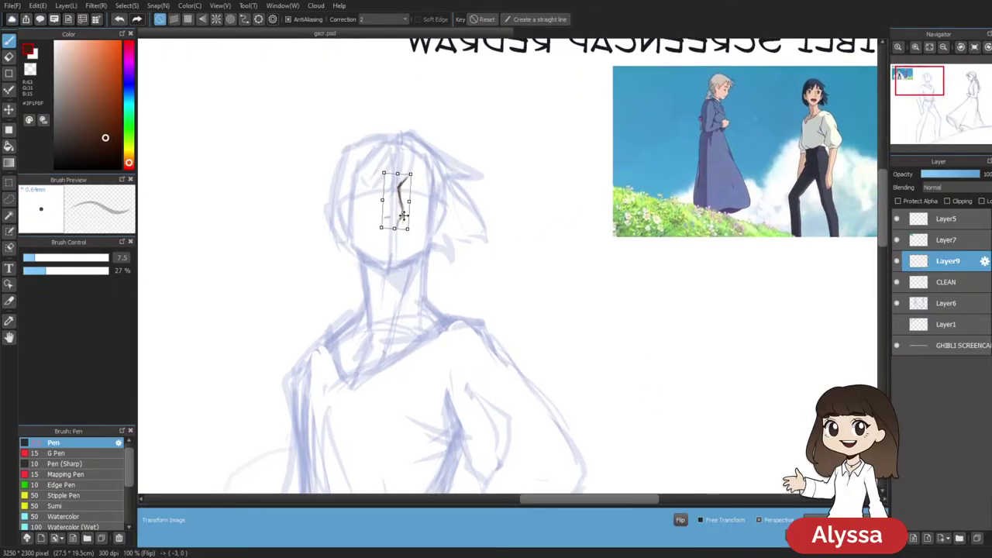
{"action": "key", "text": "Return"}
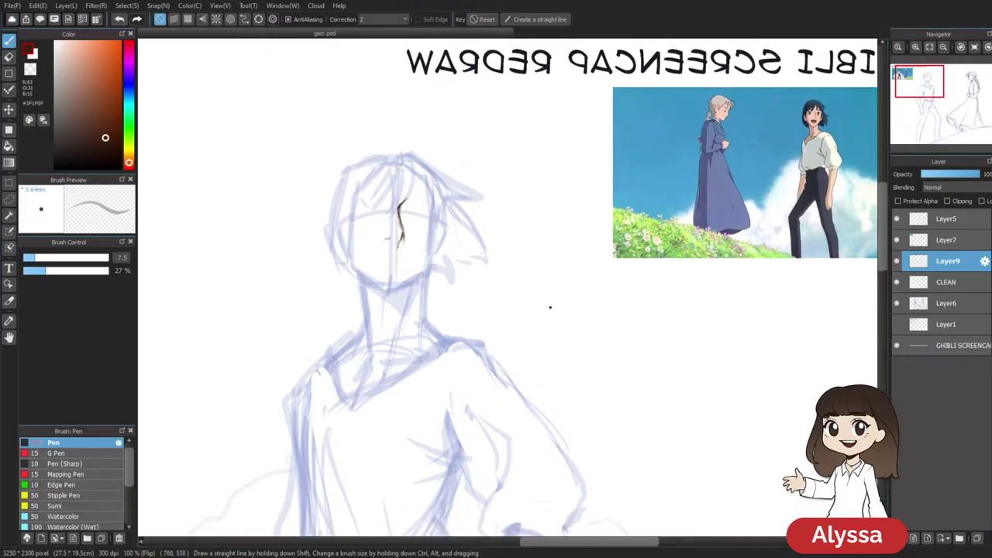
Sketch the arched upper eyelid on each side of the nose, undoing rough strokes and tidying the outer corner with the eraser
{"action": "scroll", "coordinate": [549, 305], "scroll_direction": "down", "scroll_amount": 5}
{"action": "scroll", "coordinate": [551, 307], "scroll_direction": "up", "scroll_amount": 1}
{"action": "scroll", "coordinate": [551, 307], "scroll_direction": "up", "scroll_amount": 3}
{"action": "left_click_drag", "start_coordinate": [471, 203], "coordinate": [552, 226]}
{"action": "mouse_move", "coordinate": [375, 193]}
{"action": "left_mouse_down"}
{"action": "mouse_move", "coordinate": [399, 193]}
{"action": "mouse_move", "coordinate": [363, 203]}
{"action": "left_mouse_up"}
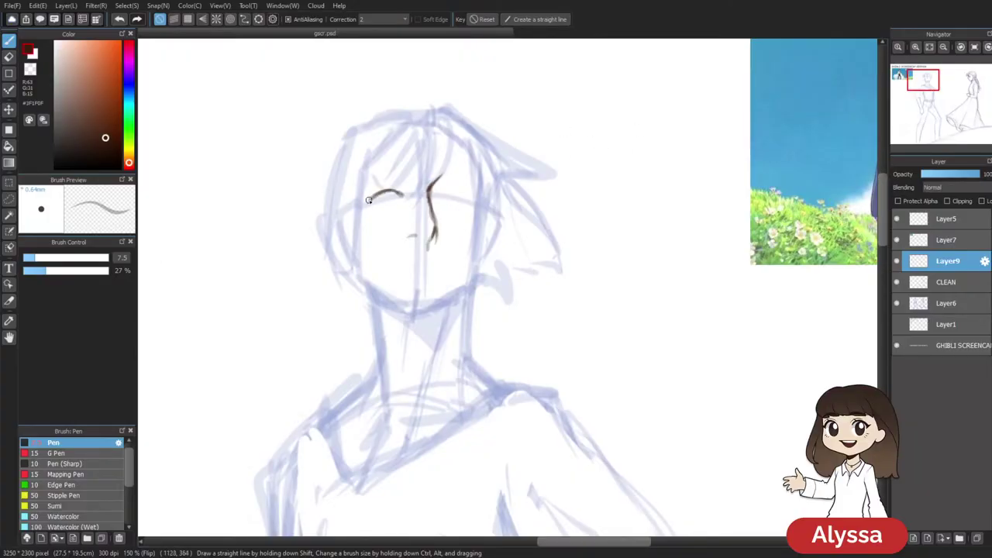
{"action": "mouse_move", "coordinate": [444, 197]}
{"action": "left_mouse_down"}
{"action": "mouse_move", "coordinate": [469, 193]}
{"action": "mouse_move", "coordinate": [477, 206]}
{"action": "left_mouse_up"}
{"action": "key", "text": "ctrl+z"}
{"action": "key", "text": "ctrl+z"}
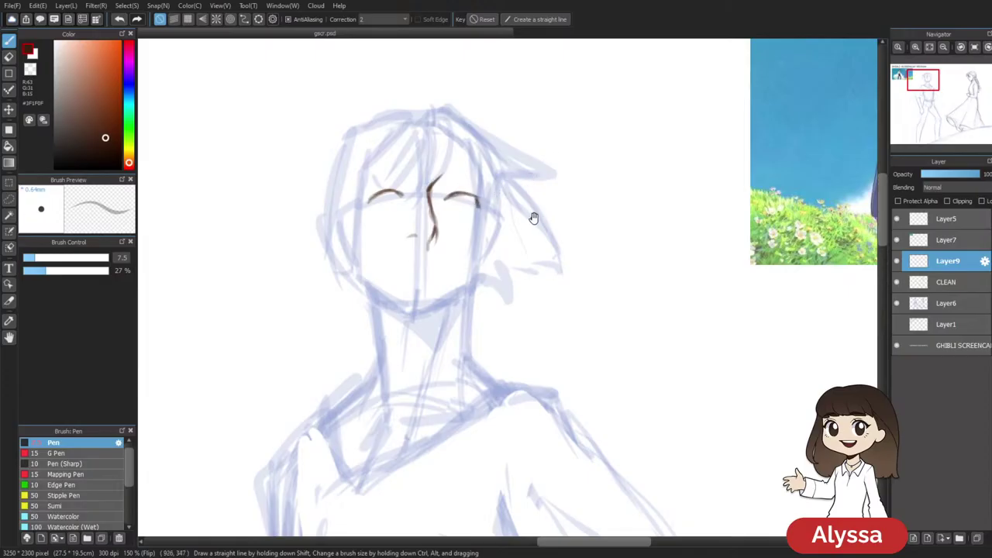
{"action": "key", "text": "e"}
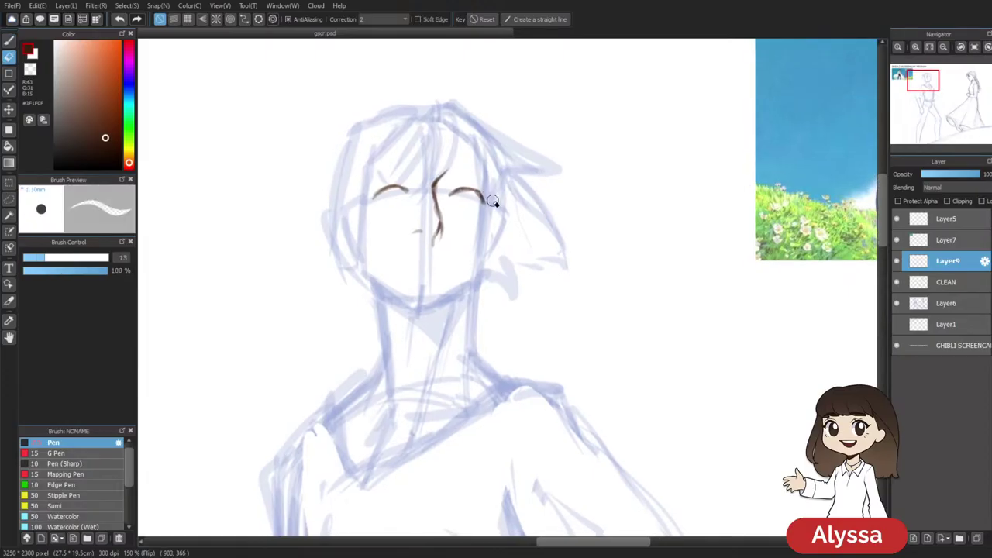
{"action": "key", "text": "b"}
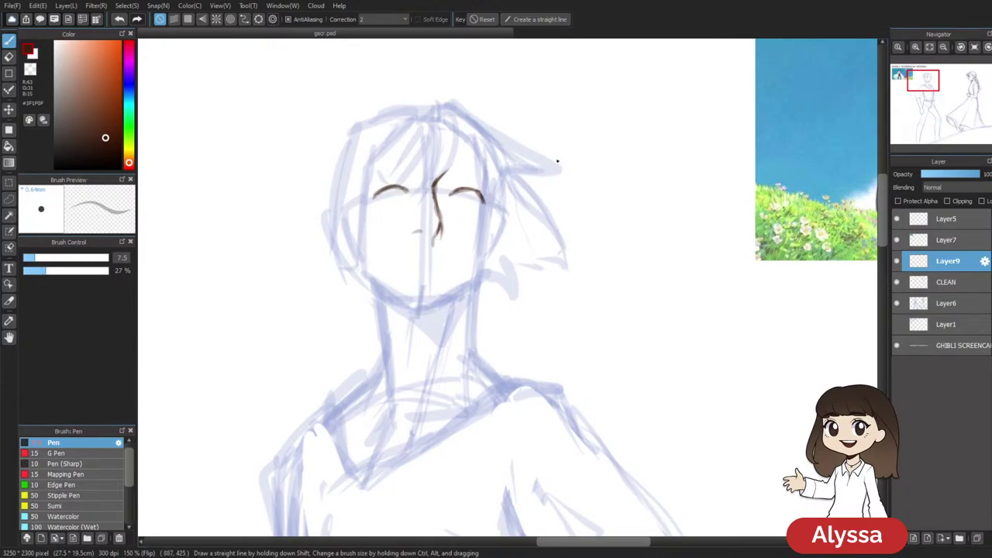
{"action": "left_click_drag", "start_coordinate": [545, 171], "coordinate": [534, 193]}
{"action": "left_click_drag", "start_coordinate": [599, 282], "coordinate": [598, 263]}
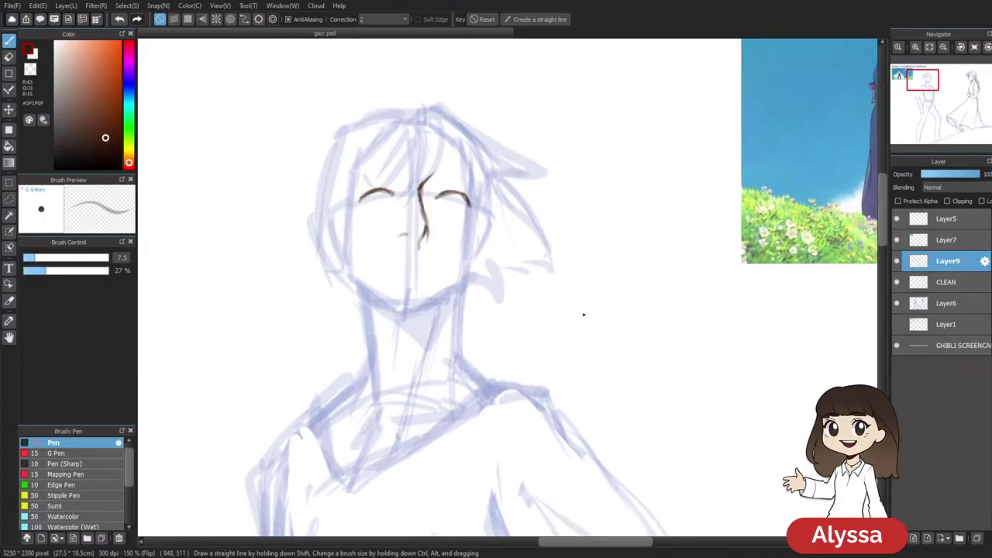
Lasso the right-hand eye's lid line, adjust its placement with a transform, and clear the selection
{"action": "key", "text": "ctrl+minus"}
{"action": "key", "text": "ctrl+minus"}
{"action": "key", "text": "ctrl+plus"}
{"action": "key", "text": "m"}
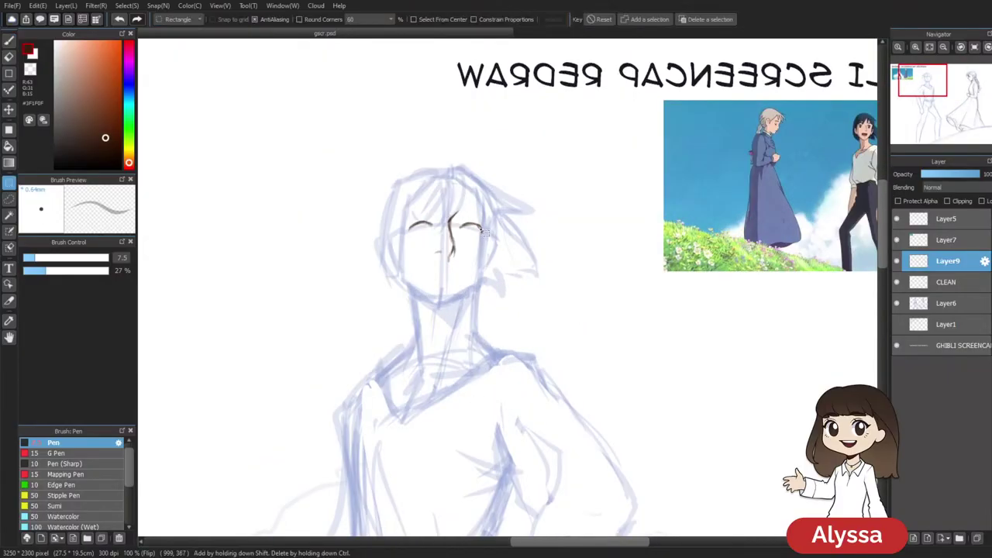
{"action": "left_click_drag", "start_coordinate": [480, 250], "coordinate": [488, 222]}
{"action": "key", "text": "ctrl+t"}
{"action": "key", "text": "Return"}
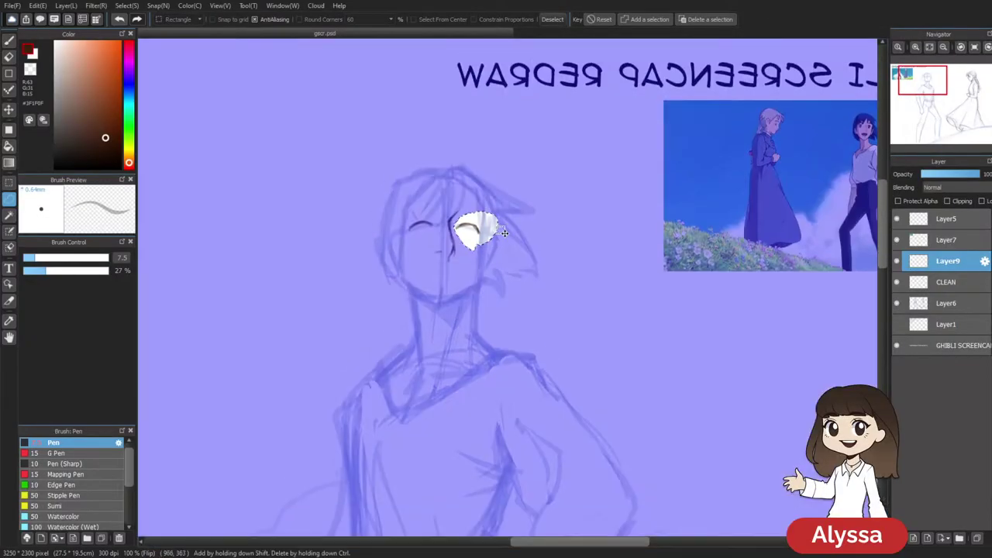
{"action": "key", "text": "ctrl+d"}
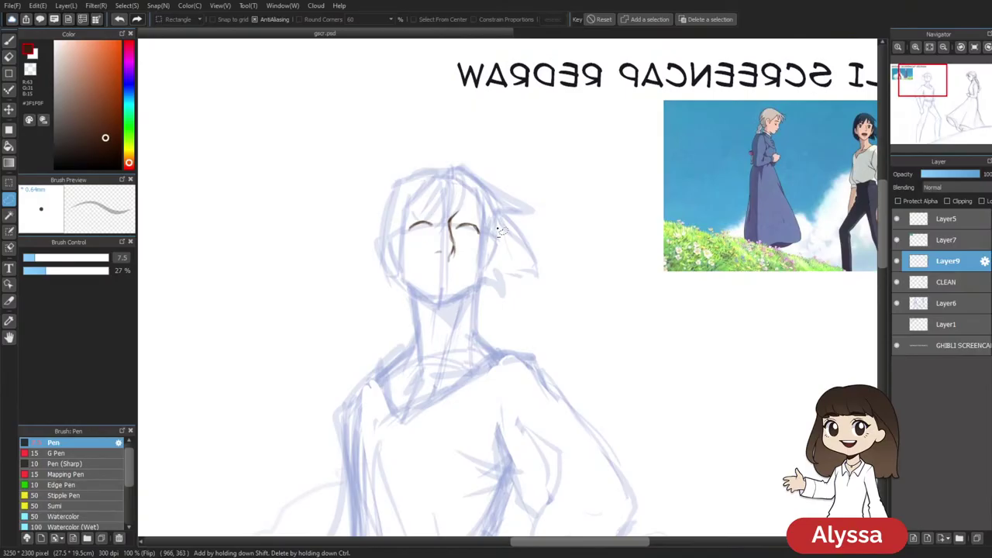
{"action": "scroll", "coordinate": [502, 229], "scroll_direction": "down", "scroll_amount": 4}
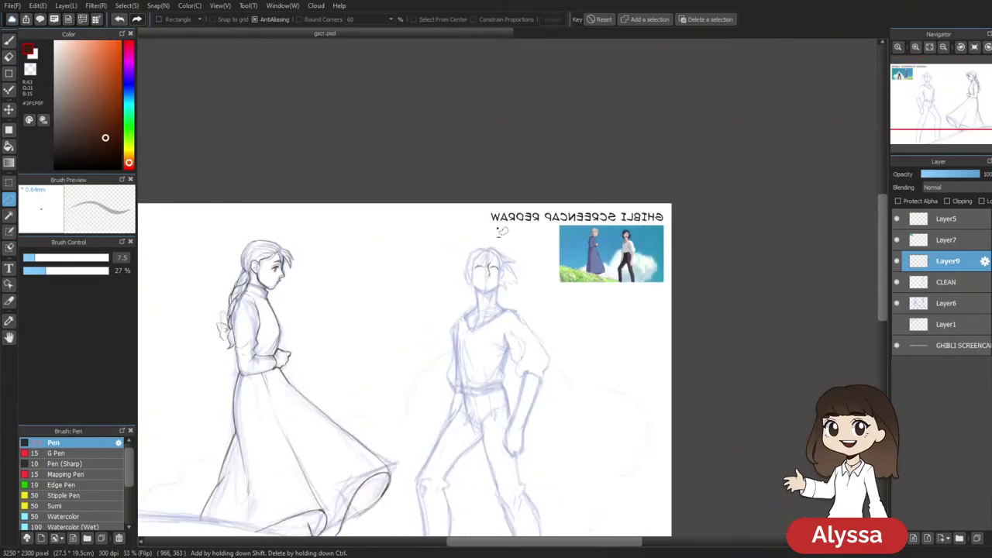
Add a thin eyelid crease above both upper lids and darken the lid lines
{"action": "key", "text": "b"}
{"action": "scroll", "coordinate": [502, 229], "scroll_direction": "up", "scroll_amount": 4}
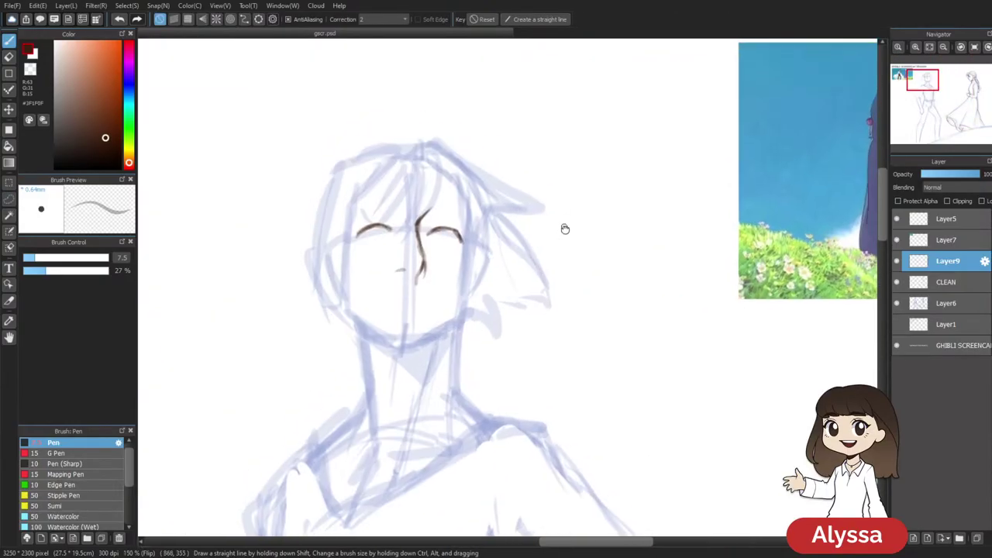
{"action": "mouse_move", "coordinate": [598, 212]}
{"action": "left_mouse_down"}
{"action": "mouse_move", "coordinate": [330, 282]}
{"action": "mouse_move", "coordinate": [215, 386]}
{"action": "mouse_move", "coordinate": [576, 139]}
{"action": "mouse_move", "coordinate": [563, 136]}
{"action": "left_mouse_up"}
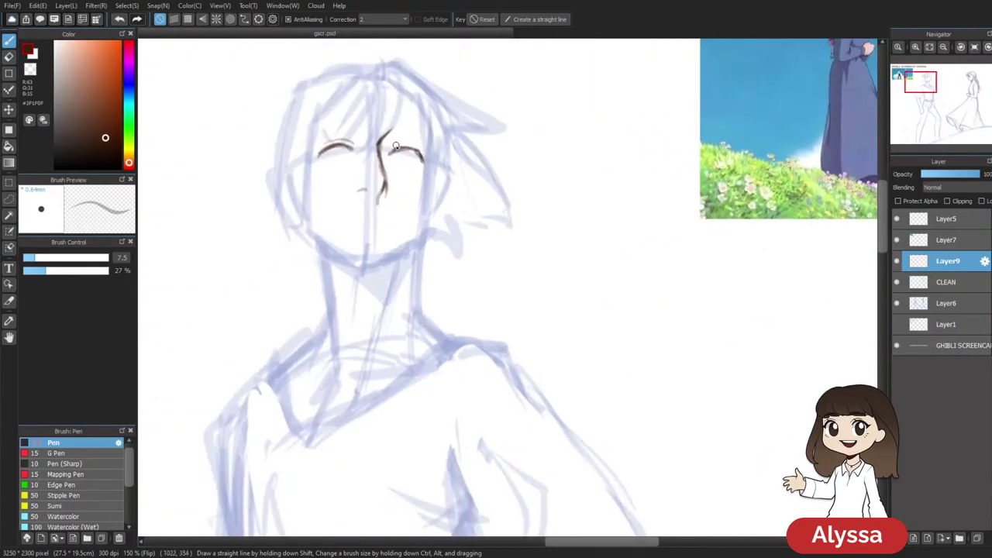
{"action": "left_click_drag", "start_coordinate": [386, 149], "coordinate": [421, 145]}
{"action": "left_click_drag", "start_coordinate": [672, 175], "coordinate": [659, 177]}
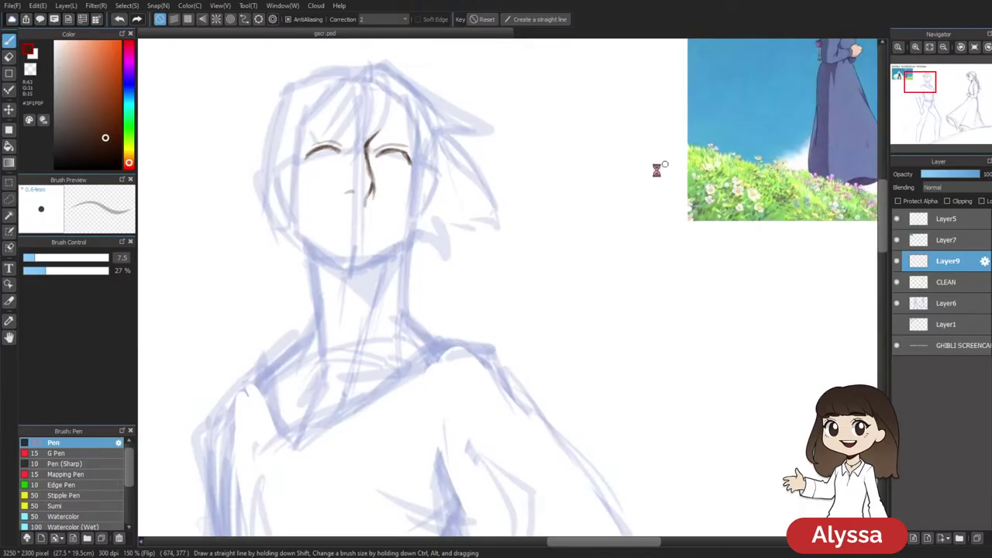
{"action": "left_click_drag", "start_coordinate": [490, 207], "coordinate": [492, 215]}
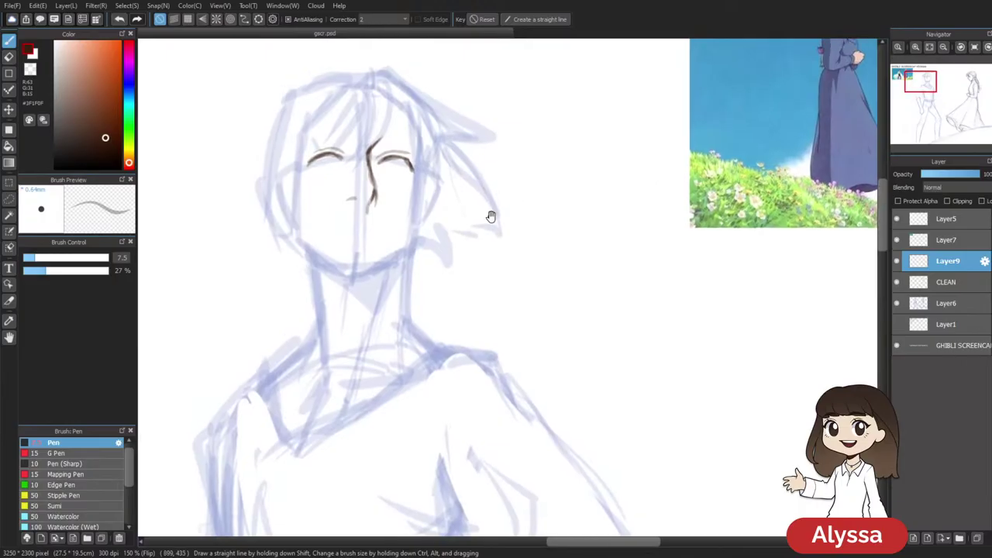
{"action": "key", "text": "ctrl+minus"}
{"action": "key", "text": "ctrl+minus"}
{"action": "key", "text": "ctrl+minus"}
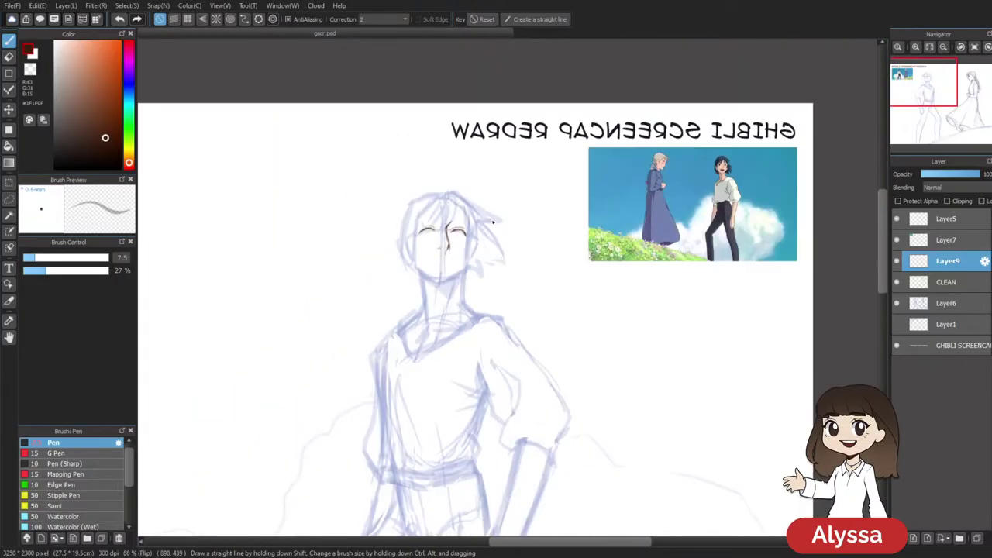
Reduce the pen size to 6.5 and sketch the left-hand eye's lower lid with short lashes
{"action": "key", "text": "ctrl+plus"}
{"action": "key", "text": "ctrl+plus"}
{"action": "key", "text": "ctrl+plus"}
{"action": "left_click_drag", "start_coordinate": [485, 216], "coordinate": [563, 309]}
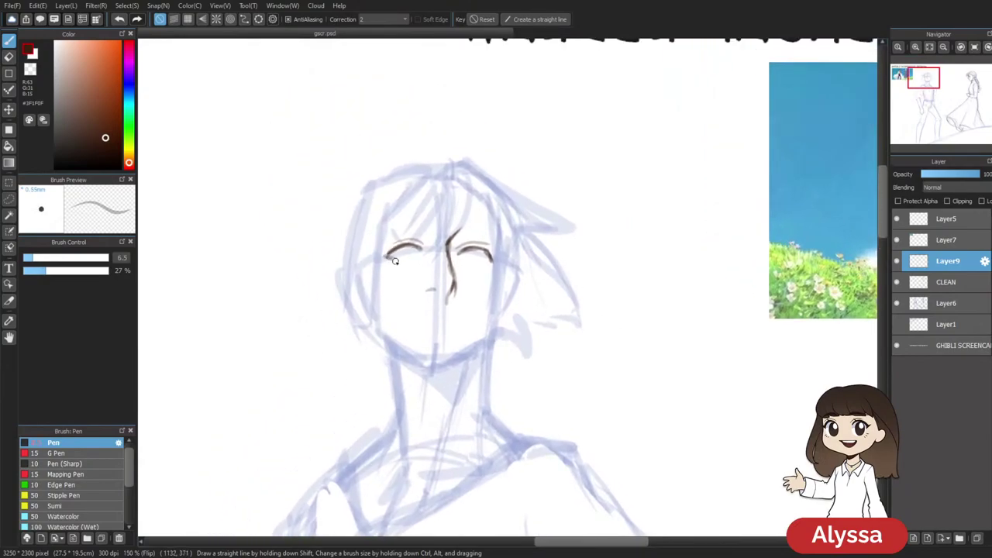
{"action": "left_click_drag", "start_coordinate": [388, 256], "coordinate": [390, 257]}
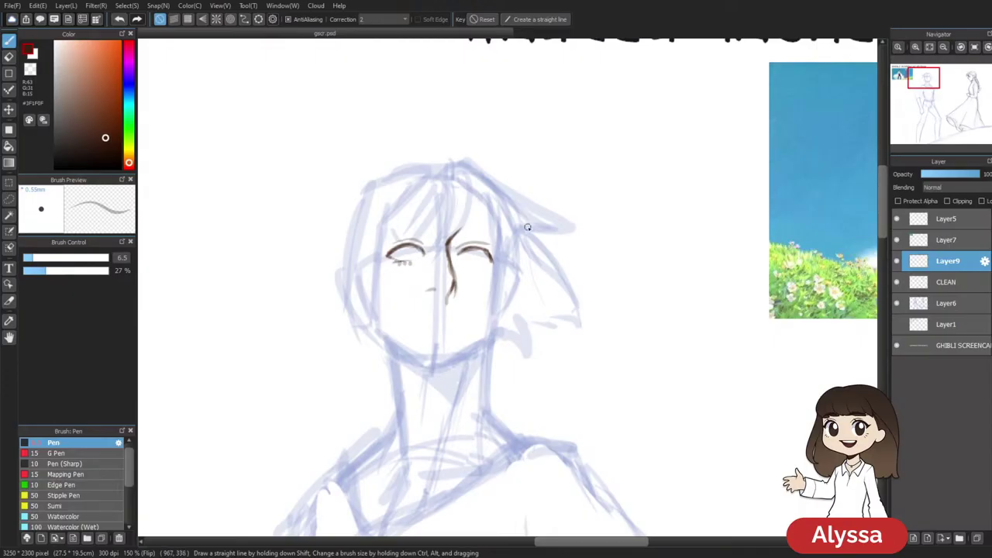
Sketch the right-hand eye's lower lid with short lashes, undoing rough strokes and cleaning up with the eraser
{"action": "left_click_drag", "start_coordinate": [668, 227], "coordinate": [631, 146]}
{"action": "left_click_drag", "start_coordinate": [423, 180], "coordinate": [450, 185]}
{"action": "key", "text": "ctrl+z"}
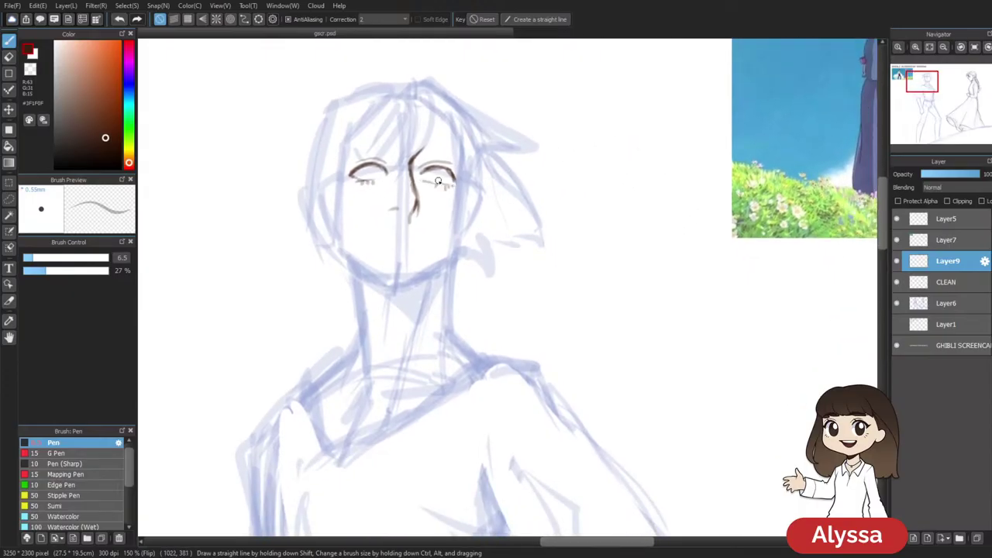
{"action": "key", "text": "ctrl+z"}
{"action": "key", "text": "ctrl+z"}
{"action": "mouse_move", "coordinate": [431, 183]}
{"action": "left_mouse_down"}
{"action": "mouse_move", "coordinate": [469, 177]}
{"action": "mouse_move", "coordinate": [439, 178]}
{"action": "left_mouse_up"}
{"action": "key", "text": "ctrl+z"}
{"action": "key", "text": "ctrl+z"}
{"action": "key", "text": "e"}
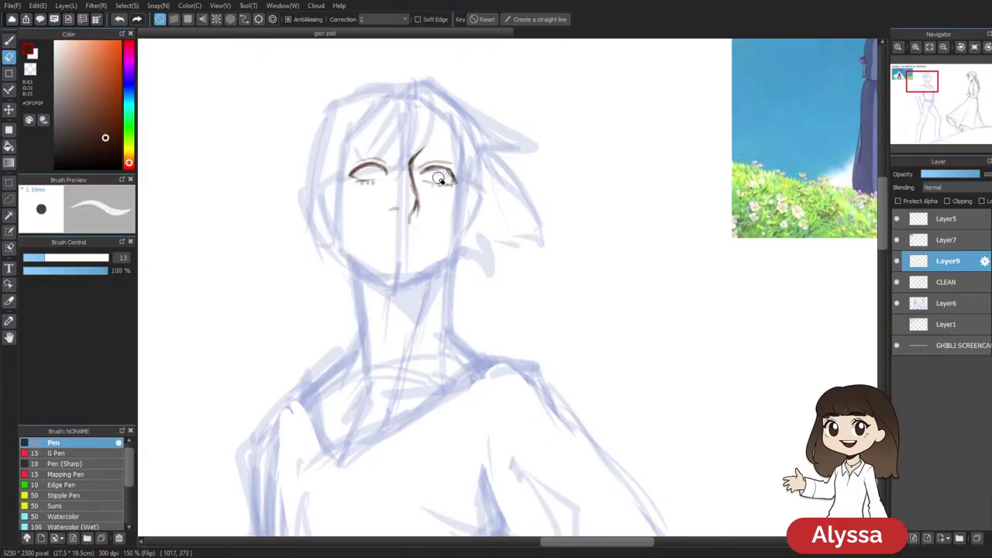
{"action": "key", "text": "b"}
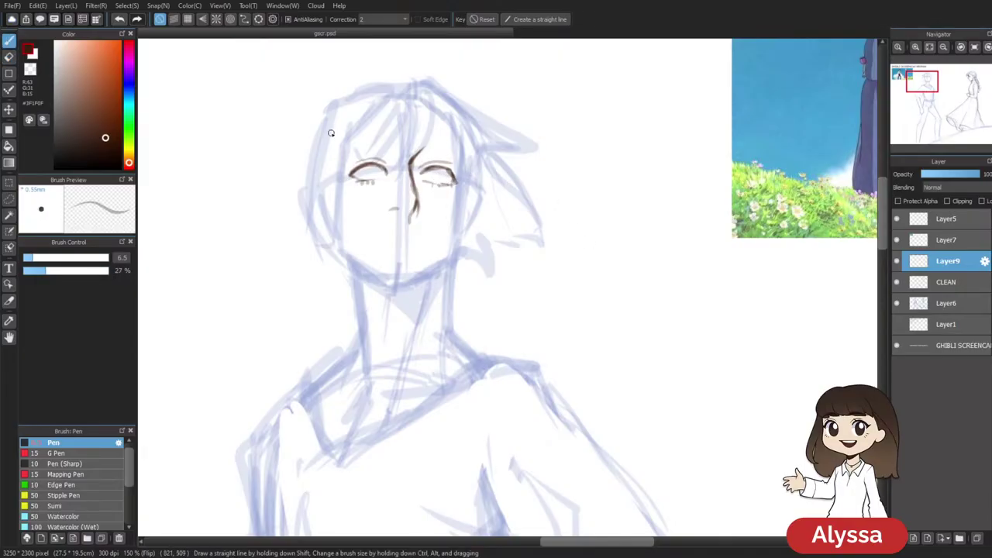
Mark the face's side contours beside the outer eye corners and trim the right-hand contour with the eraser
{"action": "mouse_move", "coordinate": [361, 165]}
{"action": "left_mouse_down"}
{"action": "mouse_move", "coordinate": [348, 176]}
{"action": "mouse_move", "coordinate": [335, 167]}
{"action": "mouse_move", "coordinate": [350, 165]}
{"action": "left_mouse_up"}
{"action": "key", "text": "ctrl+z"}
{"action": "key", "text": "ctrl+minus"}
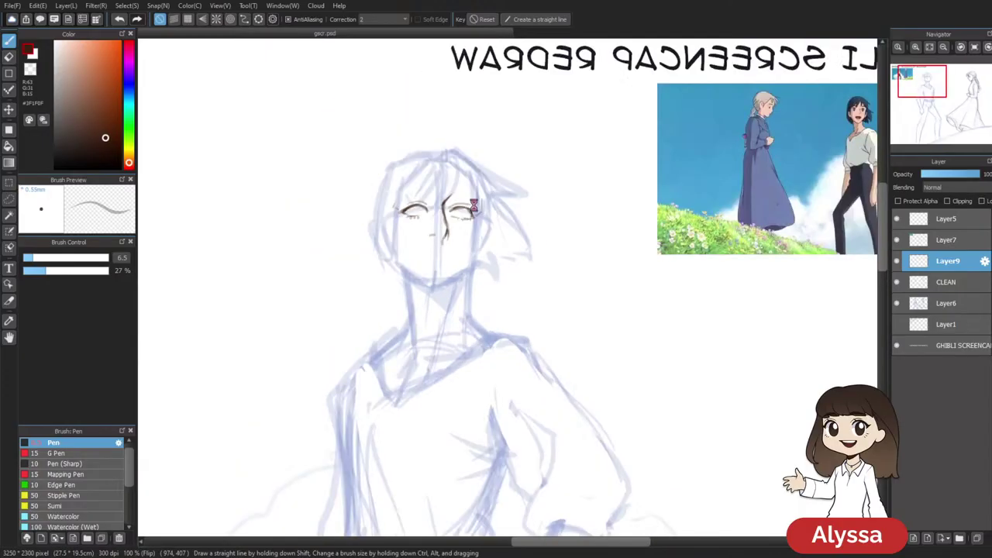
{"action": "key", "text": "ctrl+plus"}
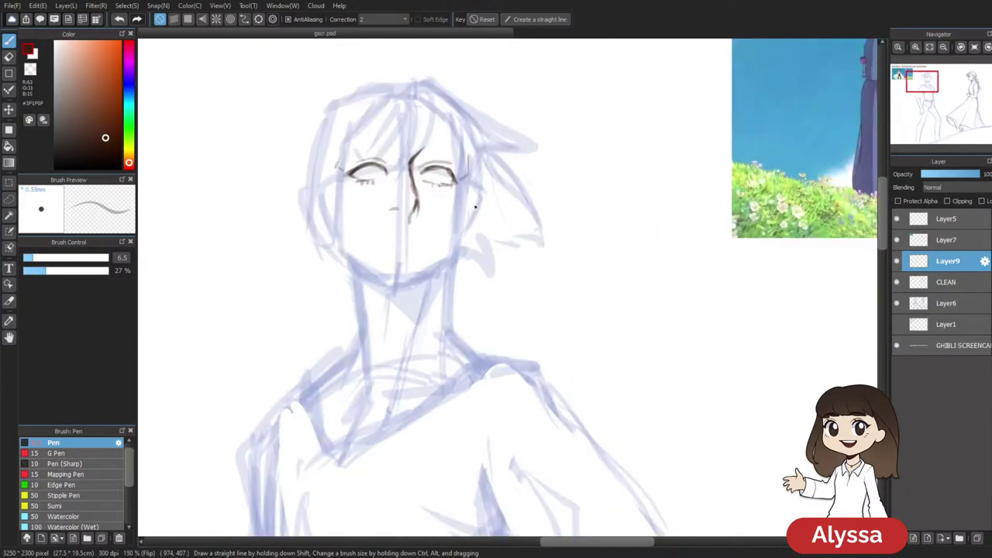
{"action": "key", "text": "e"}
{"action": "mouse_move", "coordinate": [468, 158]}
{"action": "left_mouse_down"}
{"action": "mouse_move", "coordinate": [468, 178]}
{"action": "mouse_move", "coordinate": [462, 138]}
{"action": "left_mouse_up"}
{"action": "key", "text": "b"}
{"action": "left_click_drag", "start_coordinate": [551, 186], "coordinate": [558, 215]}
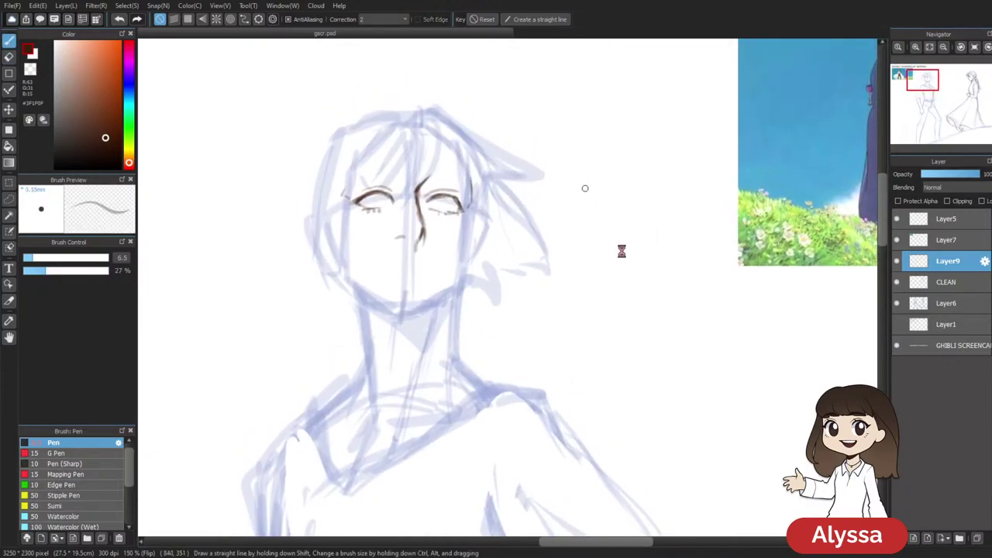
{"action": "left_click_drag", "start_coordinate": [657, 260], "coordinate": [617, 329]}
{"action": "left_click_drag", "start_coordinate": [555, 422], "coordinate": [576, 351]}
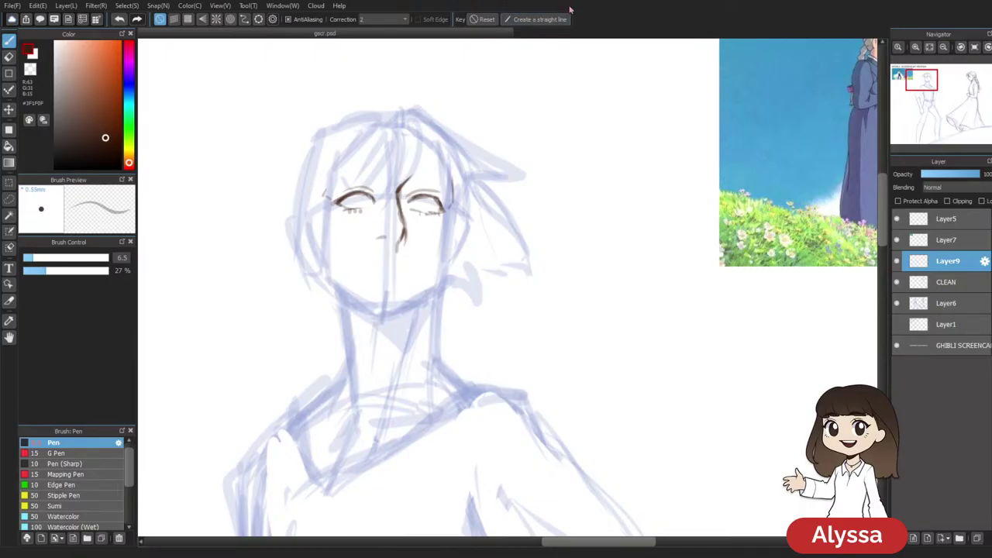
{"action": "left_click_drag", "start_coordinate": [459, 326], "coordinate": [450, 290]}
Lasso the left-hand eye and nostril mark, reposition them with a transform, and clear the selection
{"action": "key", "text": "ctrl+minus"}
{"action": "scroll", "coordinate": [448, 291], "scroll_direction": "down", "scroll_amount": 3}
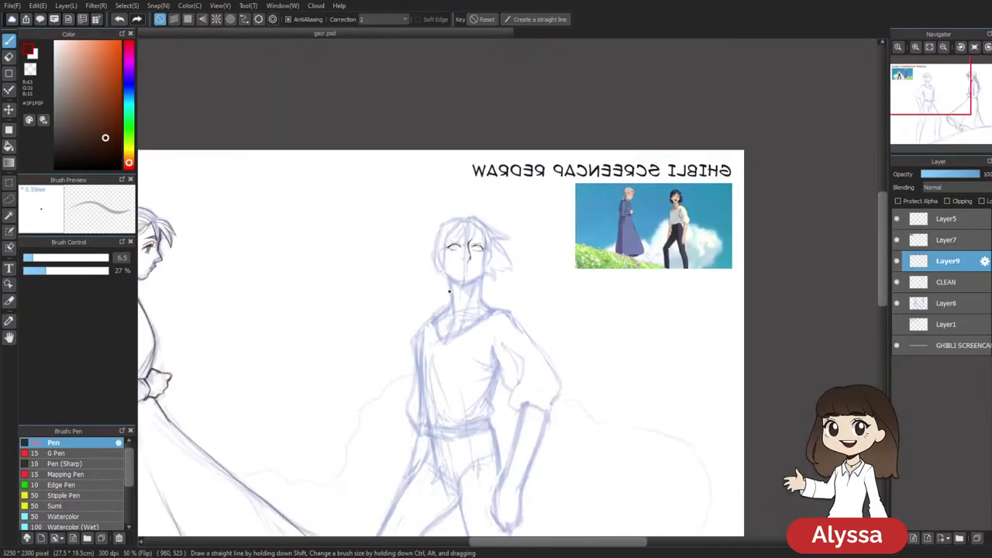
{"action": "scroll", "coordinate": [449, 291], "scroll_direction": "up", "scroll_amount": 2}
{"action": "key", "text": "ctrl+minus"}
{"action": "key", "text": "ctrl+plus"}
{"action": "key", "text": "m"}
{"action": "mouse_move", "coordinate": [422, 186]}
{"action": "left_mouse_down"}
{"action": "mouse_move", "coordinate": [449, 230]}
{"action": "mouse_move", "coordinate": [355, 168]}
{"action": "mouse_move", "coordinate": [350, 265]}
{"action": "left_mouse_up"}
{"action": "key", "text": "l"}
{"action": "key", "text": "ctrl+t"}
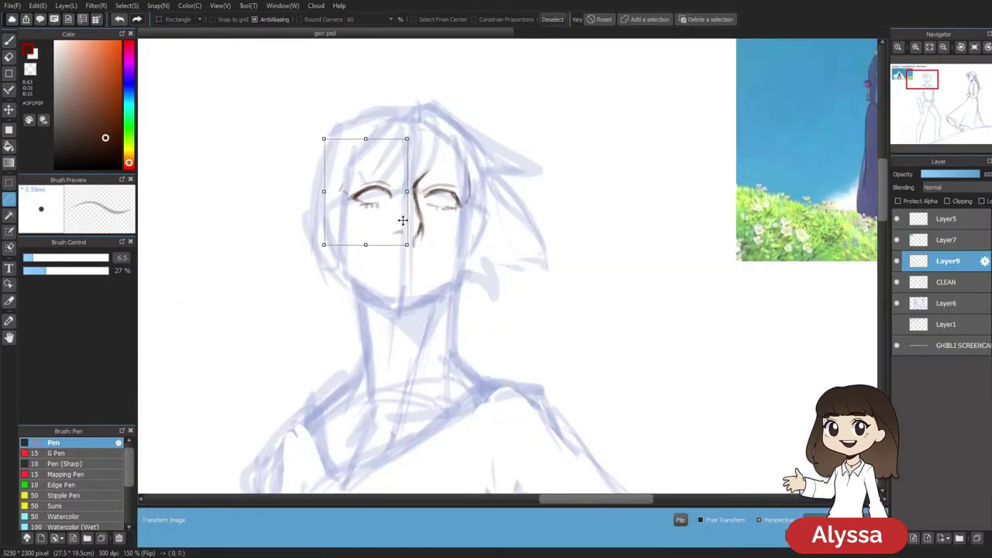
{"action": "key", "text": "Return"}
{"action": "key", "text": "ctrl+d"}
{"action": "key", "text": "b"}
{"action": "scroll", "coordinate": [511, 331], "scroll_direction": "down", "scroll_amount": 4}
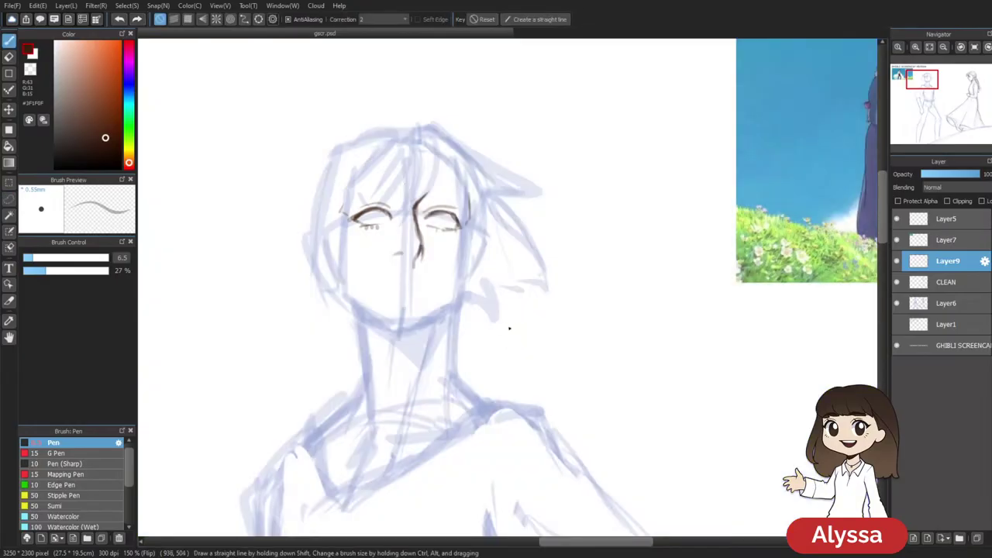
Draw the right-hand eyebrow as an arch running from the nose bridge to the face's side contour
{"action": "key", "text": "ctrl+plus"}
{"action": "key", "text": "ctrl+plus"}
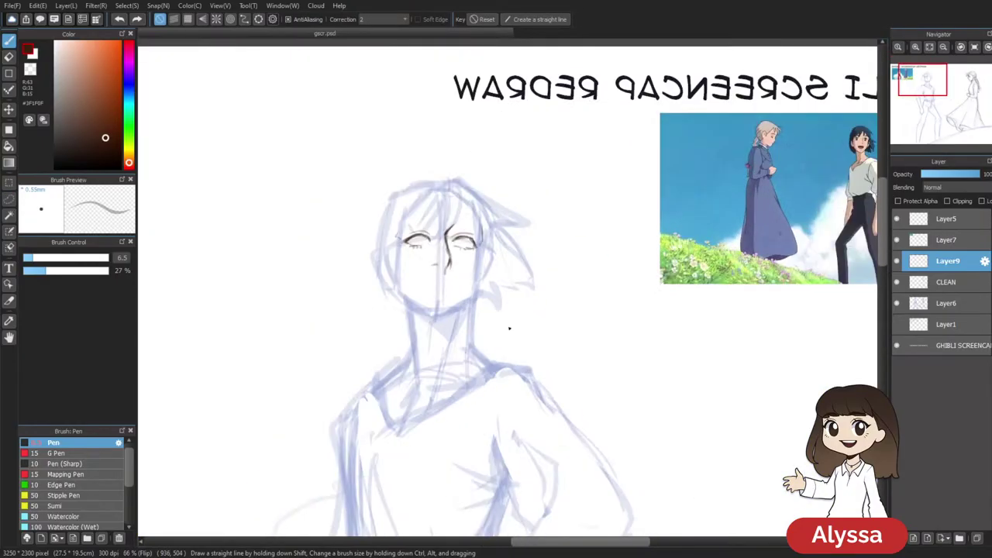
{"action": "left_click_drag", "start_coordinate": [593, 179], "coordinate": [269, 273]}
{"action": "left_click_drag", "start_coordinate": [290, 319], "coordinate": [474, 305]}
{"action": "left_click_drag", "start_coordinate": [340, 339], "coordinate": [493, 258]}
{"action": "mouse_move", "coordinate": [589, 174]}
{"action": "left_mouse_down"}
{"action": "mouse_move", "coordinate": [235, 305]}
{"action": "mouse_move", "coordinate": [545, 140]}
{"action": "left_mouse_up"}
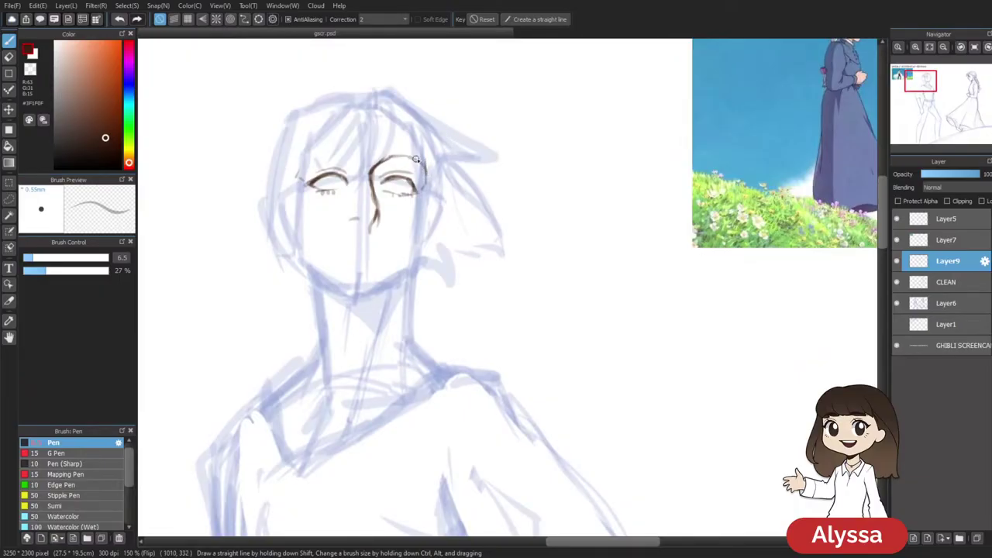
{"action": "left_click_drag", "start_coordinate": [373, 165], "coordinate": [425, 166]}
{"action": "left_click_drag", "start_coordinate": [523, 150], "coordinate": [543, 148]}
{"action": "left_click_drag", "start_coordinate": [426, 162], "coordinate": [445, 173]}
{"action": "left_click_drag", "start_coordinate": [554, 179], "coordinate": [555, 185]}
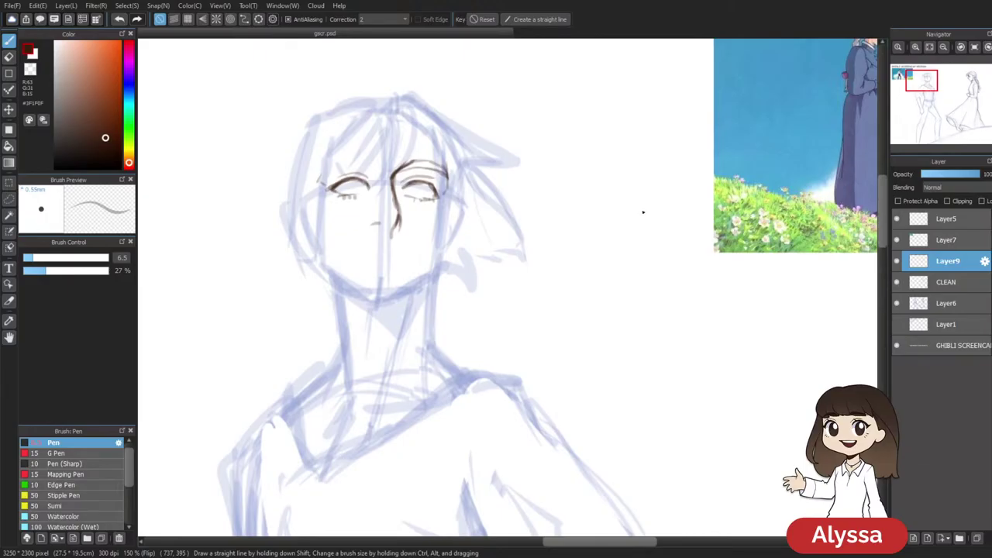
Sketch the left-hand eyebrow above its eye and bring the reference screencap into view
{"action": "left_click_drag", "start_coordinate": [511, 211], "coordinate": [504, 225]}
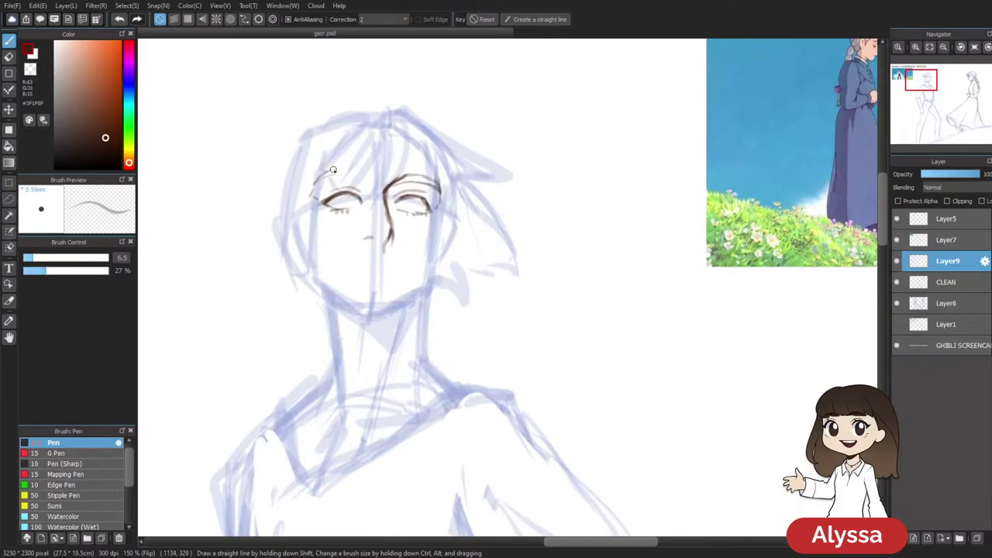
{"action": "left_click_drag", "start_coordinate": [313, 179], "coordinate": [358, 170]}
{"action": "mouse_move", "coordinate": [699, 265]}
{"action": "left_mouse_down"}
{"action": "mouse_move", "coordinate": [658, 226]}
{"action": "mouse_move", "coordinate": [396, 418]}
{"action": "left_mouse_up"}
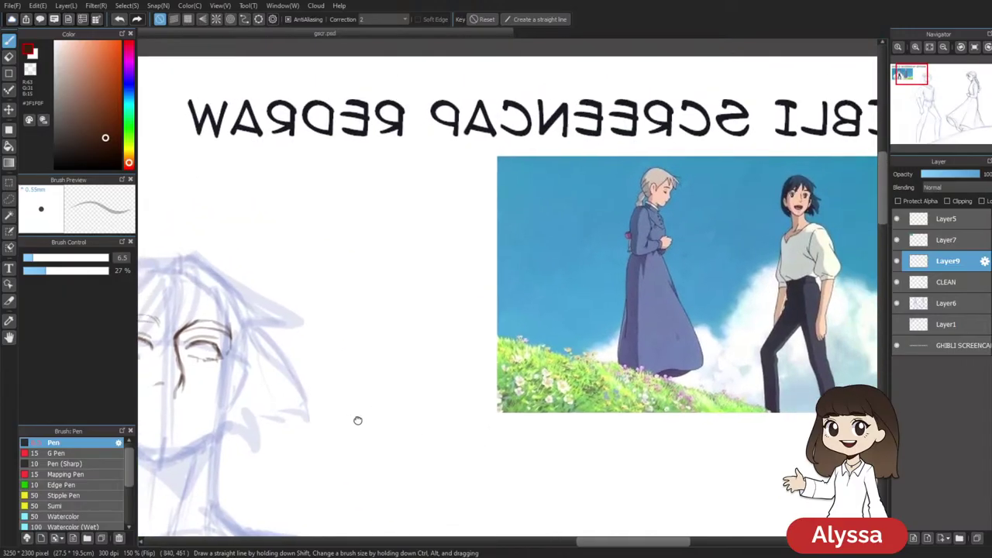
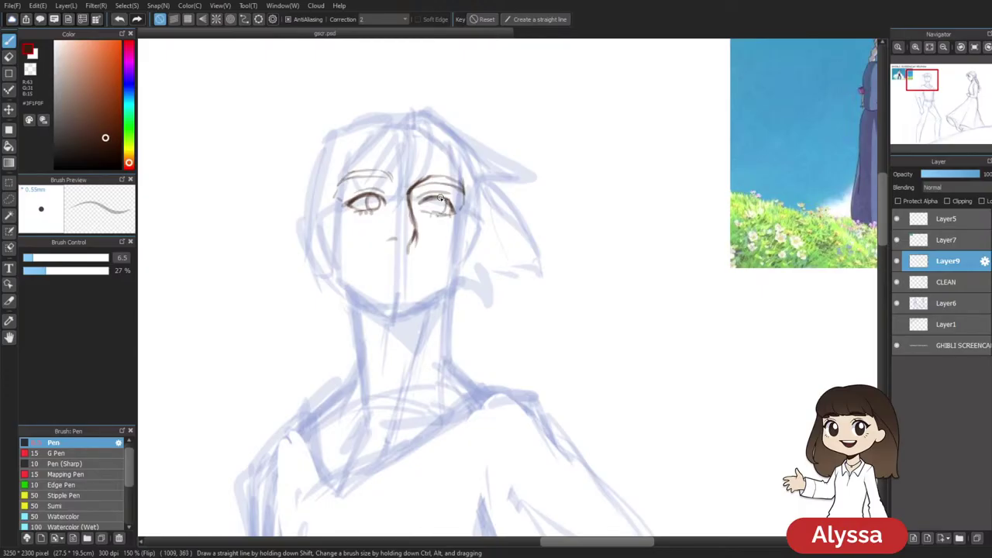
Undo the last stroke and redraw the iris of the right-hand eye on the trousered figure's face
{"action": "key", "text": "ctrl+z"}
{"action": "mouse_move", "coordinate": [434, 198]}
{"action": "left_mouse_down"}
{"action": "mouse_move", "coordinate": [431, 211]}
{"action": "mouse_move", "coordinate": [431, 199]}
{"action": "left_mouse_up"}
{"action": "left_click_drag", "start_coordinate": [715, 237], "coordinate": [650, 222]}
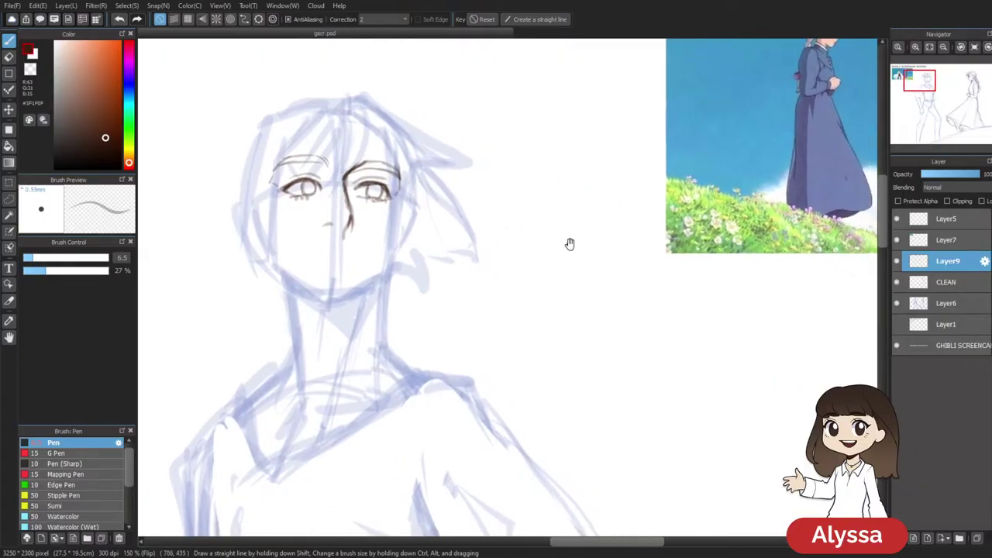
{"action": "scroll", "coordinate": [555, 240], "scroll_direction": "down", "scroll_amount": 2}
{"action": "scroll", "coordinate": [566, 317], "scroll_direction": "down", "scroll_amount": 2}
{"action": "scroll", "coordinate": [571, 318], "scroll_direction": "up", "scroll_amount": 1}
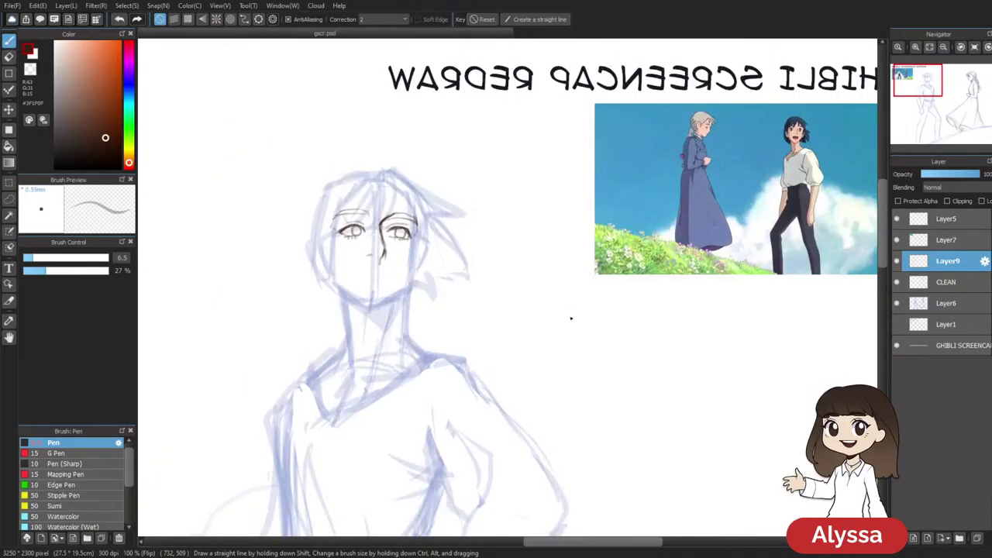
{"action": "scroll", "coordinate": [571, 318], "scroll_direction": "up", "scroll_amount": 1}
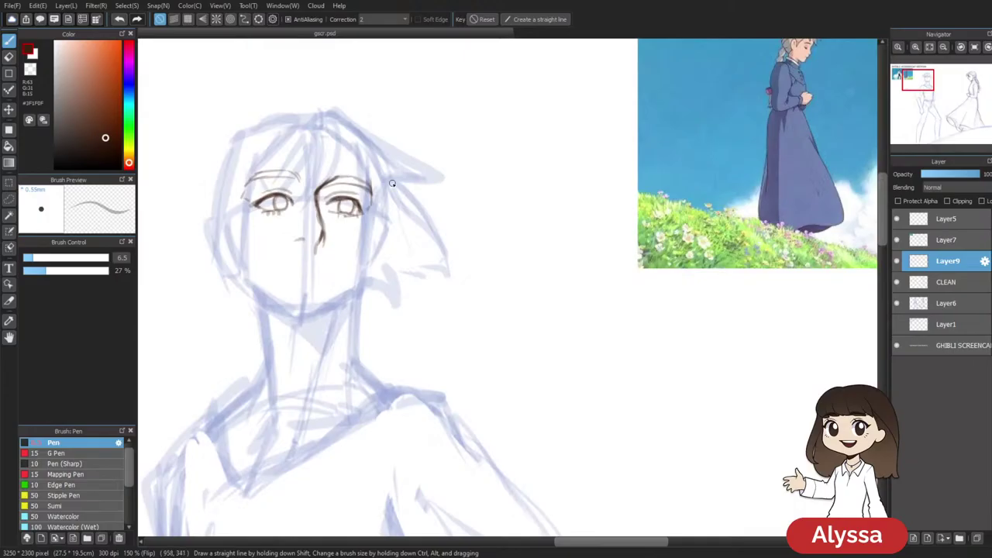
Transform the sketched facial features with a slight clockwise rotation to realign the eyes and eyebrows
{"action": "scroll", "coordinate": [394, 185], "scroll_direction": "down", "scroll_amount": 1}
{"action": "scroll", "coordinate": [394, 184], "scroll_direction": "down", "scroll_amount": 2}
{"action": "scroll", "coordinate": [393, 185], "scroll_direction": "up", "scroll_amount": 2}
{"action": "key", "text": "ctrl+t"}
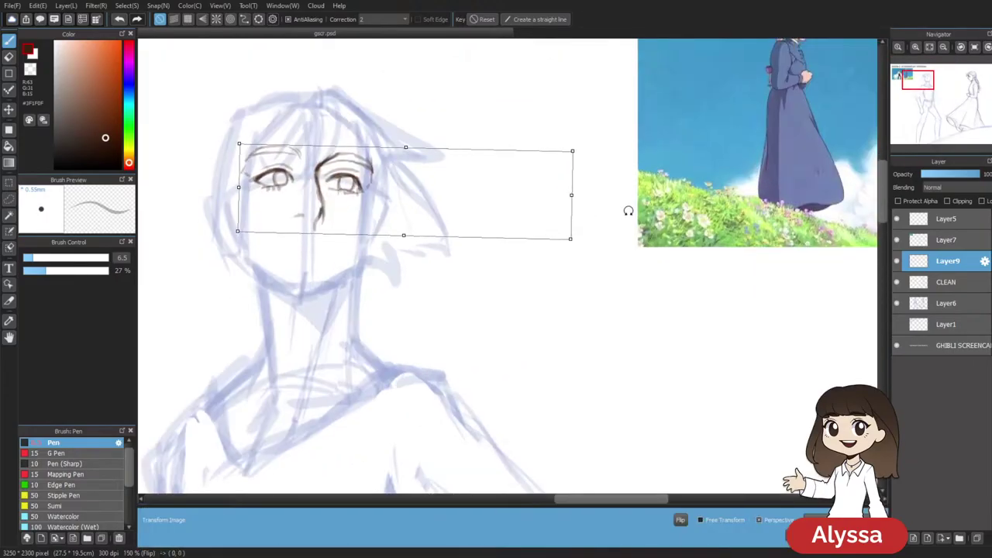
{"action": "key", "text": "Return"}
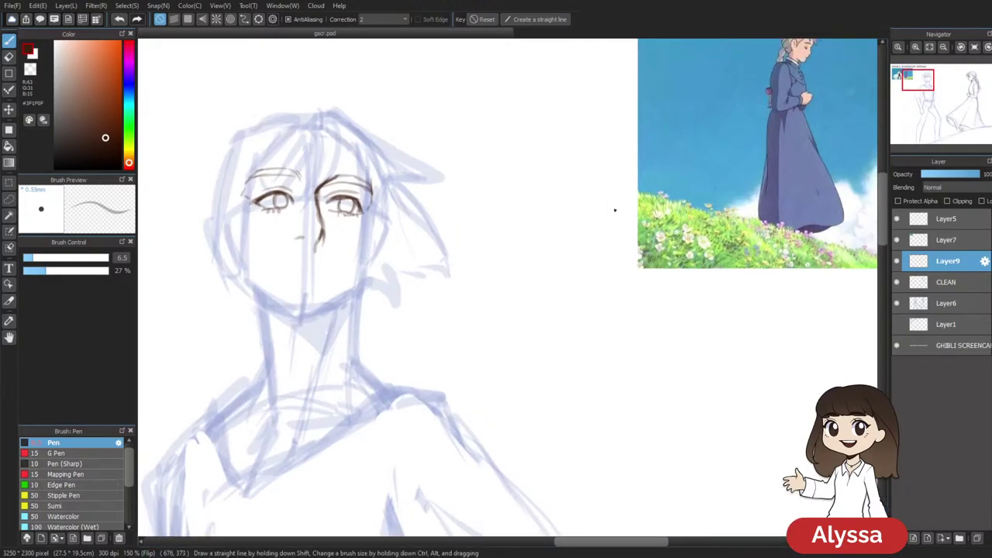
Reinforce the nose line below the right-hand eyebrow with a short vertical stroke
{"action": "mouse_move", "coordinate": [448, 187]}
{"action": "left_mouse_down"}
{"action": "mouse_move", "coordinate": [498, 181]}
{"action": "mouse_move", "coordinate": [257, 284]}
{"action": "mouse_move", "coordinate": [261, 299]}
{"action": "mouse_move", "coordinate": [522, 230]}
{"action": "left_mouse_up"}
{"action": "left_click_drag", "start_coordinate": [460, 240], "coordinate": [459, 226]}
{"action": "left_click_drag", "start_coordinate": [370, 213], "coordinate": [377, 262]}
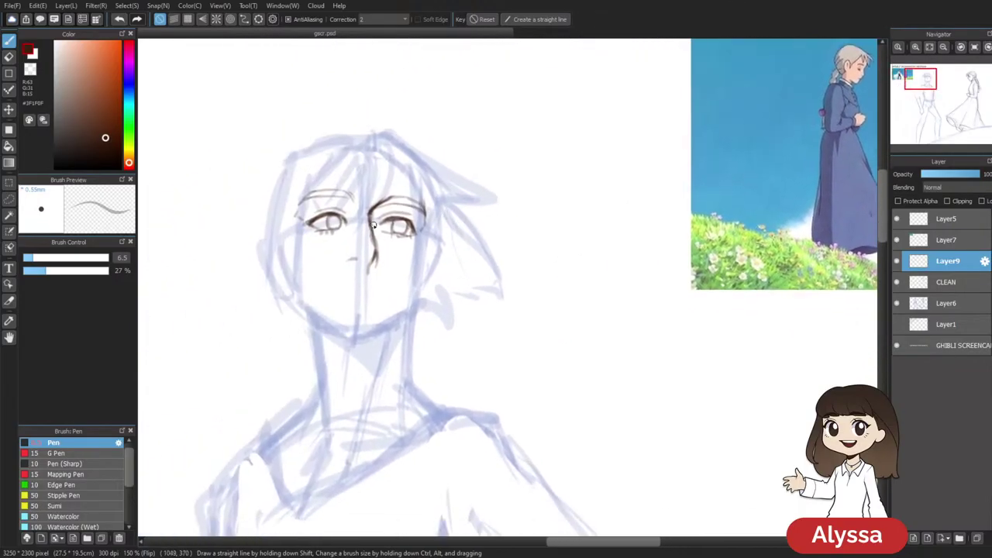
Check the face at a smaller scale and shade both irises with the Pen brush
{"action": "key", "text": "e"}
{"action": "key", "text": "ctrl+minus"}
{"action": "key", "text": "ctrl+minus"}
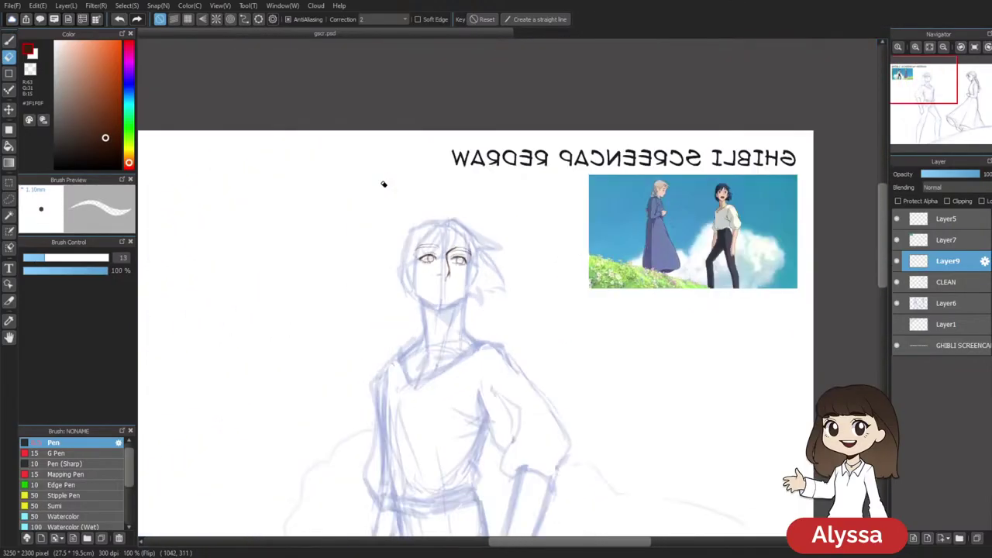
{"action": "key", "text": "ctrl+minus"}
{"action": "key", "text": "ctrl+plus"}
{"action": "key", "text": "ctrl+plus"}
{"action": "key", "text": "ctrl+plus"}
{"action": "key", "text": "ctrl+plus"}
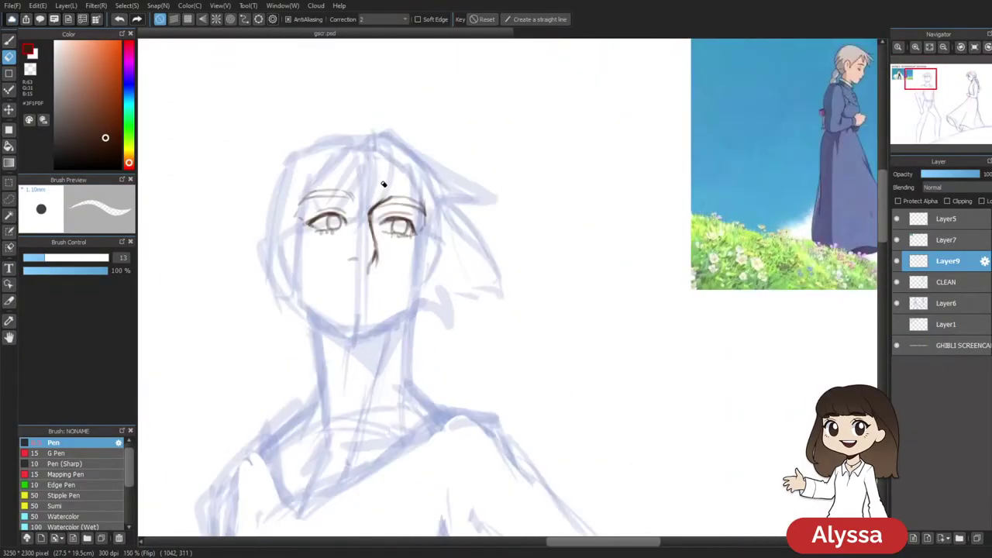
{"action": "key", "text": "b"}
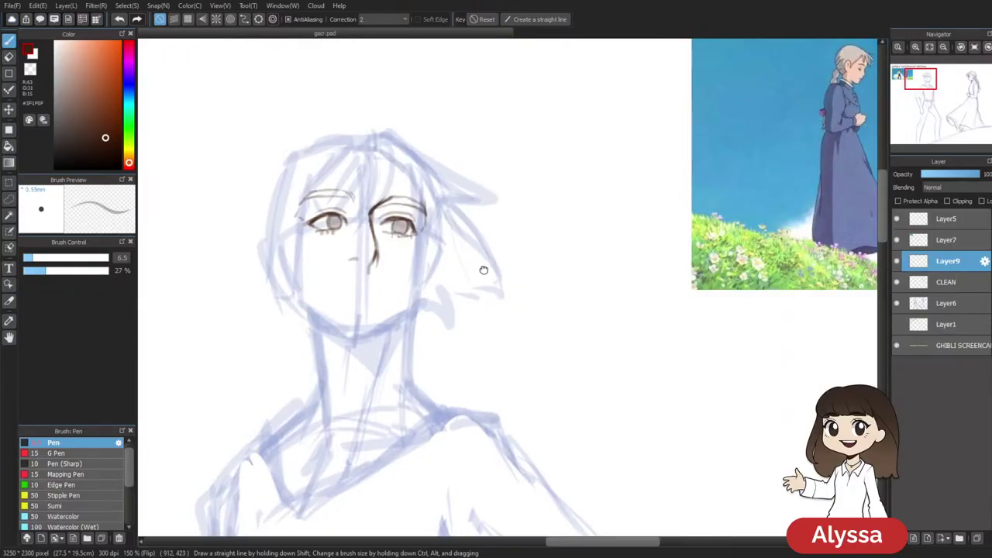
{"action": "left_click_drag", "start_coordinate": [482, 269], "coordinate": [484, 270]}
Flip the canvas view back from its mirrored state and hide the side panels for more drawing room
{"action": "key", "text": "Down"}
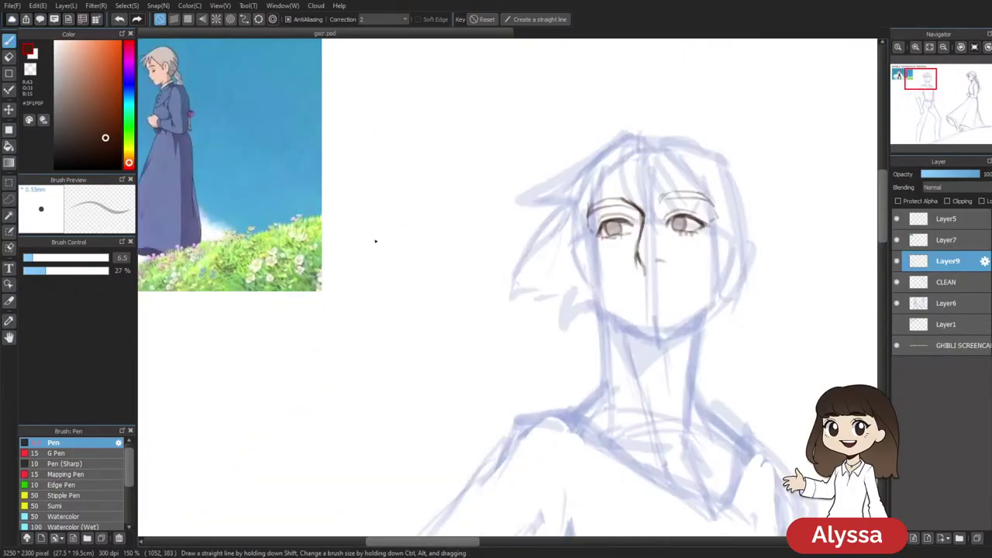
{"action": "left_click_drag", "start_coordinate": [817, 336], "coordinate": [567, 437]}
{"action": "key", "text": "Tab"}
{"action": "mouse_move", "coordinate": [555, 336]}
{"action": "left_mouse_down"}
{"action": "mouse_move", "coordinate": [796, 333]}
{"action": "mouse_move", "coordinate": [984, 395]}
{"action": "mouse_move", "coordinate": [434, 295]}
{"action": "left_mouse_up"}
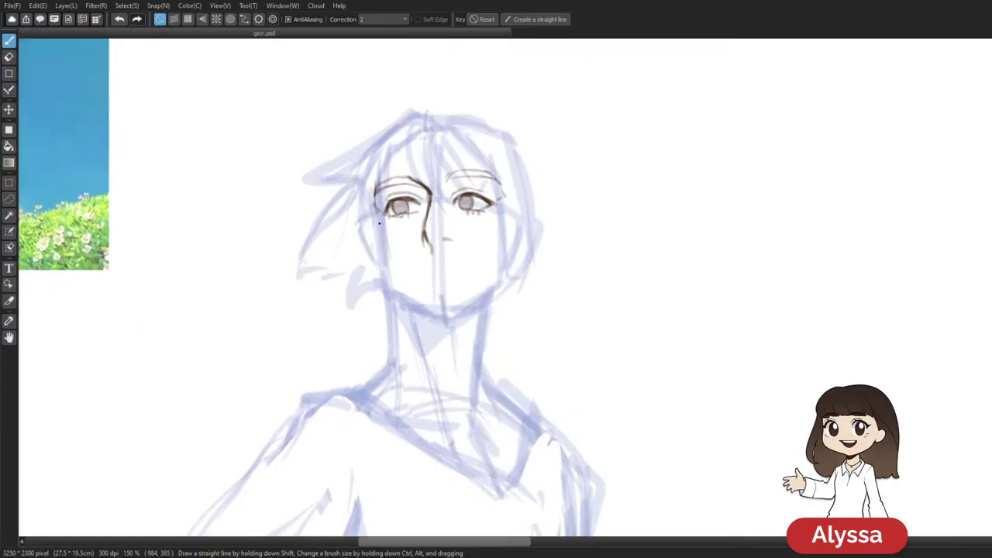
Draw the jawline from the left-hand cheek down around the chin and up the right-hand side of the face
{"action": "left_click_drag", "start_coordinate": [375, 239], "coordinate": [396, 297]}
{"action": "key", "text": "ctrl+z"}
{"action": "mouse_move", "coordinate": [379, 240]}
{"action": "left_mouse_down"}
{"action": "mouse_move", "coordinate": [391, 292]}
{"action": "mouse_move", "coordinate": [429, 320]}
{"action": "mouse_move", "coordinate": [417, 308]}
{"action": "mouse_move", "coordinate": [459, 316]}
{"action": "mouse_move", "coordinate": [440, 322]}
{"action": "mouse_move", "coordinate": [468, 308]}
{"action": "mouse_move", "coordinate": [433, 317]}
{"action": "mouse_move", "coordinate": [444, 321]}
{"action": "mouse_move", "coordinate": [482, 295]}
{"action": "mouse_move", "coordinate": [454, 322]}
{"action": "mouse_move", "coordinate": [497, 277]}
{"action": "left_mouse_up"}
{"action": "mouse_move", "coordinate": [506, 234]}
{"action": "left_mouse_down"}
{"action": "mouse_move", "coordinate": [503, 244]}
{"action": "mouse_move", "coordinate": [489, 291]}
{"action": "left_mouse_up"}
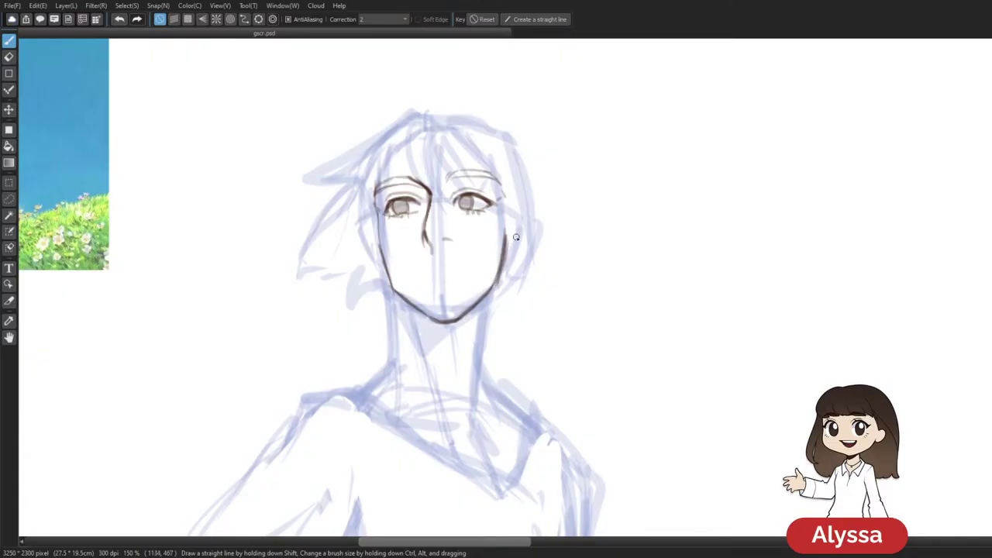
Lasso the eyes, eyebrows and nose and shift them about 6 pixels down with a transform
{"action": "key", "text": "m"}
{"action": "key", "text": "m"}
{"action": "mouse_move", "coordinate": [524, 184]}
{"action": "left_mouse_down"}
{"action": "mouse_move", "coordinate": [416, 260]}
{"action": "mouse_move", "coordinate": [354, 195]}
{"action": "mouse_move", "coordinate": [576, 150]}
{"action": "left_mouse_up"}
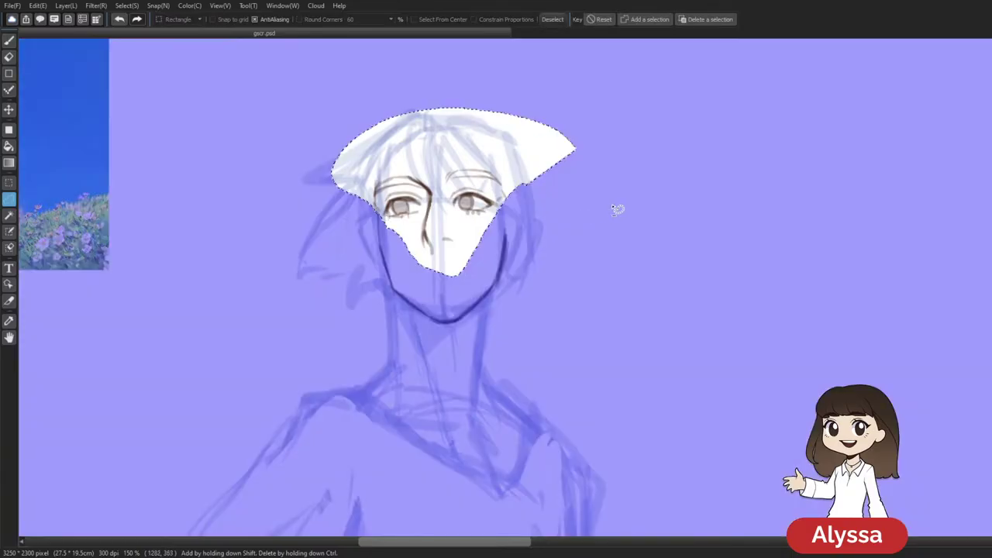
{"action": "key", "text": "ctrl+t"}
{"action": "left_click_drag", "start_coordinate": [524, 172], "coordinate": [525, 179]}
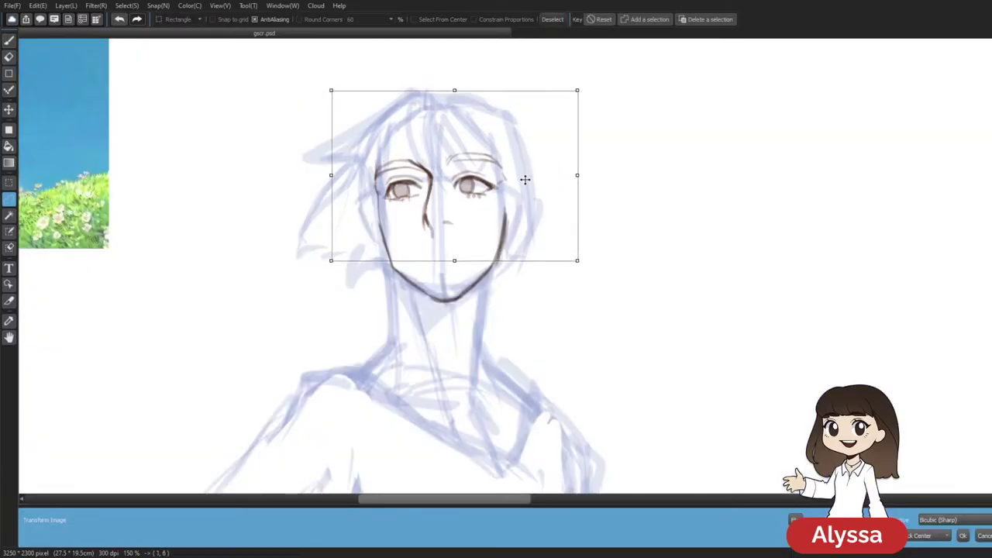
{"action": "key", "text": "Return"}
Lasso the right-hand eye and eyebrow, rotate them slightly counter-clockwise with a small shift, and clear the selection
{"action": "mouse_move", "coordinate": [503, 175]}
{"action": "left_mouse_down"}
{"action": "mouse_move", "coordinate": [495, 166]}
{"action": "mouse_move", "coordinate": [447, 211]}
{"action": "mouse_move", "coordinate": [542, 185]}
{"action": "left_mouse_up"}
{"action": "key", "text": "ctrl+t"}
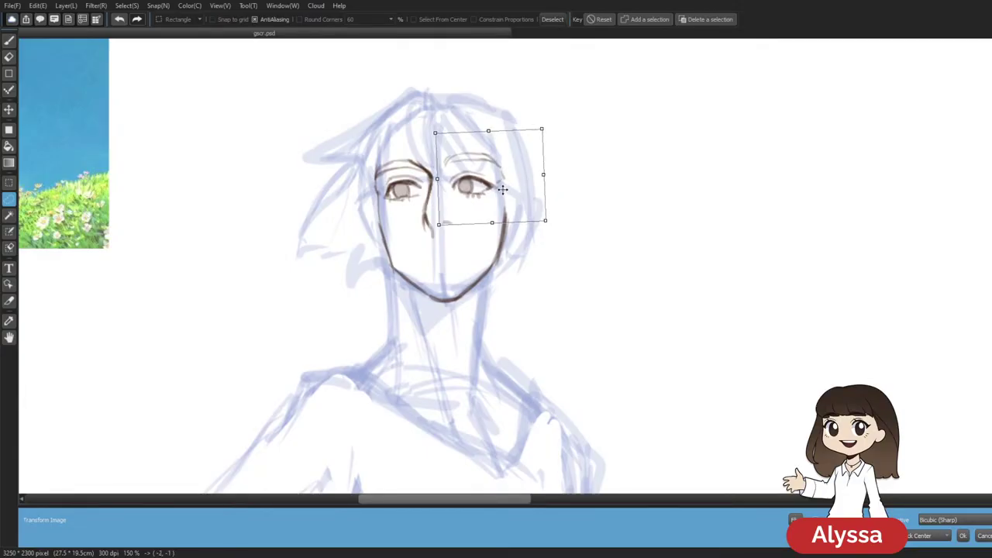
{"action": "key", "text": "Return"}
{"action": "key", "text": "ctrl+d"}
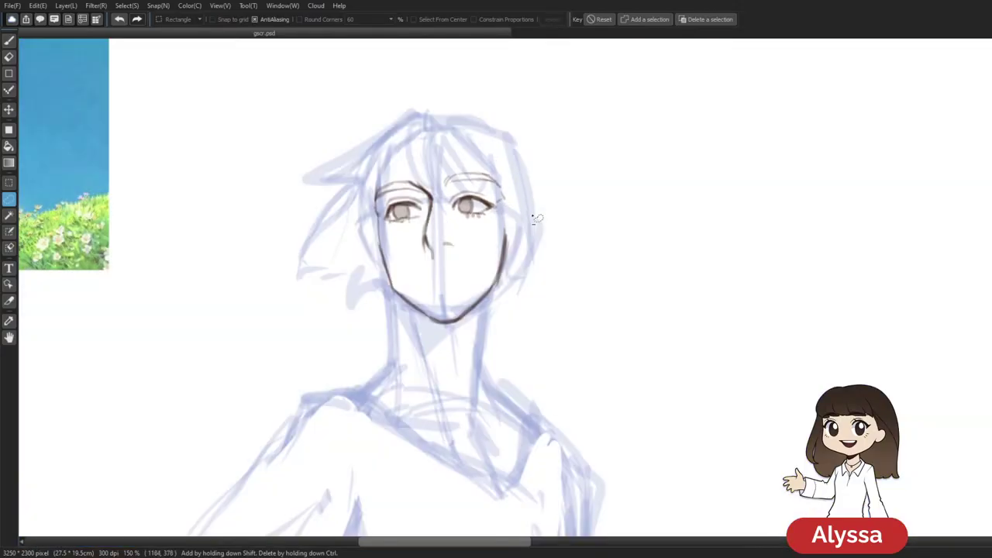
Lasso the eyebrow on the right side of the face, shift it down about 4 pixels and deselect
{"action": "key", "text": "b"}
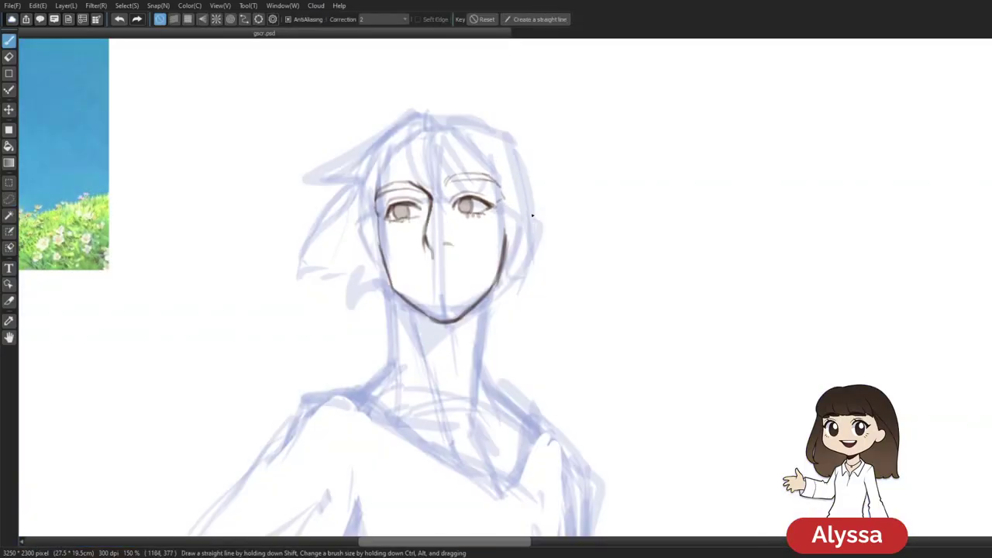
{"action": "key", "text": "m"}
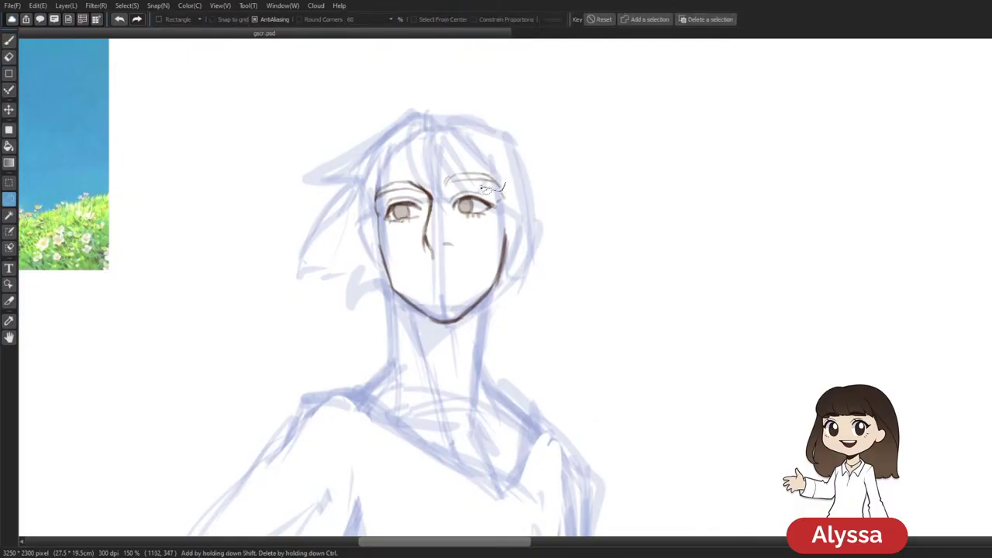
{"action": "key", "text": "ctrl+t"}
{"action": "key", "text": "Escape"}
{"action": "mouse_move", "coordinate": [432, 190]}
{"action": "left_mouse_down"}
{"action": "mouse_move", "coordinate": [529, 152]}
{"action": "mouse_move", "coordinate": [536, 170]}
{"action": "mouse_move", "coordinate": [514, 164]}
{"action": "left_mouse_up"}
{"action": "key", "text": "ctrl+t"}
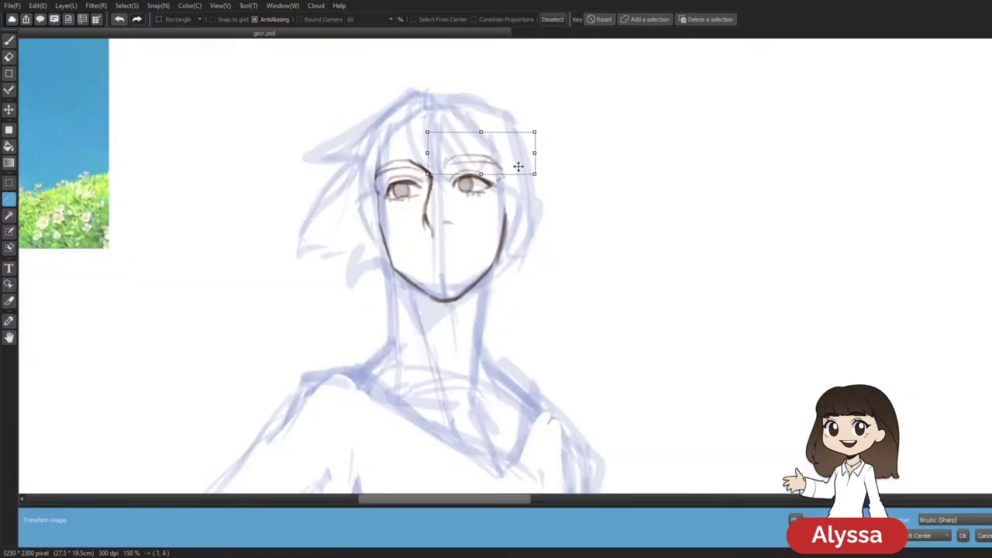
{"action": "key", "text": "Return"}
{"action": "key", "text": "ctrl+d"}
{"action": "key", "text": "b"}
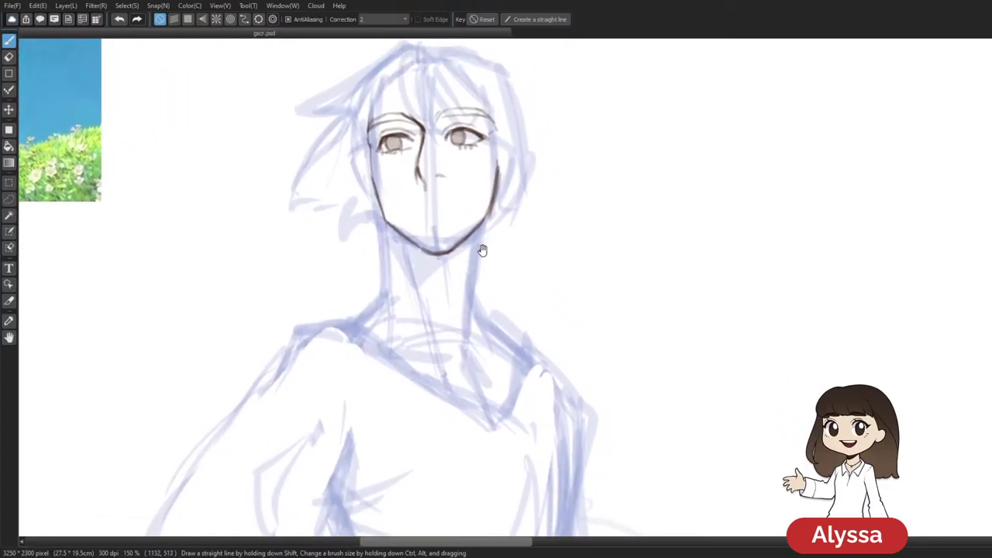
{"action": "key", "text": "e"}
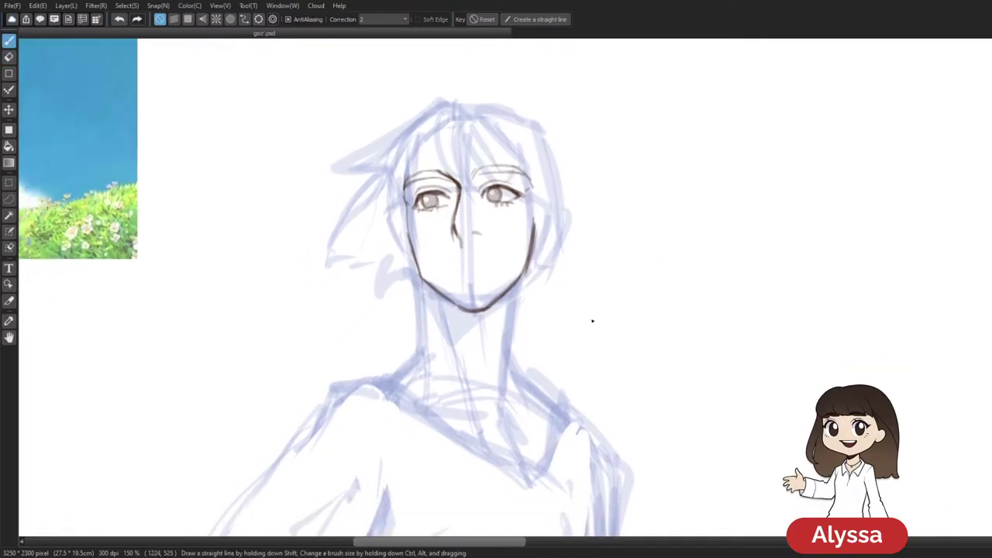
{"action": "key", "text": "ctrl+minus"}
{"action": "key", "text": "ctrl+minus"}
{"action": "key", "text": "ctrl+minus"}
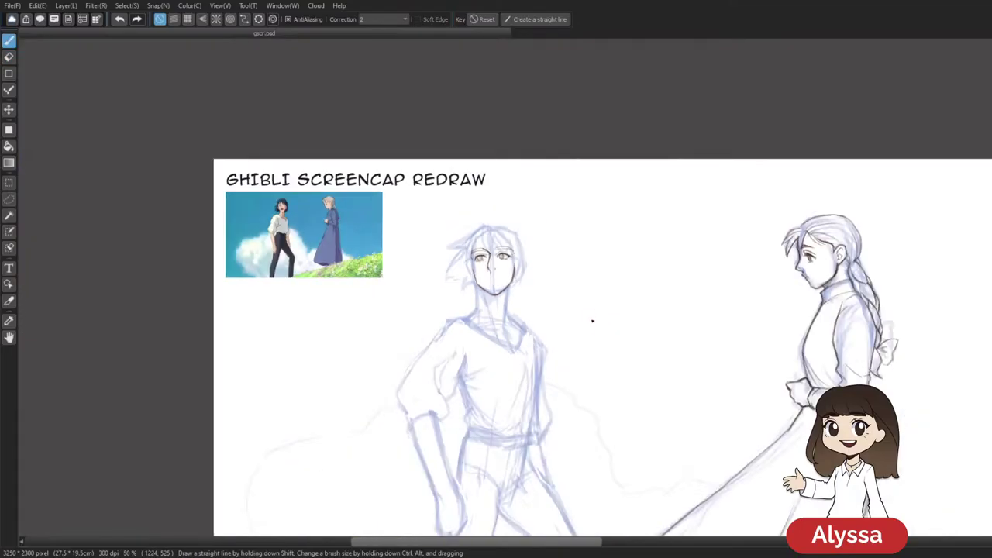
{"action": "key", "text": "ctrl+plus"}
{"action": "key", "text": "ctrl+plus"}
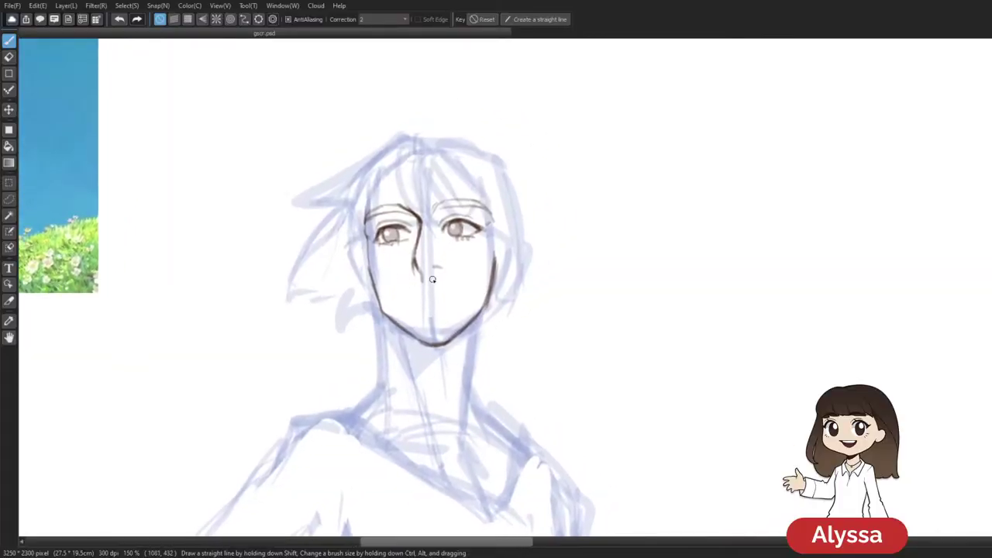
{"action": "left_click_drag", "start_coordinate": [367, 270], "coordinate": [365, 244]}
{"action": "key", "text": "ctrl+z"}
Lasso the right-hand eye with its eyebrow, nudge them 1 pixel left and 1 pixel down, and deselect
{"action": "left_click_drag", "start_coordinate": [513, 231], "coordinate": [489, 208]}
{"action": "mouse_move", "coordinate": [498, 247]}
{"action": "left_mouse_down"}
{"action": "mouse_move", "coordinate": [501, 267]}
{"action": "mouse_move", "coordinate": [410, 198]}
{"action": "mouse_move", "coordinate": [402, 174]}
{"action": "left_mouse_up"}
{"action": "key", "text": "m"}
{"action": "key", "text": "m"}
{"action": "key", "text": "ctrl+t"}
{"action": "left_click_drag", "start_coordinate": [470, 216], "coordinate": [470, 218]}
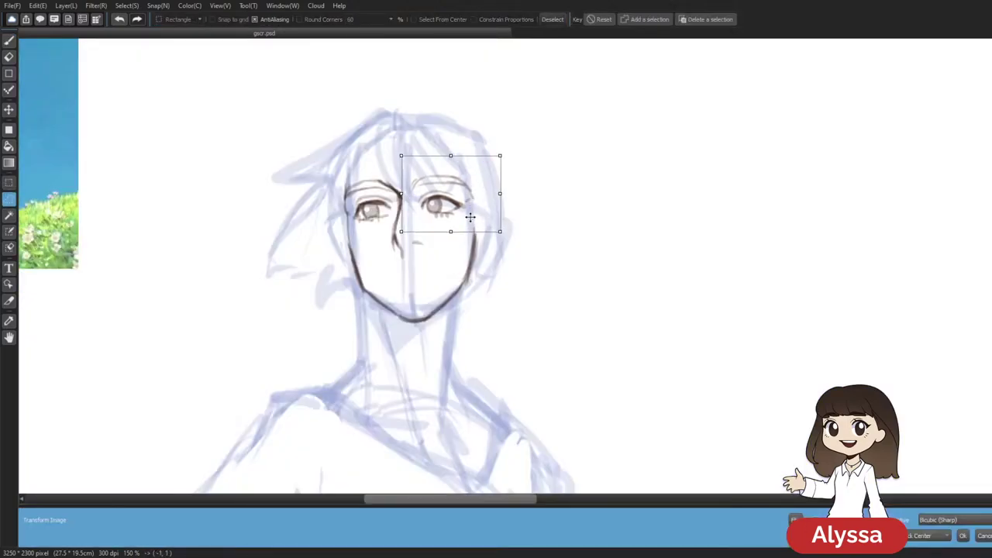
{"action": "key", "text": "Return"}
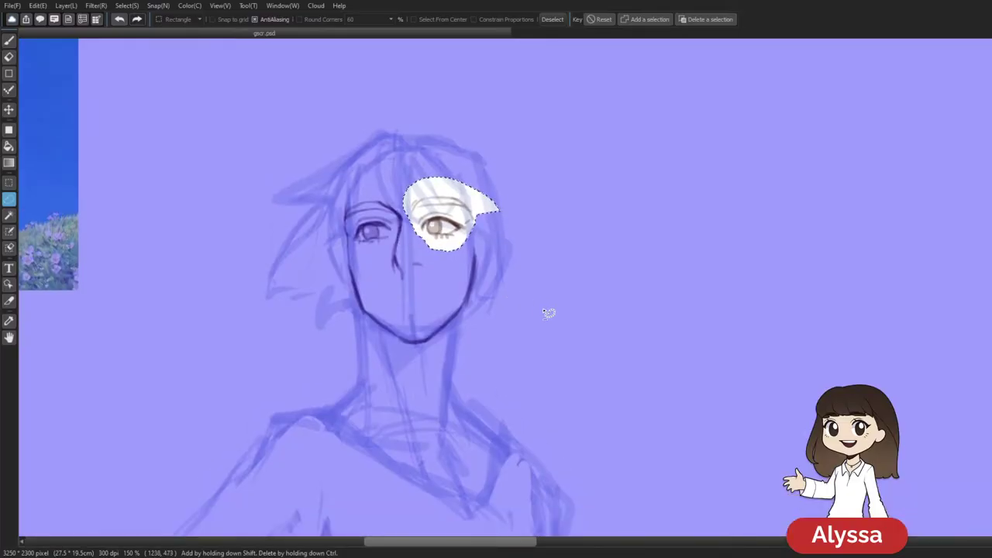
{"action": "key", "text": "ctrl+d"}
Sketch a wide open smile below the nose with the pen
{"action": "key", "text": "p"}
{"action": "left_click_drag", "start_coordinate": [542, 307], "coordinate": [592, 234]}
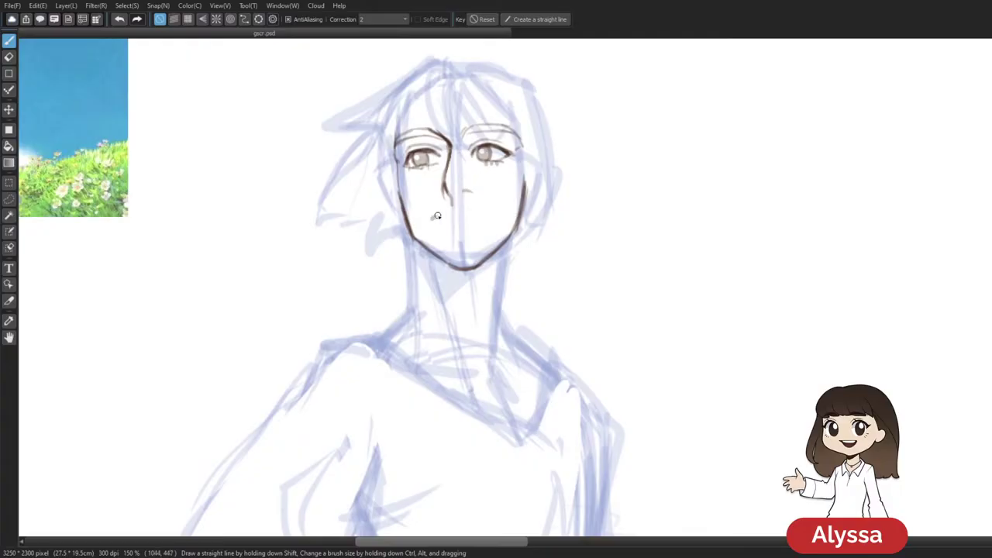
{"action": "left_click_drag", "start_coordinate": [452, 215], "coordinate": [463, 213]}
{"action": "left_click_drag", "start_coordinate": [434, 220], "coordinate": [475, 229]}
{"action": "key", "text": "ctrl+z"}
{"action": "mouse_move", "coordinate": [583, 201]}
{"action": "left_mouse_down"}
{"action": "mouse_move", "coordinate": [751, 271]}
{"action": "mouse_move", "coordinate": [736, 294]}
{"action": "mouse_move", "coordinate": [544, 221]}
{"action": "left_mouse_up"}
Lasso the smiling mouth, move it up about 5 pixels and 1 pixel left, and deselect
{"action": "key", "text": "m"}
{"action": "key", "text": "l"}
{"action": "mouse_move", "coordinate": [417, 271]}
{"action": "left_mouse_down"}
{"action": "mouse_move", "coordinate": [439, 232]}
{"action": "mouse_move", "coordinate": [379, 237]}
{"action": "mouse_move", "coordinate": [422, 272]}
{"action": "left_mouse_up"}
{"action": "key", "text": "ctrl+t"}
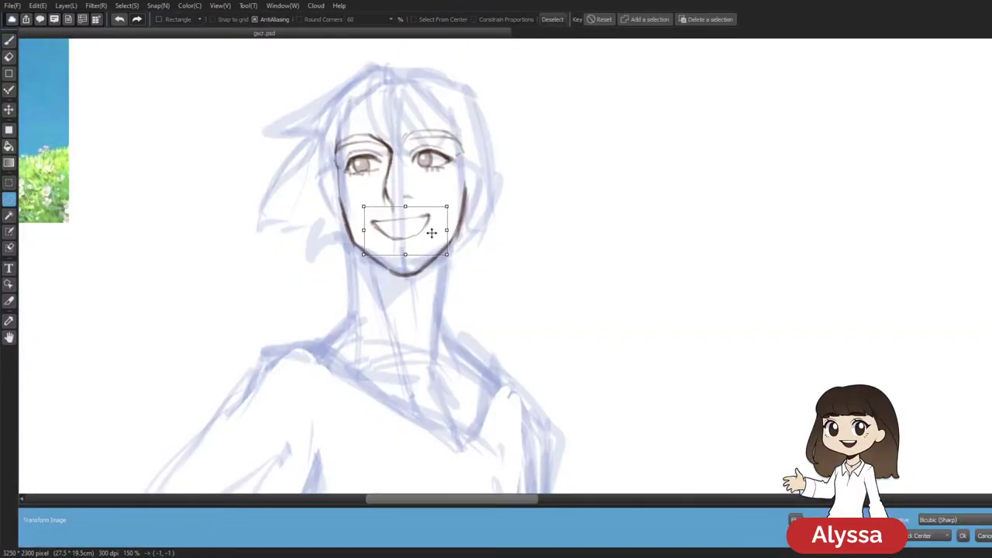
{"action": "left_click_drag", "start_coordinate": [430, 234], "coordinate": [432, 232]}
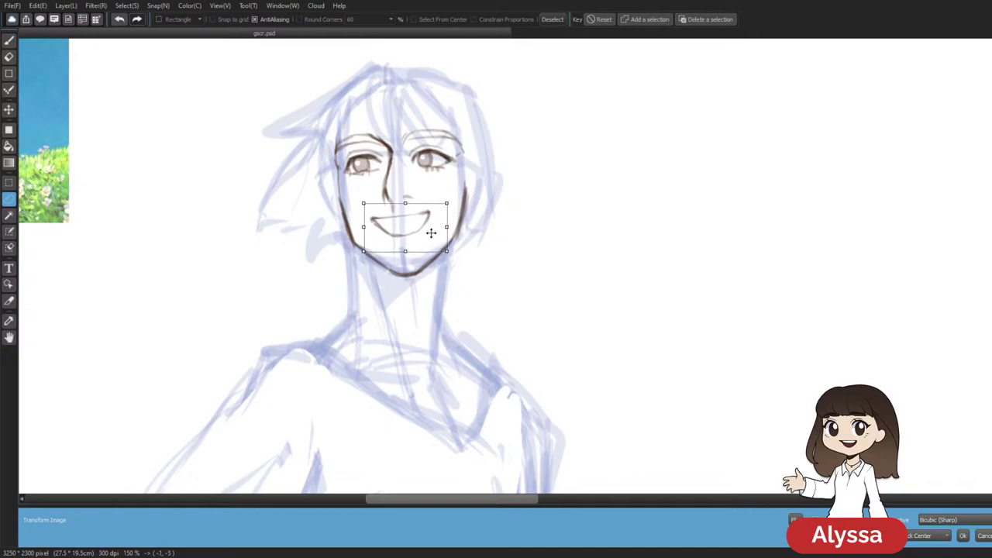
{"action": "key", "text": "Return"}
{"action": "mouse_move", "coordinate": [597, 206]}
{"action": "left_mouse_down"}
{"action": "mouse_move", "coordinate": [819, 241]}
{"action": "mouse_move", "coordinate": [839, 255]}
{"action": "left_mouse_up"}
{"action": "key", "text": "ctrl+d"}
Try an extra pen stroke around the mouth and undo it
{"action": "left_click_drag", "start_coordinate": [729, 331], "coordinate": [642, 310]}
{"action": "left_click_drag", "start_coordinate": [709, 329], "coordinate": [568, 273]}
{"action": "left_click_drag", "start_coordinate": [417, 253], "coordinate": [472, 243]}
{"action": "key", "text": "ctrl+z"}
{"action": "key", "text": "ctrl+z"}
{"action": "left_click_drag", "start_coordinate": [626, 237], "coordinate": [534, 201]}
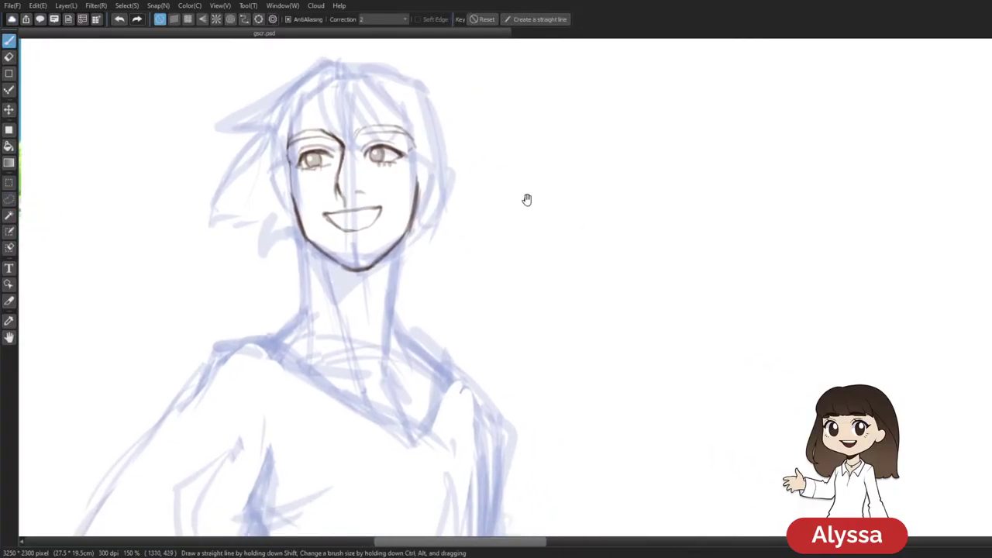
{"action": "key", "text": "e"}
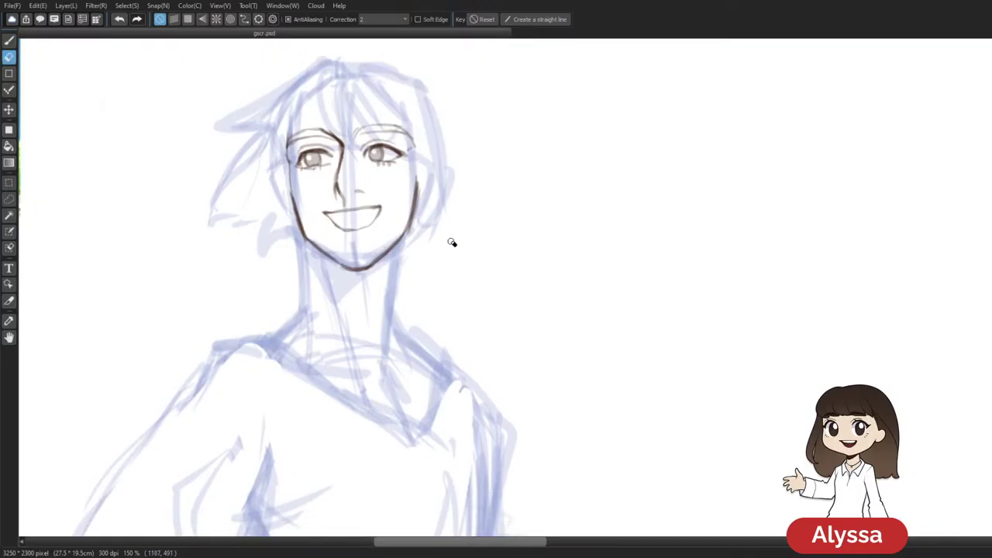
{"action": "key", "text": "p"}
{"action": "key", "text": "ctrl+z"}
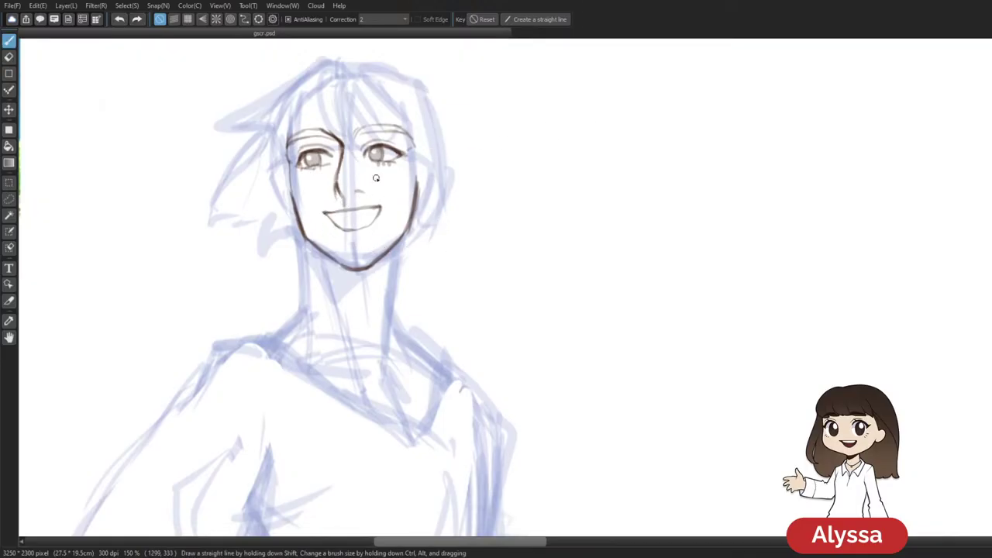
Darken the corners and the upper line of the smile with short pen strokes
{"action": "left_click_drag", "start_coordinate": [320, 213], "coordinate": [343, 228]}
{"action": "key", "text": "ctrl+z"}
{"action": "left_click_drag", "start_coordinate": [480, 194], "coordinate": [481, 202]}
{"action": "mouse_move", "coordinate": [324, 220]}
{"action": "left_mouse_down"}
{"action": "mouse_move", "coordinate": [335, 231]}
{"action": "mouse_move", "coordinate": [330, 221]}
{"action": "left_mouse_up"}
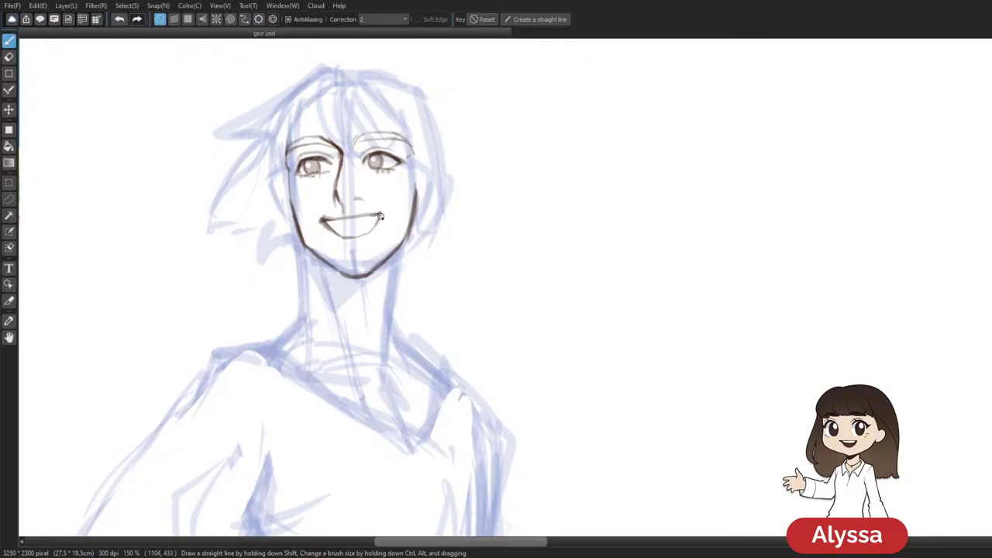
{"action": "left_click_drag", "start_coordinate": [518, 224], "coordinate": [666, 258]}
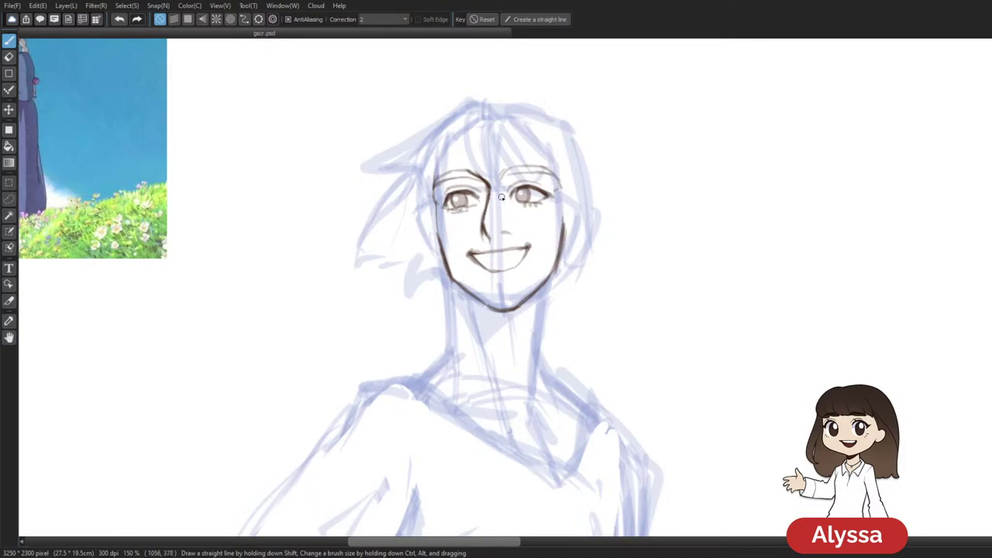
Save the document after checking the face against the whole drawing
{"action": "key", "text": "ctrl+minus"}
{"action": "key", "text": "ctrl+minus"}
{"action": "key", "text": "ctrl+s"}
{"action": "key", "text": "ctrl+plus"}
{"action": "key", "text": "ctrl+plus"}
Thicken and round the jaw line on the left side of the face
{"action": "left_click_drag", "start_coordinate": [570, 205], "coordinate": [422, 159]}
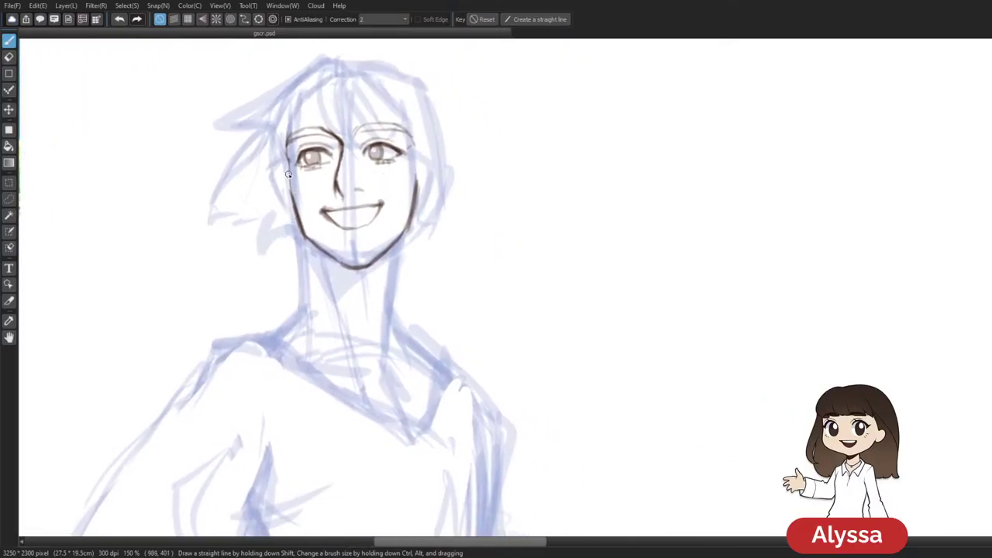
{"action": "left_click_drag", "start_coordinate": [479, 237], "coordinate": [750, 315]}
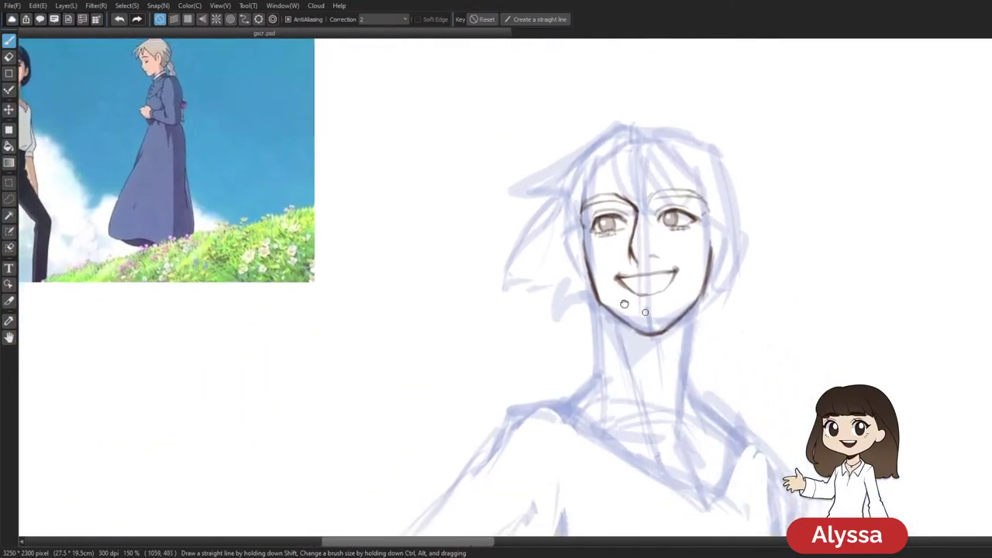
{"action": "left_click_drag", "start_coordinate": [451, 551], "coordinate": [482, 553]}
{"action": "left_click_drag", "start_coordinate": [574, 166], "coordinate": [437, 188]}
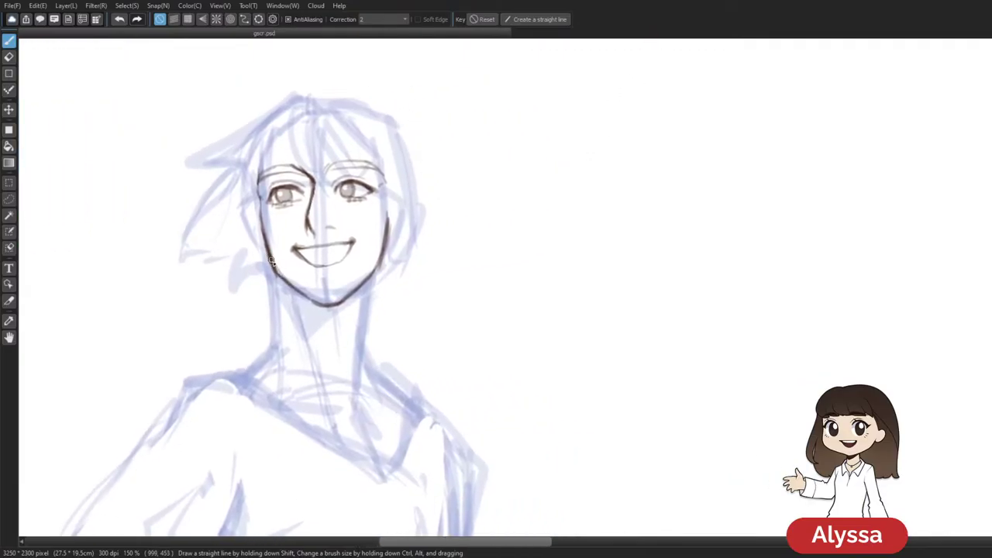
{"action": "key", "text": "e"}
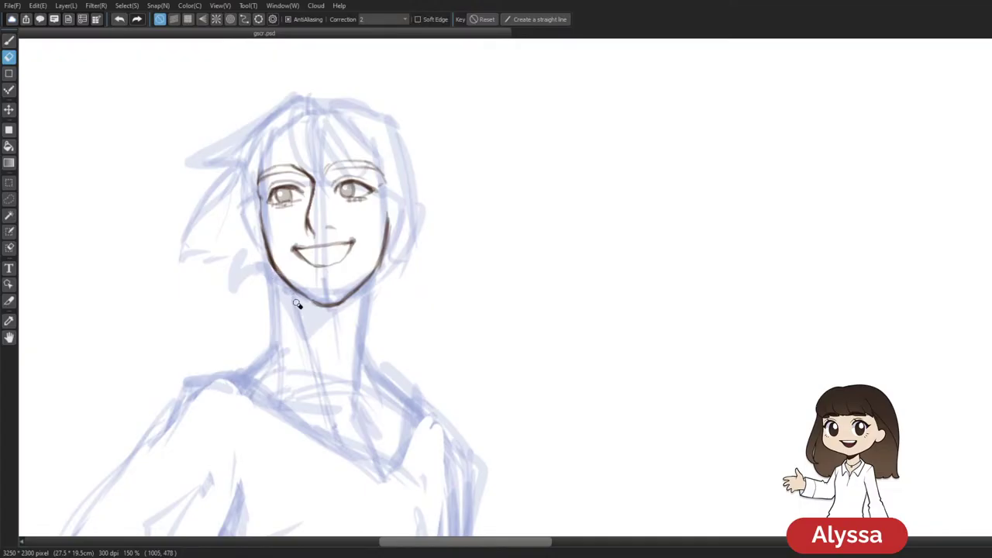
Draw a short lower lip line beneath the smile and clean up beside the mouth with the eraser
{"action": "key", "text": "p"}
{"action": "left_click_drag", "start_coordinate": [310, 271], "coordinate": [340, 270]}
{"action": "key", "text": "ctrl+z"}
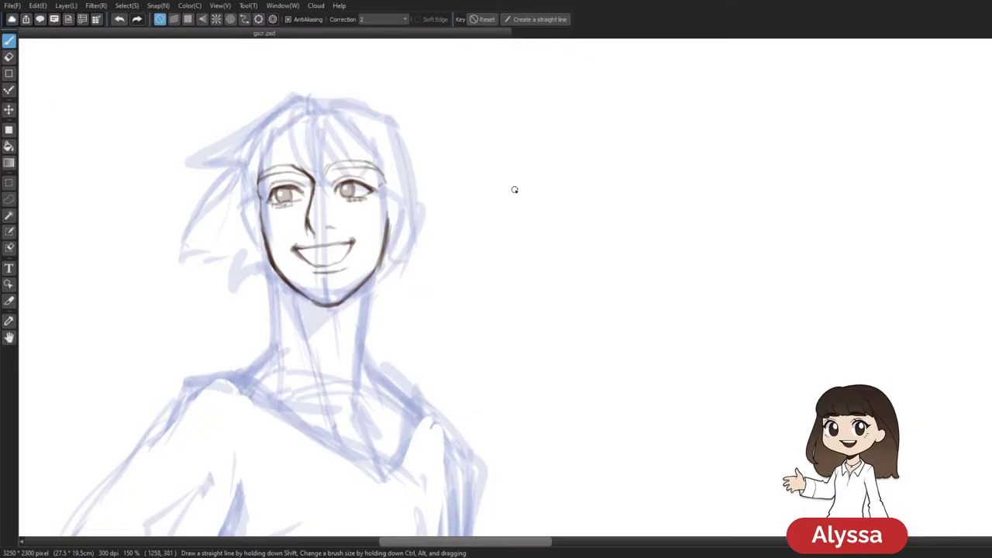
{"action": "left_click_drag", "start_coordinate": [498, 193], "coordinate": [520, 171]}
{"action": "key", "text": "e"}
{"action": "left_click_drag", "start_coordinate": [356, 250], "coordinate": [369, 249]}
{"action": "key", "text": "p"}
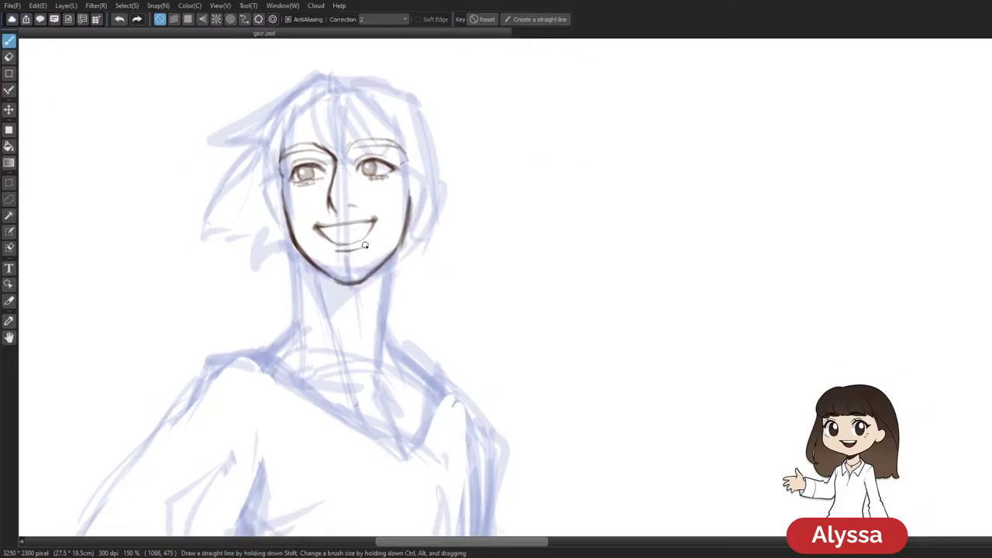
Thicken the chin and the right-hand jaw contour up to the cheek
{"action": "mouse_move", "coordinate": [324, 273]}
{"action": "left_mouse_down"}
{"action": "mouse_move", "coordinate": [357, 284]}
{"action": "mouse_move", "coordinate": [402, 237]}
{"action": "mouse_move", "coordinate": [396, 255]}
{"action": "mouse_move", "coordinate": [405, 222]}
{"action": "mouse_move", "coordinate": [398, 252]}
{"action": "left_mouse_up"}
{"action": "left_click_drag", "start_coordinate": [411, 194], "coordinate": [400, 241]}
{"action": "key", "text": "e"}
{"action": "left_click_drag", "start_coordinate": [413, 203], "coordinate": [395, 271]}
{"action": "key", "text": "ctrl+z"}
{"action": "key", "text": "b"}
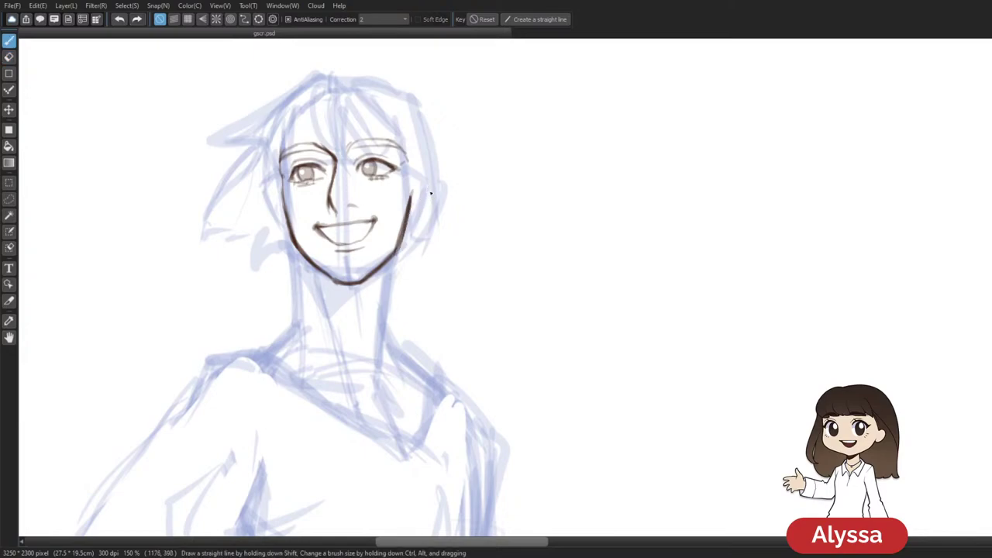
Compare the full composition with the face line art on Layer9 hidden and shown
{"action": "key", "text": "ctrl+minus"}
{"action": "key", "text": "ctrl+minus"}
{"action": "key", "text": "ctrl+minus"}
{"action": "key", "text": "Tab"}
{"action": "left_click_drag", "start_coordinate": [589, 259], "coordinate": [578, 210]}
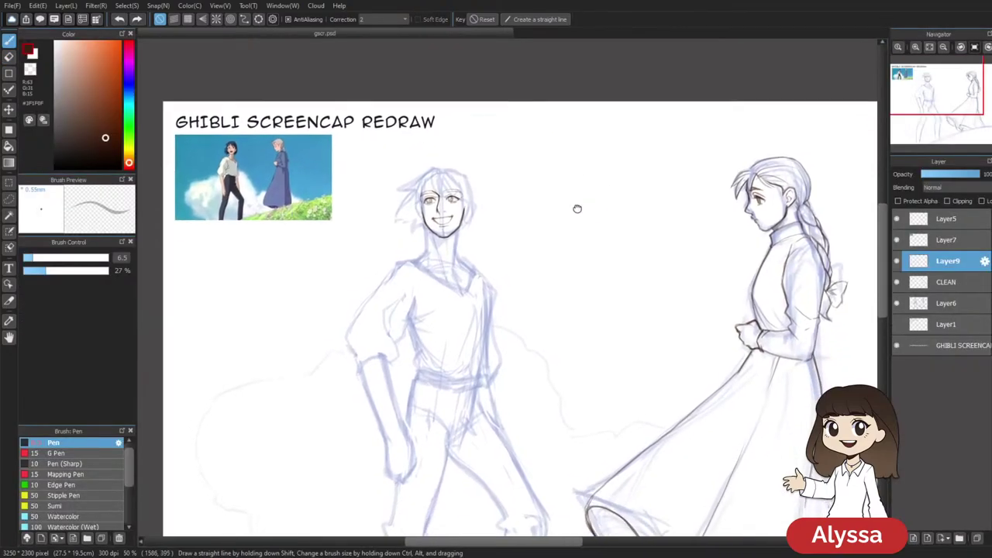
{"action": "left_click", "coordinate": [896, 265]}
{"action": "left_click", "coordinate": [895, 266]}
{"action": "left_click_drag", "start_coordinate": [767, 274], "coordinate": [742, 298]}
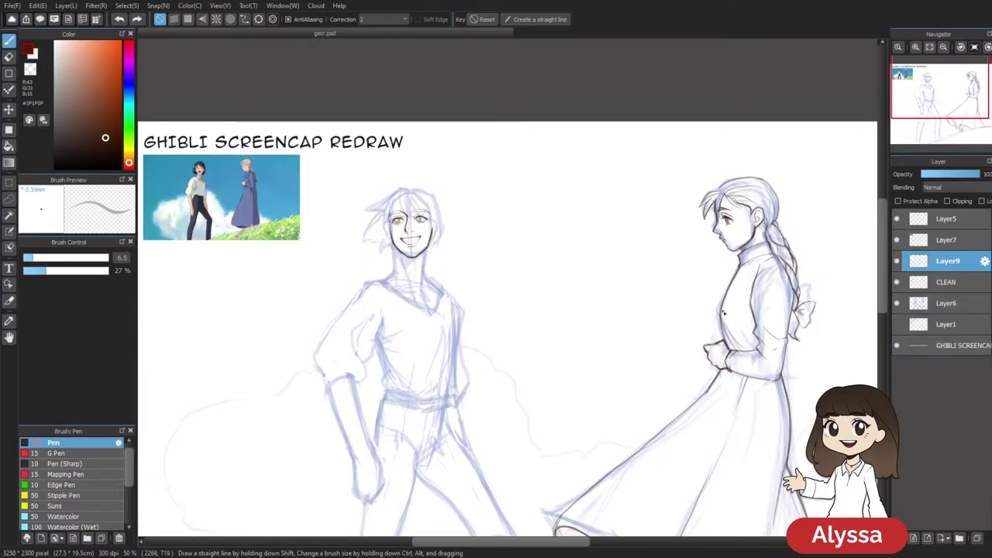
{"action": "left_click", "coordinate": [897, 264]}
{"action": "left_click", "coordinate": [896, 264]}
{"action": "left_click_drag", "start_coordinate": [767, 316], "coordinate": [819, 295]}
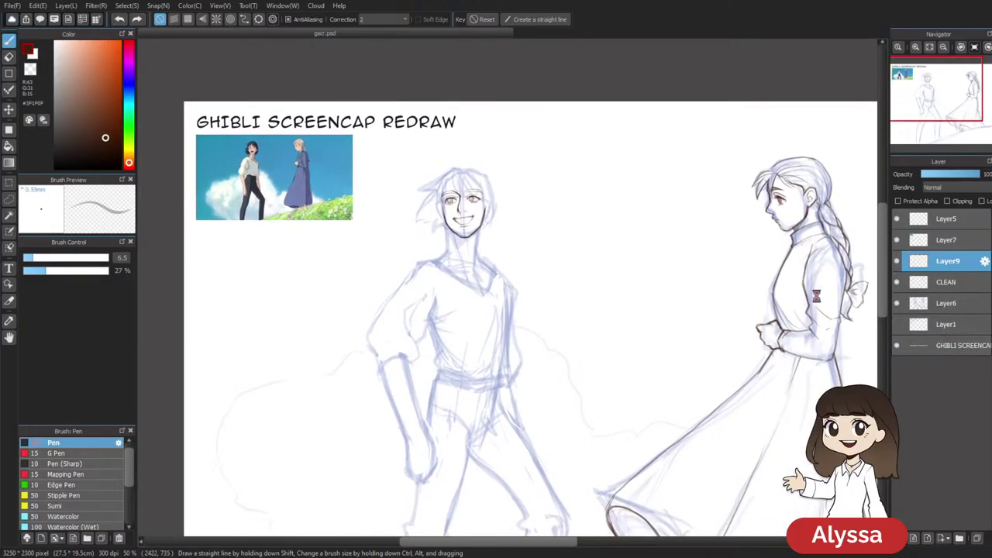
Add a new layer directly above Layer9
{"action": "key", "text": "ctrl+plus"}
{"action": "left_click_drag", "start_coordinate": [775, 268], "coordinate": [768, 297]}
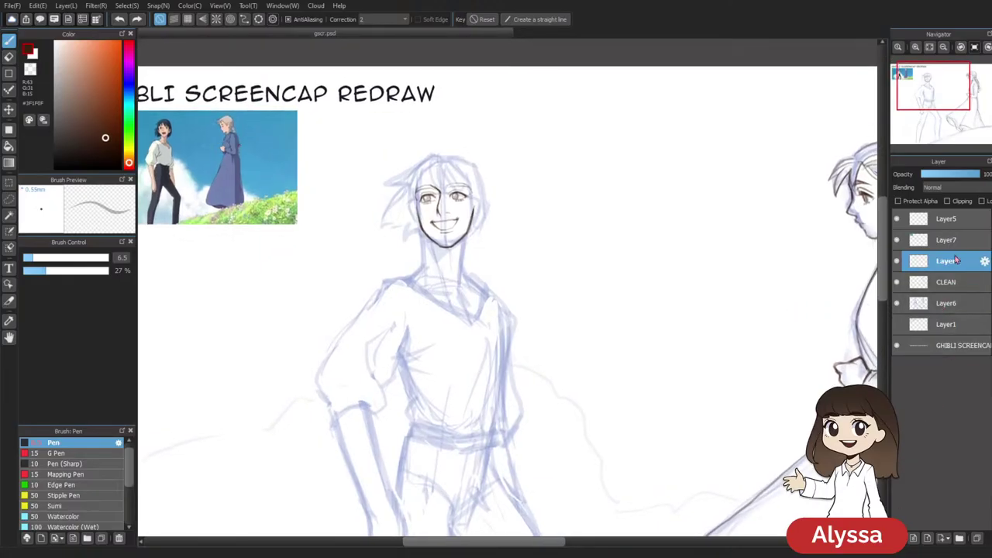
{"action": "left_click", "coordinate": [899, 263]}
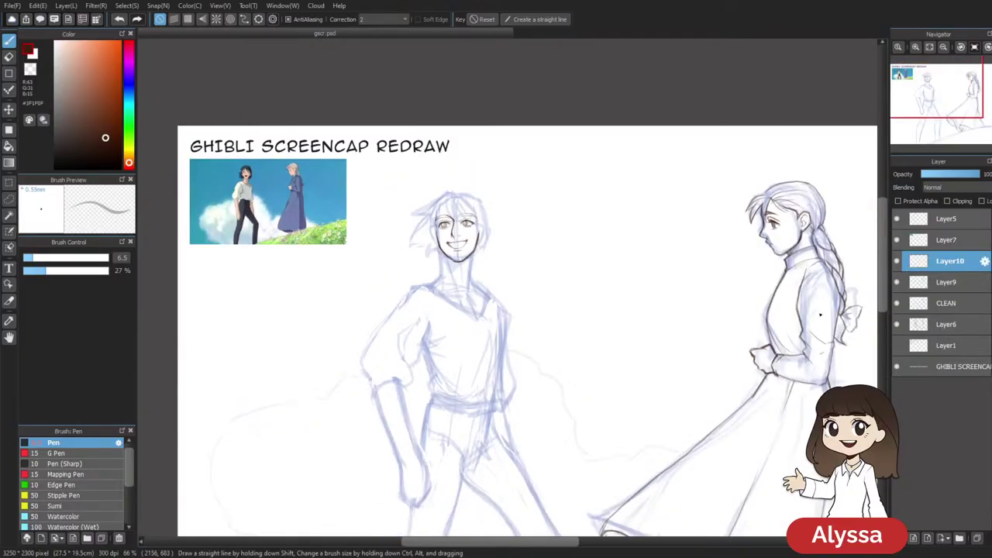
{"action": "key", "text": "ctrl+plus"}
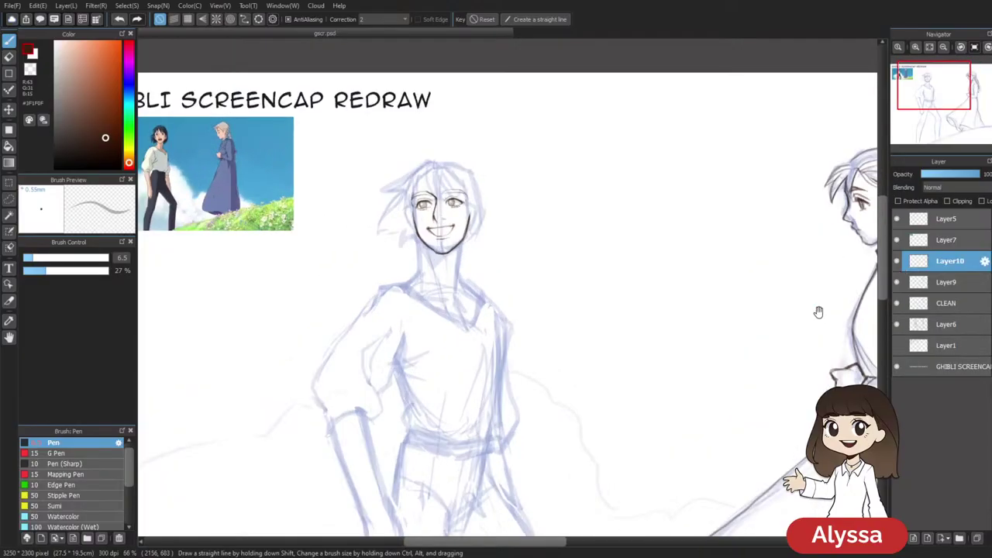
Draw the ear on the right side of the head on the new layer and trim its outline with the eraser
{"action": "left_click_drag", "start_coordinate": [559, 253], "coordinate": [617, 324]}
{"action": "scroll", "coordinate": [536, 319], "scroll_direction": "up", "scroll_amount": 1}
{"action": "scroll", "coordinate": [497, 242], "scroll_direction": "up", "scroll_amount": 1}
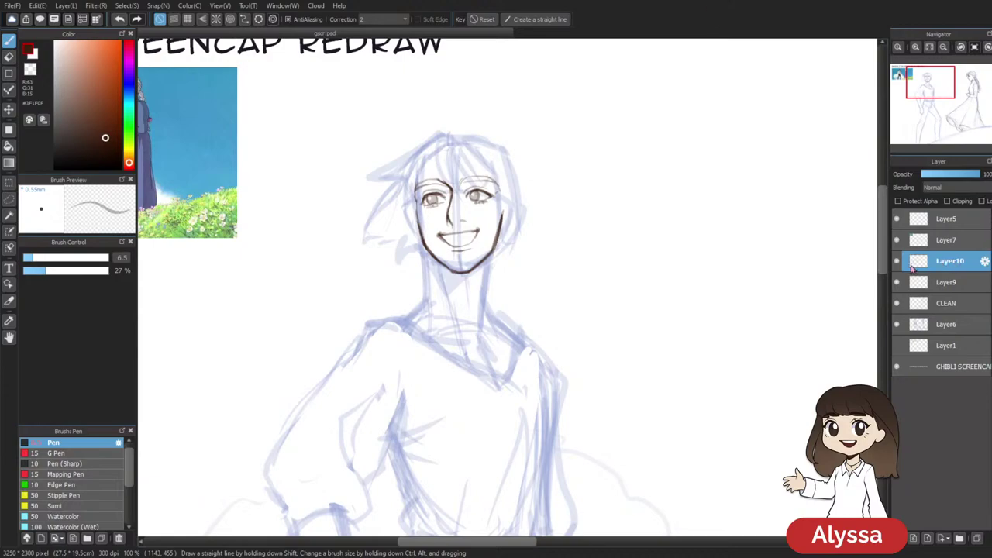
{"action": "mouse_move", "coordinate": [712, 354]}
{"action": "left_mouse_down"}
{"action": "mouse_move", "coordinate": [671, 310]}
{"action": "mouse_move", "coordinate": [670, 334]}
{"action": "left_mouse_up"}
{"action": "left_click_drag", "start_coordinate": [623, 265], "coordinate": [630, 303]}
{"action": "left_click_drag", "start_coordinate": [471, 208], "coordinate": [468, 231]}
{"action": "key", "text": "ctrl+z"}
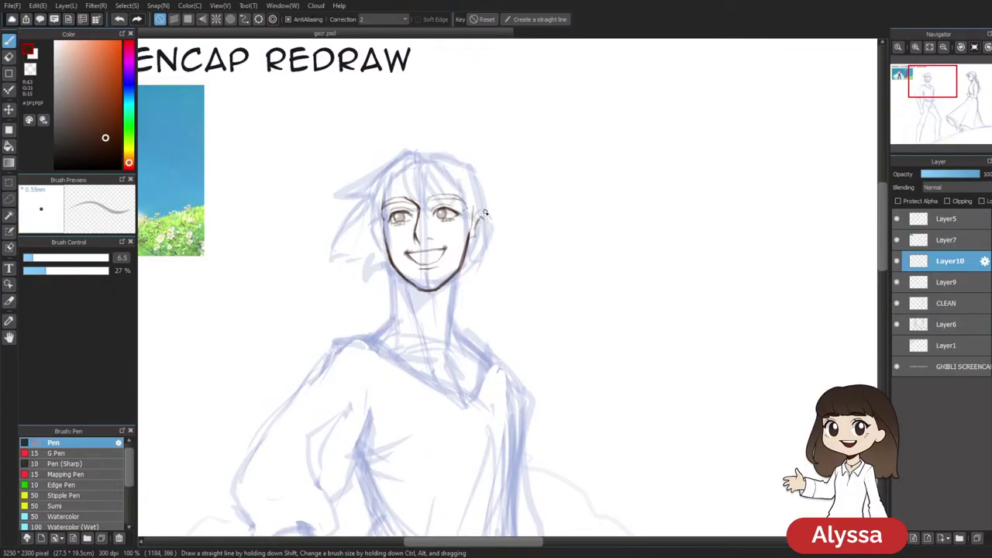
{"action": "key", "text": "ctrl+z"}
{"action": "left_click_drag", "start_coordinate": [472, 215], "coordinate": [488, 219]}
{"action": "key", "text": "e"}
{"action": "left_click_drag", "start_coordinate": [483, 230], "coordinate": [486, 233]}
{"action": "key", "text": "b"}
{"action": "left_click_drag", "start_coordinate": [581, 425], "coordinate": [604, 401]}
Finish the right-hand ear's outline and draw the narrow ear on the left side of the face
{"action": "key", "text": "ctrl+minus"}
{"action": "scroll", "coordinate": [605, 403], "scroll_direction": "down", "scroll_amount": 2}
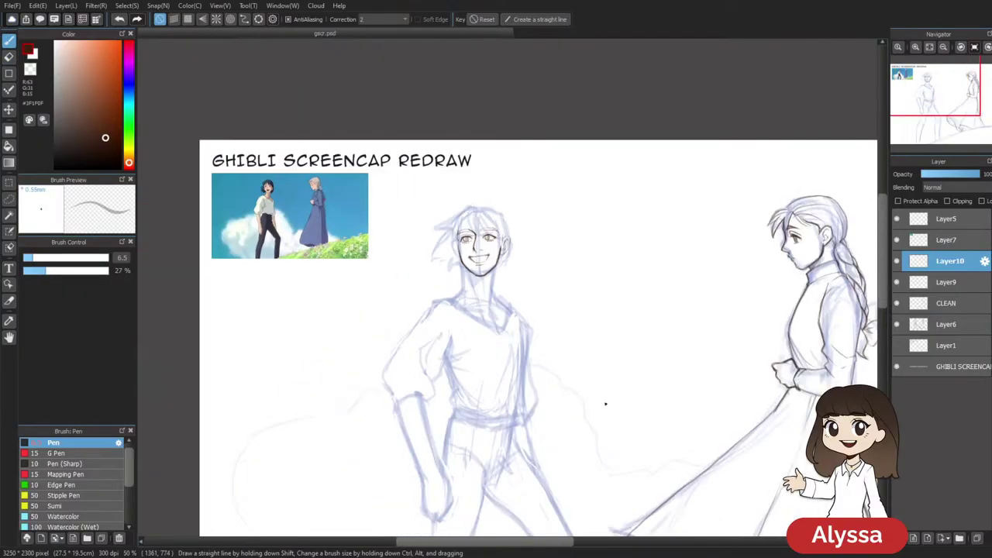
{"action": "key", "text": "ctrl+plus"}
{"action": "key", "text": "ctrl+plus"}
{"action": "key", "text": "ctrl+plus"}
{"action": "left_click_drag", "start_coordinate": [604, 401], "coordinate": [843, 475]}
{"action": "left_click_drag", "start_coordinate": [549, 379], "coordinate": [782, 426]}
{"action": "left_click_drag", "start_coordinate": [716, 395], "coordinate": [248, 318]}
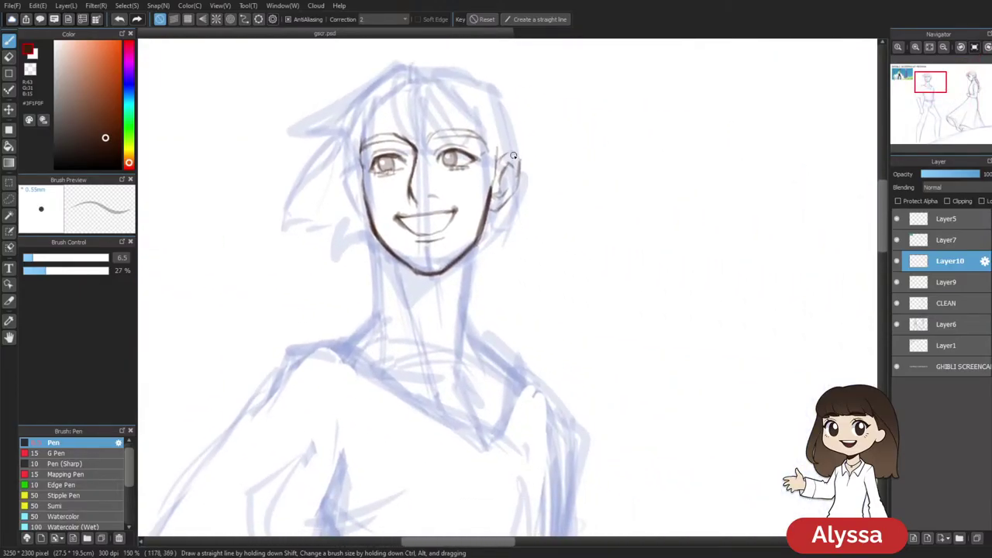
{"action": "left_click_drag", "start_coordinate": [348, 196], "coordinate": [366, 225]}
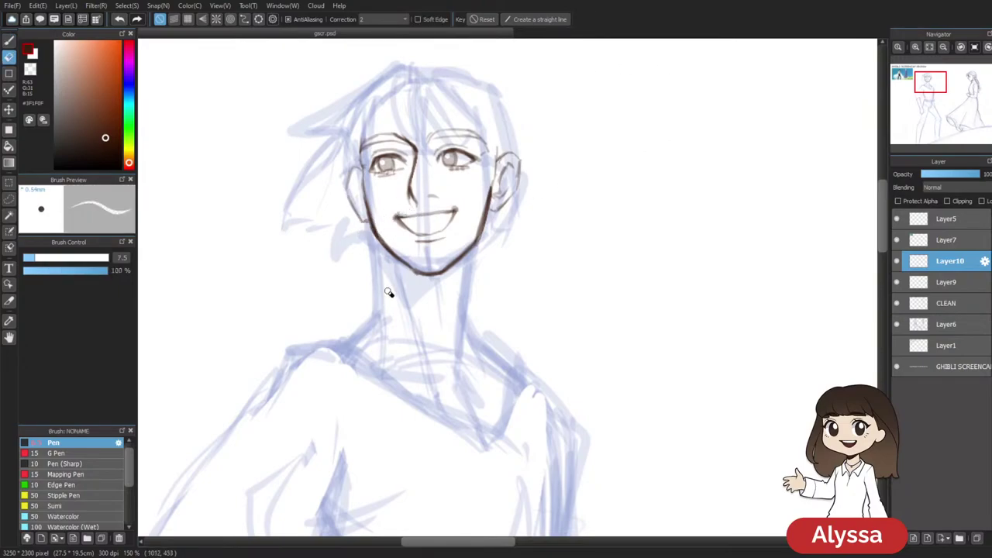
Select the ear on the right side of the head with the lasso and nudge it into place with a transform
{"action": "scroll", "coordinate": [387, 318], "scroll_direction": "down", "scroll_amount": 3}
{"action": "scroll", "coordinate": [386, 317], "scroll_direction": "up", "scroll_amount": 3}
{"action": "key", "text": "l"}
{"action": "mouse_move", "coordinate": [504, 141]}
{"action": "left_mouse_down"}
{"action": "mouse_move", "coordinate": [491, 199]}
{"action": "mouse_move", "coordinate": [561, 147]}
{"action": "left_mouse_up"}
{"action": "key", "text": "ctrl+t"}
{"action": "left_click_drag", "start_coordinate": [536, 184], "coordinate": [535, 188]}
{"action": "key", "text": "Return"}
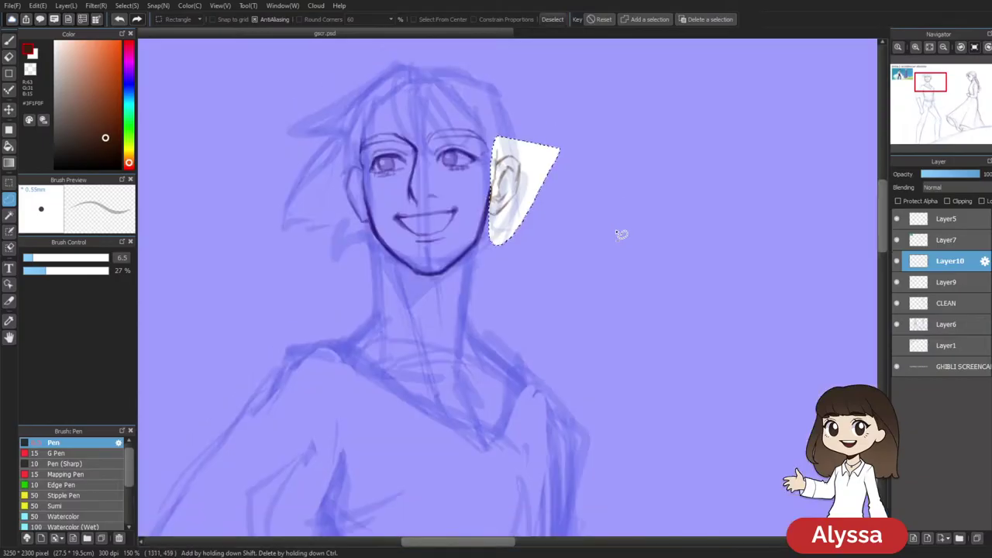
{"action": "key", "text": "ctrl+d"}
Merge the ear layer and Layer9 down into the CLEAN layer
{"action": "scroll", "coordinate": [614, 230], "scroll_direction": "down", "scroll_amount": 1}
{"action": "key", "text": "ctrl+minus"}
{"action": "key", "text": "ctrl+minus"}
{"action": "key", "text": "ctrl+e"}
{"action": "key", "text": "ctrl+e"}
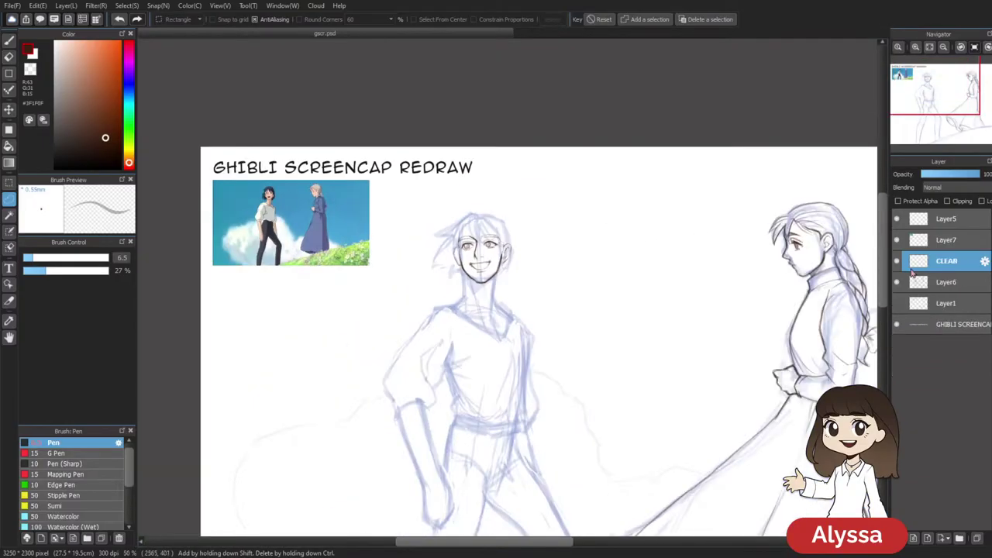
Compare the composition with the Layer6 sketch and the CLEAN line art hidden and shown
{"action": "left_click", "coordinate": [897, 284]}
{"action": "left_click_drag", "start_coordinate": [709, 310], "coordinate": [616, 246]}
{"action": "left_click_drag", "start_coordinate": [684, 285], "coordinate": [706, 257]}
{"action": "left_click", "coordinate": [898, 283]}
{"action": "left_click", "coordinate": [898, 283]}
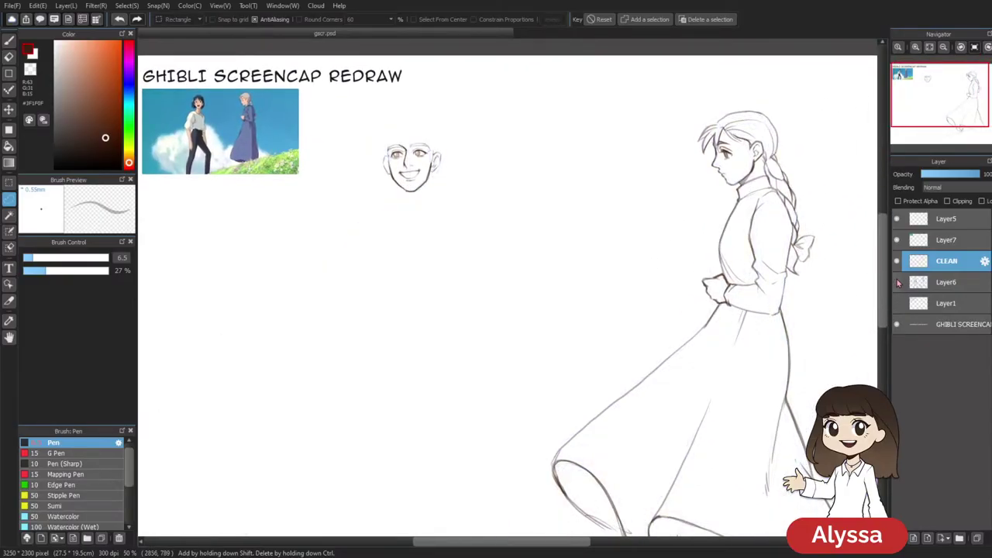
{"action": "left_click", "coordinate": [897, 283]}
{"action": "left_click", "coordinate": [897, 264]}
{"action": "left_click", "coordinate": [896, 264]}
Add a new layer directly above CLEAN and switch to the Pen brush for the neck line art
{"action": "key", "text": "ctrl+shift+n"}
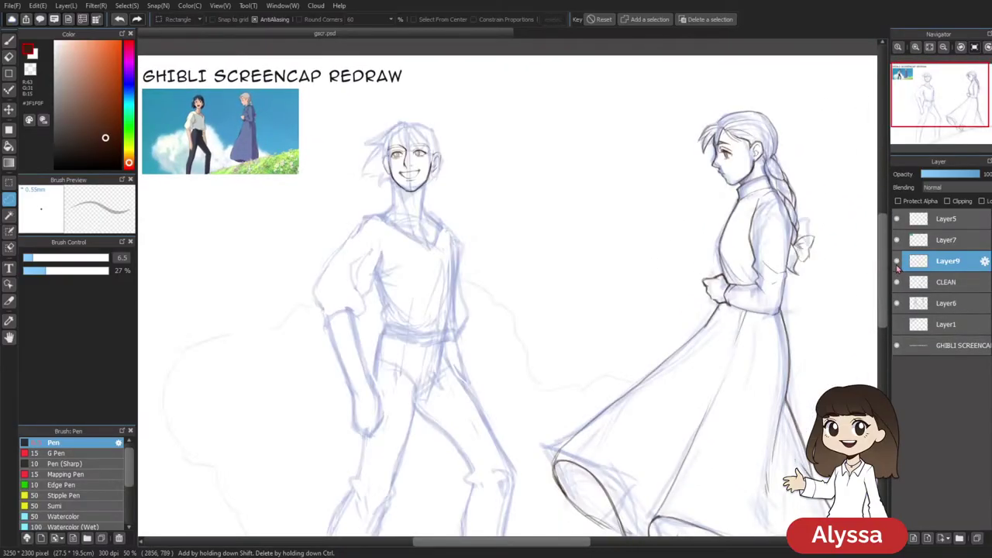
{"action": "key", "text": "ctrl+plus"}
{"action": "key", "text": "ctrl+plus"}
{"action": "mouse_move", "coordinate": [483, 126]}
{"action": "left_mouse_down"}
{"action": "mouse_move", "coordinate": [566, 261]}
{"action": "mouse_move", "coordinate": [676, 371]}
{"action": "mouse_move", "coordinate": [612, 246]}
{"action": "left_mouse_up"}
{"action": "key", "text": "u"}
{"action": "key", "text": "b"}
Draw the line for the right side of the neck from the jaw down toward the collar, redoing the first stroke
{"action": "key", "text": "Tab"}
{"action": "mouse_move", "coordinate": [626, 282]}
{"action": "left_mouse_down"}
{"action": "mouse_move", "coordinate": [637, 367]}
{"action": "mouse_move", "coordinate": [633, 335]}
{"action": "left_mouse_up"}
{"action": "left_click_drag", "start_coordinate": [604, 314], "coordinate": [553, 348]}
{"action": "mouse_move", "coordinate": [590, 410]}
{"action": "left_mouse_down"}
{"action": "mouse_move", "coordinate": [595, 323]}
{"action": "mouse_move", "coordinate": [631, 297]}
{"action": "mouse_move", "coordinate": [504, 229]}
{"action": "left_mouse_up"}
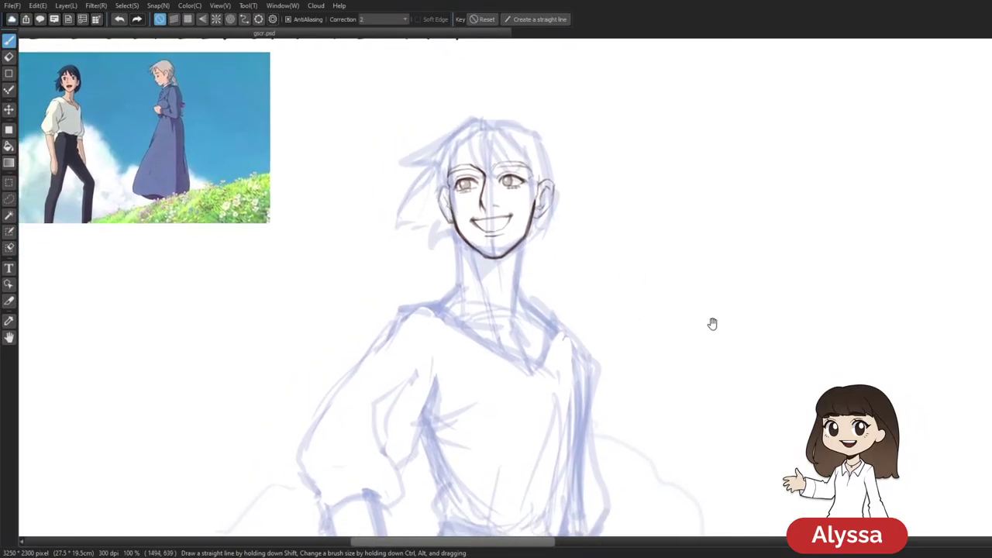
{"action": "key", "text": "Tab"}
{"action": "left_click_drag", "start_coordinate": [552, 317], "coordinate": [587, 312]}
{"action": "key", "text": "Tab"}
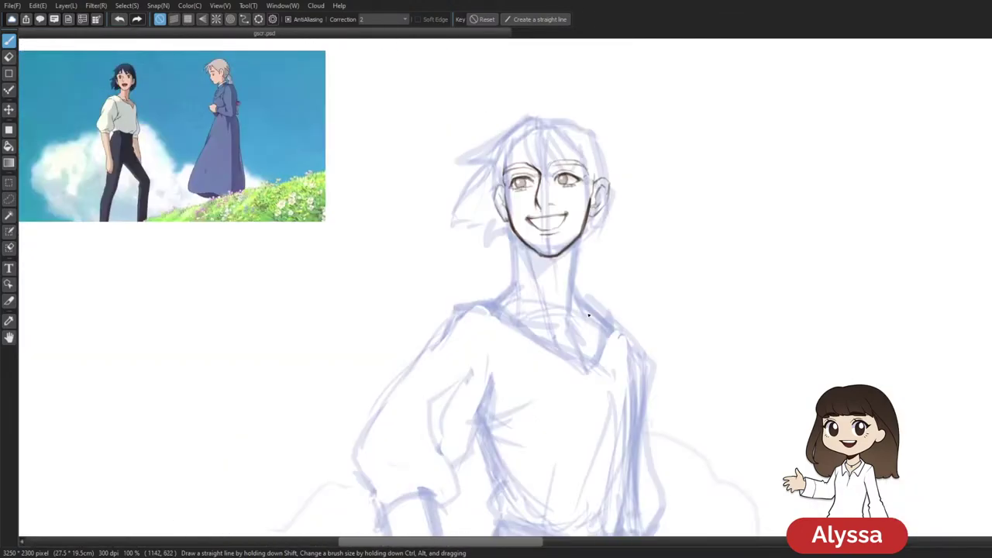
{"action": "left_click_drag", "start_coordinate": [636, 238], "coordinate": [596, 218]}
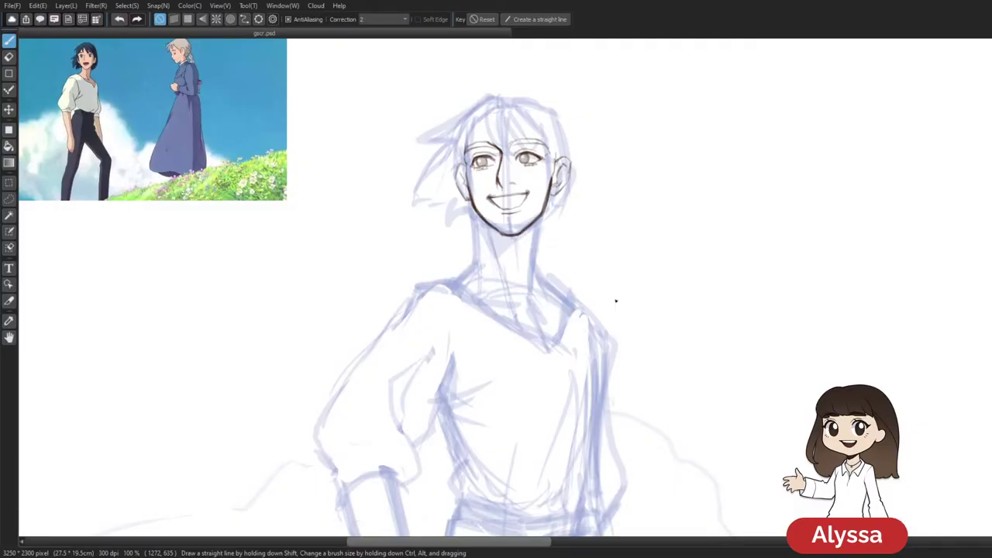
{"action": "left_click_drag", "start_coordinate": [639, 251], "coordinate": [633, 270]}
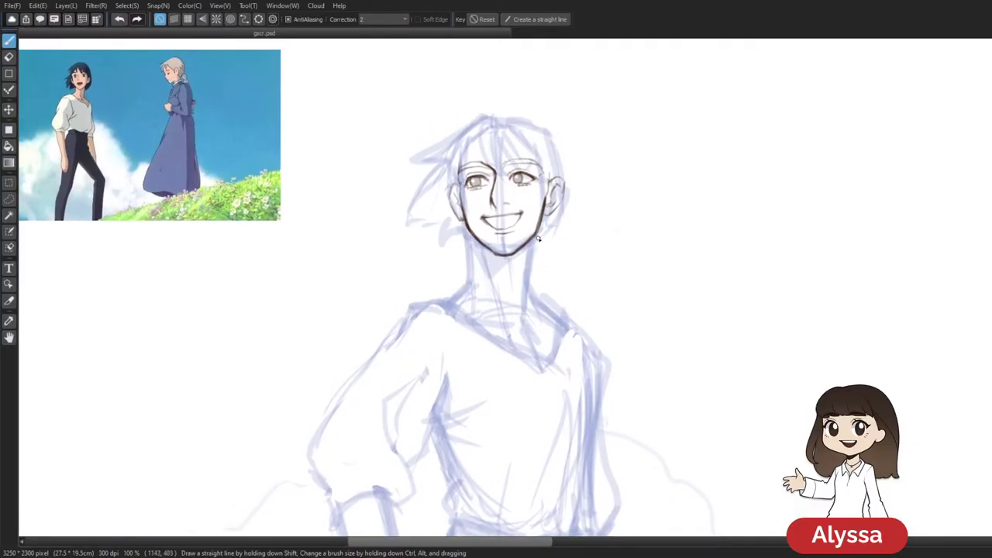
{"action": "left_click_drag", "start_coordinate": [541, 223], "coordinate": [527, 296]}
{"action": "key", "text": "ctrl+z"}
{"action": "key", "text": "ctrl+z"}
{"action": "left_click_drag", "start_coordinate": [540, 224], "coordinate": [524, 303]}
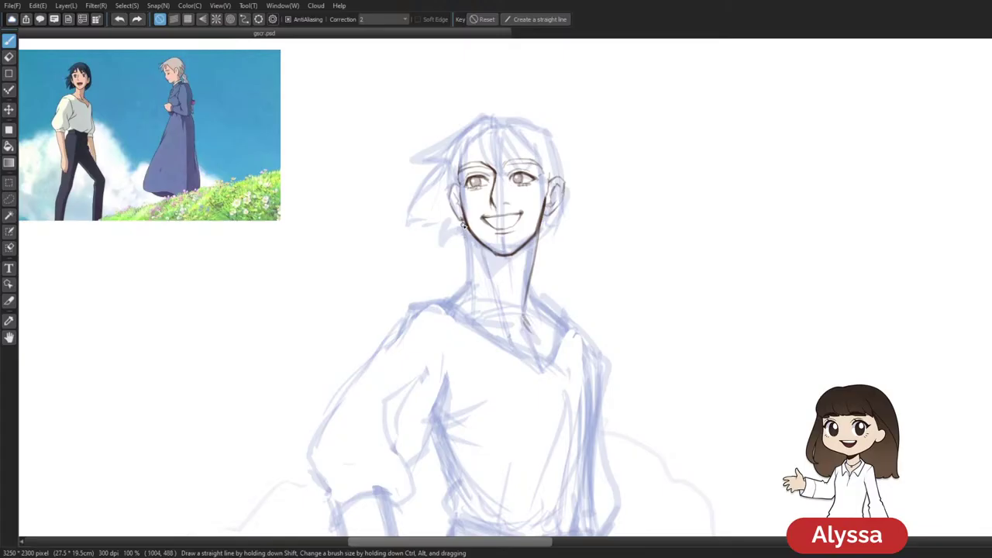
Draw the left side of the neck from below the ear down into the shoulder slope
{"action": "mouse_move", "coordinate": [461, 223]}
{"action": "left_mouse_down"}
{"action": "mouse_move", "coordinate": [466, 276]}
{"action": "mouse_move", "coordinate": [442, 298]}
{"action": "left_mouse_up"}
{"action": "left_click_drag", "start_coordinate": [461, 226], "coordinate": [468, 273]}
{"action": "left_click_drag", "start_coordinate": [585, 259], "coordinate": [594, 207]}
{"action": "left_click_drag", "start_coordinate": [535, 164], "coordinate": [560, 206]}
{"action": "left_click_drag", "start_coordinate": [514, 234], "coordinate": [548, 322]}
{"action": "key", "text": "ctrl+z"}
{"action": "key", "text": "ctrl+z"}
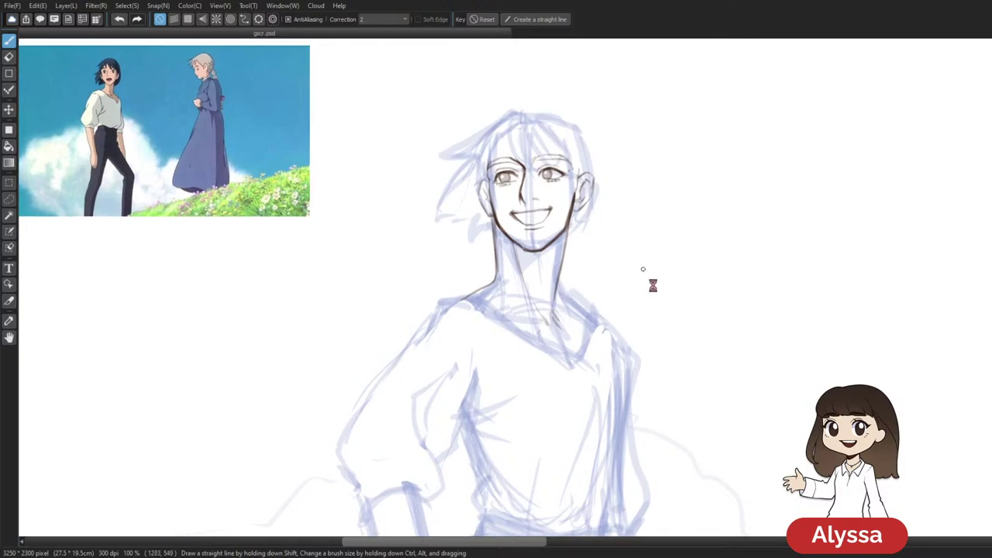
Draw the collarbone line at the base of the neck and short muscle lines on the throat
{"action": "left_click_drag", "start_coordinate": [585, 402], "coordinate": [539, 339]}
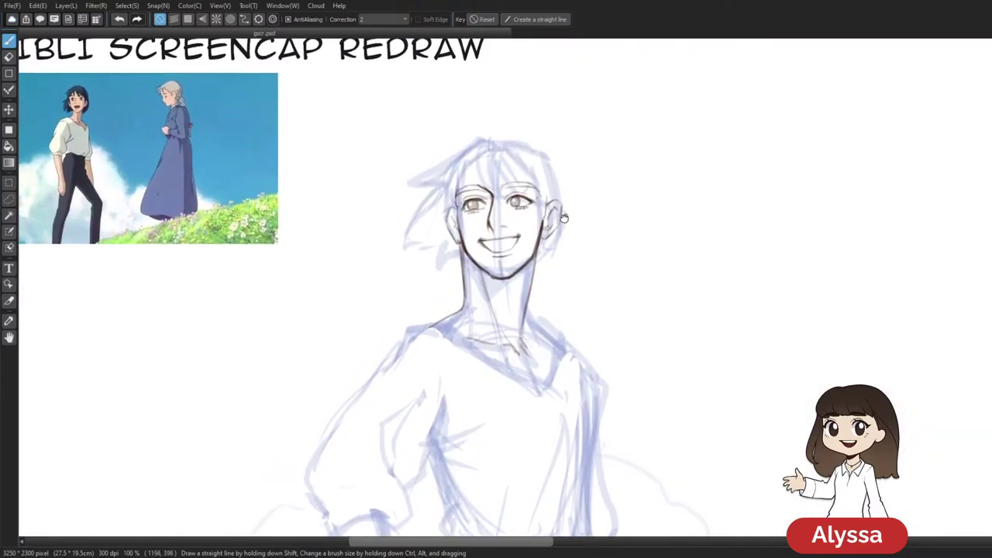
{"action": "left_click_drag", "start_coordinate": [564, 217], "coordinate": [556, 223]}
{"action": "mouse_move", "coordinate": [517, 317]}
{"action": "left_mouse_down"}
{"action": "mouse_move", "coordinate": [525, 272]}
{"action": "mouse_move", "coordinate": [523, 307]}
{"action": "left_mouse_up"}
{"action": "key", "text": "ctrl+z"}
{"action": "left_click_drag", "start_coordinate": [528, 260], "coordinate": [521, 310]}
{"action": "key", "text": "ctrl+z"}
{"action": "mouse_move", "coordinate": [527, 259]}
{"action": "left_mouse_down"}
{"action": "mouse_move", "coordinate": [518, 313]}
{"action": "mouse_move", "coordinate": [521, 303]}
{"action": "mouse_move", "coordinate": [504, 310]}
{"action": "left_mouse_up"}
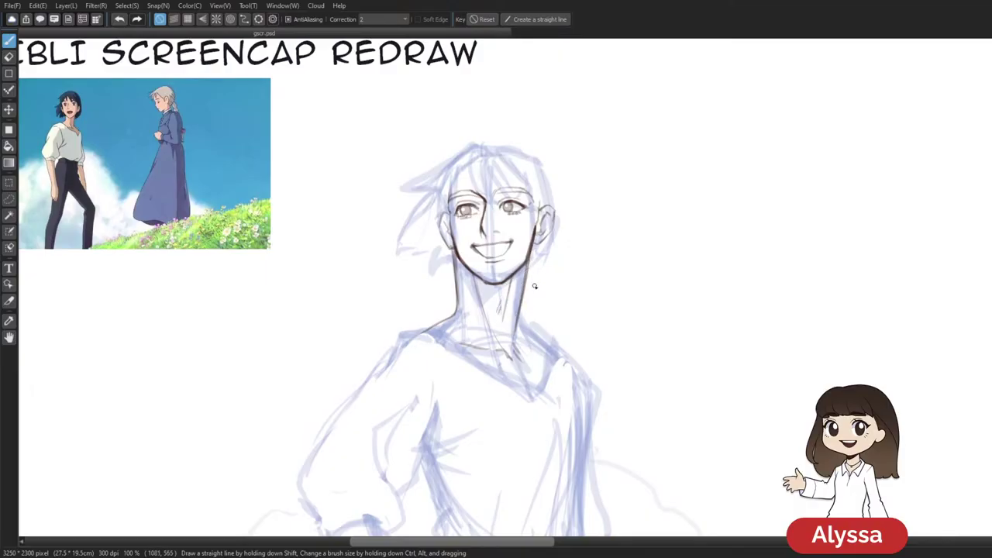
Draw the right-hand shoulder slope from the base of the neck, strengthening the right neck line
{"action": "left_click_drag", "start_coordinate": [599, 301], "coordinate": [590, 265]}
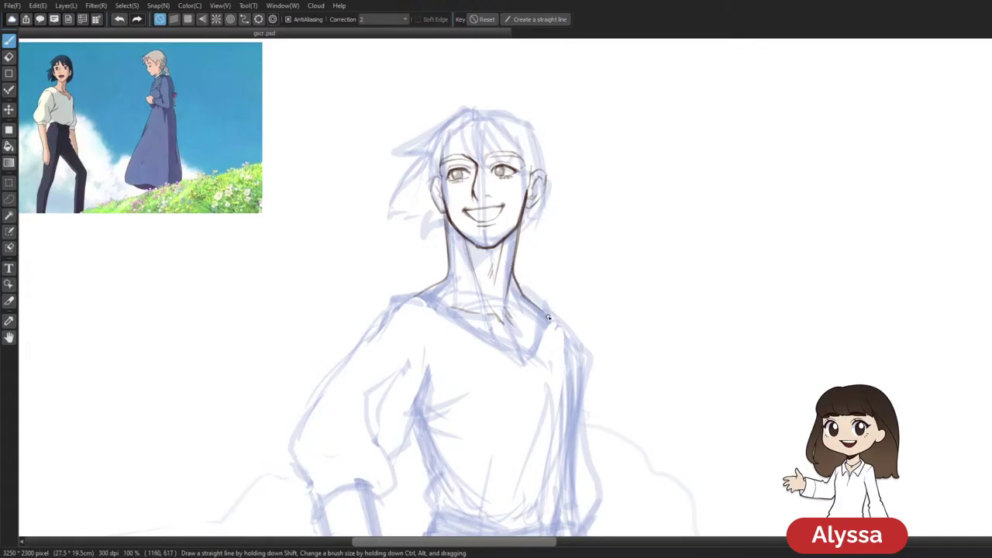
{"action": "left_click_drag", "start_coordinate": [533, 297], "coordinate": [521, 300]}
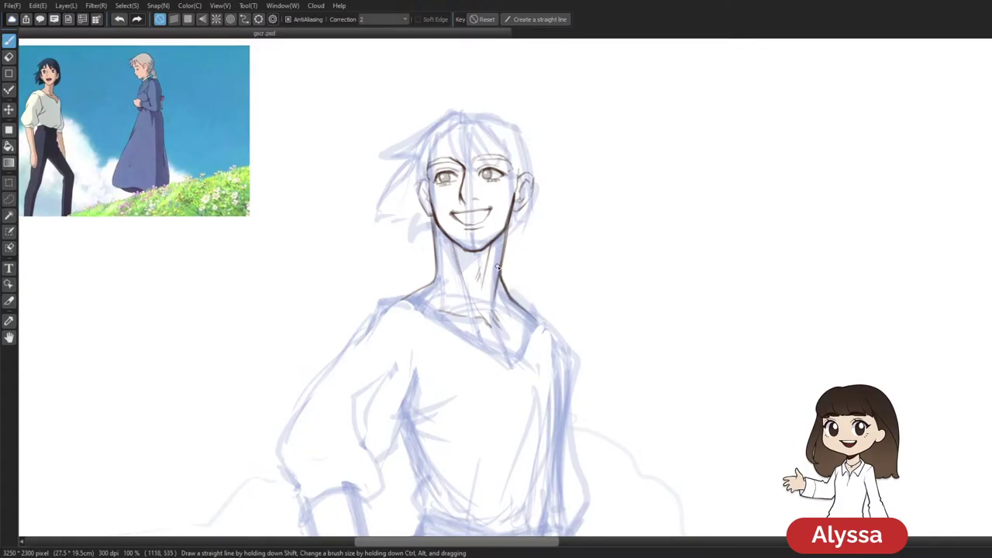
{"action": "key", "text": "ctrl+z"}
{"action": "left_click_drag", "start_coordinate": [539, 207], "coordinate": [516, 215]}
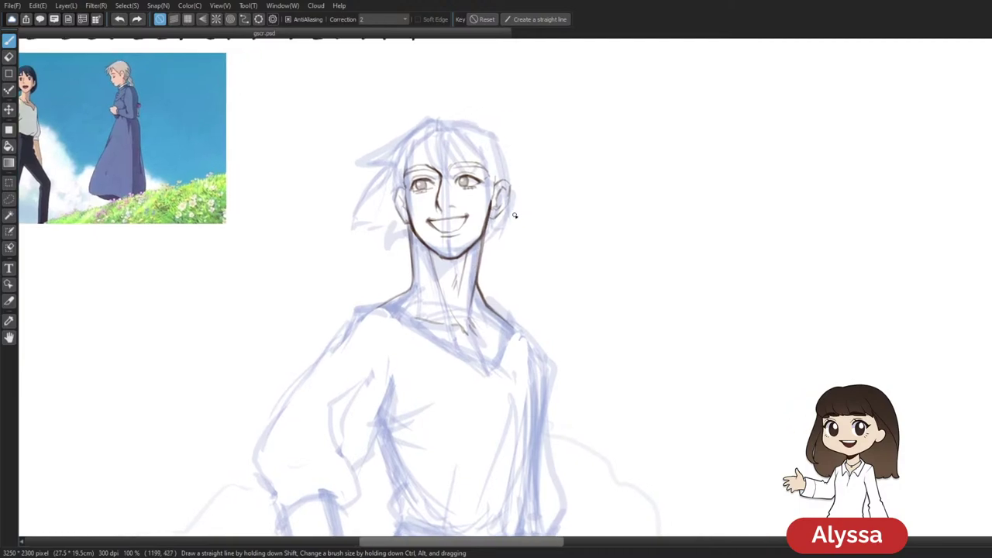
{"action": "left_click_drag", "start_coordinate": [478, 279], "coordinate": [483, 236]}
{"action": "key", "text": "ctrl+z"}
{"action": "mouse_move", "coordinate": [526, 215]}
{"action": "left_mouse_down"}
{"action": "mouse_move", "coordinate": [534, 209]}
{"action": "mouse_move", "coordinate": [496, 231]}
{"action": "left_mouse_up"}
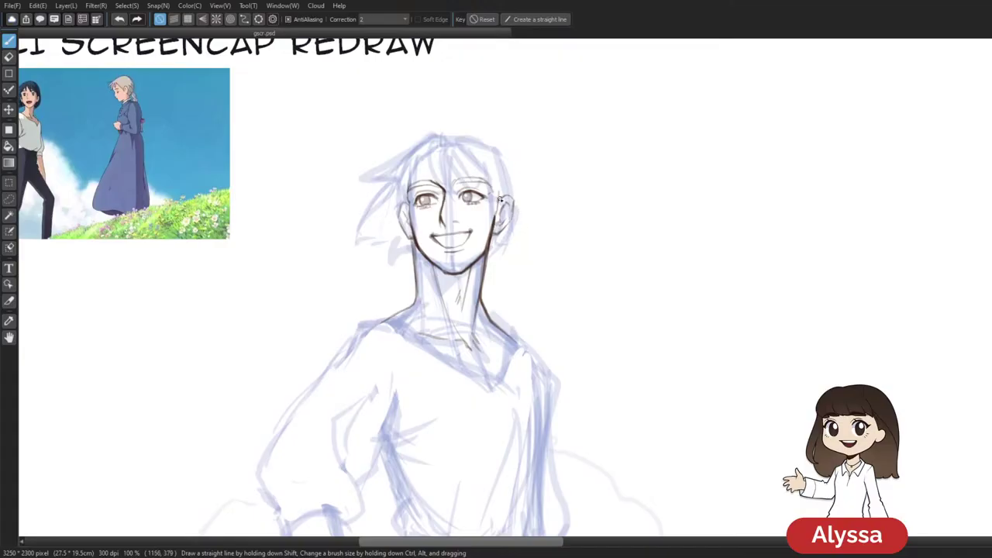
{"action": "scroll", "coordinate": [501, 322], "scroll_direction": "down", "scroll_amount": 3}
{"action": "mouse_move", "coordinate": [502, 324]}
{"action": "left_mouse_down"}
{"action": "mouse_move", "coordinate": [580, 194]}
{"action": "mouse_move", "coordinate": [531, 286]}
{"action": "mouse_move", "coordinate": [535, 334]}
{"action": "mouse_move", "coordinate": [521, 369]}
{"action": "left_mouse_up"}
{"action": "mouse_move", "coordinate": [166, 251]}
{"action": "left_mouse_down"}
{"action": "mouse_move", "coordinate": [197, 237]}
{"action": "mouse_move", "coordinate": [184, 272]}
{"action": "left_mouse_up"}
{"action": "left_click_drag", "start_coordinate": [325, 355], "coordinate": [533, 485]}
{"action": "key", "text": "ctrl+plus"}
{"action": "key", "text": "ctrl+z"}
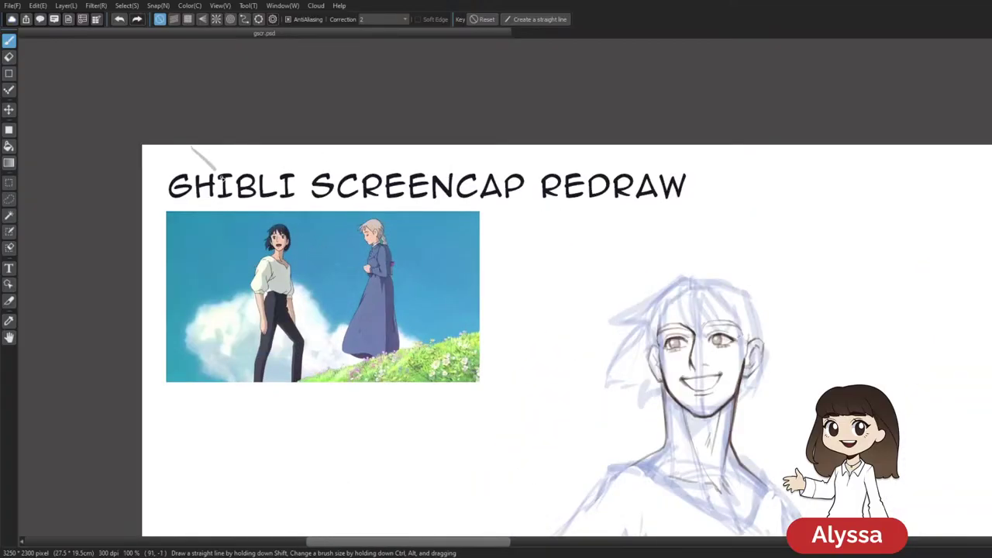
{"action": "left_click_drag", "start_coordinate": [166, 150], "coordinate": [204, 178]}
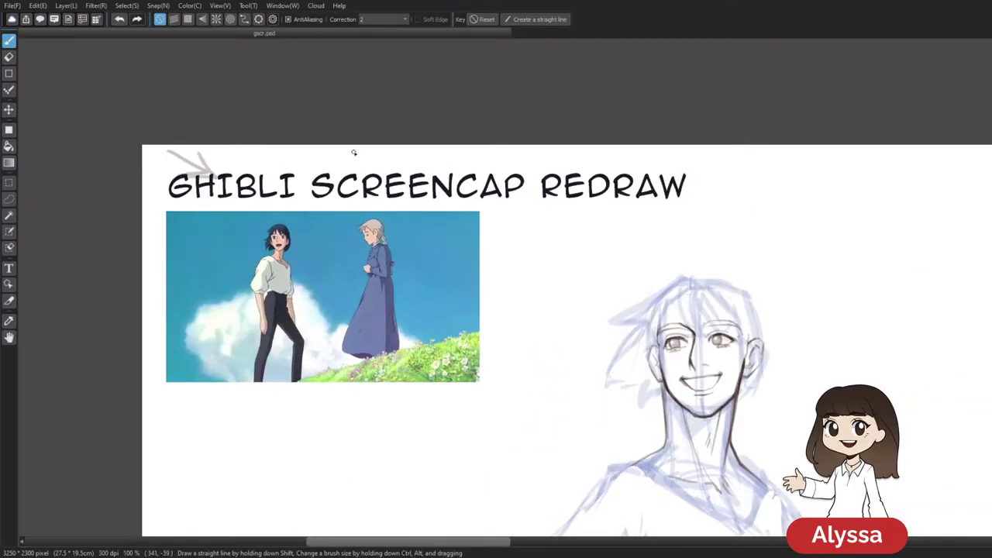
{"action": "left_click_drag", "start_coordinate": [297, 169], "coordinate": [251, 209]}
{"action": "left_click_drag", "start_coordinate": [230, 383], "coordinate": [284, 446]}
{"action": "left_click_drag", "start_coordinate": [333, 383], "coordinate": [370, 462]}
{"action": "key", "text": "ctrl+z"}
{"action": "key", "text": "ctrl+z"}
{"action": "key", "text": "ctrl+z"}
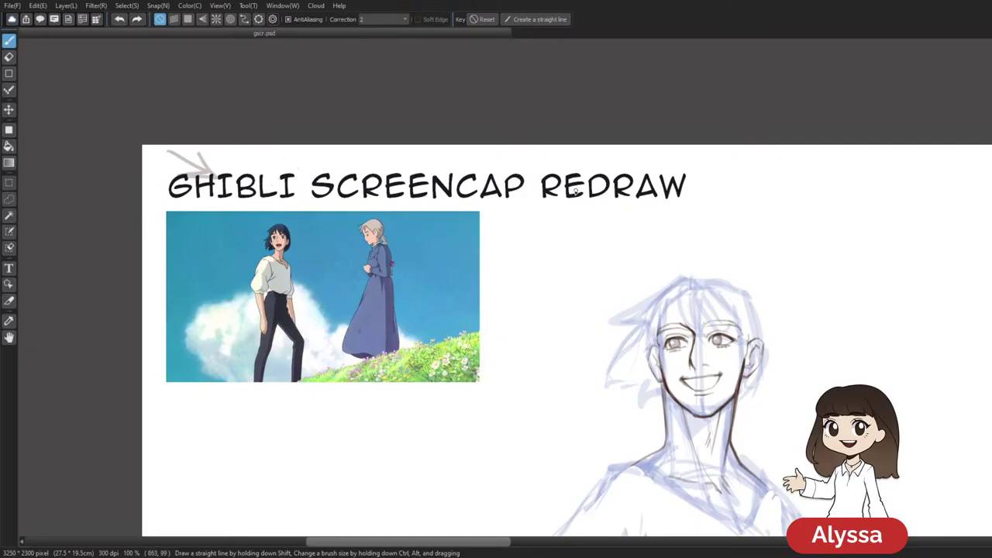
{"action": "key", "text": "ctrl+z"}
Examine the full composition with the Layer6 sketch hidden, switching the neck line art on Layer9 off and on
{"action": "key", "text": "ctrl+minus"}
{"action": "mouse_move", "coordinate": [705, 527]}
{"action": "left_mouse_down"}
{"action": "mouse_move", "coordinate": [536, 348]}
{"action": "mouse_move", "coordinate": [524, 310]}
{"action": "left_mouse_up"}
{"action": "left_click_drag", "start_coordinate": [592, 352], "coordinate": [552, 402]}
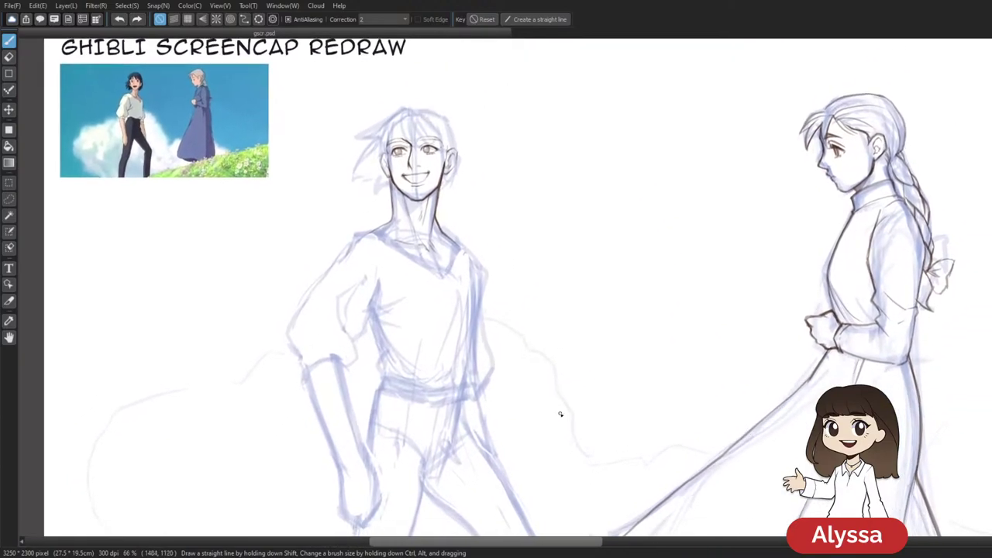
{"action": "key", "text": "ctrl+plus"}
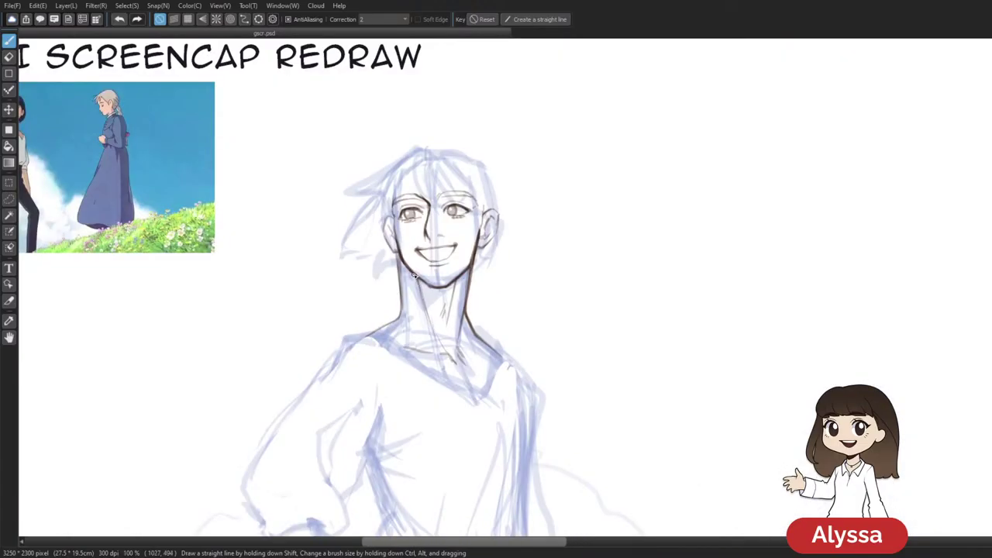
{"action": "left_click_drag", "start_coordinate": [600, 318], "coordinate": [598, 287]}
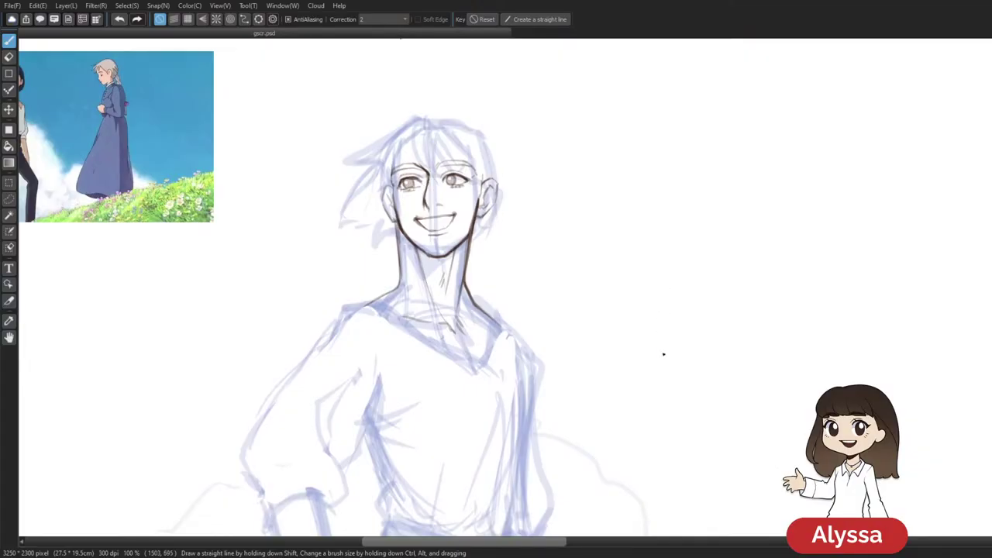
{"action": "key", "text": "ctrl+minus"}
{"action": "key", "text": "ctrl+minus"}
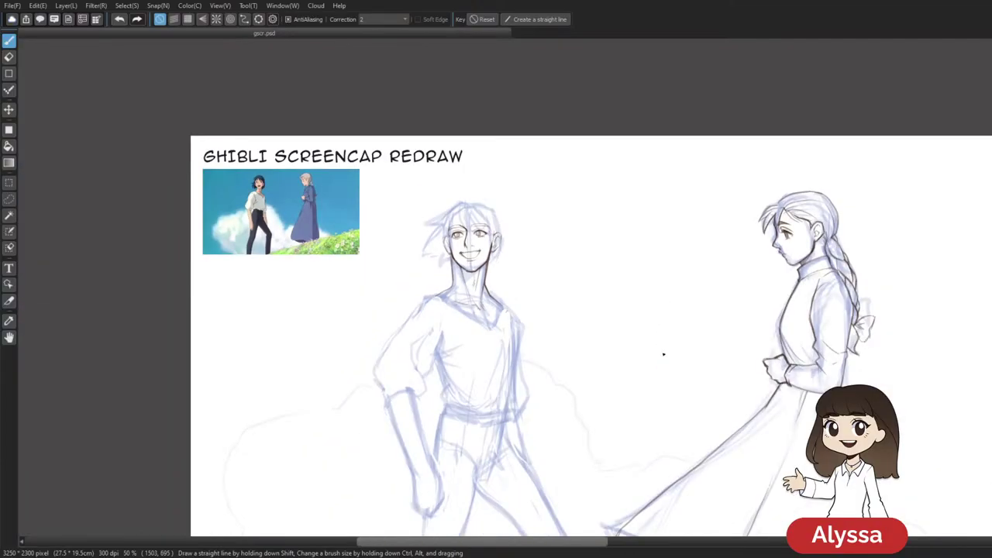
{"action": "key", "text": "Tab"}
{"action": "left_click", "coordinate": [898, 303]}
{"action": "left_click_drag", "start_coordinate": [718, 416], "coordinate": [736, 346]}
{"action": "left_click", "coordinate": [897, 262]}
{"action": "left_click", "coordinate": [897, 262]}
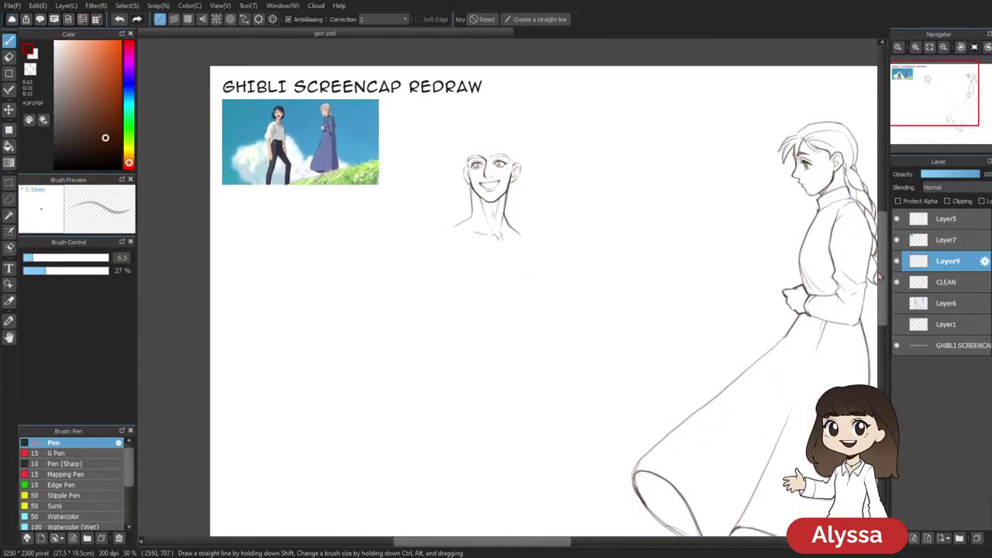
{"action": "scroll", "coordinate": [664, 222], "scroll_direction": "up", "scroll_amount": 2}
{"action": "key", "text": "ctrl+plus"}
{"action": "key", "text": "ctrl+plus"}
{"action": "key", "text": "ctrl+t"}
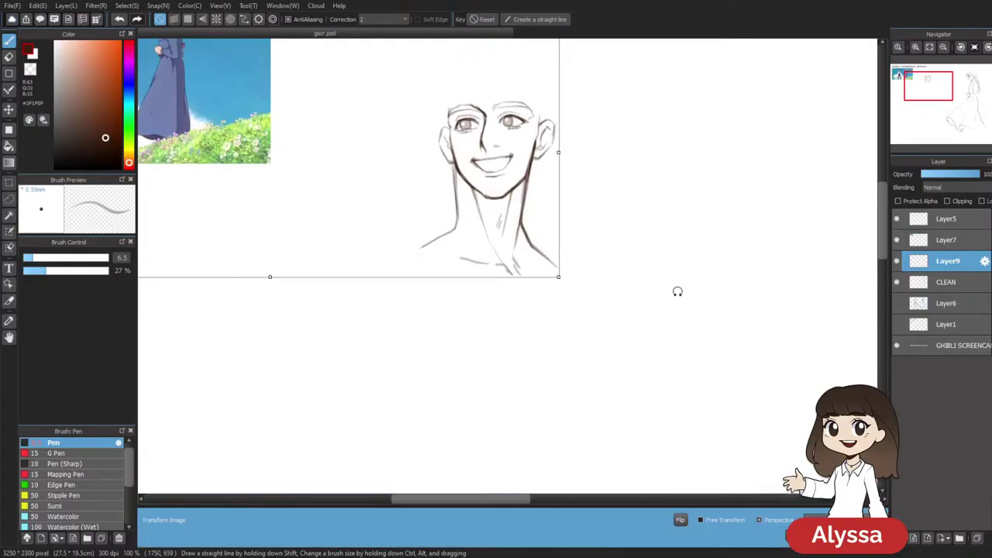
{"action": "left_click", "coordinate": [857, 534]}
Check the neck with Layer9 hidden and shown, then show the Layer6 sketch and merge Layer9 into CLEAN
{"action": "left_click_drag", "start_coordinate": [633, 279], "coordinate": [783, 474]}
{"action": "left_click_drag", "start_coordinate": [587, 422], "coordinate": [548, 323]}
{"action": "left_click", "coordinate": [897, 263]}
{"action": "left_click", "coordinate": [897, 262]}
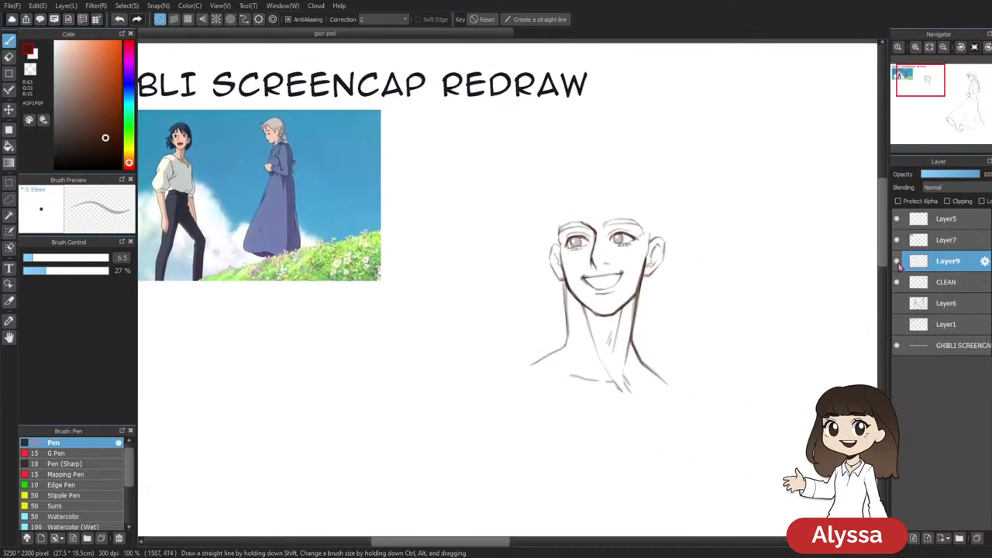
{"action": "left_click", "coordinate": [898, 304]}
{"action": "key", "text": "ctrl+e"}
Reinforce the neck line just below the ear on the left side
{"action": "left_click_drag", "start_coordinate": [736, 469], "coordinate": [614, 392]}
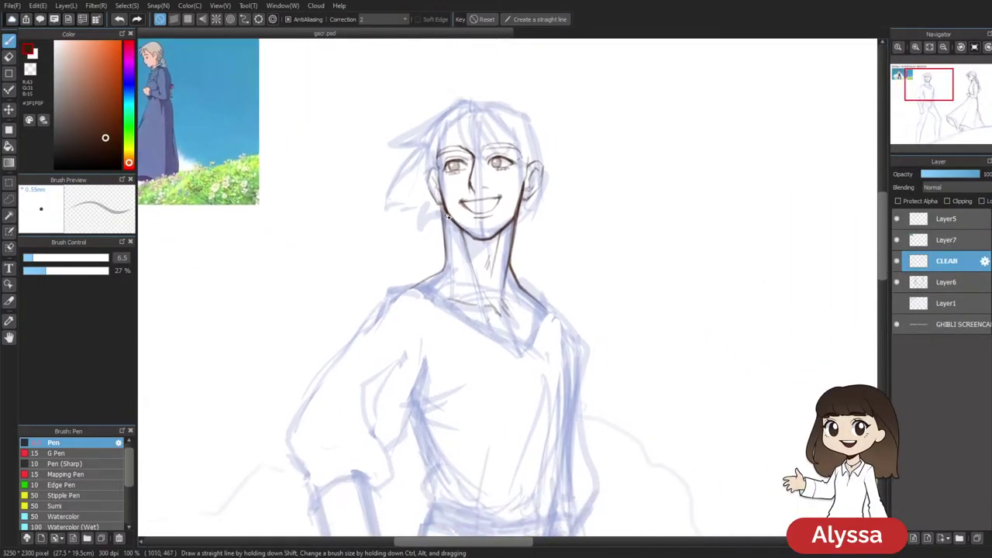
{"action": "left_click_drag", "start_coordinate": [442, 208], "coordinate": [445, 249]}
{"action": "left_click_drag", "start_coordinate": [591, 192], "coordinate": [580, 140]}
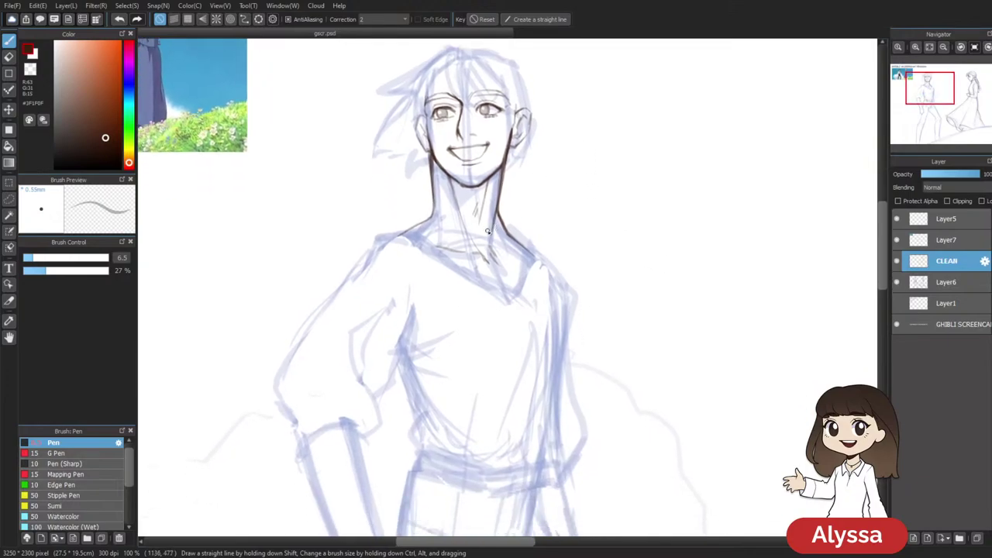
{"action": "scroll", "coordinate": [571, 265], "scroll_direction": "up", "scroll_amount": 5}
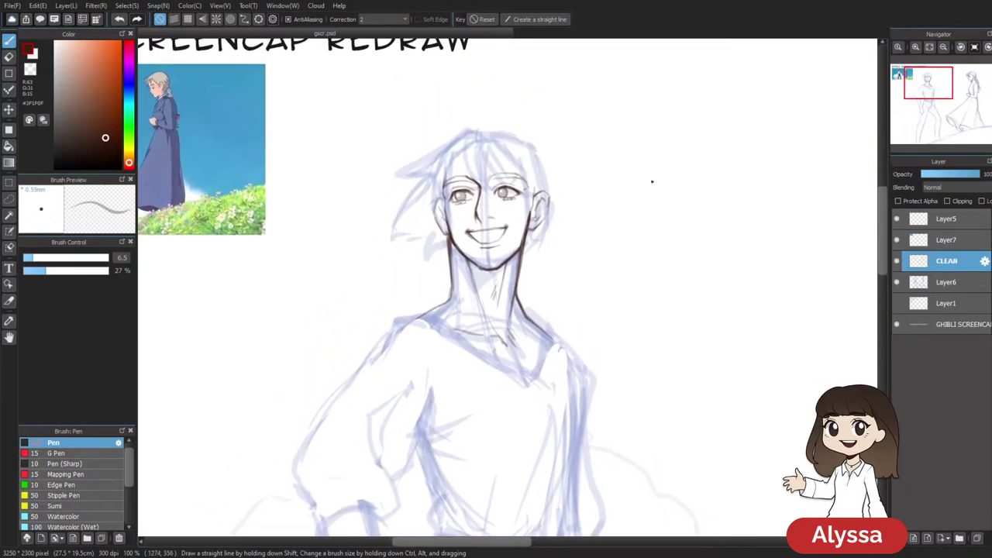
{"action": "left_click_drag", "start_coordinate": [661, 237], "coordinate": [624, 276]}
{"action": "left_click_drag", "start_coordinate": [520, 401], "coordinate": [597, 312]}
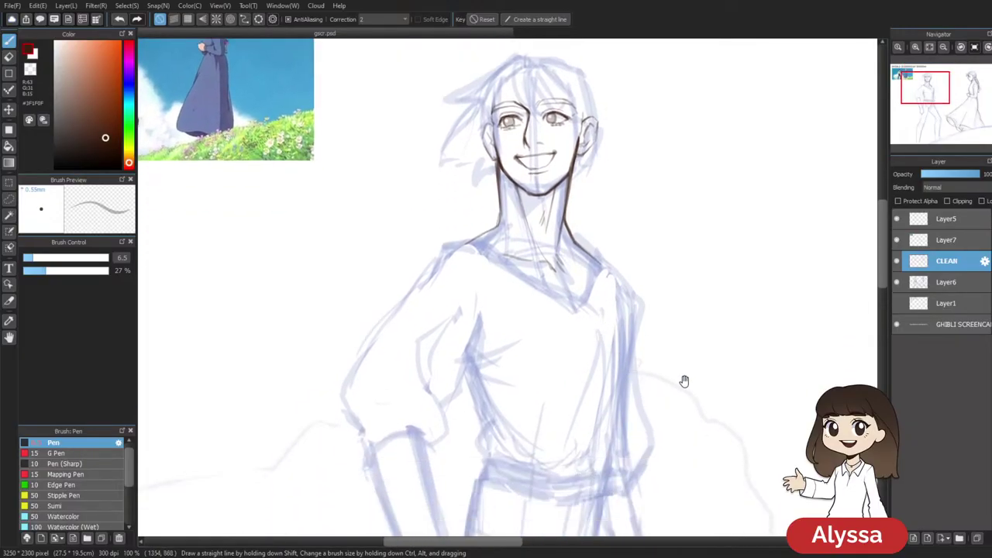
Draw the armhole seam from the left-hand shoulder and the upper side line of the shirt
{"action": "scroll", "coordinate": [686, 392], "scroll_direction": "up", "scroll_amount": 4}
{"action": "key", "text": "Tab"}
{"action": "scroll", "coordinate": [627, 349], "scroll_direction": "down", "scroll_amount": 5}
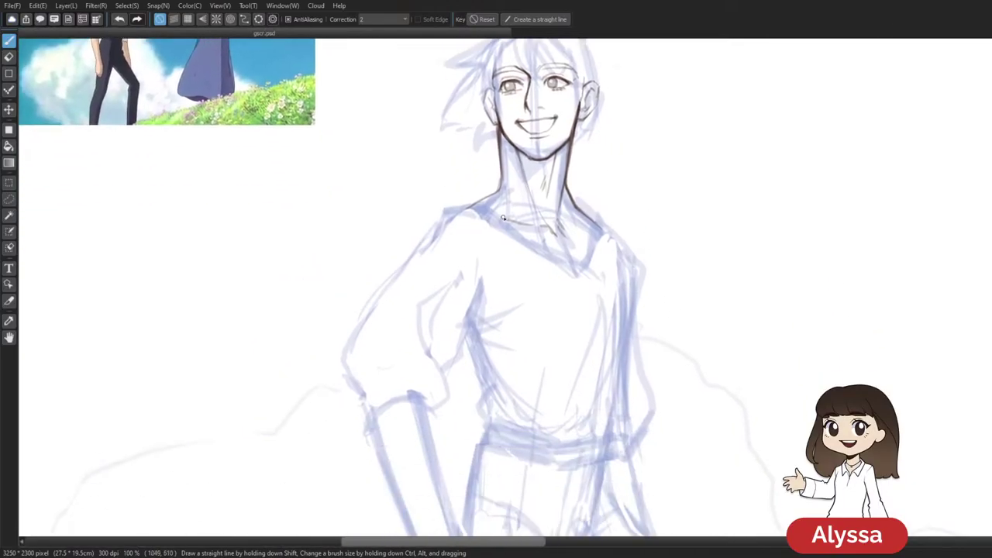
{"action": "left_click_drag", "start_coordinate": [454, 209], "coordinate": [446, 272]}
{"action": "key", "text": "ctrl+z"}
{"action": "mouse_move", "coordinate": [453, 210]}
{"action": "left_mouse_down"}
{"action": "mouse_move", "coordinate": [450, 307]}
{"action": "mouse_move", "coordinate": [479, 355]}
{"action": "left_mouse_up"}
Draw the right side of the shirt's torso down to the waist, with a short fold mark above the waistband
{"action": "left_click_drag", "start_coordinate": [776, 248], "coordinate": [716, 336]}
{"action": "mouse_move", "coordinate": [626, 375]}
{"action": "left_mouse_down"}
{"action": "mouse_move", "coordinate": [625, 284]}
{"action": "mouse_move", "coordinate": [628, 416]}
{"action": "mouse_move", "coordinate": [556, 299]}
{"action": "mouse_move", "coordinate": [559, 332]}
{"action": "left_mouse_up"}
{"action": "left_click_drag", "start_coordinate": [535, 258], "coordinate": [538, 333]}
{"action": "key", "text": "ctrl+z"}
{"action": "mouse_move", "coordinate": [542, 277]}
{"action": "left_mouse_down"}
{"action": "mouse_move", "coordinate": [540, 370]}
{"action": "mouse_move", "coordinate": [547, 282]}
{"action": "mouse_move", "coordinate": [530, 376]}
{"action": "left_mouse_up"}
{"action": "left_click_drag", "start_coordinate": [617, 293], "coordinate": [601, 291]}
{"action": "left_click_drag", "start_coordinate": [524, 332], "coordinate": [503, 368]}
{"action": "key", "text": "ctrl+Down"}
{"action": "key", "text": "ctrl+Down"}
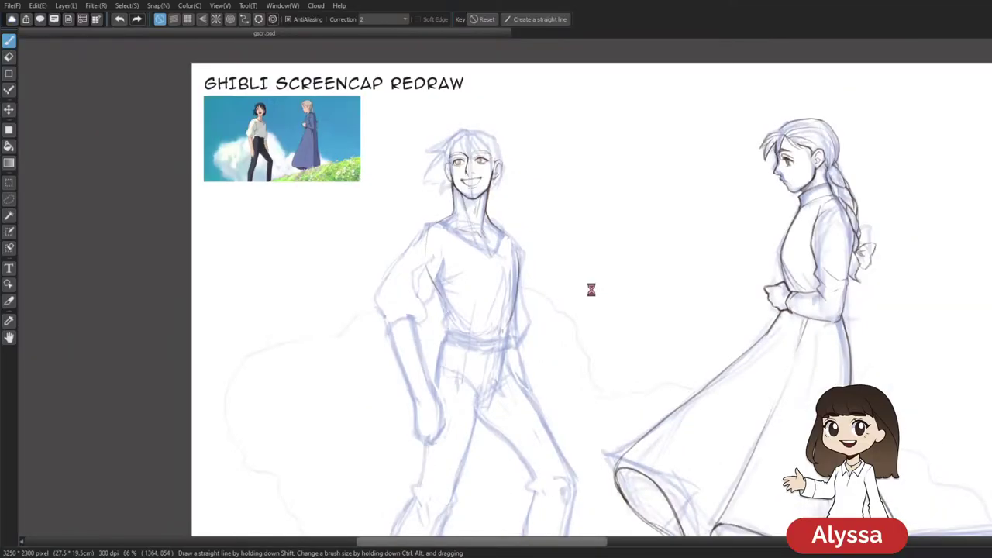
Extend the left side line of the shirt down to the gathered fabric above the waistband
{"action": "scroll", "coordinate": [593, 291], "scroll_direction": "up", "scroll_amount": 2}
{"action": "mouse_move", "coordinate": [522, 173]}
{"action": "left_mouse_down"}
{"action": "mouse_move", "coordinate": [668, 372]}
{"action": "mouse_move", "coordinate": [699, 308]}
{"action": "mouse_move", "coordinate": [614, 149]}
{"action": "left_mouse_up"}
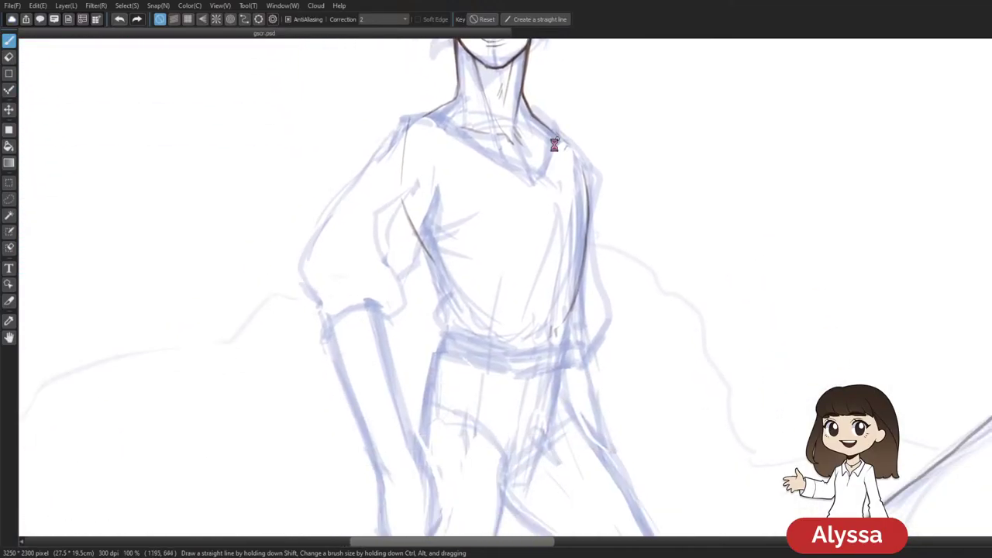
{"action": "left_click_drag", "start_coordinate": [426, 253], "coordinate": [459, 298]}
{"action": "key", "text": "ctrl+z"}
{"action": "mouse_move", "coordinate": [426, 251]}
{"action": "left_mouse_down"}
{"action": "mouse_move", "coordinate": [441, 289]}
{"action": "mouse_move", "coordinate": [428, 309]}
{"action": "mouse_move", "coordinate": [445, 328]}
{"action": "mouse_move", "coordinate": [441, 287]}
{"action": "left_mouse_up"}
{"action": "scroll", "coordinate": [452, 251], "scroll_direction": "down", "scroll_amount": 2}
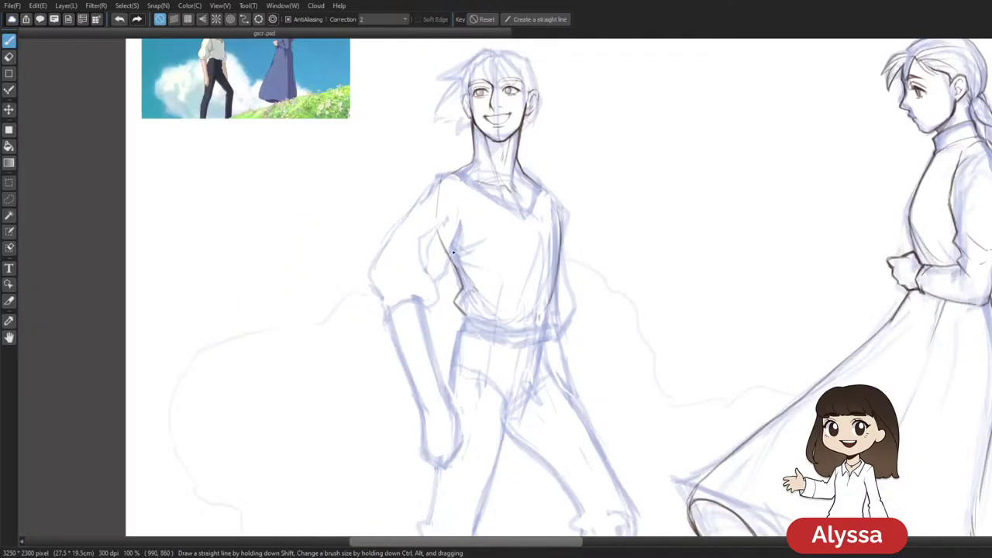
{"action": "scroll", "coordinate": [452, 251], "scroll_direction": "up", "scroll_amount": 1}
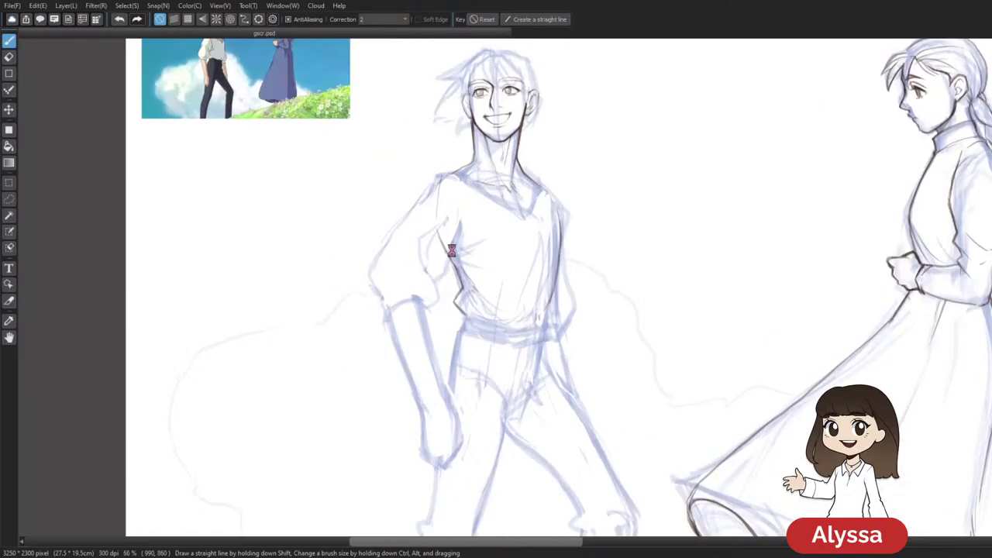
{"action": "scroll", "coordinate": [655, 224], "scroll_direction": "down", "scroll_amount": 1}
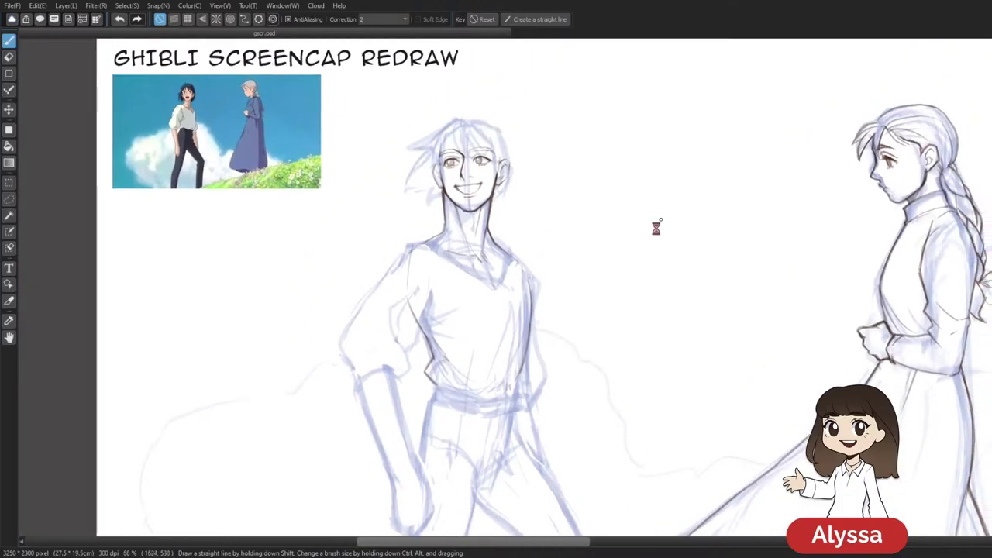
{"action": "scroll", "coordinate": [667, 218], "scroll_direction": "up", "scroll_amount": 2}
{"action": "left_click_drag", "start_coordinate": [667, 218], "coordinate": [657, 231]}
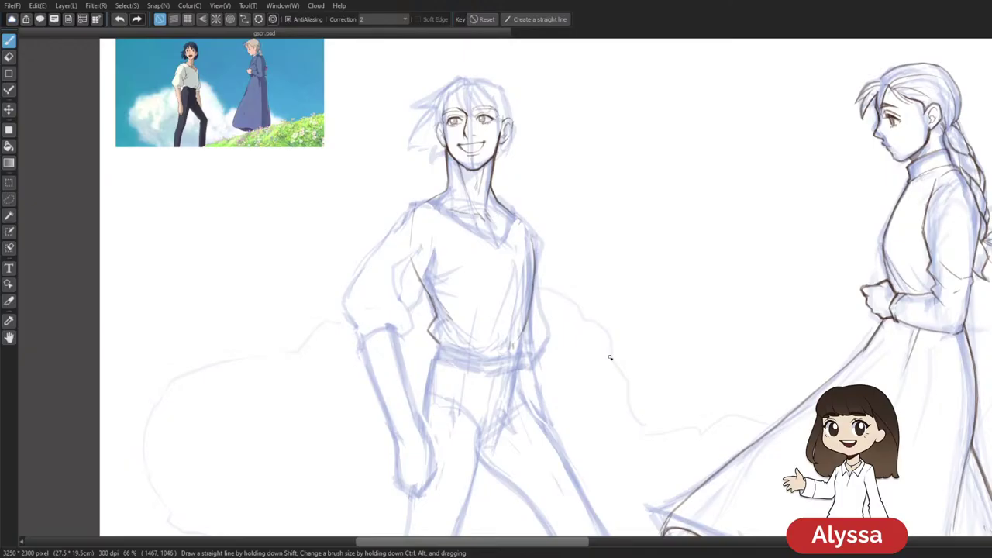
{"action": "mouse_move", "coordinate": [604, 282]}
{"action": "left_mouse_down"}
{"action": "mouse_move", "coordinate": [579, 243]}
{"action": "mouse_move", "coordinate": [618, 266]}
{"action": "mouse_move", "coordinate": [605, 296]}
{"action": "mouse_move", "coordinate": [618, 271]}
{"action": "left_mouse_up"}
{"action": "left_click_drag", "start_coordinate": [596, 222], "coordinate": [591, 237]}
{"action": "left_click_drag", "start_coordinate": [556, 158], "coordinate": [562, 182]}
{"action": "key", "text": "m"}
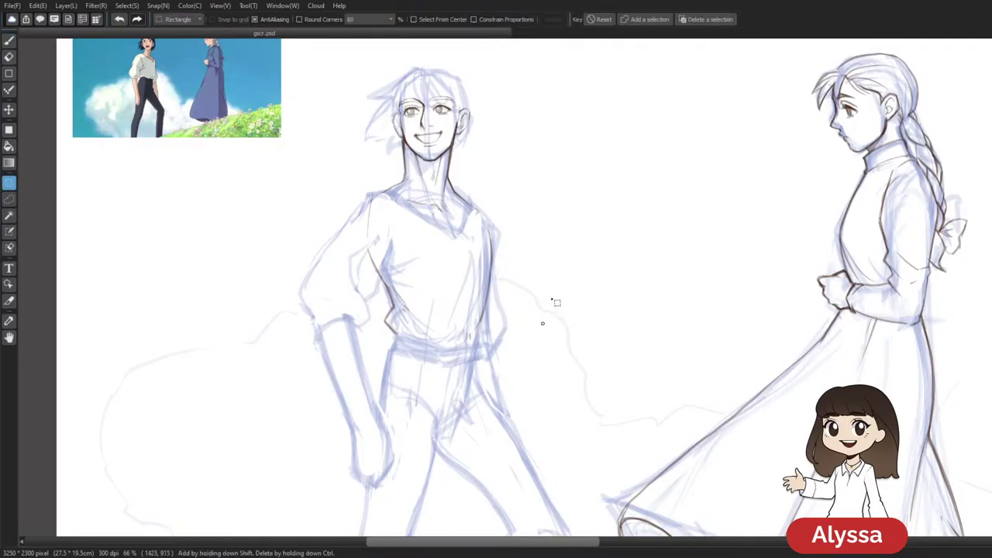
{"action": "left_click_drag", "start_coordinate": [497, 220], "coordinate": [558, 259]}
{"action": "key", "text": "ctrl+d"}
Lasso the line on the right side of the shirt's torso, nudge it slightly inward with Transform, and clear the selection
{"action": "key", "text": "l"}
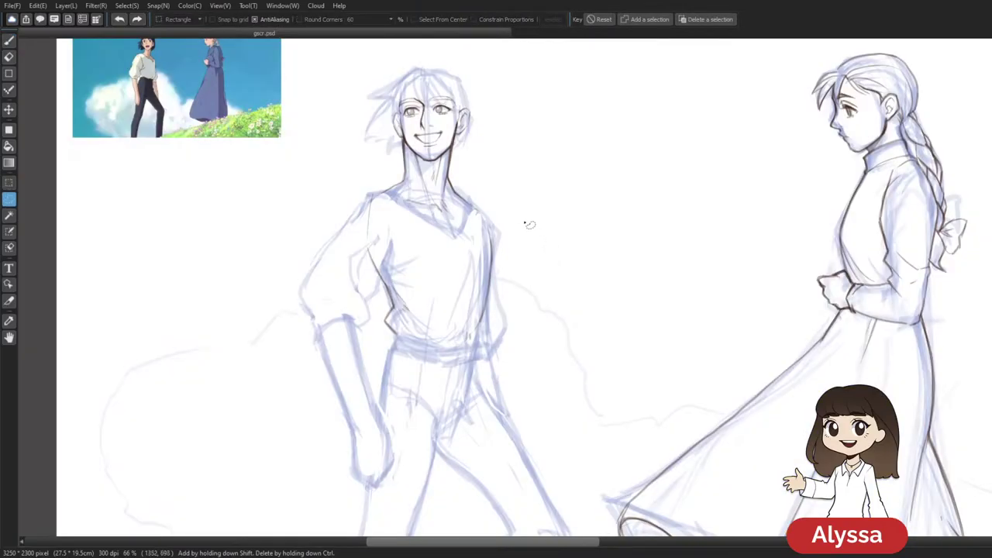
{"action": "left_click_drag", "start_coordinate": [500, 222], "coordinate": [560, 272]}
{"action": "key", "text": "ctrl+t"}
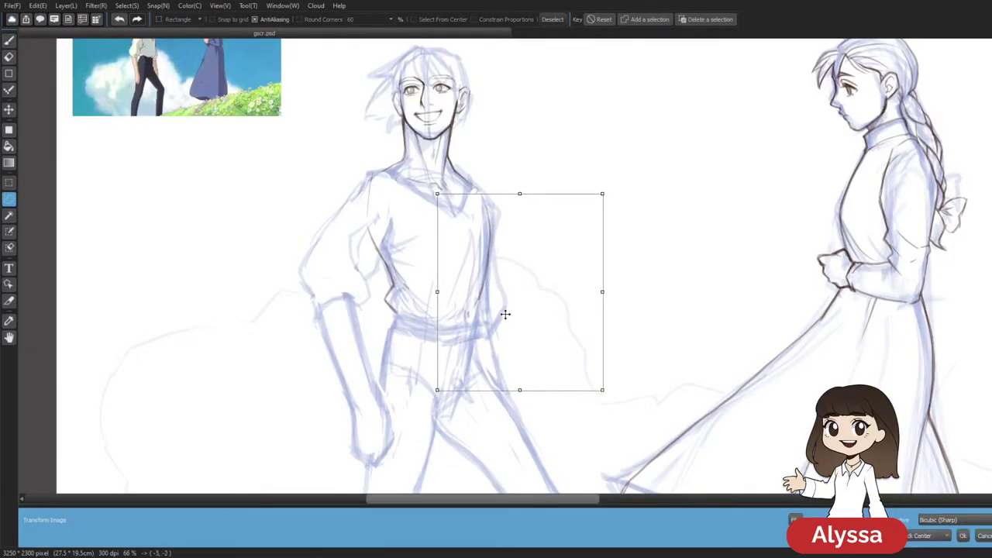
{"action": "left_click_drag", "start_coordinate": [668, 313], "coordinate": [667, 316]}
{"action": "left_click_drag", "start_coordinate": [545, 357], "coordinate": [543, 357]}
{"action": "key", "text": "Return"}
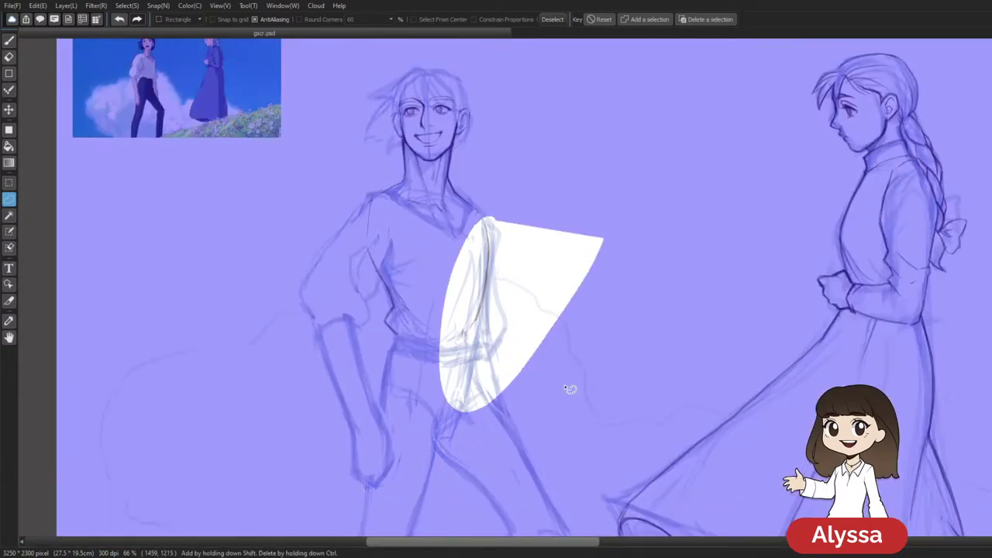
{"action": "key", "text": "ctrl+d"}
Add a new layer above the CLEAN layer and return to the brush for drawing
{"action": "key", "text": "Tab"}
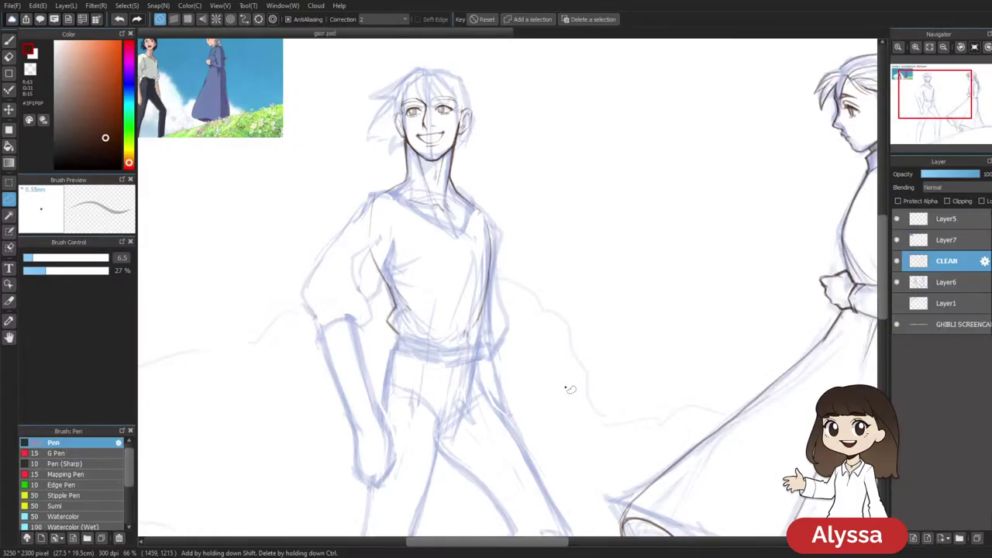
{"action": "key", "text": "ctrl+shift+n"}
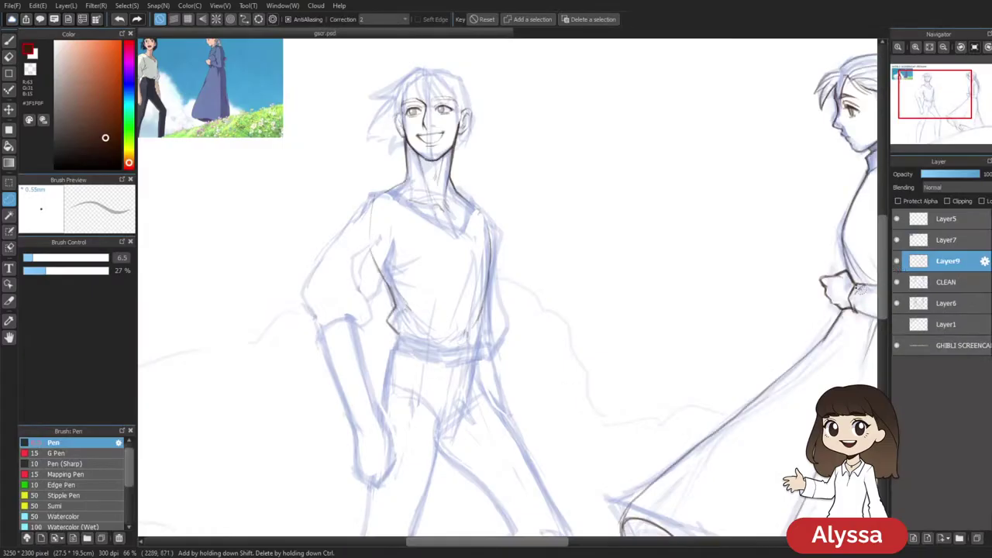
{"action": "key", "text": "ctrl+plus"}
{"action": "mouse_move", "coordinate": [509, 287]}
{"action": "left_mouse_down"}
{"action": "mouse_move", "coordinate": [486, 290]}
{"action": "mouse_move", "coordinate": [498, 323]}
{"action": "mouse_move", "coordinate": [488, 329]}
{"action": "left_mouse_up"}
{"action": "key", "text": "ctrl+z"}
{"action": "key", "text": "b"}
Draw curved fold lines across the lower part of the shirt where the fabric gathers above the waistband
{"action": "left_click_drag", "start_coordinate": [623, 172], "coordinate": [609, 184]}
{"action": "mouse_move", "coordinate": [476, 290]}
{"action": "left_mouse_down"}
{"action": "mouse_move", "coordinate": [479, 348]}
{"action": "mouse_move", "coordinate": [463, 374]}
{"action": "mouse_move", "coordinate": [482, 356]}
{"action": "left_mouse_up"}
{"action": "left_click_drag", "start_coordinate": [486, 321], "coordinate": [508, 338]}
{"action": "mouse_move", "coordinate": [399, 356]}
{"action": "left_mouse_down"}
{"action": "mouse_move", "coordinate": [429, 378]}
{"action": "mouse_move", "coordinate": [468, 353]}
{"action": "left_mouse_up"}
{"action": "key", "text": "ctrl+z"}
{"action": "mouse_move", "coordinate": [379, 332]}
{"action": "left_mouse_down"}
{"action": "mouse_move", "coordinate": [434, 377]}
{"action": "mouse_move", "coordinate": [429, 356]}
{"action": "left_mouse_up"}
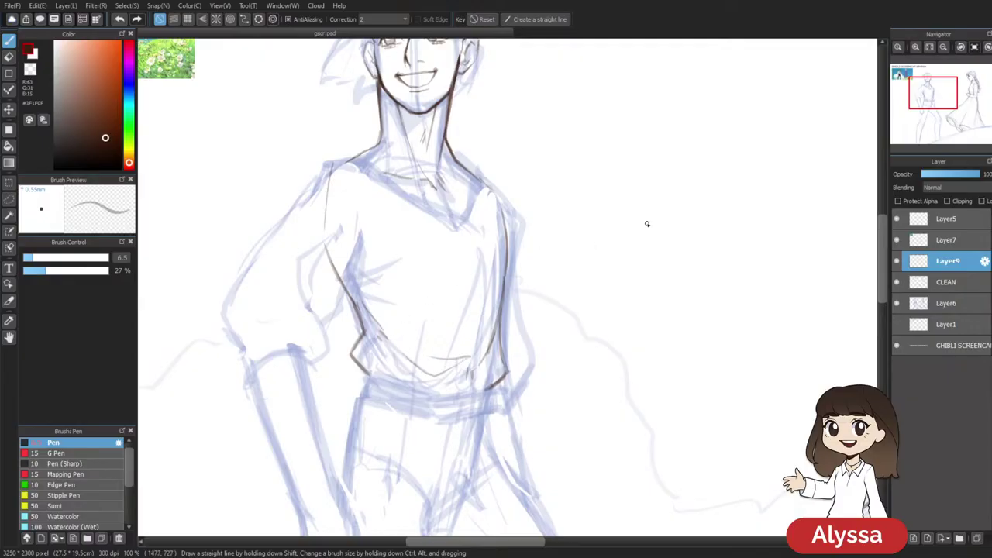
{"action": "left_click_drag", "start_coordinate": [518, 268], "coordinate": [531, 307]}
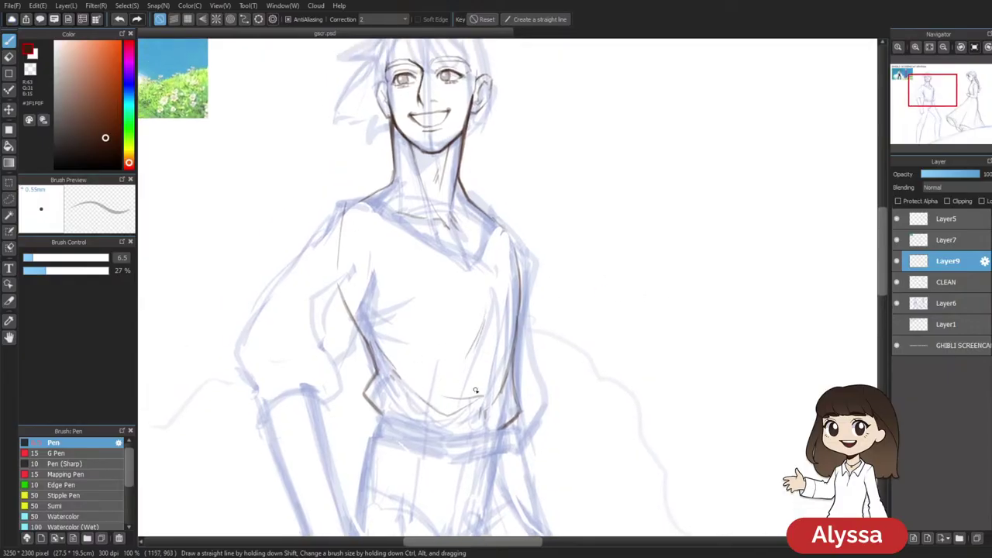
Try merging the new fold line layer down into the CLEAN layer
{"action": "key", "text": "ctrl+minus"}
{"action": "key", "text": "ctrl+minus"}
{"action": "key", "text": "ctrl+e"}
{"action": "key", "text": "ctrl+z"}
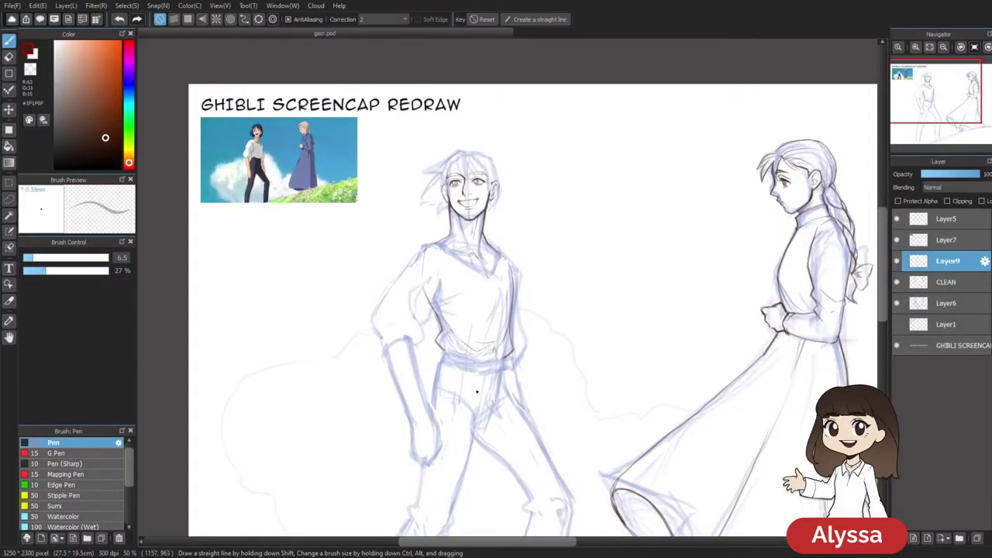
Draw the shirt's curved bottom edge along the top of the waistband, joining the left and right side lines
{"action": "key", "text": "ctrl+plus"}
{"action": "left_click_drag", "start_coordinate": [593, 224], "coordinate": [564, 274]}
{"action": "left_click_drag", "start_coordinate": [542, 340], "coordinate": [612, 272]}
{"action": "key", "text": "ctrl+plus"}
{"action": "key", "text": "Tab"}
{"action": "mouse_move", "coordinate": [483, 270]}
{"action": "left_mouse_down"}
{"action": "mouse_move", "coordinate": [547, 226]}
{"action": "mouse_move", "coordinate": [561, 301]}
{"action": "left_mouse_up"}
{"action": "mouse_move", "coordinate": [669, 301]}
{"action": "left_mouse_down"}
{"action": "mouse_move", "coordinate": [629, 272]}
{"action": "mouse_move", "coordinate": [649, 253]}
{"action": "mouse_move", "coordinate": [666, 314]}
{"action": "mouse_move", "coordinate": [722, 388]}
{"action": "mouse_move", "coordinate": [602, 210]}
{"action": "left_mouse_up"}
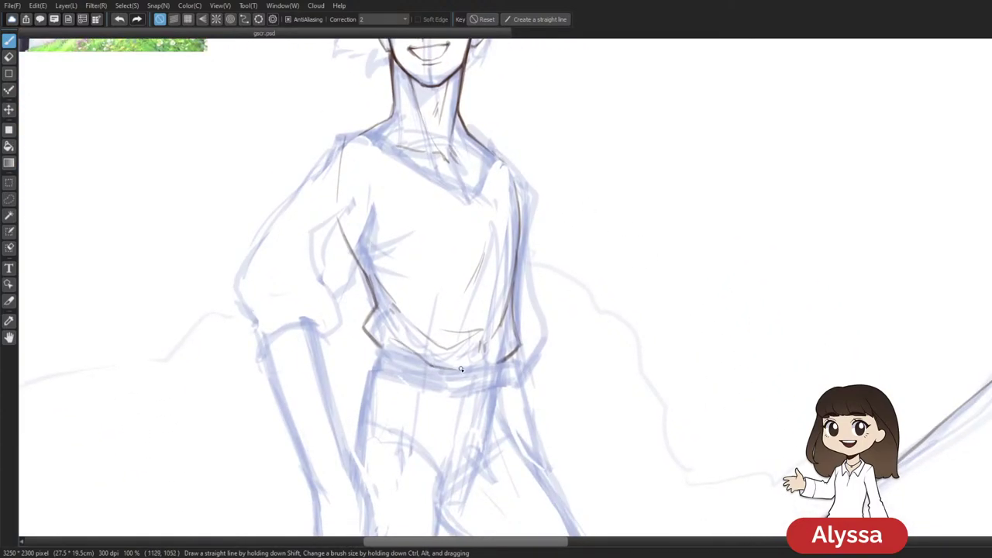
{"action": "left_click_drag", "start_coordinate": [457, 370], "coordinate": [490, 359]}
{"action": "key", "text": "ctrl+z"}
{"action": "mouse_move", "coordinate": [580, 281]}
{"action": "left_mouse_down"}
{"action": "mouse_move", "coordinate": [596, 298]}
{"action": "mouse_move", "coordinate": [525, 288]}
{"action": "left_mouse_up"}
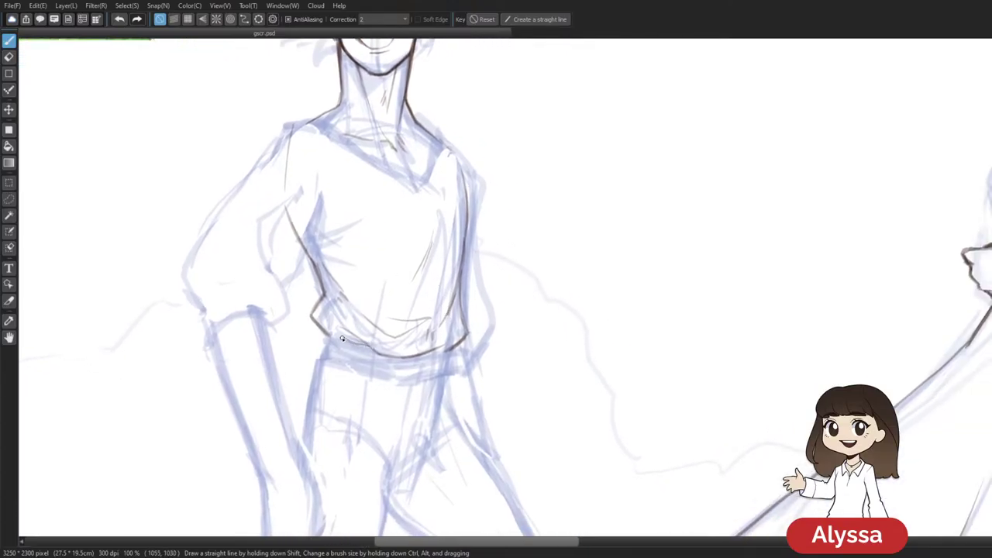
{"action": "left_click_drag", "start_coordinate": [325, 334], "coordinate": [365, 345]}
{"action": "mouse_move", "coordinate": [465, 338]}
{"action": "left_mouse_down"}
{"action": "mouse_move", "coordinate": [546, 296]}
{"action": "mouse_move", "coordinate": [454, 304]}
{"action": "mouse_move", "coordinate": [470, 330]}
{"action": "left_mouse_up"}
{"action": "key", "text": "ctrl+z"}
{"action": "key", "text": "ctrl+z"}
Draw the lower edge of the waistband beneath the shirt, following the blue sketch
{"action": "mouse_move", "coordinate": [398, 312]}
{"action": "left_mouse_down"}
{"action": "mouse_move", "coordinate": [448, 328]}
{"action": "mouse_move", "coordinate": [514, 330]}
{"action": "mouse_move", "coordinate": [533, 307]}
{"action": "left_mouse_up"}
{"action": "key", "text": "ctrl+z"}
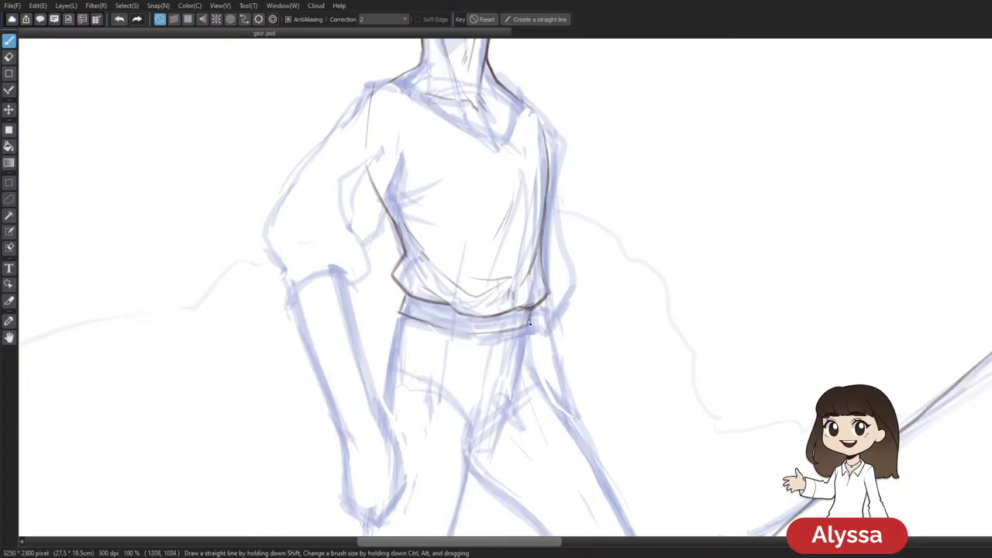
{"action": "key", "text": "ctrl+minus"}
{"action": "key", "text": "ctrl+minus"}
{"action": "key", "text": "ctrl+minus"}
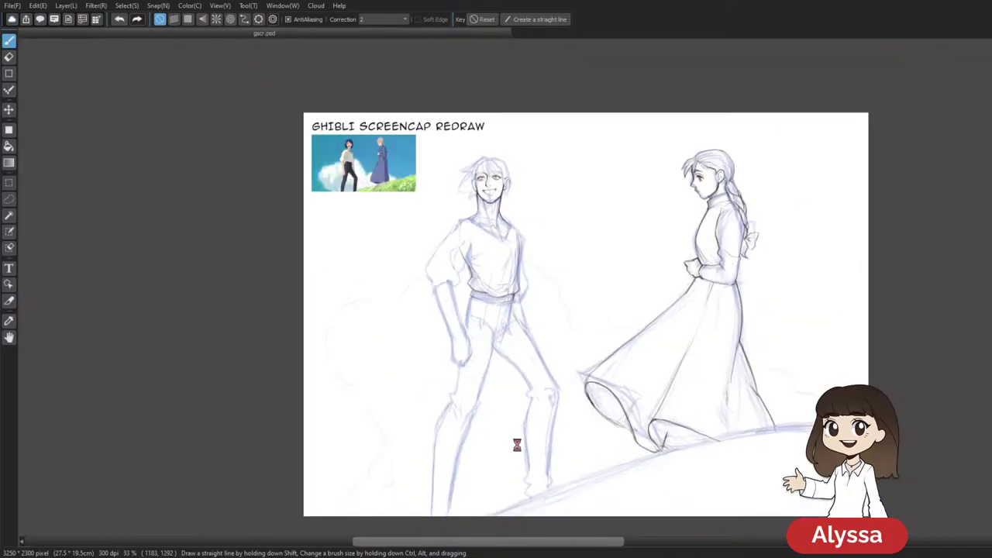
Add a new layer above the CLEAN layer for the trouser line art
{"action": "key", "text": "Tab"}
{"action": "key", "text": "ctrl+shift+n"}
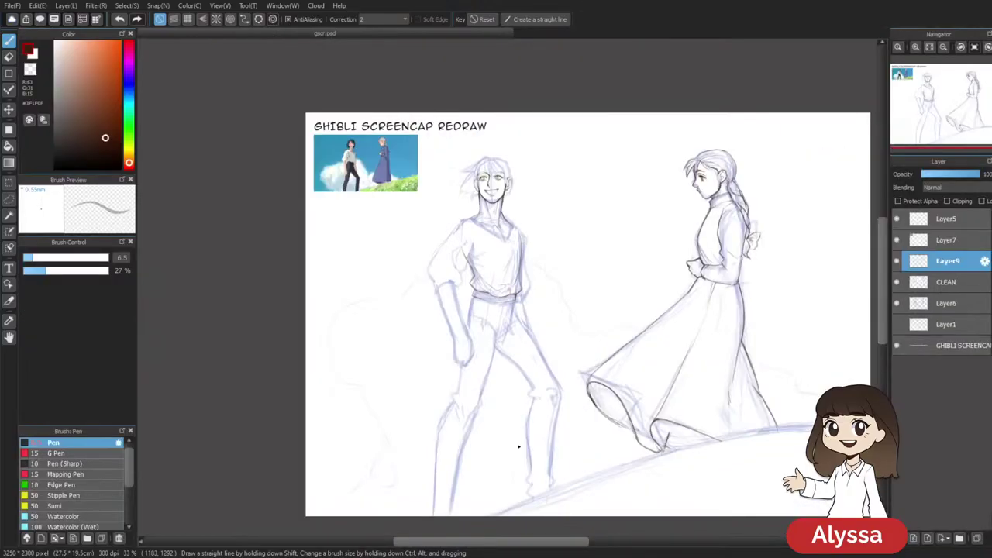
{"action": "key", "text": "ctrl+plus"}
{"action": "mouse_move", "coordinate": [663, 330]}
{"action": "left_mouse_down"}
{"action": "mouse_move", "coordinate": [530, 324]}
{"action": "mouse_move", "coordinate": [602, 383]}
{"action": "left_mouse_up"}
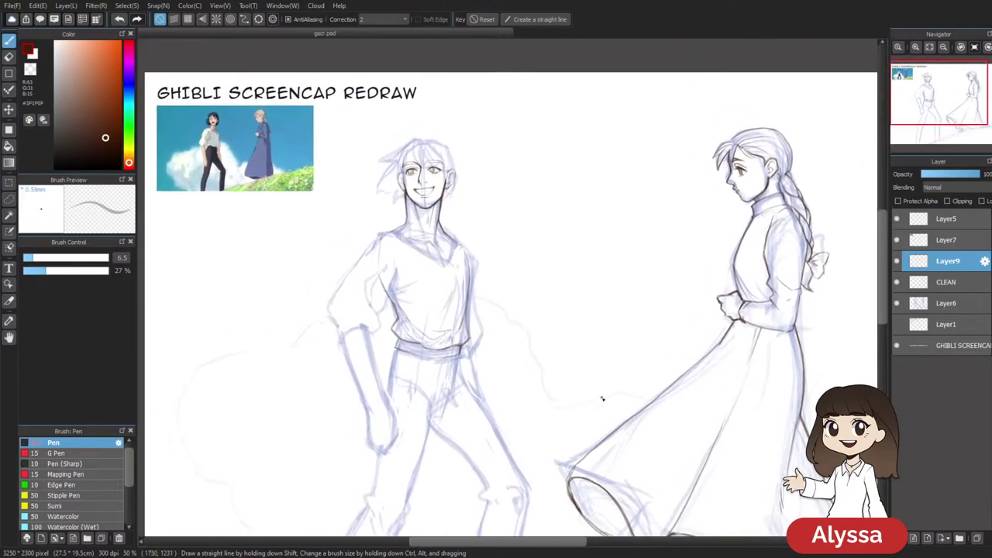
{"action": "key", "text": "ctrl+minus"}
{"action": "key", "text": "ctrl+plus"}
{"action": "left_click_drag", "start_coordinate": [544, 320], "coordinate": [610, 274]}
{"action": "key", "text": "ctrl+plus"}
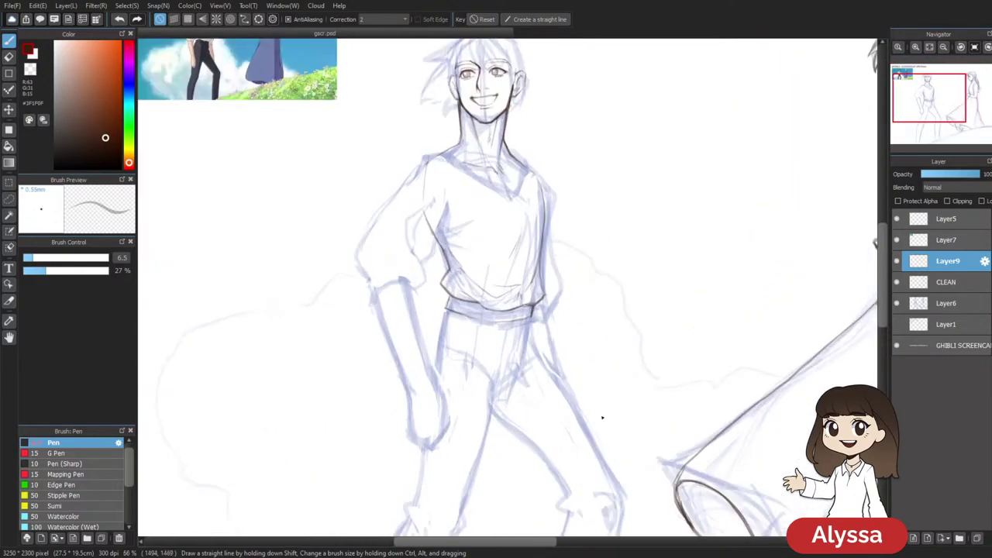
Draw the outer hip lines of the trousers on both sides, from the waistband down to the upper thighs
{"action": "left_click_drag", "start_coordinate": [612, 121], "coordinate": [616, 361]}
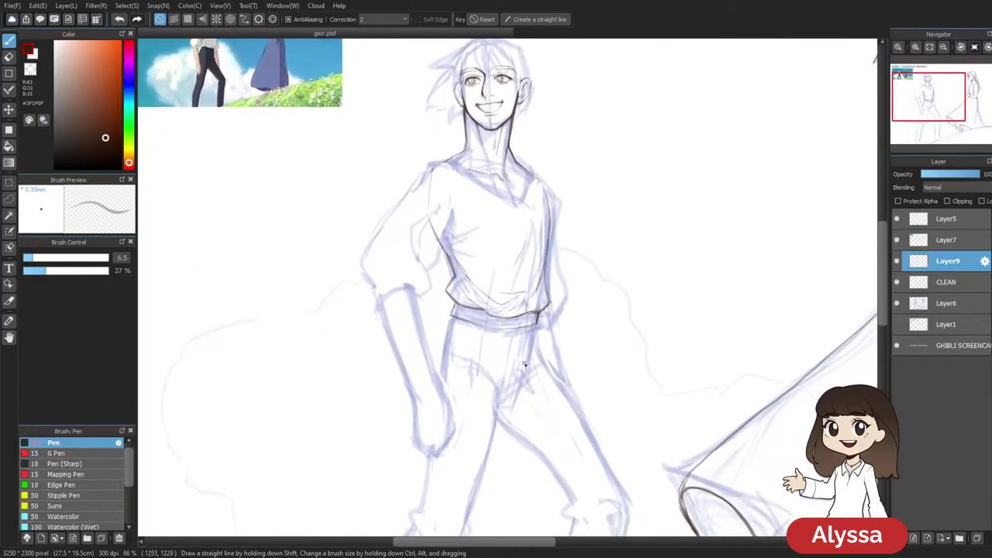
{"action": "left_click_drag", "start_coordinate": [648, 235], "coordinate": [605, 271]}
{"action": "mouse_move", "coordinate": [578, 393]}
{"action": "left_mouse_down"}
{"action": "mouse_move", "coordinate": [635, 258]}
{"action": "mouse_move", "coordinate": [564, 351]}
{"action": "left_mouse_up"}
{"action": "mouse_move", "coordinate": [606, 379]}
{"action": "left_mouse_down"}
{"action": "mouse_move", "coordinate": [611, 348]}
{"action": "mouse_move", "coordinate": [591, 332]}
{"action": "mouse_move", "coordinate": [607, 362]}
{"action": "left_mouse_up"}
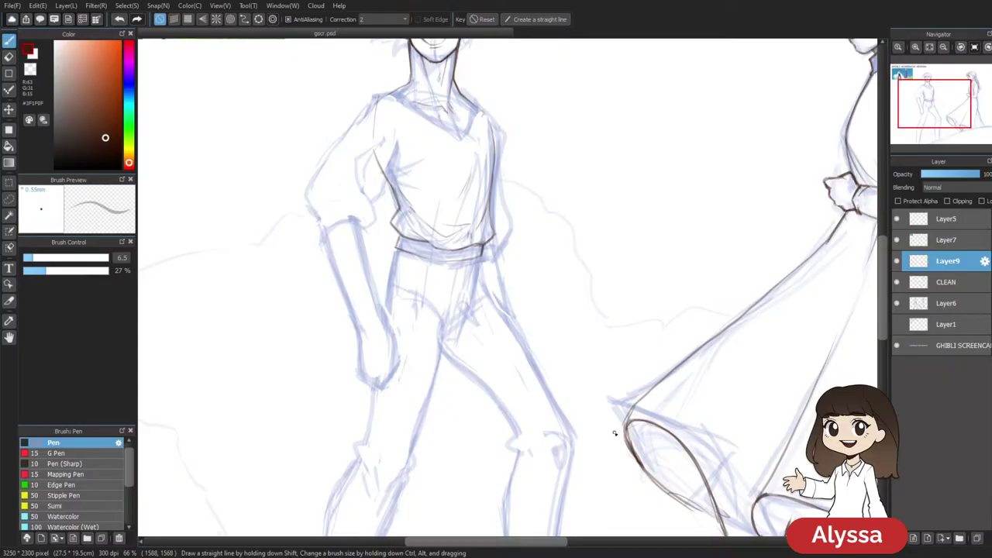
{"action": "mouse_move", "coordinate": [591, 337]}
{"action": "left_mouse_down"}
{"action": "mouse_move", "coordinate": [597, 268]}
{"action": "mouse_move", "coordinate": [569, 387]}
{"action": "mouse_move", "coordinate": [586, 354]}
{"action": "mouse_move", "coordinate": [591, 294]}
{"action": "mouse_move", "coordinate": [583, 343]}
{"action": "left_mouse_up"}
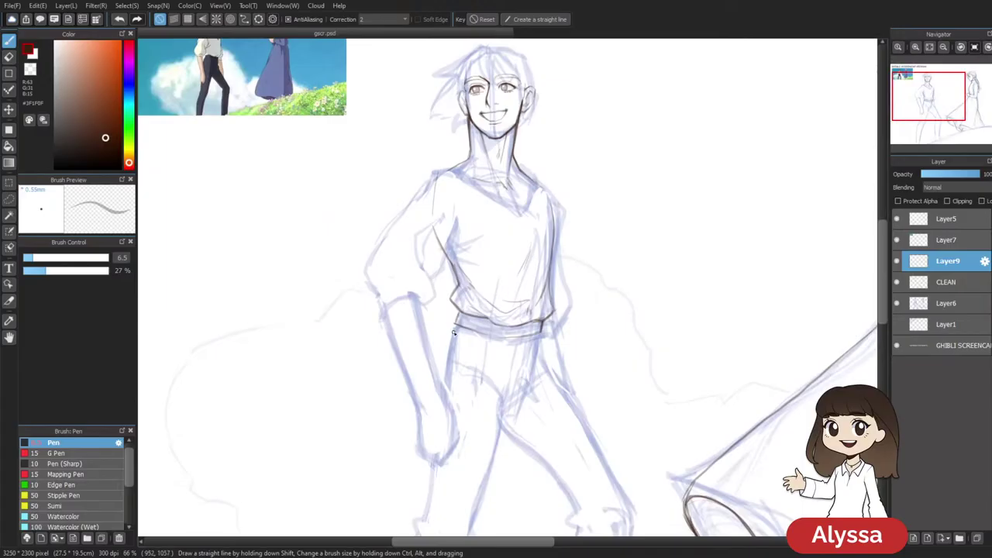
{"action": "left_click_drag", "start_coordinate": [454, 329], "coordinate": [441, 384]}
{"action": "mouse_move", "coordinate": [564, 284]}
{"action": "left_mouse_down"}
{"action": "mouse_move", "coordinate": [593, 266]}
{"action": "mouse_move", "coordinate": [619, 323]}
{"action": "left_mouse_up"}
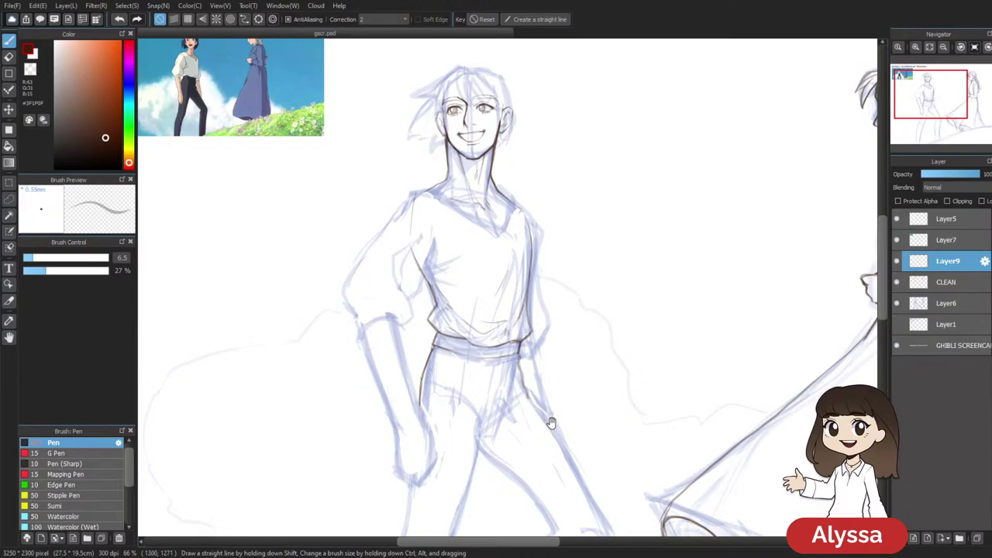
{"action": "left_click_drag", "start_coordinate": [552, 425], "coordinate": [536, 402]}
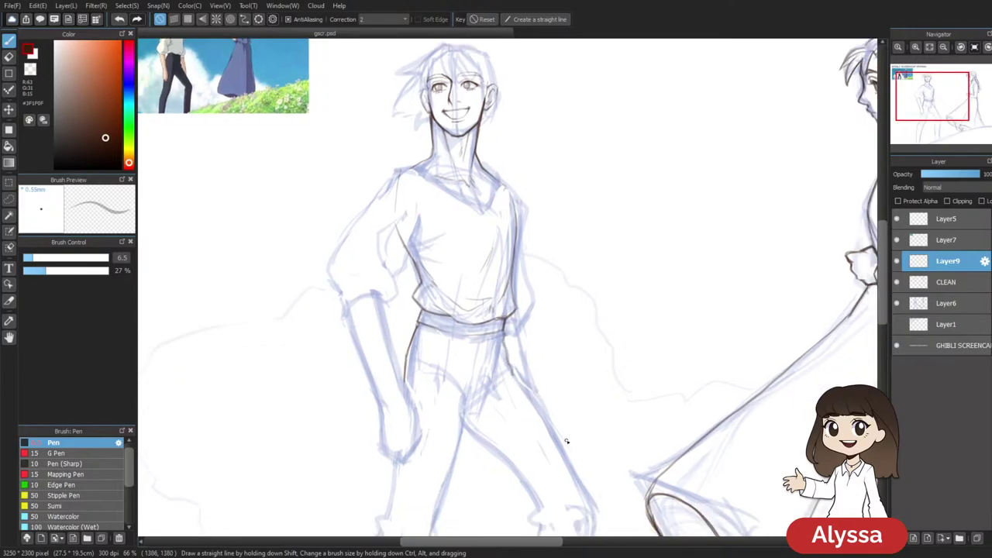
{"action": "key", "text": "ctrl+minus"}
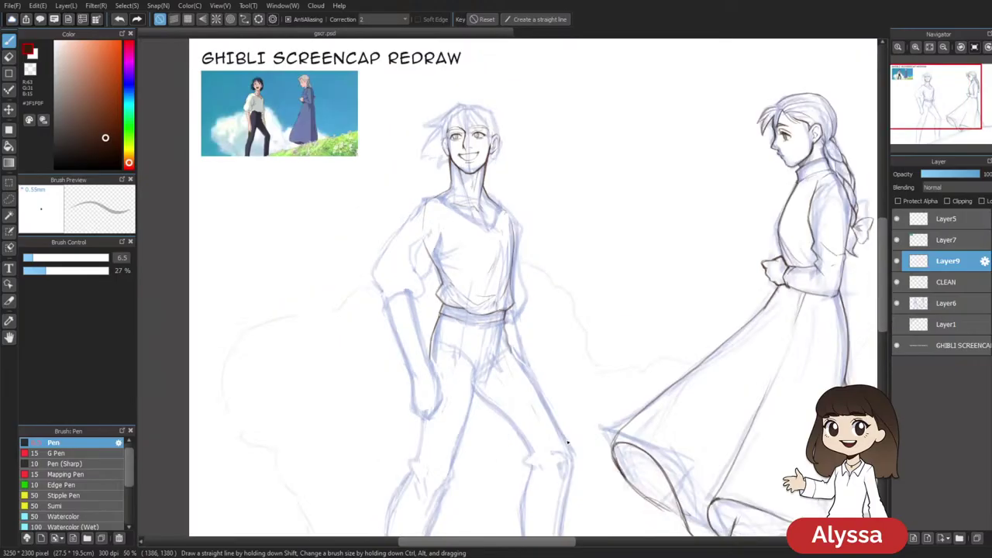
Merge the hip line layer into CLEAN and check the line art by toggling the Layer6 sketch and CLEAN layers' visibility
{"action": "key", "text": "ctrl+e"}
{"action": "left_click", "coordinate": [899, 282]}
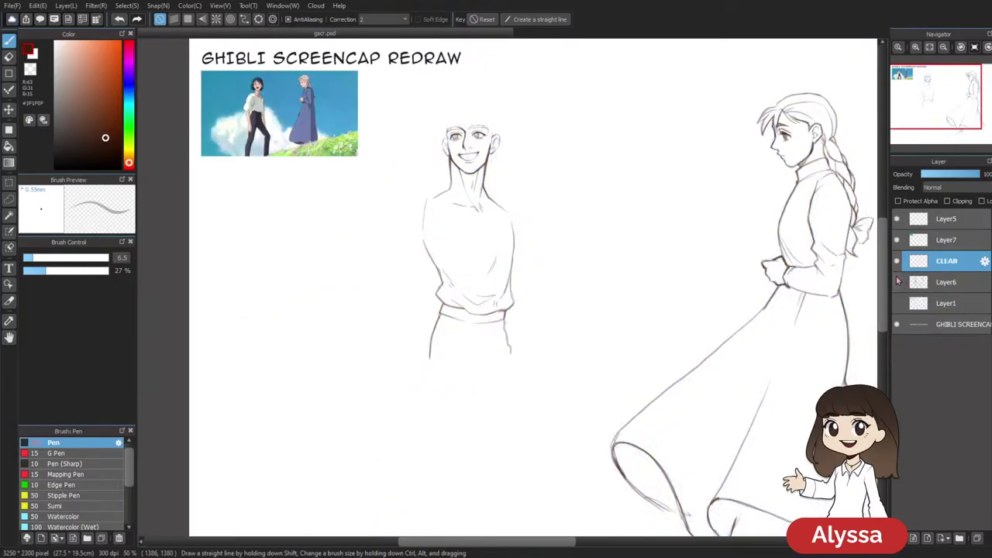
{"action": "left_click", "coordinate": [898, 281]}
{"action": "left_click", "coordinate": [897, 263]}
{"action": "left_click", "coordinate": [897, 263]}
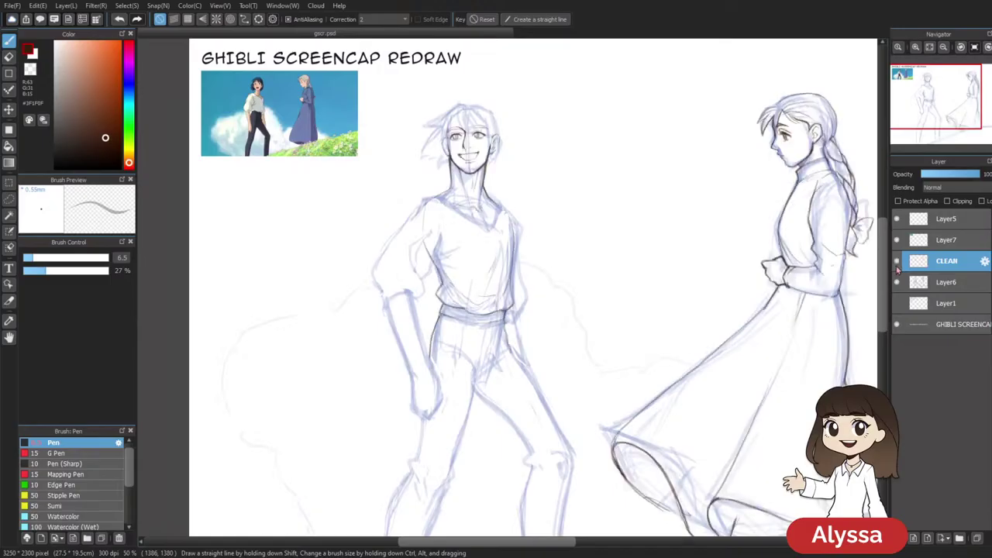
Add a new layer above CLEAN and flip the canvas view horizontally
{"action": "key", "text": "ctrl+shift+n"}
{"action": "key", "text": "ctrl+minus"}
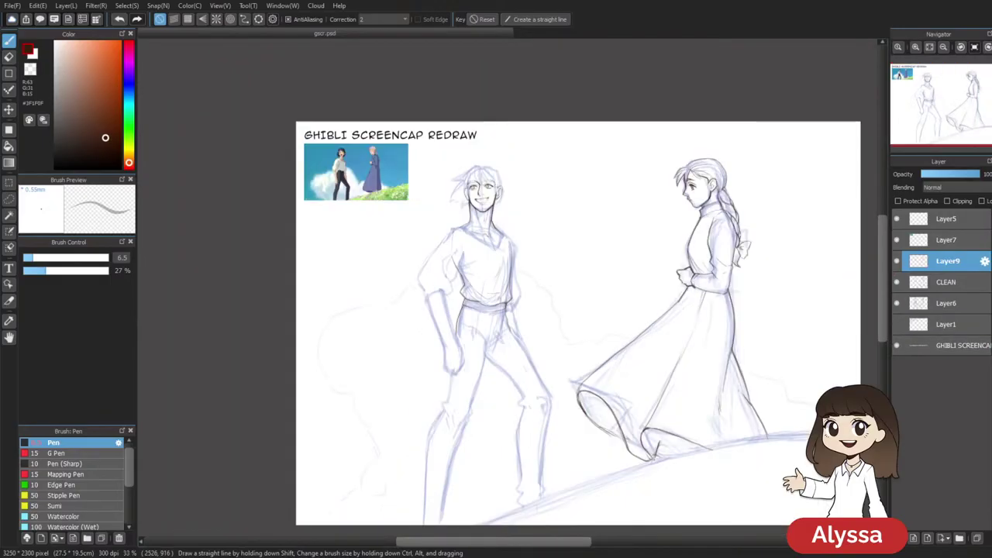
{"action": "scroll", "coordinate": [656, 368], "scroll_direction": "up", "scroll_amount": 1}
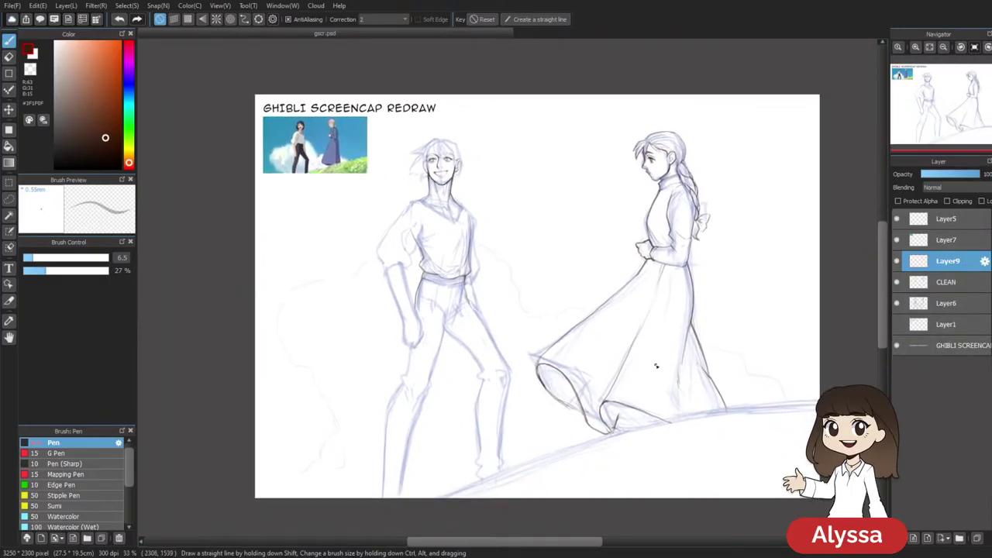
{"action": "mouse_move", "coordinate": [549, 287]}
{"action": "left_mouse_down"}
{"action": "mouse_move", "coordinate": [581, 257]}
{"action": "mouse_move", "coordinate": [578, 215]}
{"action": "mouse_move", "coordinate": [540, 226]}
{"action": "mouse_move", "coordinate": [527, 281]}
{"action": "left_mouse_up"}
{"action": "left_click_drag", "start_coordinate": [472, 229], "coordinate": [474, 271]}
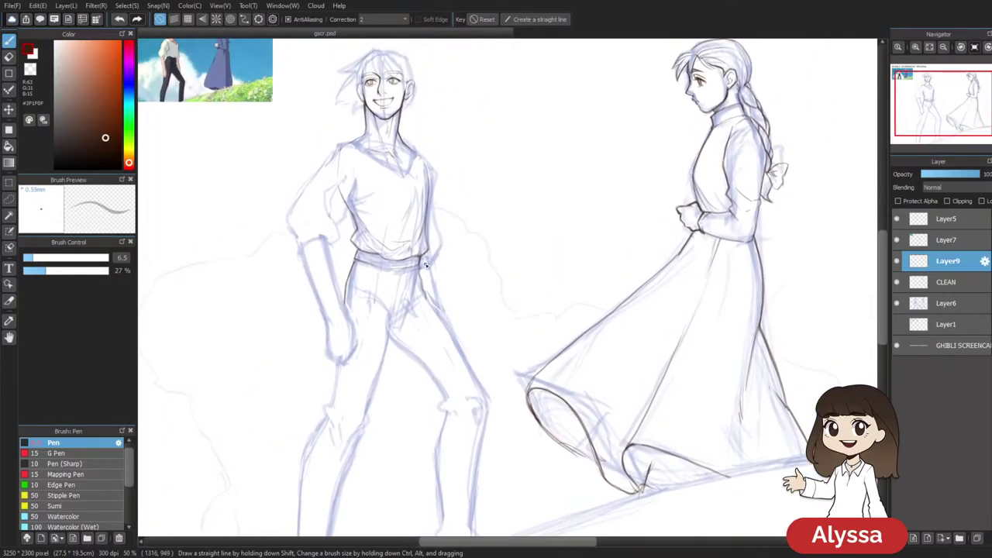
{"action": "left_click_drag", "start_coordinate": [417, 263], "coordinate": [439, 326]}
{"action": "key", "text": "Down"}
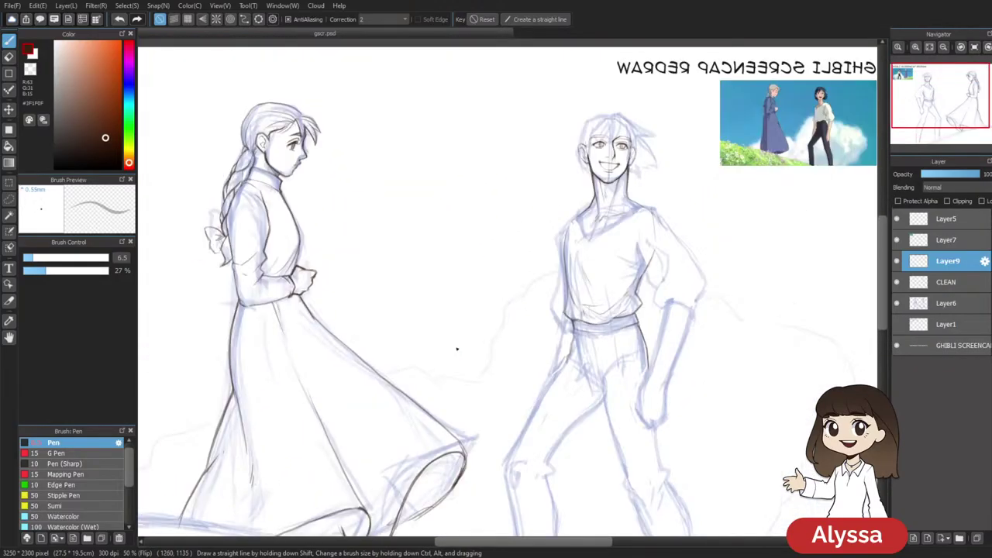
Draw the crotch crease and the fly lines of the trousers below the waistband in the flipped view
{"action": "left_click_drag", "start_coordinate": [783, 396], "coordinate": [624, 347]}
{"action": "key", "text": "Tab"}
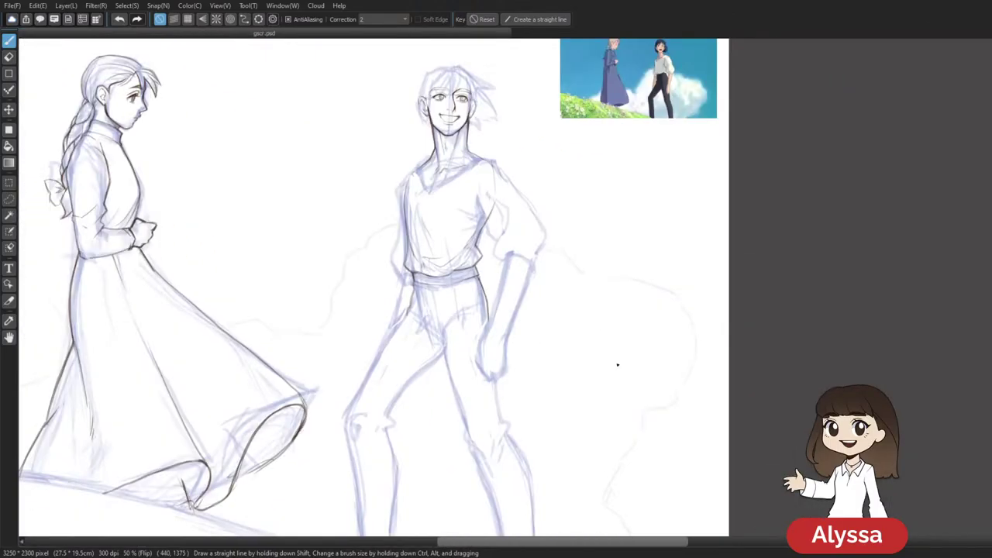
{"action": "left_click_drag", "start_coordinate": [641, 245], "coordinate": [642, 289]}
{"action": "key", "text": "ctrl+Up"}
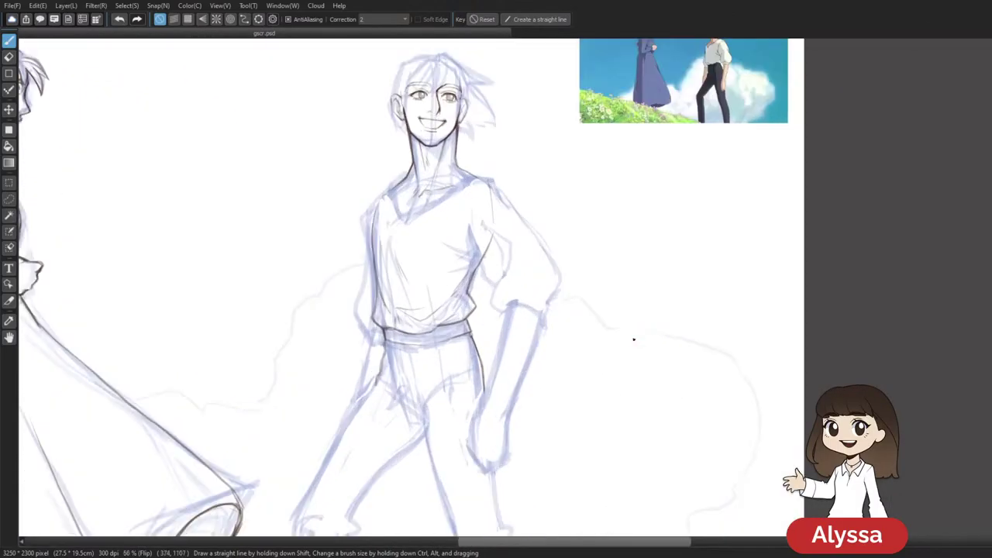
{"action": "left_click_drag", "start_coordinate": [551, 330], "coordinate": [544, 334]}
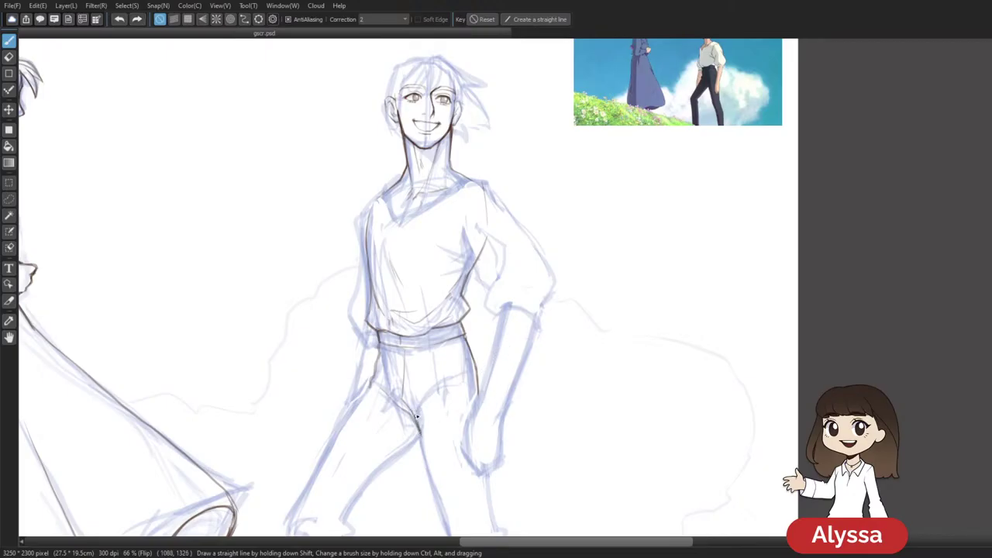
{"action": "mouse_move", "coordinate": [394, 346]}
{"action": "left_mouse_down"}
{"action": "mouse_move", "coordinate": [392, 390]}
{"action": "mouse_move", "coordinate": [412, 417]}
{"action": "left_mouse_up"}
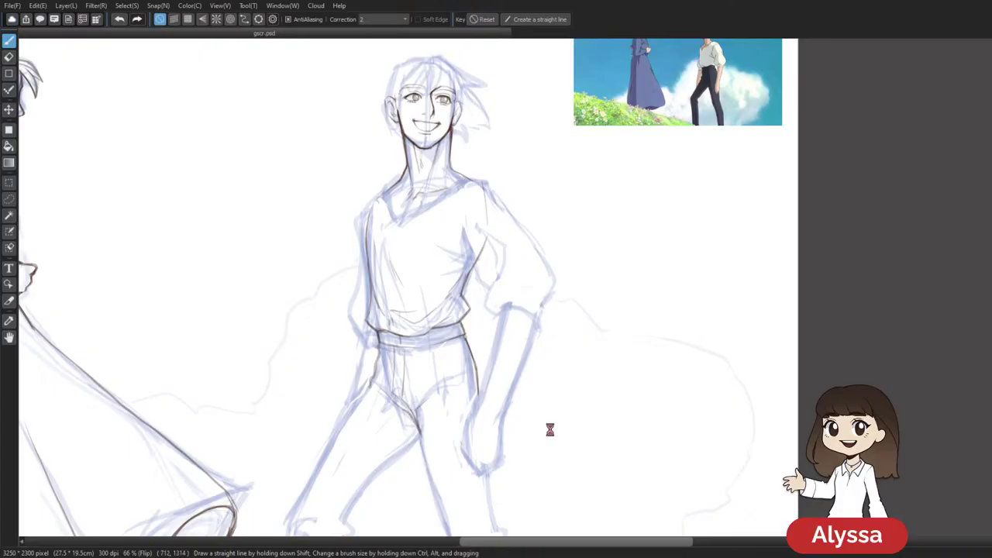
{"action": "key", "text": "Tab"}
{"action": "scroll", "coordinate": [552, 431], "scroll_direction": "down", "scroll_amount": 2}
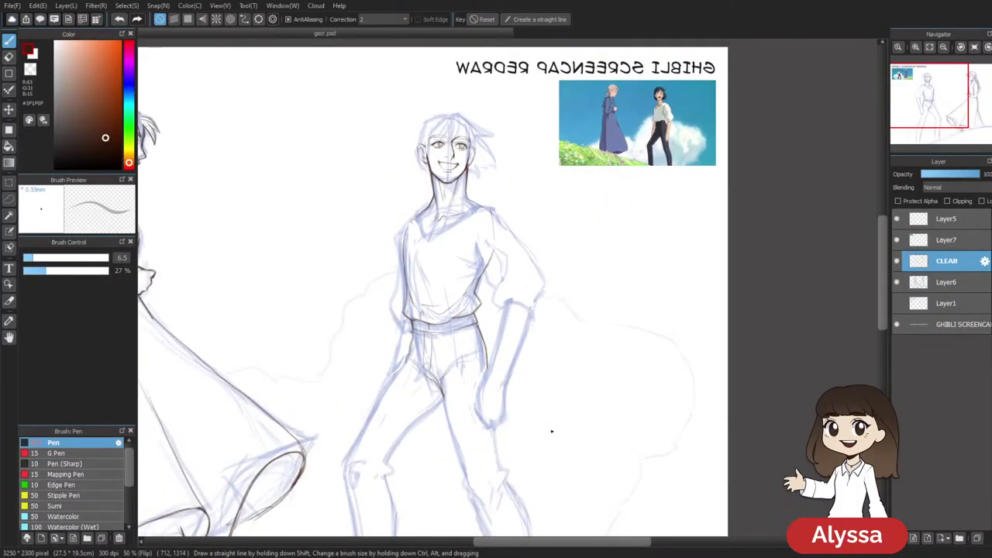
Extend the crotch crease of the trousers on a new layer and merge that layer into CLEAN
{"action": "key", "text": "ctrl+shift+n"}
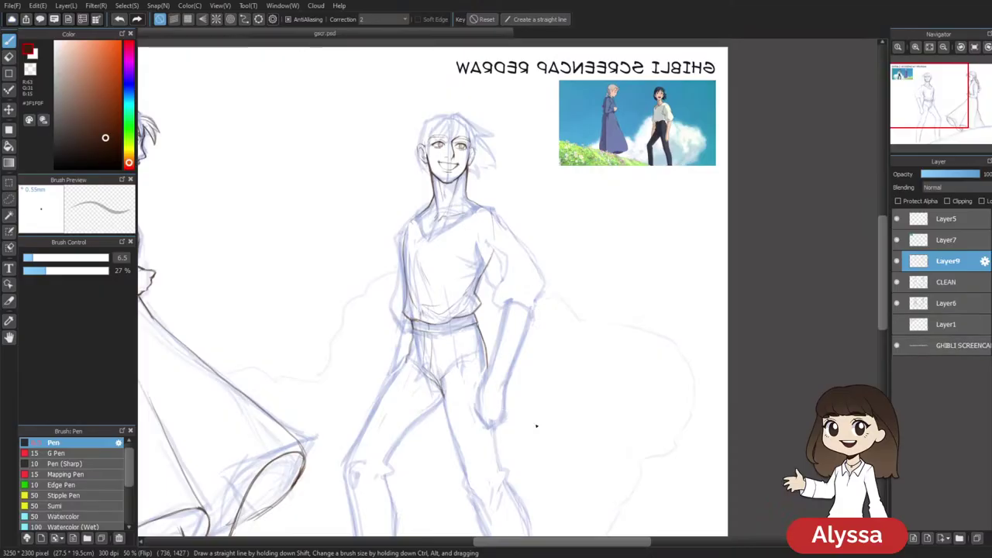
{"action": "left_click_drag", "start_coordinate": [506, 411], "coordinate": [485, 347]}
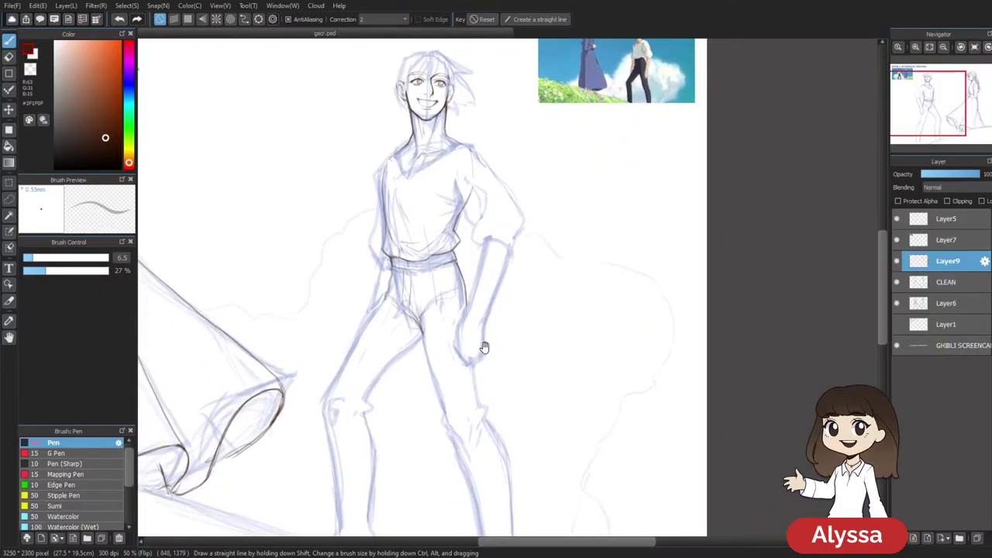
{"action": "left_click", "coordinate": [897, 303]}
{"action": "left_click", "coordinate": [897, 303]}
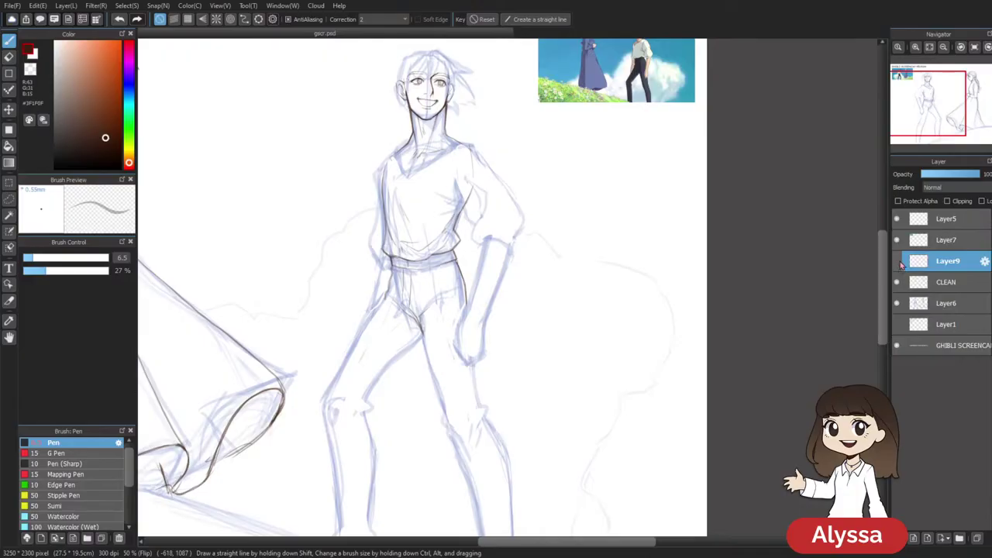
{"action": "left_click_drag", "start_coordinate": [783, 312], "coordinate": [820, 256]}
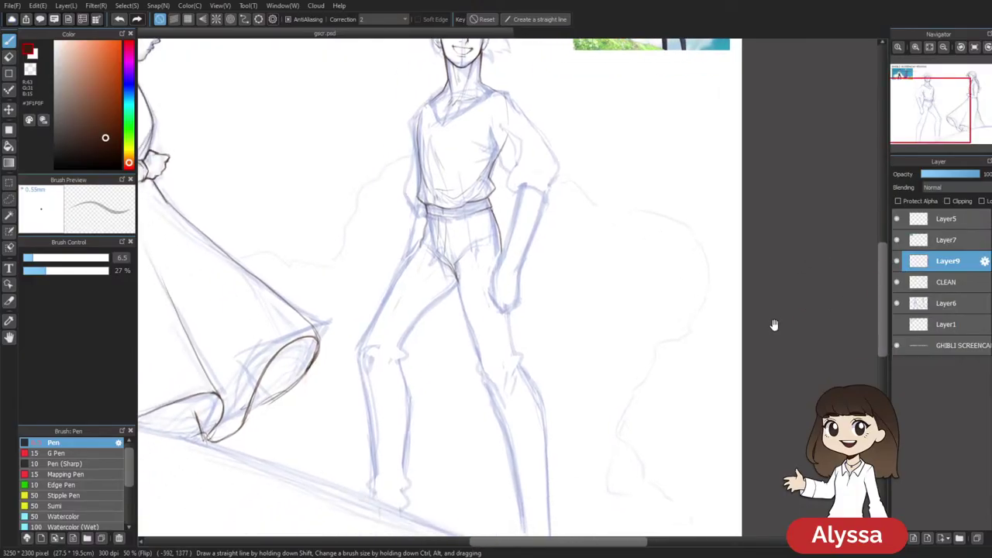
{"action": "left_click_drag", "start_coordinate": [782, 322], "coordinate": [755, 306]}
{"action": "key", "text": "ctrl+plus"}
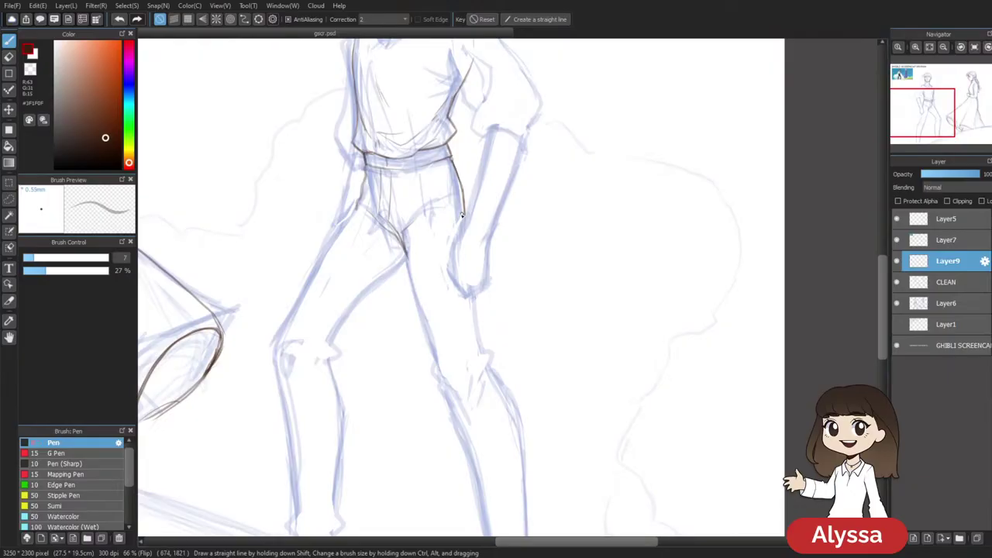
{"action": "left_click_drag", "start_coordinate": [402, 231], "coordinate": [409, 279]}
{"action": "left_click_drag", "start_coordinate": [455, 196], "coordinate": [475, 253]}
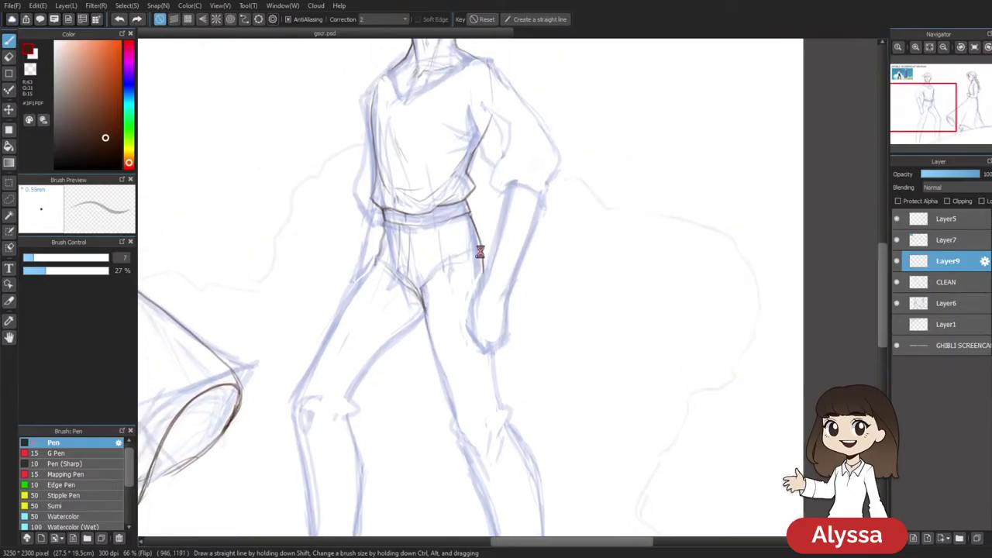
{"action": "key", "text": "ctrl+e"}
Draw the inner thigh line of the trousers' right leg in the flipped view, from the crotch down to the knee
{"action": "key", "text": "e"}
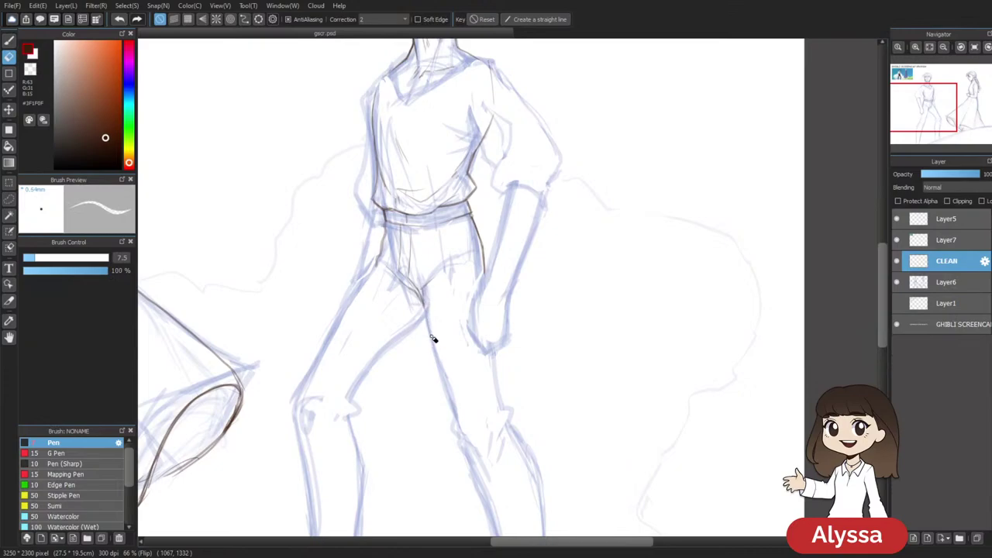
{"action": "key", "text": "b"}
{"action": "mouse_move", "coordinate": [423, 286]}
{"action": "left_mouse_down"}
{"action": "mouse_move", "coordinate": [426, 328]}
{"action": "mouse_move", "coordinate": [466, 443]}
{"action": "left_mouse_up"}
{"action": "key", "text": "ctrl+z"}
{"action": "left_click_drag", "start_coordinate": [423, 318], "coordinate": [456, 409]}
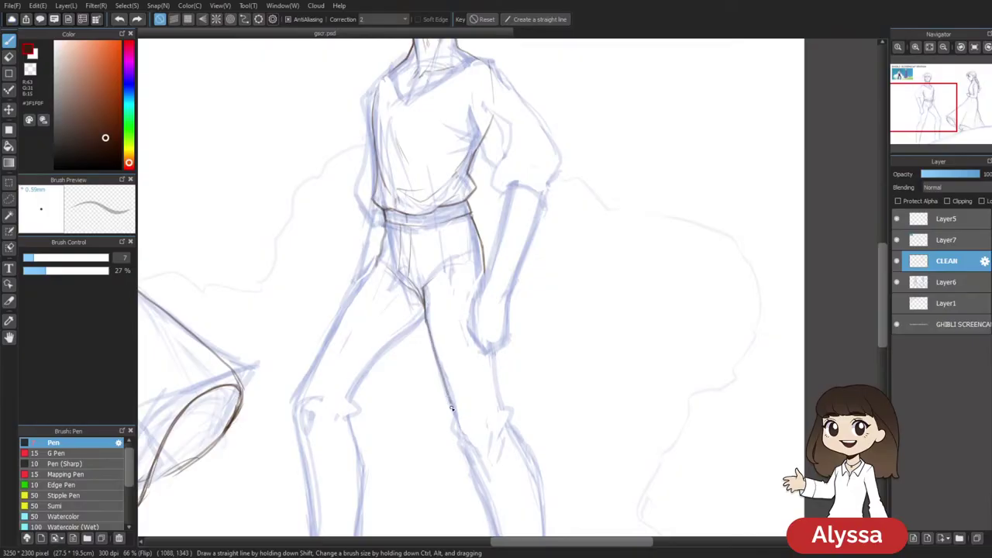
{"action": "left_click_drag", "start_coordinate": [537, 397], "coordinate": [507, 339]}
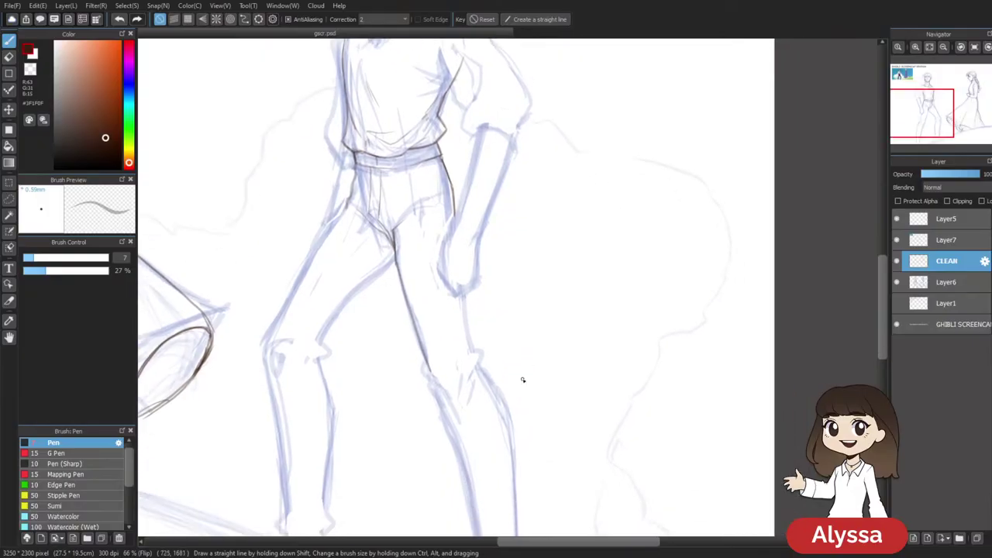
{"action": "scroll", "coordinate": [582, 225], "scroll_direction": "down", "scroll_amount": 2}
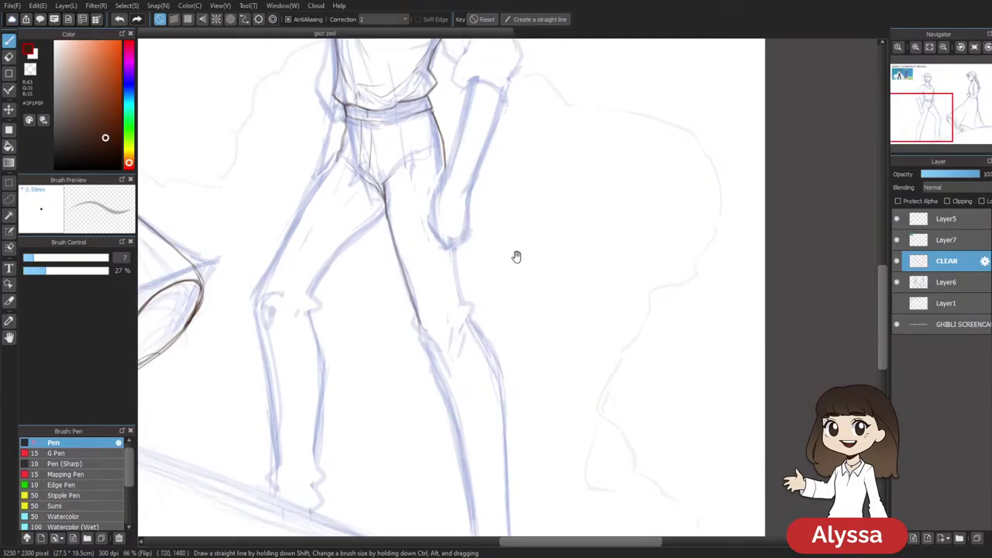
{"action": "left_click_drag", "start_coordinate": [513, 300], "coordinate": [520, 294]}
{"action": "mouse_move", "coordinate": [551, 220]}
{"action": "left_mouse_down"}
{"action": "mouse_move", "coordinate": [578, 258]}
{"action": "mouse_move", "coordinate": [553, 278]}
{"action": "left_mouse_up"}
{"action": "left_click_drag", "start_coordinate": [458, 361], "coordinate": [527, 385]}
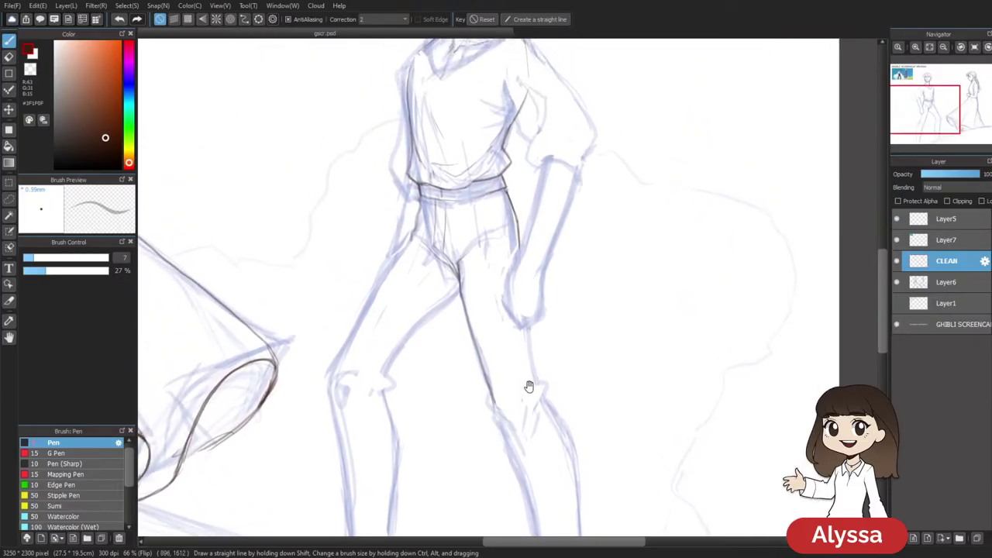
Draw the outer thigh line of the left leg in the flipped view, from the hip down to the knee
{"action": "mouse_move", "coordinate": [471, 226]}
{"action": "left_mouse_down"}
{"action": "mouse_move", "coordinate": [496, 214]}
{"action": "mouse_move", "coordinate": [427, 233]}
{"action": "mouse_move", "coordinate": [390, 301]}
{"action": "left_mouse_up"}
{"action": "left_click_drag", "start_coordinate": [403, 267], "coordinate": [377, 321]}
{"action": "key", "text": "ctrl+z"}
{"action": "mouse_move", "coordinate": [422, 239]}
{"action": "left_mouse_down"}
{"action": "mouse_move", "coordinate": [356, 364]}
{"action": "mouse_move", "coordinate": [409, 262]}
{"action": "left_mouse_up"}
{"action": "key", "text": "e"}
Check the overall line art by toggling the visibility of Layer7 and CLEAN
{"action": "scroll", "coordinate": [513, 330], "scroll_direction": "down", "scroll_amount": 2}
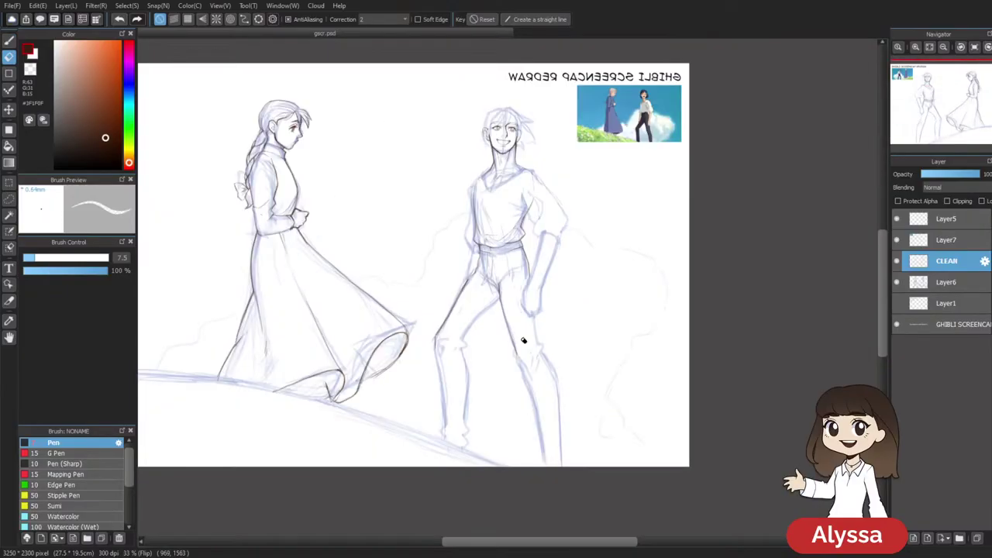
{"action": "left_click", "coordinate": [897, 240]}
{"action": "left_click", "coordinate": [896, 240]}
{"action": "left_click", "coordinate": [897, 261]}
{"action": "left_click", "coordinate": [897, 262]}
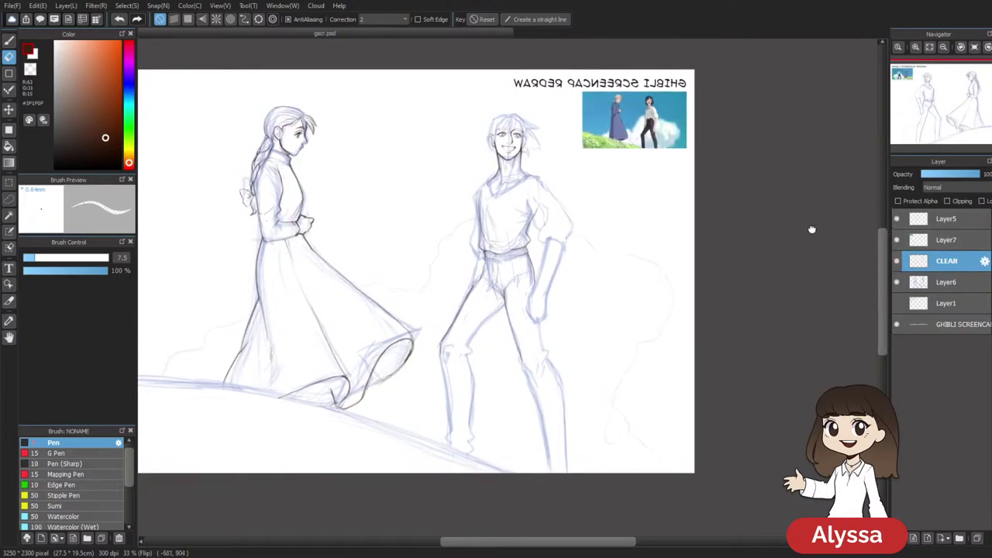
Add a new layer above CLEAN and draw the left leg's inner thigh line from the crotch towards the knee
{"action": "key", "text": "ctrl+shift+n"}
{"action": "key", "text": "ctrl+plus"}
{"action": "key", "text": "ctrl+plus"}
{"action": "left_click_drag", "start_coordinate": [640, 325], "coordinate": [615, 272]}
{"action": "key", "text": "b"}
{"action": "mouse_move", "coordinate": [540, 242]}
{"action": "left_mouse_down"}
{"action": "mouse_move", "coordinate": [532, 252]}
{"action": "mouse_move", "coordinate": [518, 226]}
{"action": "mouse_move", "coordinate": [428, 312]}
{"action": "left_mouse_up"}
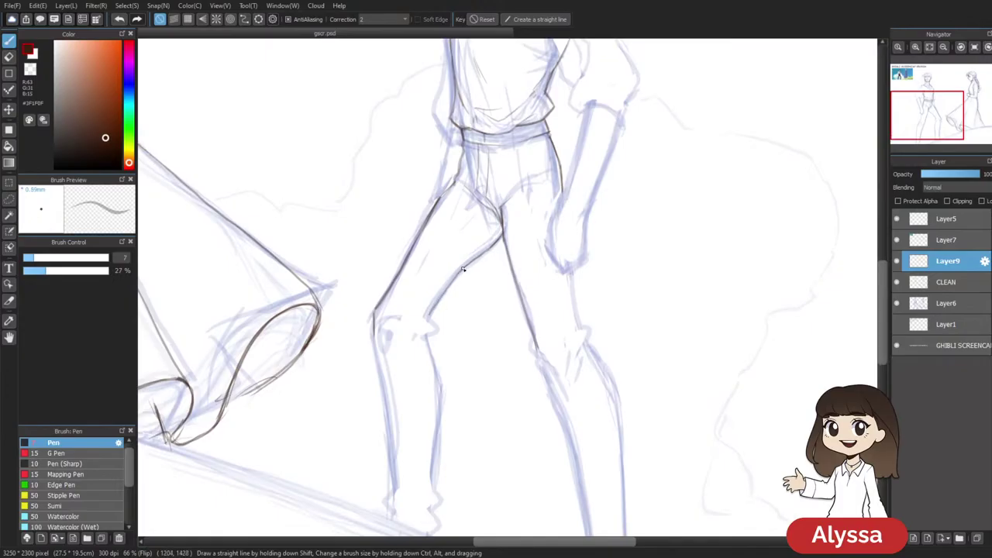
Draw the fold at the inner side of the left knee and the inner calf line below it
{"action": "scroll", "coordinate": [435, 287], "scroll_direction": "down", "scroll_amount": 2}
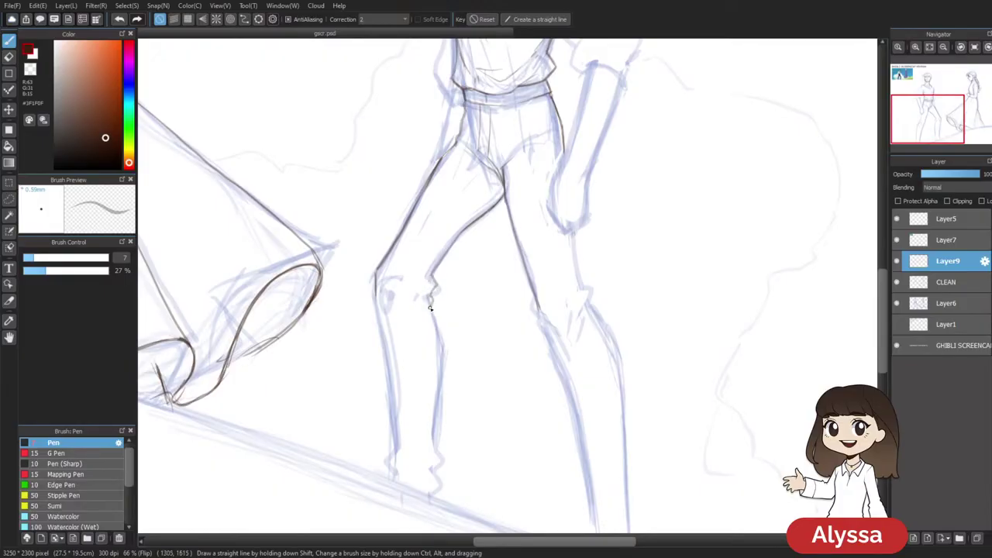
{"action": "scroll", "coordinate": [532, 321], "scroll_direction": "down", "scroll_amount": 1}
{"action": "left_click_drag", "start_coordinate": [423, 267], "coordinate": [434, 310]}
{"action": "key", "text": "ctrl+z"}
{"action": "mouse_move", "coordinate": [421, 268]}
{"action": "left_mouse_down"}
{"action": "mouse_move", "coordinate": [434, 309]}
{"action": "mouse_move", "coordinate": [428, 295]}
{"action": "mouse_move", "coordinate": [424, 372]}
{"action": "mouse_move", "coordinate": [434, 337]}
{"action": "mouse_move", "coordinate": [426, 391]}
{"action": "left_mouse_up"}
{"action": "key", "text": "ctrl+z"}
{"action": "key", "text": "ctrl+z"}
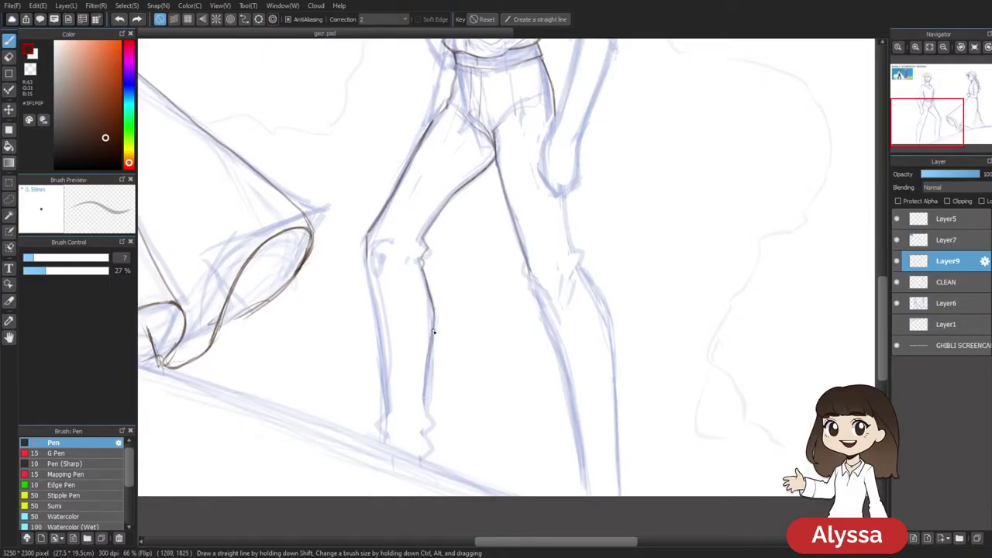
Refine the left leg's inner calf line and continue it into the zigzag cuff folds at the ankle
{"action": "left_click_drag", "start_coordinate": [432, 314], "coordinate": [424, 394]}
{"action": "key", "text": "ctrl+z"}
{"action": "left_click_drag", "start_coordinate": [433, 344], "coordinate": [424, 399]}
{"action": "key", "text": "ctrl+z"}
{"action": "left_click_drag", "start_coordinate": [431, 363], "coordinate": [432, 421]}
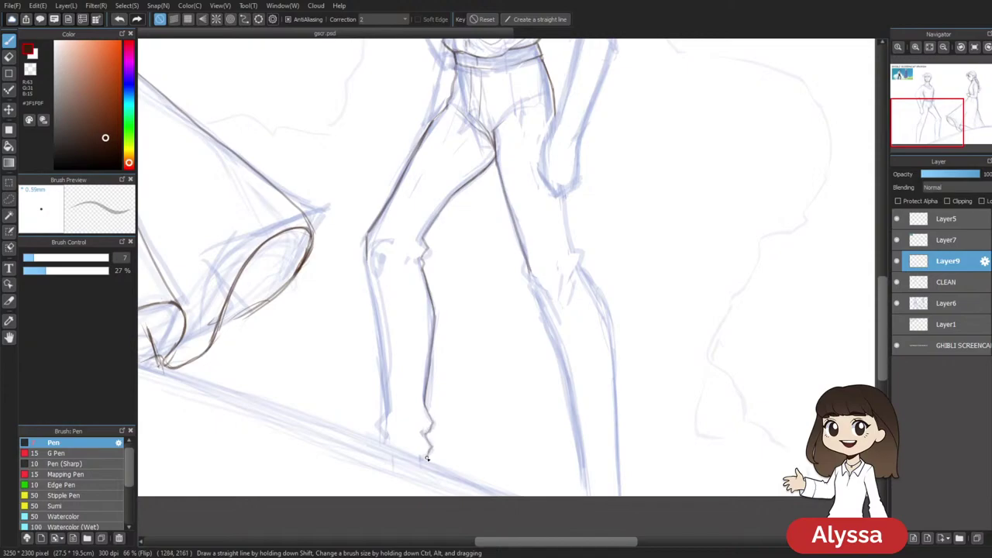
{"action": "left_click_drag", "start_coordinate": [425, 400], "coordinate": [424, 433]}
{"action": "mouse_move", "coordinate": [520, 354]}
{"action": "left_mouse_down"}
{"action": "mouse_move", "coordinate": [498, 370]}
{"action": "mouse_move", "coordinate": [519, 334]}
{"action": "left_mouse_up"}
Draw the left leg's outer calf line from the knee to the ankle and finish the cuff with its folds
{"action": "left_click_drag", "start_coordinate": [371, 221], "coordinate": [392, 372]}
{"action": "key", "text": "ctrl+z"}
{"action": "mouse_move", "coordinate": [370, 248]}
{"action": "left_mouse_down"}
{"action": "mouse_move", "coordinate": [388, 415]}
{"action": "mouse_move", "coordinate": [389, 381]}
{"action": "left_mouse_up"}
{"action": "left_click_drag", "start_coordinate": [372, 256], "coordinate": [390, 371]}
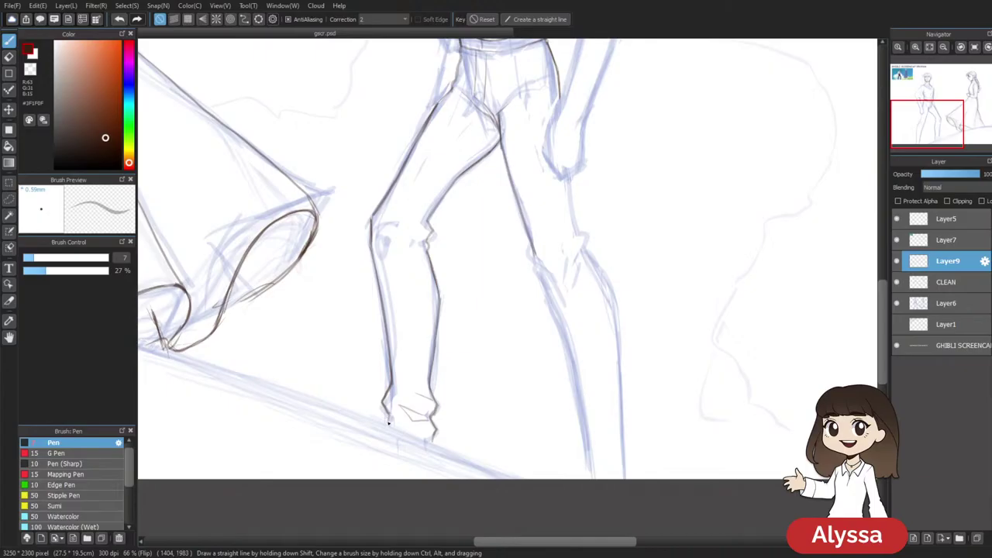
{"action": "scroll", "coordinate": [635, 244], "scroll_direction": "down", "scroll_amount": 5}
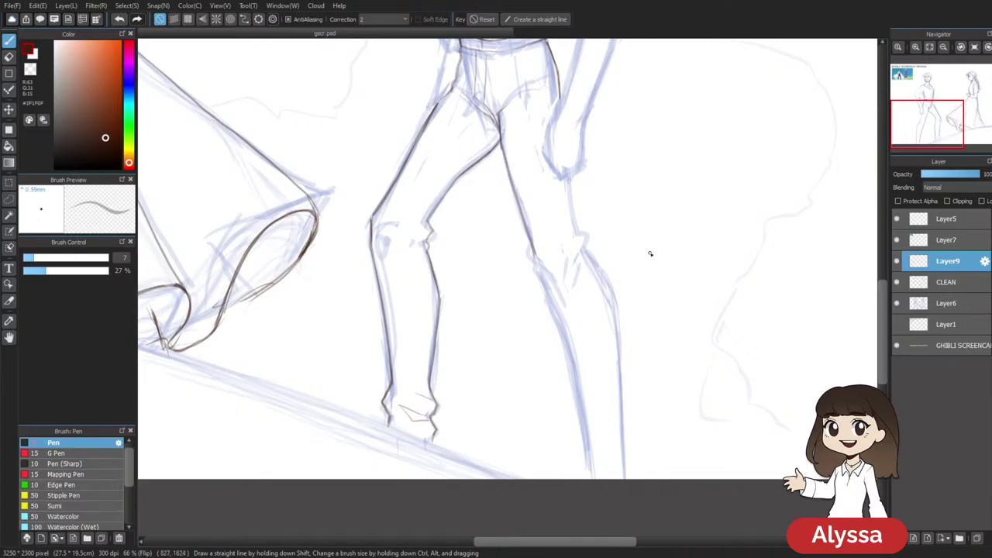
{"action": "scroll", "coordinate": [607, 465], "scroll_direction": "up", "scroll_amount": 5}
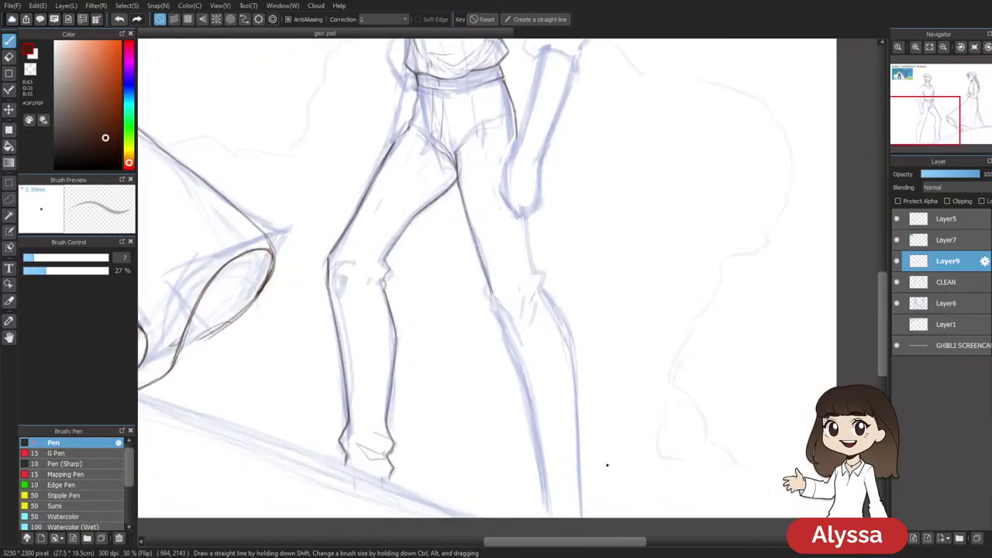
Add thin fabric creases on the left shin and just below the left knee
{"action": "key", "text": "ctrl+z"}
{"action": "key", "text": "ctrl+y"}
{"action": "key", "text": "ctrl+z"}
{"action": "key", "text": "ctrl+y"}
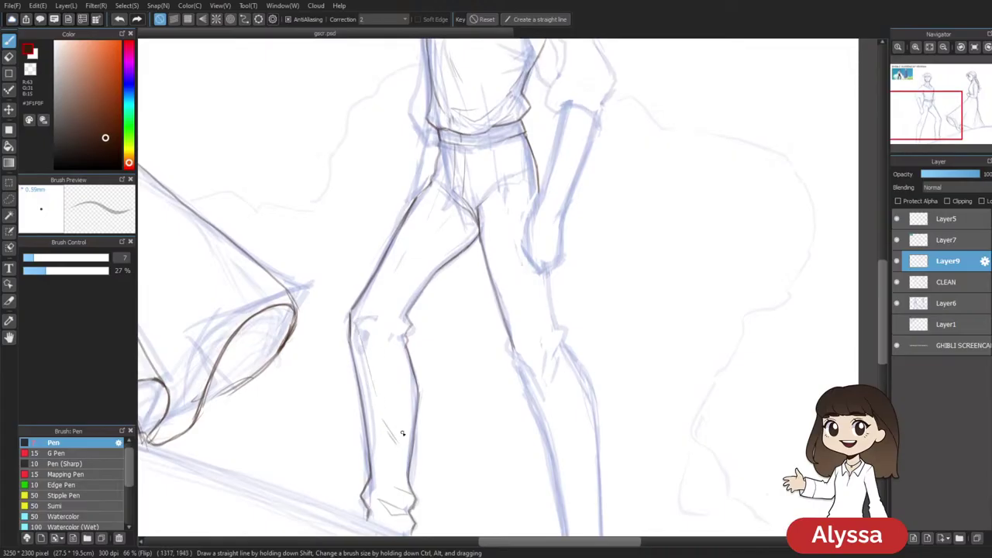
{"action": "scroll", "coordinate": [434, 341], "scroll_direction": "down", "scroll_amount": 1}
{"action": "key", "text": "e"}
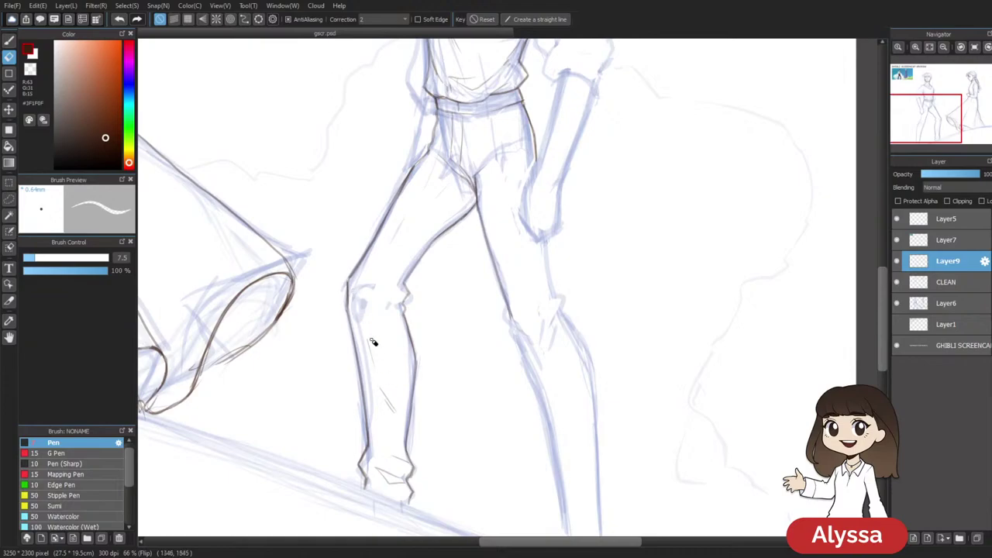
{"action": "key", "text": "b"}
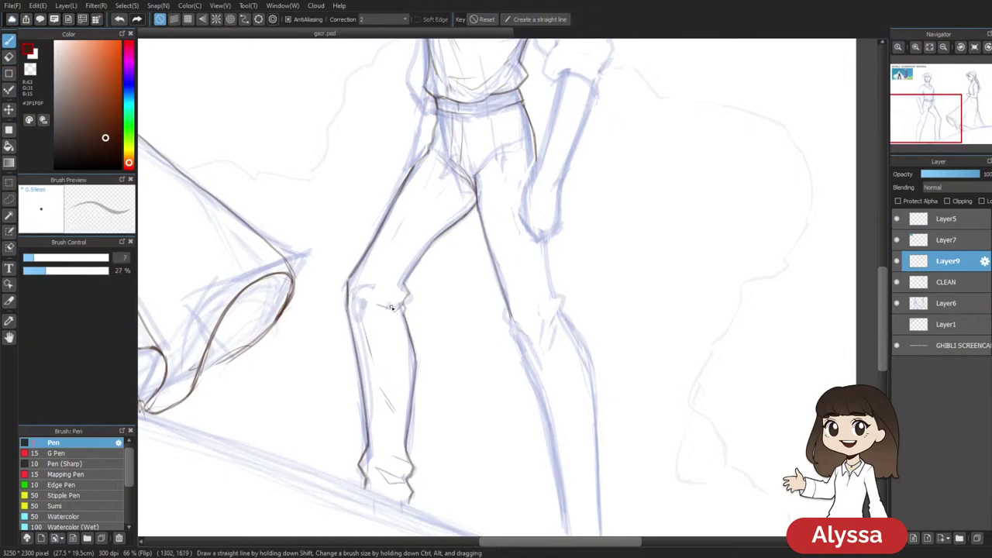
Check the new leg lines by toggling Layer9's visibility
{"action": "scroll", "coordinate": [467, 305], "scroll_direction": "down", "scroll_amount": 3}
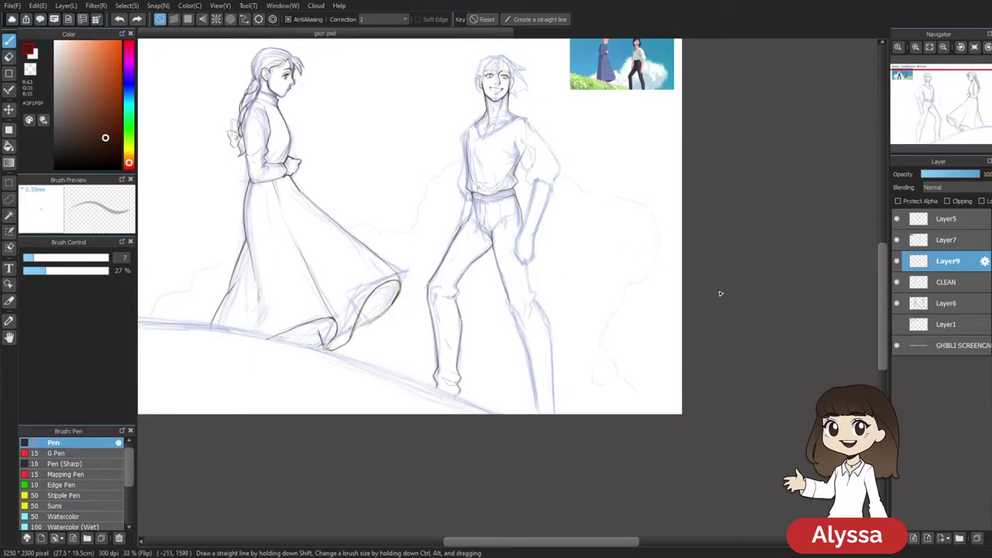
{"action": "left_click", "coordinate": [897, 262]}
{"action": "left_click", "coordinate": [898, 263]}
Draw a thin lengthwise crease down the front of the left trouser leg, from the upper thigh past the knee to the cuff
{"action": "scroll", "coordinate": [752, 267], "scroll_direction": "up", "scroll_amount": 3}
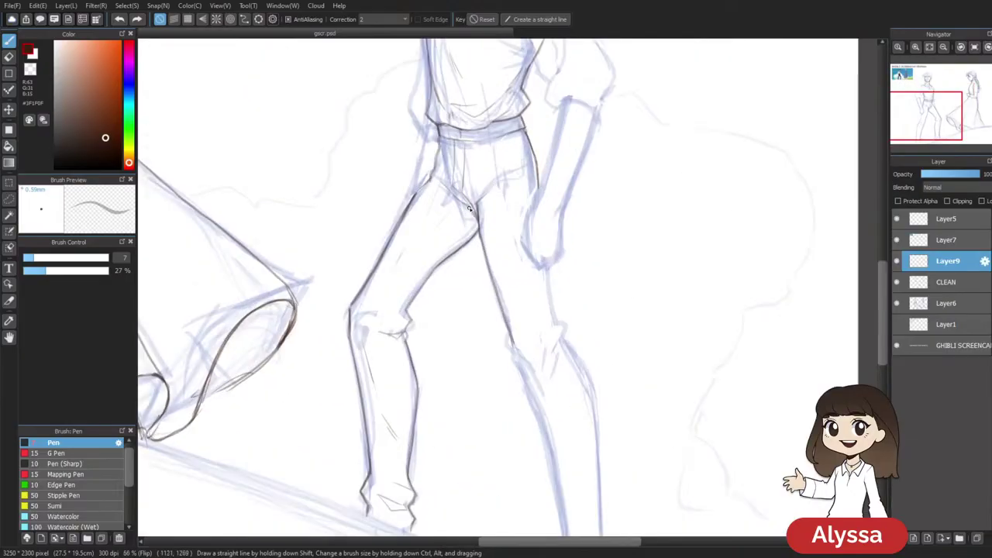
{"action": "left_click_drag", "start_coordinate": [449, 227], "coordinate": [390, 320]}
{"action": "key", "text": "ctrl+z"}
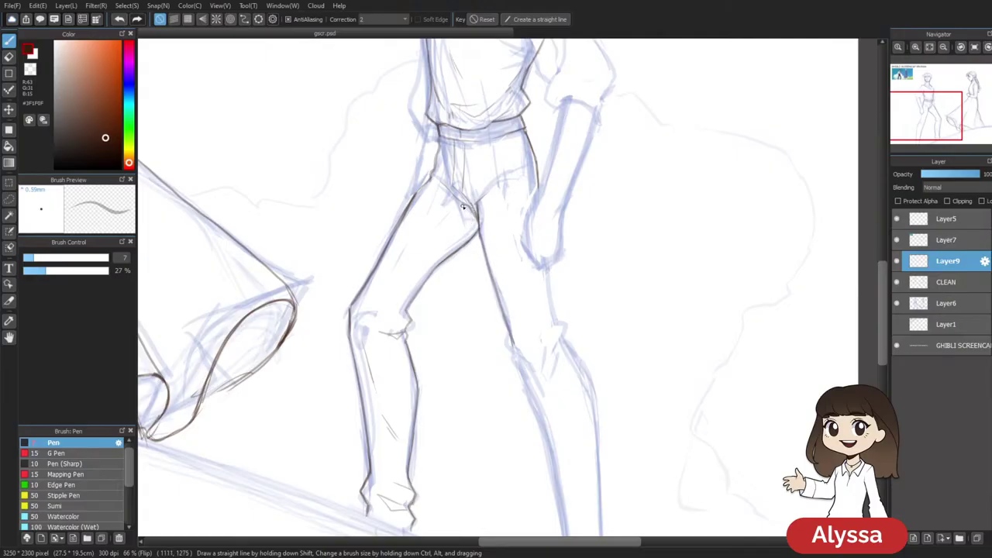
{"action": "left_click_drag", "start_coordinate": [450, 226], "coordinate": [382, 320]}
{"action": "left_click_drag", "start_coordinate": [396, 375], "coordinate": [401, 487]}
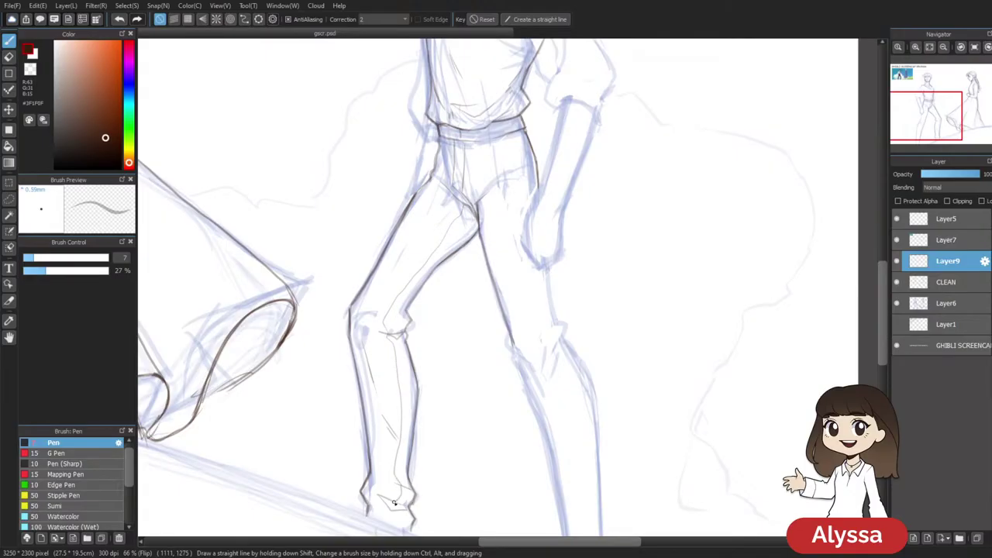
{"action": "left_click_drag", "start_coordinate": [396, 526], "coordinate": [396, 531]}
Draw the right leg's inner line from the knee fold down the calf to the cuff at the canvas edge
{"action": "left_click_drag", "start_coordinate": [514, 350], "coordinate": [504, 257]}
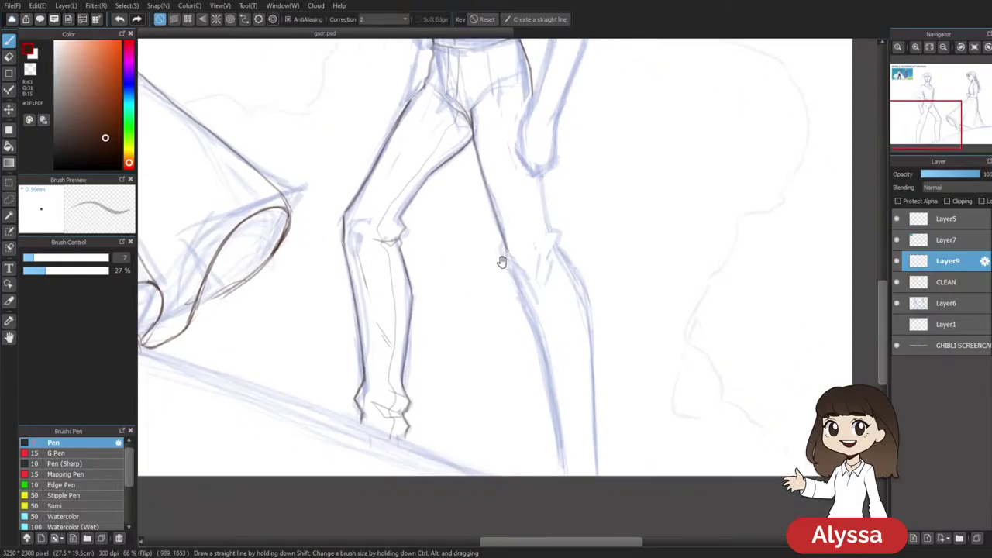
{"action": "scroll", "coordinate": [513, 343], "scroll_direction": "down", "scroll_amount": 3}
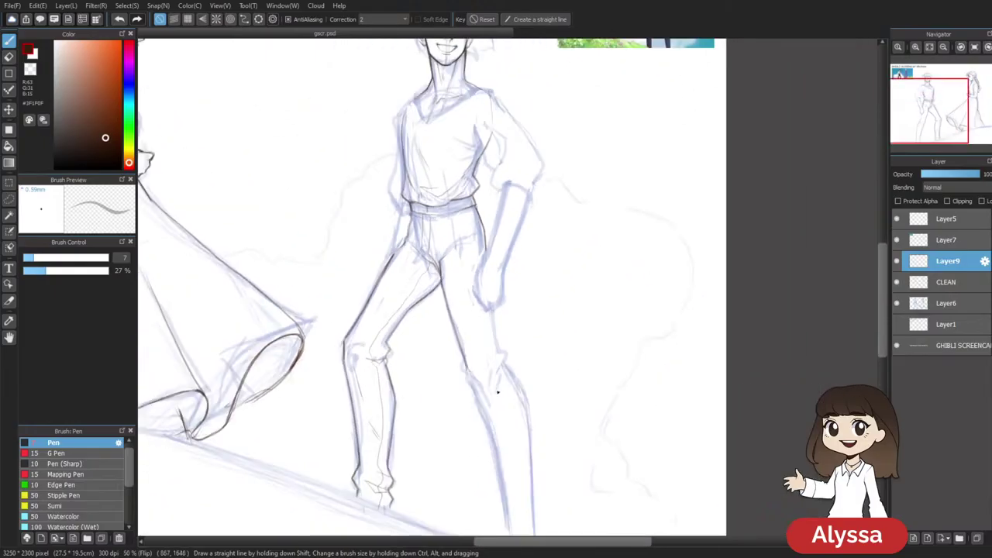
{"action": "scroll", "coordinate": [497, 391], "scroll_direction": "up", "scroll_amount": 3}
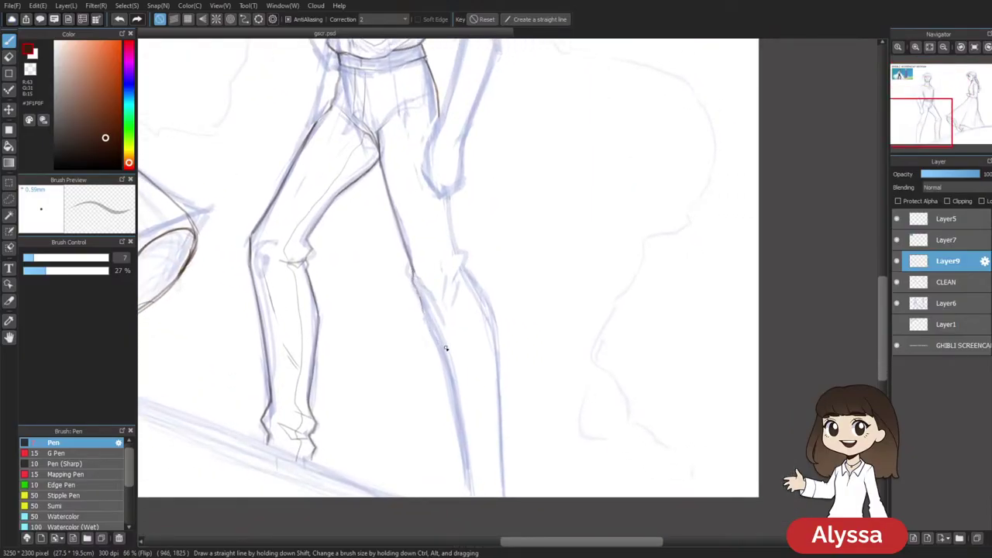
{"action": "left_click_drag", "start_coordinate": [495, 276], "coordinate": [483, 277]}
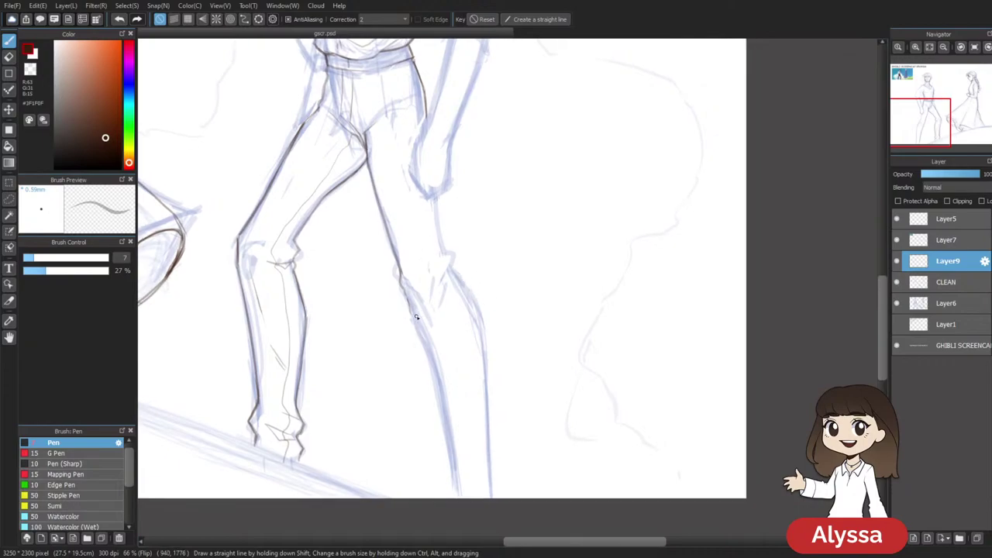
{"action": "left_click_drag", "start_coordinate": [406, 296], "coordinate": [413, 324]}
{"action": "left_click_drag", "start_coordinate": [427, 355], "coordinate": [447, 455]}
{"action": "key", "text": "ctrl+z"}
{"action": "left_click_drag", "start_coordinate": [418, 337], "coordinate": [434, 386]}
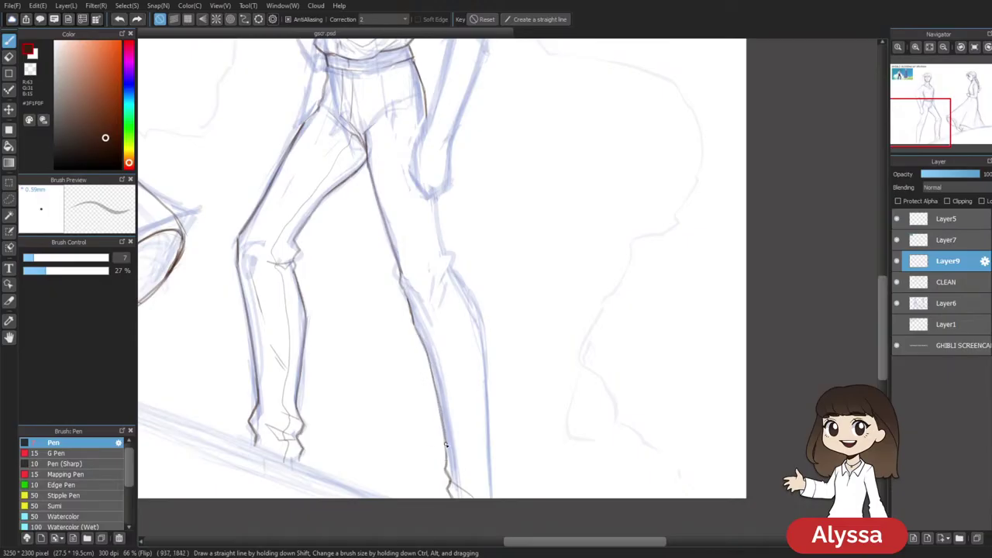
{"action": "left_click_drag", "start_coordinate": [451, 482], "coordinate": [452, 485]}
Draw the right leg's outer thigh line from below the hand down to the knee fold
{"action": "left_click_drag", "start_coordinate": [648, 247], "coordinate": [654, 280]}
{"action": "scroll", "coordinate": [637, 282], "scroll_direction": "down", "scroll_amount": 2}
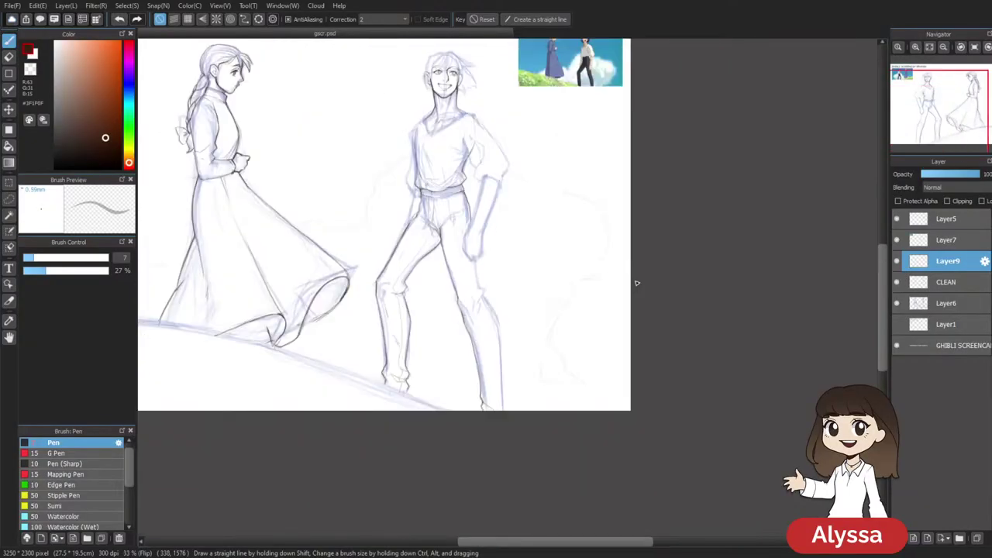
{"action": "scroll", "coordinate": [637, 283], "scroll_direction": "up", "scroll_amount": 2}
{"action": "left_click_drag", "start_coordinate": [442, 204], "coordinate": [455, 295]}
{"action": "key", "text": "ctrl+z"}
{"action": "mouse_move", "coordinate": [443, 237]}
{"action": "left_mouse_down"}
{"action": "mouse_move", "coordinate": [463, 311]}
{"action": "mouse_move", "coordinate": [433, 222]}
{"action": "left_mouse_up"}
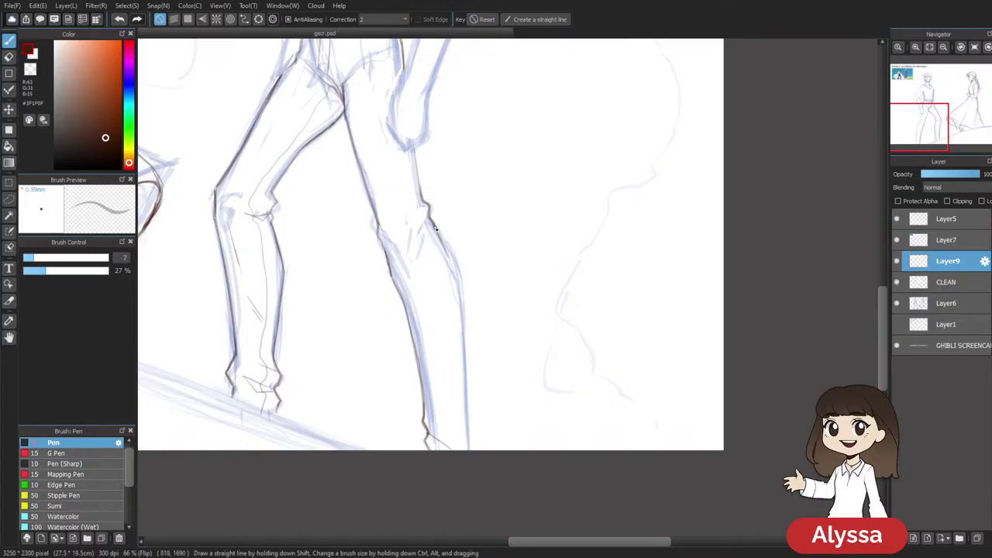
Draw the right leg's outer calf line from the knee down to the cuff folds near the canvas edge
{"action": "left_click_drag", "start_coordinate": [451, 261], "coordinate": [459, 285]}
{"action": "key", "text": "ctrl+z"}
{"action": "left_click_drag", "start_coordinate": [435, 230], "coordinate": [460, 285]}
{"action": "key", "text": "ctrl+z"}
{"action": "left_click_drag", "start_coordinate": [439, 233], "coordinate": [459, 290]}
{"action": "left_click_drag", "start_coordinate": [445, 250], "coordinate": [468, 391]}
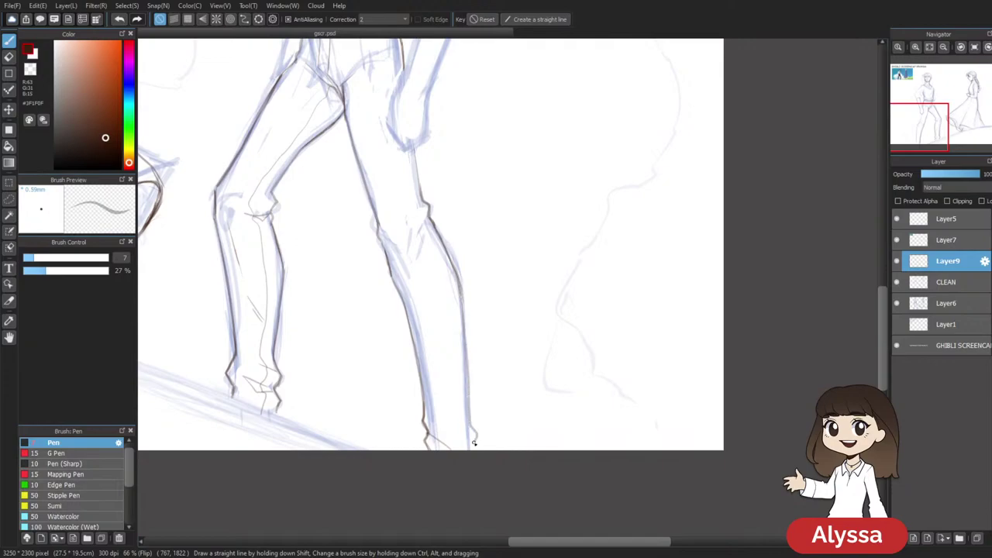
Merge the current line layer into the CLEAN layer and hide the blue sketch on Layer6
{"action": "scroll", "coordinate": [659, 438], "scroll_direction": "down", "scroll_amount": 3}
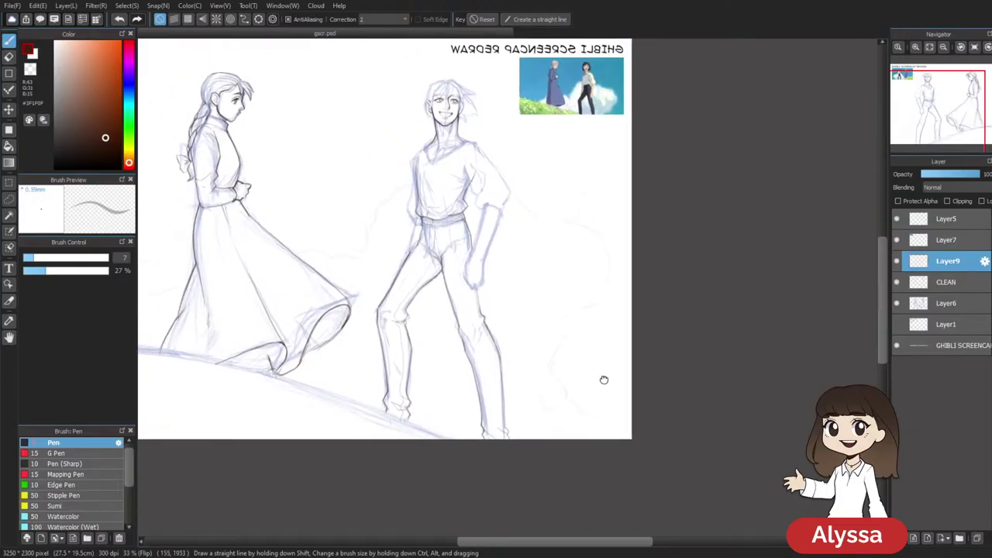
{"action": "left_click", "coordinate": [898, 262]}
{"action": "left_click", "coordinate": [898, 262]}
{"action": "key", "text": "ctrl+e"}
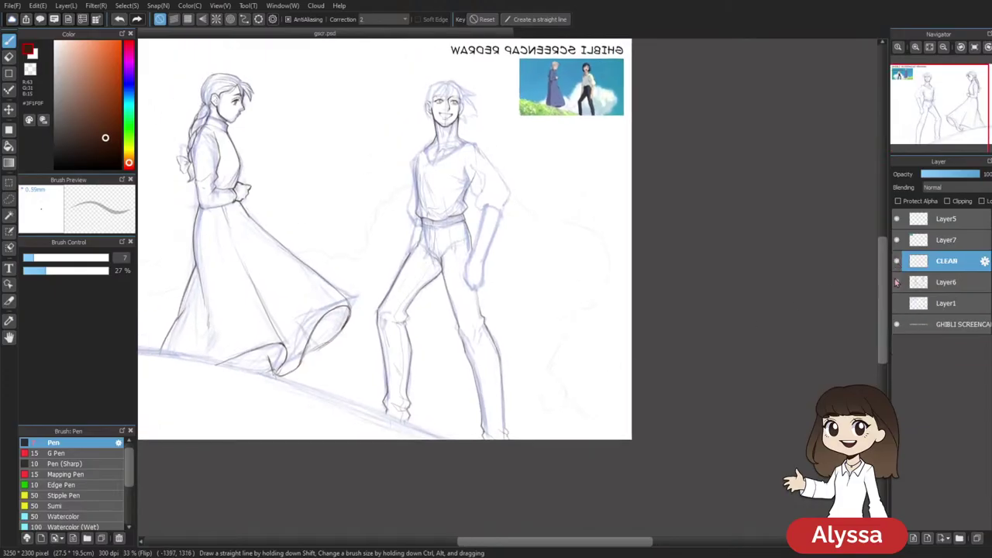
{"action": "left_click", "coordinate": [897, 282]}
{"action": "left_click_drag", "start_coordinate": [700, 232], "coordinate": [679, 246]}
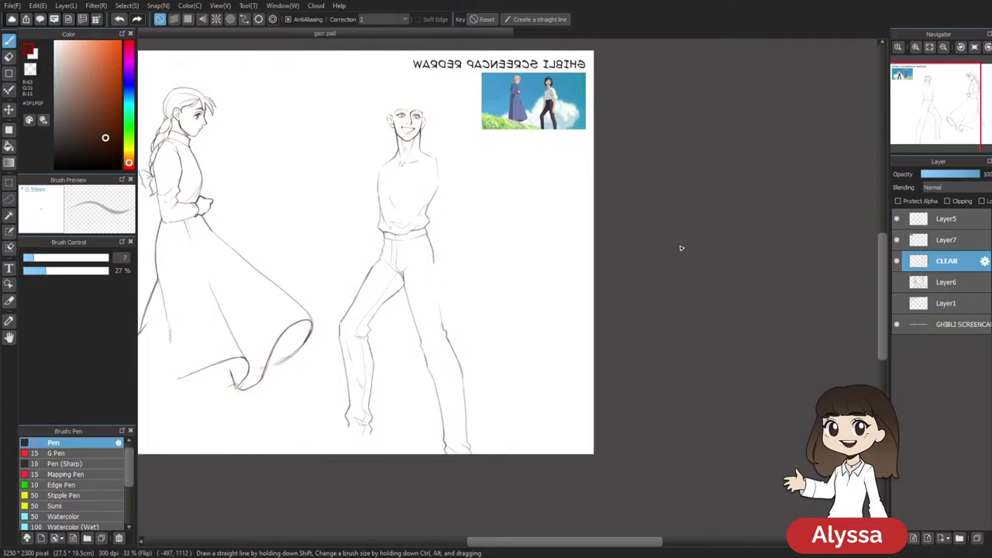
Lasso-select the right leg's outer line from the mid-thigh down to the cuff at the canvas edge
{"action": "key", "text": "ctrl+plus"}
{"action": "key", "text": "m"}
{"action": "left_click_drag", "start_coordinate": [487, 334], "coordinate": [484, 276]}
{"action": "mouse_move", "coordinate": [402, 235]}
{"action": "left_mouse_down"}
{"action": "mouse_move", "coordinate": [386, 292]}
{"action": "mouse_move", "coordinate": [441, 459]}
{"action": "left_mouse_up"}
{"action": "key", "text": "ctrl+d"}
{"action": "key", "text": "l"}
{"action": "mouse_move", "coordinate": [426, 265]}
{"action": "left_mouse_down"}
{"action": "mouse_move", "coordinate": [413, 238]}
{"action": "mouse_move", "coordinate": [426, 429]}
{"action": "mouse_move", "coordinate": [516, 478]}
{"action": "mouse_move", "coordinate": [517, 357]}
{"action": "left_mouse_up"}
{"action": "left_click", "coordinate": [423, 449], "text": "alt"}
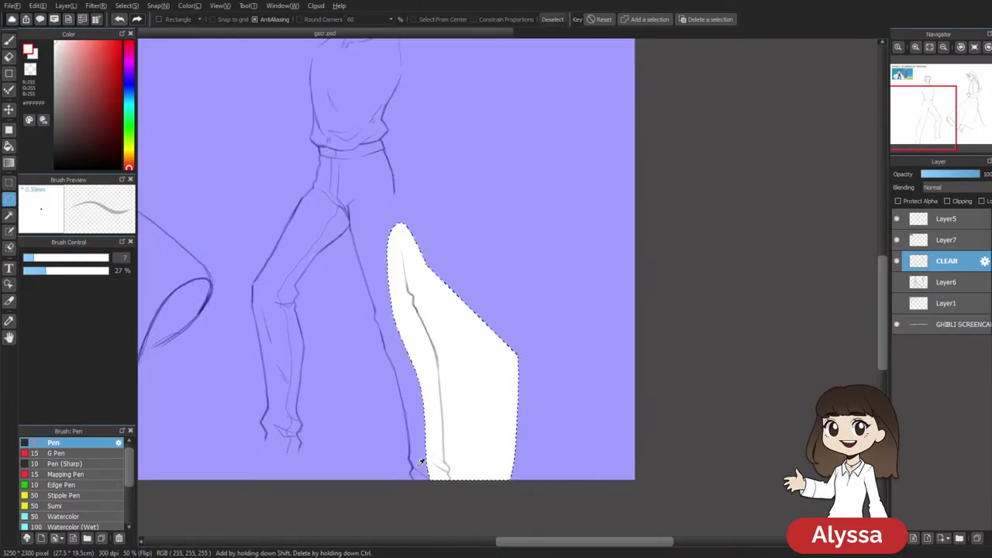
{"action": "left_click_drag", "start_coordinate": [561, 321], "coordinate": [571, 316]}
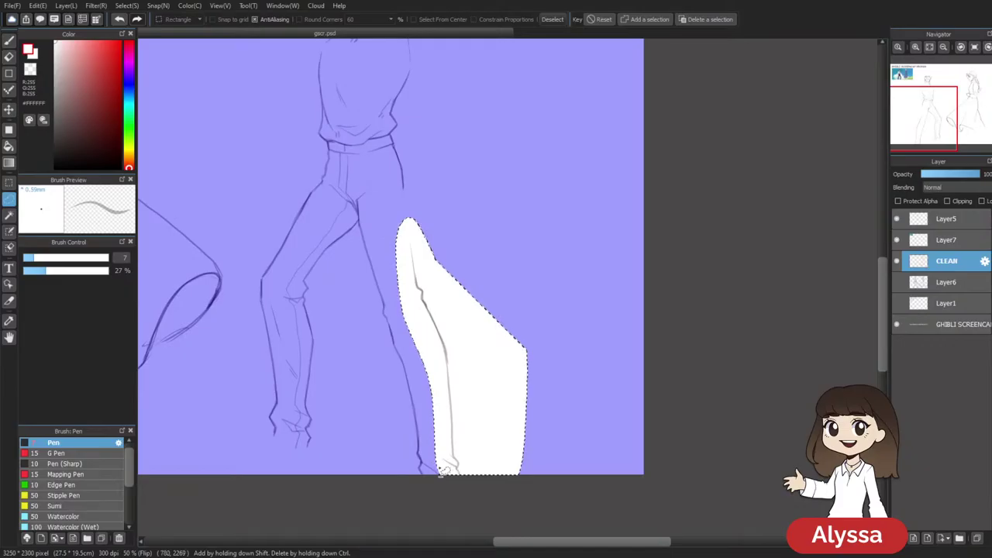
Rotate the selected outer leg line slightly clockwise, nudge it a little inward and up, apply the transform and deselect
{"action": "key", "text": "ctrl+t"}
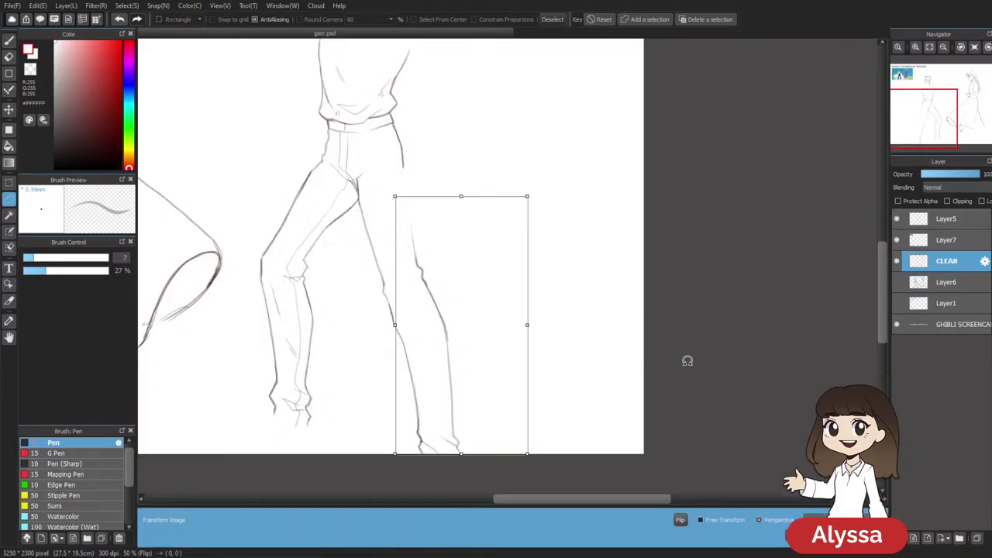
{"action": "key", "text": "Left"}
{"action": "left_click_drag", "start_coordinate": [692, 372], "coordinate": [599, 401]}
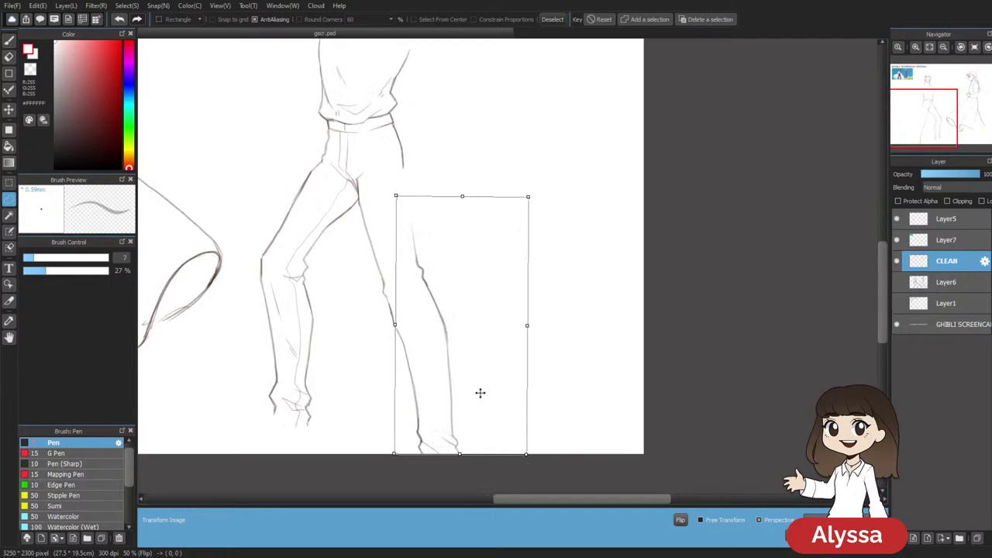
{"action": "key", "text": "Left"}
{"action": "key", "text": "Left"}
{"action": "key", "text": "Left"}
{"action": "key", "text": "Up"}
{"action": "key", "text": "Up"}
{"action": "key", "text": "Up"}
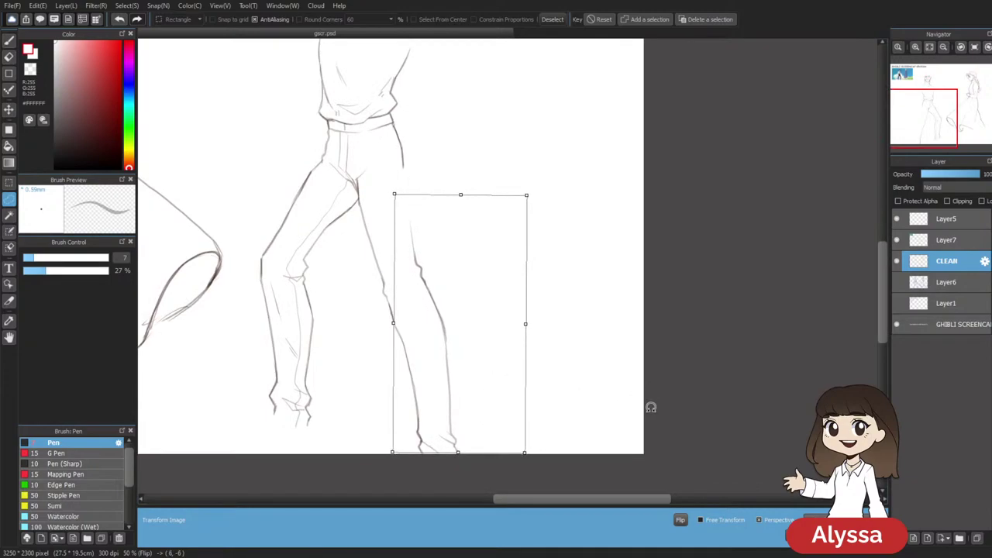
{"action": "key", "text": "Down"}
{"action": "key", "text": "Down"}
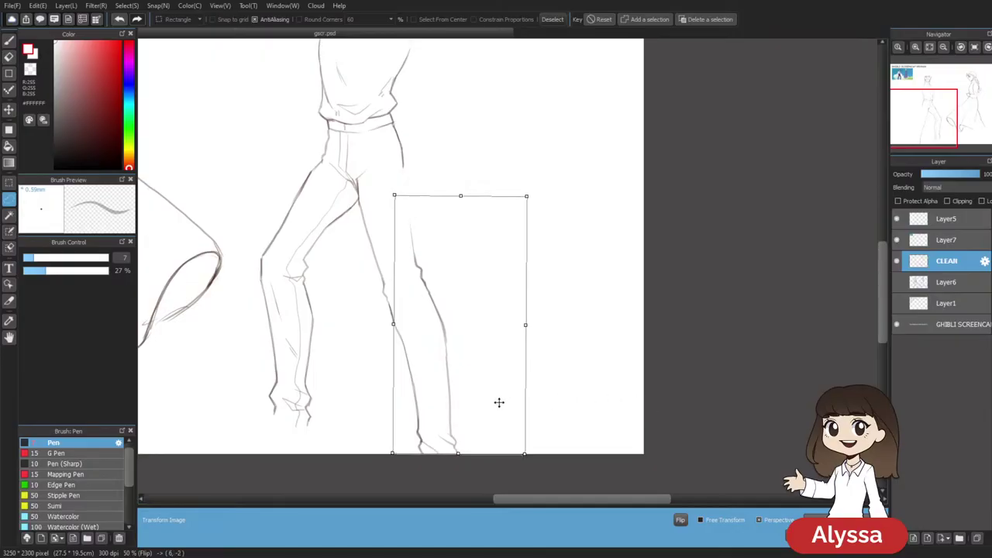
{"action": "key", "text": "Return"}
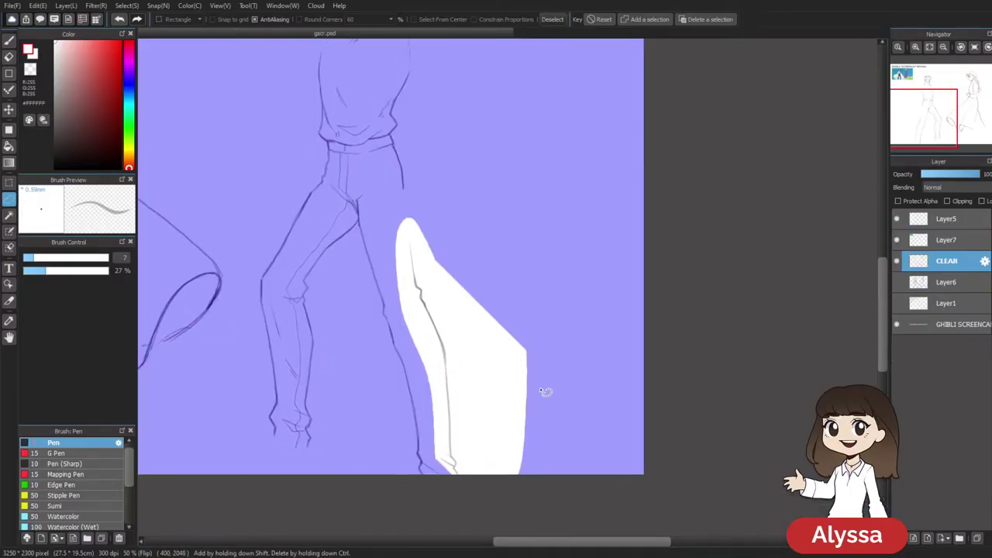
{"action": "key", "text": "ctrl+d"}
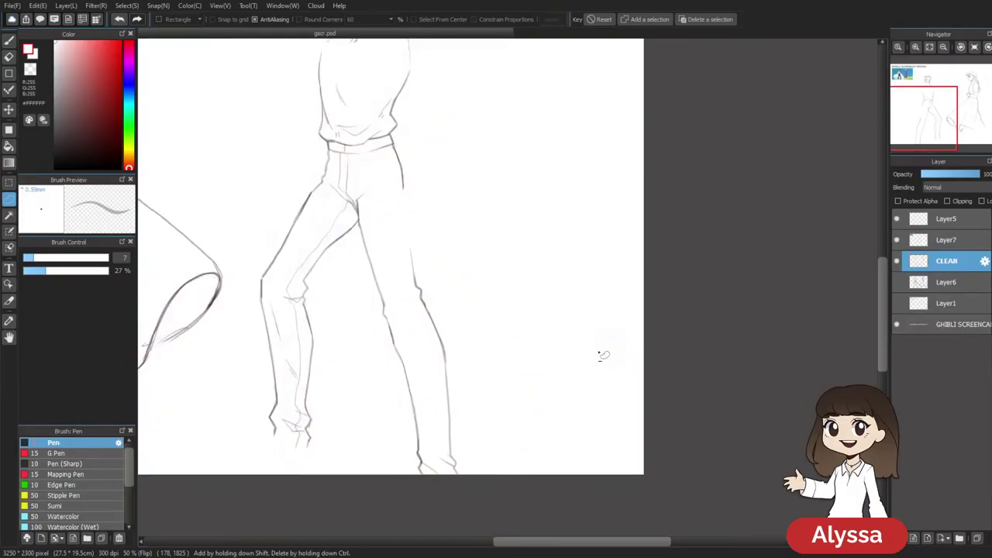
Add a new layer above CLEAN and set the pen colour to near-black #1B0403
{"action": "left_click", "coordinate": [897, 261]}
{"action": "left_click", "coordinate": [897, 262]}
{"action": "key", "text": "ctrl+shift+n"}
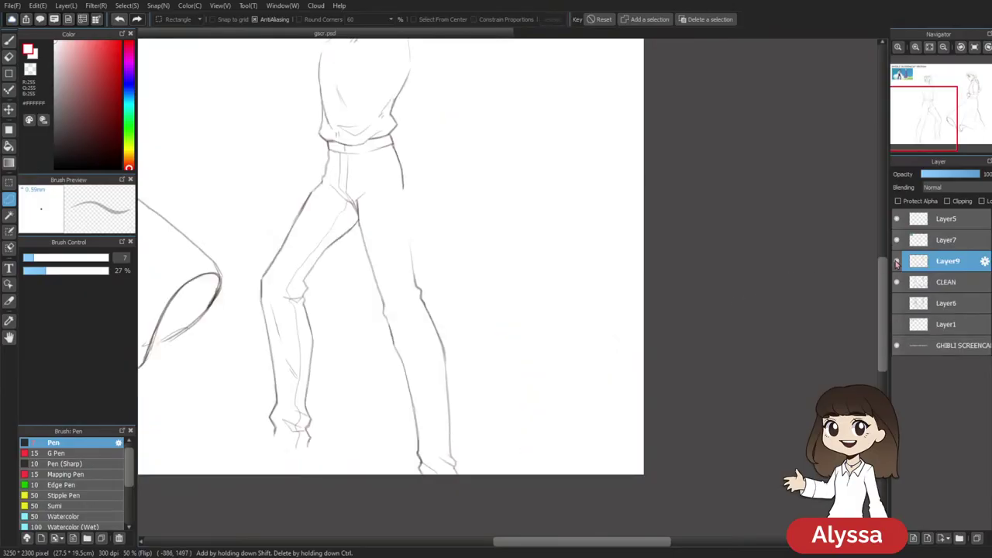
{"action": "mouse_move", "coordinate": [587, 290]}
{"action": "left_mouse_down"}
{"action": "mouse_move", "coordinate": [556, 281]}
{"action": "mouse_move", "coordinate": [548, 315]}
{"action": "left_mouse_up"}
{"action": "key", "text": "b"}
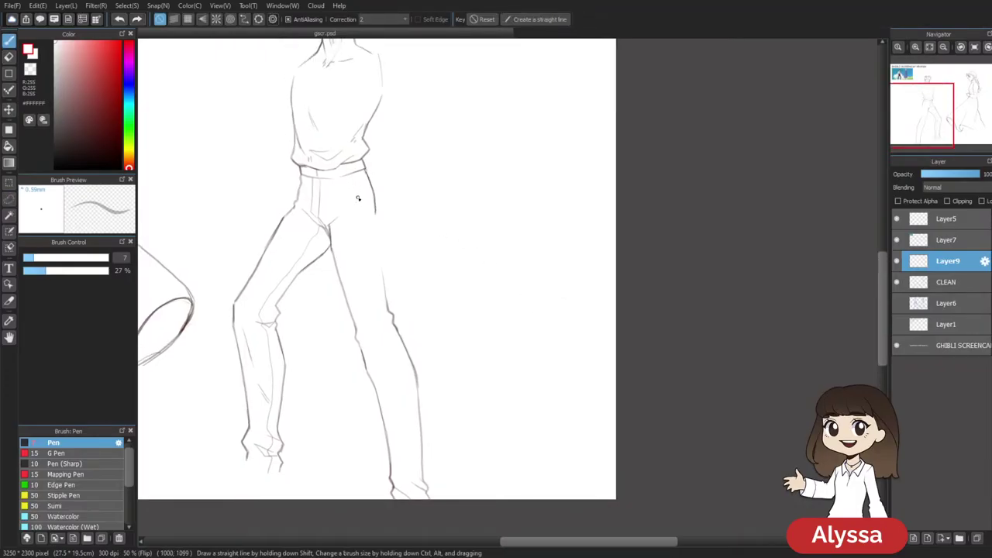
{"action": "left_click_drag", "start_coordinate": [486, 243], "coordinate": [496, 253]}
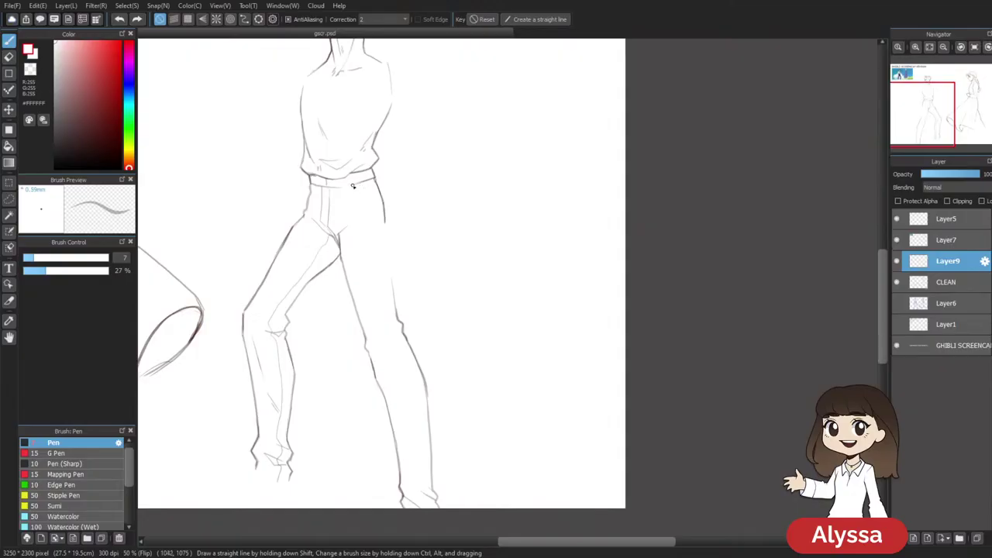
{"action": "left_click", "coordinate": [897, 264]}
{"action": "left_click_drag", "start_coordinate": [689, 349], "coordinate": [720, 334]}
{"action": "left_click_drag", "start_coordinate": [457, 242], "coordinate": [455, 239]}
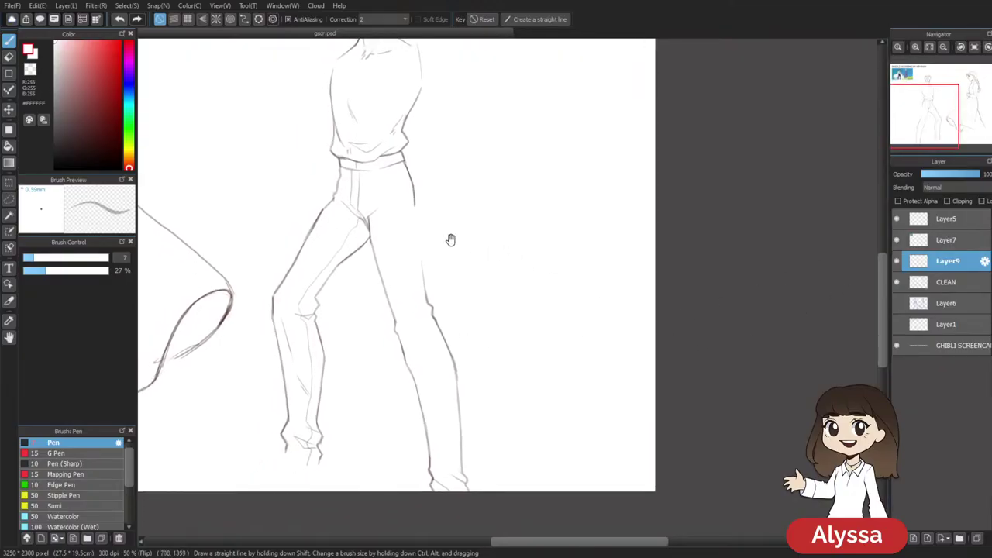
{"action": "left_click", "coordinate": [113, 157]}
{"action": "scroll", "coordinate": [576, 297], "scroll_direction": "up", "scroll_amount": 1}
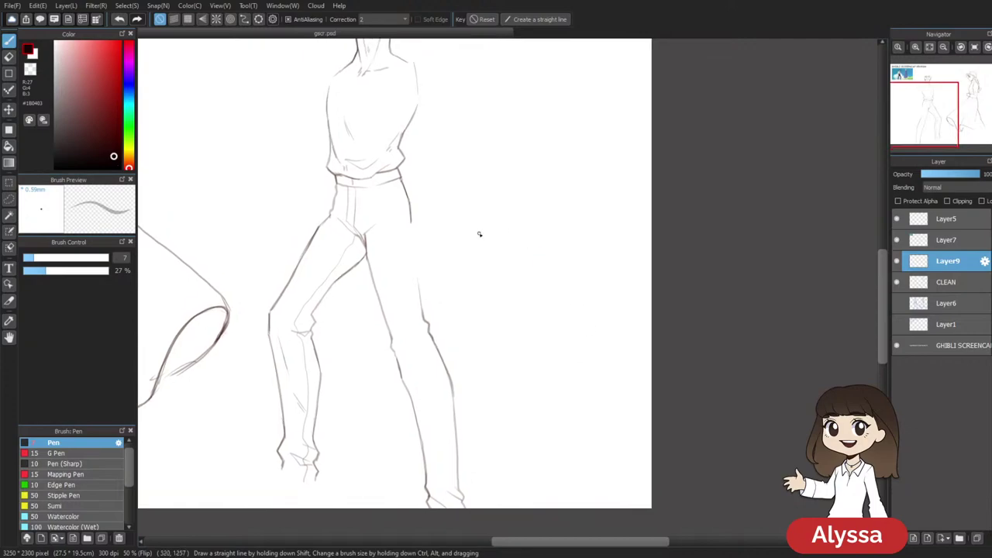
Check the hip against the blue sketch on Layer6, hide it again and draw short crease folds across the right hip
{"action": "key", "text": "ctrl+e"}
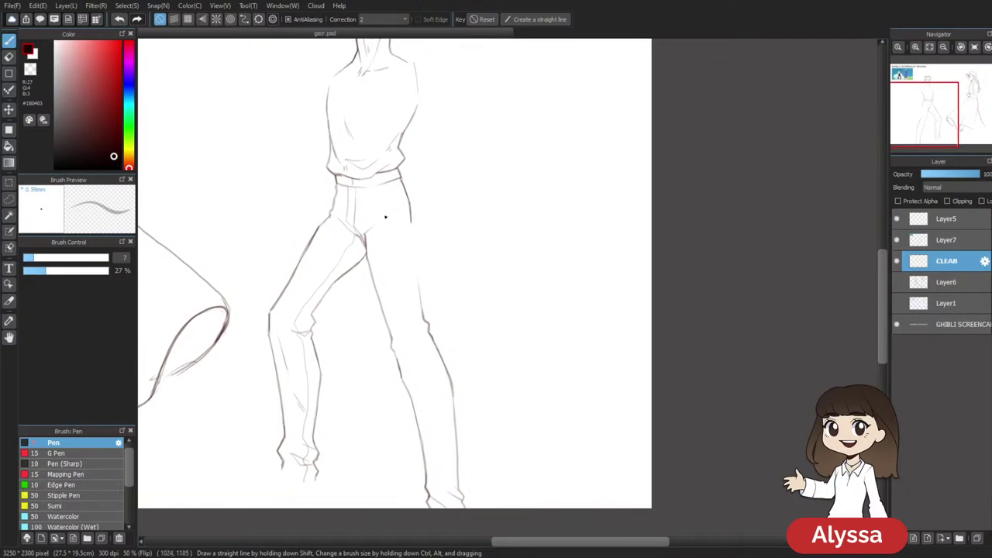
{"action": "key", "text": "ctrl+y"}
{"action": "left_click", "coordinate": [897, 303]}
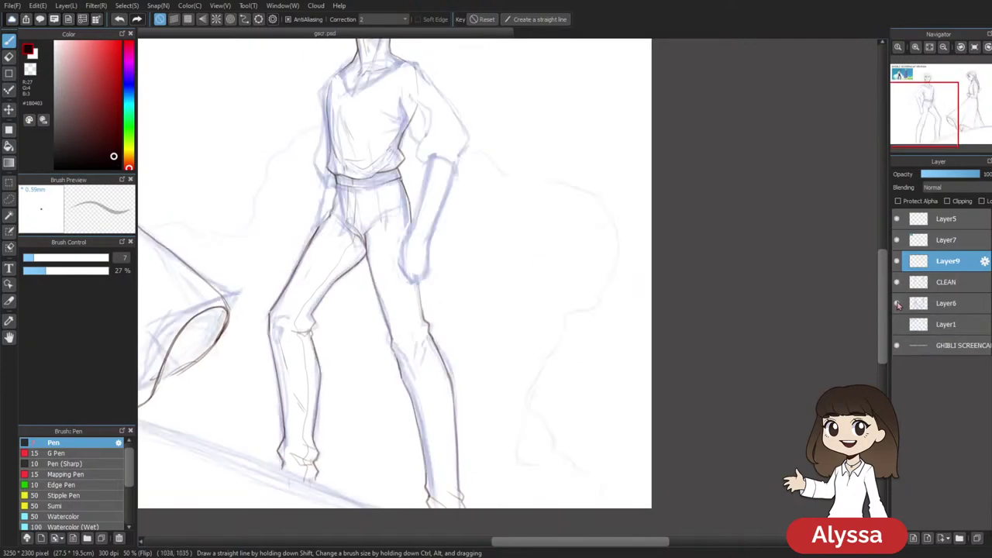
{"action": "left_click", "coordinate": [898, 303]}
{"action": "left_click_drag", "start_coordinate": [700, 399], "coordinate": [711, 423]}
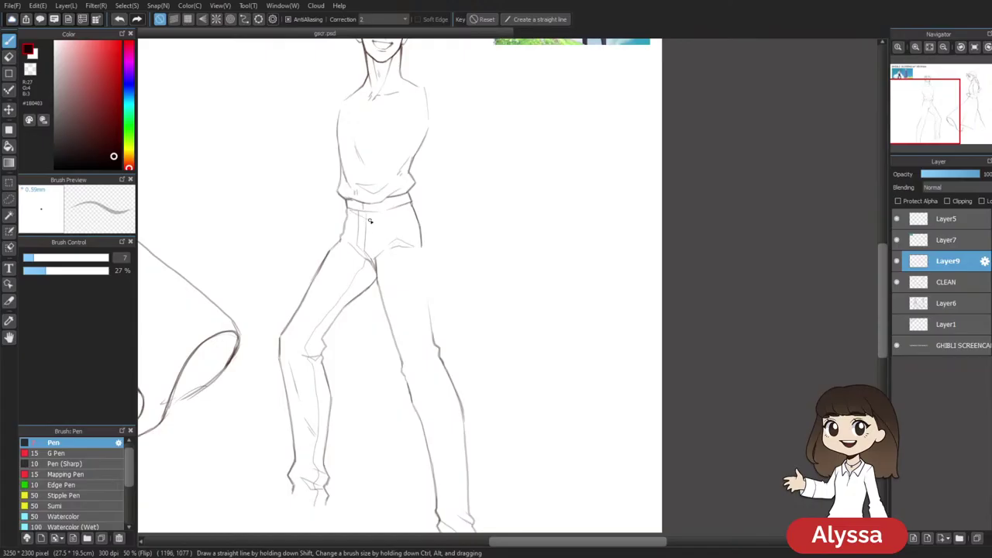
{"action": "scroll", "coordinate": [432, 189], "scroll_direction": "down", "scroll_amount": 1}
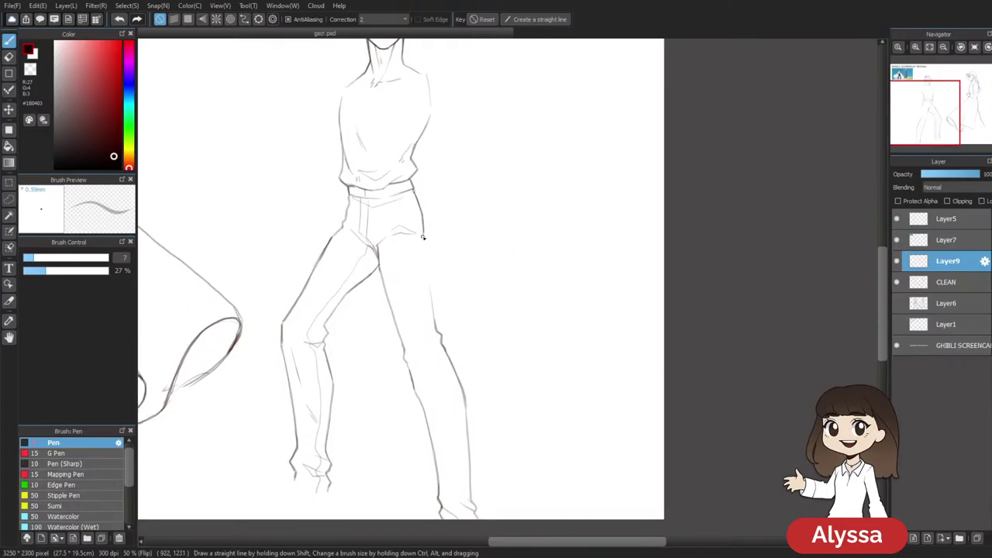
Close the right leg's outer thigh line between hip and knee, adding the pocket lines and a lengthwise crease down the thigh
{"action": "left_click_drag", "start_coordinate": [424, 239], "coordinate": [428, 272]}
{"action": "scroll", "coordinate": [533, 269], "scroll_direction": "down", "scroll_amount": 2}
{"action": "left_click_drag", "start_coordinate": [431, 168], "coordinate": [431, 177]}
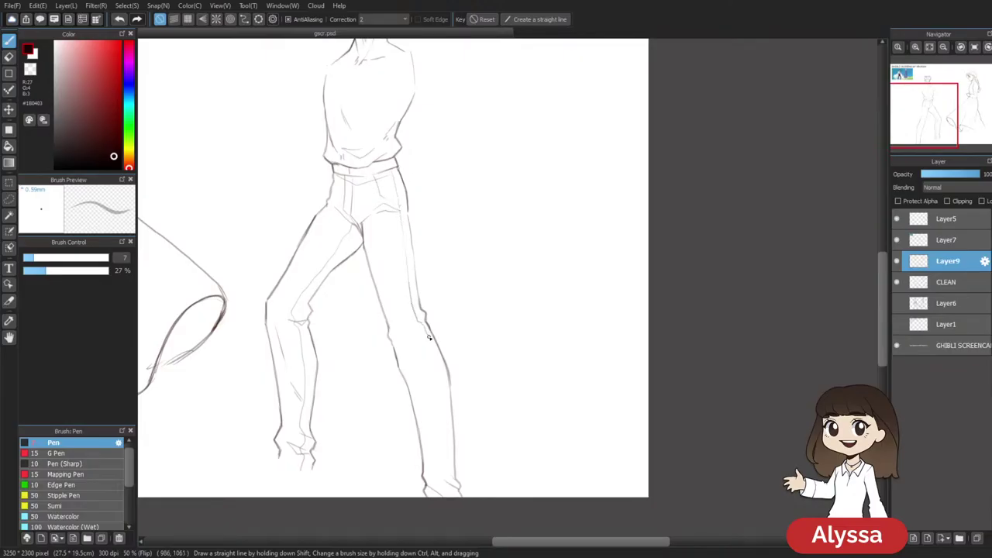
Extend the right leg's thin lengthwise crease from the knee down the calf toward the cuff
{"action": "scroll", "coordinate": [655, 422], "scroll_direction": "up", "scroll_amount": 3}
{"action": "scroll", "coordinate": [645, 454], "scroll_direction": "down", "scroll_amount": 1}
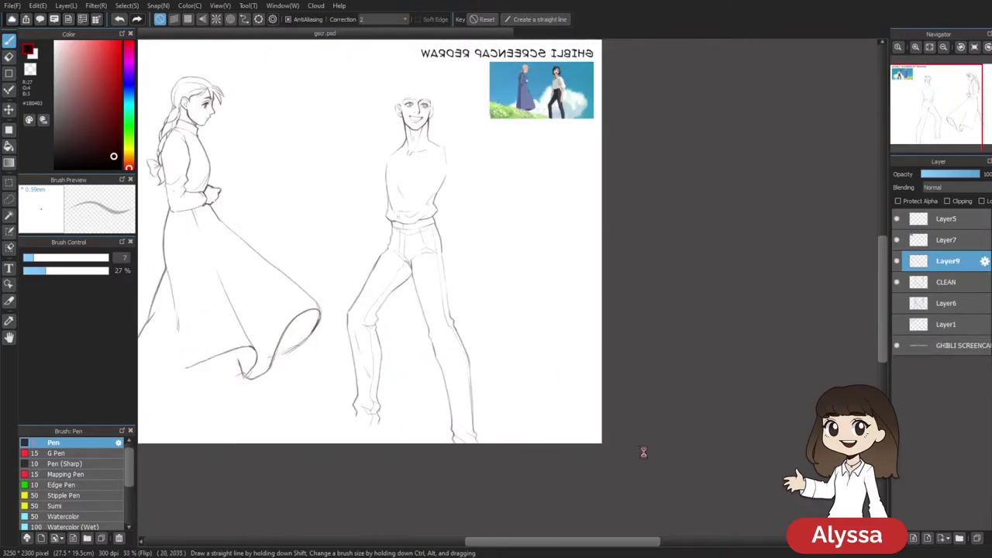
{"action": "scroll", "coordinate": [645, 454], "scroll_direction": "up", "scroll_amount": 1}
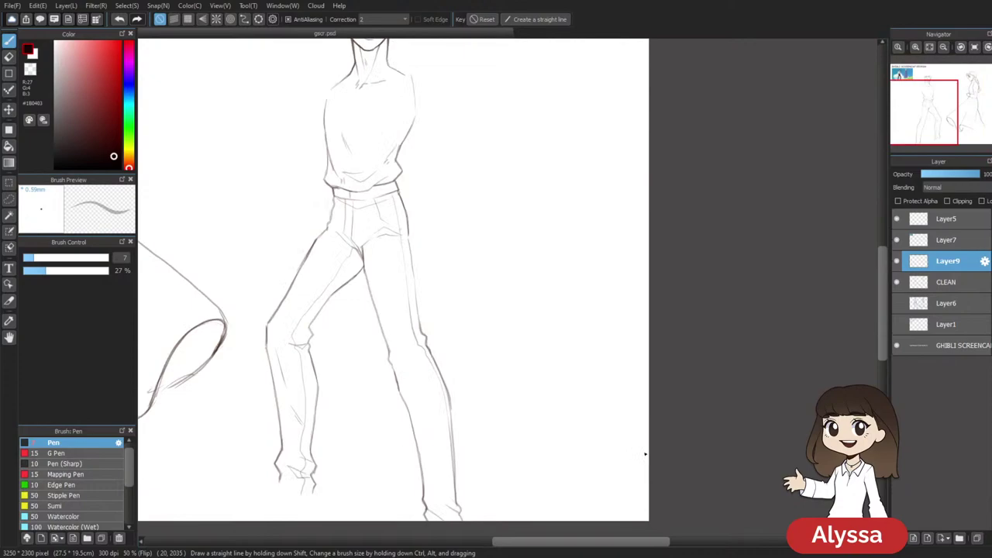
{"action": "left_click_drag", "start_coordinate": [561, 275], "coordinate": [601, 241]}
{"action": "left_click_drag", "start_coordinate": [597, 302], "coordinate": [599, 330]}
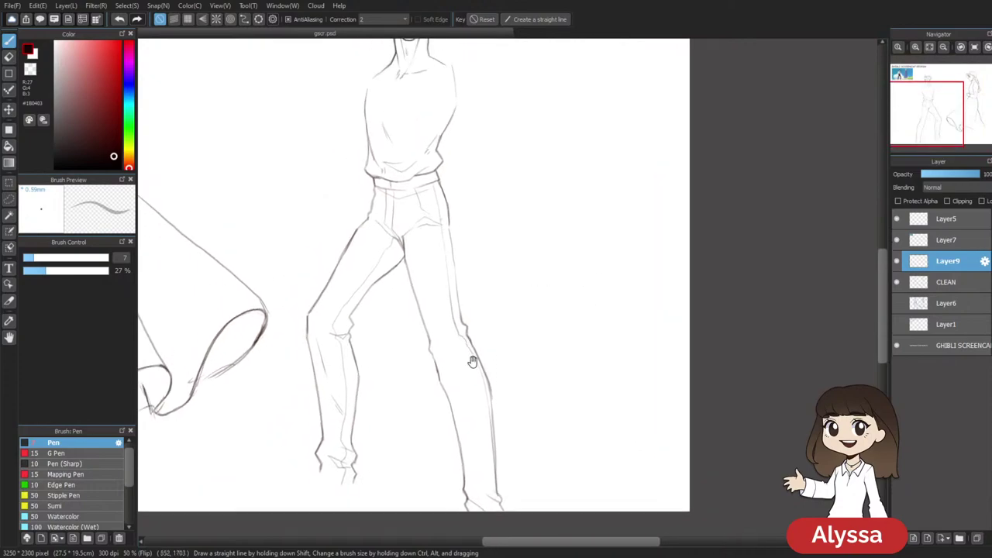
Draw short diagonal fold lines on the inner side of the right knee
{"action": "left_click_drag", "start_coordinate": [468, 357], "coordinate": [466, 318]}
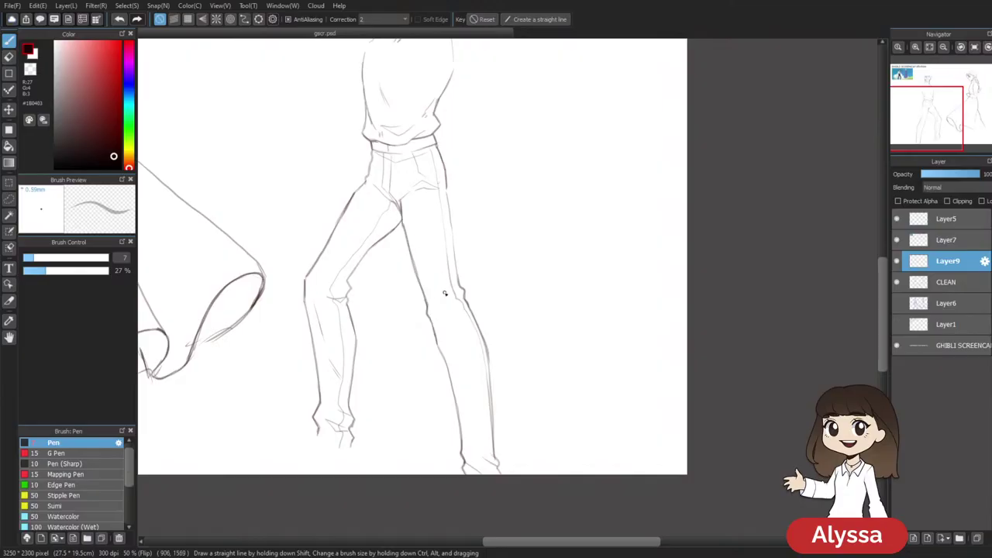
{"action": "left_click_drag", "start_coordinate": [480, 254], "coordinate": [461, 256]}
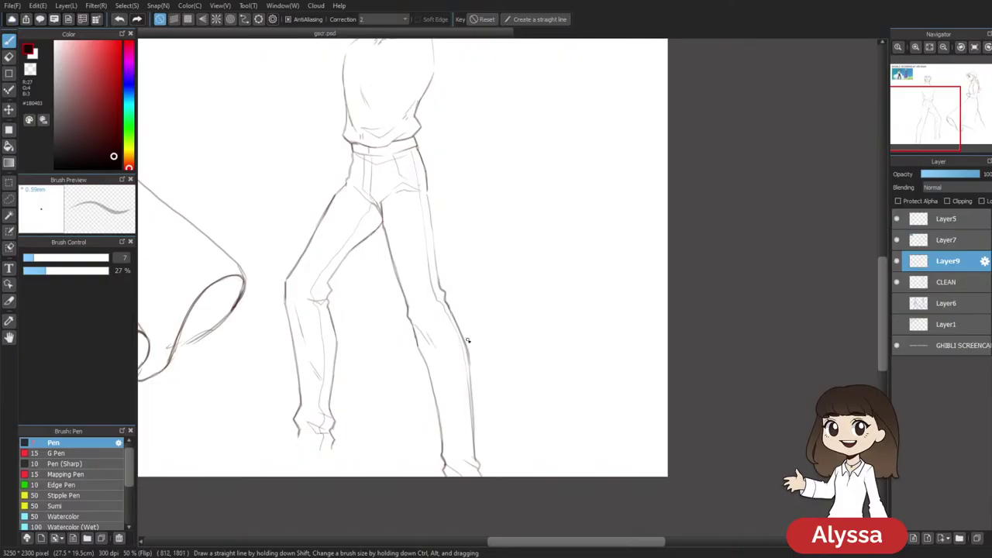
{"action": "left_click_drag", "start_coordinate": [648, 377], "coordinate": [642, 385]}
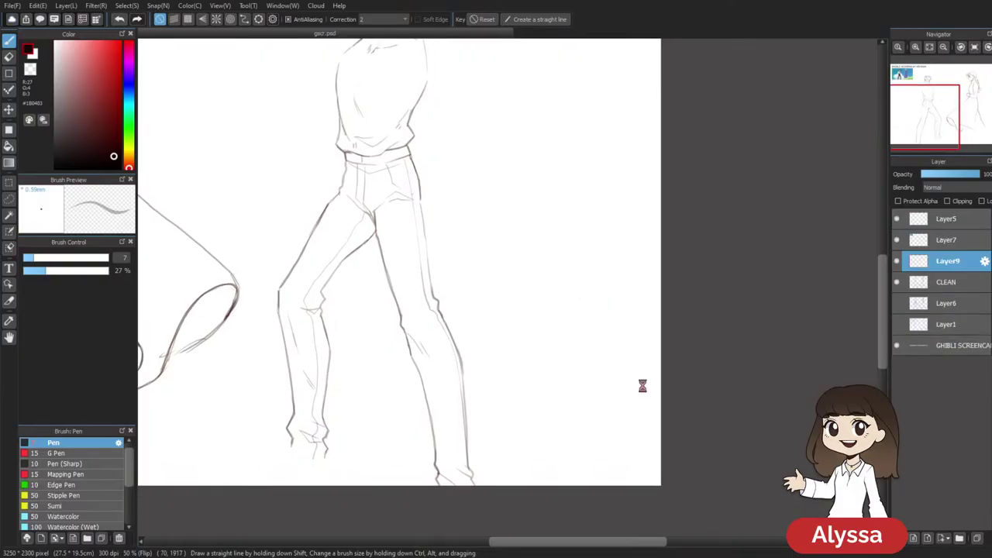
Lasso-select the whole right leg from below the crotch to the cuff and merge its detail layer into CLEAN
{"action": "key", "text": "m"}
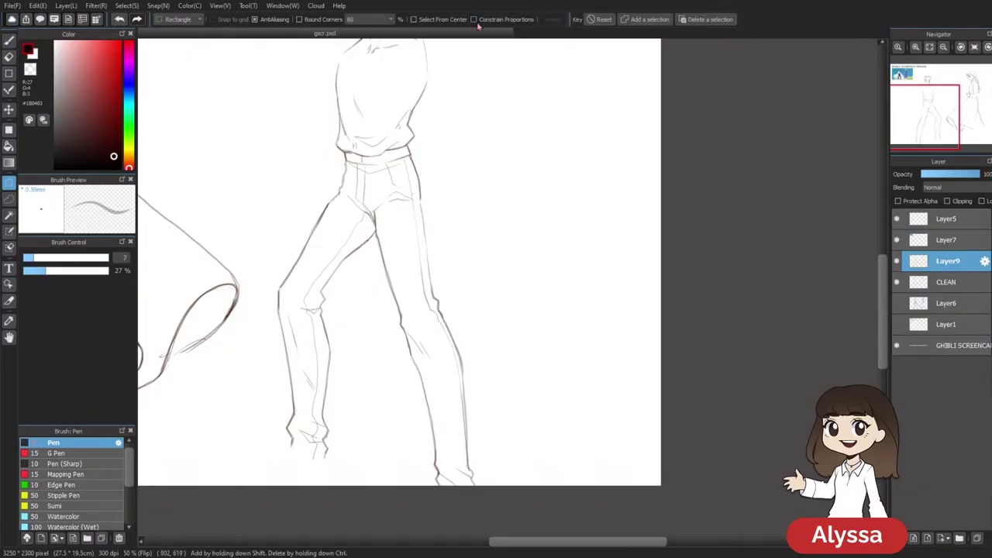
{"action": "mouse_move", "coordinate": [425, 202]}
{"action": "left_mouse_down"}
{"action": "mouse_move", "coordinate": [384, 236]}
{"action": "mouse_move", "coordinate": [372, 391]}
{"action": "mouse_move", "coordinate": [563, 250]}
{"action": "left_mouse_up"}
{"action": "key", "text": "ctrl+d"}
{"action": "key", "text": "l"}
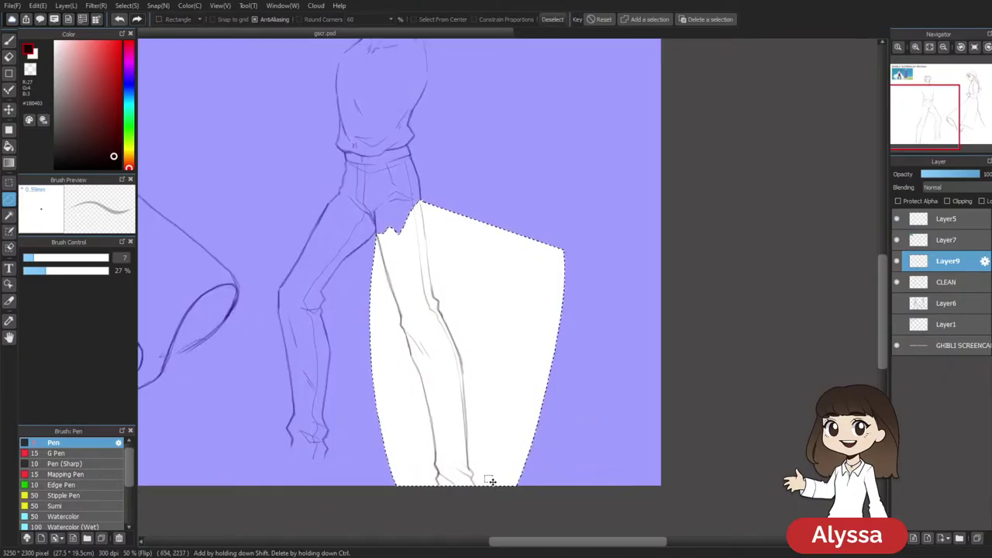
{"action": "key", "text": "Down"}
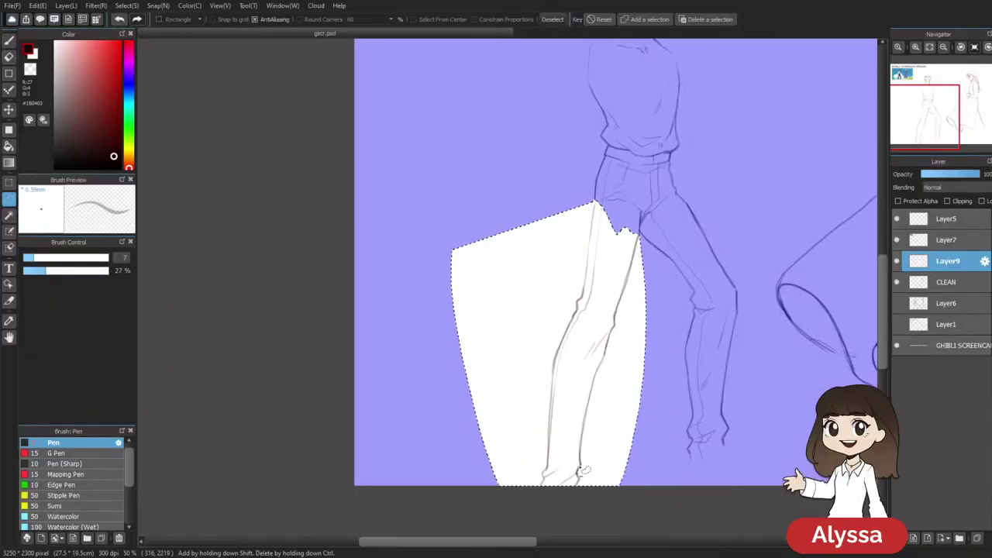
{"action": "key", "text": "Down"}
{"action": "key", "text": "ctrl+e"}
Mesh-transform the selected right leg on a 4 by 4 grid, pulling the knee, calf and cuff slightly inward, apply it and deselect
{"action": "key", "text": "ctrl+shift+t"}
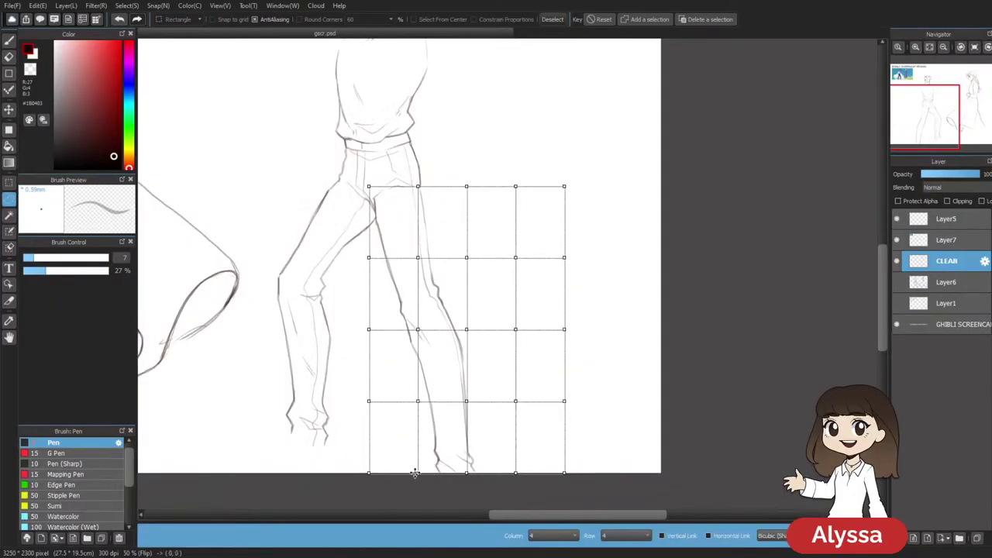
{"action": "left_click_drag", "start_coordinate": [417, 472], "coordinate": [411, 473]}
{"action": "left_click_drag", "start_coordinate": [466, 401], "coordinate": [463, 403]}
{"action": "left_click_drag", "start_coordinate": [467, 475], "coordinate": [414, 472]}
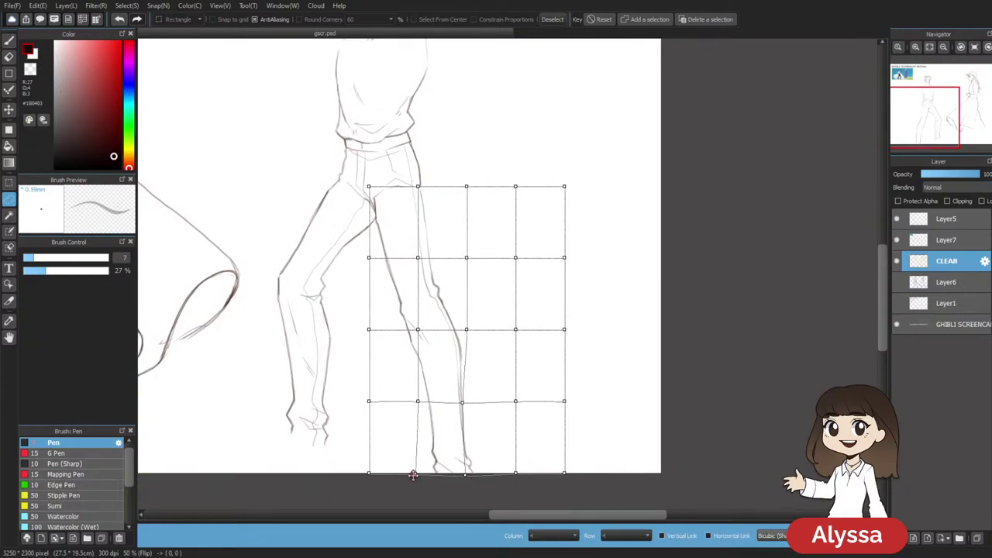
{"action": "left_click_drag", "start_coordinate": [417, 329], "coordinate": [463, 329]}
{"action": "key", "text": "Return"}
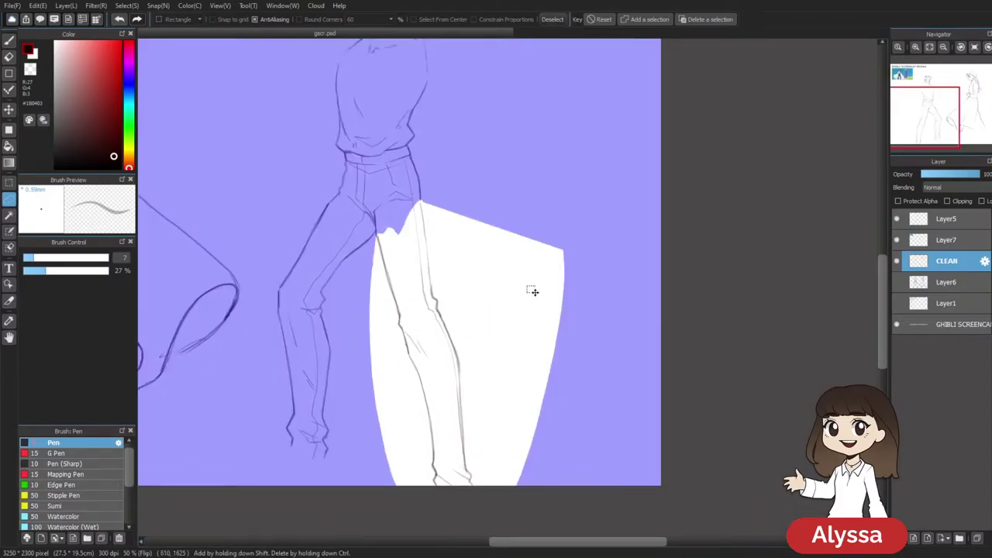
{"action": "left_click_drag", "start_coordinate": [529, 202], "coordinate": [541, 292]}
{"action": "key", "text": "ctrl+d"}
{"action": "scroll", "coordinate": [544, 279], "scroll_direction": "down", "scroll_amount": 5}
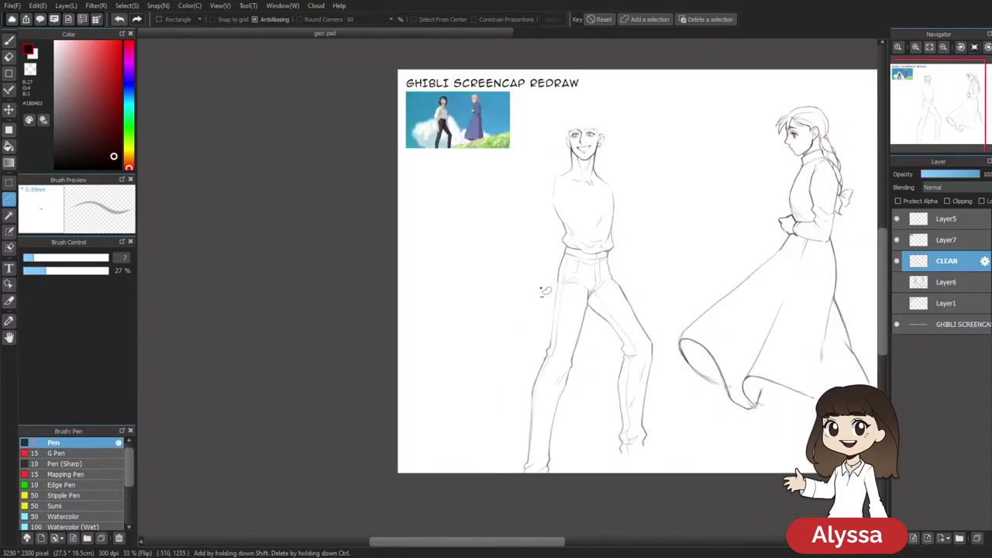
{"action": "left_click_drag", "start_coordinate": [659, 295], "coordinate": [586, 297]}
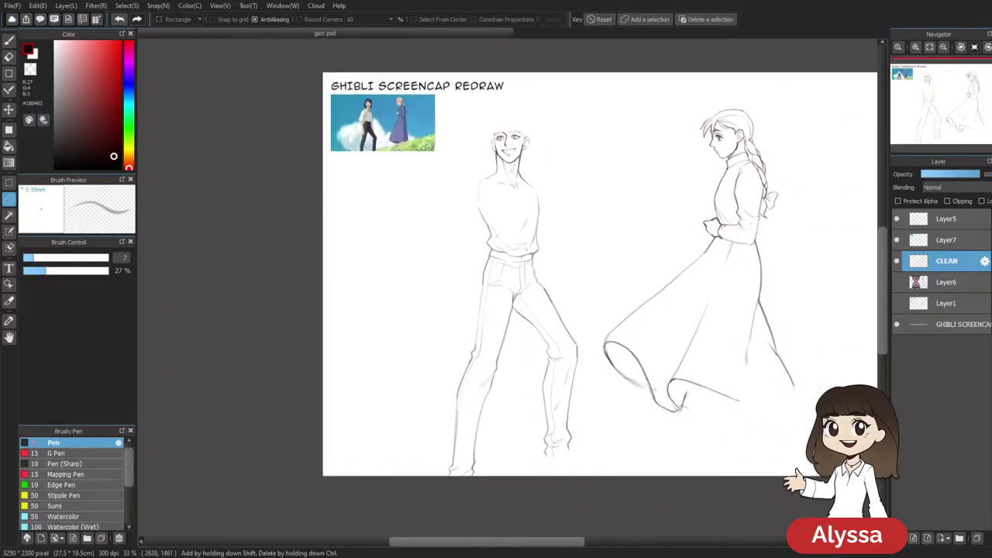
Turn on the blue sketch on Layer6 and add a new layer directly above CLEAN for the standing character's hair
{"action": "left_click", "coordinate": [899, 283]}
{"action": "scroll", "coordinate": [806, 291], "scroll_direction": "up", "scroll_amount": 2}
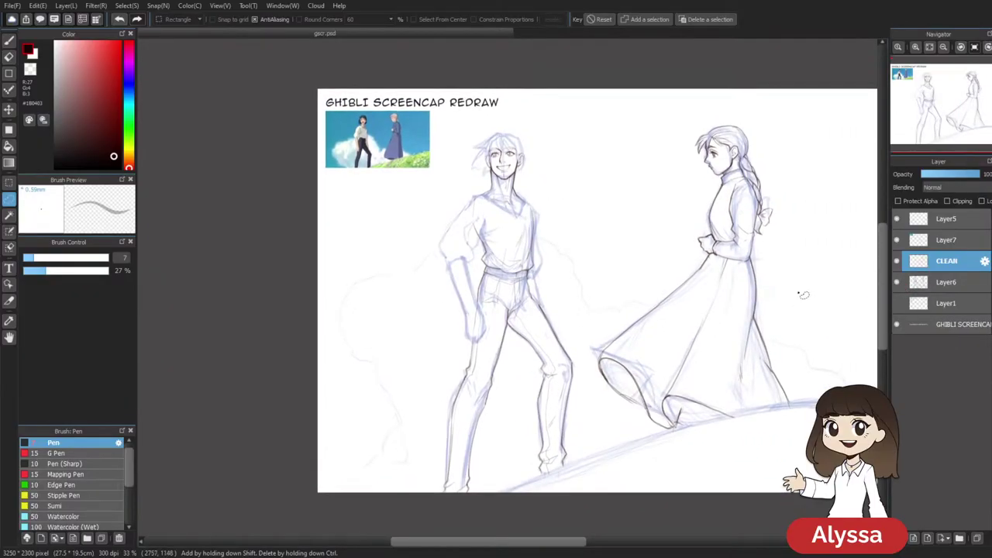
{"action": "key", "text": "ctrl+shift+n"}
{"action": "key", "text": "ctrl+plus"}
{"action": "key", "text": "ctrl+plus"}
{"action": "left_click_drag", "start_coordinate": [603, 222], "coordinate": [523, 284]}
{"action": "left_click_drag", "start_coordinate": [521, 388], "coordinate": [558, 359]}
{"action": "left_click_drag", "start_coordinate": [622, 271], "coordinate": [601, 388]}
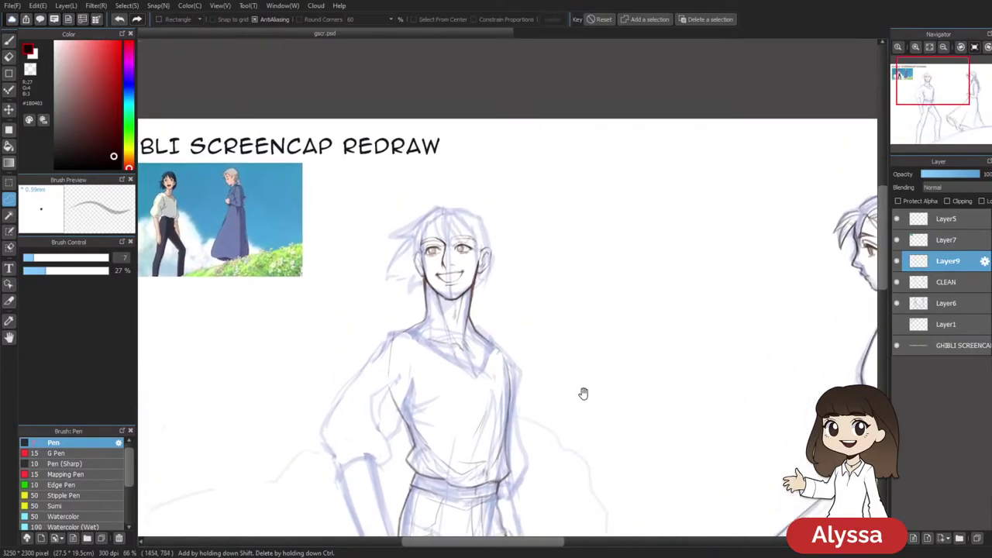
{"action": "scroll", "coordinate": [589, 398], "scroll_direction": "up", "scroll_amount": 1}
{"action": "scroll", "coordinate": [588, 398], "scroll_direction": "down", "scroll_amount": 1}
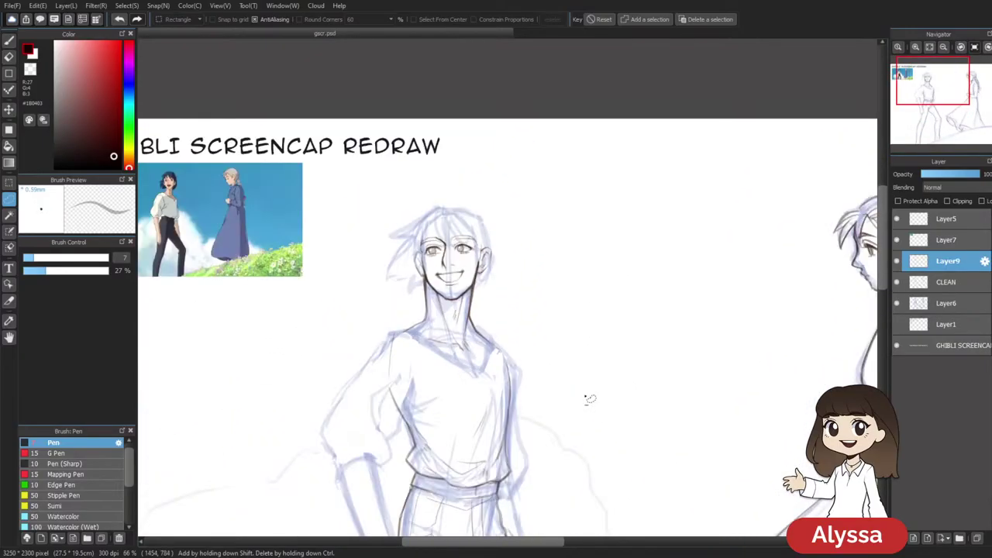
Hide the side panels and draw a thin hairline strand curving down the right side of the standing character's forehead
{"action": "key", "text": "ctrl+plus"}
{"action": "key", "text": "Tab"}
{"action": "left_click_drag", "start_coordinate": [336, 288], "coordinate": [658, 324]}
{"action": "left_click_drag", "start_coordinate": [755, 297], "coordinate": [725, 281]}
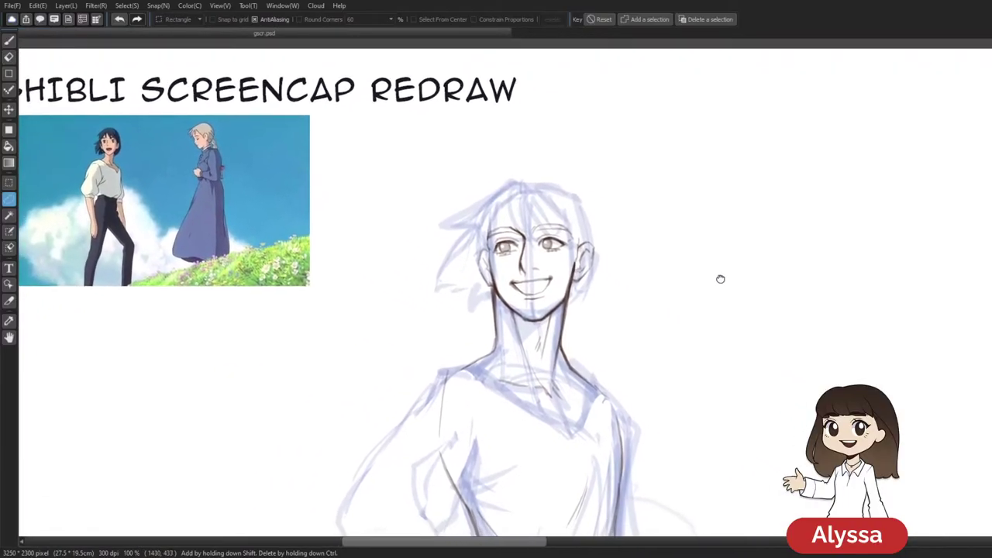
{"action": "key", "text": "ctrl+a"}
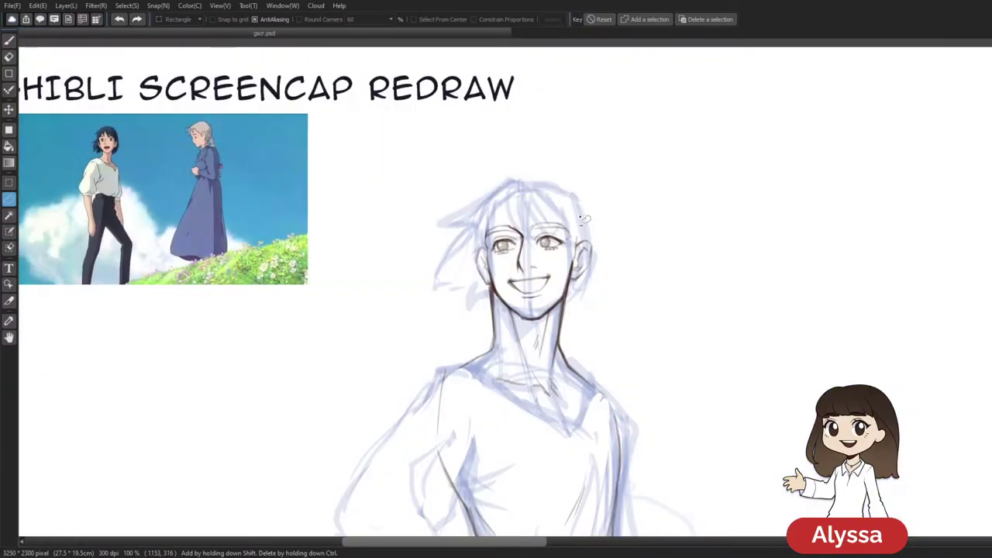
{"action": "key", "text": "b"}
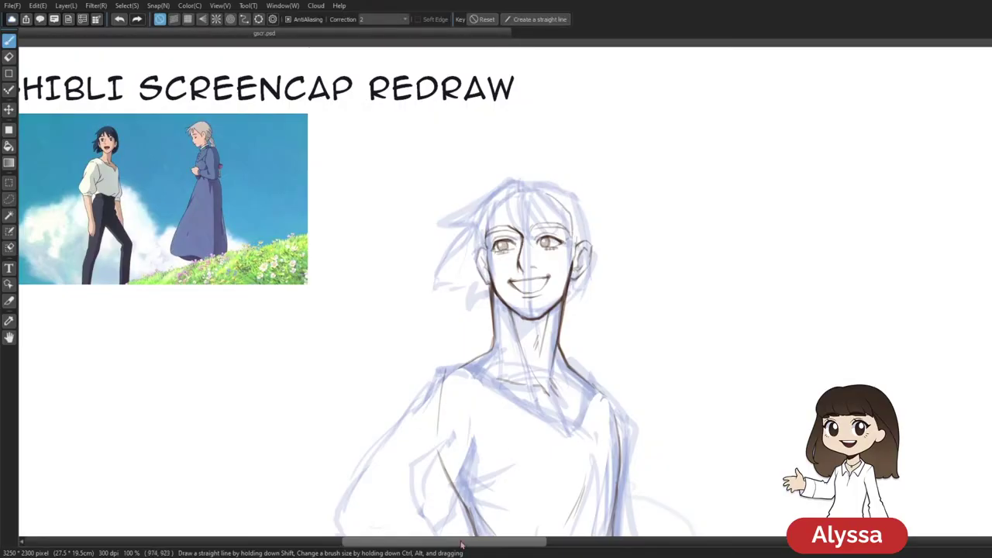
{"action": "left_click_drag", "start_coordinate": [607, 185], "coordinate": [601, 158]}
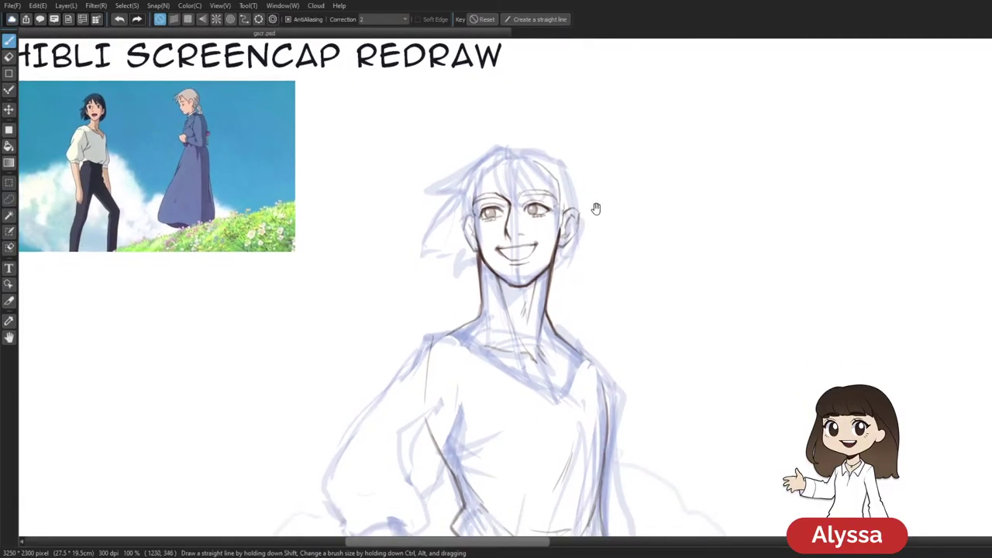
{"action": "left_click_drag", "start_coordinate": [594, 204], "coordinate": [548, 269]}
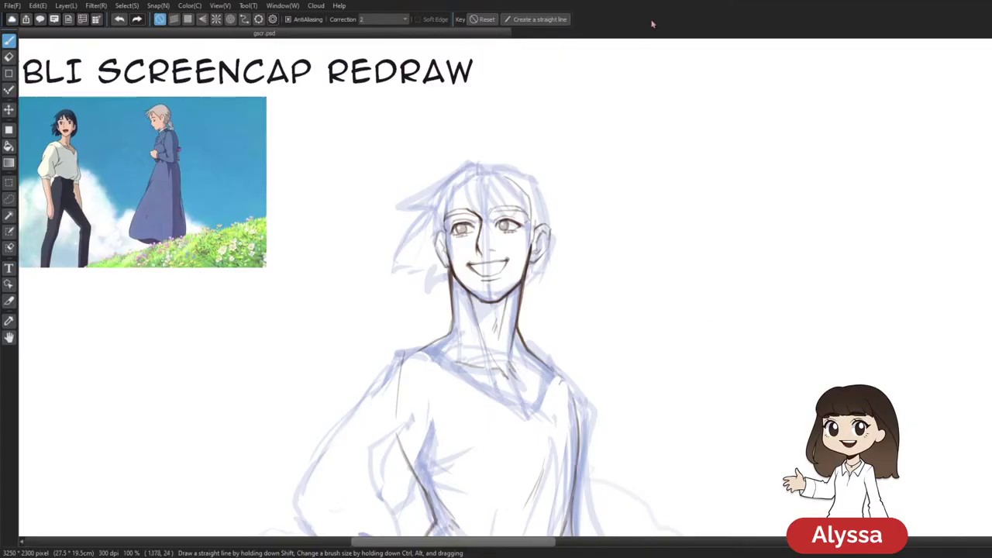
{"action": "left_click_drag", "start_coordinate": [668, 161], "coordinate": [637, 168]}
{"action": "mouse_move", "coordinate": [527, 195]}
{"action": "left_mouse_down"}
{"action": "mouse_move", "coordinate": [504, 215]}
{"action": "mouse_move", "coordinate": [438, 191]}
{"action": "left_mouse_up"}
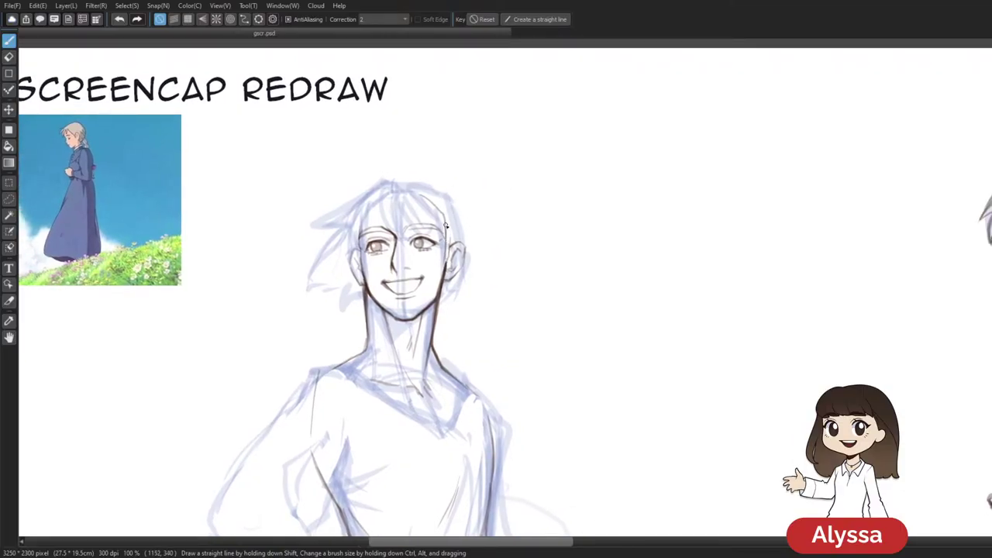
{"action": "key", "text": "e"}
{"action": "mouse_move", "coordinate": [581, 232]}
{"action": "left_mouse_down"}
{"action": "mouse_move", "coordinate": [651, 194]}
{"action": "mouse_move", "coordinate": [642, 190]}
{"action": "left_mouse_up"}
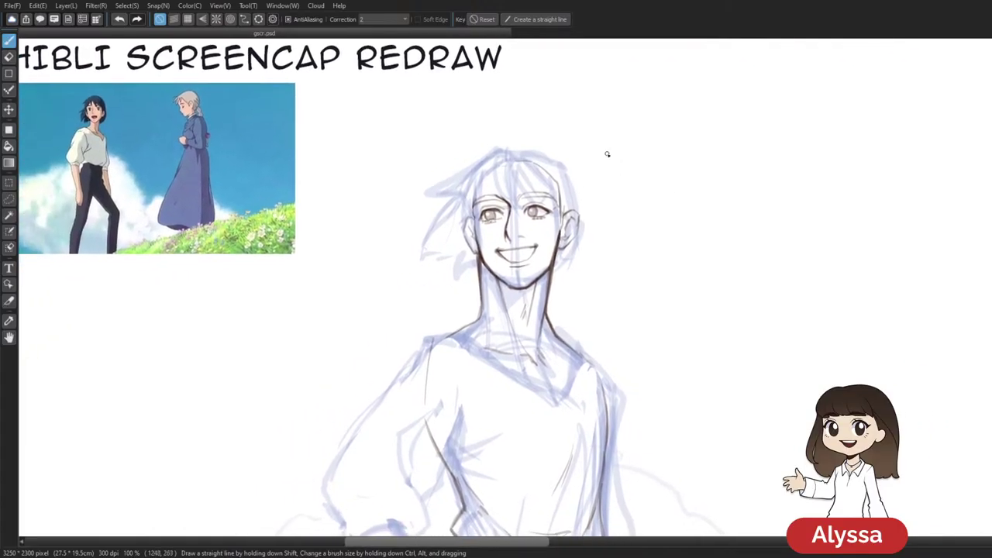
Draw the curved fringe strands falling from the hair parting across the forehead toward the right eye
{"action": "mouse_move", "coordinate": [505, 154]}
{"action": "left_mouse_down"}
{"action": "mouse_move", "coordinate": [499, 187]}
{"action": "mouse_move", "coordinate": [507, 200]}
{"action": "left_mouse_up"}
{"action": "key", "text": "ctrl+z"}
{"action": "key", "text": "ctrl+z"}
{"action": "mouse_move", "coordinate": [504, 161]}
{"action": "left_mouse_down"}
{"action": "mouse_move", "coordinate": [508, 181]}
{"action": "mouse_move", "coordinate": [540, 206]}
{"action": "mouse_move", "coordinate": [528, 196]}
{"action": "left_mouse_up"}
{"action": "left_click_drag", "start_coordinate": [626, 152], "coordinate": [583, 144]}
{"action": "mouse_move", "coordinate": [482, 151]}
{"action": "left_mouse_down"}
{"action": "mouse_move", "coordinate": [518, 200]}
{"action": "mouse_move", "coordinate": [488, 171]}
{"action": "mouse_move", "coordinate": [481, 147]}
{"action": "mouse_move", "coordinate": [515, 201]}
{"action": "left_mouse_up"}
{"action": "key", "text": "ctrl+z"}
{"action": "key", "text": "ctrl+z"}
{"action": "left_click_drag", "start_coordinate": [584, 129], "coordinate": [561, 148]}
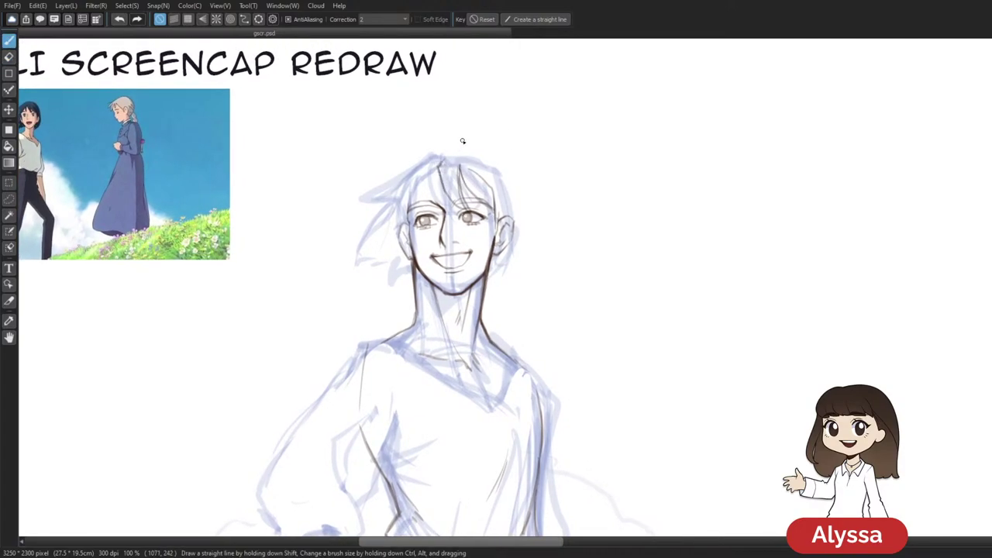
Extend the central parting strand into a small peak at the crown and clean its edges with the eraser
{"action": "key", "text": "e"}
{"action": "key", "text": "p"}
{"action": "left_click_drag", "start_coordinate": [439, 163], "coordinate": [448, 202]}
{"action": "key", "text": "ctrl+z"}
{"action": "key", "text": "e"}
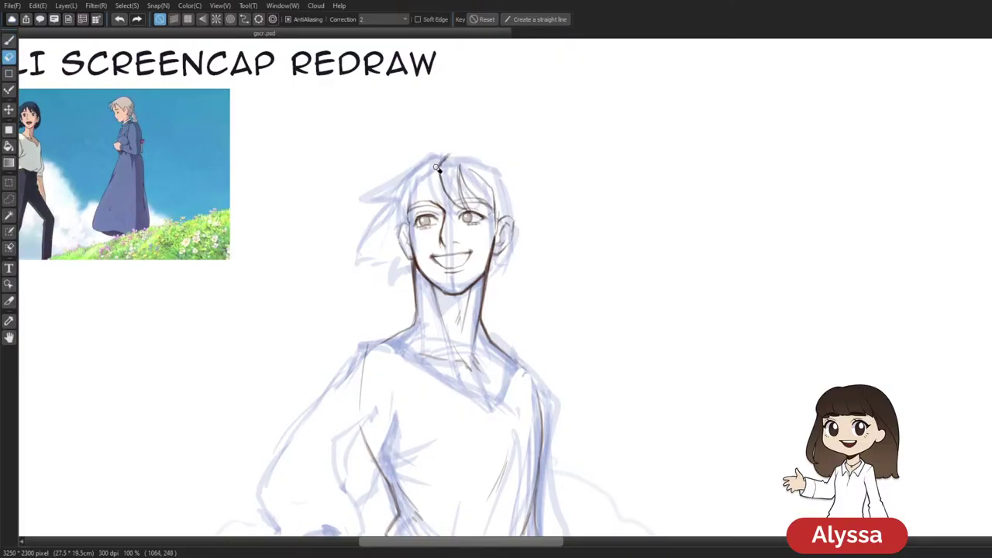
{"action": "key", "text": "p"}
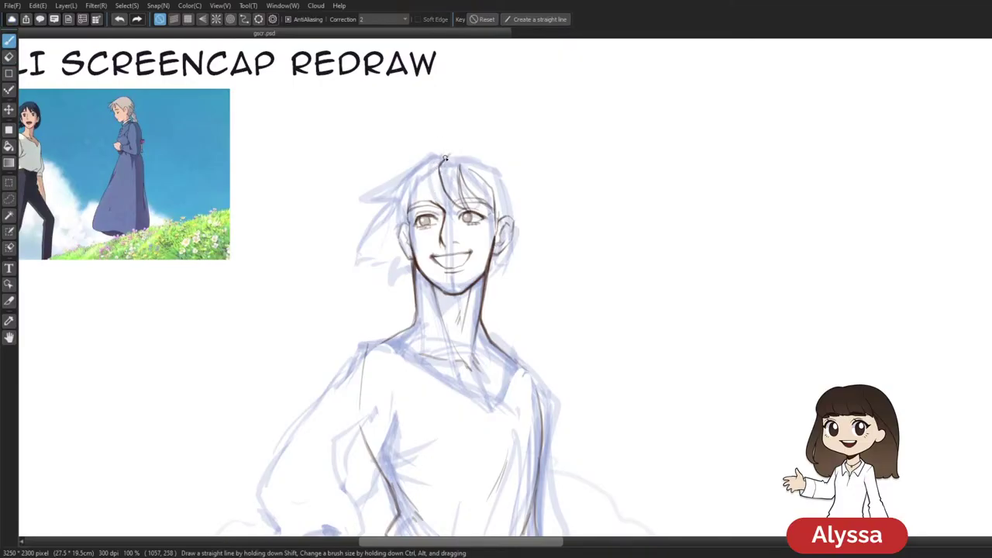
{"action": "key", "text": "e"}
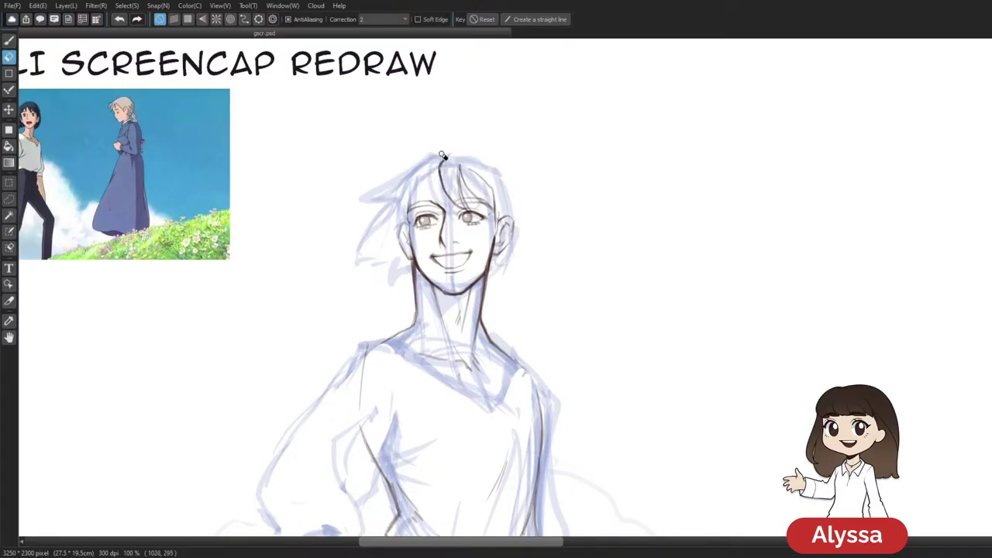
{"action": "key", "text": "p"}
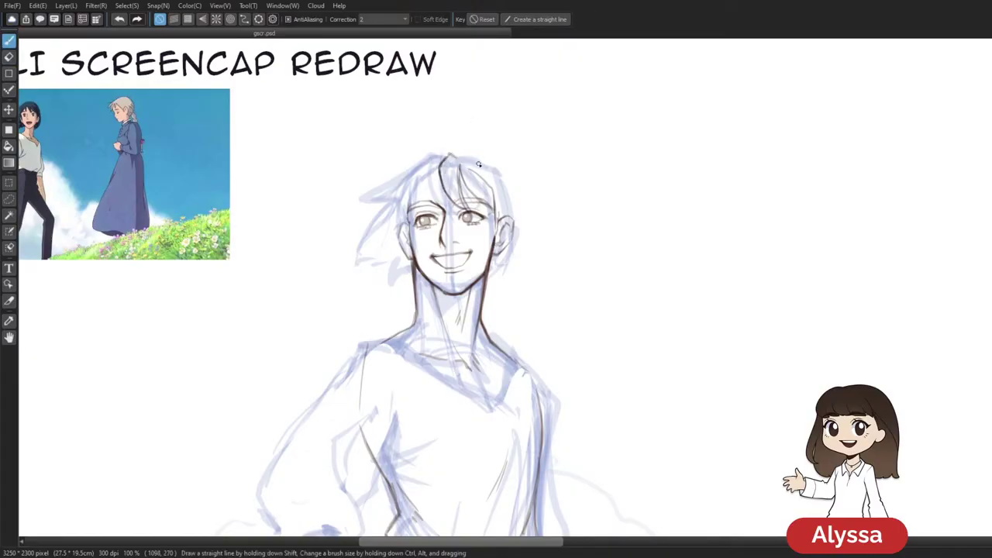
Darken the fringe strand sweeping over the right brow and continue it down to the top of the right ear
{"action": "left_click_drag", "start_coordinate": [619, 158], "coordinate": [594, 147]}
{"action": "left_click_drag", "start_coordinate": [536, 158], "coordinate": [516, 153]}
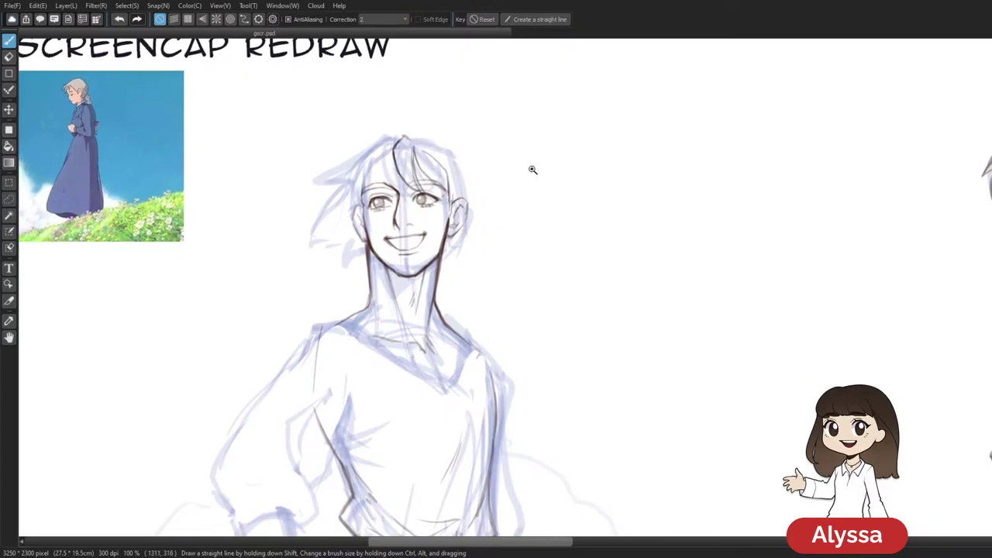
{"action": "left_click_drag", "start_coordinate": [414, 154], "coordinate": [444, 191]}
{"action": "scroll", "coordinate": [511, 210], "scroll_direction": "left", "scroll_amount": 2}
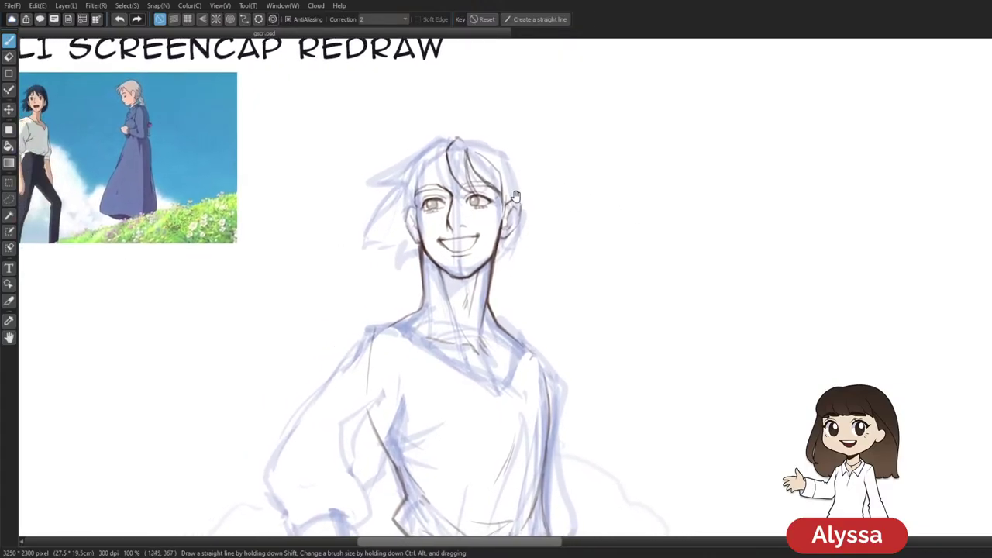
{"action": "scroll", "coordinate": [553, 204], "scroll_direction": "left", "scroll_amount": 2}
{"action": "mouse_move", "coordinate": [502, 188]}
{"action": "left_mouse_down"}
{"action": "mouse_move", "coordinate": [501, 218]}
{"action": "mouse_move", "coordinate": [507, 203]}
{"action": "left_mouse_up"}
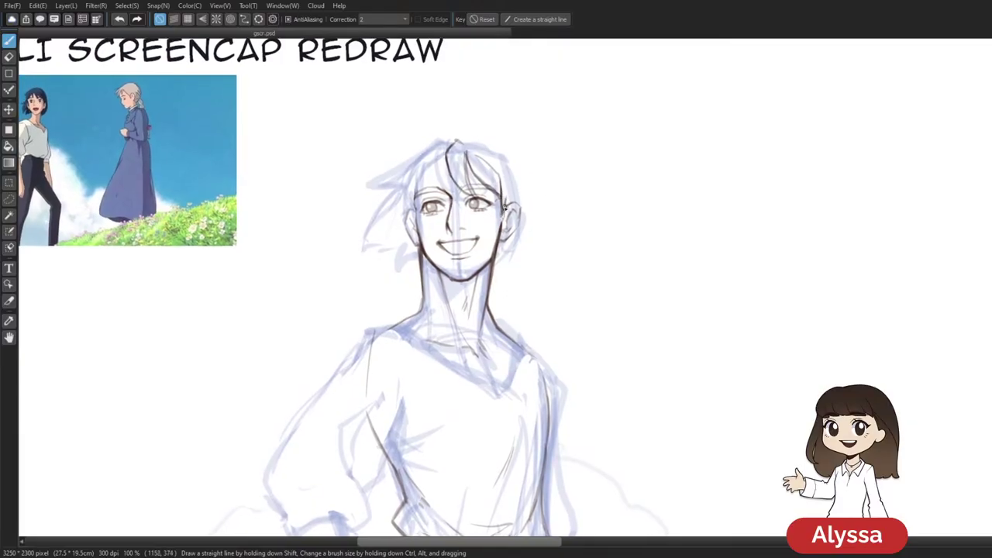
{"action": "left_click_drag", "start_coordinate": [669, 200], "coordinate": [632, 212]}
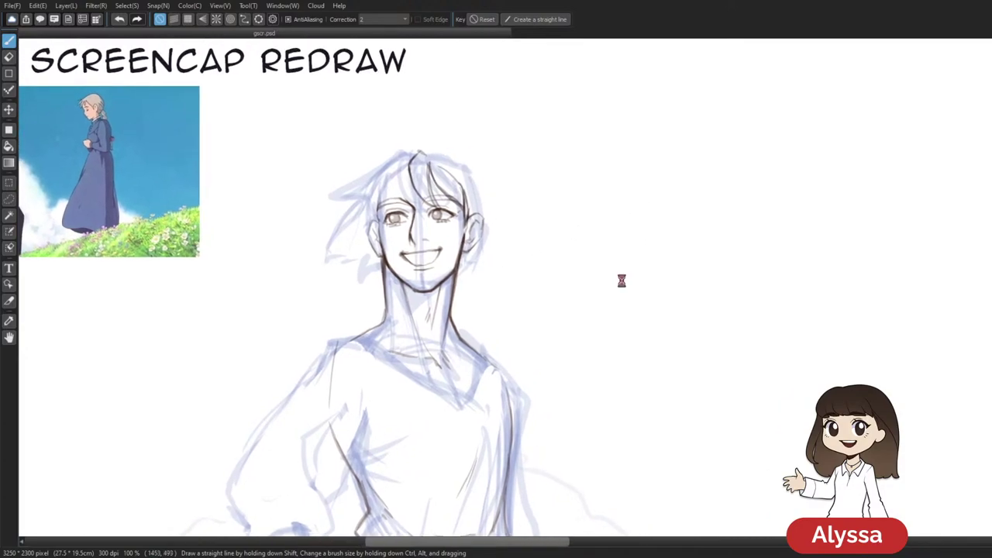
Draw the outer hair contour from the crown down past the right ear to a pointed tip
{"action": "mouse_move", "coordinate": [553, 135]}
{"action": "left_mouse_down"}
{"action": "mouse_move", "coordinate": [625, 110]}
{"action": "mouse_move", "coordinate": [613, 131]}
{"action": "mouse_move", "coordinate": [581, 127]}
{"action": "left_mouse_up"}
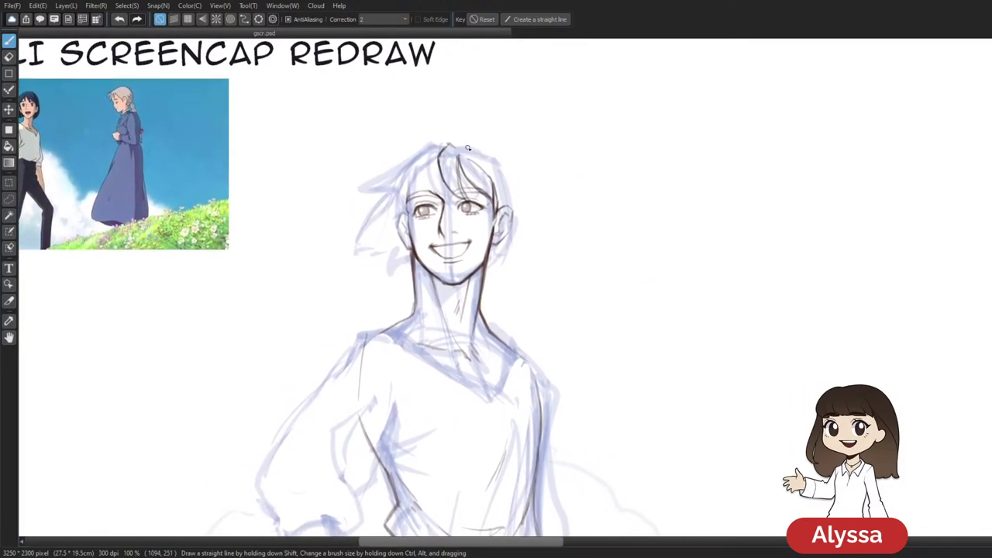
{"action": "left_click_drag", "start_coordinate": [563, 194], "coordinate": [602, 189]}
{"action": "mouse_move", "coordinate": [537, 157]}
{"action": "left_mouse_down"}
{"action": "mouse_move", "coordinate": [553, 187]}
{"action": "mouse_move", "coordinate": [556, 236]}
{"action": "left_mouse_up"}
{"action": "key", "text": "ctrl+z"}
{"action": "mouse_move", "coordinate": [539, 158]}
{"action": "left_mouse_down"}
{"action": "mouse_move", "coordinate": [556, 257]}
{"action": "mouse_move", "coordinate": [578, 235]}
{"action": "left_mouse_up"}
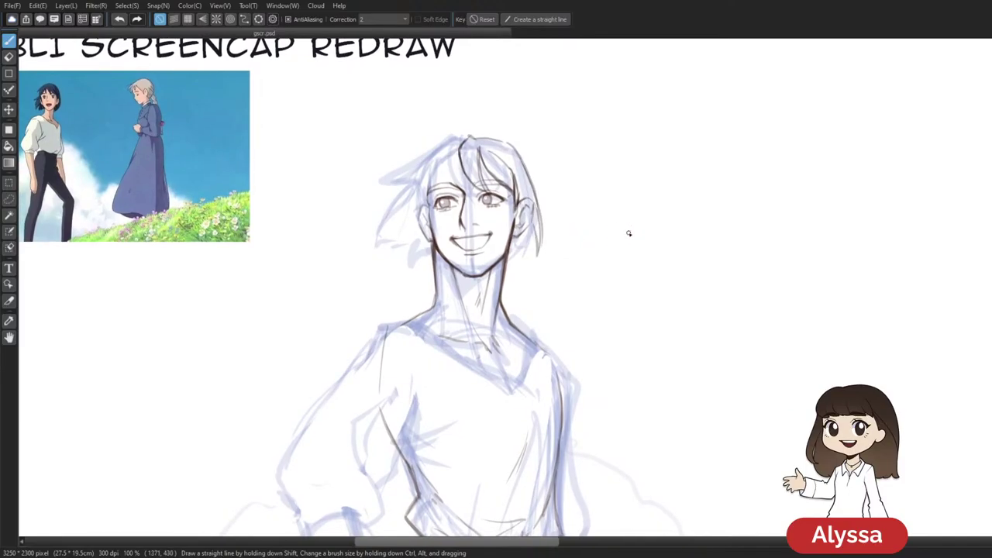
{"action": "left_click_drag", "start_coordinate": [635, 214], "coordinate": [625, 224]}
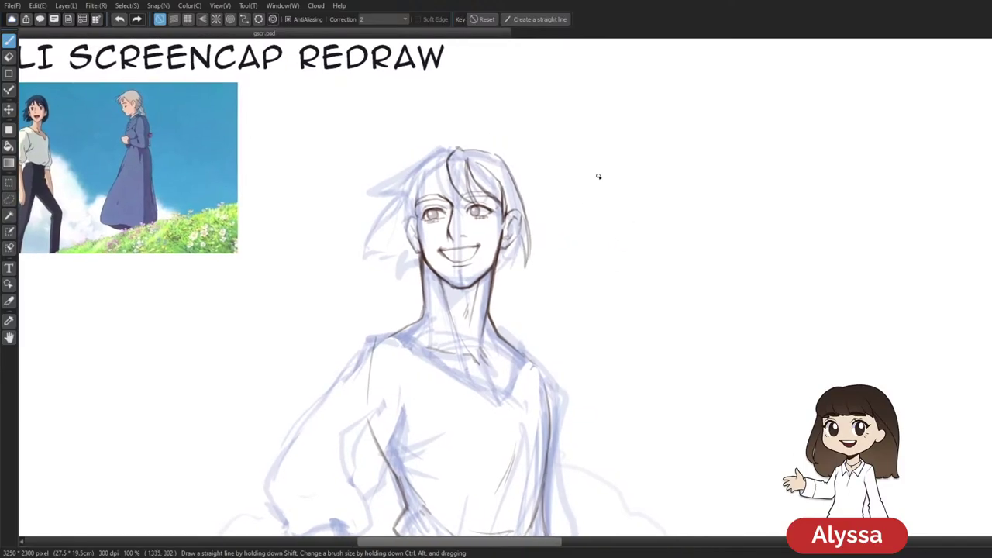
Thicken the pointed lock beside the right ear and trim its overlapping lines with the eraser
{"action": "left_click_drag", "start_coordinate": [524, 220], "coordinate": [524, 266]}
{"action": "key", "text": "e"}
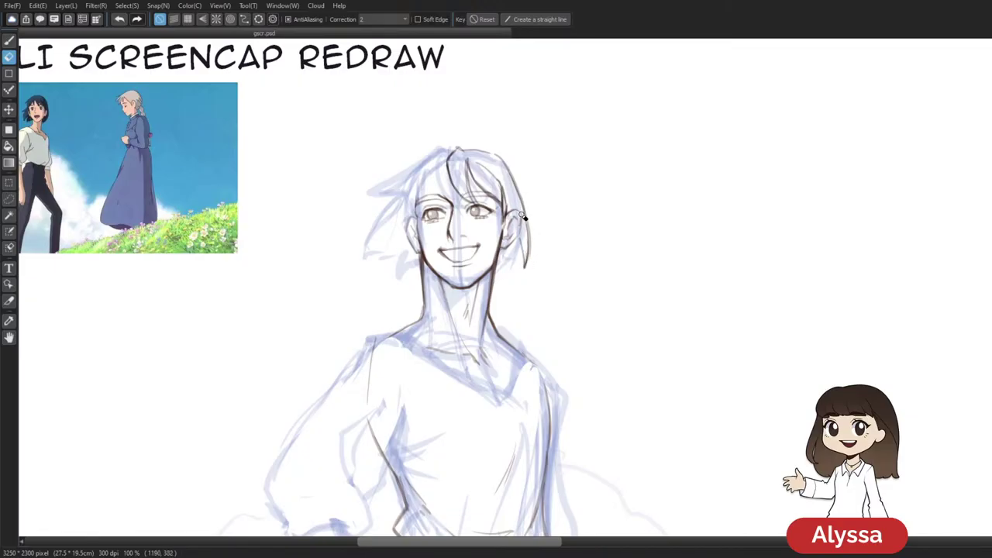
{"action": "key", "text": "p"}
{"action": "left_click_drag", "start_coordinate": [528, 220], "coordinate": [504, 202]}
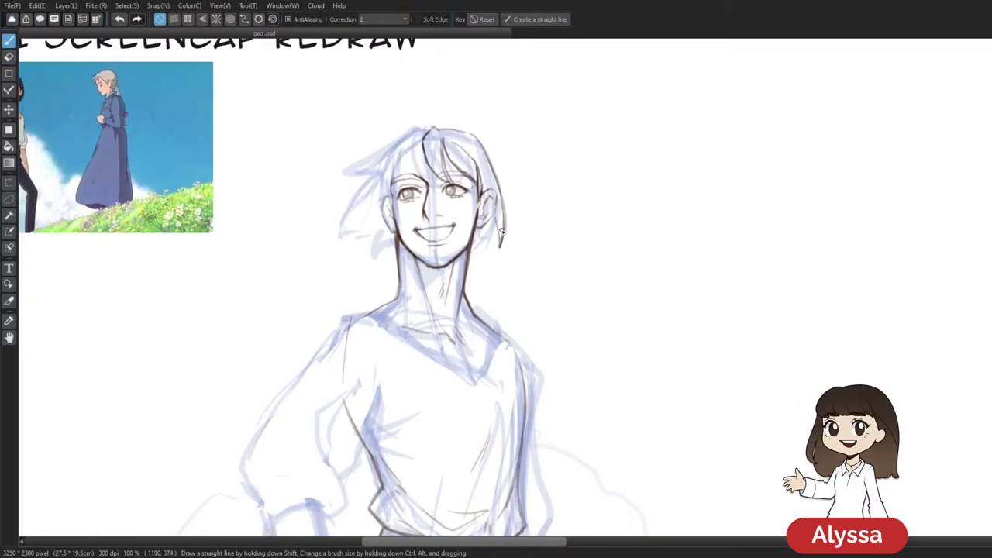
{"action": "left_click_drag", "start_coordinate": [578, 221], "coordinate": [569, 213]}
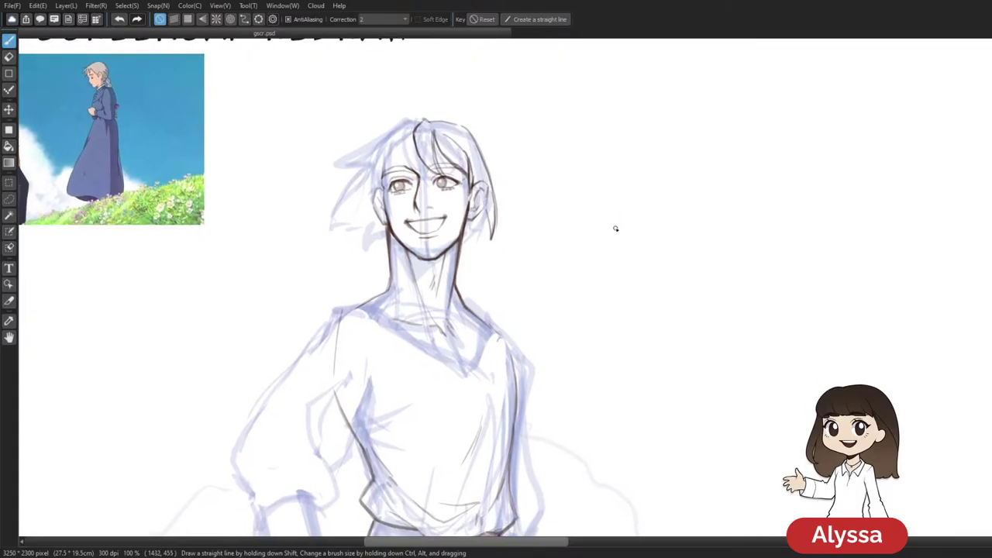
Darken the top hair outline and join it to the parting peak at the crown
{"action": "left_click_drag", "start_coordinate": [567, 249], "coordinate": [613, 262]}
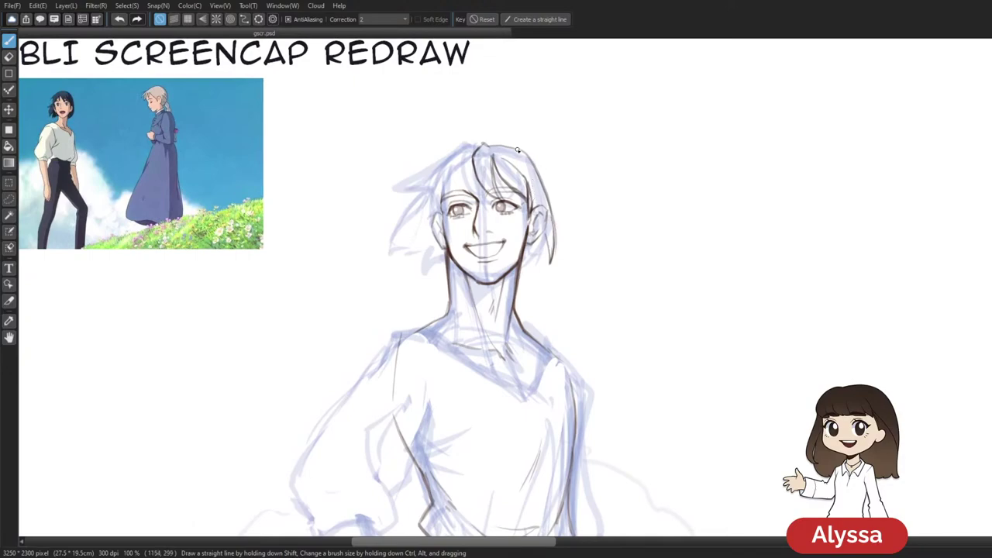
{"action": "left_click_drag", "start_coordinate": [563, 210], "coordinate": [547, 208]}
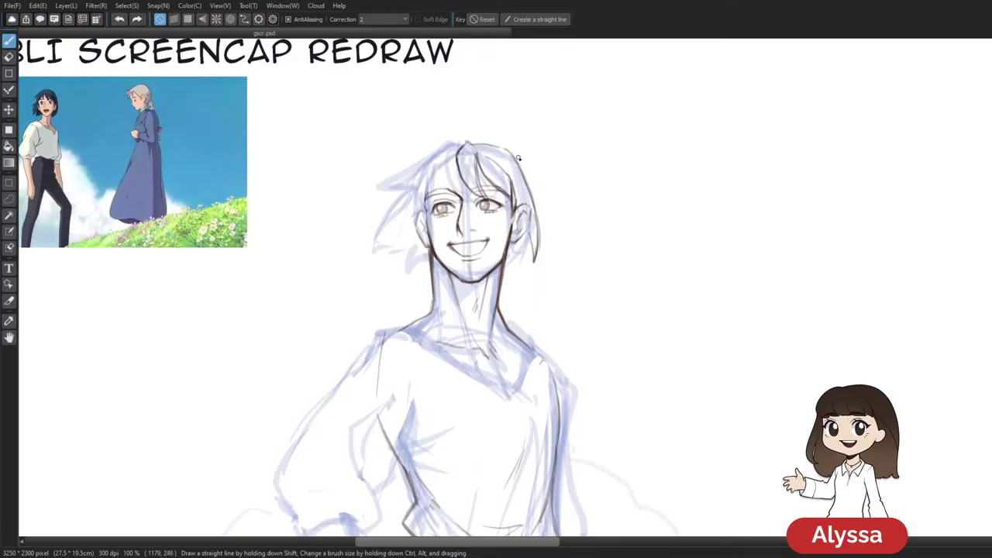
{"action": "left_click_drag", "start_coordinate": [468, 143], "coordinate": [456, 155]}
{"action": "left_click_drag", "start_coordinate": [548, 220], "coordinate": [542, 207]}
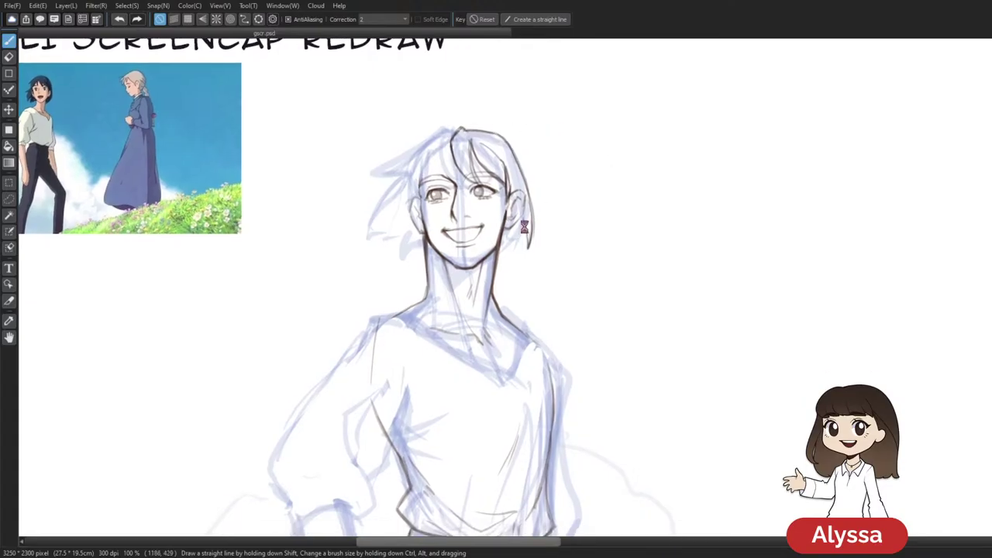
Draw short hair strokes below the right ear for the lock at the nape
{"action": "scroll", "coordinate": [526, 241], "scroll_direction": "down", "scroll_amount": 1}
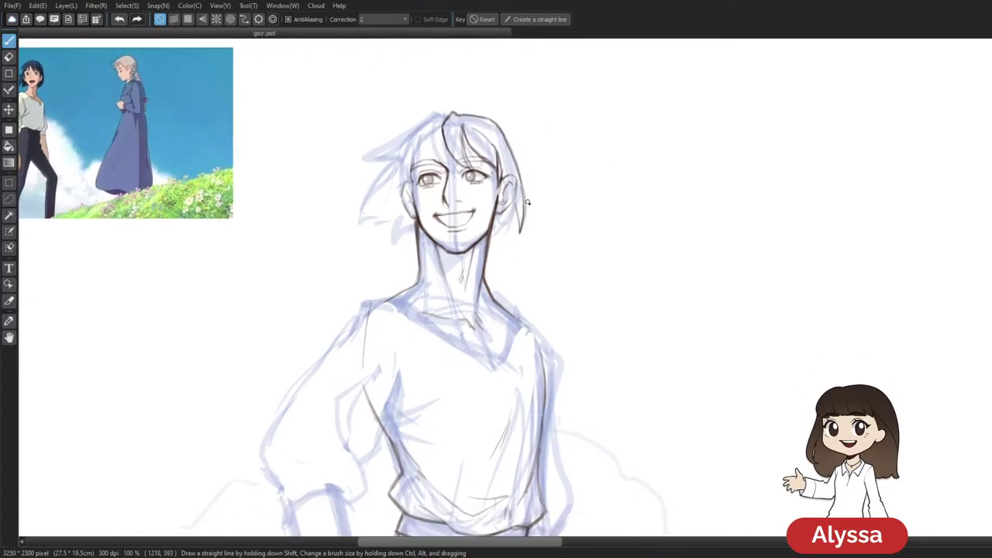
{"action": "mouse_move", "coordinate": [516, 210]}
{"action": "left_mouse_down"}
{"action": "mouse_move", "coordinate": [507, 237]}
{"action": "mouse_move", "coordinate": [552, 210]}
{"action": "mouse_move", "coordinate": [529, 238]}
{"action": "left_mouse_up"}
{"action": "key", "text": "ctrl+z"}
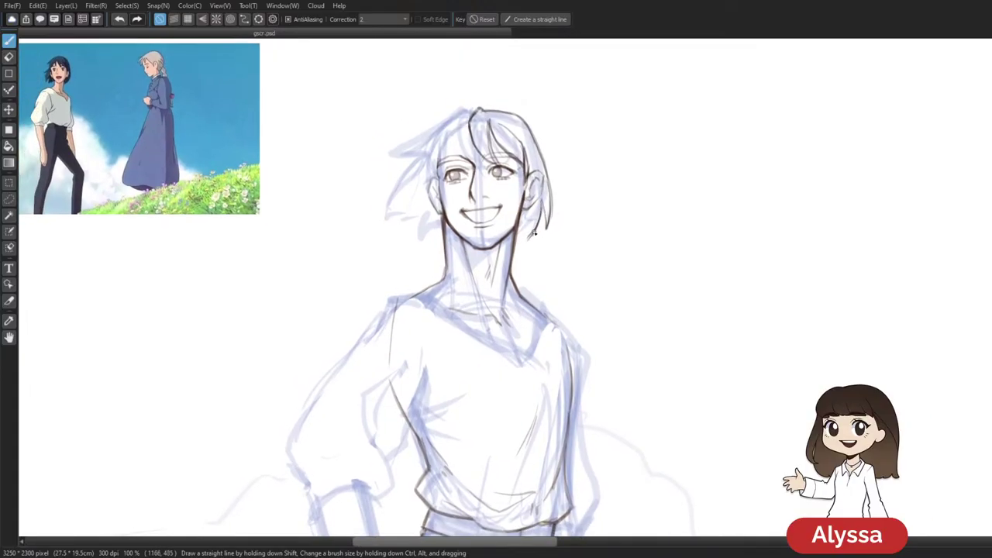
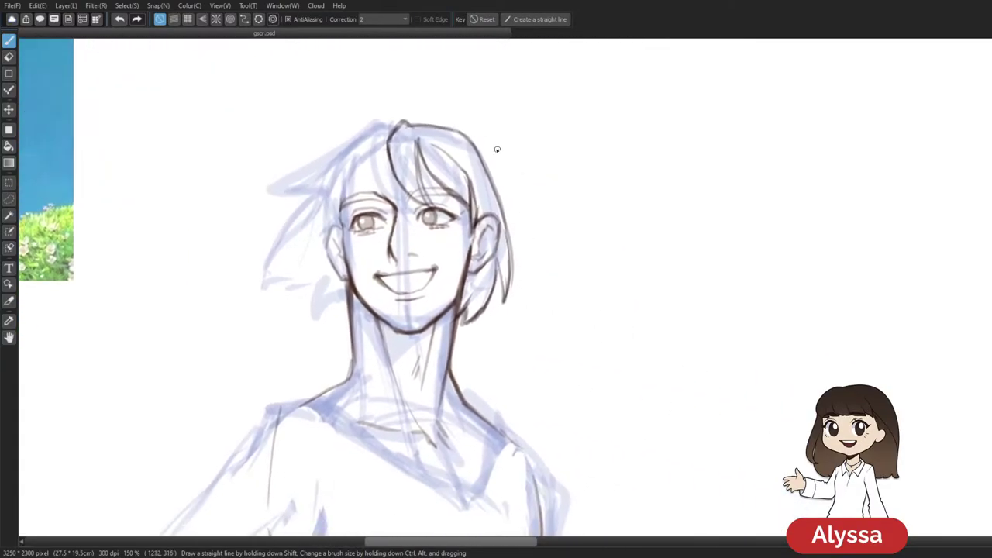
Redraw the right outer hair contour slightly fuller from crown to tip and erase the old line inside it
{"action": "mouse_move", "coordinate": [459, 130]}
{"action": "left_mouse_down"}
{"action": "mouse_move", "coordinate": [490, 166]}
{"action": "mouse_move", "coordinate": [514, 223]}
{"action": "mouse_move", "coordinate": [516, 254]}
{"action": "mouse_move", "coordinate": [488, 169]}
{"action": "mouse_move", "coordinate": [513, 236]}
{"action": "mouse_move", "coordinate": [516, 285]}
{"action": "left_mouse_up"}
{"action": "key", "text": "ctrl+z"}
{"action": "mouse_move", "coordinate": [468, 138]}
{"action": "left_mouse_down"}
{"action": "mouse_move", "coordinate": [511, 236]}
{"action": "mouse_move", "coordinate": [508, 303]}
{"action": "left_mouse_up"}
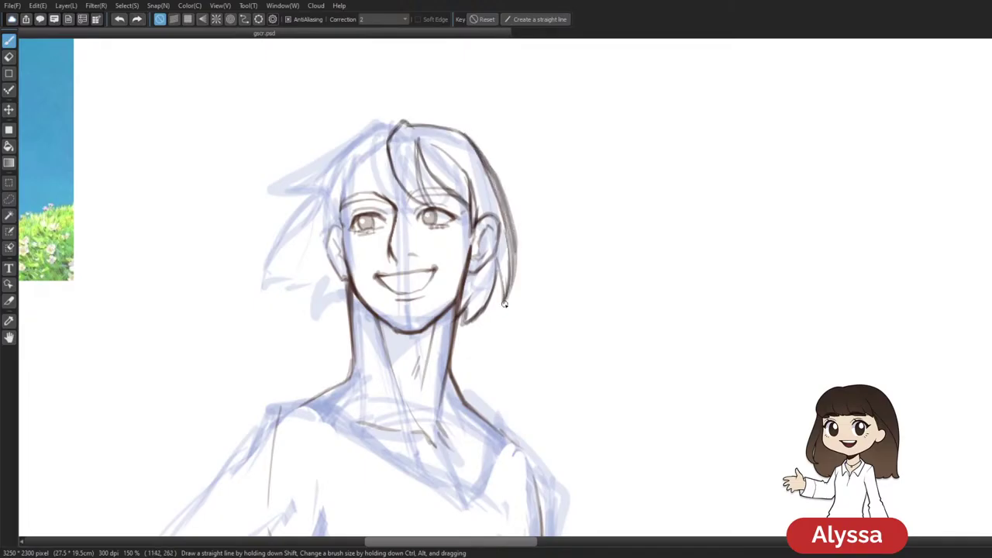
{"action": "key", "text": "e"}
{"action": "left_click_drag", "start_coordinate": [467, 140], "coordinate": [497, 214]}
{"action": "left_click_drag", "start_coordinate": [466, 141], "coordinate": [504, 231]}
{"action": "mouse_move", "coordinate": [465, 137]}
{"action": "left_mouse_down"}
{"action": "mouse_move", "coordinate": [497, 221]}
{"action": "mouse_move", "coordinate": [477, 154]}
{"action": "mouse_move", "coordinate": [502, 212]}
{"action": "mouse_move", "coordinate": [507, 277]}
{"action": "mouse_move", "coordinate": [507, 224]}
{"action": "left_mouse_up"}
{"action": "key", "text": "p"}
{"action": "scroll", "coordinate": [486, 400], "scroll_direction": "down", "scroll_amount": 5}
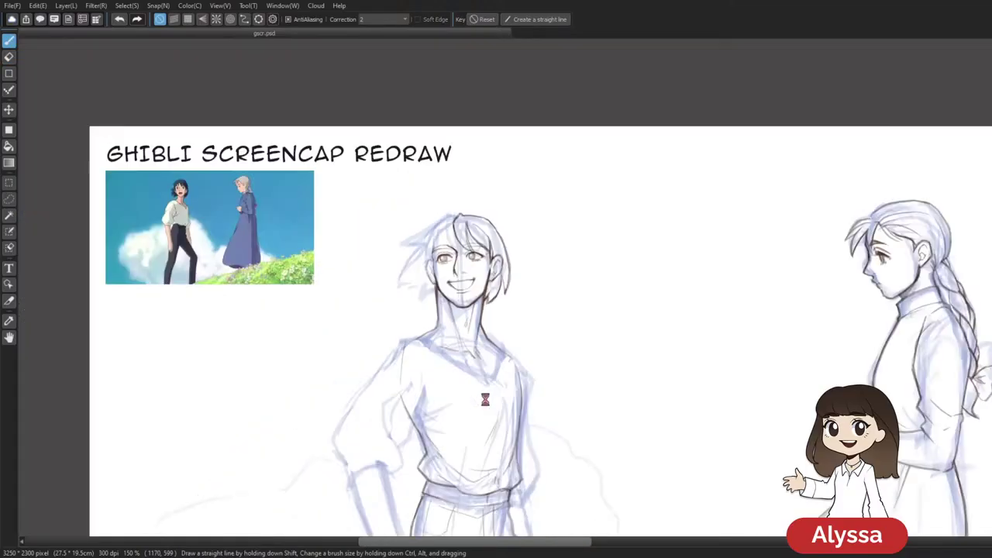
Turn on the straight-line option for the pen
{"action": "scroll", "coordinate": [486, 401], "scroll_direction": "up", "scroll_amount": 3}
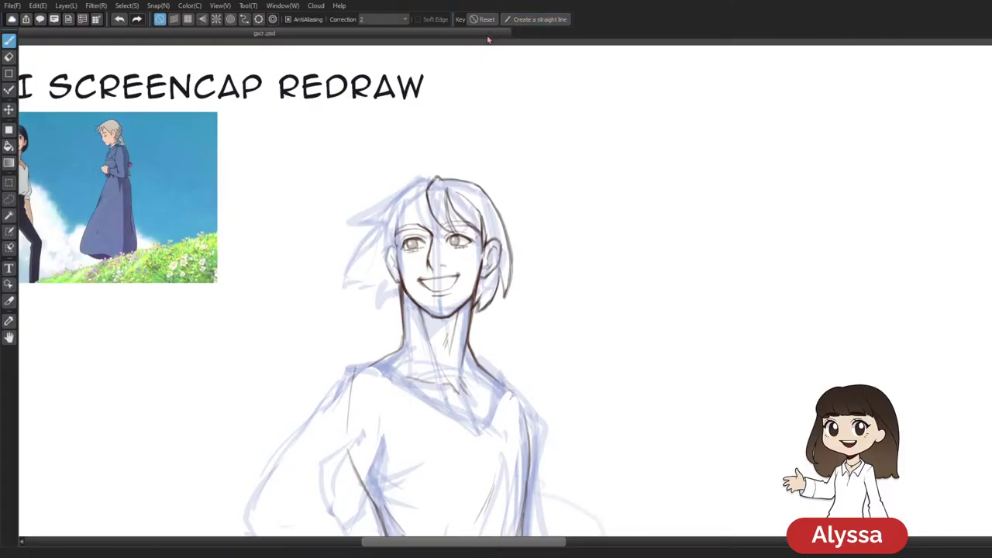
{"action": "left_click", "coordinate": [536, 19]}
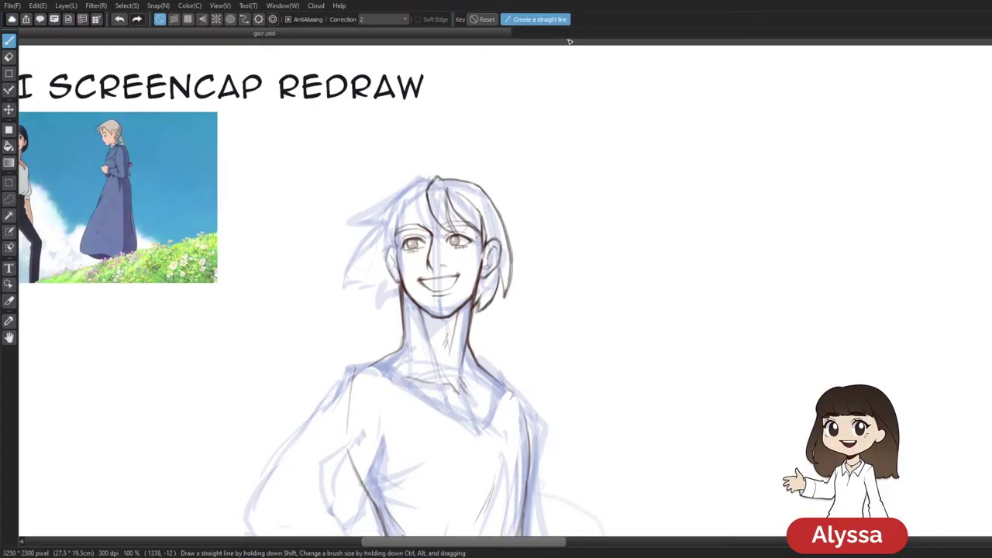
Turn off the straight-line option and ink the left fringe strands from the centre parting down to the brow
{"action": "left_click", "coordinate": [488, 23]}
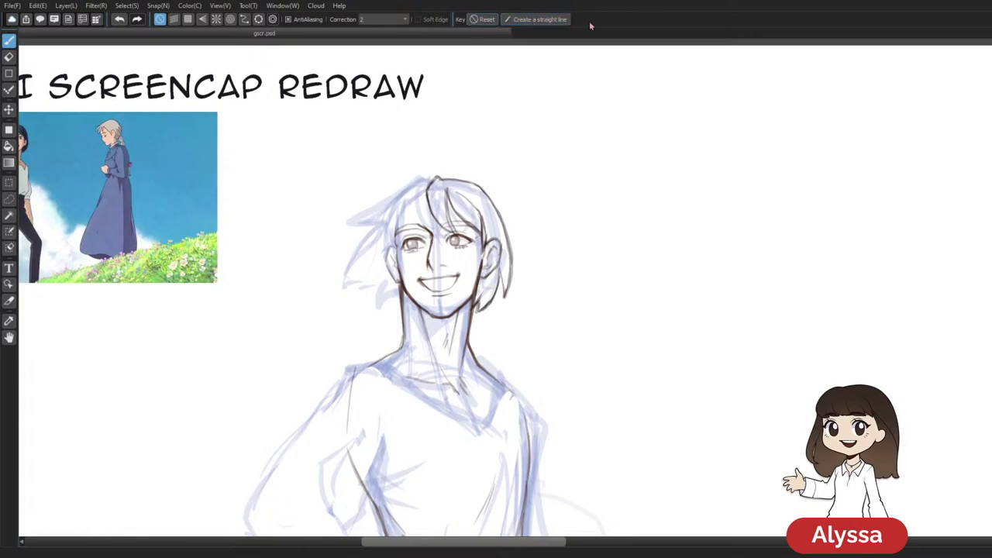
{"action": "mouse_move", "coordinate": [492, 292]}
{"action": "left_mouse_down"}
{"action": "mouse_move", "coordinate": [502, 327]}
{"action": "mouse_move", "coordinate": [485, 271]}
{"action": "left_mouse_up"}
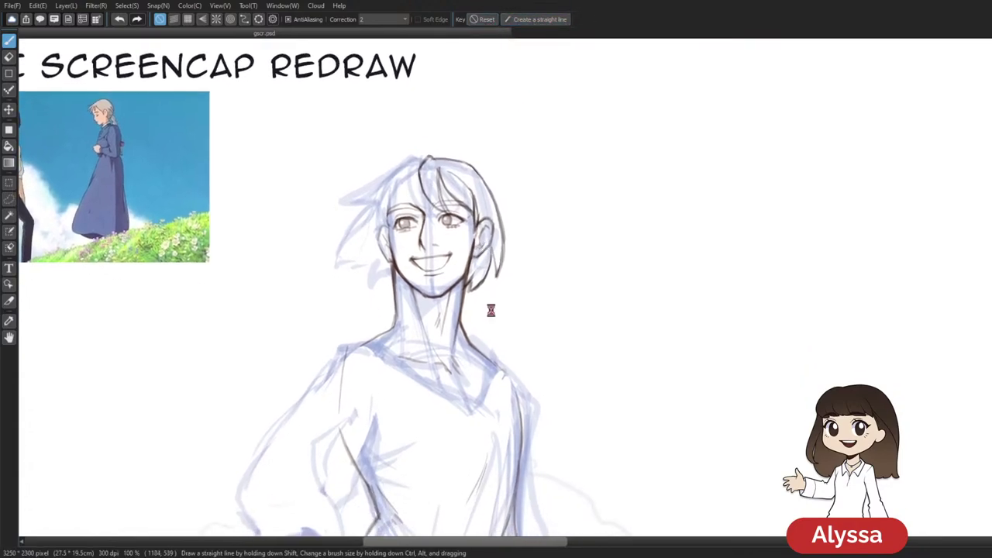
{"action": "mouse_move", "coordinate": [521, 140]}
{"action": "left_mouse_down"}
{"action": "mouse_move", "coordinate": [593, 135]}
{"action": "mouse_move", "coordinate": [593, 124]}
{"action": "left_mouse_up"}
{"action": "mouse_move", "coordinate": [625, 173]}
{"action": "left_mouse_down"}
{"action": "mouse_move", "coordinate": [587, 184]}
{"action": "mouse_move", "coordinate": [605, 193]}
{"action": "mouse_move", "coordinate": [637, 174]}
{"action": "mouse_move", "coordinate": [590, 160]}
{"action": "mouse_move", "coordinate": [586, 177]}
{"action": "mouse_move", "coordinate": [609, 155]}
{"action": "mouse_move", "coordinate": [607, 165]}
{"action": "left_mouse_up"}
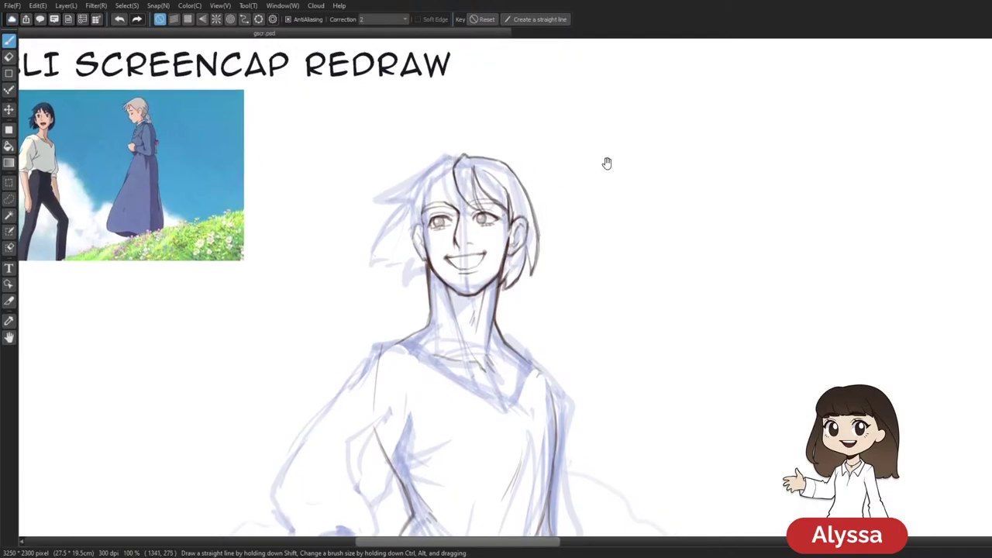
{"action": "left_click_drag", "start_coordinate": [431, 186], "coordinate": [499, 155]}
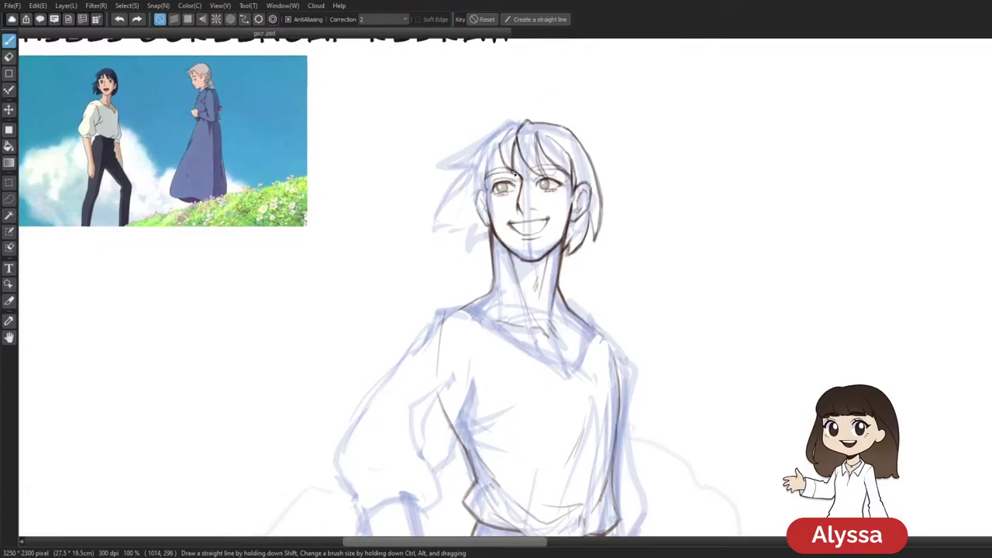
{"action": "left_click_drag", "start_coordinate": [514, 174], "coordinate": [517, 153]}
{"action": "key", "text": "ctrl+z"}
{"action": "left_click_drag", "start_coordinate": [500, 147], "coordinate": [486, 166]}
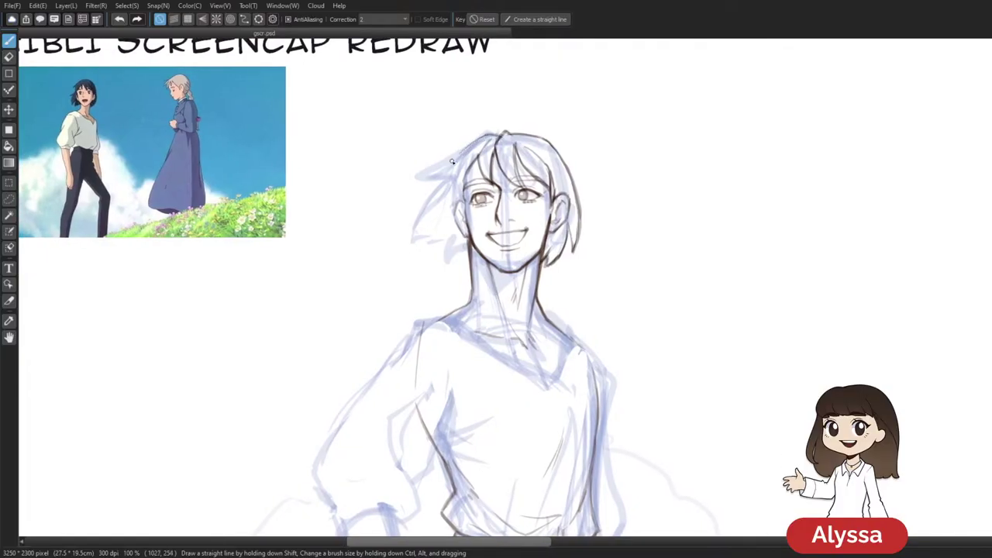
Ink the left outer hair outline from the crown to the upper windblown strand and darken the hairline at the left temple
{"action": "mouse_move", "coordinate": [474, 142]}
{"action": "left_mouse_down"}
{"action": "mouse_move", "coordinate": [449, 187]}
{"action": "mouse_move", "coordinate": [503, 136]}
{"action": "mouse_move", "coordinate": [468, 145]}
{"action": "mouse_move", "coordinate": [434, 172]}
{"action": "mouse_move", "coordinate": [454, 165]}
{"action": "mouse_move", "coordinate": [457, 197]}
{"action": "left_mouse_up"}
{"action": "key", "text": "ctrl+z"}
{"action": "left_click_drag", "start_coordinate": [683, 131], "coordinate": [674, 109]}
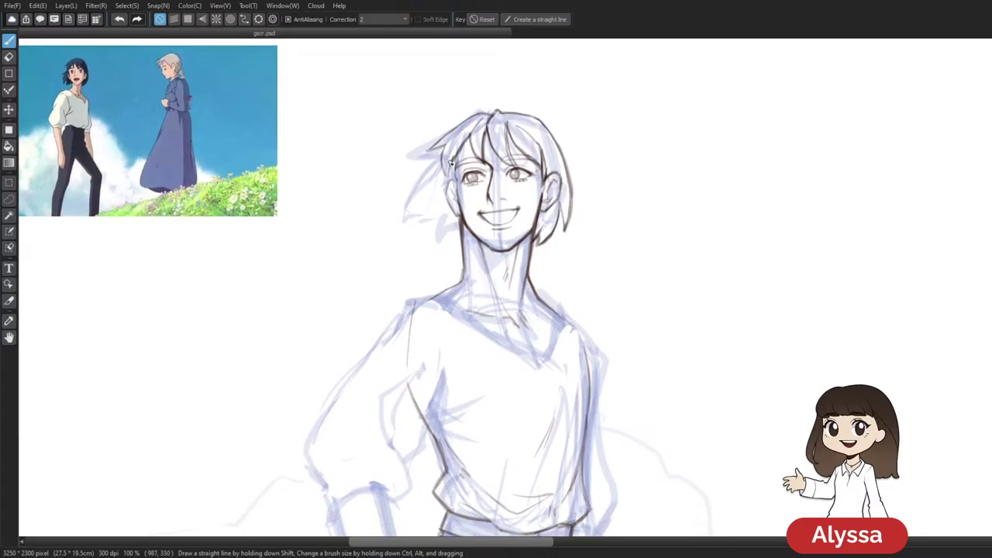
{"action": "key", "text": "e"}
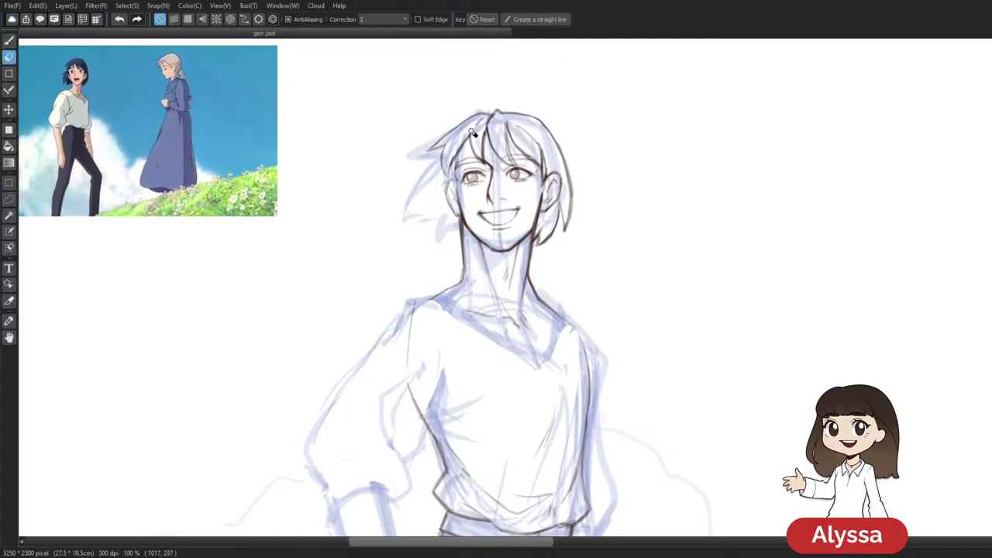
{"action": "key", "text": "p"}
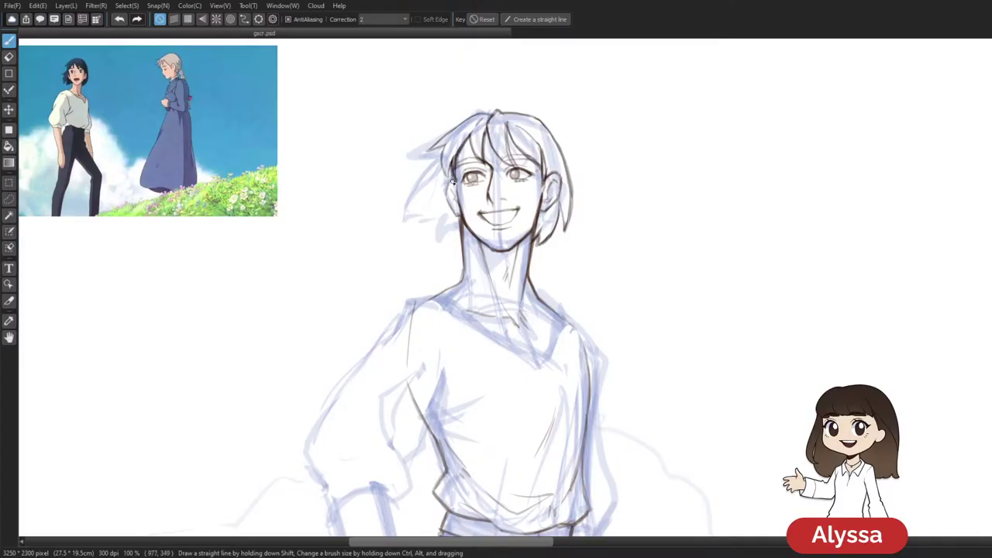
{"action": "key", "text": "e"}
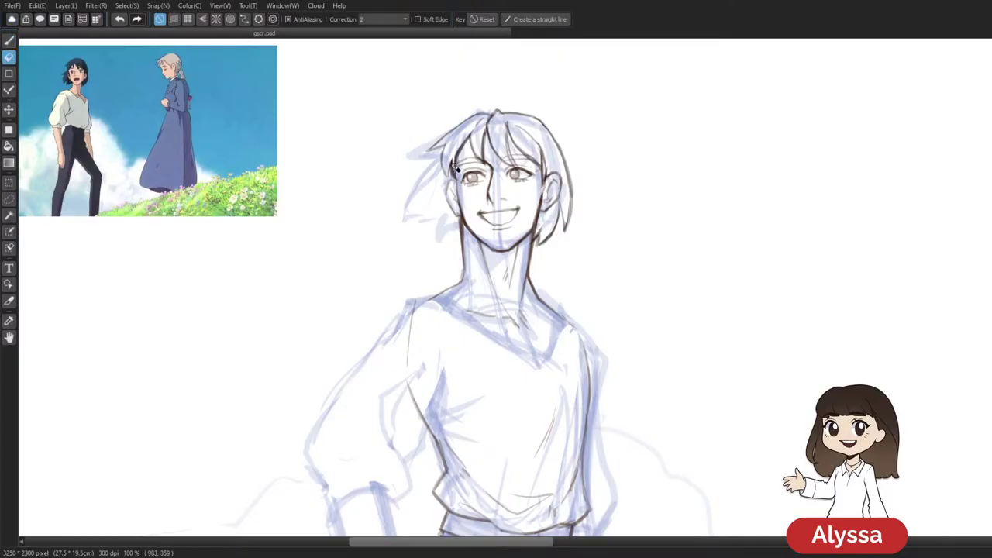
{"action": "key", "text": "p"}
Draw a hair strand line through the right fringe toward the right temple
{"action": "scroll", "coordinate": [697, 225], "scroll_direction": "up", "scroll_amount": 2}
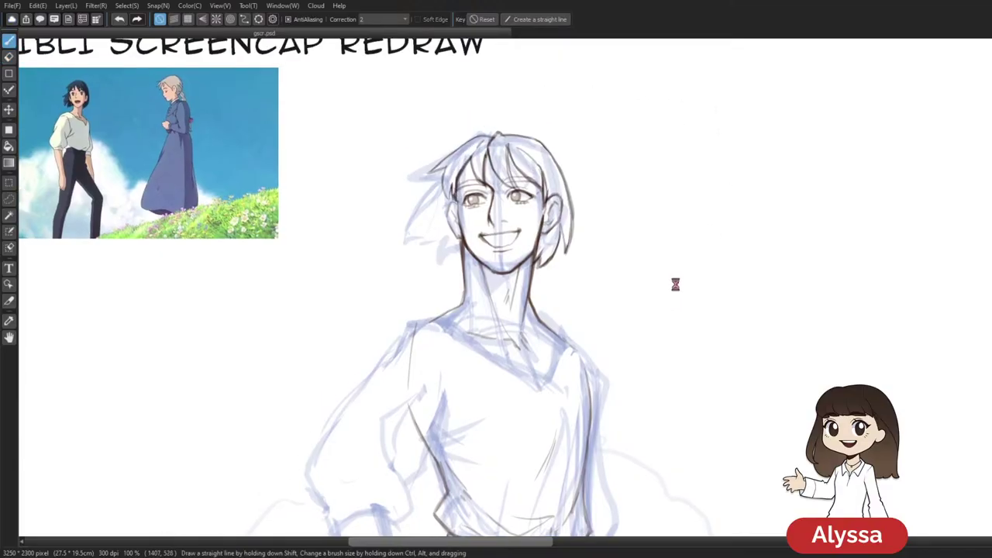
{"action": "scroll", "coordinate": [659, 256], "scroll_direction": "right", "scroll_amount": 3}
{"action": "scroll", "coordinate": [659, 255], "scroll_direction": "down", "scroll_amount": 1}
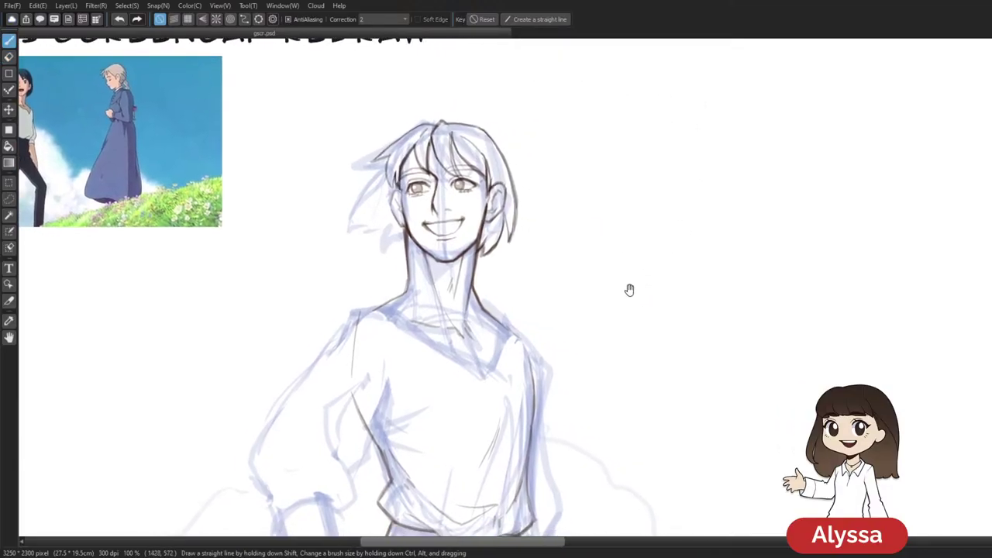
{"action": "scroll", "coordinate": [616, 290], "scroll_direction": "right", "scroll_amount": 3}
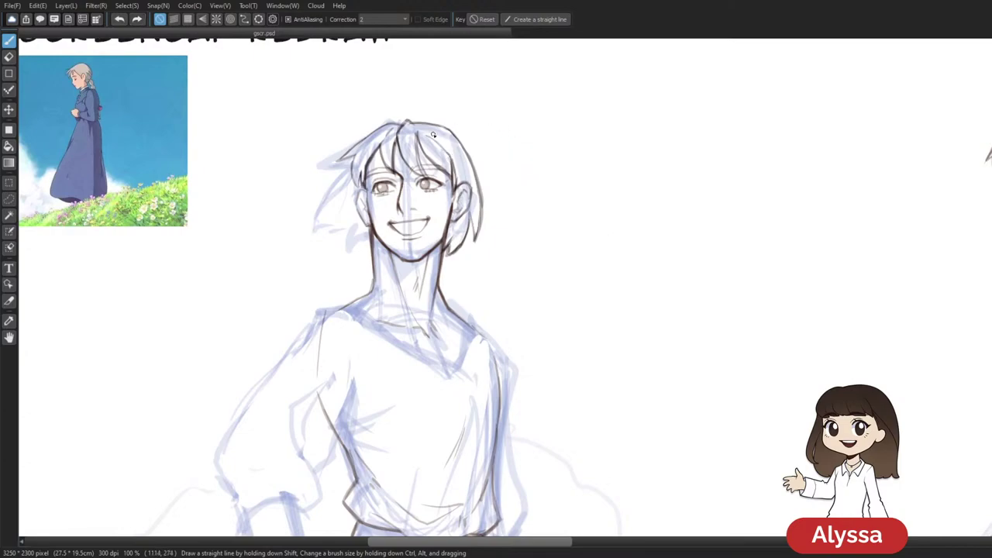
{"action": "left_click_drag", "start_coordinate": [444, 148], "coordinate": [454, 175]}
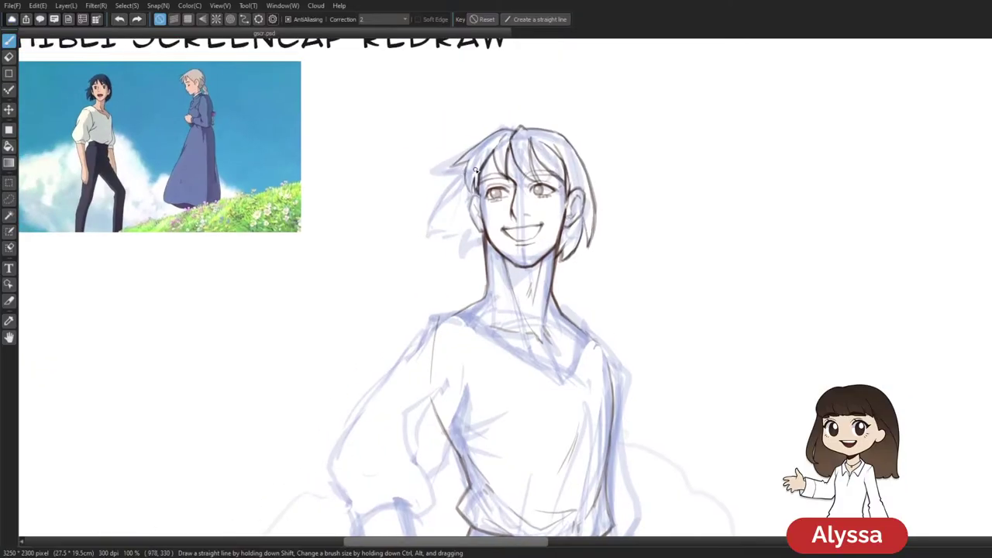
Outline the windblown lock beside the left cheek, from its pointed upper strand down through the jagged lower tips
{"action": "mouse_move", "coordinate": [423, 183]}
{"action": "left_mouse_down"}
{"action": "mouse_move", "coordinate": [423, 181]}
{"action": "mouse_move", "coordinate": [463, 169]}
{"action": "mouse_move", "coordinate": [422, 183]}
{"action": "mouse_move", "coordinate": [450, 185]}
{"action": "mouse_move", "coordinate": [432, 211]}
{"action": "mouse_move", "coordinate": [451, 183]}
{"action": "mouse_move", "coordinate": [425, 218]}
{"action": "mouse_move", "coordinate": [444, 188]}
{"action": "mouse_move", "coordinate": [425, 242]}
{"action": "mouse_move", "coordinate": [428, 210]}
{"action": "mouse_move", "coordinate": [426, 245]}
{"action": "left_mouse_up"}
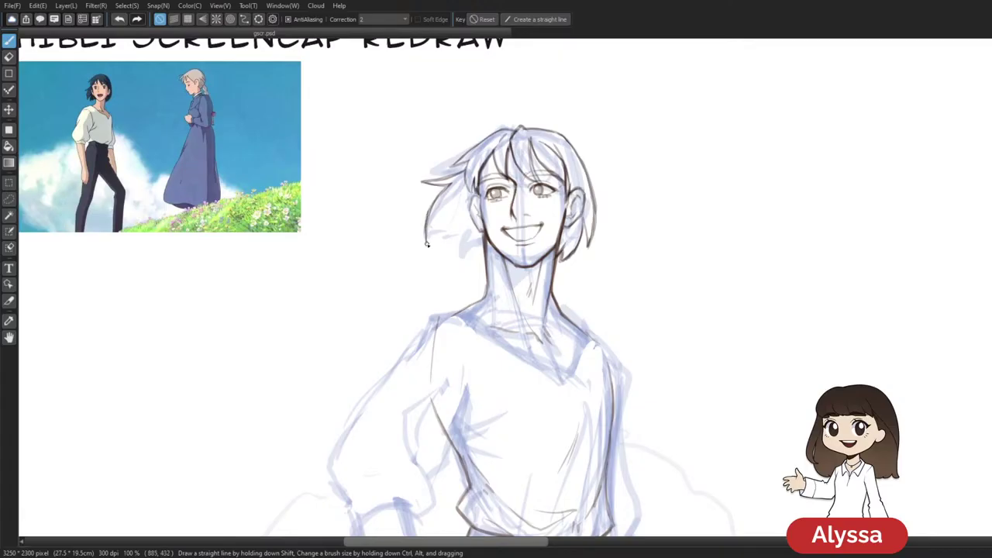
{"action": "left_click_drag", "start_coordinate": [768, 202], "coordinate": [743, 172]}
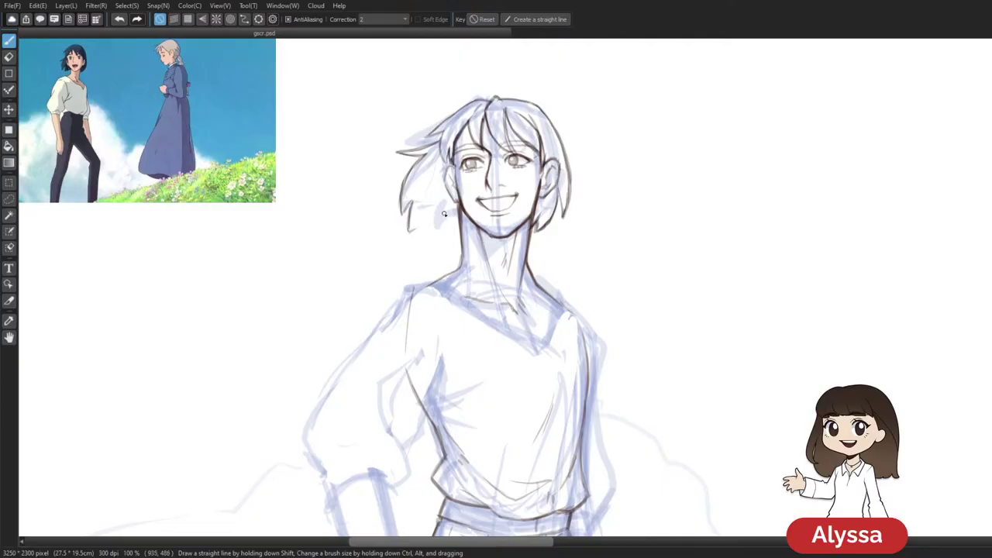
{"action": "left_click_drag", "start_coordinate": [407, 231], "coordinate": [443, 220]}
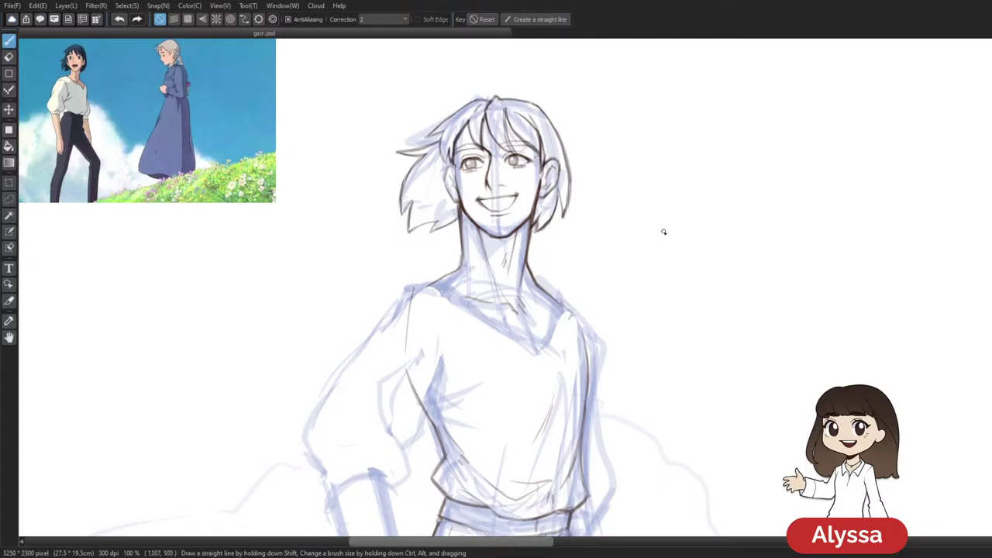
Clean up and refine the line where the upper windblown strand joins the left side of the hair
{"action": "mouse_move", "coordinate": [566, 178]}
{"action": "left_mouse_down"}
{"action": "mouse_move", "coordinate": [538, 179]}
{"action": "mouse_move", "coordinate": [526, 196]}
{"action": "left_mouse_up"}
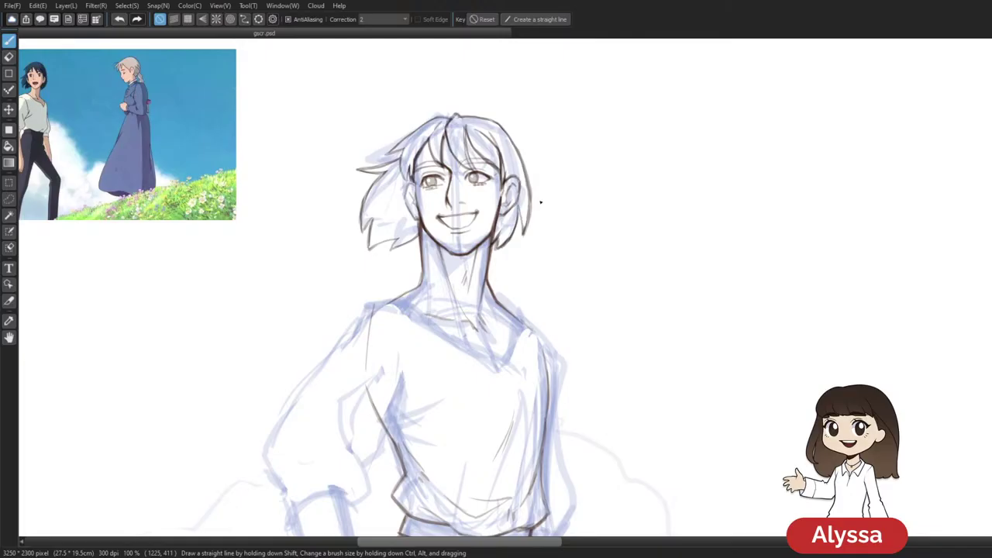
{"action": "scroll", "coordinate": [541, 202], "scroll_direction": "down", "scroll_amount": 1}
{"action": "scroll", "coordinate": [541, 203], "scroll_direction": "up", "scroll_amount": 1}
{"action": "left_click_drag", "start_coordinate": [587, 140], "coordinate": [590, 179]}
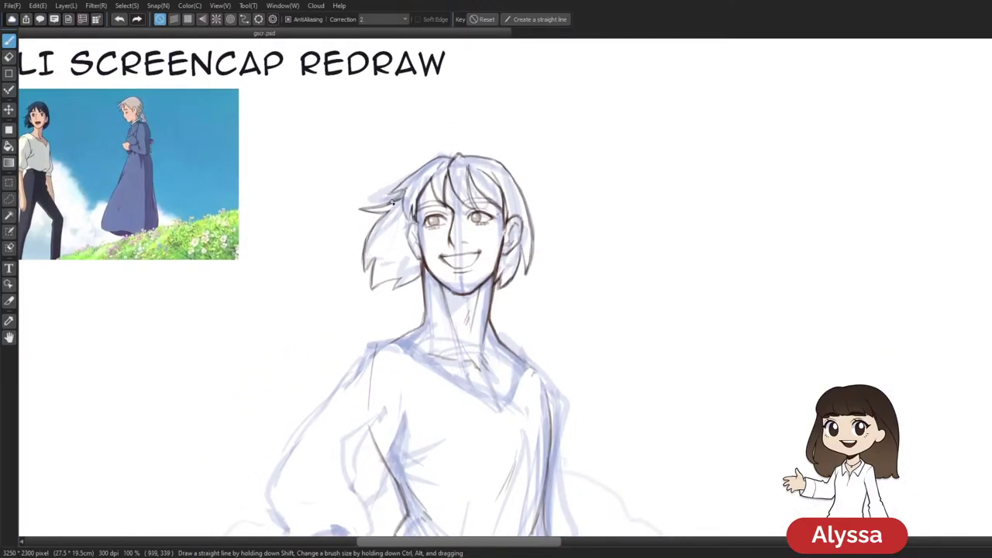
{"action": "key", "text": "e"}
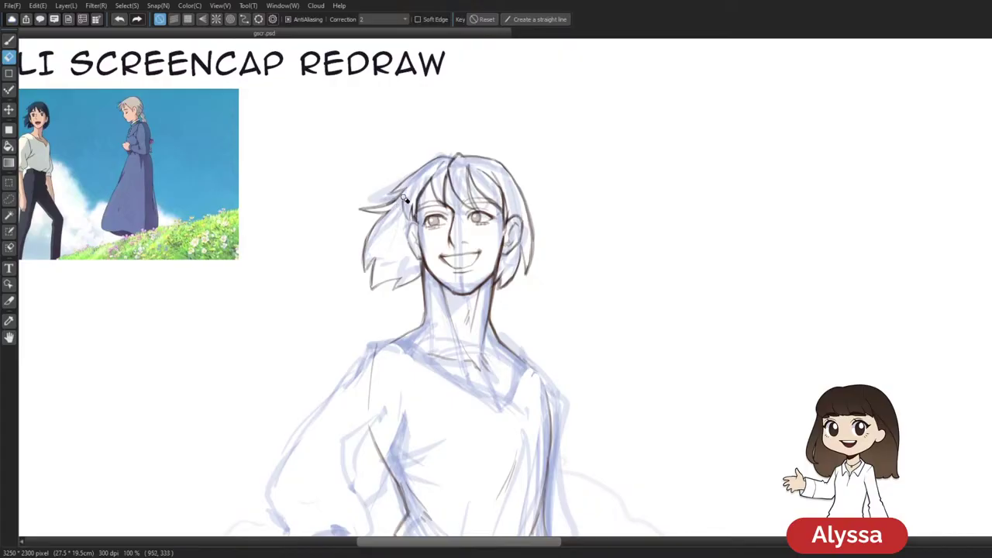
{"action": "key", "text": "p"}
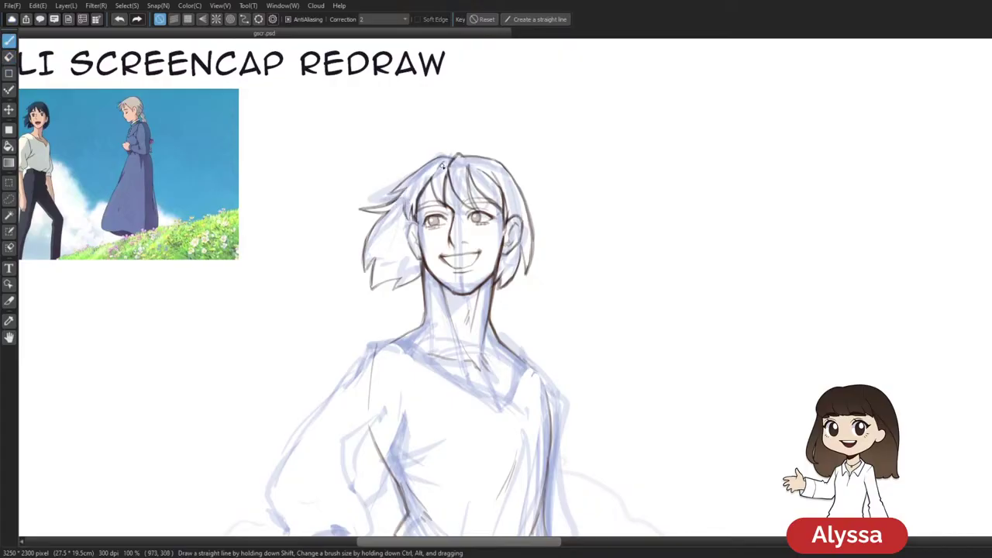
{"action": "scroll", "coordinate": [678, 225], "scroll_direction": "down", "scroll_amount": 2}
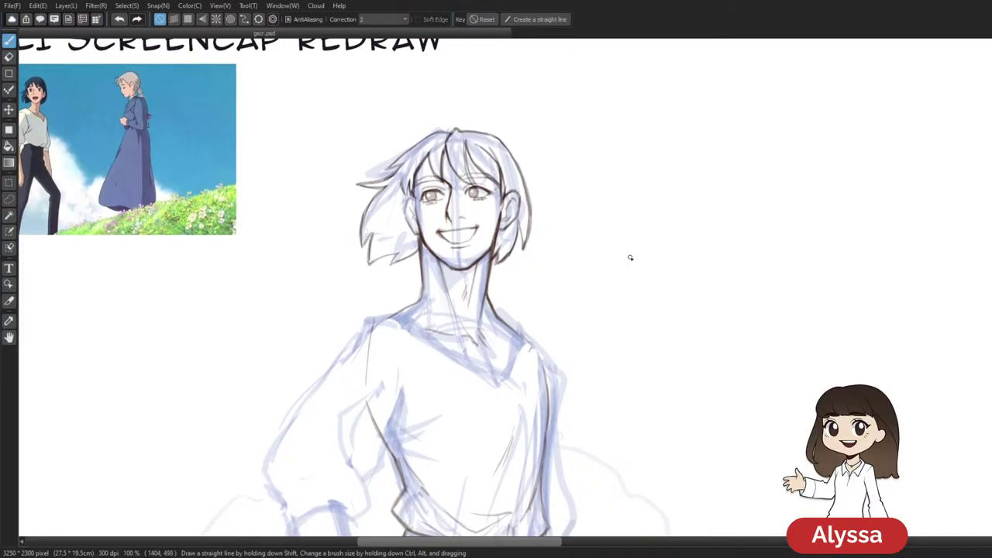
Lasso the hair and face above the jaw, nudge the top of the hair with a four-by-four mesh transform, and deselect
{"action": "key", "text": "m"}
{"action": "left_click_drag", "start_coordinate": [547, 218], "coordinate": [505, 275]}
{"action": "key", "text": "ctrl+d"}
{"action": "key", "text": "l"}
{"action": "mouse_move", "coordinate": [533, 234]}
{"action": "left_mouse_down"}
{"action": "mouse_move", "coordinate": [498, 277]}
{"action": "mouse_move", "coordinate": [489, 256]}
{"action": "mouse_move", "coordinate": [427, 244]}
{"action": "mouse_move", "coordinate": [418, 271]}
{"action": "mouse_move", "coordinate": [579, 174]}
{"action": "left_mouse_up"}
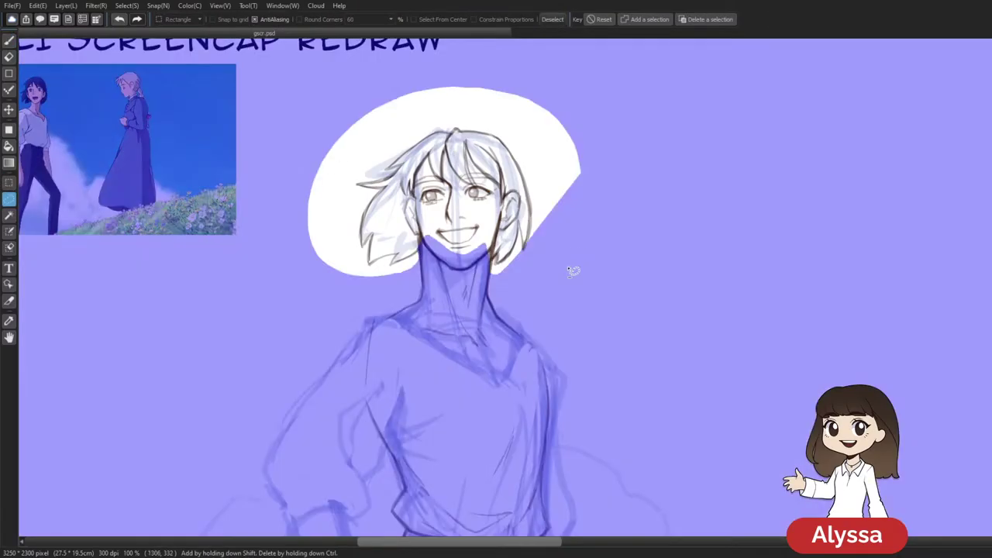
{"action": "key", "text": "ctrl+shift+m"}
{"action": "left_click_drag", "start_coordinate": [375, 117], "coordinate": [369, 114]}
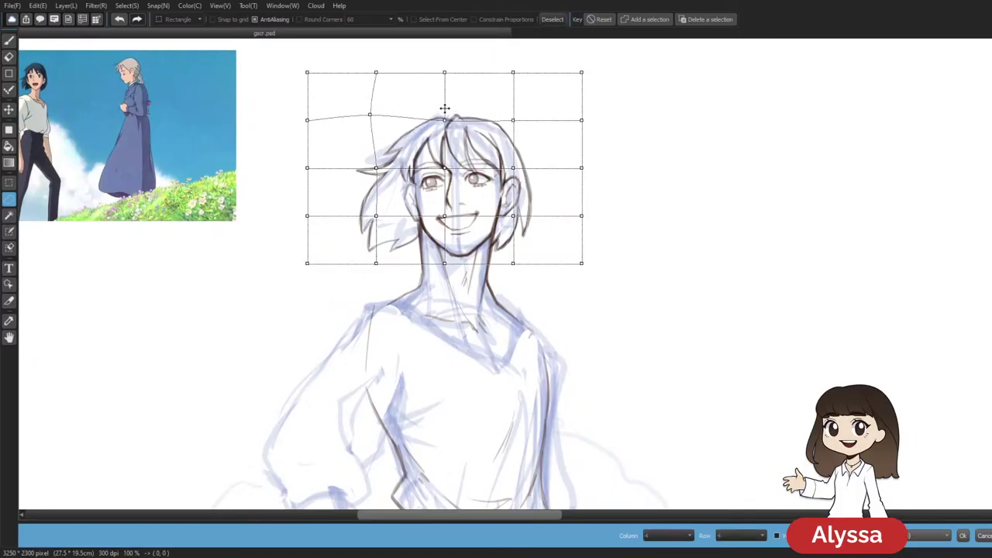
{"action": "left_click_drag", "start_coordinate": [444, 118], "coordinate": [443, 118]}
{"action": "left_click_drag", "start_coordinate": [513, 121], "coordinate": [512, 120]}
{"action": "key", "text": "Return"}
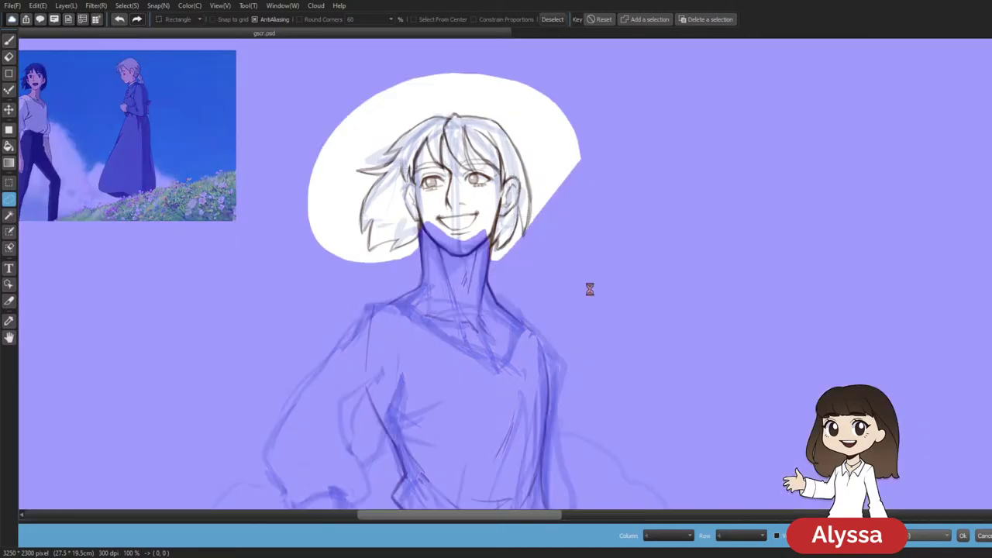
{"action": "key", "text": "ctrl+d"}
{"action": "key", "text": "ctrl+minus"}
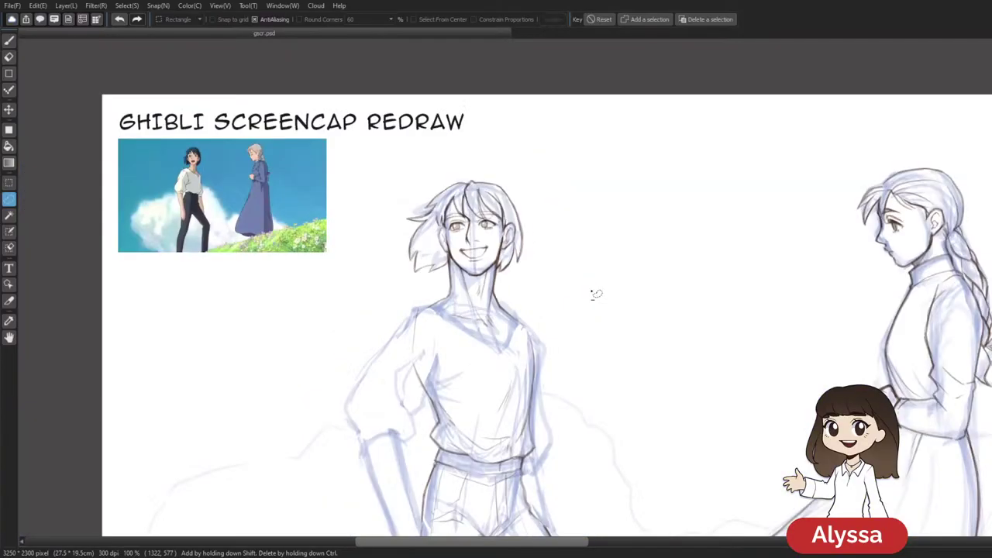
Try a new stroke along the lower tip of the windblown lock and undo it
{"action": "key", "text": "b"}
{"action": "key", "text": "ctrl+plus"}
{"action": "left_click_drag", "start_coordinate": [458, 227], "coordinate": [472, 249]}
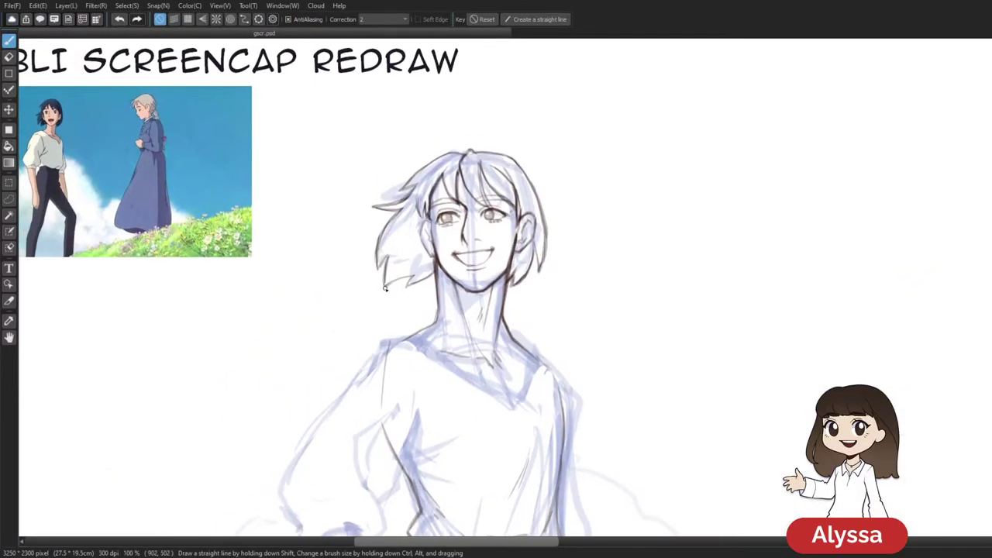
{"action": "left_click_drag", "start_coordinate": [405, 244], "coordinate": [385, 286]}
{"action": "key", "text": "ctrl+z"}
{"action": "left_click_drag", "start_coordinate": [491, 294], "coordinate": [568, 312]}
{"action": "left_click_drag", "start_coordinate": [625, 324], "coordinate": [548, 301]}
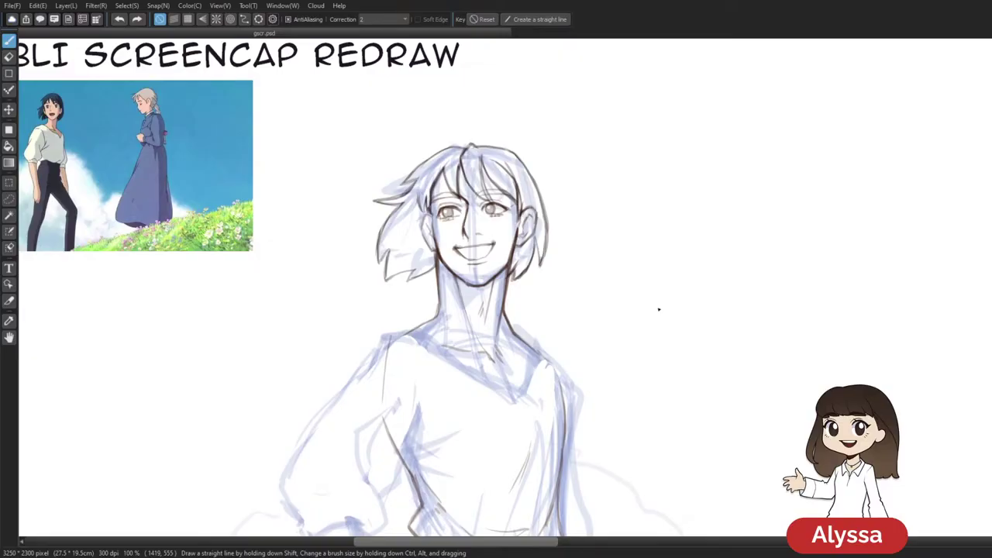
{"action": "key", "text": "ctrl+minus"}
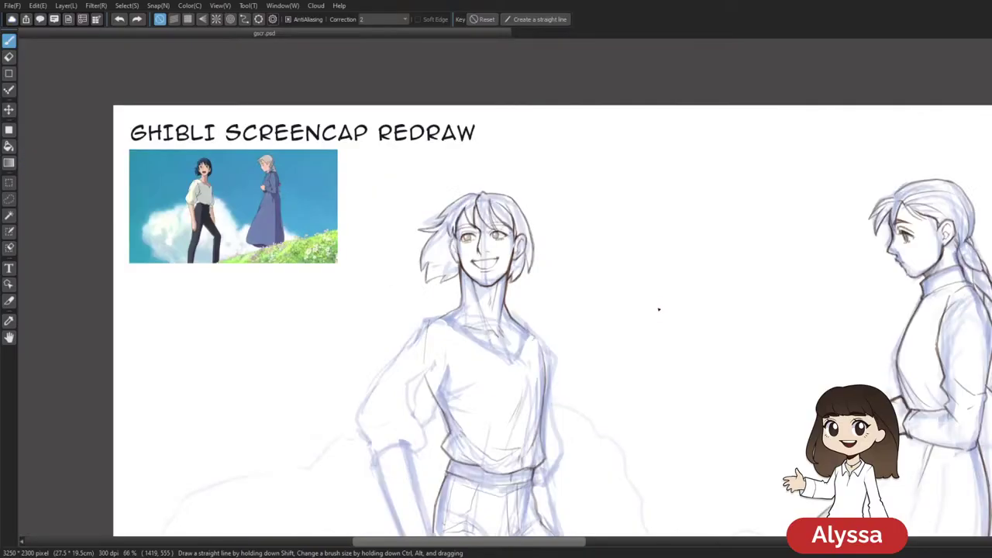
{"action": "key", "text": "ctrl+plus"}
{"action": "left_click_drag", "start_coordinate": [586, 191], "coordinate": [580, 205]}
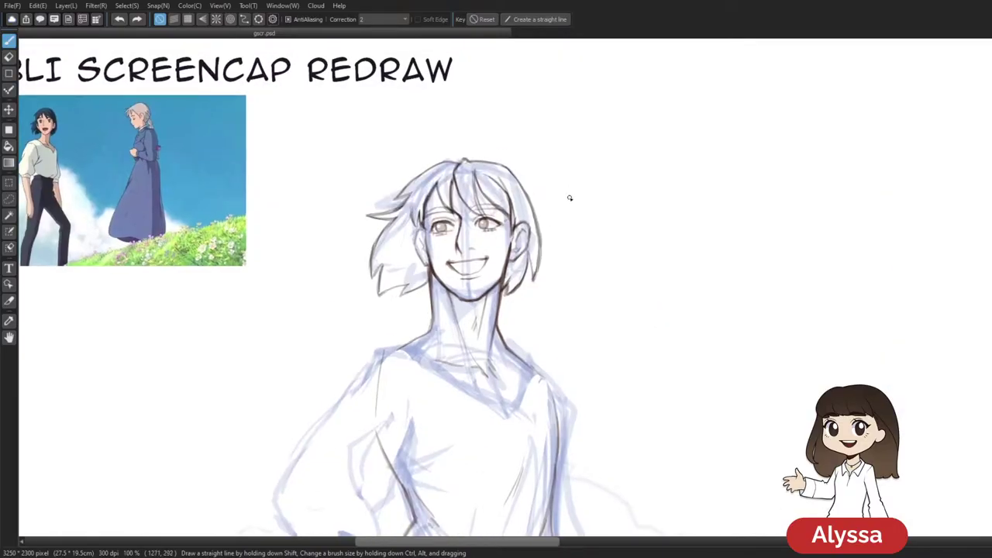
Lasso the windblown lock left of the face, scale it up slightly with a free transform, and deselect
{"action": "key", "text": "m"}
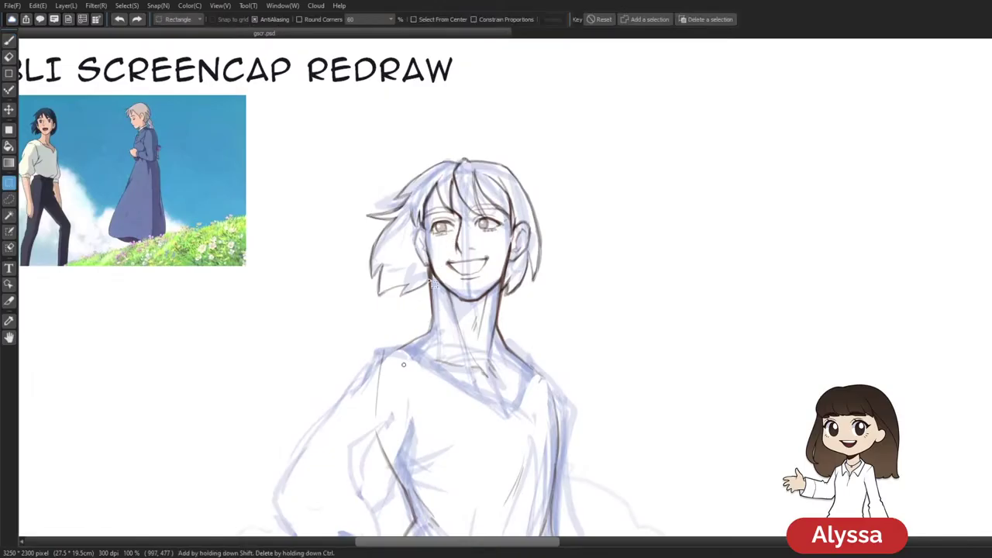
{"action": "key", "text": "l"}
{"action": "mouse_move", "coordinate": [430, 304]}
{"action": "left_mouse_down"}
{"action": "mouse_move", "coordinate": [431, 274]}
{"action": "mouse_move", "coordinate": [408, 251]}
{"action": "mouse_move", "coordinate": [413, 195]}
{"action": "mouse_move", "coordinate": [392, 202]}
{"action": "mouse_move", "coordinate": [356, 310]}
{"action": "left_mouse_up"}
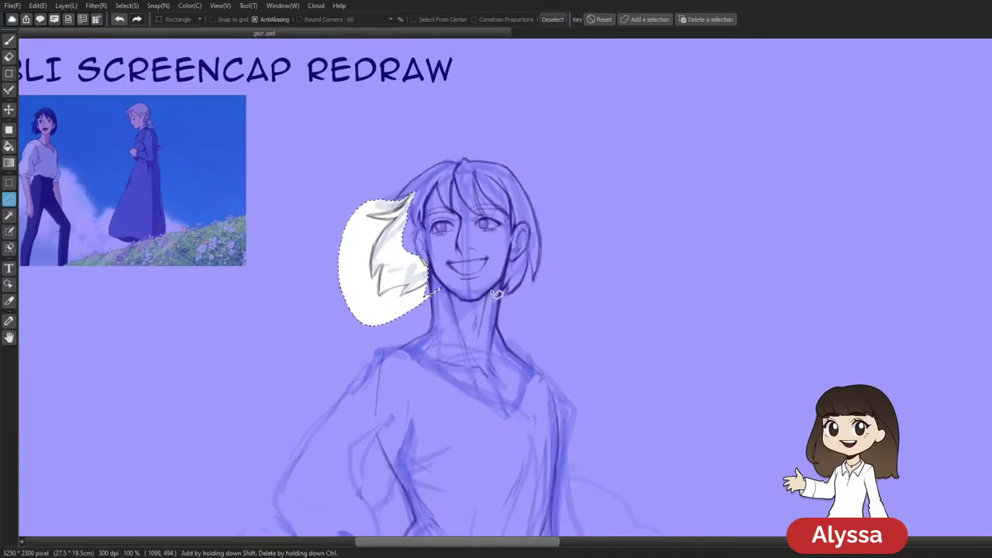
{"action": "key", "text": "ctrl+t"}
{"action": "left_click_drag", "start_coordinate": [442, 304], "coordinate": [444, 309]}
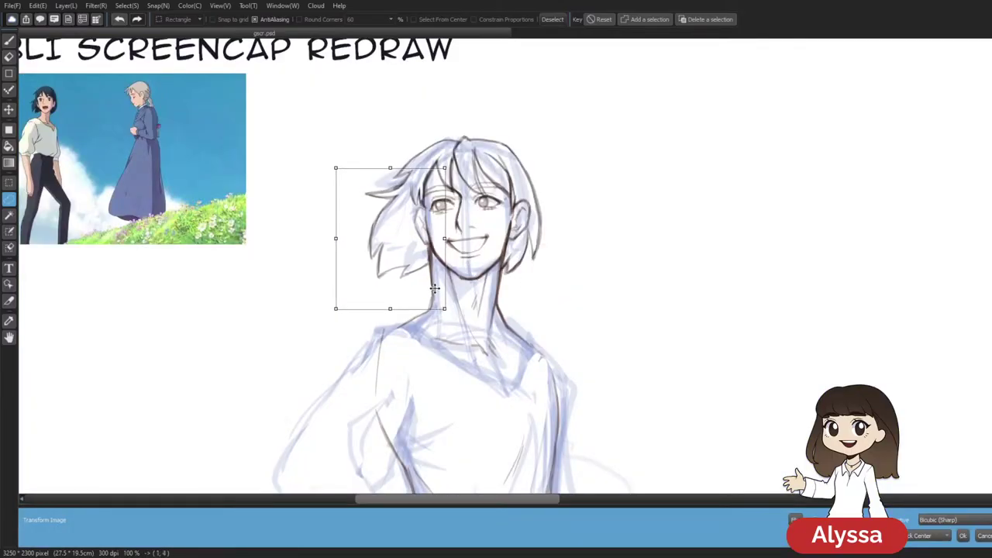
{"action": "key", "text": "Return"}
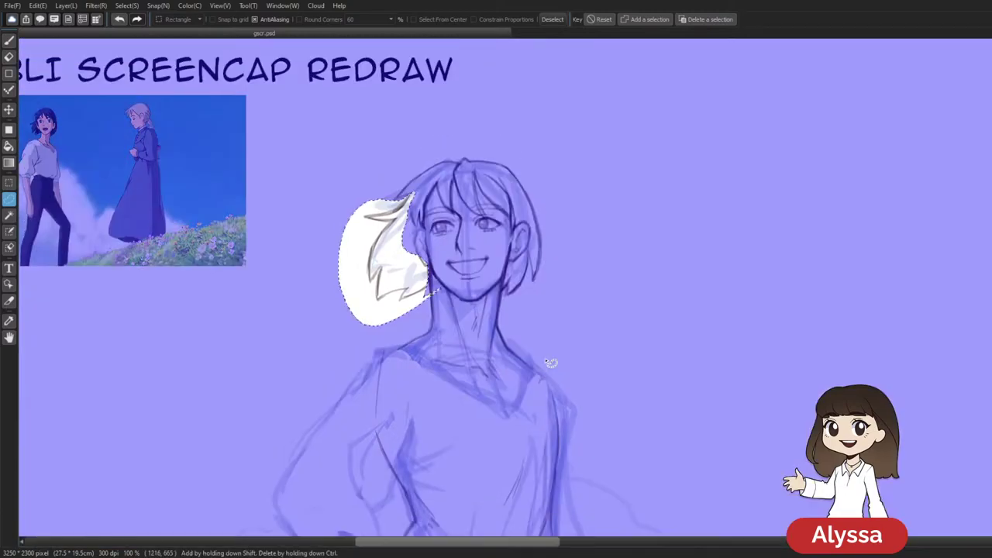
{"action": "key", "text": "ctrl+d"}
Draw a short stroke joining the enlarged windblown lock to the left side of the jaw and check the whole drawing
{"action": "key", "text": "p"}
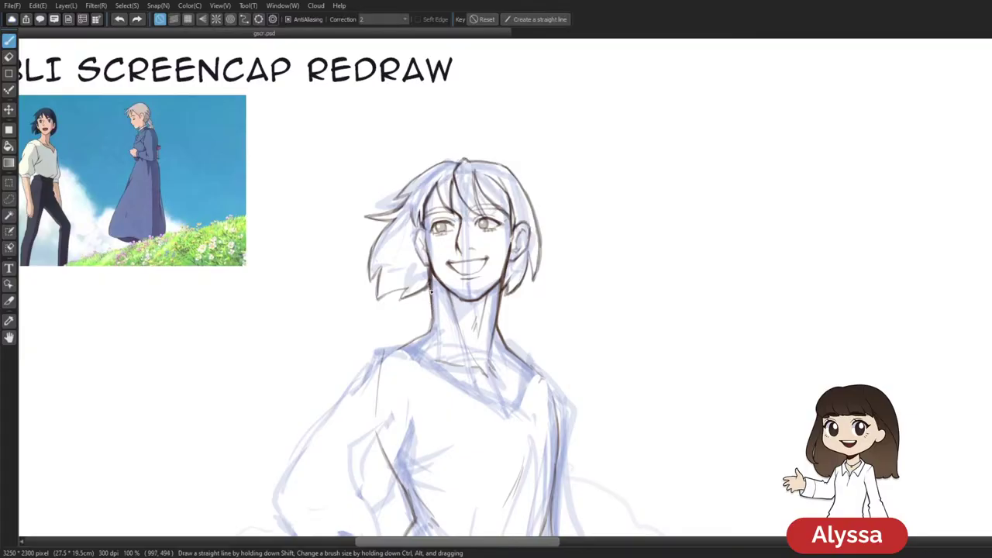
{"action": "left_click_drag", "start_coordinate": [427, 287], "coordinate": [432, 284]}
{"action": "left_click_drag", "start_coordinate": [662, 303], "coordinate": [631, 267]}
{"action": "key", "text": "ctrl+minus"}
{"action": "key", "text": "ctrl+minus"}
{"action": "key", "text": "ctrl+minus"}
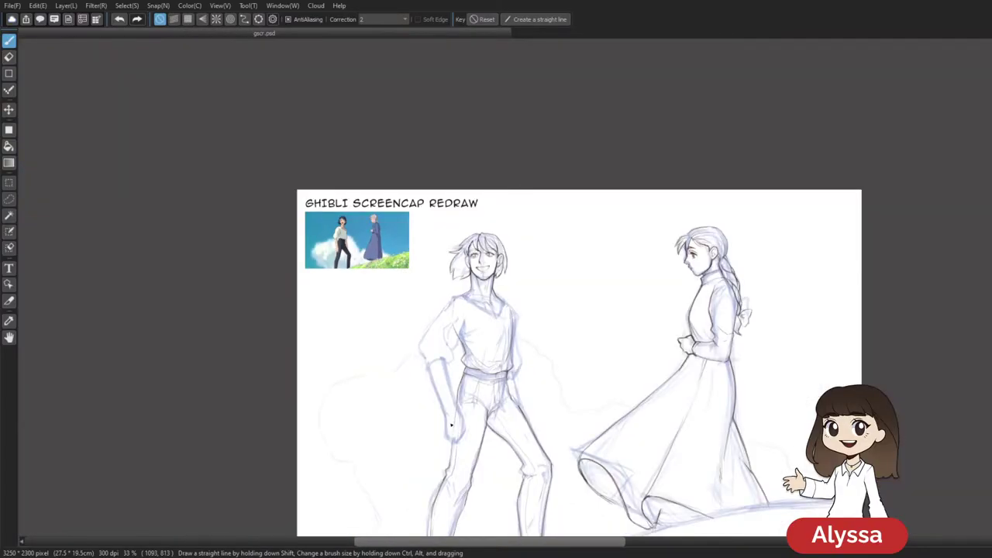
Try merging the head line art into CLEAN and inspect it without the Layer6 sketch, then restore the separate layer and sketch
{"action": "left_click_drag", "start_coordinate": [564, 430], "coordinate": [501, 392]}
{"action": "key", "text": "Tab"}
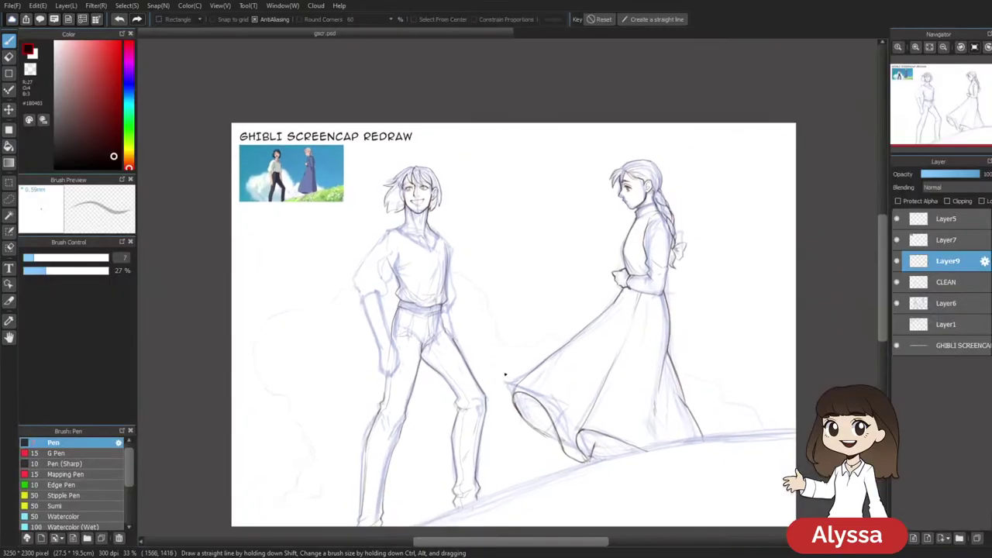
{"action": "key", "text": "ctrl+e"}
{"action": "left_click", "coordinate": [898, 283]}
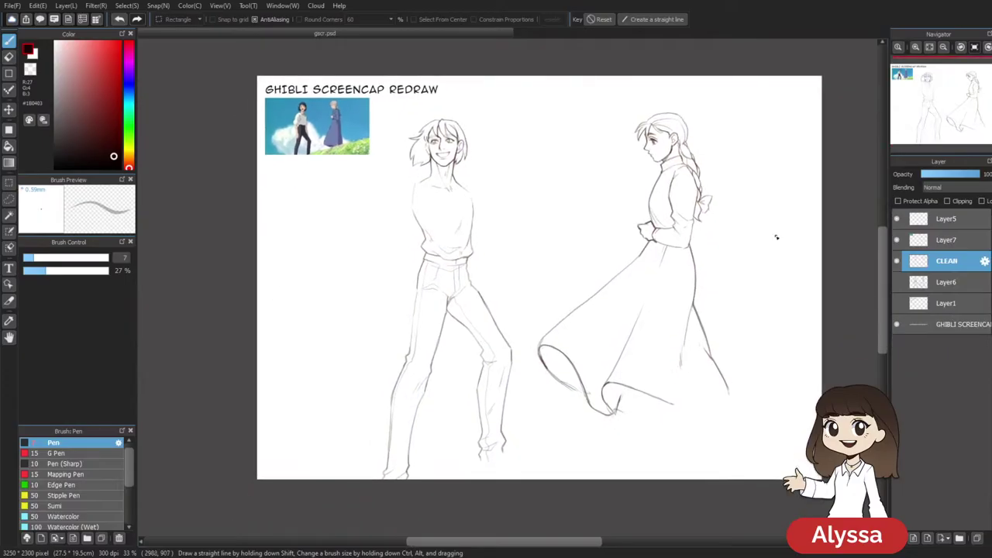
{"action": "key", "text": "ctrl+Up"}
{"action": "key", "text": "ctrl+Up"}
{"action": "left_click_drag", "start_coordinate": [691, 157], "coordinate": [752, 434]}
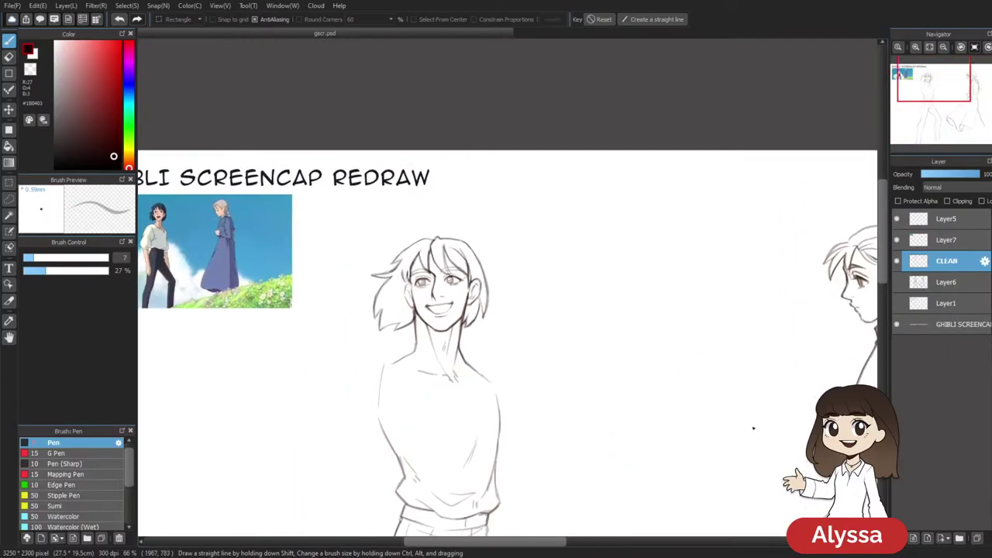
{"action": "key", "text": "ctrl+shift+n"}
{"action": "left_click", "coordinate": [897, 303]}
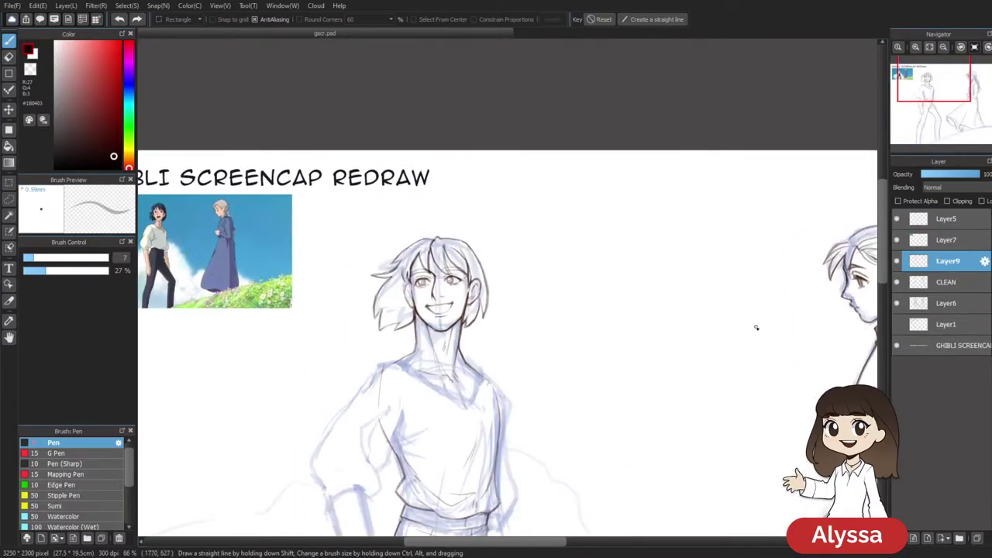
Transform the head line art on Layer9, stretching it slightly taller and nudging it down 3 pixels
{"action": "key", "text": "ctrl+t"}
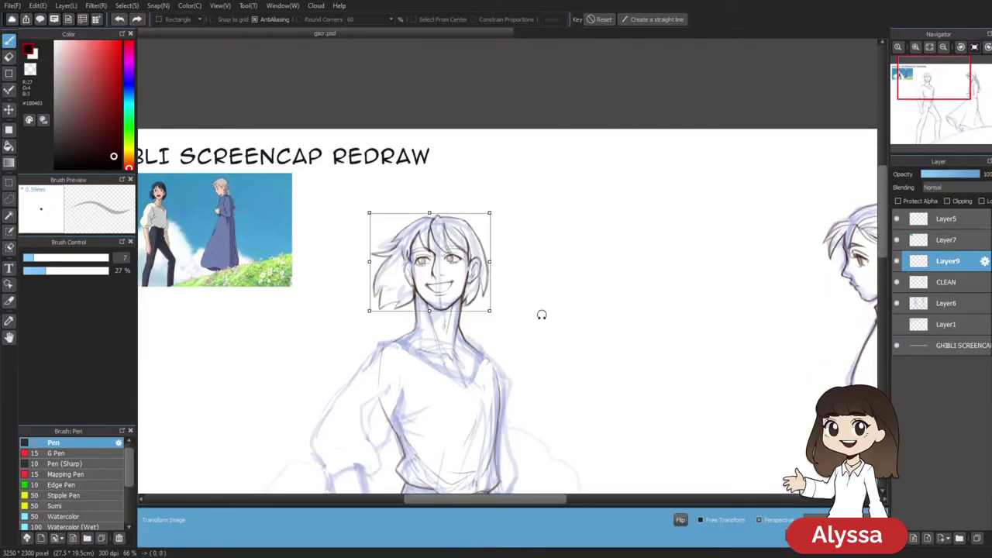
{"action": "key", "text": "ctrl+plus"}
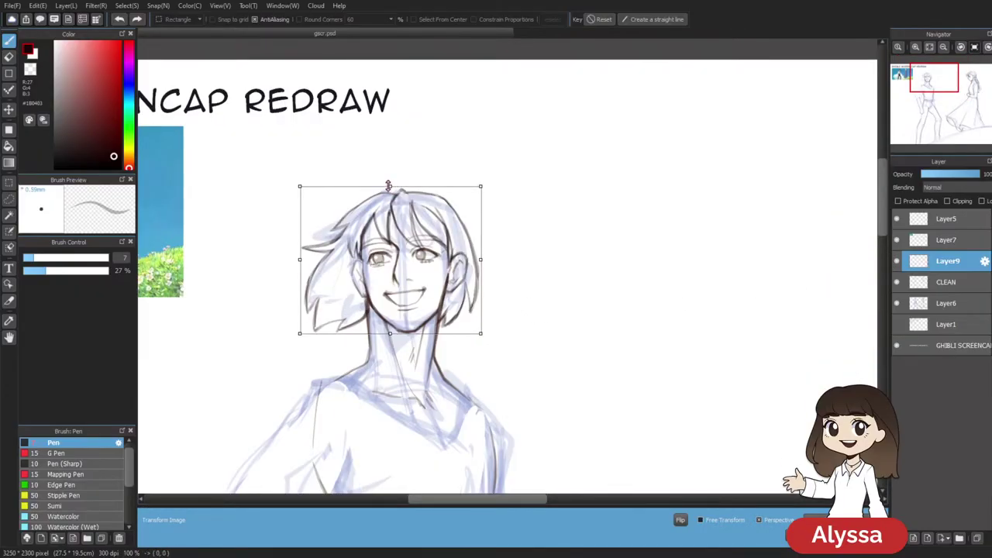
{"action": "left_click_drag", "start_coordinate": [391, 184], "coordinate": [391, 182]}
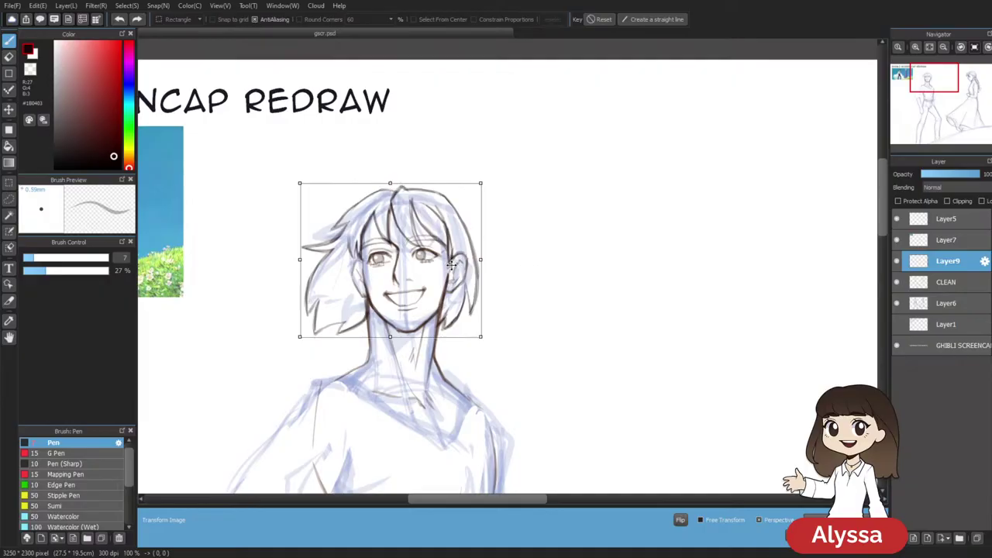
{"action": "left_click_drag", "start_coordinate": [451, 267], "coordinate": [451, 269]}
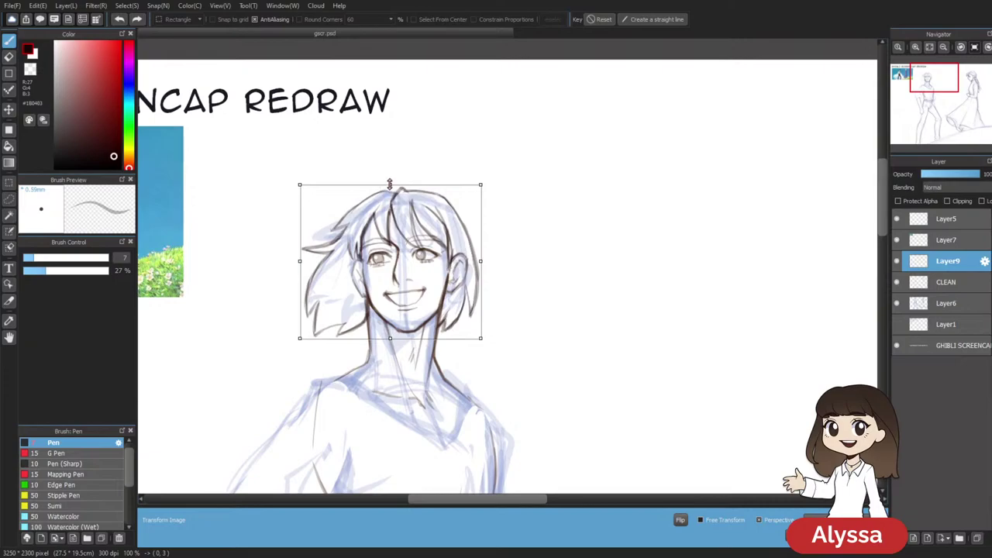
{"action": "left_click_drag", "start_coordinate": [389, 183], "coordinate": [390, 182]}
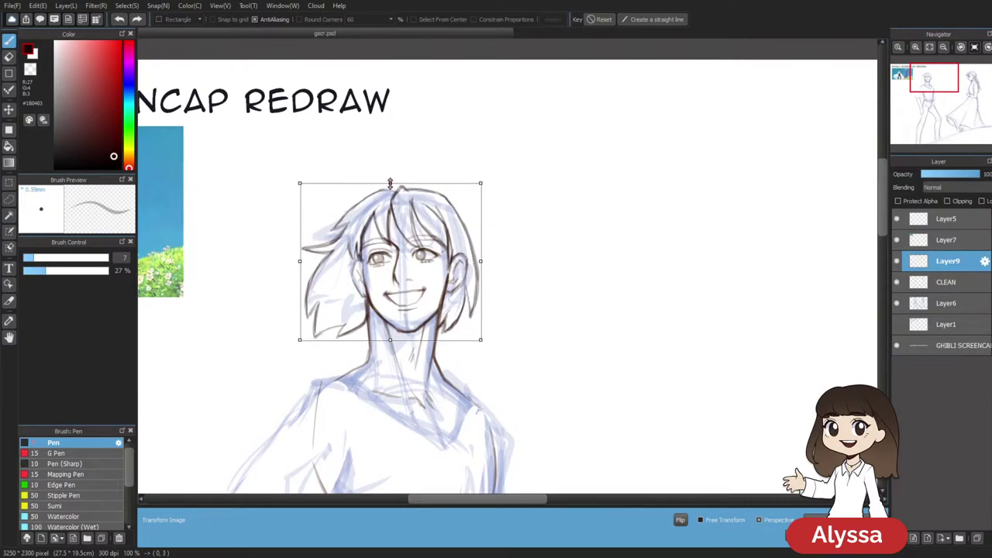
{"action": "key", "text": "Return"}
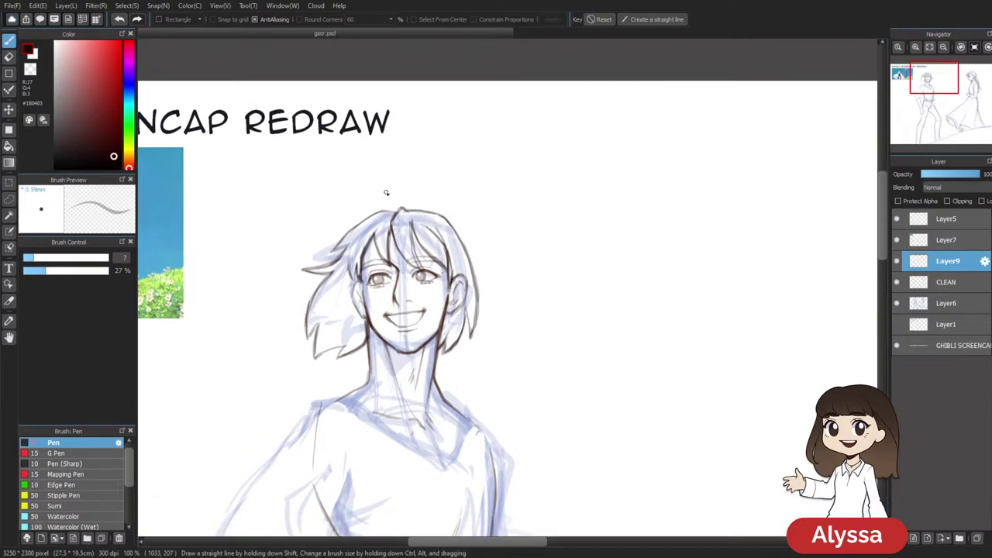
Compare the stretched head with the whole drawing, then try a stroke in the hair beside the face and undo it
{"action": "scroll", "coordinate": [637, 271], "scroll_direction": "down", "scroll_amount": 3}
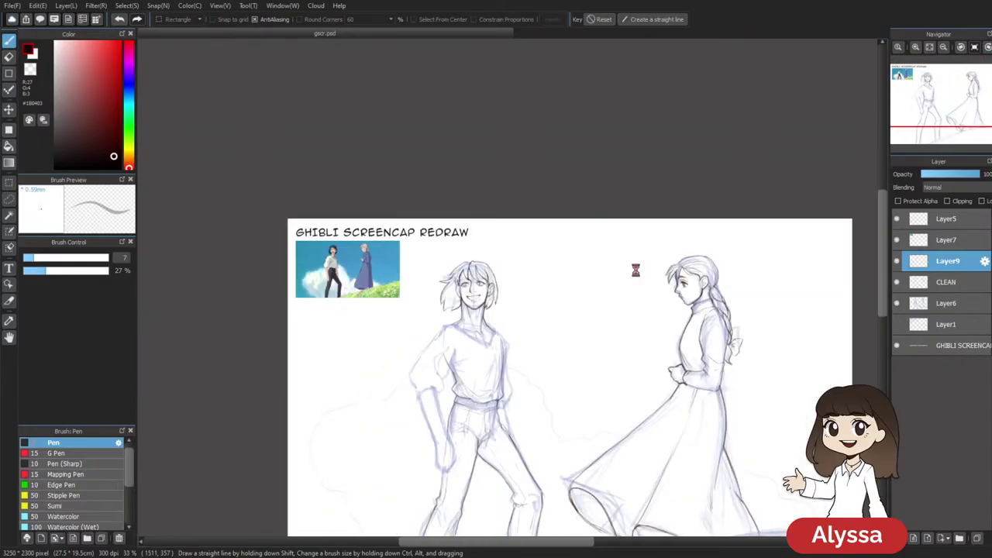
{"action": "scroll", "coordinate": [637, 272], "scroll_direction": "up", "scroll_amount": 2}
{"action": "key", "text": "b"}
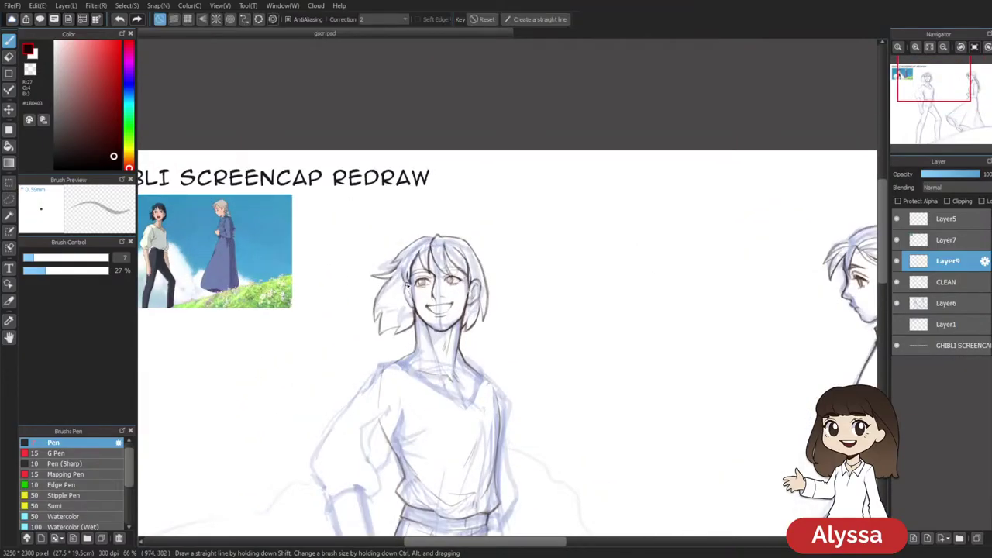
{"action": "key", "text": "ctrl+z"}
{"action": "scroll", "coordinate": [451, 319], "scroll_direction": "down", "scroll_amount": 2}
{"action": "key", "text": "ctrl+plus"}
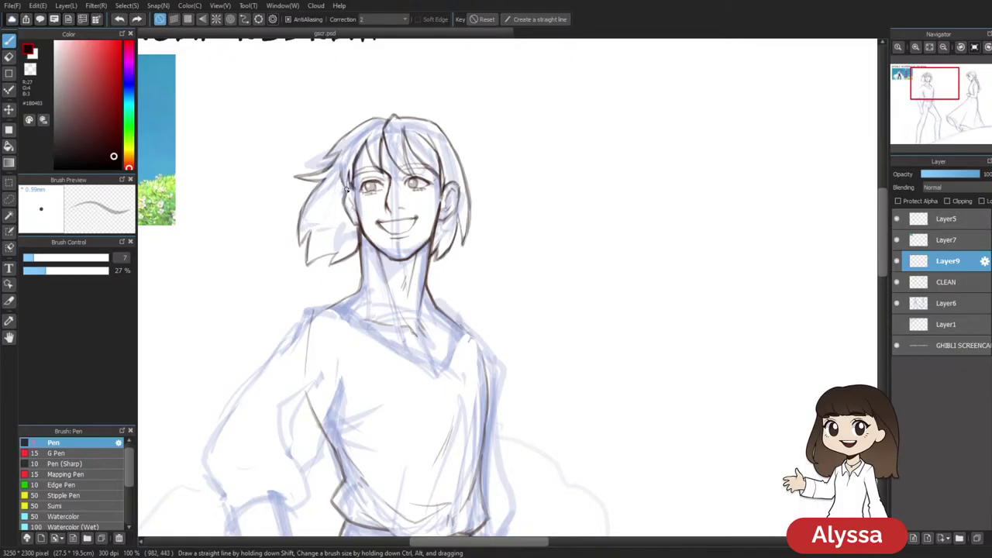
{"action": "left_click_drag", "start_coordinate": [543, 174], "coordinate": [549, 166]}
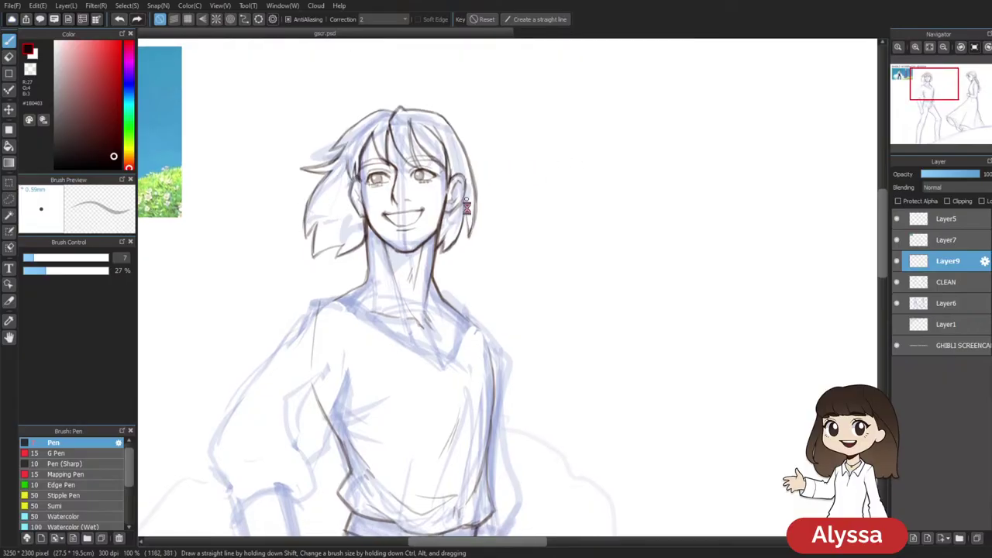
Merge the head line art into the CLEAN layer and compare the line art and sketch by toggling CLEAN and Layer6
{"action": "scroll", "coordinate": [519, 261], "scroll_direction": "down", "scroll_amount": 1}
{"action": "scroll", "coordinate": [522, 265], "scroll_direction": "down", "scroll_amount": 1}
{"action": "left_click_drag", "start_coordinate": [540, 324], "coordinate": [513, 276]}
{"action": "left_click", "coordinate": [897, 263]}
{"action": "left_click", "coordinate": [897, 263]}
{"action": "key", "text": "ctrl+e"}
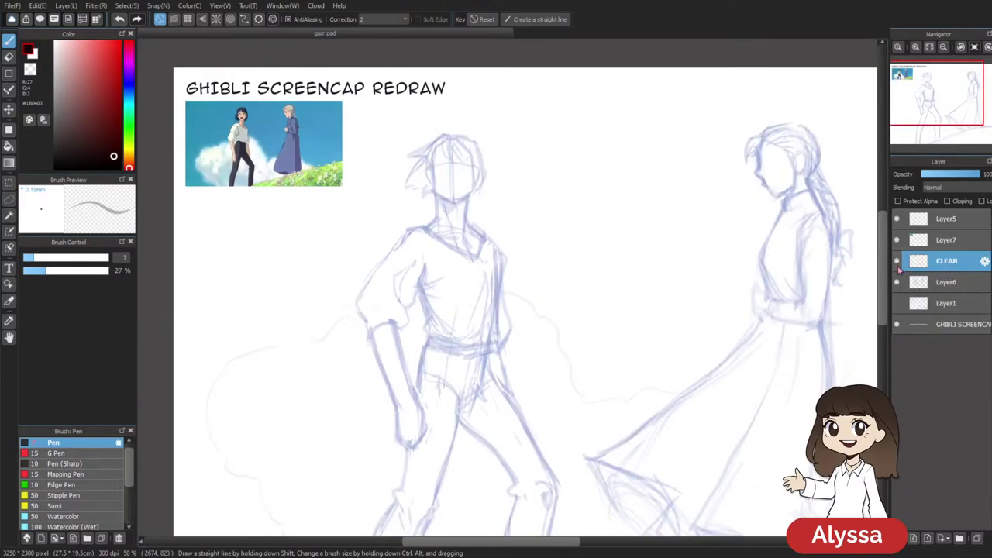
{"action": "left_click", "coordinate": [897, 282]}
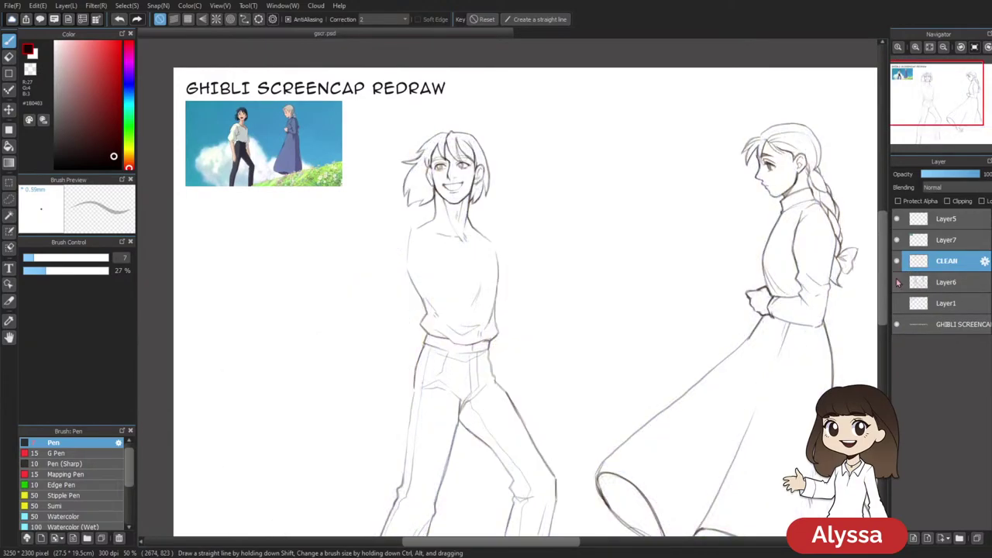
{"action": "left_click", "coordinate": [897, 282]}
Add a new layer above CLEAN and draw a short strand line inside the windblown lock beside the face
{"action": "left_click", "coordinate": [926, 283]}
{"action": "left_click", "coordinate": [938, 265]}
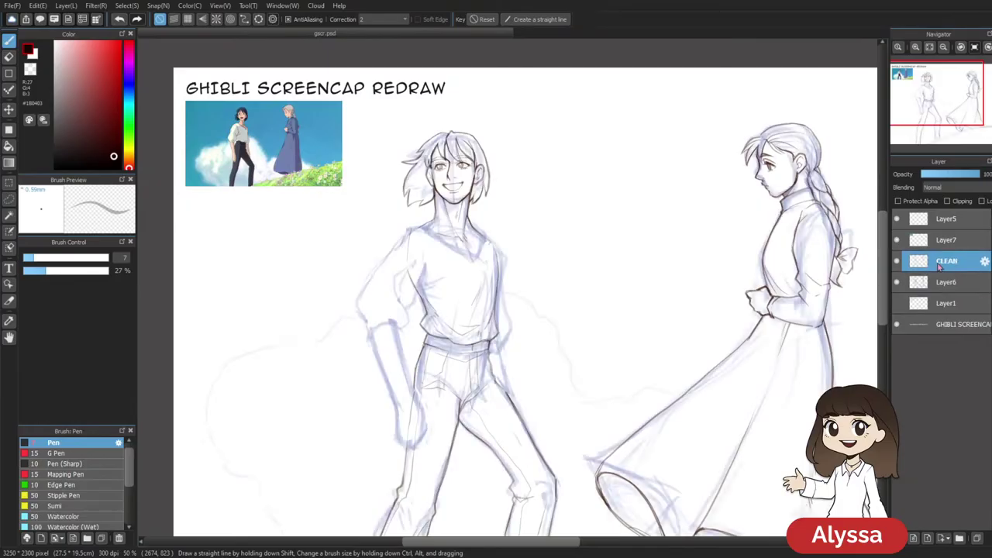
{"action": "key", "text": "ctrl+shift+n"}
{"action": "key", "text": "ctrl+plus"}
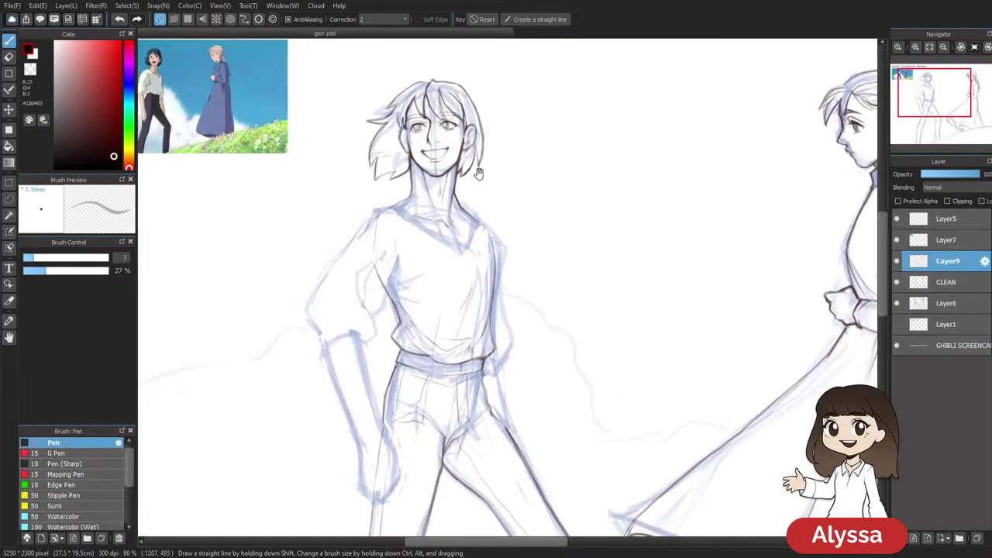
{"action": "left_click_drag", "start_coordinate": [491, 256], "coordinate": [577, 386]}
{"action": "key", "text": "ctrl+plus"}
{"action": "left_click_drag", "start_coordinate": [455, 324], "coordinate": [426, 283]}
{"action": "left_click_drag", "start_coordinate": [481, 237], "coordinate": [578, 233]}
{"action": "left_click_drag", "start_coordinate": [536, 268], "coordinate": [560, 243]}
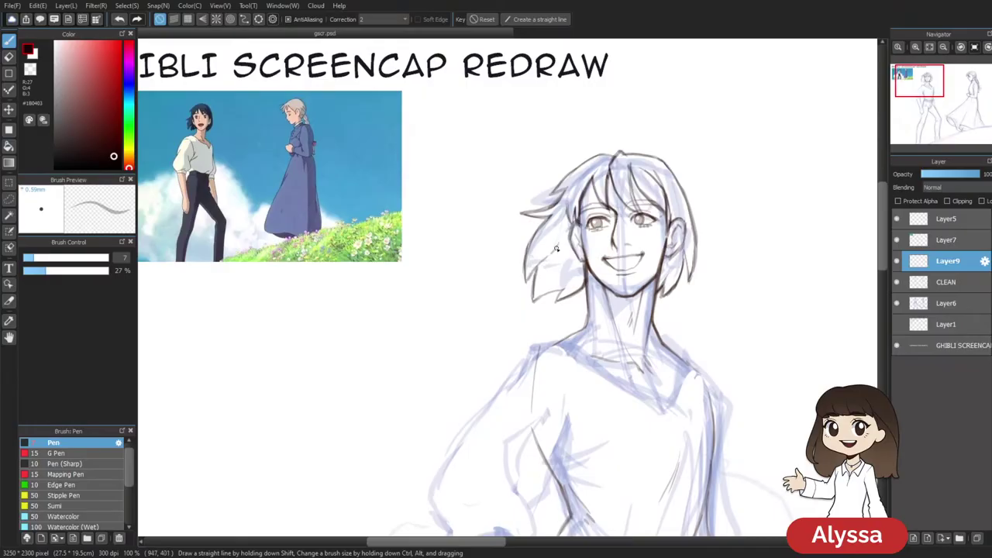
Try merging the new line layer down into CLEAN and undo the merge
{"action": "left_click_drag", "start_coordinate": [765, 327], "coordinate": [747, 307]}
{"action": "key", "text": "ctrl+minus"}
{"action": "key", "text": "ctrl+minus"}
{"action": "key", "text": "ctrl+e"}
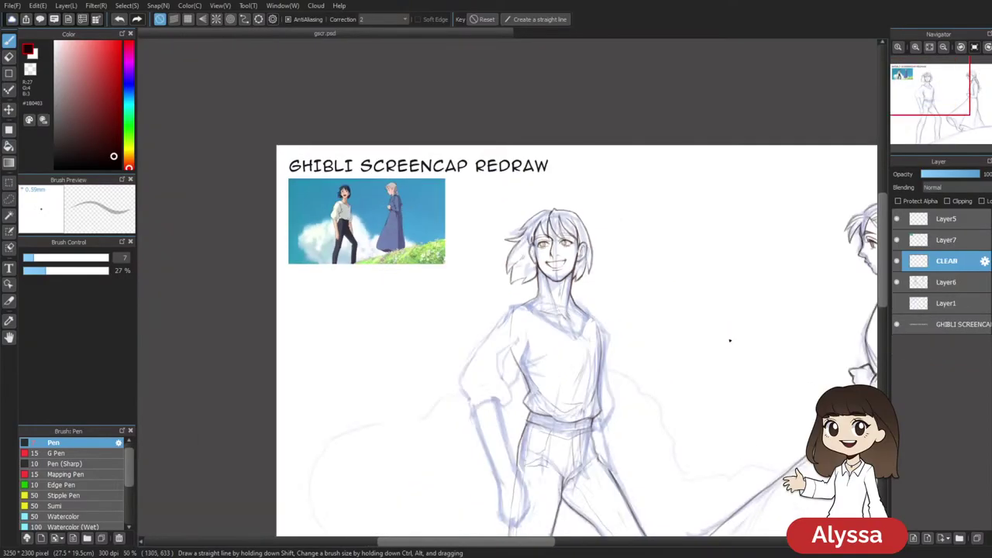
{"action": "key", "text": "ctrl+z"}
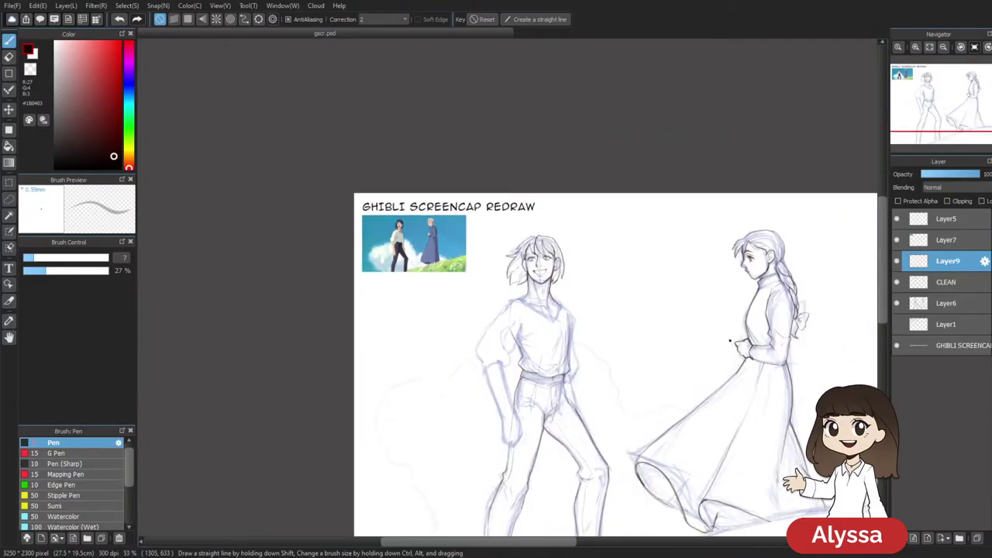
Draw the outline of the standing character's shoulder nearest the windblown lock on Layer9, following the blue sketch
{"action": "mouse_move", "coordinate": [641, 313]}
{"action": "left_mouse_down"}
{"action": "mouse_move", "coordinate": [636, 261]}
{"action": "mouse_move", "coordinate": [583, 187]}
{"action": "left_mouse_up"}
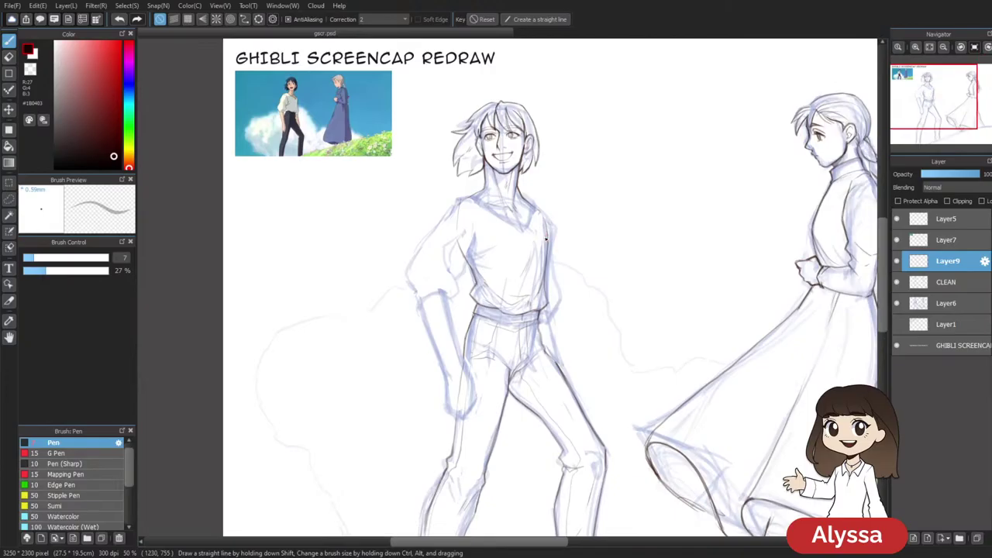
{"action": "key", "text": "ctrl+plus"}
{"action": "left_click_drag", "start_coordinate": [564, 205], "coordinate": [588, 247]}
{"action": "left_click_drag", "start_coordinate": [671, 385], "coordinate": [639, 394]}
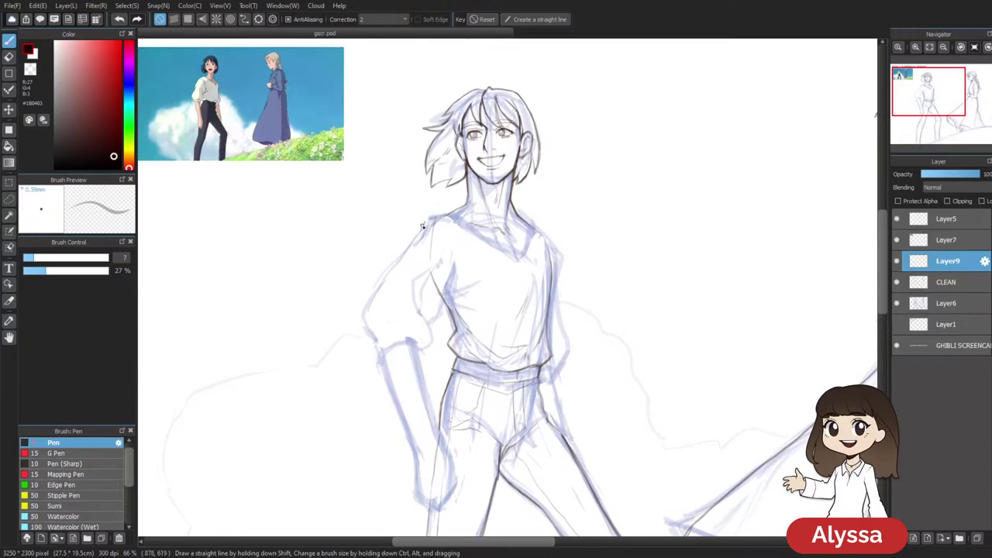
{"action": "mouse_move", "coordinate": [634, 326]}
{"action": "left_mouse_down"}
{"action": "mouse_move", "coordinate": [611, 341]}
{"action": "mouse_move", "coordinate": [604, 325]}
{"action": "left_mouse_up"}
{"action": "mouse_move", "coordinate": [490, 179]}
{"action": "left_mouse_down"}
{"action": "mouse_move", "coordinate": [532, 186]}
{"action": "mouse_move", "coordinate": [528, 193]}
{"action": "mouse_move", "coordinate": [523, 176]}
{"action": "left_mouse_up"}
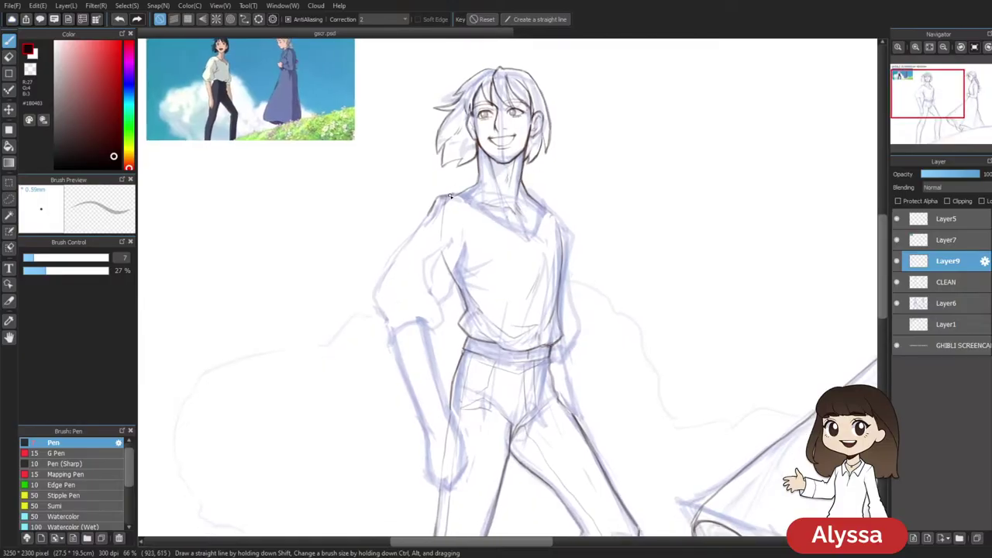
Draw the curved armhole seam, the armpit folds and the underside of the raised puffed sleeve
{"action": "left_click_drag", "start_coordinate": [472, 232], "coordinate": [476, 245]}
{"action": "left_click_drag", "start_coordinate": [530, 203], "coordinate": [502, 169]}
{"action": "left_click_drag", "start_coordinate": [449, 208], "coordinate": [445, 225]}
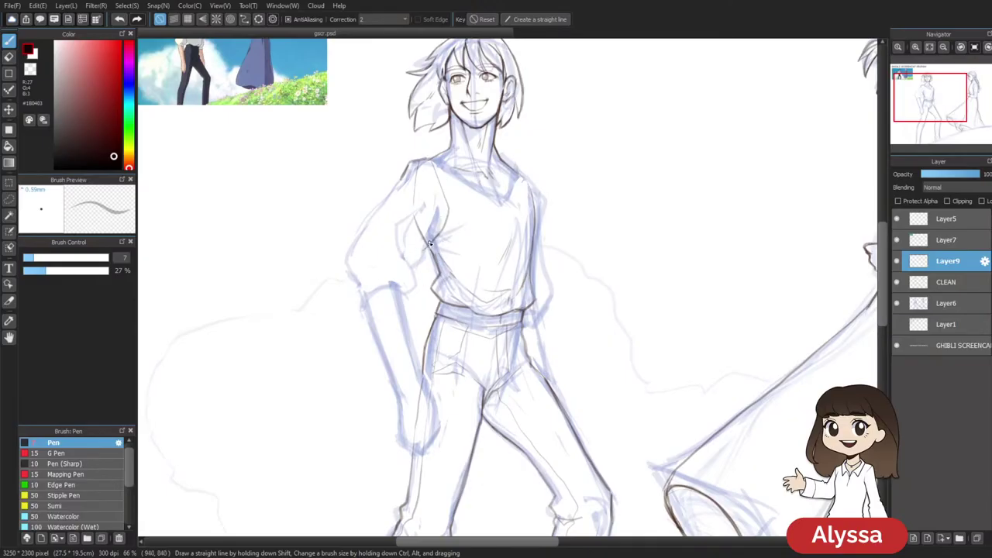
{"action": "left_click_drag", "start_coordinate": [520, 174], "coordinate": [502, 173]}
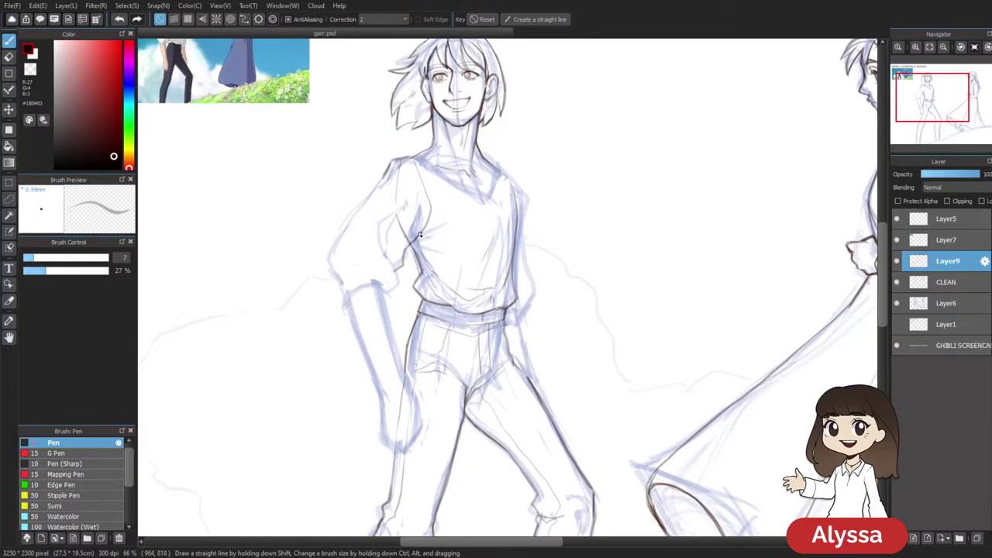
{"action": "mouse_move", "coordinate": [581, 302]}
{"action": "left_mouse_down"}
{"action": "mouse_move", "coordinate": [551, 328]}
{"action": "mouse_move", "coordinate": [501, 263]}
{"action": "left_mouse_up"}
{"action": "left_click_drag", "start_coordinate": [462, 250], "coordinate": [532, 232]}
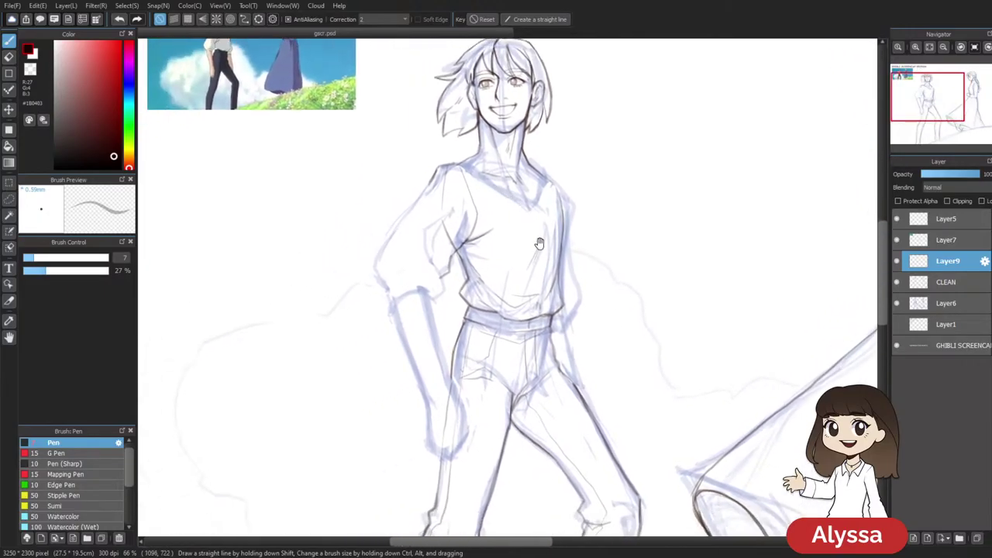
Erase the old torso line on the CLEAN layer where it crosses the sleeve at the armpit, using eraser size 21
{"action": "left_click", "coordinate": [896, 283]}
{"action": "left_click", "coordinate": [897, 283]}
{"action": "left_click", "coordinate": [941, 286]}
{"action": "key", "text": "e"}
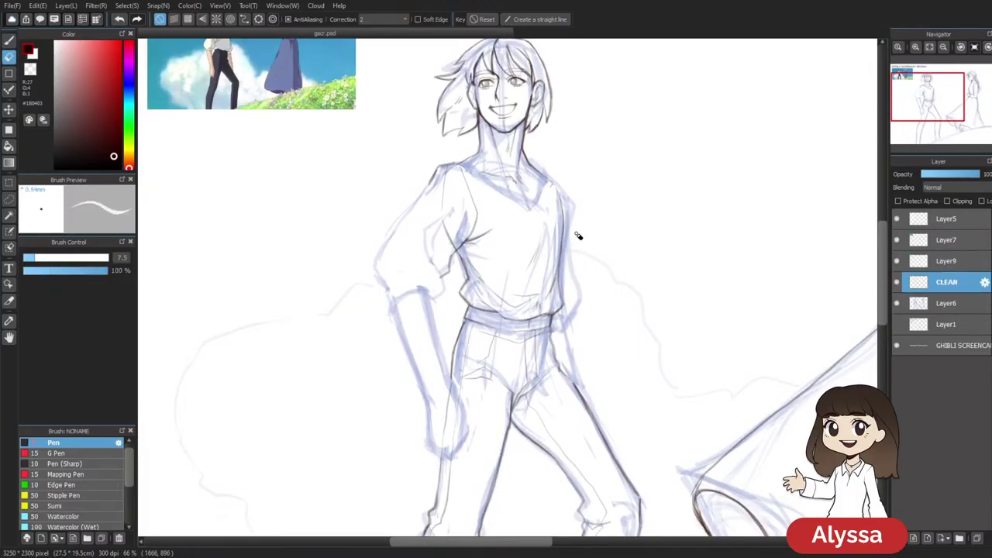
{"action": "mouse_move", "coordinate": [448, 197]}
{"action": "left_mouse_down"}
{"action": "mouse_move", "coordinate": [463, 194]}
{"action": "mouse_move", "coordinate": [443, 226]}
{"action": "mouse_move", "coordinate": [449, 247]}
{"action": "mouse_move", "coordinate": [458, 239]}
{"action": "left_mouse_up"}
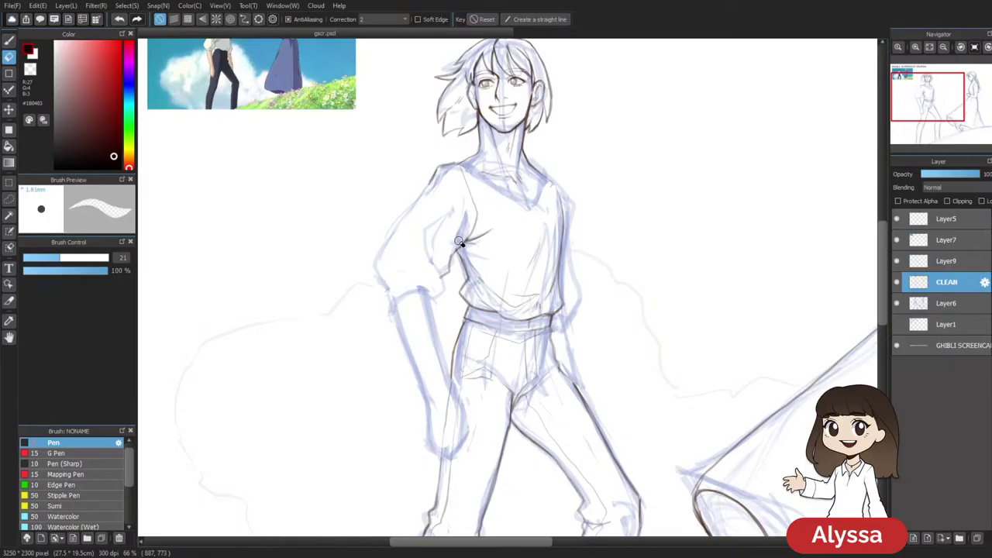
Return to Layer9 with the Pen and continue the puffed sleeve's inner edge down to the cuff
{"action": "left_click", "coordinate": [964, 263]}
{"action": "key", "text": "p"}
{"action": "left_click_drag", "start_coordinate": [504, 195], "coordinate": [466, 176]}
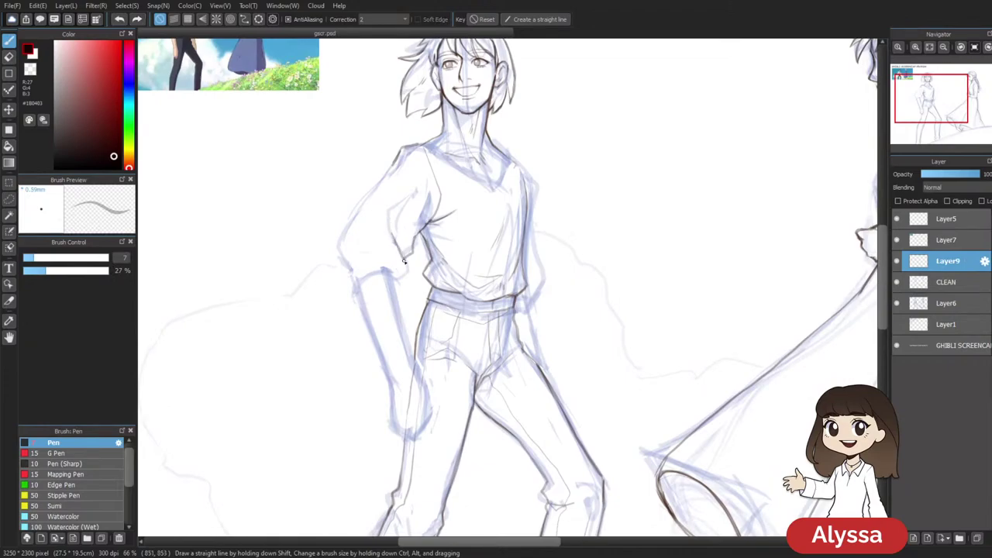
{"action": "left_click_drag", "start_coordinate": [403, 270], "coordinate": [375, 339]}
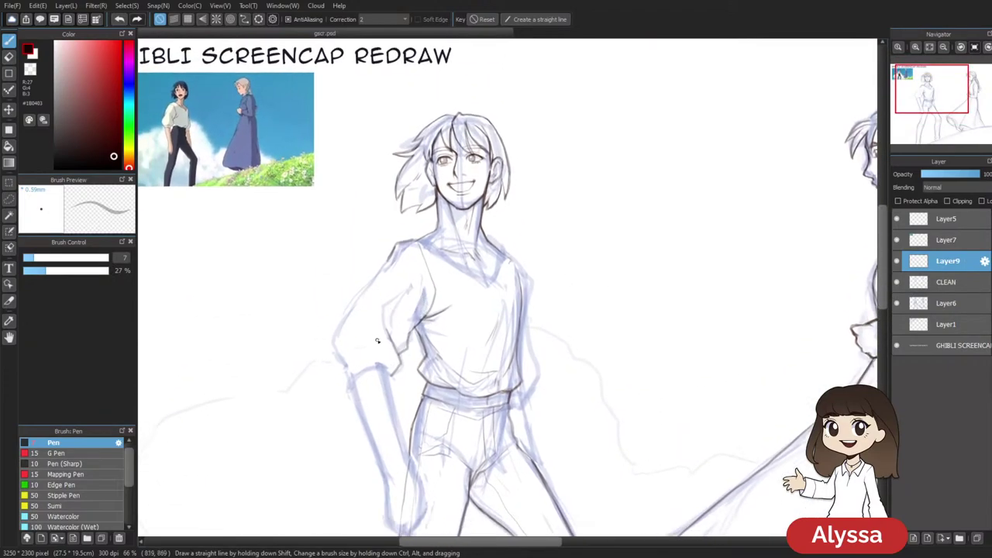
Draw the puffed sleeve's outer edge from shoulder to elbow and its rolled cuff, undoing the unsuccessful strokes
{"action": "mouse_move", "coordinate": [347, 375]}
{"action": "left_mouse_down"}
{"action": "mouse_move", "coordinate": [391, 375]}
{"action": "mouse_move", "coordinate": [381, 369]}
{"action": "mouse_move", "coordinate": [348, 383]}
{"action": "mouse_move", "coordinate": [381, 367]}
{"action": "mouse_move", "coordinate": [347, 368]}
{"action": "mouse_move", "coordinate": [382, 350]}
{"action": "mouse_move", "coordinate": [365, 358]}
{"action": "mouse_move", "coordinate": [379, 364]}
{"action": "mouse_move", "coordinate": [373, 354]}
{"action": "mouse_move", "coordinate": [352, 365]}
{"action": "mouse_move", "coordinate": [392, 365]}
{"action": "left_mouse_up"}
{"action": "key", "text": "ctrl+z"}
{"action": "key", "text": "ctrl+z"}
{"action": "key", "text": "ctrl+z"}
{"action": "left_click_drag", "start_coordinate": [453, 251], "coordinate": [480, 239]}
{"action": "mouse_move", "coordinate": [417, 242]}
{"action": "left_mouse_down"}
{"action": "mouse_move", "coordinate": [361, 319]}
{"action": "mouse_move", "coordinate": [378, 358]}
{"action": "left_mouse_up"}
{"action": "key", "text": "ctrl+z"}
{"action": "key", "text": "ctrl+z"}
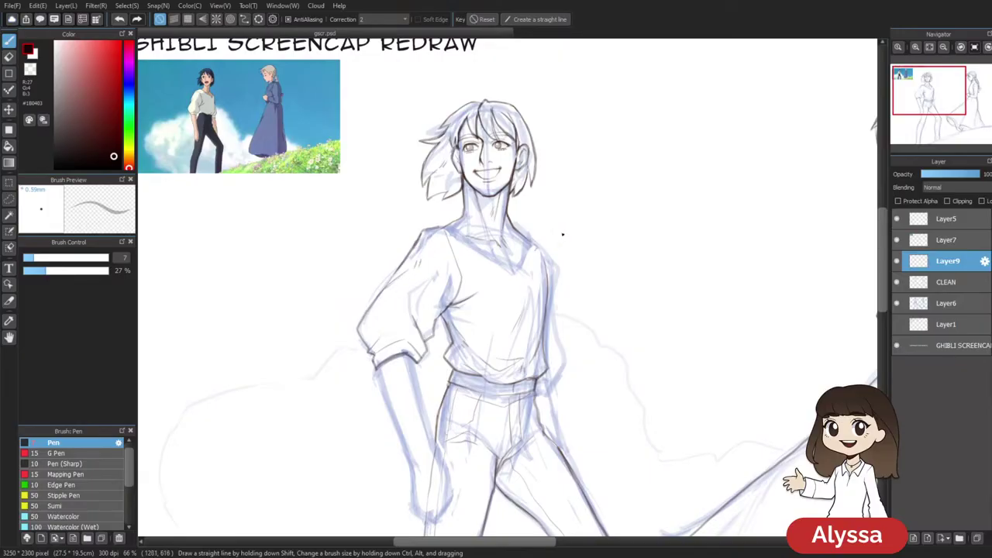
Darken the rolled cuff's lower edge, refine the short fold marks on the upper sleeve, and check the whole figure
{"action": "left_click_drag", "start_coordinate": [481, 279], "coordinate": [526, 256]}
{"action": "left_click_drag", "start_coordinate": [557, 222], "coordinate": [523, 255]}
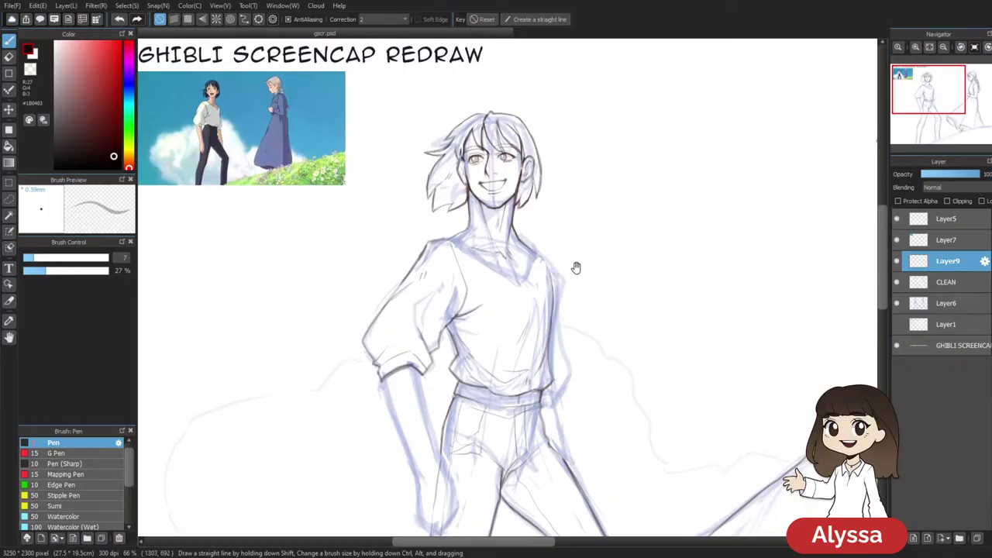
{"action": "left_click_drag", "start_coordinate": [582, 320], "coordinate": [561, 325]}
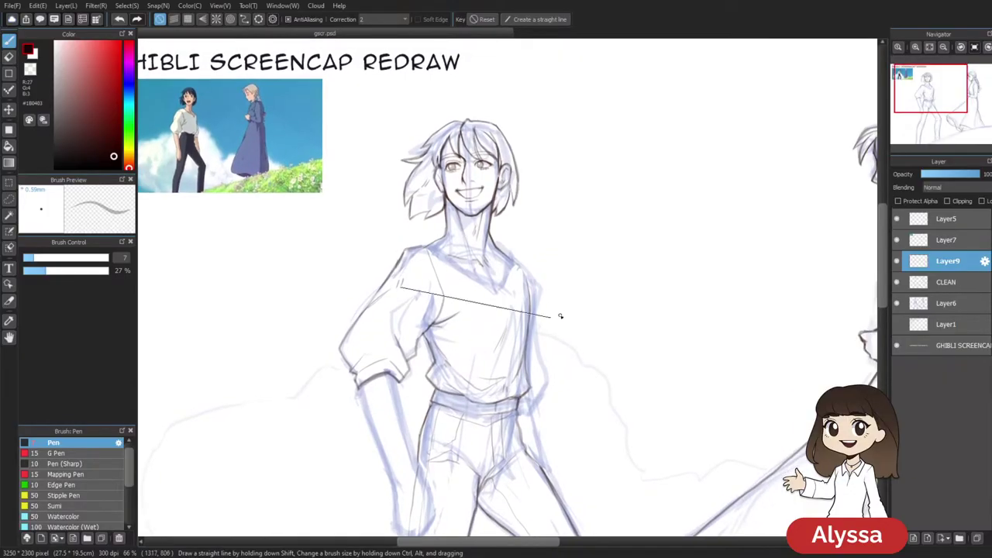
{"action": "scroll", "coordinate": [567, 310], "scroll_direction": "down", "scroll_amount": 1}
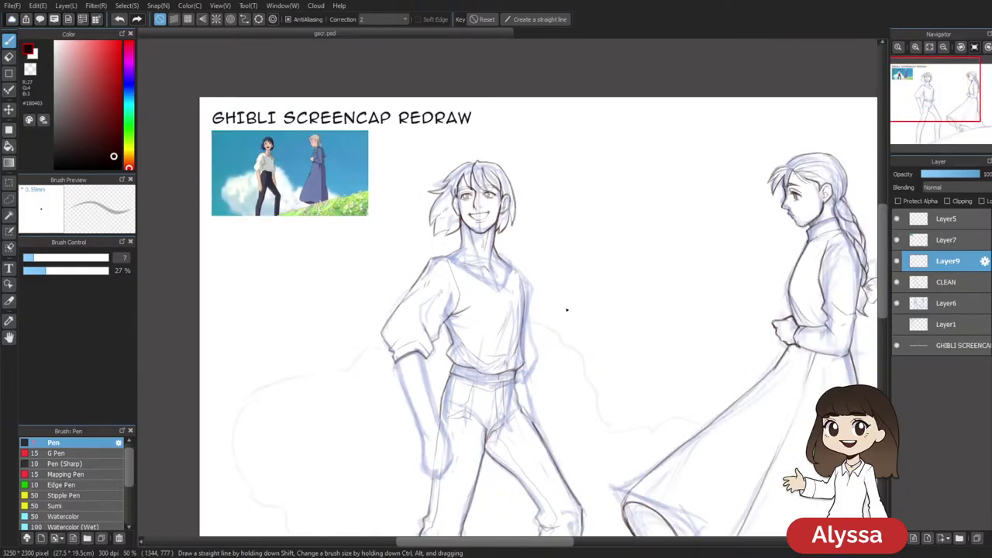
Mesh-transform the puffed sleeve on Layer9 with a 4 by 4 grid, pulling its inner cuff slightly down, and compare before and after
{"action": "left_click_drag", "start_coordinate": [570, 409], "coordinate": [499, 345]}
{"action": "left_click_drag", "start_coordinate": [517, 387], "coordinate": [484, 300]}
{"action": "mouse_move", "coordinate": [489, 362]}
{"action": "left_mouse_down"}
{"action": "mouse_move", "coordinate": [511, 298]}
{"action": "mouse_move", "coordinate": [523, 348]}
{"action": "mouse_move", "coordinate": [491, 390]}
{"action": "mouse_move", "coordinate": [534, 408]}
{"action": "left_mouse_up"}
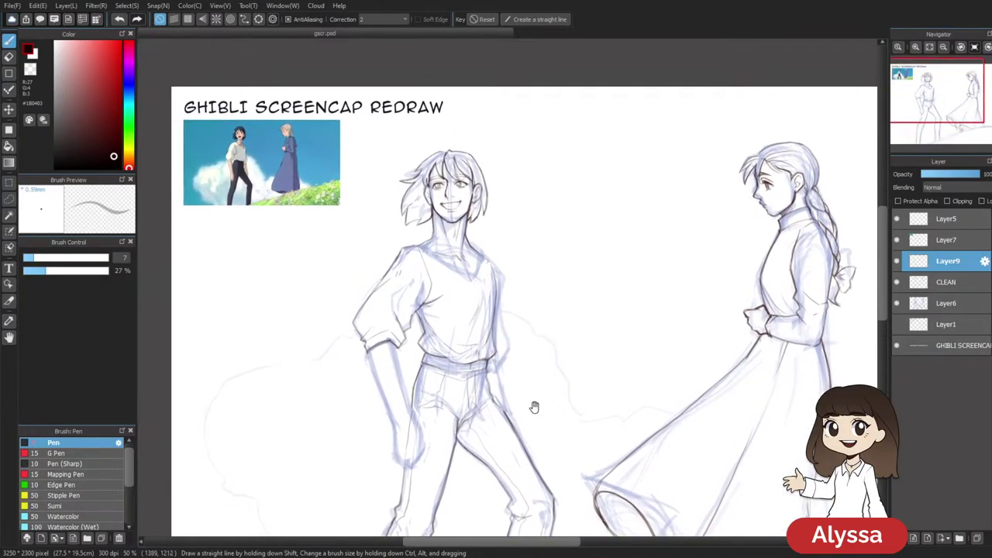
{"action": "key", "text": "ctrl+plus"}
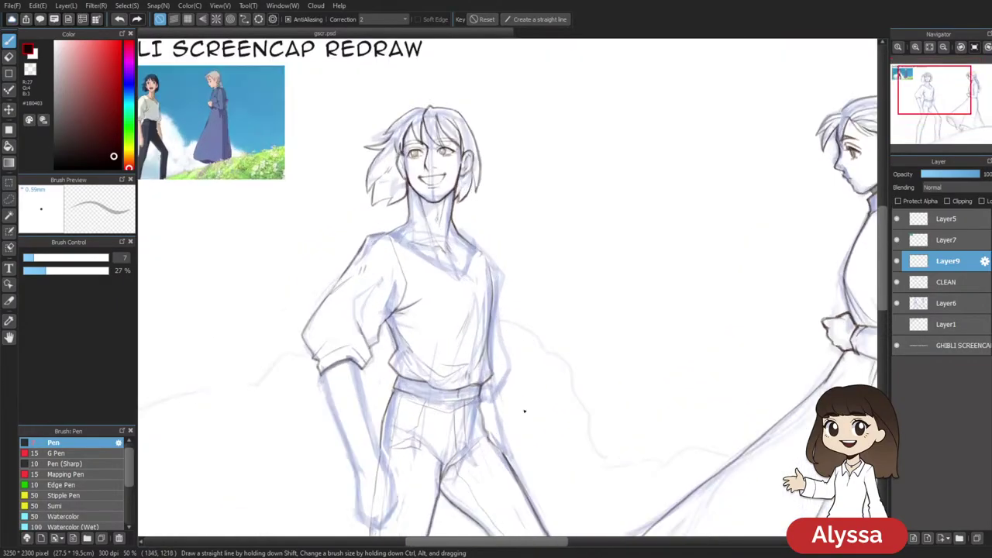
{"action": "key", "text": "ctrl+shift+t"}
{"action": "left_click_drag", "start_coordinate": [362, 363], "coordinate": [363, 371]}
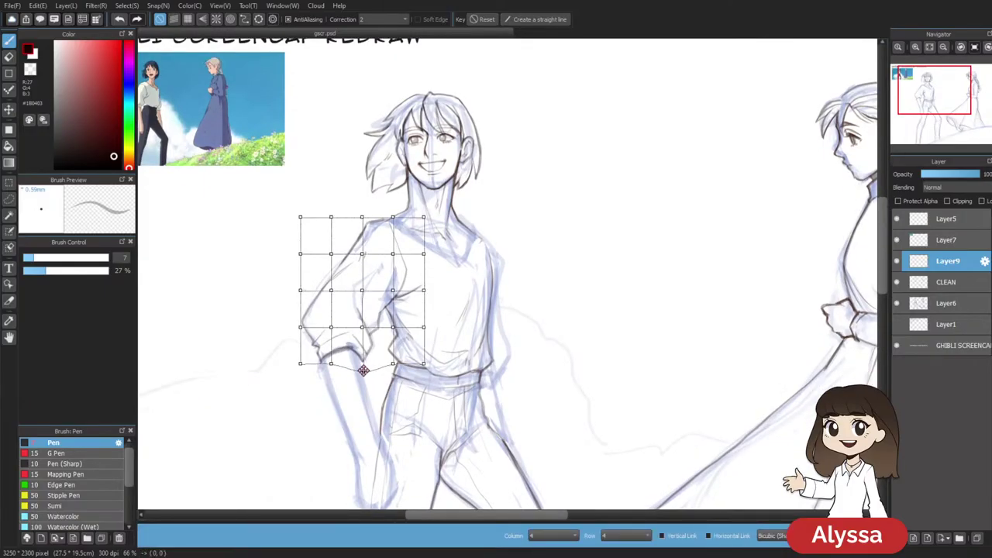
{"action": "left_click_drag", "start_coordinate": [362, 327], "coordinate": [359, 334]}
{"action": "key", "text": "Return"}
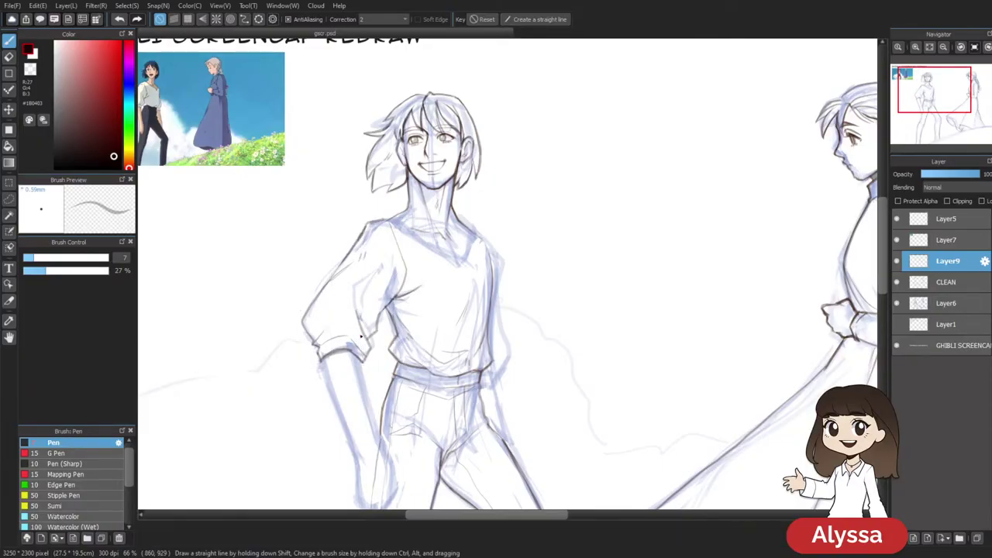
{"action": "key", "text": "ctrl+z"}
{"action": "key", "text": "ctrl+y"}
{"action": "left_click_drag", "start_coordinate": [603, 416], "coordinate": [564, 350]}
{"action": "scroll", "coordinate": [564, 350], "scroll_direction": "down", "scroll_amount": 2}
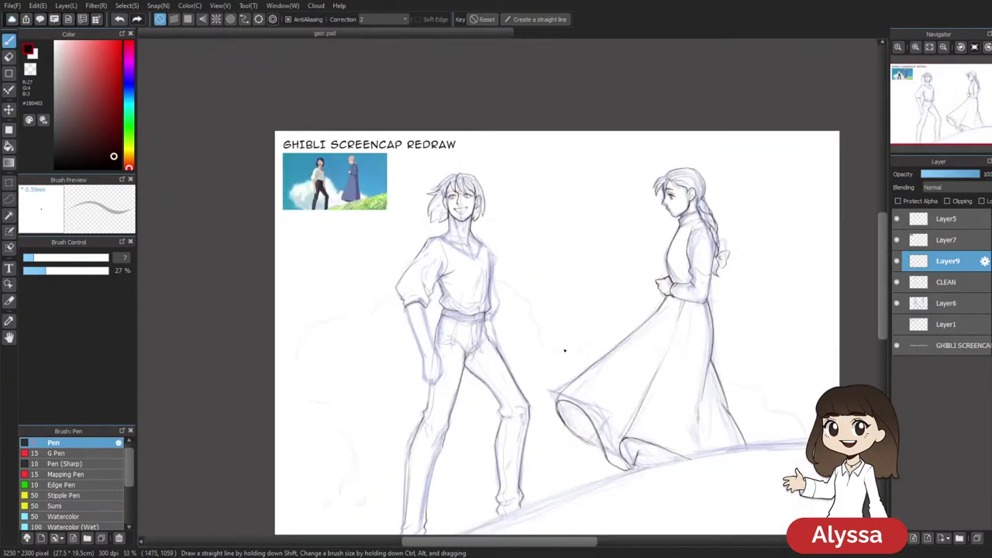
Merge Layer9 down into CLEAN, check the line art with the Layer6 sketch hidden, and bring back Layer9 and the sketch
{"action": "scroll", "coordinate": [564, 350], "scroll_direction": "up", "scroll_amount": 1}
{"action": "key", "text": "ctrl+e"}
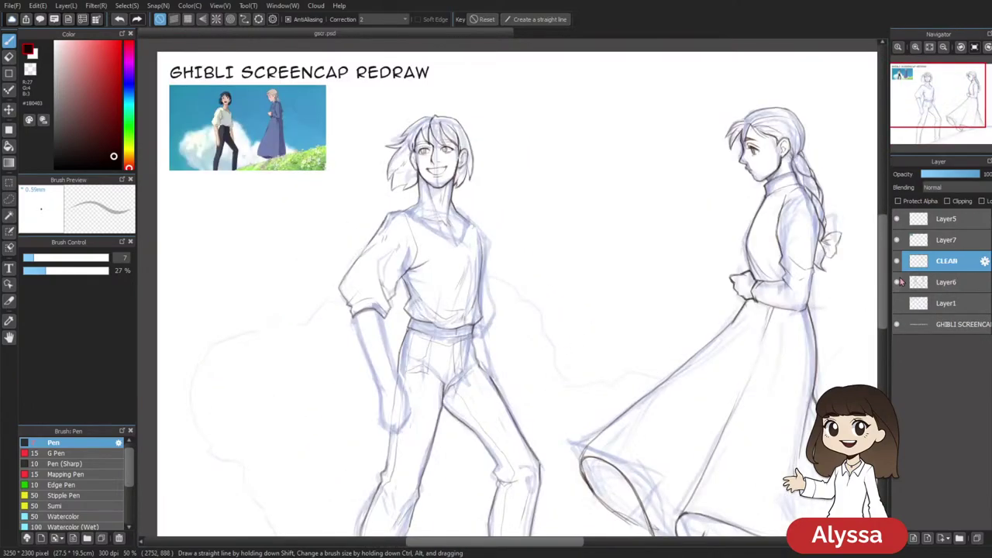
{"action": "left_click", "coordinate": [897, 282]}
{"action": "left_click", "coordinate": [897, 262]}
{"action": "left_click", "coordinate": [897, 262]}
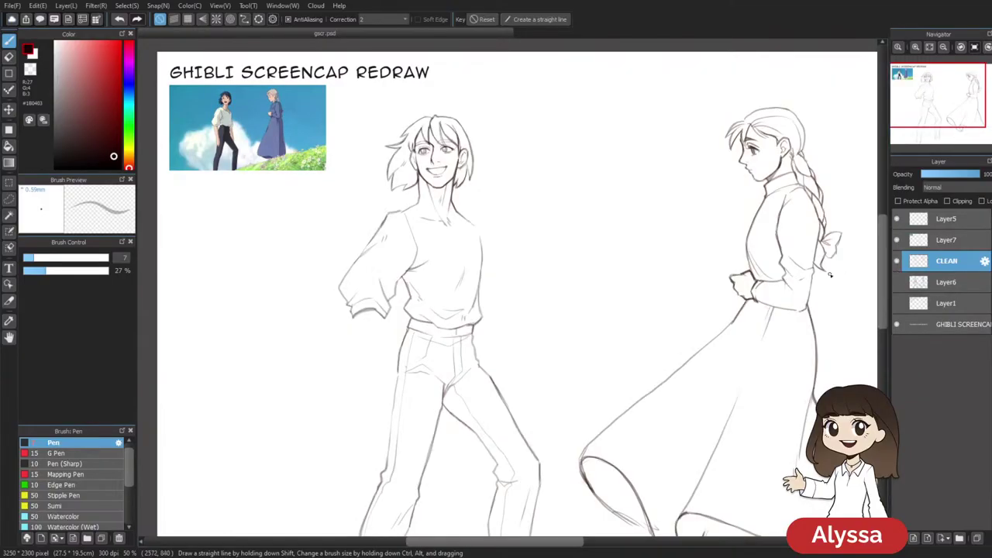
{"action": "key", "text": "ctrl+z"}
{"action": "left_click", "coordinate": [897, 304]}
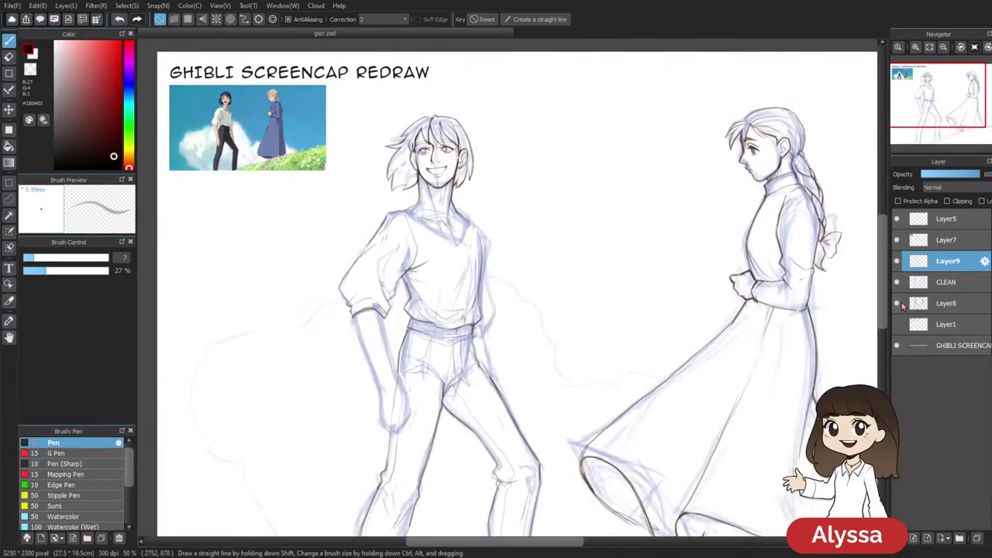
Ink a darker line on Layer9 along the shirt's far armhole, from the shoulder down the torso's side
{"action": "left_click_drag", "start_coordinate": [679, 212], "coordinate": [679, 243]}
{"action": "scroll", "coordinate": [679, 246], "scroll_direction": "up", "scroll_amount": 1}
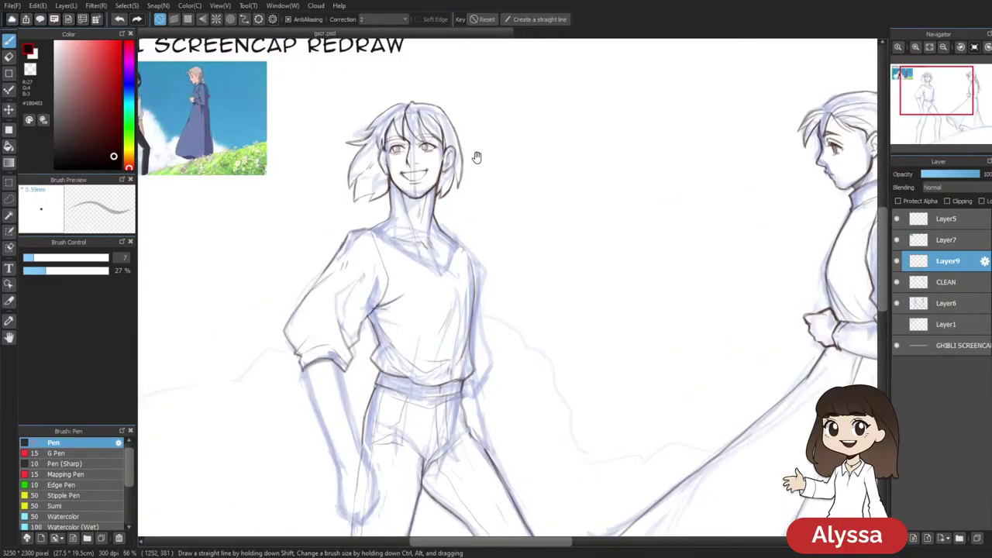
{"action": "left_click_drag", "start_coordinate": [476, 155], "coordinate": [521, 202]}
{"action": "left_click_drag", "start_coordinate": [633, 232], "coordinate": [552, 206]}
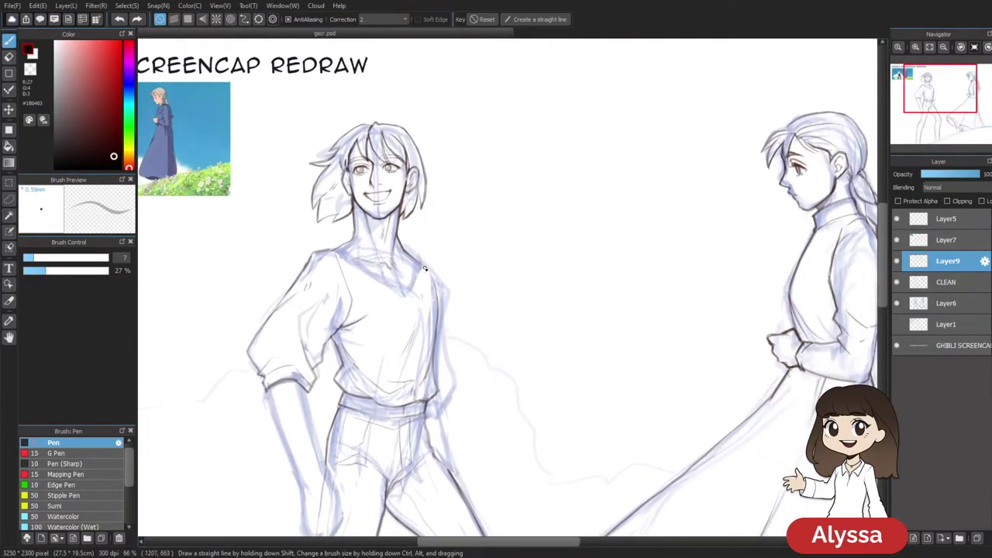
{"action": "left_click_drag", "start_coordinate": [586, 221], "coordinate": [609, 193]}
{"action": "key", "text": "ctrl+e"}
{"action": "key", "text": "ctrl+z"}
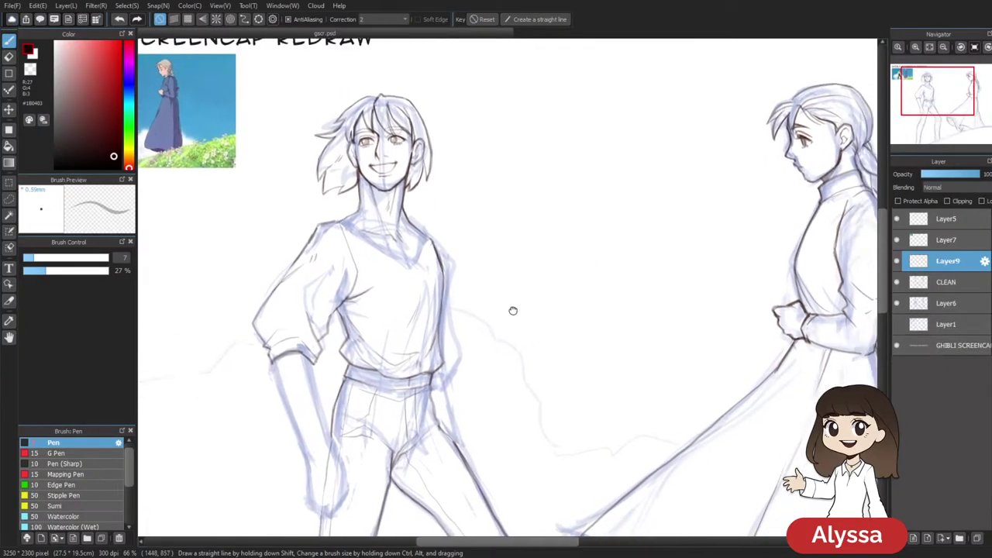
{"action": "left_click_drag", "start_coordinate": [441, 248], "coordinate": [514, 317]}
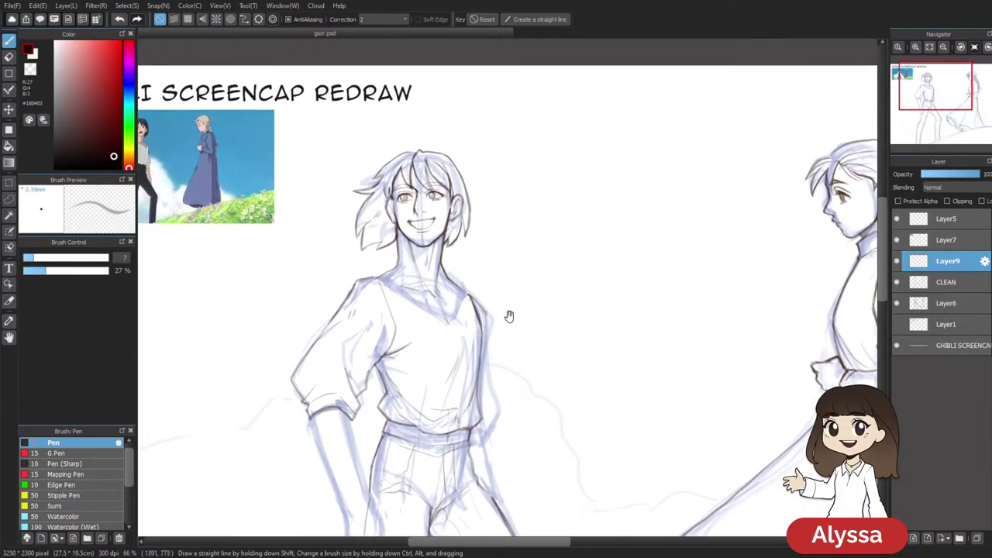
{"action": "left_click_drag", "start_coordinate": [489, 359], "coordinate": [506, 342]}
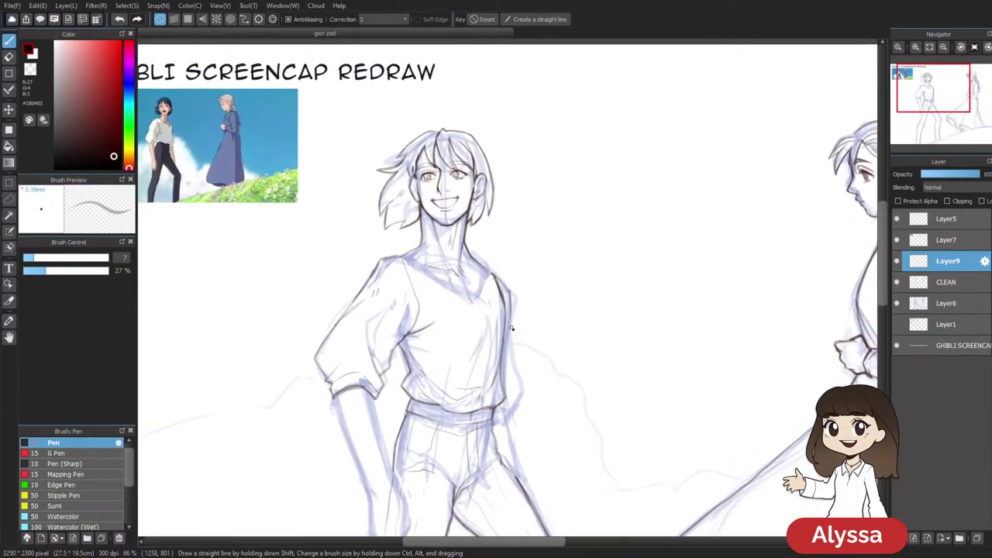
Draw the far sleeve's lower part around the elbow down to the cuff, and save the drawing
{"action": "mouse_move", "coordinate": [509, 310]}
{"action": "left_mouse_down"}
{"action": "mouse_move", "coordinate": [523, 378]}
{"action": "mouse_move", "coordinate": [491, 368]}
{"action": "left_mouse_up"}
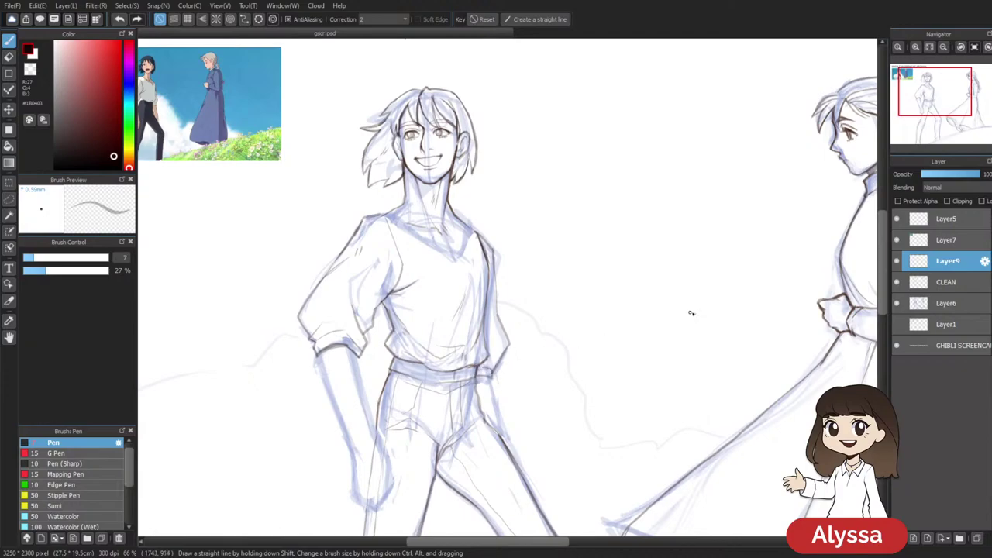
{"action": "key", "text": "ctrl+e"}
{"action": "key", "text": "ctrl+y"}
{"action": "left_click_drag", "start_coordinate": [585, 315], "coordinate": [544, 308]}
{"action": "key", "text": "ctrl+s"}
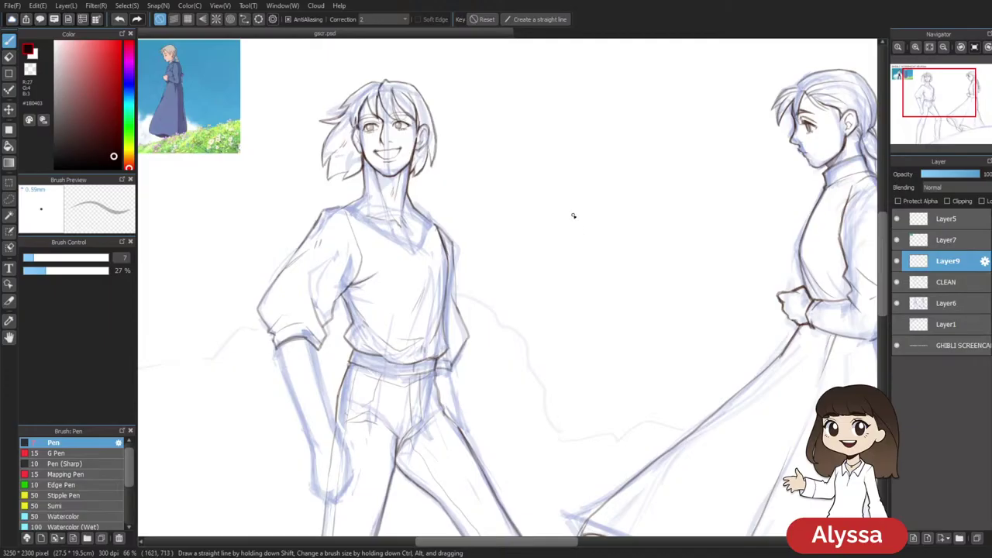
Ink the far sleeve's outer edge from shoulder to elbow, undoing unsuccessful strokes, then merge it into CLEAN and add a new layer above
{"action": "left_click_drag", "start_coordinate": [515, 331], "coordinate": [573, 272]}
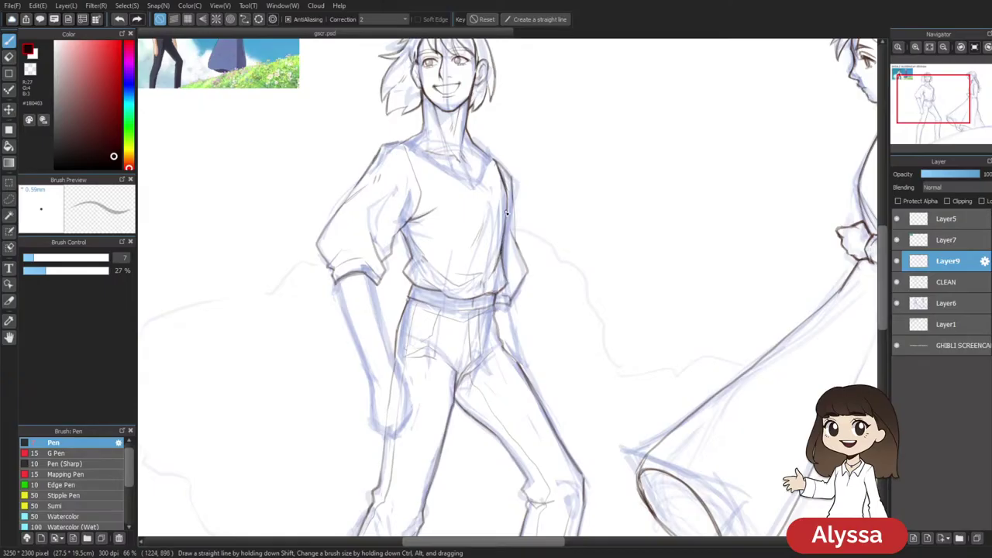
{"action": "left_click_drag", "start_coordinate": [499, 333], "coordinate": [463, 323]}
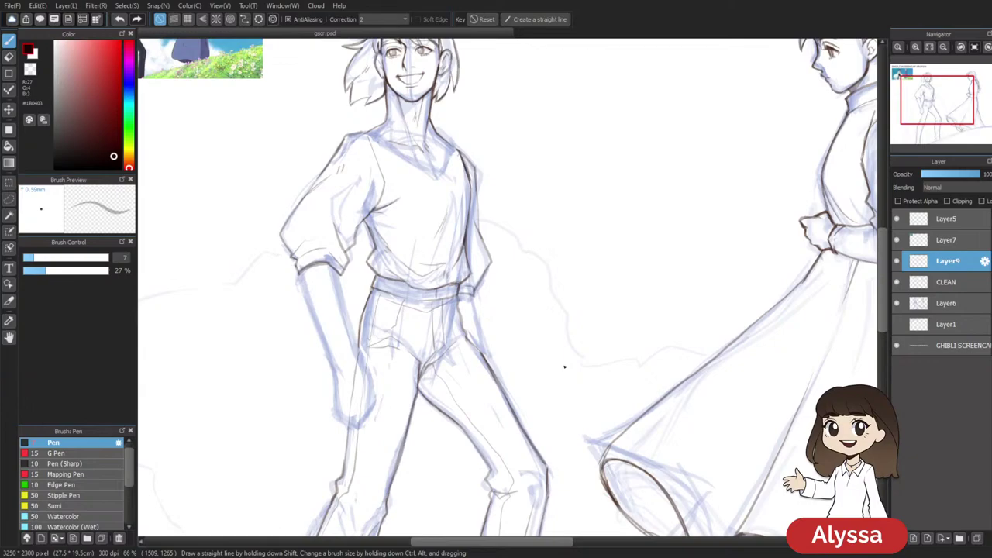
{"action": "key", "text": "ctrl+minus"}
{"action": "key", "text": "ctrl+plus"}
{"action": "left_click_drag", "start_coordinate": [476, 205], "coordinate": [478, 231]}
{"action": "key", "text": "ctrl+z"}
{"action": "left_click_drag", "start_coordinate": [475, 183], "coordinate": [478, 231]}
{"action": "key", "text": "ctrl+z"}
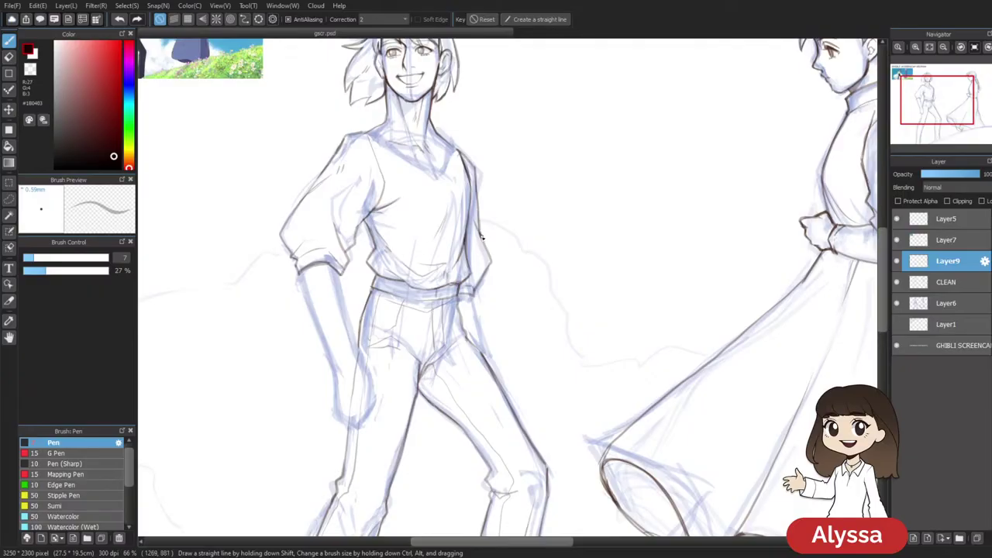
{"action": "left_click_drag", "start_coordinate": [520, 261], "coordinate": [532, 321]}
{"action": "key", "text": "ctrl+e"}
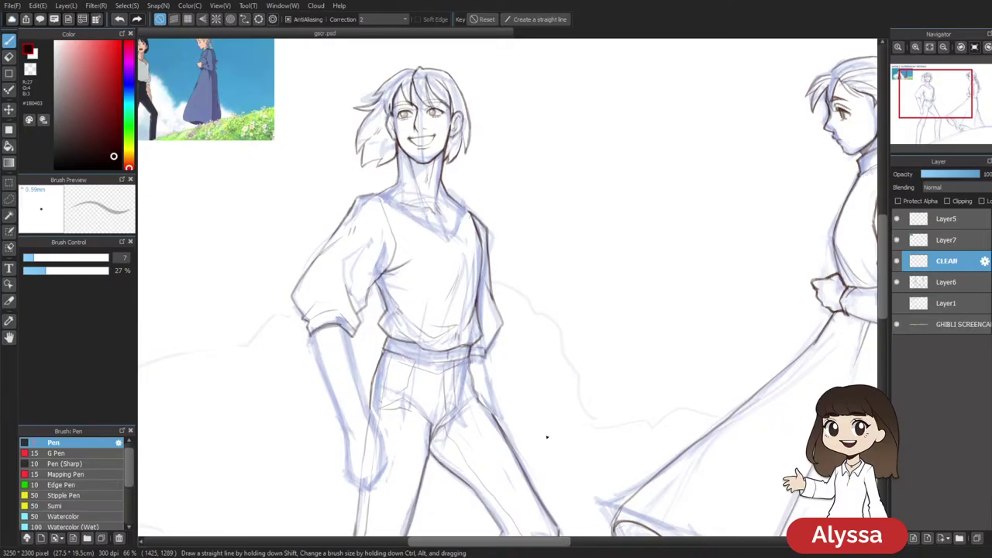
{"action": "key", "text": "ctrl+shift+n"}
Draw the near side of the shirt's V-neckline from the base of the neck toward the chest on Layer9
{"action": "left_click_drag", "start_coordinate": [582, 224], "coordinate": [570, 146]}
{"action": "left_click_drag", "start_coordinate": [522, 147], "coordinate": [537, 292]}
{"action": "left_click_drag", "start_coordinate": [482, 269], "coordinate": [557, 257]}
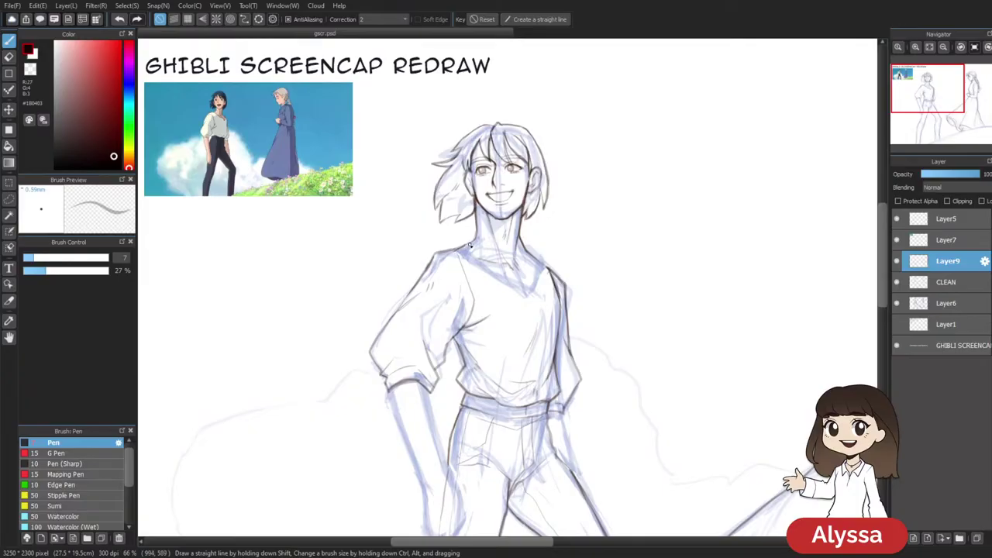
{"action": "left_click_drag", "start_coordinate": [553, 220], "coordinate": [527, 212]}
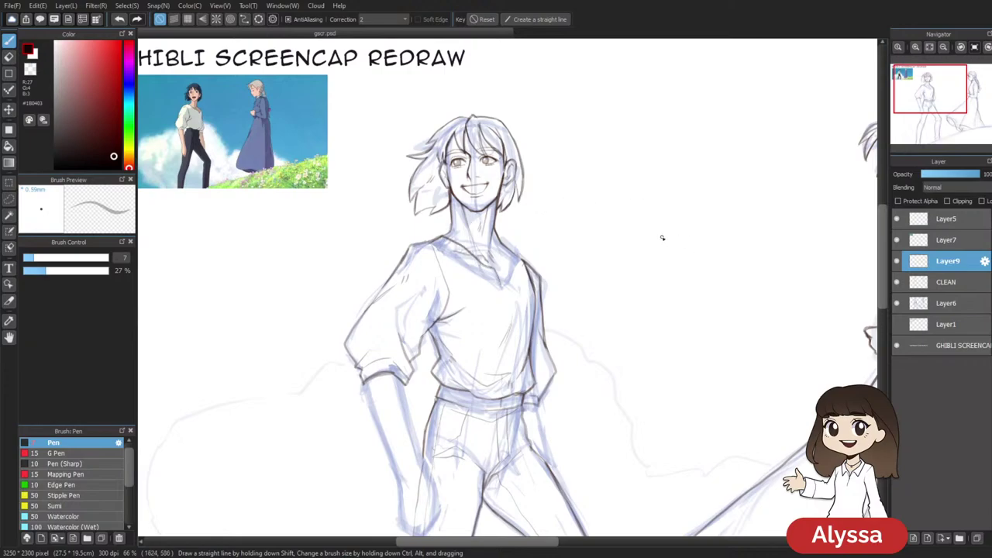
{"action": "left_click_drag", "start_coordinate": [565, 292], "coordinate": [577, 307]}
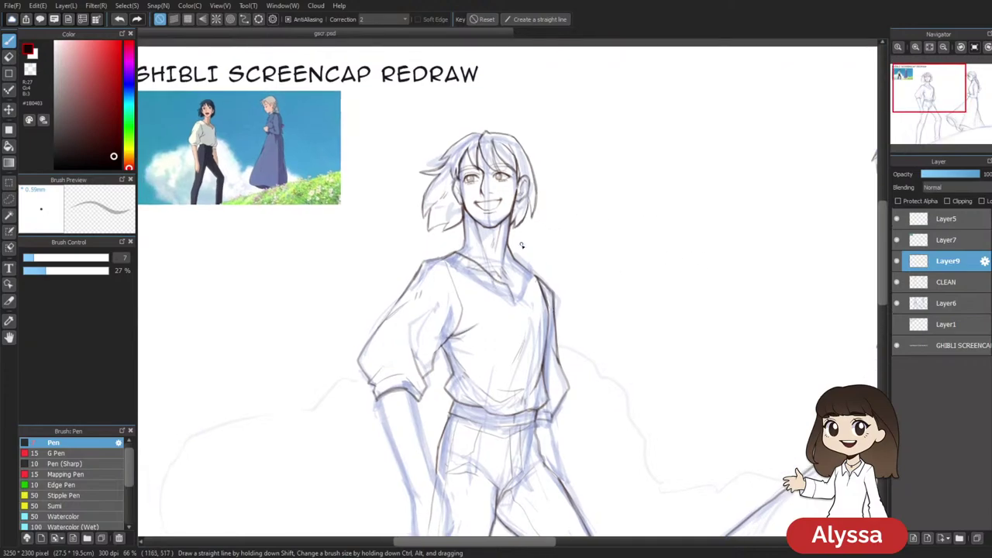
Draw the far side of the V-neckline from the shoulder down to the point on the chest
{"action": "left_click_drag", "start_coordinate": [567, 246], "coordinate": [535, 239]}
{"action": "mouse_move", "coordinate": [673, 271]}
{"action": "left_mouse_down"}
{"action": "mouse_move", "coordinate": [618, 248]}
{"action": "mouse_move", "coordinate": [618, 269]}
{"action": "left_mouse_up"}
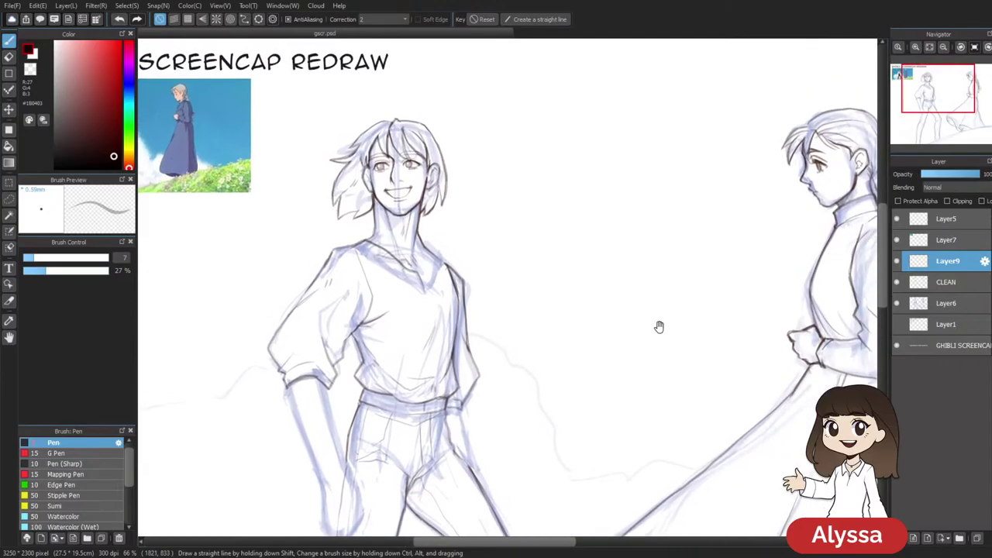
{"action": "scroll", "coordinate": [494, 283], "scroll_direction": "left", "scroll_amount": 5}
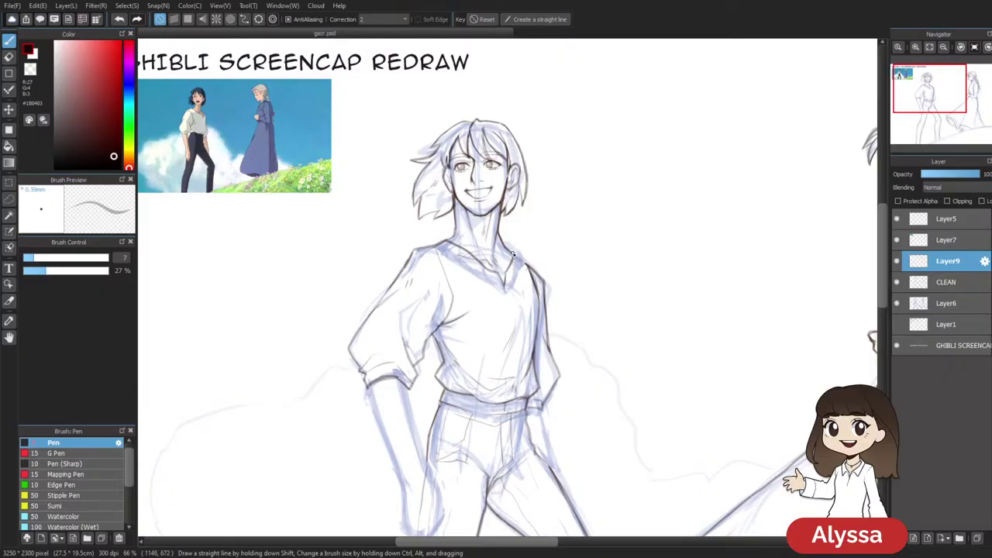
{"action": "scroll", "coordinate": [565, 244], "scroll_direction": "right", "scroll_amount": 2}
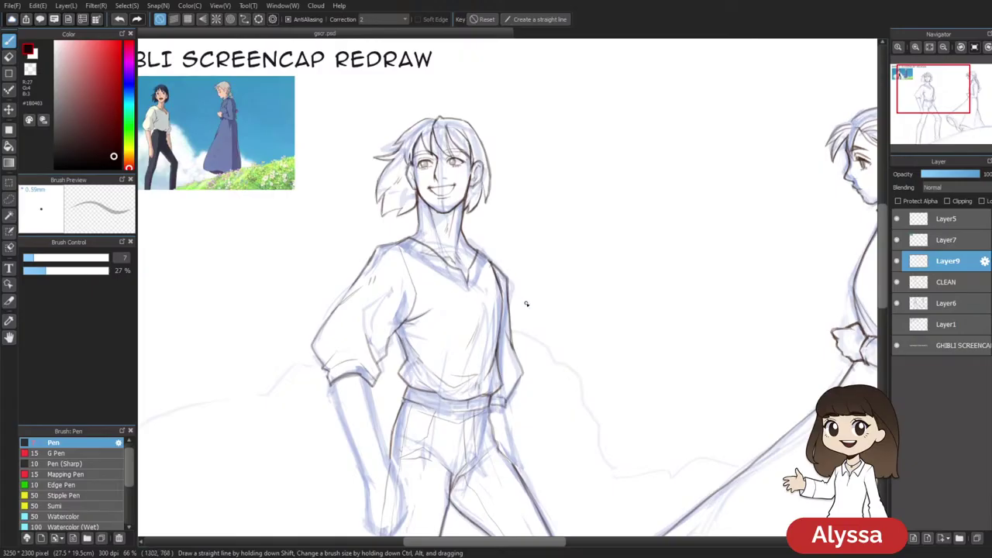
{"action": "scroll", "coordinate": [615, 348], "scroll_direction": "left", "scroll_amount": 3}
Clean up the far shoulder line beside the neckline with the size 21 eraser on CLEAN and the Pen on Layer9, then save
{"action": "left_click", "coordinate": [926, 284]}
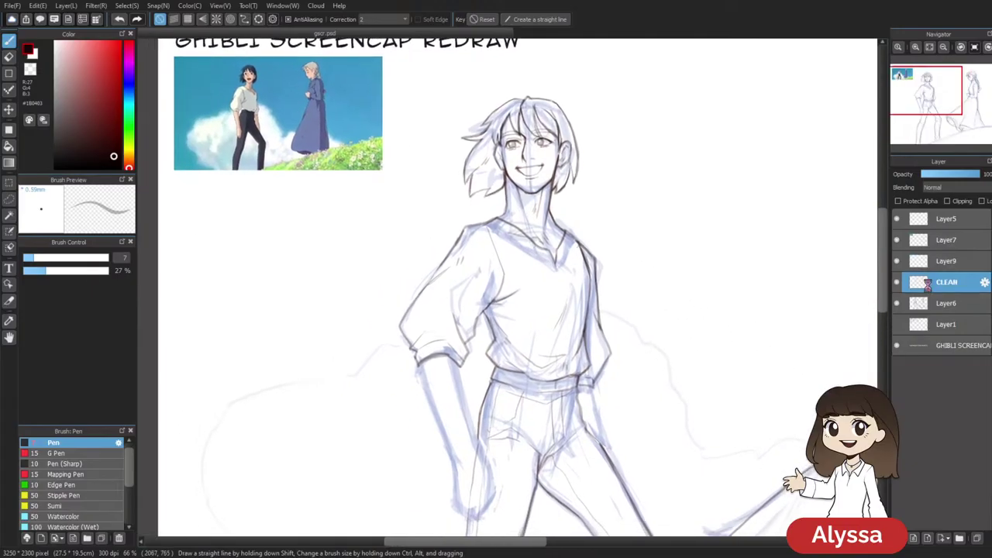
{"action": "key", "text": "e"}
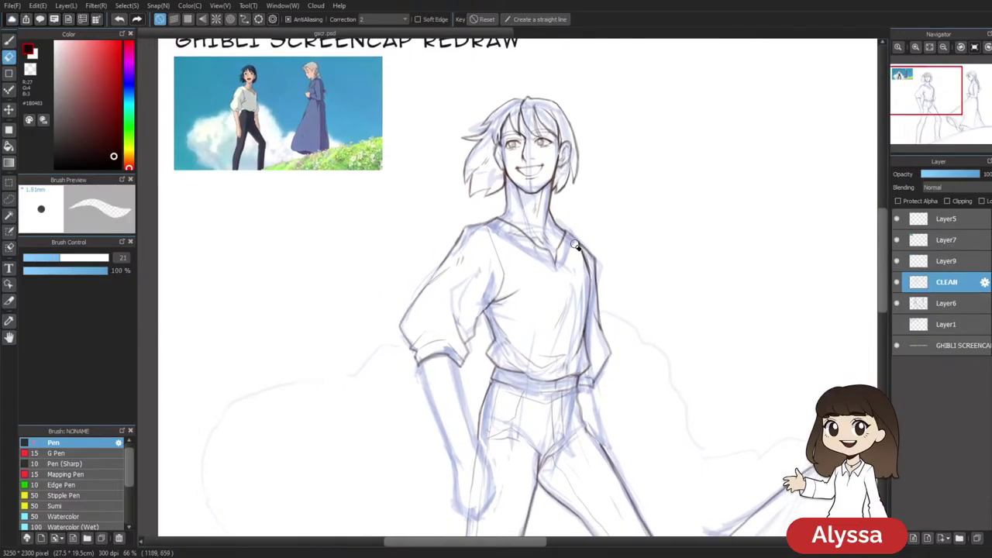
{"action": "left_click", "coordinate": [926, 262]}
{"action": "scroll", "coordinate": [581, 286], "scroll_direction": "right", "scroll_amount": 2}
{"action": "key", "text": "p"}
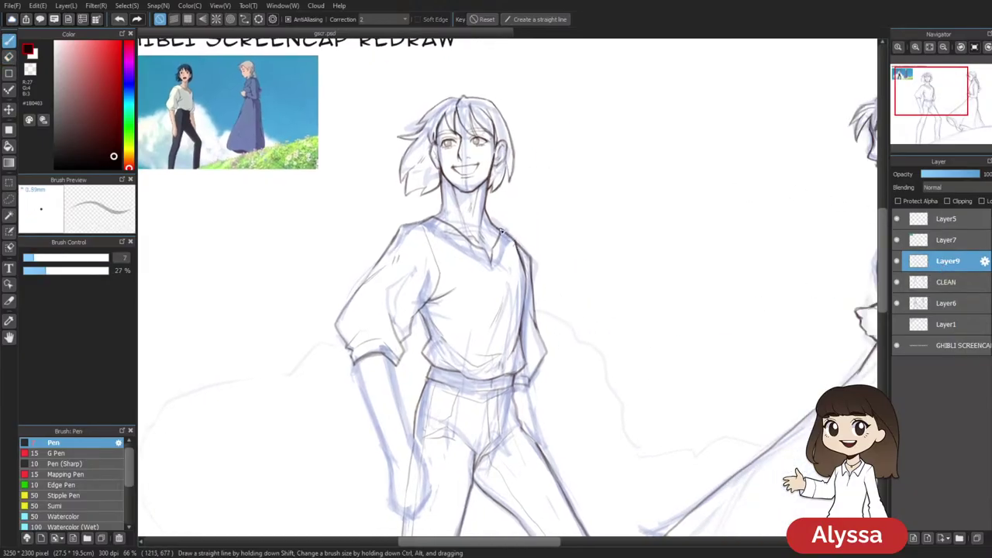
{"action": "left_click_drag", "start_coordinate": [580, 327], "coordinate": [579, 330]}
{"action": "key", "text": "ctrl+s"}
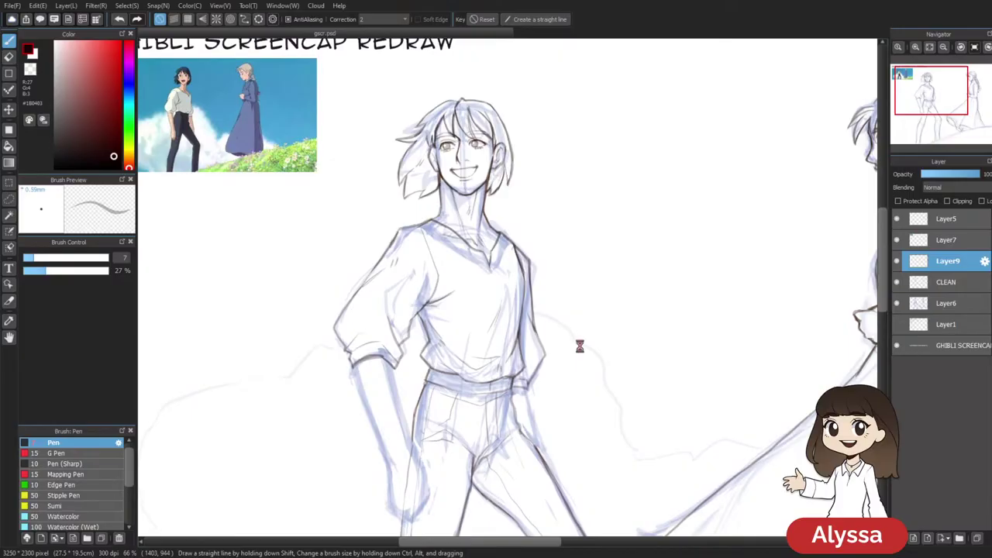
Hide the Layer6 sketch and erase the stray collarbone mark below the near side of the neckline on CLEAN
{"action": "scroll", "coordinate": [659, 246], "scroll_direction": "right", "scroll_amount": 1}
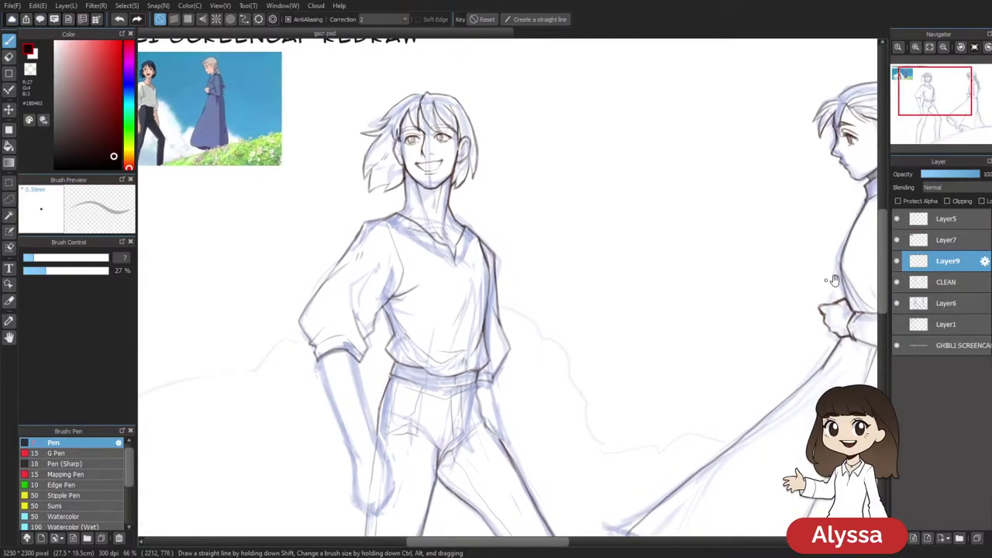
{"action": "left_click_drag", "start_coordinate": [750, 275], "coordinate": [808, 289]}
{"action": "left_click", "coordinate": [914, 285]}
{"action": "left_click", "coordinate": [898, 304]}
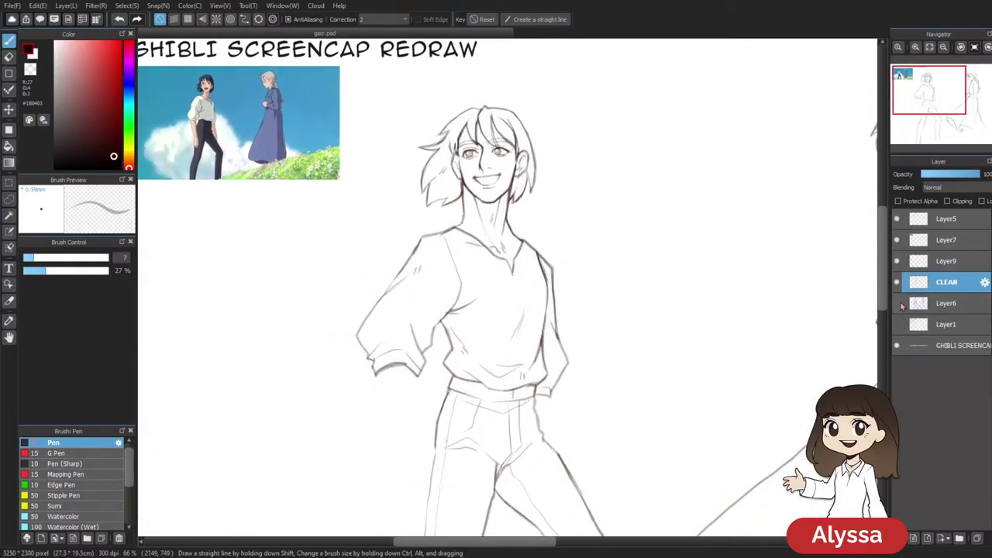
{"action": "key", "text": "e"}
{"action": "left_click_drag", "start_coordinate": [467, 248], "coordinate": [482, 251]}
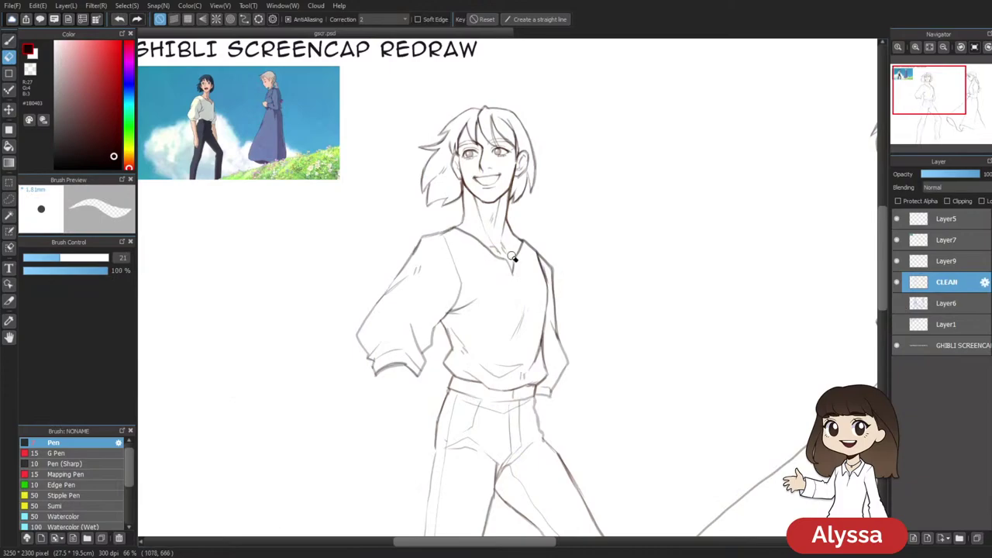
{"action": "scroll", "coordinate": [698, 294], "scroll_direction": "down", "scroll_amount": 1}
Return to Layer9 with the Pen and review the line art of both characters across the whole canvas
{"action": "left_click", "coordinate": [950, 269]}
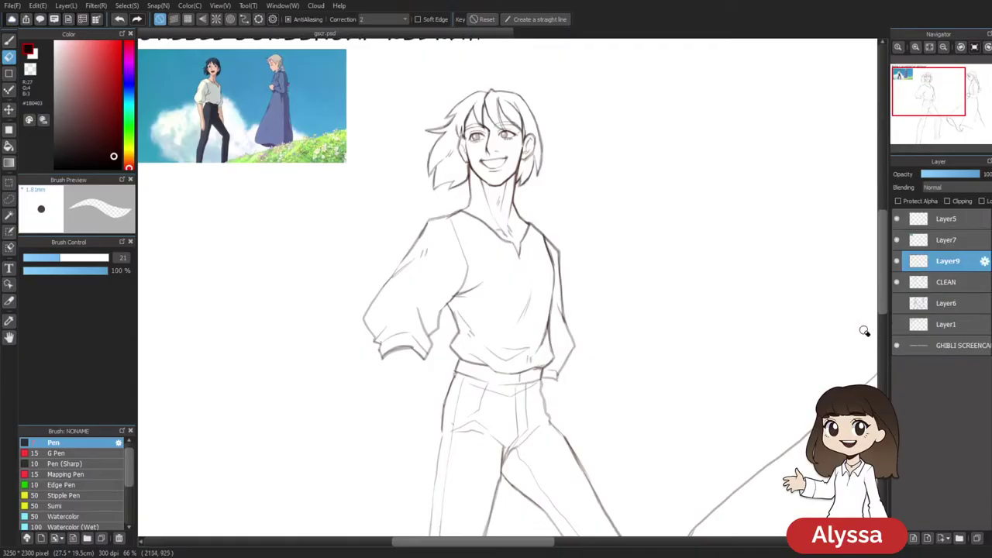
{"action": "scroll", "coordinate": [861, 330], "scroll_direction": "down", "scroll_amount": 1}
{"action": "key", "text": "p"}
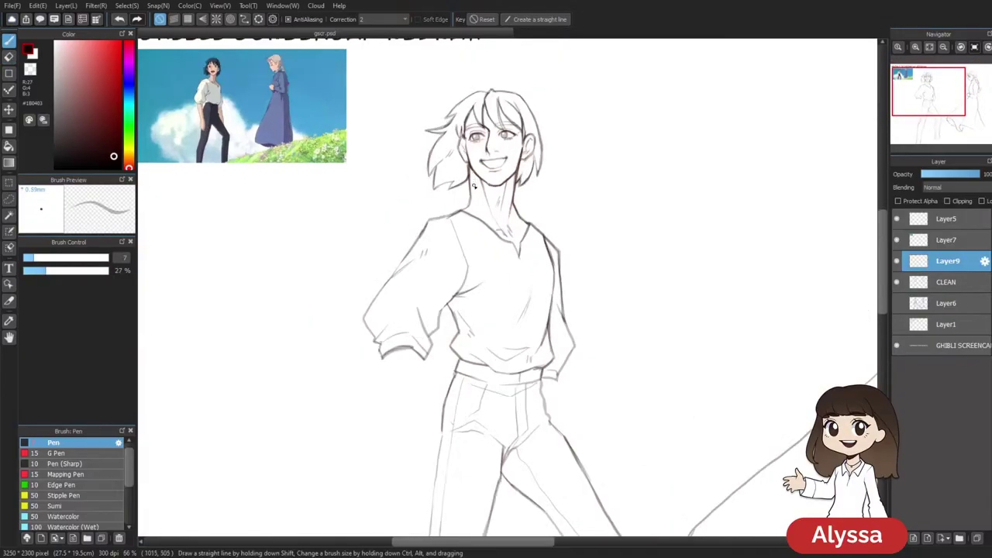
{"action": "left_click_drag", "start_coordinate": [640, 261], "coordinate": [631, 226]}
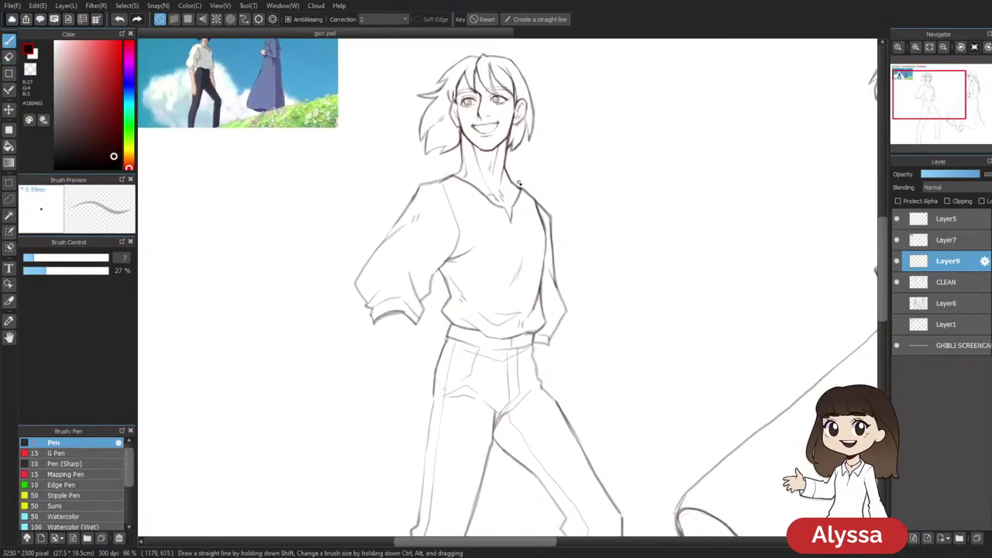
{"action": "key", "text": "ctrl+minus"}
{"action": "key", "text": "ctrl+minus"}
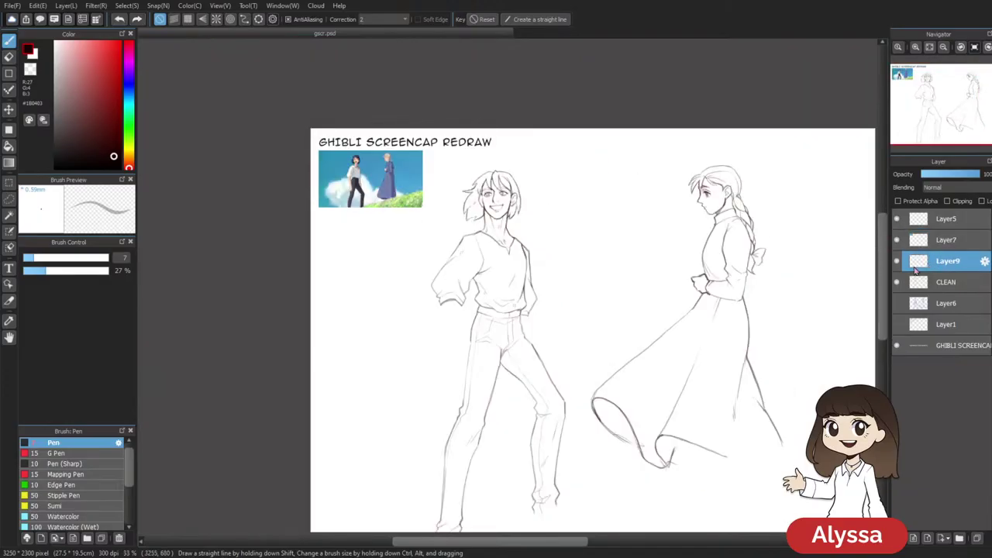
Merge Layer9 down into CLEAN and show the Layer6 blue sketch
{"action": "key", "text": "ctrl+shift+n"}
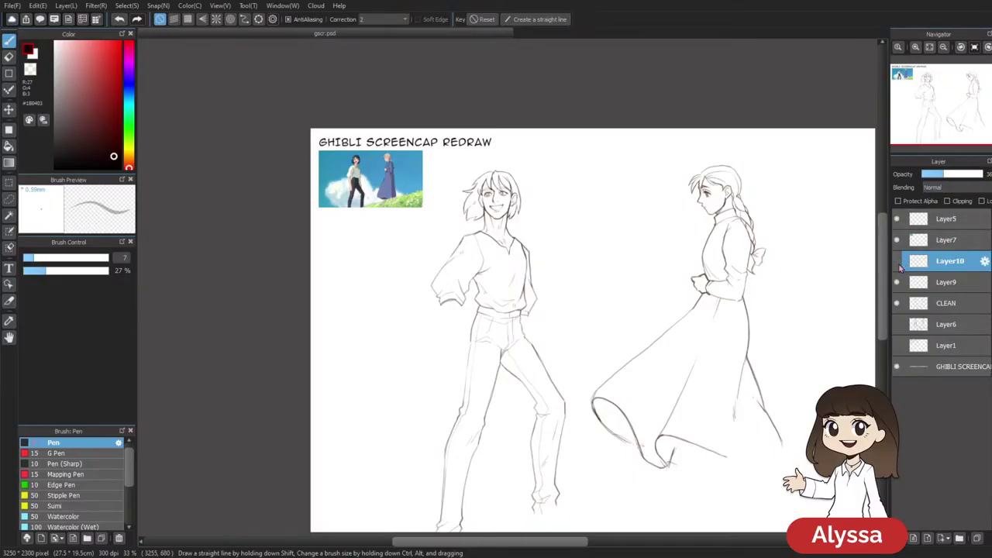
{"action": "key", "text": "ctrl+z"}
{"action": "left_click", "coordinate": [897, 264]}
{"action": "left_click", "coordinate": [897, 264]}
{"action": "key", "text": "ctrl+e"}
{"action": "left_click", "coordinate": [898, 264]}
{"action": "left_click", "coordinate": [897, 265]}
{"action": "left_click", "coordinate": [896, 282]}
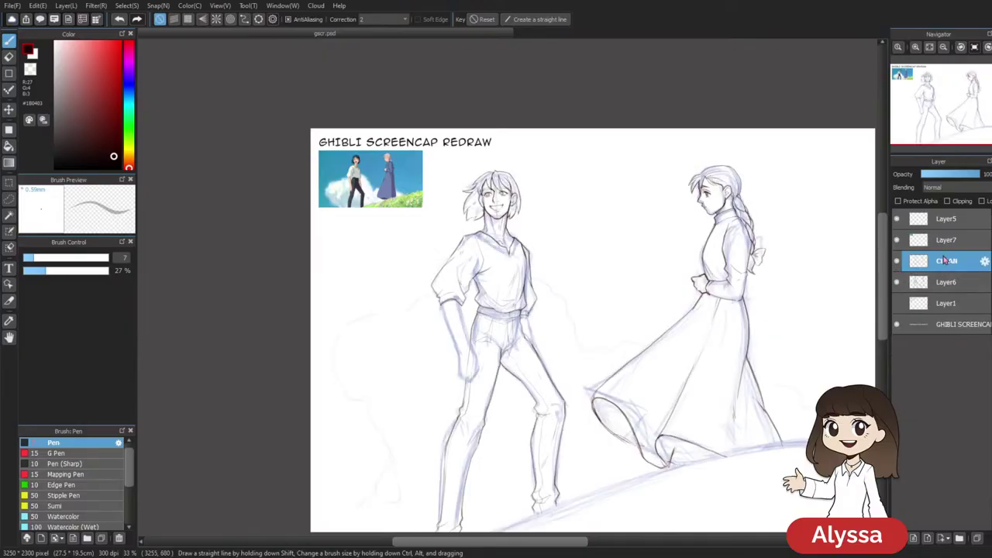
Add a new layer above CLEAN and draw the standing character's far forearm below the cuff with the size 7.5 Pen
{"action": "key", "text": "ctrl+shift+n"}
{"action": "key", "text": "ctrl+plus"}
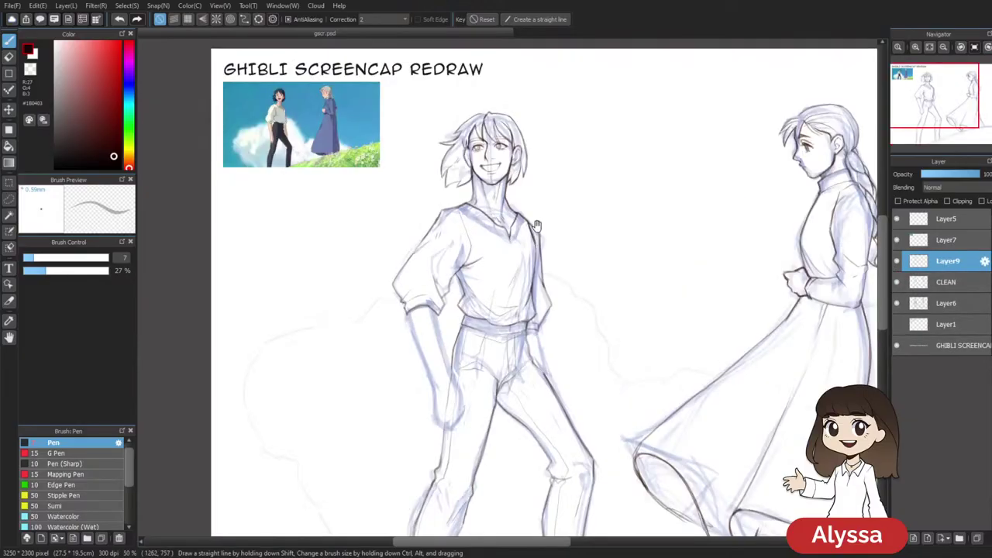
{"action": "left_click_drag", "start_coordinate": [517, 194], "coordinate": [486, 140]}
{"action": "left_click_drag", "start_coordinate": [536, 216], "coordinate": [522, 187]}
{"action": "mouse_move", "coordinate": [574, 254]}
{"action": "left_mouse_down"}
{"action": "mouse_move", "coordinate": [588, 304]}
{"action": "mouse_move", "coordinate": [611, 278]}
{"action": "left_mouse_up"}
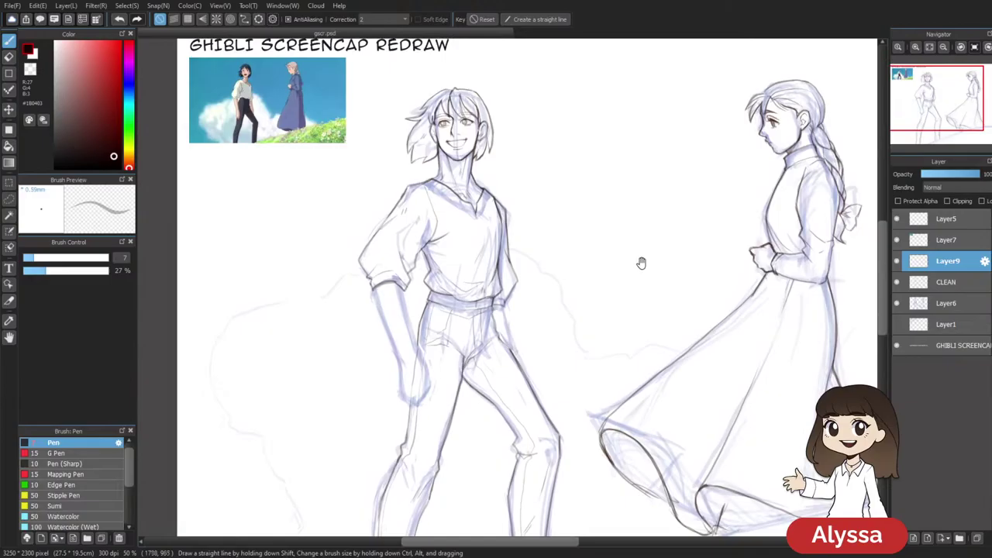
{"action": "mouse_move", "coordinate": [523, 353]}
{"action": "left_mouse_down"}
{"action": "mouse_move", "coordinate": [528, 331]}
{"action": "mouse_move", "coordinate": [524, 356]}
{"action": "left_mouse_up"}
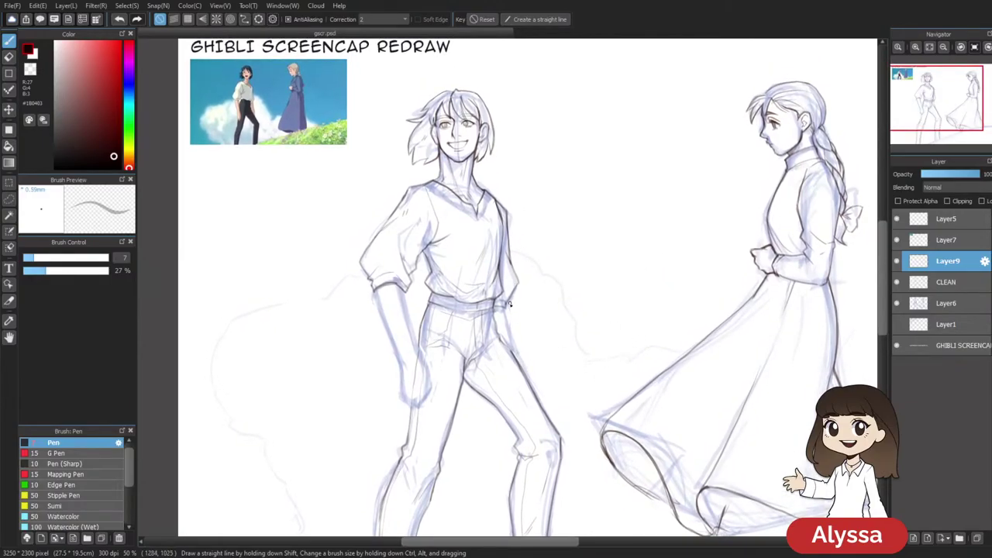
{"action": "key", "text": "ctrl+plus"}
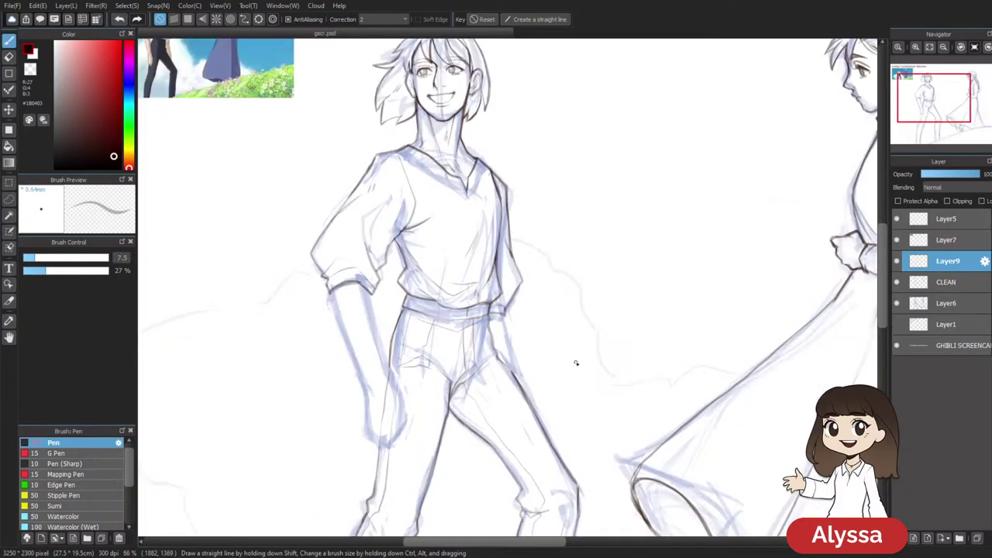
{"action": "key", "text": "Tab"}
{"action": "left_click_drag", "start_coordinate": [560, 206], "coordinate": [540, 266]}
{"action": "left_click_drag", "start_coordinate": [545, 383], "coordinate": [570, 382]}
{"action": "mouse_move", "coordinate": [655, 375]}
{"action": "left_mouse_down"}
{"action": "mouse_move", "coordinate": [667, 283]}
{"action": "mouse_move", "coordinate": [636, 270]}
{"action": "left_mouse_up"}
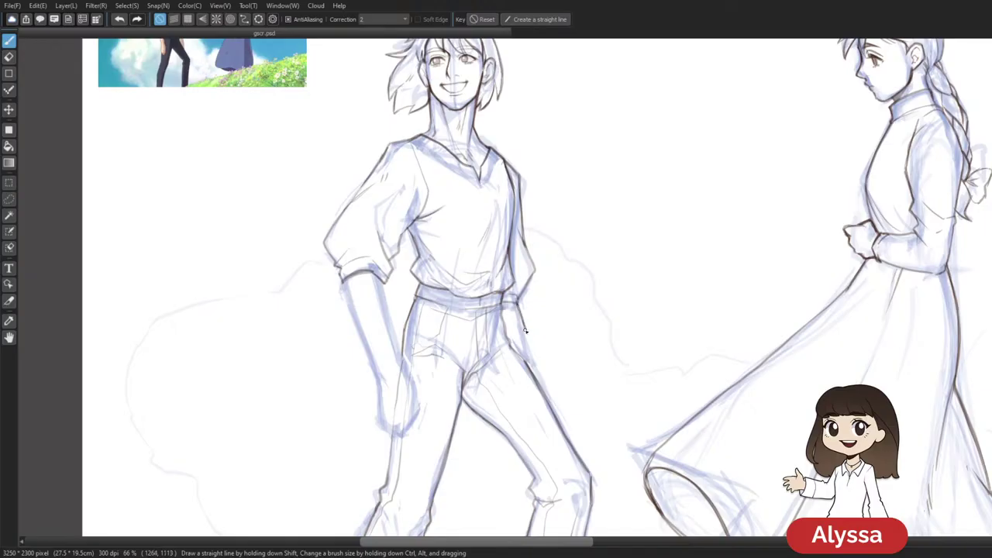
{"action": "left_click_drag", "start_coordinate": [650, 246], "coordinate": [663, 287]}
Adjust the far forearm's lines and extend its outline down to the thigh
{"action": "key", "text": "ctrl+t"}
{"action": "key", "text": "Right"}
{"action": "key", "text": "Right"}
{"action": "key", "text": "Left"}
{"action": "key", "text": "Left"}
{"action": "left_click_drag", "start_coordinate": [512, 377], "coordinate": [515, 378]}
{"action": "left_click_drag", "start_coordinate": [575, 354], "coordinate": [578, 356]}
{"action": "key", "text": "Return"}
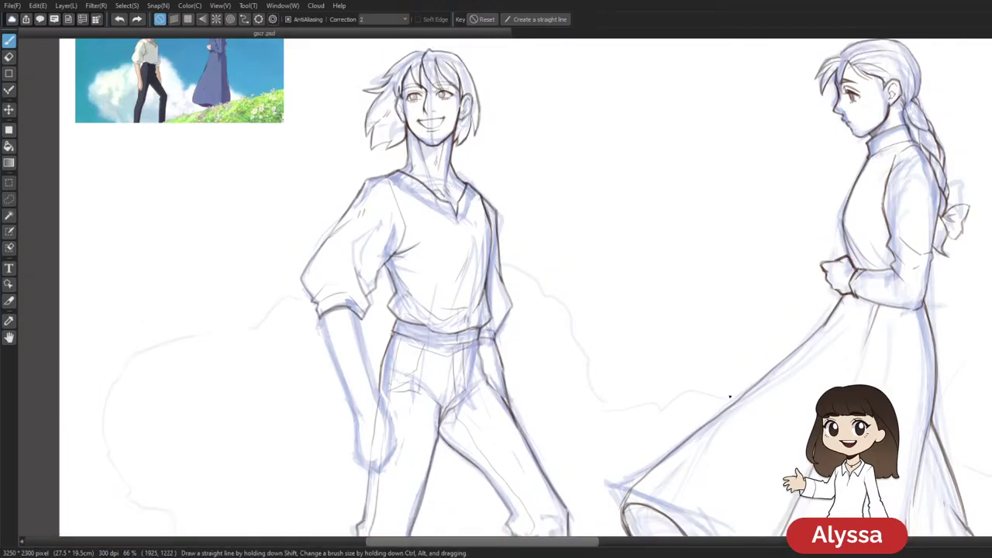
Check the line art with CLEAN toggled off and on, the Layer6 sketch hidden and the canvas view mirrored
{"action": "key", "text": "e"}
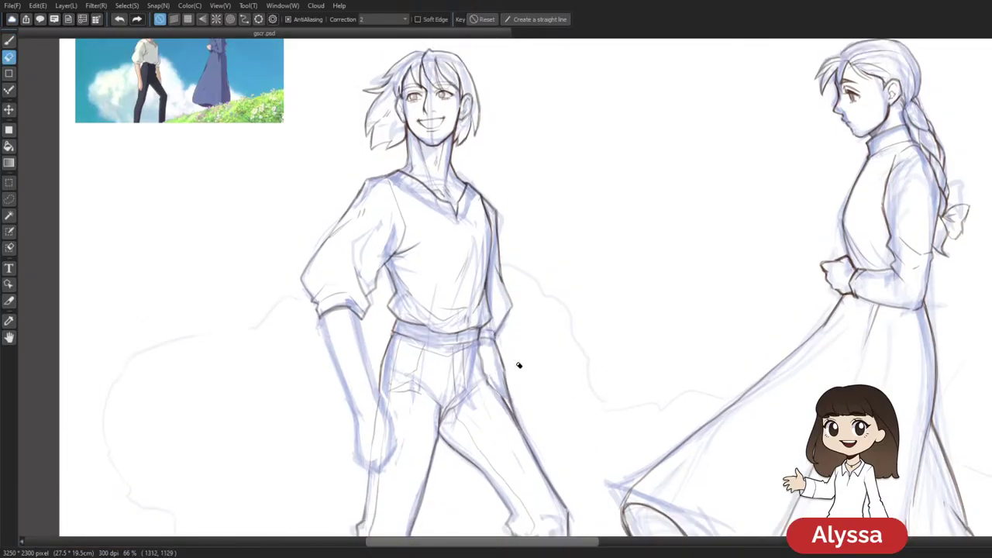
{"action": "key", "text": "Tab"}
{"action": "key", "text": "ctrl+shift+n"}
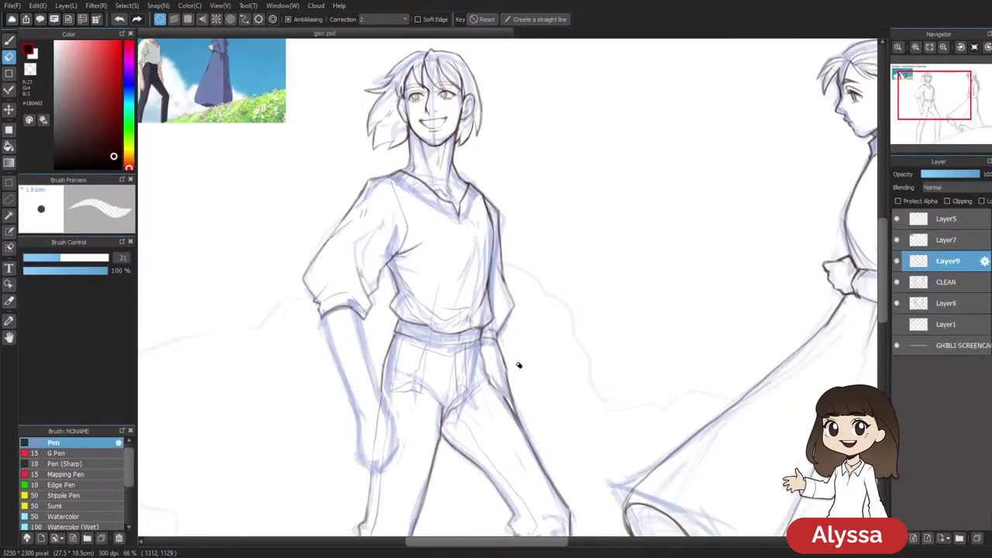
{"action": "key", "text": "ctrl+minus"}
{"action": "left_click", "coordinate": [898, 283]}
{"action": "left_click", "coordinate": [897, 282]}
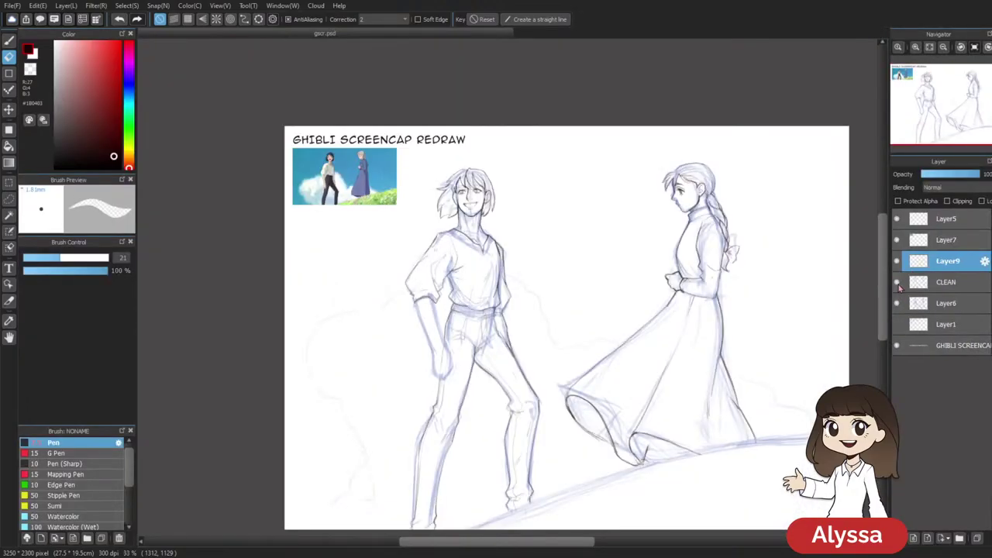
{"action": "left_click", "coordinate": [897, 303]}
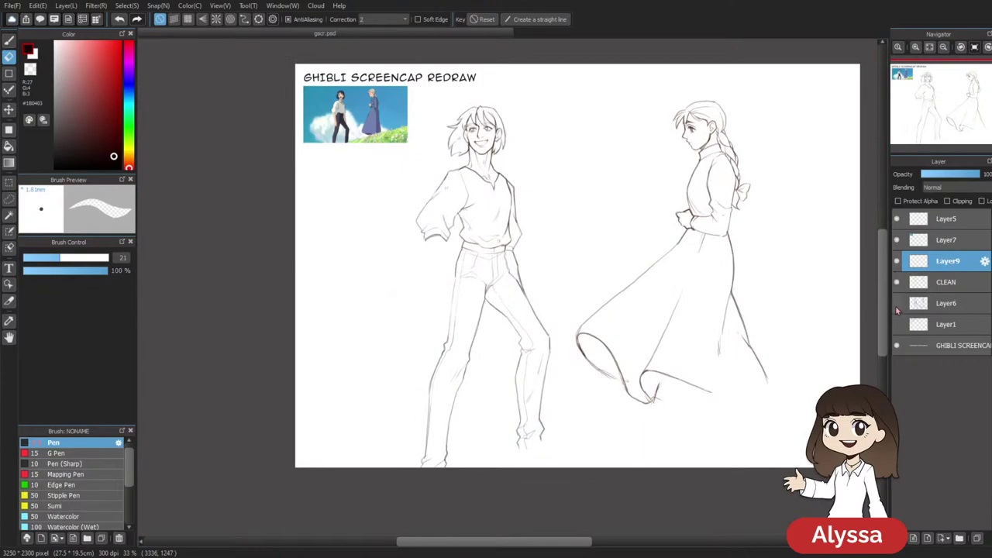
{"action": "key", "text": "h"}
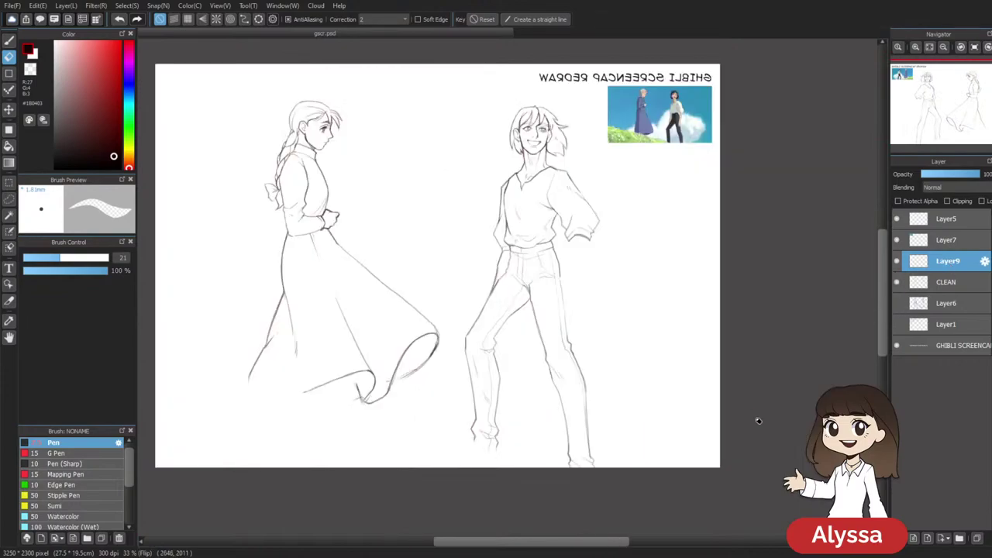
{"action": "key", "text": "ctrl+plus"}
{"action": "left_click_drag", "start_coordinate": [740, 427], "coordinate": [689, 470]}
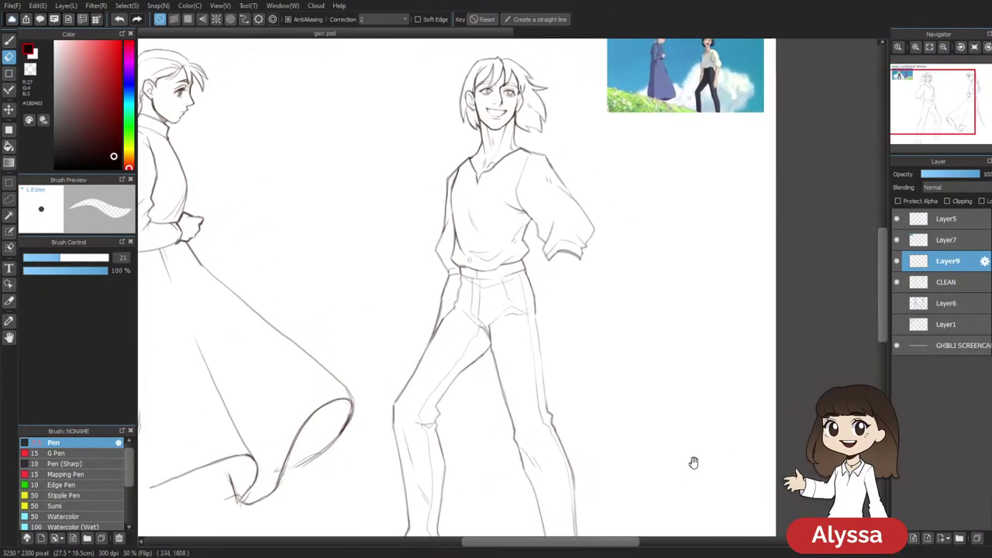
Show the Layer6 sketch, draw the inner line of the near forearm below the cuff with the Pen on Layer9, and save
{"action": "left_click", "coordinate": [896, 306]}
{"action": "key", "text": "b"}
{"action": "mouse_move", "coordinate": [706, 332]}
{"action": "left_mouse_down"}
{"action": "mouse_move", "coordinate": [622, 385]}
{"action": "mouse_move", "coordinate": [618, 426]}
{"action": "left_mouse_up"}
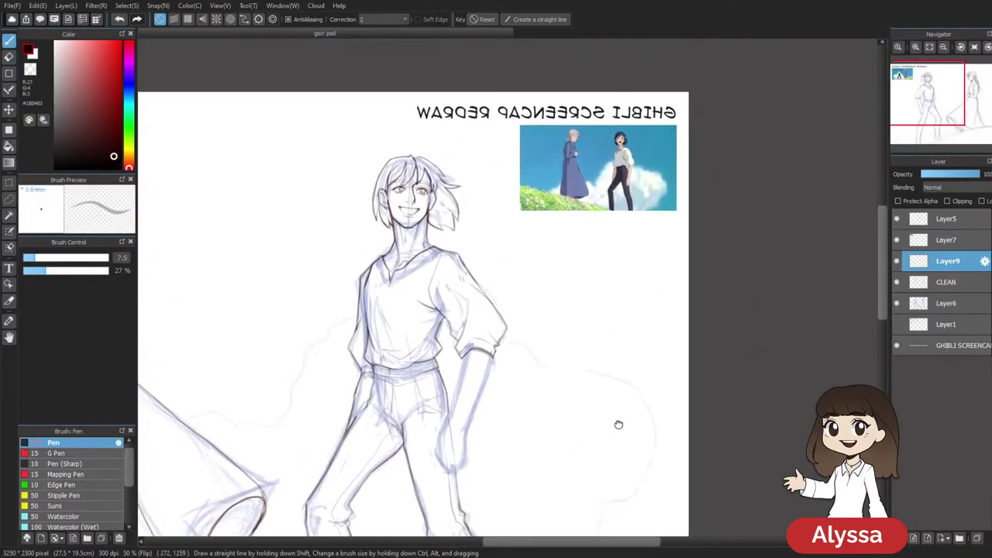
{"action": "key", "text": "ctrl+plus"}
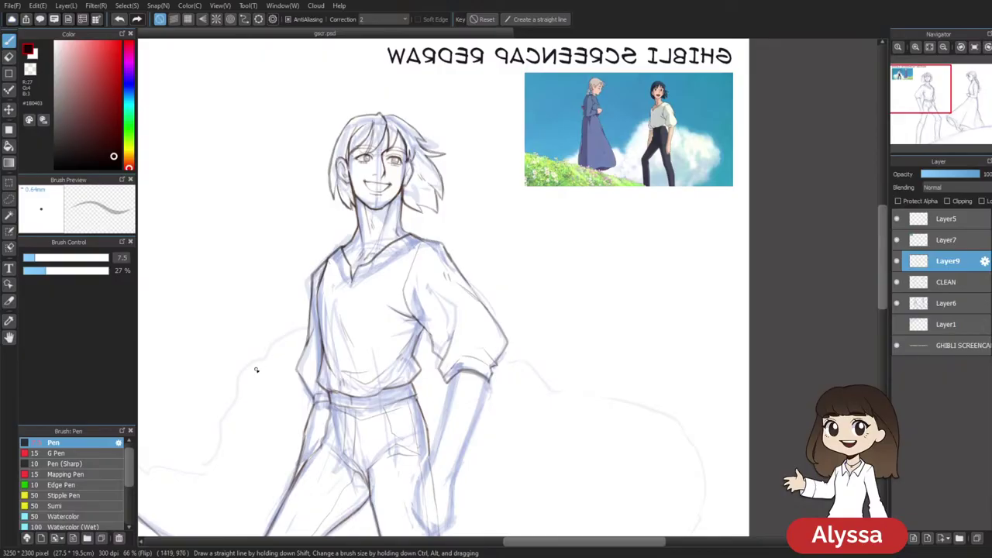
{"action": "mouse_move", "coordinate": [547, 277]}
{"action": "left_mouse_down"}
{"action": "mouse_move", "coordinate": [568, 137]}
{"action": "mouse_move", "coordinate": [537, 232]}
{"action": "left_mouse_up"}
{"action": "left_click_drag", "start_coordinate": [501, 401], "coordinate": [528, 342]}
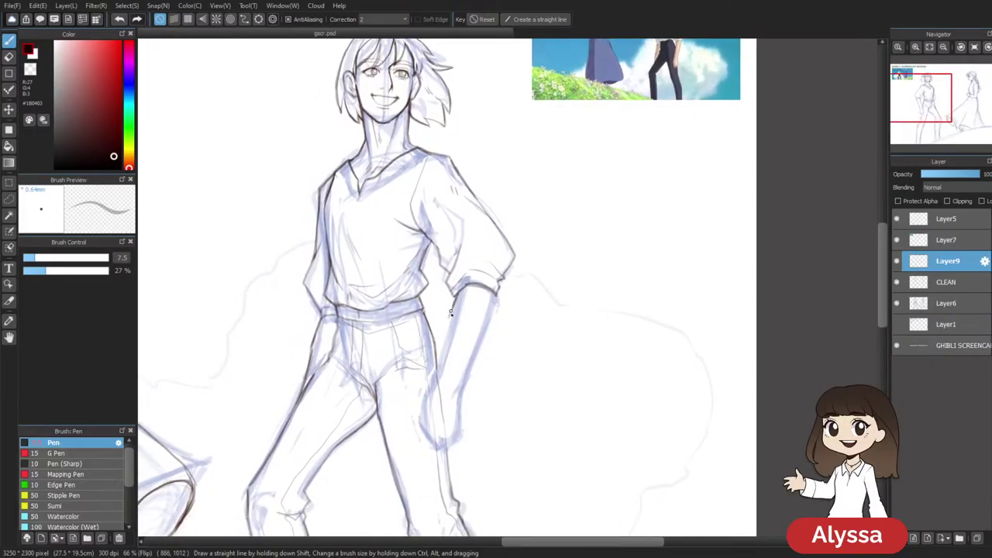
{"action": "mouse_move", "coordinate": [449, 308]}
{"action": "left_mouse_down"}
{"action": "mouse_move", "coordinate": [444, 359]}
{"action": "mouse_move", "coordinate": [449, 331]}
{"action": "left_mouse_up"}
{"action": "left_click_drag", "start_coordinate": [563, 237], "coordinate": [555, 221]}
{"action": "key", "text": "ctrl+s"}
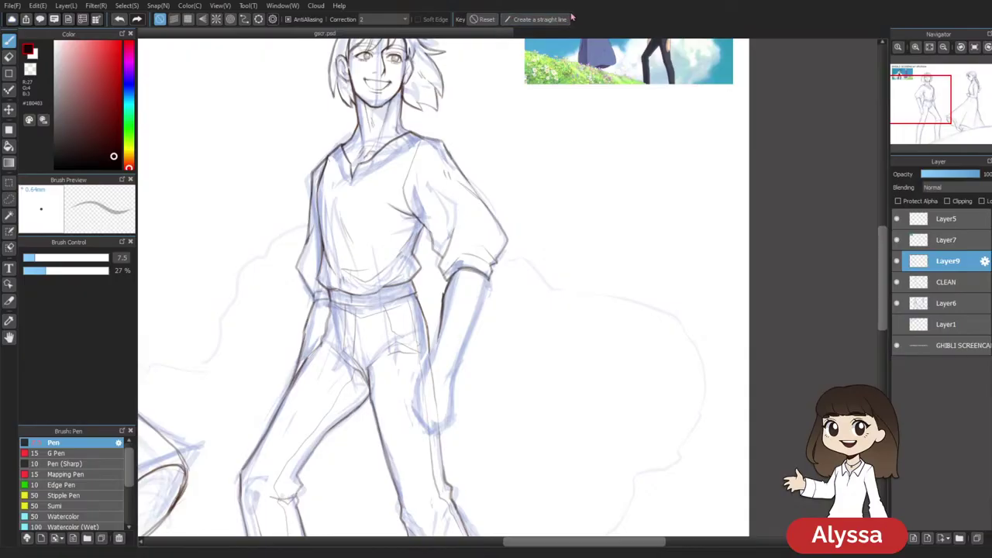
Refine the near forearm's inner line at the cuff and draw its outer line from the cuff toward the wrist
{"action": "scroll", "coordinate": [553, 206], "scroll_direction": "down", "scroll_amount": 1}
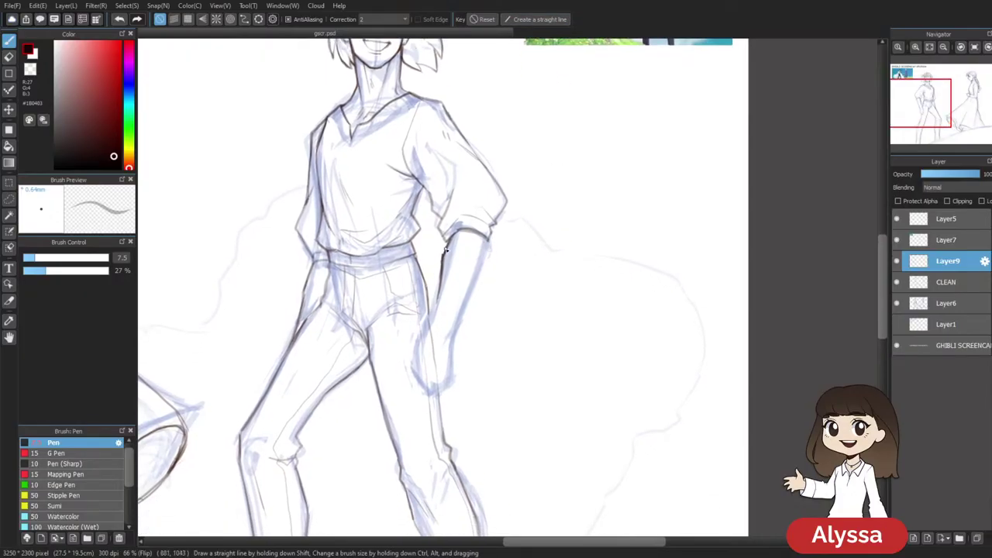
{"action": "key", "text": "e"}
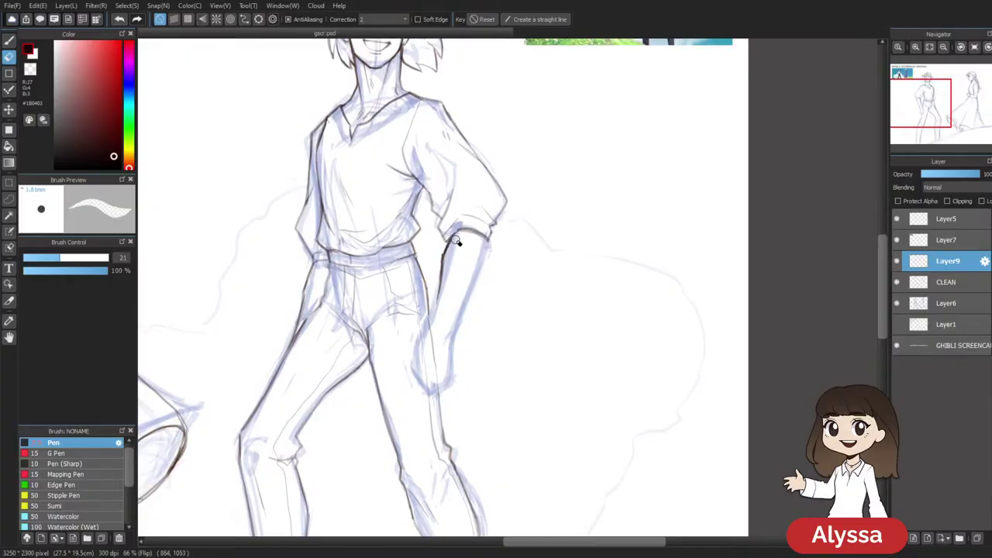
{"action": "key", "text": "p"}
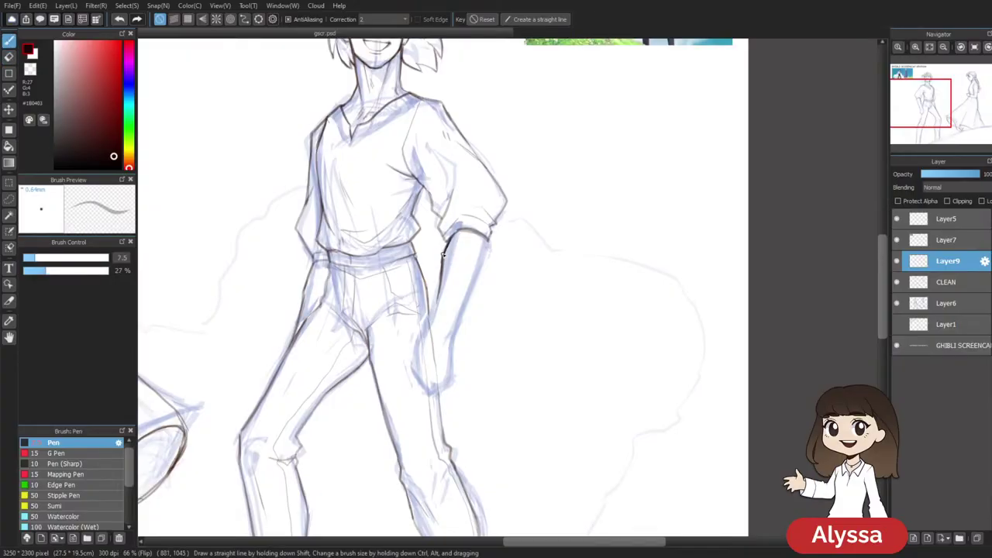
{"action": "left_click_drag", "start_coordinate": [522, 211], "coordinate": [519, 204]}
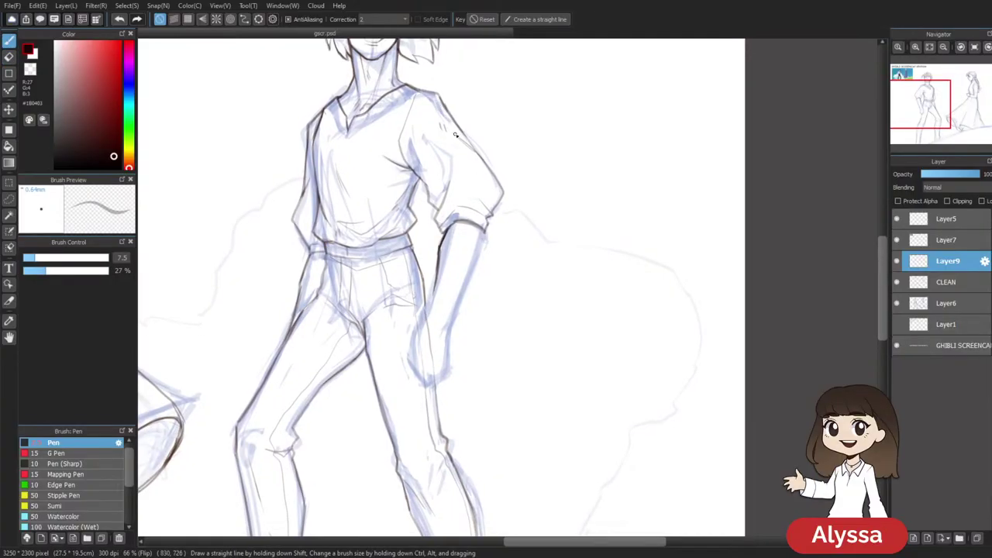
{"action": "mouse_move", "coordinate": [485, 231]}
{"action": "left_mouse_down"}
{"action": "mouse_move", "coordinate": [451, 313]}
{"action": "mouse_move", "coordinate": [478, 256]}
{"action": "mouse_move", "coordinate": [484, 231]}
{"action": "mouse_move", "coordinate": [459, 220]}
{"action": "left_mouse_up"}
{"action": "scroll", "coordinate": [430, 285], "scroll_direction": "down", "scroll_amount": 1}
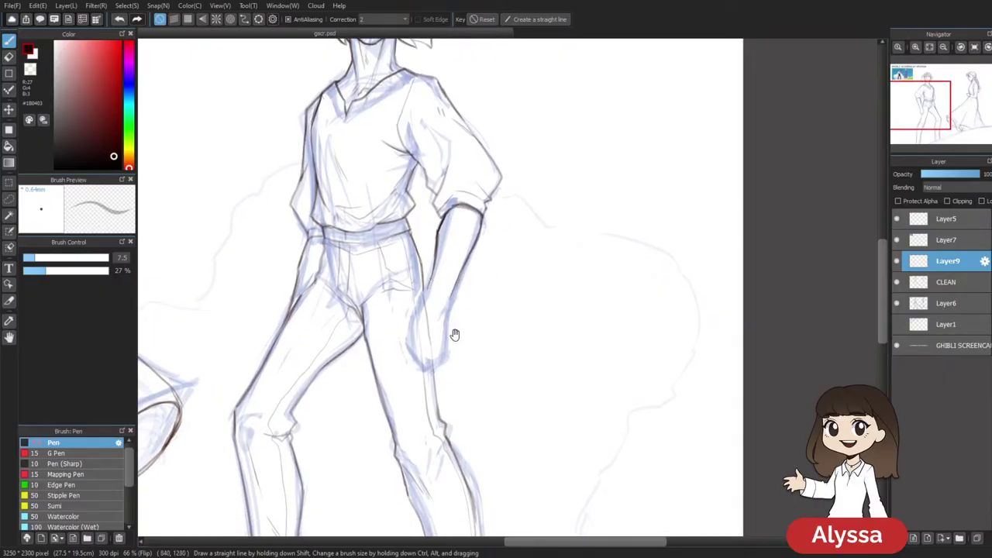
{"action": "left_click_drag", "start_coordinate": [455, 332], "coordinate": [480, 335]}
Compare the drawing with Layer9 hidden and shown, and add a new layer above it
{"action": "left_click", "coordinate": [896, 261]}
{"action": "left_click", "coordinate": [897, 261]}
{"action": "left_click_drag", "start_coordinate": [828, 272], "coordinate": [837, 304]}
{"action": "left_click", "coordinate": [897, 261]}
{"action": "left_click", "coordinate": [897, 262]}
{"action": "left_click_drag", "start_coordinate": [641, 414], "coordinate": [654, 437]}
{"action": "key", "text": "ctrl+shift+n"}
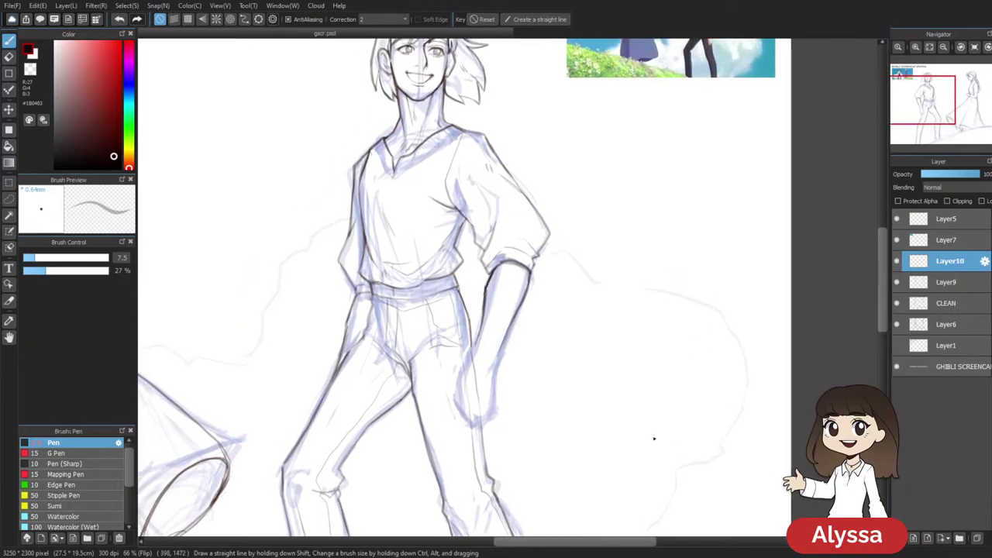
Draw the near wrist's lines and the thumb below the forearm with the Pen on Layer10
{"action": "scroll", "coordinate": [582, 354], "scroll_direction": "down", "scroll_amount": 3}
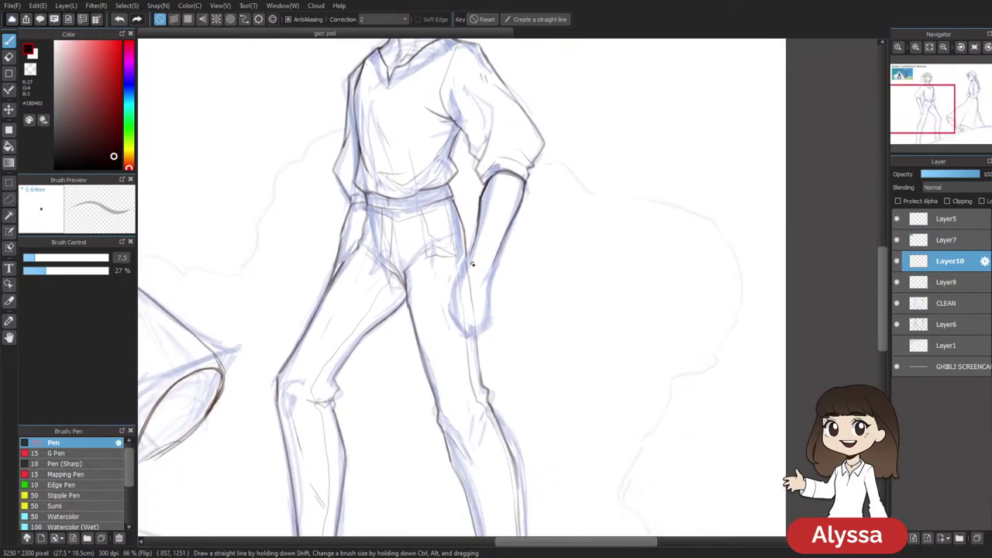
{"action": "key", "text": "ctrl+z"}
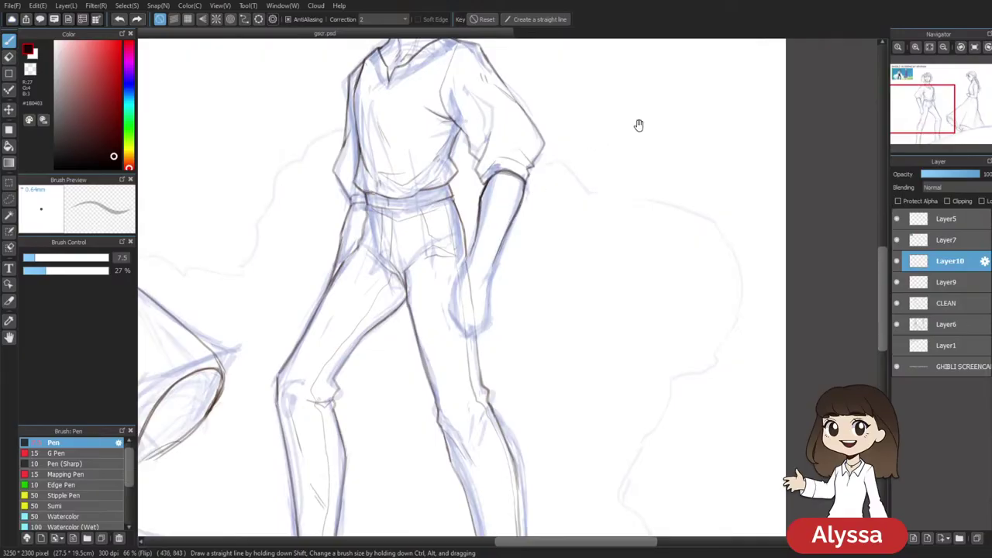
{"action": "left_click_drag", "start_coordinate": [641, 125], "coordinate": [629, 143]}
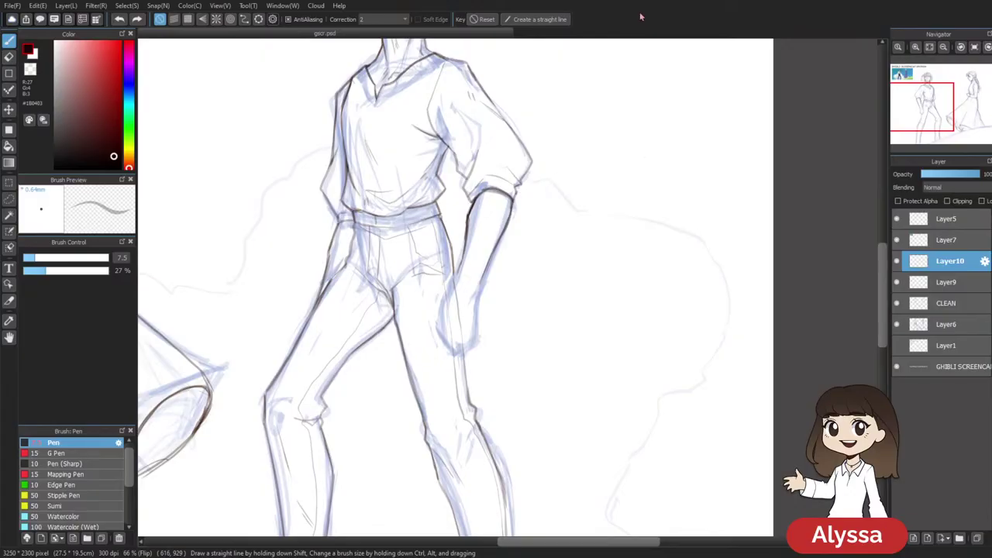
{"action": "mouse_move", "coordinate": [599, 142]}
{"action": "left_mouse_down"}
{"action": "mouse_move", "coordinate": [437, 421]}
{"action": "mouse_move", "coordinate": [469, 385]}
{"action": "mouse_move", "coordinate": [422, 436]}
{"action": "mouse_move", "coordinate": [423, 456]}
{"action": "mouse_move", "coordinate": [419, 441]}
{"action": "mouse_move", "coordinate": [458, 329]}
{"action": "mouse_move", "coordinate": [501, 328]}
{"action": "mouse_move", "coordinate": [584, 370]}
{"action": "left_mouse_up"}
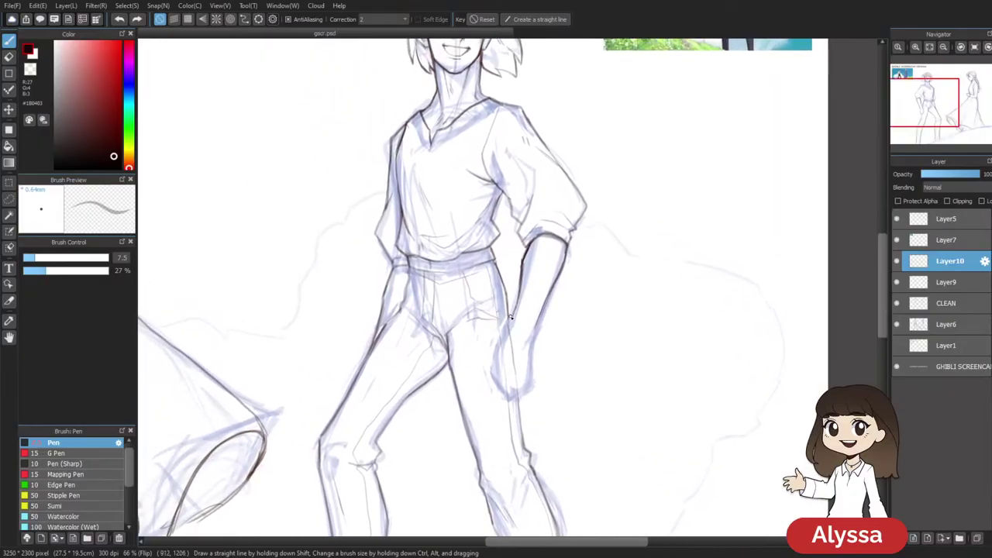
{"action": "left_click_drag", "start_coordinate": [548, 315], "coordinate": [485, 287]}
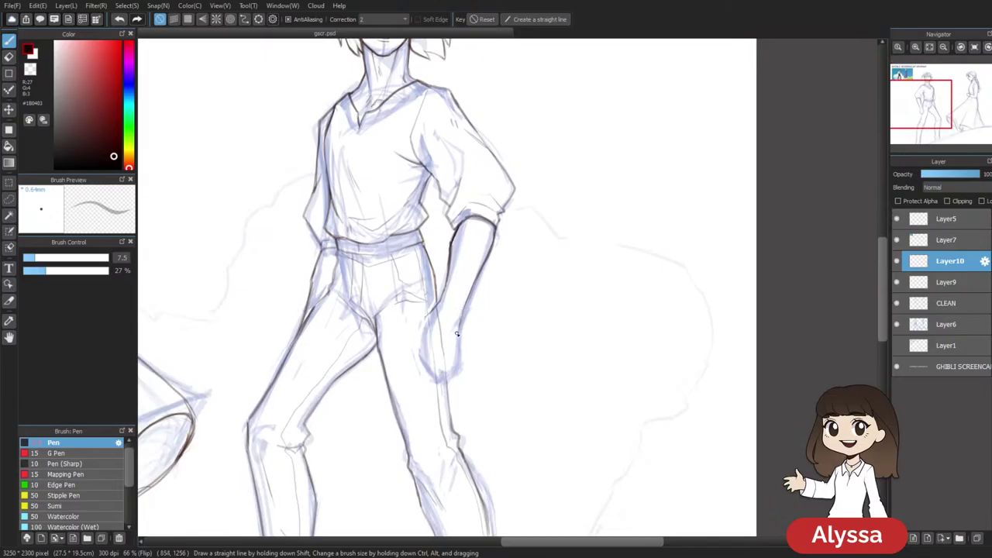
{"action": "mouse_move", "coordinate": [467, 299]}
{"action": "left_mouse_down"}
{"action": "mouse_move", "coordinate": [459, 330]}
{"action": "mouse_move", "coordinate": [519, 325]}
{"action": "left_mouse_up"}
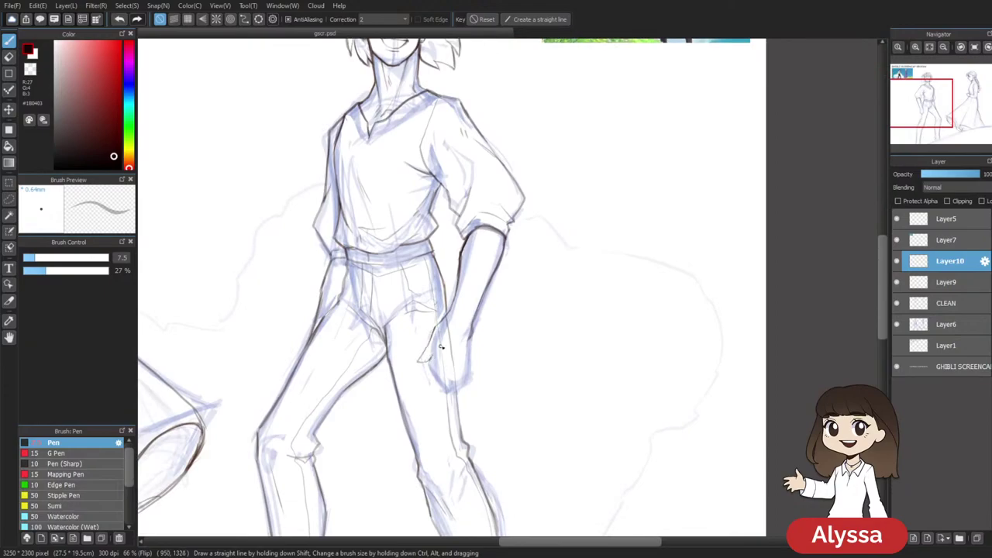
Draw a rough, squared-off outline for the near hand's palm and fingers
{"action": "scroll", "coordinate": [438, 351], "scroll_direction": "up", "scroll_amount": 3}
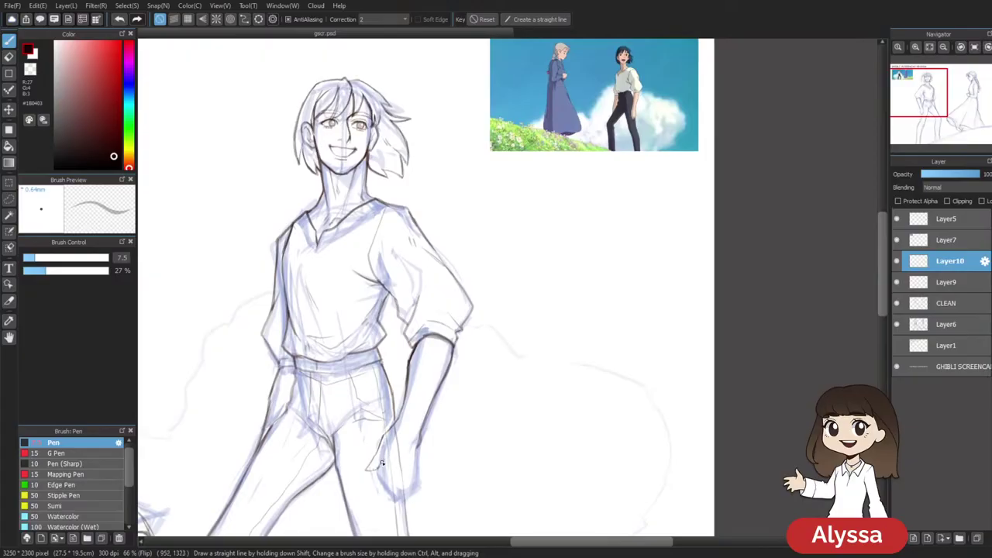
{"action": "scroll", "coordinate": [381, 463], "scroll_direction": "down", "scroll_amount": 3}
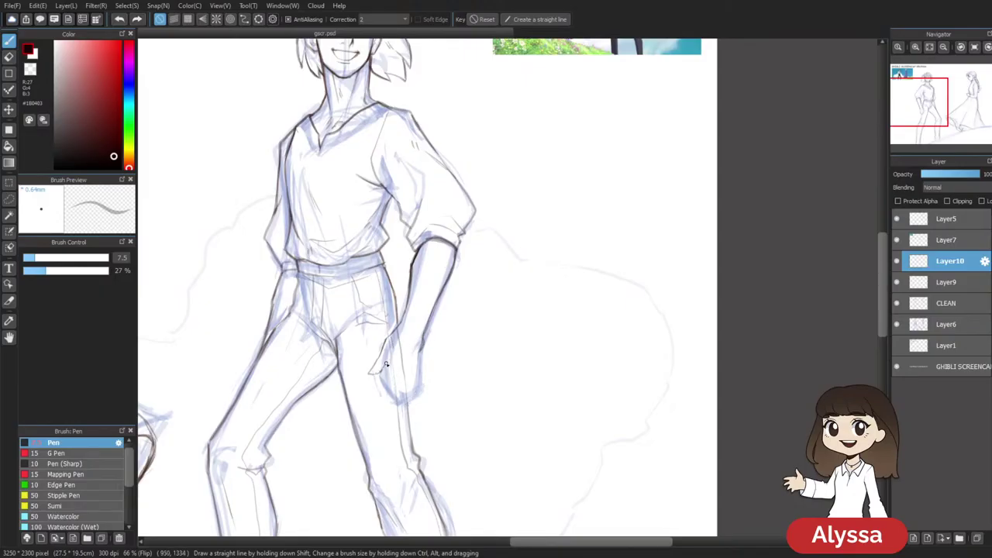
{"action": "left_click_drag", "start_coordinate": [392, 357], "coordinate": [399, 397]}
{"action": "left_click_drag", "start_coordinate": [421, 359], "coordinate": [420, 387]}
Hide the Layer6 sketch and check the near hand's proportions against the whole figure
{"action": "left_click_drag", "start_coordinate": [594, 269], "coordinate": [612, 239]}
{"action": "left_click", "coordinate": [897, 325]}
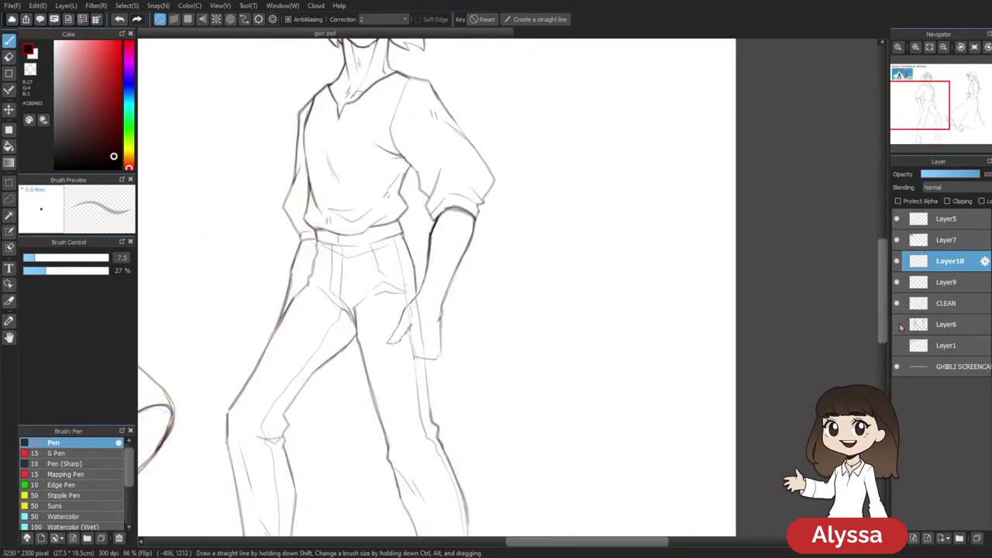
{"action": "left_click_drag", "start_coordinate": [603, 336], "coordinate": [604, 381]}
{"action": "key", "text": "ctrl+minus"}
{"action": "key", "text": "ctrl+minus"}
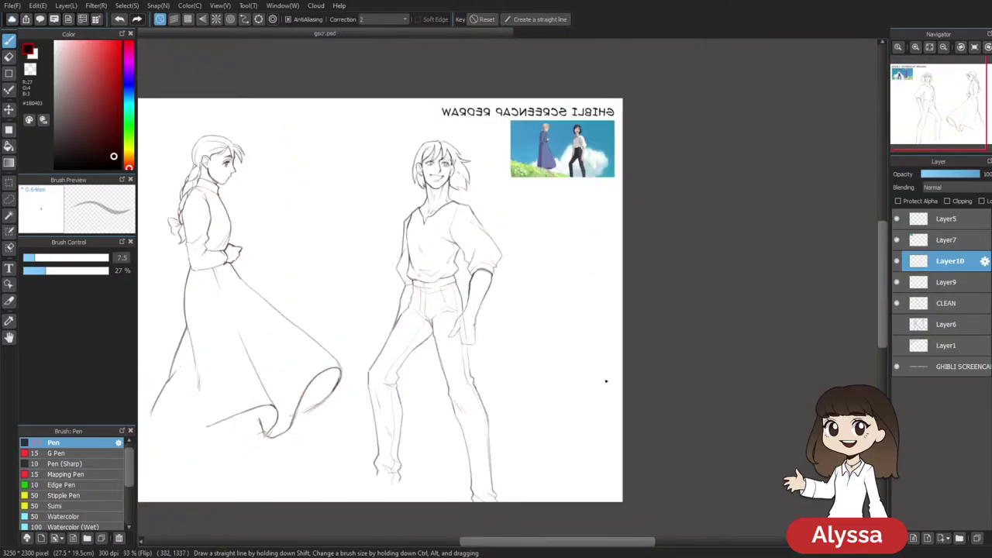
{"action": "key", "text": "ctrl+plus"}
{"action": "key", "text": "ctrl+plus"}
{"action": "key", "text": "ctrl+plus"}
Erase the rough near hand from Layer10 and show the Layer6 sketch
{"action": "left_click_drag", "start_coordinate": [651, 144], "coordinate": [624, 131]}
{"action": "left_click_drag", "start_coordinate": [543, 216], "coordinate": [561, 173]}
{"action": "left_click_drag", "start_coordinate": [518, 245], "coordinate": [518, 252]}
{"action": "key", "text": "e"}
{"action": "mouse_move", "coordinate": [344, 343]}
{"action": "left_mouse_down"}
{"action": "mouse_move", "coordinate": [369, 303]}
{"action": "mouse_move", "coordinate": [358, 388]}
{"action": "mouse_move", "coordinate": [381, 362]}
{"action": "mouse_move", "coordinate": [401, 408]}
{"action": "mouse_move", "coordinate": [423, 336]}
{"action": "left_mouse_up"}
{"action": "left_click", "coordinate": [896, 325]}
{"action": "left_click_drag", "start_coordinate": [672, 205], "coordinate": [573, 431]}
Redraw the near hand with the Pen, outlining the thumb, curled fingers and outer edge over the blue sketch
{"action": "key", "text": "b"}
{"action": "left_click_drag", "start_coordinate": [603, 242], "coordinate": [567, 356]}
{"action": "mouse_move", "coordinate": [449, 500]}
{"action": "left_mouse_down"}
{"action": "mouse_move", "coordinate": [555, 283]}
{"action": "mouse_move", "coordinate": [571, 213]}
{"action": "left_mouse_up"}
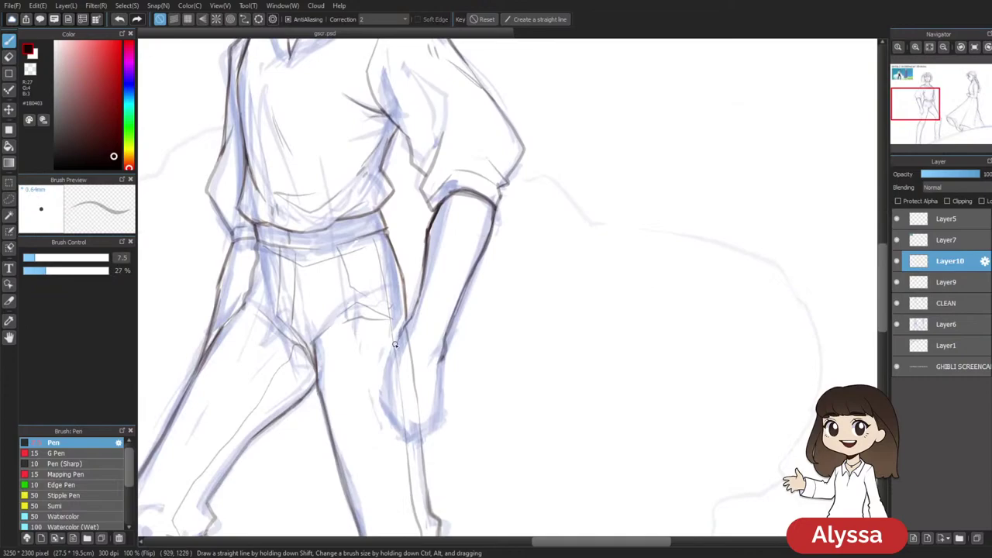
{"action": "mouse_move", "coordinate": [398, 330]}
{"action": "left_mouse_down"}
{"action": "mouse_move", "coordinate": [376, 360]}
{"action": "mouse_move", "coordinate": [386, 395]}
{"action": "left_mouse_up"}
{"action": "mouse_move", "coordinate": [383, 358]}
{"action": "left_mouse_down"}
{"action": "mouse_move", "coordinate": [390, 416]}
{"action": "mouse_move", "coordinate": [411, 436]}
{"action": "mouse_move", "coordinate": [434, 412]}
{"action": "left_mouse_up"}
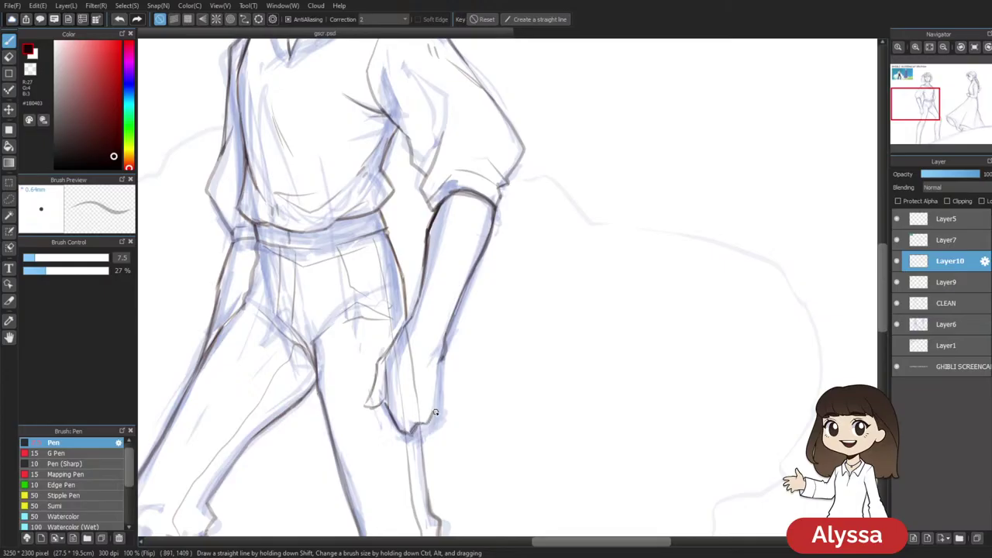
{"action": "mouse_move", "coordinate": [440, 368]}
{"action": "left_mouse_down"}
{"action": "mouse_move", "coordinate": [443, 406]}
{"action": "mouse_move", "coordinate": [472, 355]}
{"action": "mouse_move", "coordinate": [450, 343]}
{"action": "left_mouse_up"}
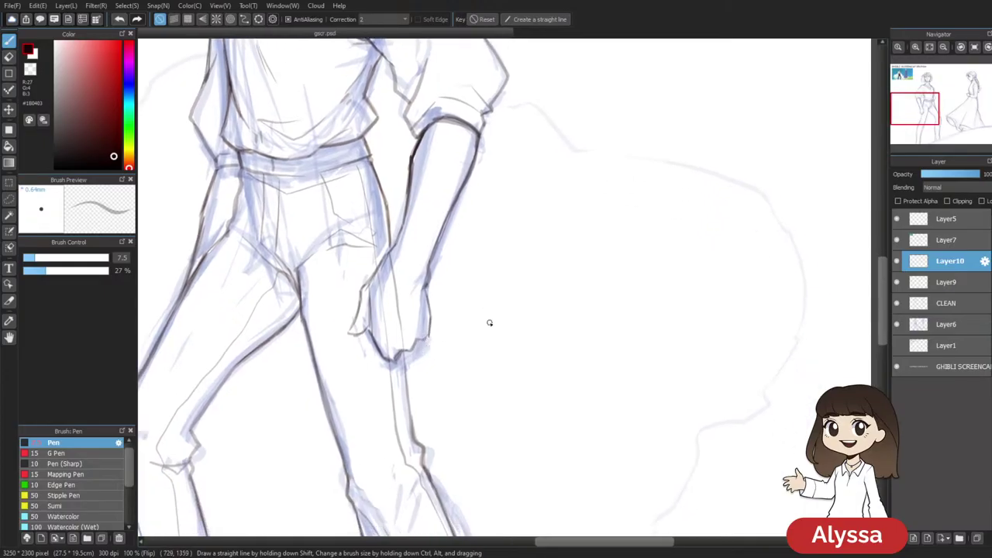
Lasso the near hand on Layer10, adjust it with a transform, and clear the selection
{"action": "key", "text": "ctrl+minus"}
{"action": "scroll", "coordinate": [490, 324], "scroll_direction": "down", "scroll_amount": 2}
{"action": "scroll", "coordinate": [491, 324], "scroll_direction": "up", "scroll_amount": 4}
{"action": "key", "text": "m"}
{"action": "key", "text": "l"}
{"action": "mouse_move", "coordinate": [428, 286]}
{"action": "left_mouse_down"}
{"action": "mouse_move", "coordinate": [409, 306]}
{"action": "mouse_move", "coordinate": [399, 249]}
{"action": "mouse_move", "coordinate": [340, 311]}
{"action": "mouse_move", "coordinate": [457, 381]}
{"action": "mouse_move", "coordinate": [450, 351]}
{"action": "left_mouse_up"}
{"action": "key", "text": "ctrl+t"}
{"action": "left_click_drag", "start_coordinate": [493, 323], "coordinate": [493, 322]}
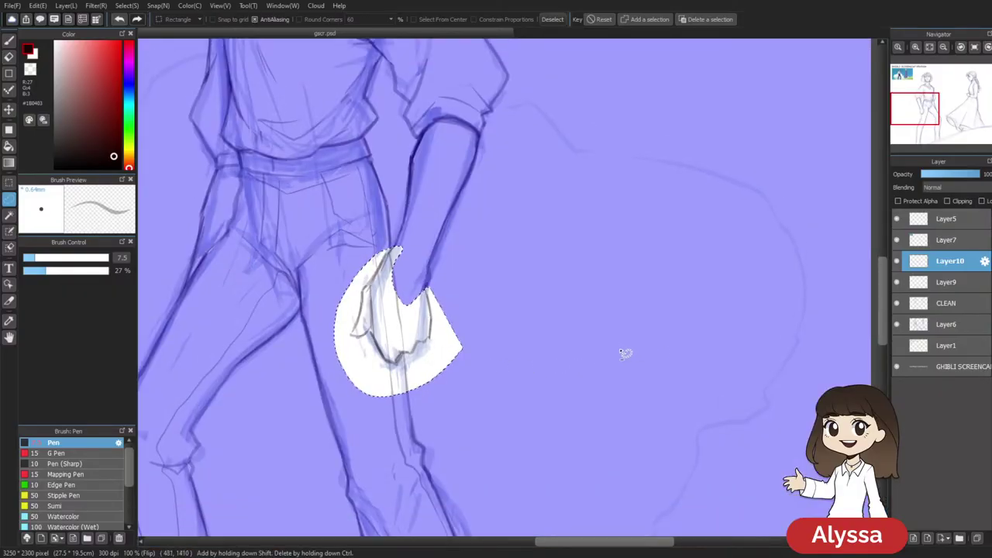
{"action": "key", "text": "ctrl+d"}
Compare the figure with the near hand's Layer10 hidden and shown at different zoom levels
{"action": "left_click_drag", "start_coordinate": [411, 120], "coordinate": [408, 150]}
{"action": "left_click_drag", "start_coordinate": [356, 396], "coordinate": [354, 355]}
{"action": "key", "text": "b"}
{"action": "left_click_drag", "start_coordinate": [513, 208], "coordinate": [486, 264]}
{"action": "key", "text": "ctrl+minus"}
{"action": "key", "text": "ctrl+minus"}
{"action": "key", "text": "ctrl+minus"}
{"action": "key", "text": "ctrl+plus"}
{"action": "key", "text": "ctrl+plus"}
{"action": "left_click", "coordinate": [897, 262]}
{"action": "left_click", "coordinate": [896, 262]}
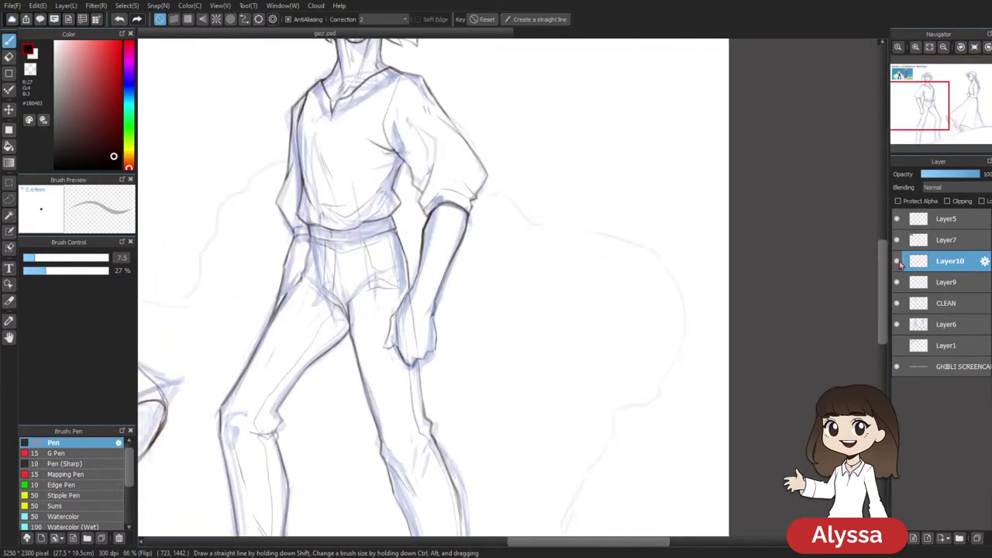
Clean up the near wrist and retouch the hand's outline with the Eraser and Pen
{"action": "left_click_drag", "start_coordinate": [662, 286], "coordinate": [697, 350]}
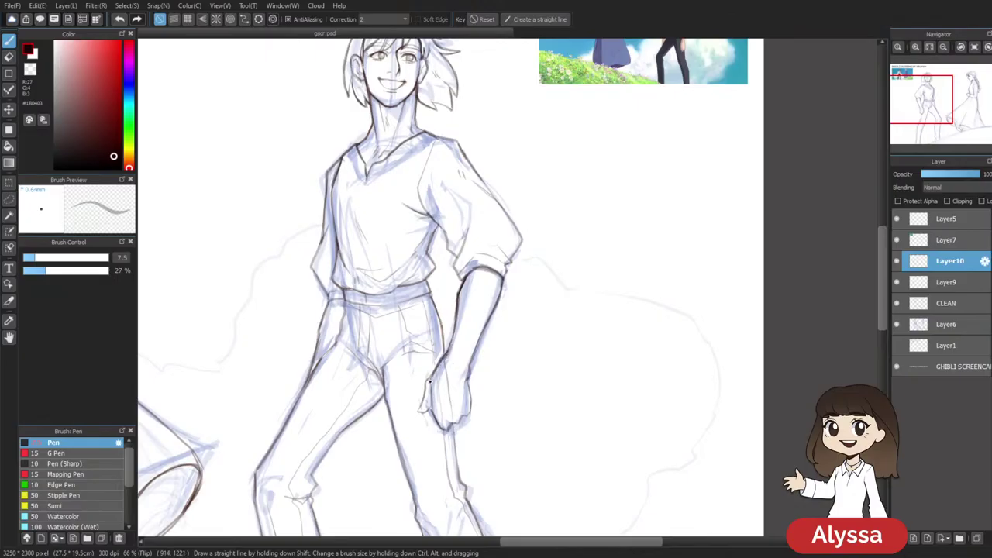
{"action": "key", "text": "e"}
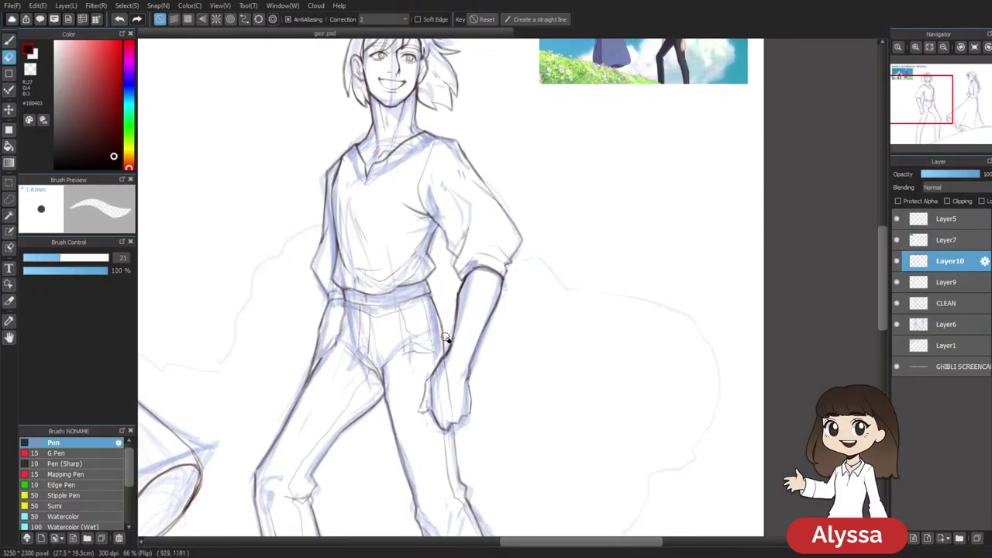
{"action": "key", "text": "b"}
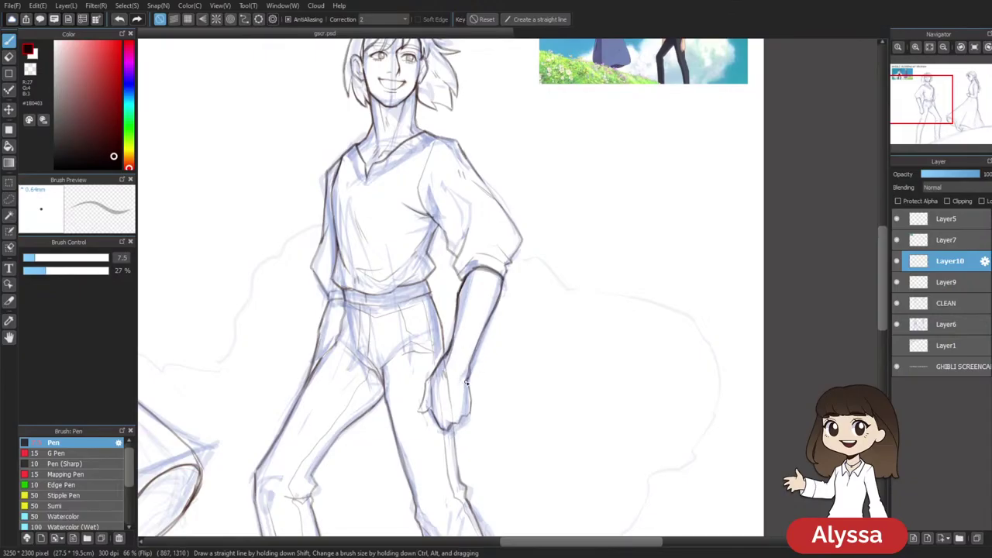
{"action": "left_click_drag", "start_coordinate": [597, 401], "coordinate": [605, 352]}
Check the line art unmirrored with Layer6 hidden, and merge Layer10 down into Layer9
{"action": "key", "text": "Down"}
{"action": "left_click_drag", "start_coordinate": [760, 375], "coordinate": [716, 389]}
{"action": "left_click", "coordinate": [896, 325]}
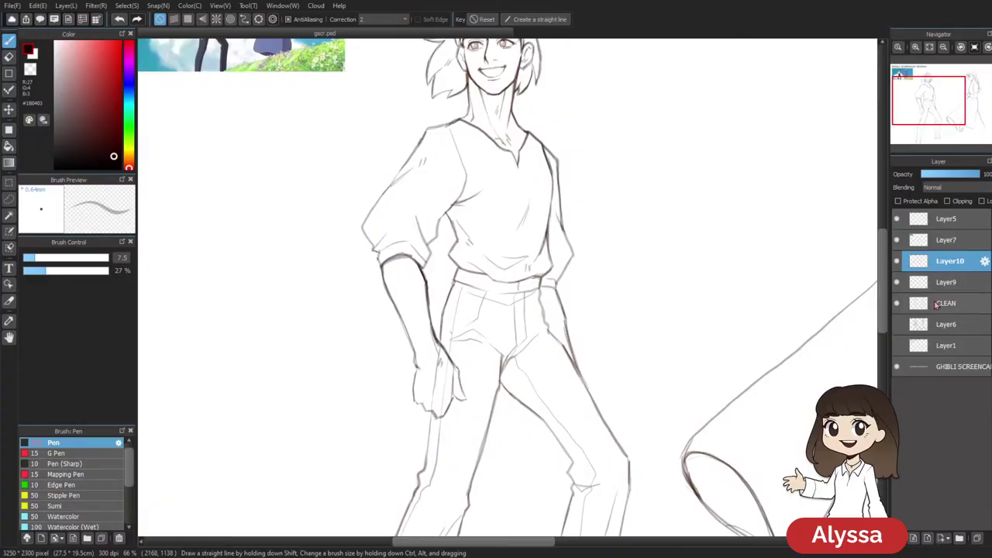
{"action": "left_click", "coordinate": [898, 283]}
{"action": "left_click", "coordinate": [897, 282]}
{"action": "key", "text": "ctrl+e"}
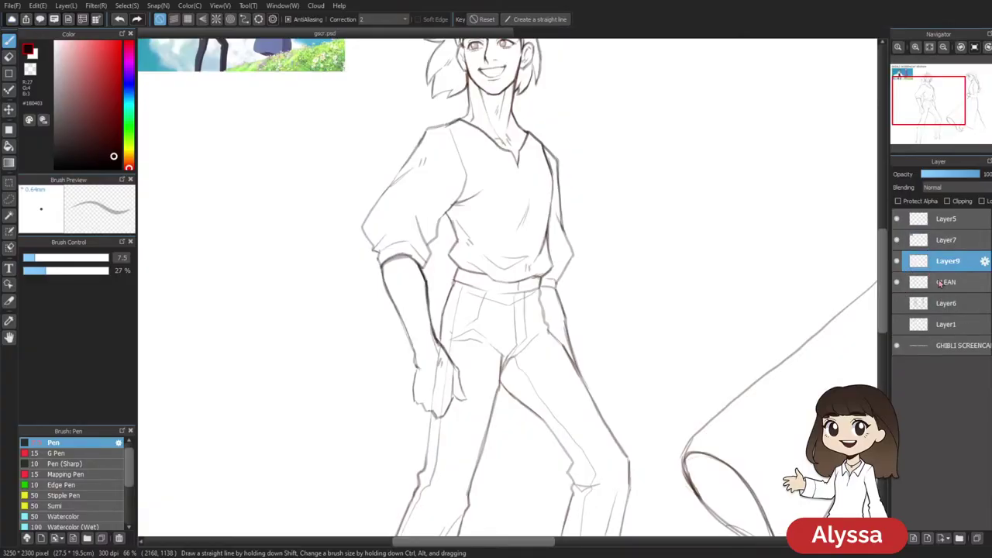
{"action": "left_click", "coordinate": [897, 262]}
{"action": "left_click", "coordinate": [897, 262]}
Refine the finger lines of the near hand on Layer9 with the Pen, undoing a stray stroke
{"action": "left_click_drag", "start_coordinate": [691, 412], "coordinate": [644, 387]}
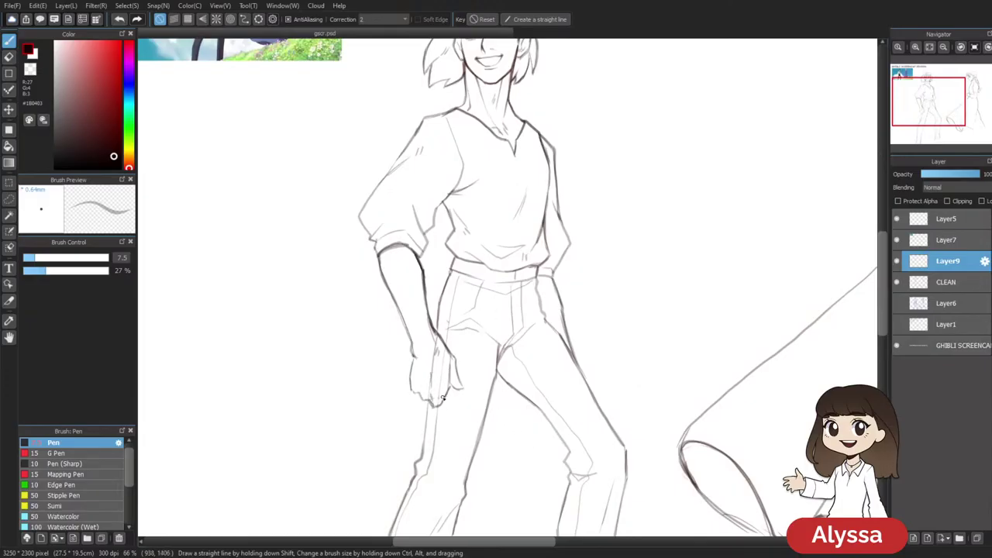
{"action": "mouse_move", "coordinate": [445, 363]}
{"action": "left_mouse_down"}
{"action": "mouse_move", "coordinate": [436, 357]}
{"action": "mouse_move", "coordinate": [412, 382]}
{"action": "mouse_move", "coordinate": [541, 460]}
{"action": "mouse_move", "coordinate": [576, 434]}
{"action": "mouse_move", "coordinate": [557, 360]}
{"action": "left_mouse_up"}
{"action": "key", "text": "ctrl+z"}
{"action": "left_click_drag", "start_coordinate": [559, 427], "coordinate": [547, 363]}
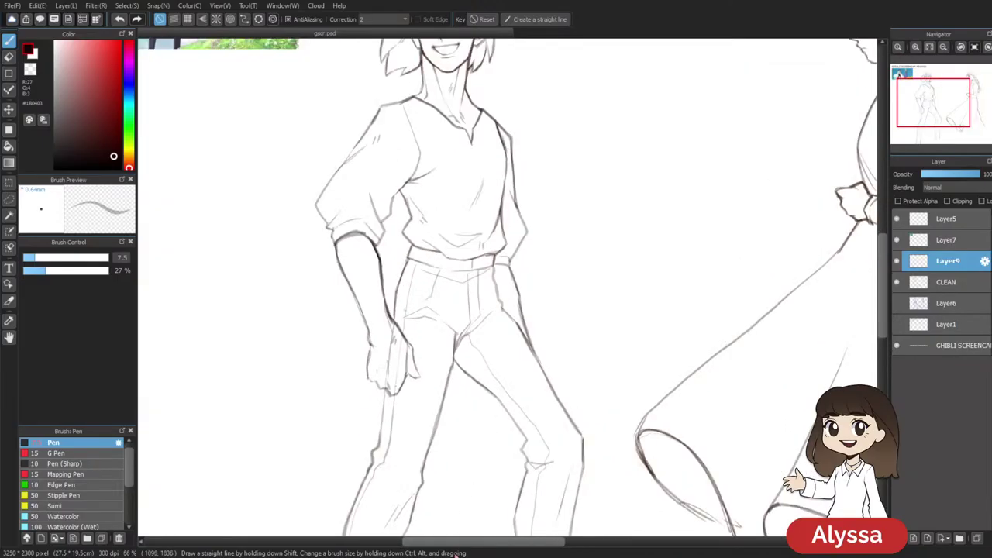
{"action": "left_click_drag", "start_coordinate": [614, 235], "coordinate": [641, 261]}
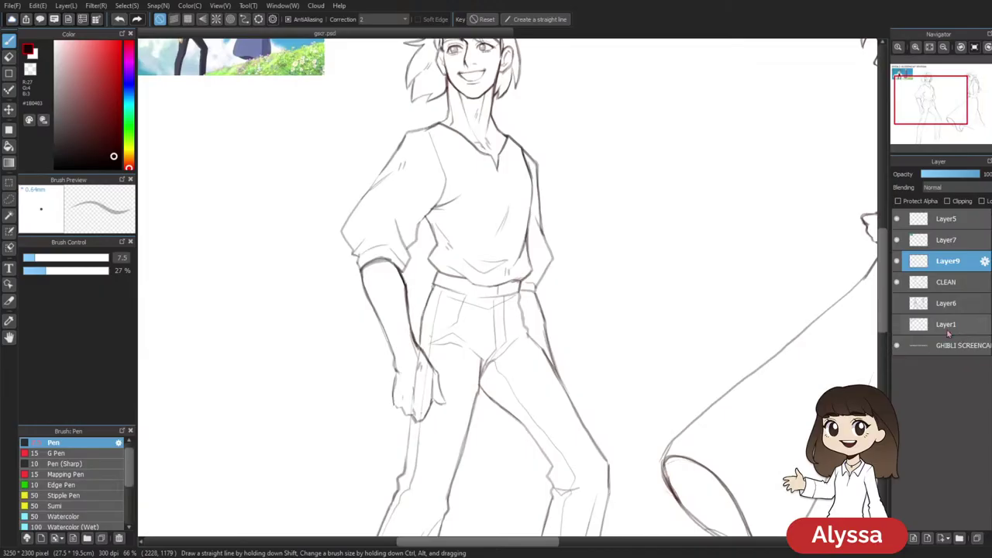
Erase the trouser line that runs through the near hand on the CLEAN layer
{"action": "left_click", "coordinate": [931, 283]}
{"action": "key", "text": "e"}
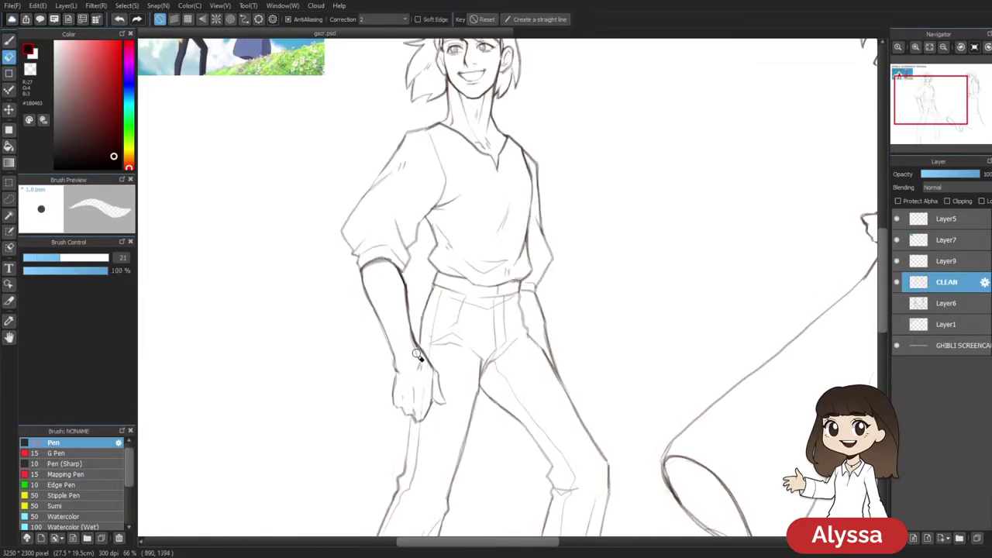
Erase the rough lines around the man's lowered hand on the CLEAN layer and redraw the hand's outer edge on Layer9 with the Pen
{"action": "left_click_drag", "start_coordinate": [422, 390], "coordinate": [415, 414]}
{"action": "left_click_drag", "start_coordinate": [513, 425], "coordinate": [532, 447]}
{"action": "left_click", "coordinate": [950, 263]}
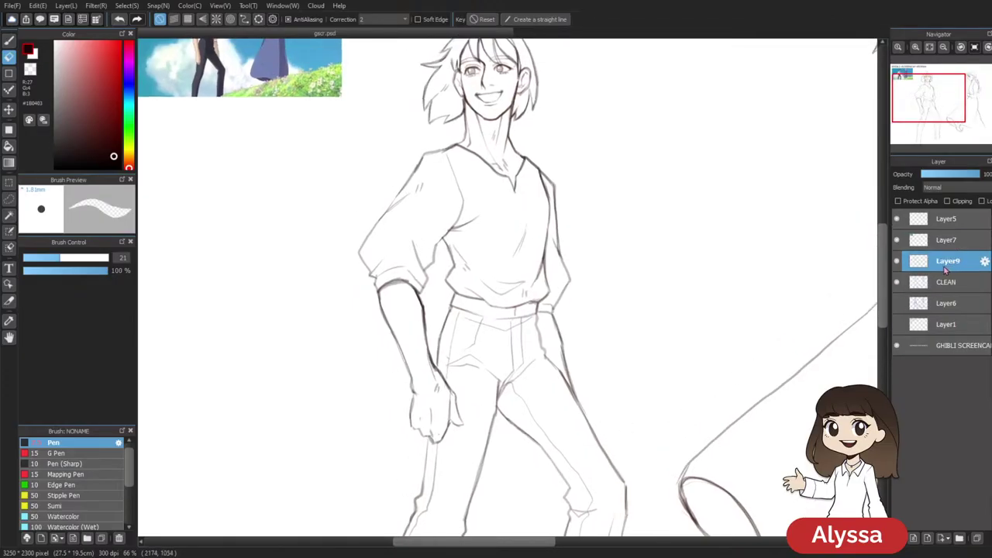
{"action": "key", "text": "b"}
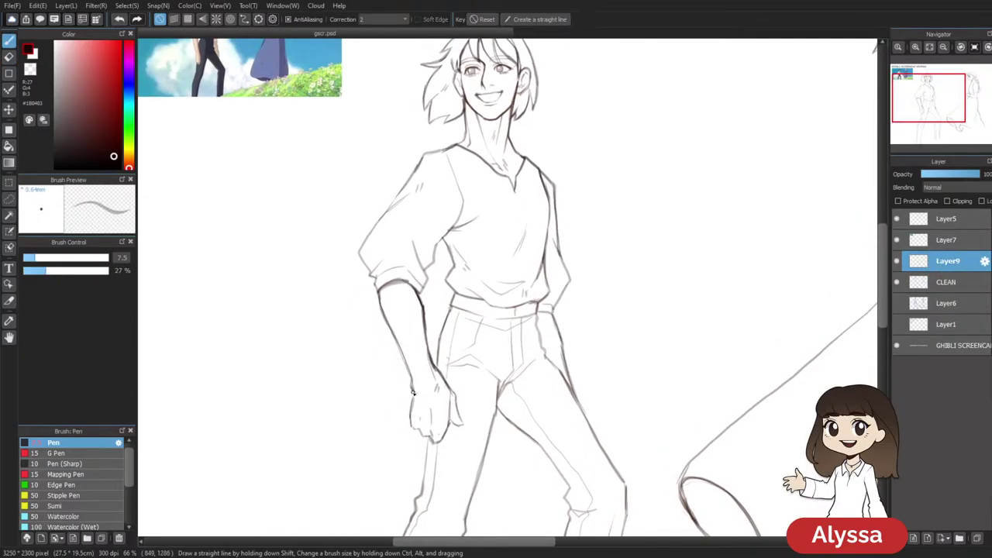
{"action": "left_click_drag", "start_coordinate": [529, 357], "coordinate": [495, 284]}
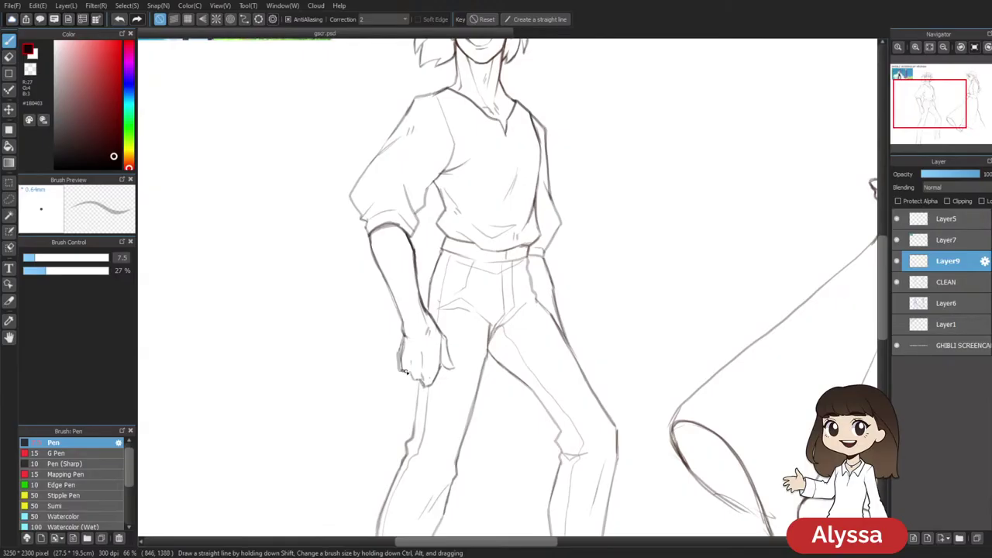
{"action": "key", "text": "e"}
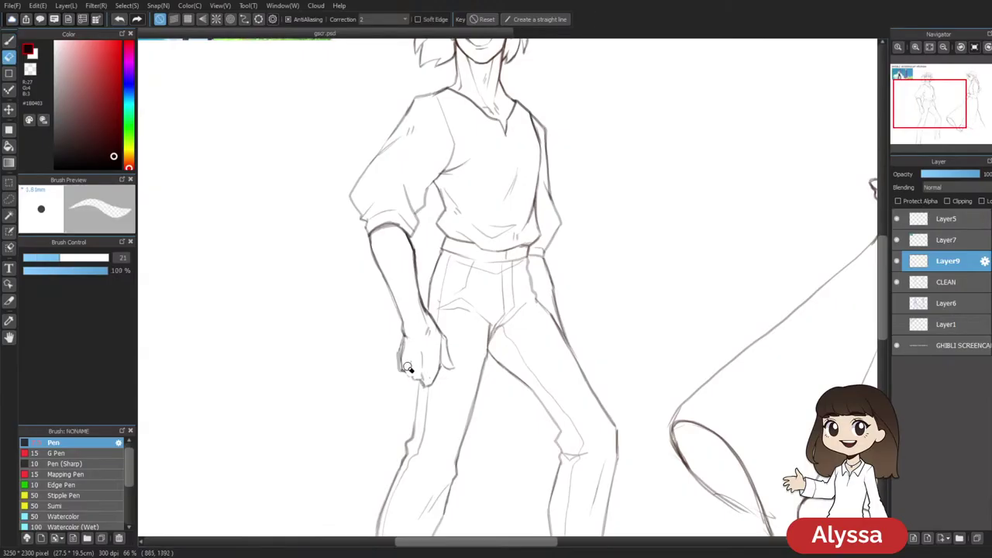
{"action": "key", "text": "b"}
{"action": "left_click_drag", "start_coordinate": [399, 348], "coordinate": [400, 370]}
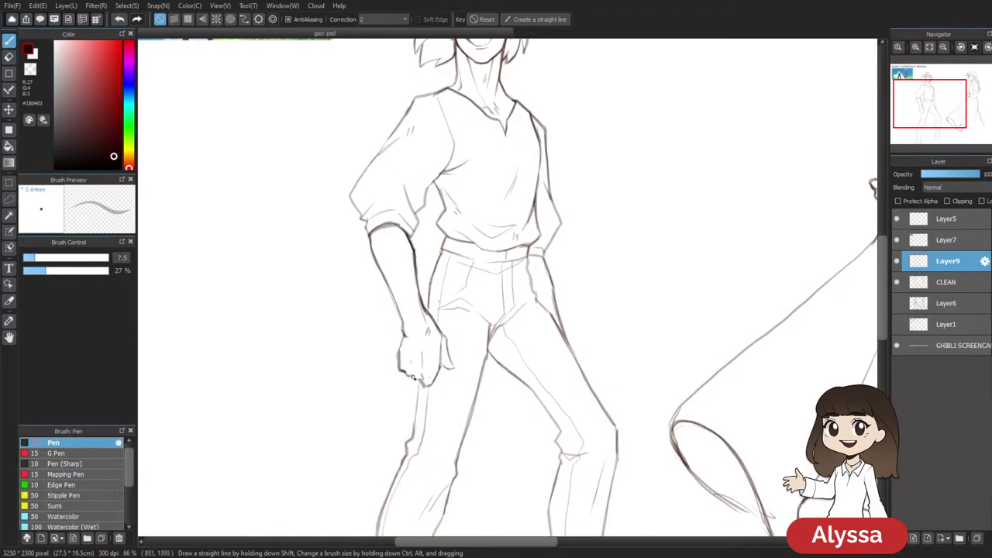
Refine the fingertips and thumb of the man's lowered hand on Layer9, erasing stray bits and redrawing them with the Pen
{"action": "key", "text": "e"}
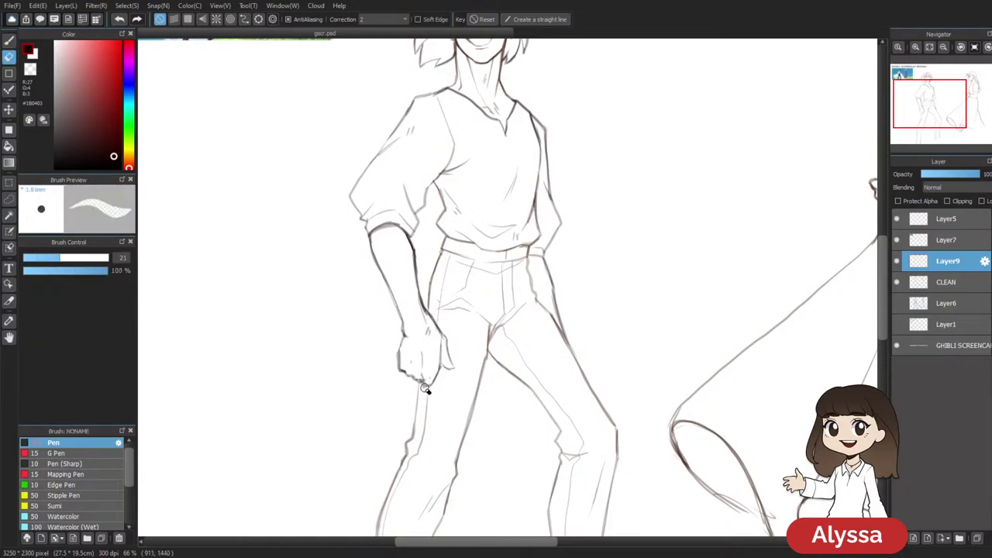
{"action": "key", "text": "b"}
{"action": "left_click_drag", "start_coordinate": [532, 300], "coordinate": [496, 326]}
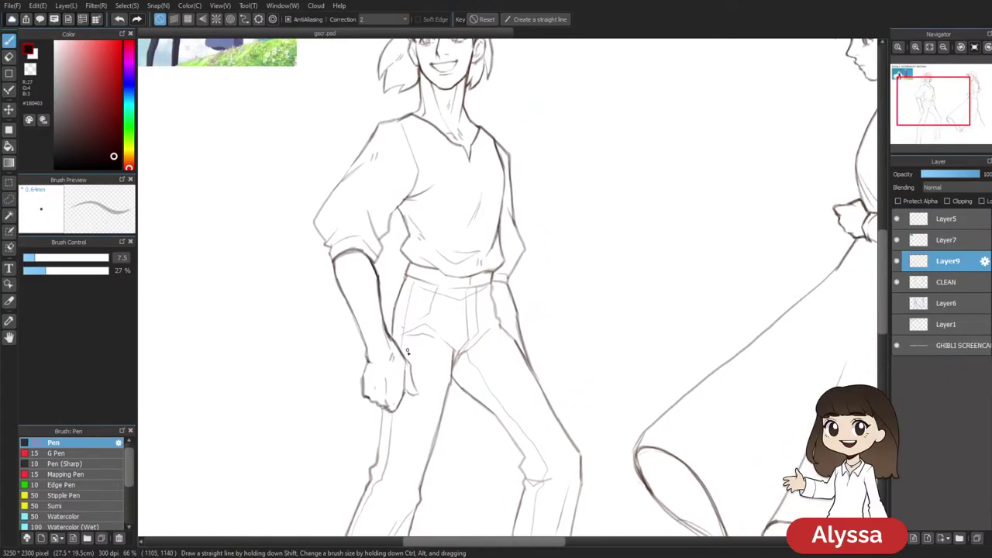
{"action": "key", "text": "e"}
{"action": "left_click_drag", "start_coordinate": [404, 367], "coordinate": [405, 387]}
{"action": "key", "text": "b"}
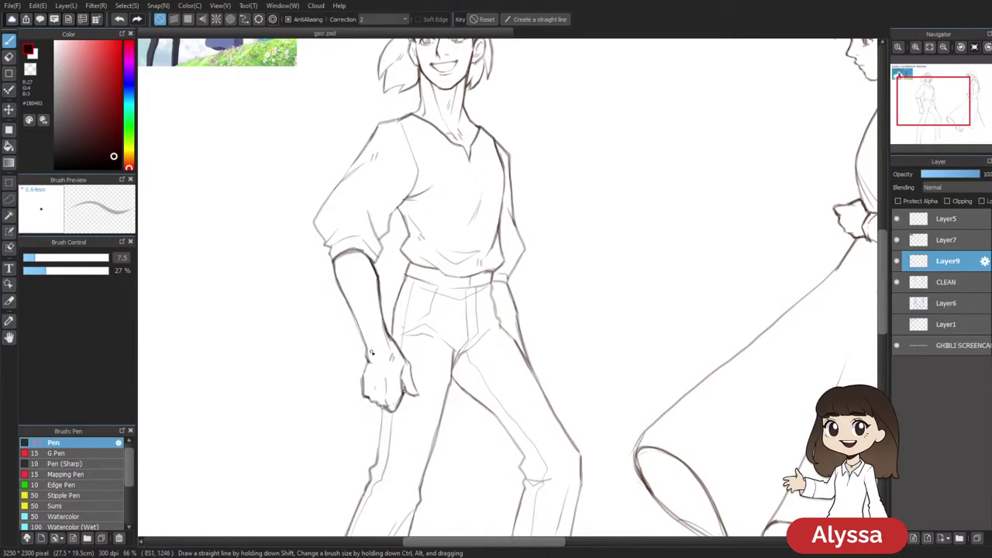
Merge Layer9 down into the CLEAN layer and clean up the lines around the man's hand and wrist
{"action": "left_click_drag", "start_coordinate": [558, 214], "coordinate": [577, 311]}
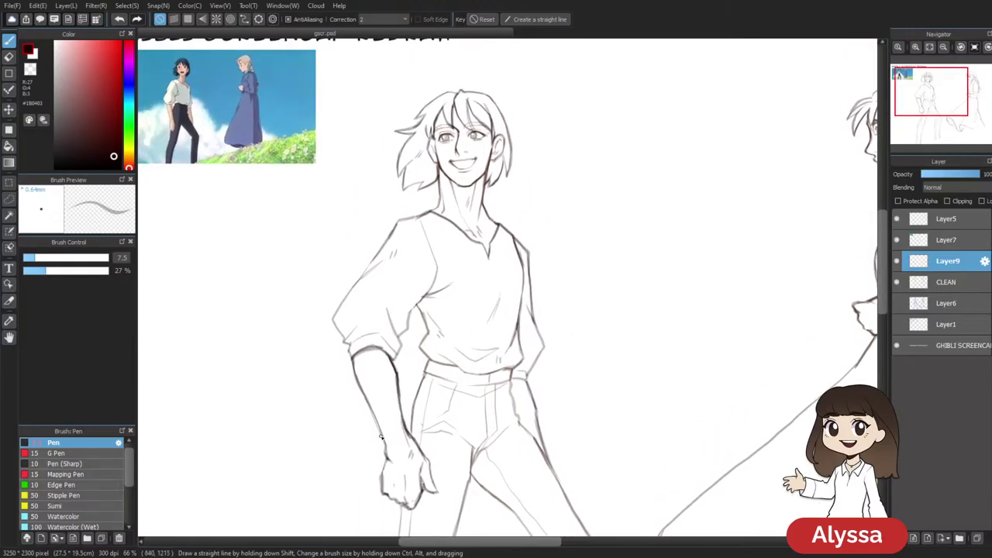
{"action": "left_click_drag", "start_coordinate": [508, 242], "coordinate": [525, 233]}
{"action": "left_click_drag", "start_coordinate": [534, 337], "coordinate": [518, 309]}
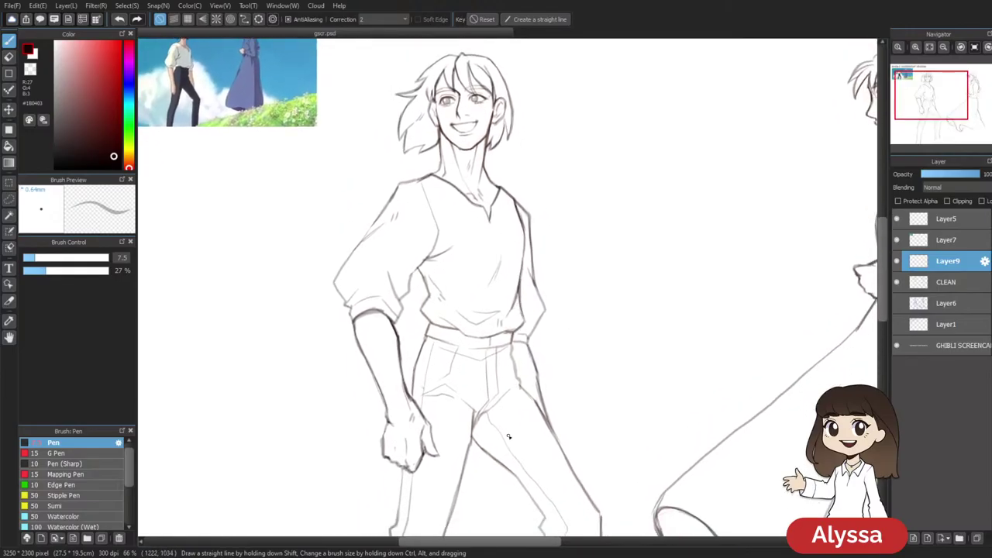
{"action": "key", "text": "ctrl+e"}
{"action": "scroll", "coordinate": [509, 437], "scroll_direction": "down", "scroll_amount": 2}
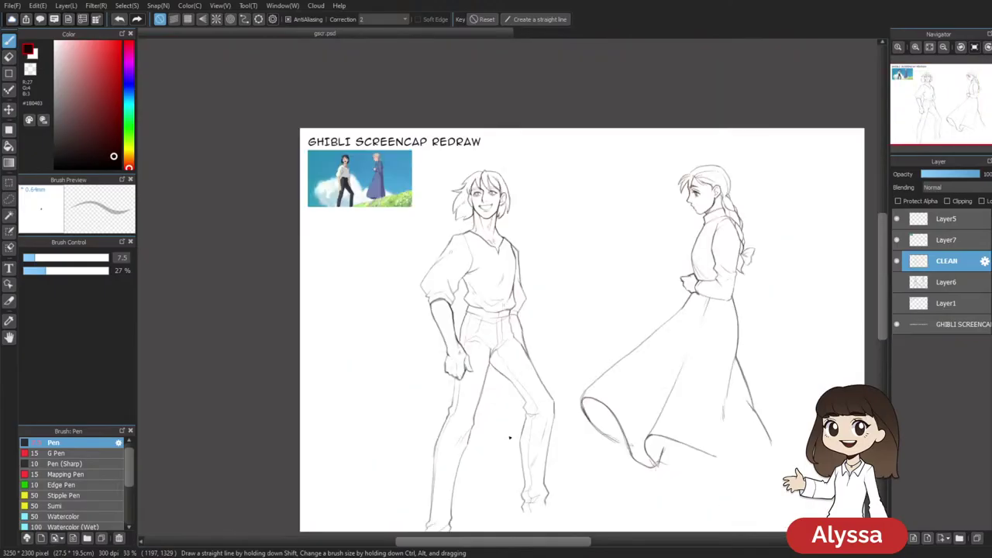
{"action": "scroll", "coordinate": [502, 437], "scroll_direction": "up", "scroll_amount": 2}
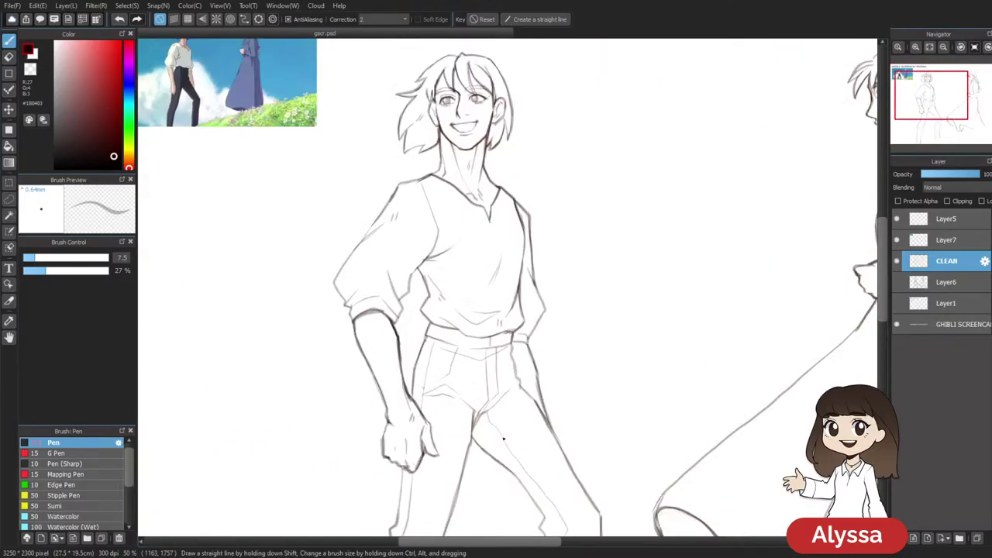
{"action": "scroll", "coordinate": [502, 438], "scroll_direction": "down", "scroll_amount": 1}
{"action": "key", "text": "e"}
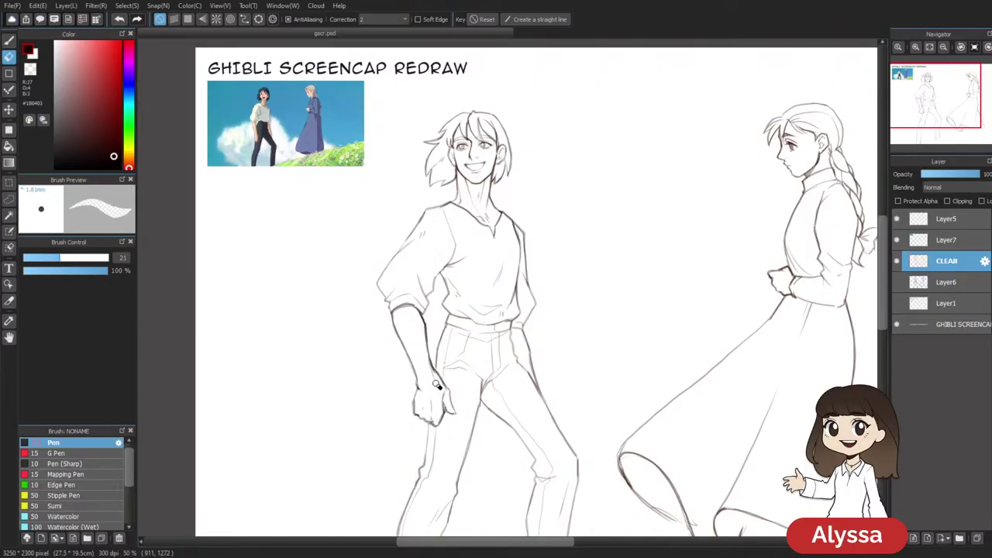
{"action": "key", "text": "b"}
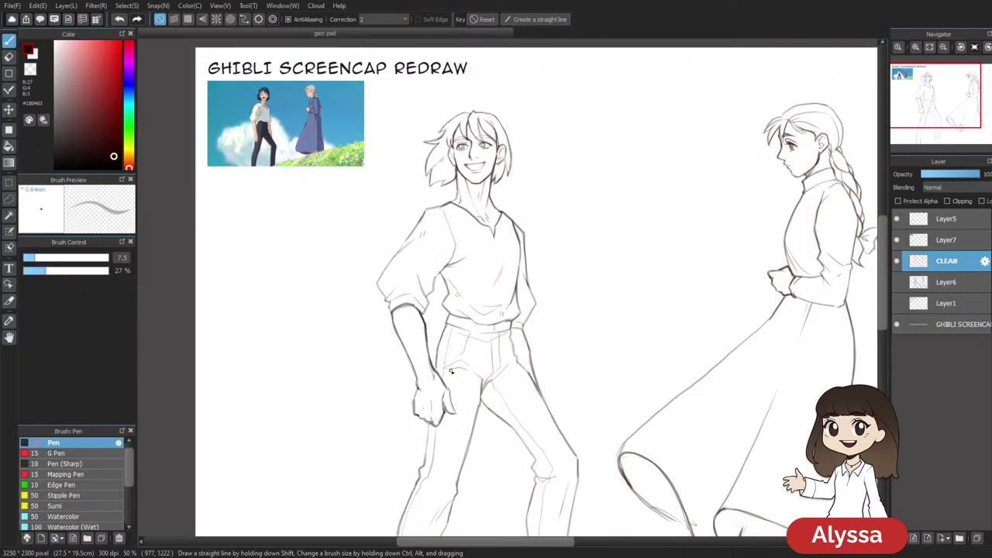
Lasso the outer hair around the top of the man's head and stretch it slightly upward with a transform
{"action": "left_click_drag", "start_coordinate": [662, 150], "coordinate": [619, 145]}
{"action": "left_click_drag", "start_coordinate": [679, 172], "coordinate": [689, 223]}
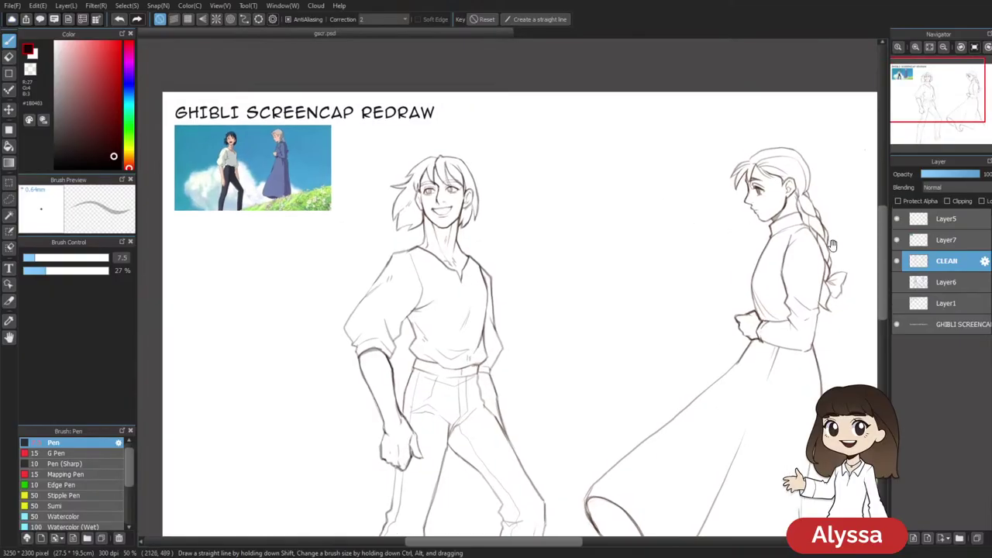
{"action": "left_click_drag", "start_coordinate": [694, 161], "coordinate": [705, 215]}
{"action": "key", "text": "m"}
{"action": "scroll", "coordinate": [487, 263], "scroll_direction": "up", "scroll_amount": 1}
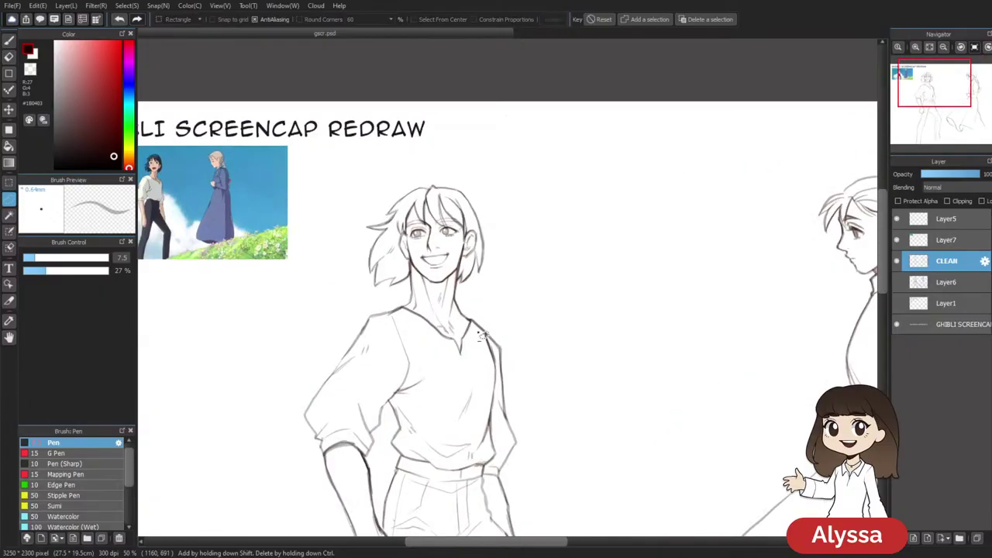
{"action": "mouse_move", "coordinate": [490, 252]}
{"action": "left_mouse_down"}
{"action": "mouse_move", "coordinate": [478, 285]}
{"action": "mouse_move", "coordinate": [500, 264]}
{"action": "mouse_move", "coordinate": [459, 158]}
{"action": "mouse_move", "coordinate": [361, 217]}
{"action": "mouse_move", "coordinate": [366, 242]}
{"action": "mouse_move", "coordinate": [388, 234]}
{"action": "mouse_move", "coordinate": [431, 187]}
{"action": "mouse_move", "coordinate": [469, 208]}
{"action": "mouse_move", "coordinate": [489, 255]}
{"action": "left_mouse_up"}
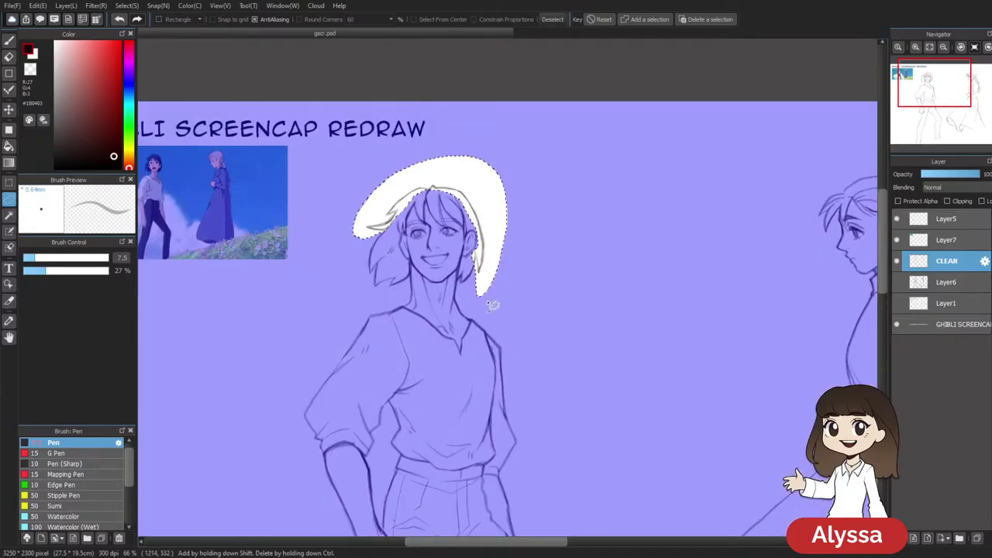
{"action": "key", "text": "ctrl+t"}
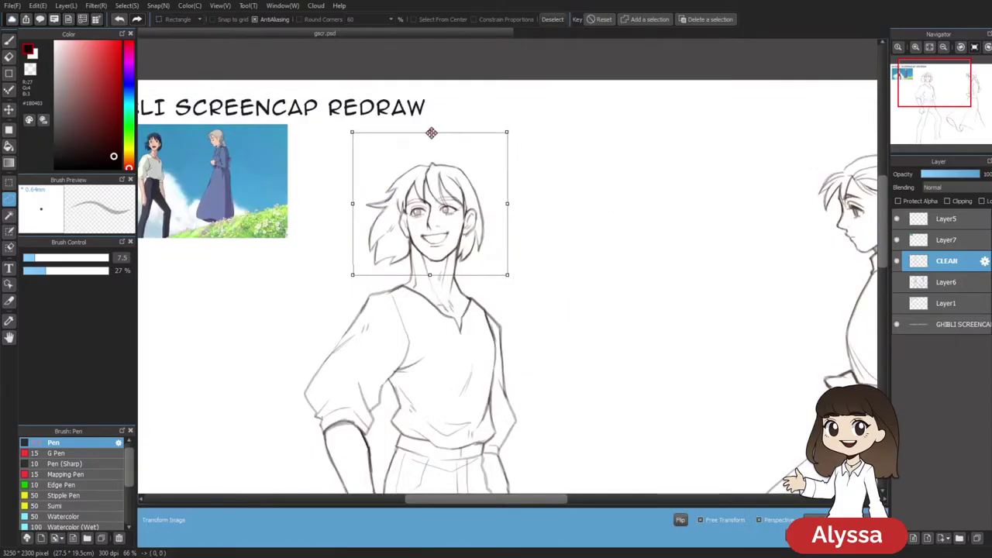
{"action": "left_click_drag", "start_coordinate": [432, 134], "coordinate": [431, 131]}
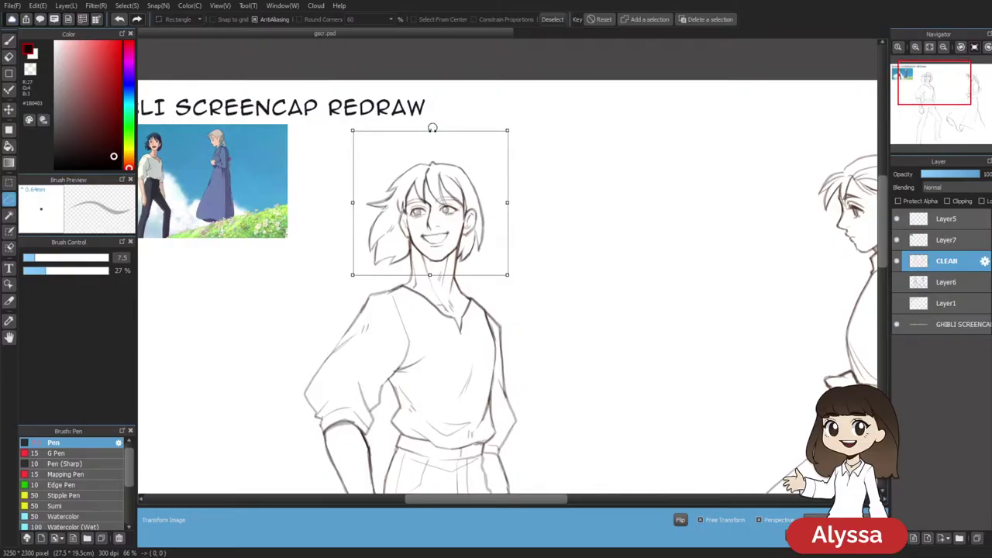
{"action": "key", "text": "Return"}
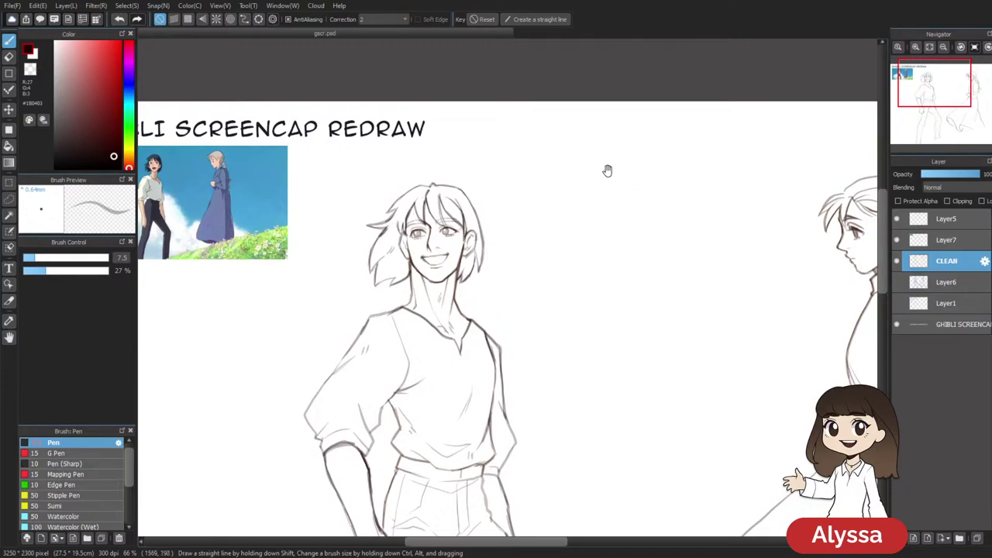
Touch up the outline strands of the man's hair on the CLEAN layer with the Eraser and Pen
{"action": "scroll", "coordinate": [610, 170], "scroll_direction": "down", "scroll_amount": 1}
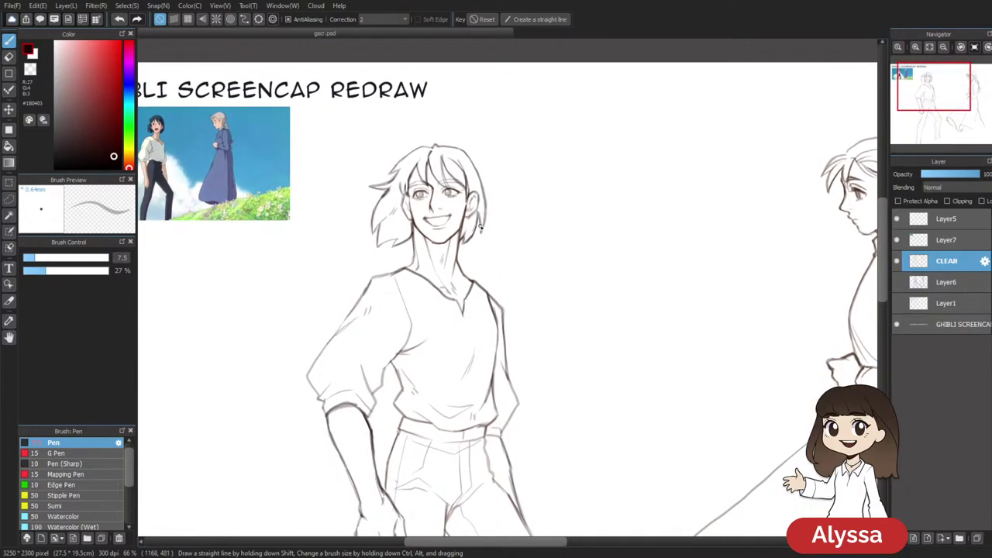
{"action": "scroll", "coordinate": [481, 227], "scroll_direction": "down", "scroll_amount": 1}
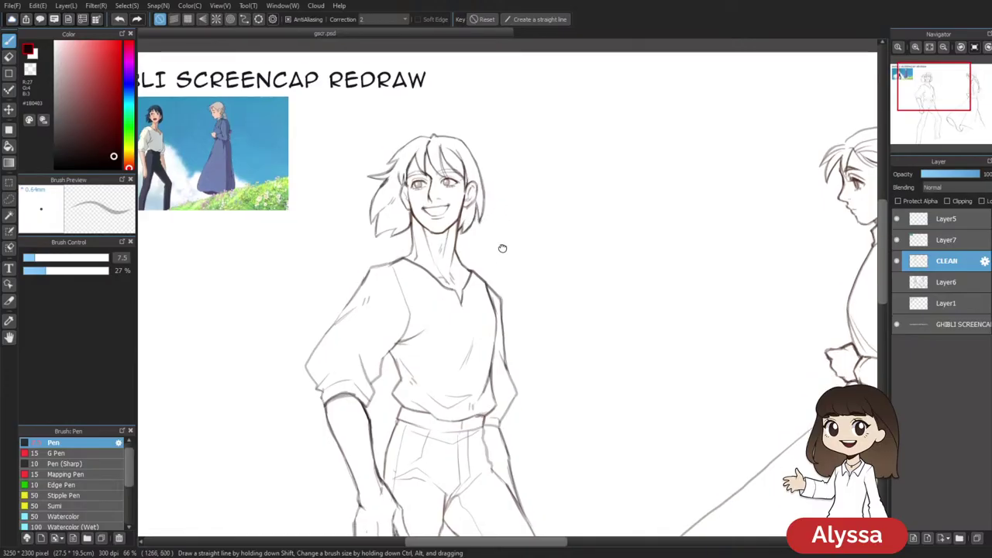
{"action": "key", "text": "e"}
{"action": "key", "text": "b"}
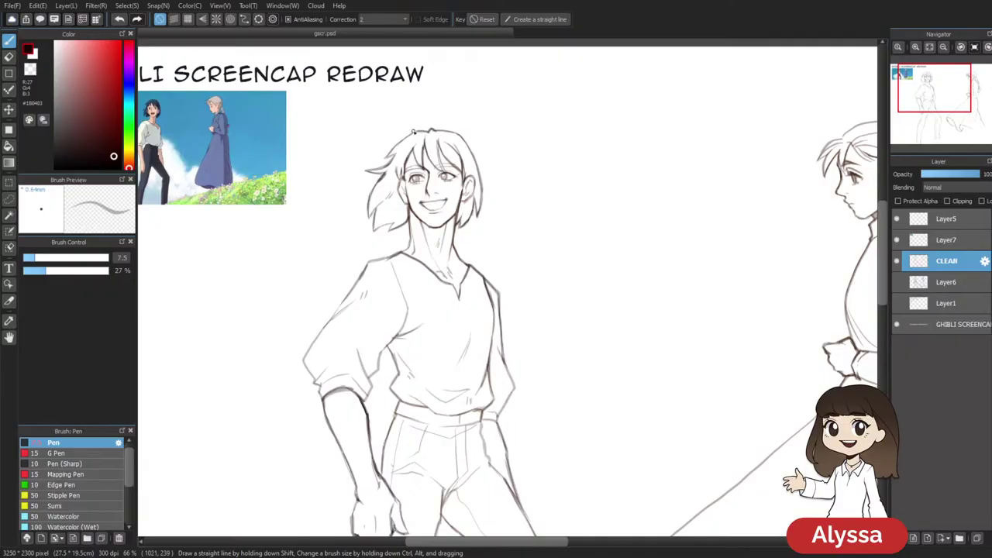
Toggle the CLEAN layer to check the line art, and turn on the Layer6 sketch beneath it
{"action": "scroll", "coordinate": [544, 345], "scroll_direction": "down", "scroll_amount": 2}
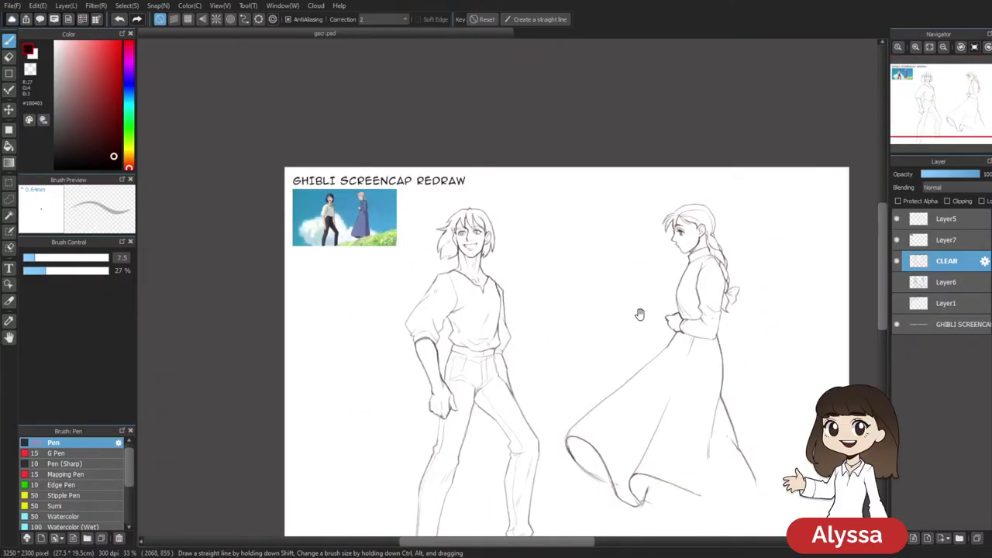
{"action": "mouse_move", "coordinate": [631, 308]}
{"action": "left_mouse_down"}
{"action": "mouse_move", "coordinate": [581, 286]}
{"action": "mouse_move", "coordinate": [634, 276]}
{"action": "left_mouse_up"}
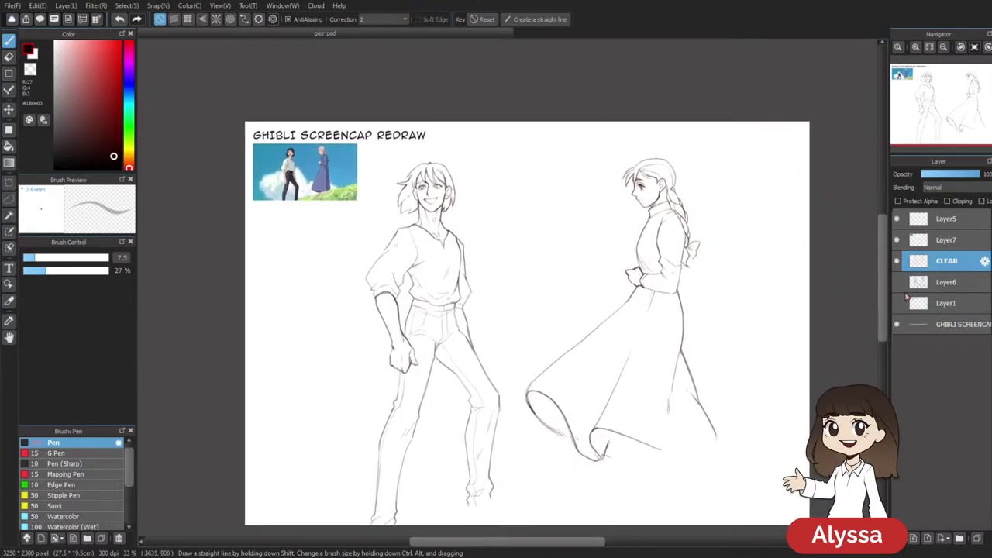
{"action": "left_click", "coordinate": [897, 262]}
{"action": "left_click", "coordinate": [897, 263]}
{"action": "left_click", "coordinate": [898, 283]}
{"action": "left_click", "coordinate": [898, 282]}
{"action": "left_click_drag", "start_coordinate": [764, 282], "coordinate": [773, 270]}
{"action": "left_click", "coordinate": [897, 287]}
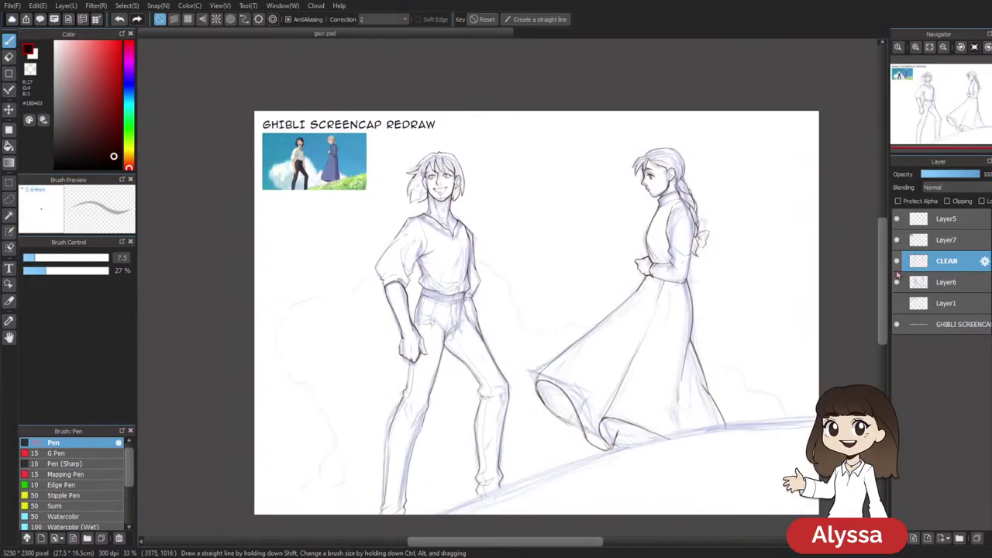
Add a new layer directly above the CLEAN layer and keep it visible
{"action": "left_click_drag", "start_coordinate": [837, 293], "coordinate": [837, 283]}
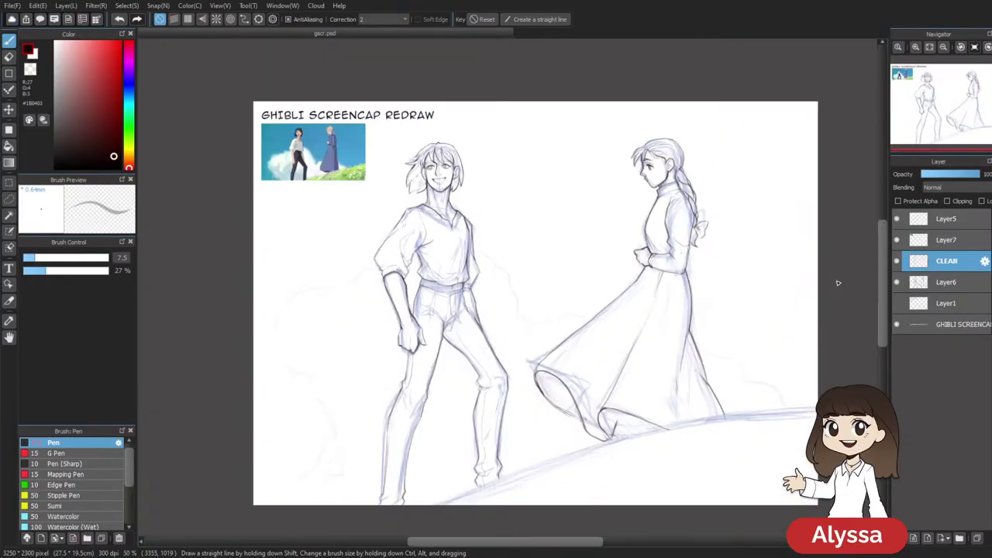
{"action": "key", "text": "ctrl+shift+n"}
{"action": "left_click_drag", "start_coordinate": [678, 303], "coordinate": [615, 239]}
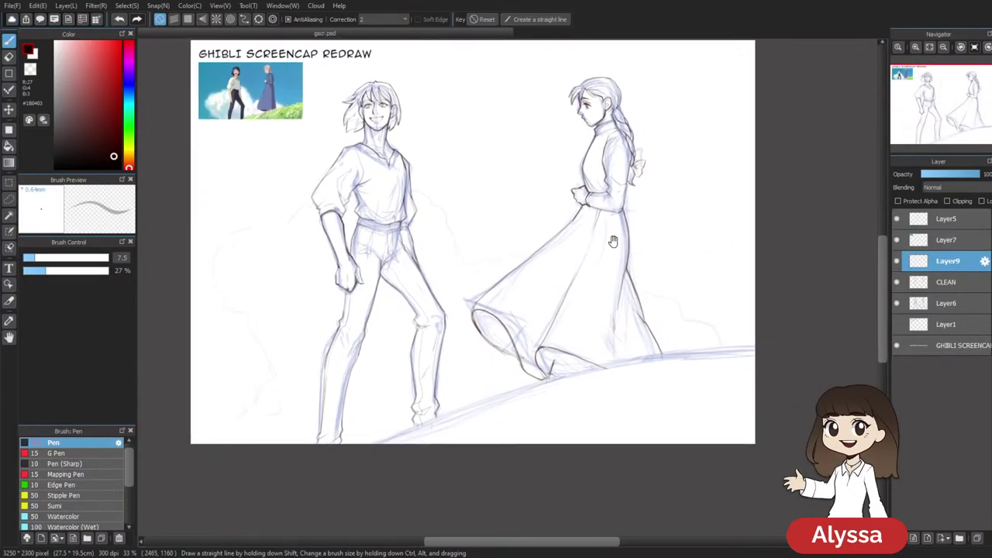
{"action": "left_click_drag", "start_coordinate": [629, 334], "coordinate": [629, 403]}
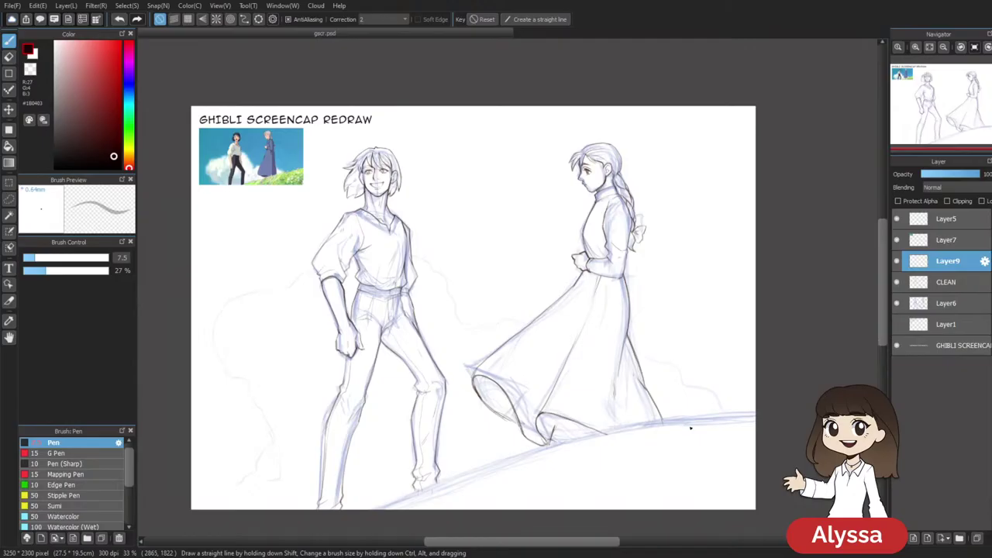
{"action": "left_click_drag", "start_coordinate": [568, 309], "coordinate": [606, 246]}
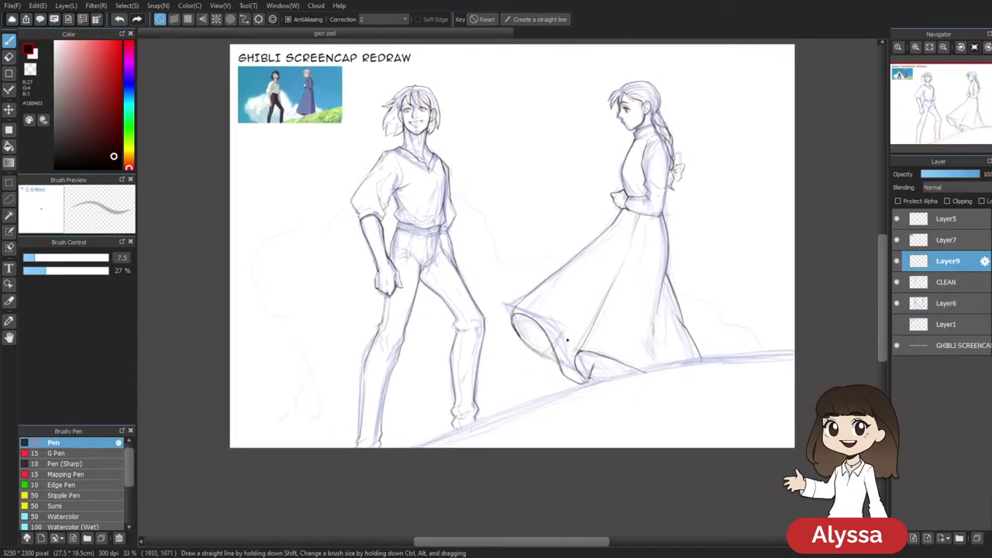
{"action": "left_click", "coordinate": [898, 262]}
{"action": "left_click", "coordinate": [898, 263]}
Ink a jagged grass edge along the whole hill contour on Layer9, following the sketch from the man's feet past the woman's skirt
{"action": "left_click_drag", "start_coordinate": [686, 391], "coordinate": [603, 410]}
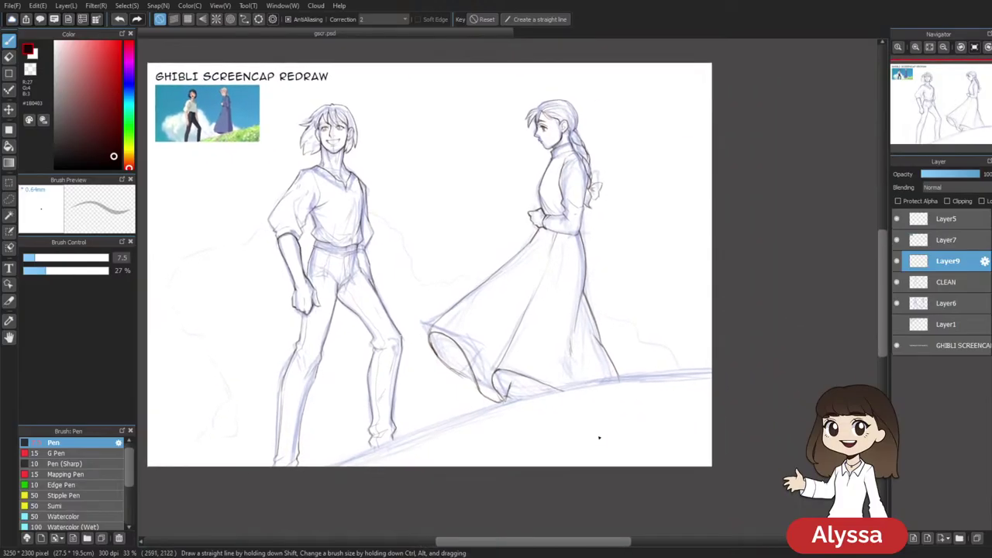
{"action": "left_click_drag", "start_coordinate": [622, 316], "coordinate": [639, 302]}
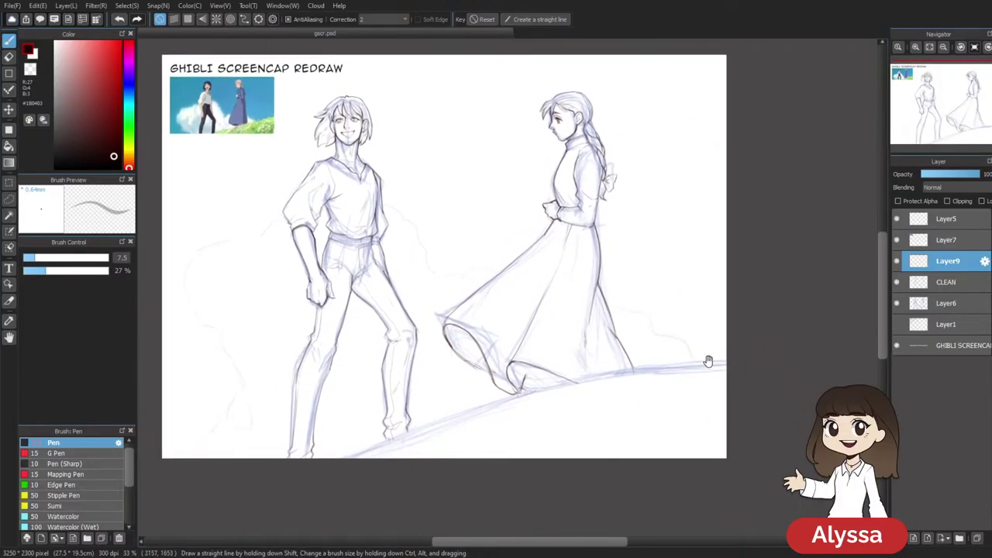
{"action": "left_click_drag", "start_coordinate": [717, 359], "coordinate": [755, 343]}
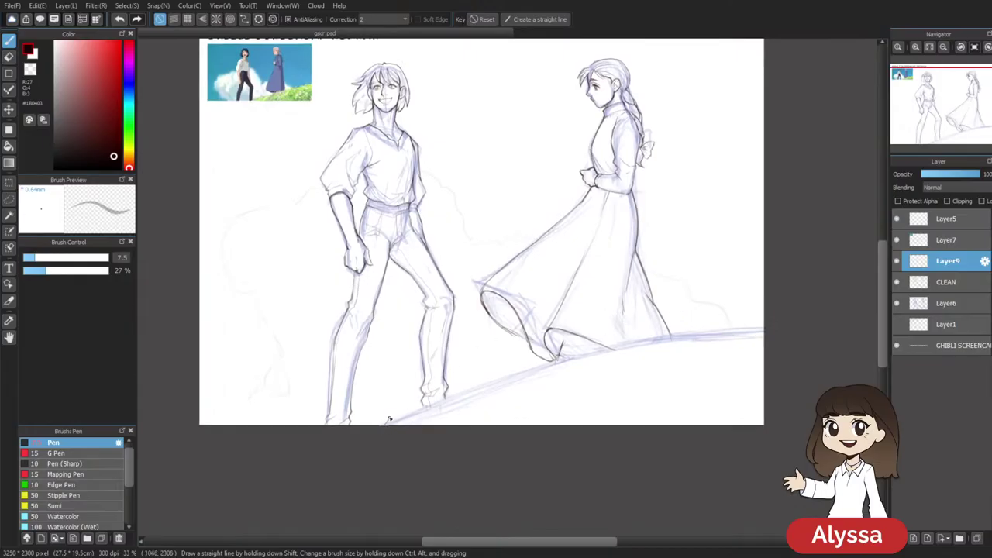
{"action": "scroll", "coordinate": [408, 406], "scroll_direction": "up", "scroll_amount": 5}
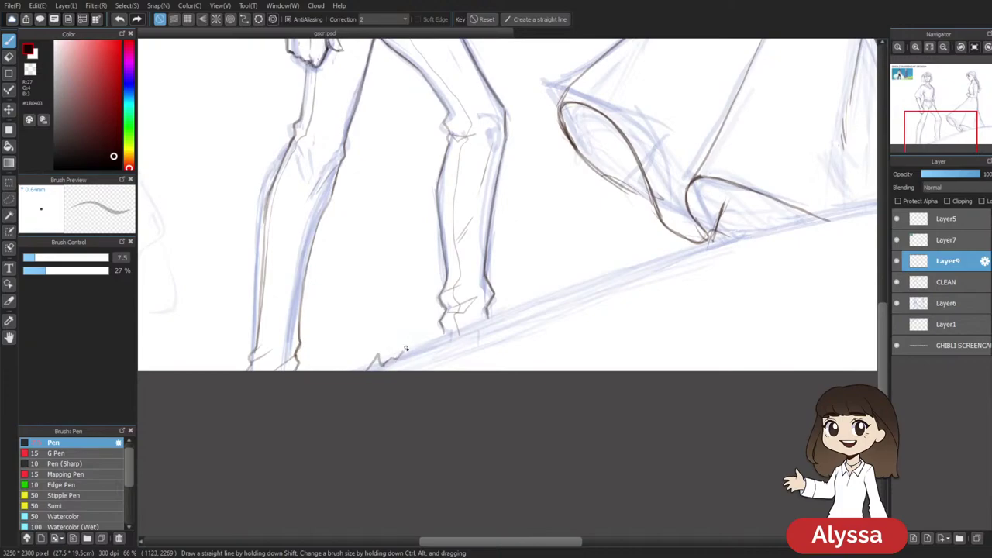
{"action": "left_click_drag", "start_coordinate": [414, 347], "coordinate": [439, 333]}
{"action": "left_click_drag", "start_coordinate": [500, 316], "coordinate": [545, 292]}
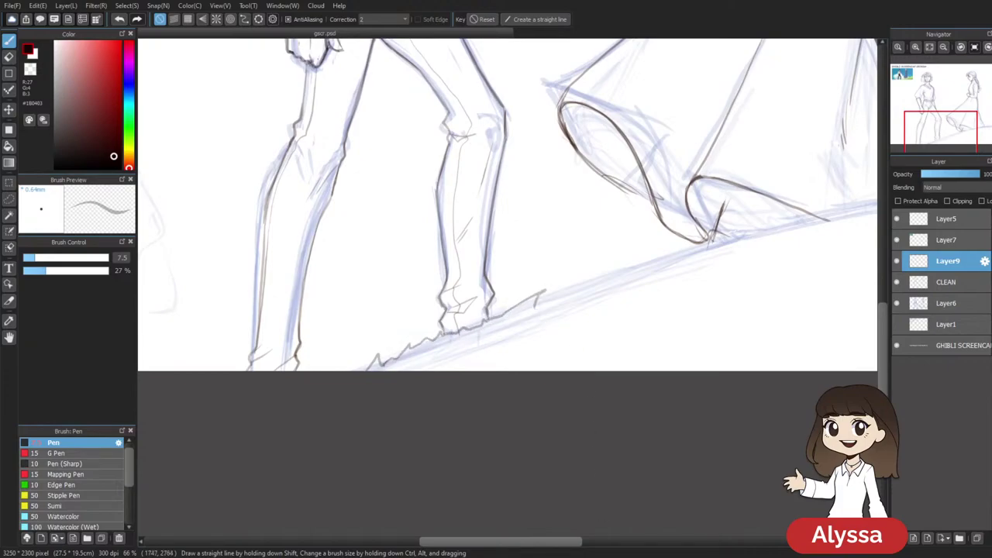
{"action": "mouse_move", "coordinate": [607, 250]}
{"action": "left_mouse_down"}
{"action": "mouse_move", "coordinate": [597, 253]}
{"action": "mouse_move", "coordinate": [586, 232]}
{"action": "left_mouse_up"}
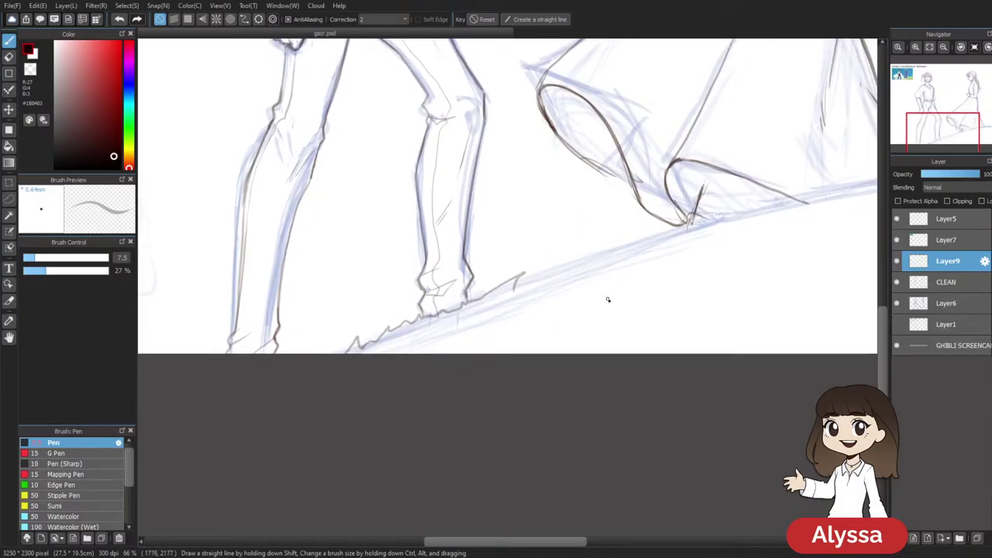
{"action": "mouse_move", "coordinate": [523, 274]}
{"action": "left_mouse_down"}
{"action": "mouse_move", "coordinate": [514, 286]}
{"action": "mouse_move", "coordinate": [660, 237]}
{"action": "left_mouse_up"}
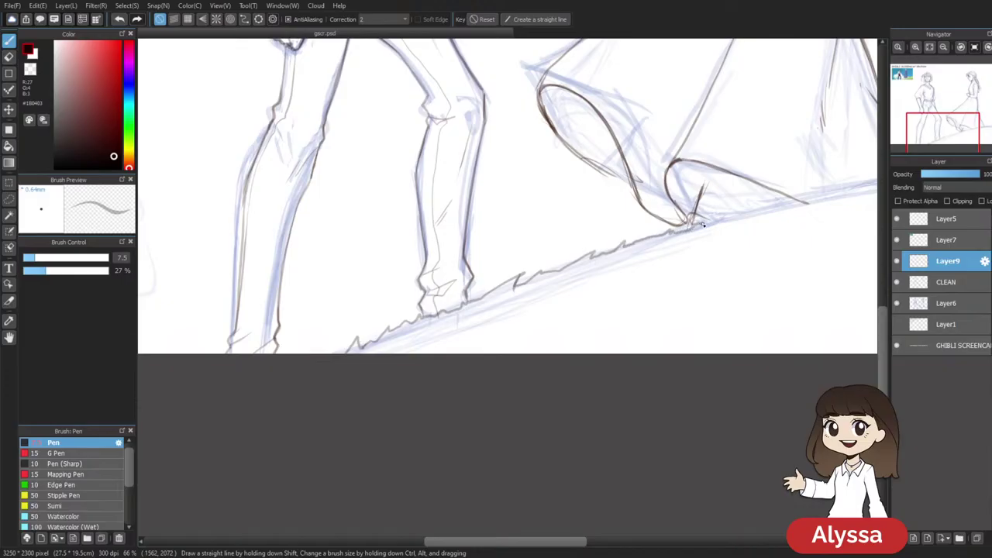
{"action": "mouse_move", "coordinate": [782, 206]}
{"action": "left_mouse_down"}
{"action": "mouse_move", "coordinate": [686, 248]}
{"action": "mouse_move", "coordinate": [554, 270]}
{"action": "mouse_move", "coordinate": [623, 261]}
{"action": "mouse_move", "coordinate": [636, 244]}
{"action": "mouse_move", "coordinate": [713, 232]}
{"action": "mouse_move", "coordinate": [715, 242]}
{"action": "mouse_move", "coordinate": [627, 268]}
{"action": "mouse_move", "coordinate": [588, 257]}
{"action": "mouse_move", "coordinate": [654, 243]}
{"action": "mouse_move", "coordinate": [649, 254]}
{"action": "mouse_move", "coordinate": [660, 252]}
{"action": "mouse_move", "coordinate": [697, 237]}
{"action": "left_mouse_up"}
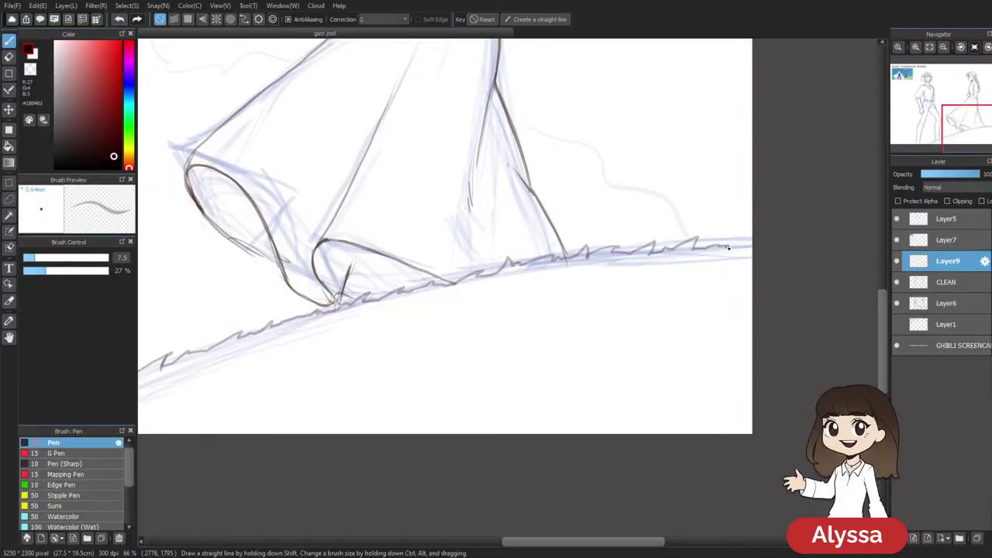
{"action": "scroll", "coordinate": [637, 396], "scroll_direction": "down", "scroll_amount": 5}
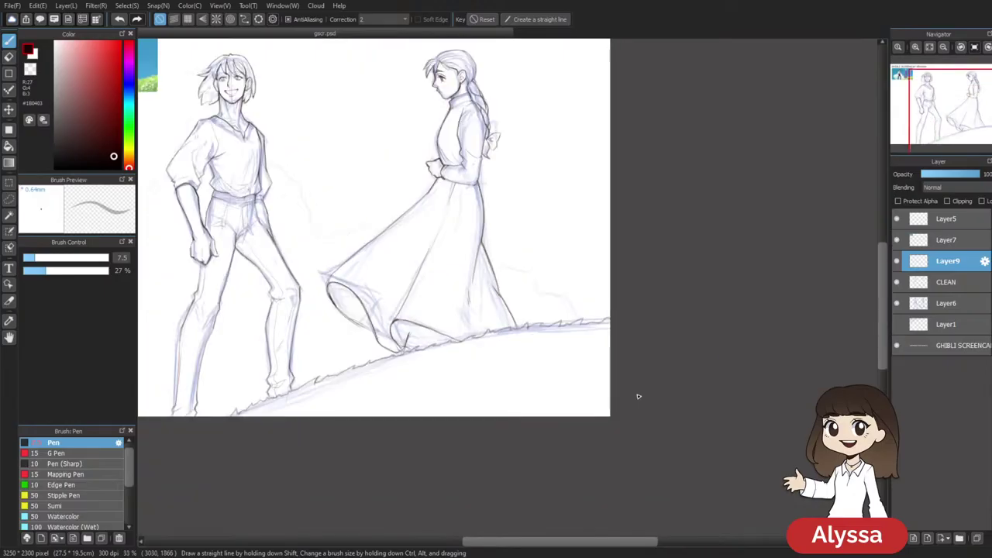
Hide the Layer6 sketch and toggle Layer9 to check the inked grass line
{"action": "mouse_move", "coordinate": [666, 288]}
{"action": "left_mouse_down"}
{"action": "mouse_move", "coordinate": [798, 359]}
{"action": "mouse_move", "coordinate": [832, 364]}
{"action": "left_mouse_up"}
{"action": "left_click", "coordinate": [896, 304]}
{"action": "left_click", "coordinate": [897, 262]}
{"action": "left_click", "coordinate": [897, 261]}
Erase the woman's skirt lines that overshoot the grass edge on the CLEAN layer
{"action": "left_click", "coordinate": [948, 281]}
{"action": "mouse_move", "coordinate": [744, 421]}
{"action": "left_mouse_down"}
{"action": "mouse_move", "coordinate": [765, 361]}
{"action": "mouse_move", "coordinate": [636, 322]}
{"action": "mouse_move", "coordinate": [531, 228]}
{"action": "left_mouse_up"}
{"action": "key", "text": "e"}
{"action": "key", "text": "ctrl+plus"}
{"action": "key", "text": "ctrl+plus"}
{"action": "left_click_drag", "start_coordinate": [733, 244], "coordinate": [597, 282]}
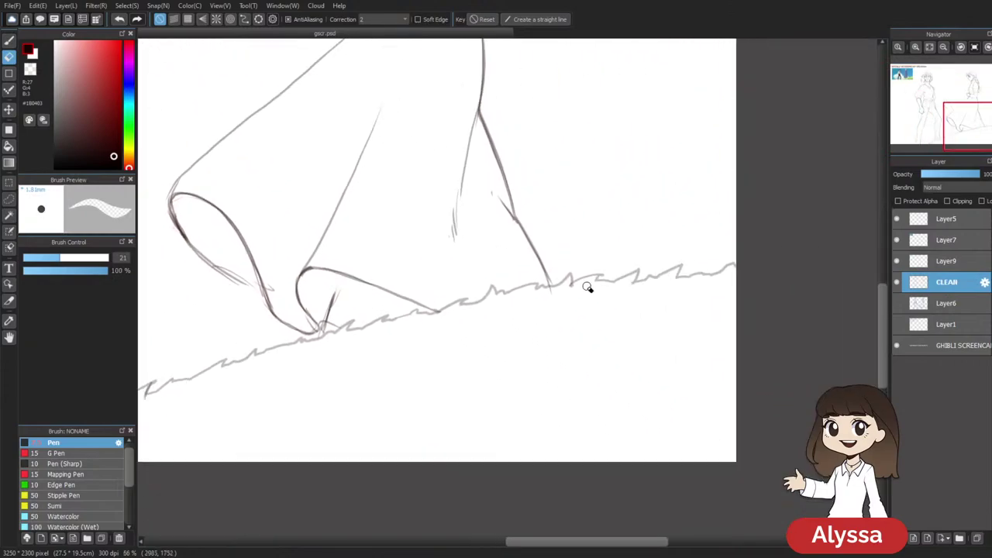
{"action": "scroll", "coordinate": [547, 338], "scroll_direction": "down", "scroll_amount": 3}
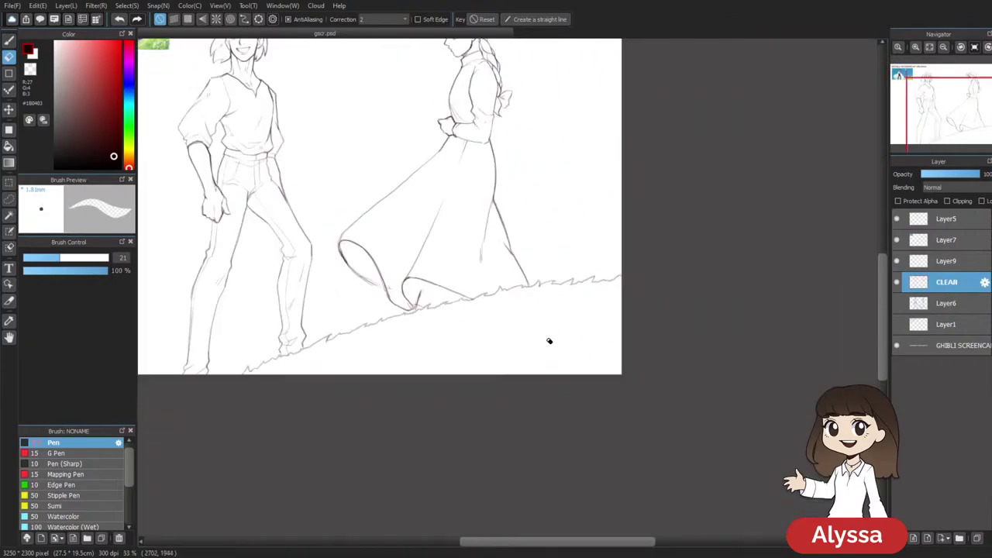
{"action": "left_click_drag", "start_coordinate": [479, 340], "coordinate": [564, 426]}
Duplicate the grass line layer, adjust the copy's opacity, and merge both grass layers down into CLEAN
{"action": "left_click", "coordinate": [942, 267]}
{"action": "key", "text": "ctrl+shift+n"}
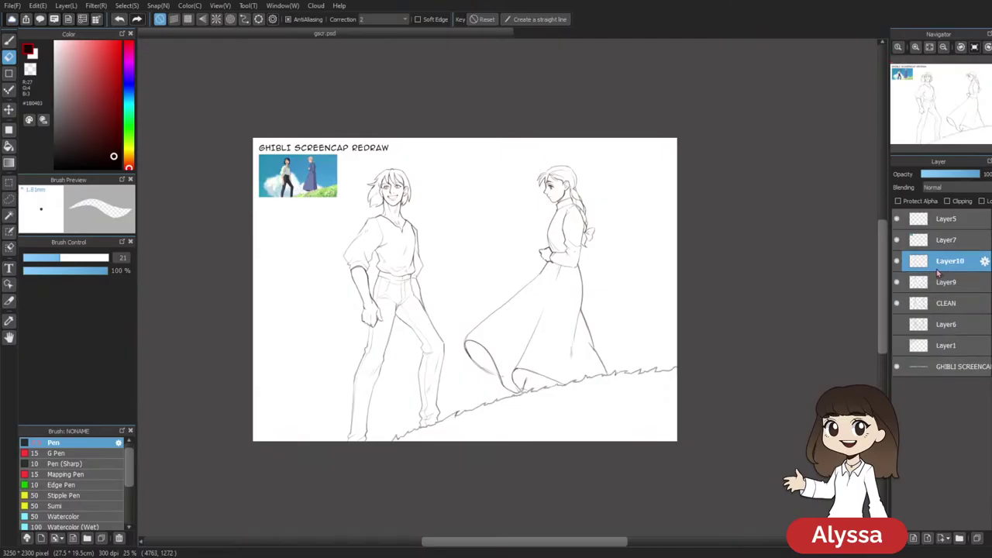
{"action": "left_click", "coordinate": [950, 175]}
{"action": "left_click", "coordinate": [898, 262]}
{"action": "left_click", "coordinate": [897, 262]}
{"action": "key", "text": "ctrl+e"}
{"action": "key", "text": "ctrl+e"}
{"action": "left_click", "coordinate": [896, 264]}
{"action": "left_click", "coordinate": [896, 263]}
Examine the merged line art of both figures and compare it with the Layer6 sketch
{"action": "left_click_drag", "start_coordinate": [555, 408], "coordinate": [667, 451]}
{"action": "key", "text": "ctrl+plus"}
{"action": "left_click_drag", "start_coordinate": [596, 220], "coordinate": [560, 220]}
{"action": "left_click_drag", "start_coordinate": [689, 411], "coordinate": [569, 330]}
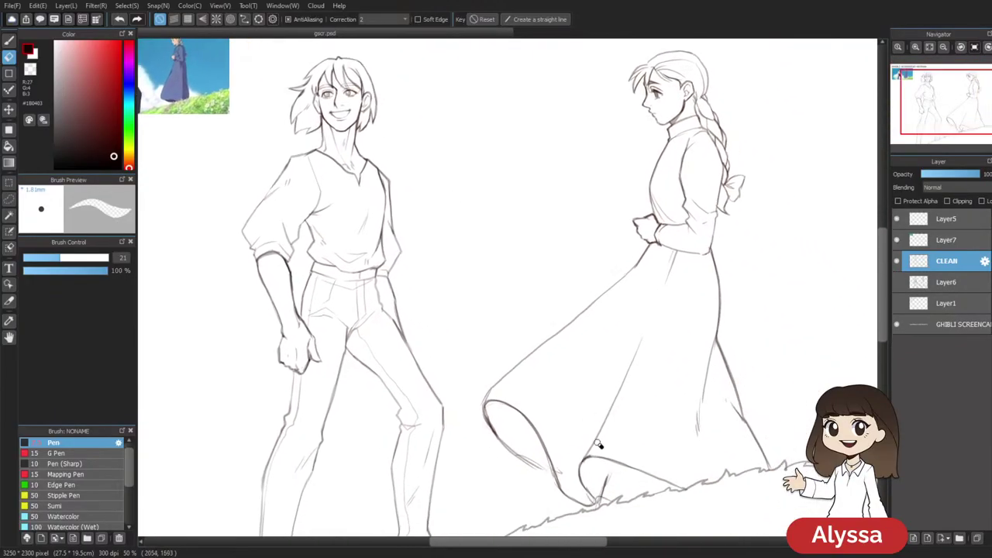
{"action": "scroll", "coordinate": [598, 444], "scroll_direction": "down", "scroll_amount": 1}
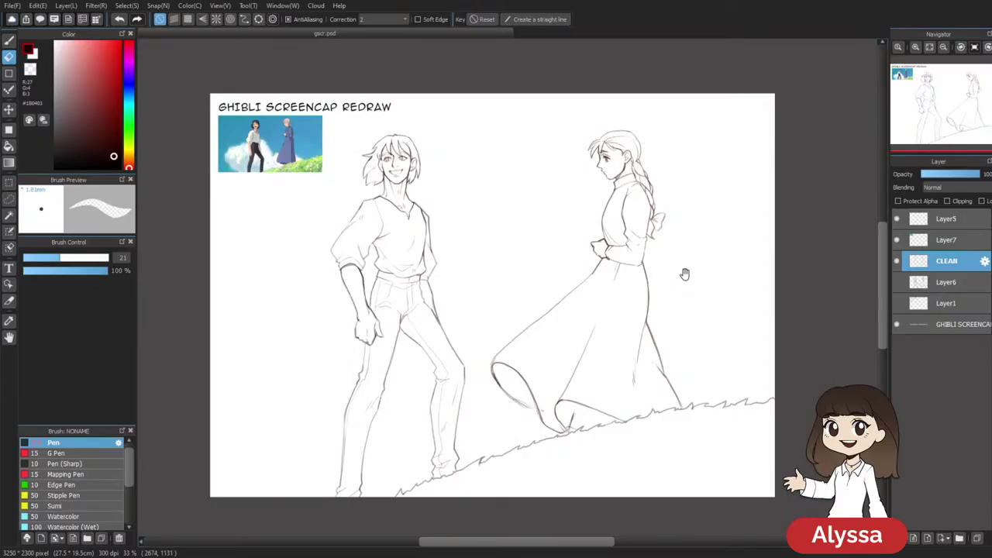
{"action": "left_click_drag", "start_coordinate": [684, 274], "coordinate": [671, 294]}
{"action": "left_click", "coordinate": [898, 283]}
{"action": "left_click", "coordinate": [898, 285]}
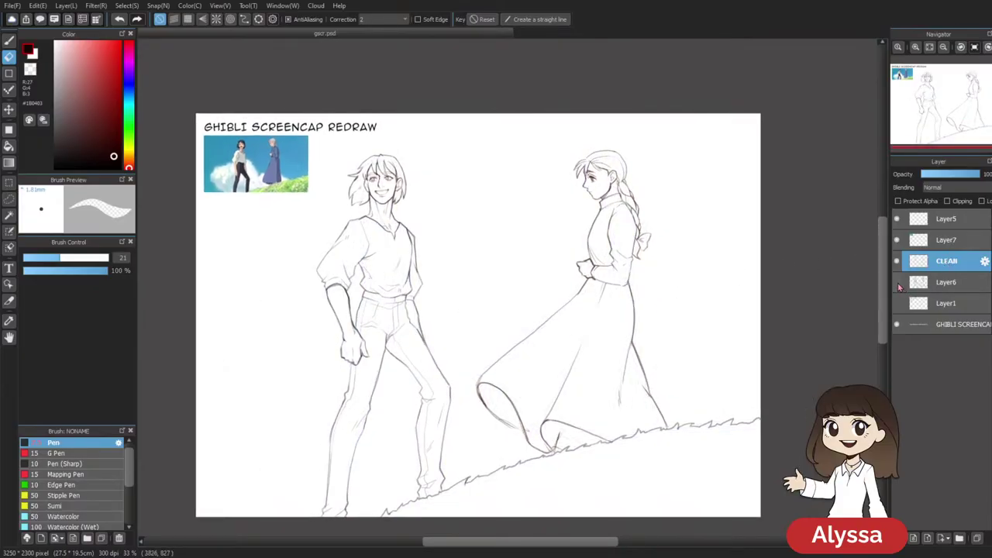
{"action": "left_click_drag", "start_coordinate": [781, 254], "coordinate": [776, 244]}
Duplicate the CLEAN line art, try a blur filter on the copy, and undo the blur
{"action": "key", "text": "ctrl+v"}
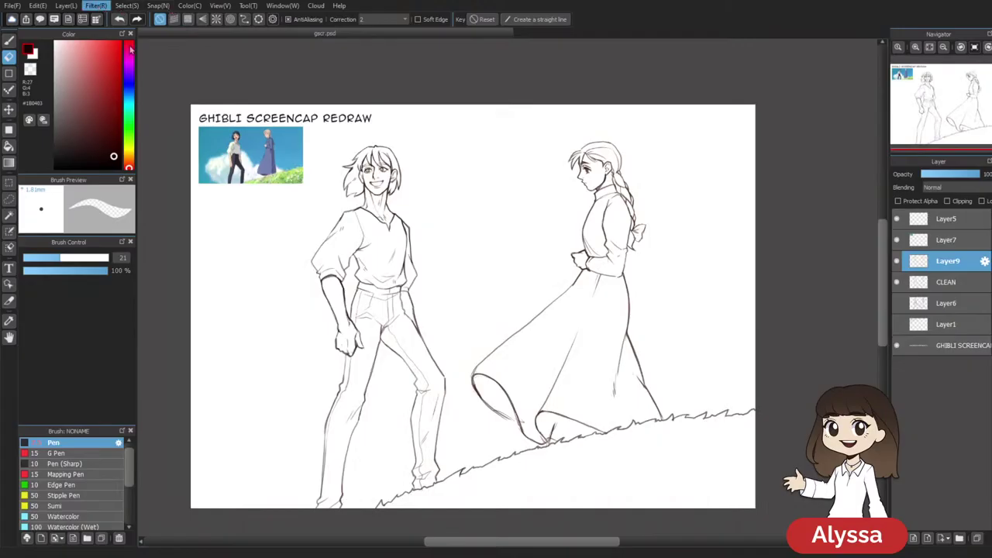
{"action": "left_click", "coordinate": [172, 150]}
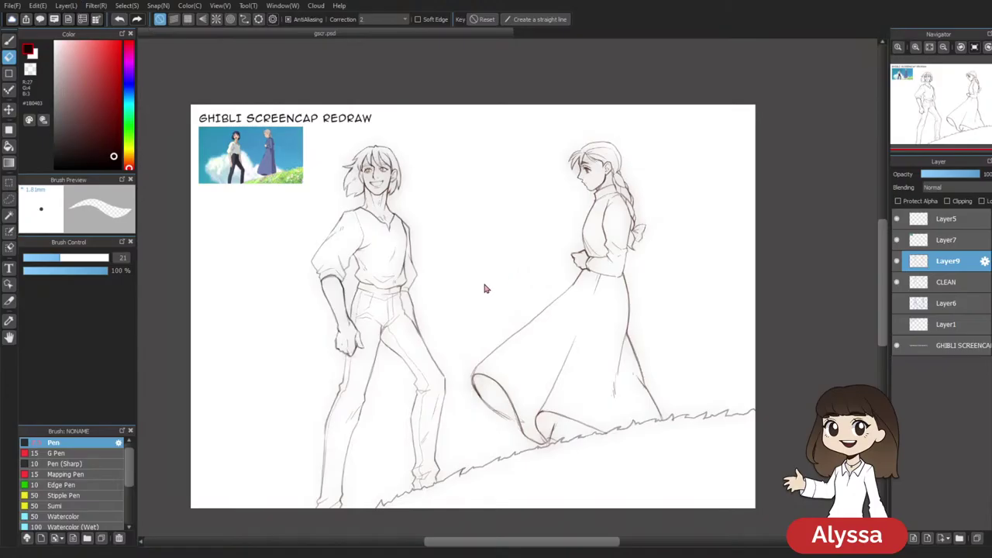
{"action": "key", "text": "ctrl+z"}
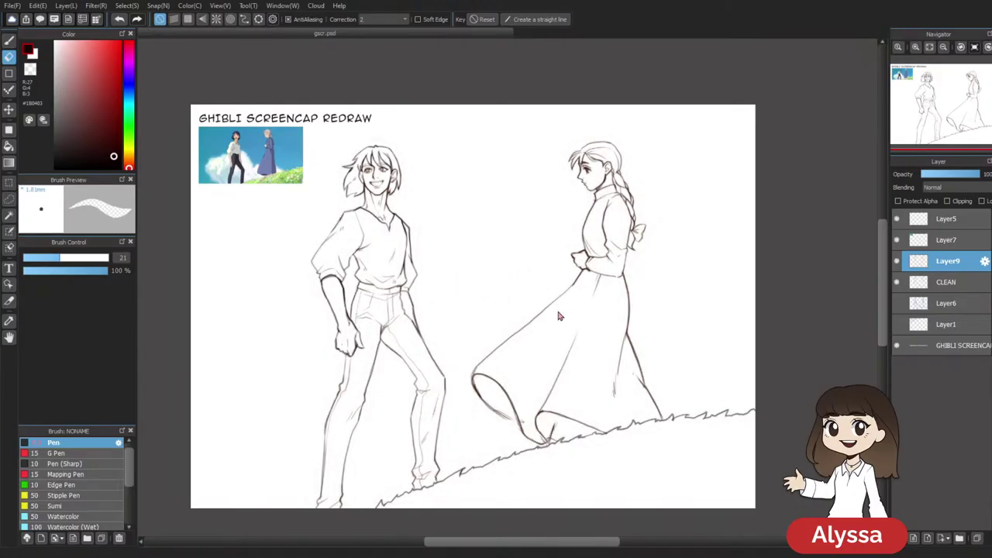
Lower the duplicated line layer's opacity to about 30% and merge it down into CLEAN
{"action": "key", "text": "ctrl+plus"}
{"action": "key", "text": "ctrl+plus"}
{"action": "left_click_drag", "start_coordinate": [481, 157], "coordinate": [635, 331]}
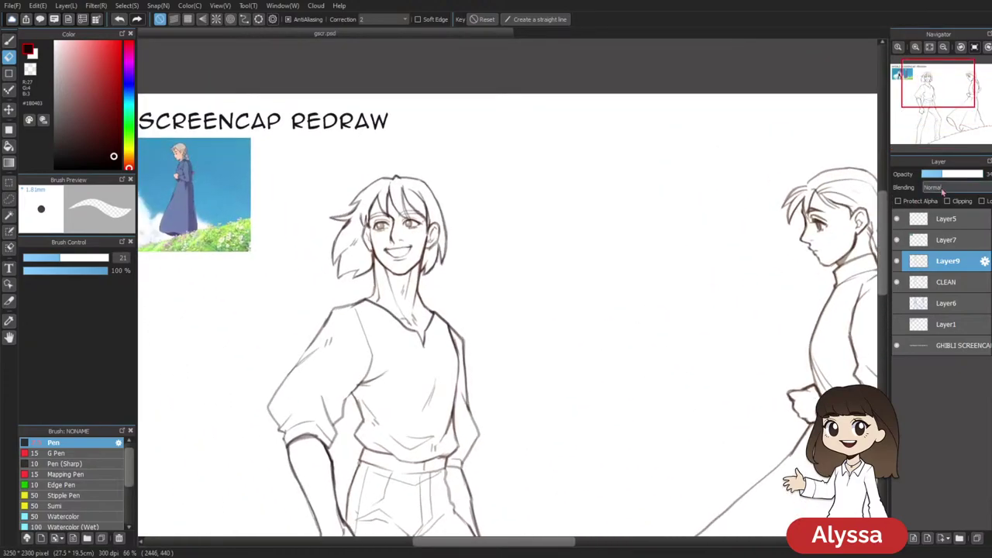
{"action": "left_click_drag", "start_coordinate": [952, 175], "coordinate": [954, 177]}
{"action": "left_click", "coordinate": [938, 175]}
{"action": "left_click", "coordinate": [898, 263]}
{"action": "left_click", "coordinate": [897, 262]}
{"action": "key", "text": "ctrl+minus"}
{"action": "key", "text": "ctrl+minus"}
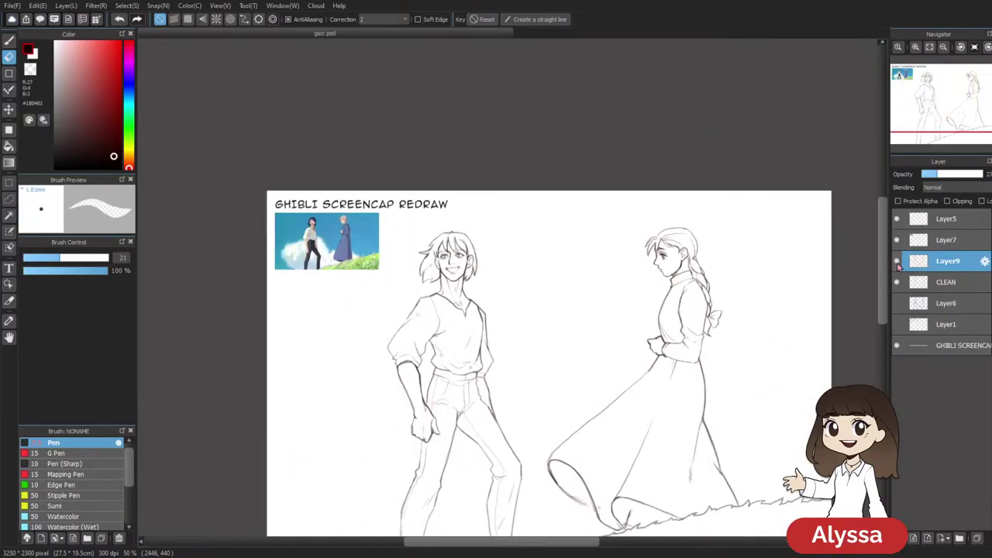
{"action": "left_click_drag", "start_coordinate": [818, 283], "coordinate": [722, 130]}
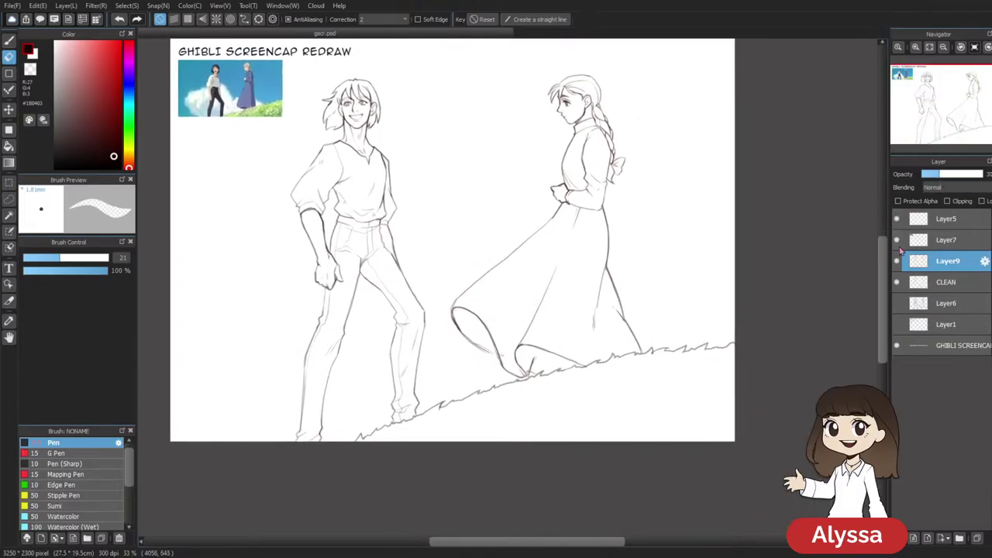
{"action": "key", "text": "ctrl+e"}
Strengthen the outer contour of the man's near sleeve and shoulder with the Pen on the CLEAN layer
{"action": "key", "text": "b"}
{"action": "mouse_move", "coordinate": [689, 148]}
{"action": "left_mouse_down"}
{"action": "mouse_move", "coordinate": [764, 214]}
{"action": "mouse_move", "coordinate": [830, 305]}
{"action": "left_mouse_up"}
{"action": "key", "text": "ctrl+plus"}
{"action": "key", "text": "ctrl+plus"}
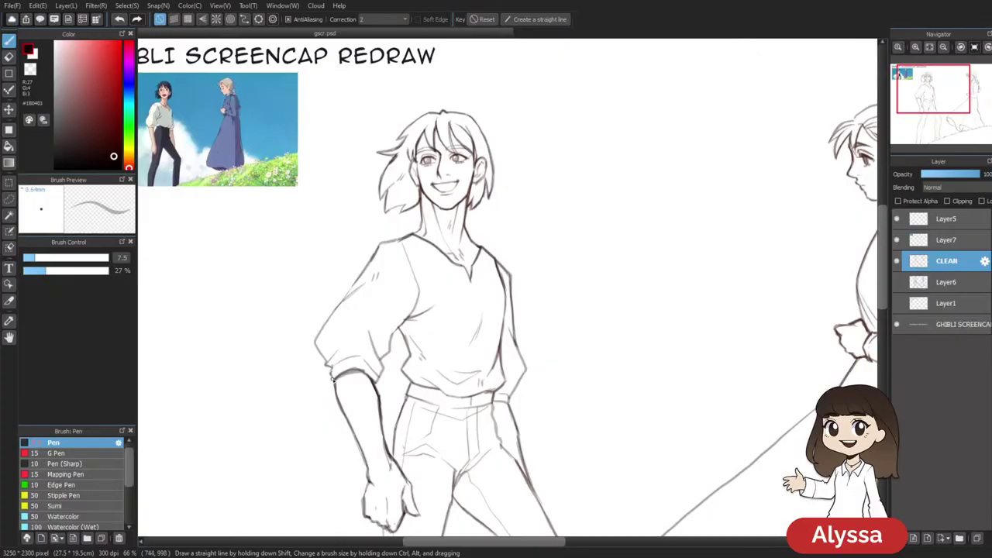
{"action": "mouse_move", "coordinate": [315, 339]}
{"action": "left_mouse_down"}
{"action": "mouse_move", "coordinate": [401, 233]}
{"action": "mouse_move", "coordinate": [378, 241]}
{"action": "mouse_move", "coordinate": [411, 237]}
{"action": "left_mouse_up"}
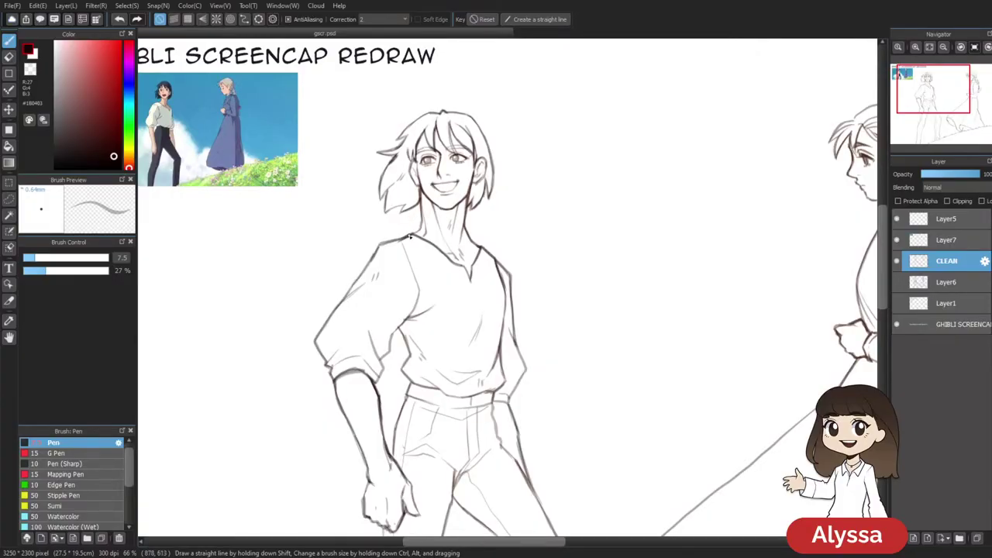
{"action": "mouse_move", "coordinate": [506, 194]}
{"action": "left_mouse_down"}
{"action": "mouse_move", "coordinate": [516, 226]}
{"action": "mouse_move", "coordinate": [519, 202]}
{"action": "mouse_move", "coordinate": [470, 242]}
{"action": "left_mouse_up"}
{"action": "left_click_drag", "start_coordinate": [516, 178], "coordinate": [492, 137]}
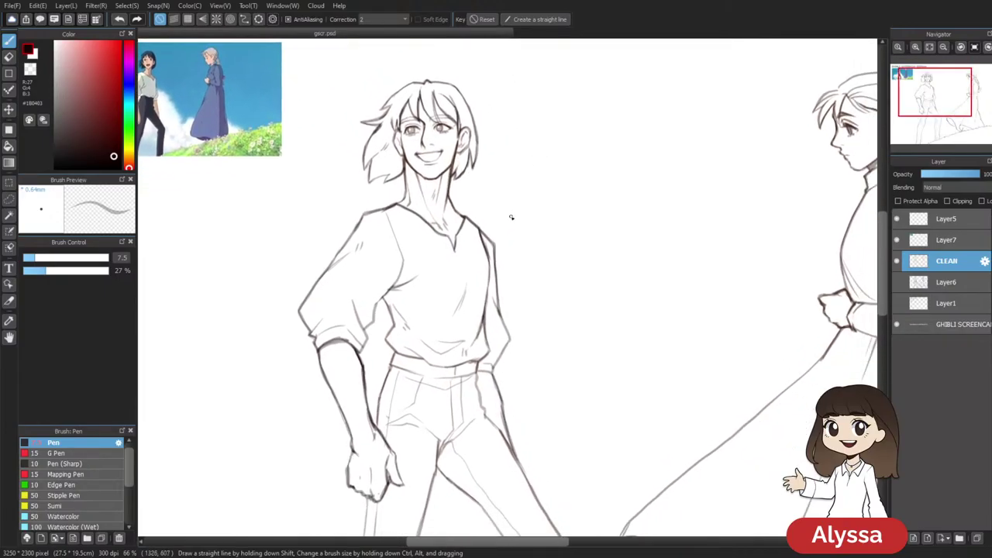
{"action": "left_click_drag", "start_coordinate": [508, 193], "coordinate": [495, 248]}
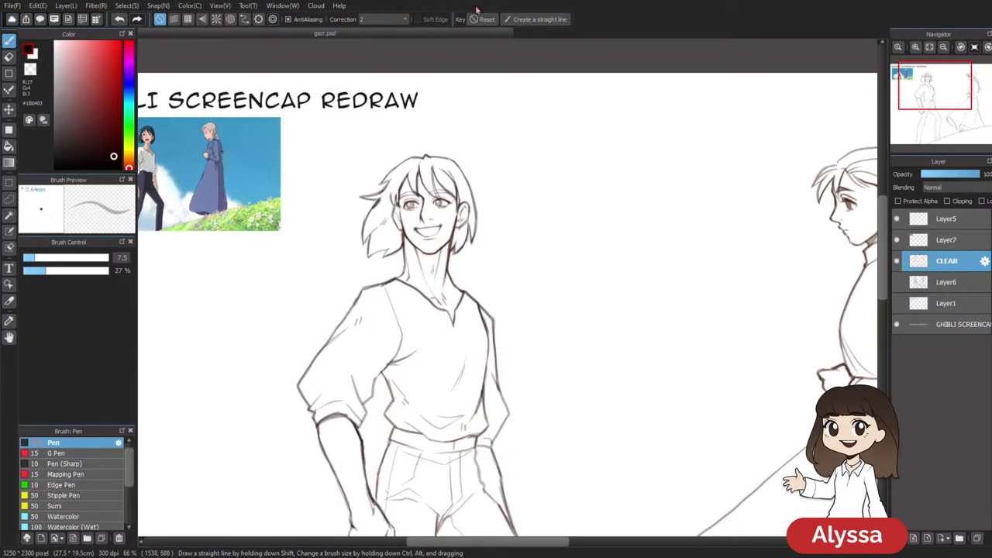
Darken the inner contour of the man's near sleeve from the cuff to the armpit, undoing a stray stroke
{"action": "scroll", "coordinate": [536, 257], "scroll_direction": "down", "scroll_amount": 1}
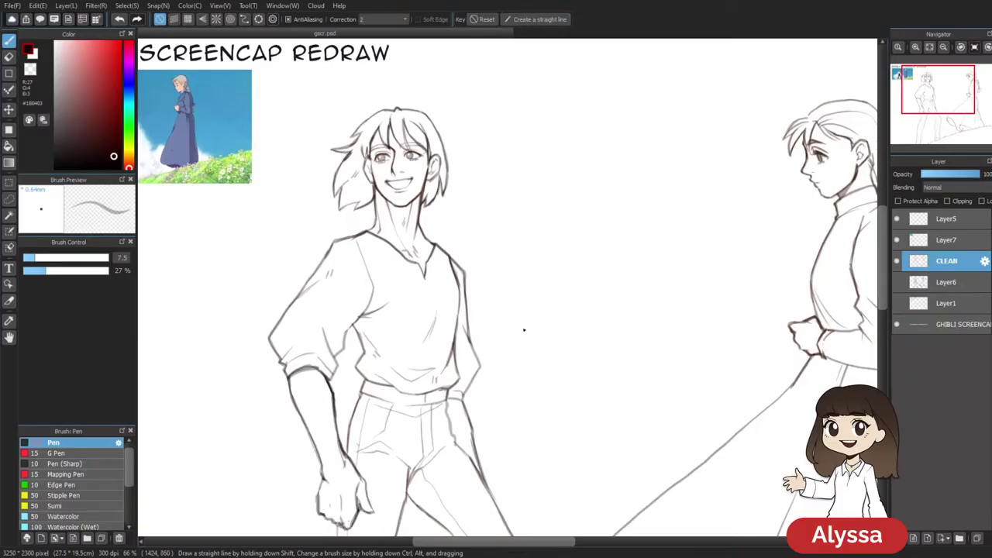
{"action": "scroll", "coordinate": [523, 330], "scroll_direction": "down", "scroll_amount": 2}
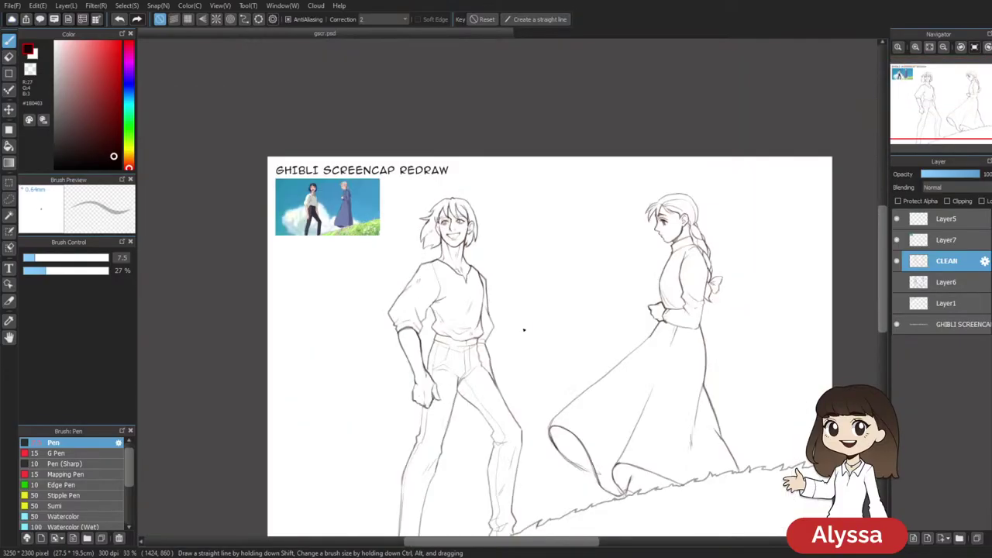
{"action": "scroll", "coordinate": [524, 330], "scroll_direction": "up", "scroll_amount": 3}
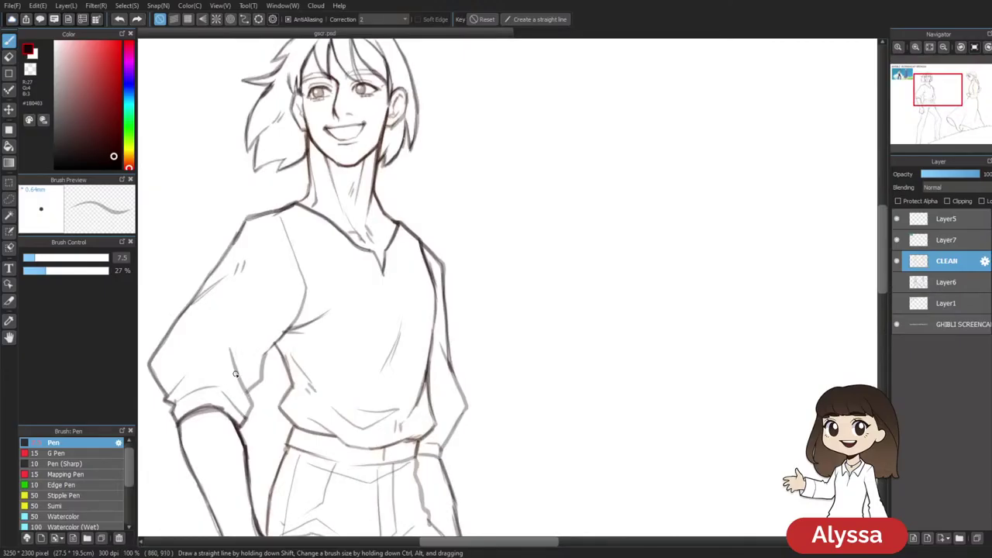
{"action": "mouse_move", "coordinate": [252, 407]}
{"action": "left_mouse_down"}
{"action": "mouse_move", "coordinate": [246, 419]}
{"action": "mouse_move", "coordinate": [265, 358]}
{"action": "mouse_move", "coordinate": [259, 378]}
{"action": "mouse_move", "coordinate": [296, 316]}
{"action": "left_mouse_up"}
{"action": "key", "text": "ctrl+z"}
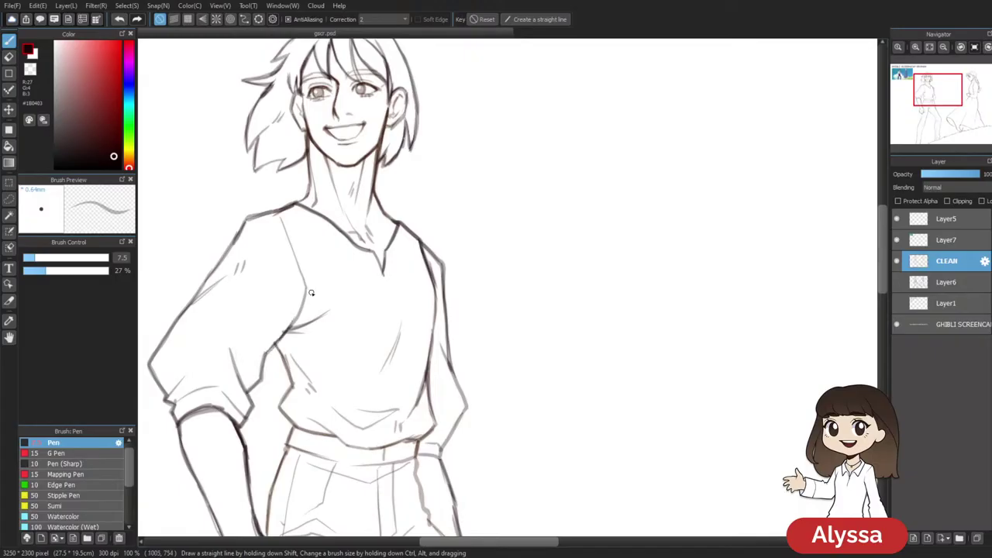
{"action": "key", "text": "ctrl+minus"}
{"action": "key", "text": "ctrl+minus"}
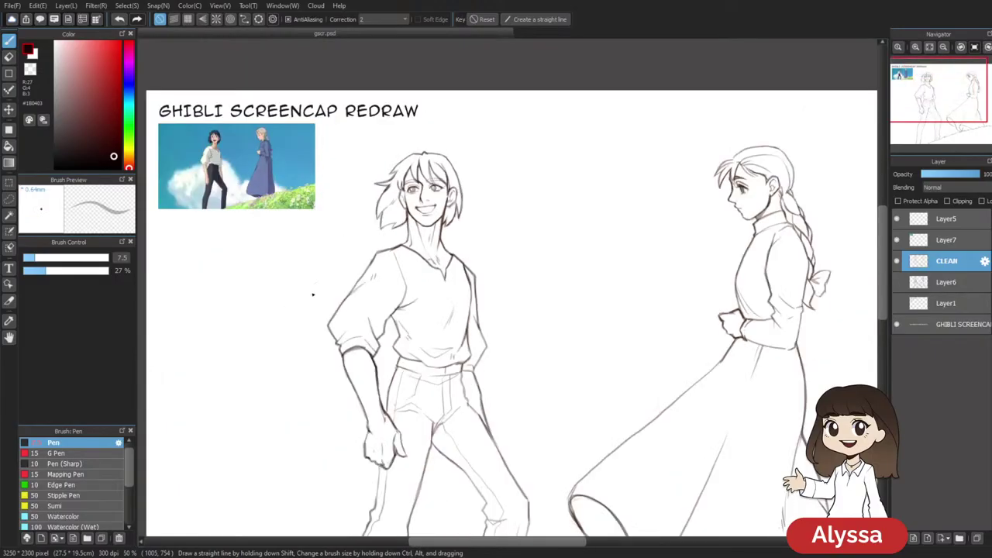
Darken the inner thigh contour and the hip line of the man's trousers with the Pen
{"action": "left_click_drag", "start_coordinate": [457, 309], "coordinate": [343, 159]}
{"action": "mouse_move", "coordinate": [607, 165]}
{"action": "left_mouse_down"}
{"action": "mouse_move", "coordinate": [557, 142]}
{"action": "mouse_move", "coordinate": [539, 110]}
{"action": "left_mouse_up"}
{"action": "left_click_drag", "start_coordinate": [500, 143], "coordinate": [593, 219]}
{"action": "left_click_drag", "start_coordinate": [568, 232], "coordinate": [681, 125]}
{"action": "key", "text": "ctrl+plus"}
{"action": "left_click_drag", "start_coordinate": [538, 272], "coordinate": [486, 251]}
{"action": "left_click_drag", "start_coordinate": [488, 79], "coordinate": [426, 217]}
{"action": "left_click_drag", "start_coordinate": [544, 194], "coordinate": [429, 195]}
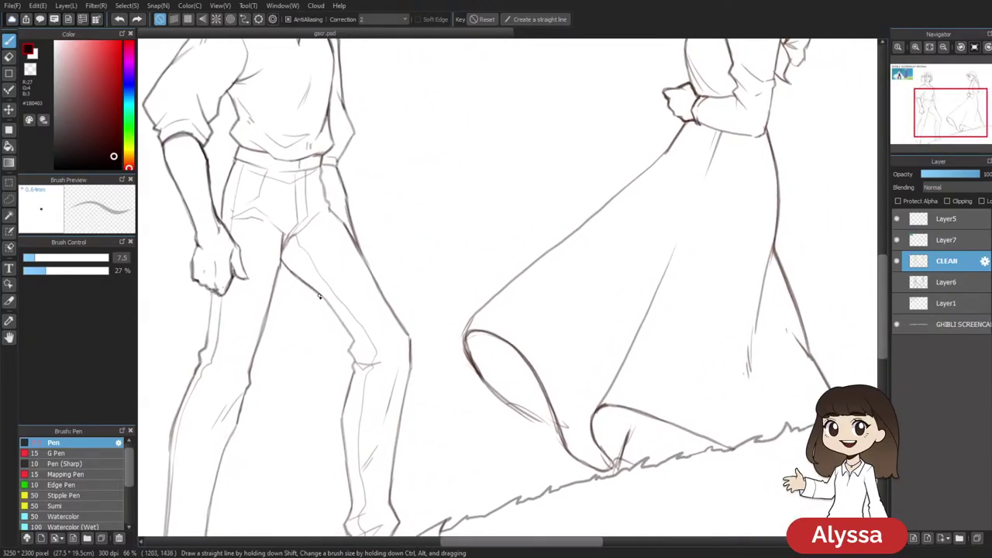
{"action": "left_click_drag", "start_coordinate": [351, 354], "coordinate": [354, 359]}
{"action": "left_click_drag", "start_coordinate": [427, 206], "coordinate": [442, 233]}
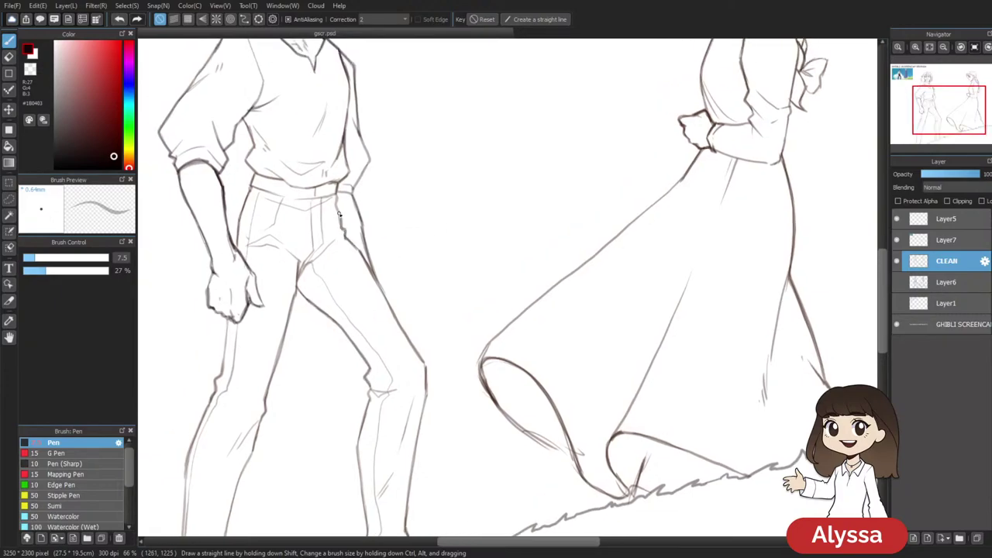
{"action": "left_click_drag", "start_coordinate": [335, 192], "coordinate": [362, 324]}
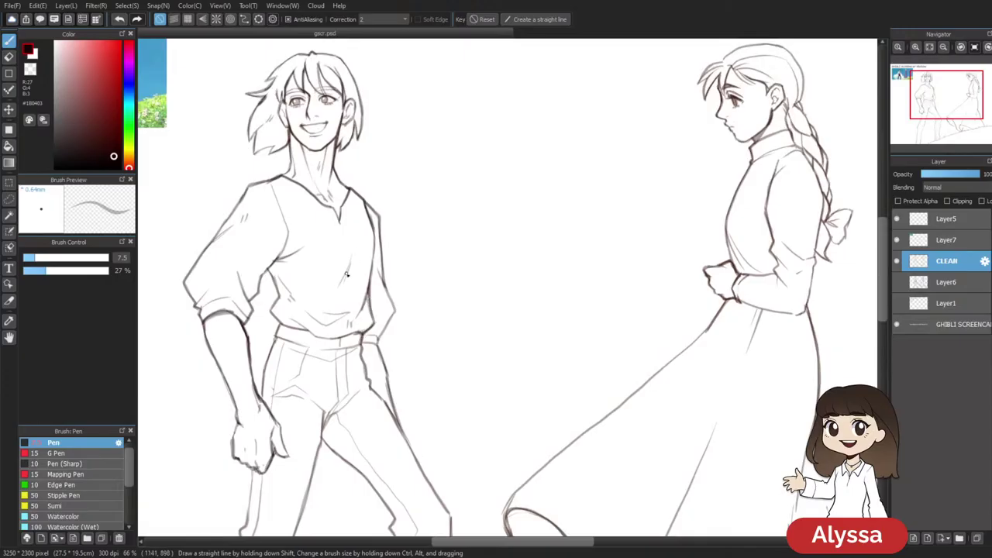
Undo the stray Pen strokes and touch up the man's shirt fold and the outer line of his far sleeve
{"action": "key", "text": "ctrl+z"}
{"action": "left_click_drag", "start_coordinate": [415, 225], "coordinate": [420, 224]}
{"action": "key", "text": "ctrl+z"}
{"action": "left_click_drag", "start_coordinate": [446, 164], "coordinate": [457, 208]}
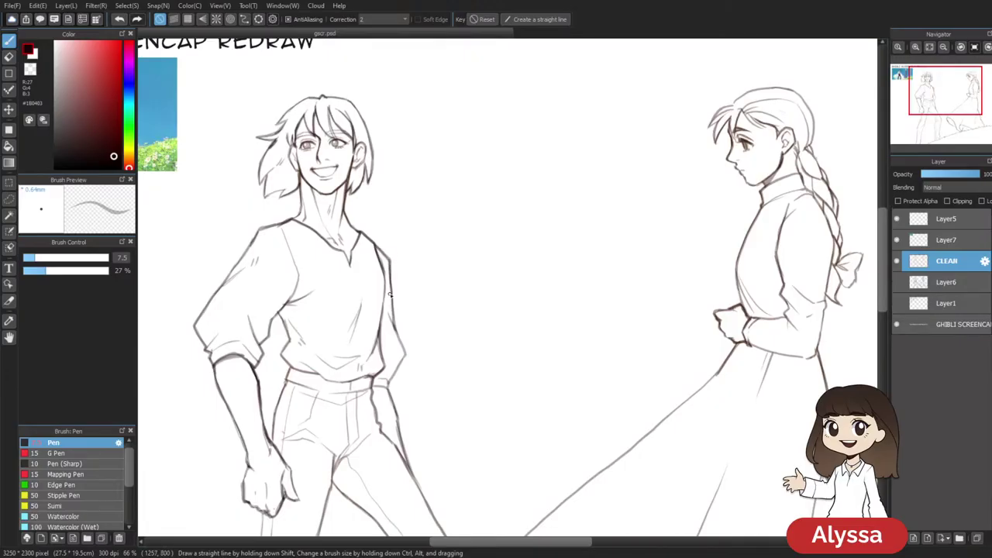
{"action": "scroll", "coordinate": [501, 410], "scroll_direction": "down", "scroll_amount": 4}
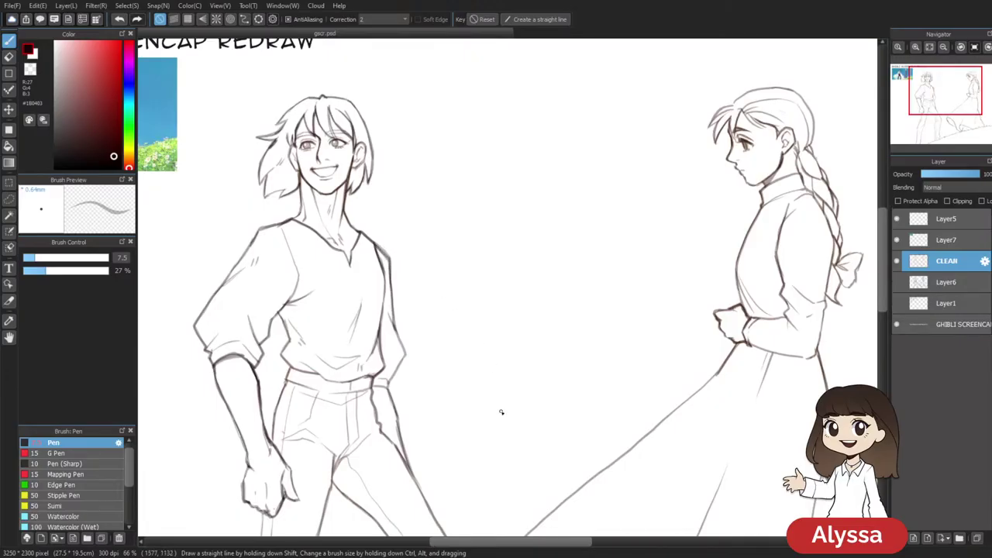
Add a new layer above CLEAN and shade the man's neck beneath his chin and jaw with the Pen
{"action": "left_click_drag", "start_coordinate": [600, 407], "coordinate": [549, 343]}
{"action": "key", "text": "ctrl+shift+n"}
{"action": "scroll", "coordinate": [528, 373], "scroll_direction": "up", "scroll_amount": 2}
{"action": "left_click_drag", "start_coordinate": [680, 124], "coordinate": [434, 357]}
{"action": "scroll", "coordinate": [489, 291], "scroll_direction": "up", "scroll_amount": 1}
{"action": "left_click_drag", "start_coordinate": [213, 386], "coordinate": [775, 164]}
{"action": "left_click_drag", "start_coordinate": [427, 171], "coordinate": [405, 336]}
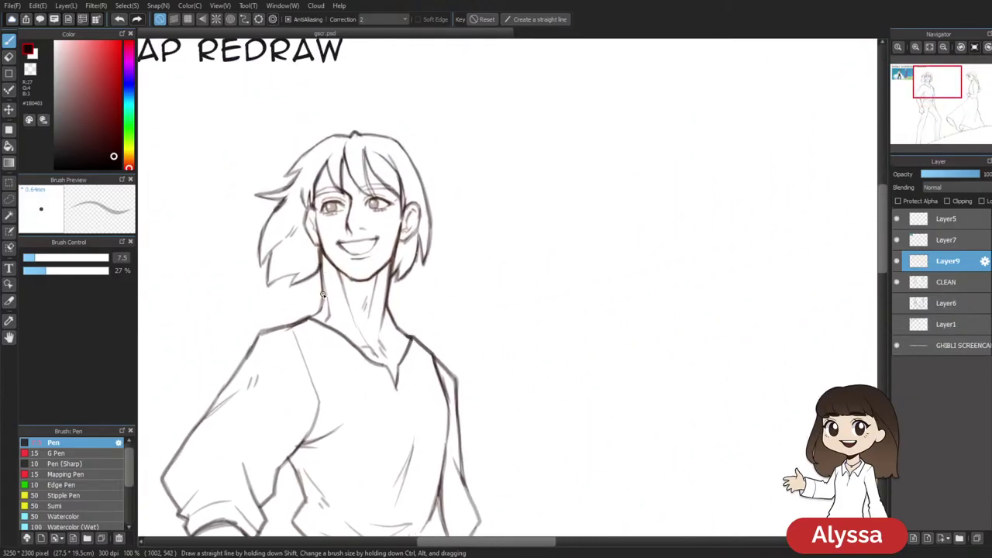
{"action": "key", "text": "ctrl+z"}
{"action": "left_click_drag", "start_coordinate": [417, 248], "coordinate": [750, 303]}
{"action": "mouse_move", "coordinate": [751, 360]}
{"action": "left_mouse_down"}
{"action": "mouse_move", "coordinate": [707, 350]}
{"action": "mouse_move", "coordinate": [468, 243]}
{"action": "mouse_move", "coordinate": [424, 243]}
{"action": "mouse_move", "coordinate": [443, 203]}
{"action": "mouse_move", "coordinate": [411, 218]}
{"action": "mouse_move", "coordinate": [394, 208]}
{"action": "mouse_move", "coordinate": [414, 231]}
{"action": "mouse_move", "coordinate": [405, 216]}
{"action": "mouse_move", "coordinate": [409, 225]}
{"action": "mouse_move", "coordinate": [439, 204]}
{"action": "left_mouse_up"}
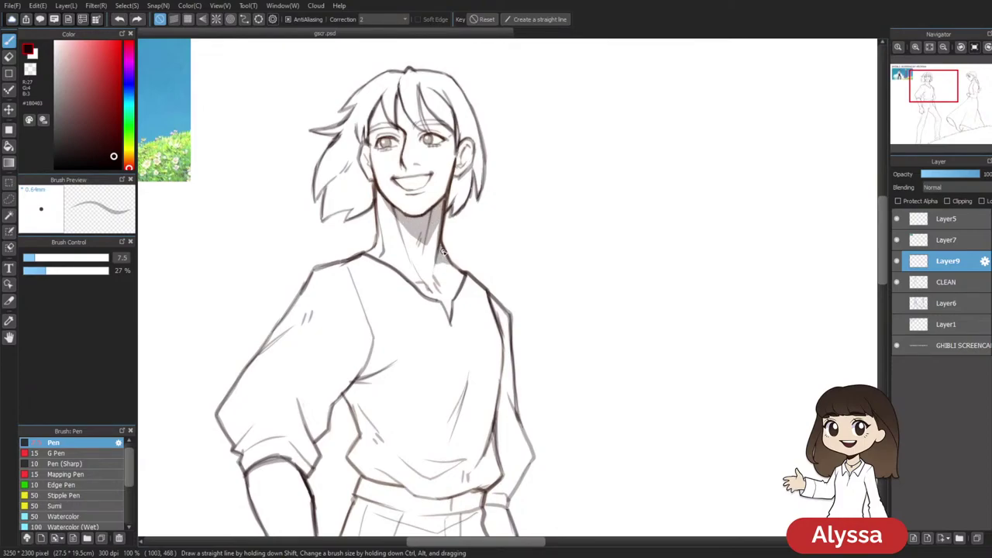
Trim the edge of the shadow at the base of the man's neck with the Eraser
{"action": "key", "text": "e"}
{"action": "left_click_drag", "start_coordinate": [453, 267], "coordinate": [441, 262]}
{"action": "key", "text": "ctrl+z"}
{"action": "key", "text": "ctrl+y"}
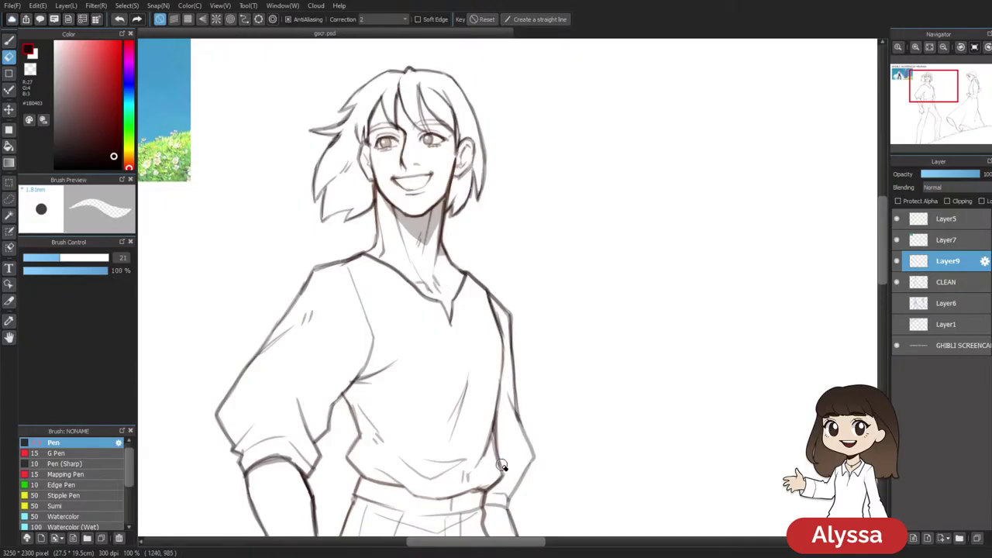
Merge the neck shadow layer into CLEAN and compare the drawing with the layer hidden and shown
{"action": "scroll", "coordinate": [502, 465], "scroll_direction": "down", "scroll_amount": 4}
{"action": "left_click", "coordinate": [898, 263]}
{"action": "key", "text": "ctrl+e"}
{"action": "left_click", "coordinate": [897, 285]}
{"action": "left_click", "coordinate": [897, 285]}
{"action": "mouse_move", "coordinate": [658, 375]}
{"action": "left_mouse_down"}
{"action": "mouse_move", "coordinate": [695, 412]}
{"action": "mouse_move", "coordinate": [637, 269]}
{"action": "left_mouse_up"}
{"action": "key", "text": "ctrl+plus"}
{"action": "left_click_drag", "start_coordinate": [744, 438], "coordinate": [705, 473]}
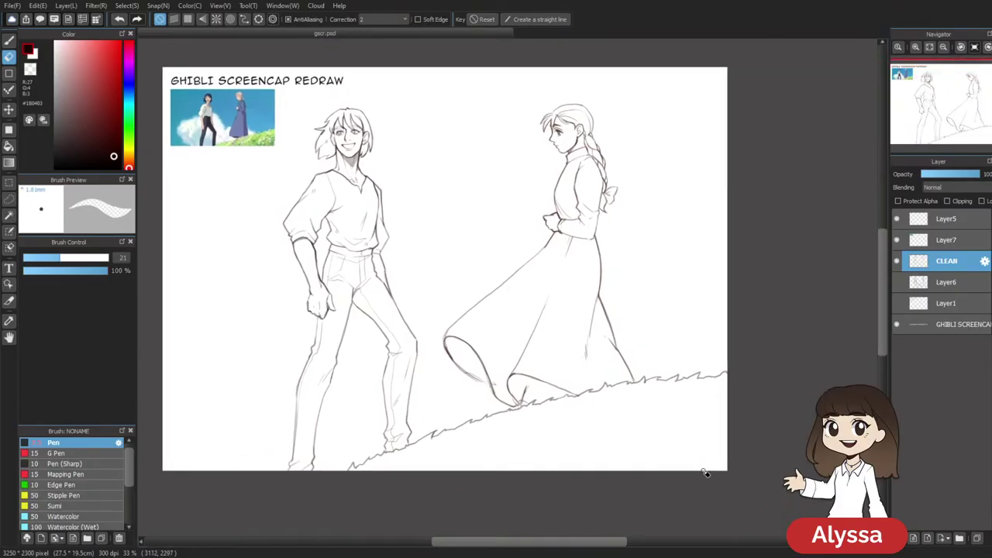
Add another new layer above CLEAN and save the file
{"action": "key", "text": "ctrl+shift+n"}
{"action": "key", "text": "ctrl+plus"}
{"action": "key", "text": "ctrl+plus"}
{"action": "key", "text": "b"}
{"action": "left_click_drag", "start_coordinate": [455, 203], "coordinate": [546, 288]}
{"action": "key", "text": "ctrl+s"}
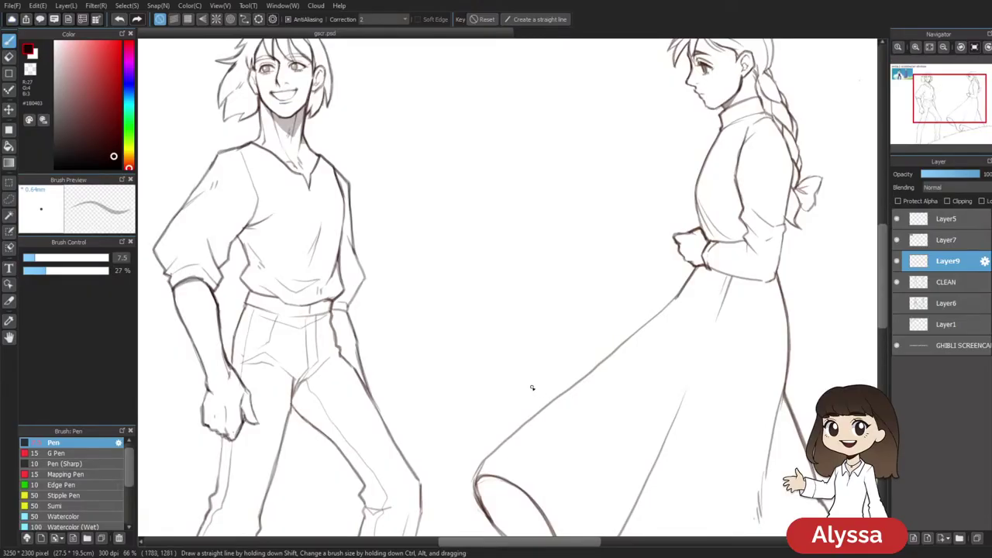
Reduce the Pen size to 6.5 and darken the man's windblown hair tips, undoing the last strokes on the crown
{"action": "left_click_drag", "start_coordinate": [395, 259], "coordinate": [514, 475]}
{"action": "key", "text": "ctrl+plus"}
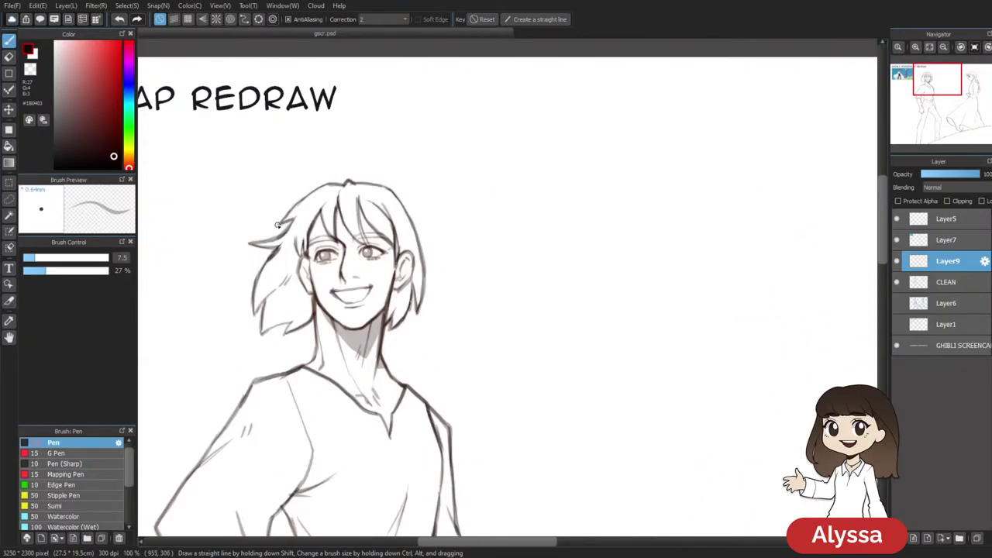
{"action": "key", "text": "["}
{"action": "left_click_drag", "start_coordinate": [258, 246], "coordinate": [277, 249]}
{"action": "left_click_drag", "start_coordinate": [638, 142], "coordinate": [611, 105]}
{"action": "mouse_move", "coordinate": [364, 152]}
{"action": "left_mouse_down"}
{"action": "mouse_move", "coordinate": [324, 142]}
{"action": "mouse_move", "coordinate": [332, 145]}
{"action": "left_mouse_up"}
{"action": "key", "text": "ctrl+z"}
{"action": "key", "text": "ctrl+z"}
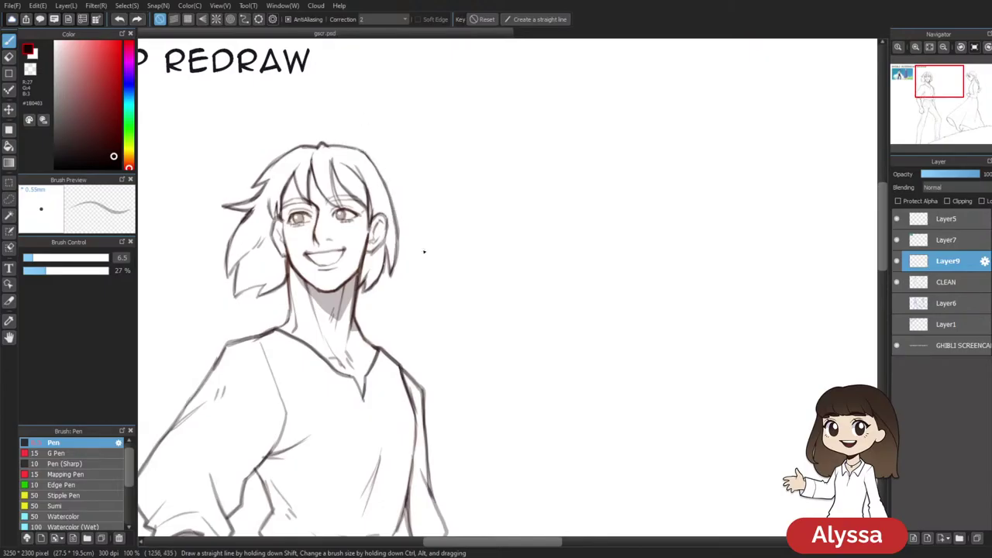
Try a Pen stroke along the brow above the man's eye and undo it
{"action": "key", "text": "ctrl+minus"}
{"action": "key", "text": "ctrl+minus"}
{"action": "key", "text": "ctrl+minus"}
{"action": "key", "text": "ctrl+plus"}
{"action": "scroll", "coordinate": [424, 251], "scroll_direction": "up", "scroll_amount": 3}
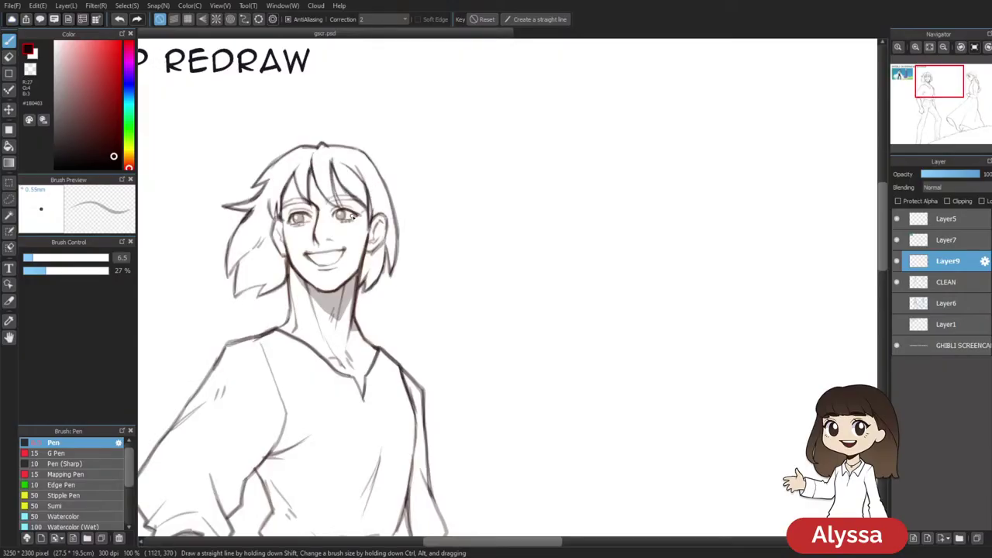
{"action": "left_click_drag", "start_coordinate": [462, 346], "coordinate": [440, 317]}
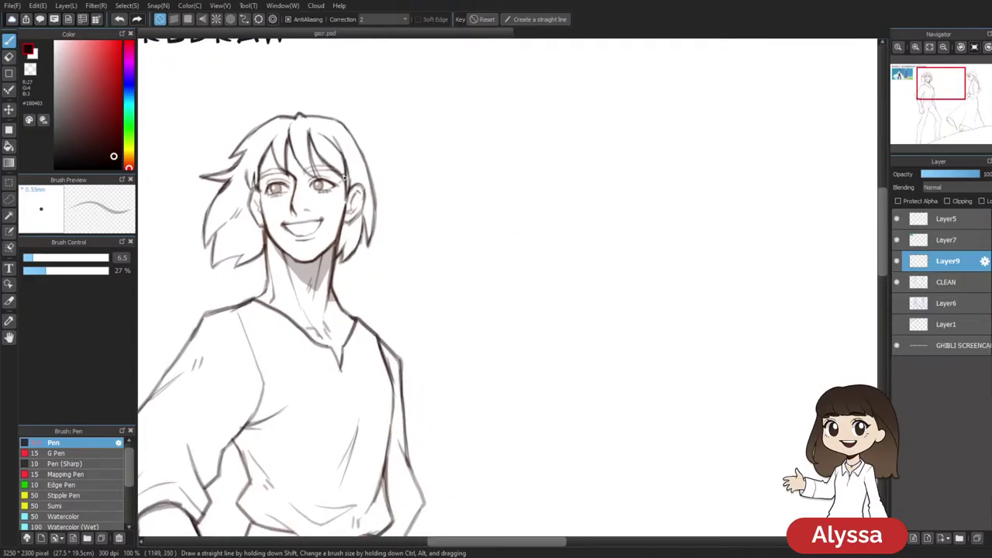
{"action": "left_click_drag", "start_coordinate": [314, 171], "coordinate": [333, 166]}
{"action": "key", "text": "ctrl+z"}
{"action": "key", "text": "ctrl+minus"}
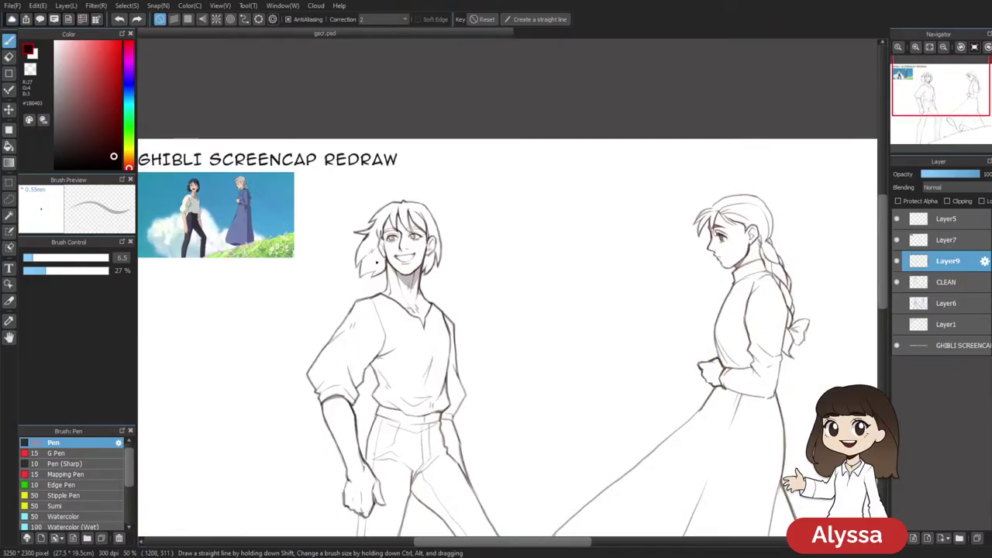
Touch up the woman's hair outline and the upper part of her braid with the Pen
{"action": "mouse_move", "coordinate": [766, 307]}
{"action": "left_mouse_down"}
{"action": "mouse_move", "coordinate": [753, 283]}
{"action": "mouse_move", "coordinate": [530, 326]}
{"action": "left_mouse_up"}
{"action": "scroll", "coordinate": [500, 306], "scroll_direction": "up", "scroll_amount": 3}
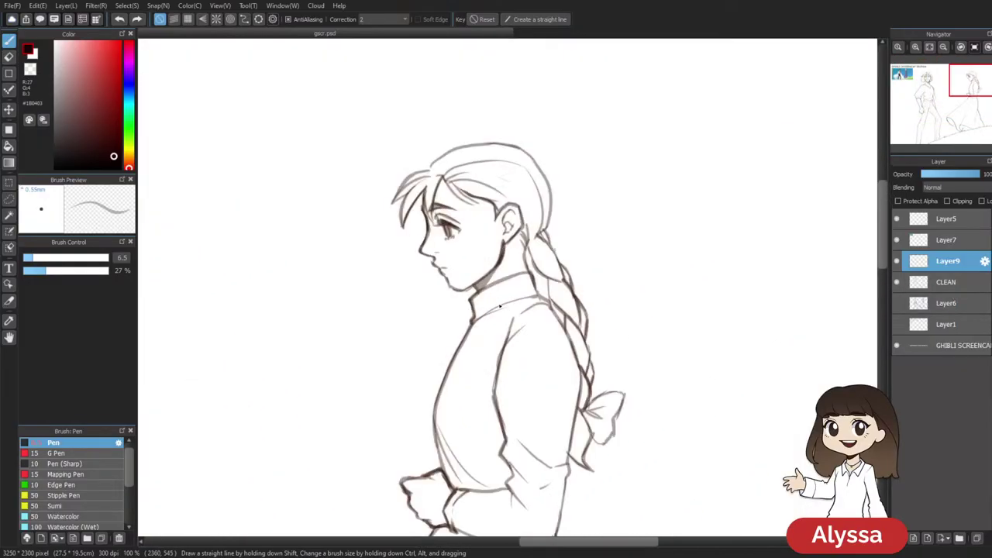
{"action": "left_click_drag", "start_coordinate": [587, 215], "coordinate": [527, 230]}
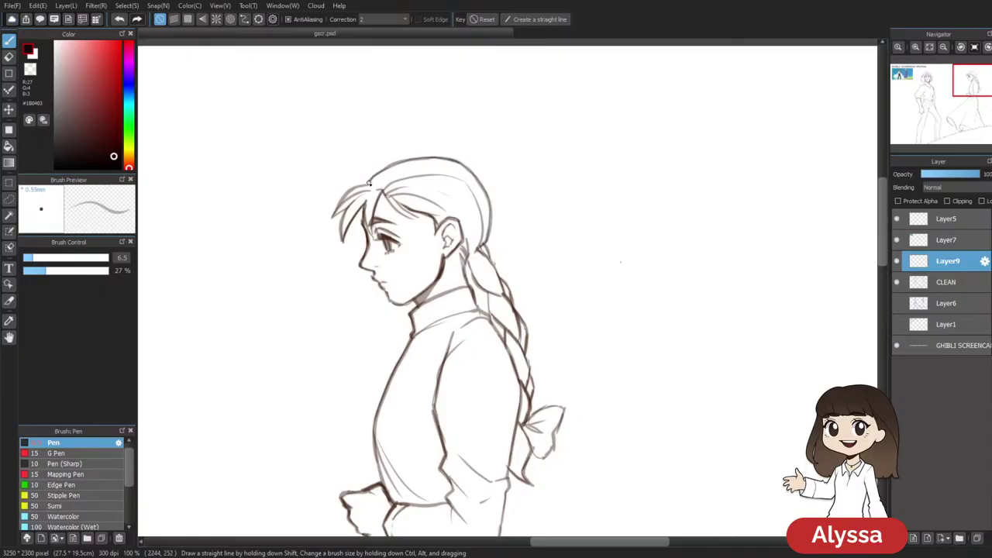
{"action": "left_click_drag", "start_coordinate": [547, 192], "coordinate": [516, 160]}
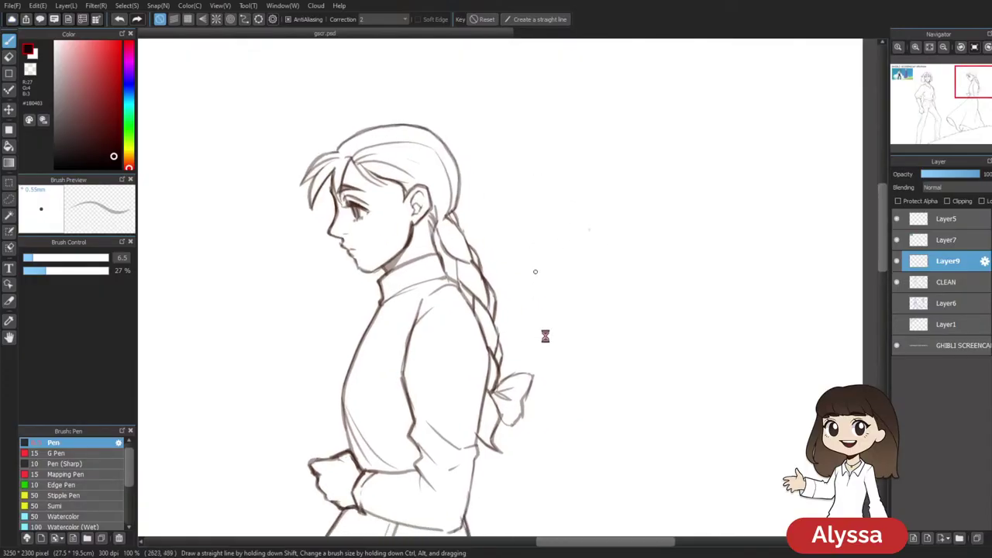
{"action": "scroll", "coordinate": [547, 338], "scroll_direction": "down", "scroll_amount": 1}
{"action": "scroll", "coordinate": [547, 338], "scroll_direction": "up", "scroll_amount": 1}
{"action": "left_click_drag", "start_coordinate": [474, 228], "coordinate": [414, 191]}
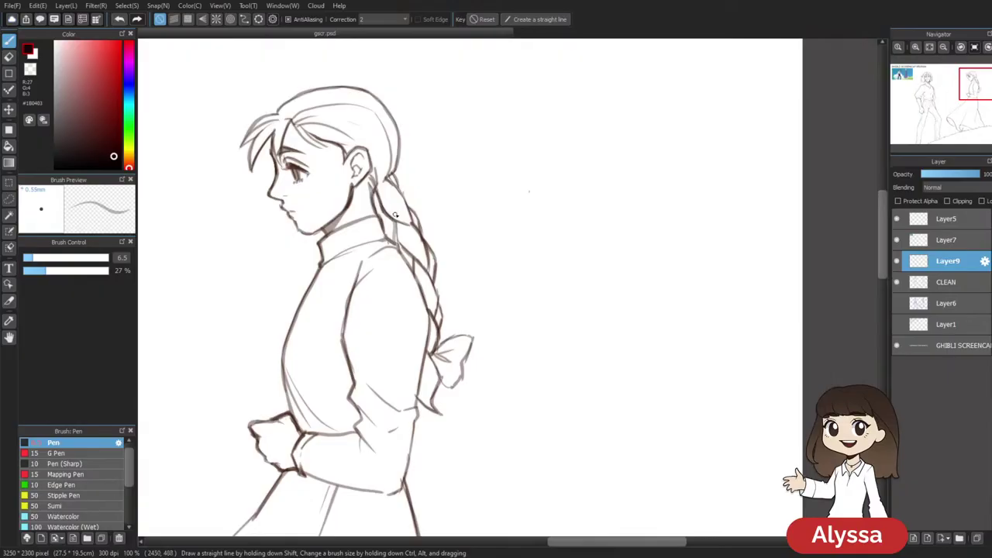
Merge the hair touch-up layer into CLEAN and check the line art by hiding and showing the layer
{"action": "scroll", "coordinate": [381, 216], "scroll_direction": "down", "scroll_amount": 1}
{"action": "scroll", "coordinate": [592, 337], "scroll_direction": "down", "scroll_amount": 3}
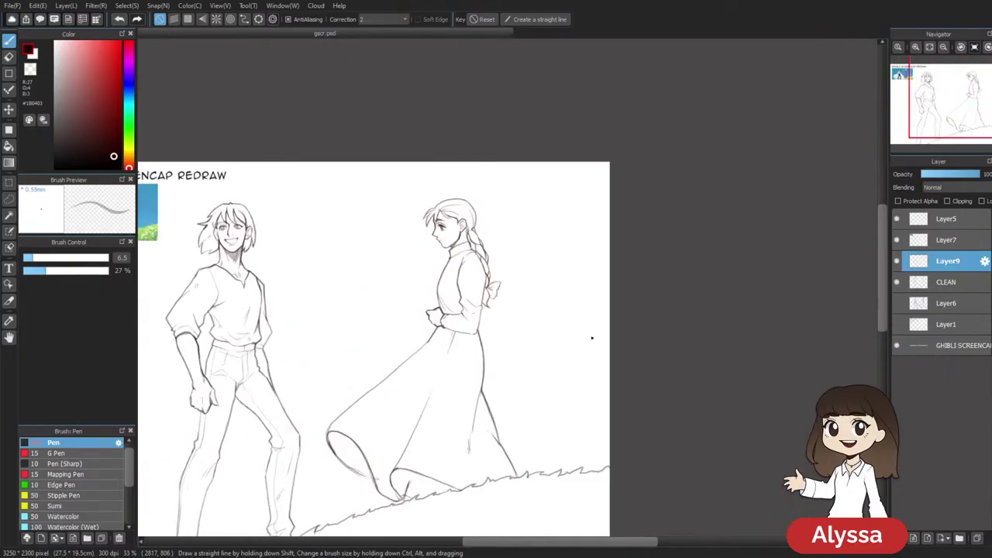
{"action": "left_click_drag", "start_coordinate": [578, 325], "coordinate": [717, 259]}
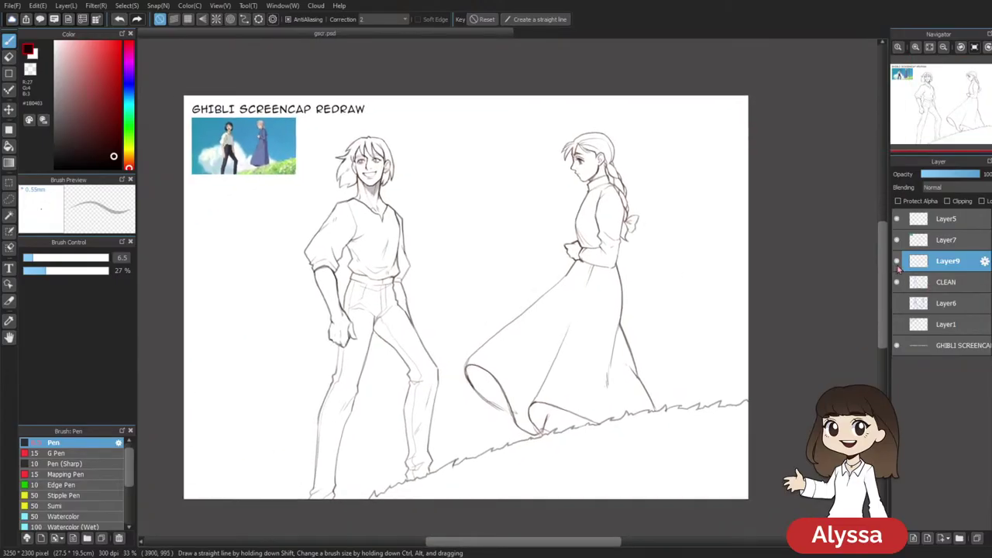
{"action": "left_click_drag", "start_coordinate": [782, 286], "coordinate": [769, 266]}
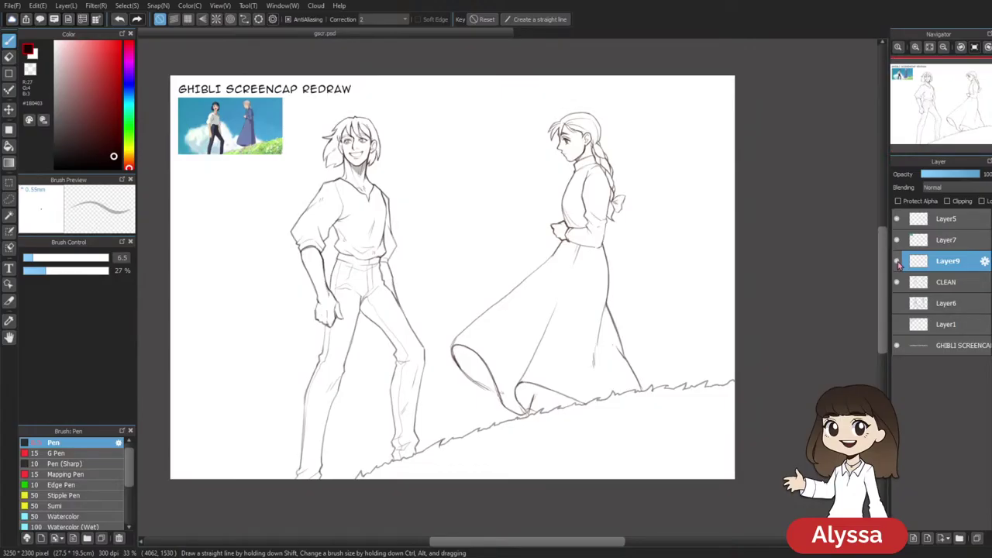
{"action": "key", "text": "ctrl+shift+n"}
{"action": "key", "text": "ctrl+e"}
{"action": "key", "text": "ctrl+e"}
{"action": "left_click", "coordinate": [898, 263]}
{"action": "left_click", "coordinate": [898, 263]}
{"action": "left_click_drag", "start_coordinate": [784, 300], "coordinate": [786, 310]}
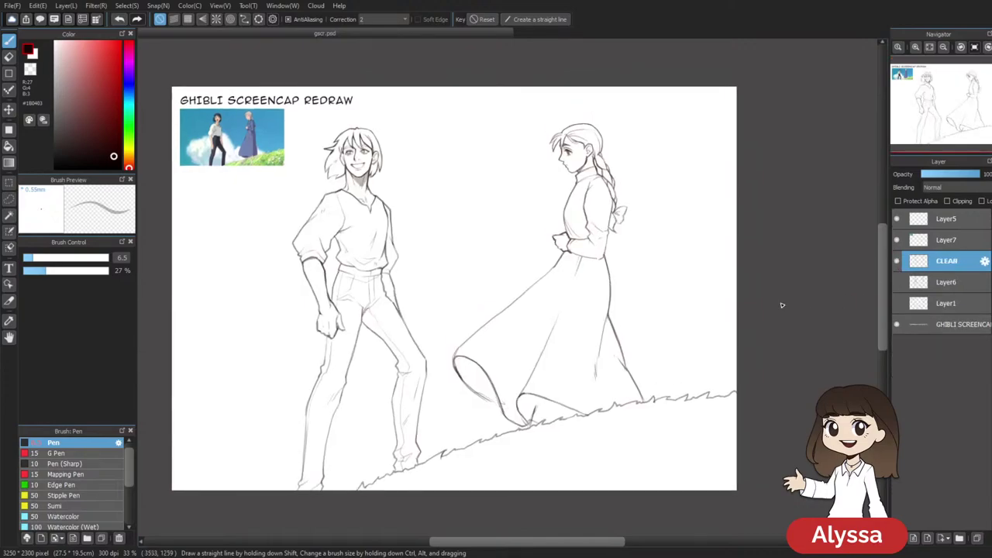
Add a new layer and move it together with CLEAN to the top of the layer stack, keeping CLEAN uppermost
{"action": "key", "text": "ctrl+shift+n"}
{"action": "left_click", "coordinate": [954, 284]}
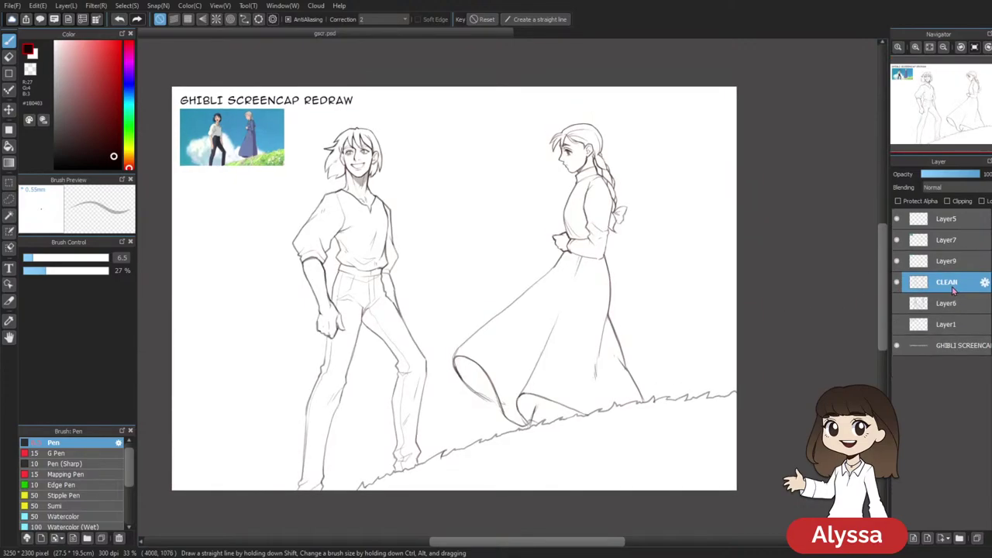
{"action": "left_click_drag", "start_coordinate": [952, 263], "coordinate": [958, 211]}
{"action": "left_click", "coordinate": [948, 286], "text": "shift"}
Delete Layer5, rename the reference image layer REF, and check the contents of the hidden Layer6 and Layer1
{"action": "left_click", "coordinate": [959, 268]}
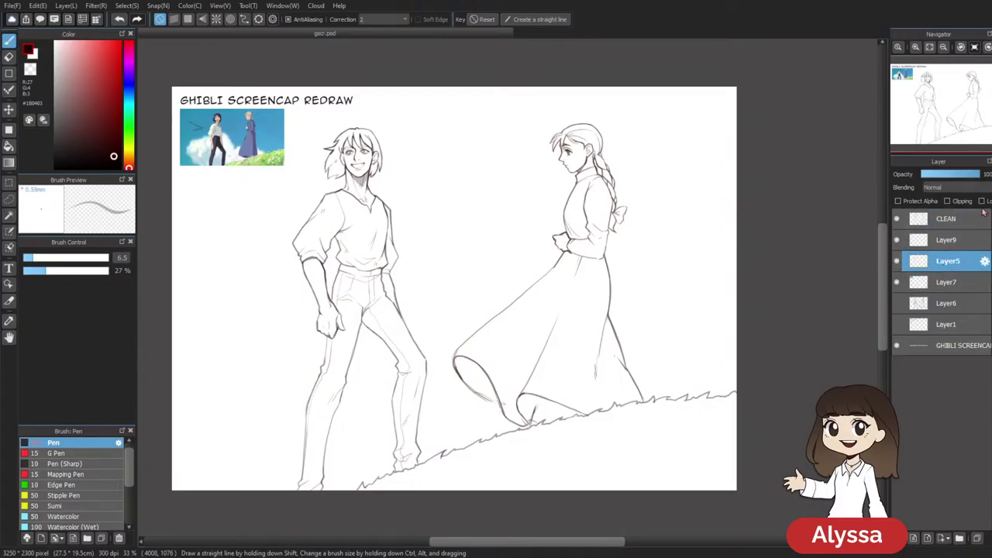
{"action": "key", "text": "Delete"}
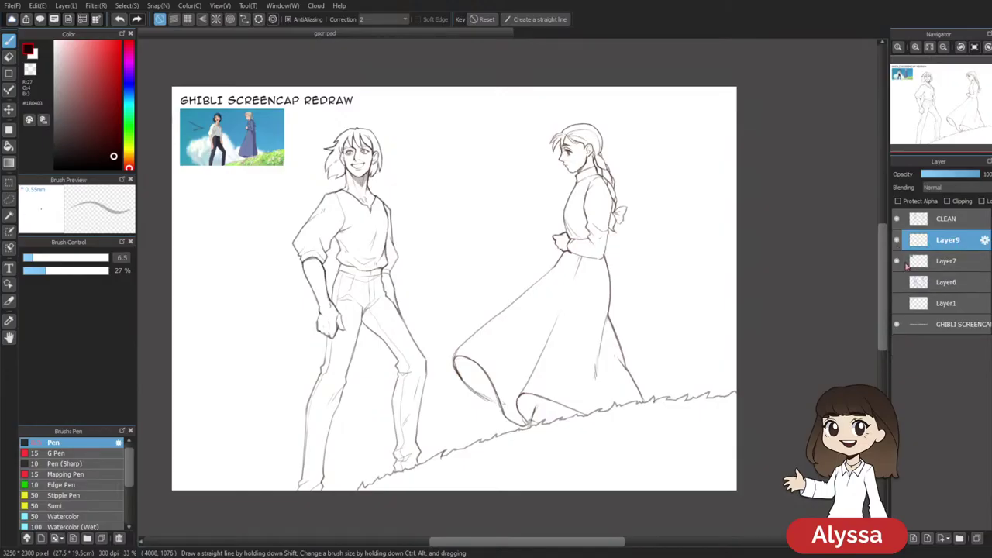
{"action": "left_click", "coordinate": [966, 261]}
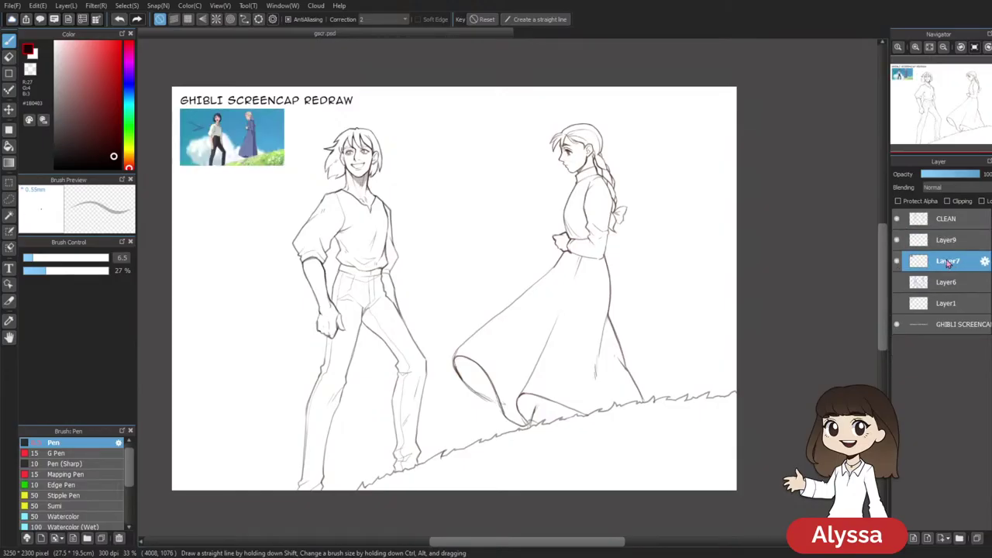
{"action": "left_click", "coordinate": [895, 283]}
{"action": "left_click", "coordinate": [899, 285]}
{"action": "left_click", "coordinate": [897, 286]}
{"action": "left_click", "coordinate": [896, 289]}
{"action": "left_click", "coordinate": [899, 312]}
{"action": "left_click", "coordinate": [895, 310]}
{"action": "left_click", "coordinate": [954, 287]}
Set the CLEAN layer's blending mode to Multiply and make Layer9 below it the active layer
{"action": "left_click", "coordinate": [960, 239]}
{"action": "left_click", "coordinate": [960, 222]}
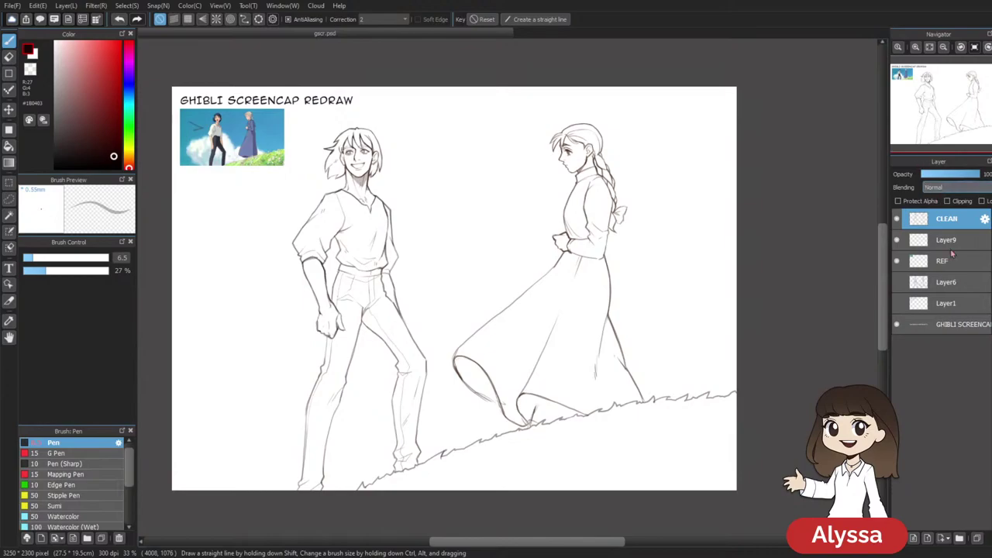
{"action": "left_click", "coordinate": [973, 209]}
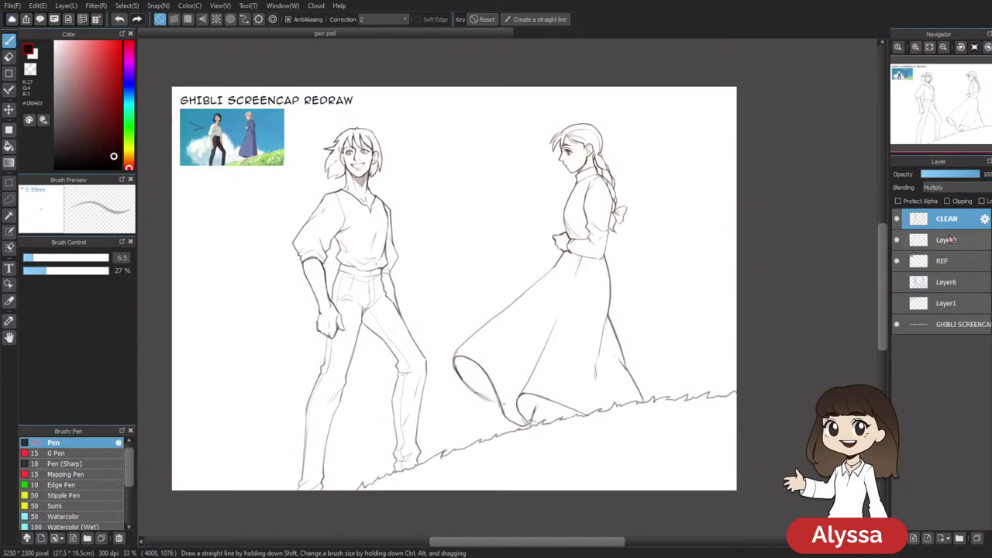
{"action": "left_click", "coordinate": [960, 238]}
Try out several bright blue shades as the drawing colour
{"action": "scroll", "coordinate": [689, 175], "scroll_direction": "down", "scroll_amount": 1}
{"action": "scroll", "coordinate": [525, 162], "scroll_direction": "up", "scroll_amount": 1}
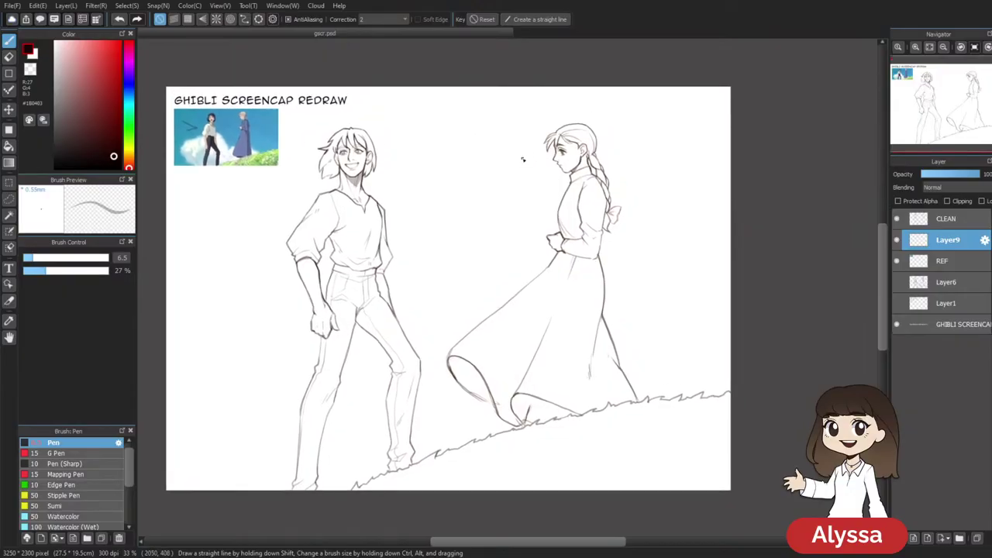
{"action": "left_click_drag", "start_coordinate": [470, 192], "coordinate": [499, 220]}
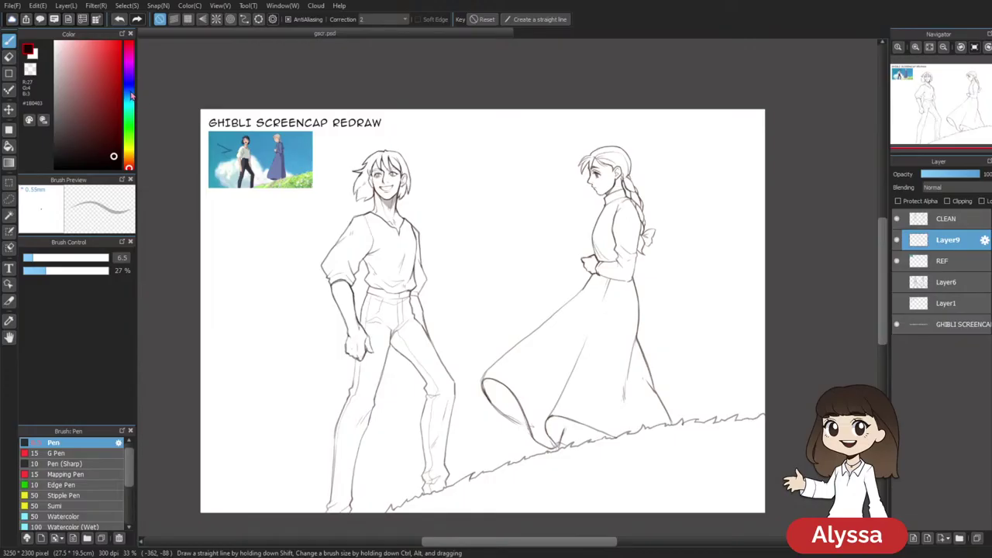
{"action": "left_click_drag", "start_coordinate": [318, 150], "coordinate": [302, 151]}
{"action": "left_click", "coordinate": [129, 92]}
{"action": "left_click_drag", "start_coordinate": [115, 79], "coordinate": [114, 62]}
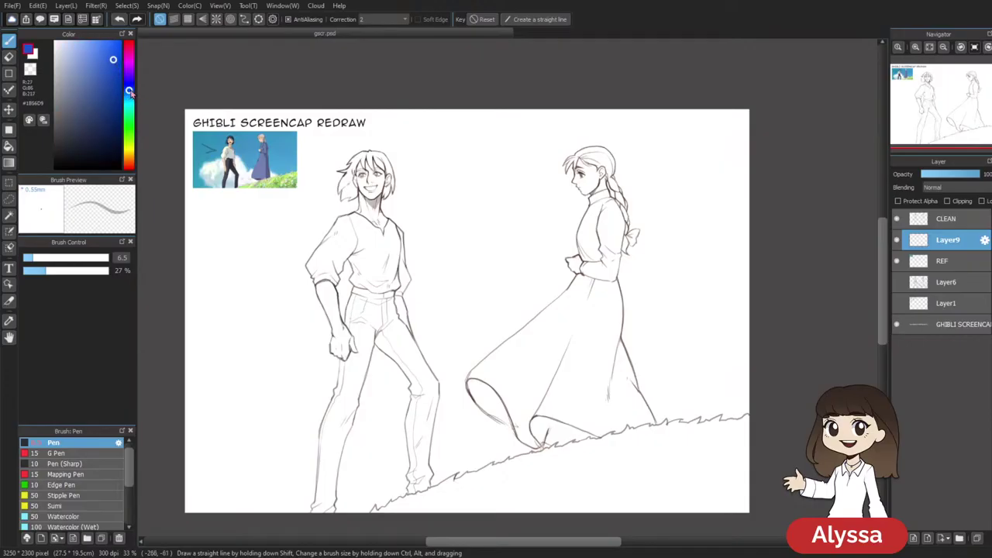
{"action": "left_click", "coordinate": [129, 93]}
{"action": "left_click", "coordinate": [108, 57]}
{"action": "left_click_drag", "start_coordinate": [108, 57], "coordinate": [107, 52]}
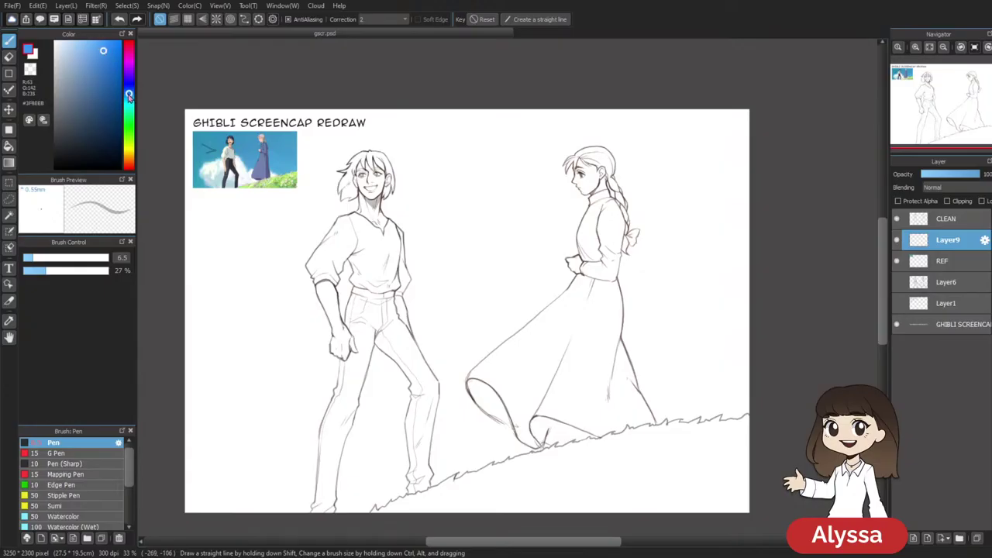
{"action": "left_click_drag", "start_coordinate": [130, 95], "coordinate": [130, 92]}
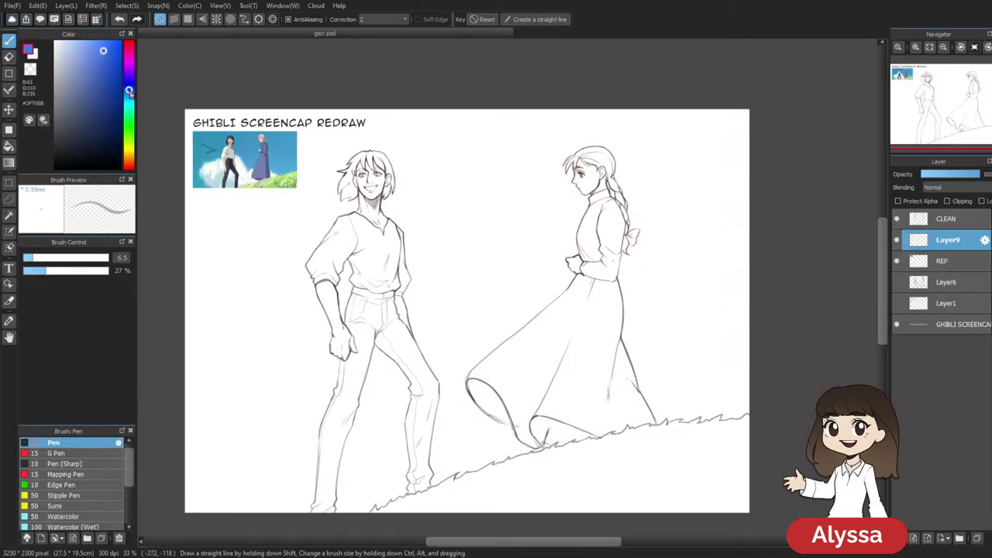
{"action": "left_click_drag", "start_coordinate": [104, 49], "coordinate": [104, 57]}
Sample the sky blue from the reference image and fill Layer9 with it using the Bucket tool
{"action": "left_click", "coordinate": [285, 134], "text": "alt"}
{"action": "left_click_drag", "start_coordinate": [679, 213], "coordinate": [645, 202]}
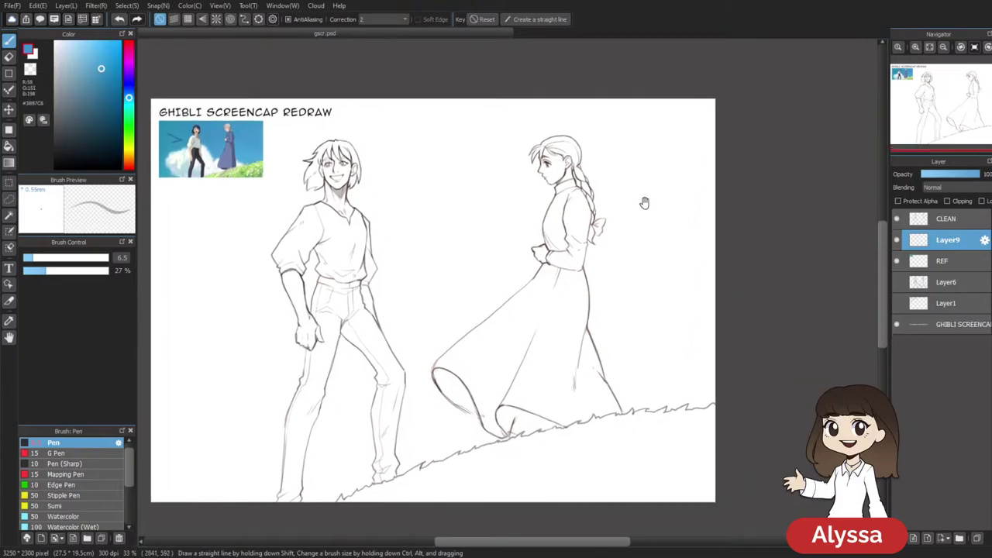
{"action": "key", "text": "g"}
{"action": "left_click_drag", "start_coordinate": [564, 198], "coordinate": [549, 197]}
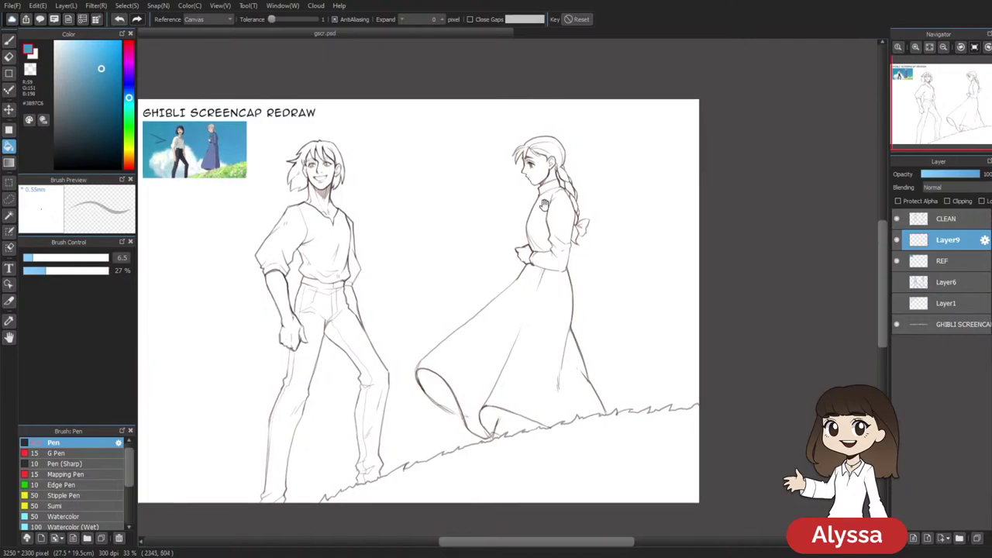
{"action": "left_click", "coordinate": [546, 200]}
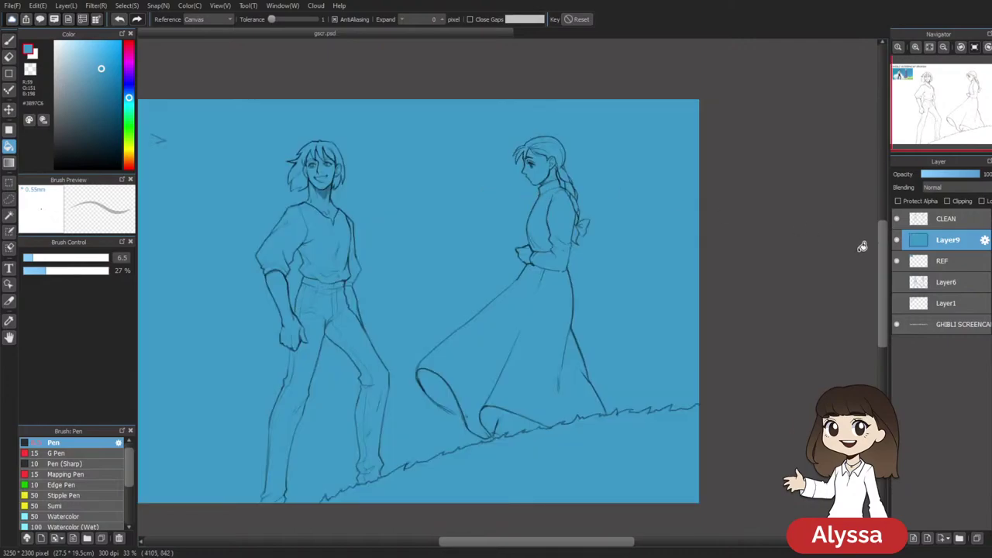
Move the REF layer above CLEAN to the top of the stack and check the blue fill on Layer9
{"action": "left_click_drag", "start_coordinate": [953, 265], "coordinate": [950, 213]}
{"action": "left_click_drag", "start_coordinate": [668, 243], "coordinate": [789, 237]}
{"action": "left_click", "coordinate": [934, 264]}
{"action": "left_click", "coordinate": [897, 264]}
{"action": "left_click", "coordinate": [897, 264]}
{"action": "left_click_drag", "start_coordinate": [620, 243], "coordinate": [581, 237]}
{"action": "left_click_drag", "start_coordinate": [694, 238], "coordinate": [744, 217]}
{"action": "left_click_drag", "start_coordinate": [752, 292], "coordinate": [716, 300]}
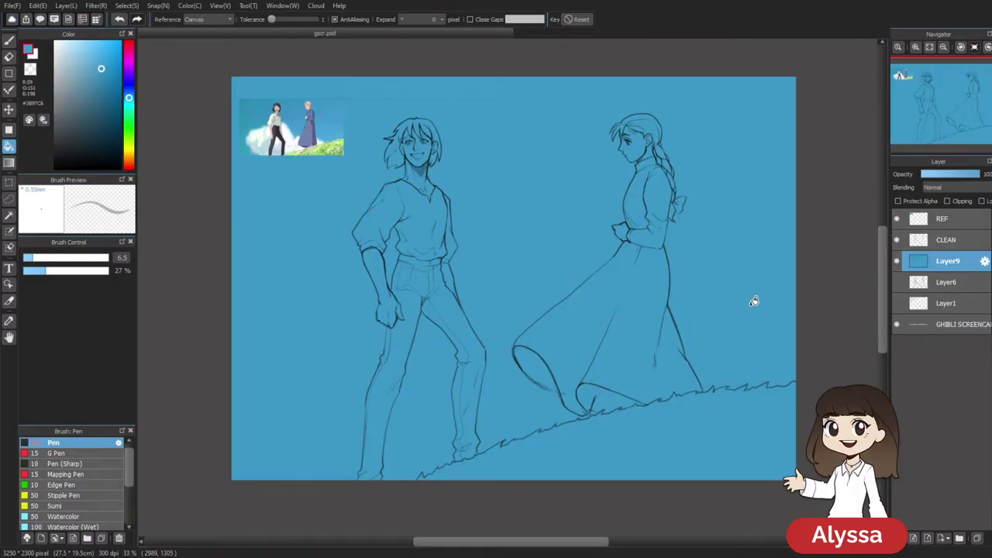
Select the sky area between the two figures with the Magic Wand on the CLEAN layer
{"action": "left_click", "coordinate": [588, 20]}
{"action": "left_click_drag", "start_coordinate": [647, 355], "coordinate": [597, 348]}
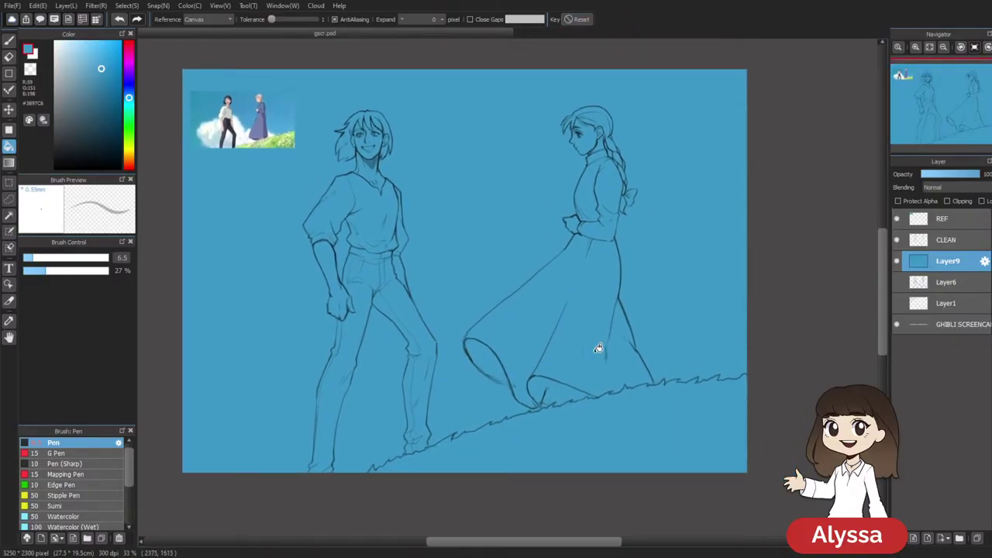
{"action": "left_click", "coordinate": [960, 240]}
{"action": "key", "text": "w"}
{"action": "left_click", "coordinate": [534, 230]}
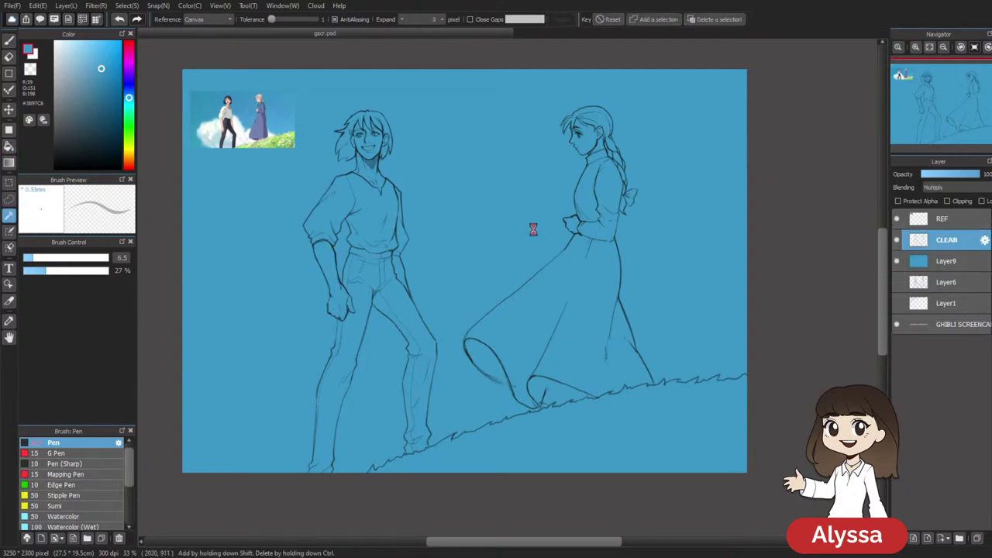
Add the remaining sky areas around the two figures to the Magic Wand selection
{"action": "left_click_drag", "start_coordinate": [485, 223], "coordinate": [590, 206]}
{"action": "left_click", "coordinate": [475, 386], "text": "shift"}
{"action": "left_click_drag", "start_coordinate": [781, 358], "coordinate": [719, 391]}
Add a new layer above Layer9, rename Layer9 as BG, and make the new layer active
{"action": "left_click", "coordinate": [969, 267]}
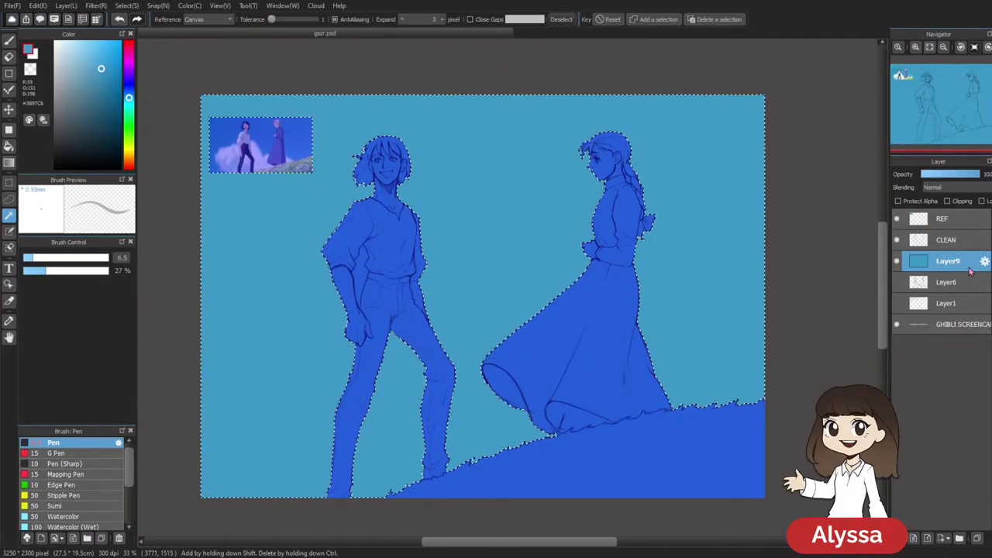
{"action": "key", "text": "ctrl+shift+n"}
{"action": "left_click", "coordinate": [945, 284]}
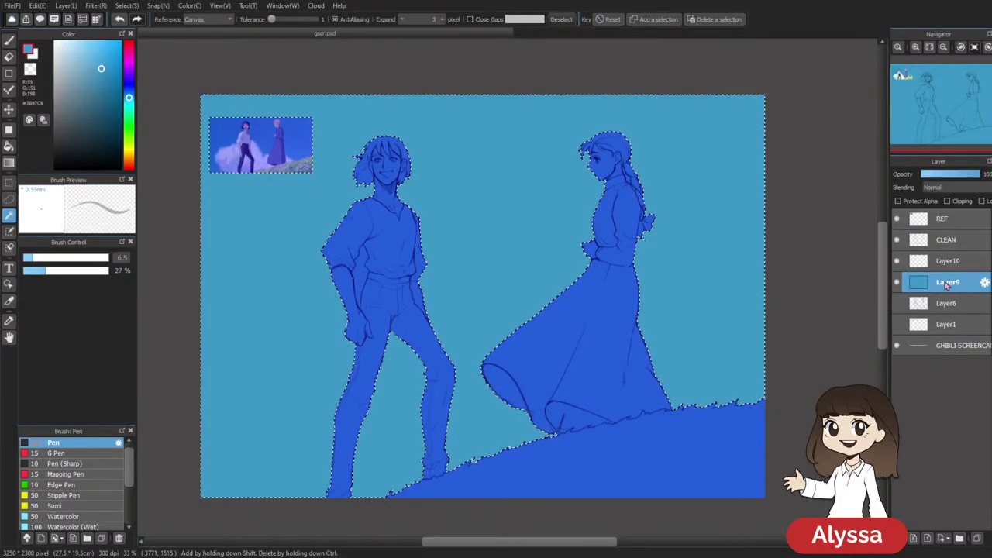
{"action": "double_click", "coordinate": [946, 284]}
{"action": "type", "text": "BG"}
{"action": "key", "text": "Return"}
{"action": "left_click", "coordinate": [954, 262]}
Sample the purple dress colour from the reference image and invert the sky selection to cover the figures and hill
{"action": "left_click_drag", "start_coordinate": [578, 288], "coordinate": [639, 314]}
{"action": "left_click_drag", "start_coordinate": [531, 246], "coordinate": [472, 227]}
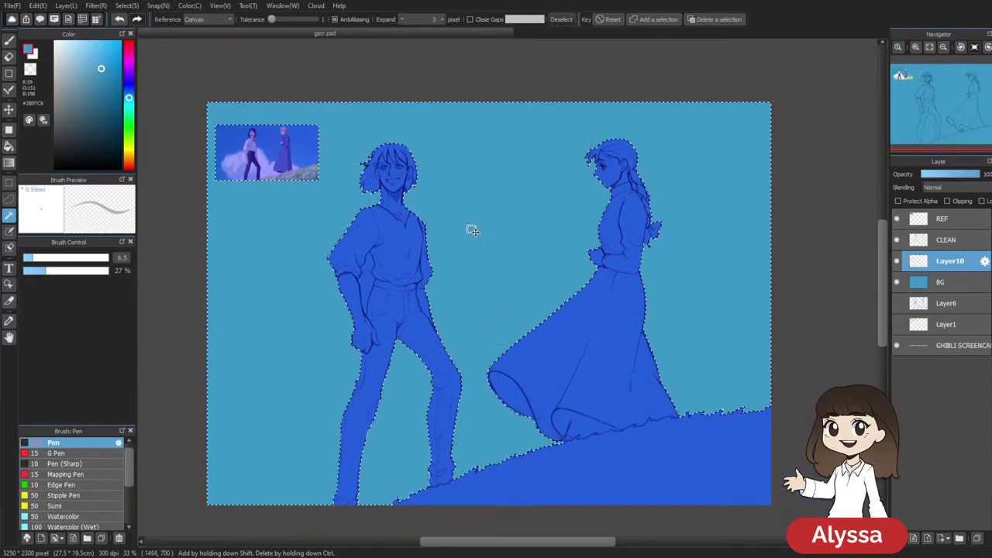
{"action": "key", "text": "ctrl+d"}
{"action": "left_click", "coordinate": [318, 181], "text": "alt"}
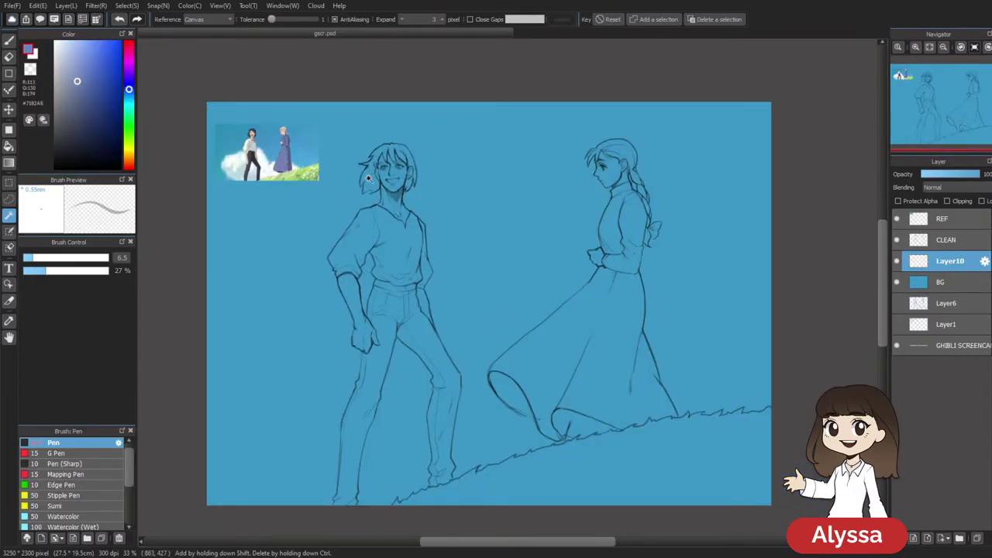
{"action": "left_click", "coordinate": [654, 294]}
{"action": "scroll", "coordinate": [793, 292], "scroll_direction": "right", "scroll_amount": 2}
{"action": "scroll", "coordinate": [793, 292], "scroll_direction": "down", "scroll_amount": 1}
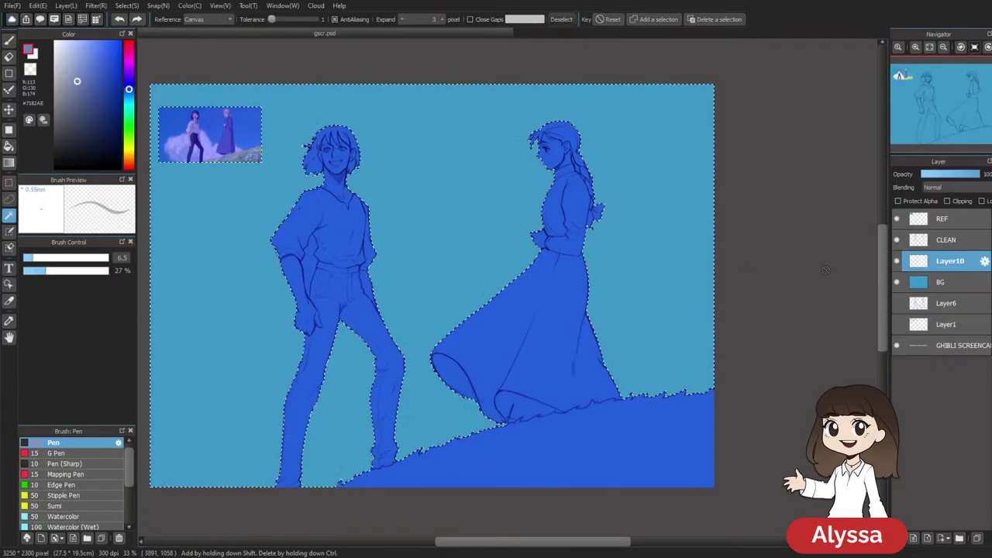
{"action": "left_click", "coordinate": [504, 331]}
{"action": "key", "text": "ctrl+z"}
{"action": "key", "text": "ctrl+shift+i"}
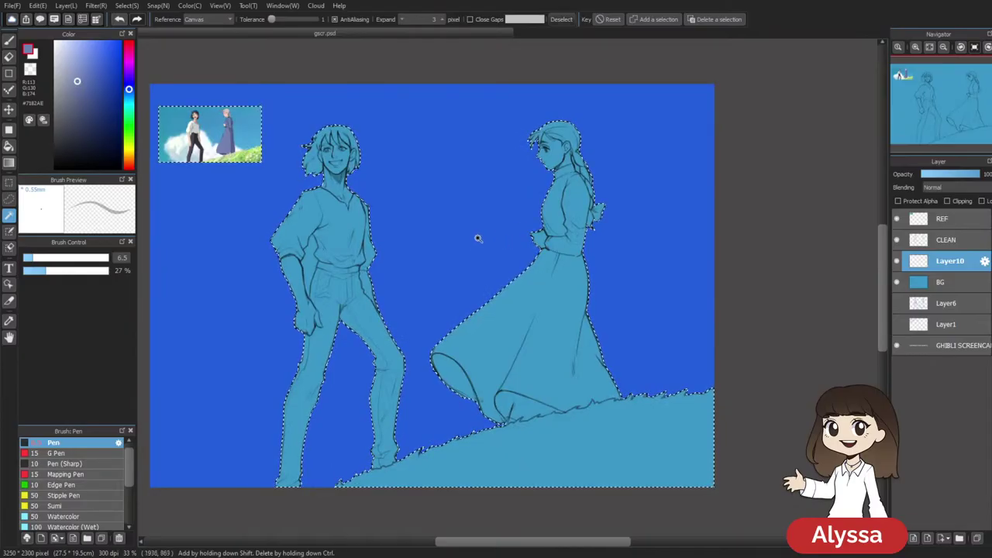
Paint the woman's dress flat purple on Layer10 with the Pen at size 157 and 100% opacity, then deselect
{"action": "left_click_drag", "start_coordinate": [472, 333], "coordinate": [465, 332]}
{"action": "left_click", "coordinate": [470, 337]}
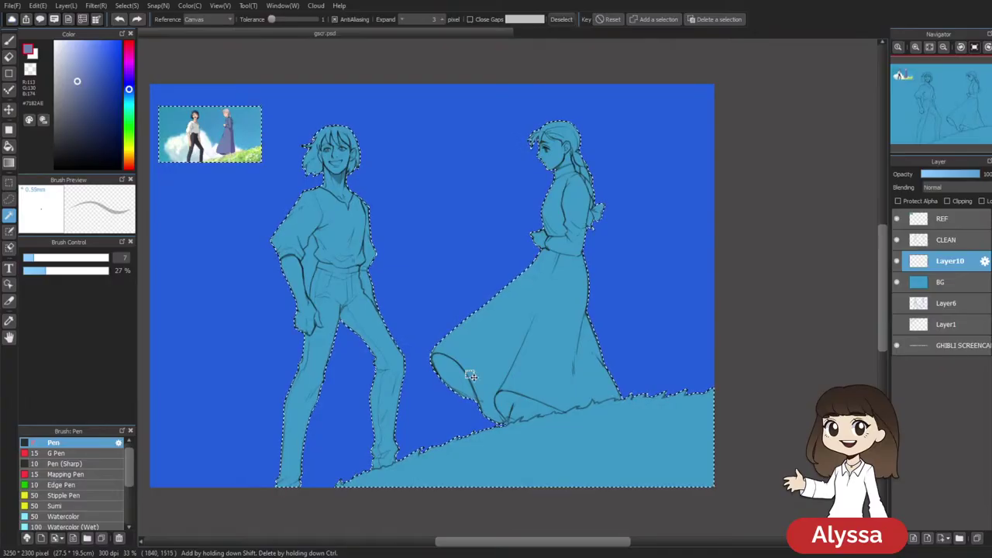
{"action": "key", "text": "b"}
{"action": "left_click_drag", "start_coordinate": [496, 242], "coordinate": [552, 238]}
{"action": "key", "text": "ctrl+z"}
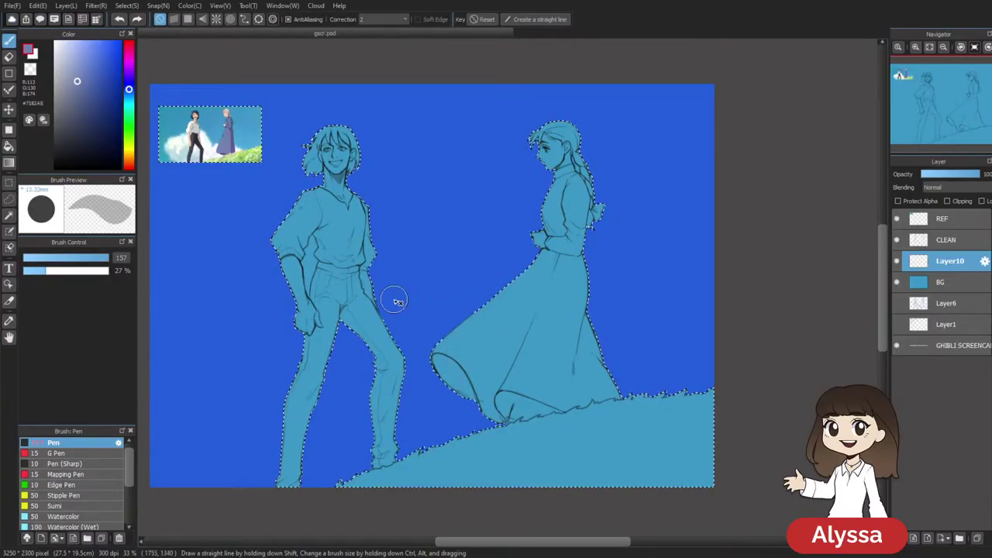
{"action": "left_click", "coordinate": [108, 271]}
{"action": "left_click_drag", "start_coordinate": [445, 353], "coordinate": [511, 268]}
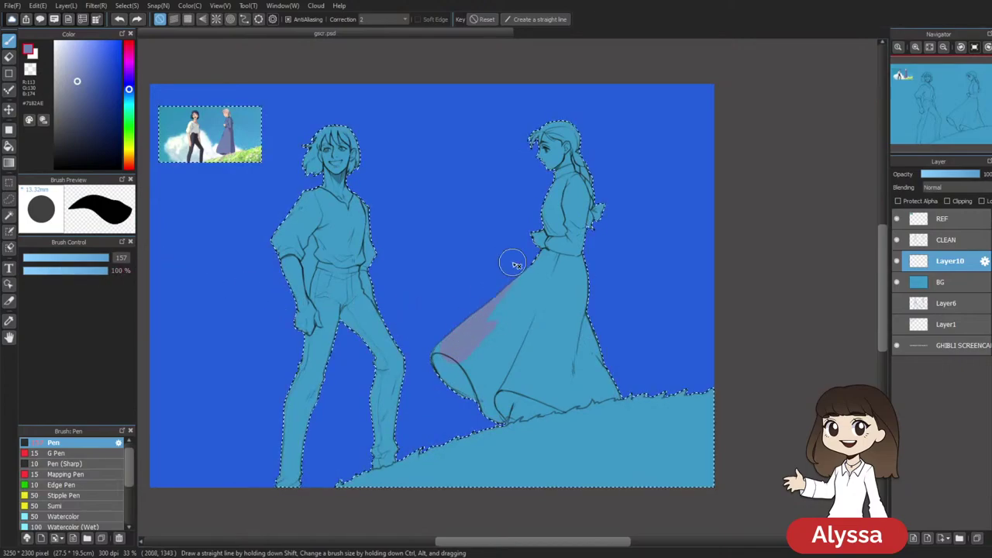
{"action": "mouse_move", "coordinate": [504, 394]}
{"action": "left_mouse_down"}
{"action": "mouse_move", "coordinate": [549, 369]}
{"action": "mouse_move", "coordinate": [558, 381]}
{"action": "mouse_move", "coordinate": [513, 409]}
{"action": "mouse_move", "coordinate": [590, 386]}
{"action": "mouse_move", "coordinate": [584, 396]}
{"action": "mouse_move", "coordinate": [580, 365]}
{"action": "left_mouse_up"}
{"action": "mouse_move", "coordinate": [600, 233]}
{"action": "left_mouse_down"}
{"action": "mouse_move", "coordinate": [545, 271]}
{"action": "mouse_move", "coordinate": [561, 254]}
{"action": "mouse_move", "coordinate": [570, 219]}
{"action": "mouse_move", "coordinate": [564, 228]}
{"action": "mouse_move", "coordinate": [552, 213]}
{"action": "mouse_move", "coordinate": [578, 169]}
{"action": "left_mouse_up"}
{"action": "left_click_drag", "start_coordinate": [570, 303], "coordinate": [571, 361]}
{"action": "key", "text": "ctrl+d"}
{"action": "scroll", "coordinate": [577, 463], "scroll_direction": "up", "scroll_amount": 3}
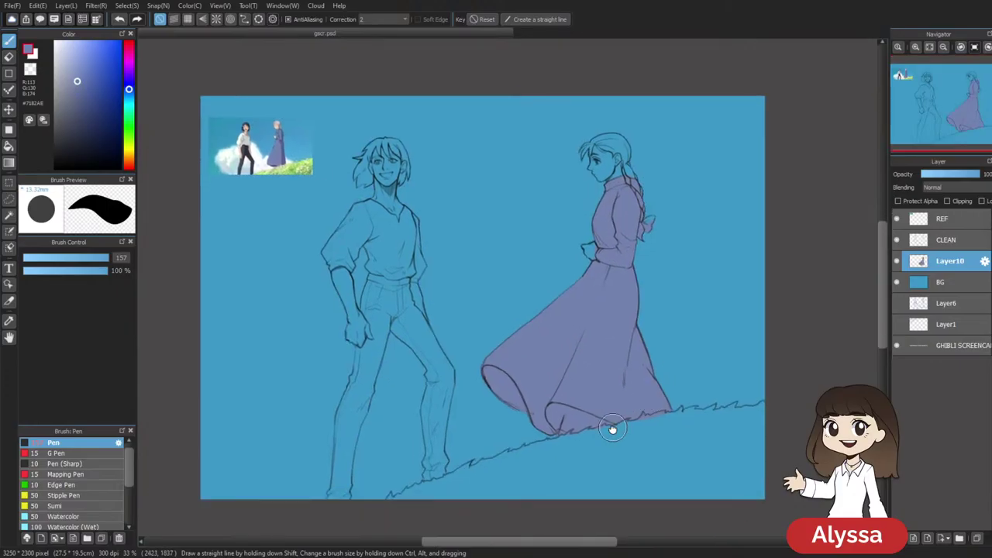
Restore the figure selection, sample the dark trouser colour from the reference and paint the man's trouser legs
{"action": "left_click_drag", "start_coordinate": [571, 469], "coordinate": [622, 484]}
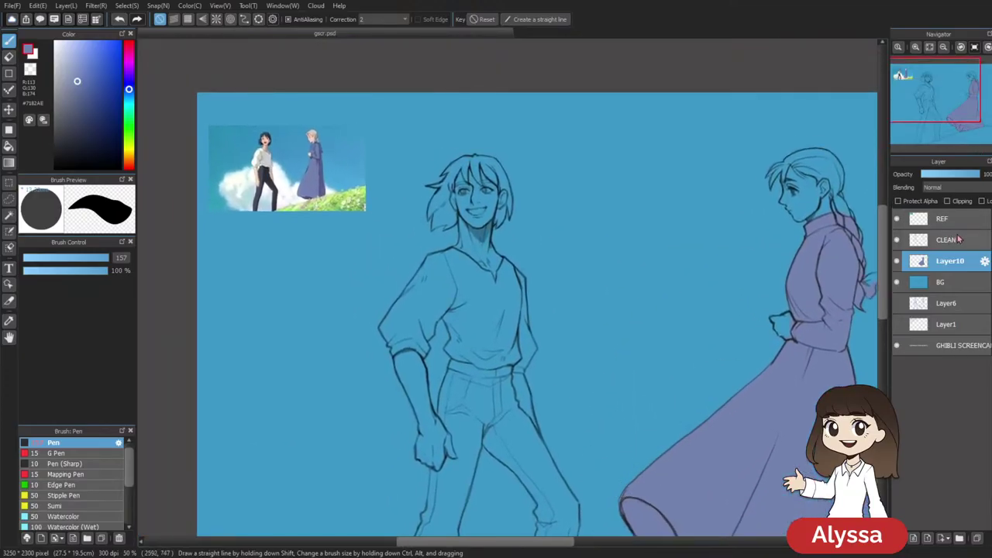
{"action": "key", "text": "ctrl+z"}
{"action": "left_click_drag", "start_coordinate": [729, 437], "coordinate": [751, 424]}
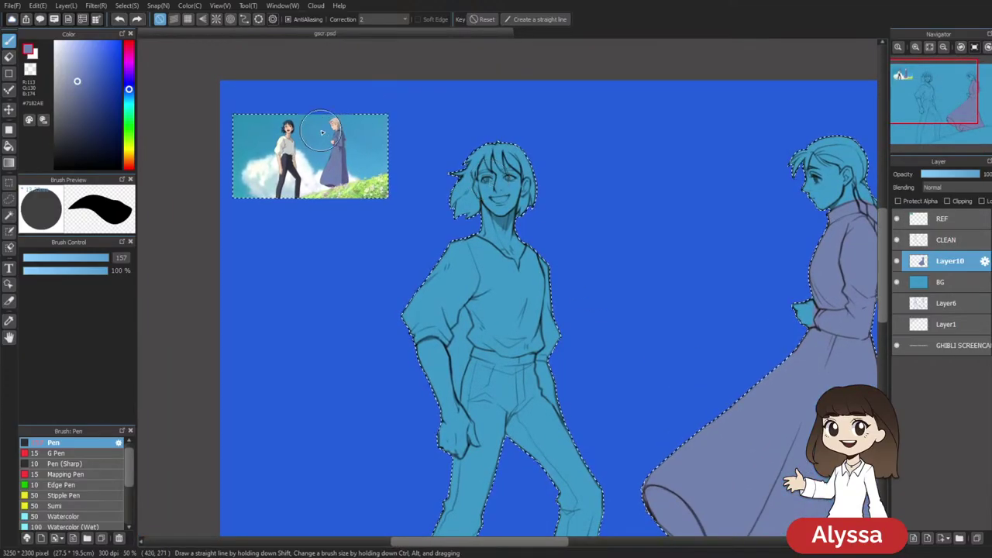
{"action": "left_click", "coordinate": [289, 168], "text": "alt"}
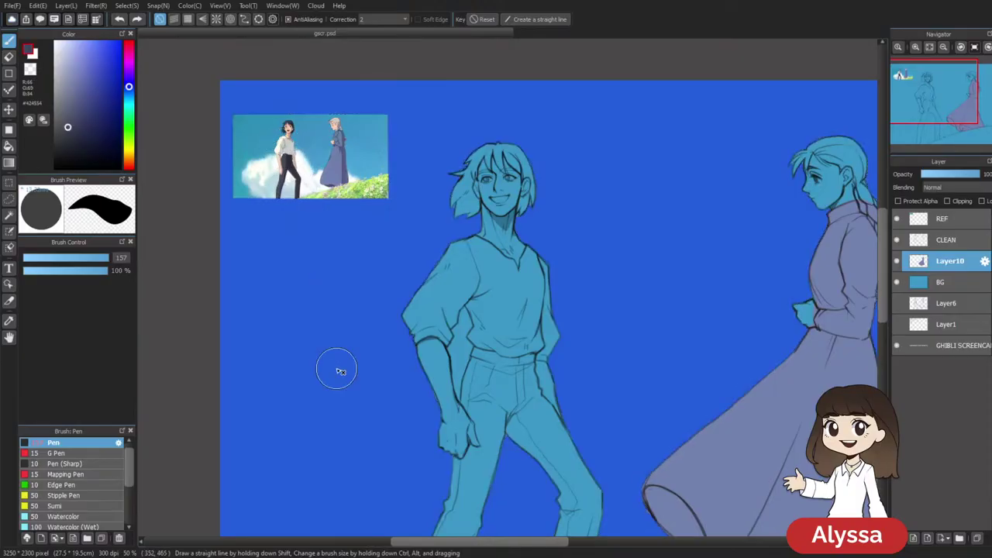
{"action": "scroll", "coordinate": [411, 190], "scroll_direction": "down", "scroll_amount": 5}
{"action": "mouse_move", "coordinate": [349, 341]}
{"action": "left_mouse_down"}
{"action": "mouse_move", "coordinate": [421, 153]}
{"action": "mouse_move", "coordinate": [403, 109]}
{"action": "mouse_move", "coordinate": [438, 228]}
{"action": "mouse_move", "coordinate": [505, 268]}
{"action": "left_mouse_up"}
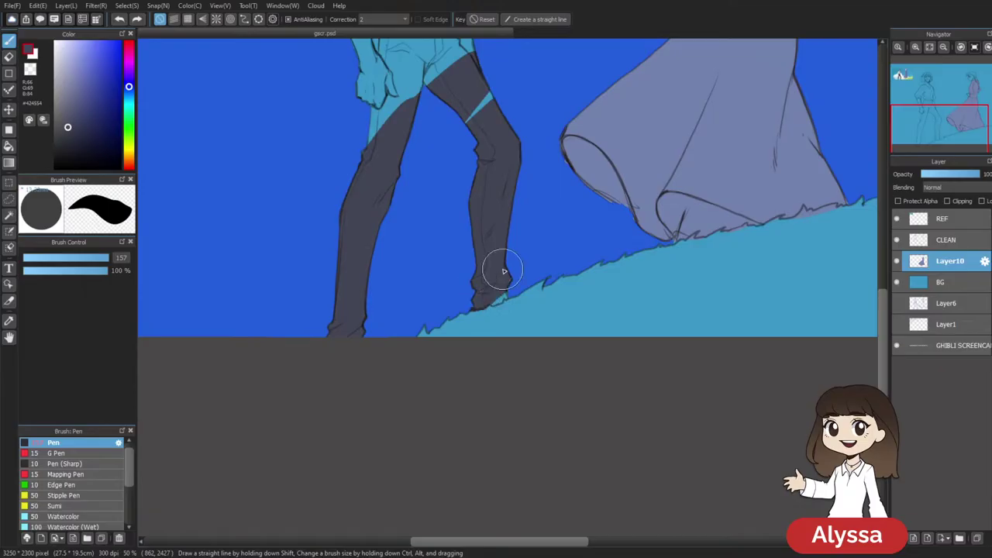
{"action": "scroll", "coordinate": [498, 274], "scroll_direction": "up", "scroll_amount": 3}
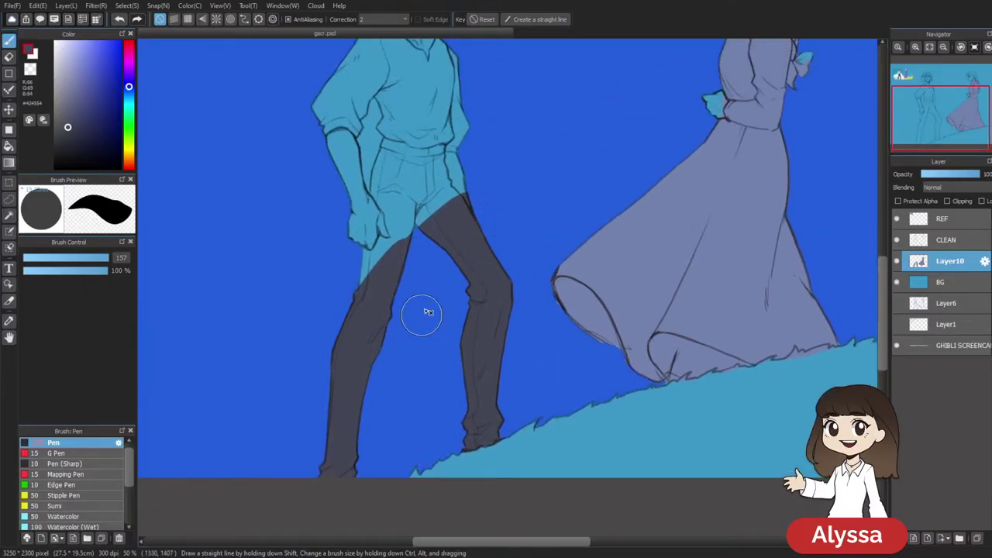
{"action": "scroll", "coordinate": [504, 295], "scroll_direction": "up", "scroll_amount": 3}
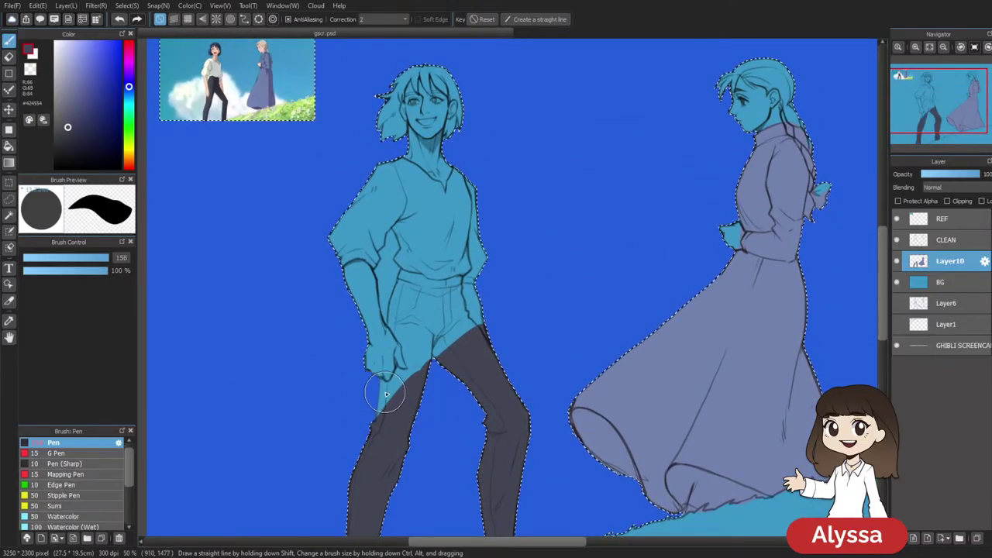
Reduce the Pen size to 35 and edge the trousers around the man's near hand and hip in the dark colour
{"action": "key", "text": "ctrl+d"}
{"action": "key", "text": "bracketleft"}
{"action": "key", "text": "bracketleft"}
{"action": "key", "text": "bracketleft"}
{"action": "key", "text": "bracketleft"}
{"action": "key", "text": "bracketleft"}
{"action": "key", "text": "bracketleft"}
{"action": "key", "text": "bracketleft"}
{"action": "key", "text": "bracketleft"}
{"action": "key", "text": "bracketleft"}
{"action": "key", "text": "bracketleft"}
{"action": "key", "text": "bracketleft"}
{"action": "key", "text": "bracketleft"}
{"action": "key", "text": "bracketleft"}
{"action": "key", "text": "bracketleft"}
{"action": "key", "text": "bracketleft"}
{"action": "key", "text": "bracketleft"}
{"action": "key", "text": "bracketleft"}
{"action": "key", "text": "bracketleft"}
{"action": "key", "text": "bracketleft"}
{"action": "left_click_drag", "start_coordinate": [440, 335], "coordinate": [434, 339]}
{"action": "left_click_drag", "start_coordinate": [379, 384], "coordinate": [371, 449]}
{"action": "mouse_move", "coordinate": [375, 389]}
{"action": "left_mouse_down"}
{"action": "mouse_move", "coordinate": [393, 355]}
{"action": "mouse_move", "coordinate": [406, 368]}
{"action": "mouse_move", "coordinate": [391, 317]}
{"action": "mouse_move", "coordinate": [400, 272]}
{"action": "left_mouse_up"}
{"action": "key", "text": "bracketleft"}
{"action": "key", "text": "bracketleft"}
{"action": "key", "text": "bracketleft"}
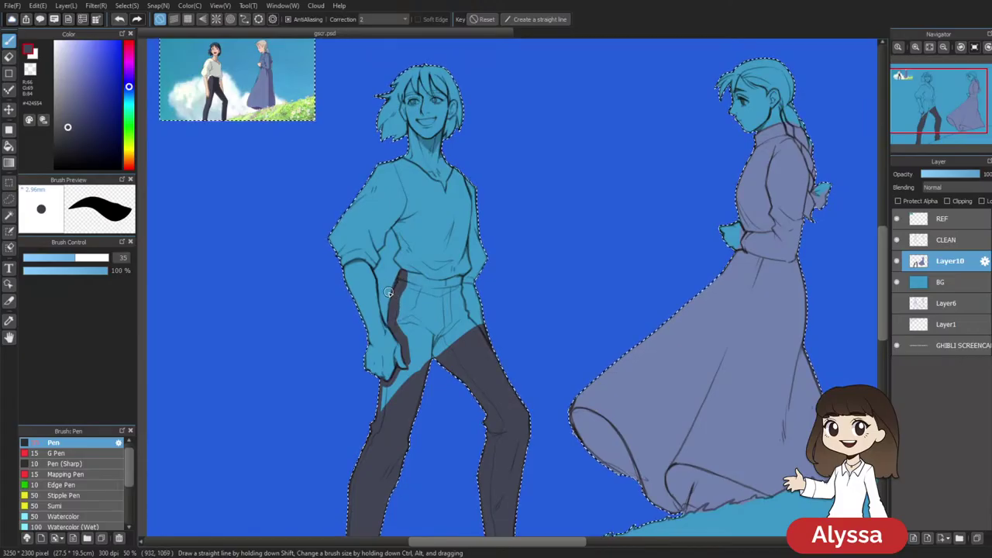
Paint the waistband and the far hip edge of the man's trousers
{"action": "key", "text": "e"}
{"action": "key", "text": "b"}
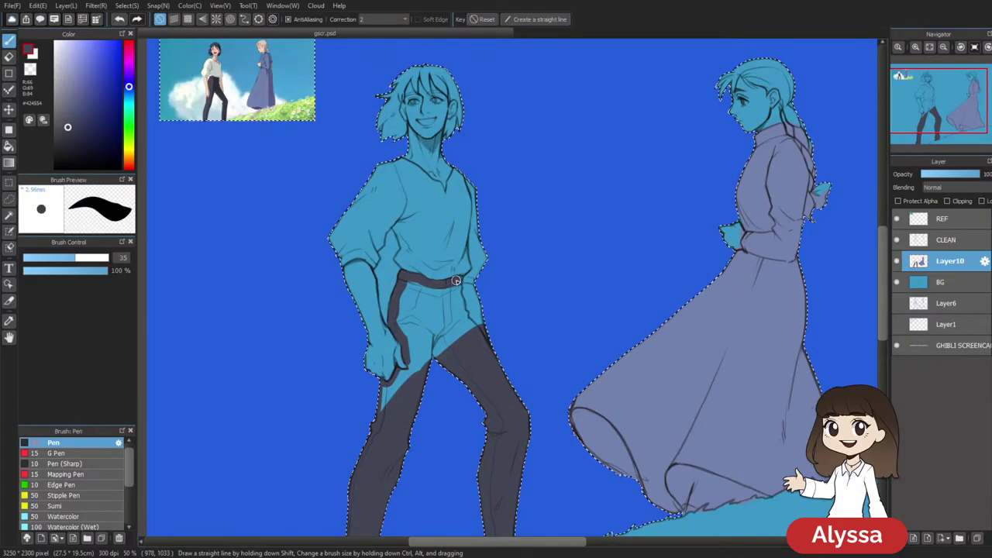
{"action": "left_click_drag", "start_coordinate": [462, 310], "coordinate": [459, 285]}
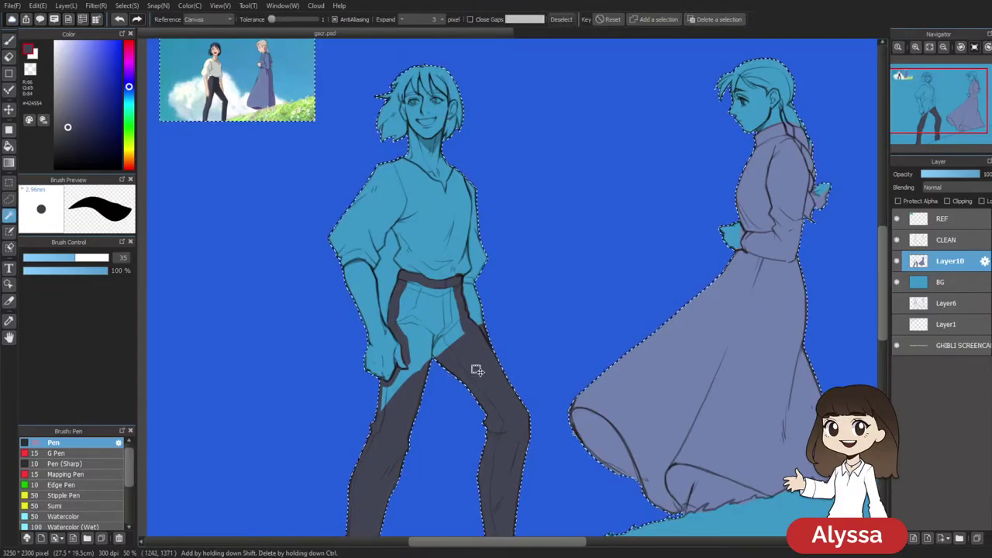
Try to fill the trousers' unpainted hip area using Magic Wand selections based on the whole canvas
{"action": "key", "text": "ctrl+d"}
{"action": "key", "text": "e"}
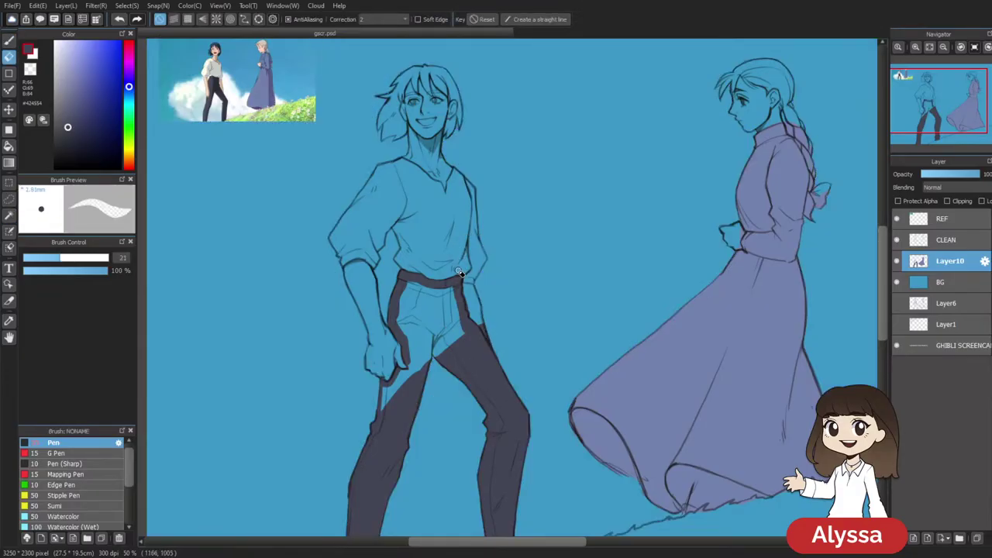
{"action": "key", "text": "w"}
{"action": "left_click", "coordinate": [438, 319]}
{"action": "key", "text": "Insert"}
{"action": "key", "text": "ctrl+d"}
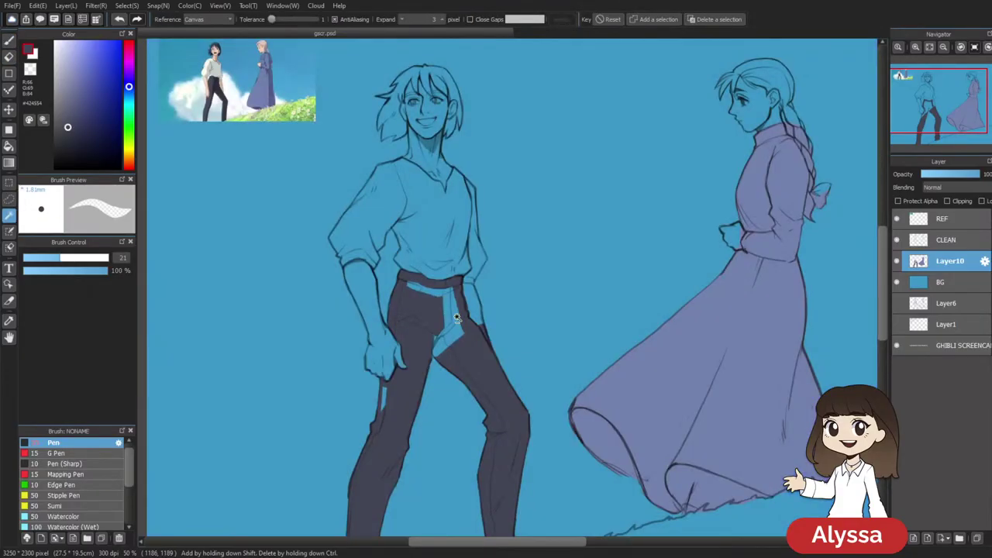
{"action": "left_click", "coordinate": [457, 318]}
{"action": "key", "text": "Delete"}
{"action": "key", "text": "ctrl+d"}
Set the Magic Wand reference to Layer and try selecting the trousers' unpainted hip area
{"action": "left_click", "coordinate": [224, 42]}
{"action": "left_click_drag", "start_coordinate": [717, 358], "coordinate": [682, 318]}
{"action": "left_click", "coordinate": [396, 270]}
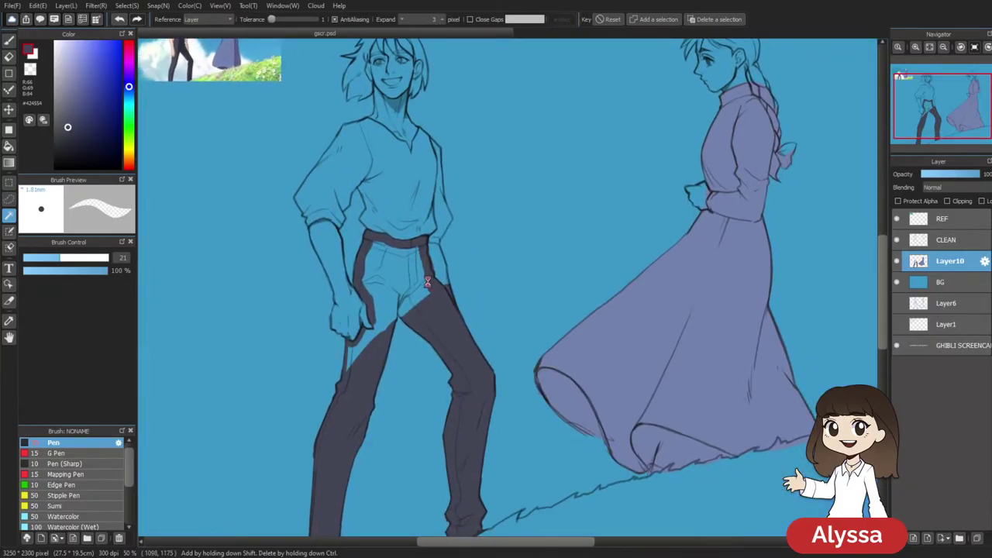
{"action": "key", "text": "ctrl+d"}
{"action": "left_click", "coordinate": [438, 375]}
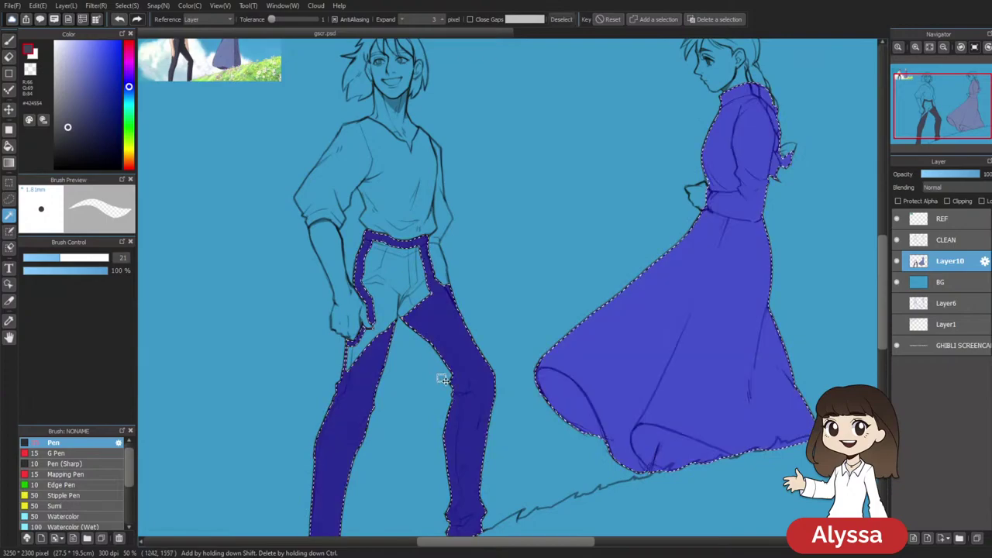
{"action": "key", "text": "ctrl+d"}
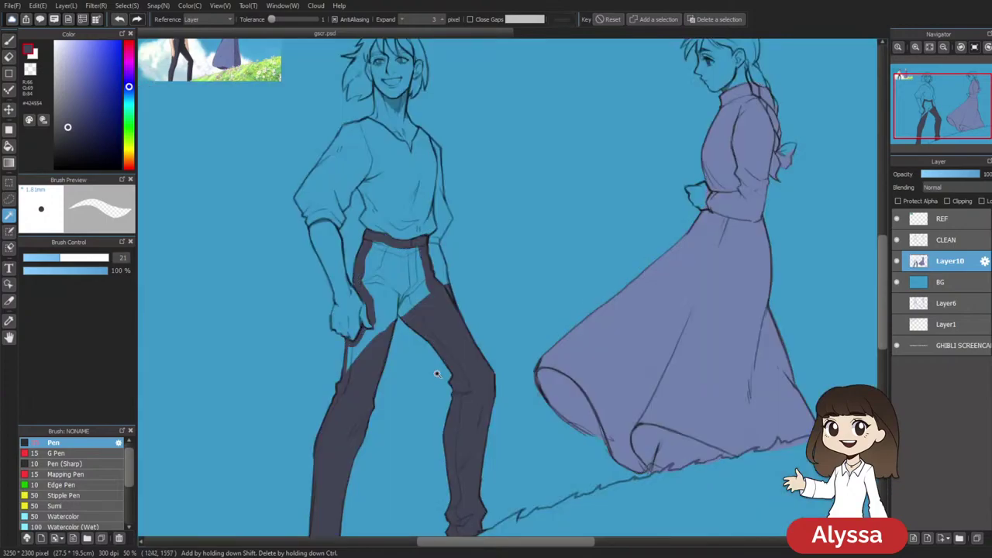
Close the gap in the trousers' painted edge at the crotch, then select and fill the enclosed hip area
{"action": "left_click_drag", "start_coordinate": [496, 276], "coordinate": [527, 218]}
{"action": "key", "text": "b"}
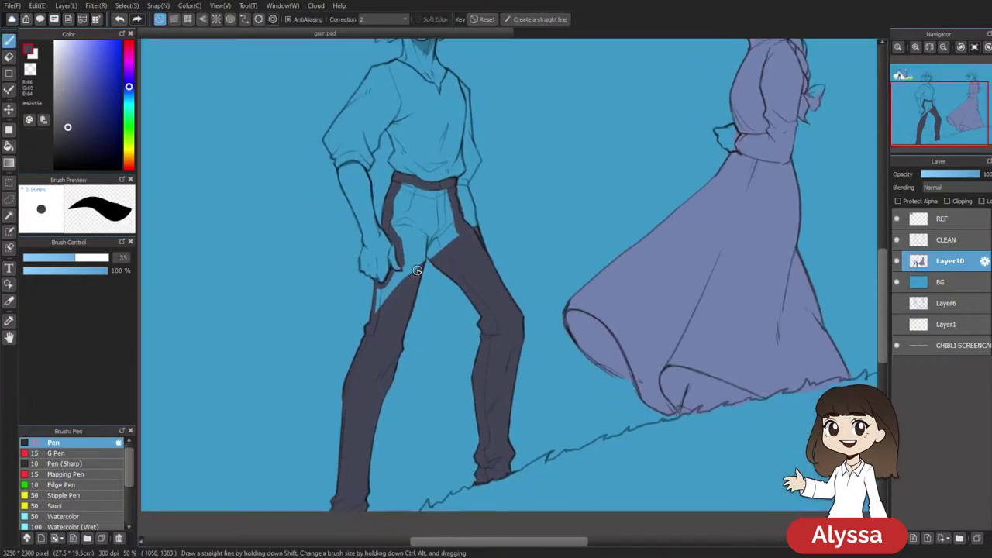
{"action": "left_click_drag", "start_coordinate": [426, 253], "coordinate": [436, 261]}
{"action": "key", "text": "w"}
{"action": "left_click", "coordinate": [436, 230]}
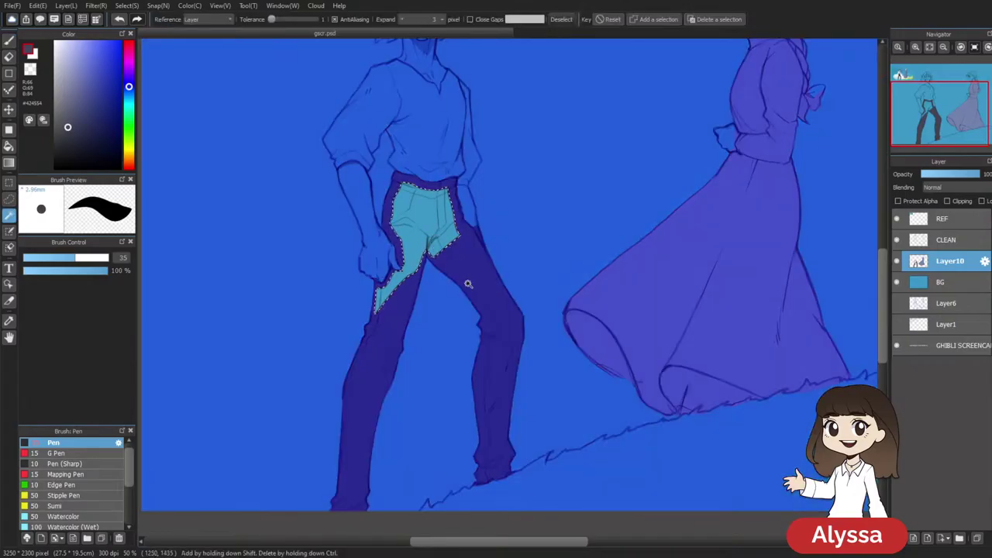
{"action": "key", "text": "alt+Delete"}
{"action": "key", "text": "ctrl+d"}
Erase the stray dark trouser colour beside the man's far wrist with the size 21 eraser and check the flat colours
{"action": "scroll", "coordinate": [467, 284], "scroll_direction": "down", "scroll_amount": 1}
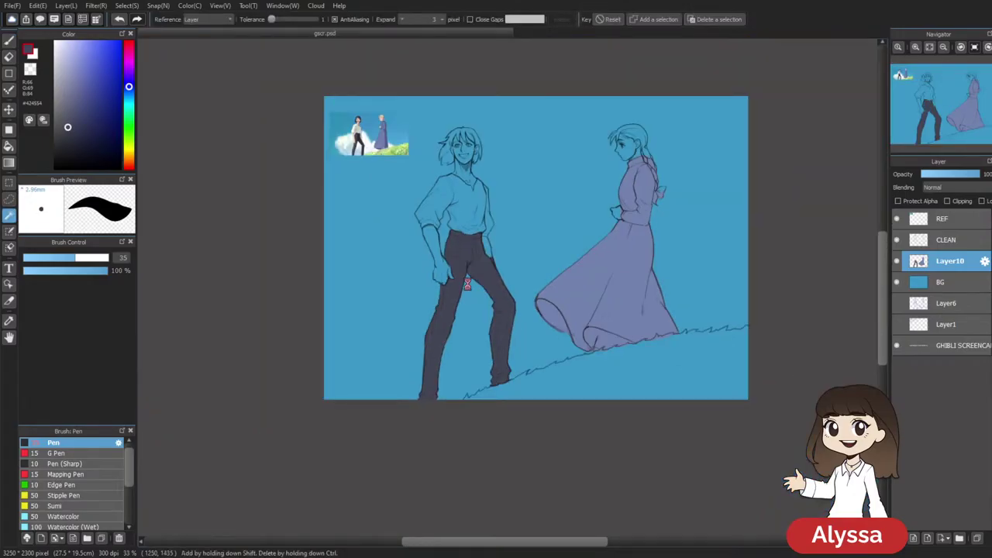
{"action": "scroll", "coordinate": [467, 284], "scroll_direction": "up", "scroll_amount": 1}
{"action": "key", "text": "e"}
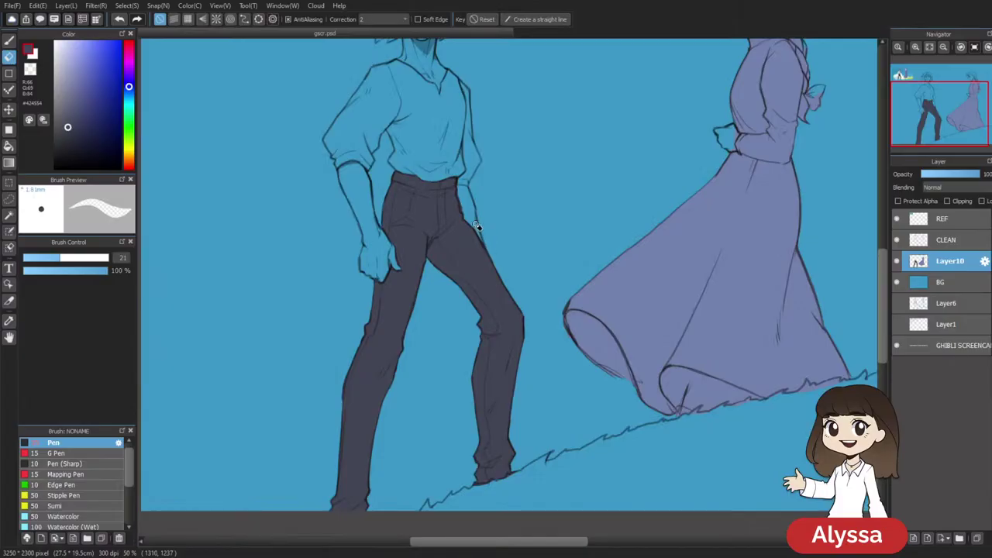
{"action": "left_click_drag", "start_coordinate": [534, 259], "coordinate": [558, 316]}
{"action": "mouse_move", "coordinate": [591, 356]}
{"action": "left_mouse_down"}
{"action": "mouse_move", "coordinate": [522, 334]}
{"action": "mouse_move", "coordinate": [538, 336]}
{"action": "left_mouse_up"}
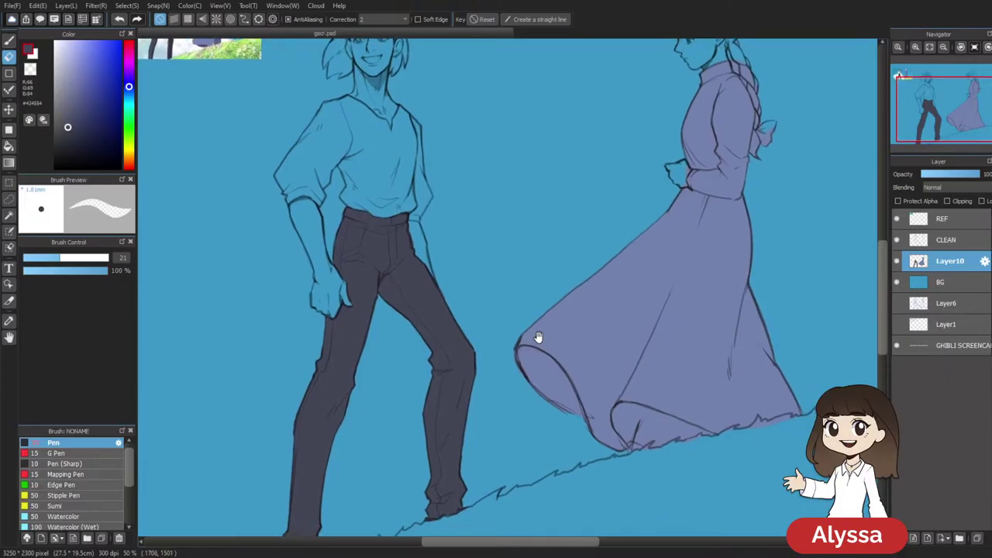
{"action": "left_click_drag", "start_coordinate": [582, 377], "coordinate": [582, 359]}
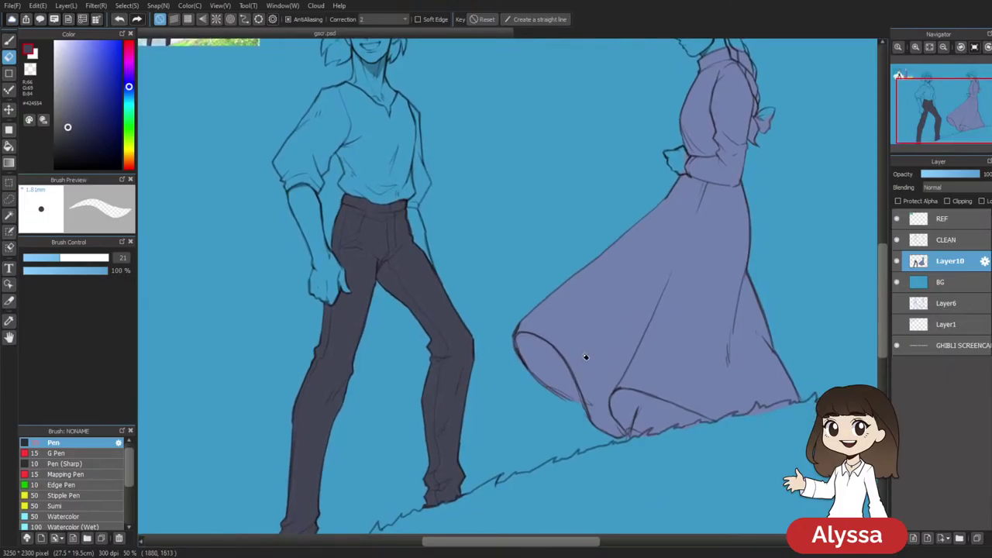
{"action": "scroll", "coordinate": [585, 356], "scroll_direction": "down", "scroll_amount": 1}
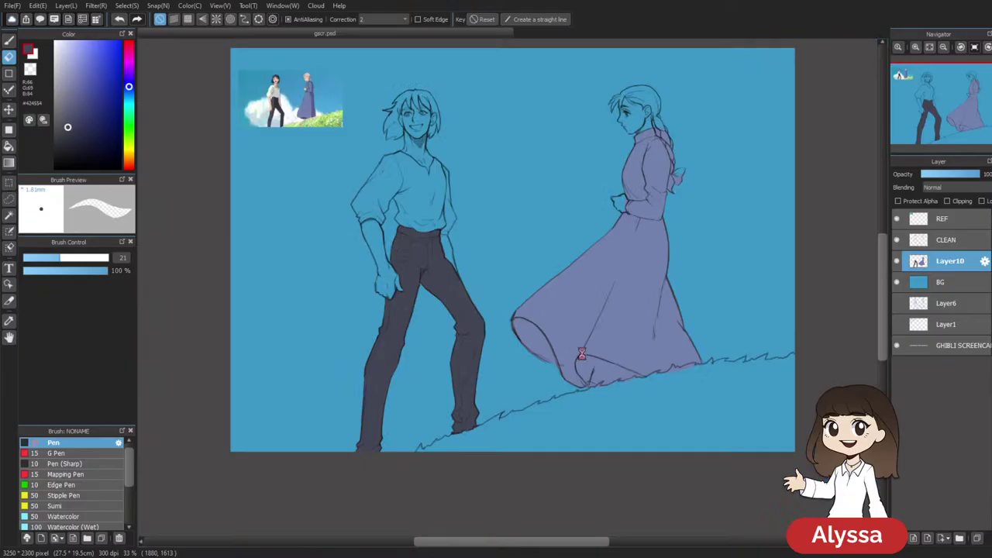
{"action": "key", "text": "ctrl+plus"}
{"action": "left_click_drag", "start_coordinate": [716, 291], "coordinate": [709, 218]}
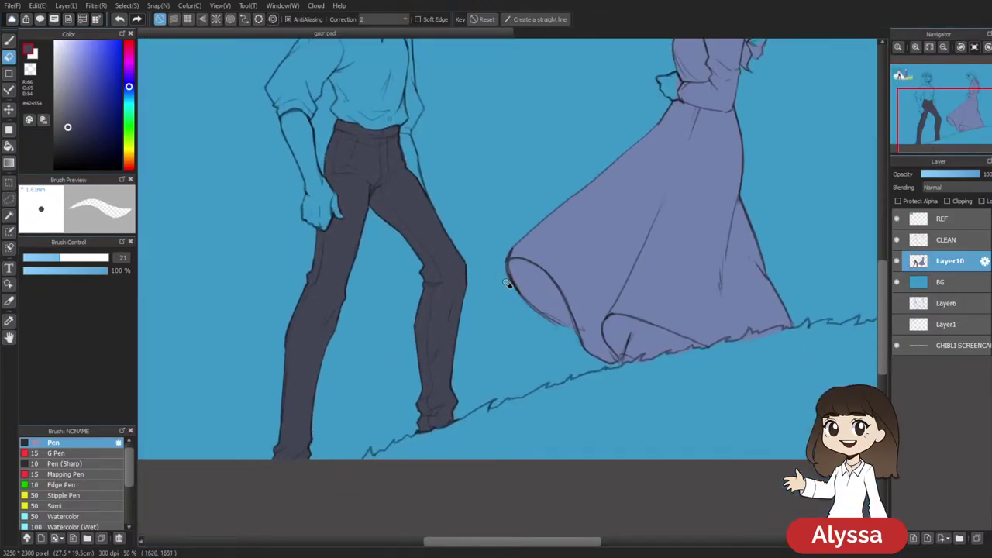
{"action": "scroll", "coordinate": [566, 476], "scroll_direction": "down", "scroll_amount": 2}
{"action": "scroll", "coordinate": [569, 390], "scroll_direction": "up", "scroll_amount": 2}
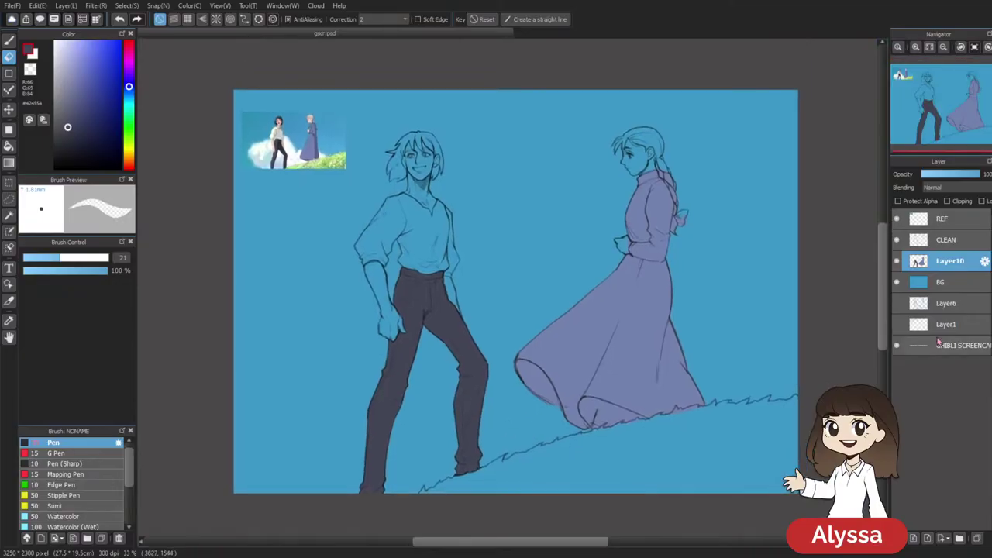
Add a new layer directly above BG and sample the light skin tone from the reference image
{"action": "left_click", "coordinate": [937, 283]}
{"action": "key", "text": "ctrl+shift+n"}
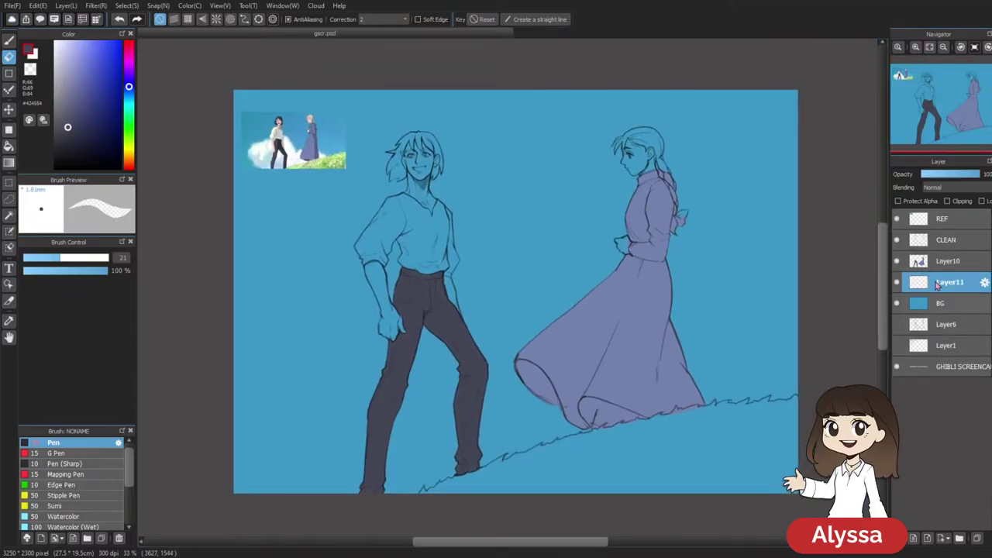
{"action": "key", "text": "ctrl+plus"}
{"action": "key", "text": "ctrl+plus"}
{"action": "left_click_drag", "start_coordinate": [329, 159], "coordinate": [450, 138]}
{"action": "left_click", "coordinate": [283, 246], "text": "alt"}
Paint the man's two forearms and near hand in the light skin tone with the Pen at size 35
{"action": "mouse_move", "coordinate": [455, 314]}
{"action": "left_mouse_down"}
{"action": "mouse_move", "coordinate": [398, 335]}
{"action": "mouse_move", "coordinate": [396, 314]}
{"action": "mouse_move", "coordinate": [393, 341]}
{"action": "mouse_move", "coordinate": [393, 332]}
{"action": "mouse_move", "coordinate": [408, 352]}
{"action": "mouse_move", "coordinate": [410, 310]}
{"action": "mouse_move", "coordinate": [440, 346]}
{"action": "mouse_move", "coordinate": [396, 263]}
{"action": "mouse_move", "coordinate": [395, 241]}
{"action": "mouse_move", "coordinate": [385, 254]}
{"action": "mouse_move", "coordinate": [398, 306]}
{"action": "mouse_move", "coordinate": [365, 213]}
{"action": "mouse_move", "coordinate": [380, 208]}
{"action": "mouse_move", "coordinate": [373, 213]}
{"action": "mouse_move", "coordinate": [402, 215]}
{"action": "left_mouse_up"}
{"action": "key", "text": "b"}
{"action": "left_click_drag", "start_coordinate": [657, 113], "coordinate": [569, 151]}
{"action": "left_click_drag", "start_coordinate": [441, 275], "coordinate": [444, 323]}
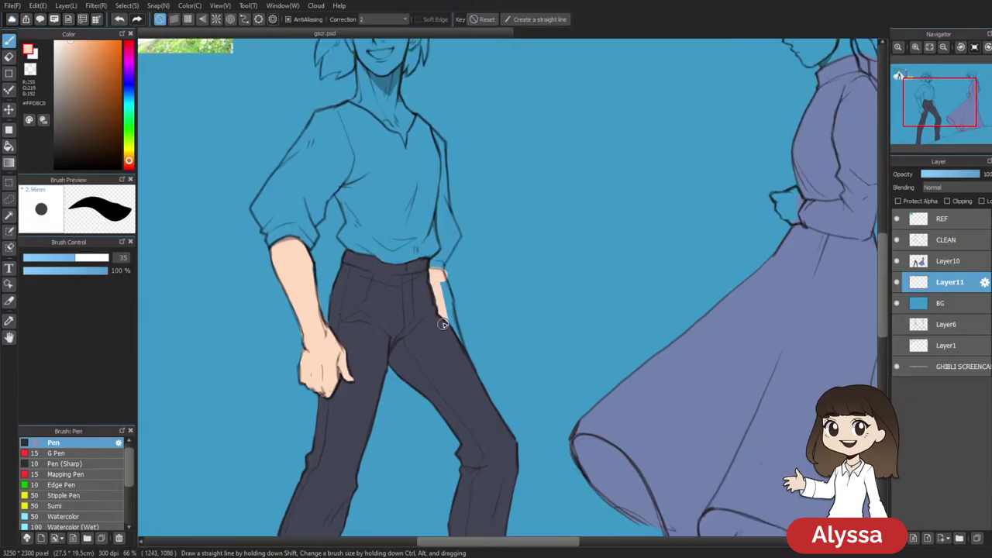
{"action": "key", "text": "ctrl+z"}
{"action": "left_click_drag", "start_coordinate": [437, 274], "coordinate": [449, 321]}
{"action": "key", "text": "ctrl+z"}
{"action": "mouse_move", "coordinate": [436, 277]}
{"action": "left_mouse_down"}
{"action": "mouse_move", "coordinate": [447, 317]}
{"action": "mouse_move", "coordinate": [440, 287]}
{"action": "left_mouse_up"}
Outline the man's ears, neck and V-neckline in skin tone with the Pen at size 9.8, and save the file
{"action": "left_click_drag", "start_coordinate": [478, 170], "coordinate": [591, 387]}
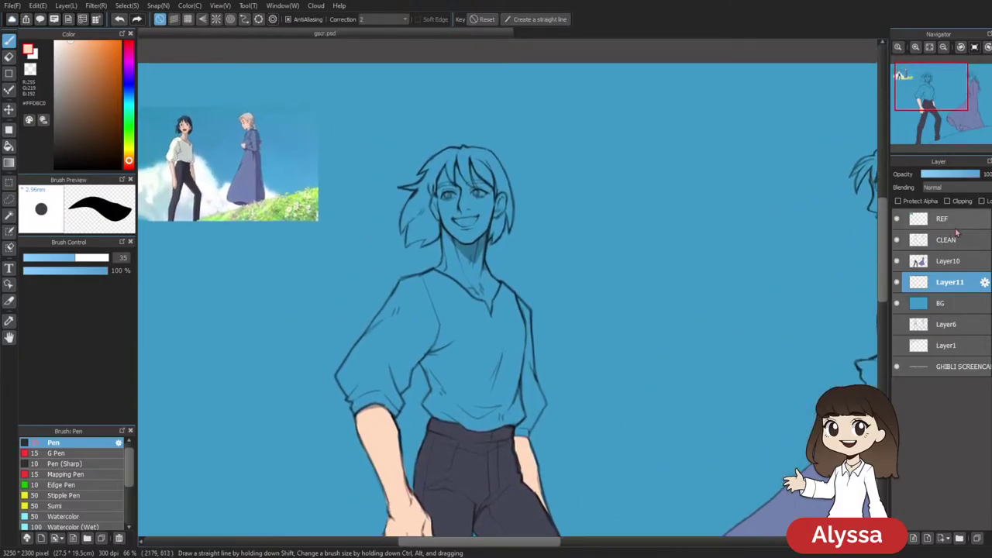
{"action": "key", "text": "["}
{"action": "key", "text": "["}
{"action": "key", "text": "["}
{"action": "key", "text": "["}
{"action": "key", "text": "["}
{"action": "key", "text": "["}
{"action": "key", "text": "["}
{"action": "key", "text": "["}
{"action": "key", "text": "["}
{"action": "key", "text": "["}
{"action": "key", "text": "["}
{"action": "key", "text": "["}
{"action": "key", "text": "["}
{"action": "key", "text": "["}
{"action": "key", "text": "bracketleft"}
{"action": "key", "text": "bracketleft"}
{"action": "key", "text": "bracketleft"}
{"action": "key", "text": "bracketleft"}
{"action": "key", "text": "bracketleft"}
{"action": "key", "text": "bracketleft"}
{"action": "key", "text": "bracketleft"}
{"action": "key", "text": "bracketleft"}
{"action": "key", "text": "bracketleft"}
{"action": "key", "text": "bracketleft"}
{"action": "key", "text": "bracketleft"}
{"action": "scroll", "coordinate": [423, 225], "scroll_direction": "up", "scroll_amount": 1}
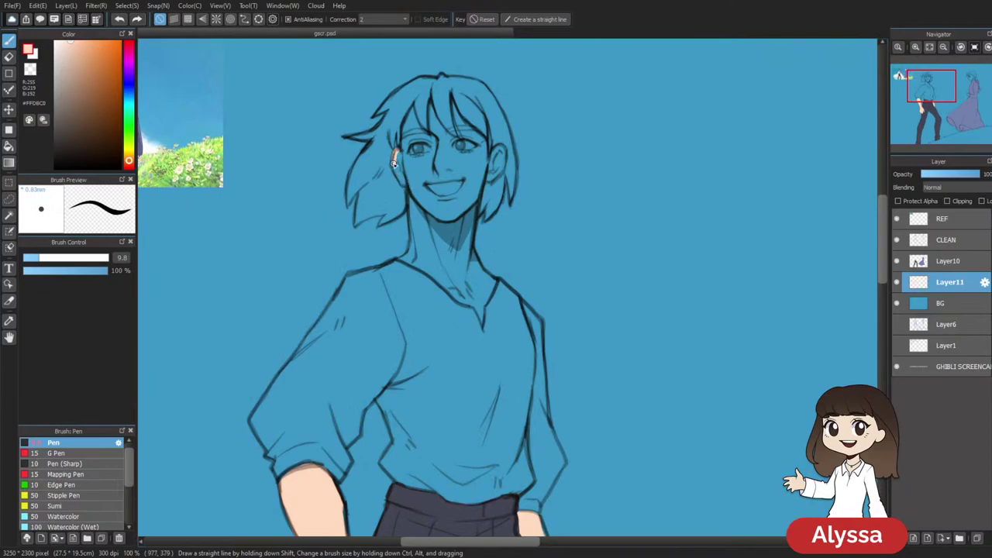
{"action": "mouse_move", "coordinate": [402, 182]}
{"action": "left_mouse_down"}
{"action": "mouse_move", "coordinate": [414, 246]}
{"action": "mouse_move", "coordinate": [411, 237]}
{"action": "mouse_move", "coordinate": [402, 257]}
{"action": "mouse_move", "coordinate": [478, 310]}
{"action": "left_mouse_up"}
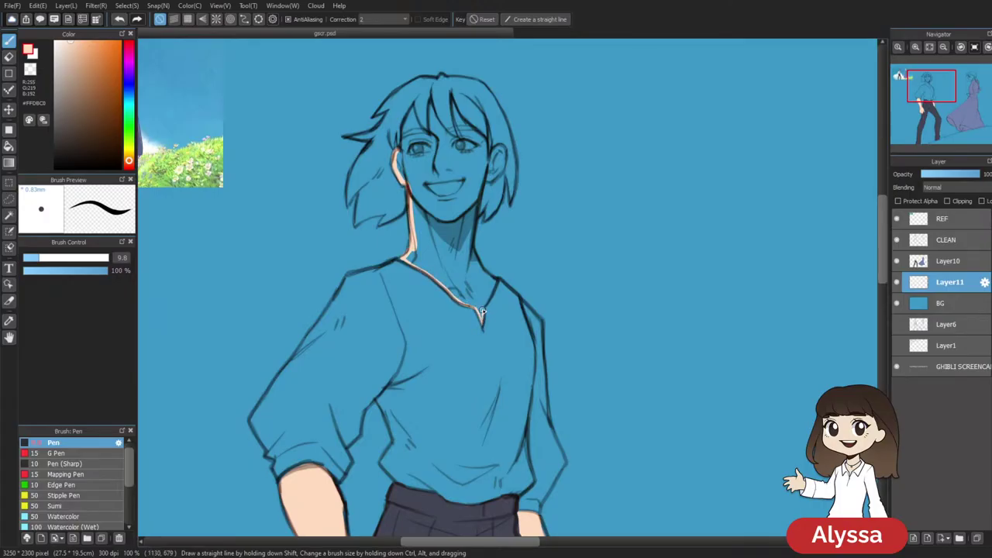
{"action": "mouse_move", "coordinate": [469, 240]}
{"action": "left_mouse_down"}
{"action": "mouse_move", "coordinate": [482, 176]}
{"action": "mouse_move", "coordinate": [502, 155]}
{"action": "left_mouse_up"}
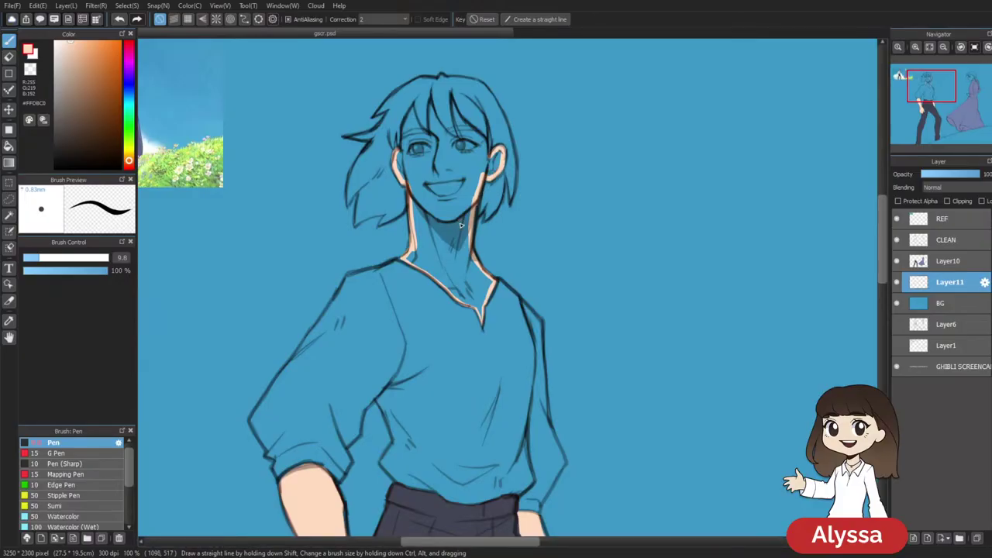
{"action": "left_click_drag", "start_coordinate": [573, 129], "coordinate": [556, 144]}
{"action": "key", "text": "ctrl+s"}
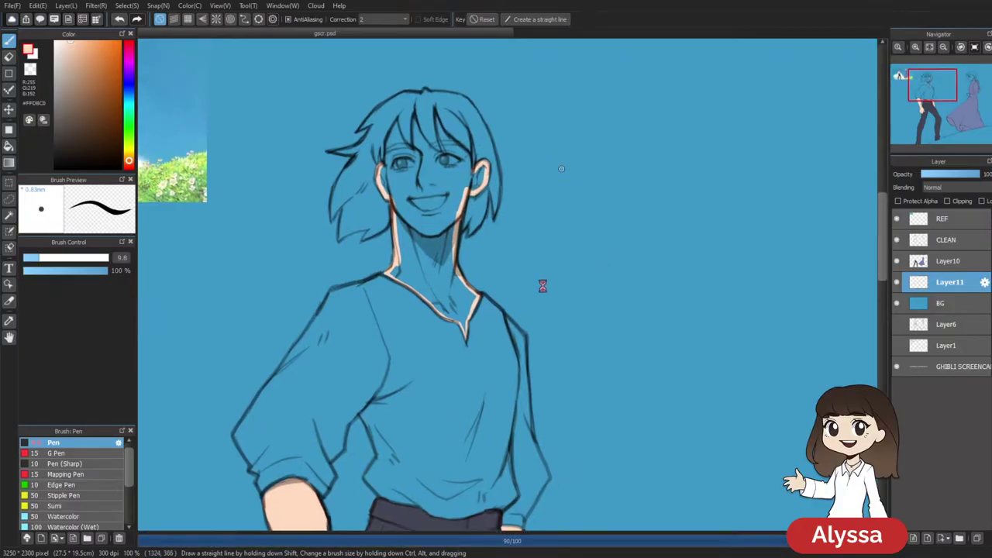
Trace the top of the man's face along his fringe in skin tone, undoing the stray strokes
{"action": "left_click_drag", "start_coordinate": [602, 210], "coordinate": [588, 234]}
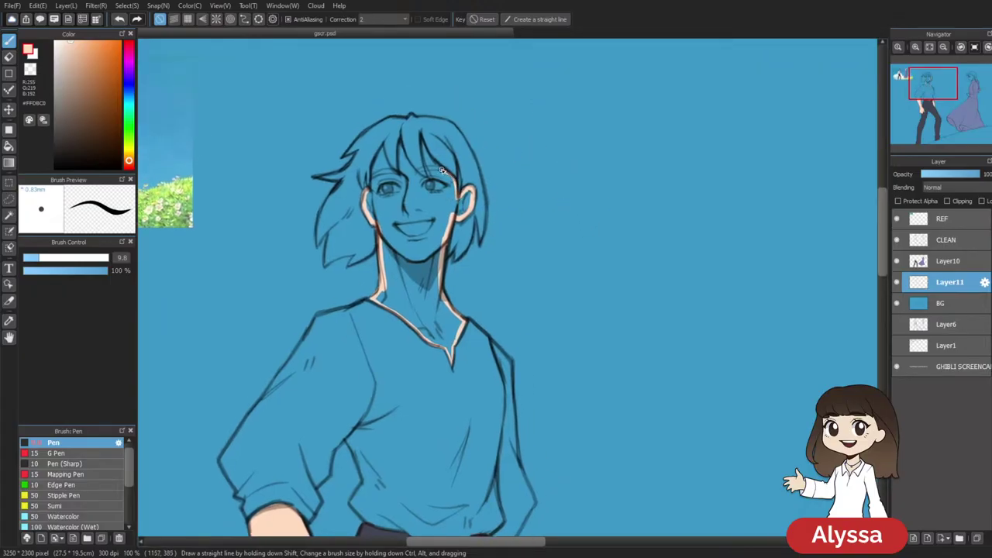
{"action": "left_click_drag", "start_coordinate": [428, 169], "coordinate": [432, 179]}
{"action": "key", "text": "ctrl+z"}
{"action": "key", "text": "ctrl+z"}
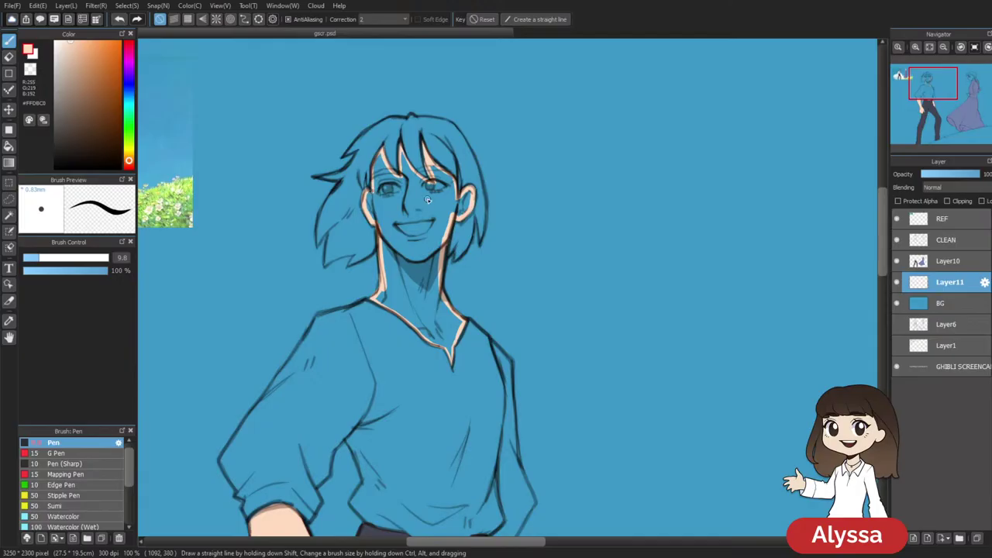
Try to select the inside of the man's face and neck outline with the Magic Wand
{"action": "key", "text": "w"}
{"action": "left_click", "coordinate": [514, 307]}
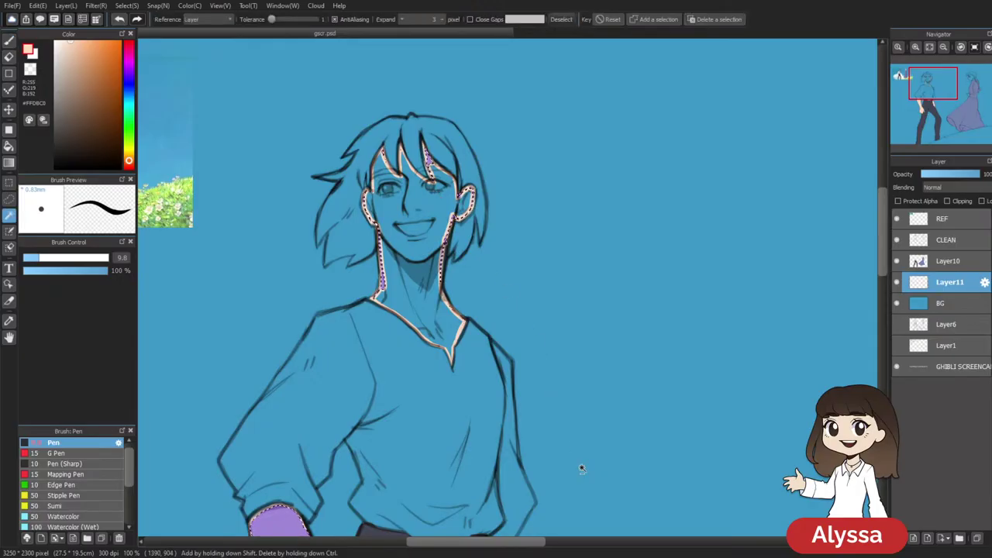
{"action": "key", "text": "ctrl+d"}
{"action": "left_click_drag", "start_coordinate": [592, 316], "coordinate": [573, 271]}
{"action": "left_click", "coordinate": [897, 282]}
{"action": "left_click", "coordinate": [896, 282]}
{"action": "left_click", "coordinate": [897, 283]}
{"action": "left_click", "coordinate": [896, 282]}
{"action": "left_click", "coordinate": [454, 288]}
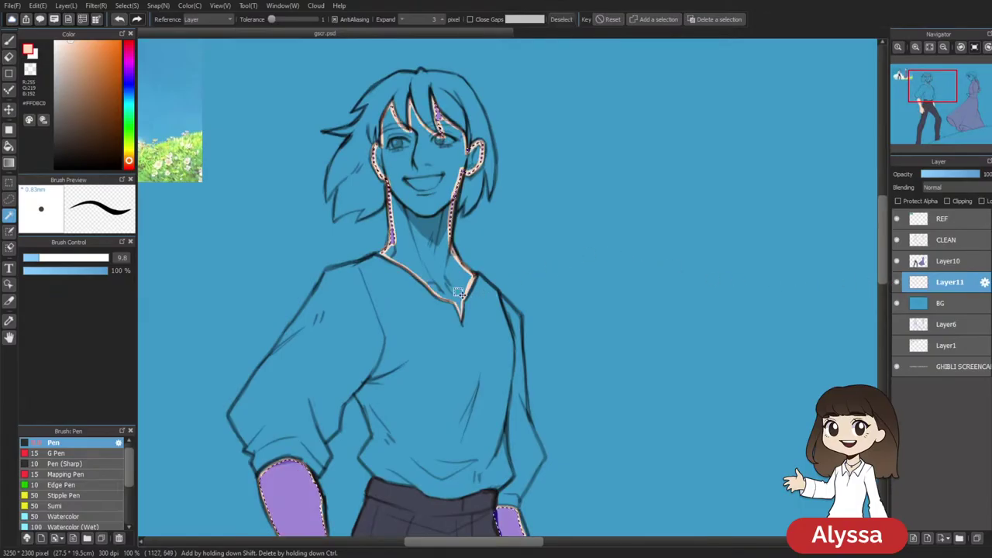
{"action": "key", "text": "ctrl+d"}
Hide the CLEAN line art, close the gap in the skin outline beside the man's ear, and show the line art again
{"action": "left_click_drag", "start_coordinate": [520, 248], "coordinate": [503, 272]}
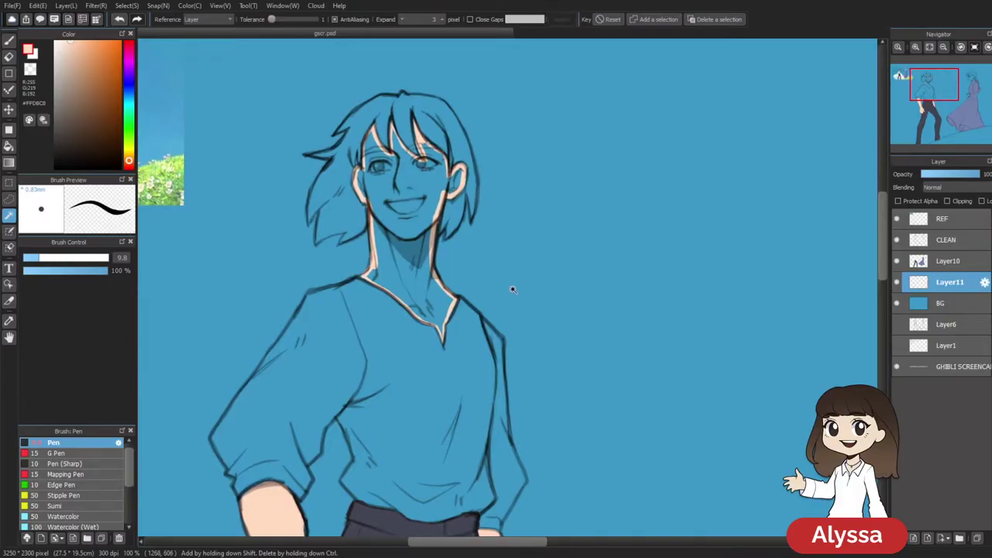
{"action": "left_click", "coordinate": [897, 305]}
{"action": "left_click", "coordinate": [897, 305]}
{"action": "left_click", "coordinate": [898, 241]}
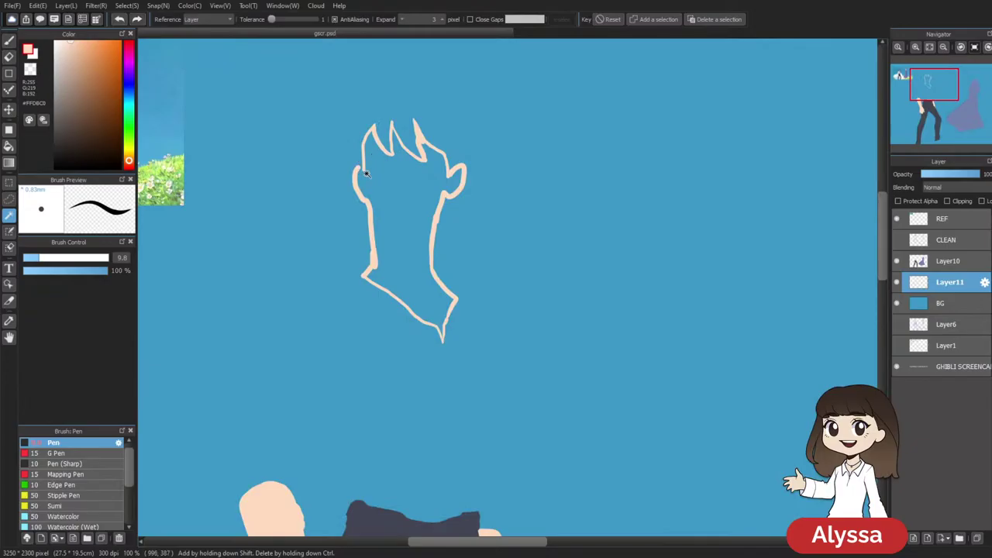
{"action": "key", "text": "b"}
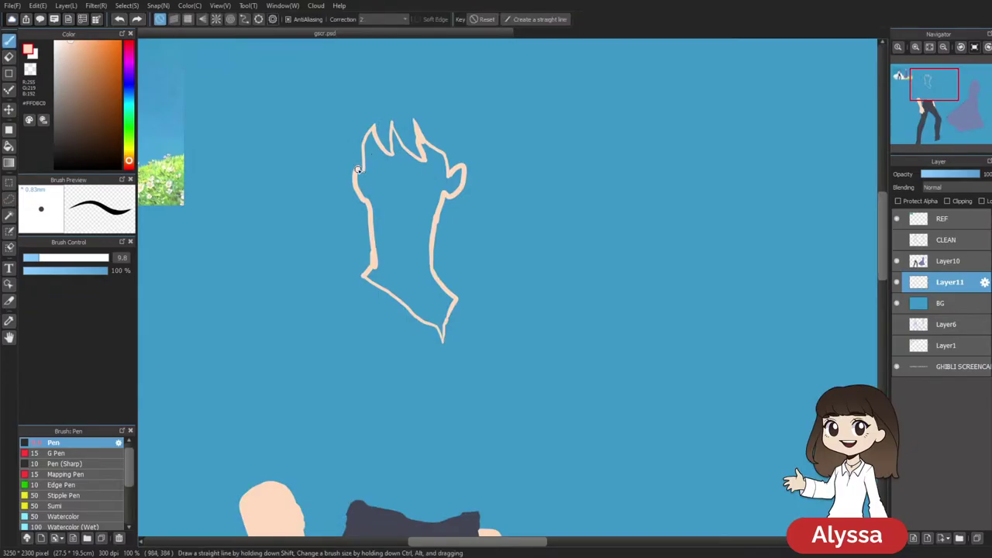
{"action": "left_click", "coordinate": [896, 240]}
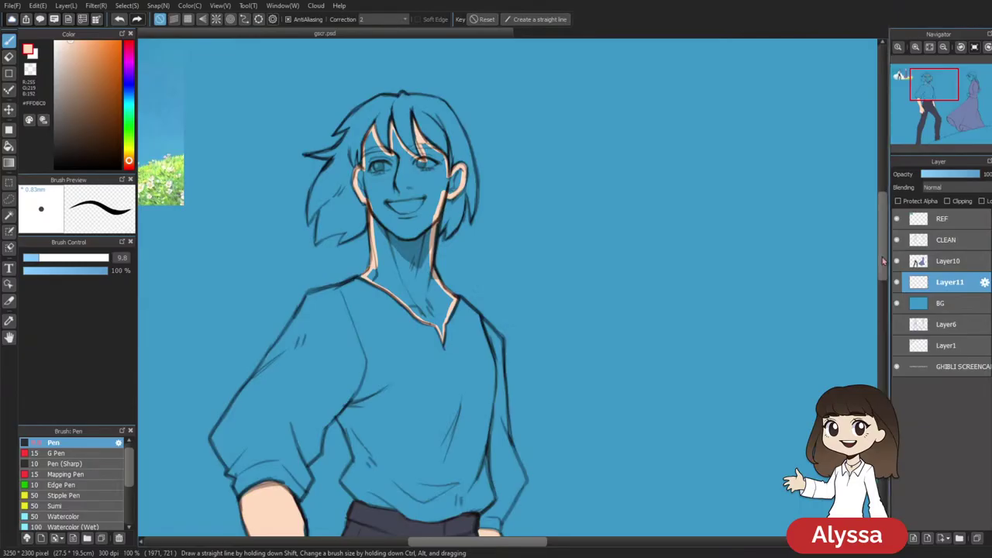
Fill the enclosed area of the man's face and neck with the light skin tone and check the result
{"action": "key", "text": "w"}
{"action": "left_click", "coordinate": [434, 246]}
{"action": "key", "text": "ctrl+d"}
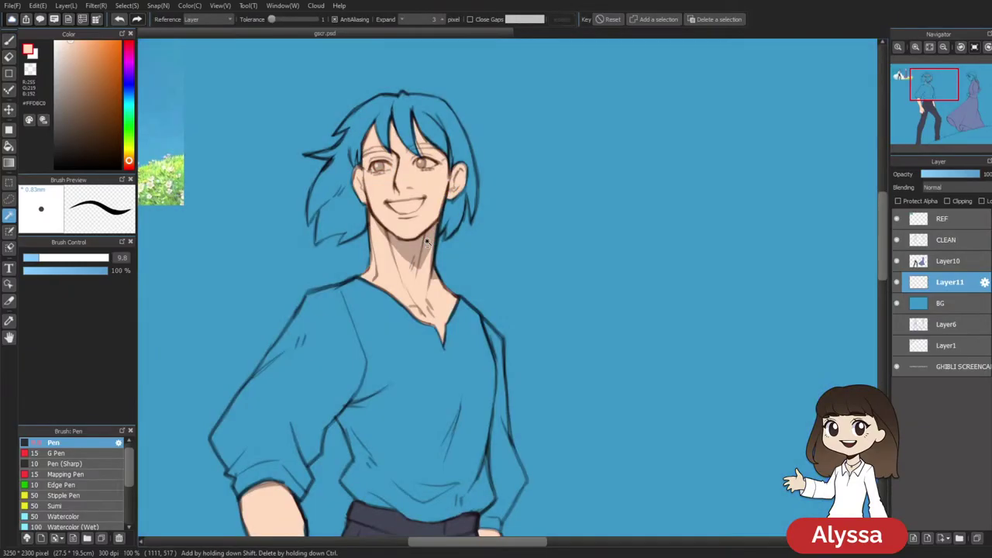
{"action": "scroll", "coordinate": [430, 244], "scroll_direction": "down", "scroll_amount": 2}
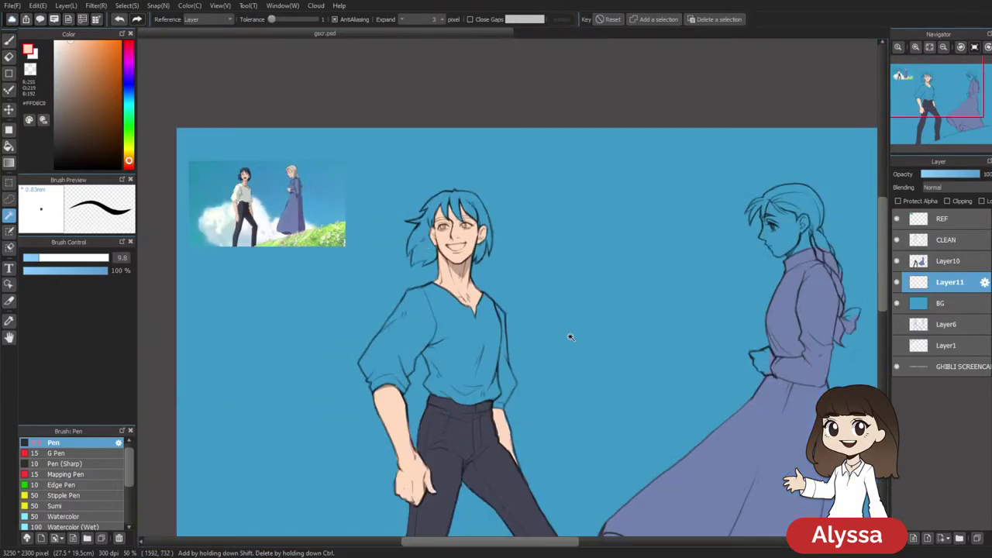
{"action": "scroll", "coordinate": [562, 333], "scroll_direction": "down", "scroll_amount": 1}
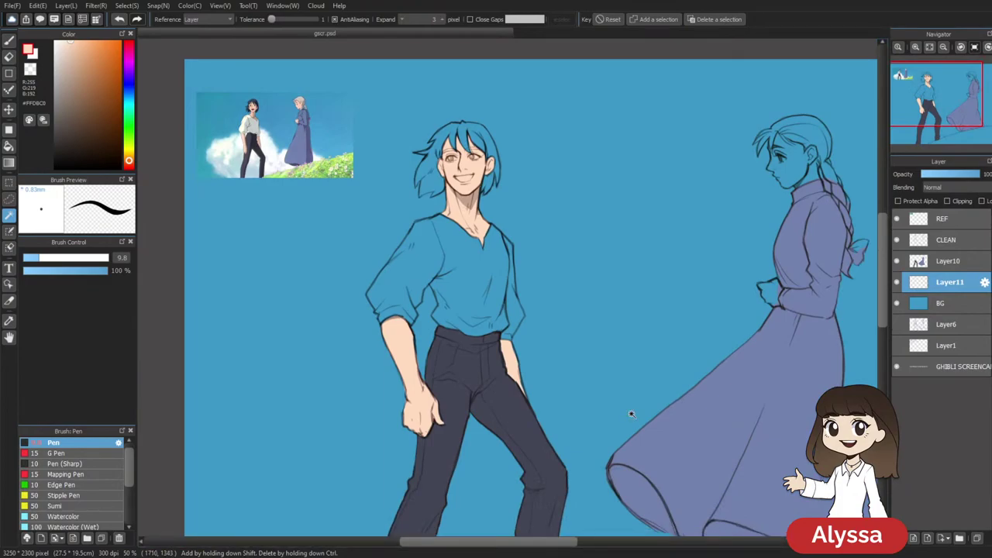
{"action": "left_click_drag", "start_coordinate": [622, 407], "coordinate": [593, 347]}
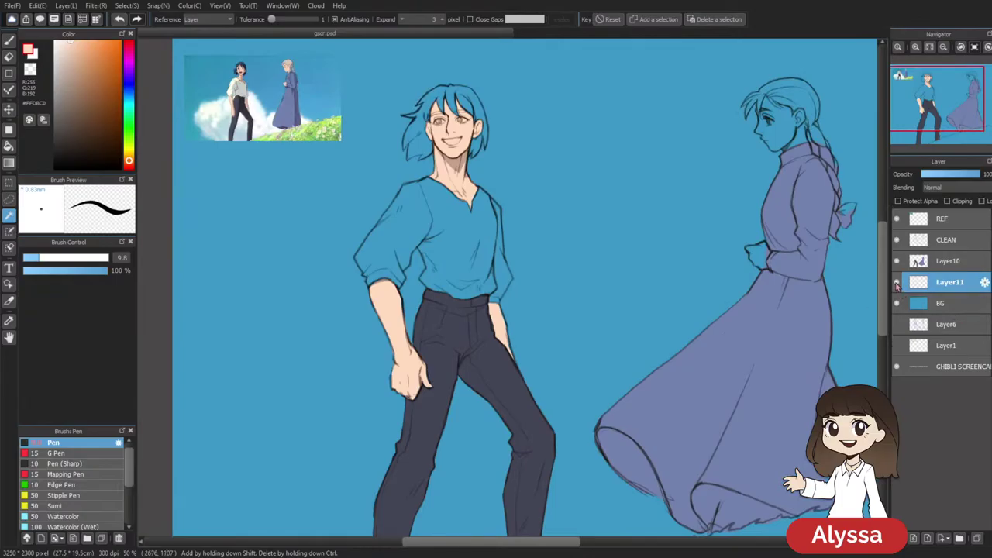
{"action": "left_click_drag", "start_coordinate": [761, 270], "coordinate": [758, 314]}
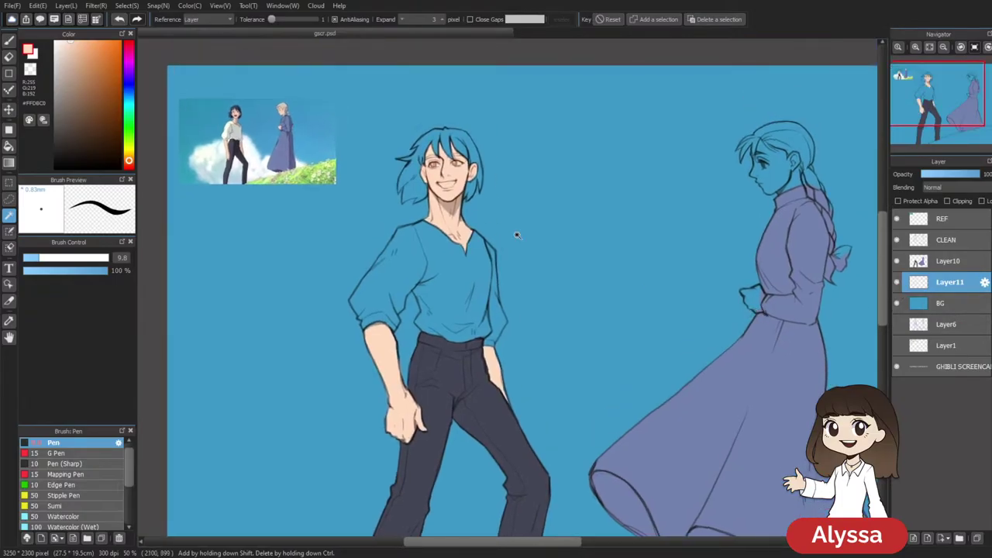
Sample the woman's pinkish skin tone from the reference and outline her facial profile, chin and back of the neck
{"action": "left_click_drag", "start_coordinate": [346, 147], "coordinate": [558, 345]}
{"action": "scroll", "coordinate": [434, 210], "scroll_direction": "up", "scroll_amount": 2}
{"action": "key", "text": "b"}
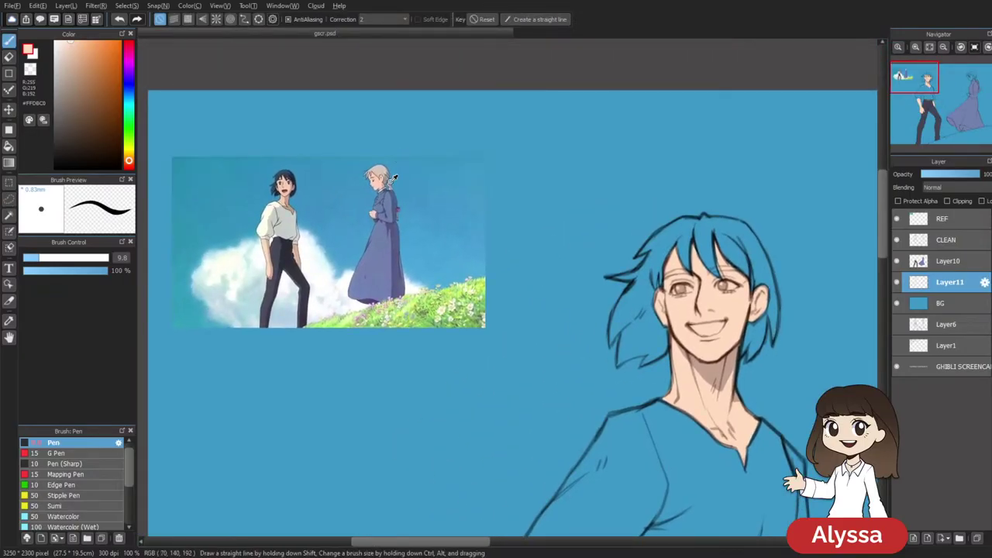
{"action": "left_click", "coordinate": [381, 183], "text": "alt"}
{"action": "left_click_drag", "start_coordinate": [753, 389], "coordinate": [129, 241]}
{"action": "left_click_drag", "start_coordinate": [762, 277], "coordinate": [401, 394]}
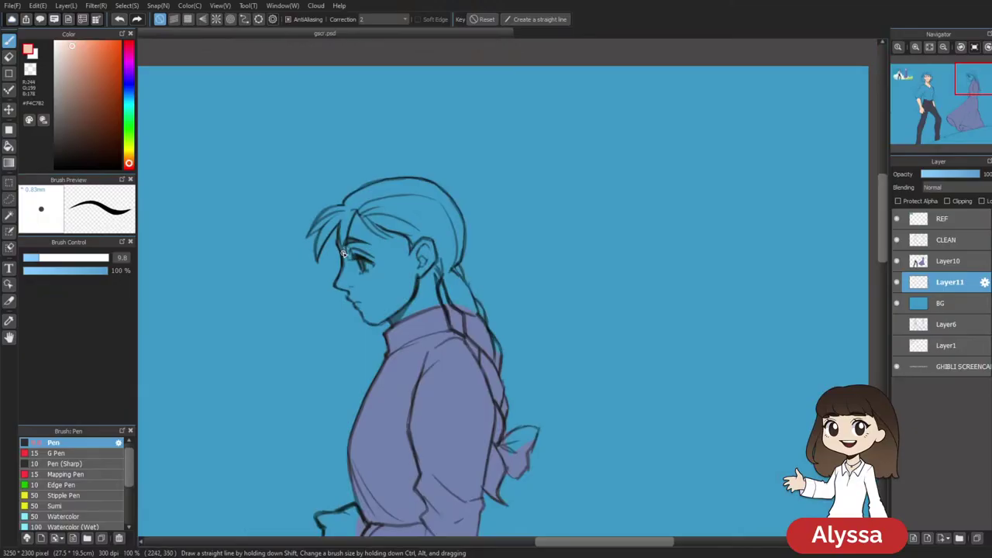
{"action": "key", "text": "ctrl+z"}
{"action": "left_click_drag", "start_coordinate": [339, 245], "coordinate": [344, 273]}
{"action": "mouse_move", "coordinate": [362, 310]}
{"action": "left_mouse_down"}
{"action": "mouse_move", "coordinate": [399, 324]}
{"action": "mouse_move", "coordinate": [434, 287]}
{"action": "left_mouse_up"}
{"action": "key", "text": "ctrl+z"}
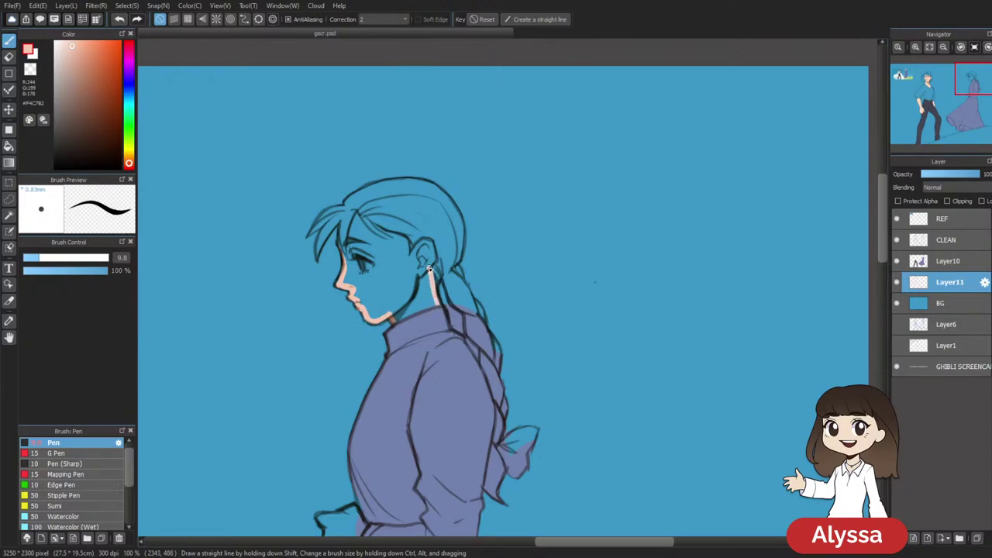
Complete the woman's skin outline around her ear, along her hairline and across the top of her collar
{"action": "left_click_drag", "start_coordinate": [423, 242], "coordinate": [408, 260]}
{"action": "mouse_move", "coordinate": [375, 224]}
{"action": "left_mouse_down"}
{"action": "mouse_move", "coordinate": [356, 216]}
{"action": "mouse_move", "coordinate": [397, 241]}
{"action": "mouse_move", "coordinate": [356, 217]}
{"action": "mouse_move", "coordinate": [349, 264]}
{"action": "left_mouse_up"}
{"action": "key", "text": "ctrl+z"}
{"action": "key", "text": "ctrl+z"}
{"action": "key", "text": "ctrl+z"}
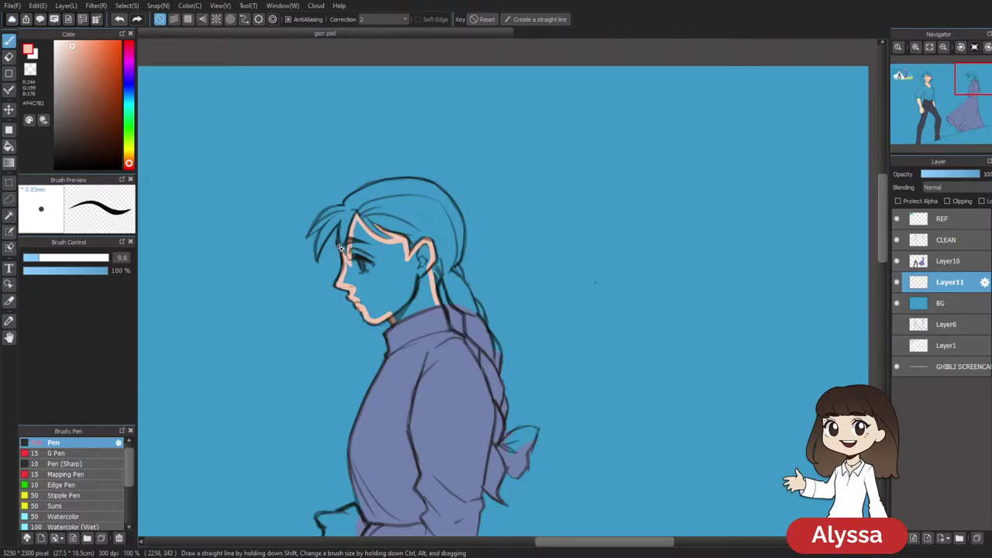
{"action": "left_click_drag", "start_coordinate": [510, 292], "coordinate": [552, 179]}
{"action": "left_click_drag", "start_coordinate": [437, 211], "coordinate": [479, 195]}
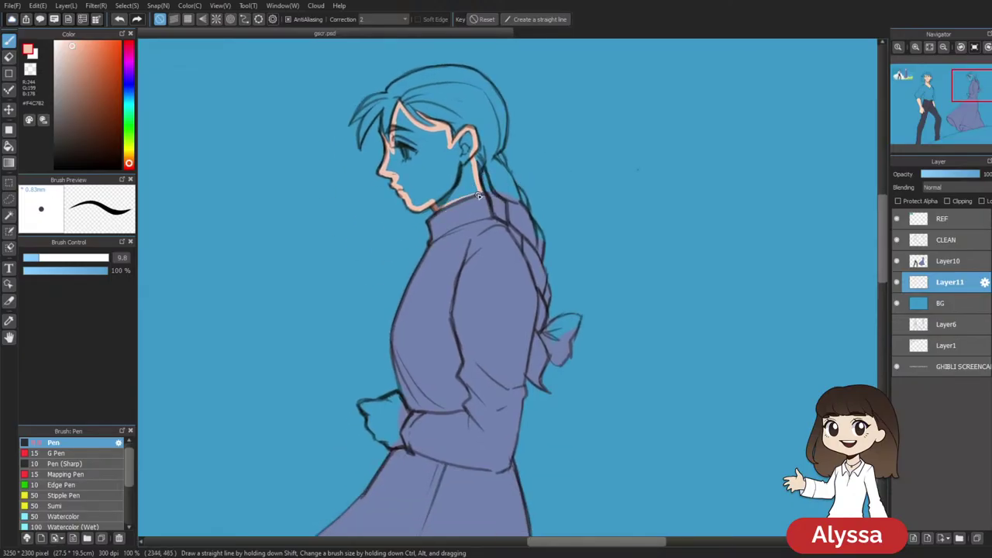
Select the enclosed area of the woman's face and neck and fill it with the sampled skin tone
{"action": "key", "text": "w"}
{"action": "left_click", "coordinate": [465, 187]}
{"action": "key", "text": "Insert"}
{"action": "key", "text": "ctrl+d"}
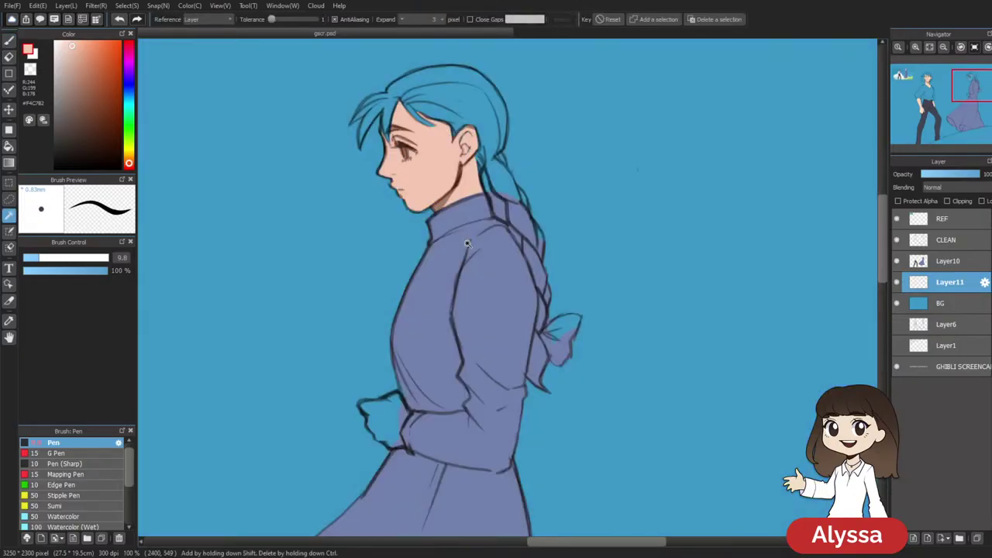
Outline the woman's hand in skin tone, then select and fill the enclosed area
{"action": "scroll", "coordinate": [467, 243], "scroll_direction": "down", "scroll_amount": 2}
{"action": "key", "text": "b"}
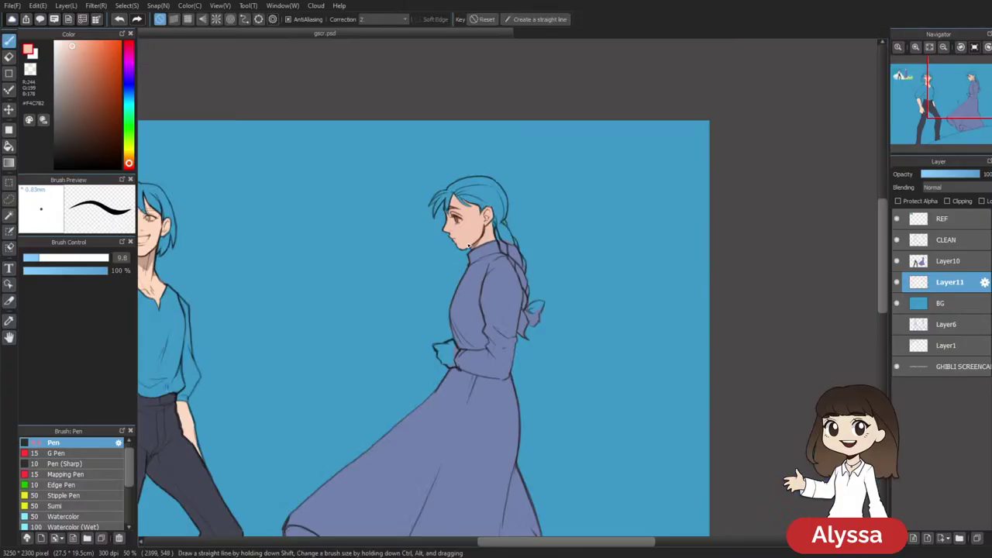
{"action": "scroll", "coordinate": [467, 243], "scroll_direction": "up", "scroll_amount": 3}
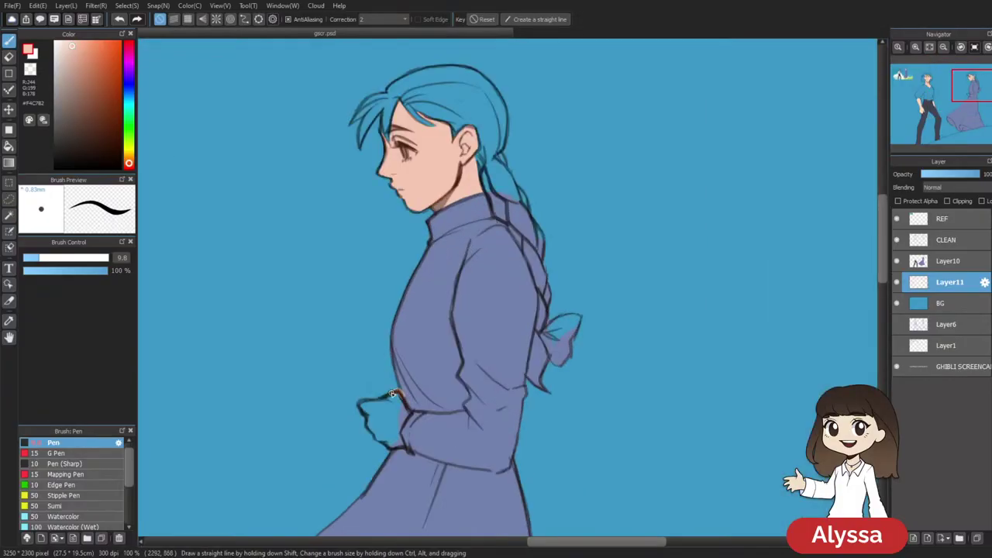
{"action": "key", "text": "ctrl+z"}
{"action": "key", "text": "w"}
{"action": "left_click", "coordinate": [415, 437]}
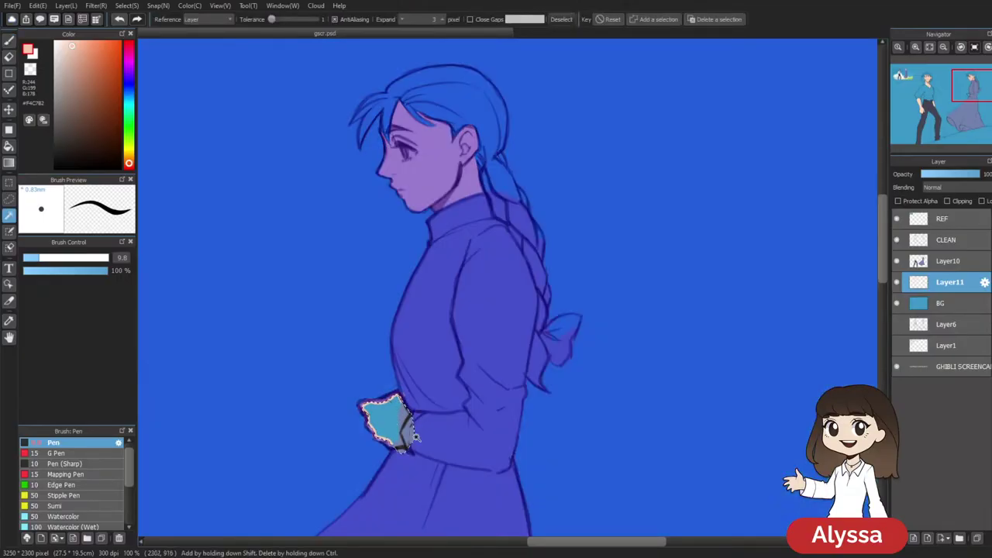
{"action": "key", "text": "Insert"}
{"action": "key", "text": "b"}
{"action": "key", "text": "ctrl+d"}
Lasso the area around the woman's wrist on Layer10 and erase the dress colour overlapping her hand with the size 42 eraser
{"action": "left_click", "coordinate": [958, 268]}
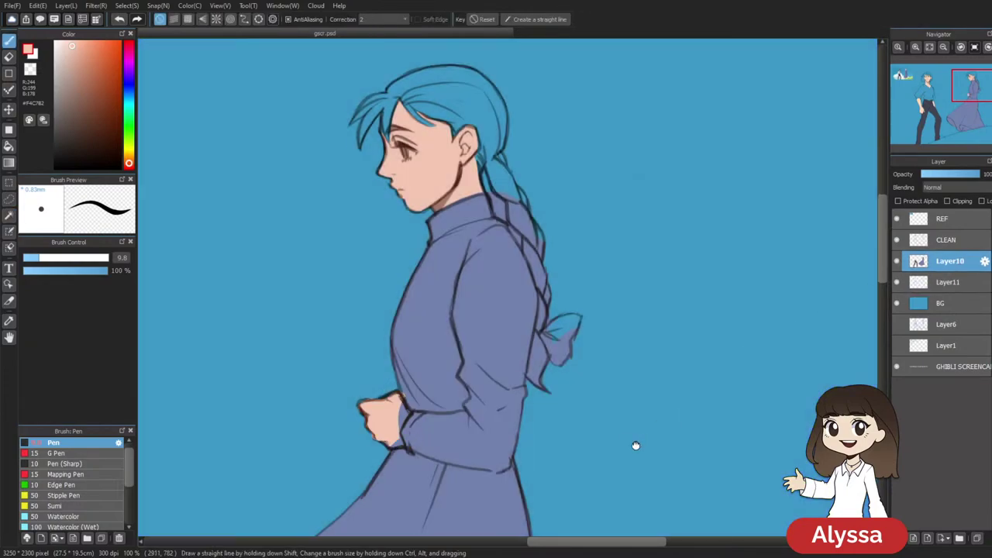
{"action": "left_click_drag", "start_coordinate": [623, 441], "coordinate": [646, 350]}
{"action": "key", "text": "m"}
{"action": "key", "text": "l"}
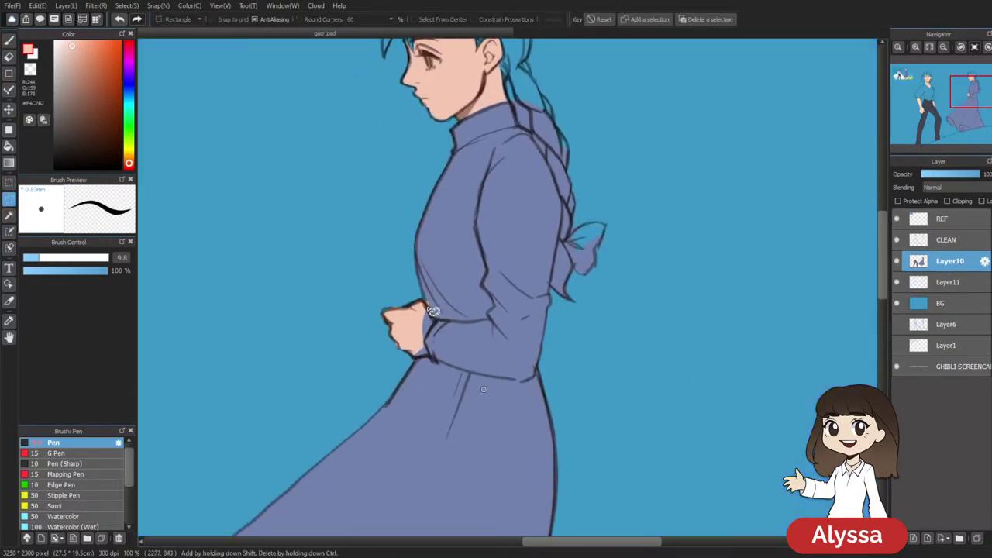
{"action": "mouse_move", "coordinate": [434, 311]}
{"action": "left_mouse_down"}
{"action": "mouse_move", "coordinate": [437, 361]}
{"action": "mouse_move", "coordinate": [422, 363]}
{"action": "mouse_move", "coordinate": [417, 304]}
{"action": "left_mouse_up"}
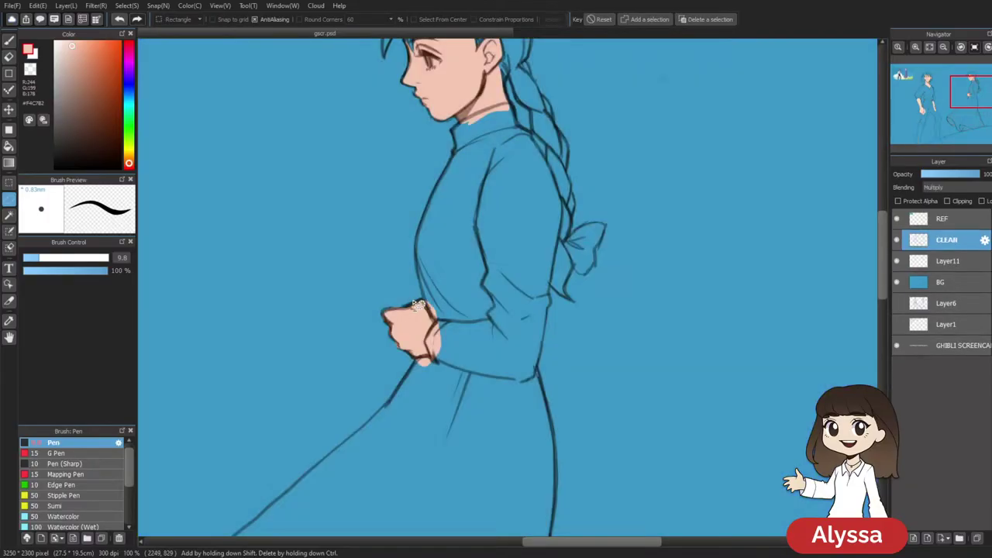
{"action": "key", "text": "e"}
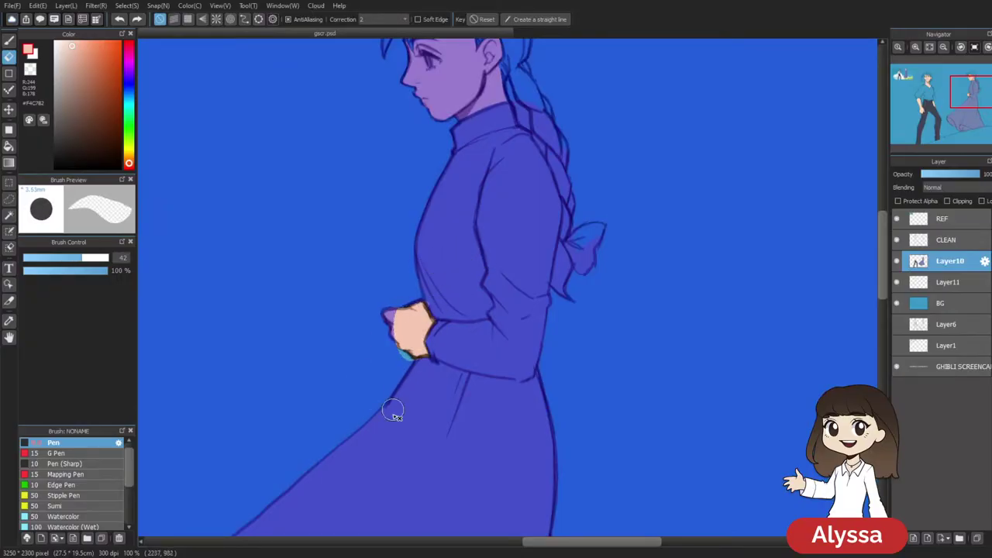
{"action": "key", "text": "ctrl+minus"}
{"action": "key", "text": "ctrl+plus"}
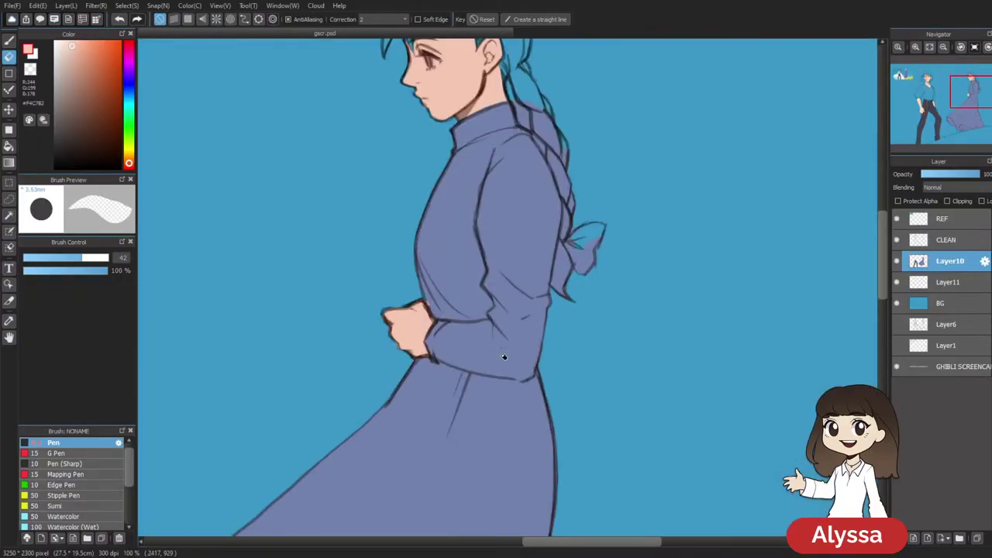
Sample the dress's purple, reduce the eraser size to 15 for the woman's cuff and return to the Pen
{"action": "left_click", "coordinate": [513, 405], "text": "alt"}
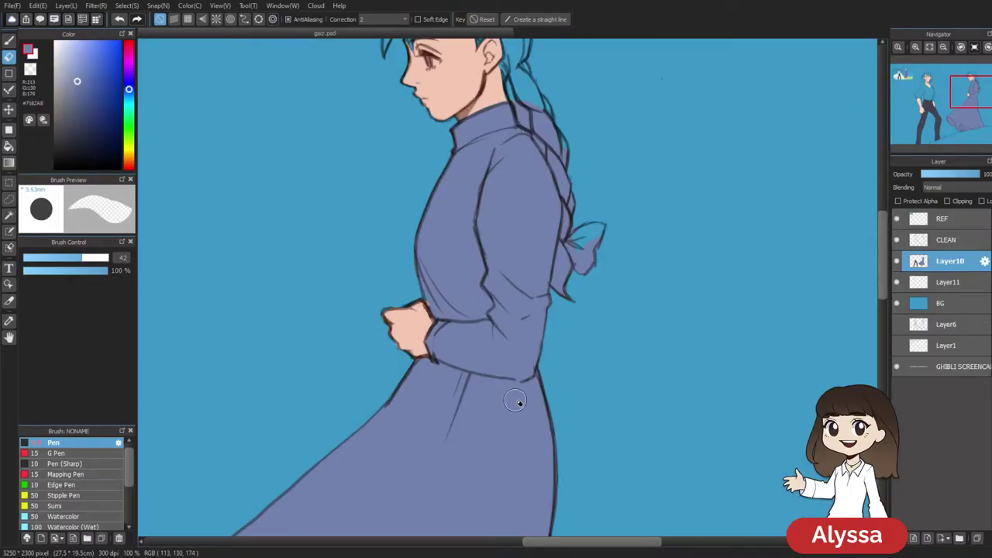
{"action": "key", "text": "bracketleft"}
{"action": "key", "text": "bracketleft"}
{"action": "key", "text": "bracketleft"}
{"action": "key", "text": "bracketleft"}
{"action": "key", "text": "bracketleft"}
{"action": "key", "text": "bracketleft"}
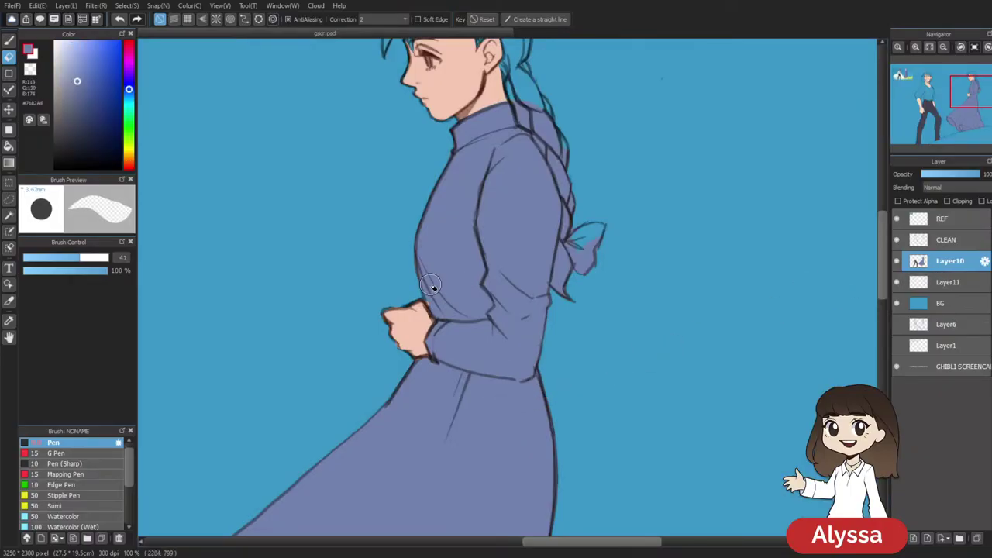
{"action": "key", "text": "bracketleft"}
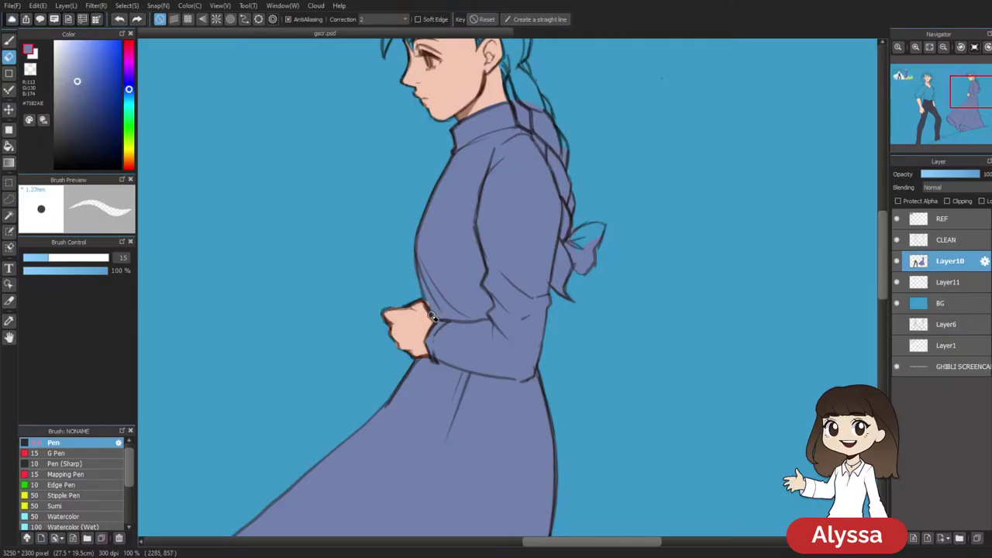
{"action": "key", "text": "b"}
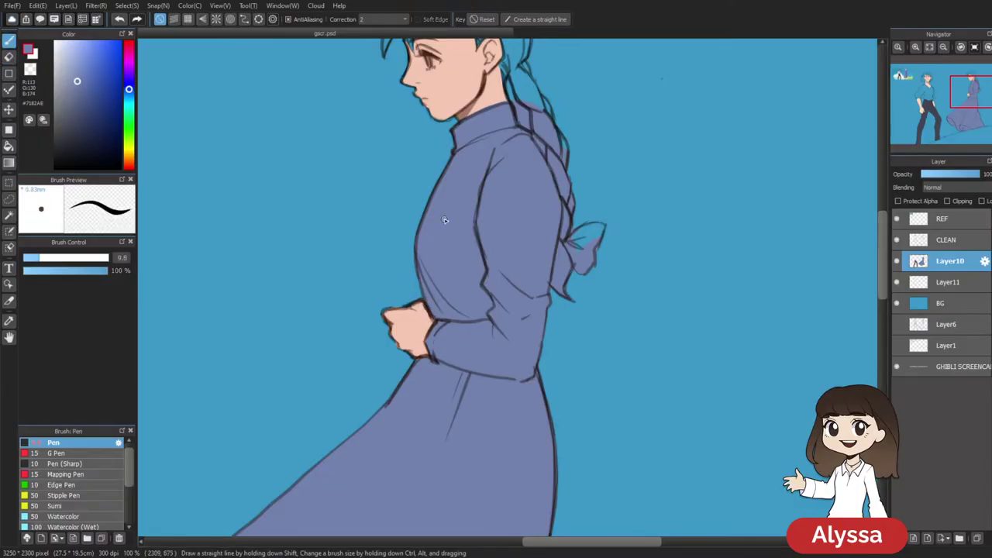
Examine the flat colours of the woman's dress and the man's trousers and skin across the whole composition
{"action": "scroll", "coordinate": [444, 219], "scroll_direction": "down", "scroll_amount": 3}
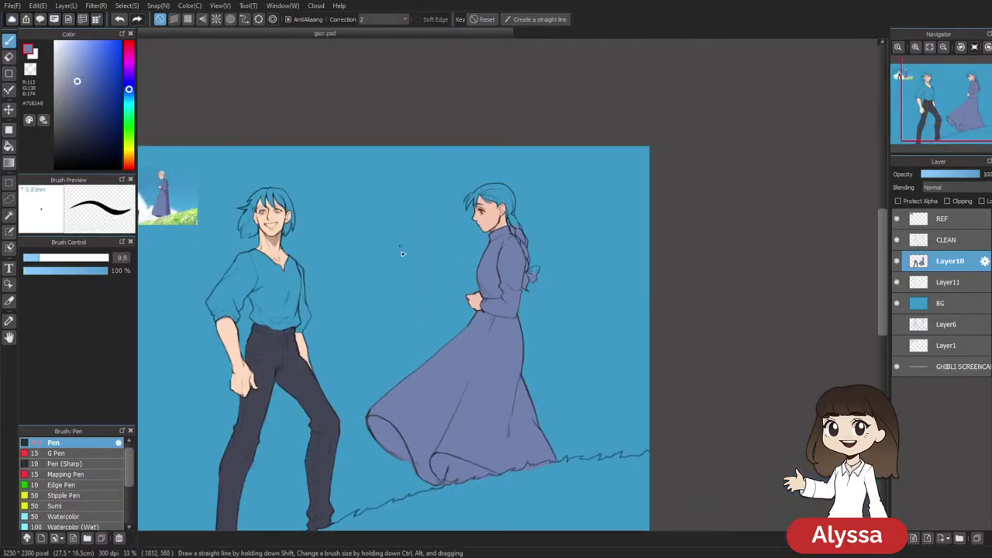
{"action": "left_click_drag", "start_coordinate": [431, 263], "coordinate": [409, 271]}
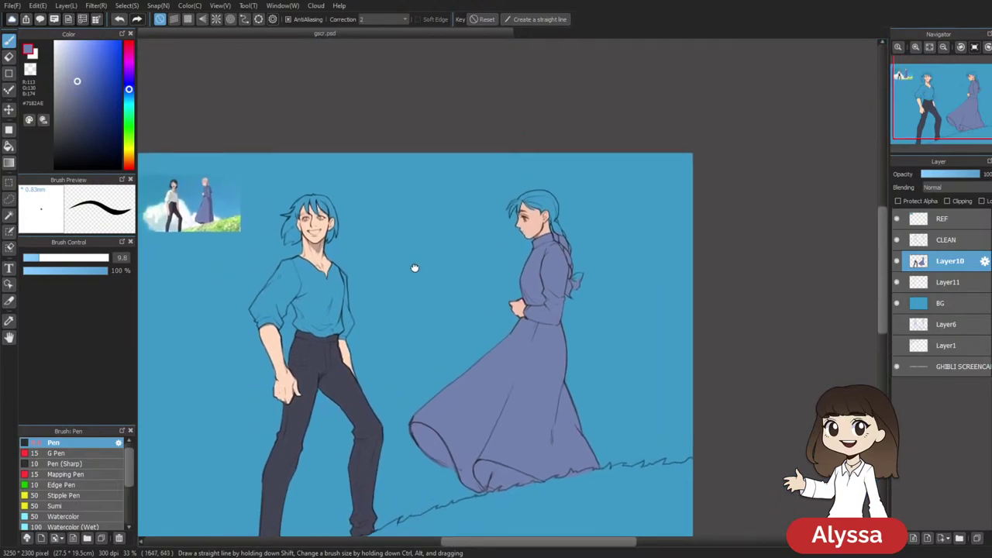
{"action": "left_click_drag", "start_coordinate": [465, 258], "coordinate": [471, 255]}
{"action": "left_click_drag", "start_coordinate": [559, 297], "coordinate": [558, 282]}
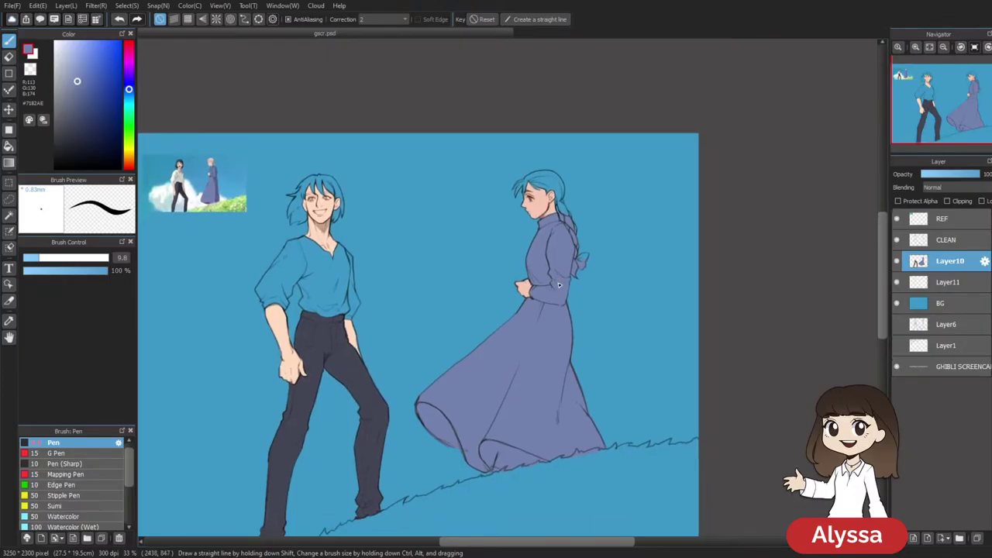
{"action": "left_click_drag", "start_coordinate": [556, 302], "coordinate": [555, 293]}
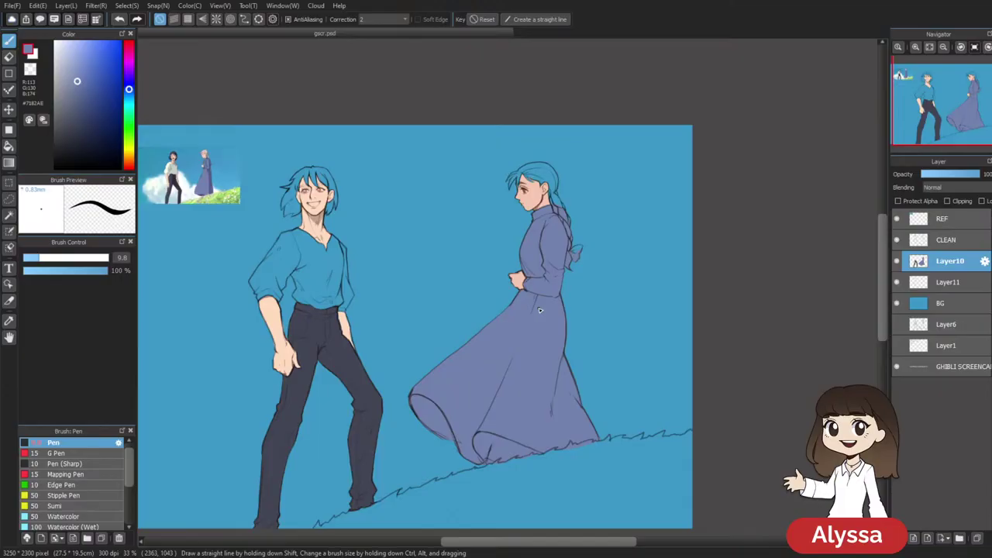
{"action": "left_click_drag", "start_coordinate": [554, 279], "coordinate": [702, 281]}
{"action": "scroll", "coordinate": [715, 311], "scroll_direction": "up", "scroll_amount": 1}
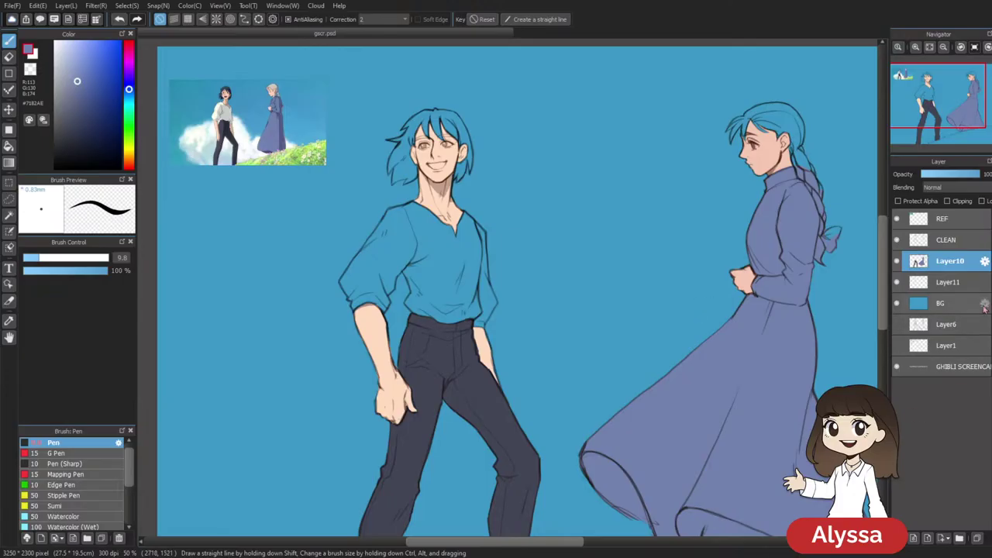
{"action": "left_click_drag", "start_coordinate": [806, 411], "coordinate": [737, 308]}
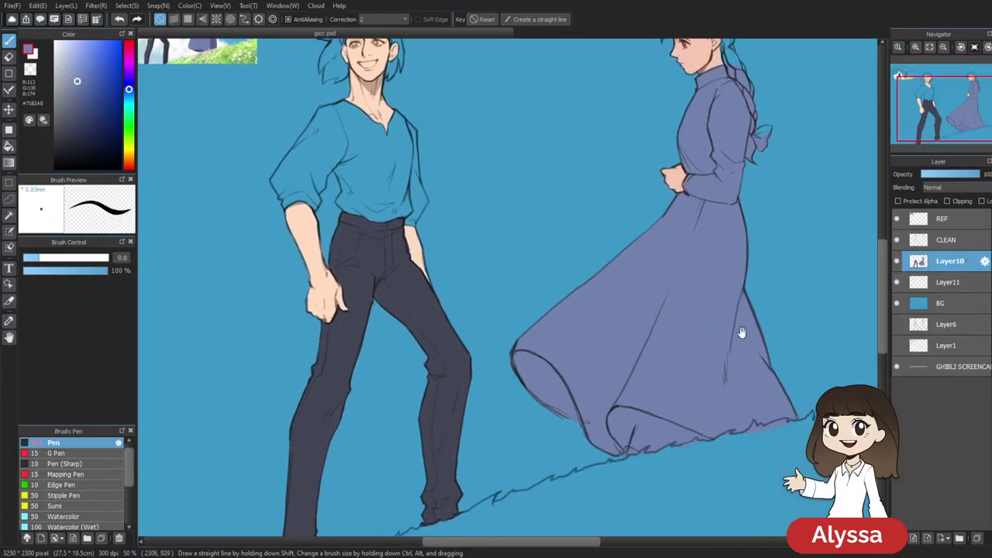
{"action": "left_click_drag", "start_coordinate": [668, 374], "coordinate": [680, 301]}
{"action": "left_click_drag", "start_coordinate": [677, 139], "coordinate": [692, 330]}
Sample the shirt's off-white from the reference image, add a new layer and place it directly above BG
{"action": "scroll", "coordinate": [673, 312], "scroll_direction": "up", "scroll_amount": 1}
{"action": "left_click_drag", "start_coordinate": [334, 219], "coordinate": [581, 287]}
{"action": "left_click", "coordinate": [312, 141], "text": "alt"}
{"action": "left_click_drag", "start_coordinate": [624, 379], "coordinate": [479, 318]}
{"action": "key", "text": "ctrl+shift+n"}
{"action": "left_click_drag", "start_coordinate": [597, 288], "coordinate": [597, 370]}
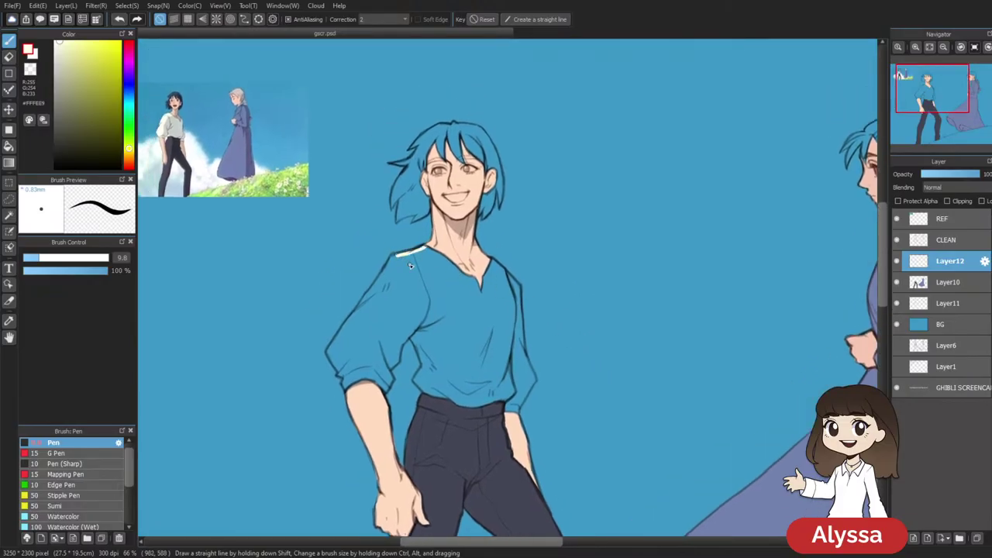
{"action": "left_click_drag", "start_coordinate": [955, 262], "coordinate": [954, 303]}
{"action": "left_click_drag", "start_coordinate": [652, 381], "coordinate": [733, 349]}
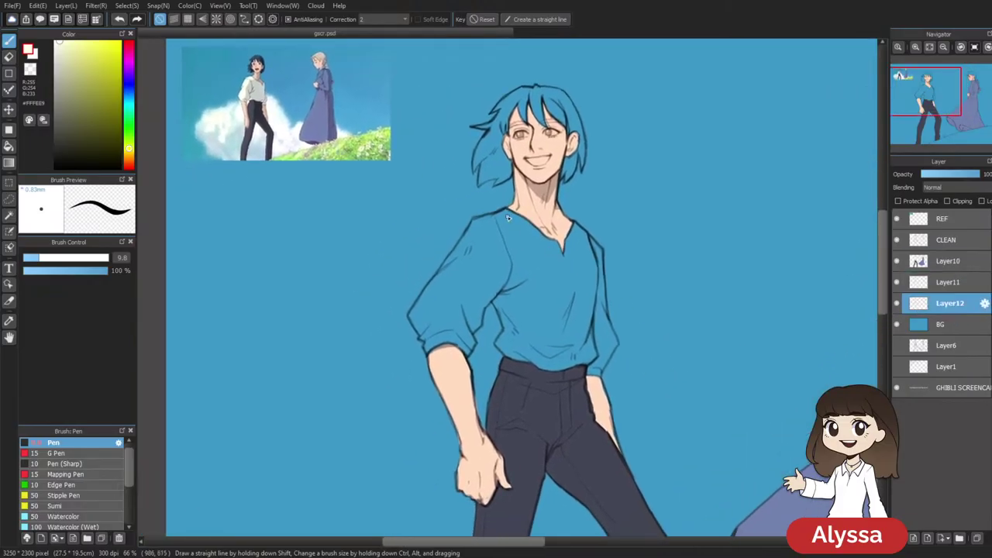
Outline the man's shirt in off-white along both sleeves, the cuff, the waist side and the far shoulder
{"action": "mouse_move", "coordinate": [510, 208]}
{"action": "left_mouse_down"}
{"action": "mouse_move", "coordinate": [472, 222]}
{"action": "mouse_move", "coordinate": [411, 311]}
{"action": "mouse_move", "coordinate": [421, 335]}
{"action": "left_mouse_up"}
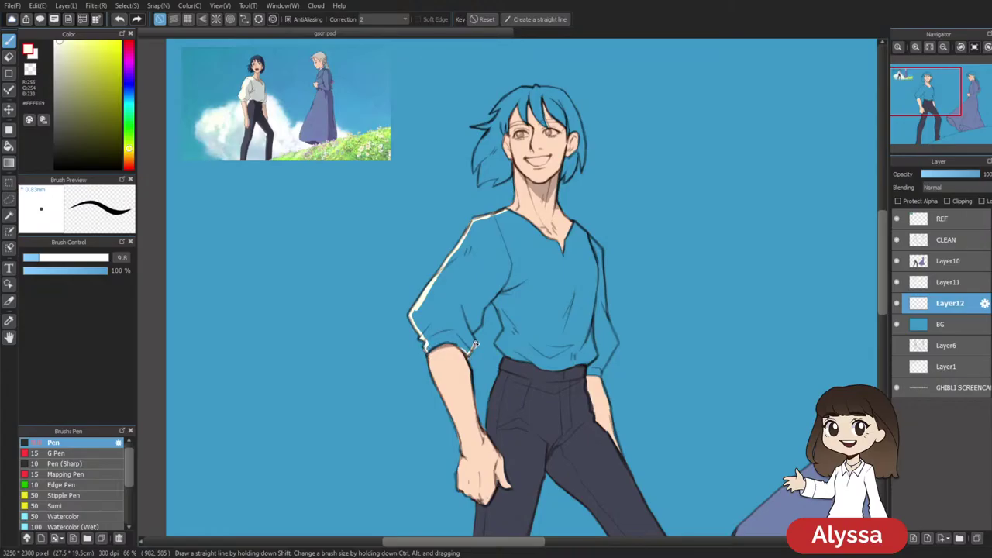
{"action": "mouse_move", "coordinate": [471, 332]}
{"action": "left_mouse_down"}
{"action": "mouse_move", "coordinate": [494, 298]}
{"action": "mouse_move", "coordinate": [510, 364]}
{"action": "left_mouse_up"}
{"action": "key", "text": "e"}
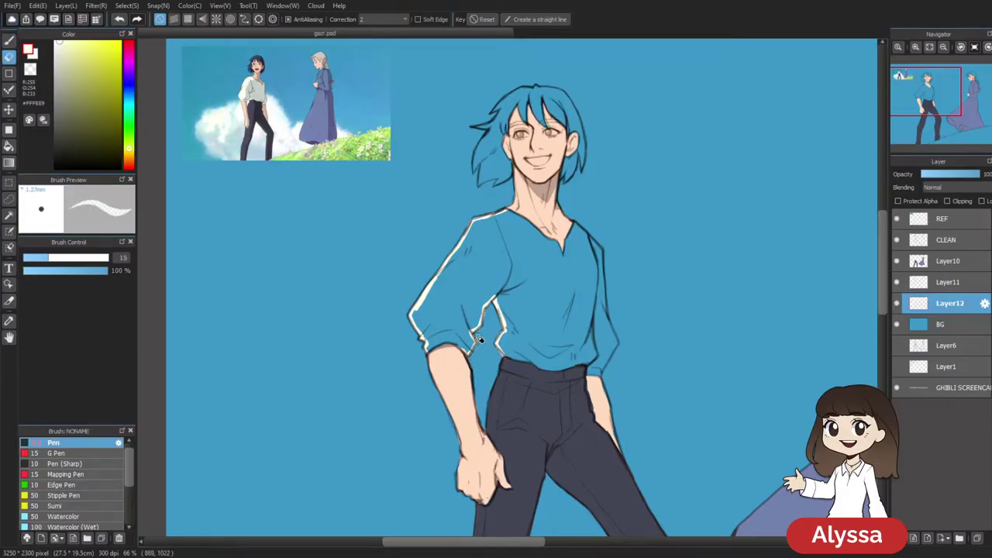
{"action": "key", "text": "b"}
{"action": "mouse_move", "coordinate": [600, 373]}
{"action": "left_mouse_down"}
{"action": "mouse_move", "coordinate": [615, 344]}
{"action": "mouse_move", "coordinate": [602, 252]}
{"action": "mouse_move", "coordinate": [585, 232]}
{"action": "left_mouse_up"}
Select the enclosed area of the man's shirt, fill it with the off-white and clear the selection
{"action": "key", "text": "w"}
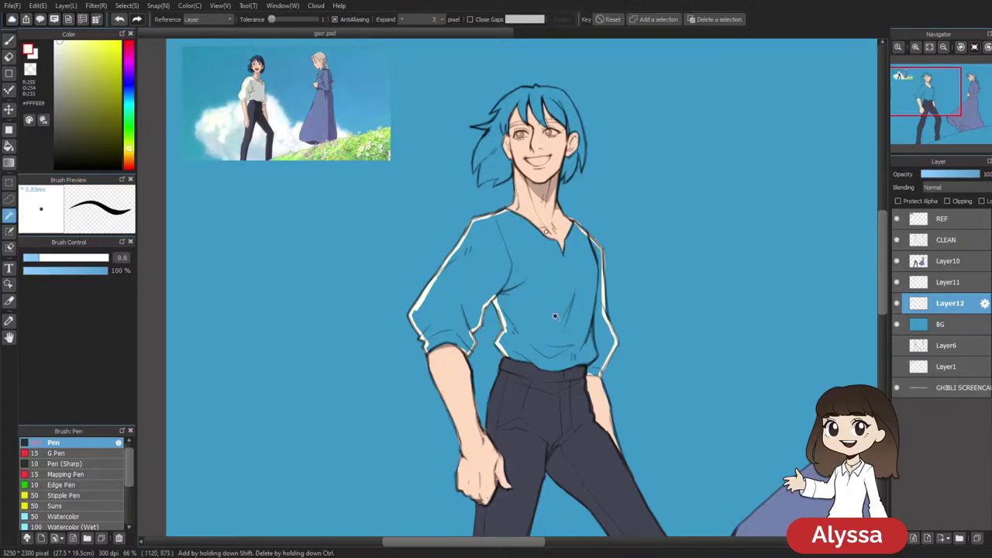
{"action": "left_click", "coordinate": [556, 328]}
{"action": "key", "text": "shift+f"}
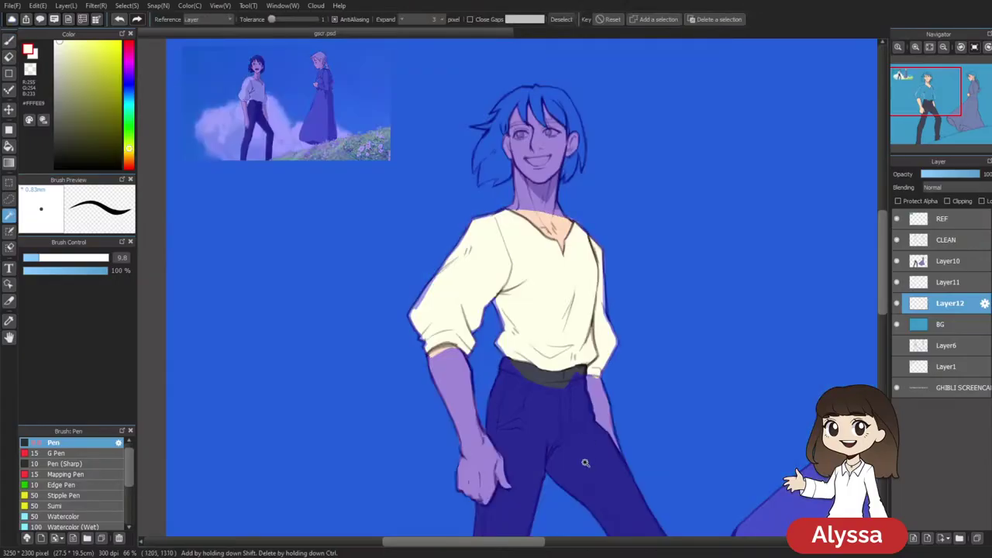
{"action": "key", "text": "ctrl+d"}
Touch up the shirt colour's edges around the collar and far shoulder using the Pen and the size 15 eraser
{"action": "key", "text": "ctrl+minus"}
{"action": "key", "text": "ctrl+minus"}
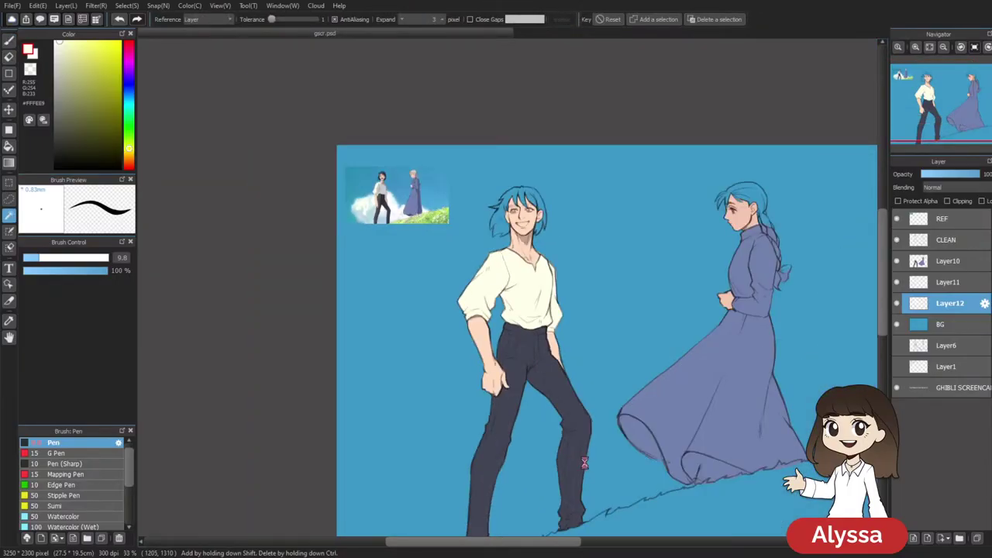
{"action": "key", "text": "ctrl+plus"}
{"action": "key", "text": "ctrl+plus"}
{"action": "key", "text": "ctrl+plus"}
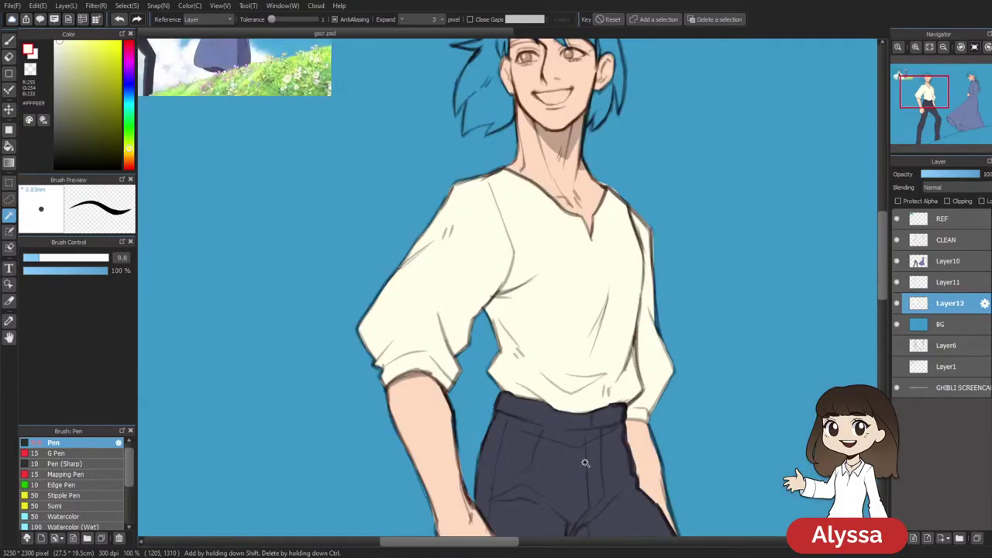
{"action": "left_click_drag", "start_coordinate": [634, 340], "coordinate": [479, 386]}
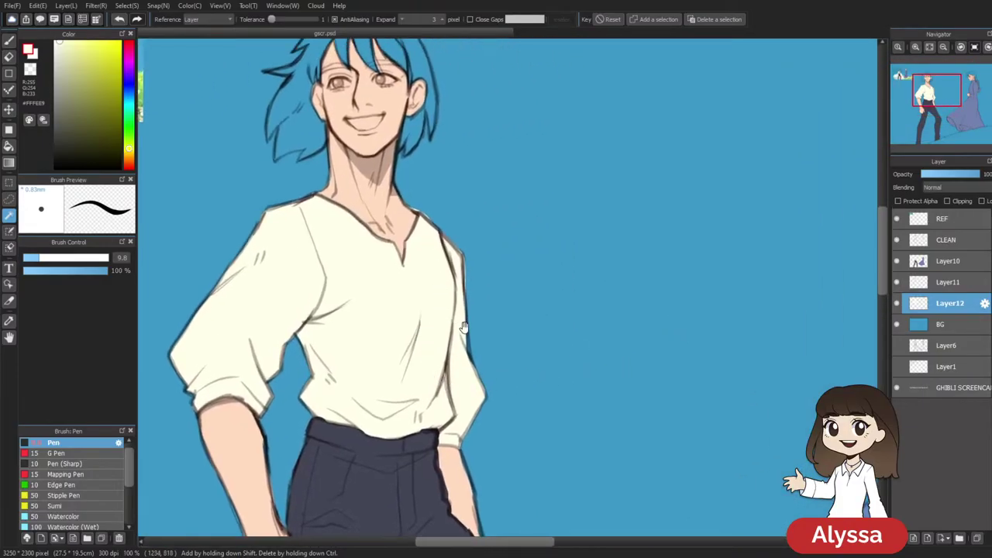
{"action": "left_click_drag", "start_coordinate": [538, 319], "coordinate": [580, 310]}
{"action": "key", "text": "b"}
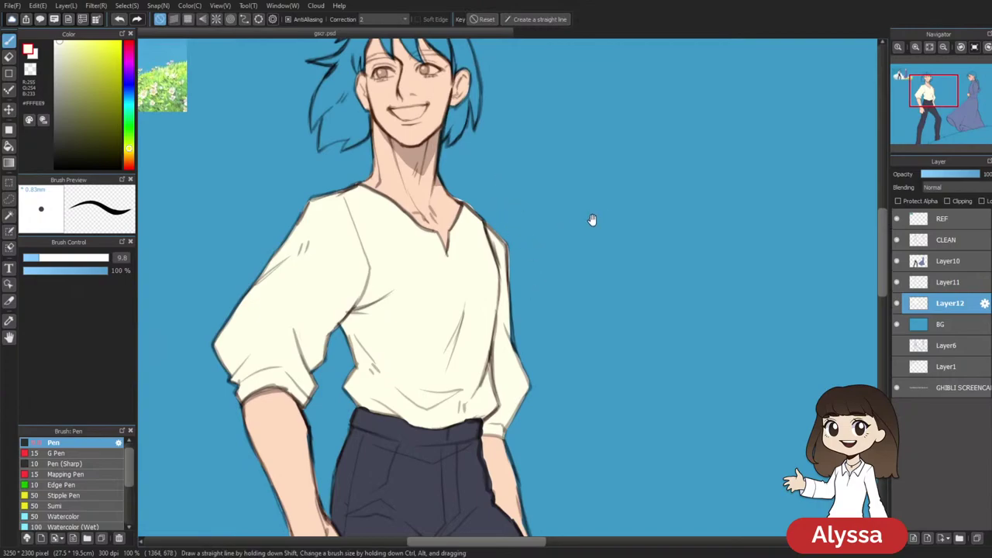
{"action": "scroll", "coordinate": [635, 294], "scroll_direction": "up", "scroll_amount": 2}
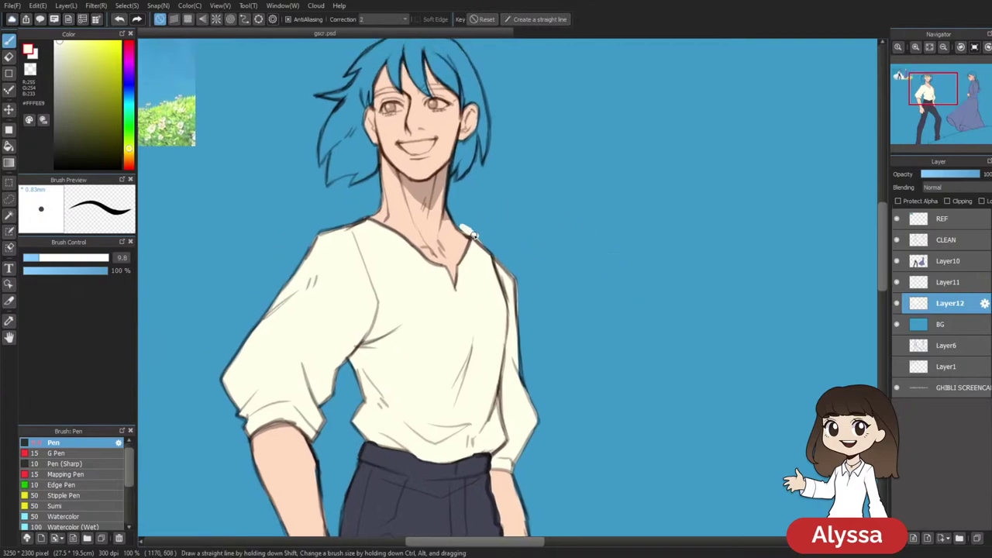
{"action": "key", "text": "ctrl+minus"}
{"action": "key", "text": "ctrl+minus"}
{"action": "key", "text": "ctrl+plus"}
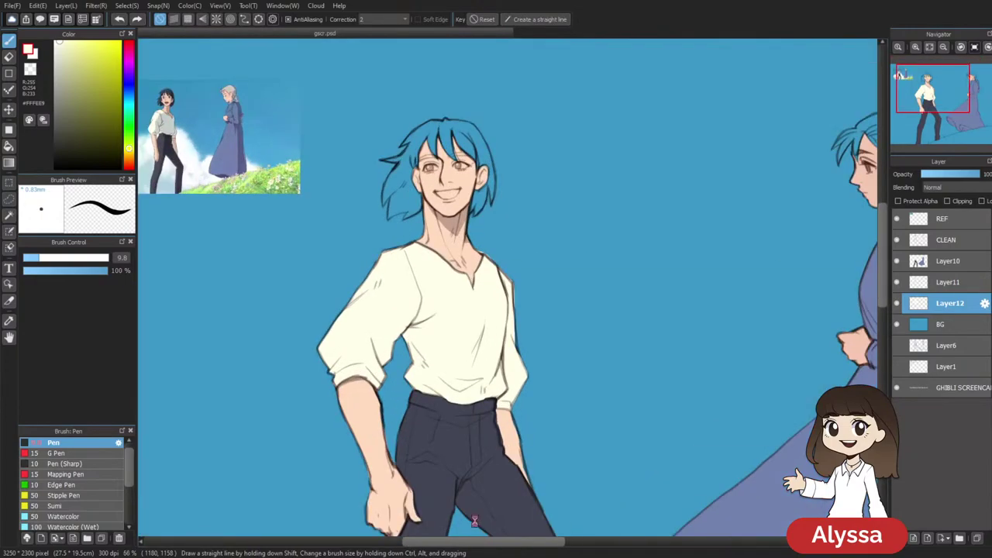
{"action": "key", "text": "ctrl+plus"}
{"action": "key", "text": "e"}
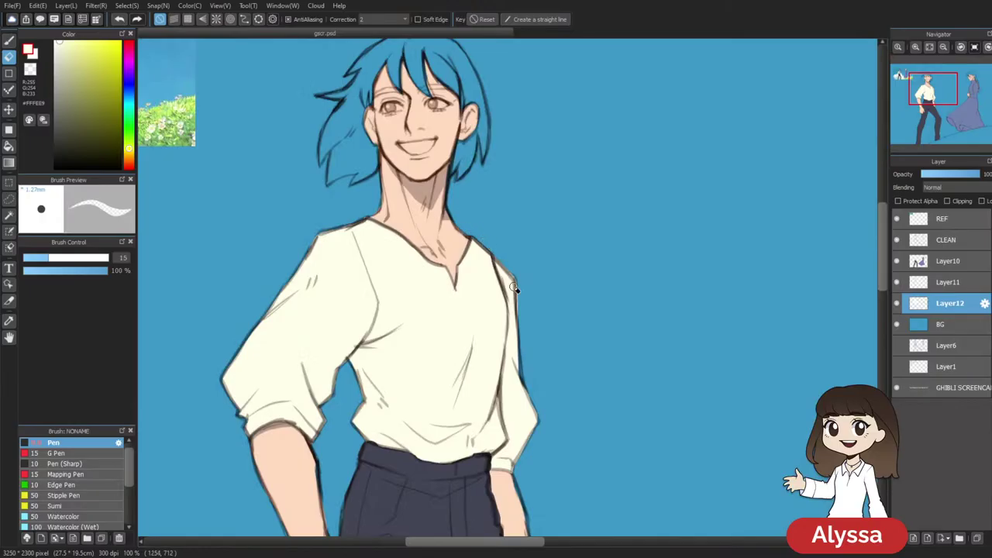
Compare the filled shirt and both figures' overall flat colours with the reference image
{"action": "key", "text": "ctrl+minus"}
{"action": "key", "text": "ctrl+minus"}
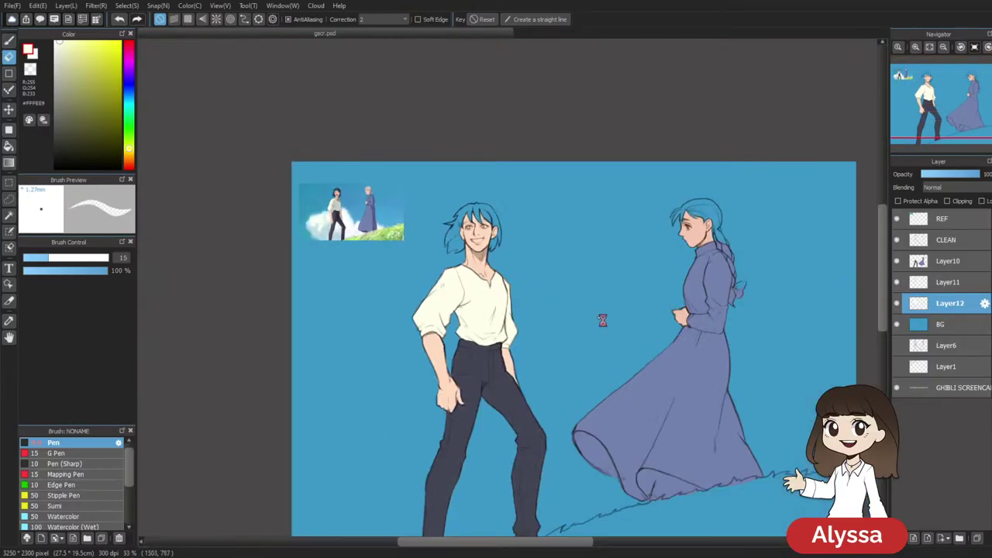
{"action": "left_click_drag", "start_coordinate": [600, 321], "coordinate": [520, 228]}
{"action": "left_click_drag", "start_coordinate": [538, 261], "coordinate": [574, 300]}
{"action": "key", "text": "ctrl+plus"}
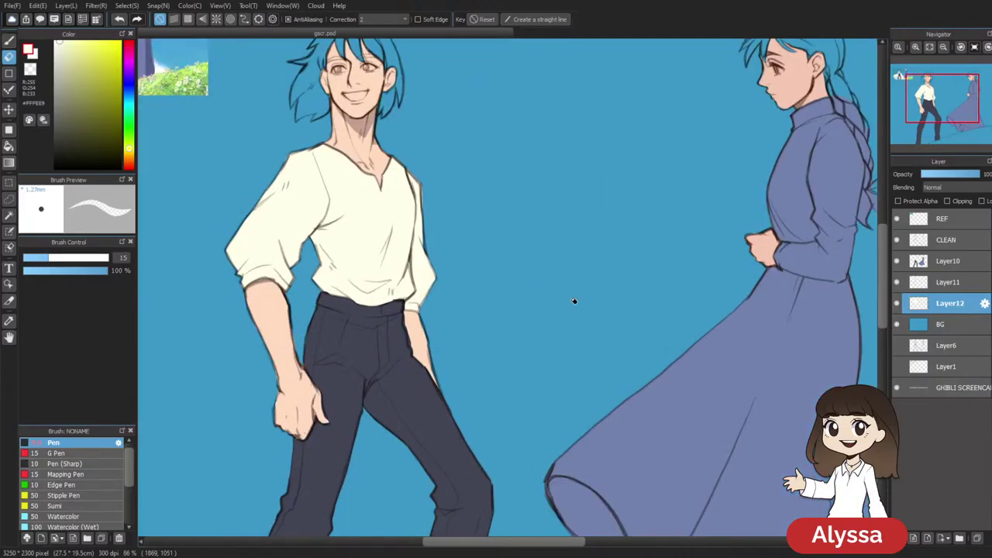
{"action": "key", "text": "ctrl+plus"}
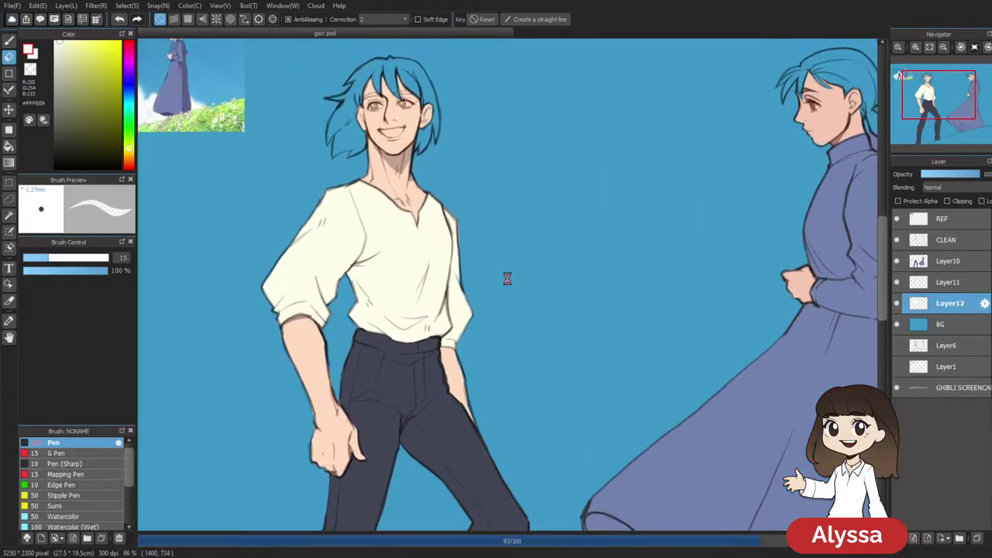
{"action": "left_click_drag", "start_coordinate": [527, 239], "coordinate": [539, 237]}
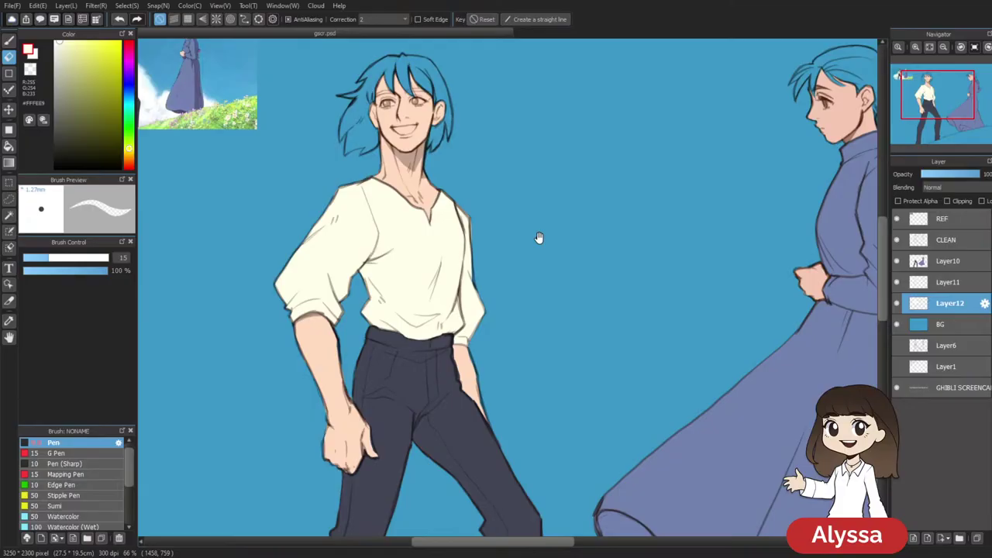
{"action": "left_click_drag", "start_coordinate": [539, 237], "coordinate": [534, 253]}
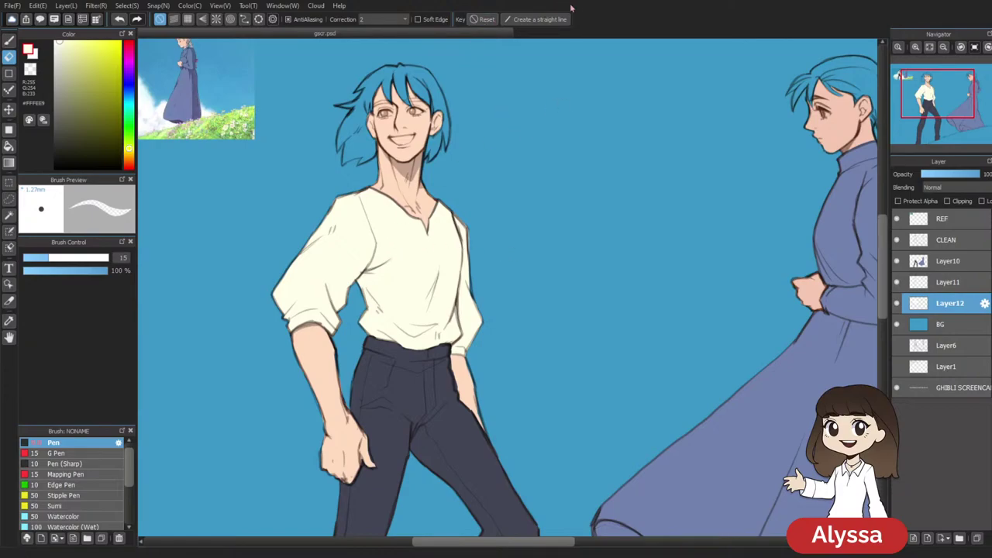
{"action": "left_click_drag", "start_coordinate": [598, 205], "coordinate": [587, 208]}
{"action": "key", "text": "ctrl+minus"}
{"action": "key", "text": "ctrl+minus"}
{"action": "key", "text": "ctrl+minus"}
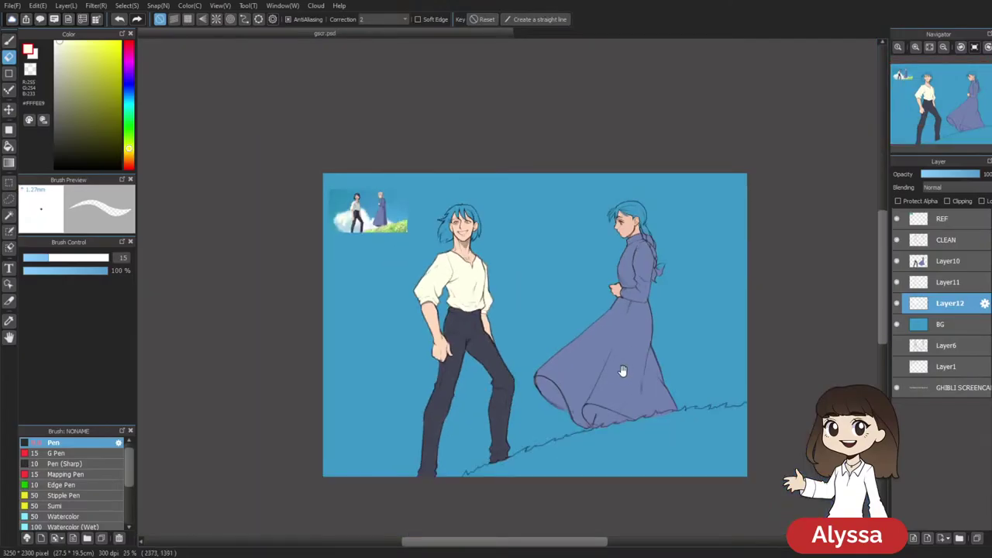
{"action": "left_click_drag", "start_coordinate": [626, 367], "coordinate": [597, 292]}
{"action": "scroll", "coordinate": [573, 326], "scroll_direction": "up", "scroll_amount": 1}
{"action": "scroll", "coordinate": [587, 448], "scroll_direction": "up", "scroll_amount": 2}
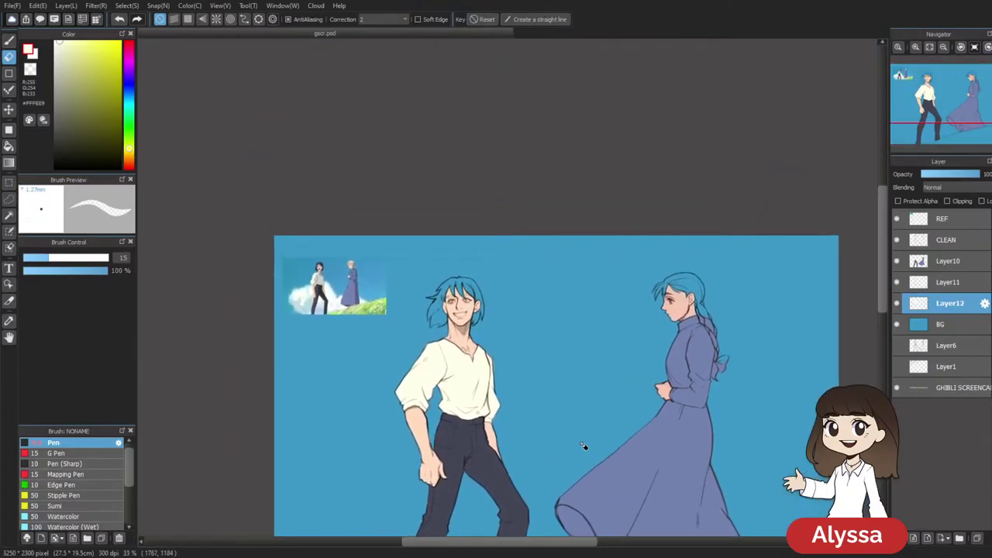
{"action": "left_click_drag", "start_coordinate": [505, 412], "coordinate": [547, 241]}
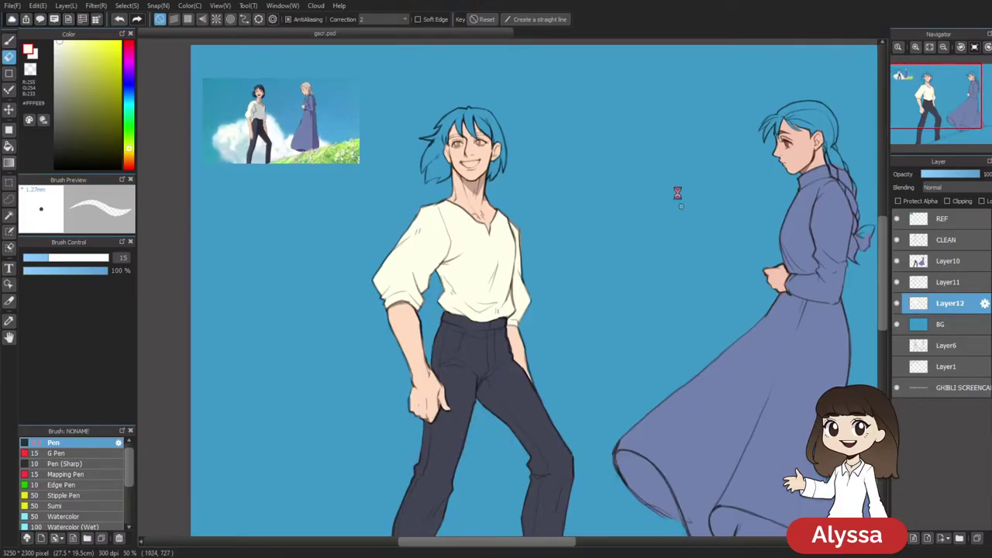
{"action": "left_click_drag", "start_coordinate": [642, 156], "coordinate": [627, 146]}
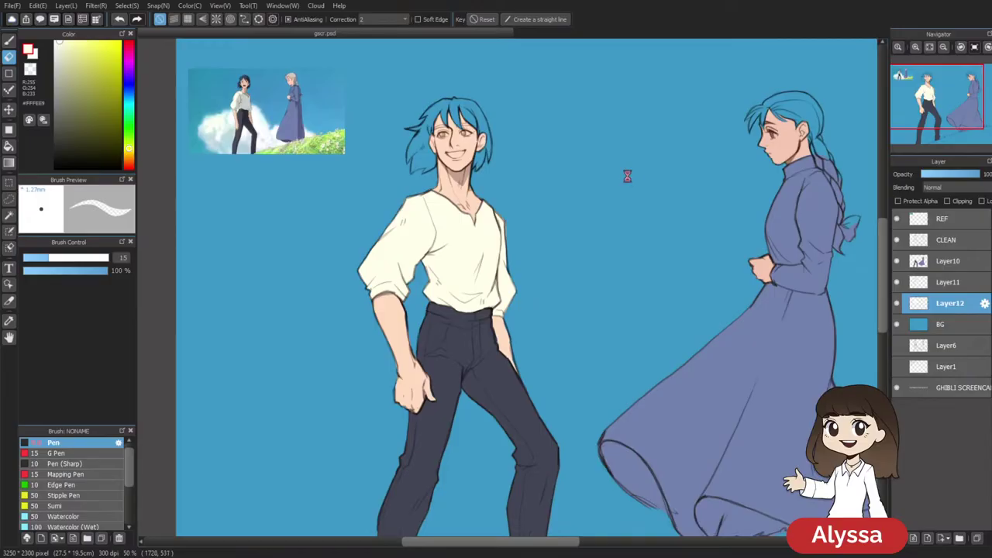
{"action": "left_click_drag", "start_coordinate": [616, 201], "coordinate": [617, 223]}
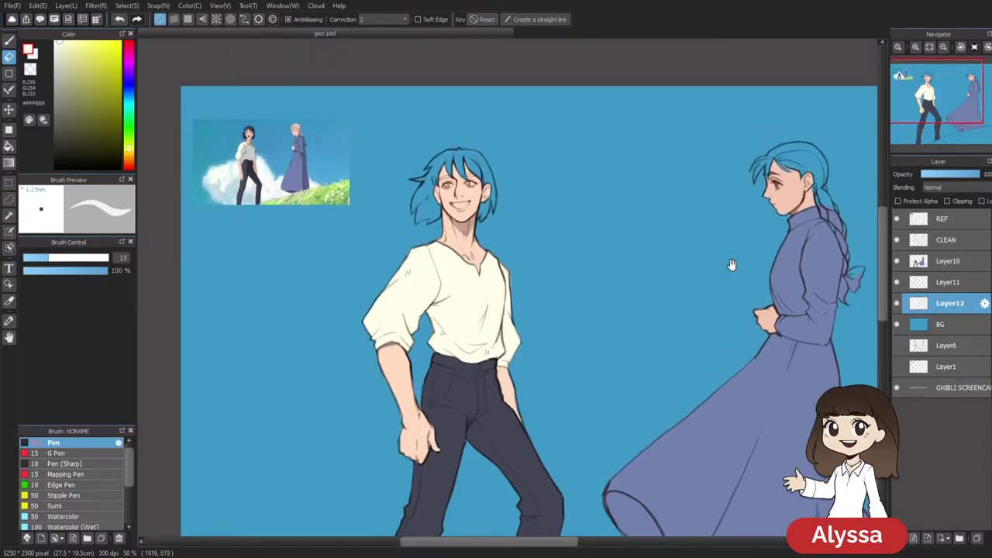
{"action": "left_click_drag", "start_coordinate": [799, 297], "coordinate": [757, 307]}
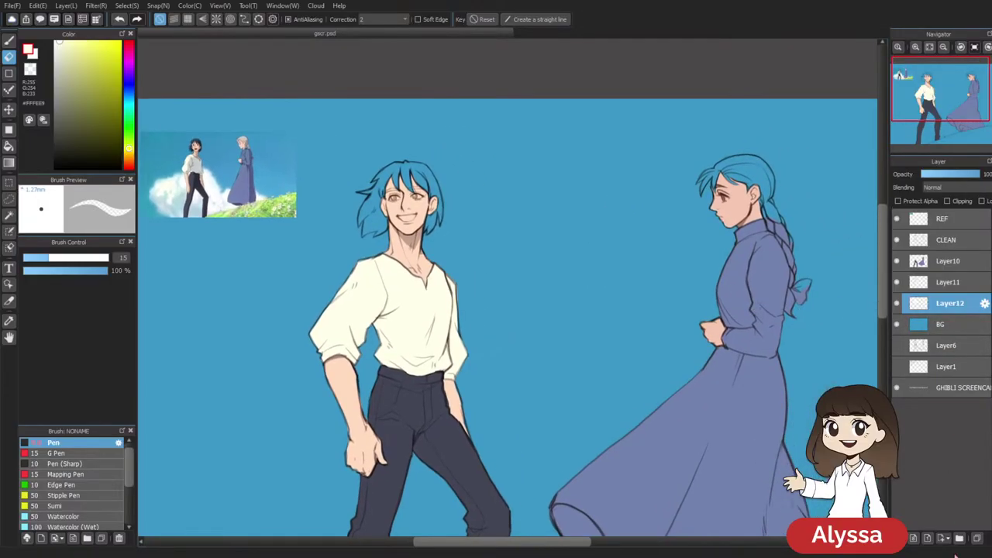
{"action": "left_click_drag", "start_coordinate": [622, 416], "coordinate": [596, 372]}
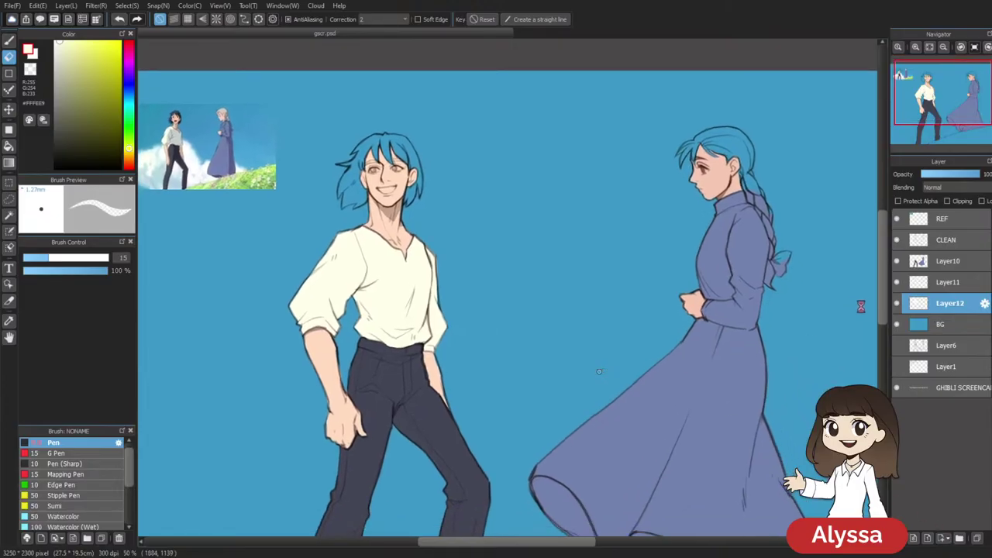
Create a new layer directly above Layer11 and name it HAIR
{"action": "left_click_drag", "start_coordinate": [709, 280], "coordinate": [714, 292]}
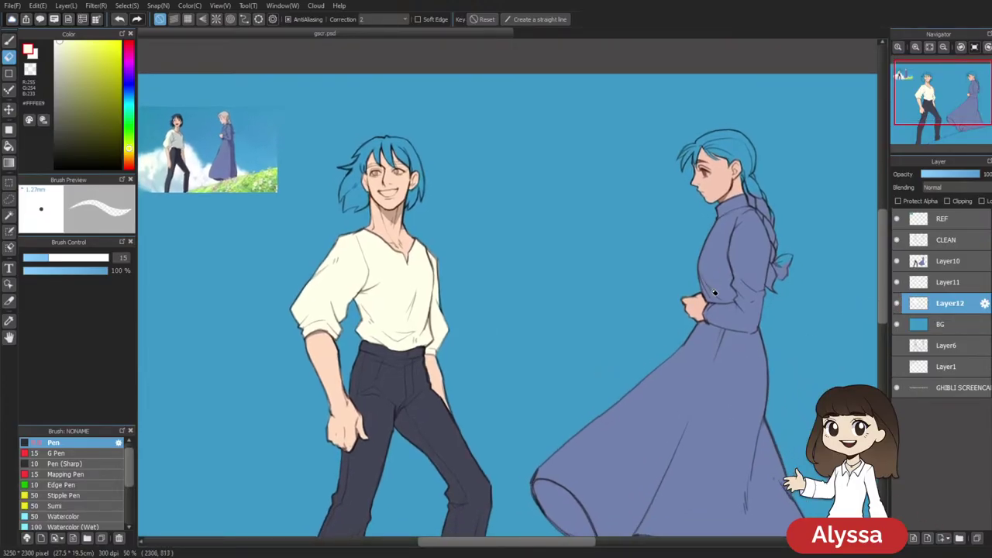
{"action": "left_click", "coordinate": [898, 283]}
{"action": "left_click", "coordinate": [898, 283]}
{"action": "left_click", "coordinate": [940, 284]}
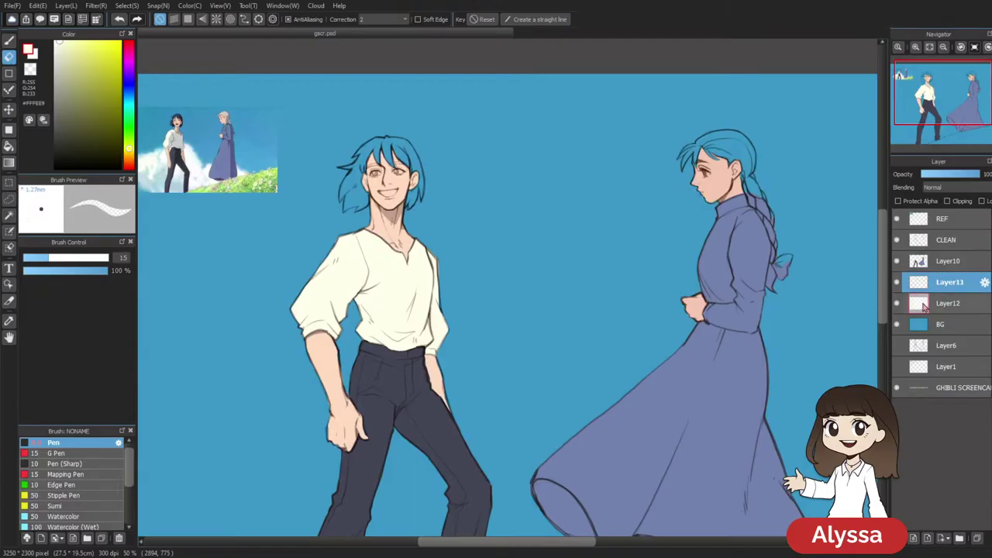
{"action": "key", "text": "ctrl+shift+n"}
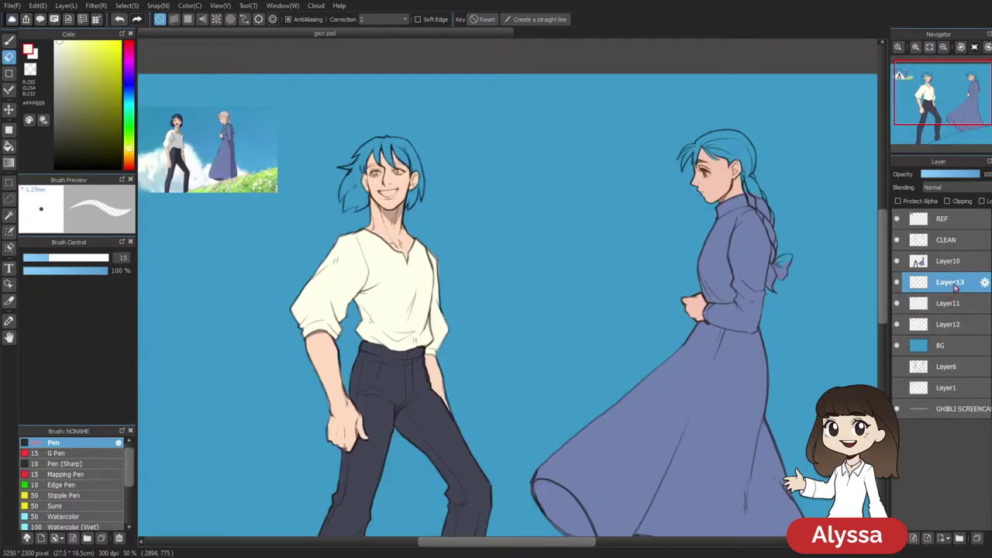
{"action": "double_click", "coordinate": [955, 288]}
{"action": "type", "text": "HAIR"}
{"action": "key", "text": "Return"}
Sample the man's dark navy hair colour #34425F from the reference image for painting with the Pen
{"action": "key", "text": "ctrl+Up"}
{"action": "key", "text": "ctrl+Up"}
{"action": "left_click_drag", "start_coordinate": [285, 140], "coordinate": [788, 417]}
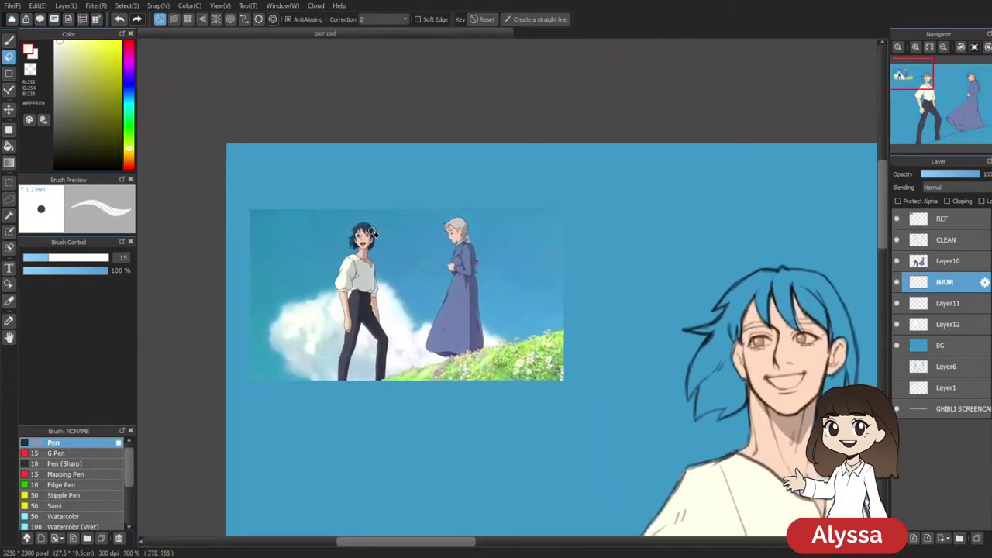
{"action": "scroll", "coordinate": [375, 234], "scroll_direction": "up", "scroll_amount": 2}
{"action": "left_click", "coordinate": [288, 195], "text": "alt"}
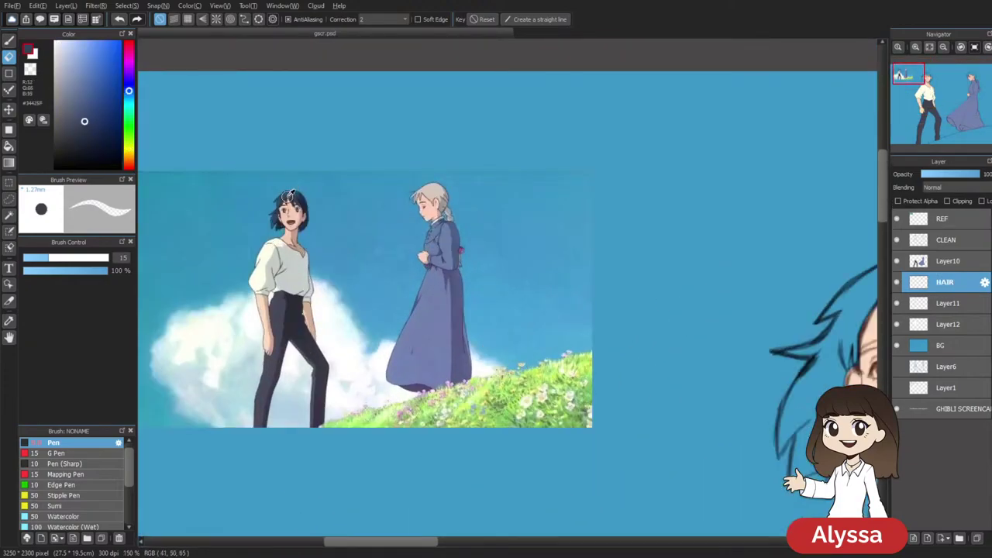
{"action": "mouse_move", "coordinate": [757, 419]}
{"action": "left_mouse_down"}
{"action": "mouse_move", "coordinate": [203, 281]}
{"action": "mouse_move", "coordinate": [304, 329]}
{"action": "left_mouse_up"}
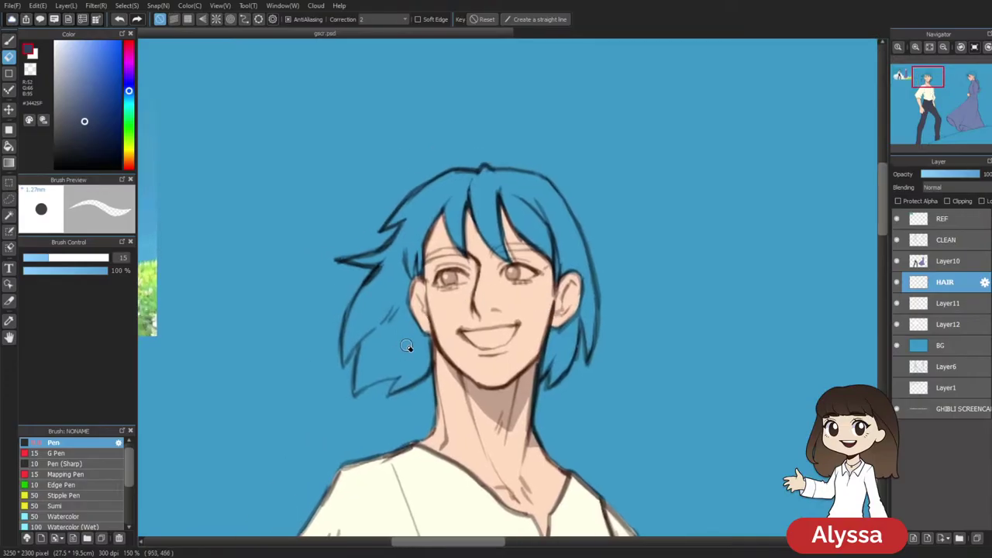
{"action": "key", "text": "b"}
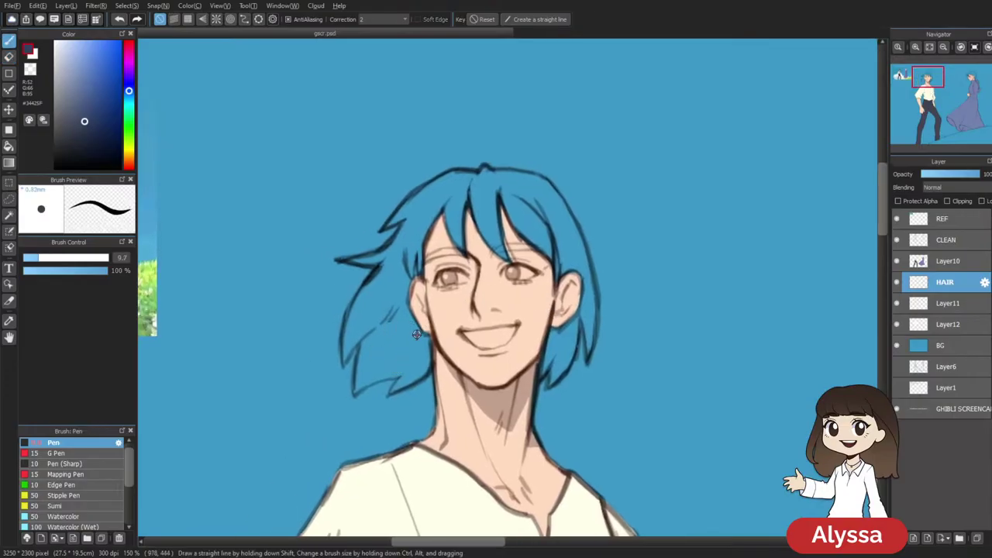
Outline the man's hair in navy with the size 8 Pen and move the HAIR layer below Layer11
{"action": "mouse_move", "coordinate": [364, 335]}
{"action": "left_mouse_down"}
{"action": "mouse_move", "coordinate": [355, 392]}
{"action": "mouse_move", "coordinate": [399, 371]}
{"action": "mouse_move", "coordinate": [389, 395]}
{"action": "mouse_move", "coordinate": [440, 353]}
{"action": "left_mouse_up"}
{"action": "left_click_drag", "start_coordinate": [443, 356], "coordinate": [462, 407]}
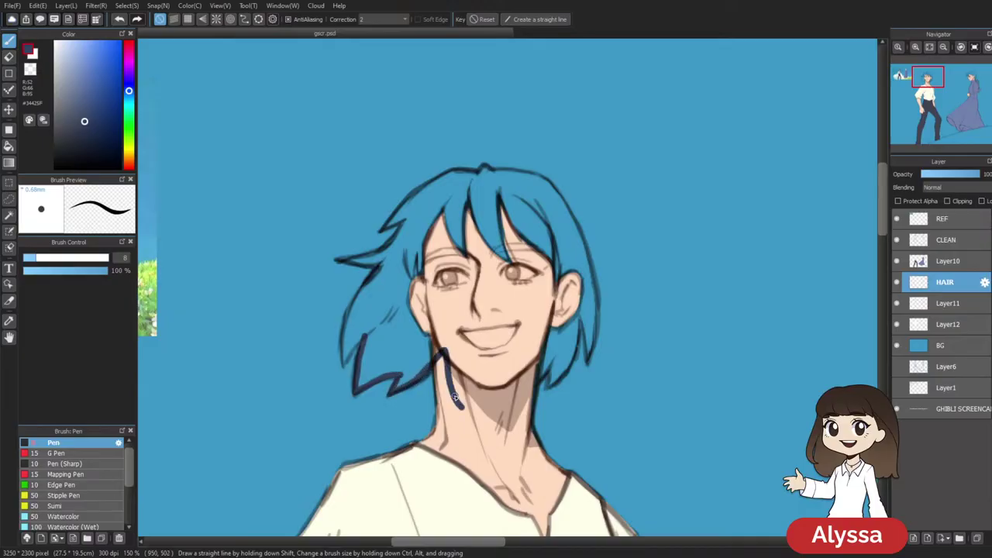
{"action": "left_click_drag", "start_coordinate": [947, 282], "coordinate": [948, 313]}
{"action": "mouse_move", "coordinate": [548, 361]}
{"action": "left_mouse_down"}
{"action": "mouse_move", "coordinate": [546, 385]}
{"action": "mouse_move", "coordinate": [570, 359]}
{"action": "mouse_move", "coordinate": [576, 307]}
{"action": "mouse_move", "coordinate": [596, 363]}
{"action": "left_mouse_up"}
{"action": "mouse_move", "coordinate": [592, 351]}
{"action": "left_mouse_down"}
{"action": "mouse_move", "coordinate": [596, 302]}
{"action": "mouse_move", "coordinate": [579, 223]}
{"action": "mouse_move", "coordinate": [544, 178]}
{"action": "mouse_move", "coordinate": [495, 171]}
{"action": "mouse_move", "coordinate": [546, 170]}
{"action": "left_mouse_up"}
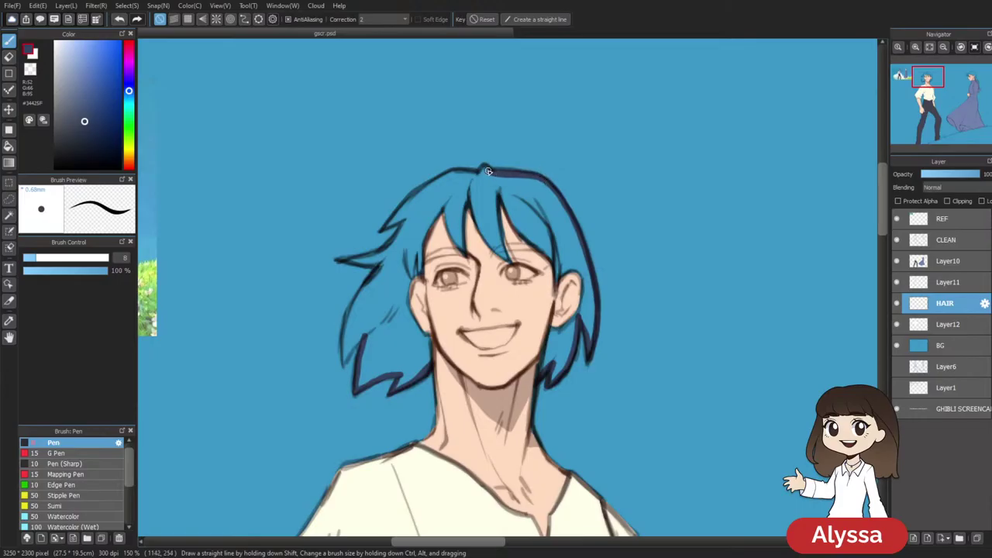
{"action": "mouse_move", "coordinate": [470, 172]}
{"action": "left_mouse_down"}
{"action": "mouse_move", "coordinate": [410, 199]}
{"action": "mouse_move", "coordinate": [382, 250]}
{"action": "mouse_move", "coordinate": [349, 261]}
{"action": "mouse_move", "coordinate": [384, 257]}
{"action": "mouse_move", "coordinate": [346, 324]}
{"action": "mouse_move", "coordinate": [344, 364]}
{"action": "mouse_move", "coordinate": [366, 335]}
{"action": "left_mouse_up"}
Select the enclosed area of the man's hair, fill it with navy and clear the selection
{"action": "key", "text": "w"}
{"action": "left_click", "coordinate": [378, 318]}
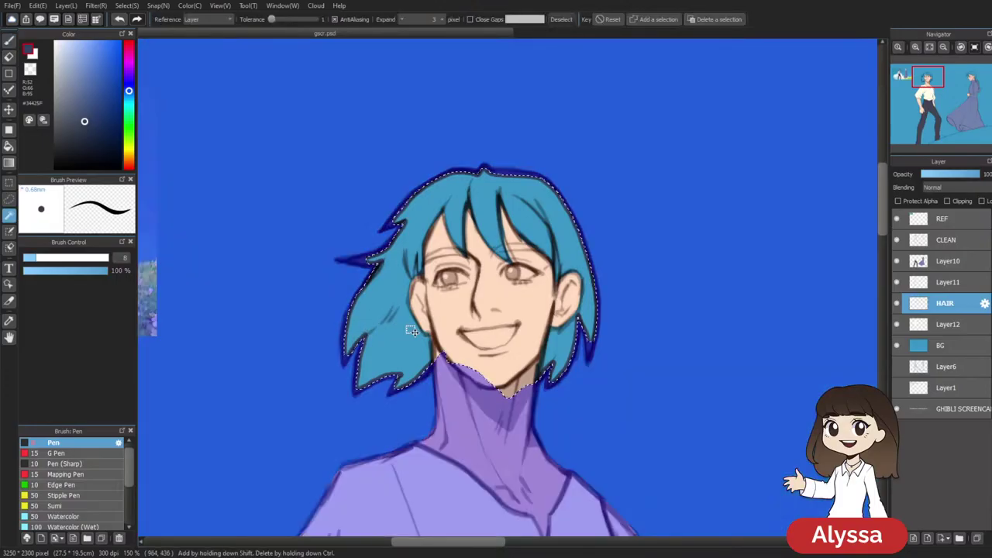
{"action": "key", "text": "Insert"}
{"action": "key", "text": "ctrl+d"}
{"action": "key", "text": "ctrl+minus"}
{"action": "key", "text": "ctrl+minus"}
{"action": "key", "text": "ctrl+minus"}
{"action": "key", "text": "ctrl+plus"}
{"action": "key", "text": "ctrl+plus"}
{"action": "key", "text": "ctrl+plus"}
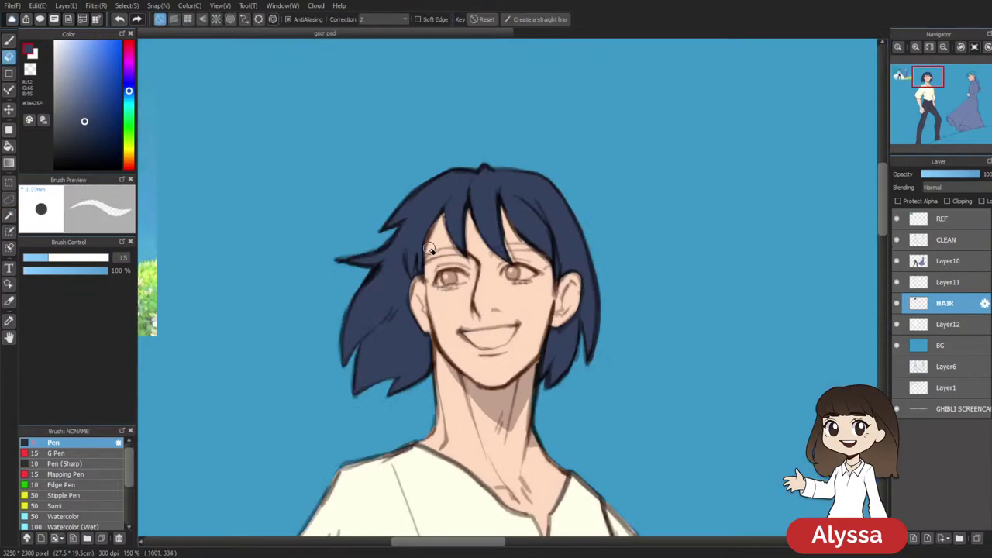
Paint the man's eyebrows in navy on Layer11 and trim their edges with the size 15 eraser
{"action": "key", "text": "b"}
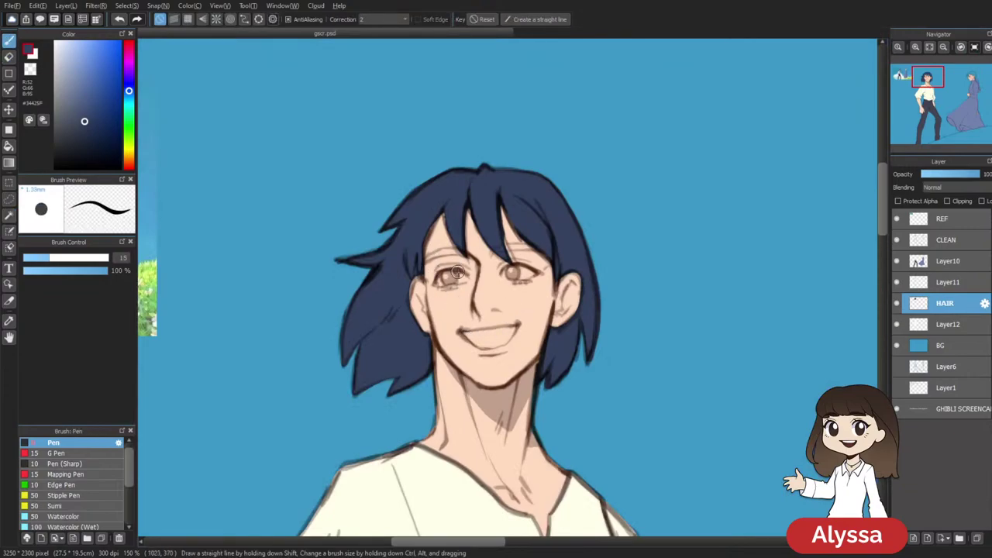
{"action": "key", "text": "bracketright"}
{"action": "key", "text": "bracketright"}
{"action": "key", "text": "bracketright"}
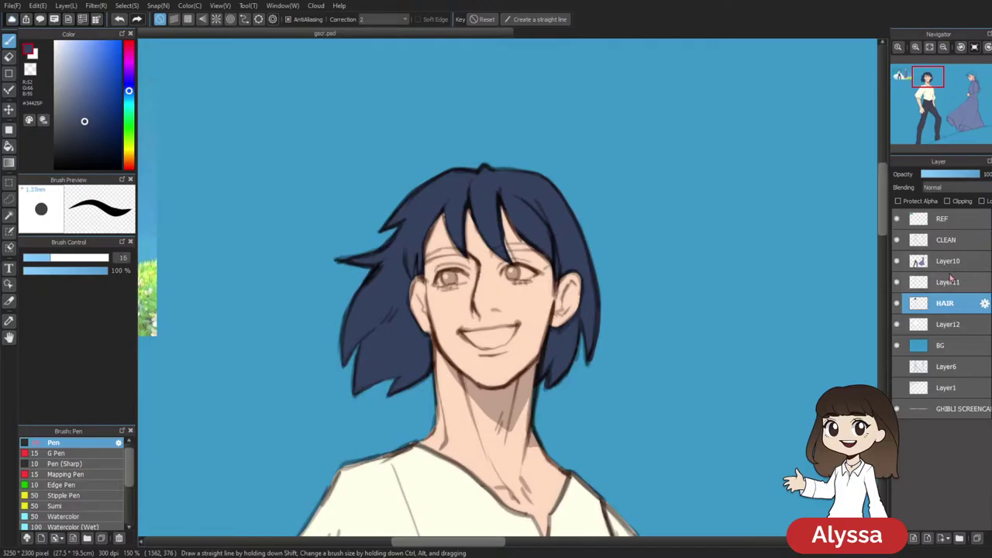
{"action": "left_click", "coordinate": [950, 282]}
{"action": "key", "text": "e"}
{"action": "left_click_drag", "start_coordinate": [435, 255], "coordinate": [560, 250]}
{"action": "left_click_drag", "start_coordinate": [500, 250], "coordinate": [524, 245]}
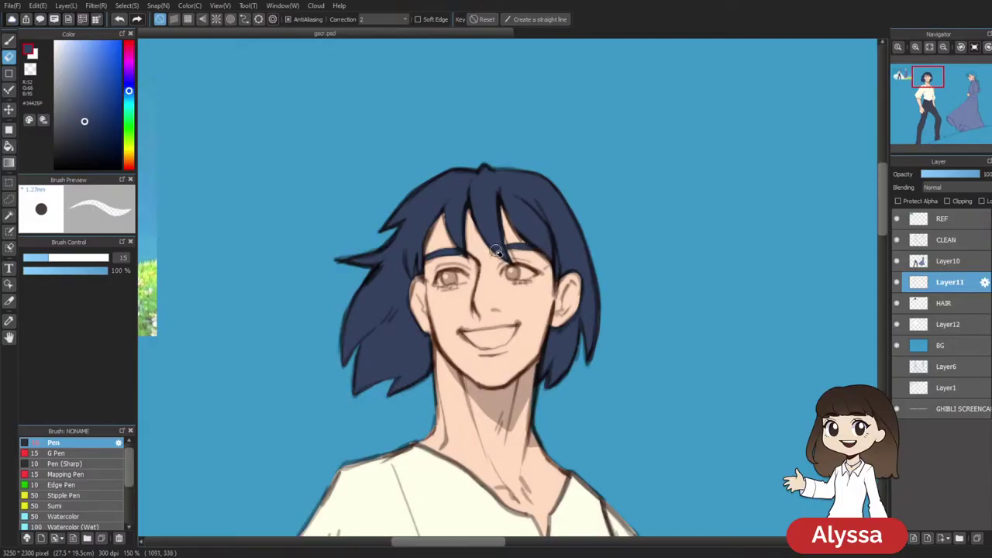
{"action": "scroll", "coordinate": [609, 231], "scroll_direction": "down", "scroll_amount": 3}
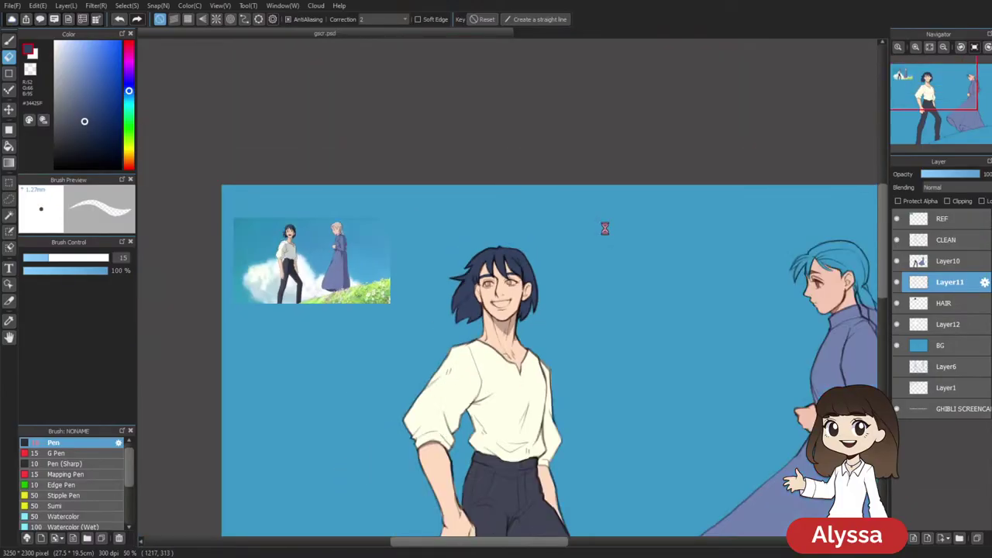
Return to the HAIR layer and sample the woman's pale beige hair colour #D5C7BC from the reference image
{"action": "left_click", "coordinate": [947, 304]}
{"action": "left_click_drag", "start_coordinate": [613, 372], "coordinate": [760, 494]}
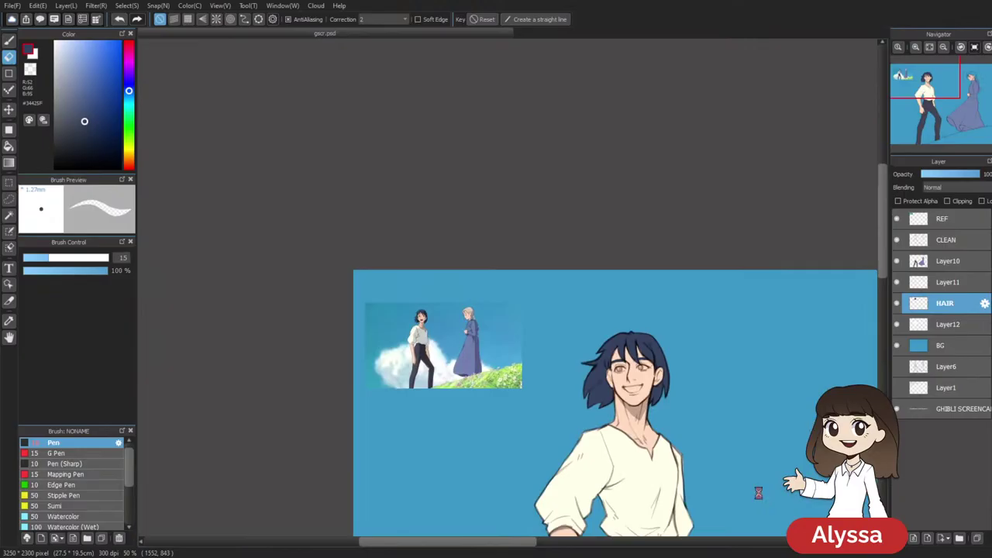
{"action": "scroll", "coordinate": [760, 494], "scroll_direction": "up", "scroll_amount": 3}
{"action": "key", "text": "b"}
{"action": "left_click", "coordinate": [390, 353], "text": "alt"}
Outline the woman's fringe, crown and braid in pale beige with the size 16 Pen, tidying the strokes with the eraser
{"action": "left_click_drag", "start_coordinate": [746, 341], "coordinate": [209, 69]}
{"action": "left_click_drag", "start_coordinate": [687, 376], "coordinate": [449, 303]}
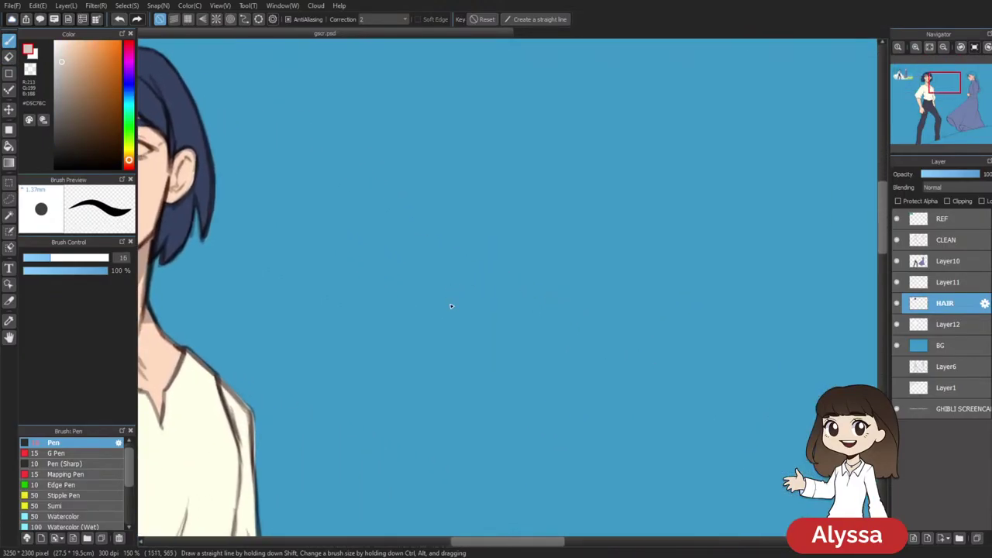
{"action": "scroll", "coordinate": [451, 306], "scroll_direction": "down", "scroll_amount": 2}
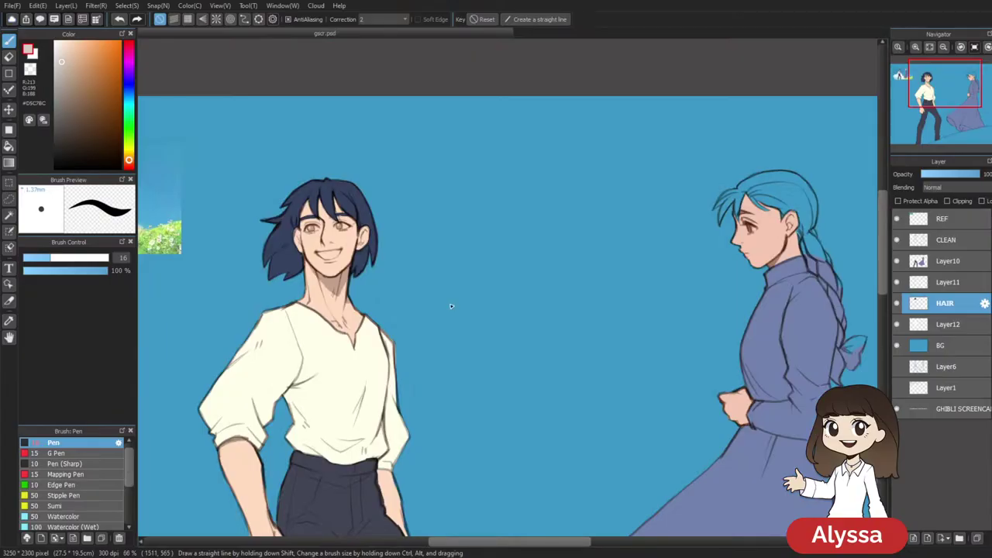
{"action": "scroll", "coordinate": [451, 306], "scroll_direction": "down", "scroll_amount": 1}
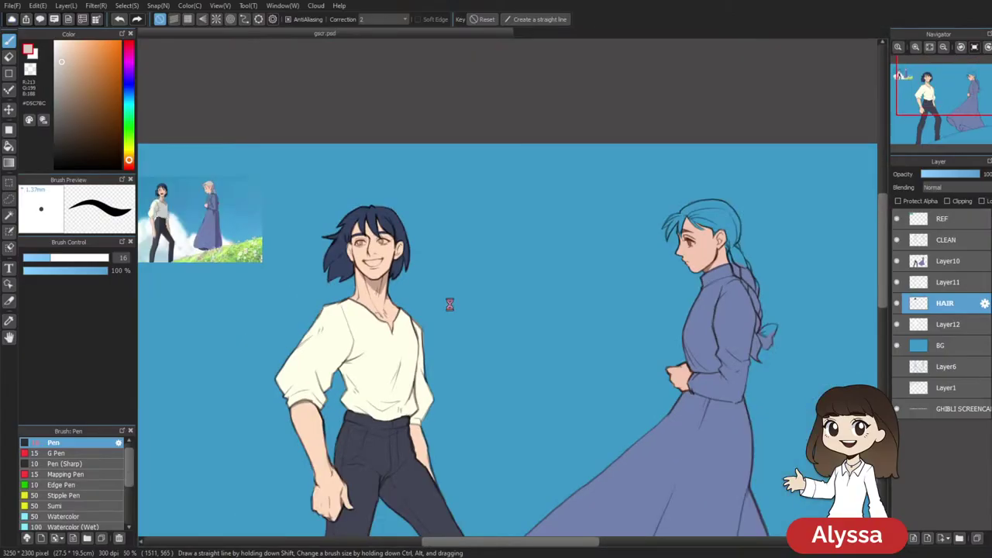
{"action": "left_click_drag", "start_coordinate": [598, 230], "coordinate": [401, 175]}
{"action": "left_click_drag", "start_coordinate": [629, 182], "coordinate": [561, 323]}
{"action": "scroll", "coordinate": [554, 356], "scroll_direction": "up", "scroll_amount": 1}
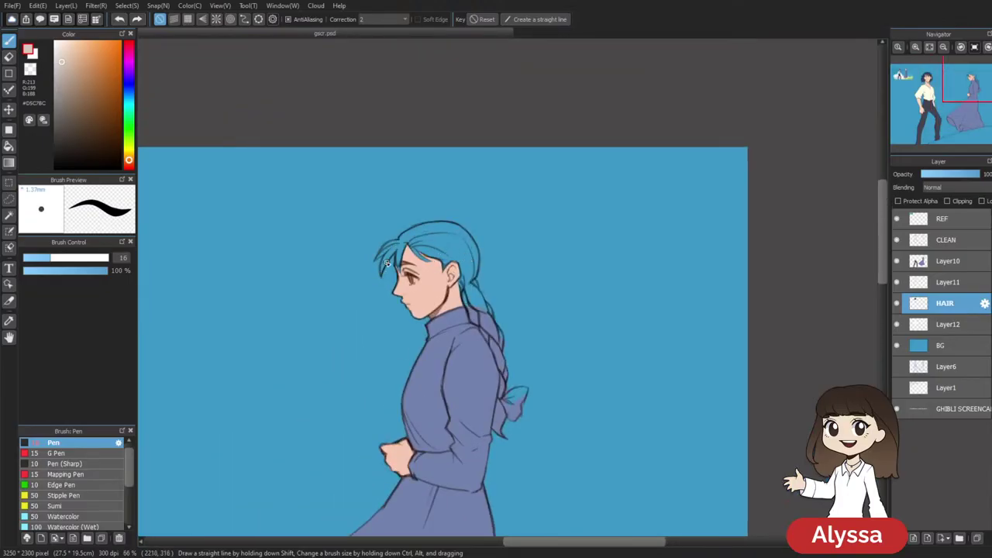
{"action": "left_click_drag", "start_coordinate": [391, 244], "coordinate": [385, 244]}
{"action": "key", "text": "e"}
{"action": "key", "text": "b"}
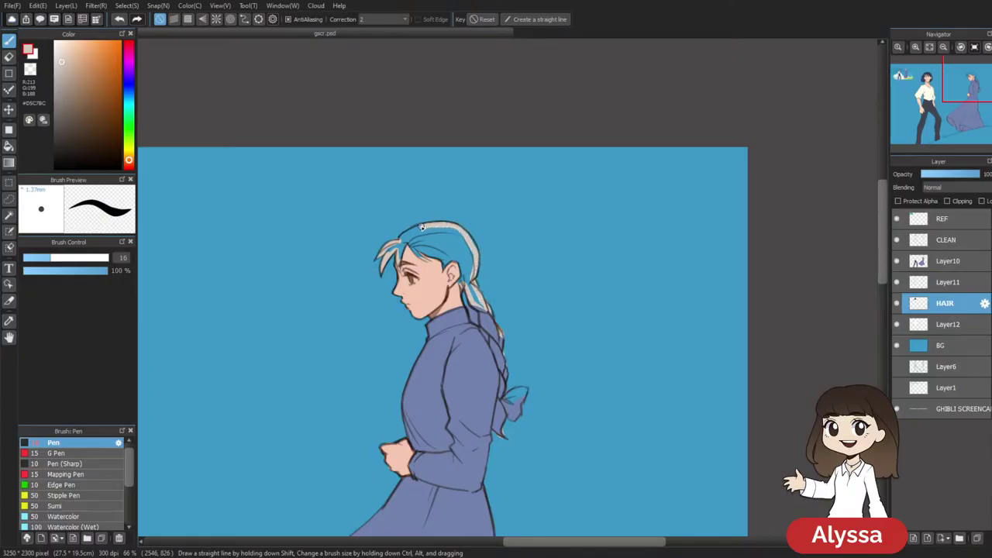
{"action": "key", "text": "e"}
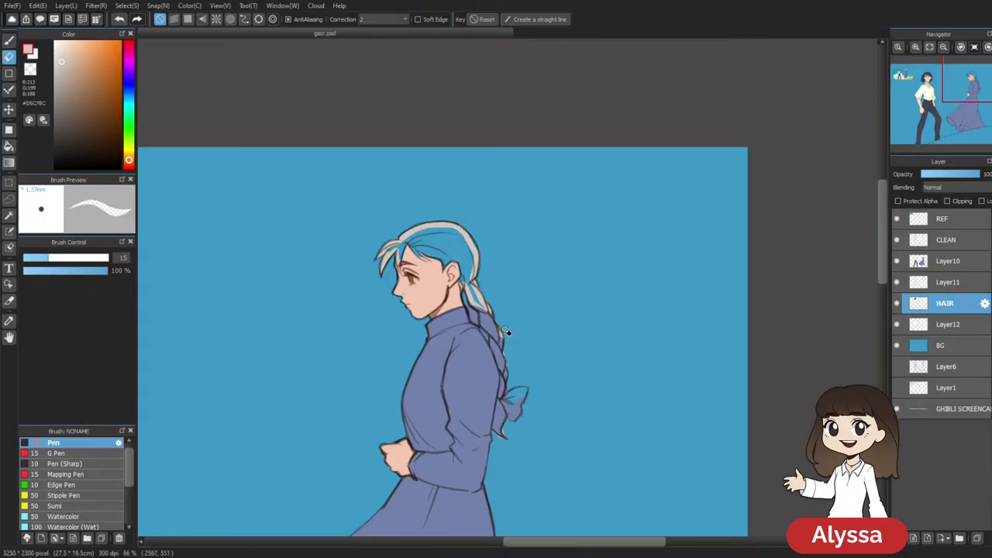
{"action": "left_click_drag", "start_coordinate": [590, 417], "coordinate": [594, 394]}
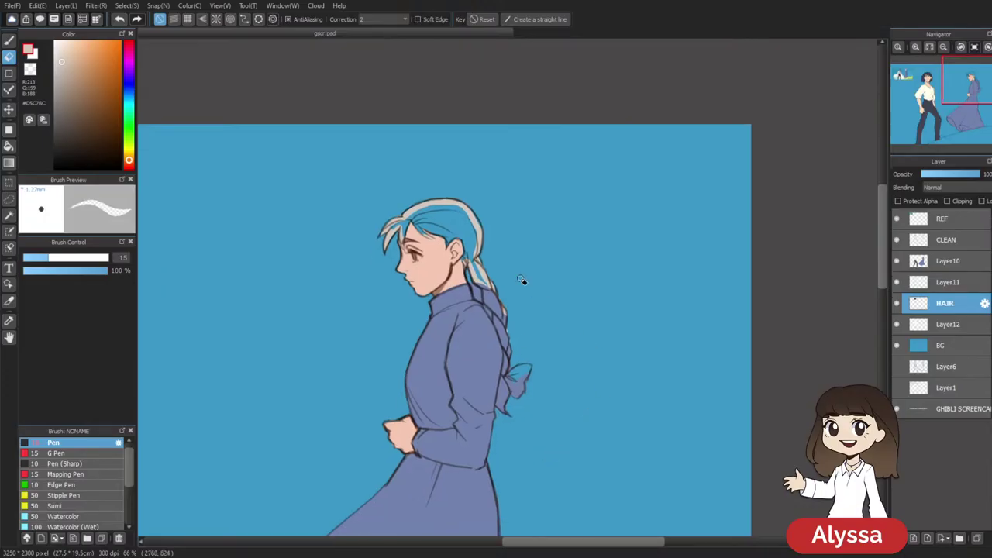
Select the enclosed areas of the woman's hair and braid, fill them with pale beige and clear the selection
{"action": "key", "text": "w"}
{"action": "left_click", "coordinate": [510, 308]}
{"action": "left_click", "coordinate": [500, 316], "text": "shift"}
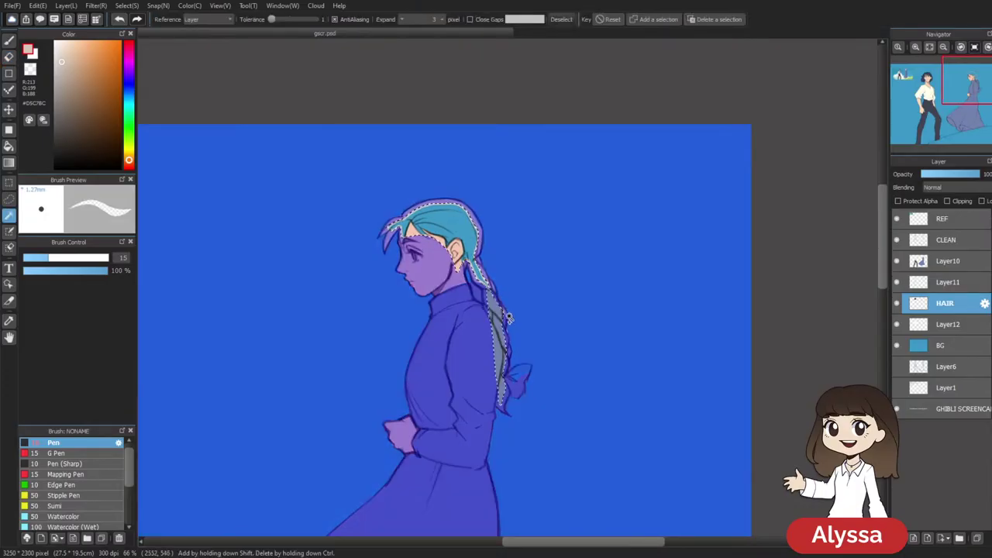
{"action": "key", "text": "ctrl+d"}
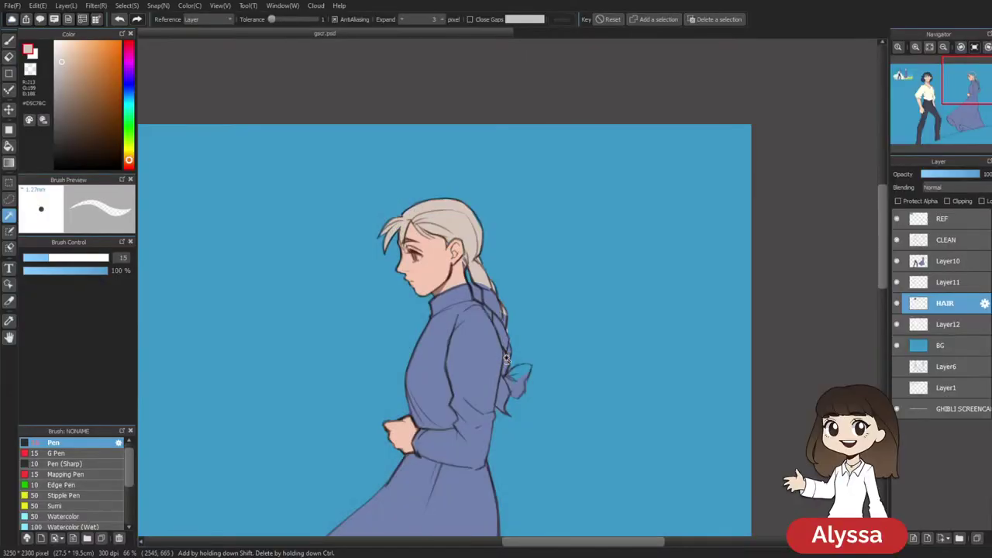
Erase the purple dress colour covering the braid and bow on Layer10, enlarging the eraser to size 18
{"action": "left_click", "coordinate": [950, 262]}
{"action": "key", "text": "e"}
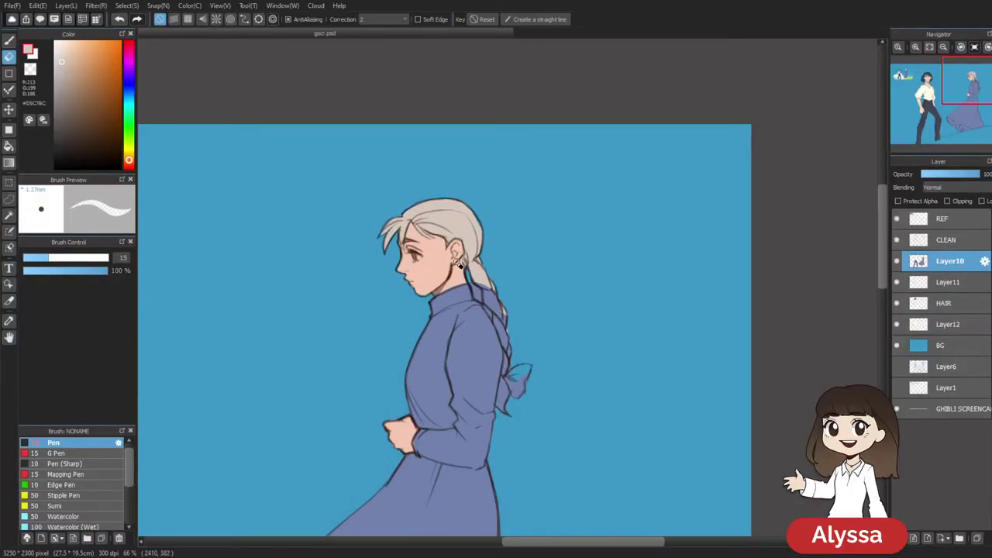
{"action": "mouse_move", "coordinate": [477, 292]}
{"action": "left_mouse_down"}
{"action": "mouse_move", "coordinate": [510, 322]}
{"action": "mouse_move", "coordinate": [496, 333]}
{"action": "mouse_move", "coordinate": [484, 297]}
{"action": "mouse_move", "coordinate": [507, 353]}
{"action": "mouse_move", "coordinate": [488, 299]}
{"action": "mouse_move", "coordinate": [505, 335]}
{"action": "left_mouse_up"}
{"action": "key", "text": "]"}
{"action": "mouse_move", "coordinate": [480, 296]}
{"action": "left_mouse_down"}
{"action": "mouse_move", "coordinate": [511, 355]}
{"action": "mouse_move", "coordinate": [509, 345]}
{"action": "mouse_move", "coordinate": [501, 404]}
{"action": "mouse_move", "coordinate": [528, 368]}
{"action": "left_mouse_up"}
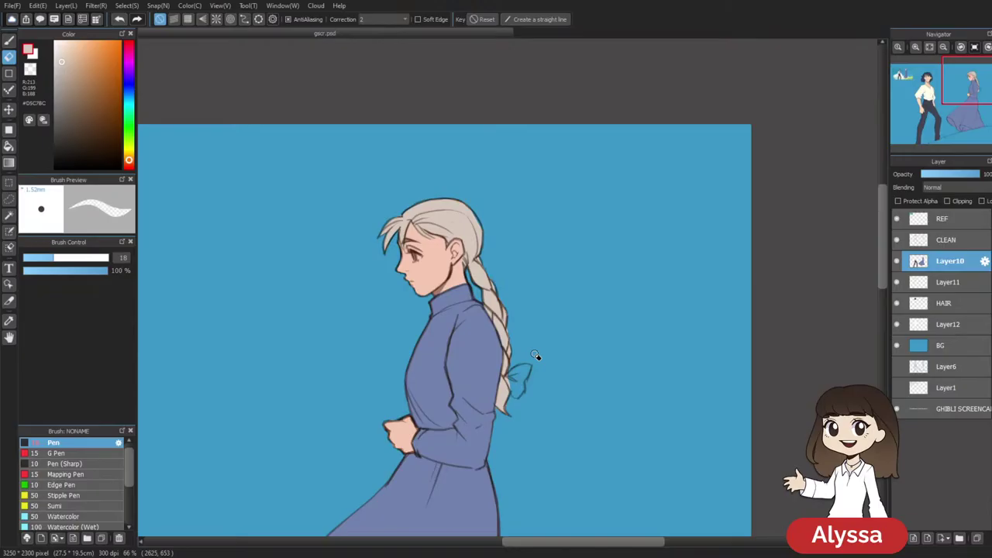
Lasso the bow at the end of the braid on Layer10, fill it with pale beige and clear the selection
{"action": "scroll", "coordinate": [669, 407], "scroll_direction": "up", "scroll_amount": 2}
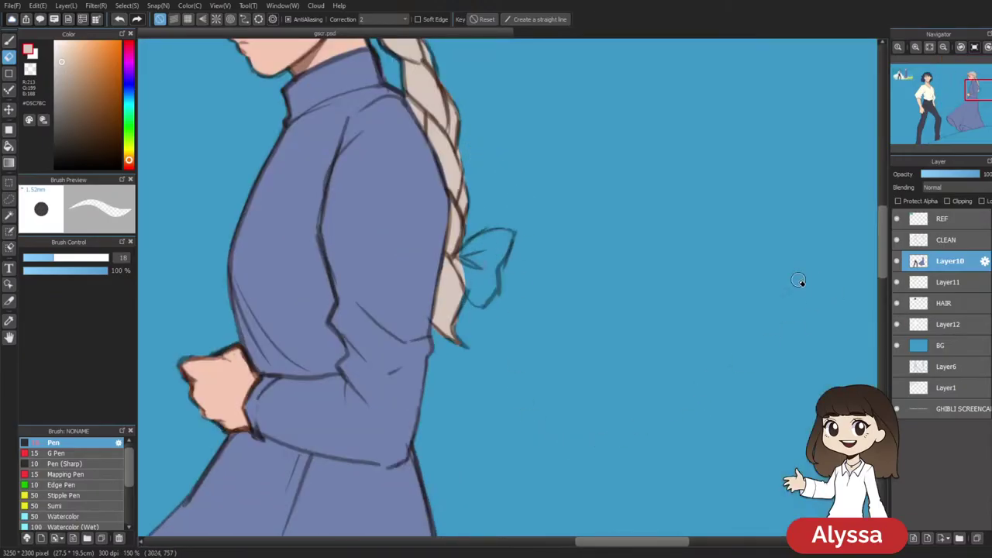
{"action": "key", "text": "l"}
{"action": "mouse_move", "coordinate": [510, 228]}
{"action": "left_mouse_down"}
{"action": "mouse_move", "coordinate": [456, 261]}
{"action": "mouse_move", "coordinate": [484, 313]}
{"action": "mouse_move", "coordinate": [505, 296]}
{"action": "mouse_move", "coordinate": [514, 235]}
{"action": "left_mouse_up"}
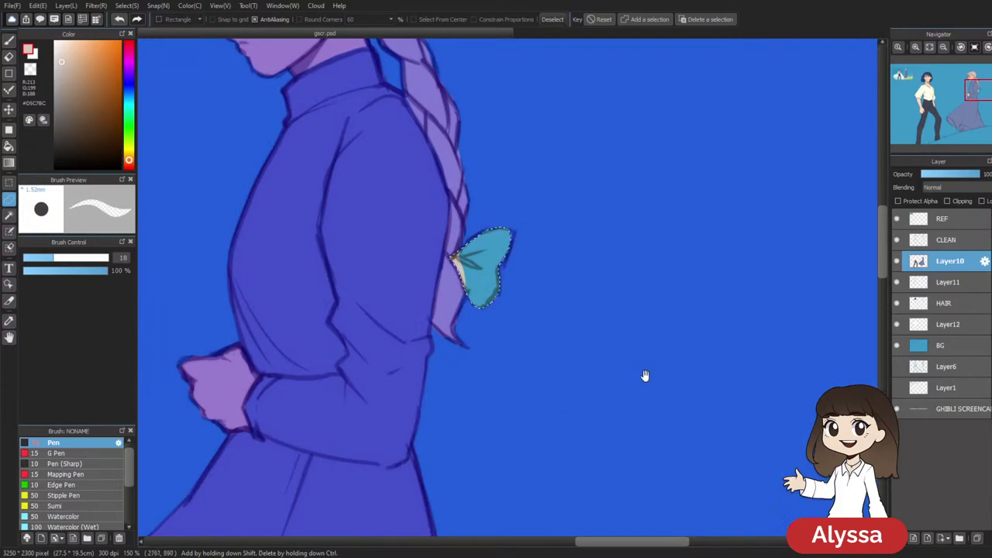
{"action": "key", "text": "ctrl+minus"}
{"action": "key", "text": "ctrl+minus"}
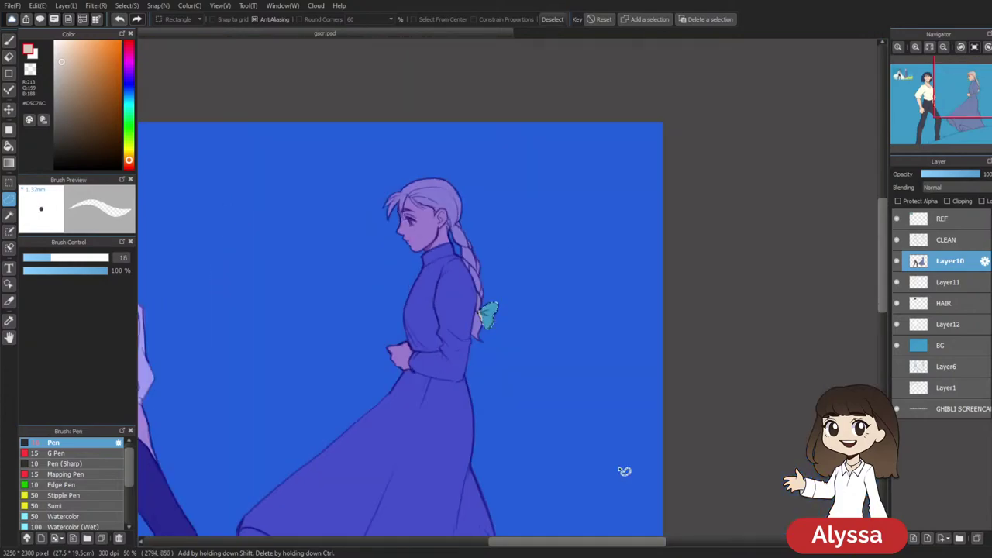
{"action": "left_click_drag", "start_coordinate": [527, 351], "coordinate": [692, 334]}
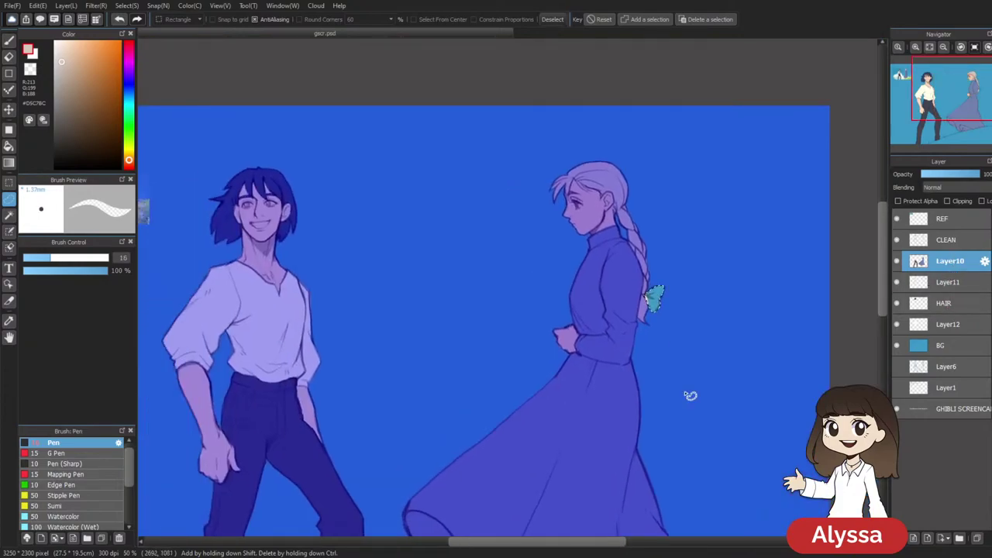
{"action": "key", "text": "Insert"}
{"action": "key", "text": "ctrl+d"}
Compare the bow with the reference image and recolour it red with #E04A5C
{"action": "left_click_drag", "start_coordinate": [294, 329], "coordinate": [569, 343]}
{"action": "key", "text": "ctrl+a"}
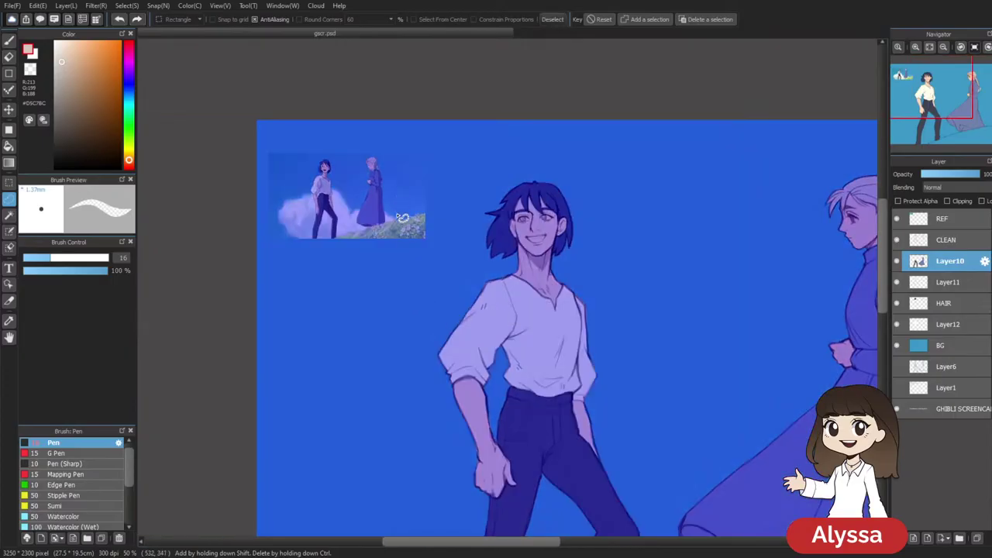
{"action": "key", "text": "ctrl+d"}
{"action": "key", "text": "ctrl+plus"}
{"action": "scroll", "coordinate": [421, 299], "scroll_direction": "up", "scroll_amount": 2}
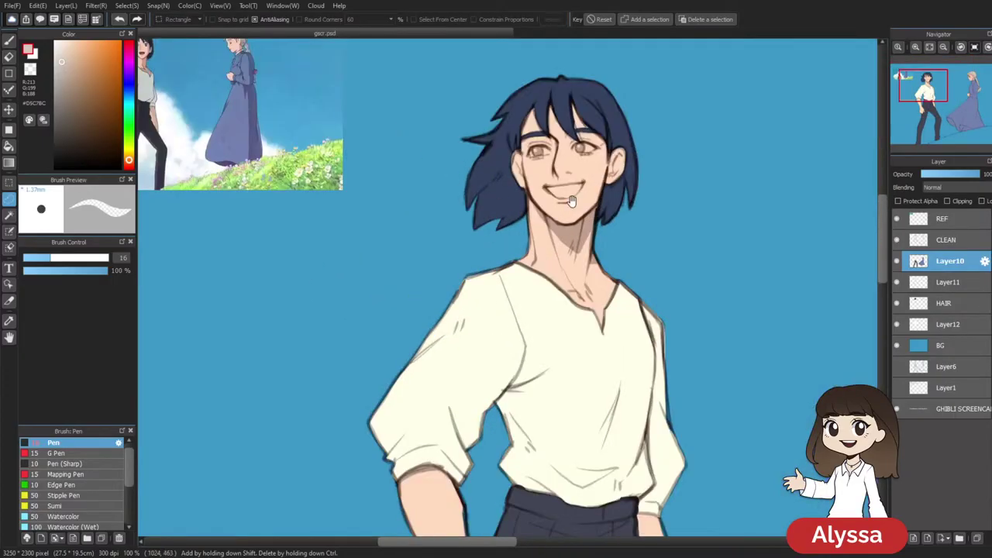
{"action": "scroll", "coordinate": [412, 290], "scroll_direction": "right", "scroll_amount": 6}
{"action": "left_click_drag", "start_coordinate": [129, 65], "coordinate": [128, 49]}
{"action": "left_click", "coordinate": [98, 55]}
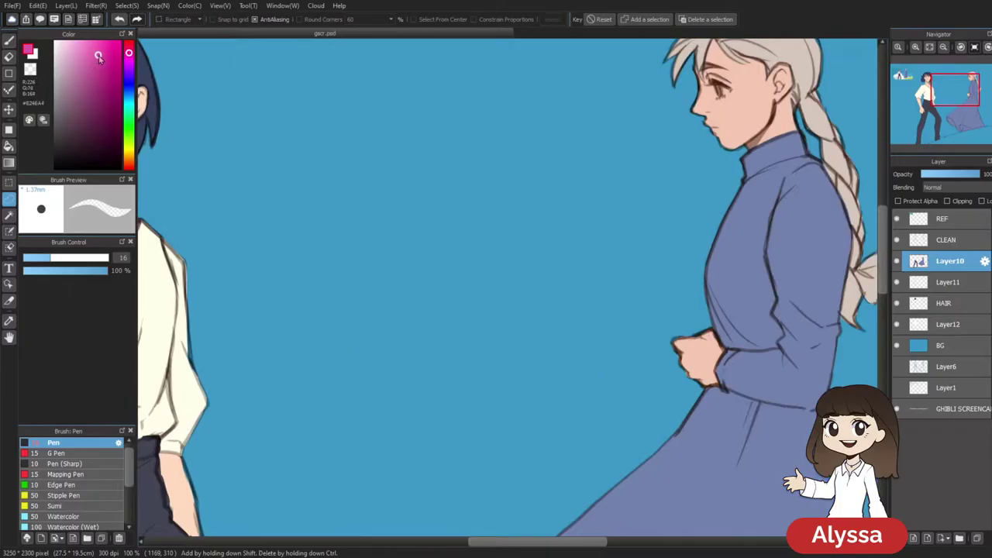
{"action": "scroll", "coordinate": [744, 382], "scroll_direction": "right", "scroll_amount": 4}
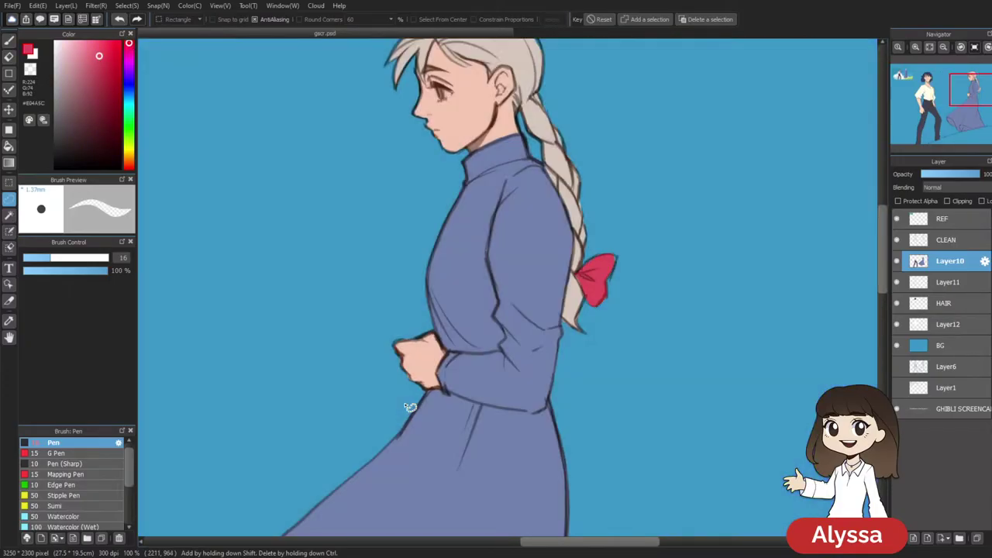
Restore the bow selection on Layer10, recolour the bow a duller red, #C54A59, and clear the selection
{"action": "scroll", "coordinate": [410, 408], "scroll_direction": "down", "scroll_amount": 2}
{"action": "key", "text": "ctrl+z"}
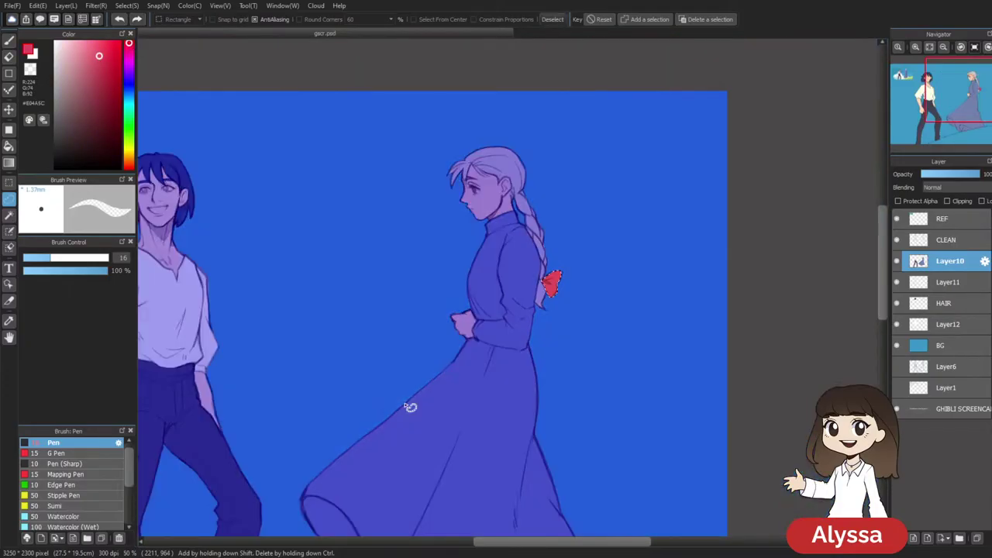
{"action": "left_click", "coordinate": [88, 59]}
{"action": "left_click_drag", "start_coordinate": [88, 60], "coordinate": [96, 71]}
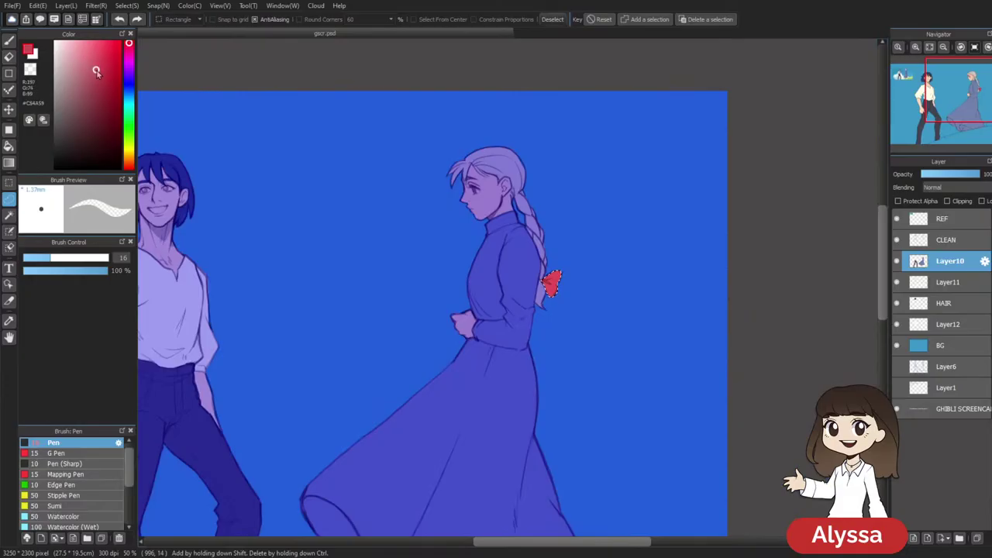
{"action": "key", "text": "ctrl+d"}
{"action": "key", "text": "ctrl+minus"}
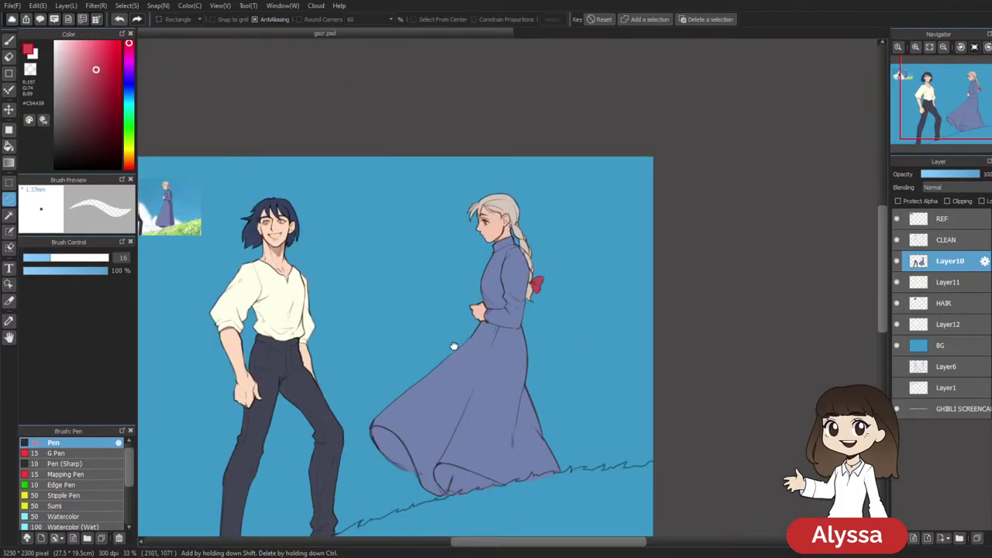
Examine the reference image up close and compare its colours with the coloured woman
{"action": "left_click_drag", "start_coordinate": [488, 360], "coordinate": [764, 469]}
{"action": "key", "text": "ctrl+plus"}
{"action": "key", "text": "ctrl+plus"}
{"action": "key", "text": "ctrl+plus"}
{"action": "key", "text": "ctrl+plus"}
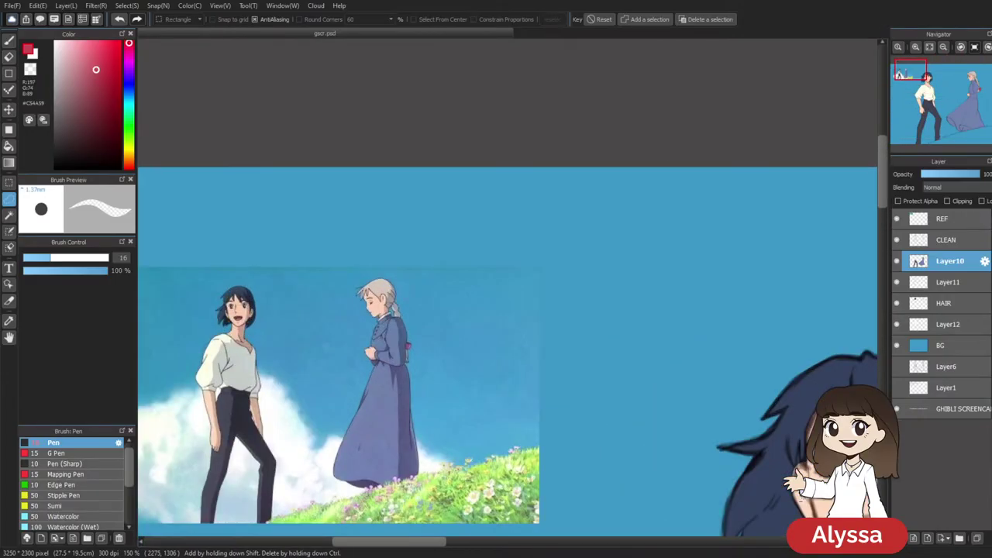
{"action": "key", "text": "ctrl+minus"}
{"action": "key", "text": "ctrl+minus"}
{"action": "key", "text": "ctrl+minus"}
{"action": "left_click_drag", "start_coordinate": [672, 364], "coordinate": [226, 226]}
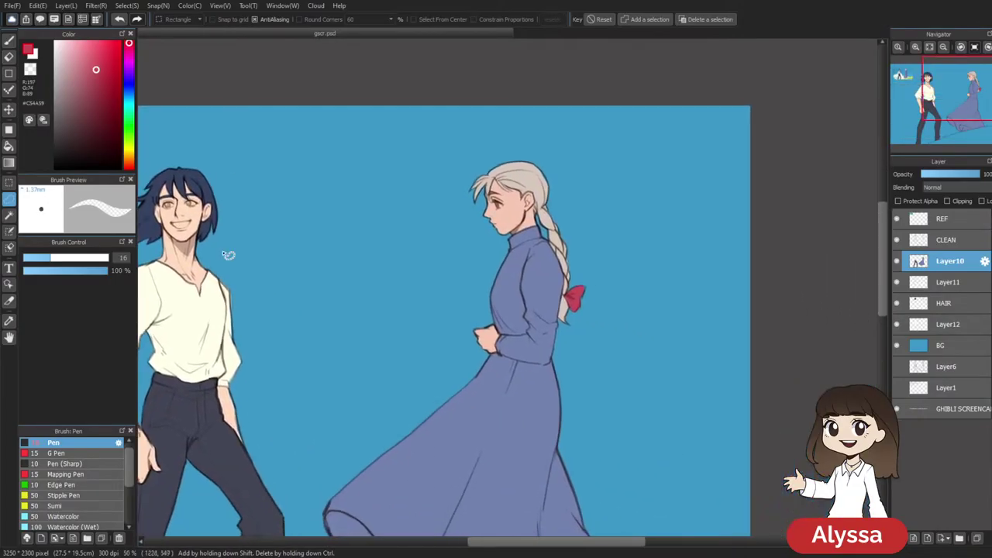
Paint a thin off-white (#E2DEDB) trim along the upper edge of the woman's dress collar on Layer10
{"action": "key", "text": "ctrl+plus"}
{"action": "key", "text": "ctrl+plus"}
{"action": "left_click", "coordinate": [605, 160], "text": "alt"}
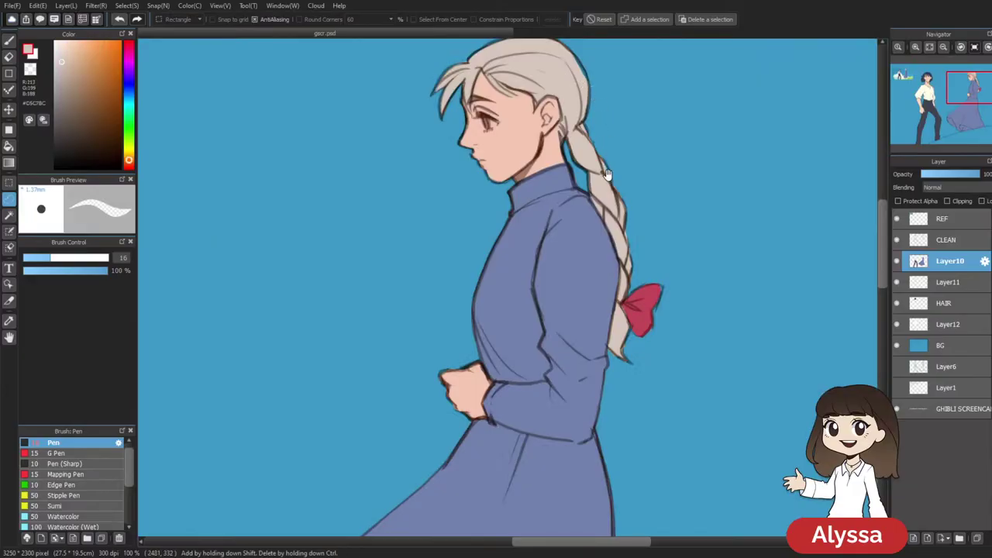
{"action": "left_click_drag", "start_coordinate": [605, 159], "coordinate": [555, 245]}
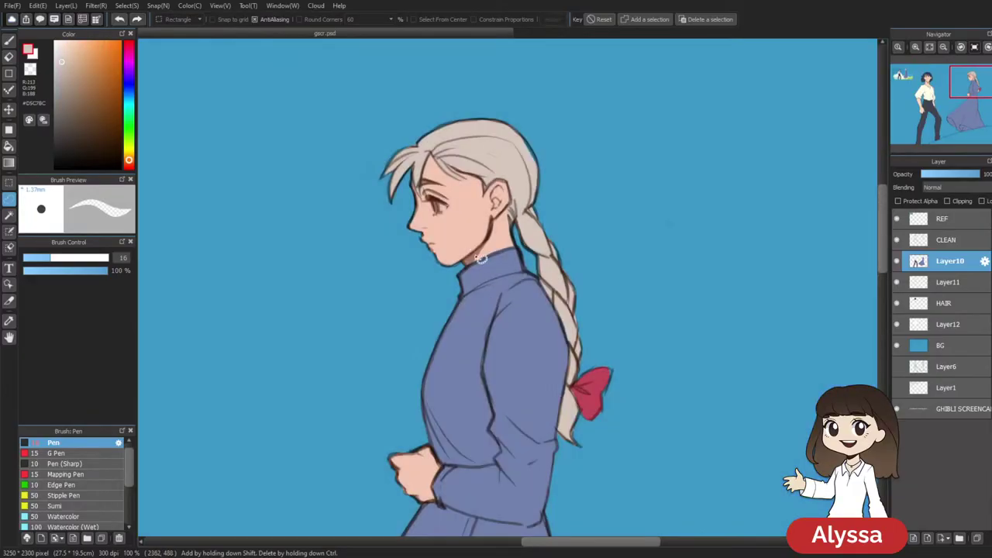
{"action": "key", "text": "b"}
{"action": "left_click_drag", "start_coordinate": [675, 335], "coordinate": [653, 332]}
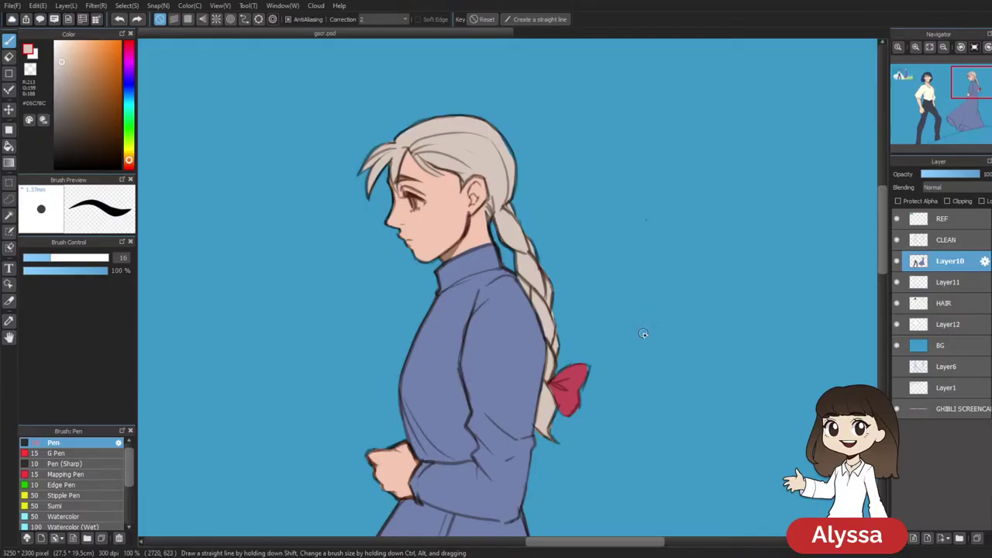
{"action": "left_click_drag", "start_coordinate": [549, 341], "coordinate": [482, 302]}
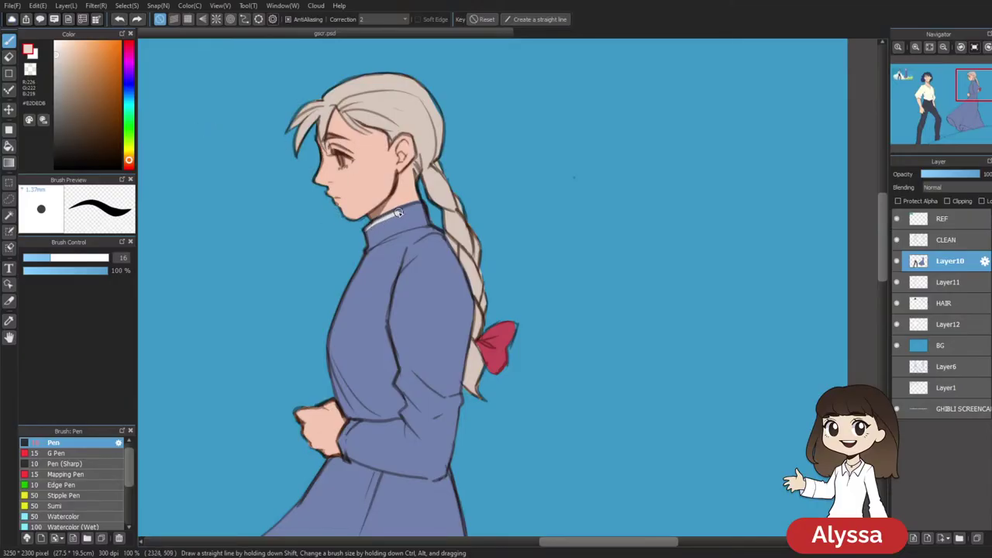
{"action": "left_click_drag", "start_coordinate": [363, 229], "coordinate": [418, 204]}
{"action": "key", "text": "ctrl+z"}
{"action": "left_click_drag", "start_coordinate": [364, 231], "coordinate": [426, 203]}
Compare both figures with the reference image and check Layer10's colours by toggling the layer's visibility
{"action": "scroll", "coordinate": [449, 280], "scroll_direction": "down", "scroll_amount": 3}
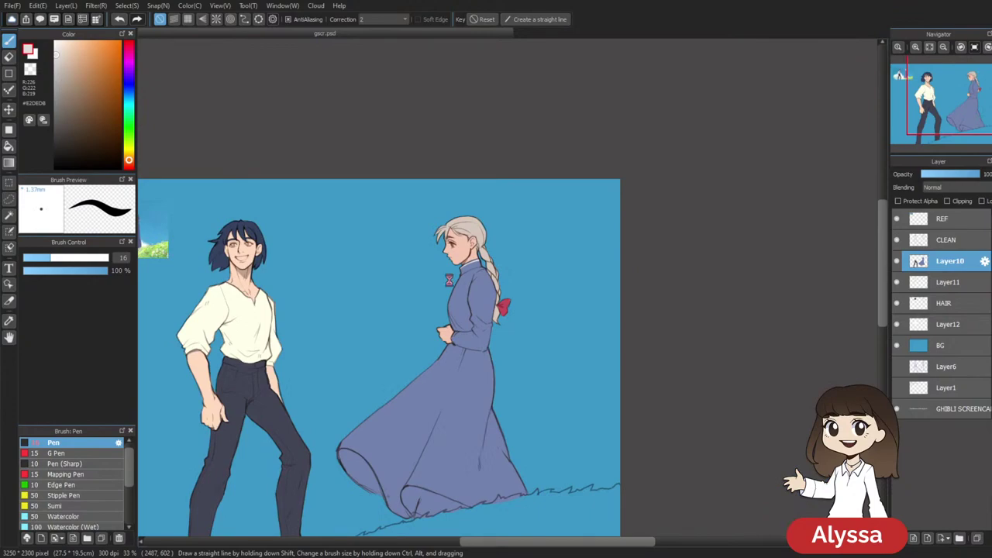
{"action": "left_click_drag", "start_coordinate": [422, 300], "coordinate": [649, 334]}
{"action": "key", "text": "ctrl+plus"}
{"action": "key", "text": "ctrl+plus"}
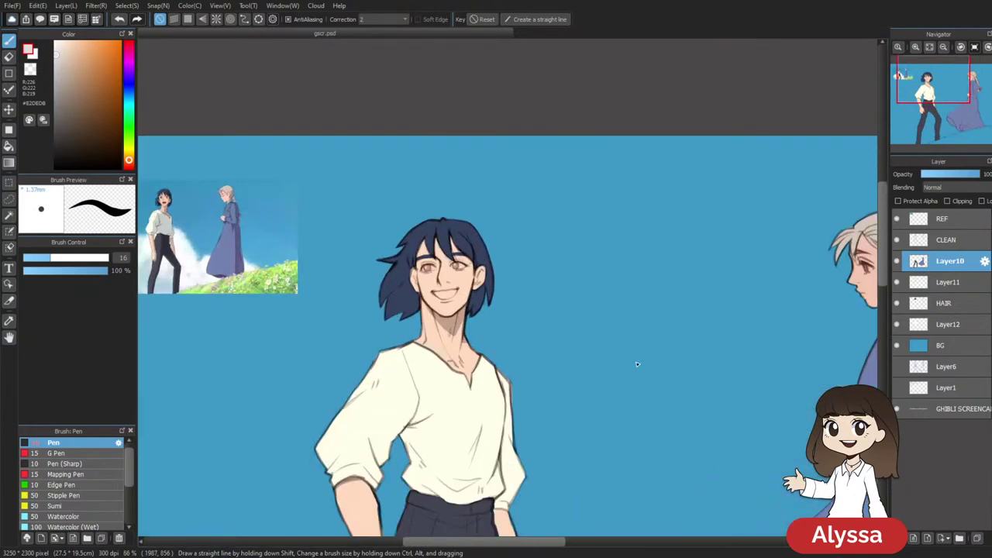
{"action": "left_click_drag", "start_coordinate": [721, 355], "coordinate": [318, 219]}
{"action": "mouse_move", "coordinate": [498, 389]}
{"action": "left_mouse_down"}
{"action": "mouse_move", "coordinate": [542, 396]}
{"action": "mouse_move", "coordinate": [693, 356]}
{"action": "mouse_move", "coordinate": [631, 357]}
{"action": "mouse_move", "coordinate": [628, 365]}
{"action": "mouse_move", "coordinate": [638, 340]}
{"action": "left_mouse_up"}
{"action": "scroll", "coordinate": [551, 411], "scroll_direction": "down", "scroll_amount": 2}
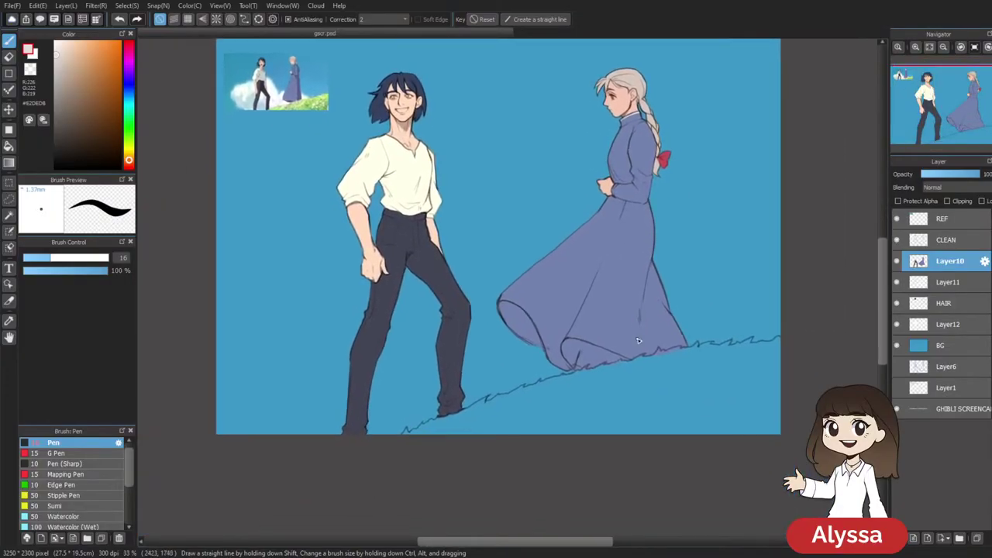
{"action": "left_click", "coordinate": [897, 265]}
{"action": "left_click", "coordinate": [897, 265]}
{"action": "left_click_drag", "start_coordinate": [730, 263], "coordinate": [731, 291]}
{"action": "left_click_drag", "start_coordinate": [675, 243], "coordinate": [676, 257]}
{"action": "left_click_drag", "start_coordinate": [676, 212], "coordinate": [673, 234]}
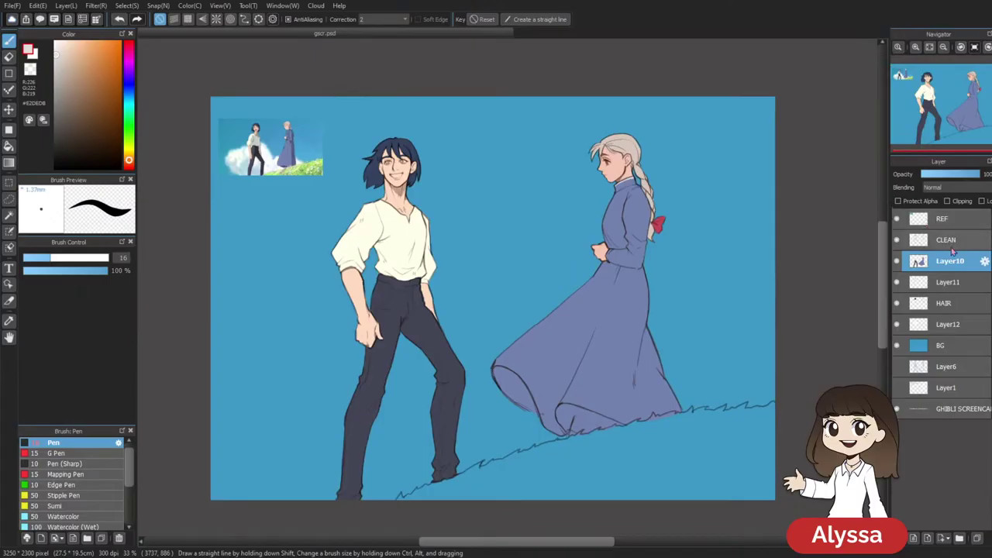
Merge Layer10, Layer11 and HAIR down into Layer12 and add a new empty layer above BG
{"action": "key", "text": "ctrl+e"}
{"action": "key", "text": "ctrl+e"}
{"action": "key", "text": "ctrl+e"}
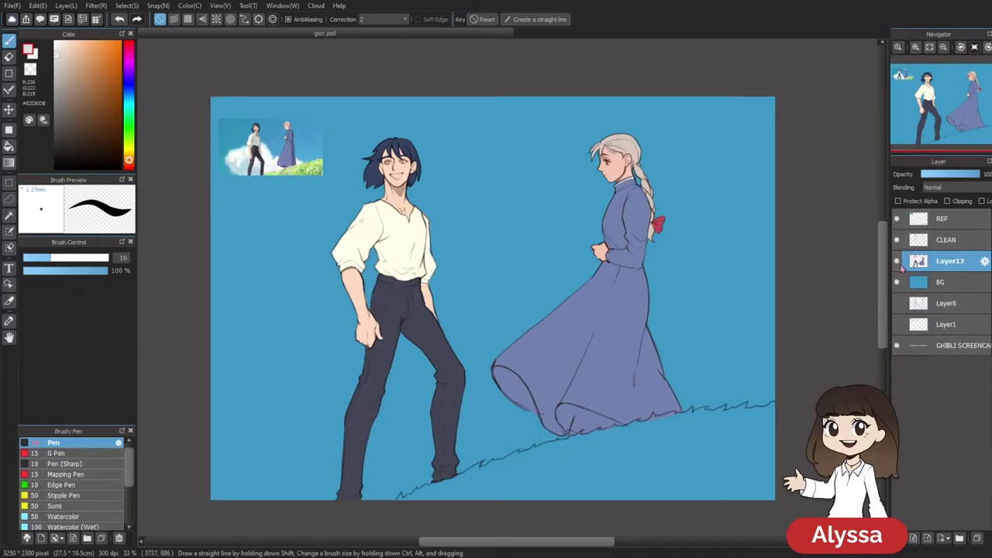
{"action": "left_click", "coordinate": [963, 288]}
{"action": "key", "text": "ctrl+shift+n"}
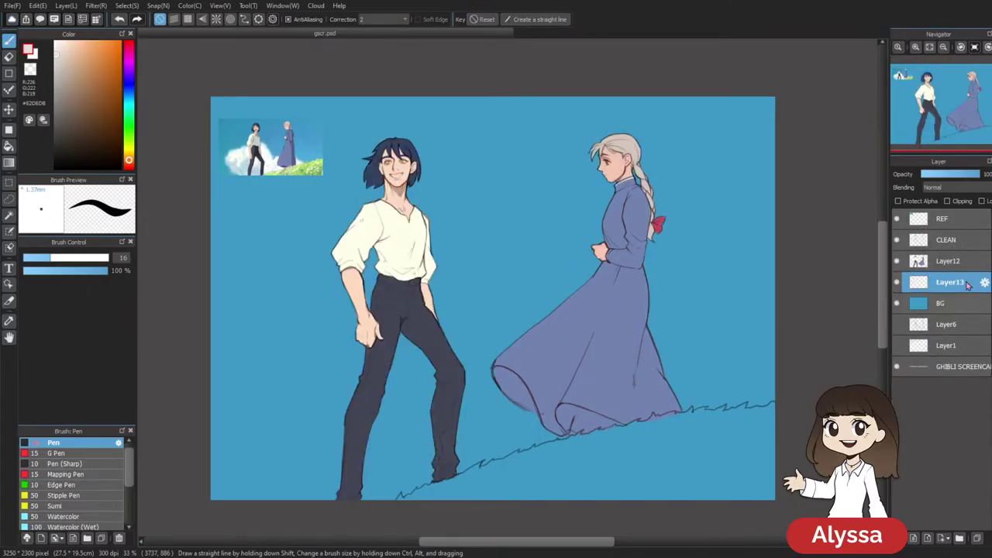
Sample the grass green from the reference image and adjust it to #8EC870
{"action": "scroll", "coordinate": [503, 194], "scroll_direction": "up", "scroll_amount": 5}
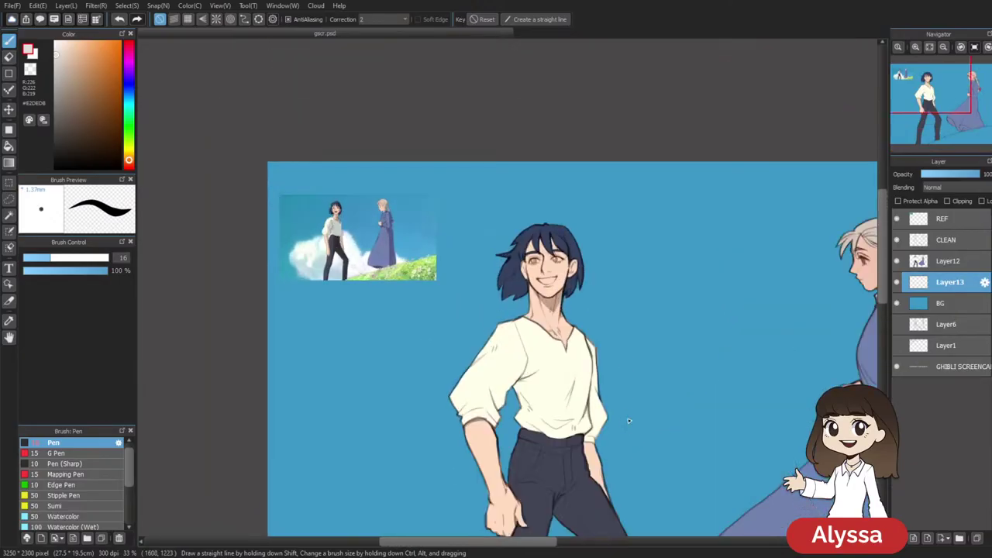
{"action": "left_click", "coordinate": [382, 271], "text": "alt"}
{"action": "left_click_drag", "start_coordinate": [729, 453], "coordinate": [364, 22]}
{"action": "left_click", "coordinate": [84, 69]}
Select the ground beneath the grass line on CLEAN with the Magic Wand and fill it with green on Layer13
{"action": "left_click_drag", "start_coordinate": [476, 314], "coordinate": [792, 190]}
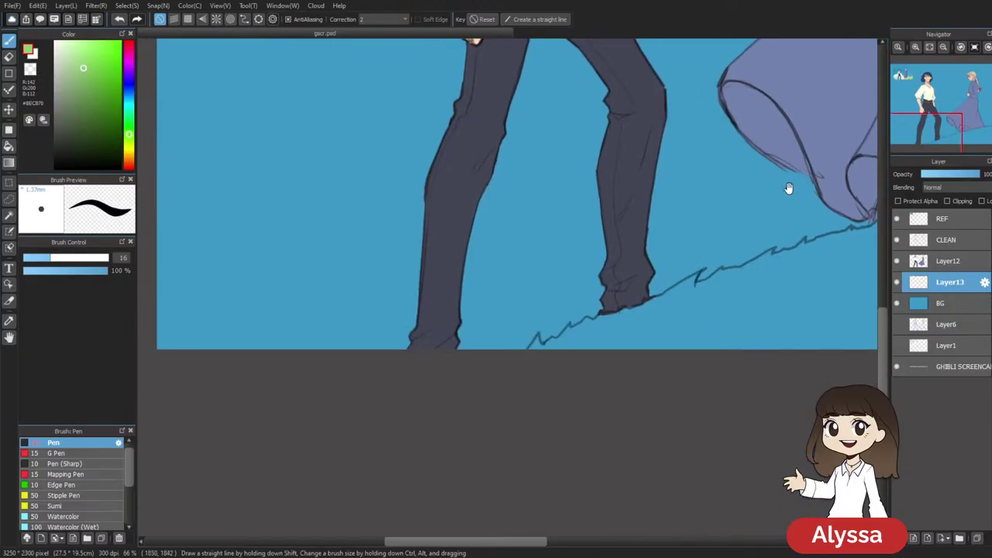
{"action": "left_click_drag", "start_coordinate": [712, 349], "coordinate": [439, 370]}
{"action": "left_click", "coordinate": [956, 239]}
{"action": "key", "text": "w"}
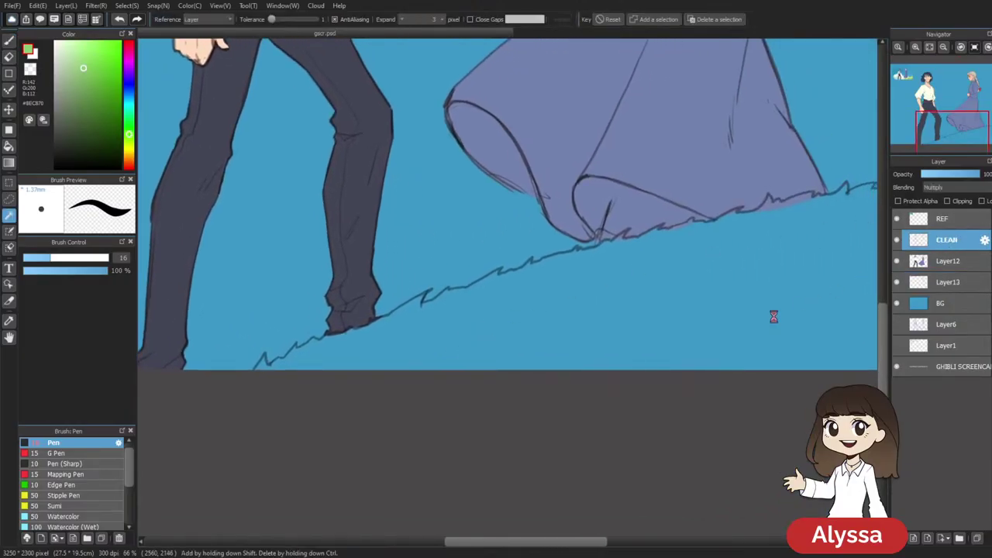
{"action": "left_click", "coordinate": [773, 318]}
{"action": "left_click_drag", "start_coordinate": [754, 392], "coordinate": [441, 473]}
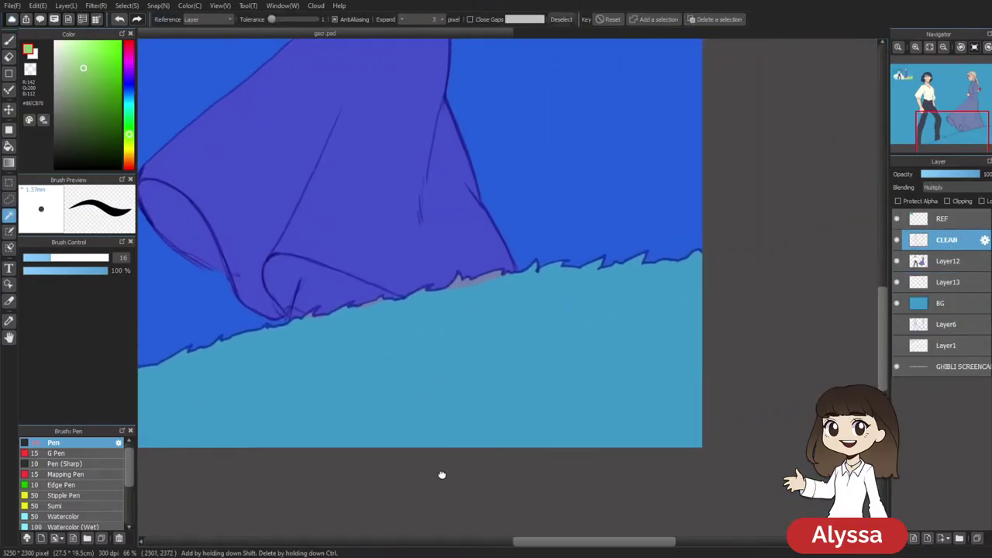
{"action": "left_click", "coordinate": [952, 284]}
{"action": "key", "text": "alt+Delete"}
{"action": "key", "text": "ctrl+d"}
Restore the ground selection, erase the figures' colour spilling over the grass on Layer12, and clear the selection
{"action": "key", "text": "ctrl+minus"}
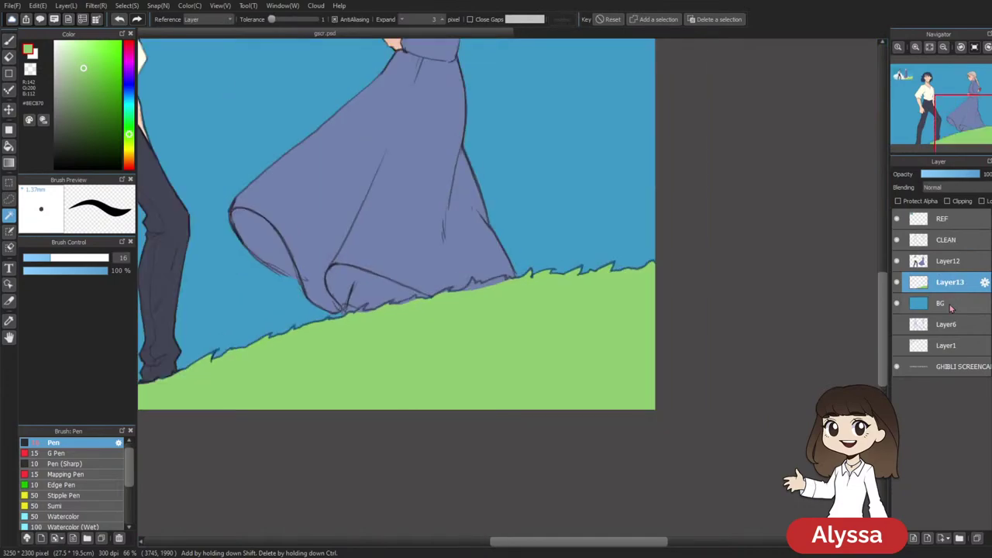
{"action": "key", "text": "ctrl+z"}
{"action": "left_click", "coordinate": [949, 264]}
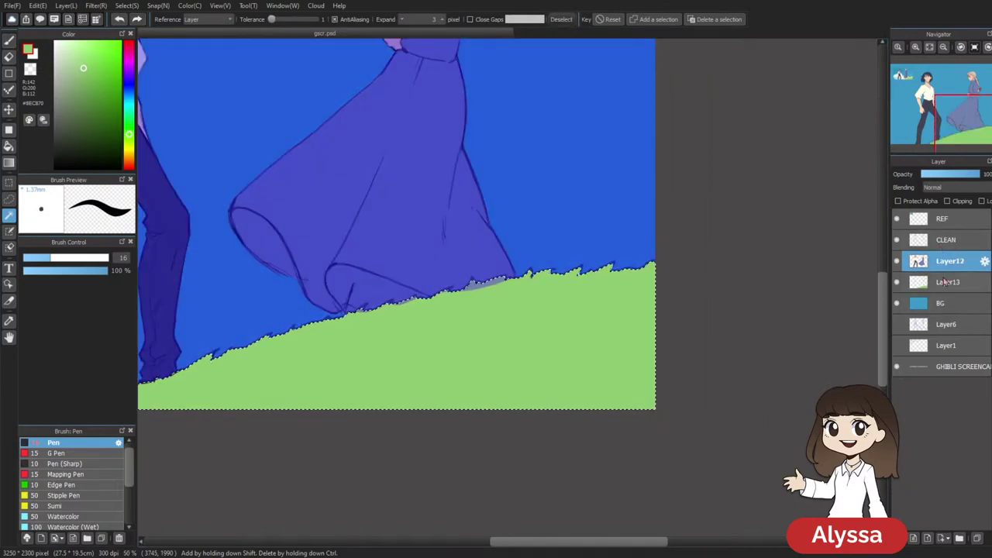
{"action": "key", "text": "ctrl+d"}
{"action": "key", "text": "e"}
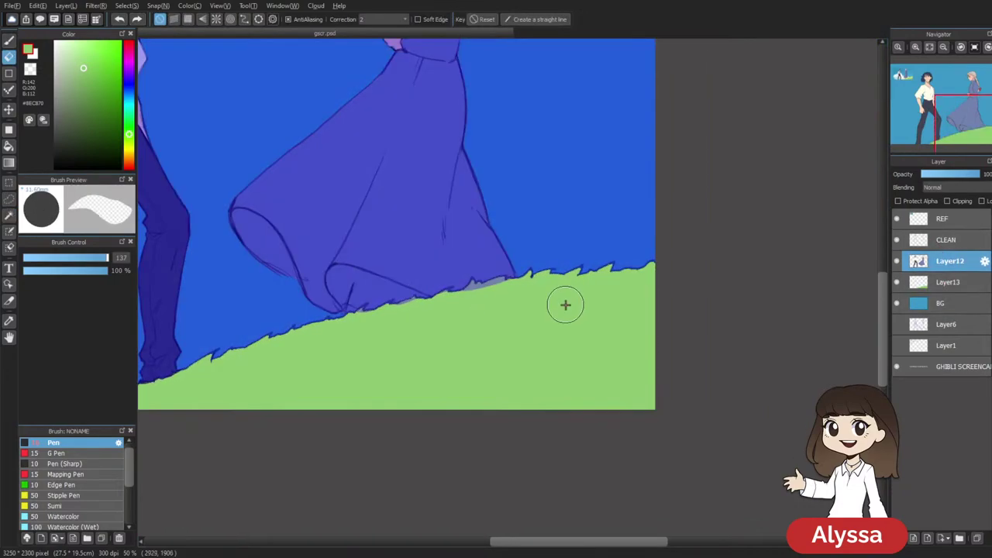
{"action": "left_click_drag", "start_coordinate": [444, 365], "coordinate": [685, 283]}
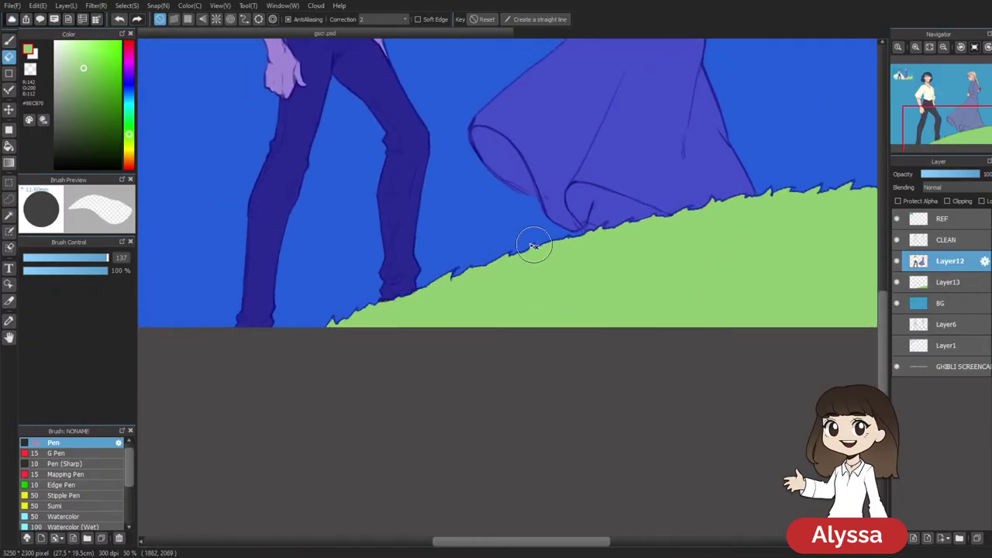
{"action": "key", "text": "ctrl+d"}
Protect Layer13's alpha, choose the Airbrush at 20% opacity and set the colour to light green #ACD982
{"action": "scroll", "coordinate": [642, 269], "scroll_direction": "up", "scroll_amount": 3}
{"action": "left_click", "coordinate": [960, 283]}
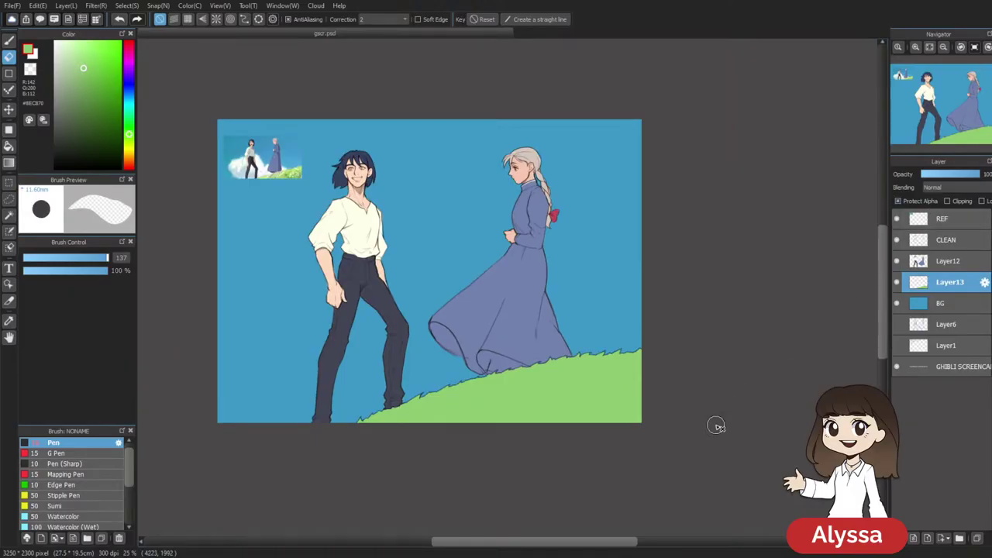
{"action": "scroll", "coordinate": [584, 360], "scroll_direction": "down", "scroll_amount": 2}
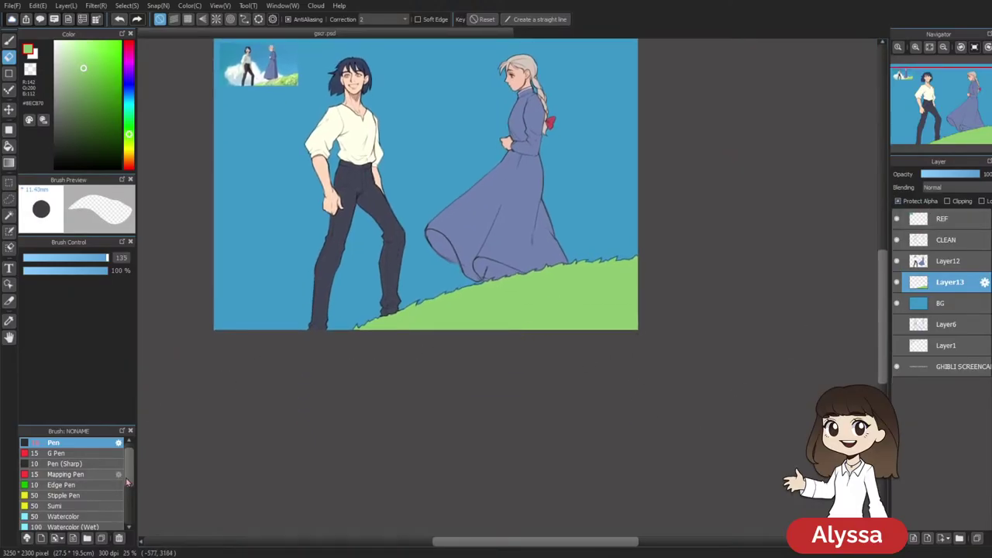
{"action": "scroll", "coordinate": [126, 482], "scroll_direction": "down", "scroll_amount": 4}
{"action": "left_click", "coordinate": [99, 488]}
{"action": "mouse_move", "coordinate": [361, 238]}
{"action": "left_mouse_down"}
{"action": "mouse_move", "coordinate": [438, 320]}
{"action": "mouse_move", "coordinate": [427, 289]}
{"action": "left_mouse_up"}
{"action": "left_click_drag", "start_coordinate": [332, 297], "coordinate": [406, 380]}
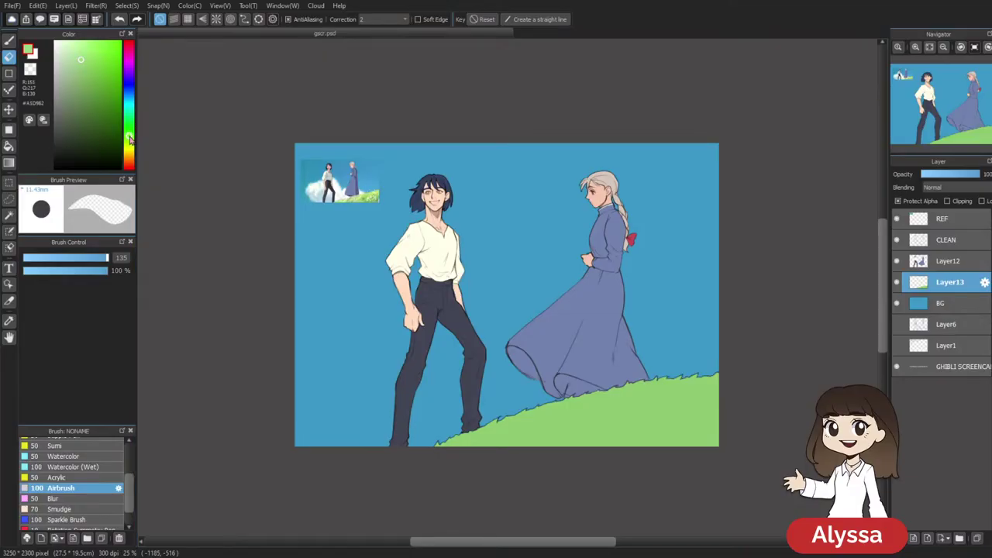
{"action": "left_click_drag", "start_coordinate": [370, 389], "coordinate": [453, 358]}
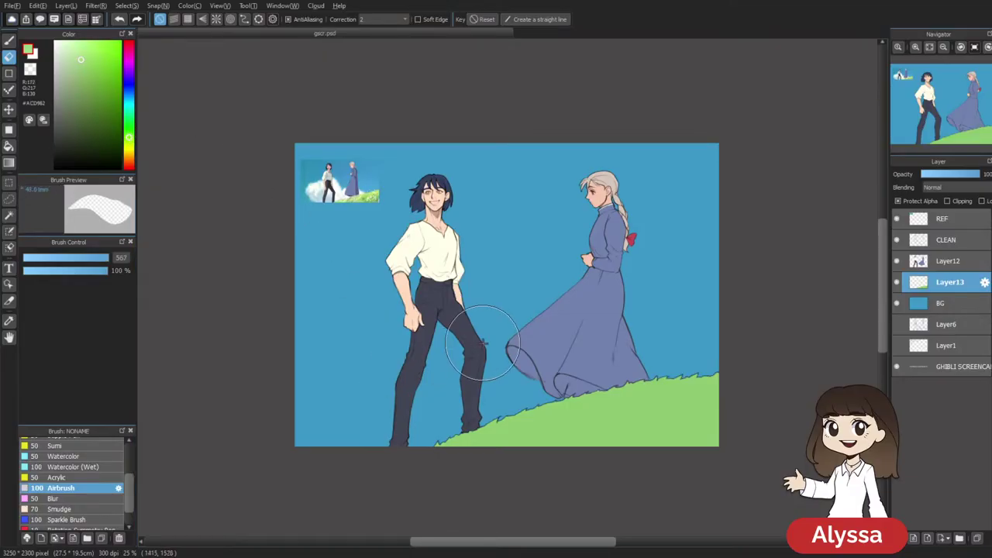
{"action": "left_click", "coordinate": [40, 271]}
Try to airbrush across the hill on Layer13 with the brush enlarged to size 861
{"action": "key", "text": "bracketright"}
{"action": "key", "text": "bracketright"}
{"action": "key", "text": "bracketright"}
{"action": "mouse_move", "coordinate": [480, 417]}
{"action": "left_mouse_down"}
{"action": "mouse_move", "coordinate": [672, 389]}
{"action": "mouse_move", "coordinate": [758, 342]}
{"action": "left_mouse_up"}
{"action": "key", "text": "ctrl+z"}
{"action": "left_click_drag", "start_coordinate": [637, 396], "coordinate": [549, 323]}
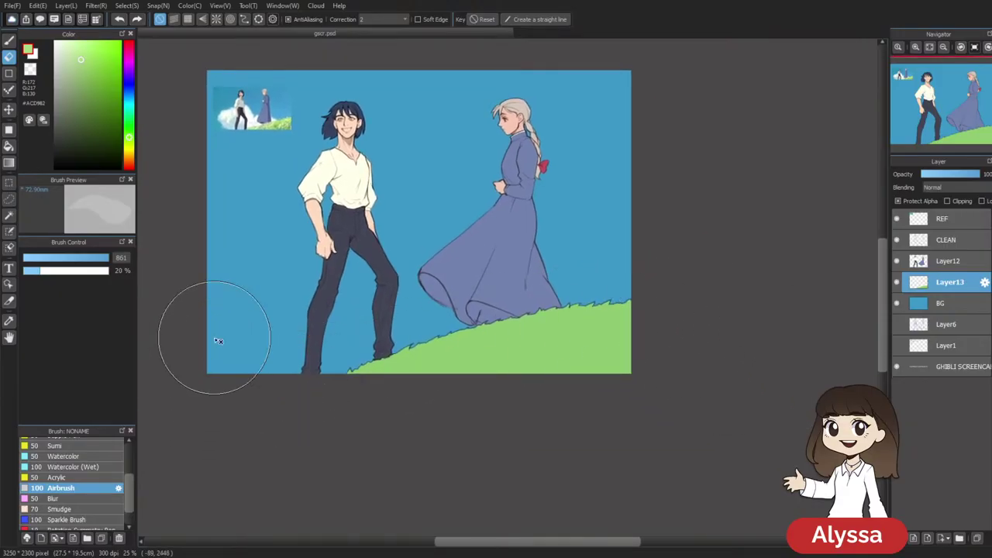
Airbrush a soft yellow-green (#A8D077) gradient over the hill on Layer13 with the brush enlarged to size 1000
{"action": "left_click", "coordinate": [521, 343], "text": "alt"}
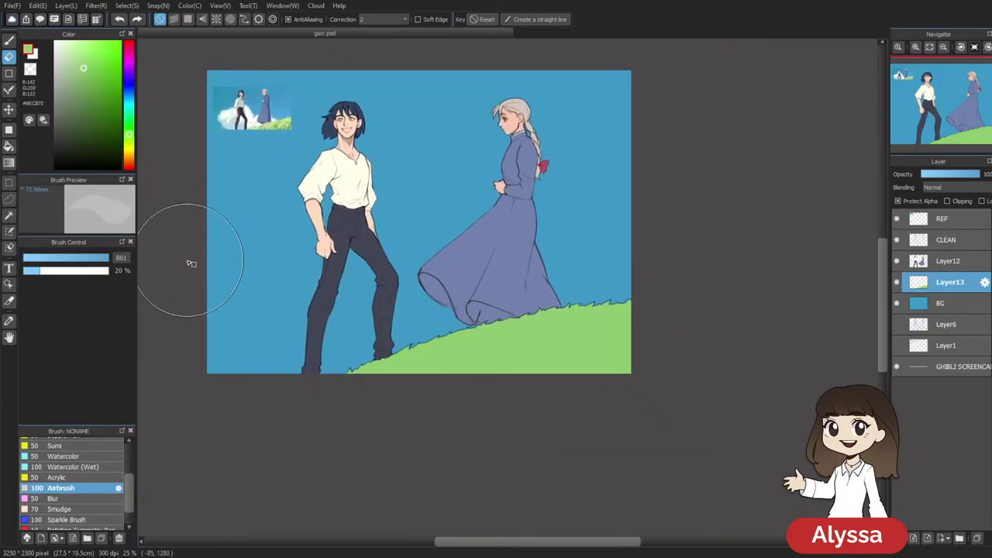
{"action": "key", "text": "b"}
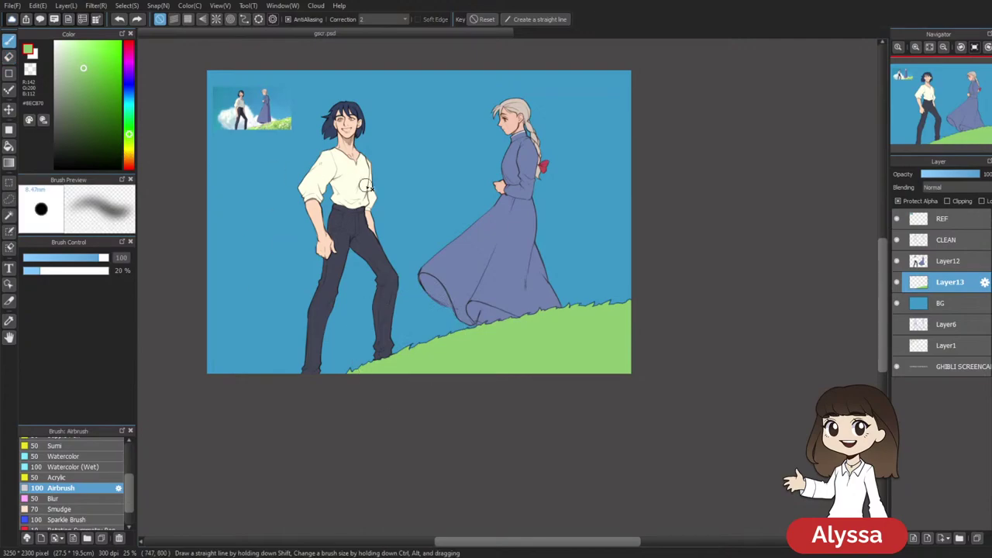
{"action": "left_click_drag", "start_coordinate": [380, 342], "coordinate": [382, 342]}
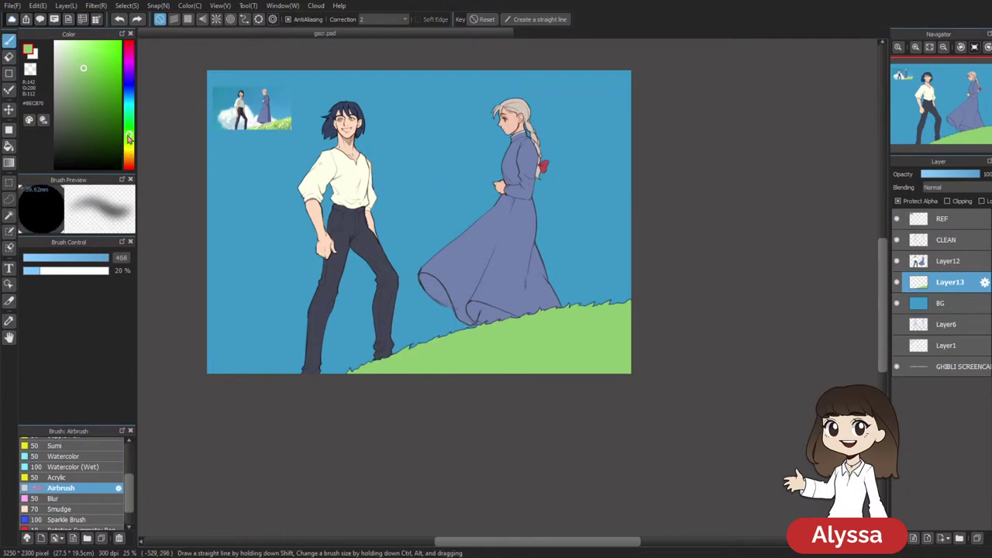
{"action": "left_click_drag", "start_coordinate": [353, 375], "coordinate": [610, 302]}
{"action": "left_click_drag", "start_coordinate": [469, 374], "coordinate": [612, 354]}
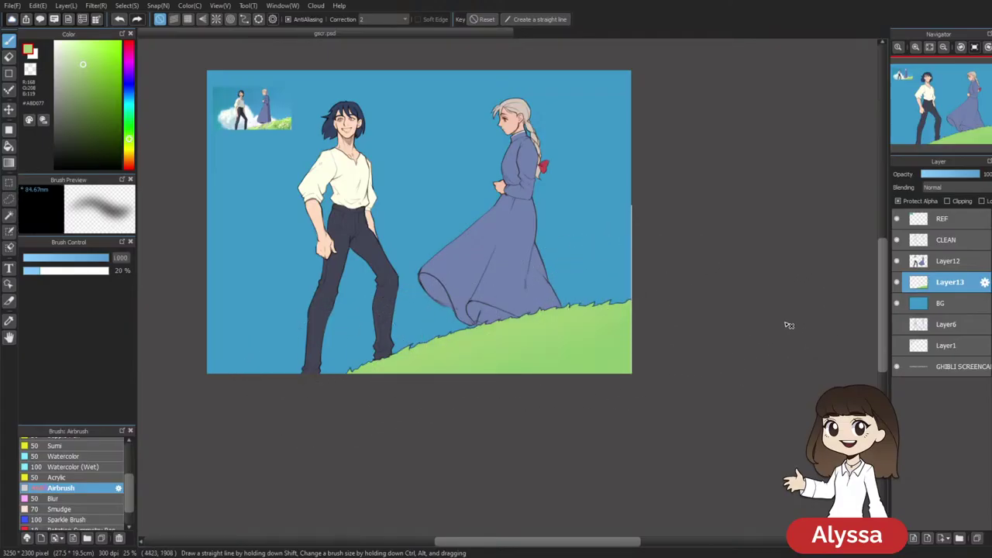
{"action": "key", "text": "ctrl+plus"}
{"action": "key", "text": "ctrl+plus"}
{"action": "key", "text": "ctrl+minus"}
{"action": "key", "text": "ctrl+minus"}
{"action": "key", "text": "ctrl+minus"}
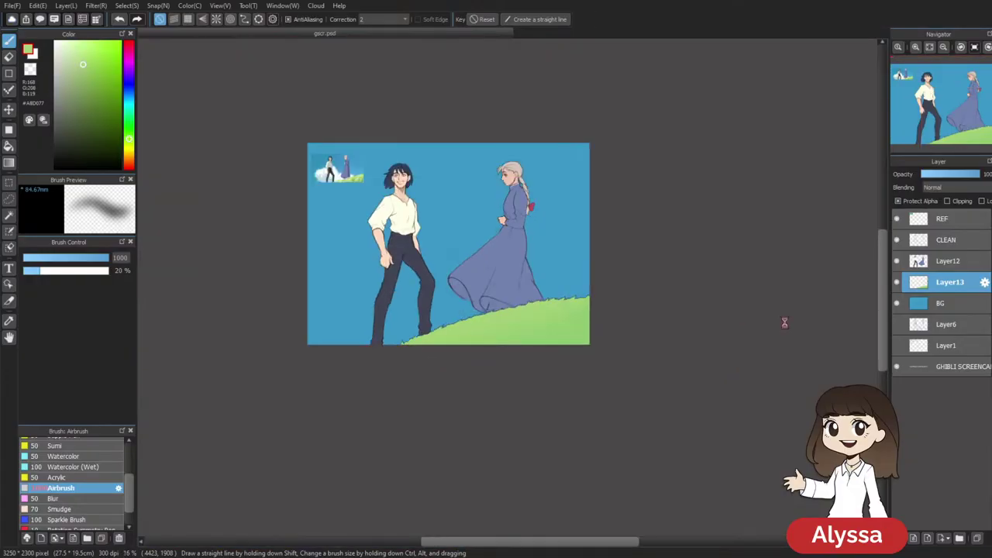
{"action": "scroll", "coordinate": [691, 290], "scroll_direction": "up", "scroll_amount": 1}
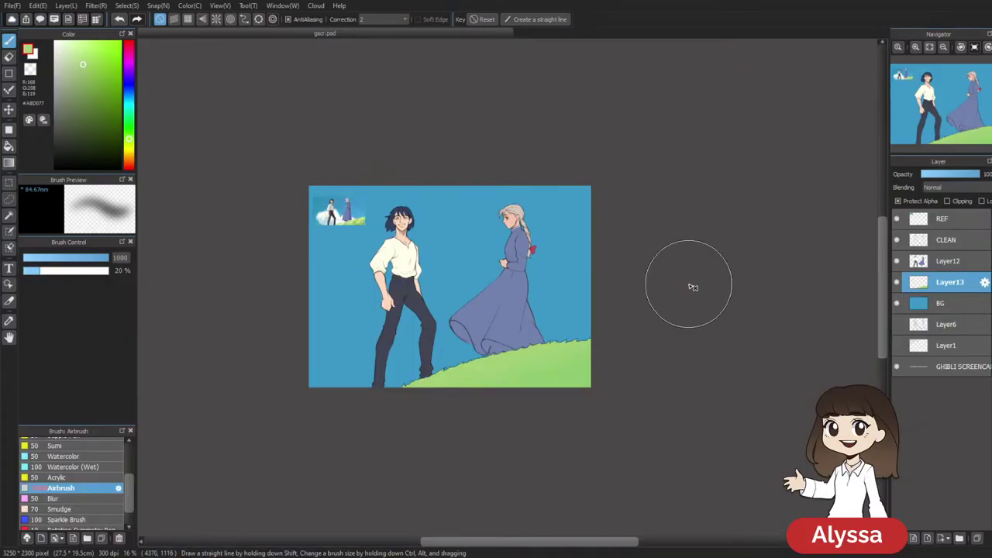
{"action": "key", "text": "ctrl+plus"}
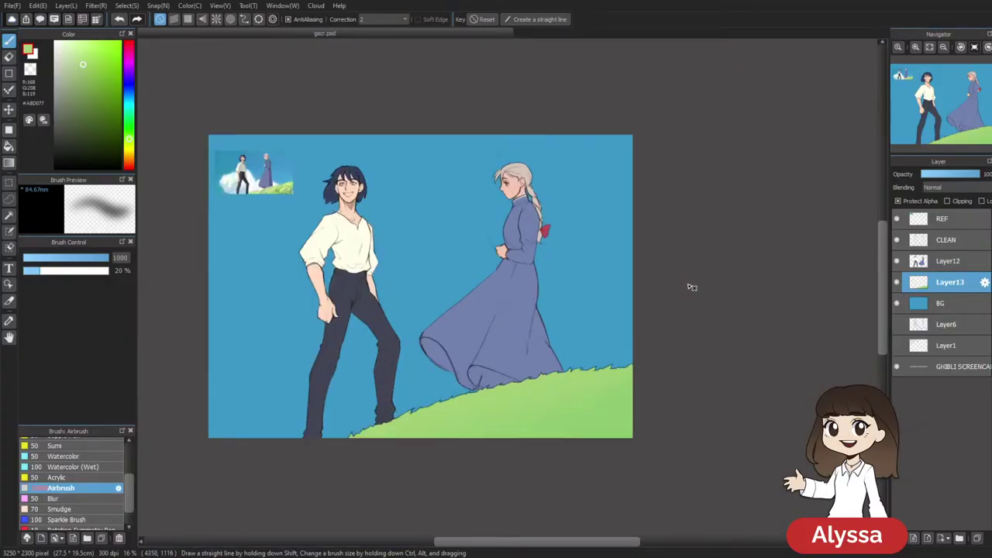
Airbrush pale yellow-green (#CADD89) over the hill on Layer13 to lighten its upper slope
{"action": "left_click_drag", "start_coordinate": [581, 295], "coordinate": [653, 294]}
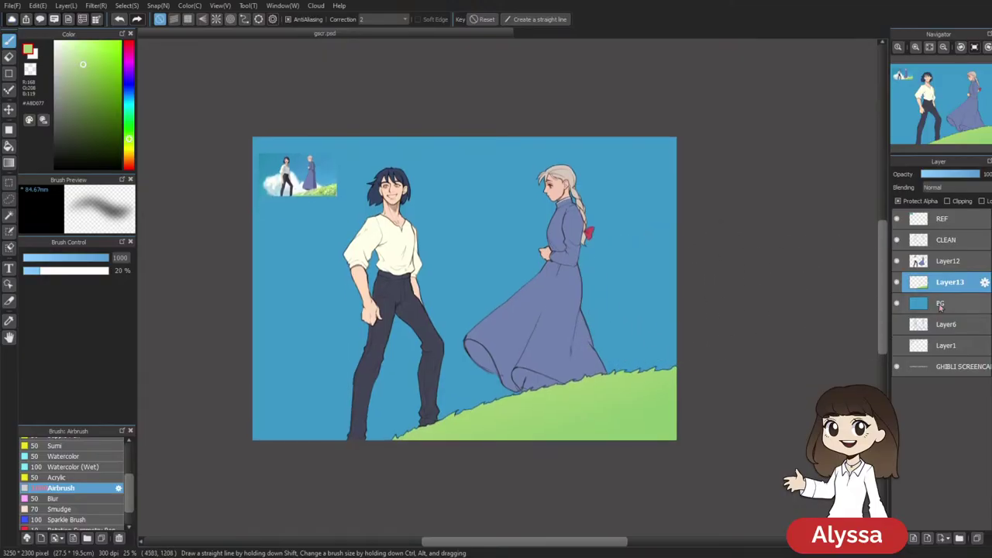
{"action": "left_click_drag", "start_coordinate": [751, 316], "coordinate": [761, 330]}
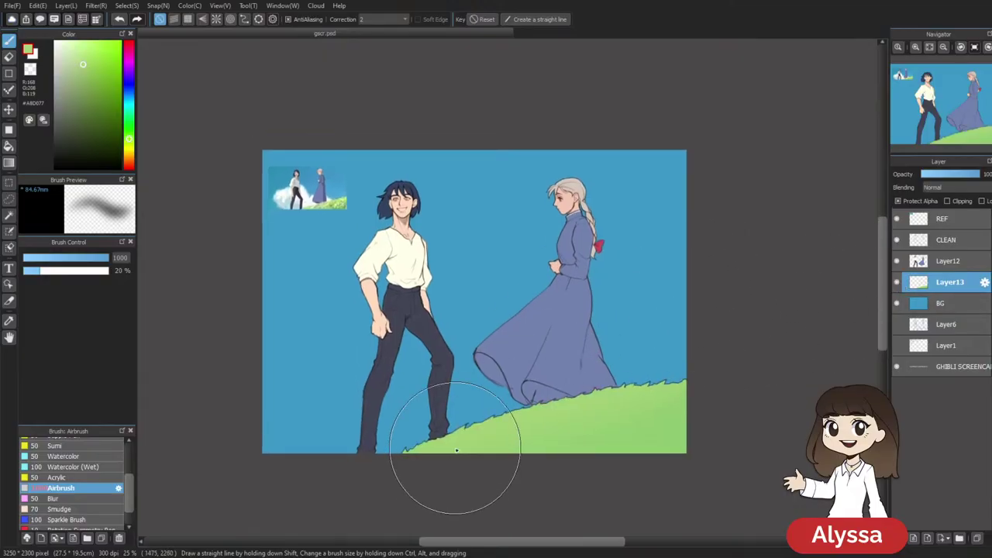
{"action": "left_click_drag", "start_coordinate": [642, 407], "coordinate": [643, 407]}
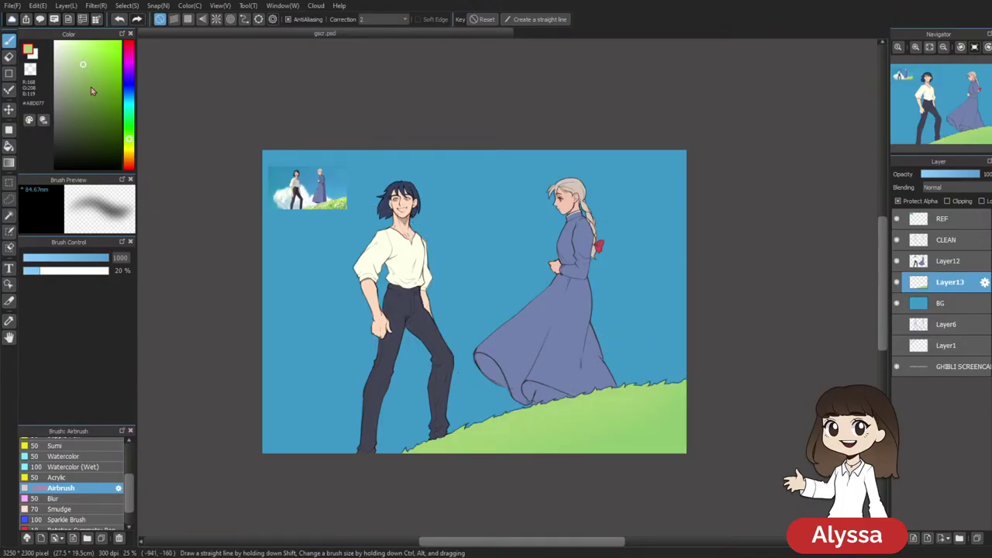
{"action": "left_click", "coordinate": [130, 145]}
{"action": "mouse_move", "coordinate": [696, 224]}
{"action": "left_mouse_down"}
{"action": "mouse_move", "coordinate": [589, 224]}
{"action": "mouse_move", "coordinate": [536, 153]}
{"action": "left_mouse_up"}
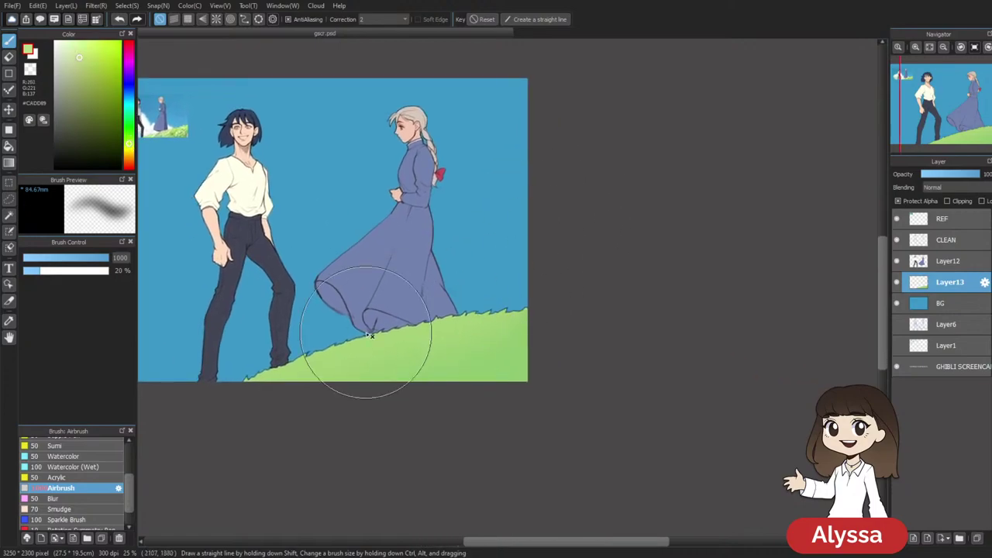
{"action": "key", "text": "ctrl+z"}
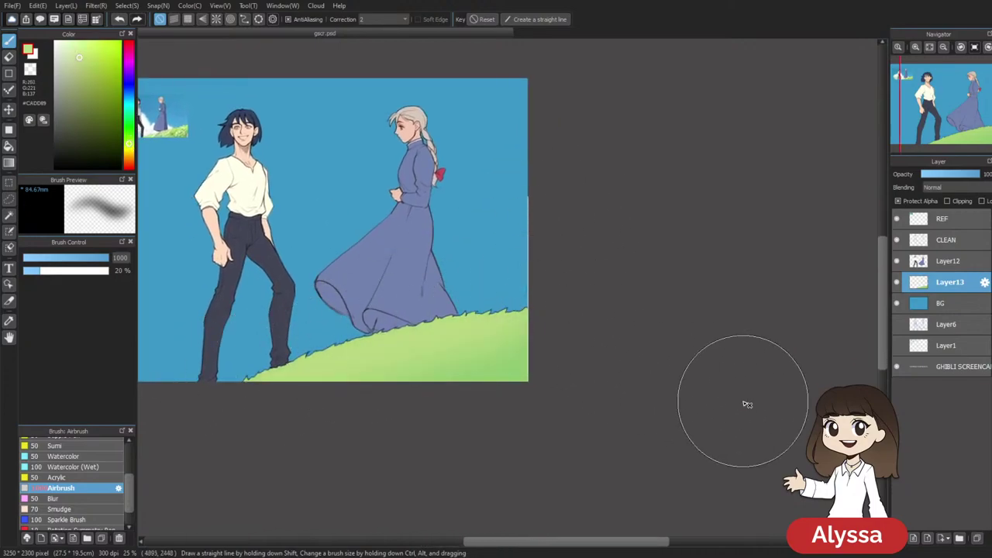
{"action": "scroll", "coordinate": [693, 317], "scroll_direction": "left", "scroll_amount": 4}
{"action": "scroll", "coordinate": [692, 317], "scroll_direction": "up", "scroll_amount": 1}
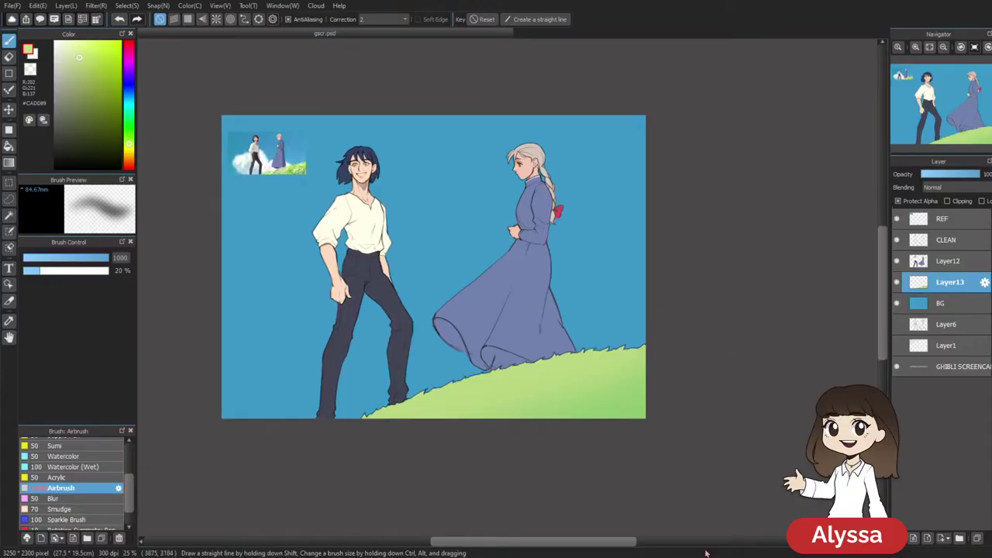
{"action": "scroll", "coordinate": [691, 443], "scroll_direction": "left", "scroll_amount": 1}
Add a new layer above Layer13 and set the colour to turquoise #5ED2E3, starting from the sampled sky blue
{"action": "key", "text": "ctrl+shift+n"}
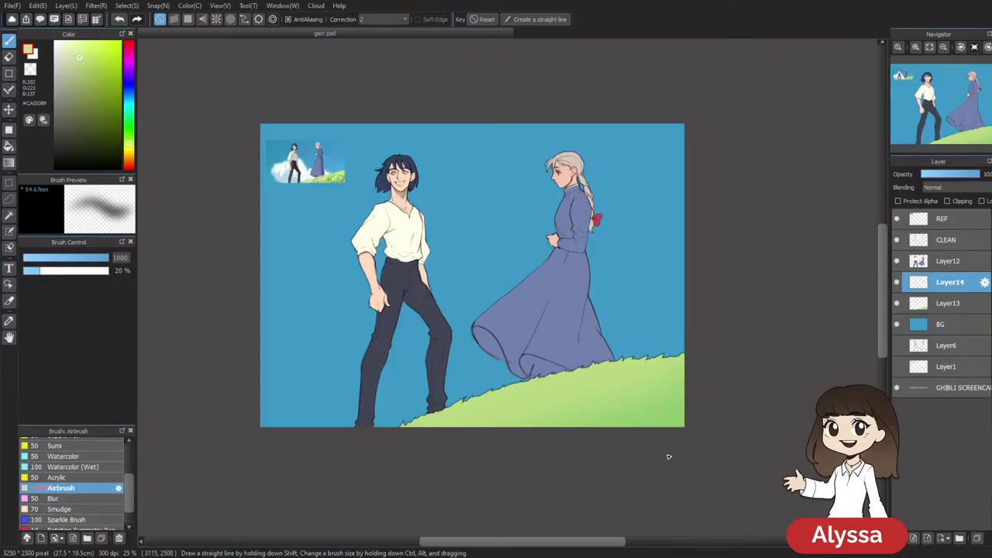
{"action": "scroll", "coordinate": [721, 427], "scroll_direction": "right", "scroll_amount": 1}
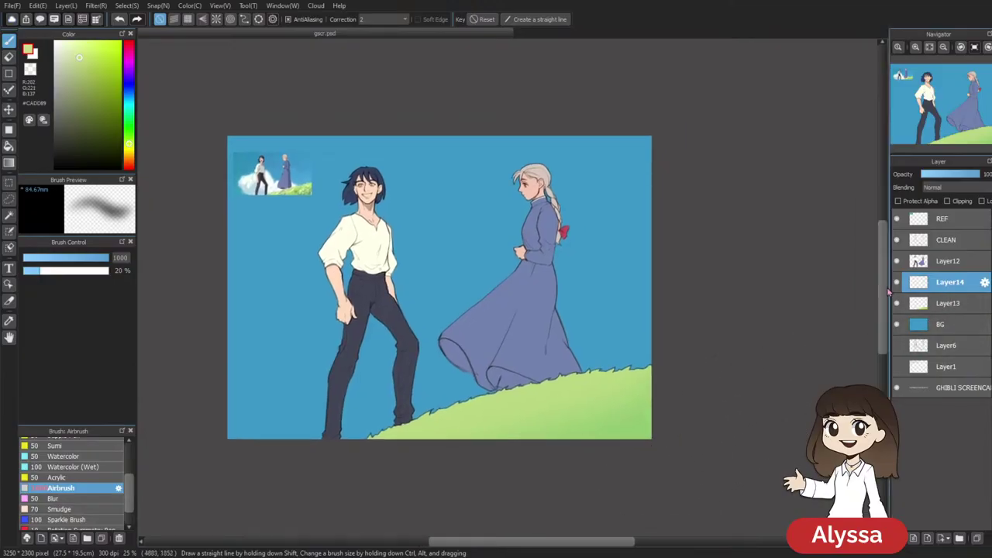
{"action": "scroll", "coordinate": [761, 317], "scroll_direction": "left", "scroll_amount": 1}
{"action": "left_click", "coordinate": [461, 224], "text": "alt"}
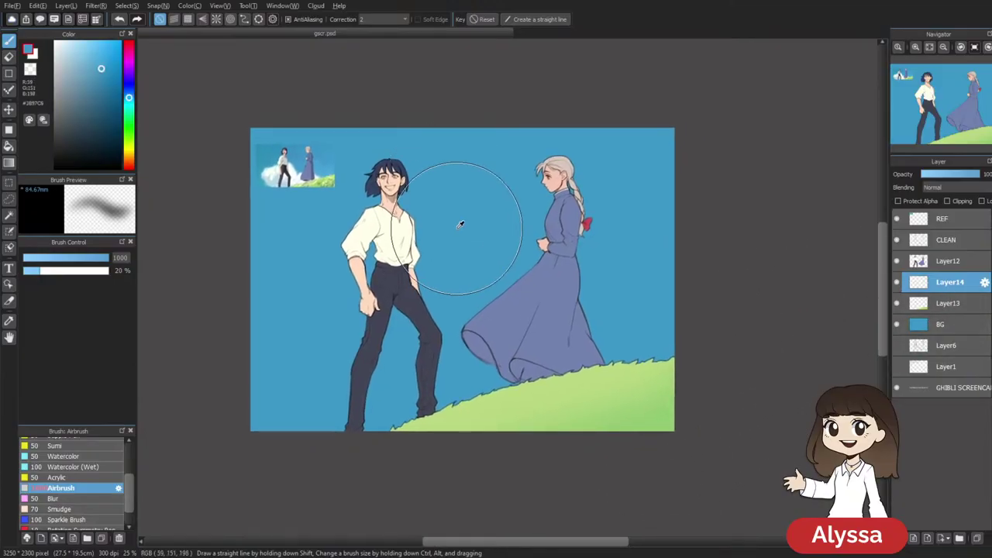
{"action": "left_click_drag", "start_coordinate": [412, 373], "coordinate": [443, 394]}
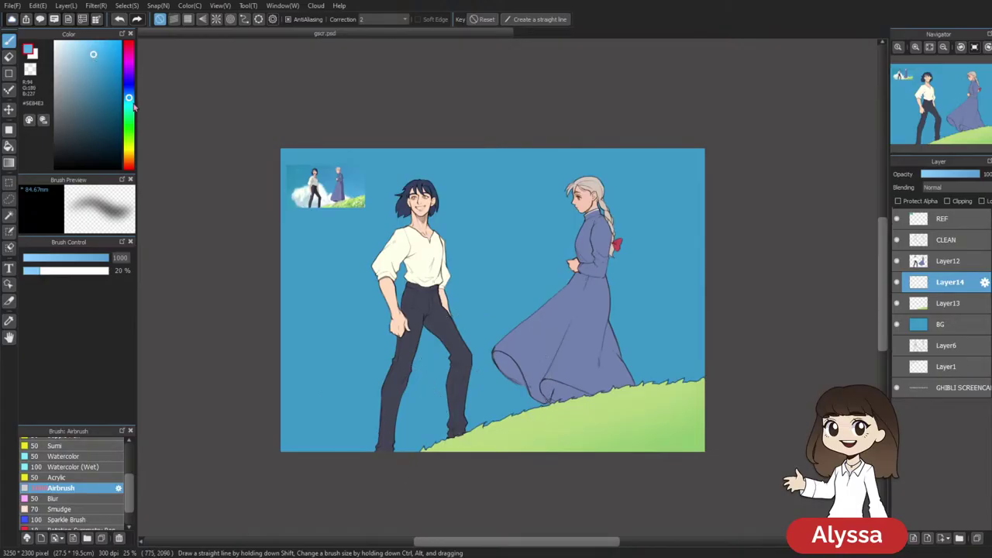
{"action": "left_click_drag", "start_coordinate": [129, 99], "coordinate": [130, 103]}
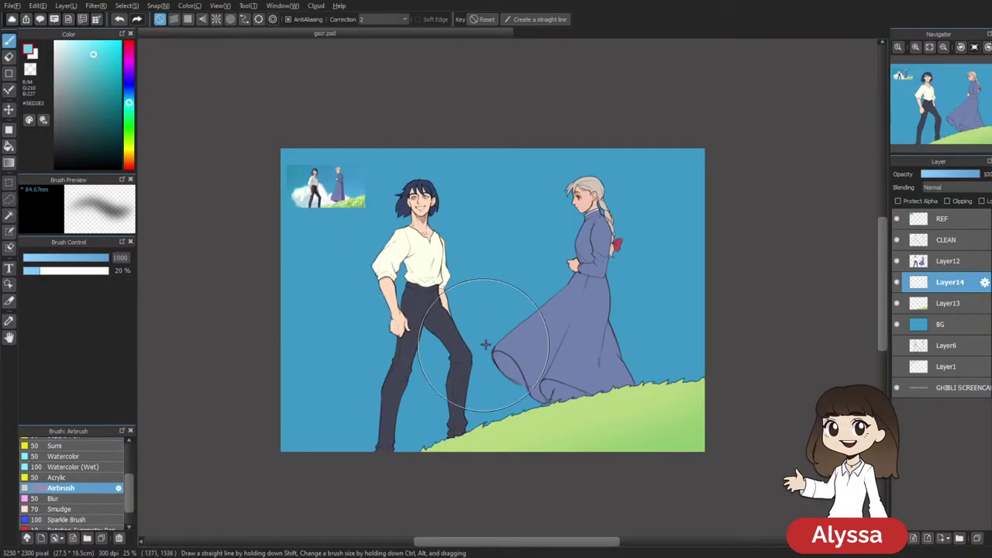
Airbrush a turquoise gradient over the sky on Layer14 at size 1000, leaving the upper-right darker, and move the layer beneath Layer13
{"action": "mouse_move", "coordinate": [299, 299]}
{"action": "left_mouse_down"}
{"action": "mouse_move", "coordinate": [332, 248]}
{"action": "mouse_move", "coordinate": [720, 348]}
{"action": "mouse_move", "coordinate": [779, 373]}
{"action": "left_mouse_up"}
{"action": "key", "text": "ctrl+z"}
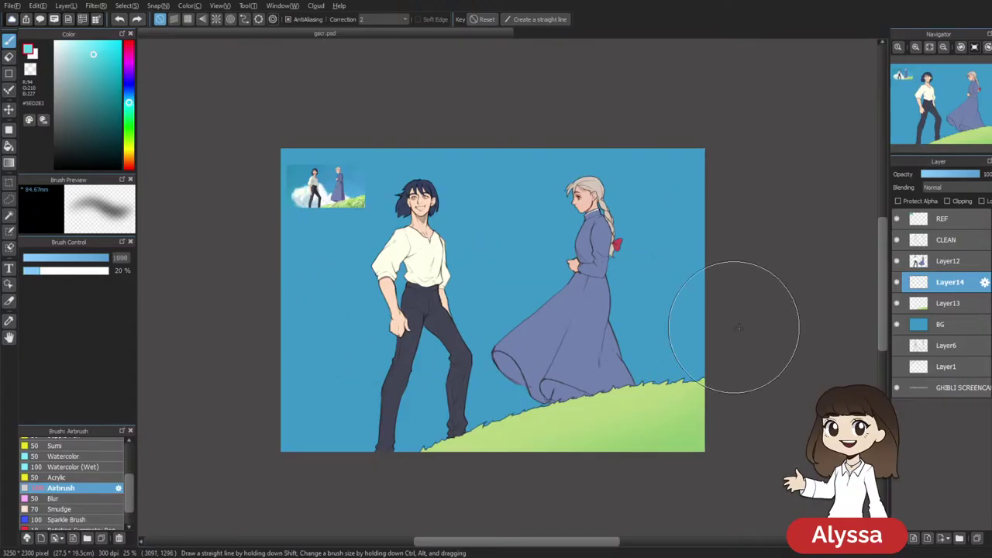
{"action": "mouse_move", "coordinate": [332, 432]}
{"action": "left_mouse_down"}
{"action": "mouse_move", "coordinate": [258, 335]}
{"action": "mouse_move", "coordinate": [398, 440]}
{"action": "mouse_move", "coordinate": [402, 421]}
{"action": "mouse_move", "coordinate": [275, 266]}
{"action": "mouse_move", "coordinate": [474, 429]}
{"action": "mouse_move", "coordinate": [290, 251]}
{"action": "mouse_move", "coordinate": [613, 357]}
{"action": "mouse_move", "coordinate": [676, 394]}
{"action": "mouse_move", "coordinate": [378, 392]}
{"action": "mouse_move", "coordinate": [657, 378]}
{"action": "mouse_move", "coordinate": [788, 386]}
{"action": "mouse_move", "coordinate": [414, 276]}
{"action": "mouse_move", "coordinate": [208, 260]}
{"action": "mouse_move", "coordinate": [341, 231]}
{"action": "mouse_move", "coordinate": [614, 309]}
{"action": "mouse_move", "coordinate": [764, 409]}
{"action": "mouse_move", "coordinate": [683, 348]}
{"action": "mouse_move", "coordinate": [477, 241]}
{"action": "mouse_move", "coordinate": [268, 173]}
{"action": "left_mouse_up"}
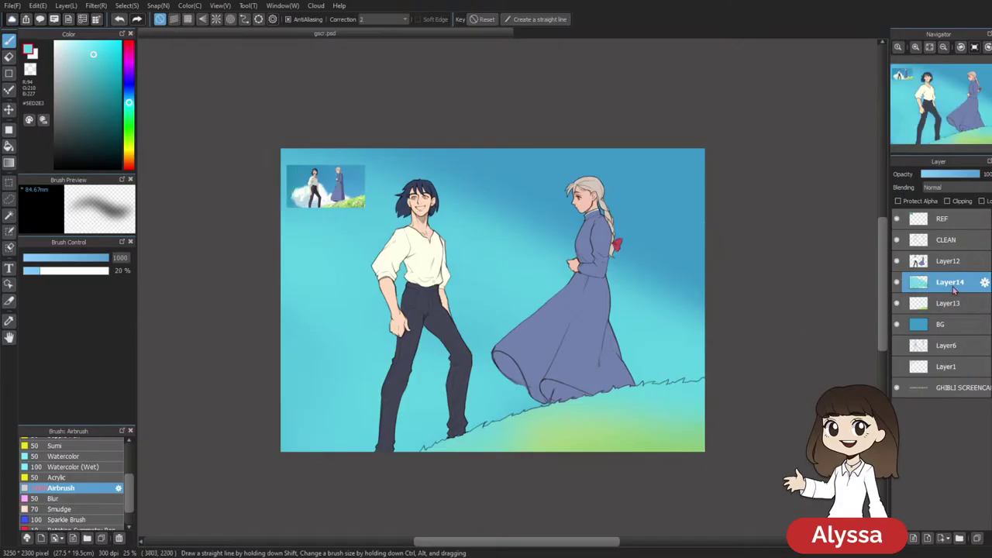
{"action": "left_click_drag", "start_coordinate": [959, 303], "coordinate": [954, 318]}
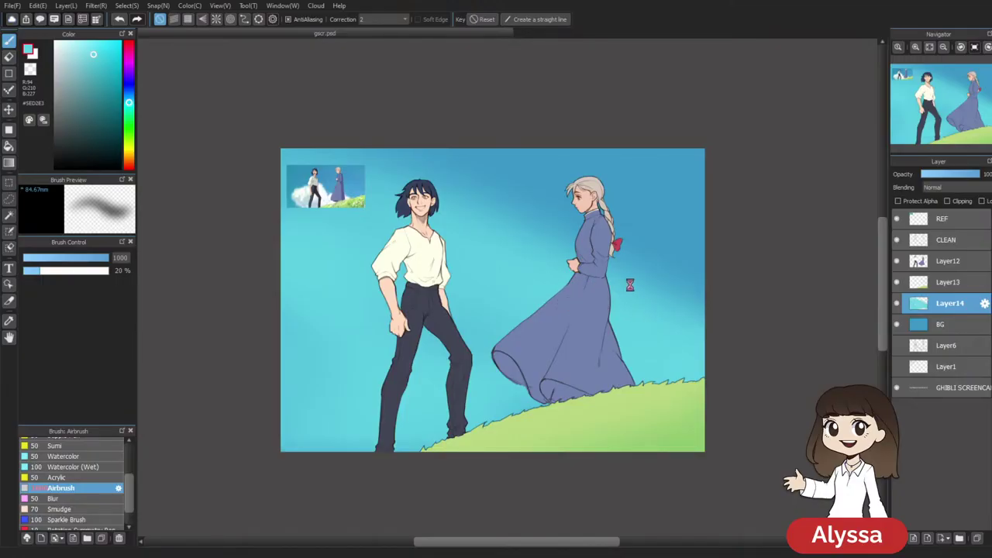
Transform the turquoise gradient on Layer14, shifting, widening and skewing it past the canvas edges to cover the sky diagonally
{"action": "key", "text": "ctrl+t"}
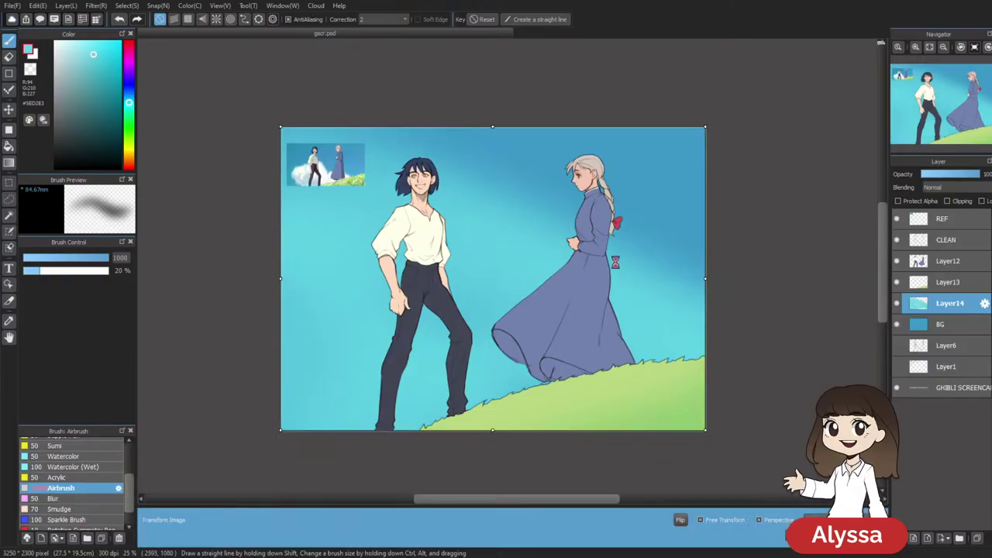
{"action": "left_click_drag", "start_coordinate": [479, 204], "coordinate": [447, 258]}
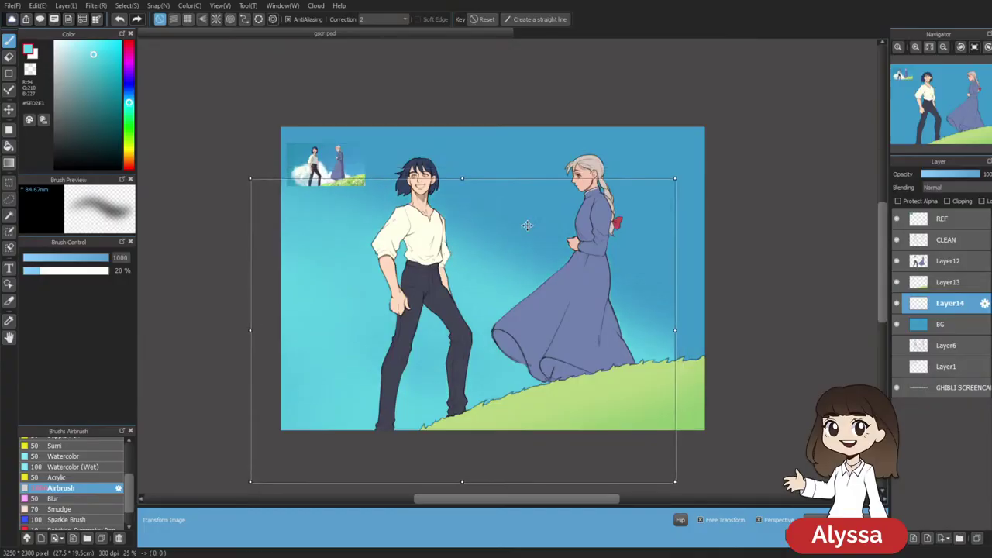
{"action": "left_click_drag", "start_coordinate": [678, 331], "coordinate": [715, 330]}
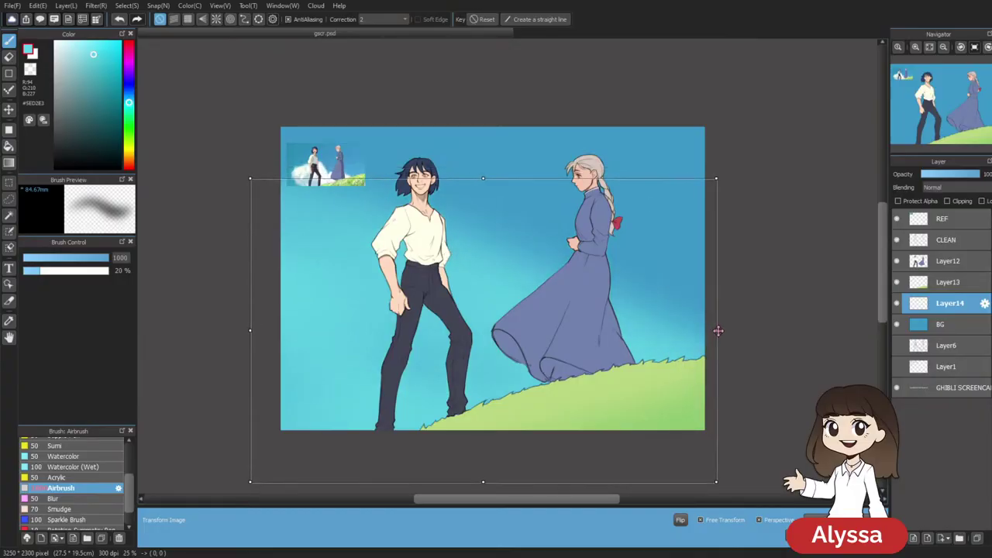
{"action": "left_click_drag", "start_coordinate": [250, 177], "coordinate": [246, 106]}
{"action": "left_click_drag", "start_coordinate": [478, 144], "coordinate": [508, 117]}
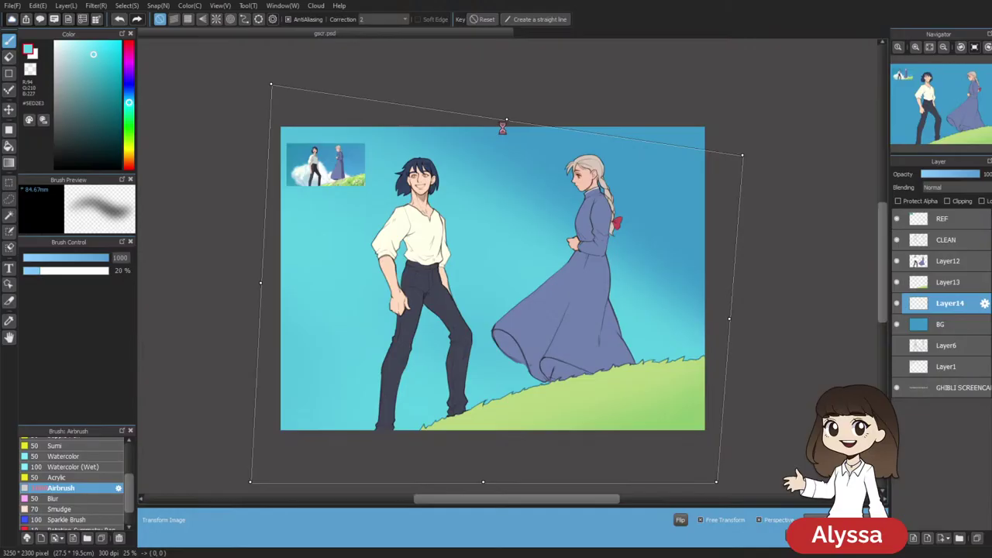
{"action": "key", "text": "Return"}
{"action": "left_click_drag", "start_coordinate": [573, 207], "coordinate": [591, 176]}
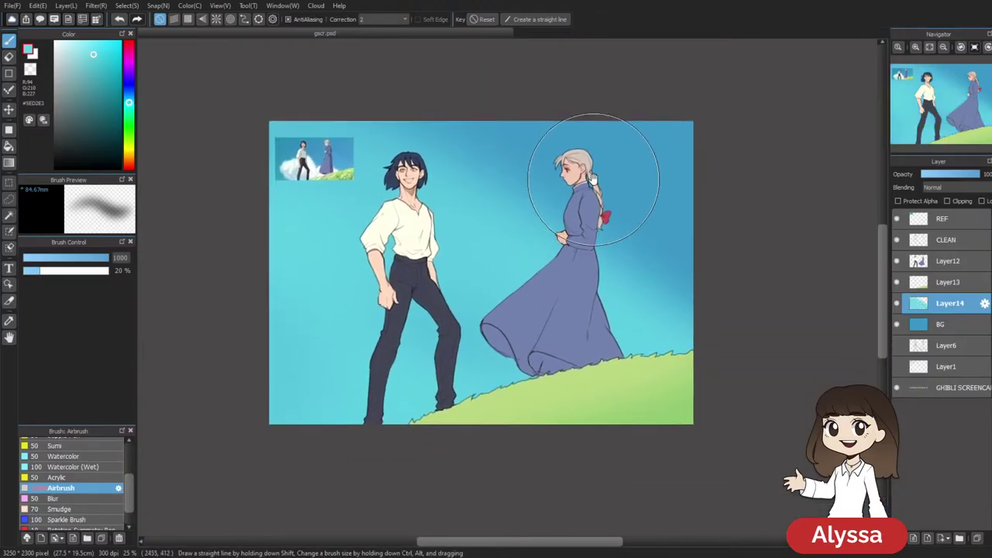
{"action": "left_click_drag", "start_coordinate": [669, 209], "coordinate": [657, 224]}
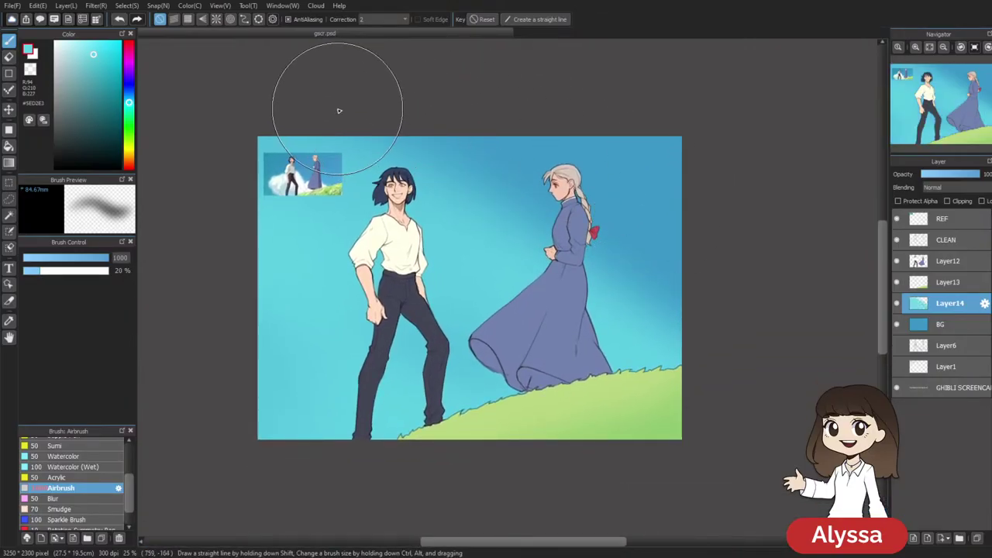
Lower Layer14's opacity to soften the turquoise sky gradient, toggling the layer's visibility to compare it with the plain blue
{"action": "scroll", "coordinate": [427, 127], "scroll_direction": "right", "scroll_amount": 1}
{"action": "key", "text": "e"}
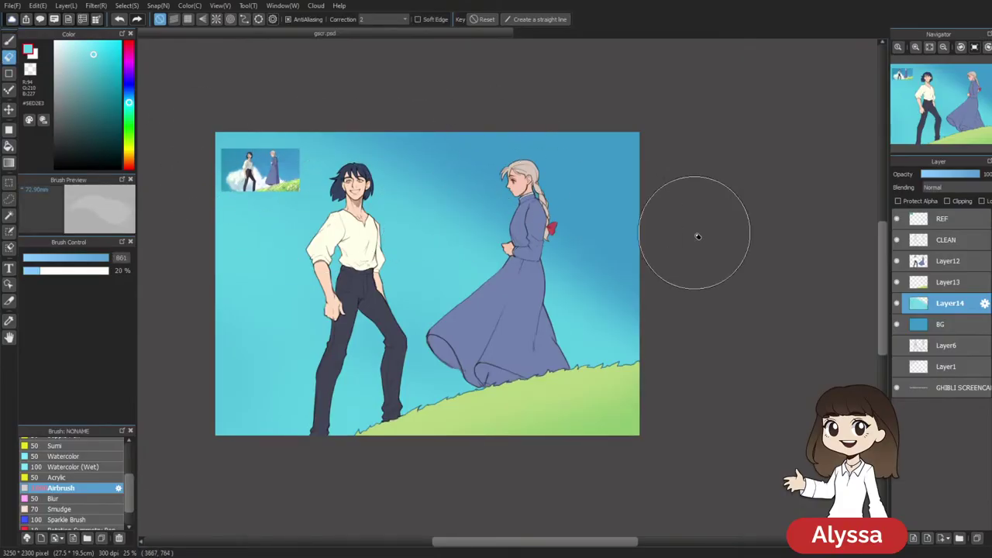
{"action": "left_click", "coordinate": [961, 176]}
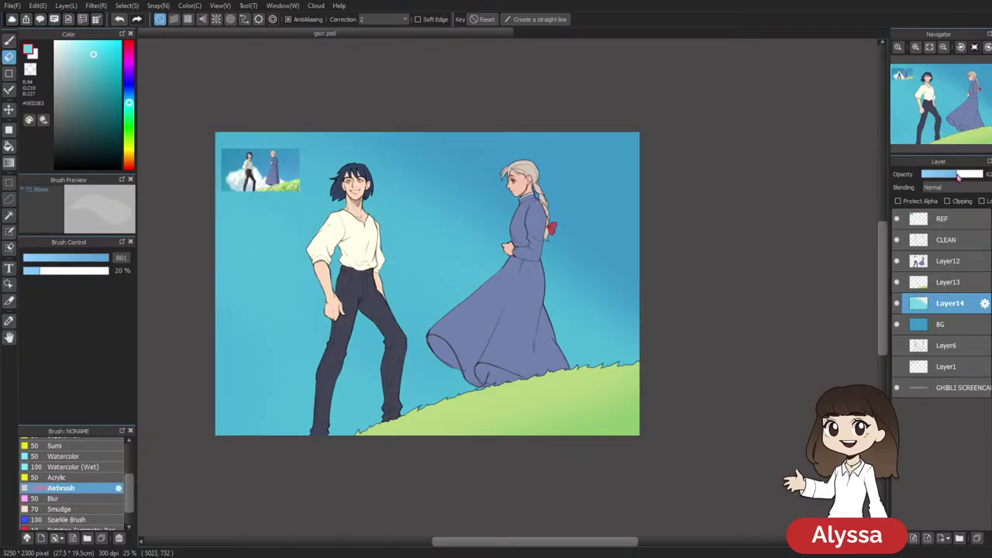
{"action": "left_click", "coordinate": [897, 303]}
{"action": "left_click", "coordinate": [898, 304]}
{"action": "left_click", "coordinate": [940, 175]}
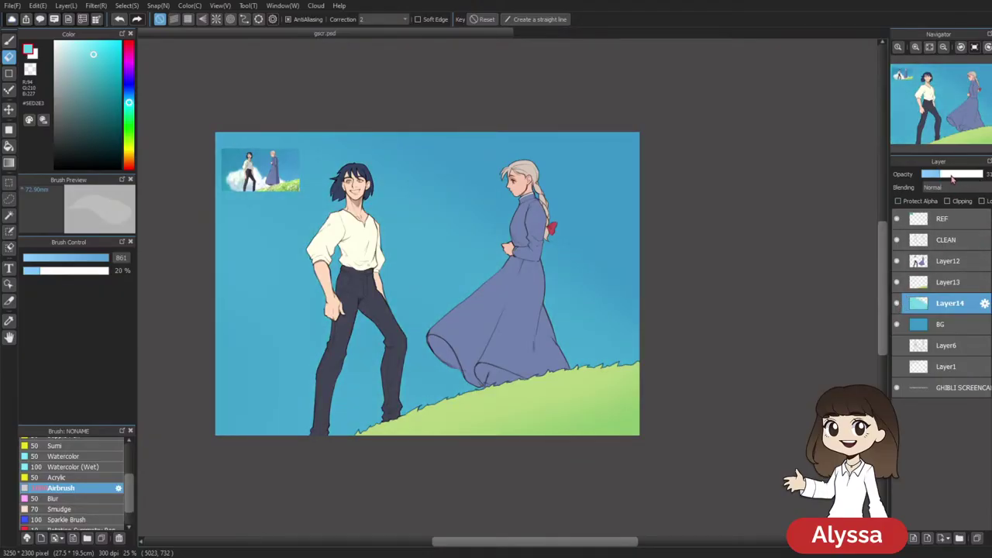
{"action": "left_click", "coordinate": [899, 303]}
{"action": "left_click", "coordinate": [899, 303]}
Merge the softened gradient into the BG layer and add a new empty layer directly above it
{"action": "key", "text": "ctrl+e"}
{"action": "key", "text": "ctrl+z"}
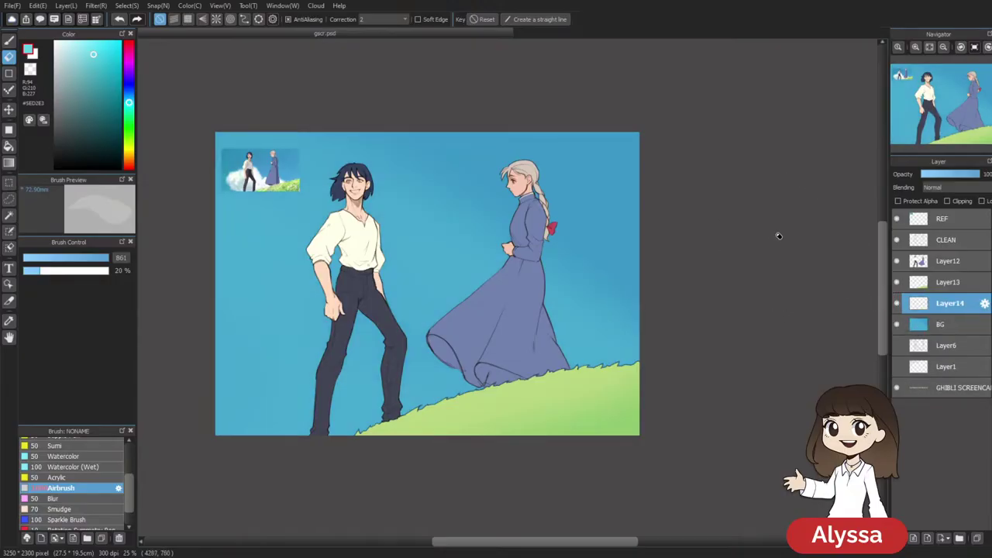
{"action": "left_click_drag", "start_coordinate": [644, 281], "coordinate": [720, 266]}
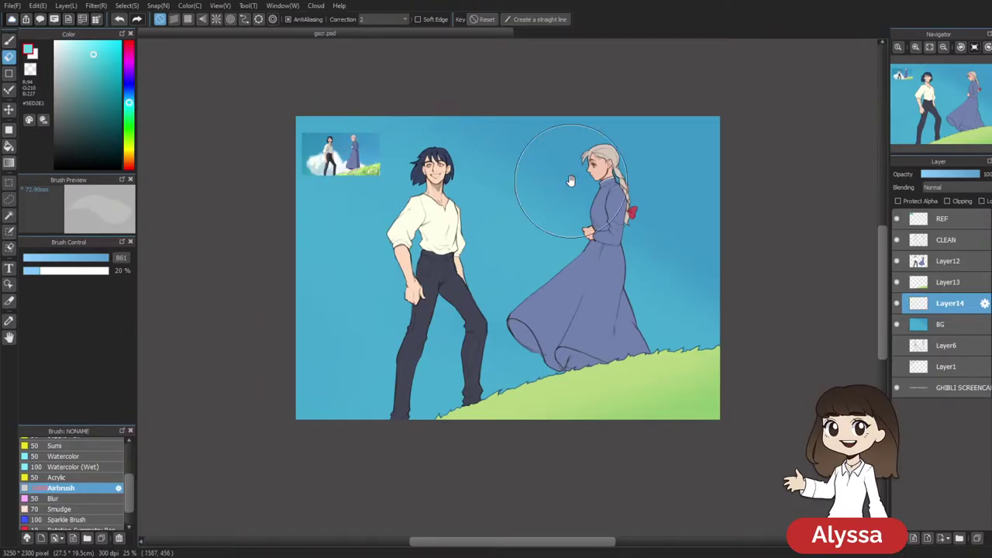
{"action": "left_click_drag", "start_coordinate": [614, 197], "coordinate": [626, 222]}
Choose the Acrylic brush at 44% opacity and sample near-white #FDFDFD from the cloud in the reference image
{"action": "key", "text": "ctrl+plus"}
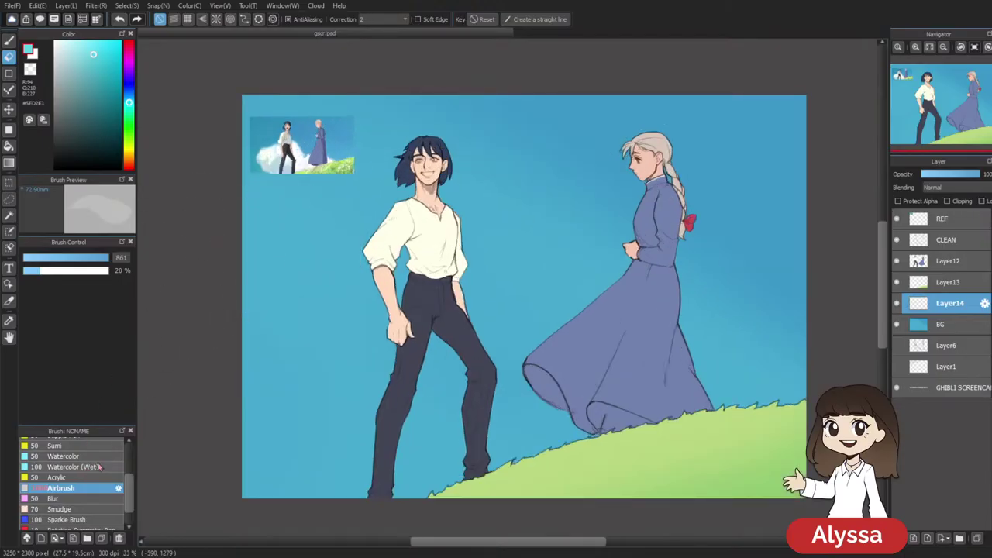
{"action": "left_click", "coordinate": [61, 478]}
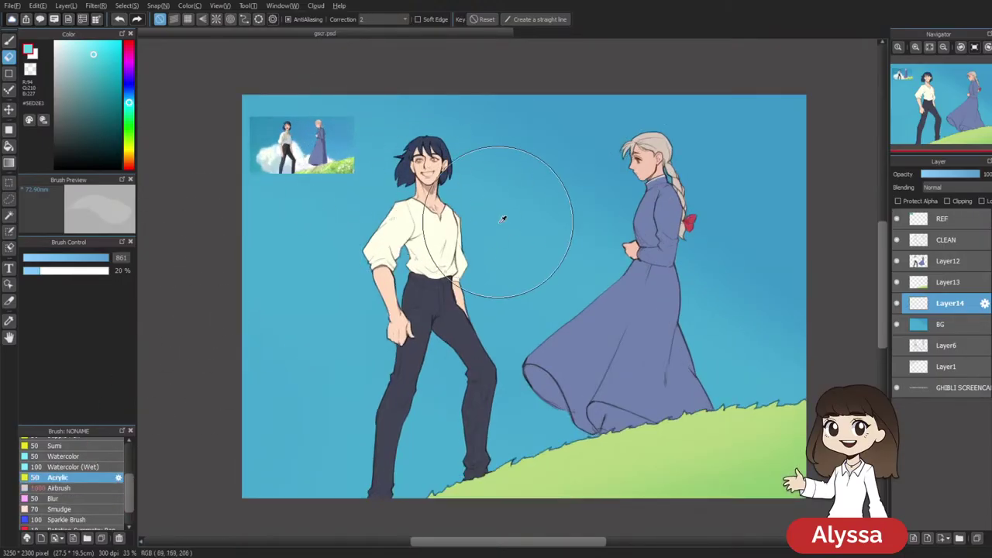
{"action": "left_click", "coordinate": [434, 231], "text": "alt"}
{"action": "left_click", "coordinate": [300, 163], "text": "alt"}
{"action": "left_click_drag", "start_coordinate": [529, 224], "coordinate": [490, 181]}
{"action": "key", "text": "bracketleft"}
{"action": "key", "text": "bracketleft"}
{"action": "key", "text": "bracketleft"}
{"action": "key", "text": "bracketleft"}
{"action": "key", "text": "bracketleft"}
{"action": "key", "text": "bracketleft"}
{"action": "key", "text": "bracketleft"}
{"action": "key", "text": "bracketleft"}
{"action": "key", "text": "bracketleft"}
{"action": "key", "text": "bracketleft"}
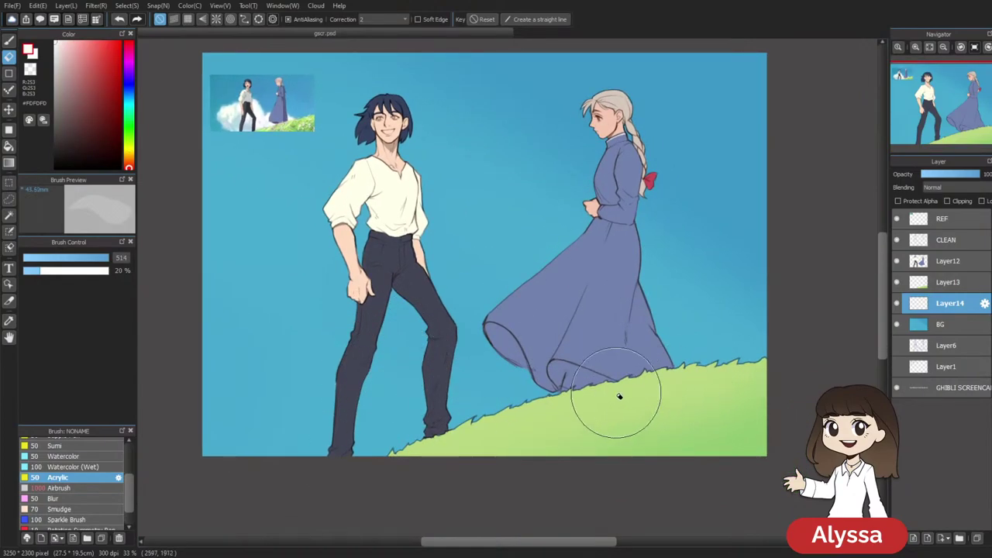
{"action": "key", "text": "b"}
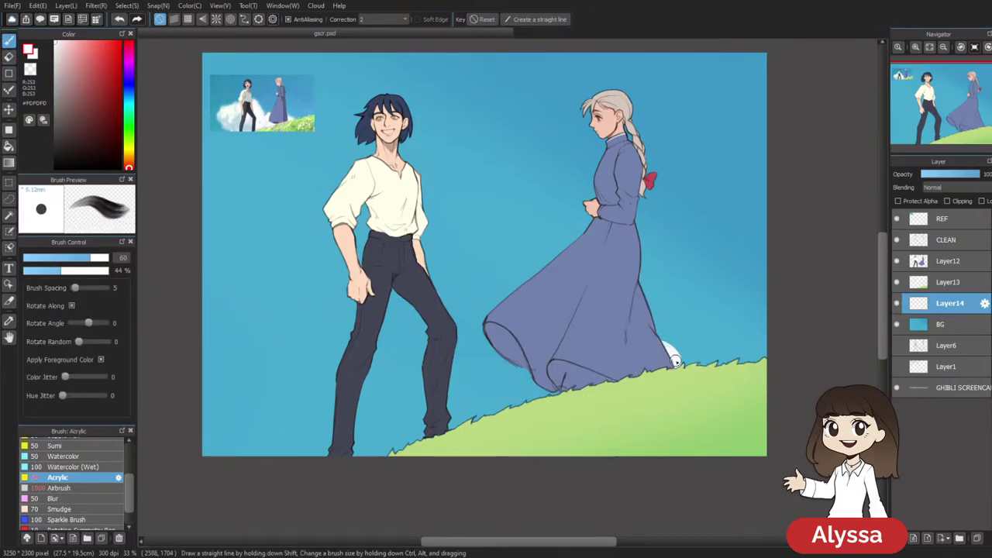
Paint white cloud puffs on Layer14 behind the dress's hem, above the skirt, and between the two figures
{"action": "left_click_drag", "start_coordinate": [664, 347], "coordinate": [671, 364]}
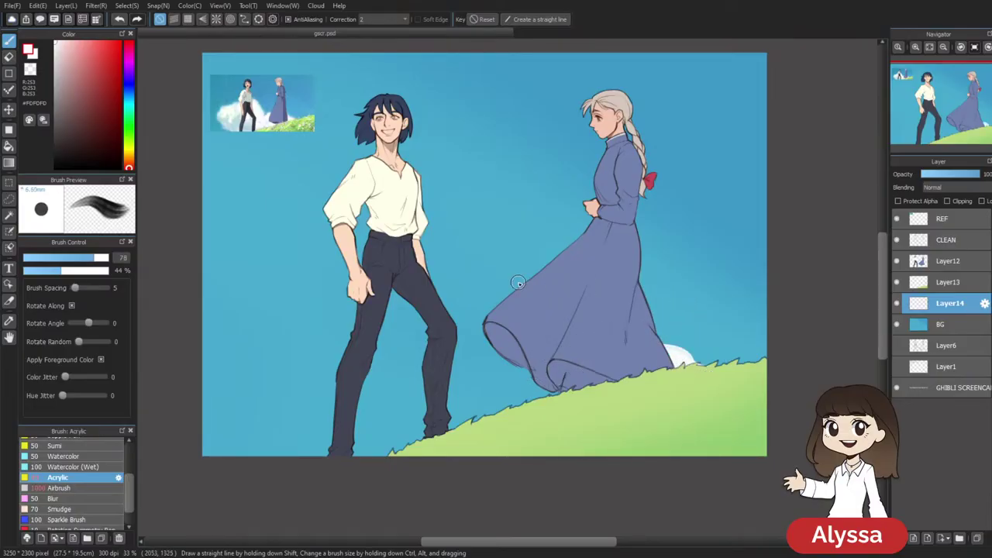
{"action": "left_click_drag", "start_coordinate": [538, 286], "coordinate": [529, 287]}
{"action": "mouse_move", "coordinate": [481, 311]}
{"action": "left_mouse_down"}
{"action": "mouse_move", "coordinate": [454, 285]}
{"action": "mouse_move", "coordinate": [444, 301]}
{"action": "mouse_move", "coordinate": [461, 311]}
{"action": "mouse_move", "coordinate": [447, 305]}
{"action": "left_mouse_up"}
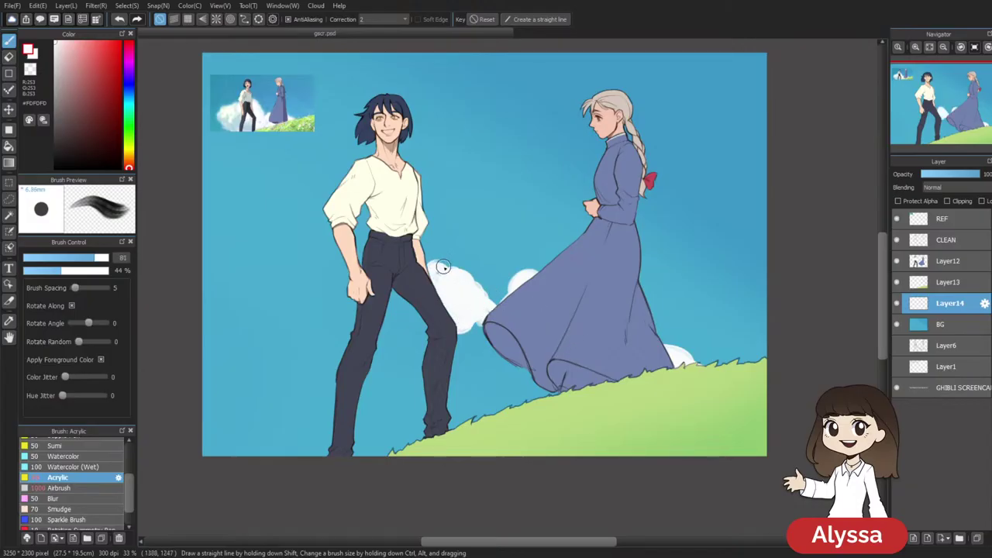
{"action": "mouse_move", "coordinate": [438, 256]}
{"action": "left_mouse_down"}
{"action": "mouse_move", "coordinate": [429, 245]}
{"action": "mouse_move", "coordinate": [437, 271]}
{"action": "left_mouse_up"}
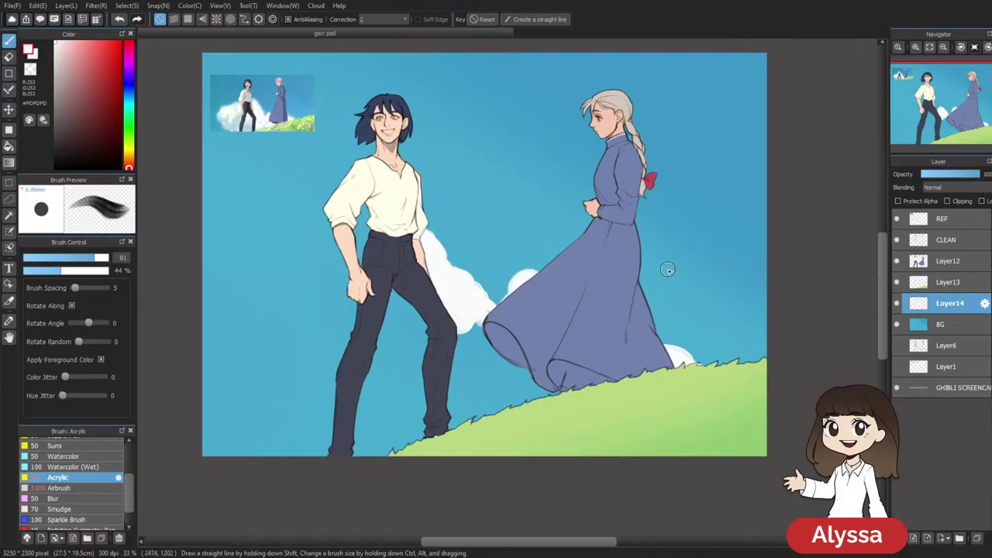
Enlarge the Acrylic brush to 117 and paint a large white cloud on Layer14 behind the man's legs, reaching down to the hill
{"action": "left_click_drag", "start_coordinate": [446, 362], "coordinate": [476, 361], "text": "ctrl+alt"}
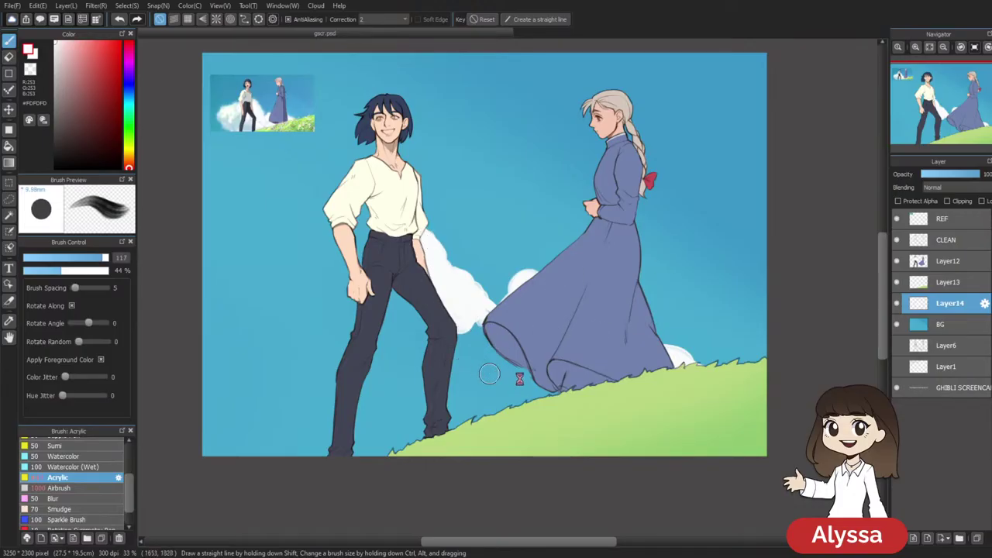
{"action": "left_click_drag", "start_coordinate": [403, 324], "coordinate": [449, 334]}
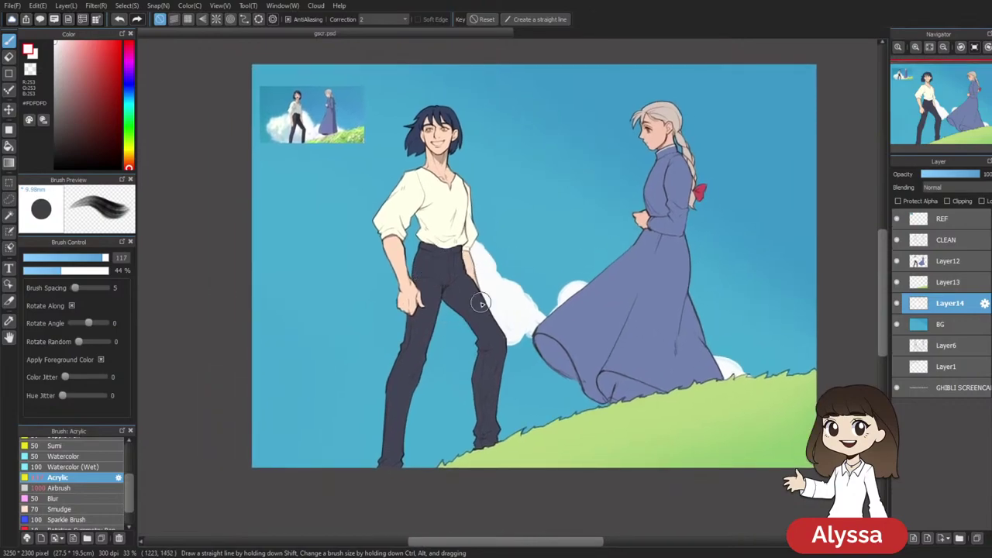
{"action": "mouse_move", "coordinate": [440, 261]}
{"action": "left_mouse_down"}
{"action": "mouse_move", "coordinate": [395, 280]}
{"action": "mouse_move", "coordinate": [402, 267]}
{"action": "mouse_move", "coordinate": [410, 272]}
{"action": "mouse_move", "coordinate": [399, 295]}
{"action": "mouse_move", "coordinate": [389, 298]}
{"action": "mouse_move", "coordinate": [389, 283]}
{"action": "mouse_move", "coordinate": [370, 288]}
{"action": "mouse_move", "coordinate": [382, 285]}
{"action": "mouse_move", "coordinate": [378, 299]}
{"action": "mouse_move", "coordinate": [360, 315]}
{"action": "mouse_move", "coordinate": [344, 310]}
{"action": "mouse_move", "coordinate": [350, 323]}
{"action": "mouse_move", "coordinate": [309, 343]}
{"action": "left_mouse_up"}
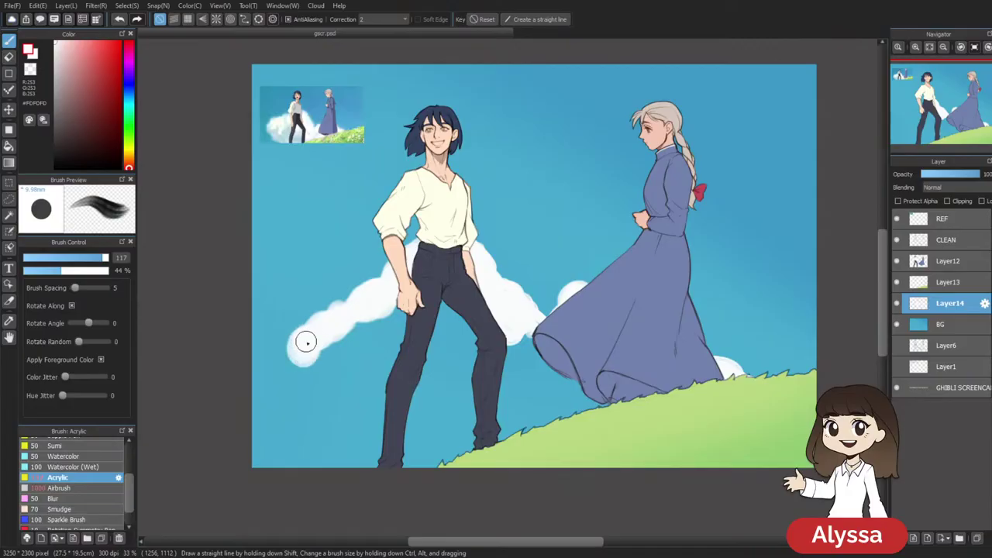
{"action": "left_click_drag", "start_coordinate": [431, 308], "coordinate": [343, 276]}
{"action": "left_click_drag", "start_coordinate": [506, 170], "coordinate": [533, 210]}
{"action": "mouse_move", "coordinate": [250, 324]}
{"action": "left_mouse_down"}
{"action": "mouse_move", "coordinate": [238, 363]}
{"action": "mouse_move", "coordinate": [291, 374]}
{"action": "mouse_move", "coordinate": [337, 331]}
{"action": "mouse_move", "coordinate": [295, 344]}
{"action": "mouse_move", "coordinate": [281, 332]}
{"action": "mouse_move", "coordinate": [308, 334]}
{"action": "mouse_move", "coordinate": [259, 351]}
{"action": "mouse_move", "coordinate": [277, 380]}
{"action": "mouse_move", "coordinate": [270, 396]}
{"action": "mouse_move", "coordinate": [290, 389]}
{"action": "mouse_move", "coordinate": [291, 412]}
{"action": "mouse_move", "coordinate": [324, 415]}
{"action": "mouse_move", "coordinate": [324, 437]}
{"action": "mouse_move", "coordinate": [289, 446]}
{"action": "mouse_move", "coordinate": [305, 468]}
{"action": "left_mouse_up"}
{"action": "left_click_drag", "start_coordinate": [230, 342], "coordinate": [252, 359]}
{"action": "mouse_move", "coordinate": [230, 328]}
{"action": "left_mouse_down"}
{"action": "mouse_move", "coordinate": [221, 368]}
{"action": "mouse_move", "coordinate": [259, 365]}
{"action": "mouse_move", "coordinate": [264, 388]}
{"action": "mouse_move", "coordinate": [244, 401]}
{"action": "mouse_move", "coordinate": [262, 412]}
{"action": "mouse_move", "coordinate": [287, 398]}
{"action": "mouse_move", "coordinate": [282, 412]}
{"action": "mouse_move", "coordinate": [258, 415]}
{"action": "mouse_move", "coordinate": [295, 406]}
{"action": "mouse_move", "coordinate": [293, 424]}
{"action": "mouse_move", "coordinate": [273, 442]}
{"action": "mouse_move", "coordinate": [291, 454]}
{"action": "mouse_move", "coordinate": [287, 474]}
{"action": "mouse_move", "coordinate": [294, 444]}
{"action": "mouse_move", "coordinate": [278, 441]}
{"action": "mouse_move", "coordinate": [286, 472]}
{"action": "left_mouse_up"}
{"action": "mouse_move", "coordinate": [332, 400]}
{"action": "left_mouse_down"}
{"action": "mouse_move", "coordinate": [359, 342]}
{"action": "mouse_move", "coordinate": [403, 297]}
{"action": "mouse_move", "coordinate": [331, 501]}
{"action": "mouse_move", "coordinate": [354, 437]}
{"action": "mouse_move", "coordinate": [434, 327]}
{"action": "mouse_move", "coordinate": [420, 331]}
{"action": "mouse_move", "coordinate": [434, 340]}
{"action": "mouse_move", "coordinate": [463, 329]}
{"action": "mouse_move", "coordinate": [424, 377]}
{"action": "mouse_move", "coordinate": [399, 466]}
{"action": "mouse_move", "coordinate": [435, 429]}
{"action": "mouse_move", "coordinate": [464, 458]}
{"action": "mouse_move", "coordinate": [561, 397]}
{"action": "left_mouse_up"}
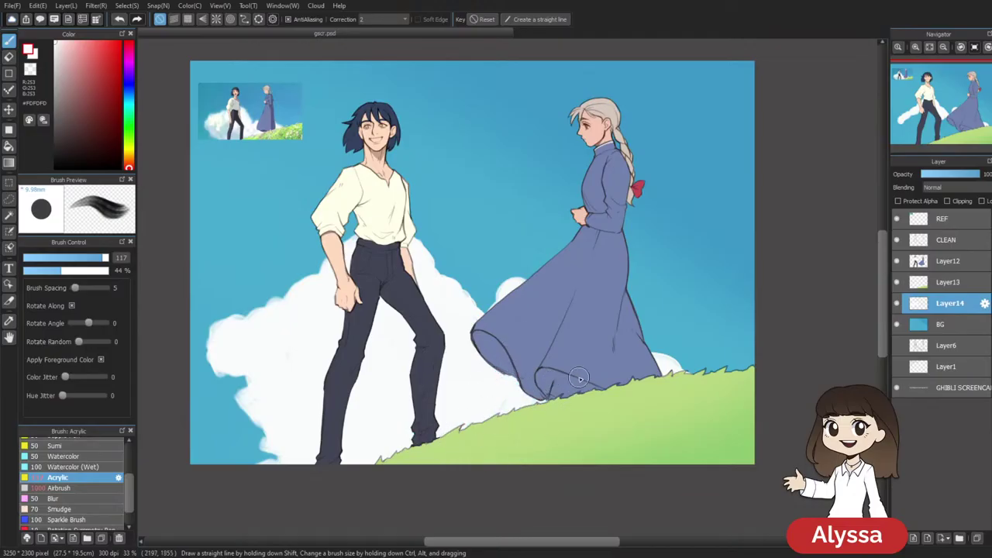
Widen the small cloud puff above the skirt and join it to the large white cloud
{"action": "left_click_drag", "start_coordinate": [601, 337], "coordinate": [600, 334]}
{"action": "mouse_move", "coordinate": [527, 293]}
{"action": "left_mouse_down"}
{"action": "mouse_move", "coordinate": [494, 281]}
{"action": "mouse_move", "coordinate": [493, 301]}
{"action": "mouse_move", "coordinate": [472, 310]}
{"action": "mouse_move", "coordinate": [442, 288]}
{"action": "left_mouse_up"}
{"action": "left_click_drag", "start_coordinate": [757, 254], "coordinate": [745, 232]}
{"action": "left_click_drag", "start_coordinate": [649, 381], "coordinate": [657, 406]}
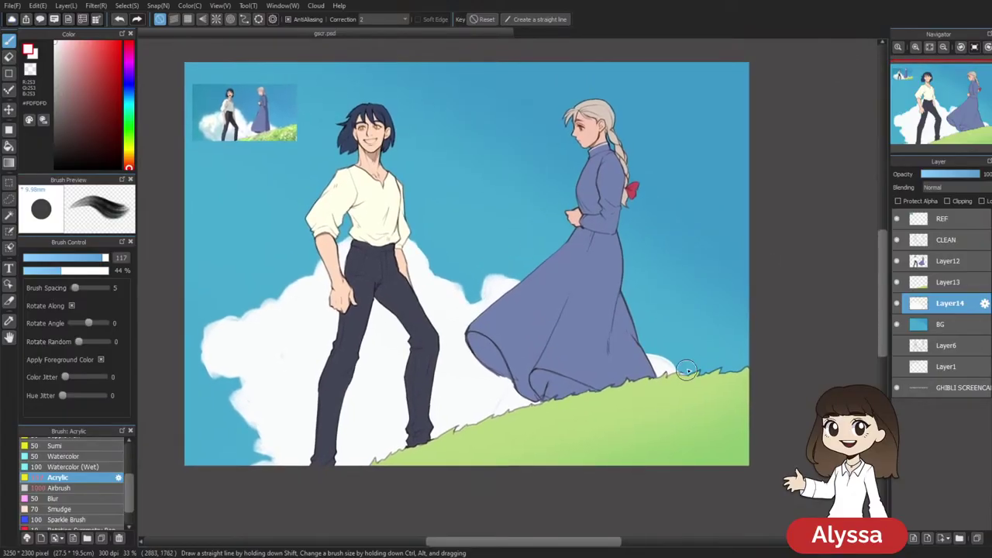
Lower the brush opacity to 21% and soften the edges of the cloud behind the dress's hem
{"action": "left_click", "coordinate": [41, 270]}
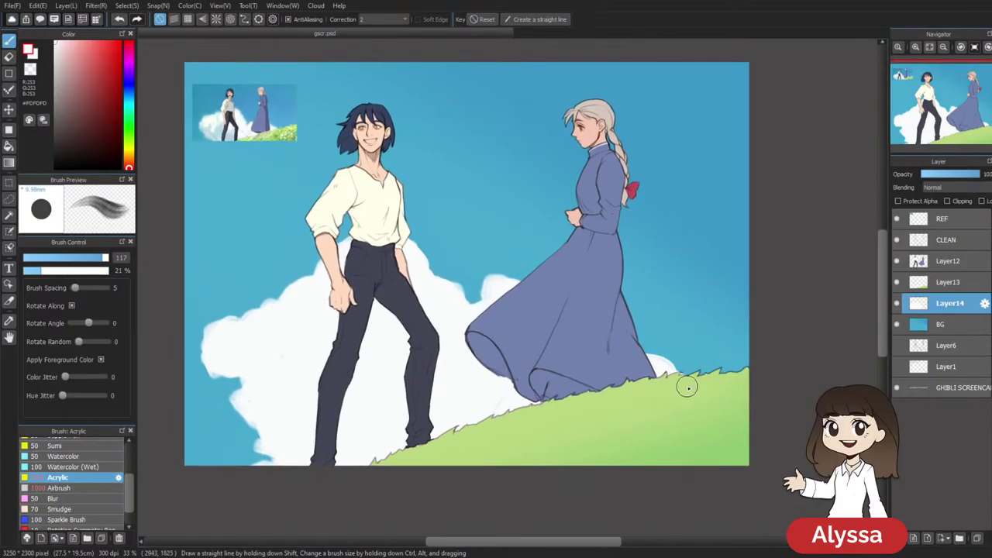
{"action": "mouse_move", "coordinate": [662, 375]}
{"action": "left_mouse_down"}
{"action": "mouse_move", "coordinate": [668, 366]}
{"action": "mouse_move", "coordinate": [639, 364]}
{"action": "left_mouse_up"}
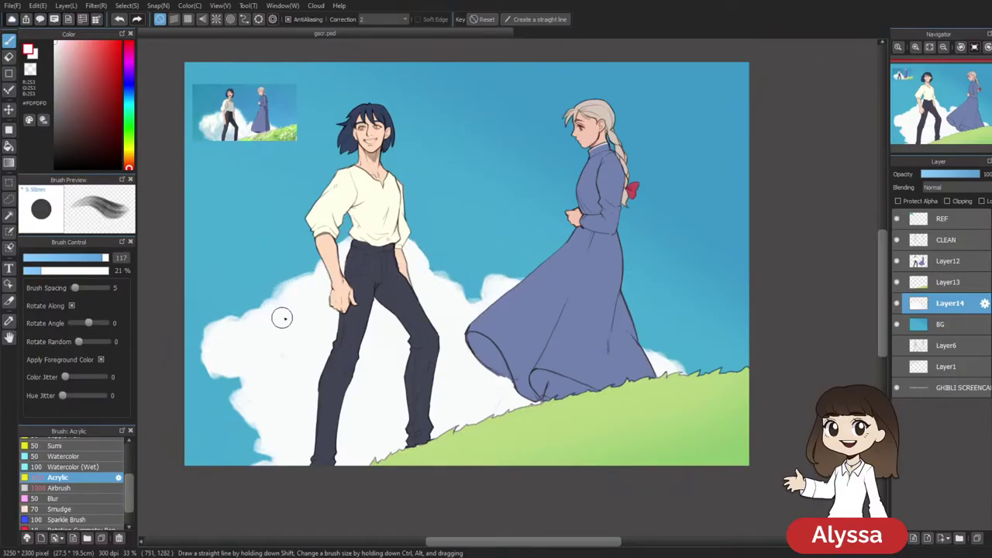
{"action": "left_click_drag", "start_coordinate": [650, 300], "coordinate": [661, 282]}
{"action": "mouse_move", "coordinate": [261, 380]}
{"action": "left_mouse_down"}
{"action": "mouse_move", "coordinate": [253, 392]}
{"action": "mouse_move", "coordinate": [283, 468]}
{"action": "left_mouse_up"}
{"action": "key", "text": "ctrl+z"}
{"action": "mouse_move", "coordinate": [274, 414]}
{"action": "left_mouse_down"}
{"action": "mouse_move", "coordinate": [238, 376]}
{"action": "mouse_move", "coordinate": [244, 348]}
{"action": "left_mouse_up"}
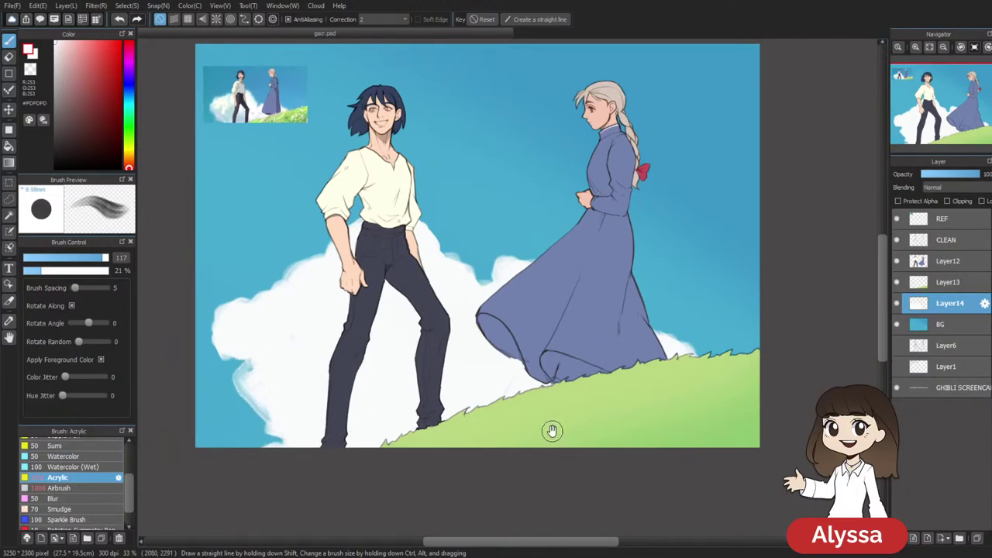
{"action": "left_click_drag", "start_coordinate": [553, 436], "coordinate": [559, 475]}
{"action": "key", "text": "ctrl+z"}
{"action": "key", "text": "ctrl+y"}
{"action": "key", "text": "ctrl+z"}
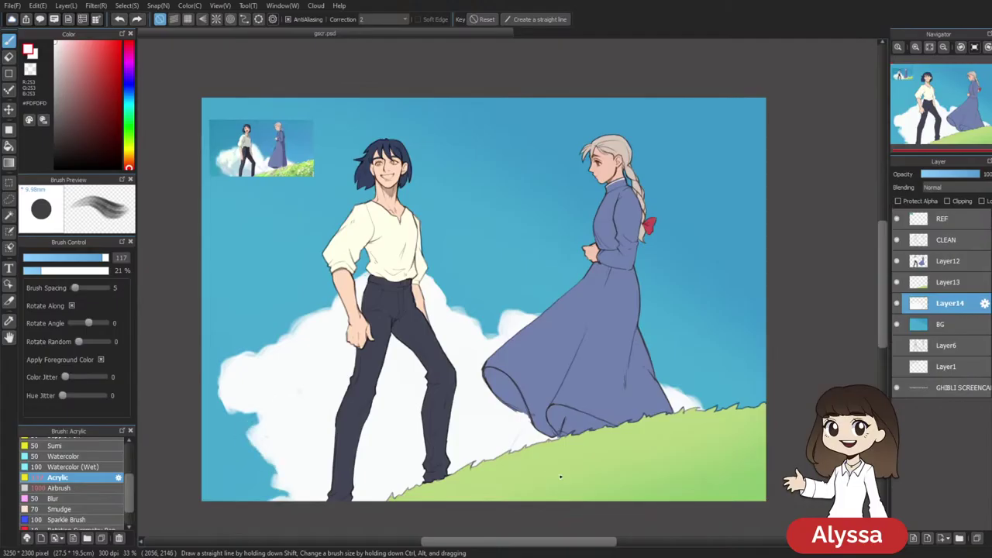
Soften the large cloud's lower outer edge with faint strokes and add a new layer above Layer14
{"action": "left_click_drag", "start_coordinate": [250, 434], "coordinate": [290, 481]}
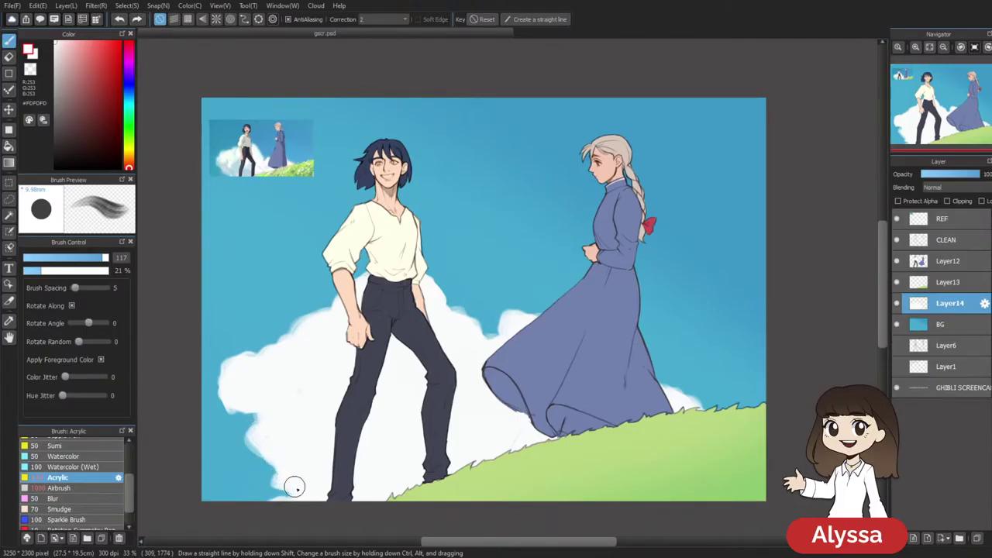
{"action": "scroll", "coordinate": [655, 364], "scroll_direction": "down", "scroll_amount": 3}
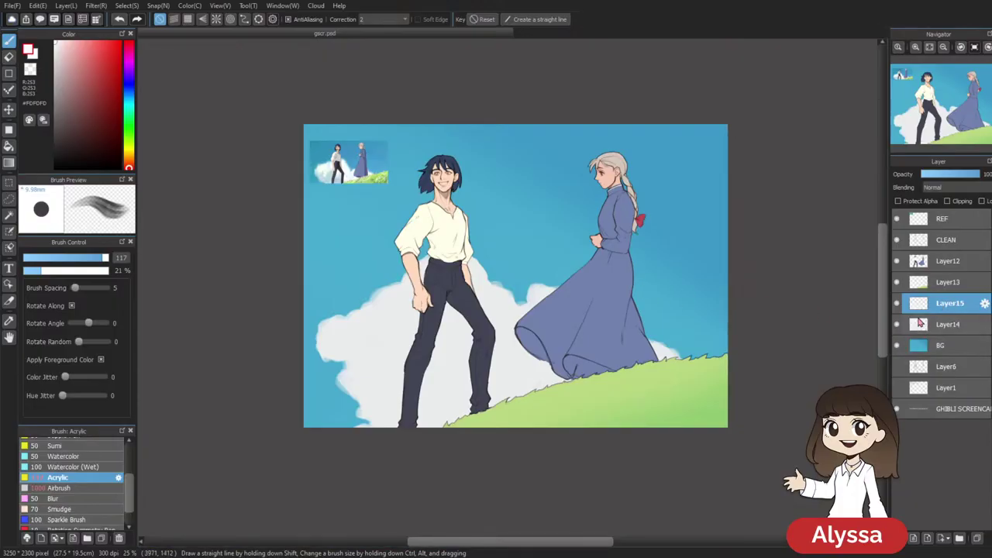
Sample pale blue #AED9E2 from the reference image and paint shadows over the cloud's lower part on Layer15, clipped to Layer14
{"action": "scroll", "coordinate": [399, 326], "scroll_direction": "up", "scroll_amount": 3}
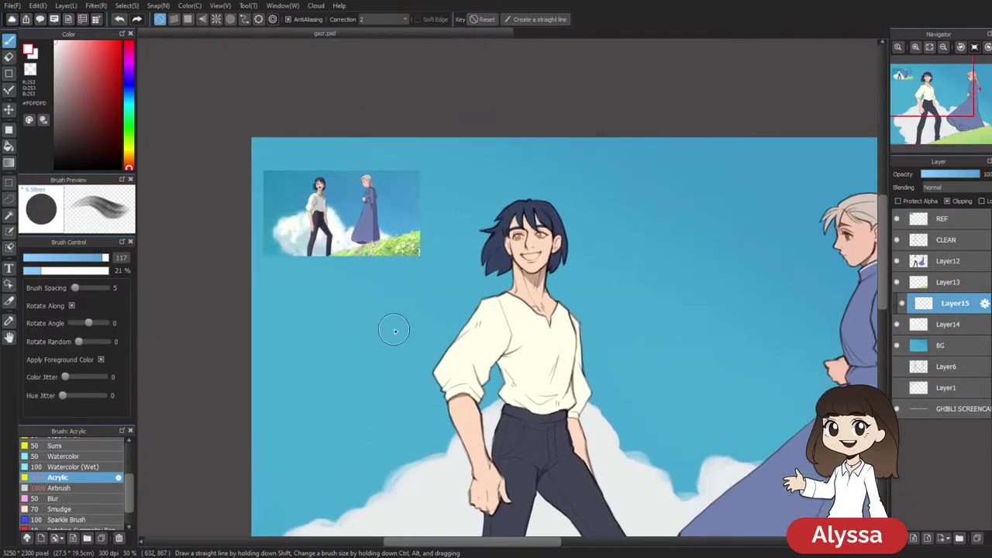
{"action": "right_click", "coordinate": [303, 239]}
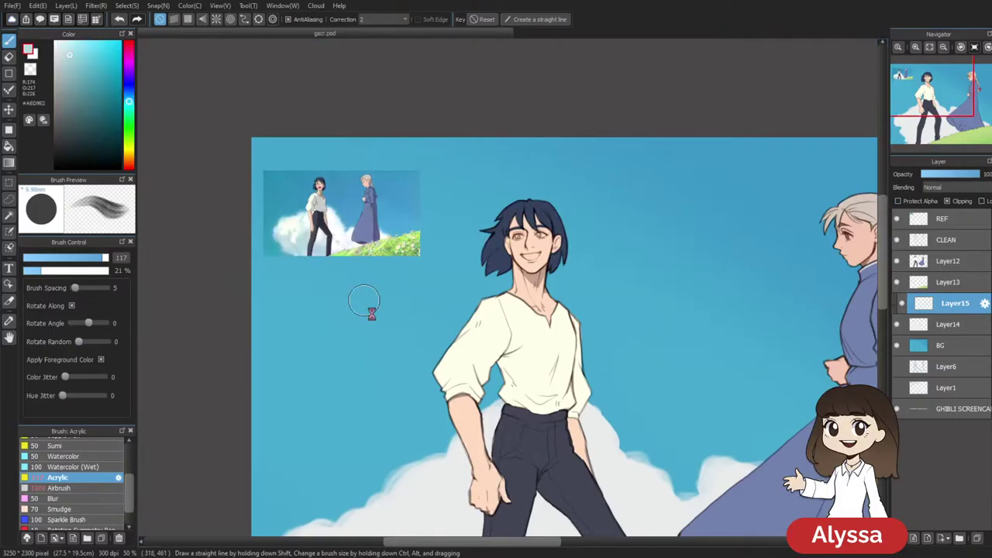
{"action": "left_click_drag", "start_coordinate": [467, 451], "coordinate": [470, 108]}
{"action": "left_click_drag", "start_coordinate": [393, 256], "coordinate": [407, 490]}
{"action": "left_click_drag", "start_coordinate": [456, 393], "coordinate": [445, 218]}
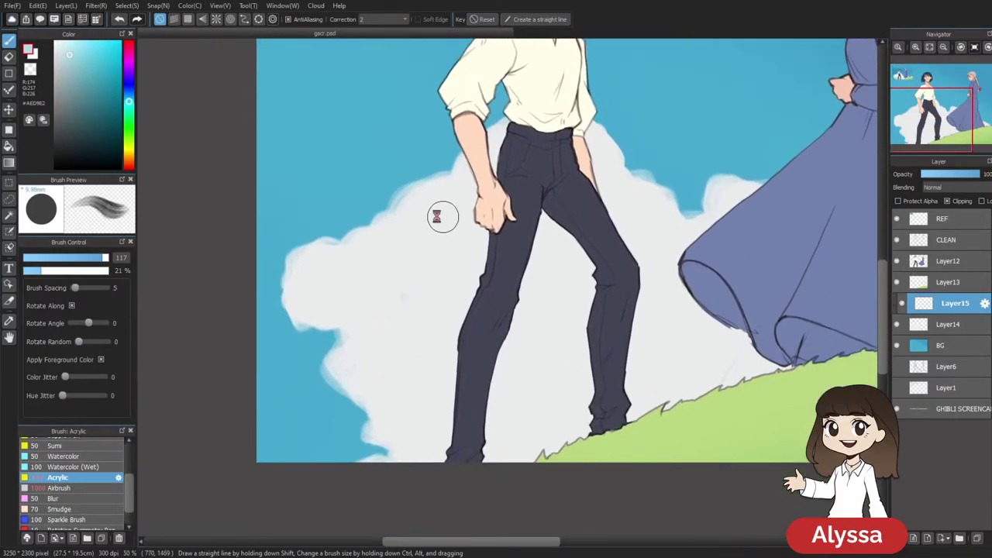
{"action": "mouse_move", "coordinate": [284, 302]}
{"action": "left_mouse_down"}
{"action": "mouse_move", "coordinate": [325, 318]}
{"action": "mouse_move", "coordinate": [275, 279]}
{"action": "mouse_move", "coordinate": [348, 318]}
{"action": "mouse_move", "coordinate": [331, 328]}
{"action": "mouse_move", "coordinate": [357, 316]}
{"action": "mouse_move", "coordinate": [362, 283]}
{"action": "mouse_move", "coordinate": [356, 303]}
{"action": "mouse_move", "coordinate": [382, 330]}
{"action": "mouse_move", "coordinate": [344, 331]}
{"action": "mouse_move", "coordinate": [383, 349]}
{"action": "mouse_move", "coordinate": [342, 404]}
{"action": "mouse_move", "coordinate": [366, 368]}
{"action": "mouse_move", "coordinate": [397, 389]}
{"action": "mouse_move", "coordinate": [410, 430]}
{"action": "mouse_move", "coordinate": [392, 351]}
{"action": "mouse_move", "coordinate": [434, 420]}
{"action": "mouse_move", "coordinate": [514, 397]}
{"action": "mouse_move", "coordinate": [546, 469]}
{"action": "mouse_move", "coordinate": [530, 468]}
{"action": "mouse_move", "coordinate": [543, 453]}
{"action": "mouse_move", "coordinate": [452, 389]}
{"action": "mouse_move", "coordinate": [603, 406]}
{"action": "mouse_move", "coordinate": [341, 335]}
{"action": "mouse_move", "coordinate": [478, 354]}
{"action": "left_mouse_up"}
{"action": "mouse_move", "coordinate": [630, 284]}
{"action": "left_mouse_down"}
{"action": "mouse_move", "coordinate": [710, 290]}
{"action": "mouse_move", "coordinate": [646, 358]}
{"action": "mouse_move", "coordinate": [626, 400]}
{"action": "mouse_move", "coordinate": [569, 452]}
{"action": "mouse_move", "coordinate": [639, 271]}
{"action": "left_mouse_up"}
{"action": "mouse_move", "coordinate": [419, 334]}
{"action": "left_mouse_down"}
{"action": "mouse_move", "coordinate": [450, 325]}
{"action": "mouse_move", "coordinate": [428, 326]}
{"action": "mouse_move", "coordinate": [397, 279]}
{"action": "mouse_move", "coordinate": [408, 235]}
{"action": "mouse_move", "coordinate": [440, 362]}
{"action": "mouse_move", "coordinate": [467, 377]}
{"action": "mouse_move", "coordinate": [513, 365]}
{"action": "mouse_move", "coordinate": [481, 339]}
{"action": "mouse_move", "coordinate": [562, 426]}
{"action": "mouse_move", "coordinate": [486, 316]}
{"action": "mouse_move", "coordinate": [592, 403]}
{"action": "mouse_move", "coordinate": [495, 305]}
{"action": "mouse_move", "coordinate": [621, 410]}
{"action": "mouse_move", "coordinate": [496, 377]}
{"action": "mouse_move", "coordinate": [580, 444]}
{"action": "mouse_move", "coordinate": [462, 440]}
{"action": "left_mouse_up"}
{"action": "mouse_move", "coordinate": [717, 232]}
{"action": "left_mouse_down"}
{"action": "mouse_move", "coordinate": [671, 475]}
{"action": "mouse_move", "coordinate": [621, 200]}
{"action": "left_mouse_up"}
{"action": "left_click_drag", "start_coordinate": [517, 390], "coordinate": [552, 404]}
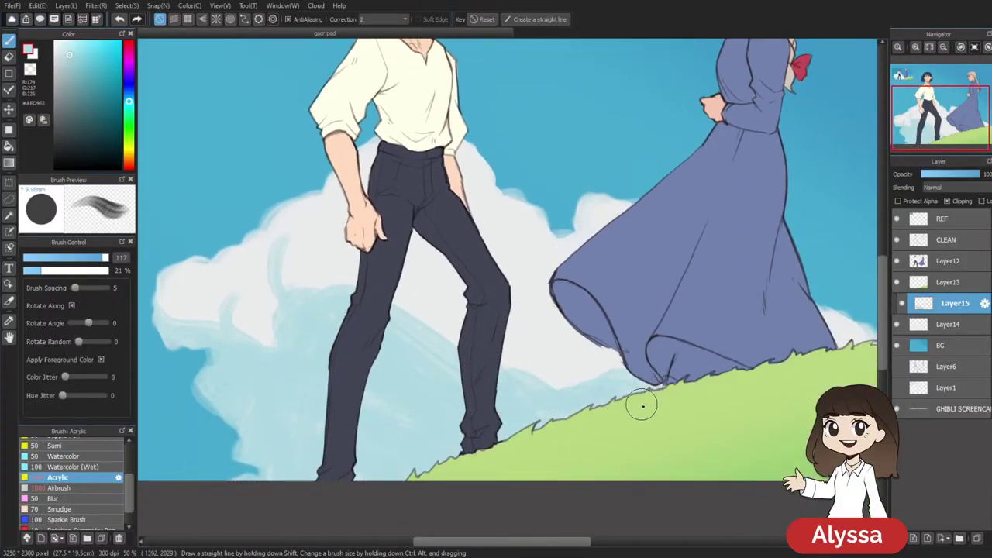
{"action": "scroll", "coordinate": [729, 410], "scroll_direction": "down", "scroll_amount": 2}
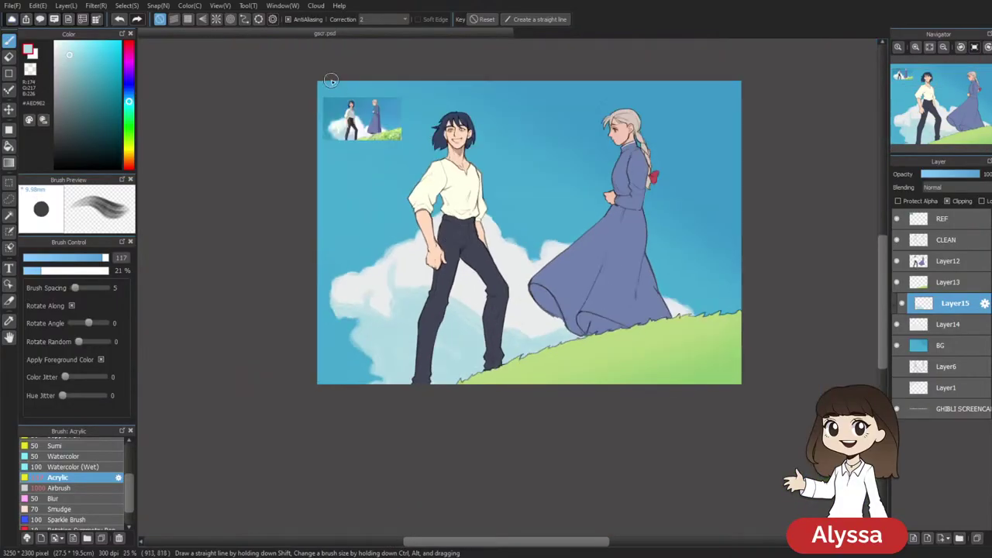
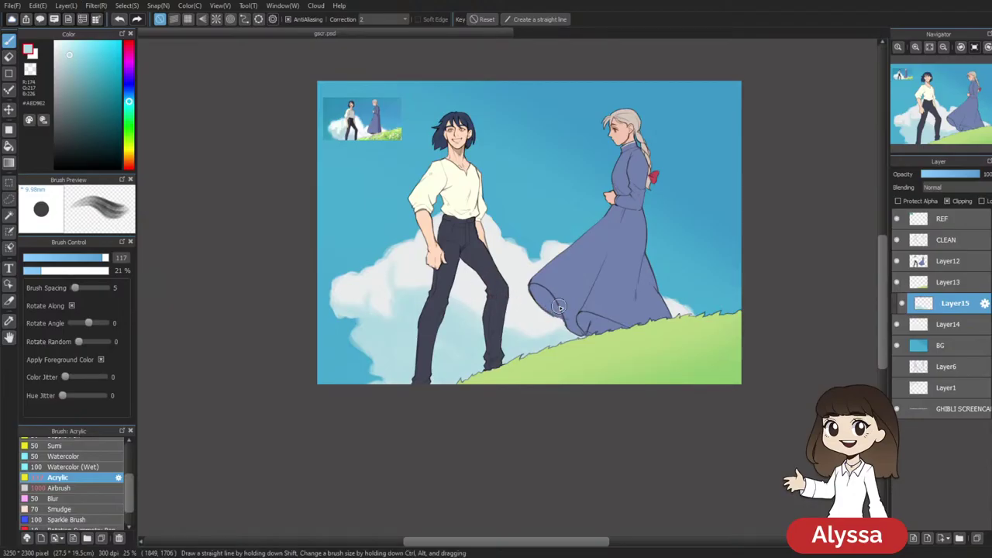
Adjust the opacity of the cloud shading, toggle its visibility to compare, and merge it down into Layer14
{"action": "left_click", "coordinate": [961, 177]}
{"action": "left_click_drag", "start_coordinate": [980, 177], "coordinate": [990, 175]}
{"action": "left_click", "coordinate": [901, 304]}
{"action": "left_click", "coordinate": [901, 304]}
{"action": "key", "text": "ctrl+e"}
{"action": "left_click_drag", "start_coordinate": [793, 160], "coordinate": [784, 208]}
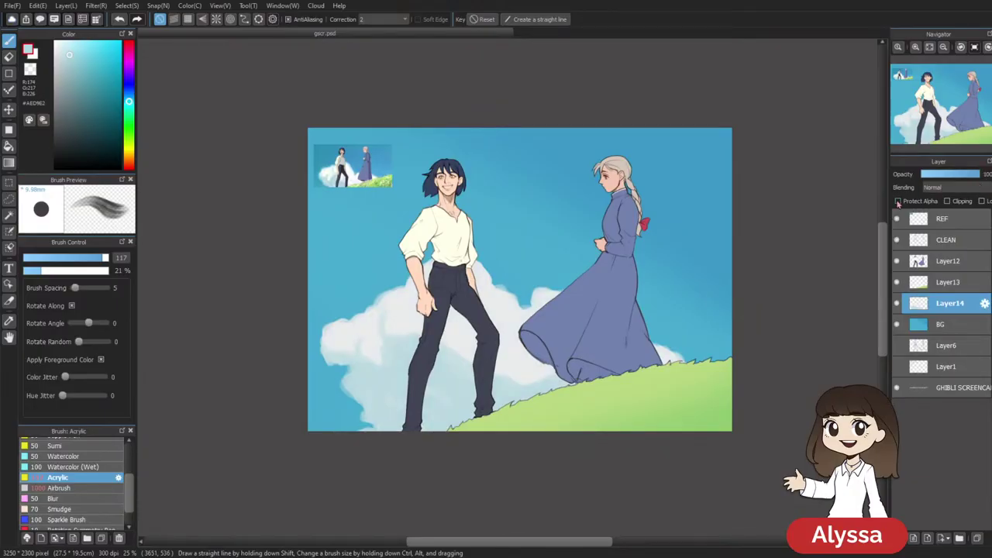
{"action": "left_click_drag", "start_coordinate": [745, 200], "coordinate": [727, 214]}
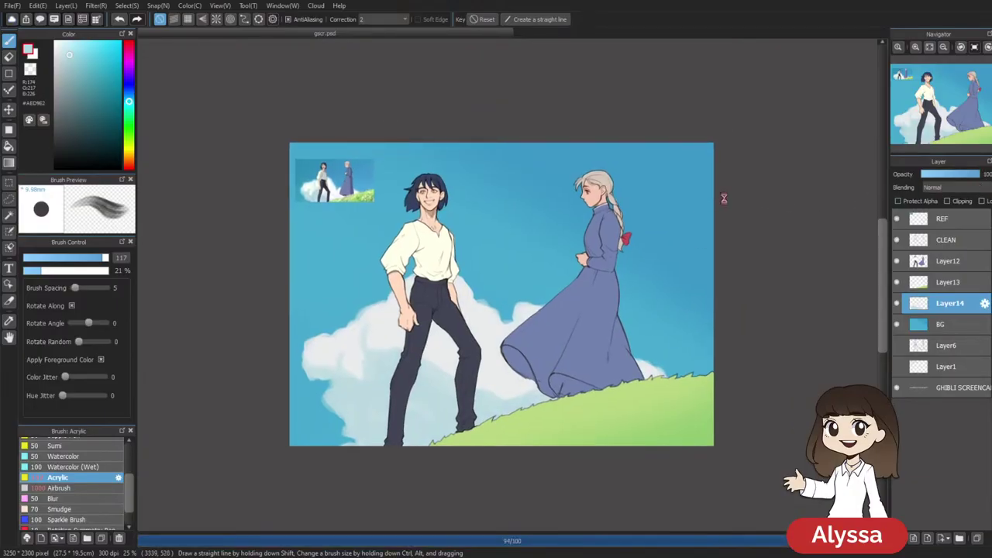
Add a new empty layer directly above Layer12 for the facial details
{"action": "left_click", "coordinate": [935, 262]}
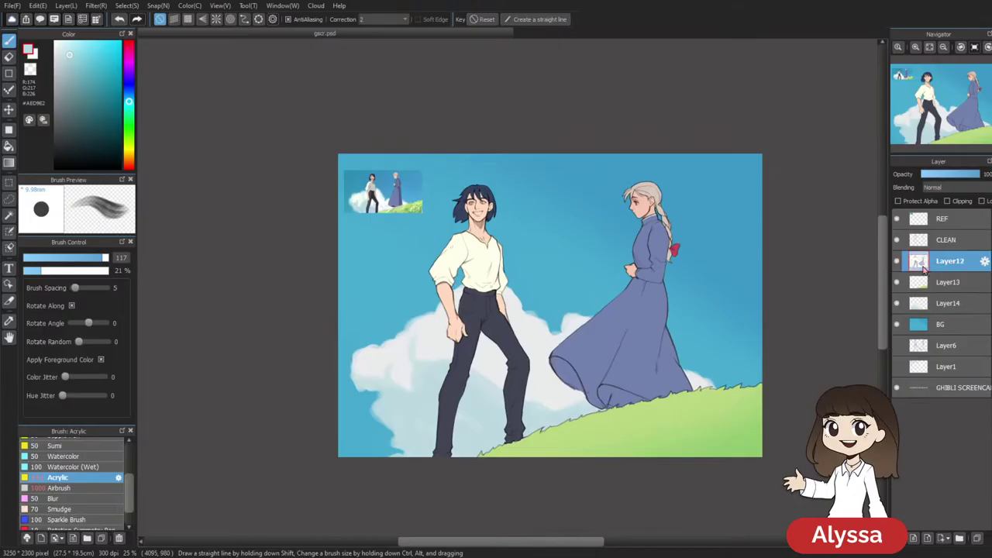
{"action": "key", "text": "ctrl+shift+n"}
{"action": "key", "text": "ctrl+plus"}
{"action": "key", "text": "ctrl+plus"}
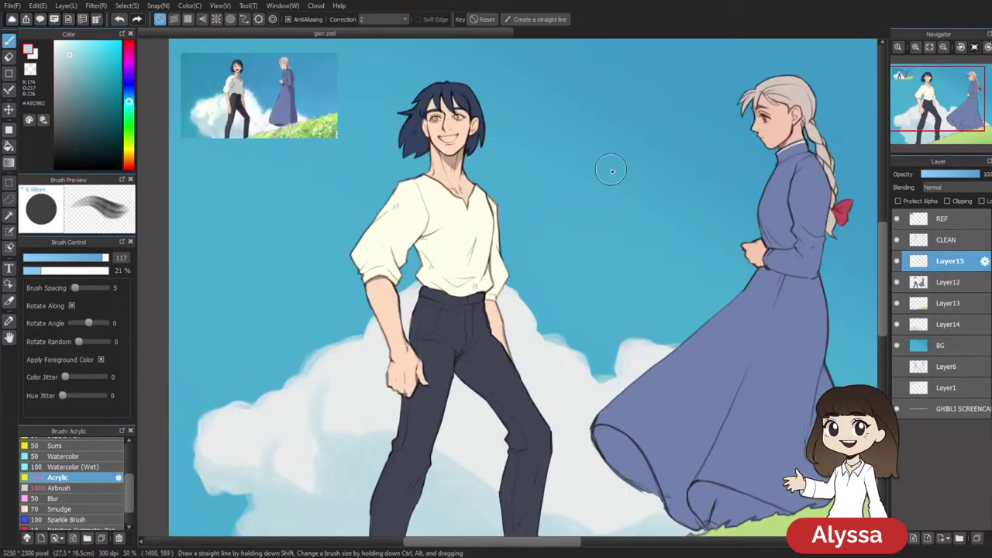
Sample cream #FFFEE9 from the man's shirt and shrink the Acrylic brush to 21 for painting his eyes
{"action": "left_click_drag", "start_coordinate": [559, 234], "coordinate": [596, 446]}
{"action": "key", "text": "ctrl+plus"}
{"action": "key", "text": "ctrl+plus"}
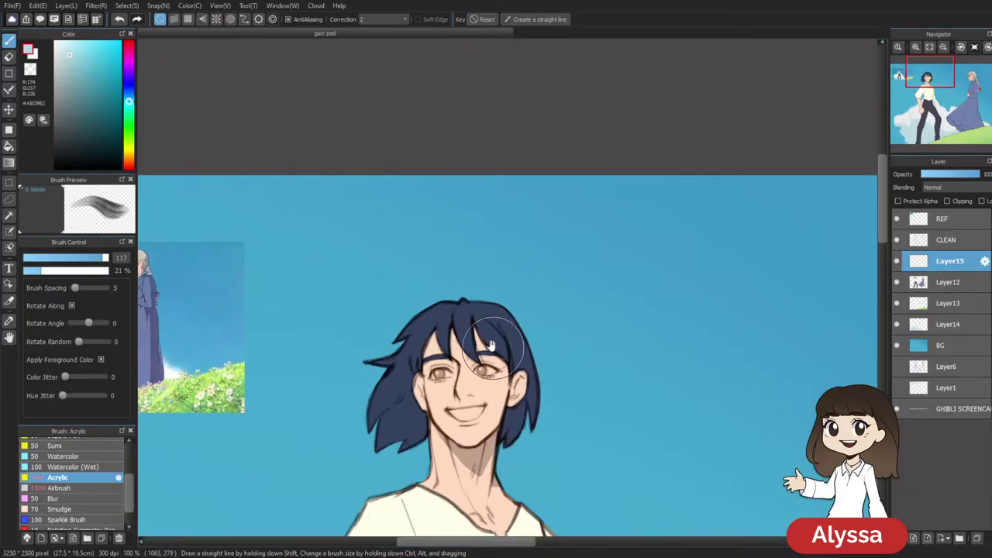
{"action": "left_click_drag", "start_coordinate": [500, 358], "coordinate": [497, 199]}
{"action": "left_click_drag", "start_coordinate": [540, 254], "coordinate": [504, 394]}
{"action": "key", "text": "ctrl+plus"}
{"action": "left_click_drag", "start_coordinate": [443, 412], "coordinate": [782, 322]}
{"action": "left_click_drag", "start_coordinate": [714, 428], "coordinate": [541, 306]}
{"action": "left_click", "coordinate": [576, 271], "text": "alt"}
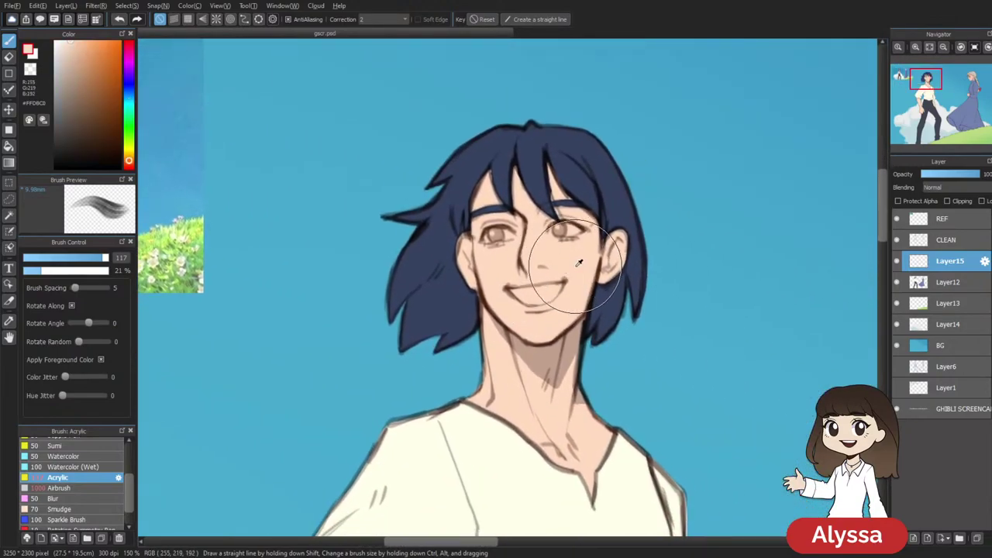
{"action": "left_click", "coordinate": [482, 471], "text": "alt"}
{"action": "key", "text": "["}
{"action": "key", "text": "["}
{"action": "key", "text": "["}
{"action": "key", "text": "["}
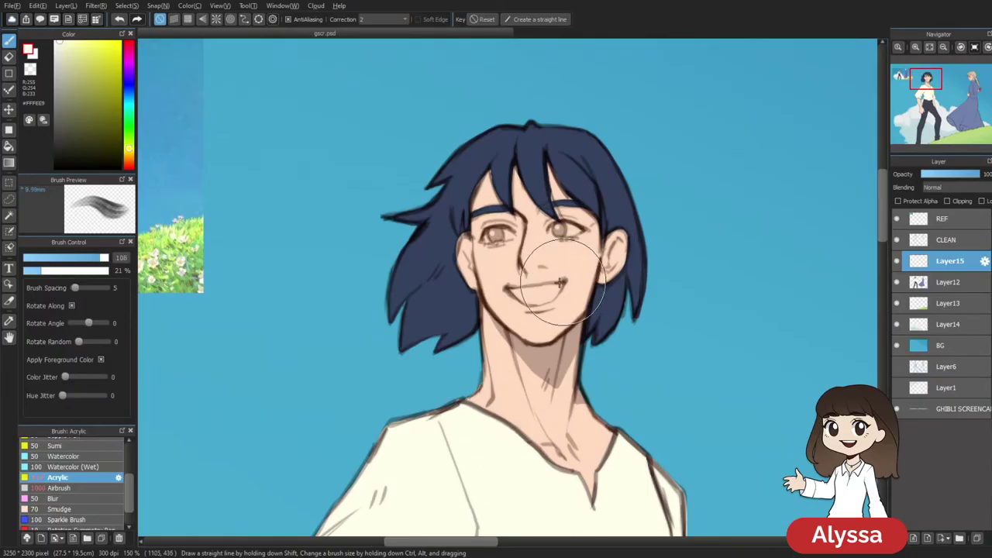
{"action": "mouse_move", "coordinate": [491, 304]}
{"action": "left_mouse_down", "text": "ctrl+alt"}
{"action": "mouse_move", "coordinate": [344, 388]}
{"action": "mouse_move", "coordinate": [308, 427]}
{"action": "left_mouse_up", "text": "ctrl+alt"}
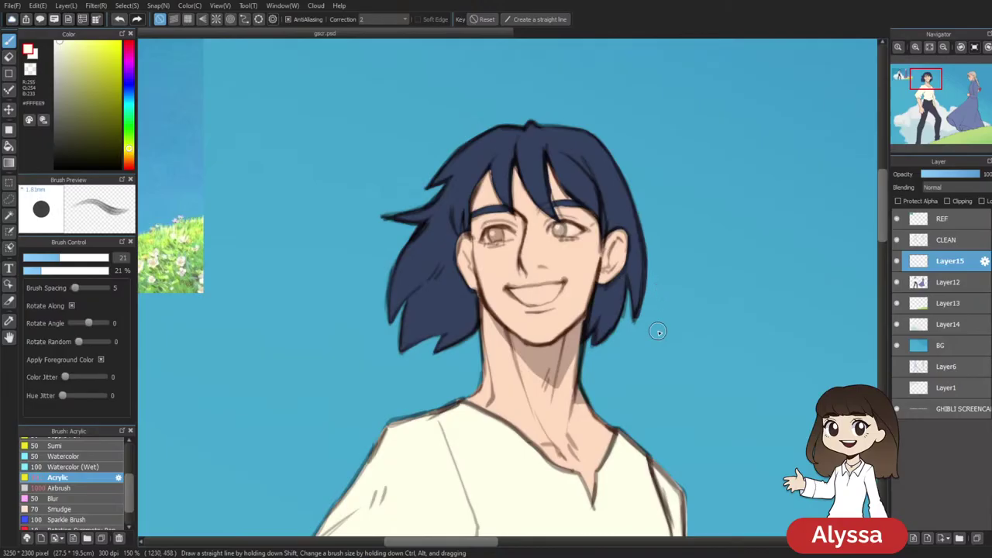
Switch to the G Pen at size 15 and paint the whites of the man's eyes in cream
{"action": "scroll", "coordinate": [130, 484], "scroll_direction": "up", "scroll_amount": 1}
{"action": "scroll", "coordinate": [120, 465], "scroll_direction": "up", "scroll_amount": 1}
{"action": "left_click", "coordinate": [108, 444]}
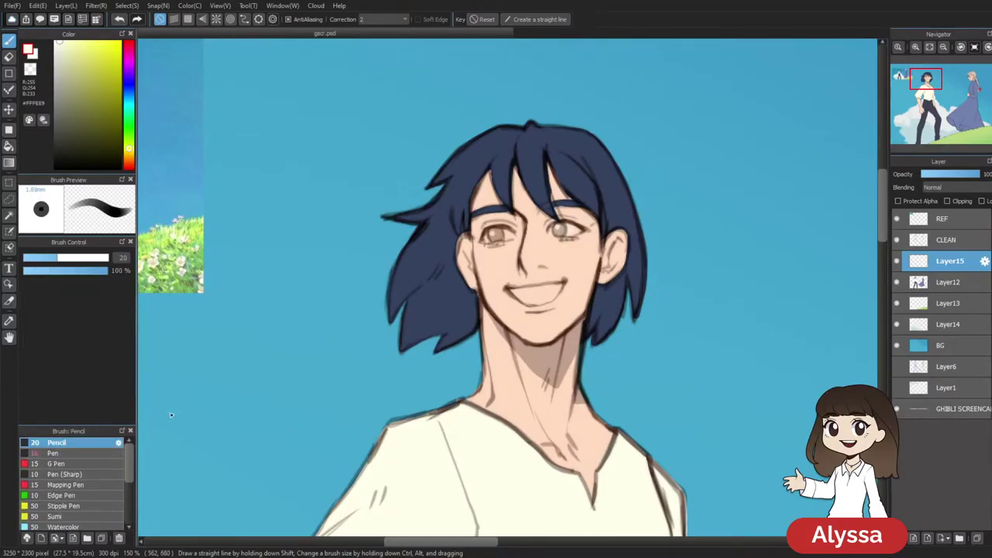
{"action": "scroll", "coordinate": [111, 449], "scroll_direction": "up", "scroll_amount": 1}
{"action": "left_click_drag", "start_coordinate": [572, 345], "coordinate": [532, 351]}
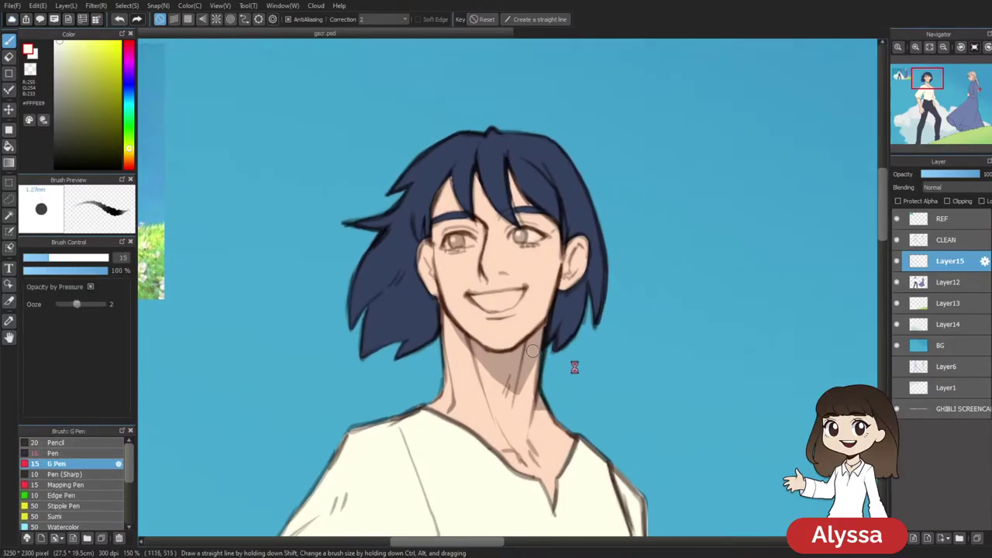
{"action": "left_click_drag", "start_coordinate": [540, 258], "coordinate": [534, 273]}
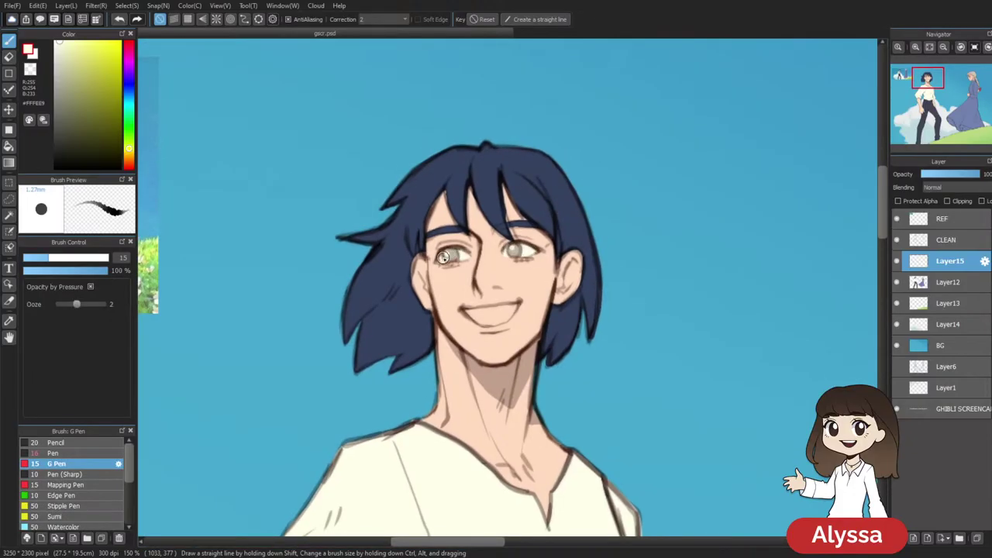
Paint the man's irises in blue #375287, a brighter version of his hair colour, with the G Pen reduced to size 10
{"action": "scroll", "coordinate": [619, 329], "scroll_direction": "down", "scroll_amount": 3}
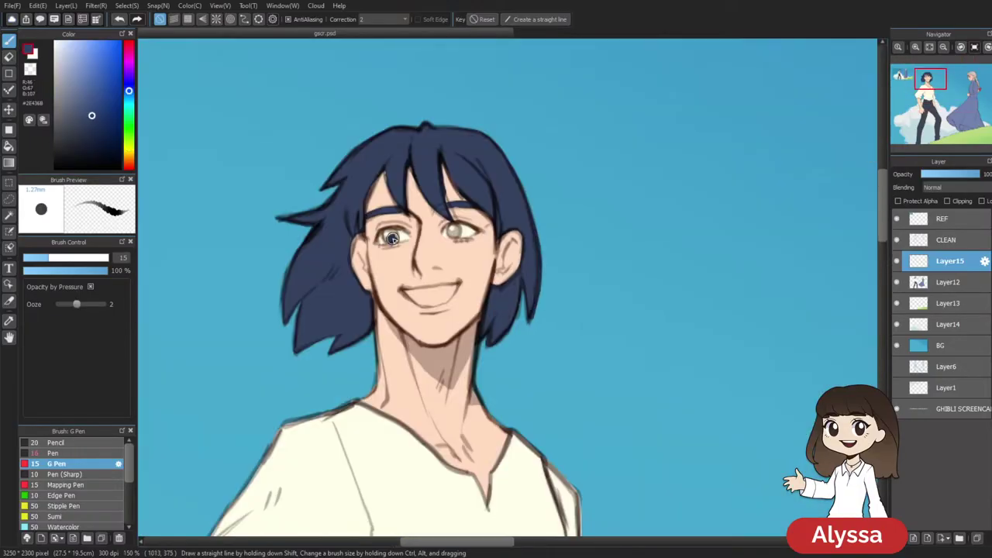
{"action": "key", "text": "ctrl+z"}
{"action": "key", "text": "["}
{"action": "left_click_drag", "start_coordinate": [94, 104], "coordinate": [94, 102]}
{"action": "key", "text": "["}
{"action": "key", "text": "["}
{"action": "key", "text": "["}
{"action": "key", "text": "["}
{"action": "key", "text": "["}
{"action": "key", "text": "["}
{"action": "key", "text": "["}
{"action": "key", "text": "["}
{"action": "key", "text": "["}
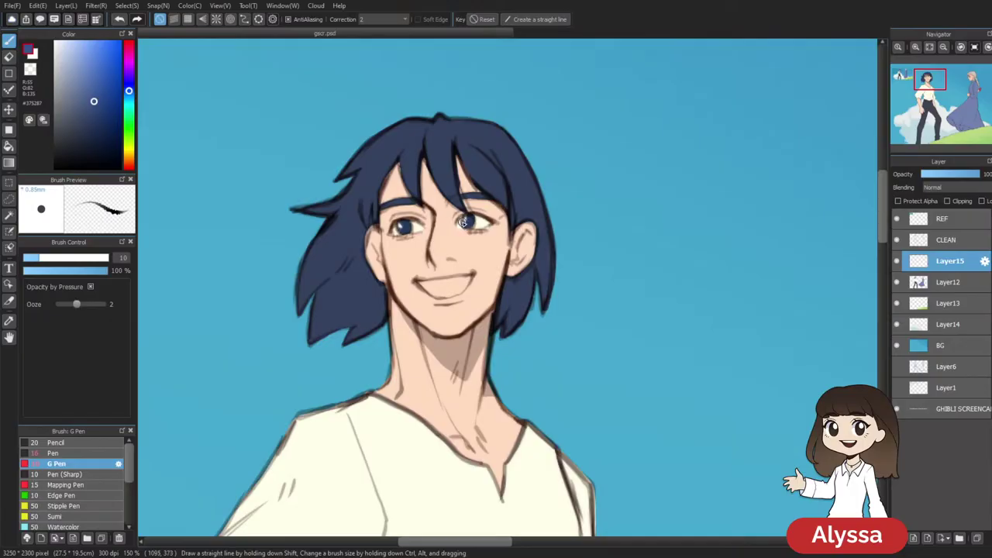
Sample dark red #5C2133 from the reference image and brighten it to #942447 for the man's mouth
{"action": "scroll", "coordinate": [505, 200], "scroll_direction": "down", "scroll_amount": 3}
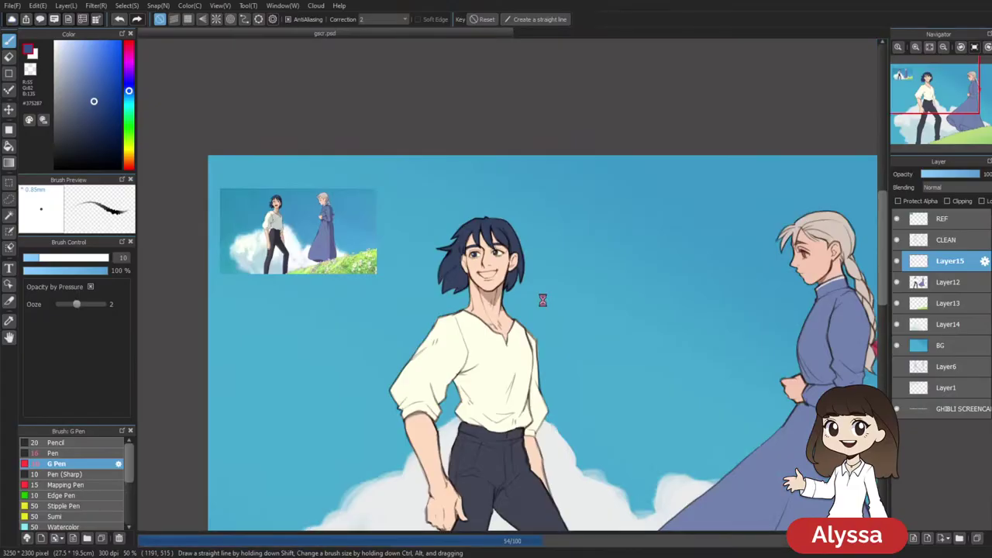
{"action": "left_click_drag", "start_coordinate": [353, 322], "coordinate": [464, 374]}
{"action": "scroll", "coordinate": [463, 373], "scroll_direction": "up", "scroll_amount": 3}
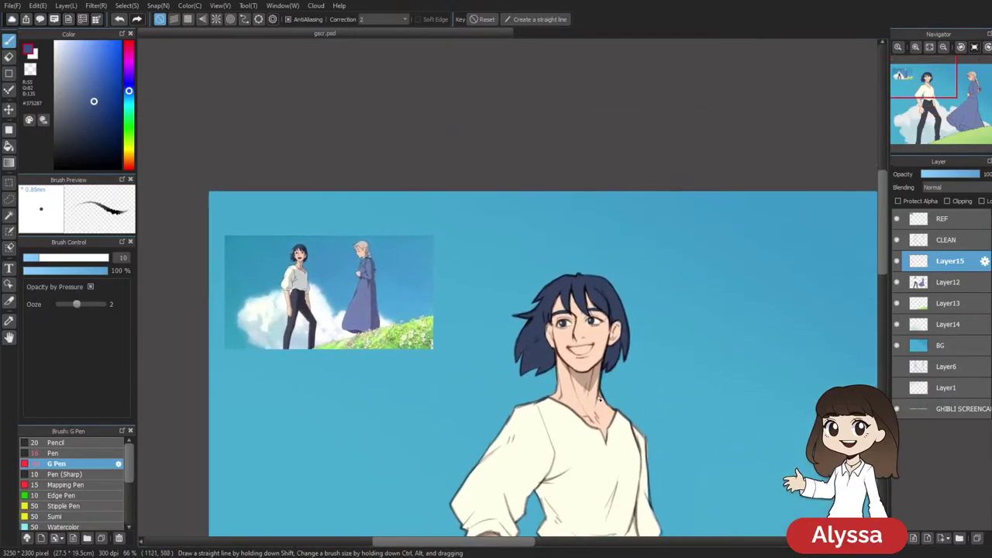
{"action": "left_click_drag", "start_coordinate": [405, 286], "coordinate": [456, 263]}
{"action": "left_click", "coordinate": [347, 205], "text": "alt"}
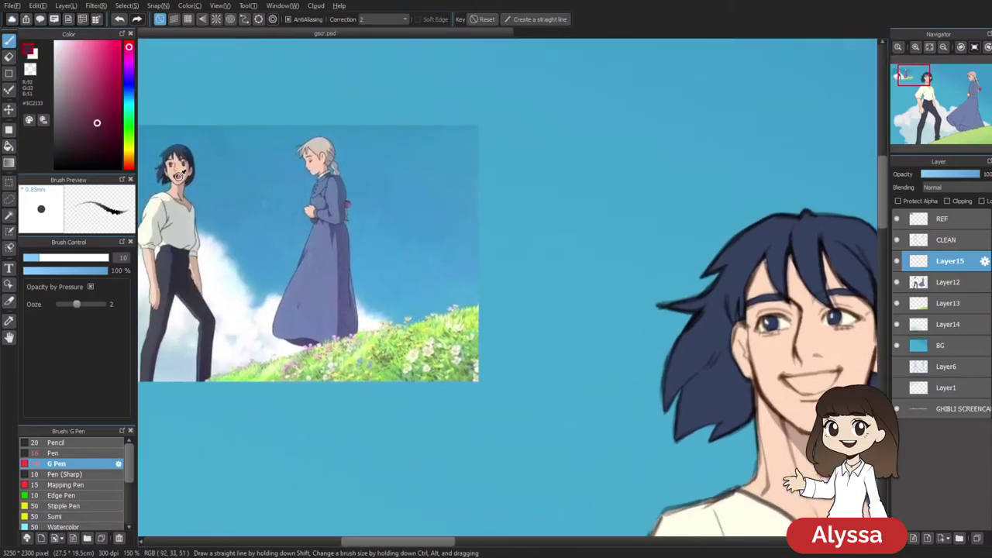
{"action": "left_click", "coordinate": [104, 109]}
{"action": "left_click", "coordinate": [105, 93]}
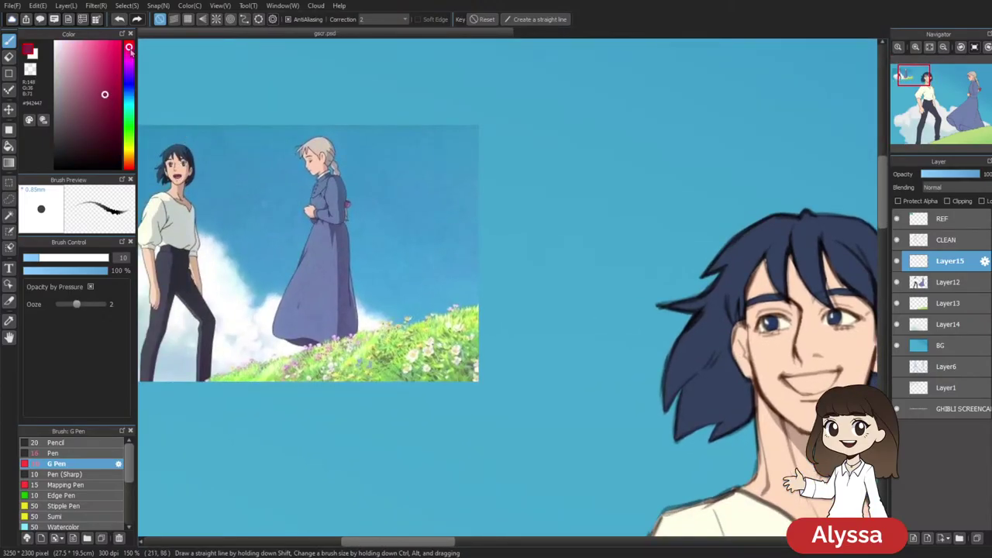
Fill the man's open mouth with dark pink, undoing stray strokes and adjusting the brush colour to #B8495E
{"action": "mouse_move", "coordinate": [813, 356]}
{"action": "left_mouse_down"}
{"action": "mouse_move", "coordinate": [481, 205]}
{"action": "mouse_move", "coordinate": [487, 230]}
{"action": "mouse_move", "coordinate": [457, 230]}
{"action": "mouse_move", "coordinate": [487, 235]}
{"action": "mouse_move", "coordinate": [476, 239]}
{"action": "mouse_move", "coordinate": [505, 220]}
{"action": "mouse_move", "coordinate": [462, 228]}
{"action": "mouse_move", "coordinate": [493, 224]}
{"action": "left_mouse_up"}
{"action": "key", "text": "ctrl+z"}
{"action": "left_click", "coordinate": [94, 76]}
{"action": "key", "text": "ctrl+z"}
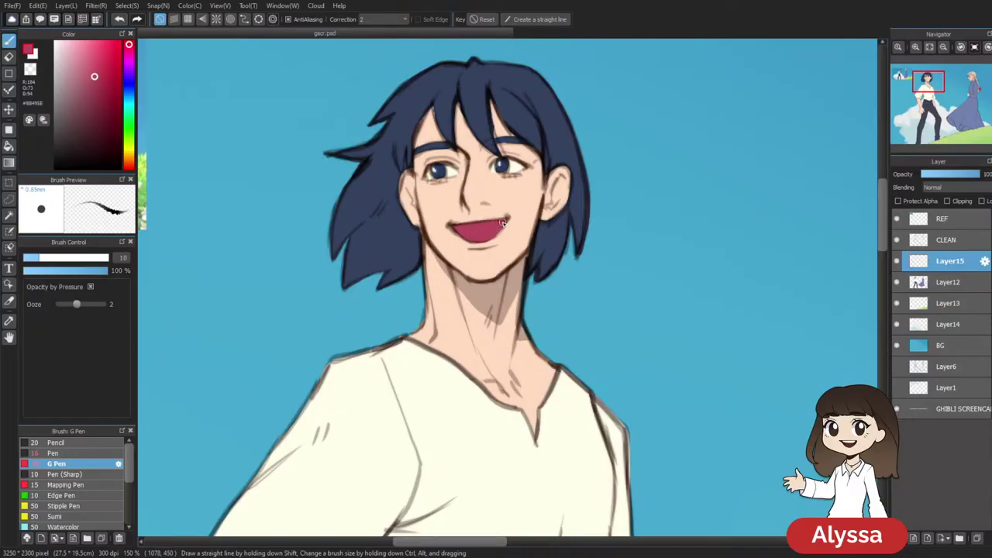
Protect the colour layer's transparency and recolour the man's mouth in a lighter pink, #ED717F
{"action": "left_click_drag", "start_coordinate": [723, 245], "coordinate": [674, 316]}
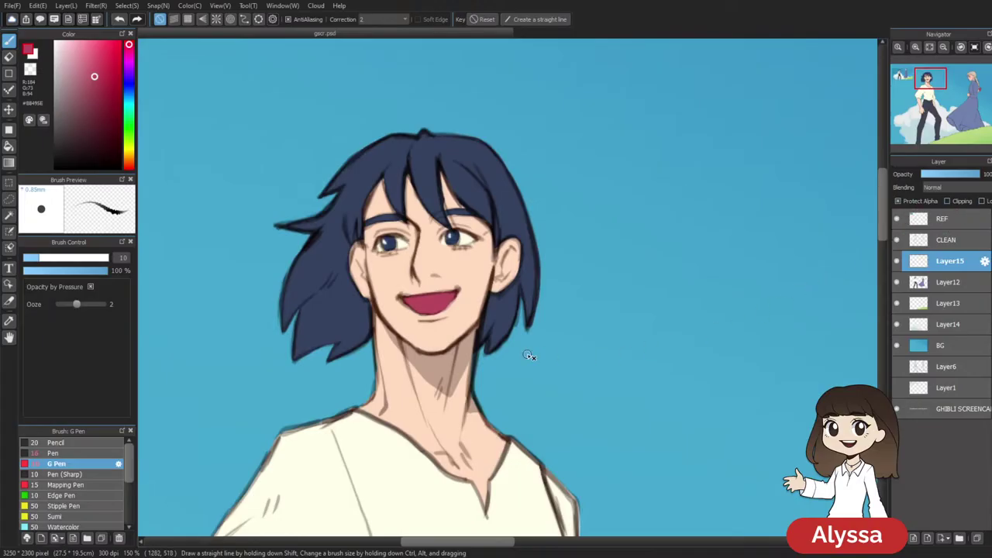
{"action": "left_click", "coordinate": [99, 68]}
{"action": "left_click_drag", "start_coordinate": [100, 67], "coordinate": [93, 62]}
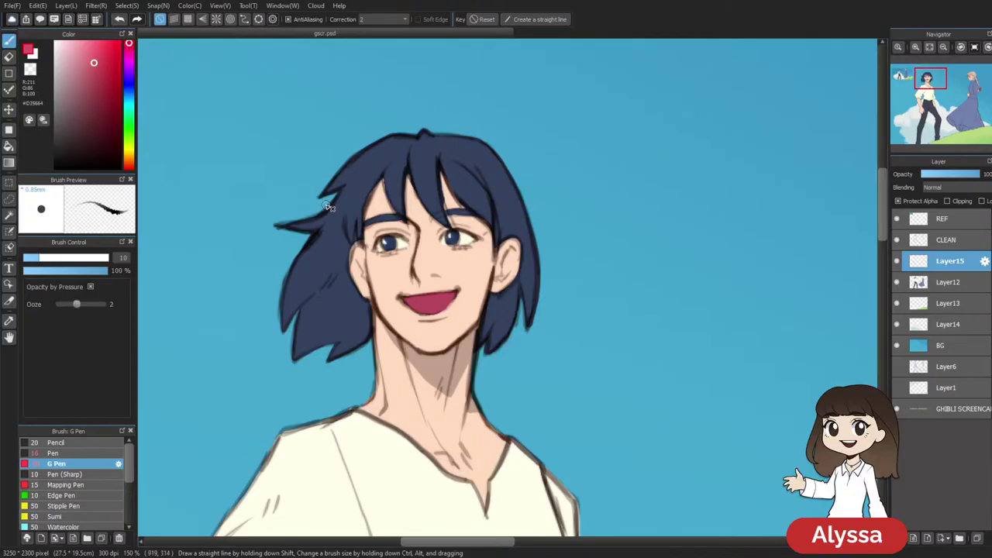
{"action": "left_click", "coordinate": [89, 50]}
{"action": "left_click_drag", "start_coordinate": [412, 313], "coordinate": [443, 305]}
{"action": "key", "text": "ctrl+z"}
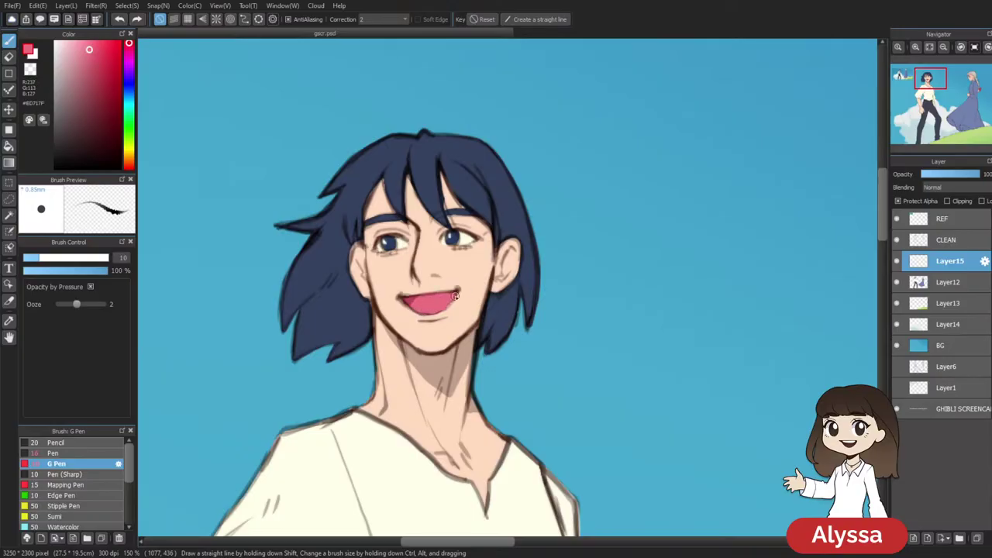
{"action": "key", "text": "ctrl+minus"}
{"action": "key", "text": "ctrl+minus"}
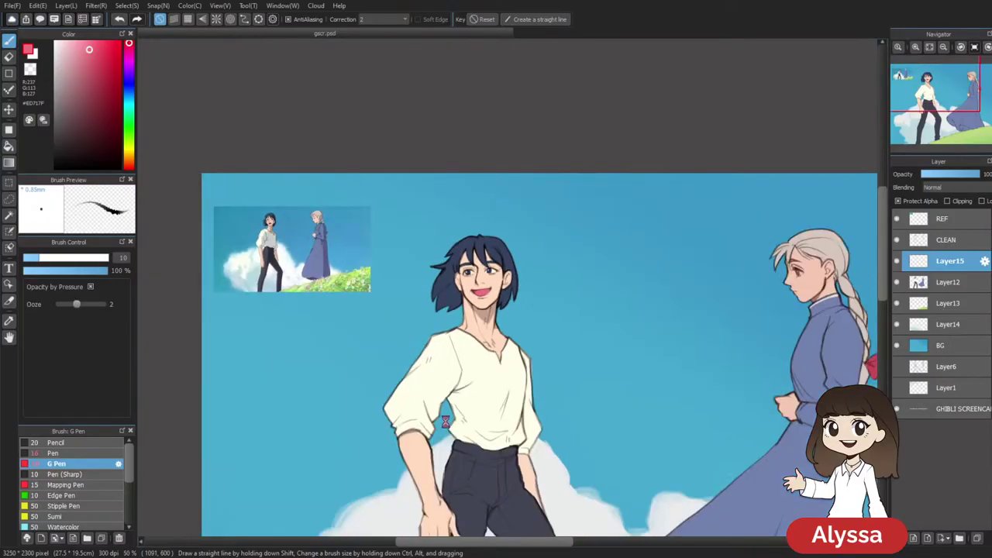
{"action": "key", "text": "ctrl+plus"}
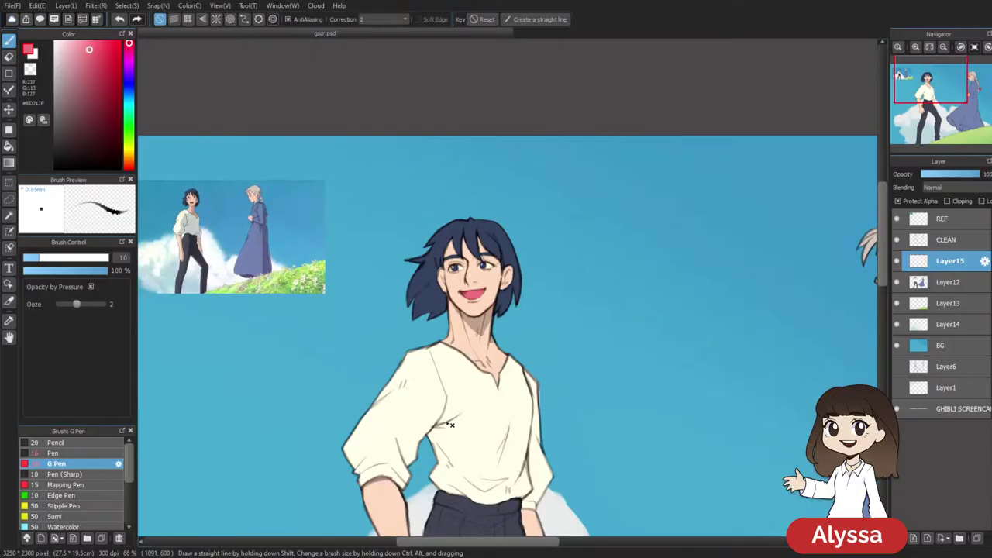
Sample cream #FFFEE9 from the man's eye, paint the white of the woman's eye without alpha protection, and save the drawing
{"action": "left_click_drag", "start_coordinate": [387, 289], "coordinate": [502, 329]}
{"action": "left_click_drag", "start_coordinate": [811, 296], "coordinate": [540, 201]}
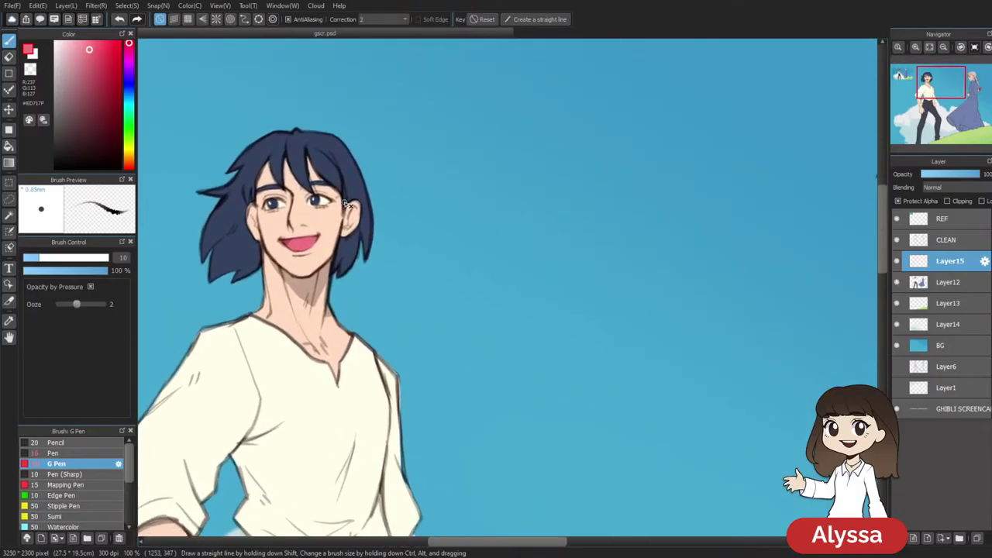
{"action": "left_click", "coordinate": [326, 201], "text": "alt"}
{"action": "mouse_move", "coordinate": [725, 392]}
{"action": "left_mouse_down"}
{"action": "mouse_move", "coordinate": [516, 357]}
{"action": "mouse_move", "coordinate": [481, 332]}
{"action": "left_mouse_up"}
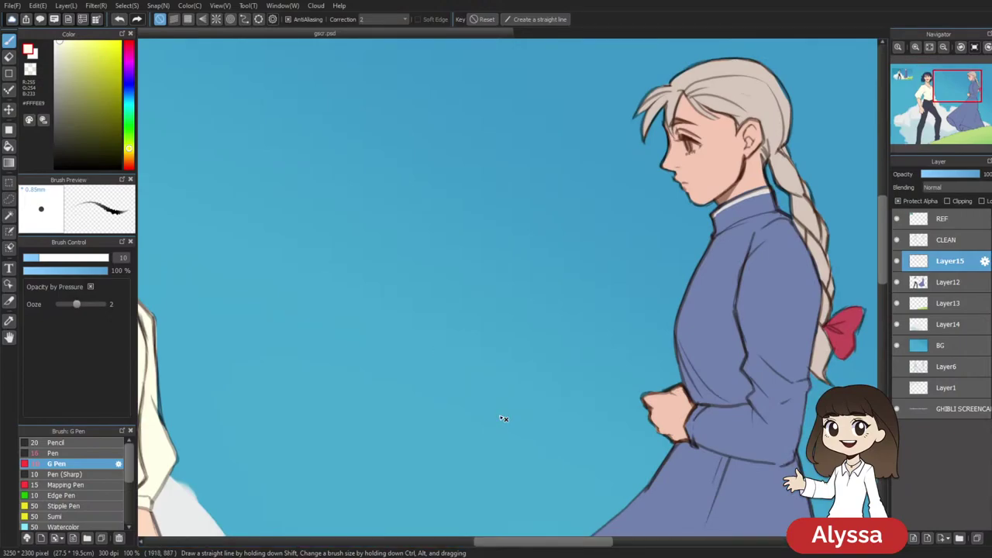
{"action": "key", "text": "ctrl+minus"}
{"action": "key", "text": "ctrl+minus"}
{"action": "key", "text": "ctrl+minus"}
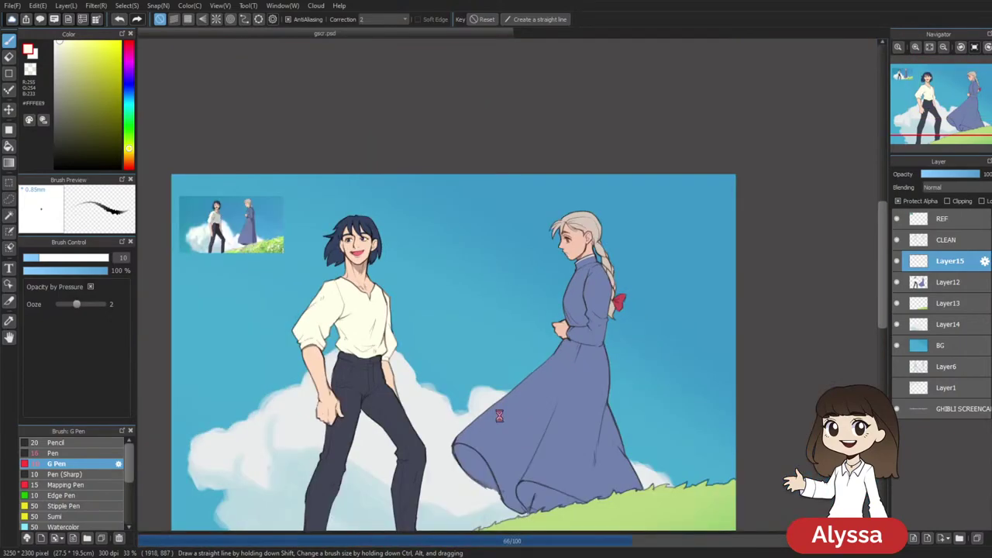
{"action": "left_click_drag", "start_coordinate": [722, 334], "coordinate": [612, 427]}
{"action": "key", "text": "ctrl+plus"}
{"action": "key", "text": "ctrl+plus"}
{"action": "scroll", "coordinate": [613, 427], "scroll_direction": "up", "scroll_amount": 3}
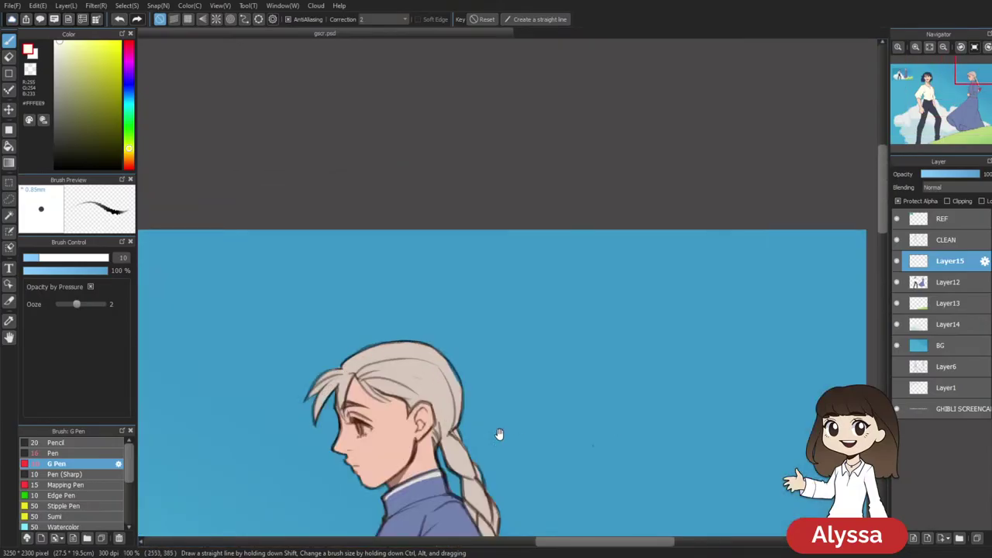
{"action": "left_click_drag", "start_coordinate": [724, 405], "coordinate": [678, 437]}
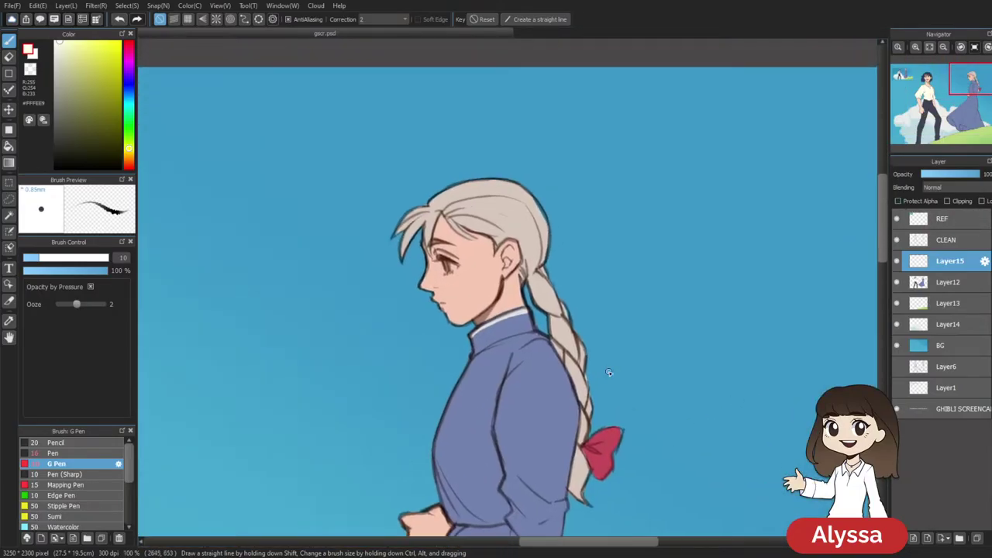
{"action": "left_click_drag", "start_coordinate": [589, 303], "coordinate": [581, 252]}
{"action": "key", "text": "ctrl+s"}
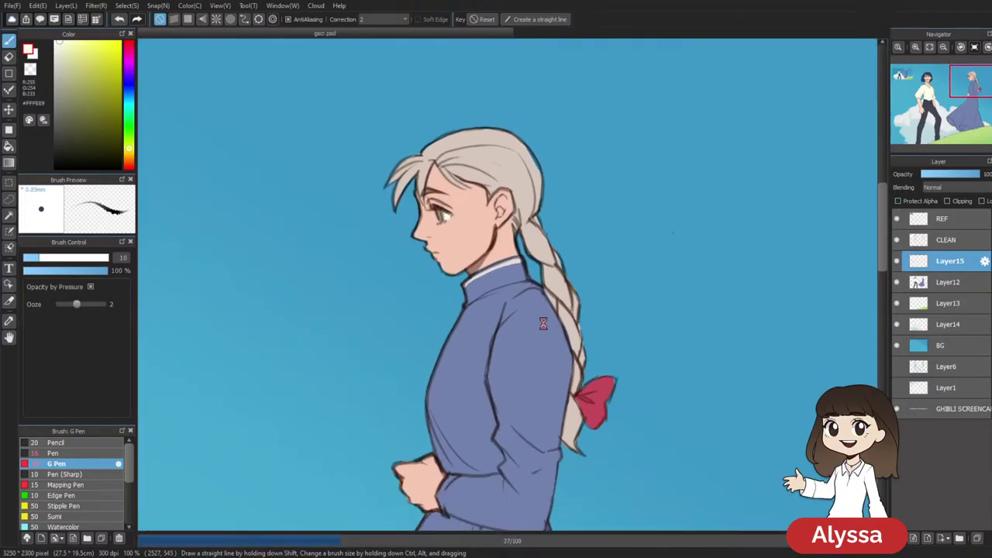
Compare the woman's and man's faces with the figures in the reference screencap
{"action": "mouse_move", "coordinate": [561, 293]}
{"action": "left_mouse_down"}
{"action": "mouse_move", "coordinate": [551, 307]}
{"action": "mouse_move", "coordinate": [553, 288]}
{"action": "left_mouse_up"}
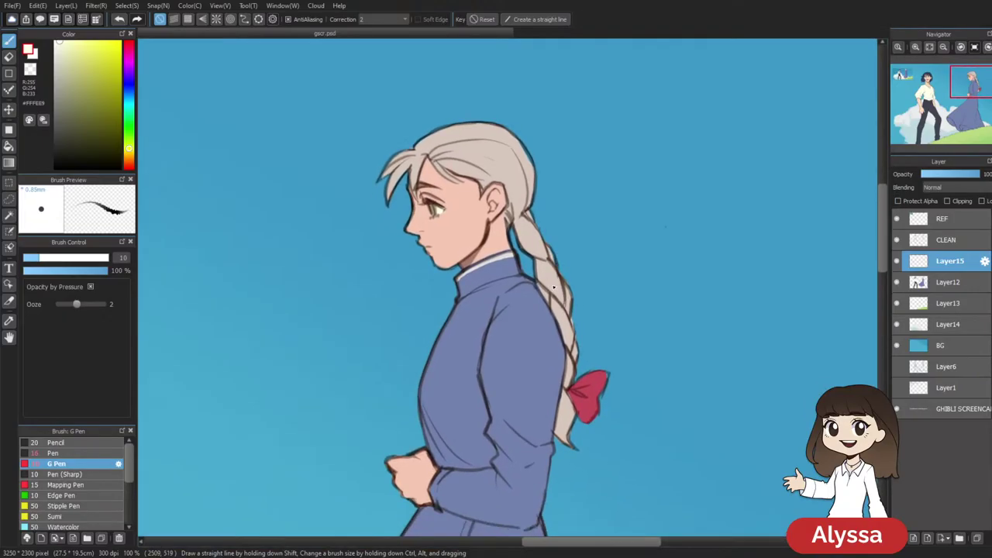
{"action": "scroll", "coordinate": [554, 288], "scroll_direction": "down", "scroll_amount": 3}
{"action": "scroll", "coordinate": [553, 287], "scroll_direction": "up", "scroll_amount": 4}
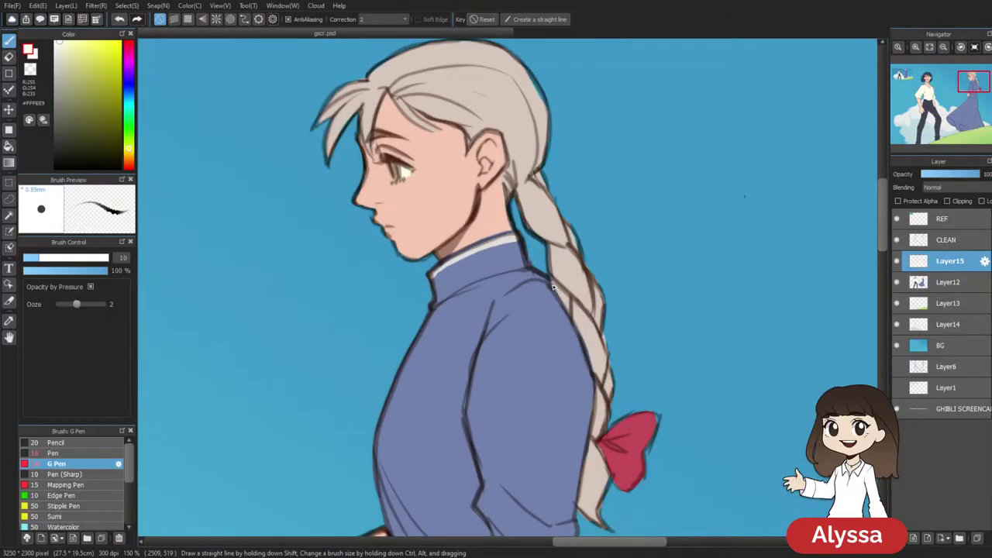
{"action": "left_click_drag", "start_coordinate": [447, 195], "coordinate": [699, 295]}
{"action": "left_click_drag", "start_coordinate": [428, 338], "coordinate": [817, 331]}
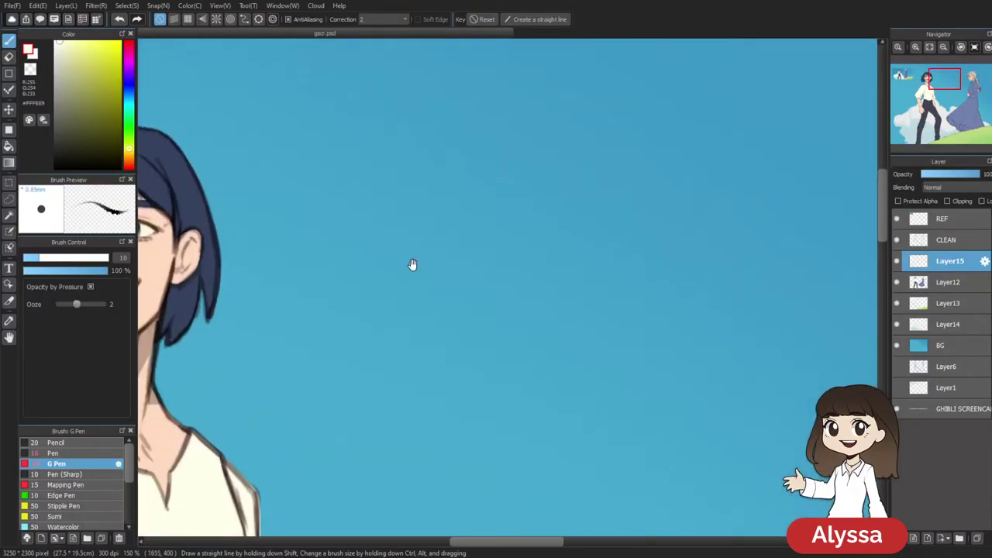
{"action": "left_click_drag", "start_coordinate": [375, 278], "coordinate": [874, 313]}
{"action": "left_click_drag", "start_coordinate": [493, 283], "coordinate": [780, 299]}
{"action": "left_click_drag", "start_coordinate": [539, 374], "coordinate": [490, 431]}
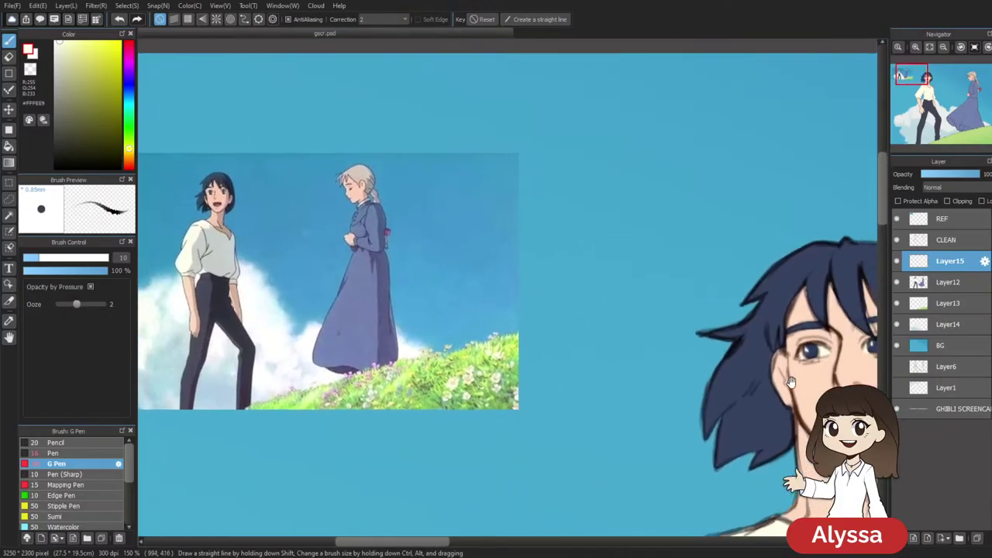
{"action": "scroll", "coordinate": [791, 382], "scroll_direction": "right", "scroll_amount": 15}
{"action": "scroll", "coordinate": [403, 332], "scroll_direction": "down", "scroll_amount": 3}
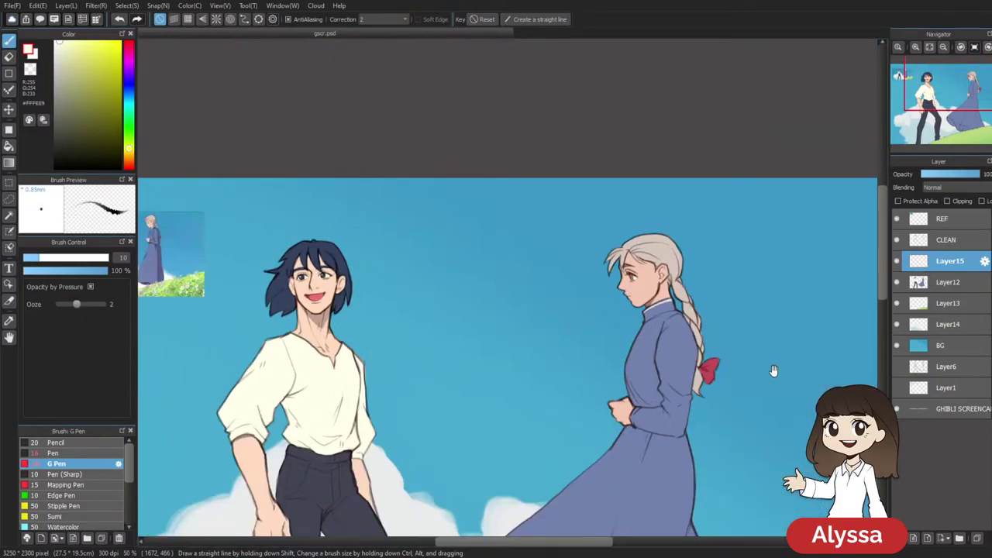
Paint the woman's iris brown, sampling #532D1F from her jaw outline and brightening the brush colour to #AB6951
{"action": "scroll", "coordinate": [538, 379], "scroll_direction": "up", "scroll_amount": 3}
{"action": "key", "text": "ctrl+plus"}
{"action": "left_click", "coordinate": [502, 245], "text": "alt"}
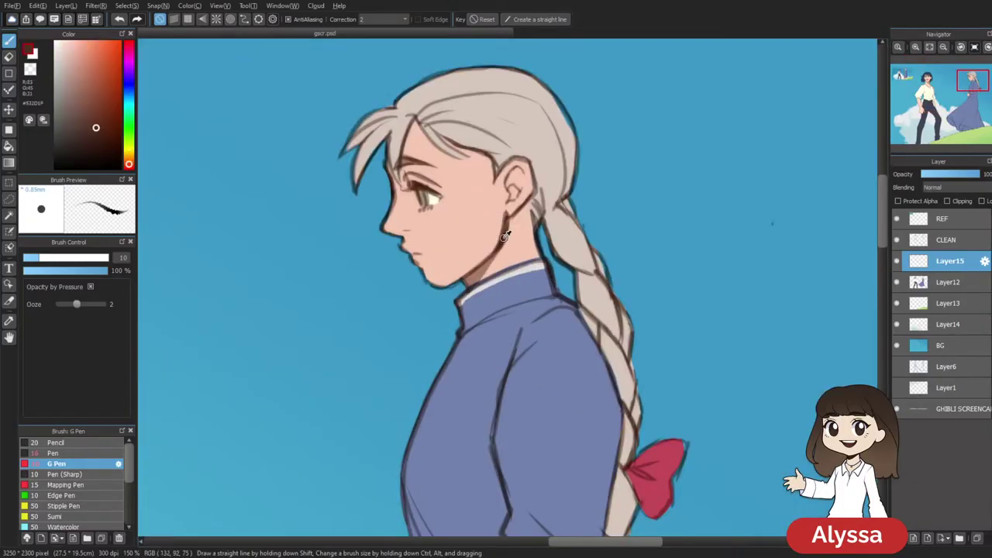
{"action": "mouse_move", "coordinate": [422, 192]}
{"action": "left_mouse_down"}
{"action": "mouse_move", "coordinate": [421, 203]}
{"action": "mouse_move", "coordinate": [424, 192]}
{"action": "left_mouse_up"}
{"action": "key", "text": "ctrl+z"}
{"action": "left_click", "coordinate": [90, 83]}
{"action": "key", "text": "ctrl+z"}
{"action": "left_click_drag", "start_coordinate": [626, 296], "coordinate": [619, 307]}
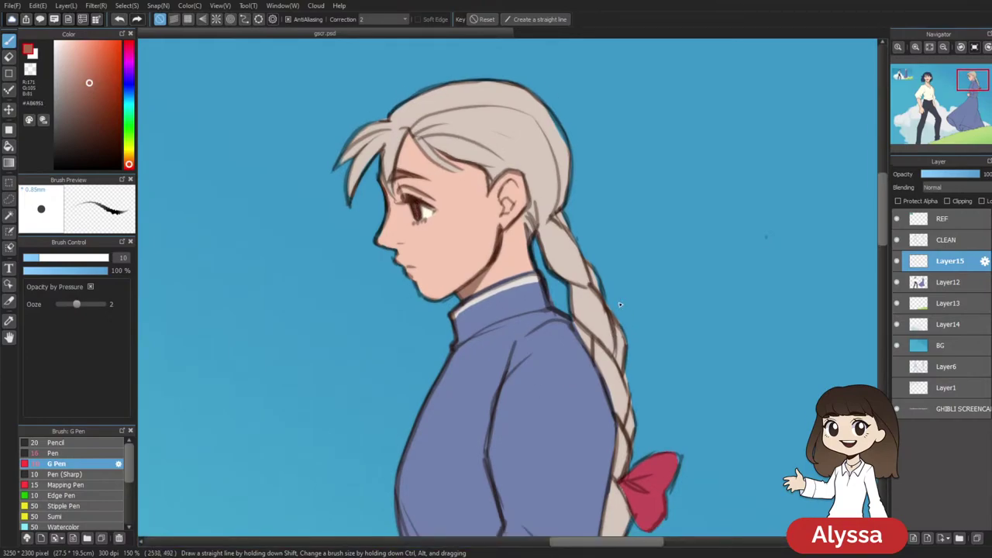
Add a small accent in muted brown #B28677 to the woman's eye, undoing and redoing the stroke to compare
{"action": "key", "text": "ctrl+minus"}
{"action": "key", "text": "ctrl+minus"}
{"action": "key", "text": "ctrl+plus"}
{"action": "key", "text": "ctrl+plus"}
{"action": "left_click", "coordinate": [76, 78]}
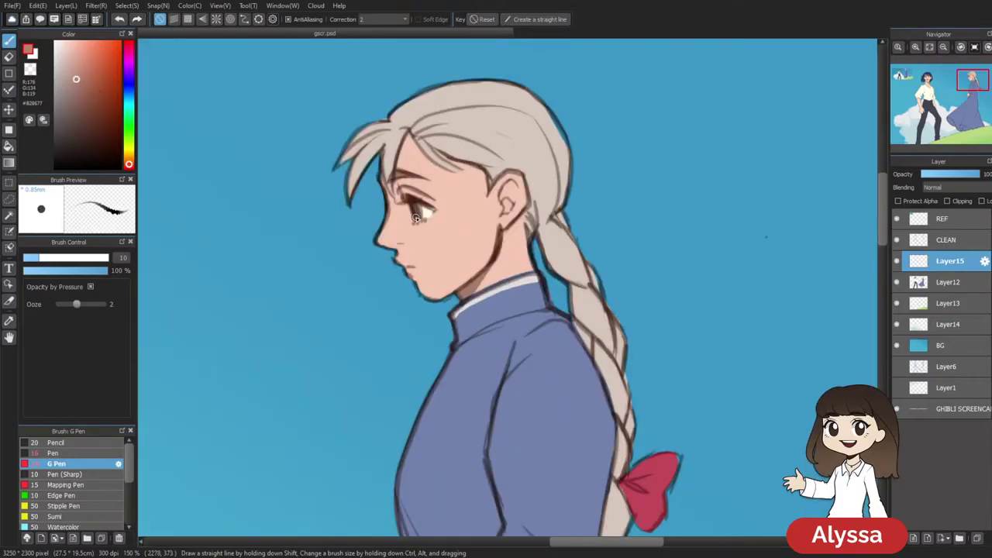
{"action": "mouse_move", "coordinate": [417, 203]}
{"action": "left_mouse_down"}
{"action": "mouse_move", "coordinate": [416, 214]}
{"action": "mouse_move", "coordinate": [416, 204]}
{"action": "left_mouse_up"}
{"action": "key", "text": "ctrl+z"}
{"action": "key", "text": "ctrl+y"}
Examine the whole illustration to judge how the coloured faces of both figures fit the scene
{"action": "key", "text": "ctrl+minus"}
{"action": "key", "text": "ctrl+minus"}
{"action": "key", "text": "ctrl+minus"}
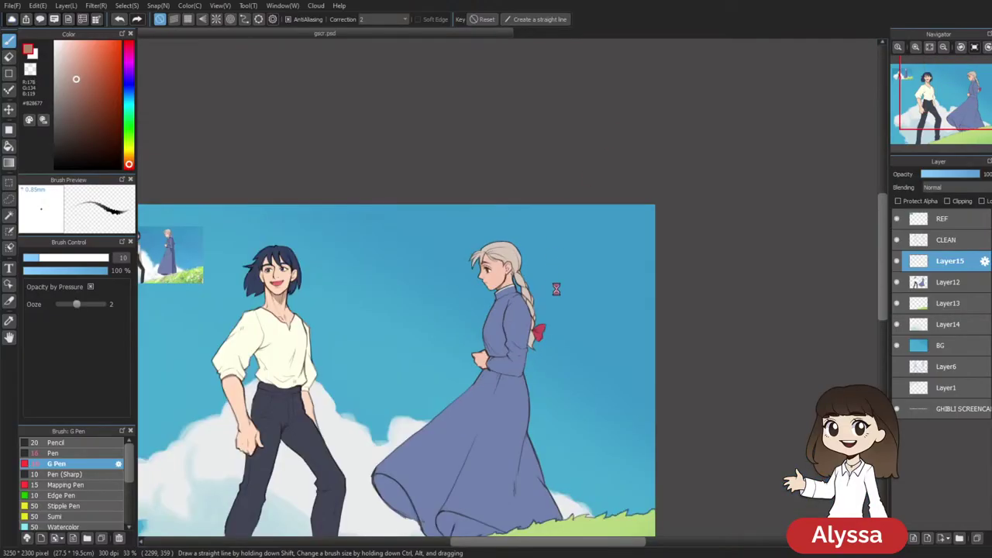
{"action": "left_click_drag", "start_coordinate": [480, 450], "coordinate": [613, 341]}
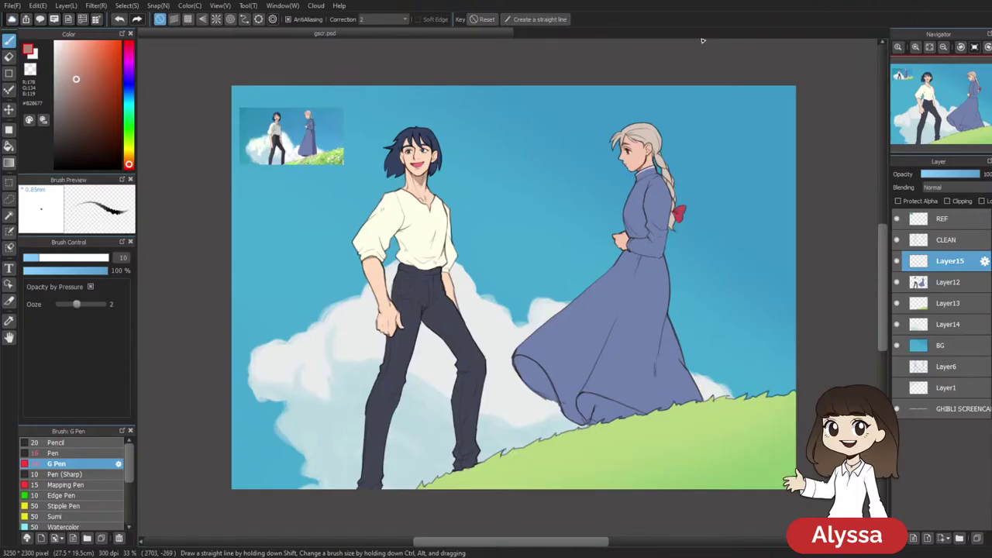
{"action": "left_click_drag", "start_coordinate": [628, 135], "coordinate": [561, 118]}
{"action": "left_click_drag", "start_coordinate": [584, 161], "coordinate": [612, 150]}
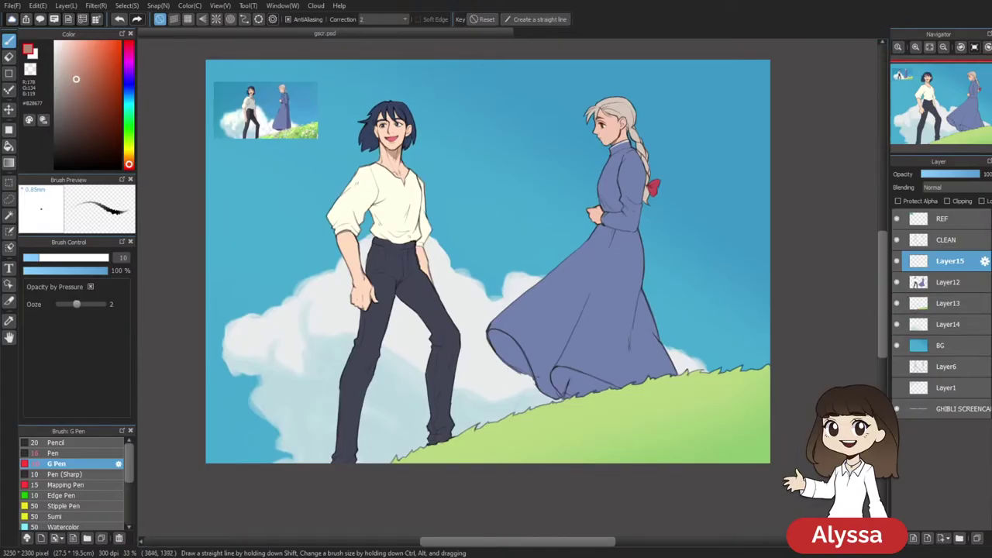
{"action": "mouse_move", "coordinate": [682, 476]}
{"action": "left_mouse_down"}
{"action": "mouse_move", "coordinate": [664, 483]}
{"action": "mouse_move", "coordinate": [671, 468]}
{"action": "left_mouse_up"}
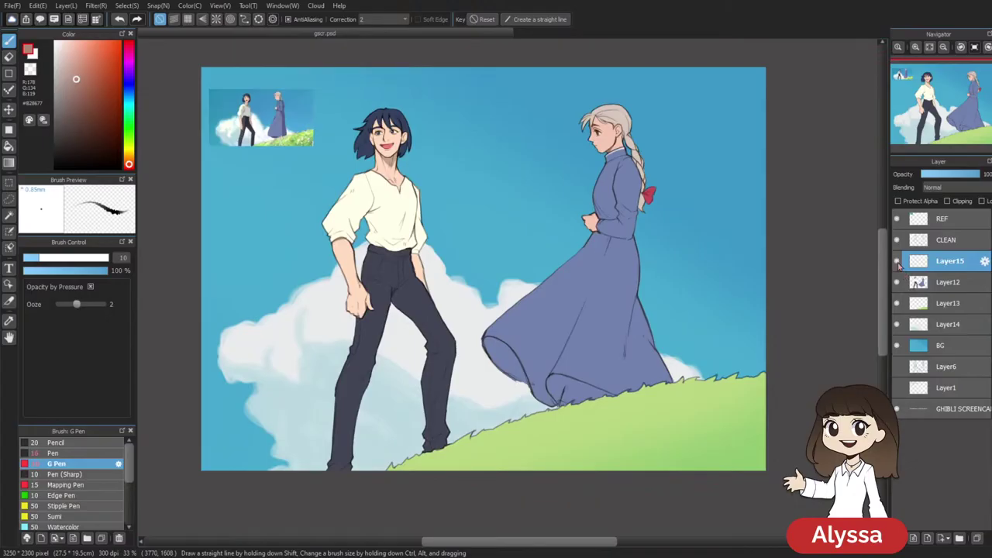
{"action": "left_click_drag", "start_coordinate": [757, 329], "coordinate": [763, 354]}
{"action": "key", "text": "ctrl+plus"}
{"action": "left_click_drag", "start_coordinate": [637, 303], "coordinate": [655, 331]}
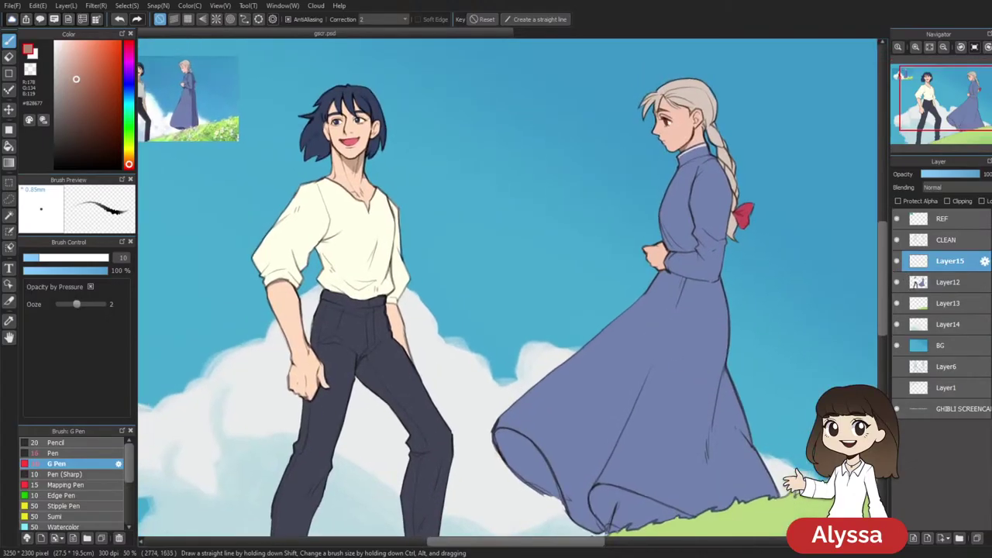
Create a folder below the REF layer and group CLEAN, Layer15, Layer12, Layer13, Layer14 and BG inside it
{"action": "left_click_drag", "start_coordinate": [828, 300], "coordinate": [788, 256]}
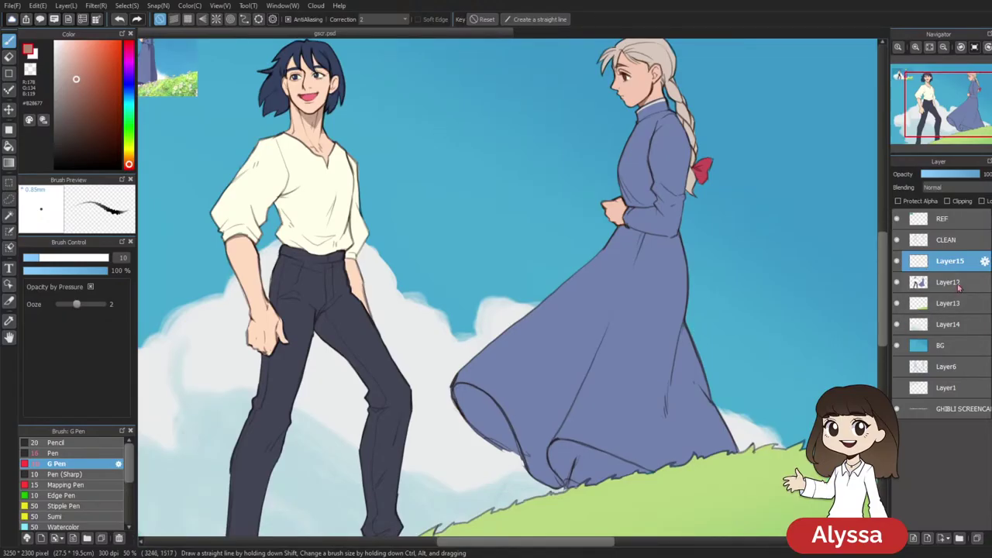
{"action": "key", "text": "ctrl+minus"}
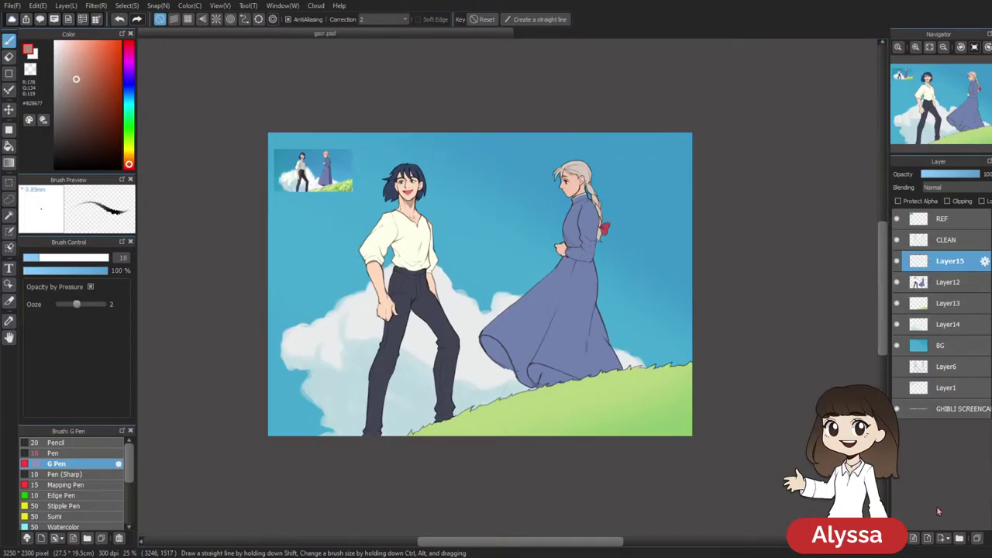
{"action": "left_click", "coordinate": [960, 537]}
{"action": "left_click_drag", "start_coordinate": [967, 242], "coordinate": [947, 263]}
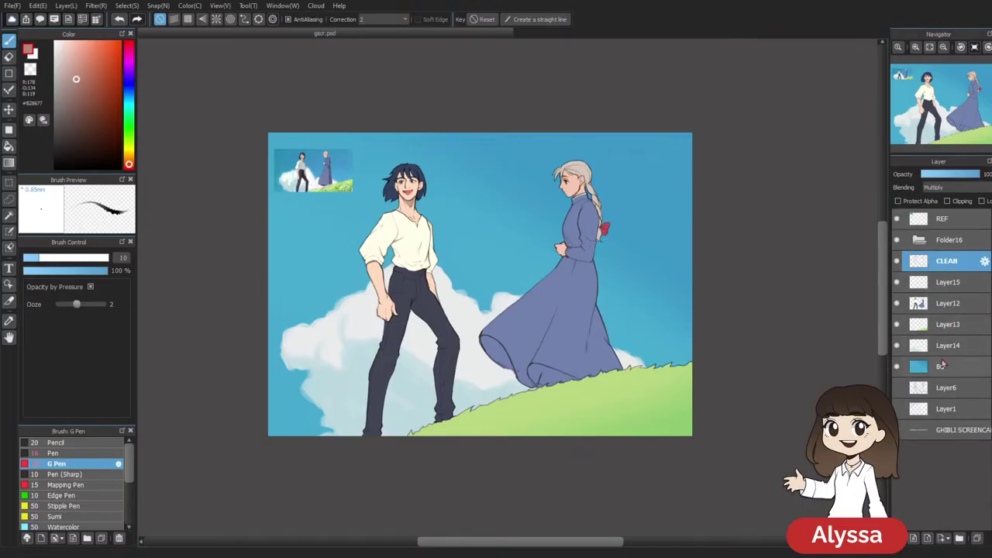
{"action": "left_click", "coordinate": [961, 289], "text": "shift"}
{"action": "left_click", "coordinate": [953, 304], "text": "shift"}
{"action": "left_click", "coordinate": [951, 325], "text": "shift"}
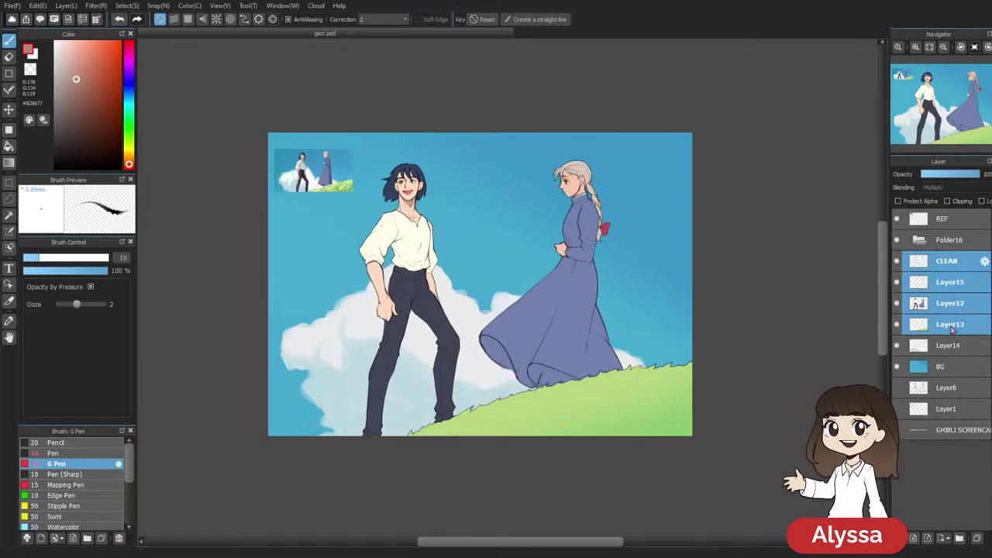
{"action": "left_click", "coordinate": [947, 346], "text": "shift"}
{"action": "left_click", "coordinate": [939, 366], "text": "shift"}
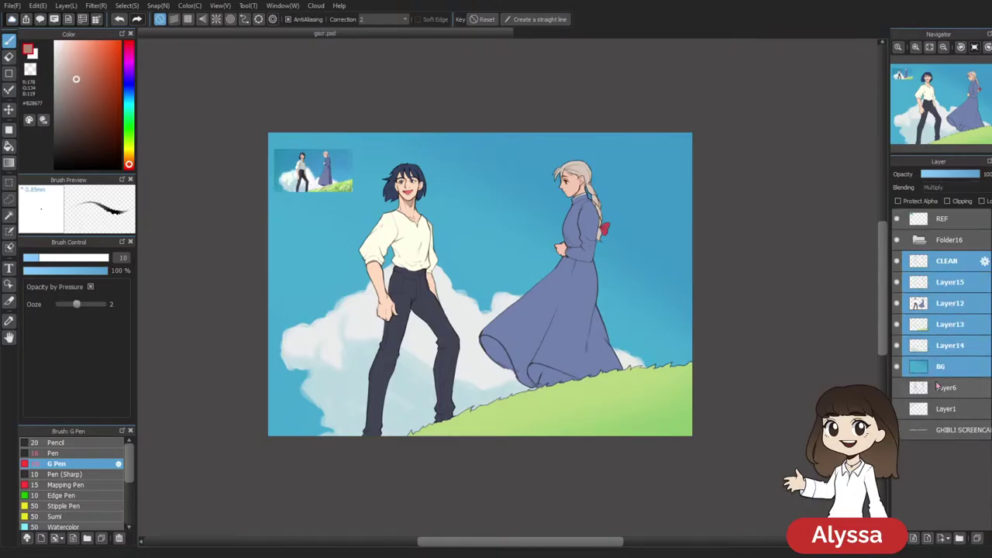
{"action": "left_click_drag", "start_coordinate": [928, 282], "coordinate": [926, 241]}
{"action": "left_click", "coordinate": [922, 240]}
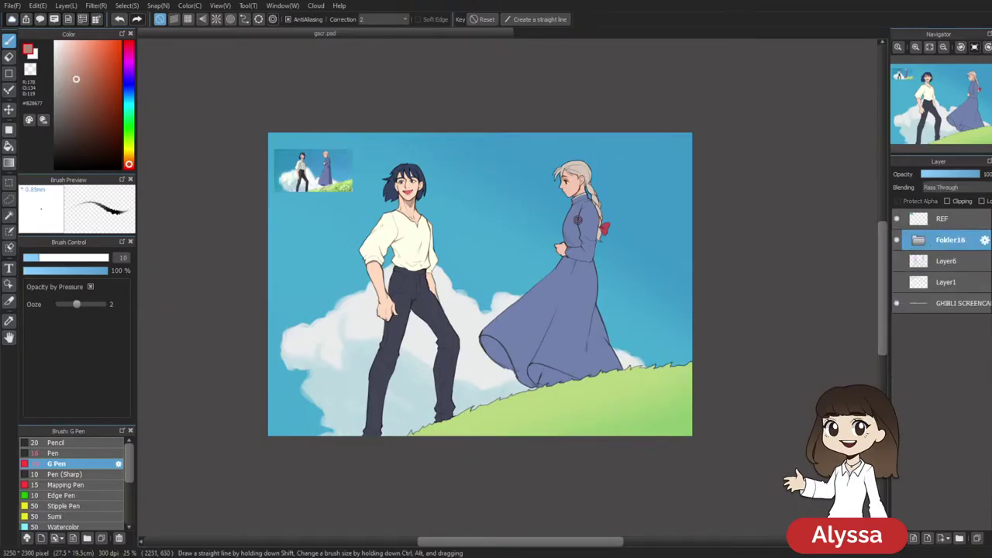
Toggle the new folder's visibility and expand and collapse it to check which layers it contains
{"action": "left_click", "coordinate": [897, 243]}
{"action": "left_click", "coordinate": [897, 244]}
{"action": "left_click", "coordinate": [898, 244]}
{"action": "left_click", "coordinate": [897, 243]}
{"action": "left_click", "coordinate": [941, 243]}
{"action": "left_click", "coordinate": [940, 243]}
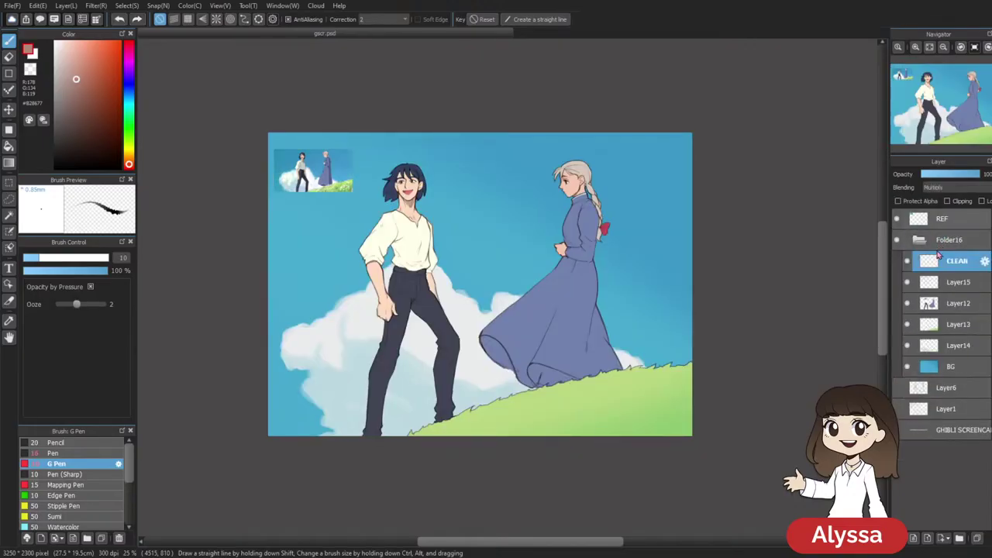
{"action": "left_click", "coordinate": [953, 244]}
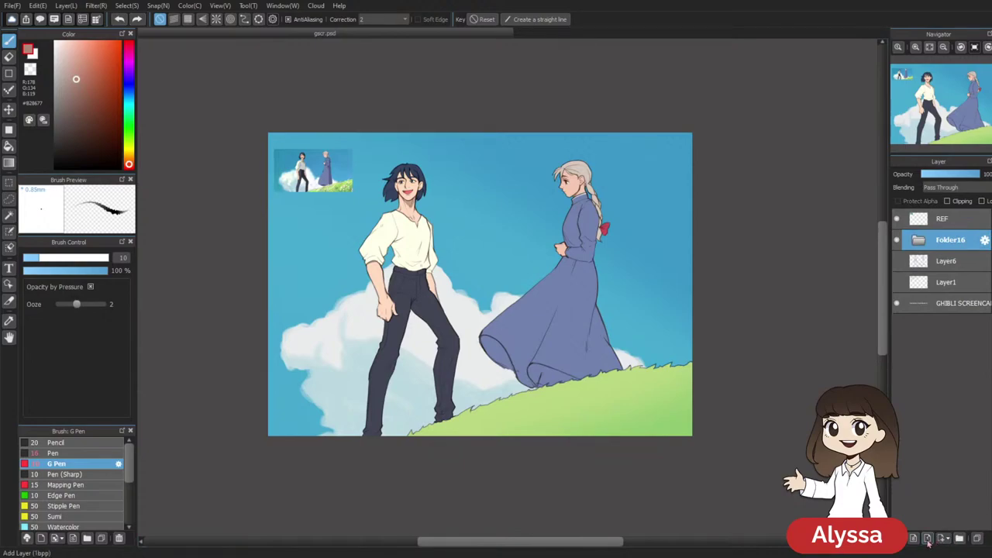
Add a new layer directly above the folder and clip it to the folder
{"action": "left_click", "coordinate": [928, 541]}
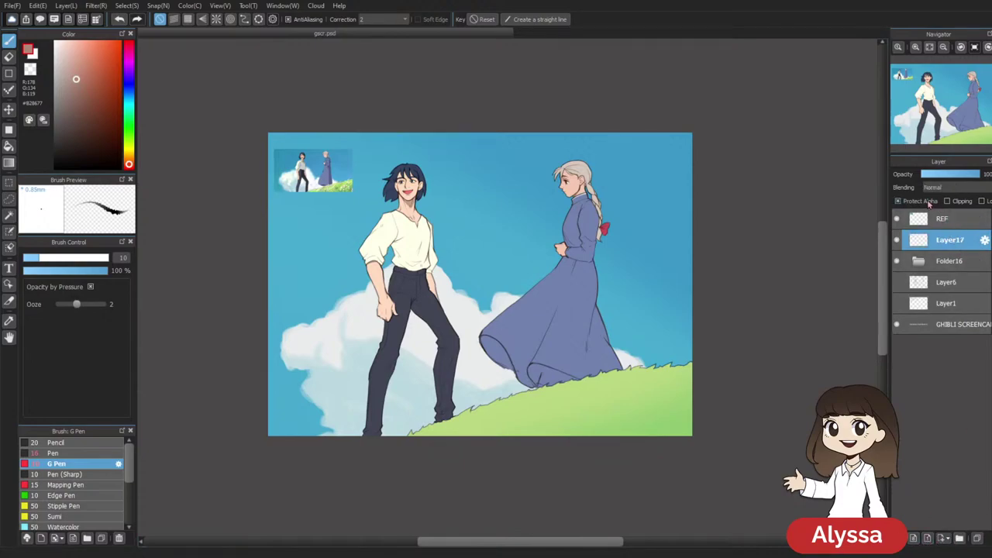
{"action": "left_click", "coordinate": [963, 202]}
{"action": "left_click_drag", "start_coordinate": [652, 225], "coordinate": [597, 272]}
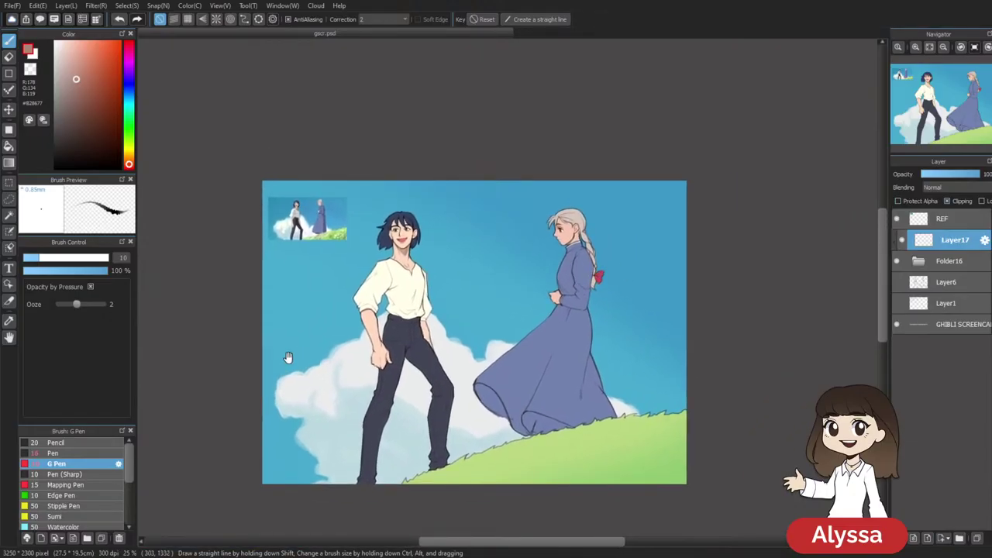
Choose the pale pink-purple colour #D8AED4 and fill the whole new layer with it
{"action": "left_click", "coordinate": [130, 68]}
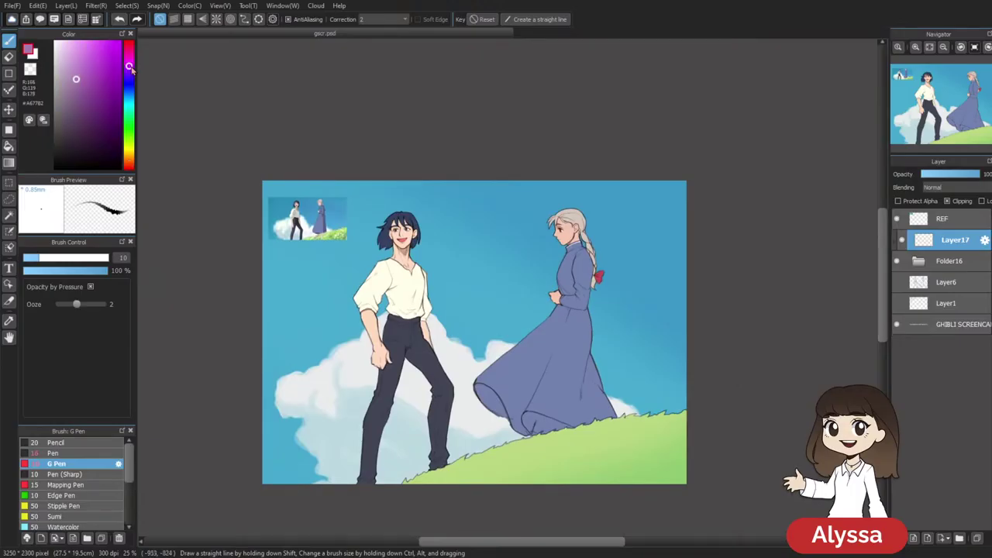
{"action": "mouse_move", "coordinate": [130, 68]}
{"action": "left_mouse_down"}
{"action": "mouse_move", "coordinate": [129, 55]}
{"action": "mouse_move", "coordinate": [73, 55]}
{"action": "left_mouse_up"}
{"action": "left_click", "coordinate": [128, 60]}
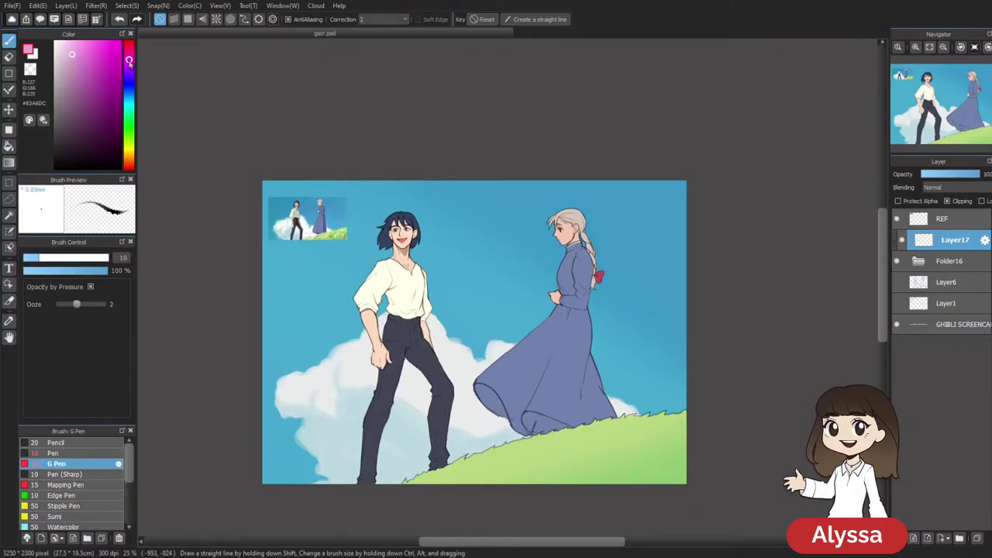
{"action": "left_click_drag", "start_coordinate": [75, 66], "coordinate": [67, 61]}
{"action": "key", "text": "shift+f"}
{"action": "left_click_drag", "start_coordinate": [769, 211], "coordinate": [761, 186]}
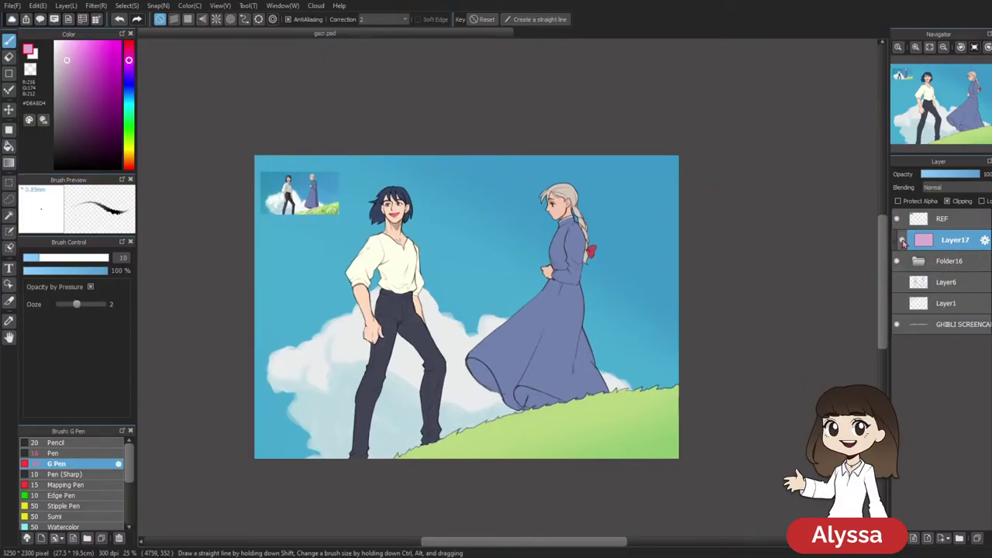
Turn off clipping on the pink layer, set its blending mode to Multiply, and compare the picture with and without it
{"action": "left_click", "coordinate": [952, 204]}
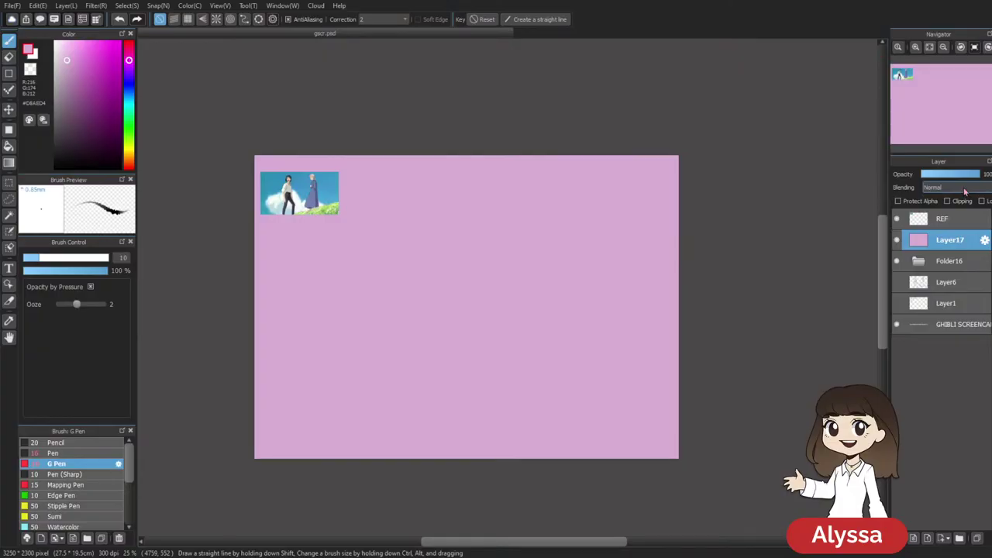
{"action": "left_click", "coordinate": [964, 205]}
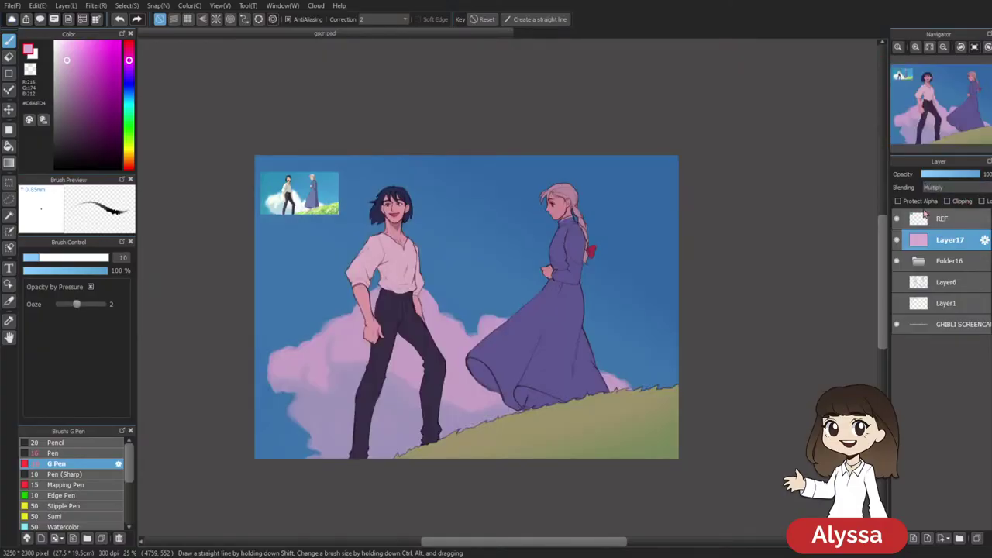
{"action": "left_click", "coordinate": [896, 240]}
{"action": "left_click", "coordinate": [897, 240]}
{"action": "left_click", "coordinate": [952, 205]}
{"action": "left_click", "coordinate": [953, 208]}
{"action": "left_click", "coordinate": [898, 242]}
{"action": "left_click", "coordinate": [898, 243]}
Examine both figures under the pink Multiply layer, comparing the picture with the layer hidden and shown
{"action": "left_click_drag", "start_coordinate": [759, 246], "coordinate": [674, 196]}
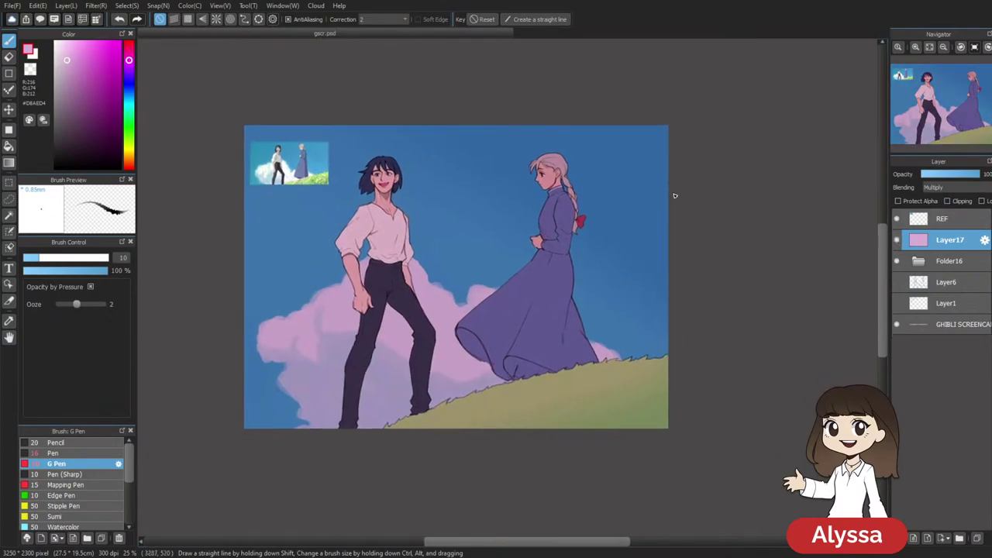
{"action": "key", "text": "ctrl+plus"}
{"action": "key", "text": "ctrl+plus"}
{"action": "left_click_drag", "start_coordinate": [379, 125], "coordinate": [524, 215]}
{"action": "left_click_drag", "start_coordinate": [665, 354], "coordinate": [713, 326]}
{"action": "scroll", "coordinate": [714, 322], "scroll_direction": "down", "scroll_amount": 2}
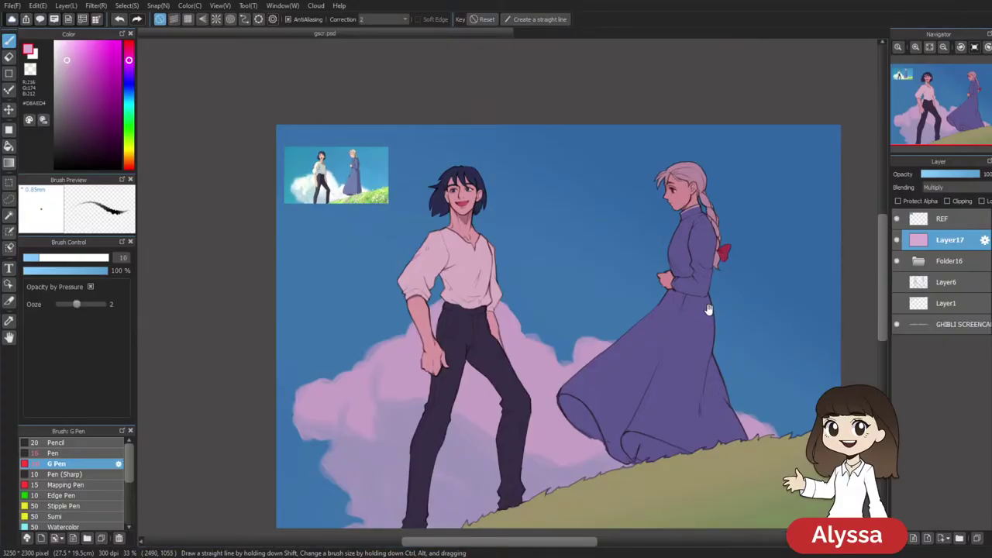
{"action": "left_click_drag", "start_coordinate": [708, 310], "coordinate": [690, 285]}
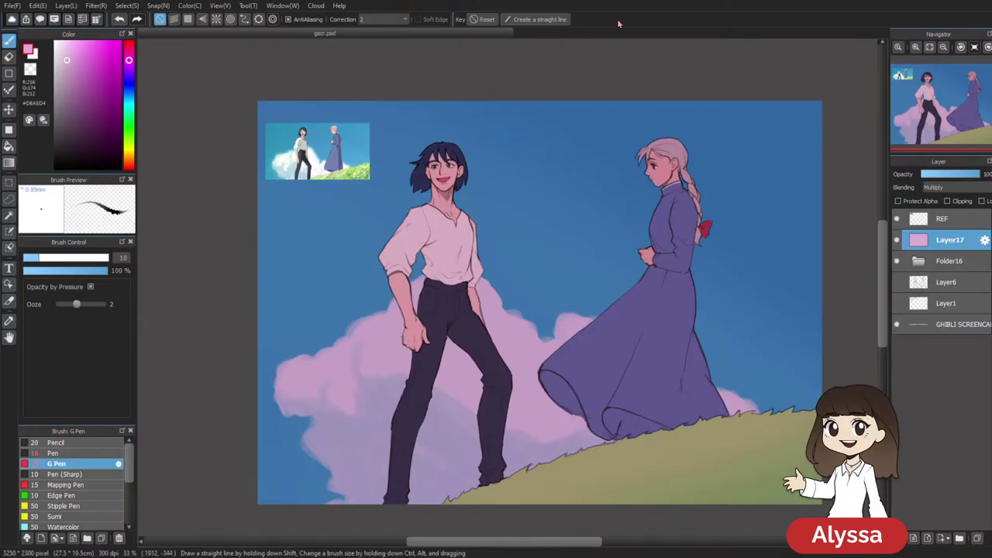
{"action": "left_click_drag", "start_coordinate": [695, 203], "coordinate": [644, 190]}
{"action": "left_click", "coordinate": [897, 241]}
{"action": "left_click", "coordinate": [897, 240]}
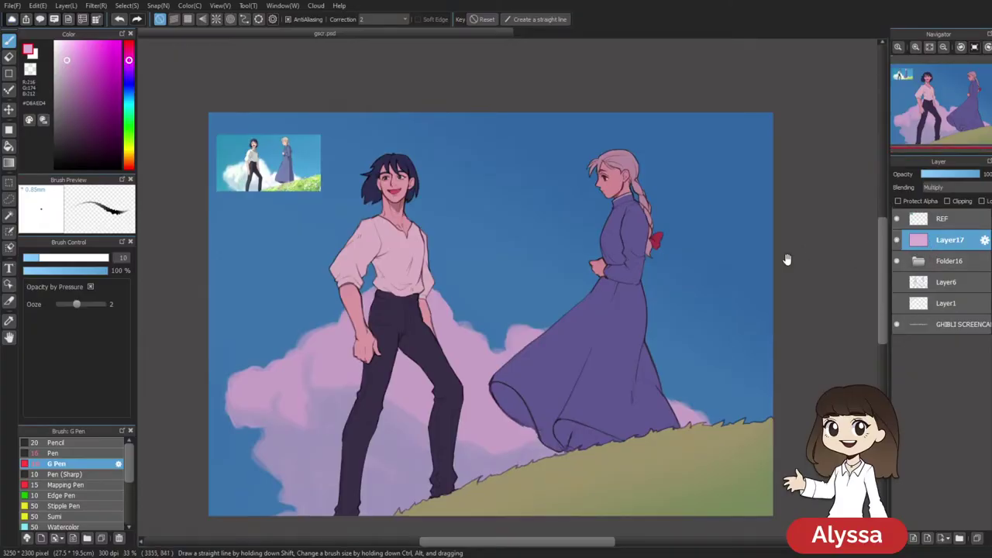
{"action": "left_click_drag", "start_coordinate": [785, 254], "coordinate": [790, 240]}
{"action": "key", "text": "ctrl+plus"}
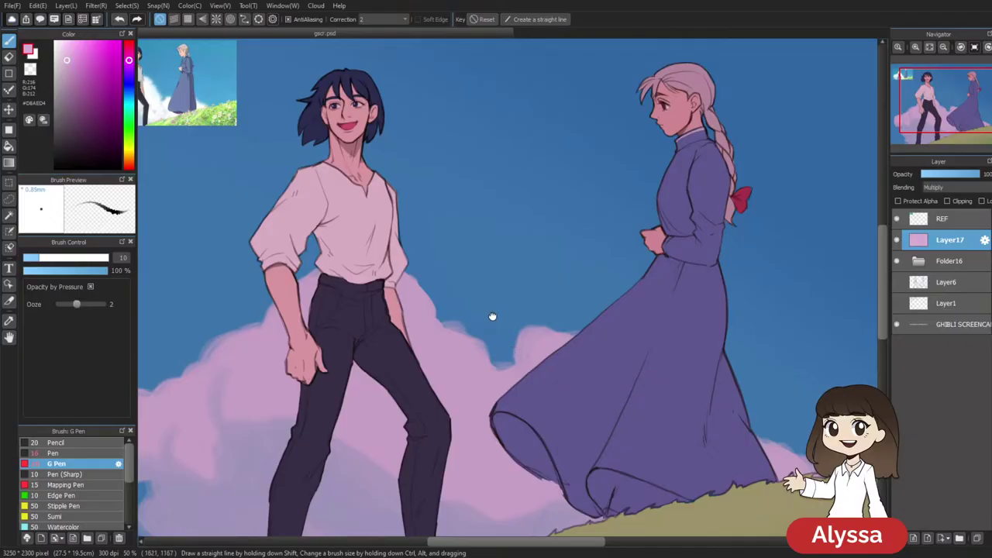
{"action": "left_click_drag", "start_coordinate": [491, 314], "coordinate": [560, 357]}
Switch to the Lasso selection tool and hide the side panels to enlarge the canvas area
{"action": "key", "text": "w"}
{"action": "key", "text": "m"}
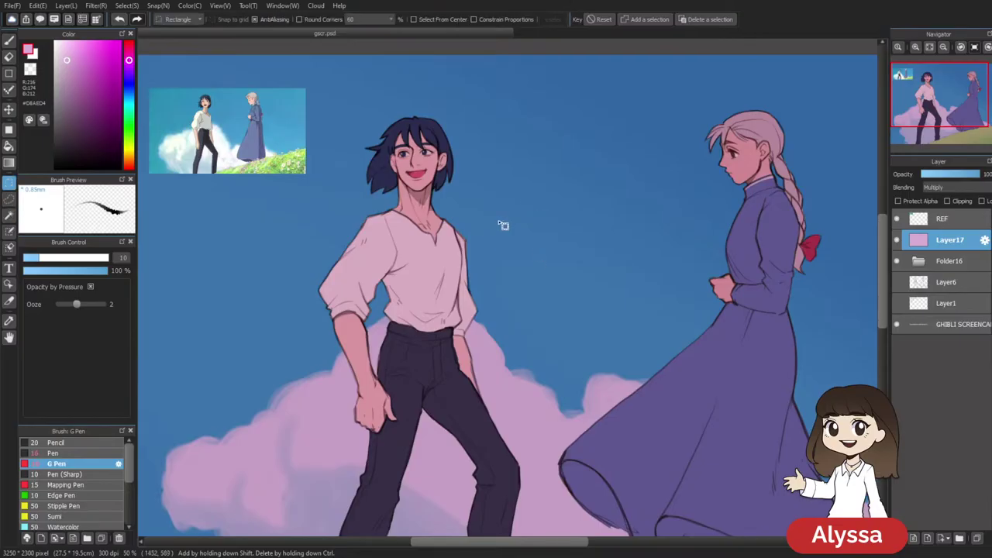
{"action": "left_click_drag", "start_coordinate": [501, 247], "coordinate": [523, 277]}
{"action": "key", "text": "l"}
{"action": "key", "text": "ctrl+plus"}
{"action": "left_click_drag", "start_coordinate": [442, 106], "coordinate": [521, 180]}
{"action": "left_click_drag", "start_coordinate": [529, 225], "coordinate": [525, 316]}
{"action": "left_click_drag", "start_coordinate": [454, 398], "coordinate": [350, 252]}
{"action": "scroll", "coordinate": [400, 356], "scroll_direction": "down", "scroll_amount": 3}
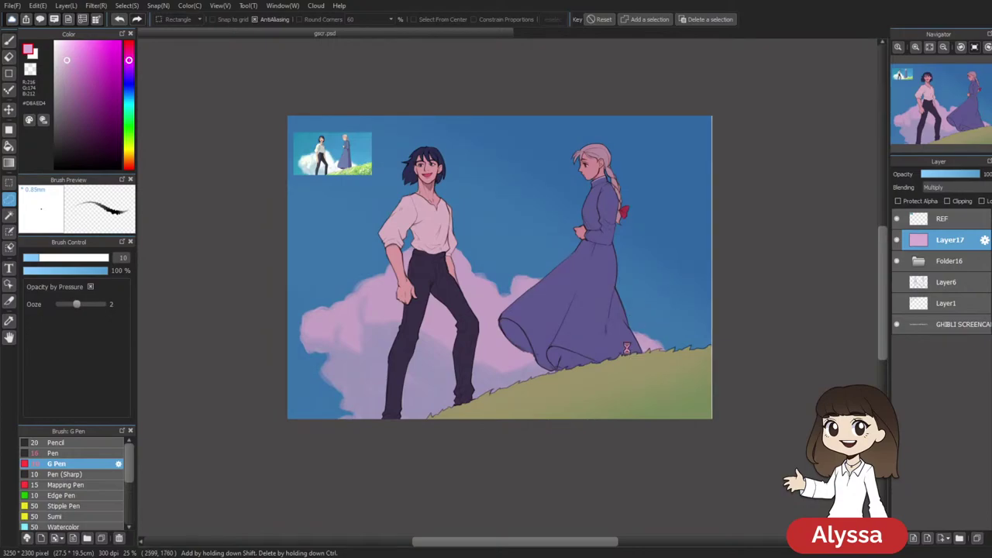
{"action": "key", "text": "ctrl+plus"}
{"action": "key", "text": "ctrl+plus"}
{"action": "key", "text": "ctrl+plus"}
{"action": "left_click_drag", "start_coordinate": [596, 105], "coordinate": [703, 320]}
{"action": "key", "text": "Tab"}
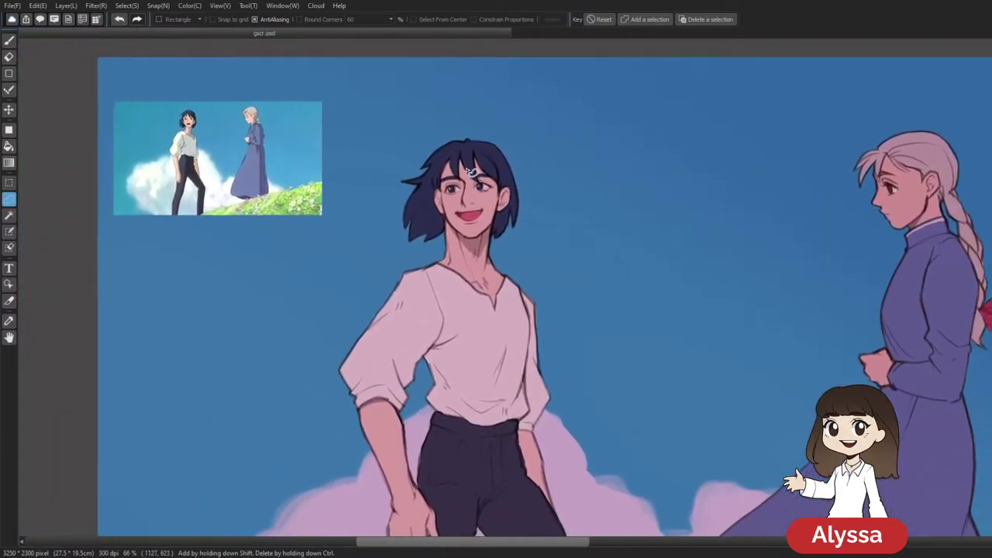
Lasso a light-catching area on the young man's windblown hair, erase the pink tint inside it, and deselect
{"action": "left_click_drag", "start_coordinate": [496, 462], "coordinate": [519, 210]}
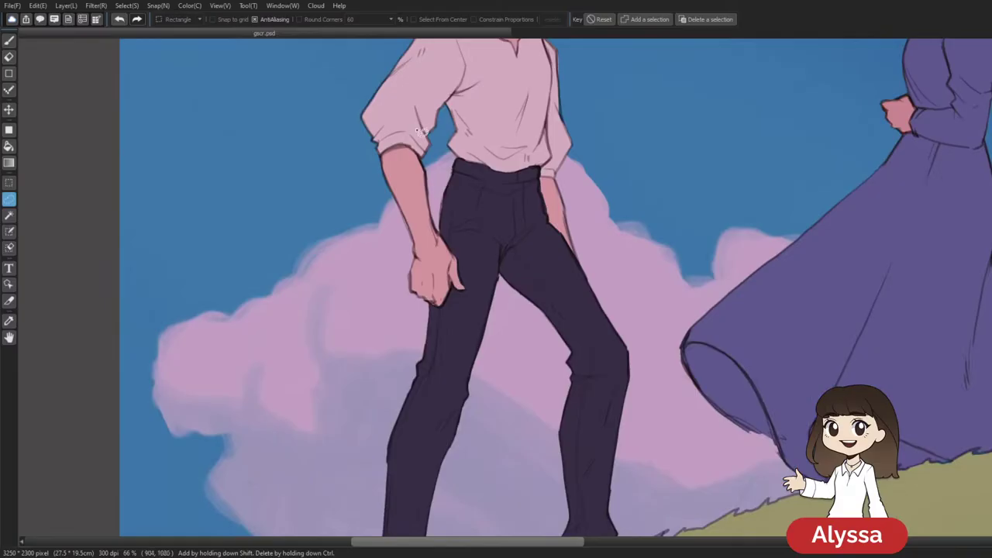
{"action": "left_click_drag", "start_coordinate": [500, 463], "coordinate": [554, 313]}
{"action": "left_click_drag", "start_coordinate": [758, 166], "coordinate": [595, 506]}
{"action": "left_click_drag", "start_coordinate": [598, 327], "coordinate": [656, 237]}
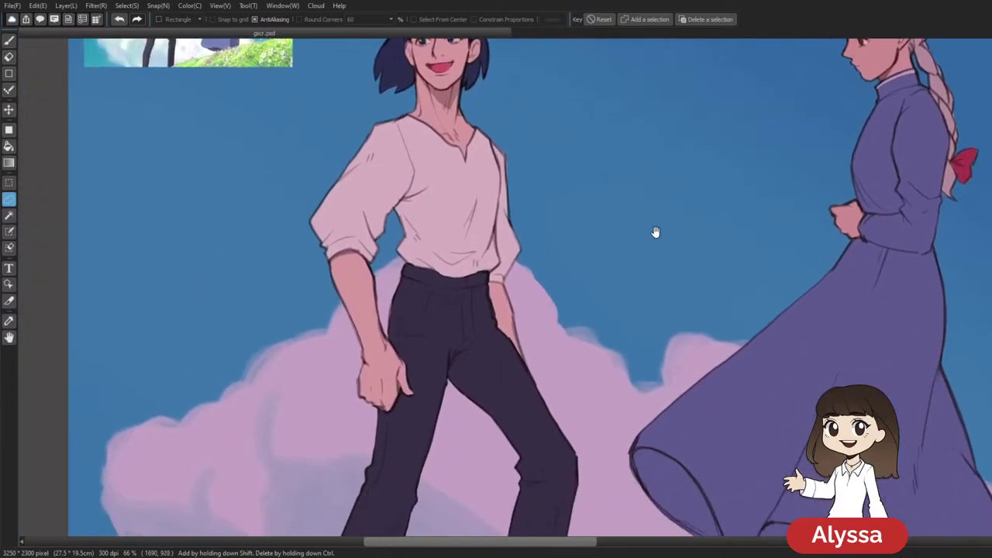
{"action": "left_click_drag", "start_coordinate": [534, 164], "coordinate": [560, 243]}
{"action": "left_click_drag", "start_coordinate": [430, 208], "coordinate": [407, 319]}
{"action": "left_click_drag", "start_coordinate": [465, 277], "coordinate": [485, 239]}
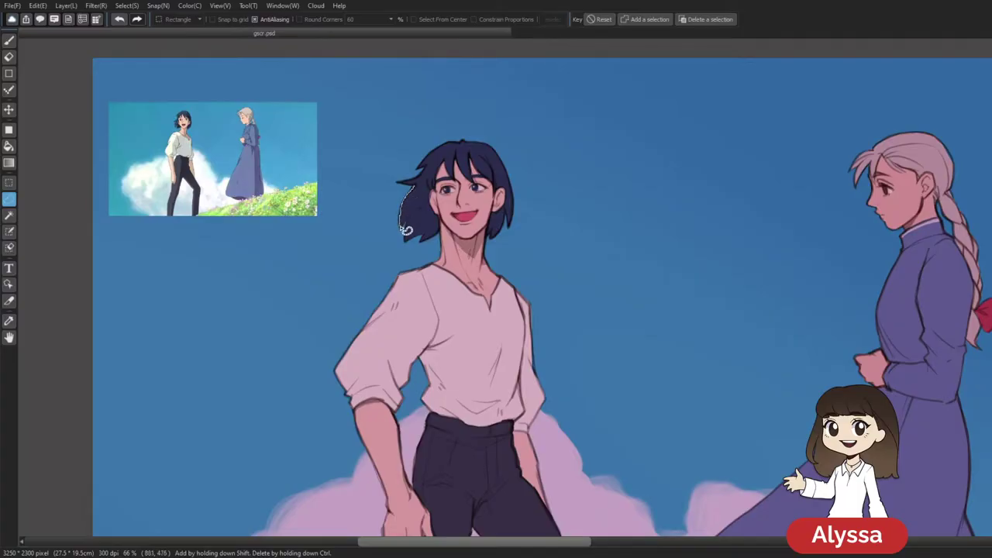
{"action": "left_click_drag", "start_coordinate": [430, 184], "coordinate": [426, 186]}
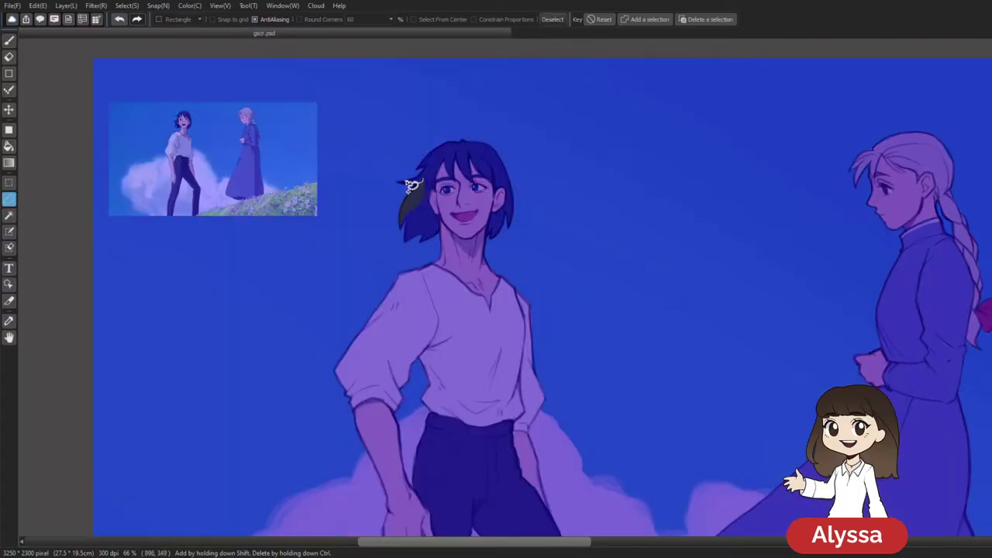
{"action": "key", "text": "e"}
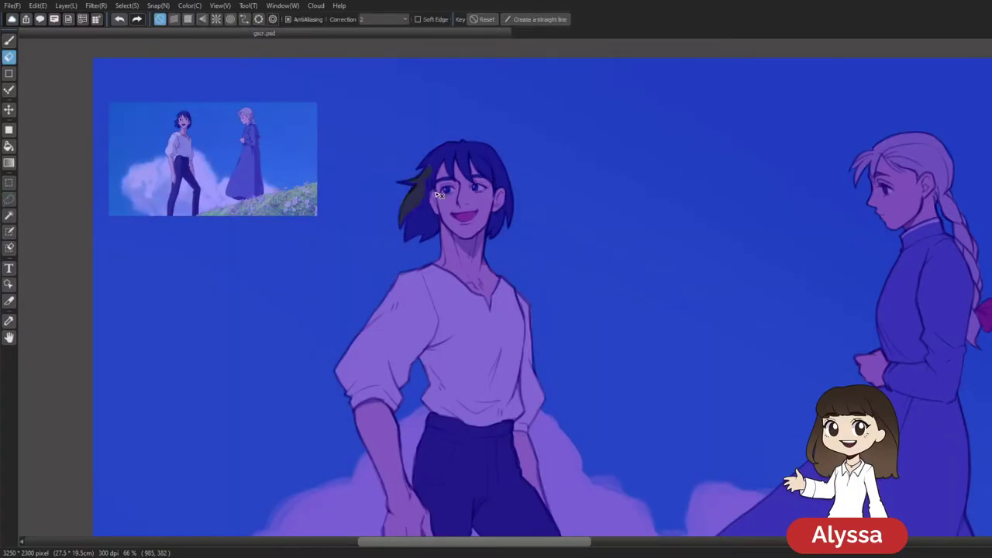
{"action": "key", "text": "ctrl+d"}
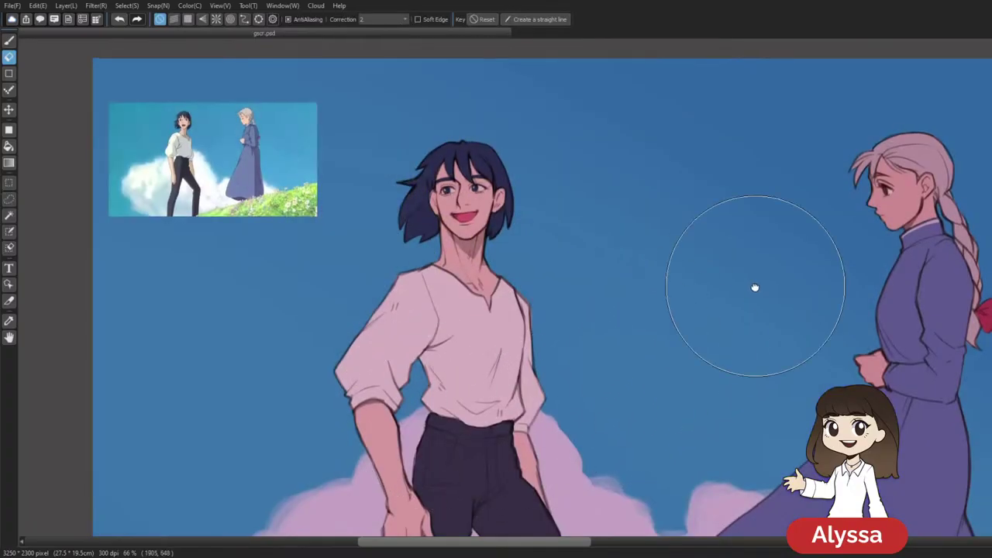
Restore the hair selection to review it with the panels shown, and clear it again
{"action": "key", "text": "ctrl+z"}
{"action": "key", "text": "Tab"}
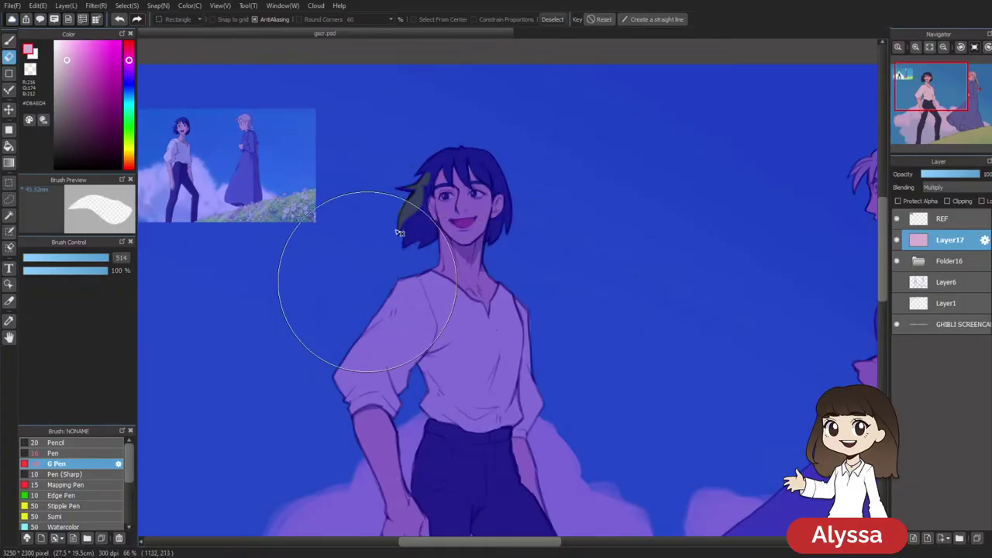
{"action": "key", "text": "ctrl+d"}
{"action": "key", "text": "Tab"}
{"action": "left_click_drag", "start_coordinate": [625, 257], "coordinate": [653, 229]}
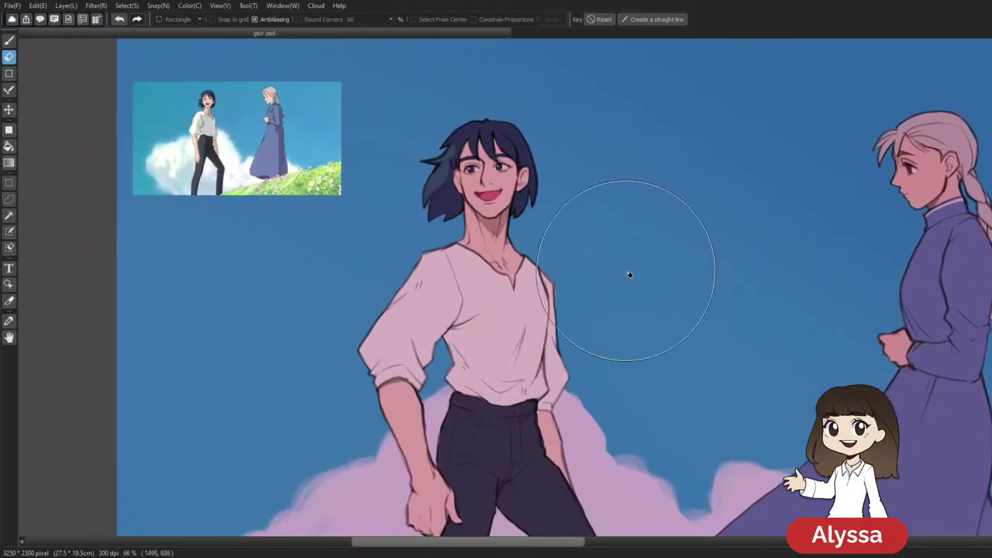
{"action": "key", "text": "m"}
{"action": "key", "text": "ctrl+plus"}
{"action": "left_click_drag", "start_coordinate": [508, 172], "coordinate": [520, 231]}
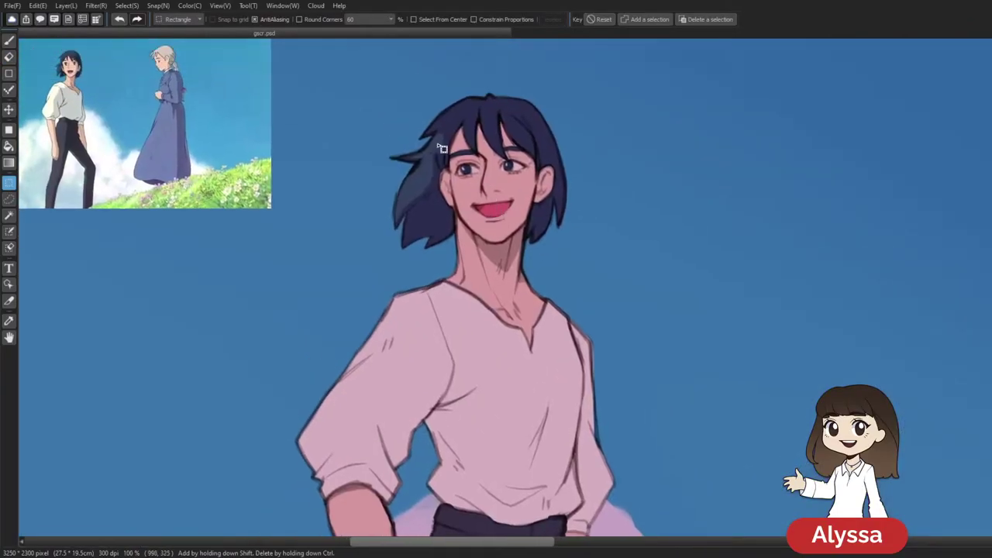
{"action": "mouse_move", "coordinate": [407, 152]}
{"action": "left_mouse_down"}
{"action": "mouse_move", "coordinate": [431, 165]}
{"action": "mouse_move", "coordinate": [465, 225]}
{"action": "left_mouse_up"}
{"action": "key", "text": "ctrl+d"}
Lasso another part of the young man's windblown hair, erase the Multiply tint within it, and clear the selection
{"action": "key", "text": "l"}
{"action": "mouse_move", "coordinate": [405, 151]}
{"action": "left_mouse_down"}
{"action": "mouse_move", "coordinate": [421, 160]}
{"action": "mouse_move", "coordinate": [407, 156]}
{"action": "left_mouse_up"}
{"action": "key", "text": "e"}
{"action": "left_click_drag", "start_coordinate": [465, 180], "coordinate": [402, 173]}
{"action": "key", "text": "ctrl+d"}
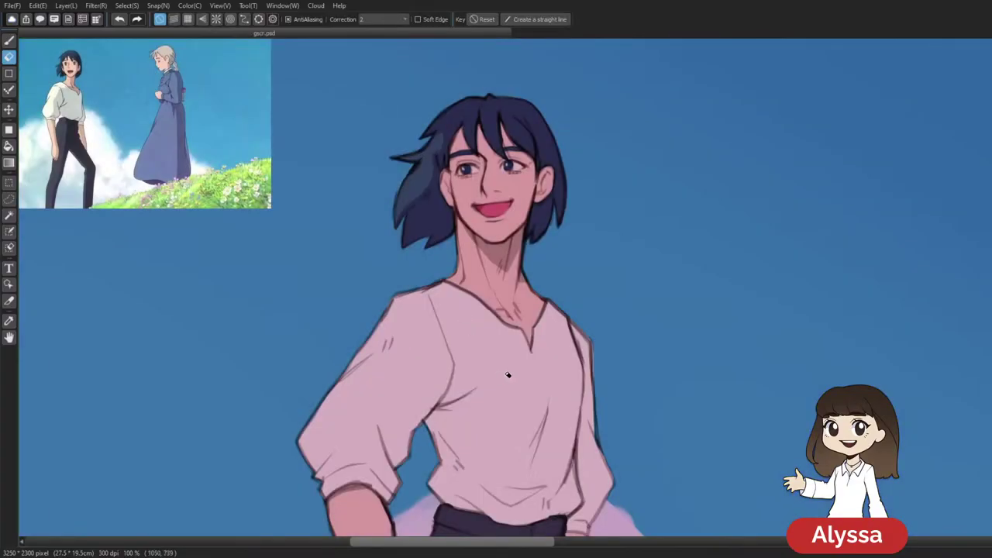
Display the side panels again and reduce the eraser size to 193
{"action": "left_click_drag", "start_coordinate": [500, 376], "coordinate": [502, 425]}
{"action": "key", "text": "Tab"}
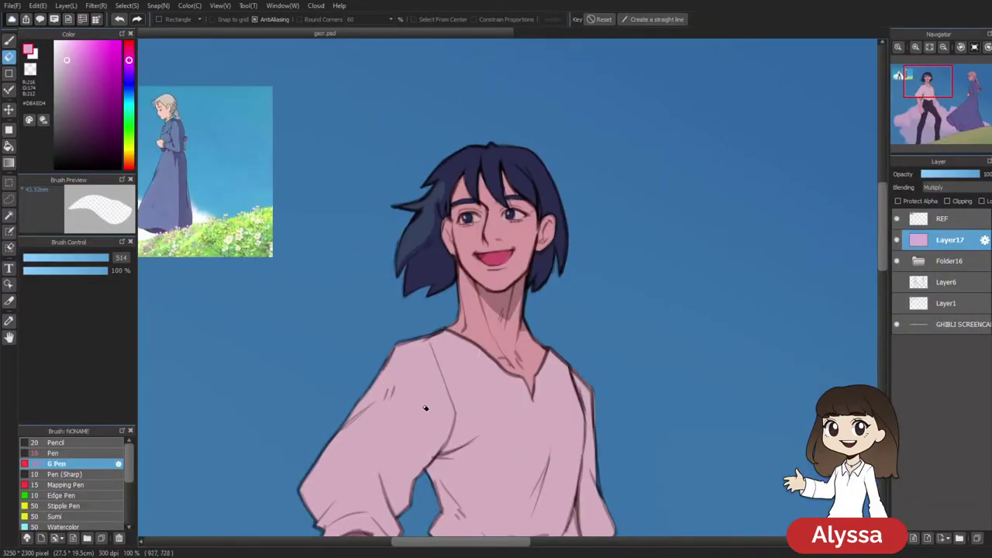
{"action": "mouse_move", "coordinate": [450, 244]}
{"action": "left_mouse_down"}
{"action": "mouse_move", "coordinate": [209, 306]}
{"action": "mouse_move", "coordinate": [133, 313]}
{"action": "left_mouse_up"}
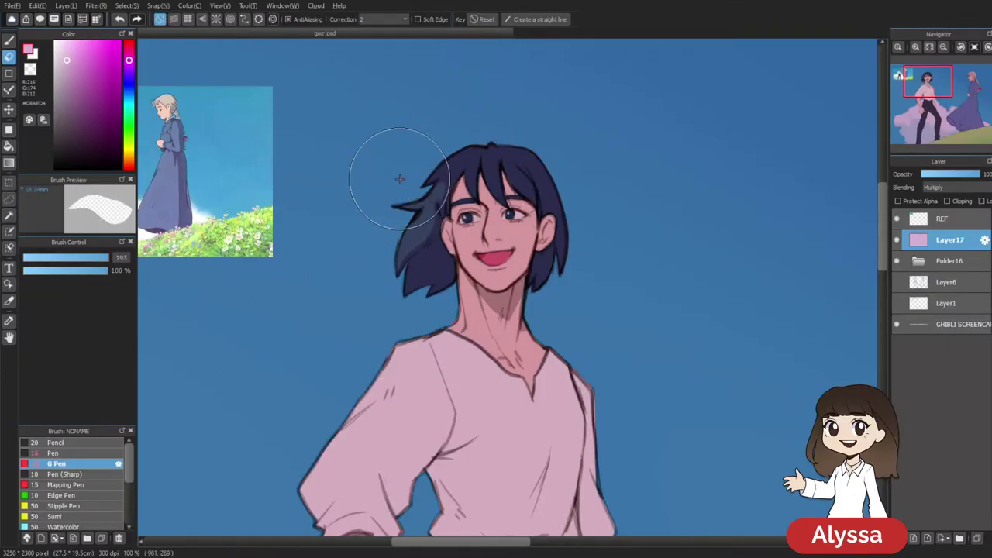
Reduce the eraser size to 13.5 for detailed work on the young man's face
{"action": "left_click_drag", "start_coordinate": [413, 172], "coordinate": [215, 292]}
{"action": "mouse_move", "coordinate": [509, 239]}
{"action": "left_mouse_down"}
{"action": "mouse_move", "coordinate": [542, 237]}
{"action": "mouse_move", "coordinate": [518, 279]}
{"action": "left_mouse_up"}
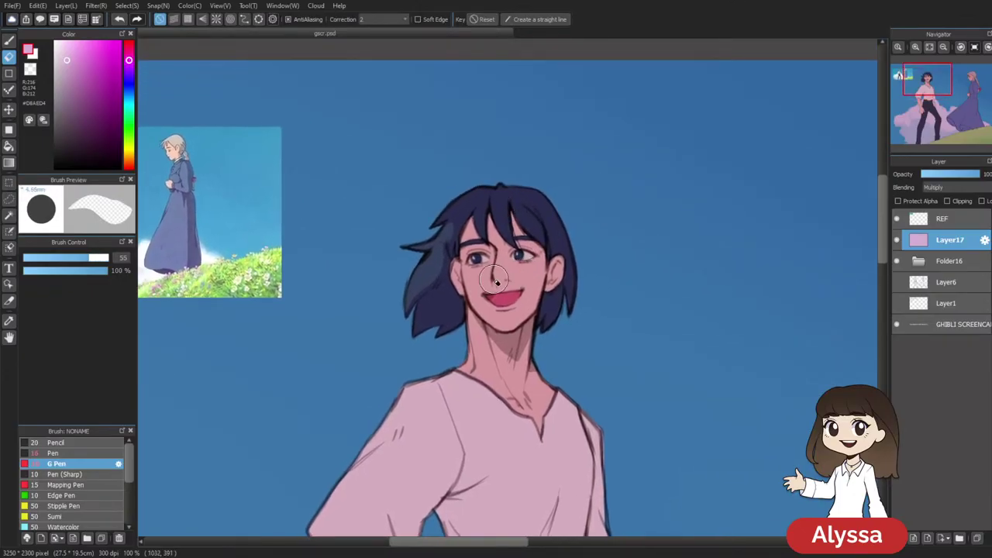
{"action": "key", "text": "bracketleft"}
{"action": "key", "text": "bracketleft"}
{"action": "key", "text": "bracketleft"}
{"action": "key", "text": "bracketleft"}
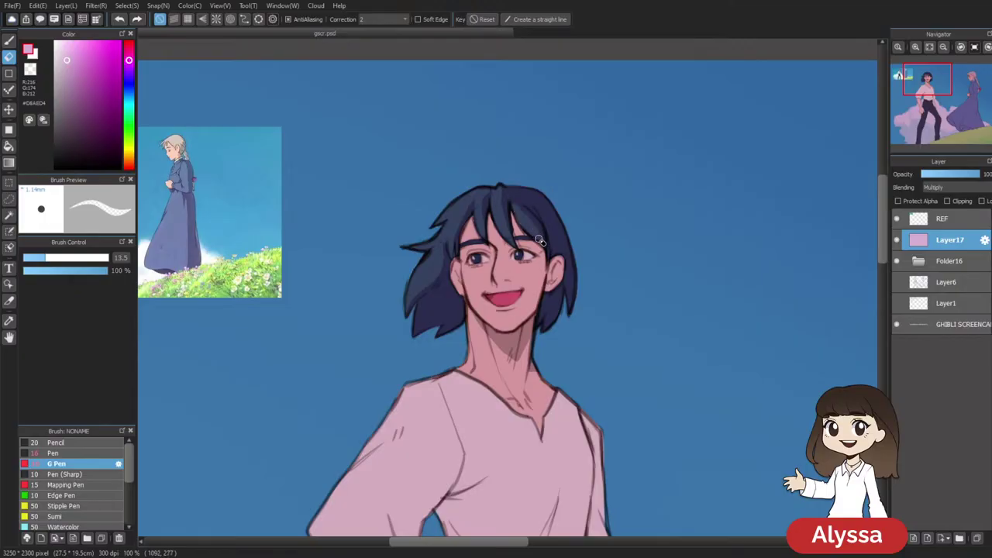
{"action": "scroll", "coordinate": [582, 336], "scroll_direction": "down", "scroll_amount": 6}
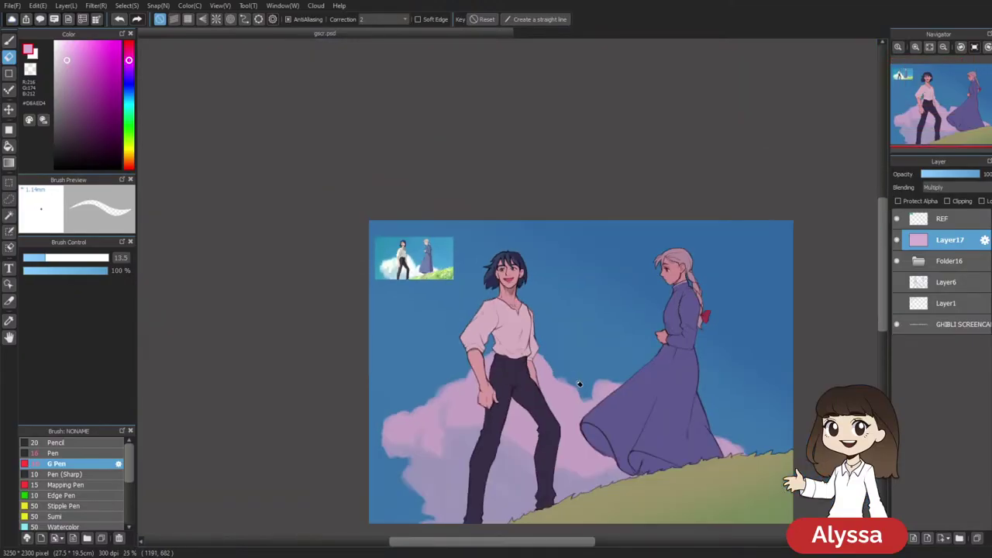
{"action": "scroll", "coordinate": [579, 384], "scroll_direction": "up", "scroll_amount": 3}
{"action": "scroll", "coordinate": [579, 384], "scroll_direction": "up", "scroll_amount": 1}
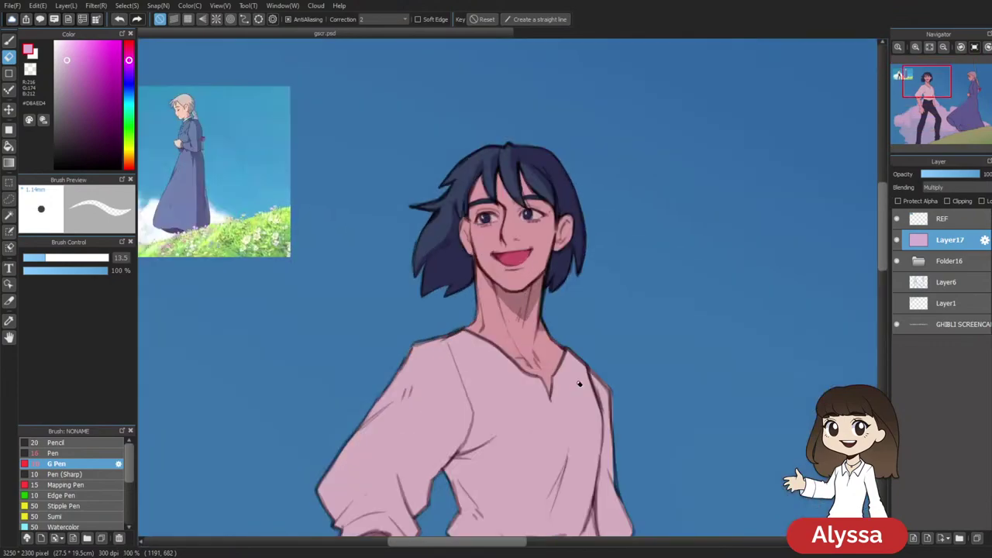
{"action": "scroll", "coordinate": [428, 323], "scroll_direction": "up", "scroll_amount": 1}
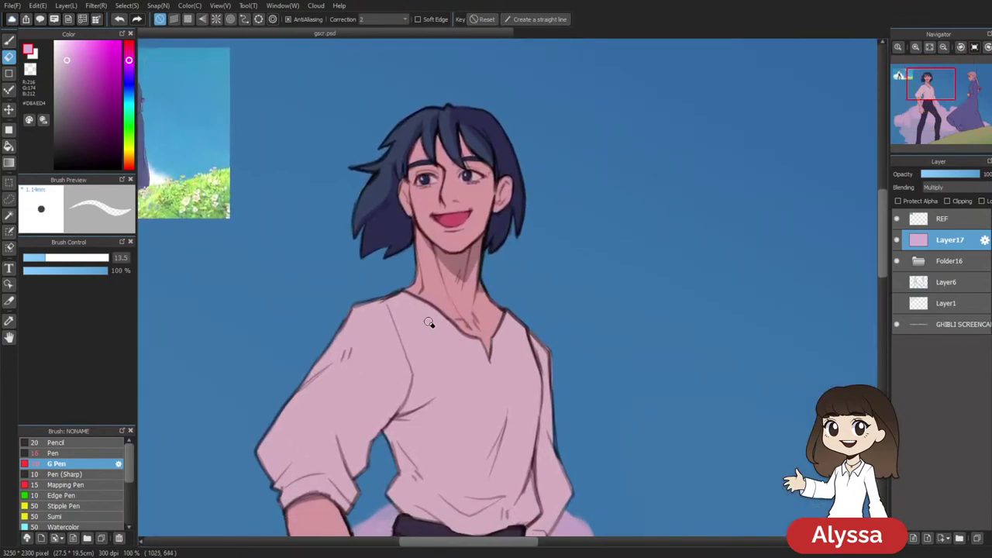
Erase the pink Multiply tint from the young man's ear and the light-facing cheek beside it
{"action": "key", "text": "ctrl+z"}
{"action": "mouse_move", "coordinate": [403, 196]}
{"action": "left_mouse_down"}
{"action": "mouse_move", "coordinate": [507, 206]}
{"action": "mouse_move", "coordinate": [495, 216]}
{"action": "mouse_move", "coordinate": [556, 209]}
{"action": "mouse_move", "coordinate": [522, 210]}
{"action": "left_mouse_up"}
{"action": "left_click_drag", "start_coordinate": [662, 173], "coordinate": [752, 168]}
{"action": "mouse_move", "coordinate": [742, 201]}
{"action": "left_mouse_down"}
{"action": "mouse_move", "coordinate": [733, 211]}
{"action": "mouse_move", "coordinate": [669, 191]}
{"action": "left_mouse_up"}
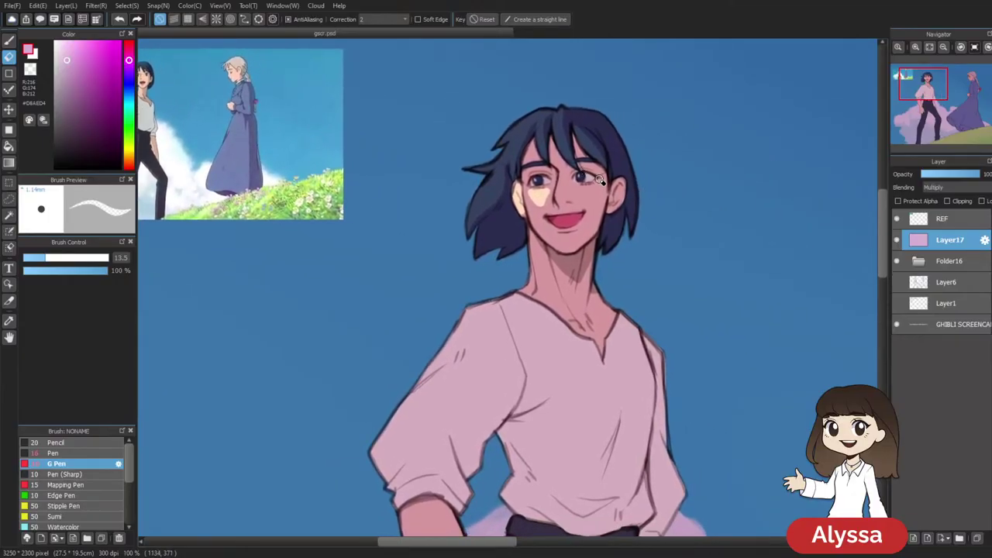
{"action": "mouse_move", "coordinate": [584, 212]}
{"action": "left_mouse_down"}
{"action": "mouse_move", "coordinate": [553, 218]}
{"action": "mouse_move", "coordinate": [568, 223]}
{"action": "mouse_move", "coordinate": [555, 243]}
{"action": "mouse_move", "coordinate": [499, 234]}
{"action": "mouse_move", "coordinate": [494, 246]}
{"action": "mouse_move", "coordinate": [498, 231]}
{"action": "mouse_move", "coordinate": [498, 247]}
{"action": "mouse_move", "coordinate": [482, 229]}
{"action": "mouse_move", "coordinate": [497, 240]}
{"action": "mouse_move", "coordinate": [484, 228]}
{"action": "mouse_move", "coordinate": [483, 244]}
{"action": "mouse_move", "coordinate": [512, 263]}
{"action": "mouse_move", "coordinate": [485, 236]}
{"action": "mouse_move", "coordinate": [485, 248]}
{"action": "mouse_move", "coordinate": [482, 230]}
{"action": "mouse_move", "coordinate": [503, 273]}
{"action": "mouse_move", "coordinate": [505, 268]}
{"action": "left_mouse_up"}
{"action": "key", "text": "ctrl+z"}
{"action": "key", "text": "ctrl+z"}
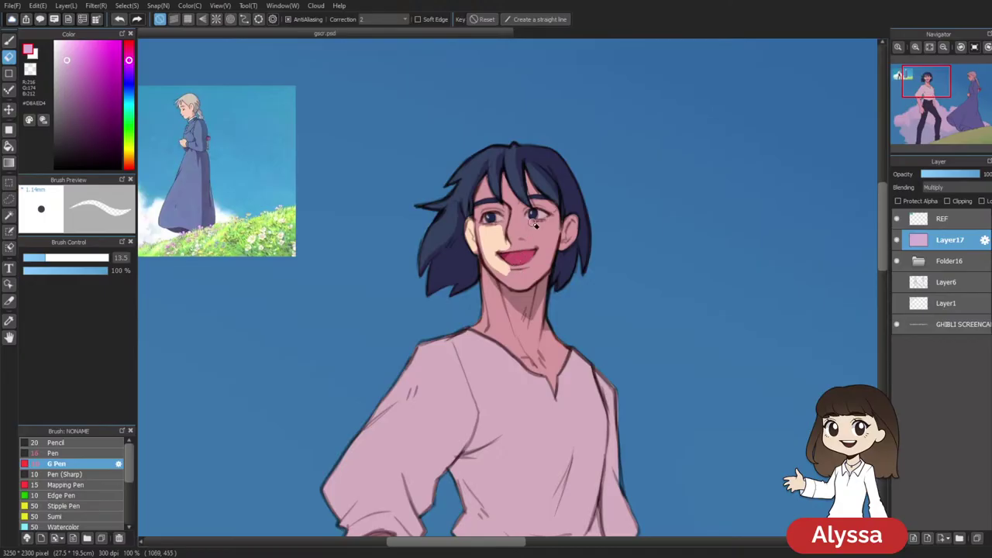
Erase the tint from the rest of the young man's face and around his eyes, leaving the shadow beside the nose
{"action": "key", "text": "ctrl+z"}
{"action": "left_click_drag", "start_coordinate": [511, 269], "coordinate": [520, 273]}
{"action": "mouse_move", "coordinate": [640, 265]}
{"action": "left_mouse_down"}
{"action": "mouse_move", "coordinate": [612, 199]}
{"action": "mouse_move", "coordinate": [597, 210]}
{"action": "left_mouse_up"}
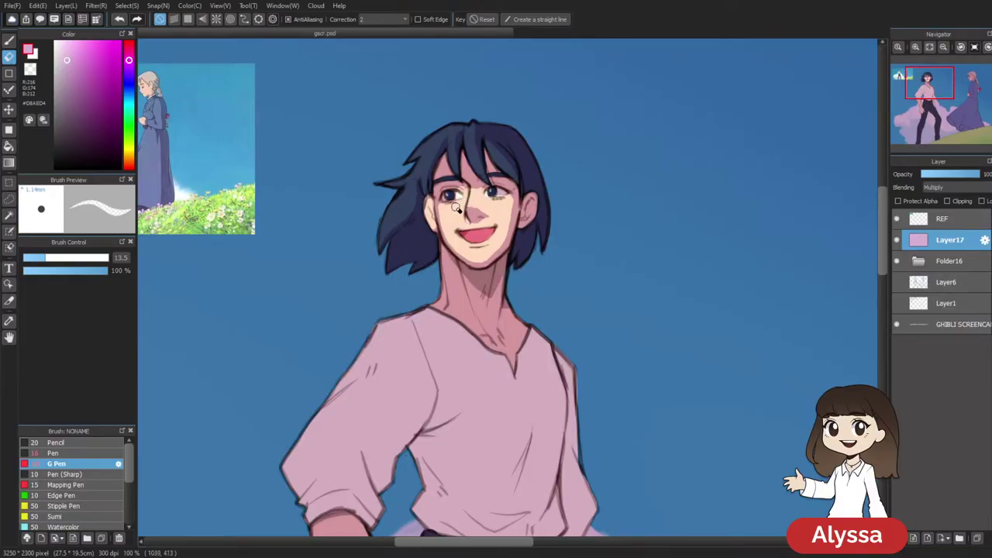
{"action": "mouse_move", "coordinate": [440, 175]}
{"action": "left_mouse_down"}
{"action": "mouse_move", "coordinate": [445, 209]}
{"action": "mouse_move", "coordinate": [436, 210]}
{"action": "left_mouse_up"}
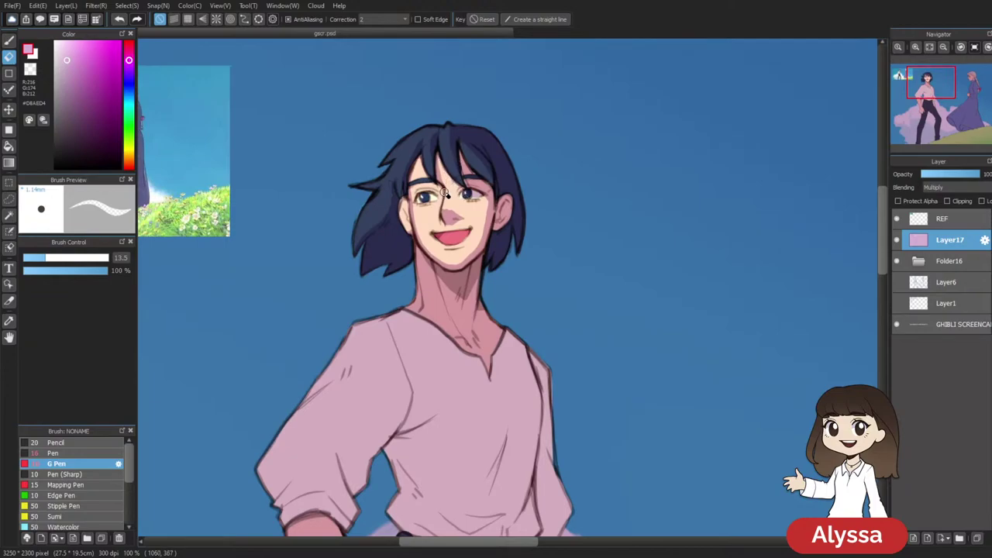
{"action": "left_click_drag", "start_coordinate": [539, 171], "coordinate": [520, 162]}
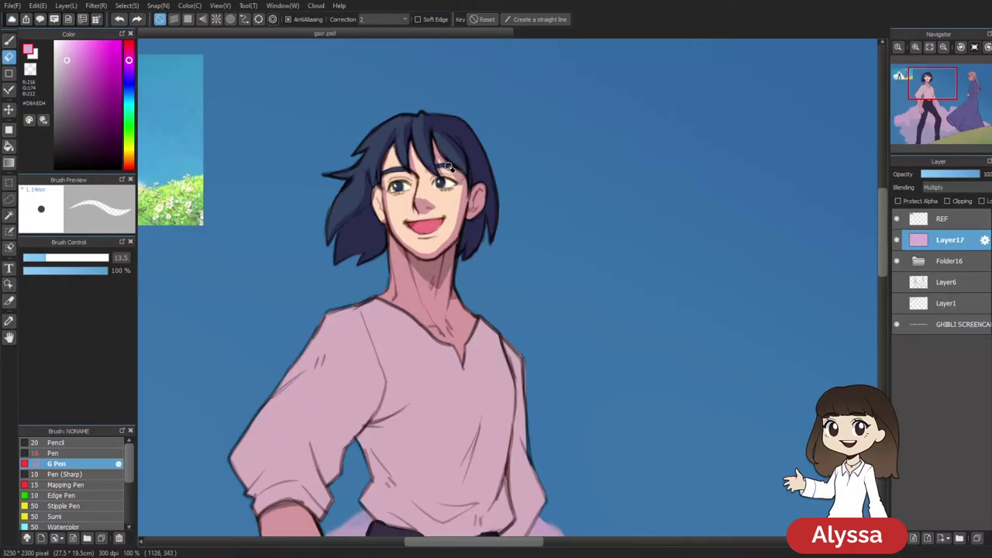
{"action": "mouse_move", "coordinate": [454, 179]}
{"action": "left_mouse_down"}
{"action": "mouse_move", "coordinate": [452, 230]}
{"action": "mouse_move", "coordinate": [517, 211]}
{"action": "left_mouse_up"}
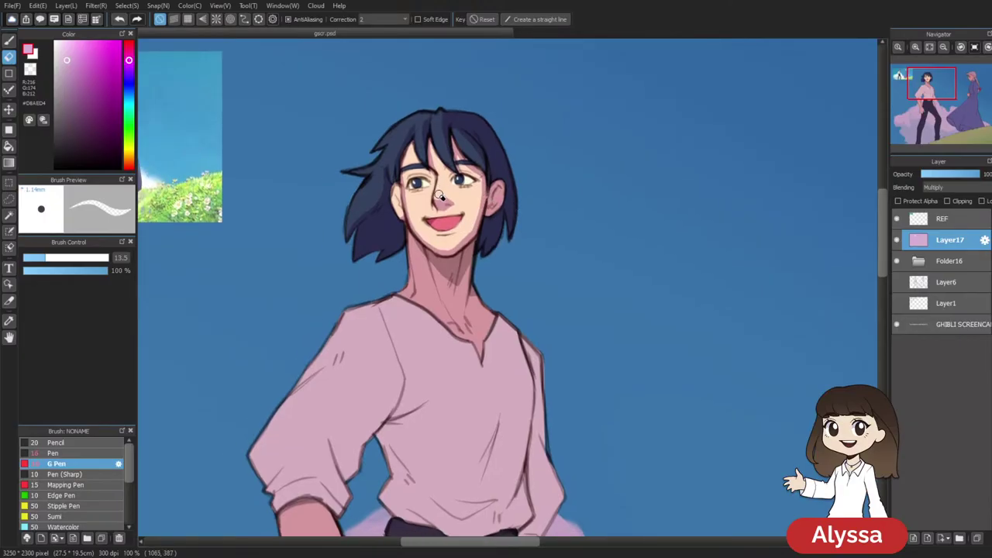
Refine the edge of the shadow around the young man's nose with small eraser strokes and undos
{"action": "key", "text": "ctrl+z"}
{"action": "left_click_drag", "start_coordinate": [449, 216], "coordinate": [454, 215]}
{"action": "key", "text": "ctrl+z"}
{"action": "key", "text": "ctrl+z"}
{"action": "left_click_drag", "start_coordinate": [497, 192], "coordinate": [497, 189]}
{"action": "key", "text": "ctrl+minus"}
{"action": "key", "text": "ctrl+minus"}
{"action": "key", "text": "ctrl+minus"}
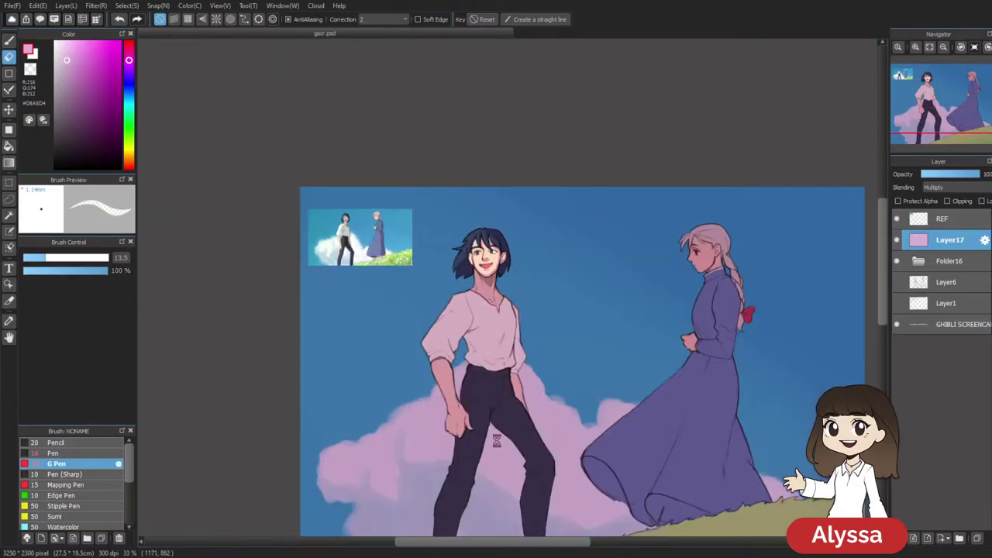
{"action": "key", "text": "ctrl+plus"}
{"action": "key", "text": "ctrl+plus"}
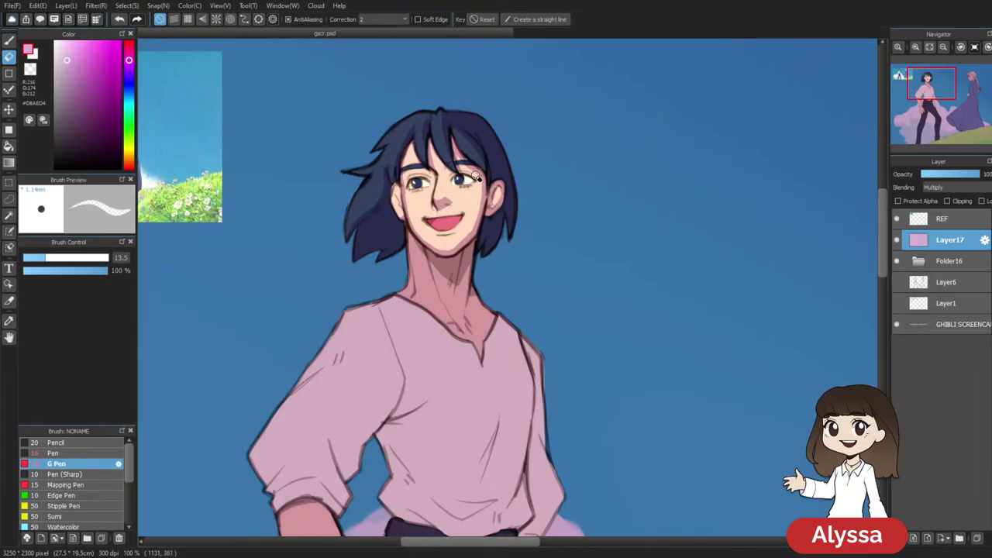
Examine the lit face up close and within the whole composition
{"action": "left_click_drag", "start_coordinate": [524, 196], "coordinate": [540, 249]}
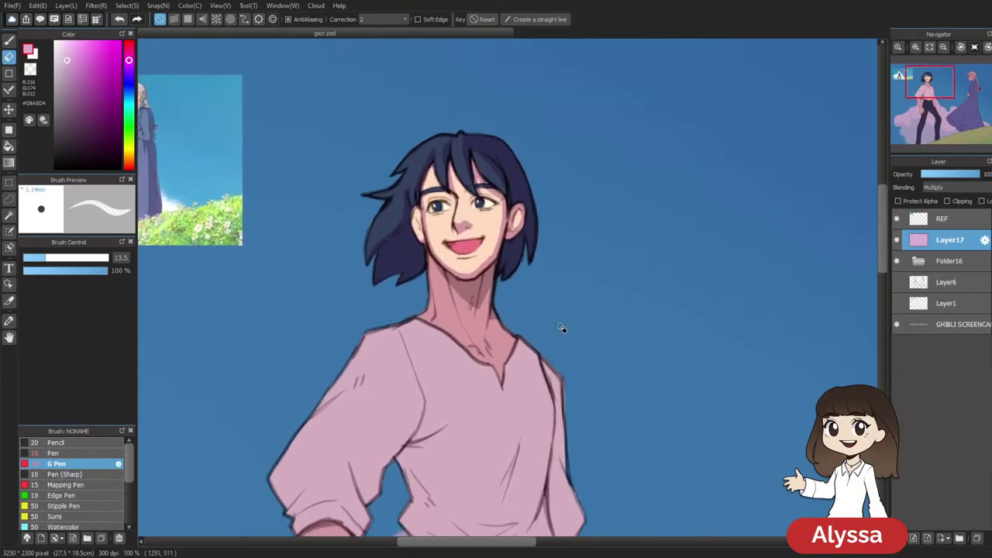
{"action": "scroll", "coordinate": [578, 400], "scroll_direction": "down", "scroll_amount": 2}
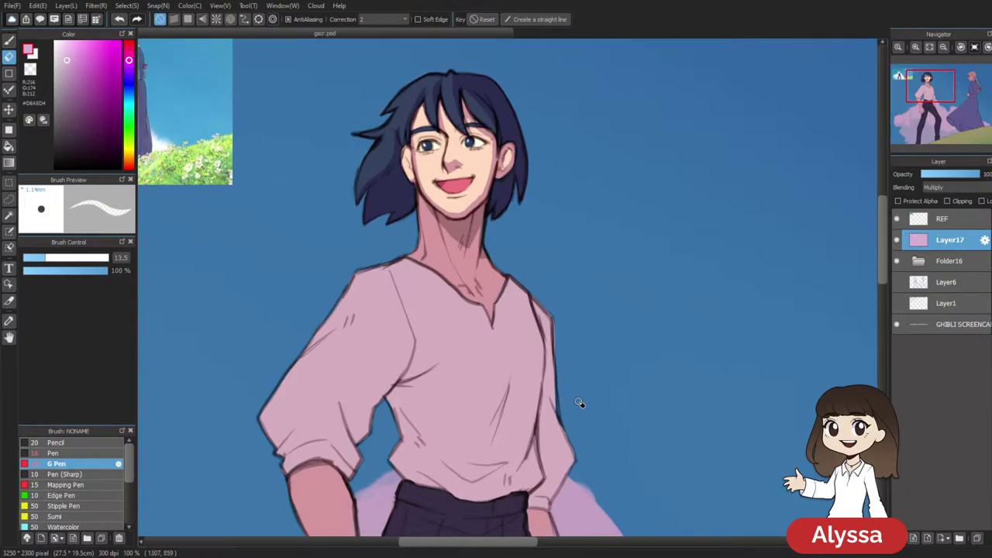
{"action": "scroll", "coordinate": [577, 401], "scroll_direction": "down", "scroll_amount": 2}
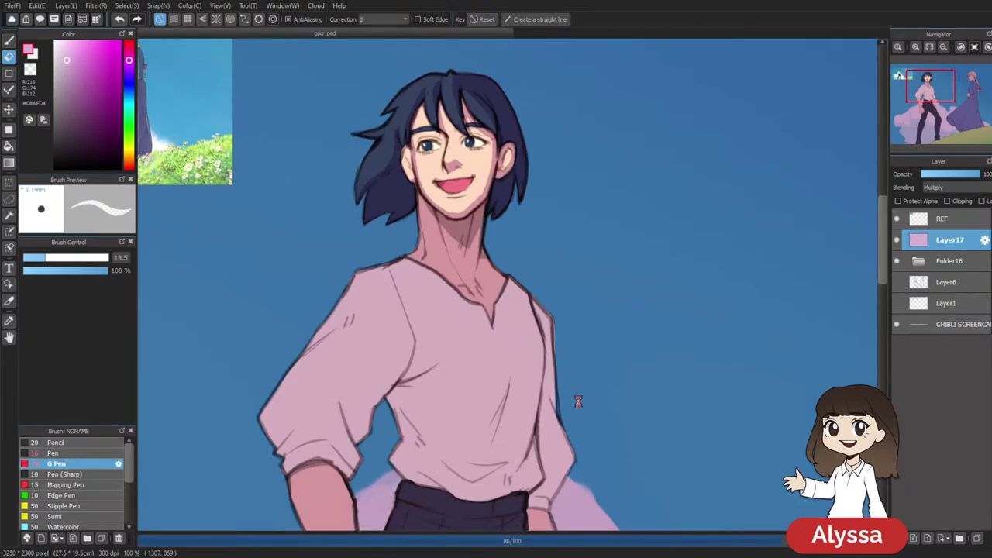
{"action": "scroll", "coordinate": [578, 402], "scroll_direction": "down", "scroll_amount": 3}
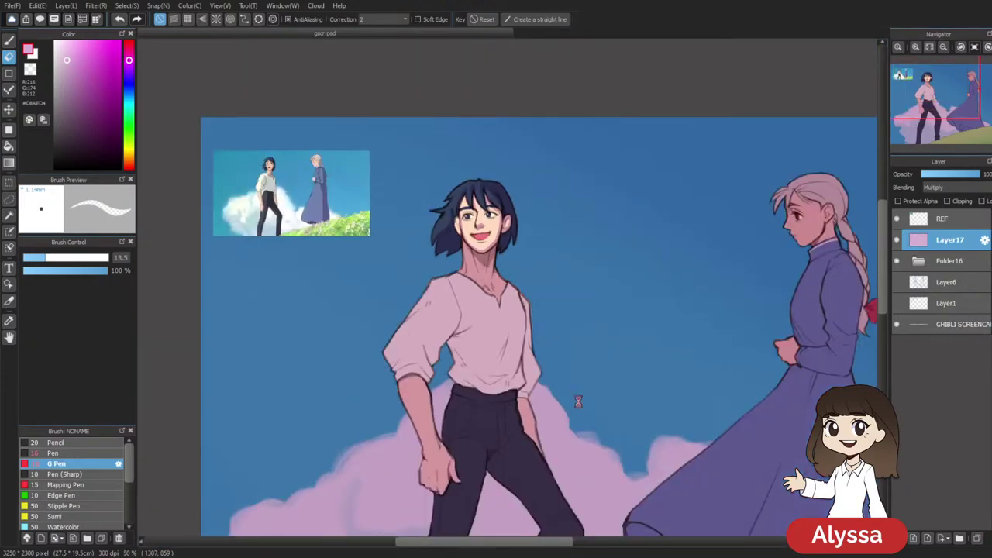
{"action": "key", "text": "ctrl+minus"}
{"action": "left_click_drag", "start_coordinate": [594, 349], "coordinate": [465, 226]}
{"action": "left_click_drag", "start_coordinate": [518, 310], "coordinate": [536, 341]}
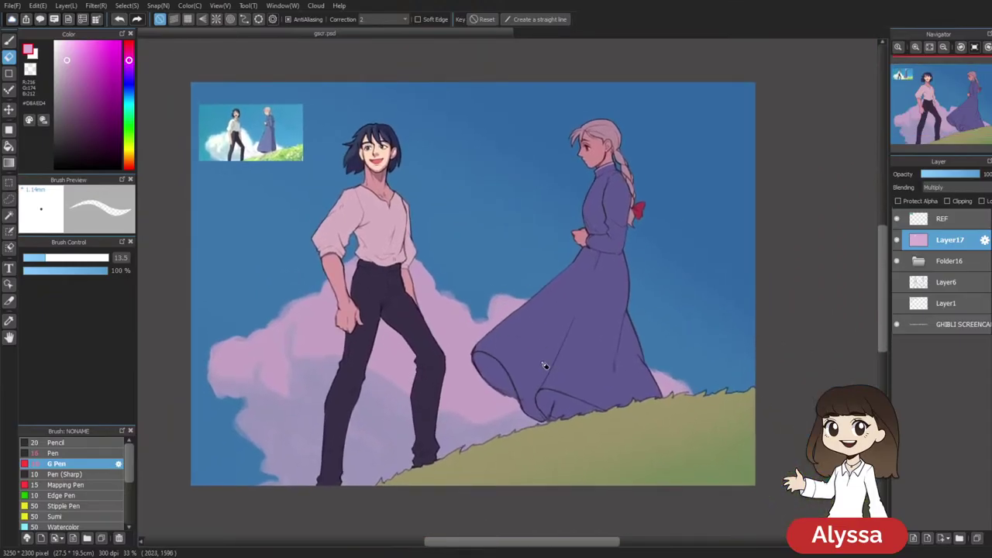
{"action": "scroll", "coordinate": [545, 365], "scroll_direction": "up", "scroll_amount": 1}
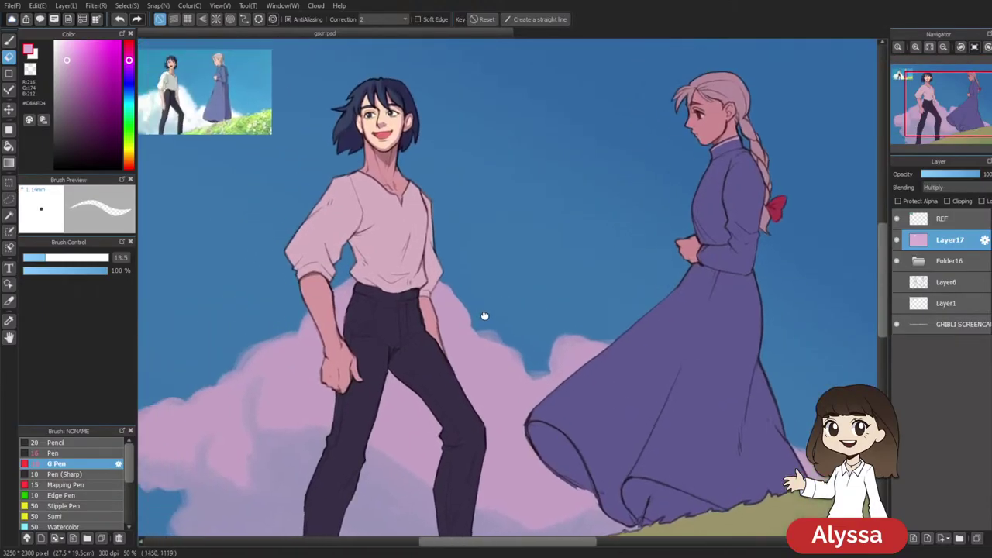
{"action": "left_click_drag", "start_coordinate": [404, 274], "coordinate": [485, 315]}
{"action": "left_click_drag", "start_coordinate": [485, 315], "coordinate": [561, 371]}
Lasso a jagged light-catching area over the young man's neck, shoulder and rolled-up sleeve
{"action": "key", "text": "m"}
{"action": "key", "text": "ctrl+plus"}
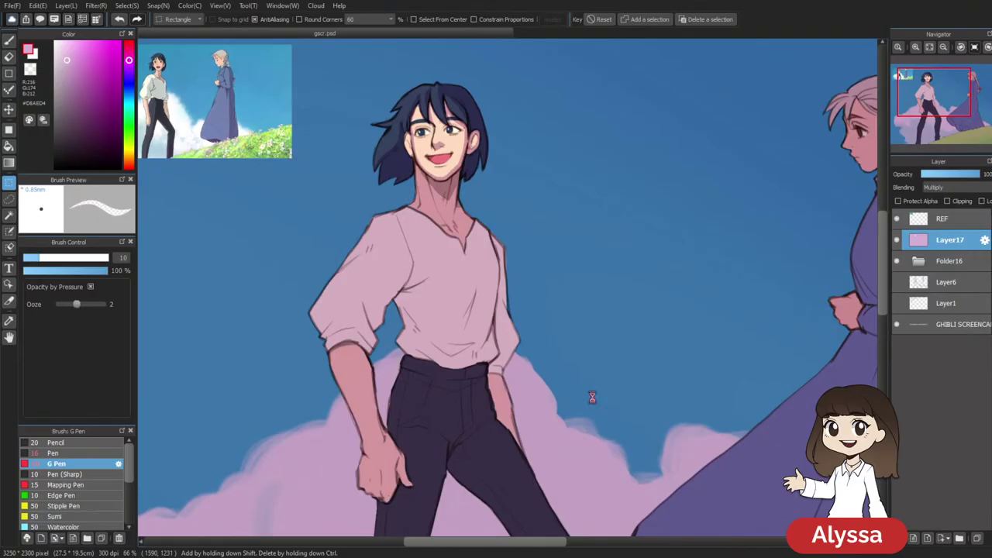
{"action": "left_click_drag", "start_coordinate": [531, 178], "coordinate": [548, 310]}
{"action": "left_click_drag", "start_coordinate": [491, 271], "coordinate": [519, 170]}
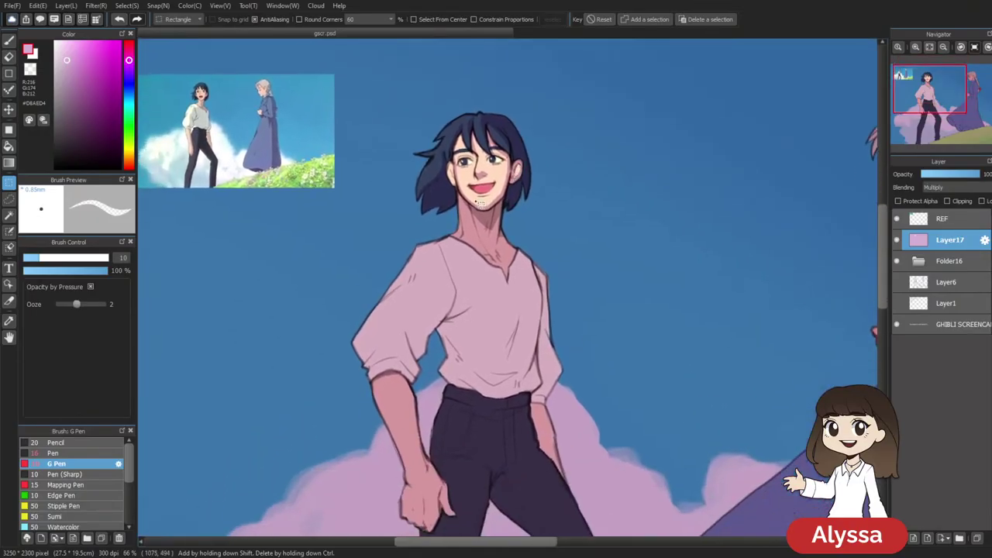
{"action": "key", "text": "l"}
{"action": "left_click_drag", "start_coordinate": [519, 226], "coordinate": [517, 227]}
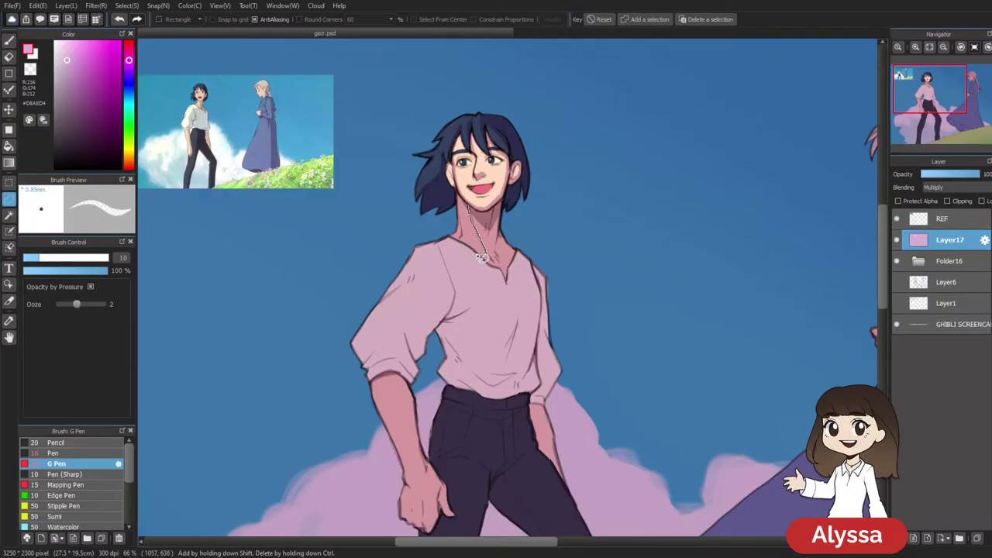
{"action": "left_click_drag", "start_coordinate": [462, 289], "coordinate": [451, 272]}
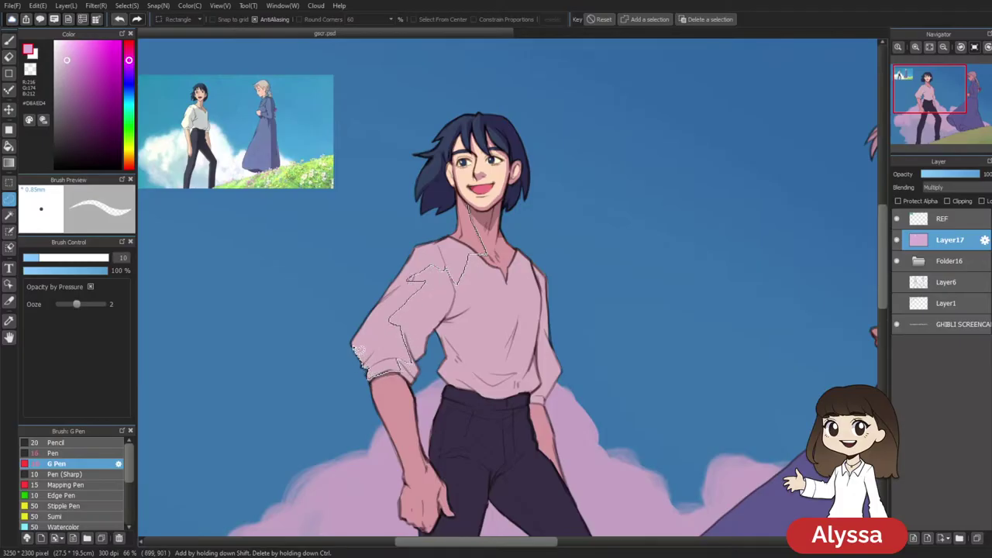
{"action": "left_click_drag", "start_coordinate": [366, 328], "coordinate": [394, 289]}
{"action": "left_click_drag", "start_coordinate": [457, 203], "coordinate": [459, 197]}
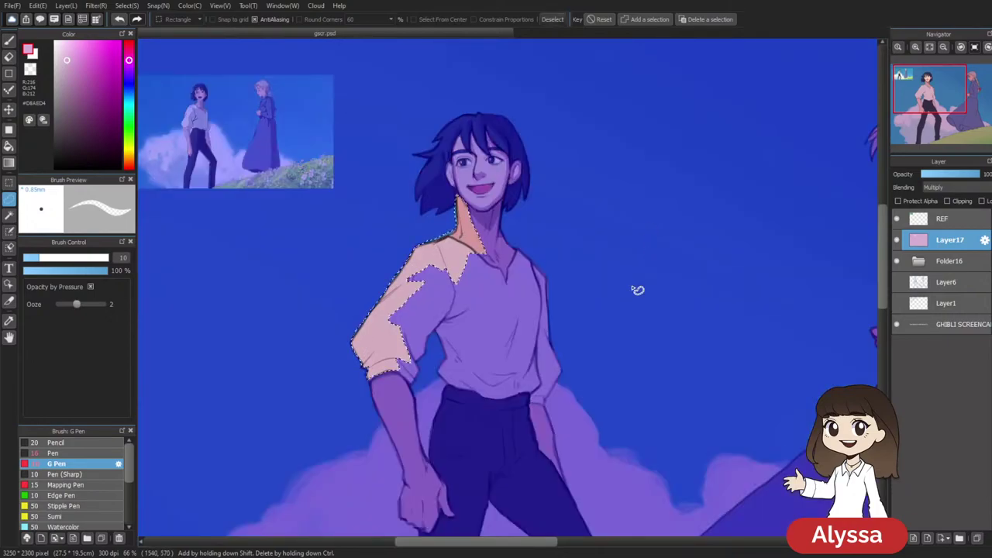
Switch to the Airbrush with transparent colour and hide the selection outline
{"action": "key", "text": "e"}
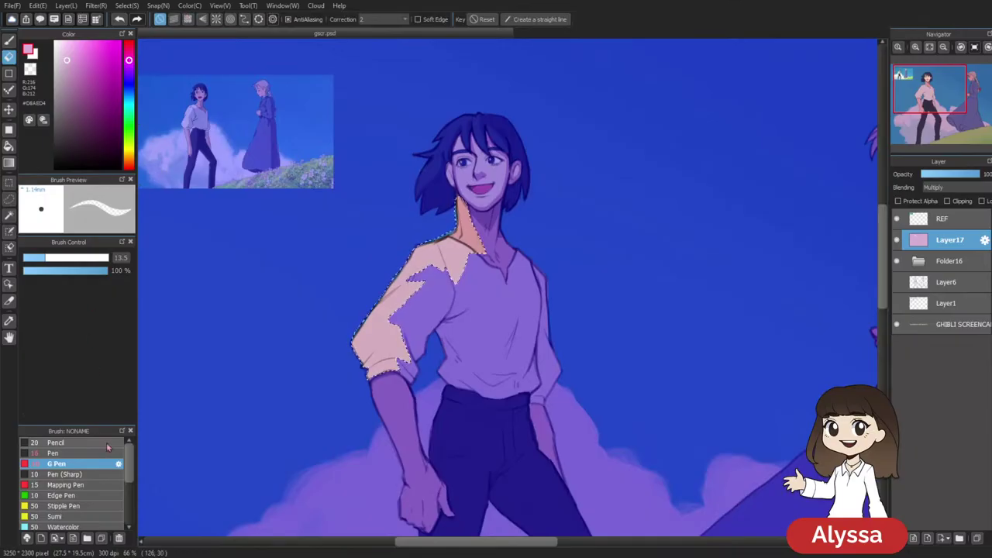
{"action": "left_click_drag", "start_coordinate": [131, 469], "coordinate": [124, 523]}
{"action": "left_click", "coordinate": [77, 515]}
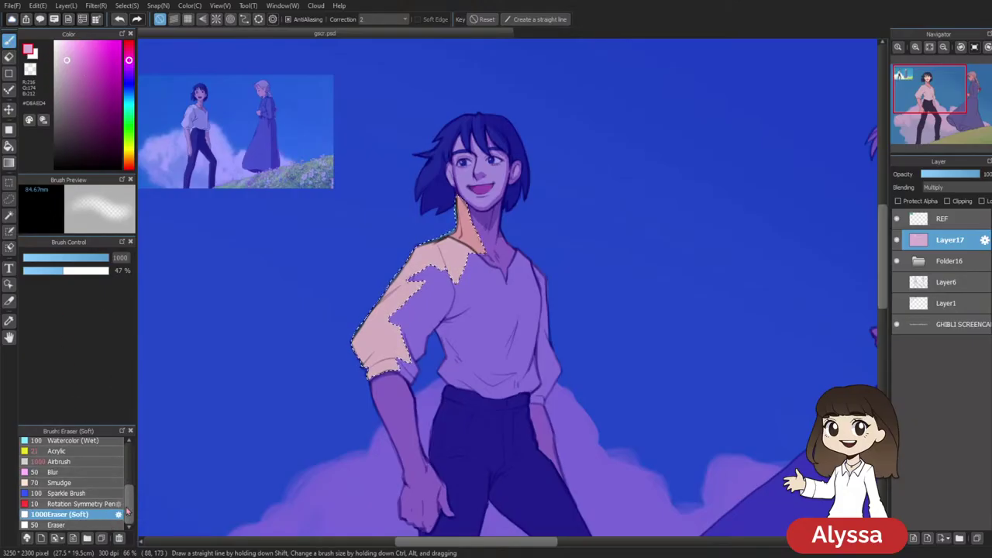
{"action": "scroll", "coordinate": [126, 508], "scroll_direction": "up", "scroll_amount": 2}
{"action": "left_click", "coordinate": [103, 495]}
{"action": "key", "text": "x"}
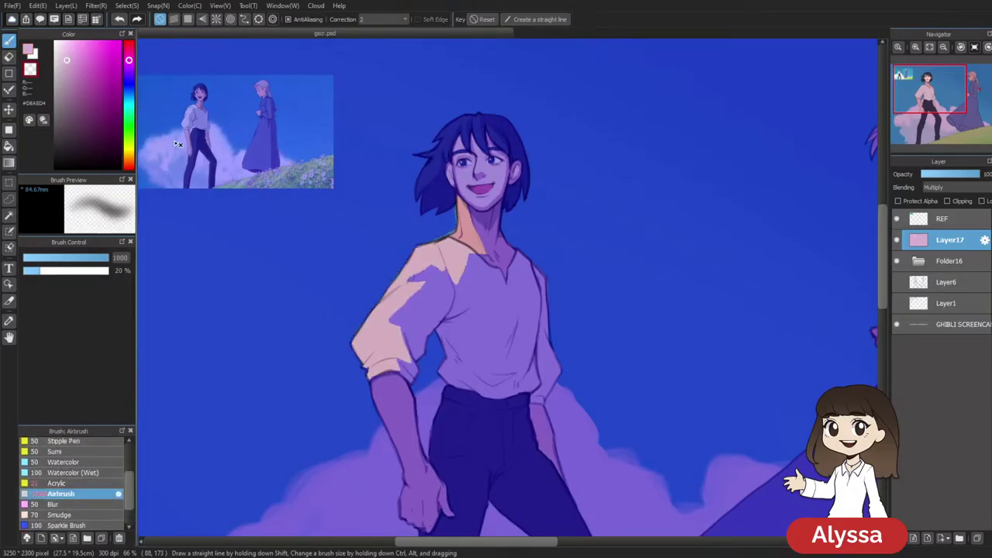
{"action": "key", "text": "ctrl+d"}
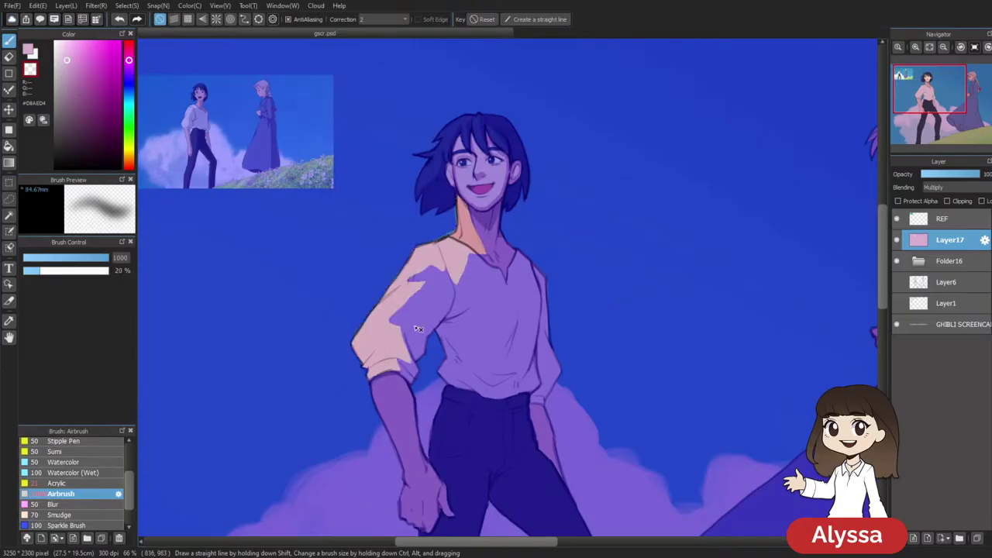
Reduce the Airbrush size to 469, softly clear the tint within the neck and sleeve selection, and deselect
{"action": "key", "text": "bracketleft"}
{"action": "key", "text": "bracketleft"}
{"action": "key", "text": "bracketleft"}
{"action": "key", "text": "bracketleft"}
{"action": "key", "text": "bracketleft"}
{"action": "key", "text": "bracketleft"}
{"action": "mouse_move", "coordinate": [353, 400]}
{"action": "left_mouse_down"}
{"action": "mouse_move", "coordinate": [427, 343]}
{"action": "mouse_move", "coordinate": [497, 357]}
{"action": "left_mouse_up"}
{"action": "key", "text": "bracketleft"}
{"action": "key", "text": "bracketleft"}
{"action": "key", "text": "bracketleft"}
{"action": "key", "text": "bracketleft"}
{"action": "key", "text": "bracketleft"}
{"action": "key", "text": "bracketleft"}
{"action": "key", "text": "bracketleft"}
{"action": "key", "text": "bracketleft"}
{"action": "key", "text": "bracketleft"}
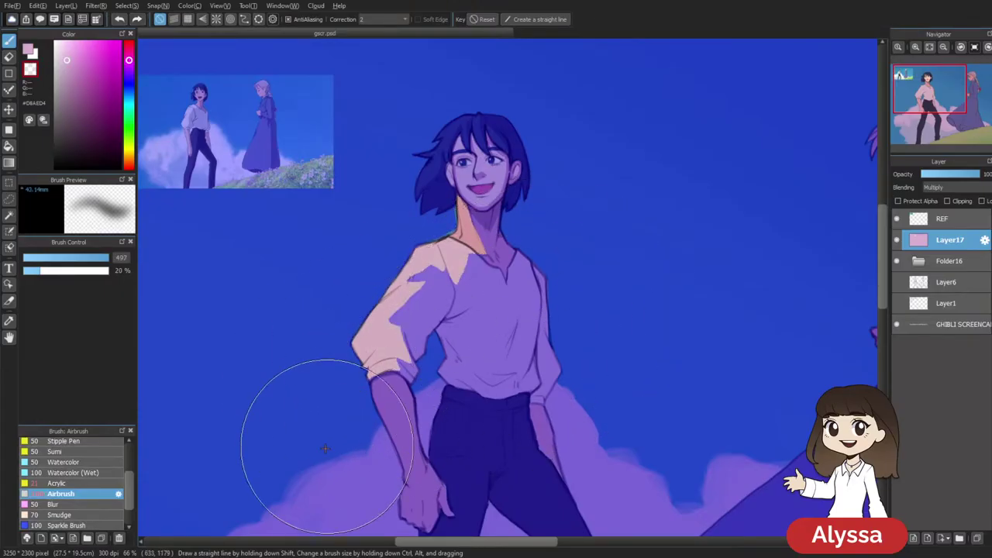
{"action": "mouse_move", "coordinate": [411, 395]}
{"action": "left_mouse_down"}
{"action": "mouse_move", "coordinate": [448, 327]}
{"action": "mouse_move", "coordinate": [483, 292]}
{"action": "left_mouse_up"}
{"action": "mouse_move", "coordinate": [305, 417]}
{"action": "left_mouse_down"}
{"action": "mouse_move", "coordinate": [359, 288]}
{"action": "mouse_move", "coordinate": [293, 417]}
{"action": "left_mouse_up"}
{"action": "mouse_move", "coordinate": [326, 268]}
{"action": "left_mouse_down"}
{"action": "mouse_move", "coordinate": [540, 90]}
{"action": "mouse_move", "coordinate": [560, 117]}
{"action": "left_mouse_up"}
{"action": "key", "text": "ctrl+d"}
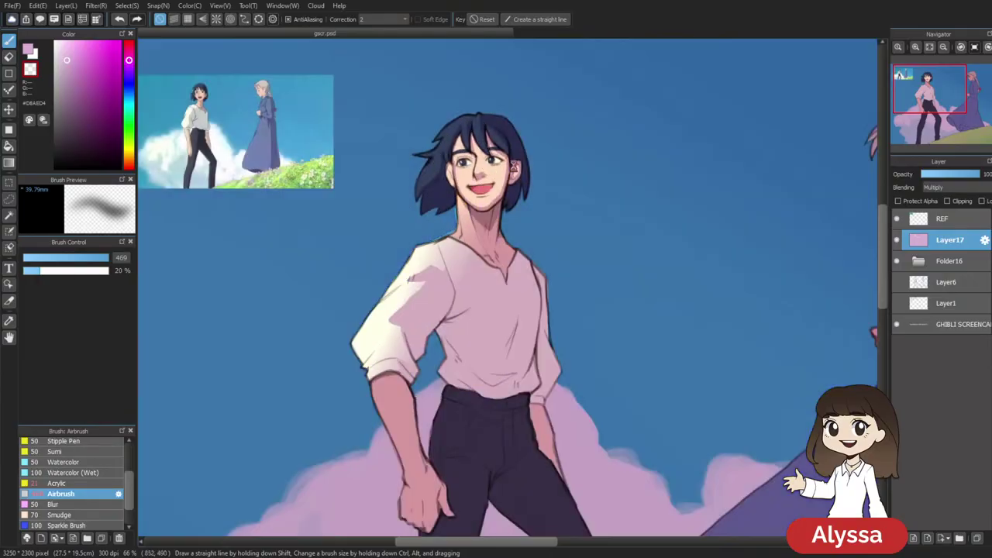
Restore the neck and sleeve selection, and clear it again
{"action": "left_click_drag", "start_coordinate": [739, 354], "coordinate": [703, 309]}
{"action": "key", "text": "ctrl+z"}
{"action": "key", "text": "ctrl+d"}
Lasso a narrow light patch on the chest of the young man's shirt, below the neckline
{"action": "mouse_move", "coordinate": [619, 231]}
{"action": "left_mouse_down"}
{"action": "mouse_move", "coordinate": [641, 280]}
{"action": "mouse_move", "coordinate": [591, 283]}
{"action": "mouse_move", "coordinate": [585, 313]}
{"action": "mouse_move", "coordinate": [629, 234]}
{"action": "left_mouse_up"}
{"action": "key", "text": "m"}
{"action": "key", "text": "l"}
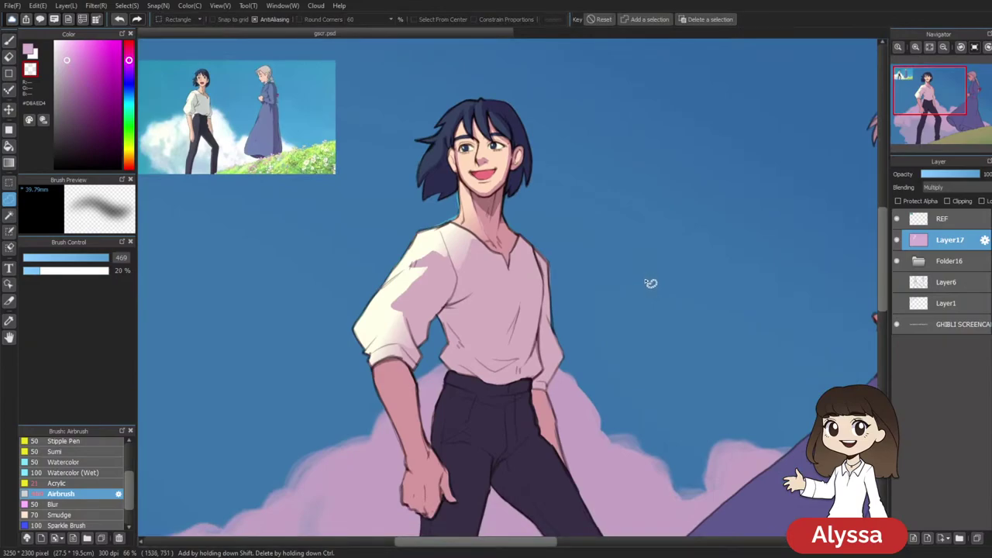
{"action": "left_click_drag", "start_coordinate": [630, 273], "coordinate": [575, 283]}
{"action": "left_click_drag", "start_coordinate": [627, 367], "coordinate": [643, 303]}
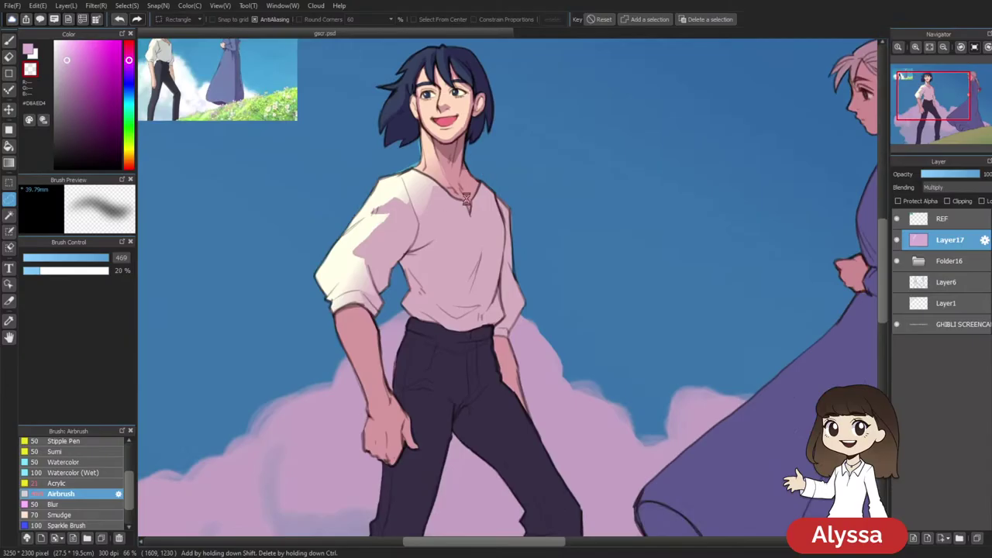
{"action": "left_click_drag", "start_coordinate": [500, 164], "coordinate": [508, 196]}
{"action": "left_click_drag", "start_coordinate": [561, 346], "coordinate": [549, 302]}
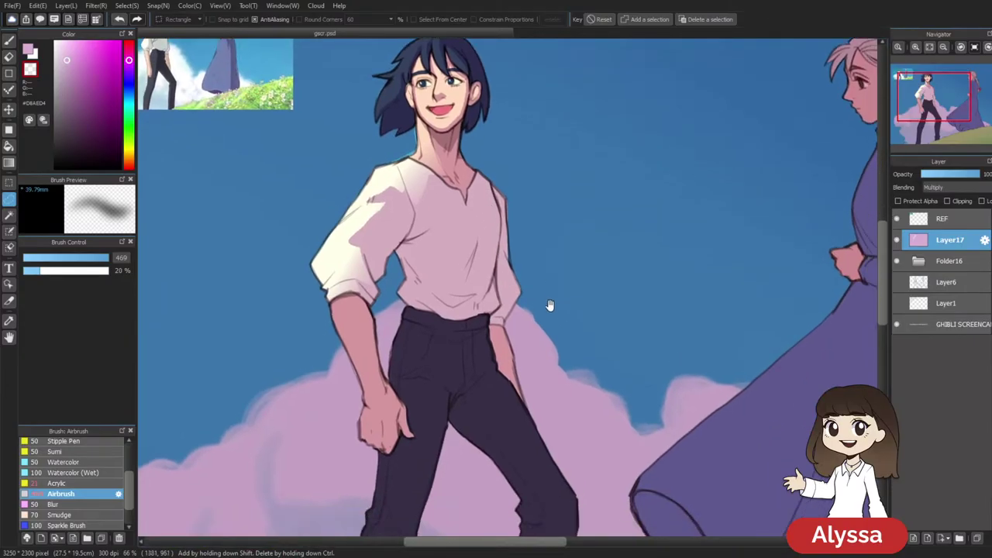
{"action": "left_click_drag", "start_coordinate": [402, 285], "coordinate": [489, 276]}
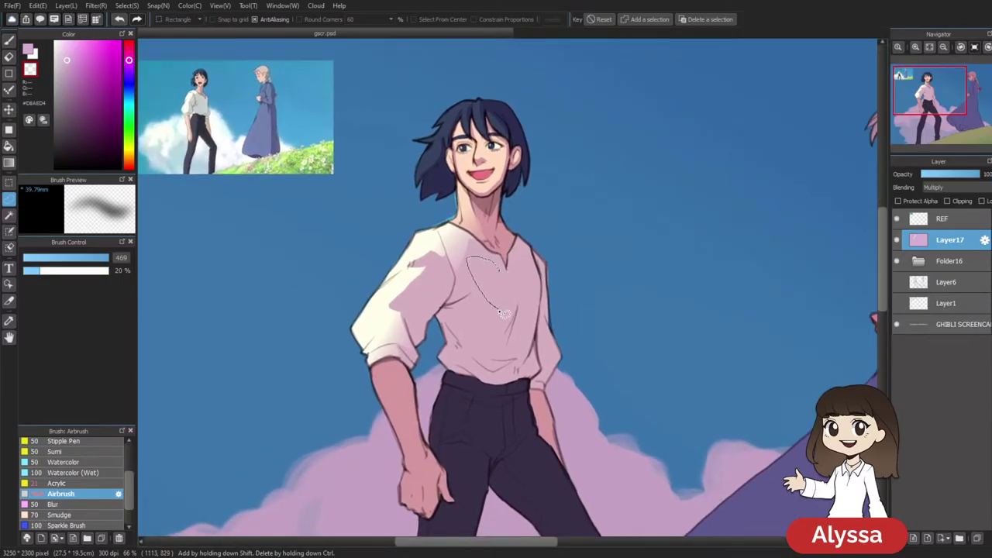
{"action": "left_click_drag", "start_coordinate": [510, 284], "coordinate": [507, 285]}
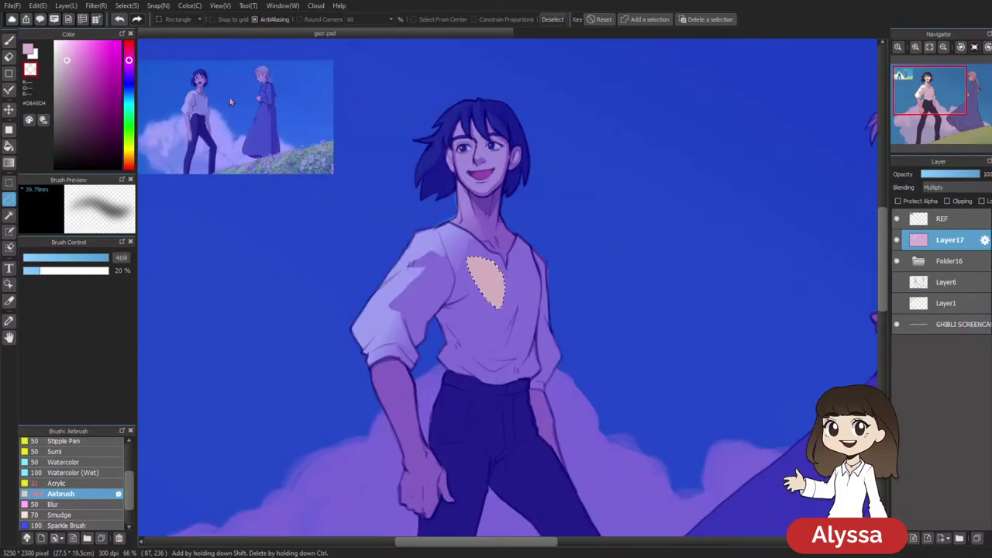
Reduce the Airbrush size to 359, softly clear the tint within the chest selection, and deselect
{"action": "key", "text": "b"}
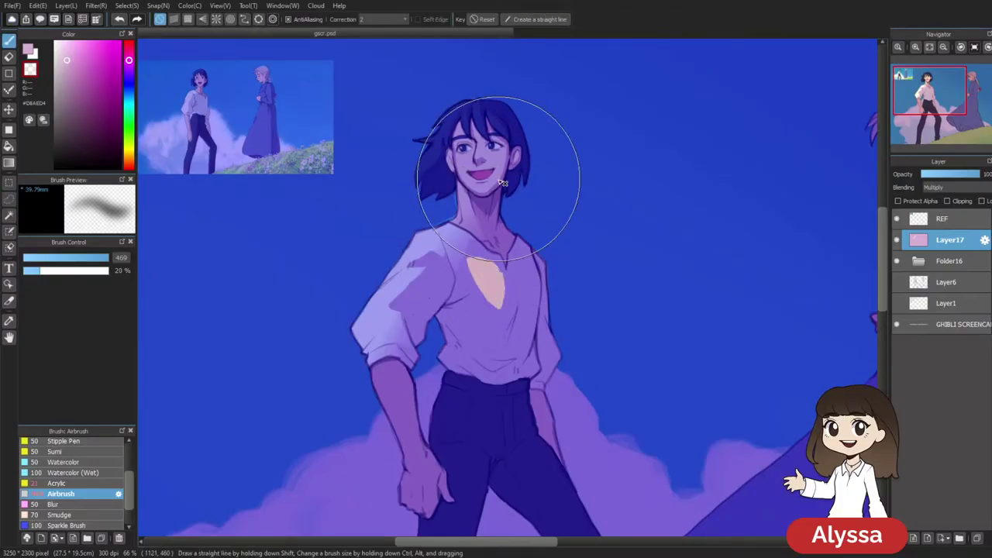
{"action": "key", "text": "bracketleft"}
{"action": "key", "text": "bracketleft"}
{"action": "key", "text": "bracketleft"}
{"action": "key", "text": "bracketleft"}
{"action": "key", "text": "bracketleft"}
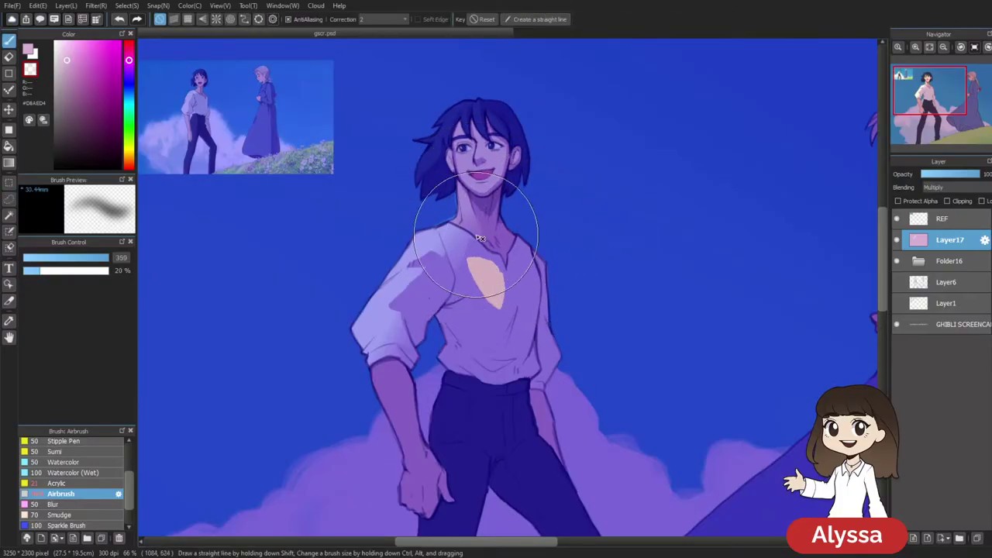
{"action": "left_click_drag", "start_coordinate": [483, 233], "coordinate": [486, 238]}
{"action": "key", "text": "ctrl+d"}
{"action": "scroll", "coordinate": [668, 265], "scroll_direction": "down", "scroll_amount": 5}
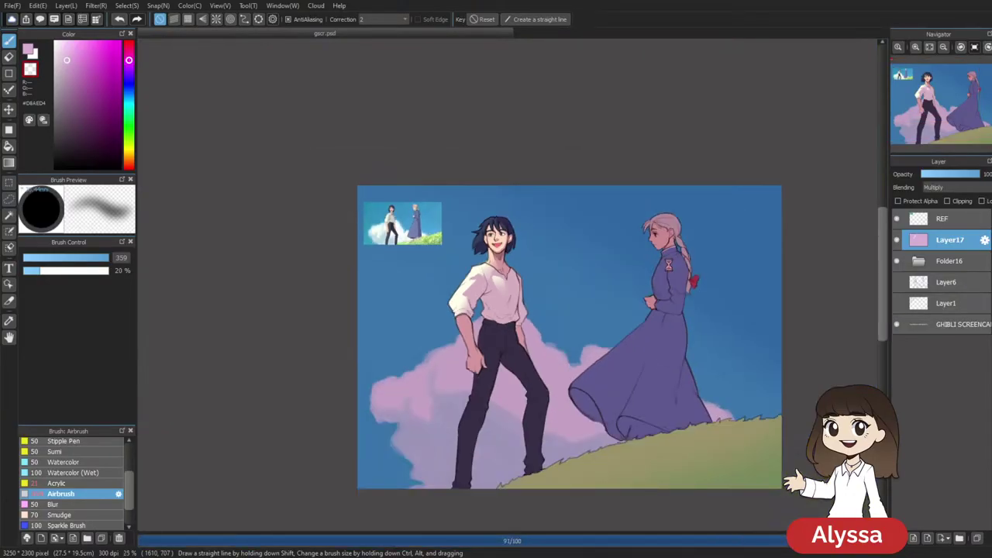
Lasso a small patch at the young man's collarbone beside the neckline, erase its tint with the Eraser at size 13.5, and deselect
{"action": "key", "text": "m"}
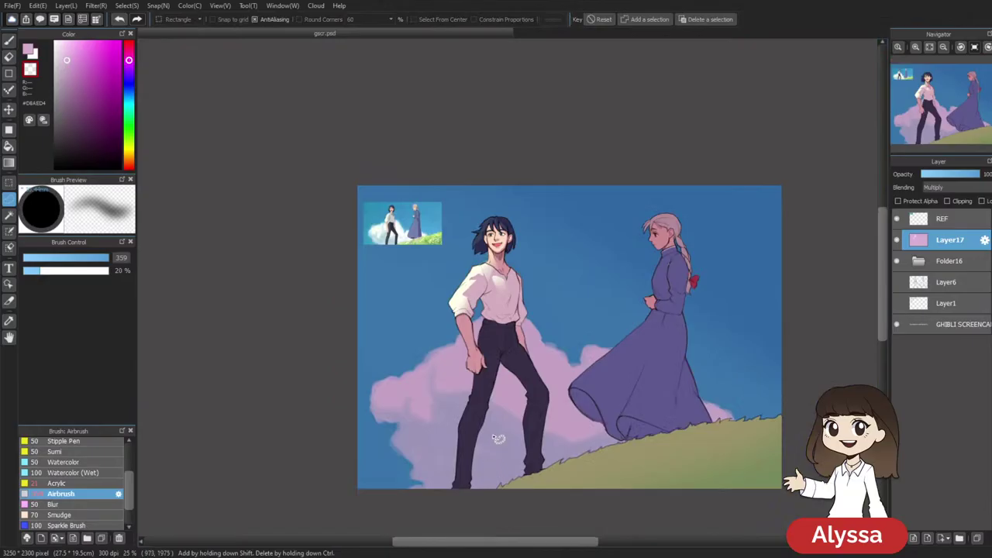
{"action": "scroll", "coordinate": [581, 372], "scroll_direction": "up", "scroll_amount": 2}
{"action": "scroll", "coordinate": [582, 362], "scroll_direction": "up", "scroll_amount": 2}
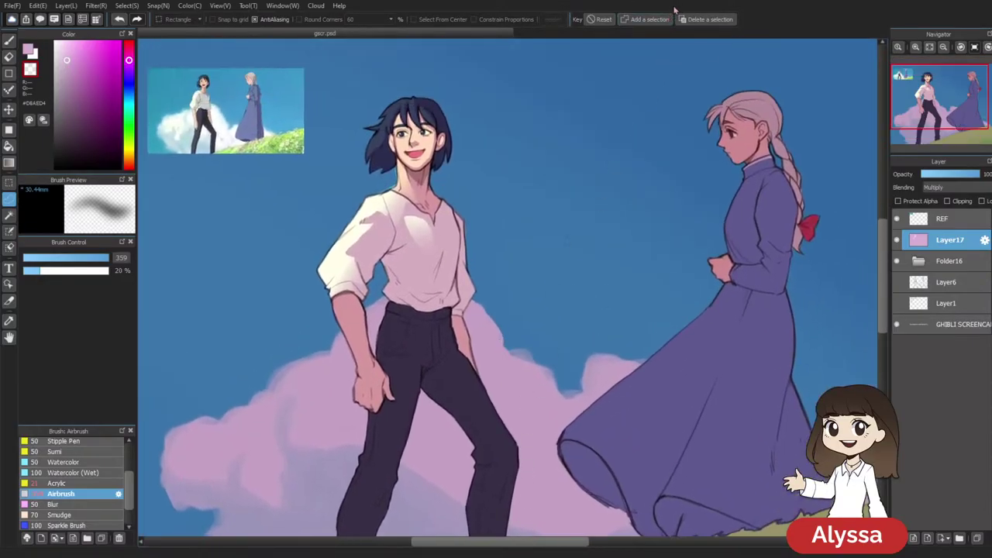
{"action": "scroll", "coordinate": [600, 268], "scroll_direction": "up", "scroll_amount": 2}
{"action": "left_click_drag", "start_coordinate": [432, 173], "coordinate": [439, 223]}
{"action": "mouse_move", "coordinate": [427, 143]}
{"action": "left_mouse_down"}
{"action": "mouse_move", "coordinate": [447, 174]}
{"action": "mouse_move", "coordinate": [434, 145]}
{"action": "left_mouse_up"}
{"action": "key", "text": "e"}
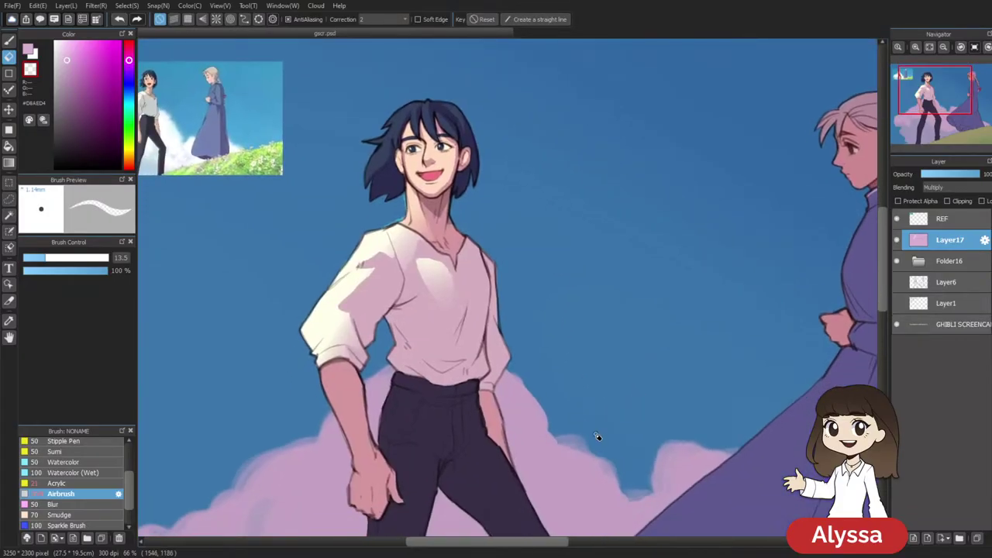
{"action": "key", "text": "m"}
{"action": "key", "text": "l"}
{"action": "mouse_move", "coordinate": [524, 292]}
{"action": "left_mouse_down"}
{"action": "mouse_move", "coordinate": [529, 230]}
{"action": "mouse_move", "coordinate": [533, 255]}
{"action": "left_mouse_up"}
{"action": "left_click_drag", "start_coordinate": [472, 328], "coordinate": [440, 360]}
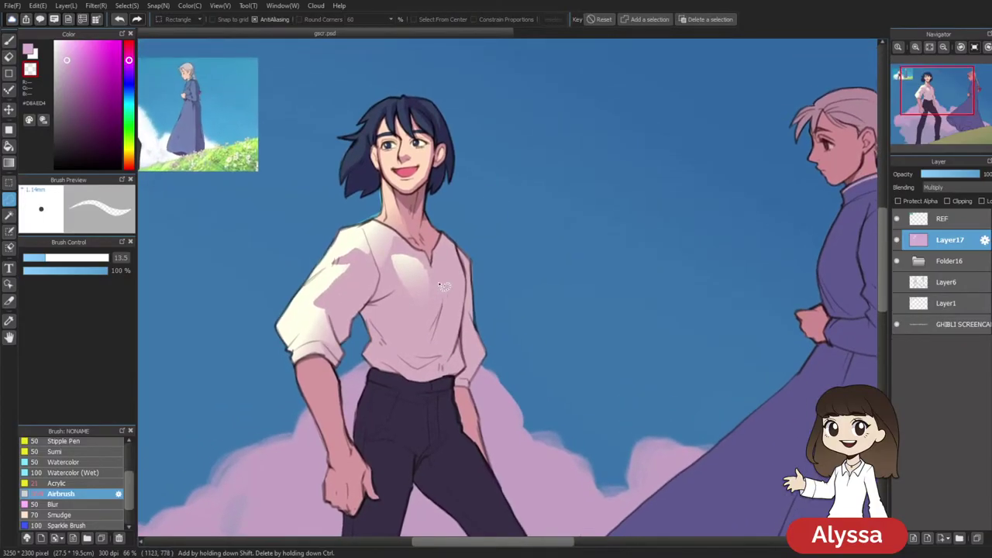
{"action": "mouse_move", "coordinate": [438, 231]}
{"action": "left_mouse_down"}
{"action": "mouse_move", "coordinate": [447, 237]}
{"action": "mouse_move", "coordinate": [420, 248]}
{"action": "mouse_move", "coordinate": [431, 255]}
{"action": "left_mouse_up"}
{"action": "key", "text": "e"}
{"action": "key", "text": "ctrl+d"}
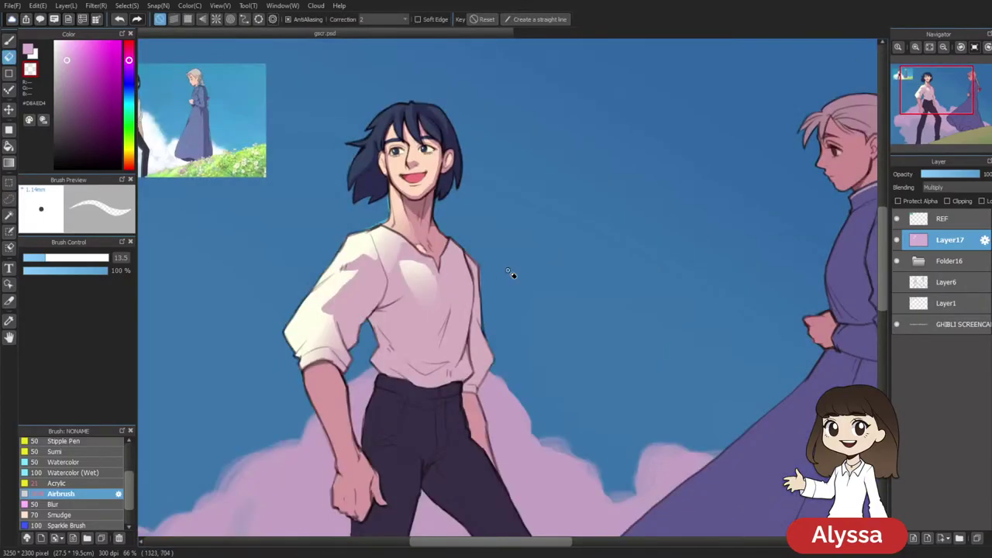
Lasso a light patch on the far side of the young man's chest and softly clear its tint with the Airbrush
{"action": "key", "text": "l"}
{"action": "left_click_drag", "start_coordinate": [655, 375], "coordinate": [692, 393]}
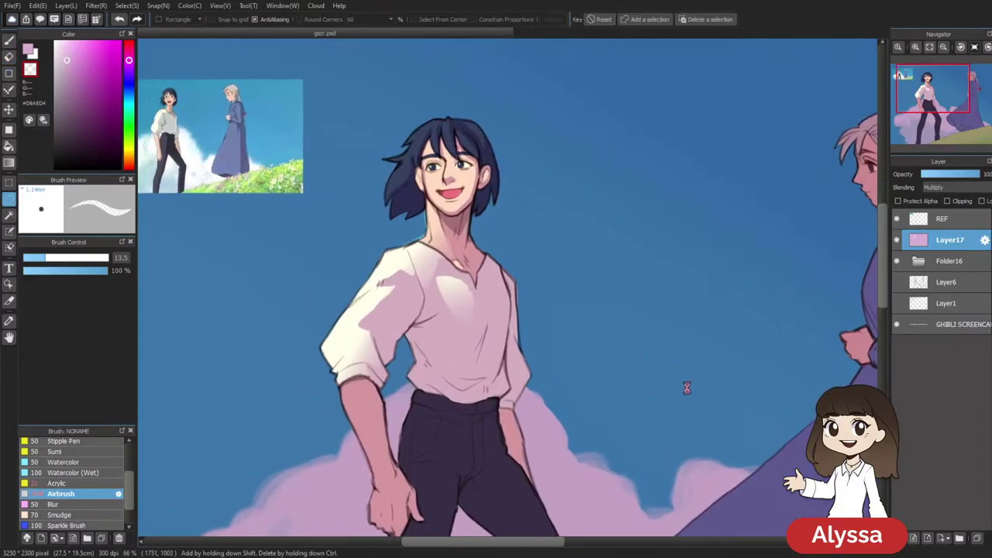
{"action": "mouse_move", "coordinate": [487, 237]}
{"action": "left_mouse_down"}
{"action": "mouse_move", "coordinate": [417, 154]}
{"action": "mouse_move", "coordinate": [458, 201]}
{"action": "left_mouse_up"}
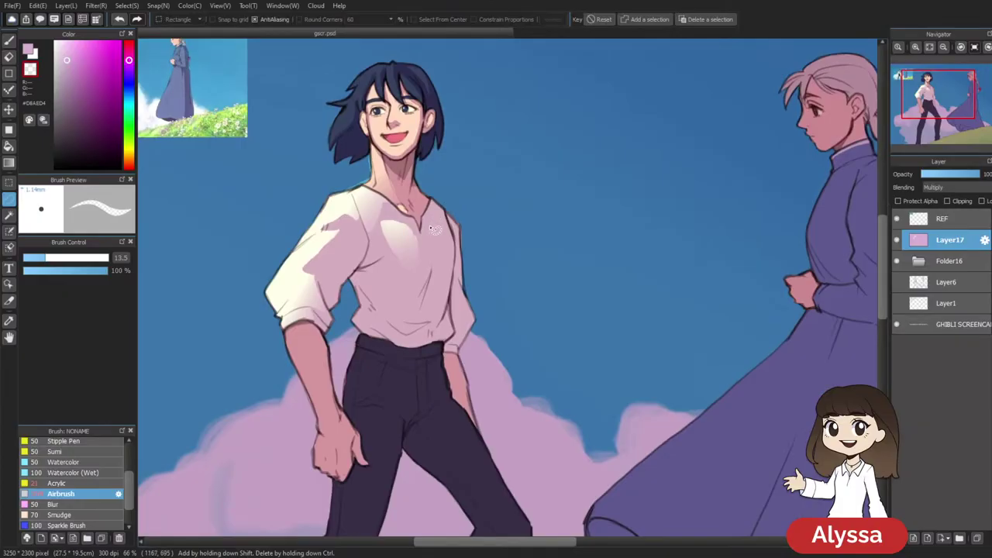
{"action": "mouse_move", "coordinate": [448, 225]}
{"action": "left_mouse_down"}
{"action": "mouse_move", "coordinate": [438, 214]}
{"action": "mouse_move", "coordinate": [470, 161]}
{"action": "left_mouse_up"}
{"action": "key", "text": "e"}
{"action": "key", "text": "b"}
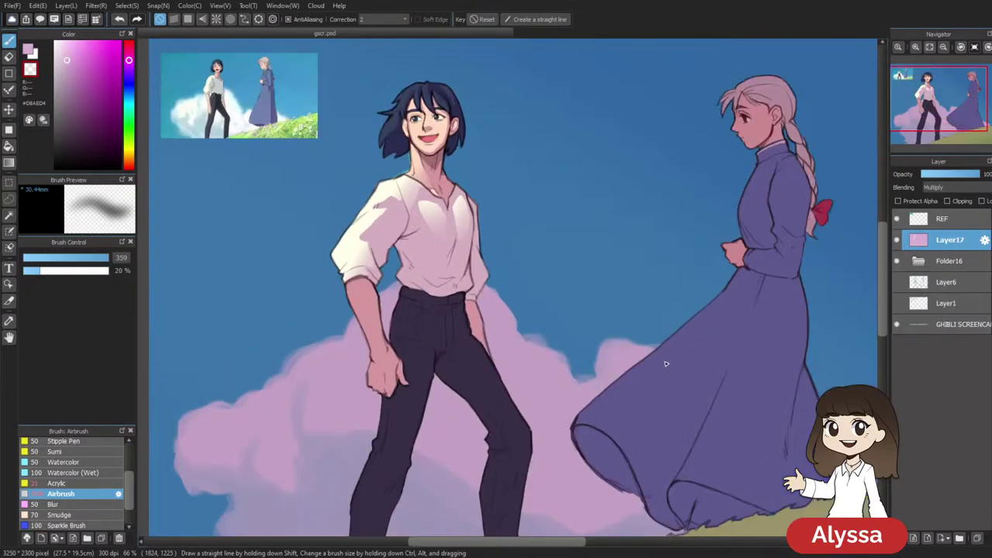
{"action": "scroll", "coordinate": [665, 363], "scroll_direction": "down", "scroll_amount": 5}
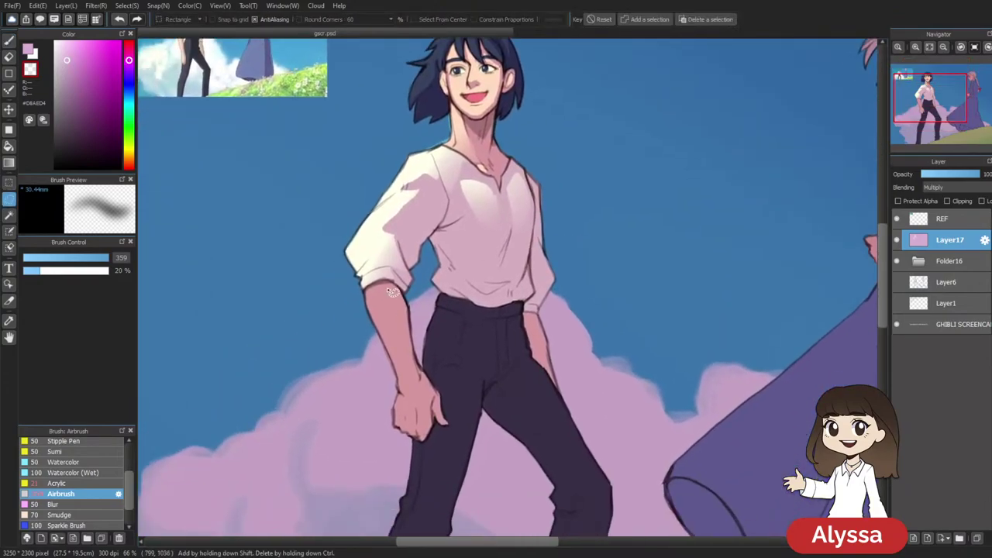
Lasso the lit strip of the young man's near forearm and his fingers, and softly airbrush the tint away
{"action": "mouse_move", "coordinate": [407, 393]}
{"action": "left_mouse_down"}
{"action": "mouse_move", "coordinate": [416, 371]}
{"action": "mouse_move", "coordinate": [403, 314]}
{"action": "mouse_move", "coordinate": [378, 288]}
{"action": "left_mouse_up"}
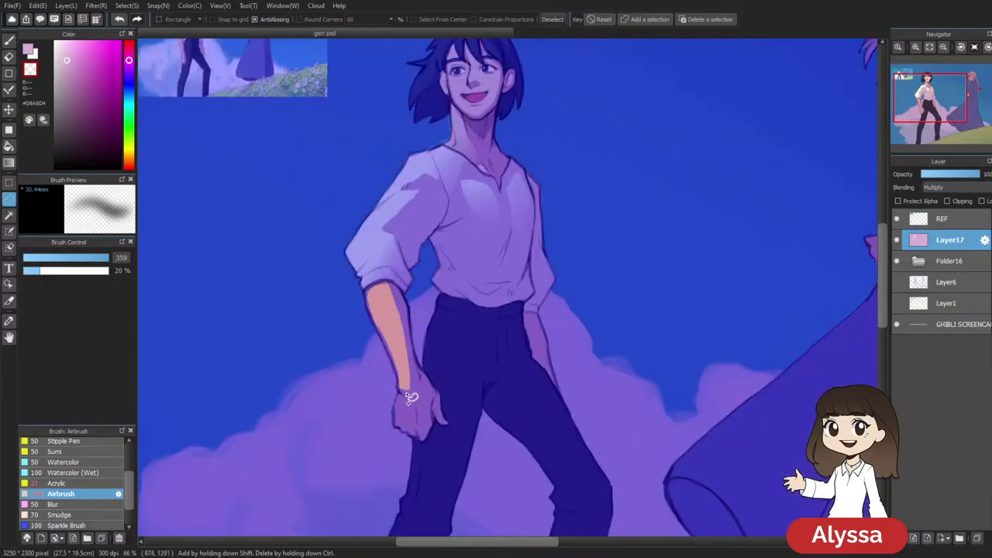
{"action": "mouse_move", "coordinate": [404, 394]}
{"action": "left_mouse_down"}
{"action": "mouse_move", "coordinate": [403, 425]}
{"action": "mouse_move", "coordinate": [403, 415]}
{"action": "left_mouse_up"}
{"action": "mouse_move", "coordinate": [407, 417]}
{"action": "left_mouse_down"}
{"action": "mouse_move", "coordinate": [407, 431]}
{"action": "mouse_move", "coordinate": [409, 418]}
{"action": "mouse_move", "coordinate": [425, 434]}
{"action": "mouse_move", "coordinate": [420, 421]}
{"action": "mouse_move", "coordinate": [441, 405]}
{"action": "mouse_move", "coordinate": [462, 416]}
{"action": "left_mouse_up"}
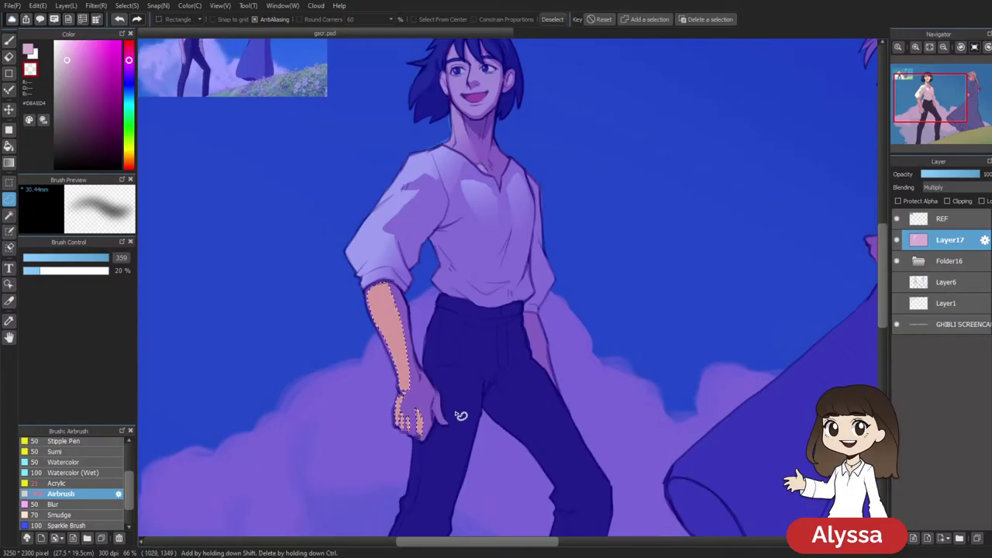
{"action": "key", "text": "b"}
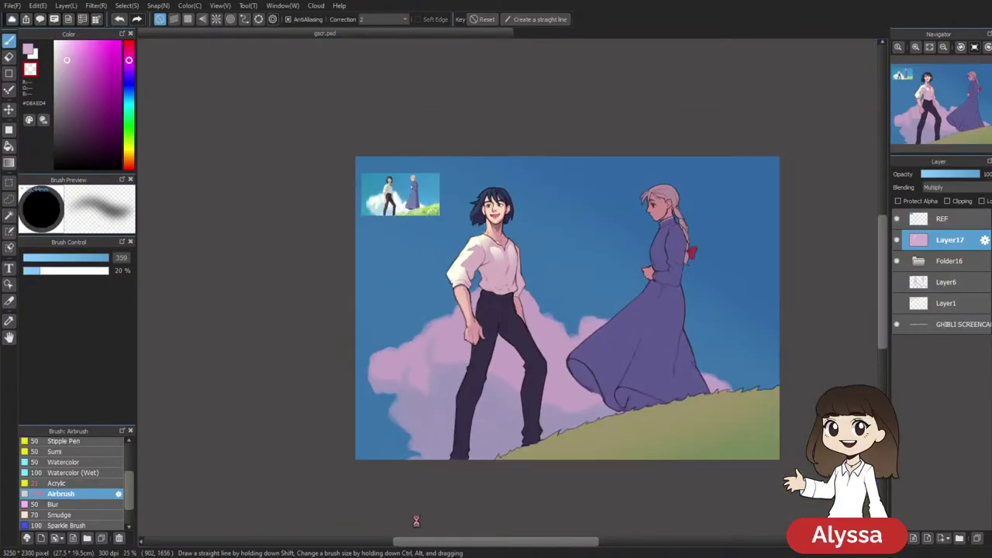
{"action": "key", "text": "ctrl+plus"}
{"action": "key", "text": "ctrl+plus"}
{"action": "key", "text": "ctrl+plus"}
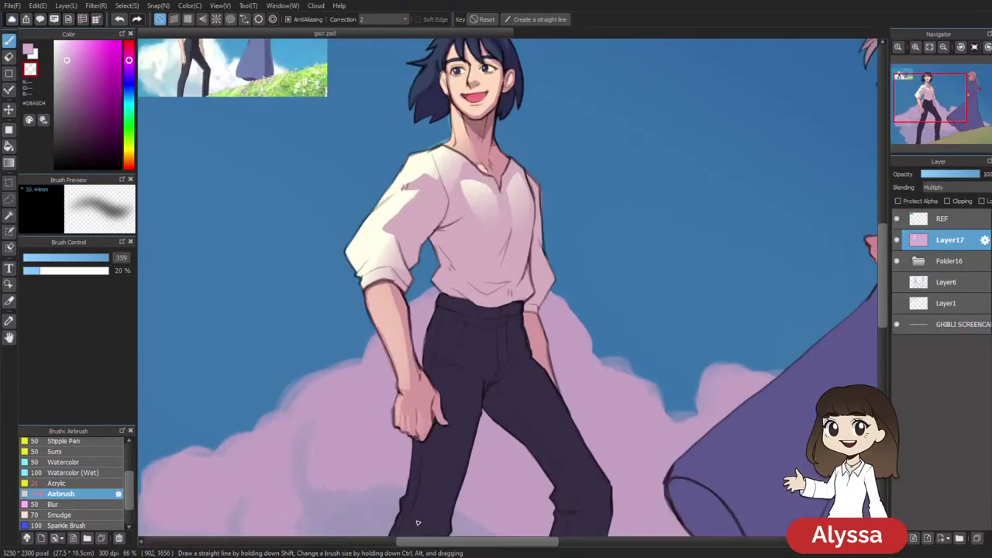
Lasso pointed fold highlights on the shirt's side and along its waist hem, then softly clear their tint with the Airbrush
{"action": "key", "text": "m"}
{"action": "key", "text": "l"}
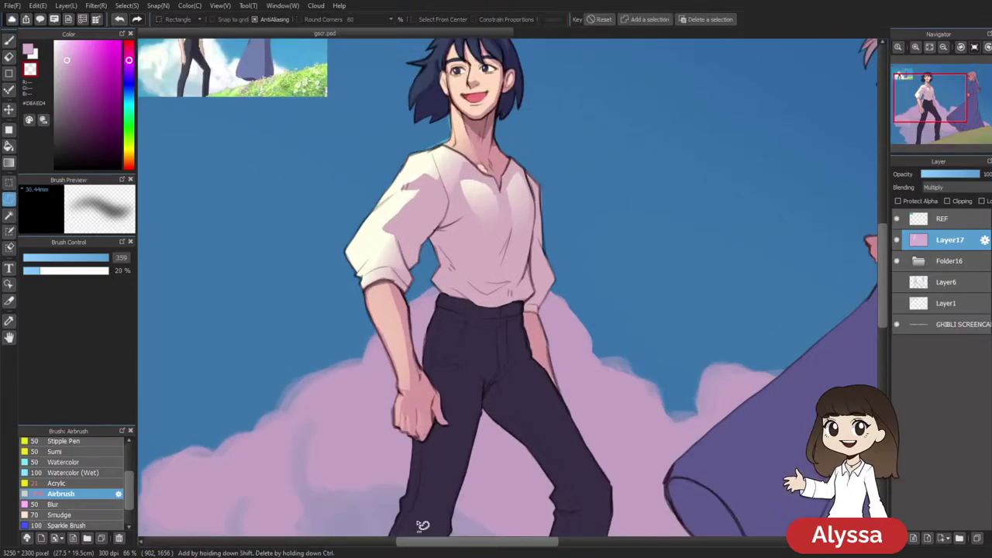
{"action": "scroll", "coordinate": [423, 525], "scroll_direction": "down", "scroll_amount": 2}
{"action": "scroll", "coordinate": [509, 379], "scroll_direction": "up", "scroll_amount": 4}
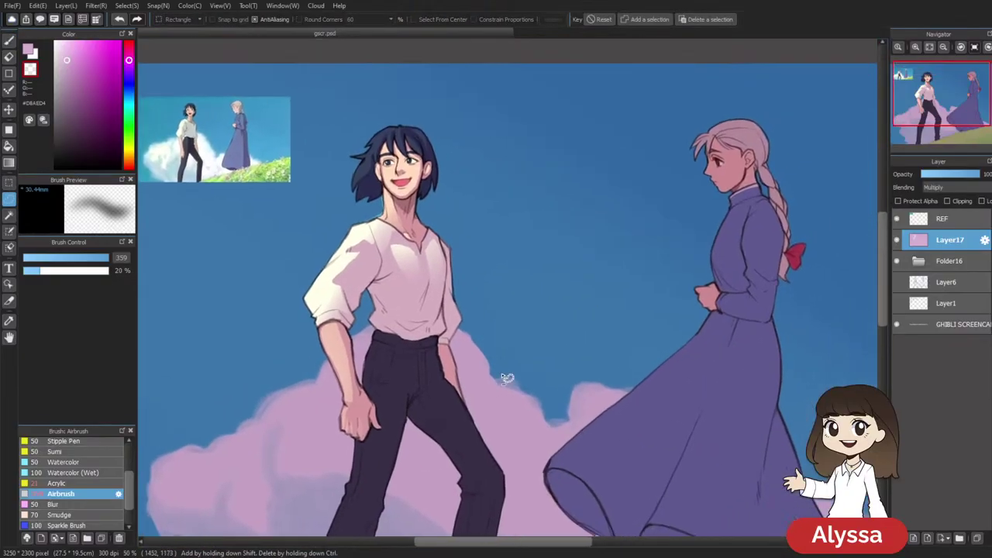
{"action": "left_click_drag", "start_coordinate": [316, 290], "coordinate": [416, 267]}
{"action": "mouse_move", "coordinate": [338, 320]}
{"action": "left_mouse_down"}
{"action": "mouse_move", "coordinate": [357, 351]}
{"action": "mouse_move", "coordinate": [353, 342]}
{"action": "mouse_move", "coordinate": [408, 369]}
{"action": "mouse_move", "coordinate": [410, 357]}
{"action": "mouse_move", "coordinate": [345, 312]}
{"action": "left_mouse_up"}
{"action": "mouse_move", "coordinate": [344, 277]}
{"action": "left_mouse_down"}
{"action": "mouse_move", "coordinate": [390, 323]}
{"action": "mouse_move", "coordinate": [382, 301]}
{"action": "mouse_move", "coordinate": [415, 296]}
{"action": "mouse_move", "coordinate": [373, 277]}
{"action": "left_mouse_up"}
{"action": "mouse_move", "coordinate": [438, 346]}
{"action": "left_mouse_down"}
{"action": "mouse_move", "coordinate": [419, 358]}
{"action": "mouse_move", "coordinate": [423, 371]}
{"action": "mouse_move", "coordinate": [448, 348]}
{"action": "left_mouse_up"}
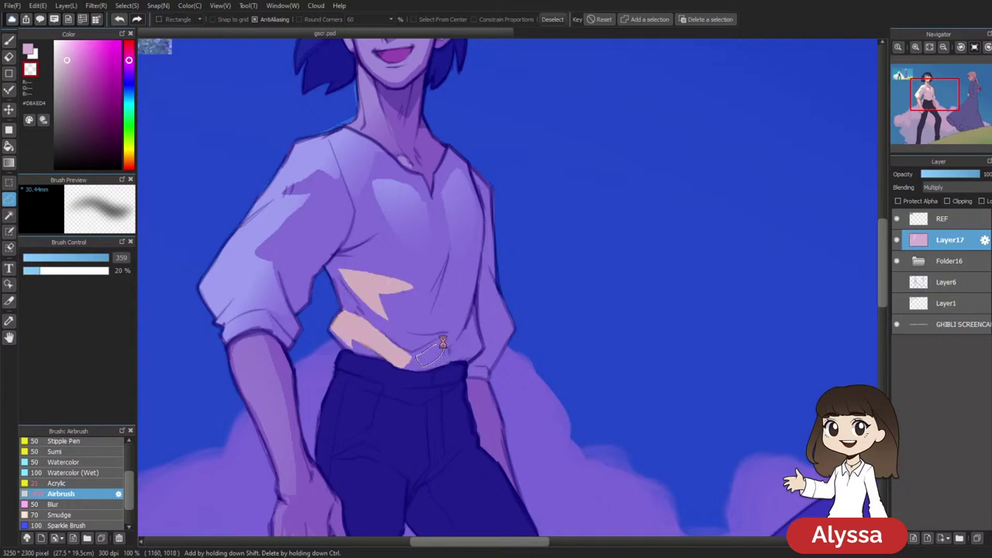
{"action": "key", "text": "b"}
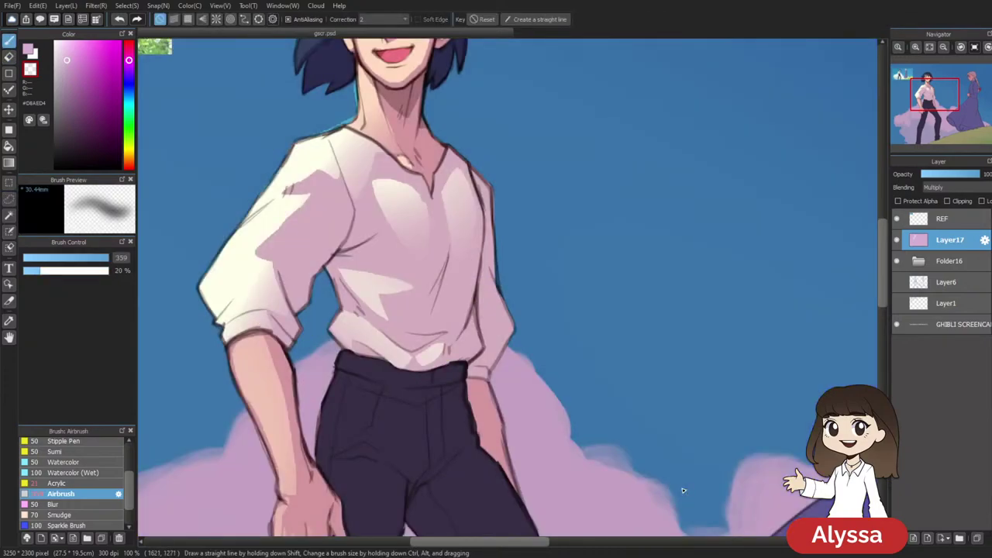
{"action": "key", "text": "ctrl+0"}
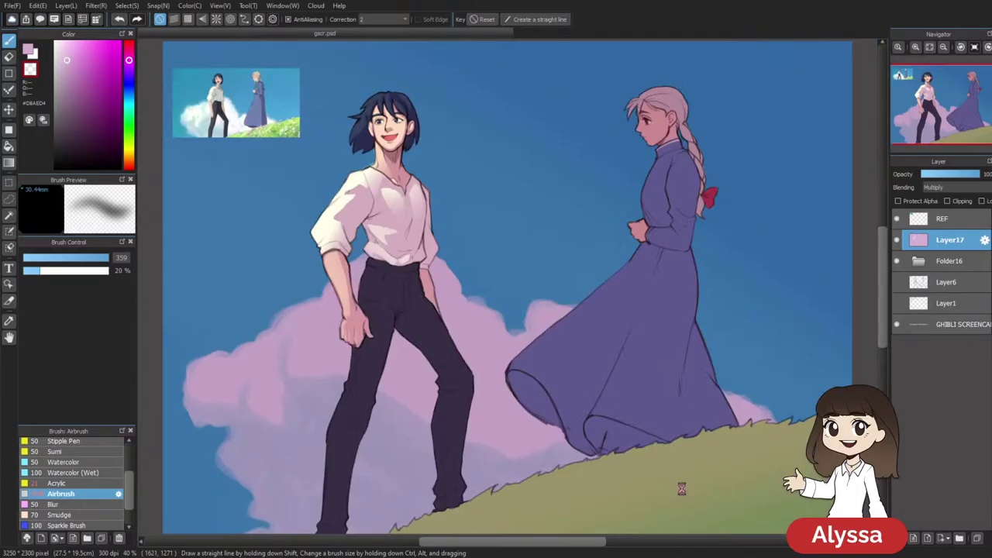
Lasso the lit side of the trousers with jagged fold edges, from the waistband down the near leg to the shin
{"action": "key", "text": "s"}
{"action": "left_click_drag", "start_coordinate": [574, 340], "coordinate": [639, 271]}
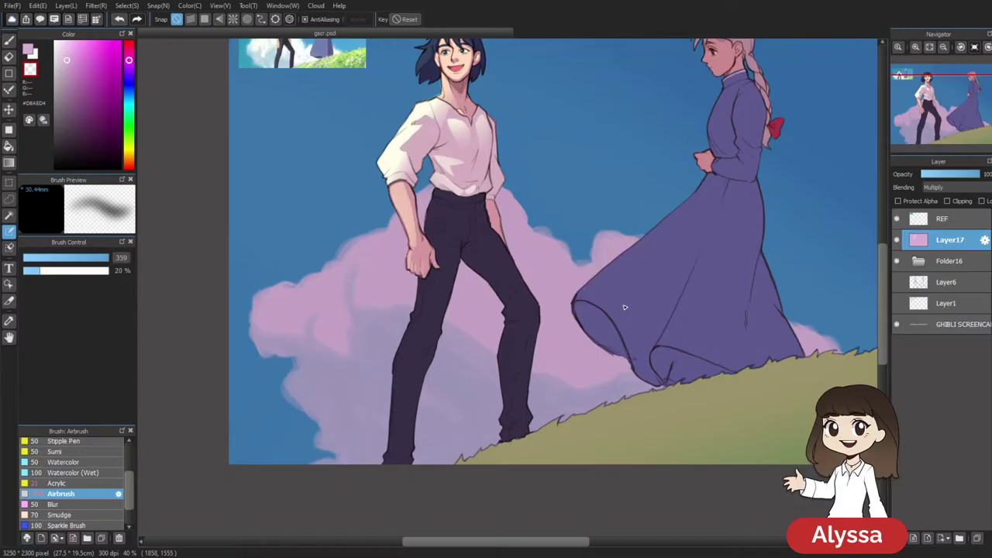
{"action": "scroll", "coordinate": [624, 307], "scroll_direction": "up", "scroll_amount": 1}
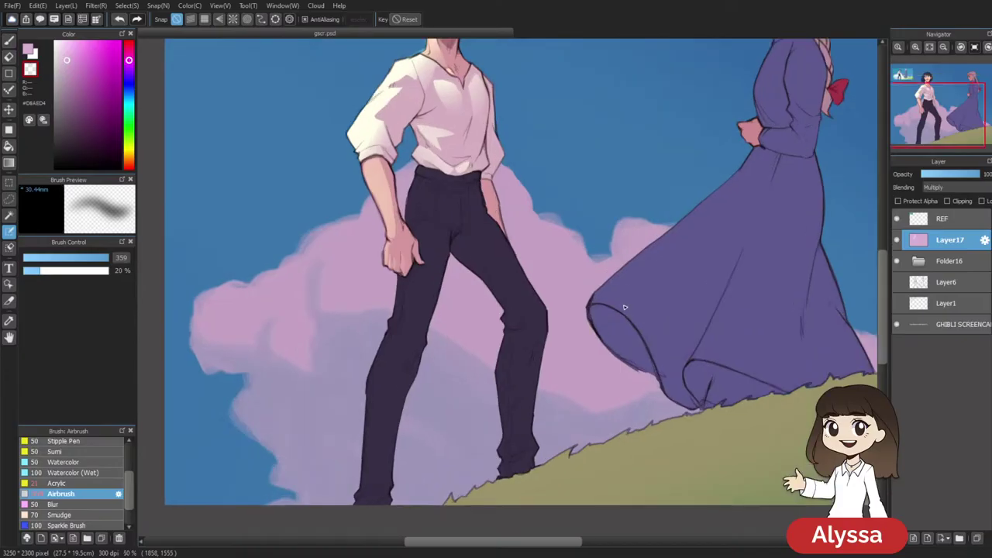
{"action": "left_click_drag", "start_coordinate": [538, 216], "coordinate": [536, 387]}
{"action": "key", "text": "m"}
{"action": "left_click_drag", "start_coordinate": [601, 326], "coordinate": [645, 243]}
{"action": "scroll", "coordinate": [618, 285], "scroll_direction": "up", "scroll_amount": 1}
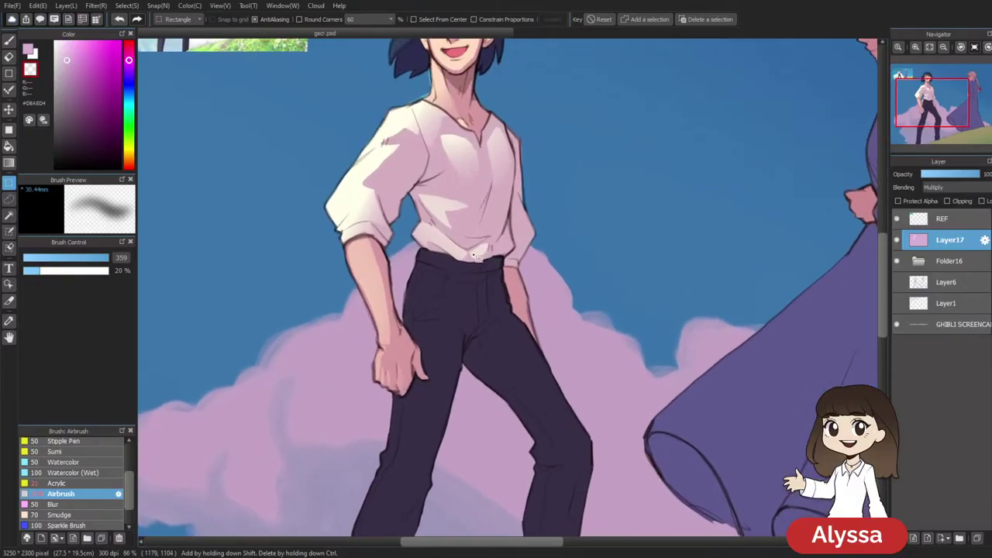
{"action": "key", "text": "l"}
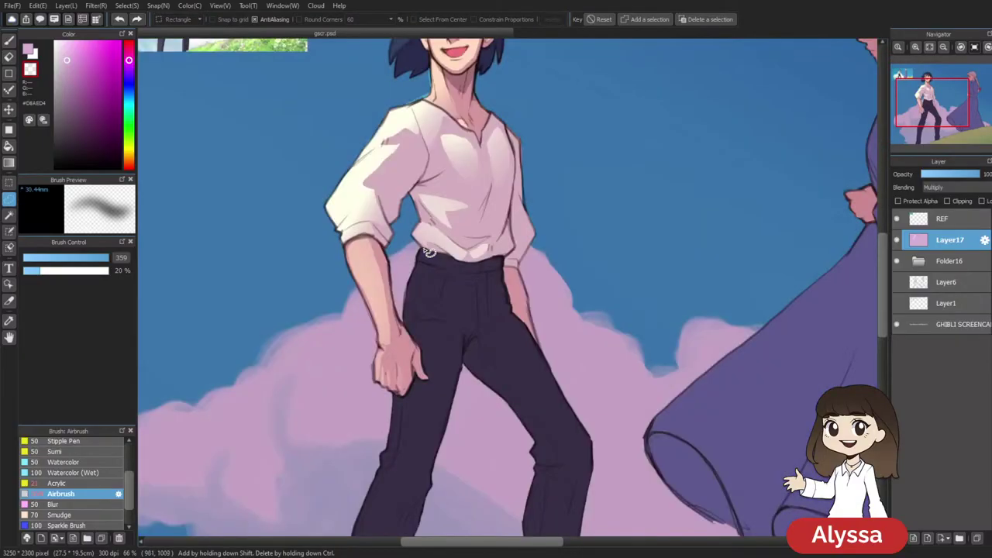
{"action": "left_click_drag", "start_coordinate": [420, 253], "coordinate": [411, 289]}
{"action": "mouse_move", "coordinate": [419, 339]}
{"action": "left_mouse_down"}
{"action": "mouse_move", "coordinate": [436, 377]}
{"action": "mouse_move", "coordinate": [452, 353]}
{"action": "mouse_move", "coordinate": [449, 330]}
{"action": "mouse_move", "coordinate": [431, 325]}
{"action": "mouse_move", "coordinate": [468, 303]}
{"action": "mouse_move", "coordinate": [479, 268]}
{"action": "mouse_move", "coordinate": [409, 248]}
{"action": "mouse_move", "coordinate": [377, 338]}
{"action": "mouse_move", "coordinate": [354, 463]}
{"action": "mouse_move", "coordinate": [380, 450]}
{"action": "mouse_move", "coordinate": [409, 355]}
{"action": "left_mouse_up"}
{"action": "scroll", "coordinate": [547, 290], "scroll_direction": "down", "scroll_amount": 5}
{"action": "left_click_drag", "start_coordinate": [425, 312], "coordinate": [448, 241]}
{"action": "left_click_drag", "start_coordinate": [431, 178], "coordinate": [423, 192]}
{"action": "key", "text": "Delete"}
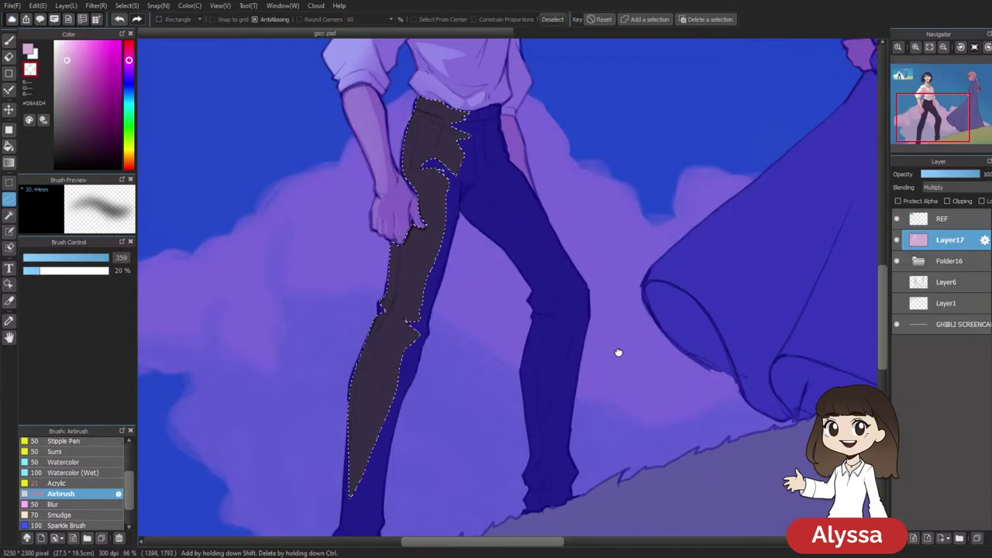
Softly clear the tint down the near trouser leg with the Airbrush, restore the selection for a second pass, and deselect
{"action": "left_click_drag", "start_coordinate": [615, 359], "coordinate": [620, 327]}
{"action": "key", "text": "b"}
{"action": "left_click_drag", "start_coordinate": [593, 196], "coordinate": [598, 230]}
{"action": "mouse_move", "coordinate": [454, 138]}
{"action": "left_mouse_down"}
{"action": "mouse_move", "coordinate": [383, 387]}
{"action": "mouse_move", "coordinate": [410, 312]}
{"action": "mouse_move", "coordinate": [441, 114]}
{"action": "mouse_move", "coordinate": [337, 474]}
{"action": "left_mouse_up"}
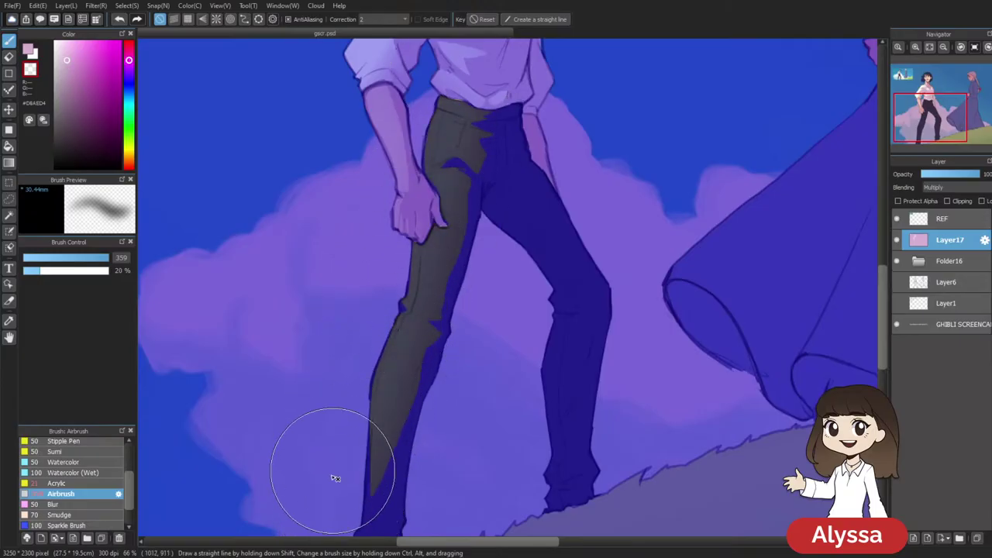
{"action": "key", "text": "ctrl+d"}
{"action": "key", "text": "ctrl+minus"}
{"action": "key", "text": "ctrl+minus"}
{"action": "key", "text": "ctrl+z"}
{"action": "left_click_drag", "start_coordinate": [488, 181], "coordinate": [424, 471]}
{"action": "key", "text": "ctrl+d"}
{"action": "left_click_drag", "start_coordinate": [721, 287], "coordinate": [662, 377]}
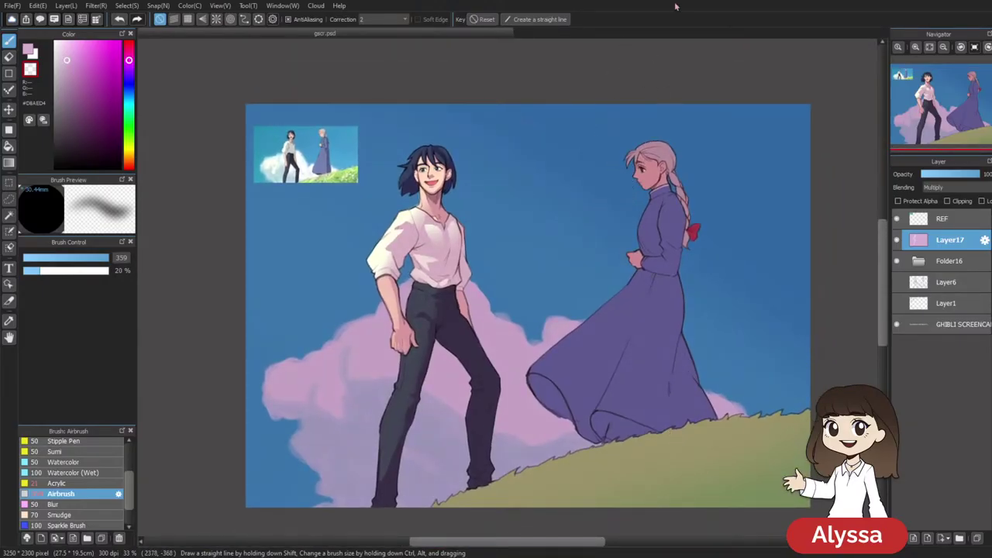
Lasso a small light patch at the near foot, erase its tint with the Eraser at size 75, and deselect
{"action": "left_click_drag", "start_coordinate": [549, 373], "coordinate": [570, 288]}
{"action": "key", "text": "l"}
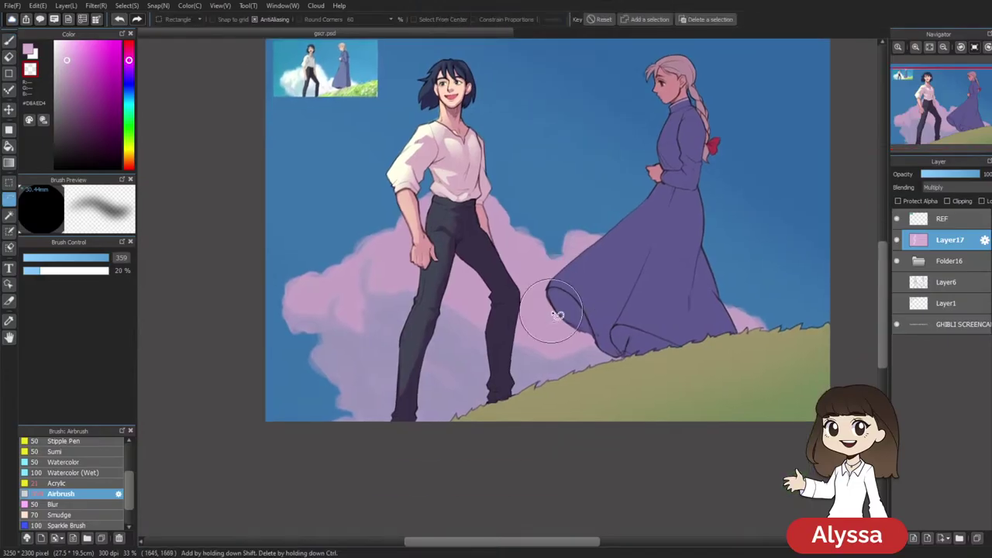
{"action": "key", "text": "ctrl+plus"}
{"action": "key", "text": "ctrl+plus"}
{"action": "mouse_move", "coordinate": [453, 411]}
{"action": "left_mouse_down"}
{"action": "mouse_move", "coordinate": [500, 288]}
{"action": "mouse_move", "coordinate": [544, 228]}
{"action": "mouse_move", "coordinate": [530, 284]}
{"action": "left_mouse_up"}
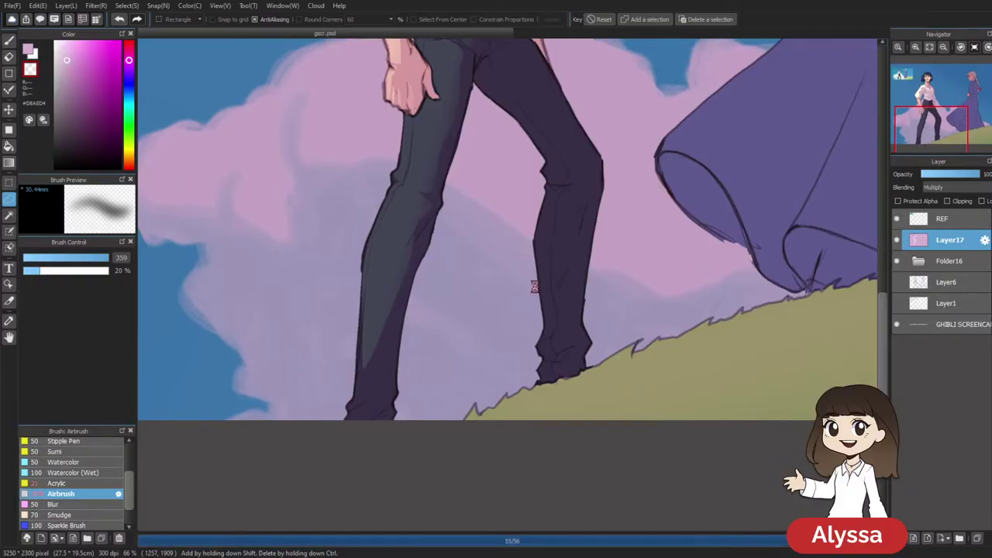
{"action": "left_click_drag", "start_coordinate": [338, 419], "coordinate": [350, 439]}
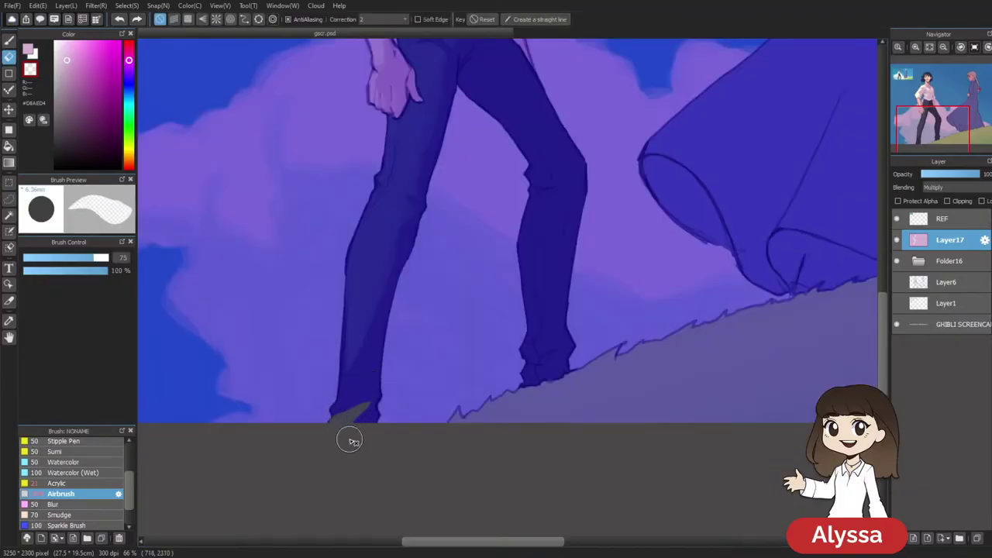
{"action": "key", "text": "ctrl+d"}
Lasso another small patch just above the near foot, erase the tint inside it, and deselect
{"action": "key", "text": "m"}
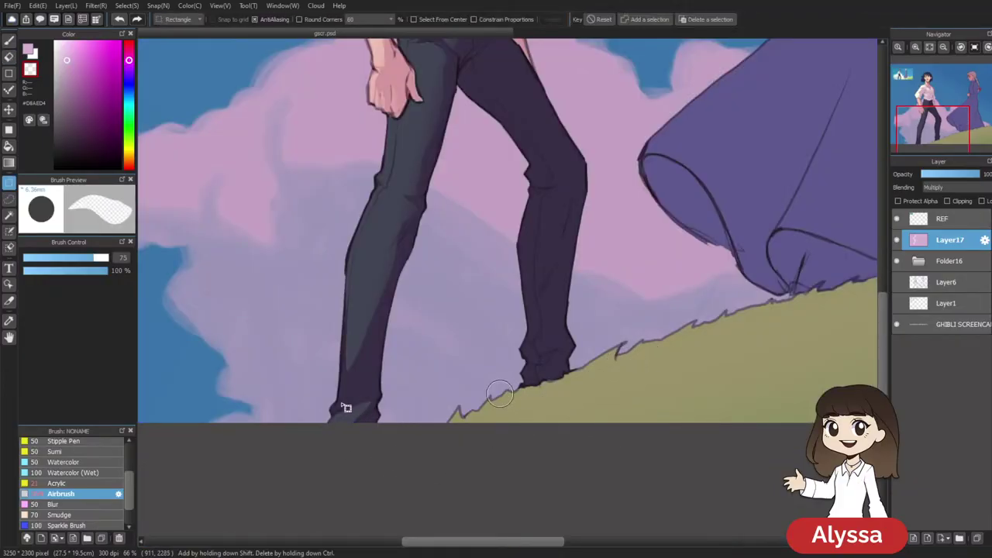
{"action": "key", "text": "l"}
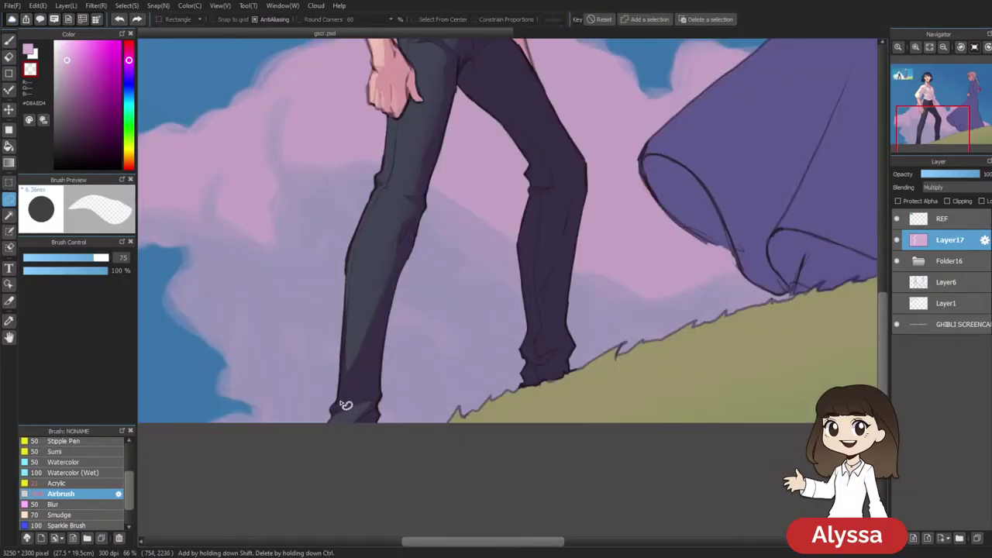
{"action": "left_click_drag", "start_coordinate": [359, 399], "coordinate": [347, 404]}
{"action": "key", "text": "e"}
{"action": "key", "text": "ctrl+d"}
Lasso the lit area of the man's far thigh, from below the waistband down to the knee
{"action": "left_click_drag", "start_coordinate": [732, 225], "coordinate": [670, 272]}
{"action": "key", "text": "m"}
{"action": "key", "text": "l"}
{"action": "left_click_drag", "start_coordinate": [711, 313], "coordinate": [693, 334]}
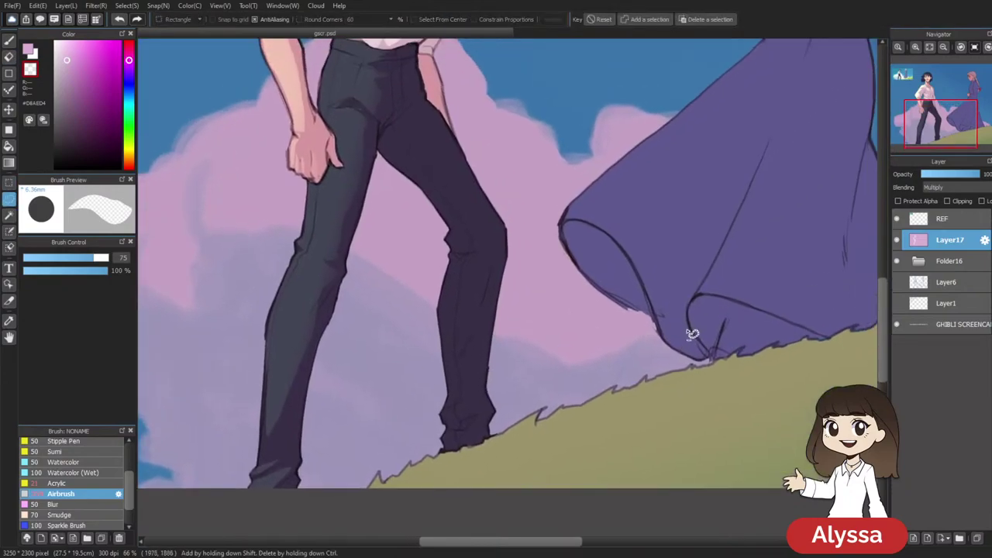
{"action": "mouse_move", "coordinate": [525, 271]}
{"action": "left_mouse_down"}
{"action": "mouse_move", "coordinate": [545, 339]}
{"action": "mouse_move", "coordinate": [515, 304]}
{"action": "left_mouse_up"}
{"action": "mouse_move", "coordinate": [461, 373]}
{"action": "left_mouse_down"}
{"action": "mouse_move", "coordinate": [470, 509]}
{"action": "mouse_move", "coordinate": [465, 474]}
{"action": "left_mouse_up"}
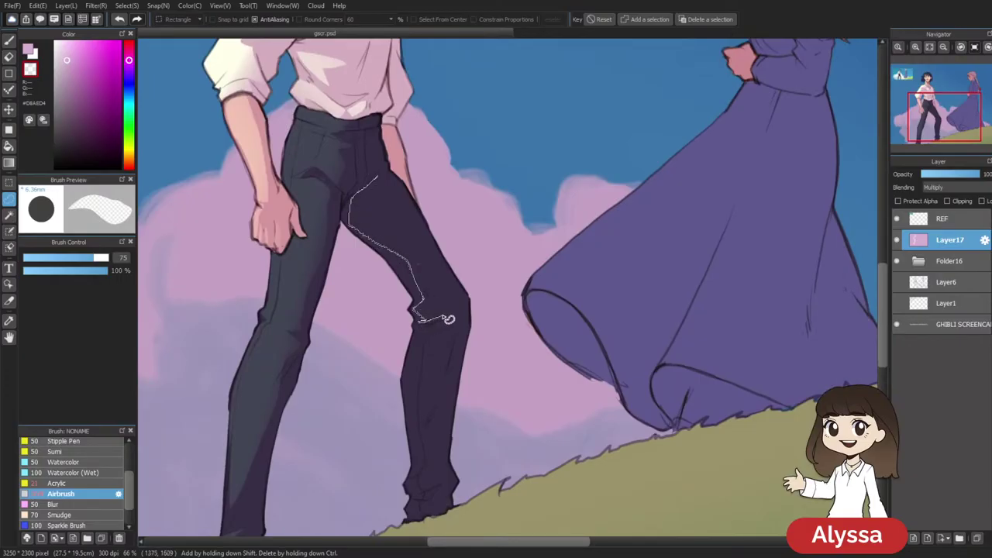
{"action": "mouse_move", "coordinate": [389, 179]}
{"action": "left_mouse_down"}
{"action": "mouse_move", "coordinate": [385, 166]}
{"action": "mouse_move", "coordinate": [372, 186]}
{"action": "mouse_move", "coordinate": [390, 185]}
{"action": "left_mouse_up"}
Add the lit part of the far shin and two small fold patches at the ankle to the selection
{"action": "left_click_drag", "start_coordinate": [538, 292], "coordinate": [559, 223]}
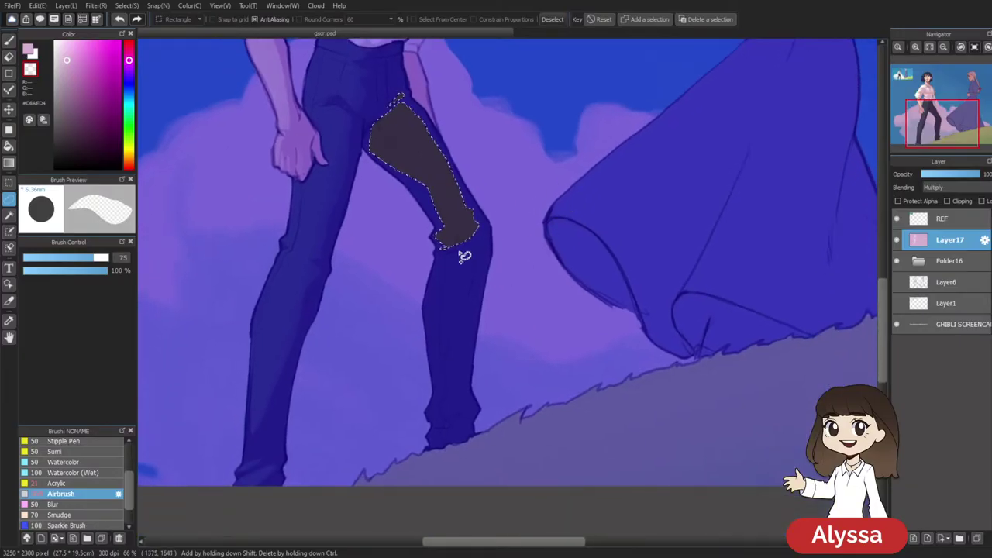
{"action": "mouse_move", "coordinate": [465, 251]}
{"action": "left_mouse_down"}
{"action": "mouse_move", "coordinate": [438, 278]}
{"action": "mouse_move", "coordinate": [437, 363]}
{"action": "mouse_move", "coordinate": [475, 256]}
{"action": "left_mouse_up"}
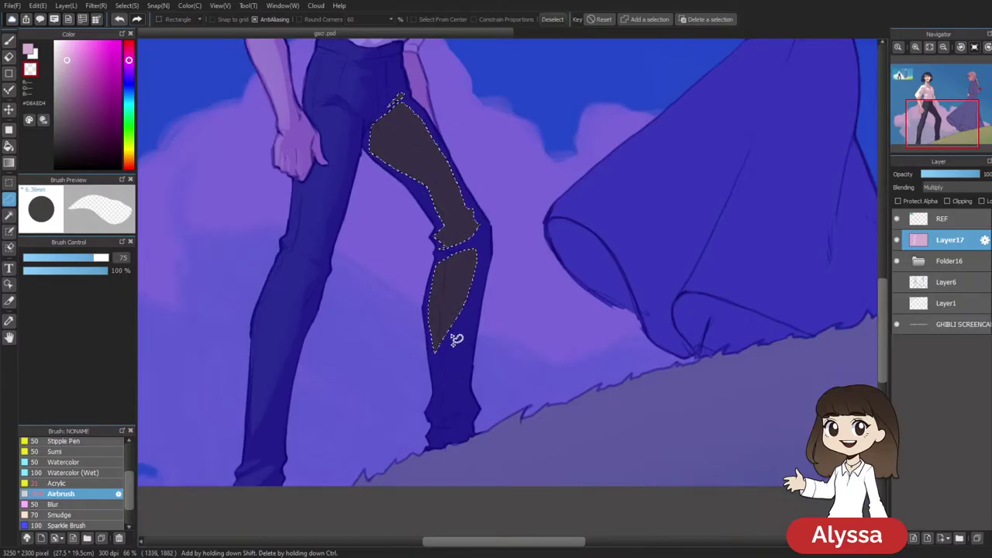
{"action": "mouse_move", "coordinate": [451, 312]}
{"action": "left_mouse_down"}
{"action": "mouse_move", "coordinate": [438, 405]}
{"action": "mouse_move", "coordinate": [459, 381]}
{"action": "mouse_move", "coordinate": [431, 423]}
{"action": "mouse_move", "coordinate": [464, 411]}
{"action": "mouse_move", "coordinate": [431, 440]}
{"action": "mouse_move", "coordinate": [458, 431]}
{"action": "left_mouse_up"}
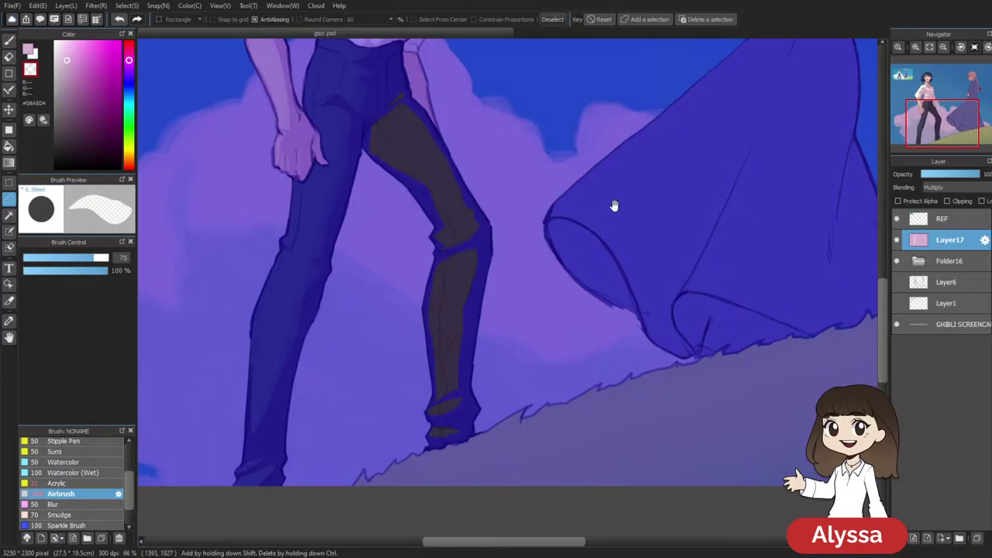
Softly clear the tint inside the selected far trouser leg areas with the Airbrush, and deselect
{"action": "left_click_drag", "start_coordinate": [600, 219], "coordinate": [586, 249]}
{"action": "key", "text": "e"}
{"action": "key", "text": "ctrl+minus"}
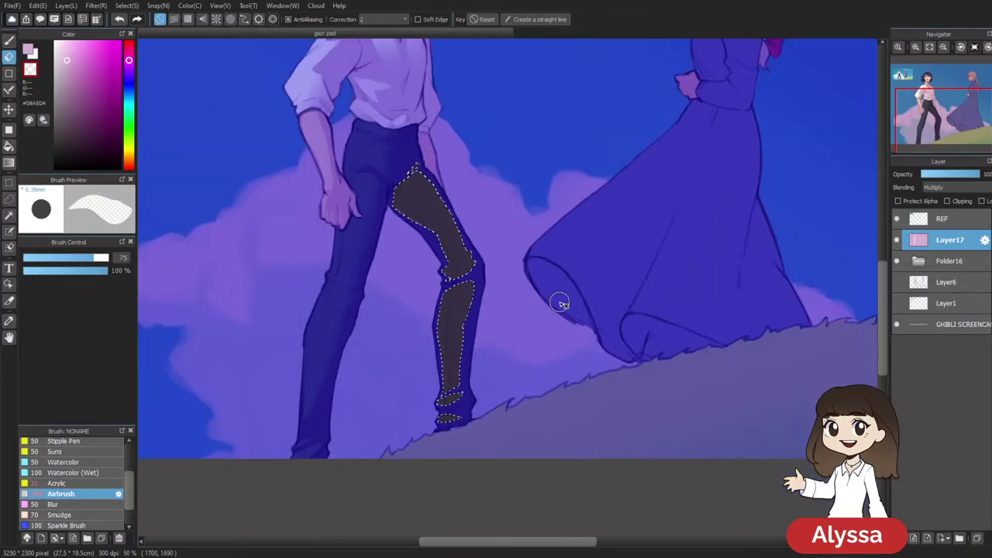
{"action": "key", "text": "b"}
{"action": "mouse_move", "coordinate": [372, 180]}
{"action": "left_mouse_down"}
{"action": "mouse_move", "coordinate": [418, 225]}
{"action": "mouse_move", "coordinate": [431, 287]}
{"action": "mouse_move", "coordinate": [418, 376]}
{"action": "left_mouse_up"}
{"action": "left_click_drag", "start_coordinate": [360, 171], "coordinate": [425, 277]}
{"action": "left_click_drag", "start_coordinate": [430, 392], "coordinate": [423, 431]}
{"action": "key", "text": "ctrl+d"}
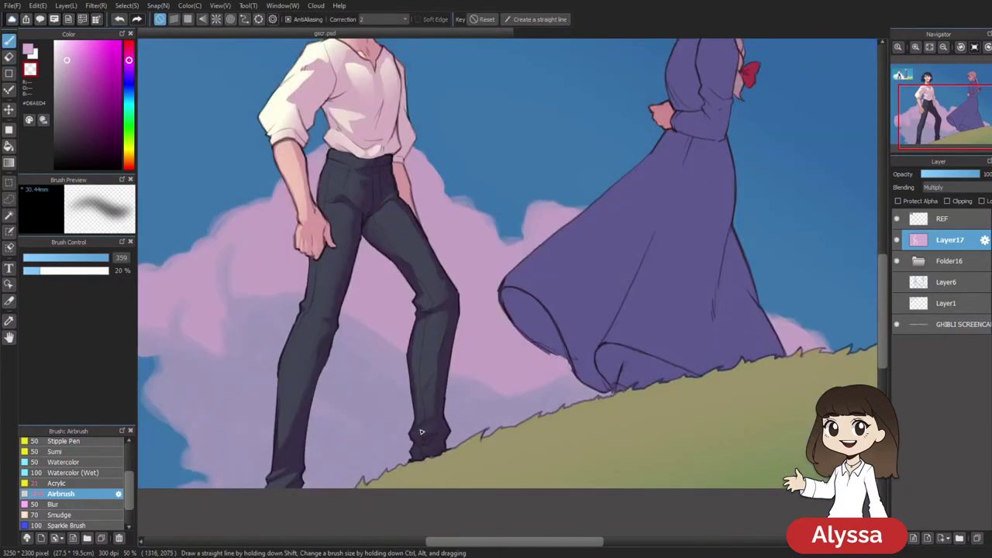
Check the man's shading against the whole scene and save the file
{"action": "scroll", "coordinate": [421, 432], "scroll_direction": "down", "scroll_amount": 2}
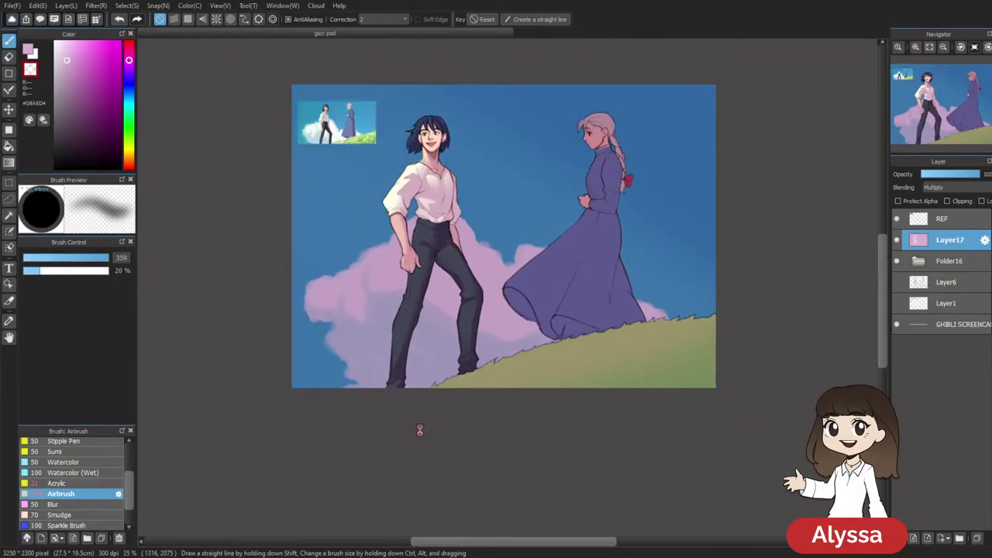
{"action": "scroll", "coordinate": [419, 430], "scroll_direction": "up", "scroll_amount": 3}
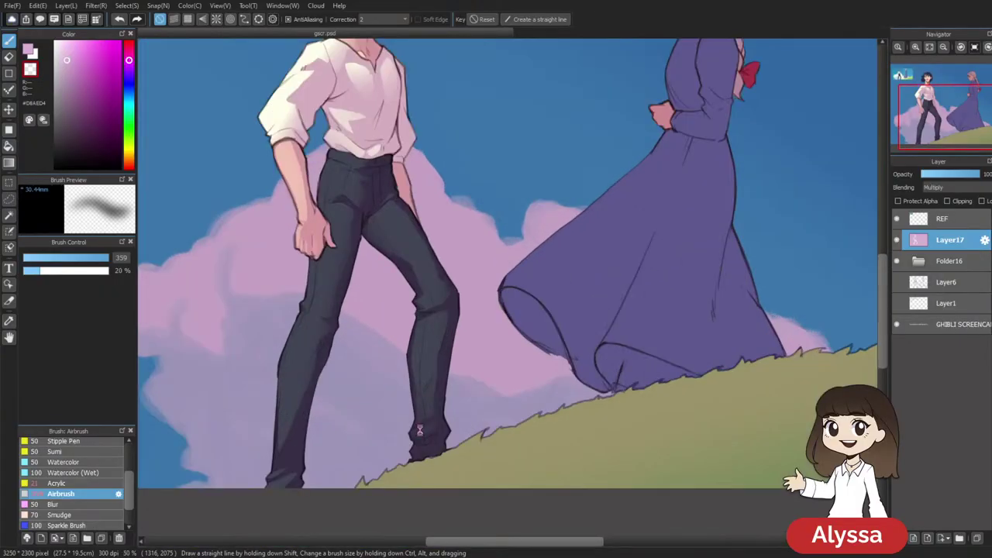
{"action": "left_click_drag", "start_coordinate": [473, 139], "coordinate": [620, 409]}
{"action": "key", "text": "l"}
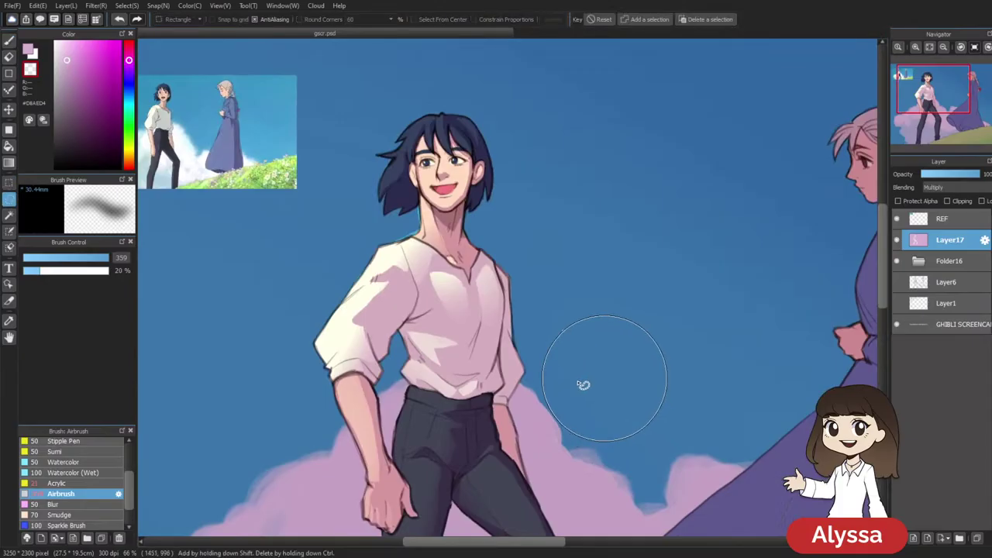
{"action": "left_click_drag", "start_coordinate": [612, 248], "coordinate": [646, 342]}
{"action": "mouse_move", "coordinate": [622, 389]}
{"action": "left_mouse_down"}
{"action": "mouse_move", "coordinate": [597, 334]}
{"action": "mouse_move", "coordinate": [449, 264]}
{"action": "left_mouse_up"}
{"action": "scroll", "coordinate": [596, 334], "scroll_direction": "down", "scroll_amount": 4}
{"action": "left_click_drag", "start_coordinate": [623, 333], "coordinate": [678, 400]}
{"action": "left_click_drag", "start_coordinate": [598, 285], "coordinate": [612, 330]}
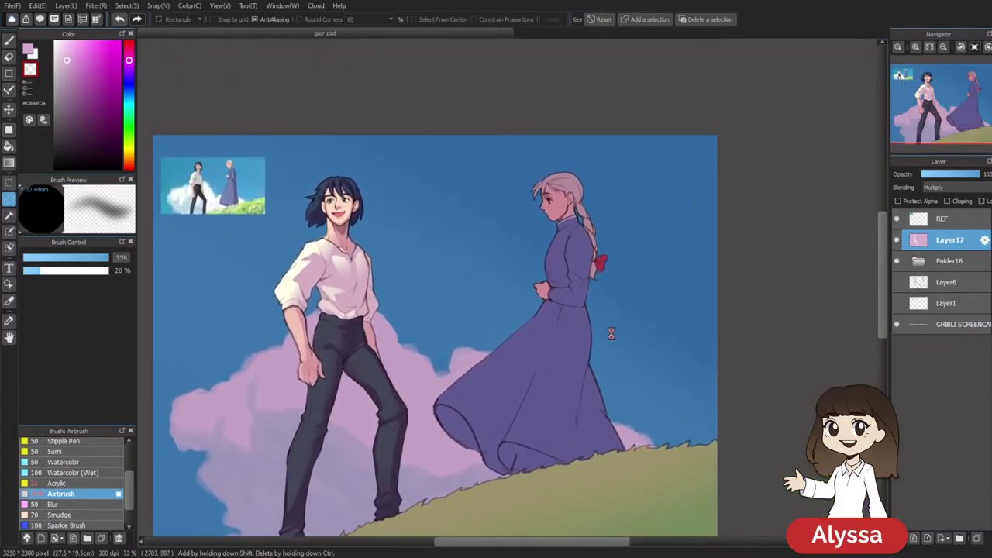
{"action": "left_click_drag", "start_coordinate": [673, 321], "coordinate": [669, 318]}
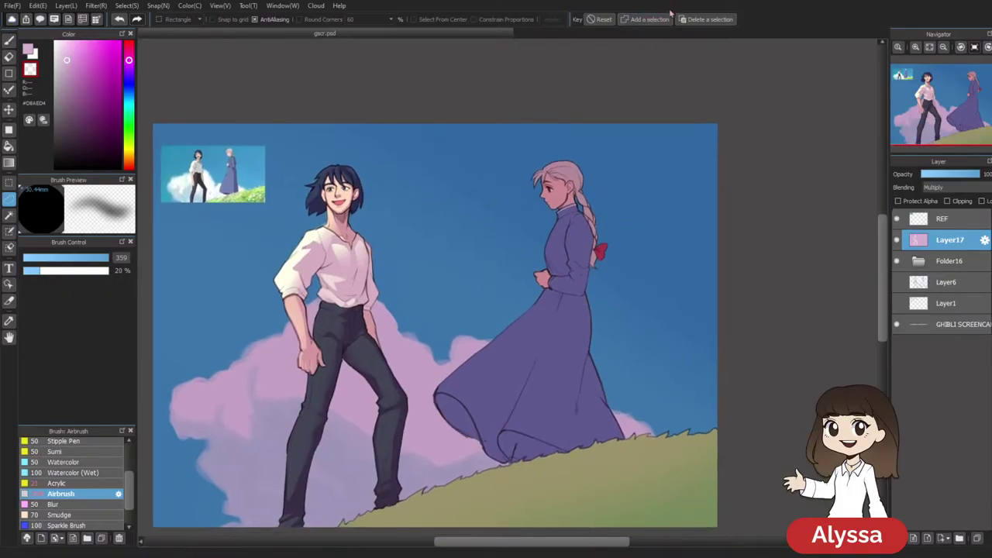
{"action": "left_click_drag", "start_coordinate": [593, 276], "coordinate": [587, 268]}
{"action": "key", "text": "ctrl+s"}
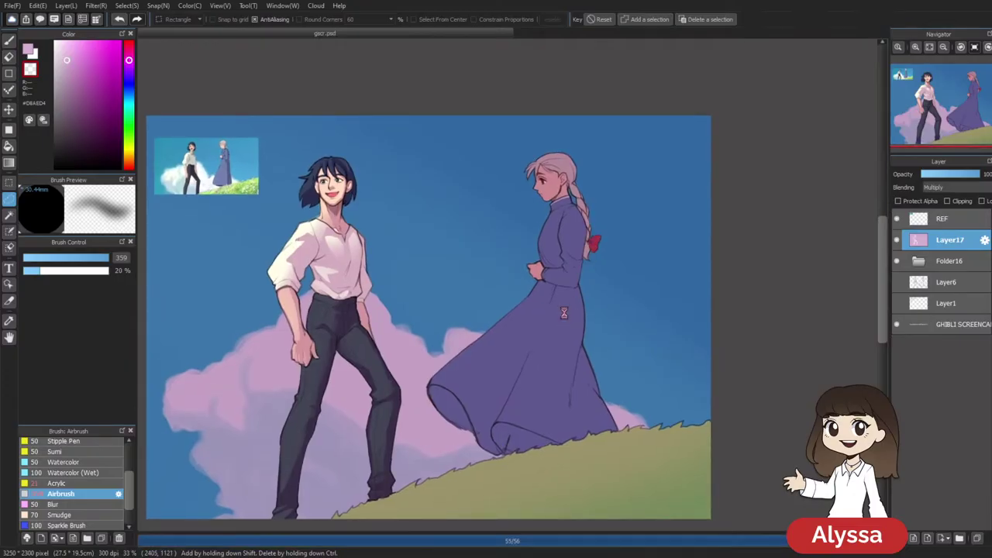
Lasso the lit areas of the woman's bodice, sleeve and hand, with jagged fold edges at the elbow
{"action": "key", "text": "ctrl+plus"}
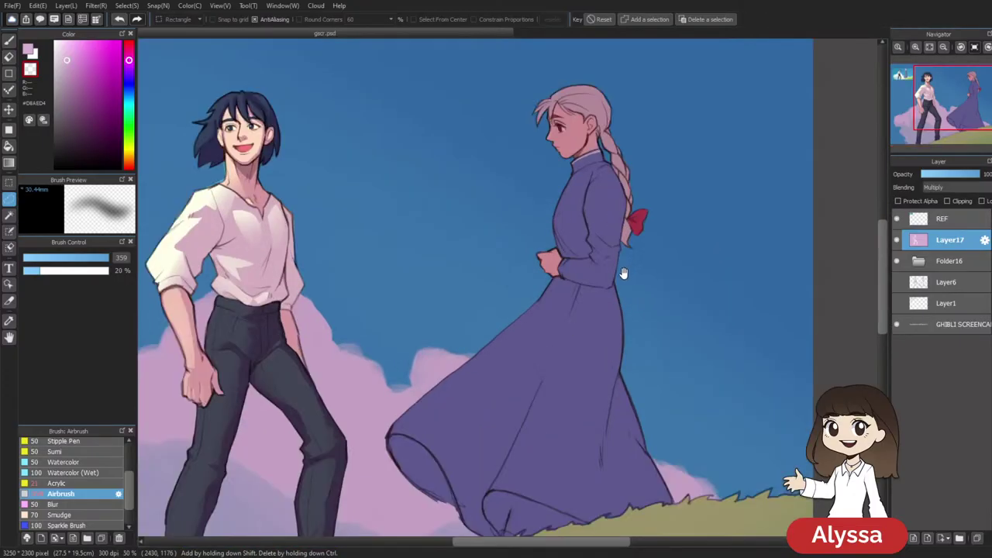
{"action": "left_click_drag", "start_coordinate": [626, 270], "coordinate": [573, 246]}
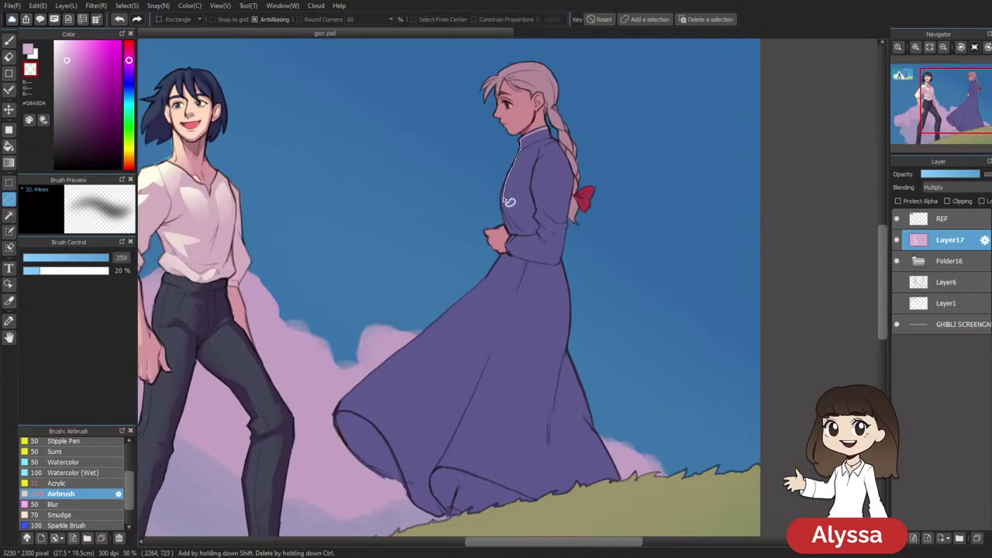
{"action": "left_click_drag", "start_coordinate": [546, 147], "coordinate": [547, 148]}
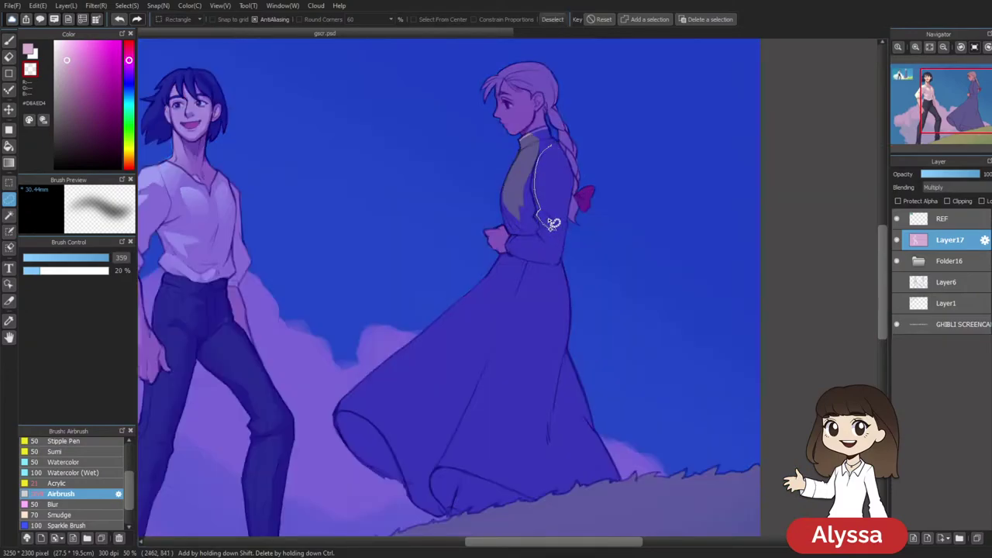
{"action": "mouse_move", "coordinate": [566, 194]}
{"action": "left_mouse_down"}
{"action": "mouse_move", "coordinate": [545, 245]}
{"action": "mouse_move", "coordinate": [545, 226]}
{"action": "mouse_move", "coordinate": [509, 247]}
{"action": "mouse_move", "coordinate": [550, 256]}
{"action": "mouse_move", "coordinate": [555, 246]}
{"action": "mouse_move", "coordinate": [510, 237]}
{"action": "left_mouse_up"}
{"action": "key", "text": "Delete"}
Add the skirt's lit middle panel and the smaller triangular panel at its back hem to the selection
{"action": "left_click_drag", "start_coordinate": [585, 300], "coordinate": [594, 254]}
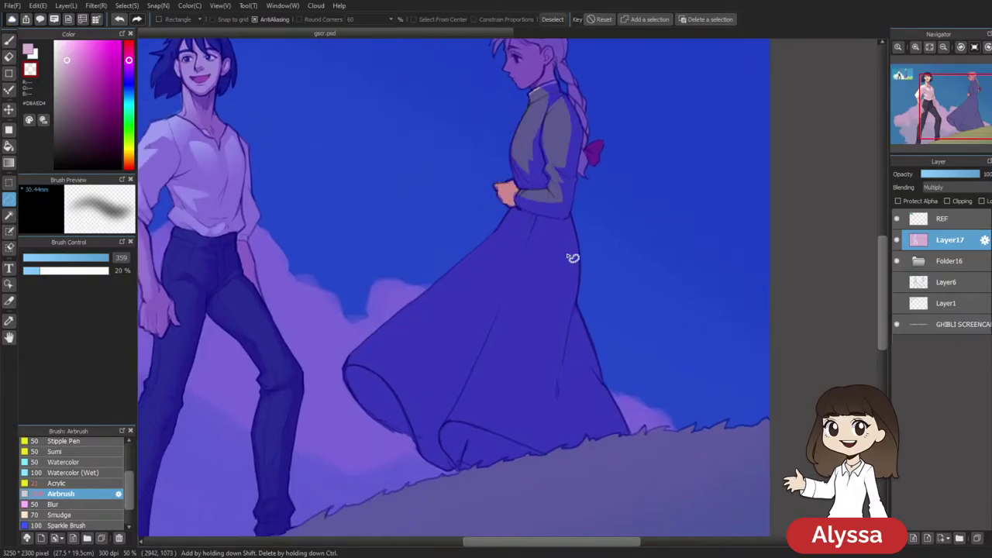
{"action": "left_click_drag", "start_coordinate": [536, 216], "coordinate": [518, 269]}
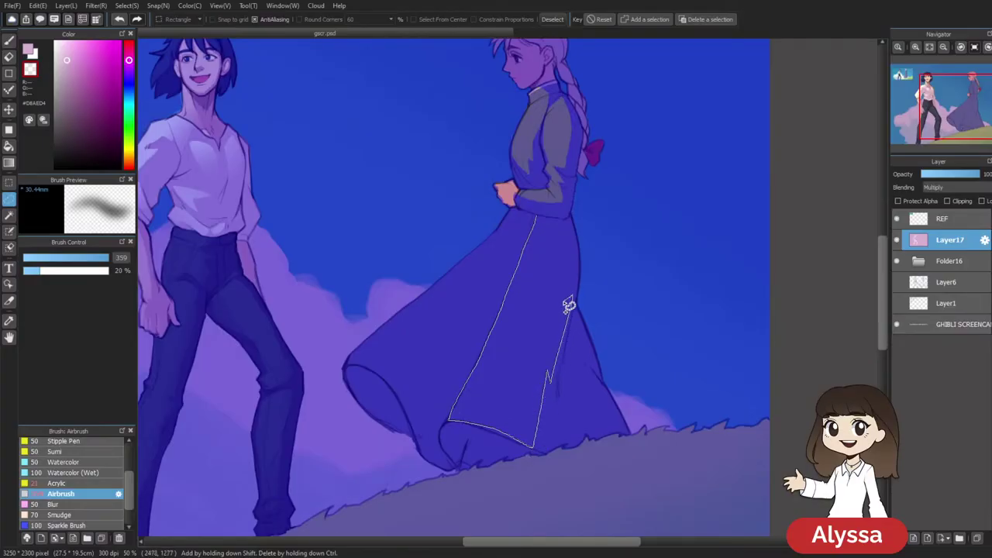
{"action": "left_click_drag", "start_coordinate": [561, 261], "coordinate": [542, 224]}
{"action": "scroll", "coordinate": [611, 307], "scroll_direction": "down", "scroll_amount": 3}
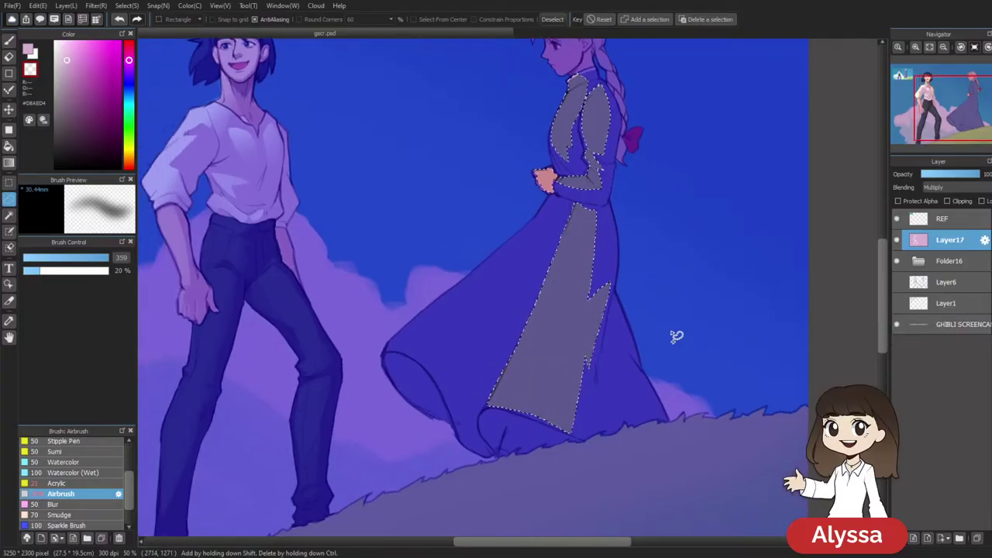
{"action": "left_click_drag", "start_coordinate": [556, 280], "coordinate": [558, 337]}
{"action": "left_click_drag", "start_coordinate": [596, 378], "coordinate": [566, 287]}
{"action": "scroll", "coordinate": [642, 327], "scroll_direction": "up", "scroll_amount": 2}
Add the skirt's billowing front panel, from the waist down to the hem, to the selection
{"action": "mouse_move", "coordinate": [527, 199]}
{"action": "left_mouse_down"}
{"action": "mouse_move", "coordinate": [504, 274]}
{"action": "mouse_move", "coordinate": [435, 411]}
{"action": "left_mouse_up"}
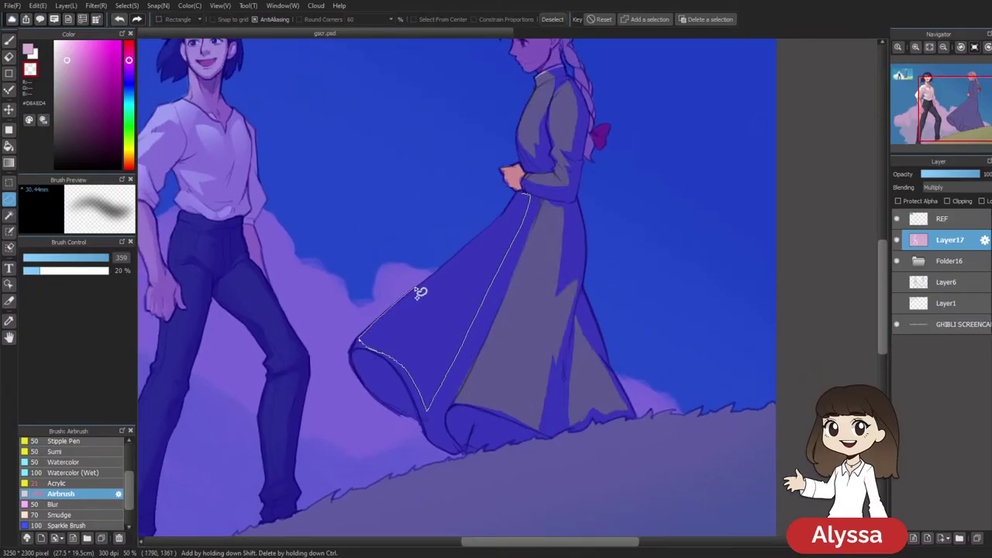
{"action": "key", "text": "Delete"}
{"action": "mouse_move", "coordinate": [506, 203]}
{"action": "left_mouse_down"}
{"action": "mouse_move", "coordinate": [515, 197]}
{"action": "mouse_move", "coordinate": [479, 232]}
{"action": "mouse_move", "coordinate": [327, 289]}
{"action": "mouse_move", "coordinate": [501, 201]}
{"action": "mouse_move", "coordinate": [443, 269]}
{"action": "mouse_move", "coordinate": [493, 334]}
{"action": "left_mouse_up"}
{"action": "right_click", "coordinate": [506, 205]}
{"action": "left_click_drag", "start_coordinate": [739, 211], "coordinate": [711, 261]}
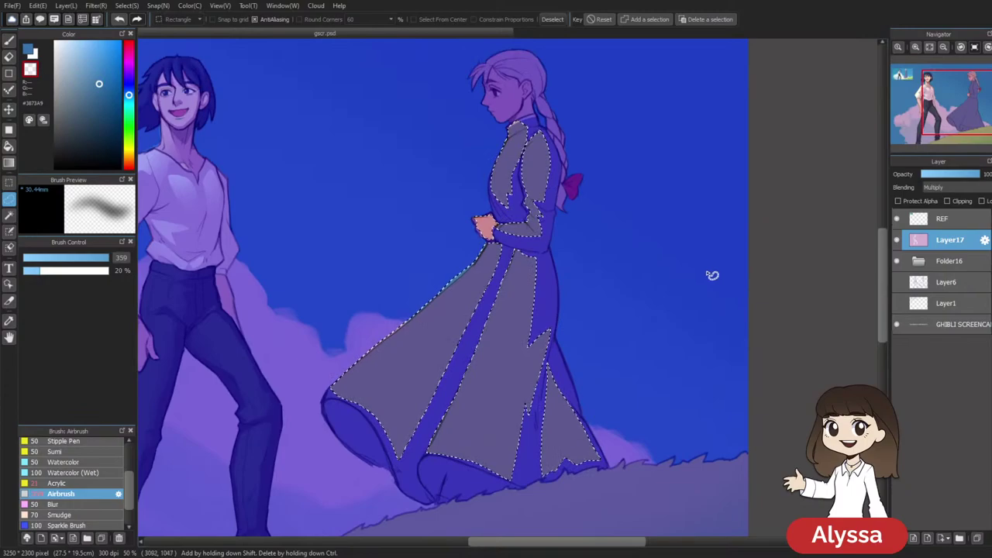
Softly clear the tint from the selected bodice, sleeve, hand and skirt areas with the Airbrush, and deselect
{"action": "key", "text": "ctrl+d"}
{"action": "key", "text": "b"}
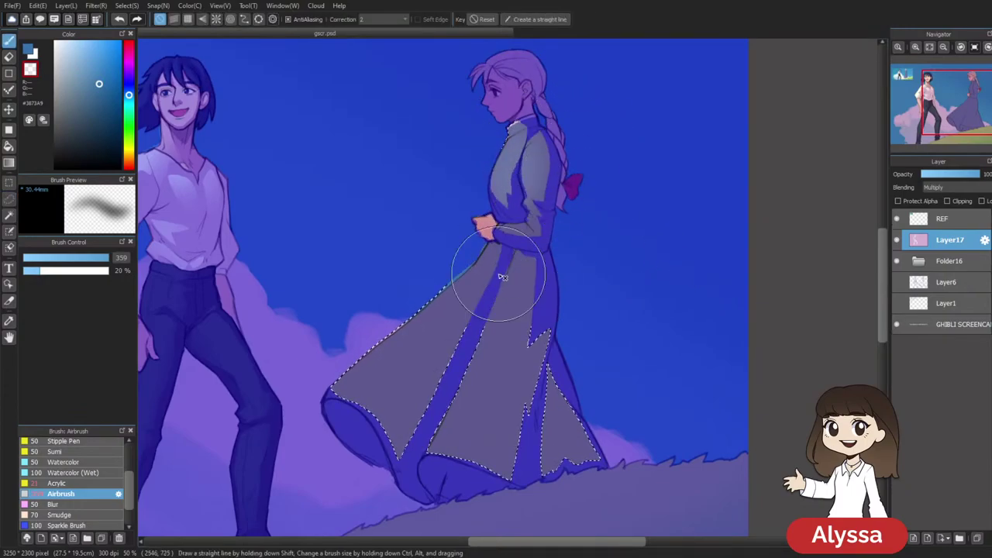
{"action": "mouse_move", "coordinate": [482, 266]}
{"action": "left_mouse_down"}
{"action": "mouse_move", "coordinate": [345, 392]}
{"action": "mouse_move", "coordinate": [529, 246]}
{"action": "mouse_move", "coordinate": [441, 484]}
{"action": "mouse_move", "coordinate": [548, 218]}
{"action": "mouse_move", "coordinate": [488, 233]}
{"action": "mouse_move", "coordinate": [364, 388]}
{"action": "left_mouse_up"}
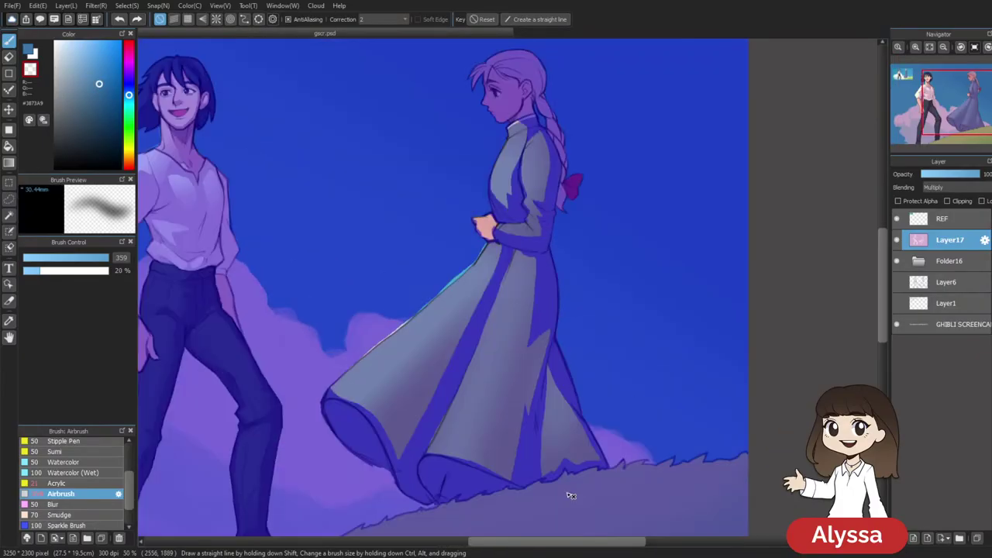
{"action": "mouse_move", "coordinate": [538, 113]}
{"action": "left_mouse_down"}
{"action": "mouse_move", "coordinate": [469, 279]}
{"action": "mouse_move", "coordinate": [477, 385]}
{"action": "left_mouse_up"}
{"action": "key", "text": "ctrl+z"}
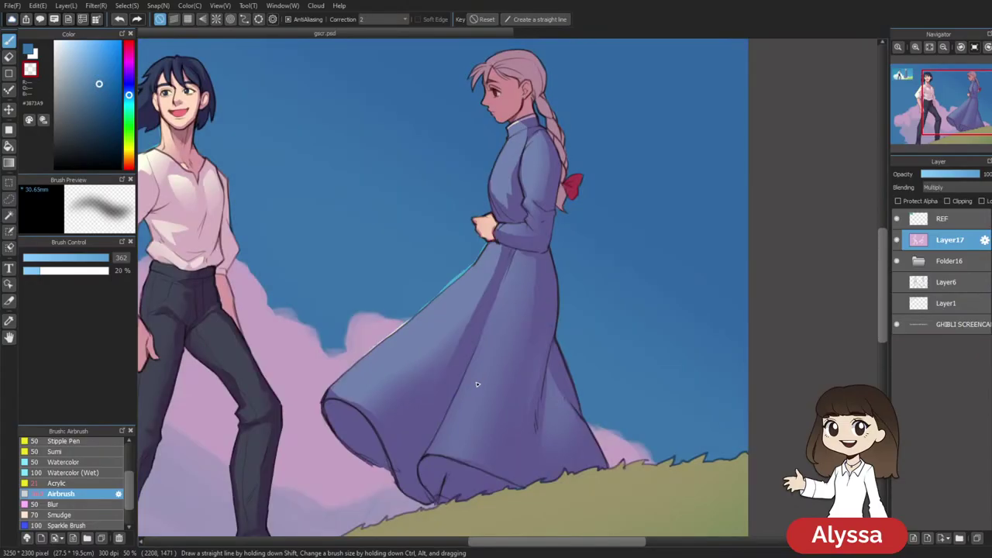
Lasso three small light patches along the upper segments of the woman's braid
{"action": "key", "text": "ctrl+minus"}
{"action": "key", "text": "ctrl+minus"}
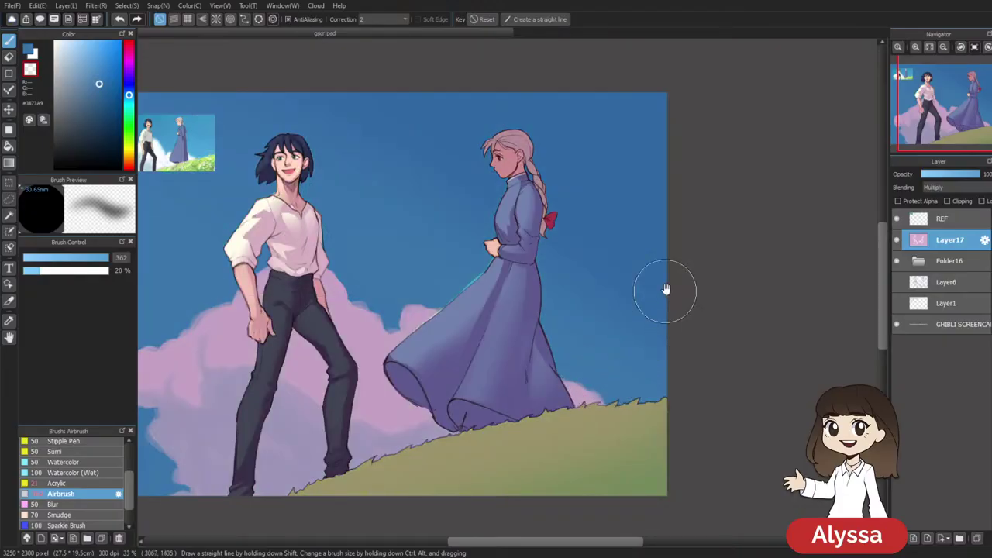
{"action": "scroll", "coordinate": [665, 288], "scroll_direction": "up", "scroll_amount": 1}
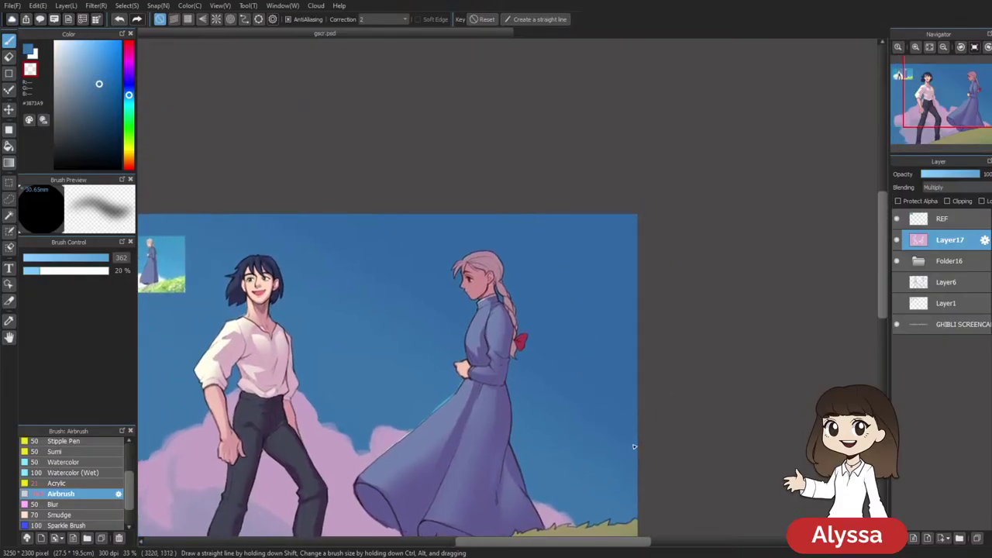
{"action": "key", "text": "m"}
{"action": "scroll", "coordinate": [638, 450], "scroll_direction": "up", "scroll_amount": 1}
{"action": "scroll", "coordinate": [452, 189], "scroll_direction": "up", "scroll_amount": 2}
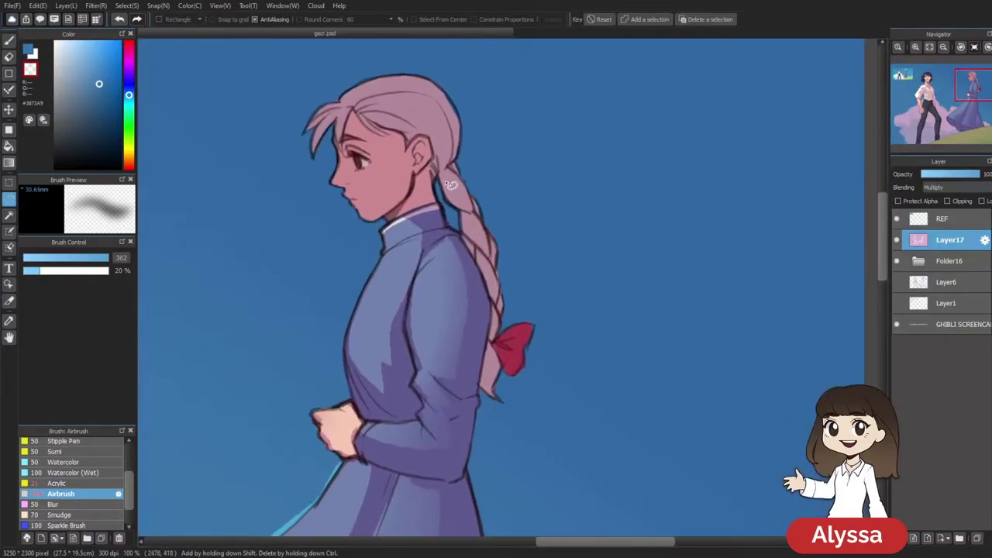
{"action": "mouse_move", "coordinate": [454, 200]}
{"action": "left_mouse_down"}
{"action": "mouse_move", "coordinate": [473, 198]}
{"action": "mouse_move", "coordinate": [465, 231]}
{"action": "mouse_move", "coordinate": [467, 213]}
{"action": "left_mouse_up"}
{"action": "left_click_drag", "start_coordinate": [479, 255], "coordinate": [481, 254]}
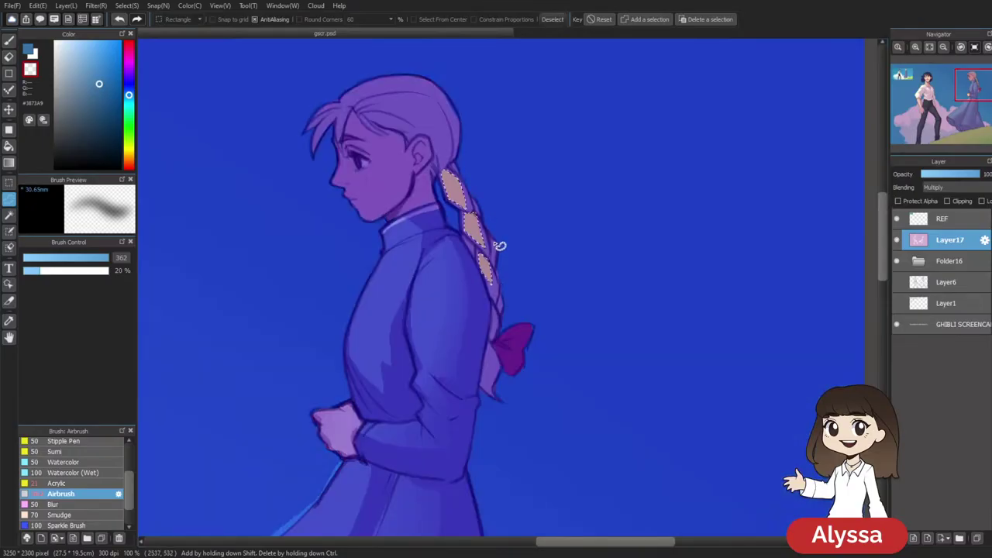
Softly clear the tint inside the selected braid patches with the Airbrush, and deselect
{"action": "key", "text": "b"}
{"action": "left_click_drag", "start_coordinate": [435, 145], "coordinate": [449, 163]}
{"action": "key", "text": "ctrl+d"}
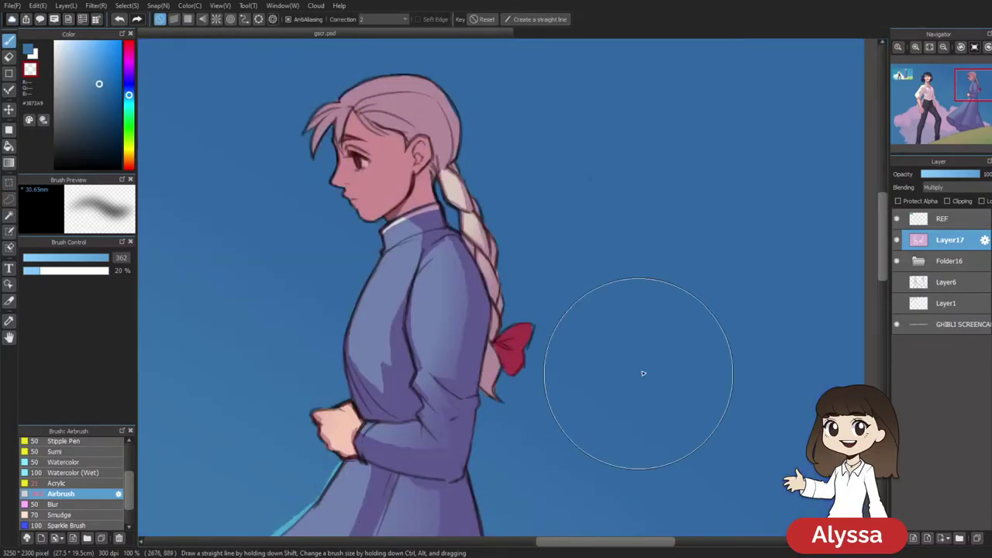
Lasso the lit areas of the woman's face, ear and neck, leaving shadow under the hair, nose and lips
{"action": "scroll", "coordinate": [671, 150], "scroll_direction": "down", "scroll_amount": 2}
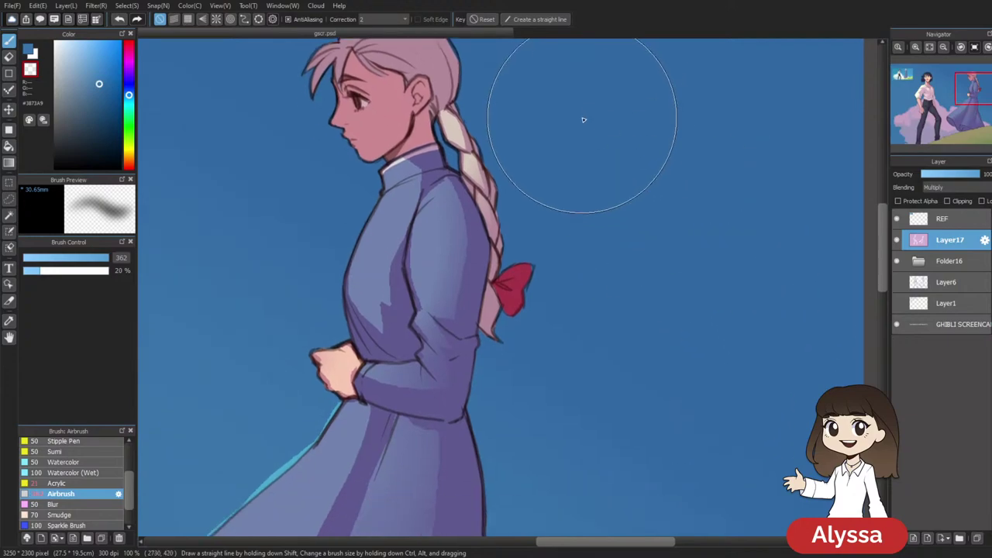
{"action": "key", "text": "l"}
{"action": "mouse_move", "coordinate": [566, 96]}
{"action": "left_mouse_down"}
{"action": "mouse_move", "coordinate": [618, 274]}
{"action": "mouse_move", "coordinate": [635, 275]}
{"action": "left_mouse_up"}
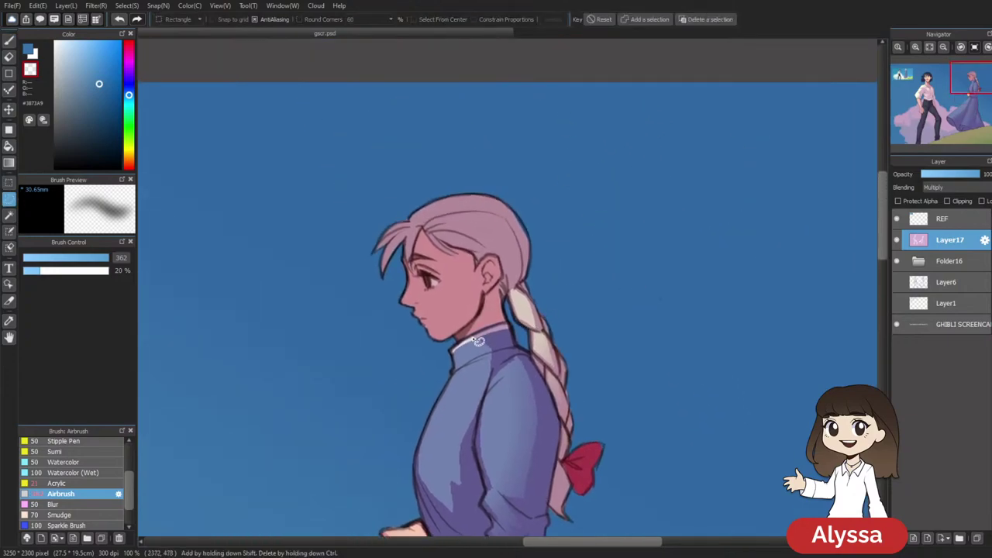
{"action": "key", "text": "ctrl+z"}
{"action": "left_click_drag", "start_coordinate": [409, 316], "coordinate": [978, 214]}
{"action": "left_click_drag", "start_coordinate": [430, 227], "coordinate": [755, 308]}
{"action": "scroll", "coordinate": [754, 308], "scroll_direction": "right", "scroll_amount": 15}
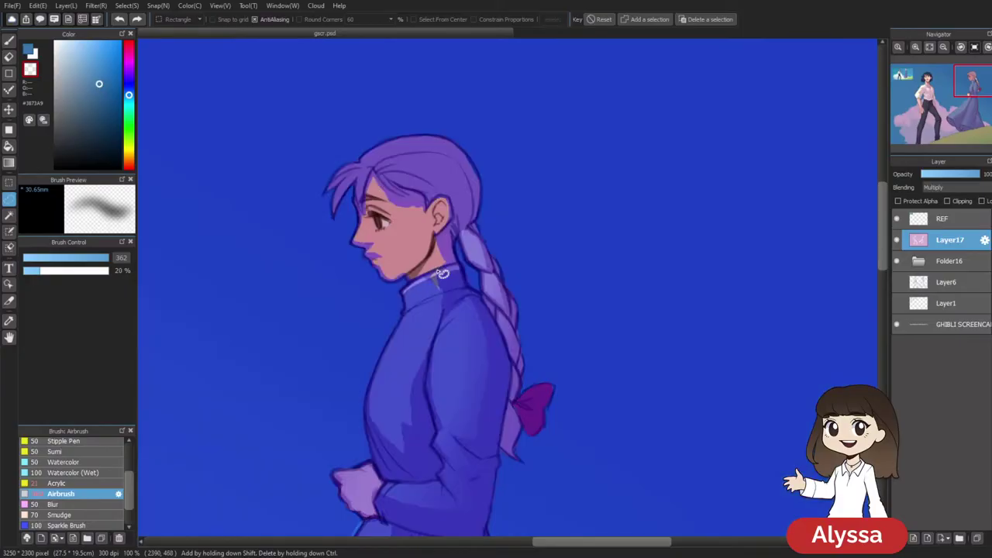
Softly clear the tint on the selected face with the Airbrush, deselect, and set the brush size to 100 for the mouth area
{"action": "key", "text": "b"}
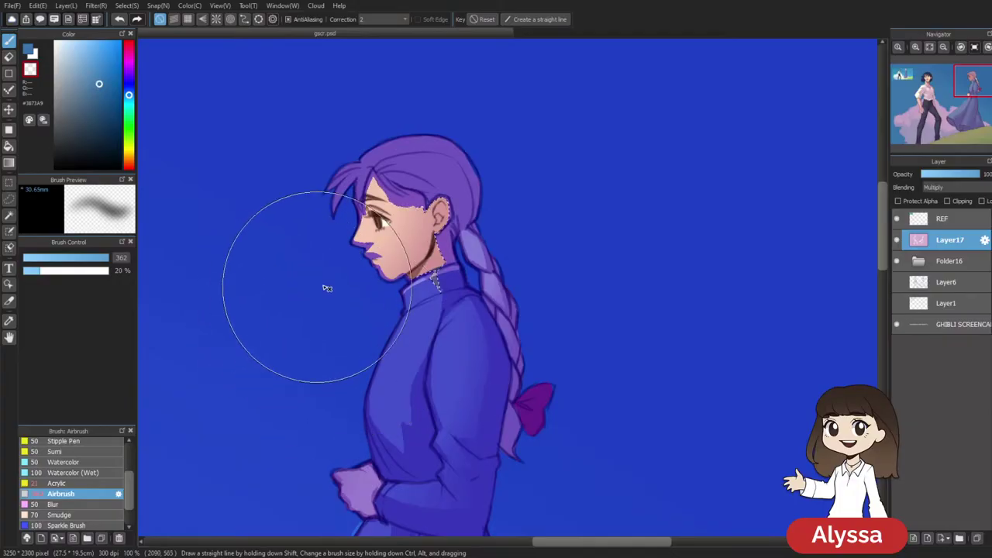
{"action": "key", "text": "ctrl+d"}
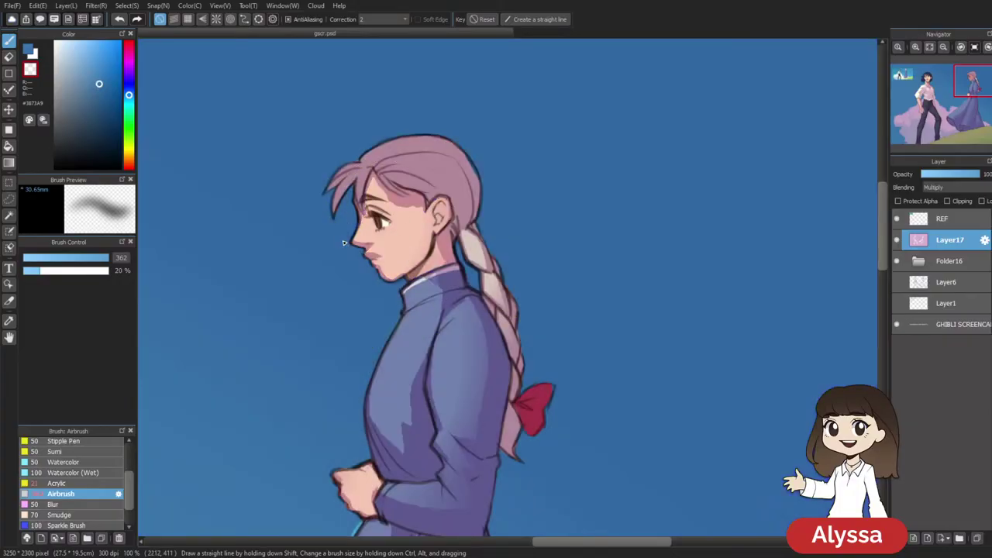
{"action": "mouse_move", "coordinate": [394, 202]}
{"action": "left_mouse_down"}
{"action": "mouse_move", "coordinate": [364, 217]}
{"action": "mouse_move", "coordinate": [295, 332]}
{"action": "left_mouse_up"}
{"action": "left_click_drag", "start_coordinate": [392, 242], "coordinate": [362, 296]}
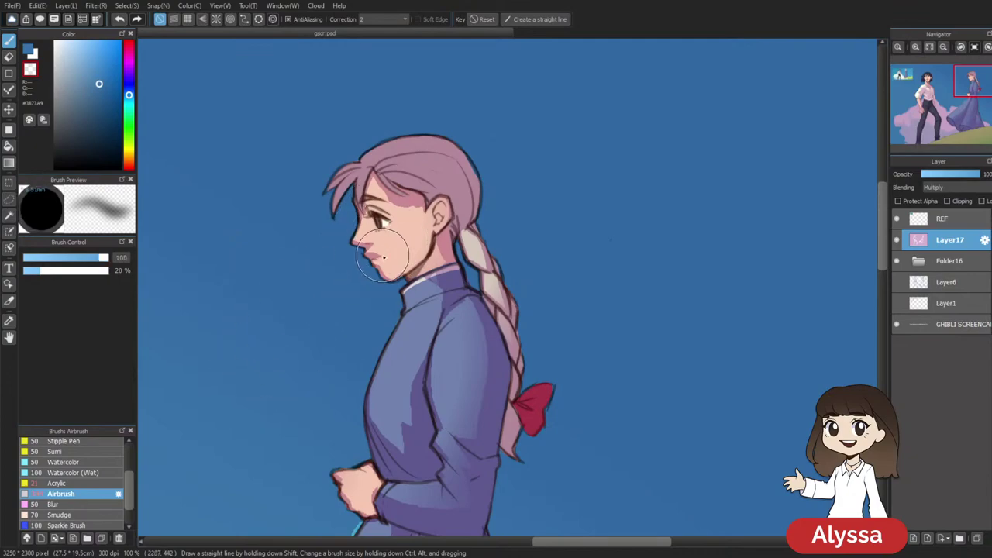
Softly clear the tint around the woman's nose, mouth and chin, using the Airbrush at size 78
{"action": "mouse_move", "coordinate": [391, 243]}
{"action": "left_mouse_down"}
{"action": "mouse_move", "coordinate": [368, 246]}
{"action": "mouse_move", "coordinate": [382, 234]}
{"action": "left_mouse_up"}
{"action": "key", "text": "ctrl+z"}
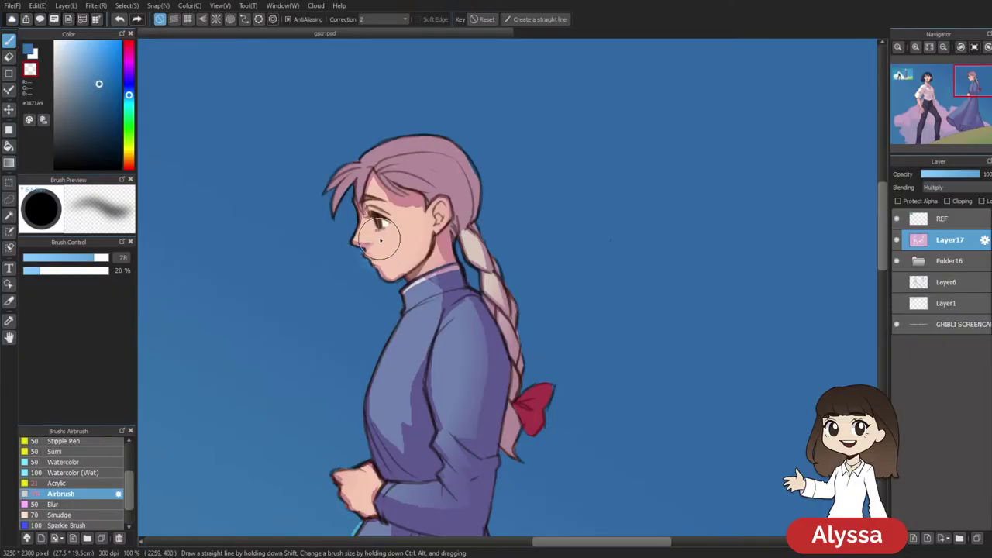
{"action": "left_click_drag", "start_coordinate": [581, 467], "coordinate": [664, 406]}
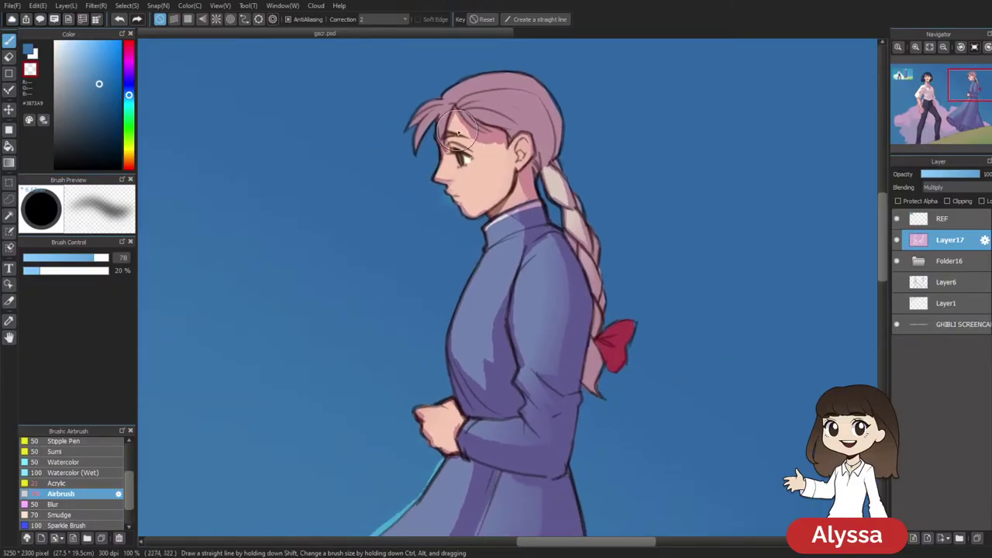
{"action": "scroll", "coordinate": [512, 232], "scroll_direction": "down", "scroll_amount": 4}
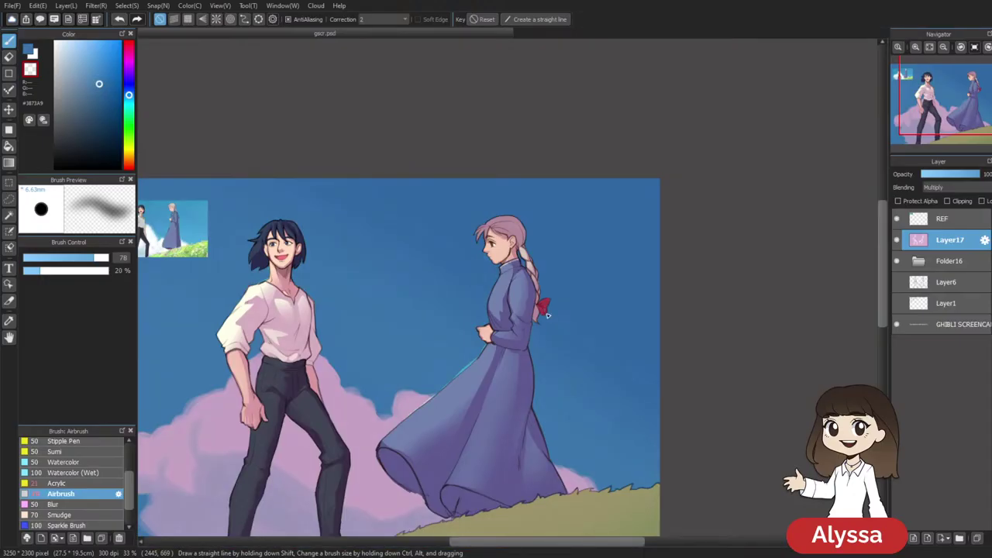
Lasso jagged light patches across the woman's bangs and the crown of her hair
{"action": "key", "text": "m"}
{"action": "scroll", "coordinate": [546, 314], "scroll_direction": "up", "scroll_amount": 3}
{"action": "left_click_drag", "start_coordinate": [404, 222], "coordinate": [438, 183]}
{"action": "mouse_move", "coordinate": [427, 177]}
{"action": "left_mouse_down"}
{"action": "mouse_move", "coordinate": [405, 190]}
{"action": "mouse_move", "coordinate": [457, 168]}
{"action": "mouse_move", "coordinate": [504, 177]}
{"action": "left_mouse_up"}
{"action": "key", "text": "Delete"}
{"action": "key", "text": "ctrl+d"}
{"action": "left_click_drag", "start_coordinate": [480, 175], "coordinate": [476, 198]}
{"action": "key", "text": "Delete"}
{"action": "key", "text": "ctrl+d"}
{"action": "key", "text": "ctrl+z"}
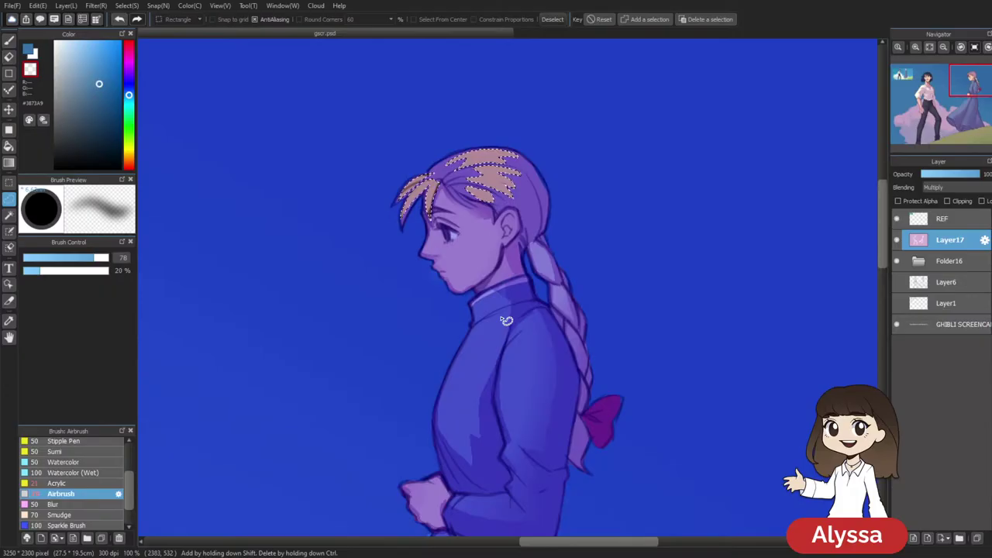
Softly clear the tint inside the selected hair patches with the Airbrush at size 256, and deselect
{"action": "key", "text": "b"}
{"action": "key", "text": "bracketright"}
{"action": "key", "text": "bracketright"}
{"action": "key", "text": "bracketright"}
{"action": "key", "text": "bracketright"}
{"action": "key", "text": "bracketright"}
{"action": "key", "text": "bracketright"}
{"action": "key", "text": "bracketright"}
{"action": "key", "text": "bracketright"}
{"action": "key", "text": "ctrl+d"}
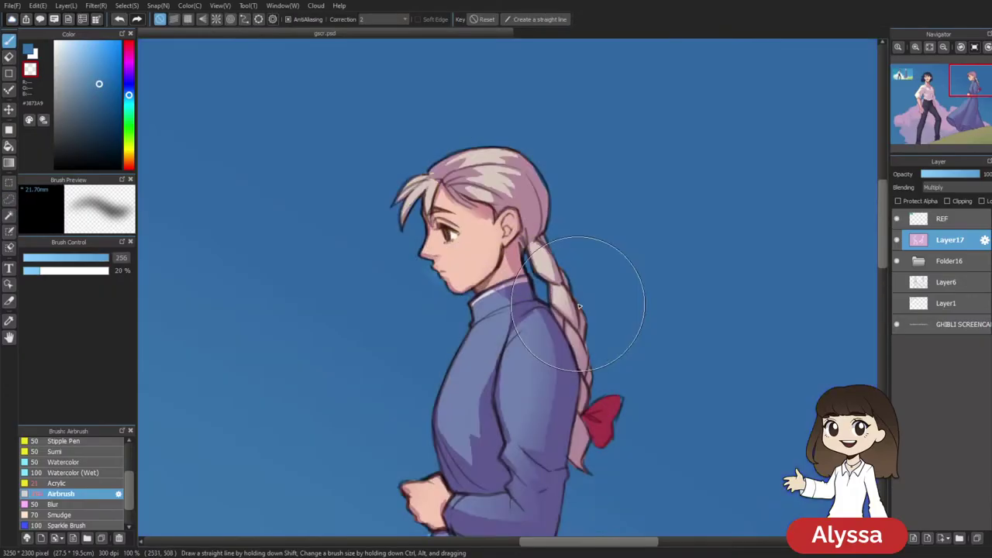
{"action": "scroll", "coordinate": [578, 306], "scroll_direction": "down", "scroll_amount": 5}
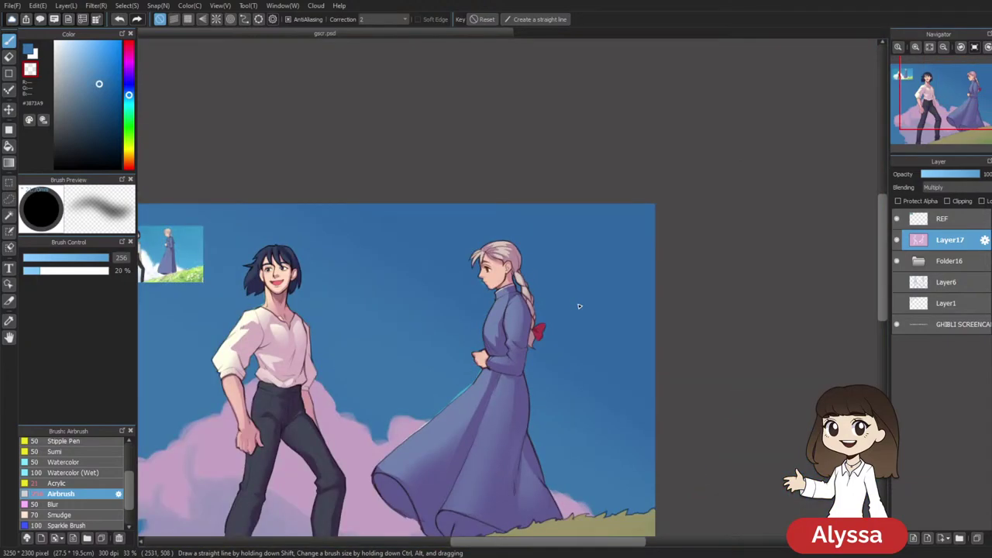
{"action": "left_click_drag", "start_coordinate": [451, 462], "coordinate": [536, 333]}
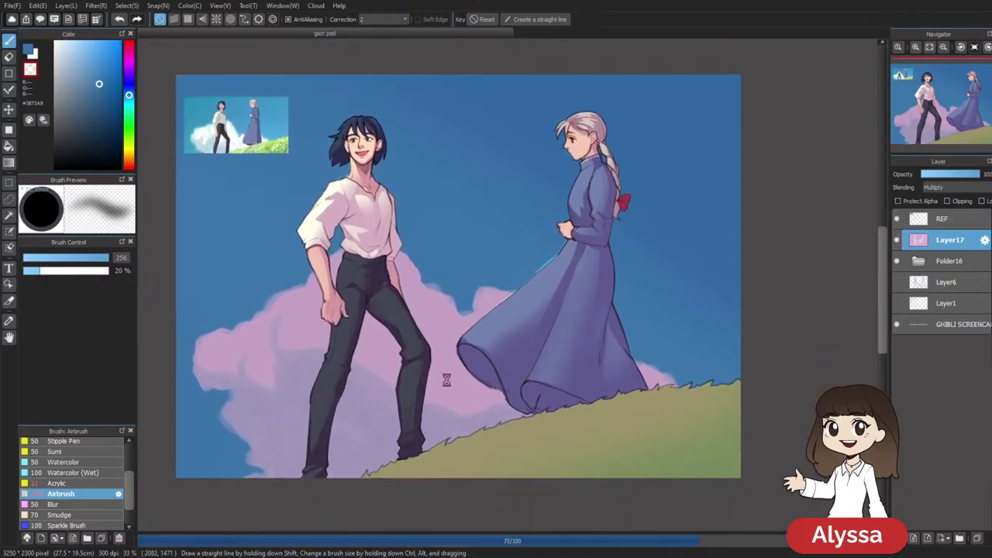
{"action": "left_click_drag", "start_coordinate": [615, 365], "coordinate": [615, 339]}
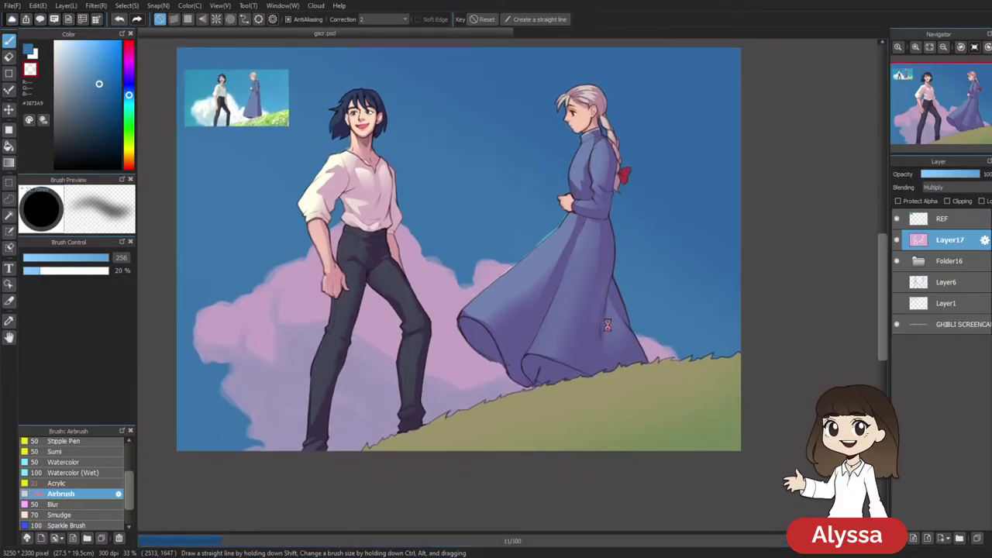
{"action": "left_click_drag", "start_coordinate": [637, 297], "coordinate": [674, 345]}
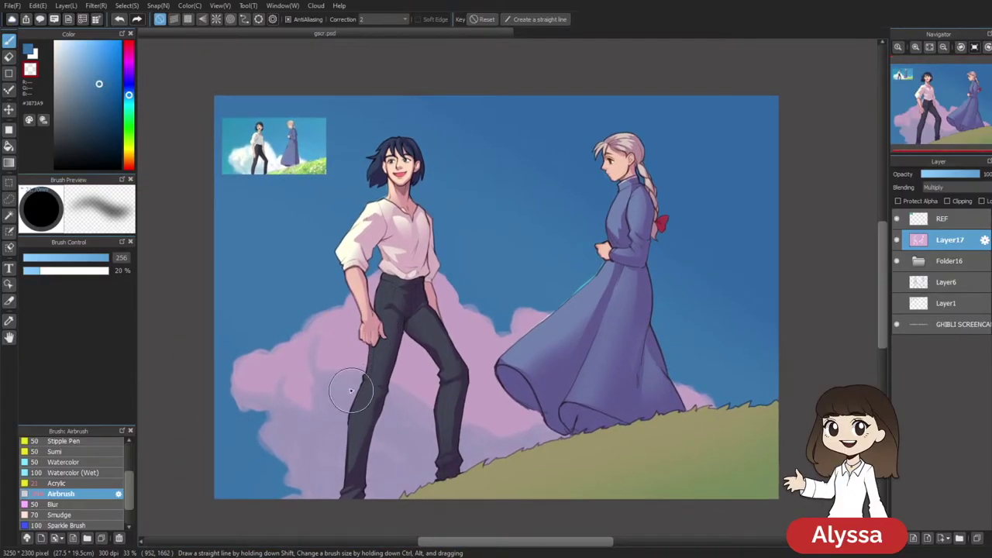
{"action": "left_click_drag", "start_coordinate": [530, 435], "coordinate": [554, 399]}
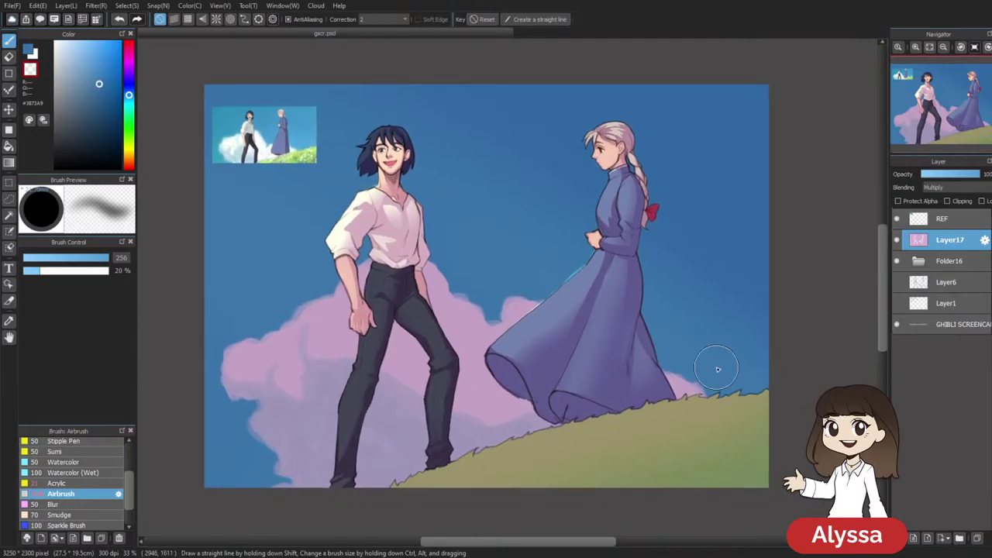
{"action": "left_click_drag", "start_coordinate": [756, 372], "coordinate": [732, 393]}
Lasso a shaded patch on the man's upper sleeve, just below the shoulder
{"action": "key", "text": "ctrl+plus"}
{"action": "key", "text": "ctrl+plus"}
{"action": "mouse_move", "coordinate": [363, 200]}
{"action": "left_mouse_down"}
{"action": "mouse_move", "coordinate": [651, 292]}
{"action": "mouse_move", "coordinate": [574, 327]}
{"action": "left_mouse_up"}
{"action": "key", "text": "m"}
{"action": "key", "text": "l"}
{"action": "left_click_drag", "start_coordinate": [490, 304], "coordinate": [464, 283]}
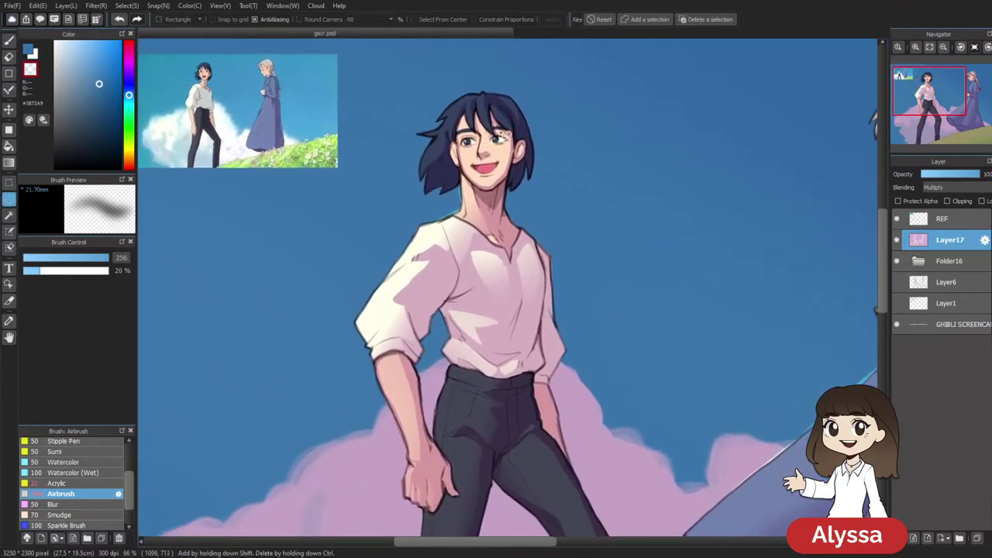
{"action": "left_click_drag", "start_coordinate": [506, 333], "coordinate": [483, 332]}
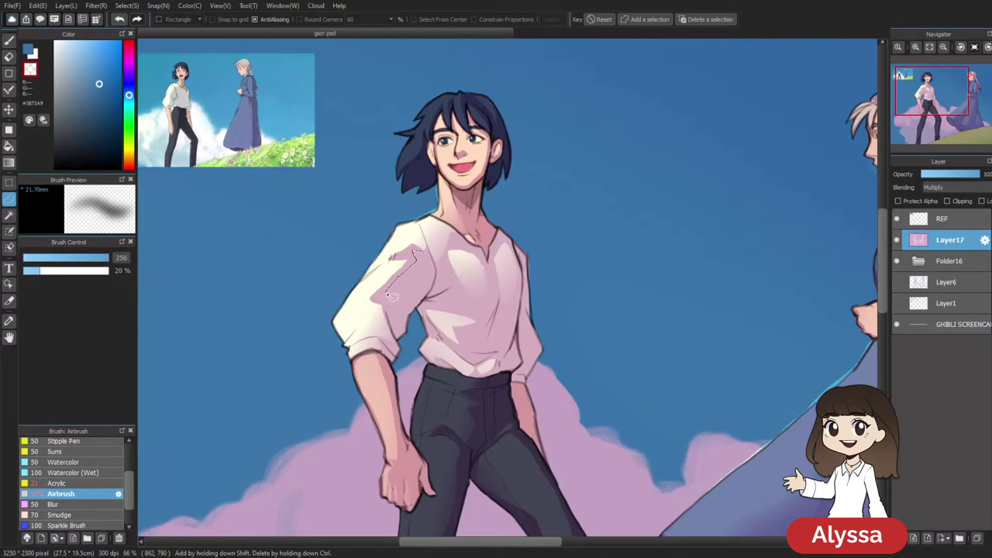
{"action": "left_click_drag", "start_coordinate": [425, 295], "coordinate": [431, 268]}
{"action": "key", "text": "b"}
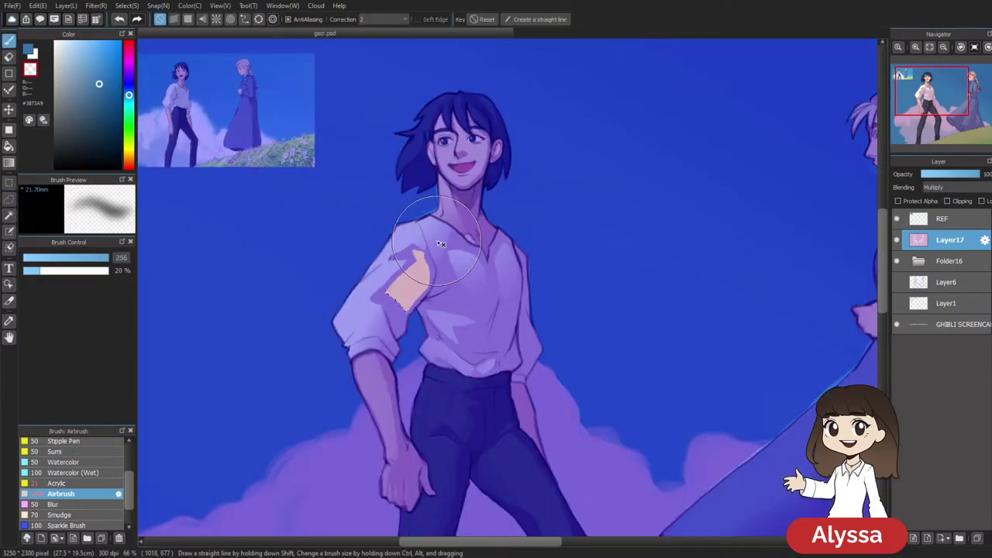
Try softly clearing the selected sleeve patch with the Airbrush, first at 20% and again at 9% opacity, and undo it
{"action": "mouse_move", "coordinate": [372, 324]}
{"action": "left_mouse_down"}
{"action": "mouse_move", "coordinate": [414, 269]}
{"action": "mouse_move", "coordinate": [476, 214]}
{"action": "left_mouse_up"}
{"action": "key", "text": "ctrl+d"}
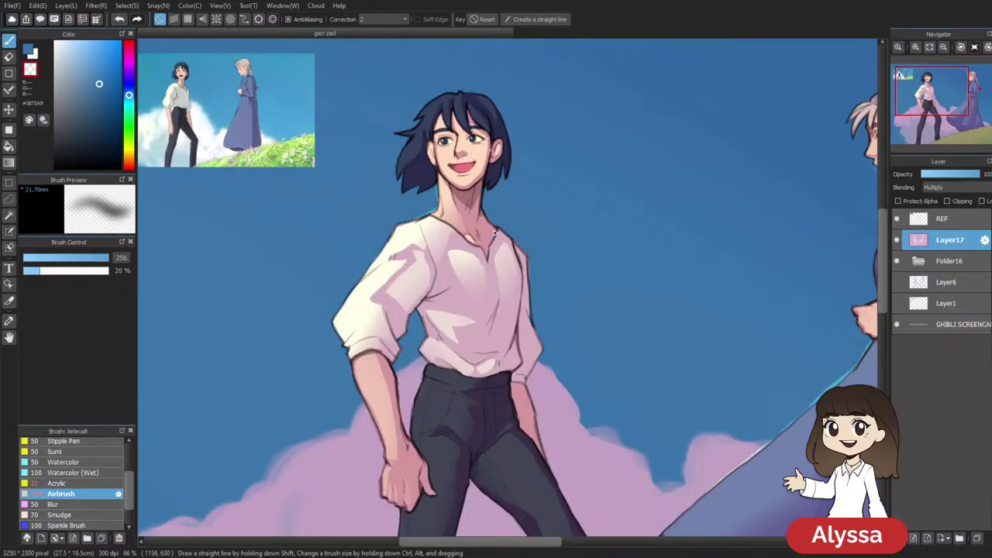
{"action": "key", "text": "ctrl+z"}
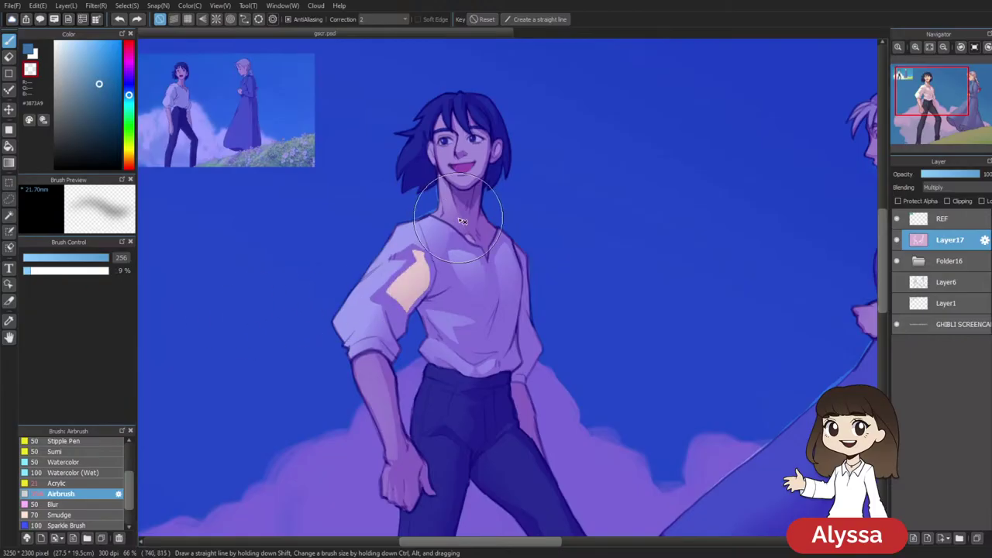
{"action": "key", "text": "ctrl+d"}
{"action": "scroll", "coordinate": [363, 338], "scroll_direction": "down", "scroll_amount": 4}
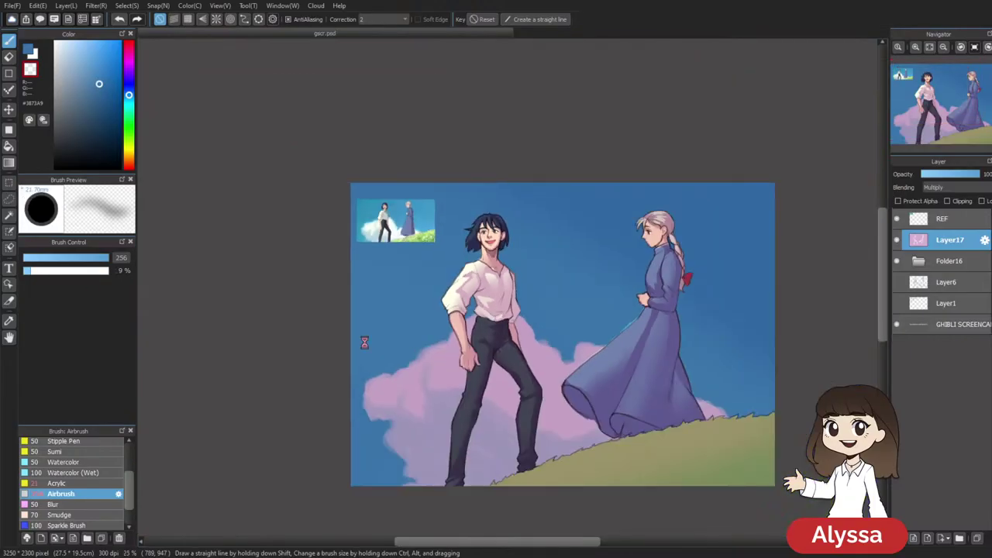
{"action": "scroll", "coordinate": [364, 342], "scroll_direction": "up", "scroll_amount": 2}
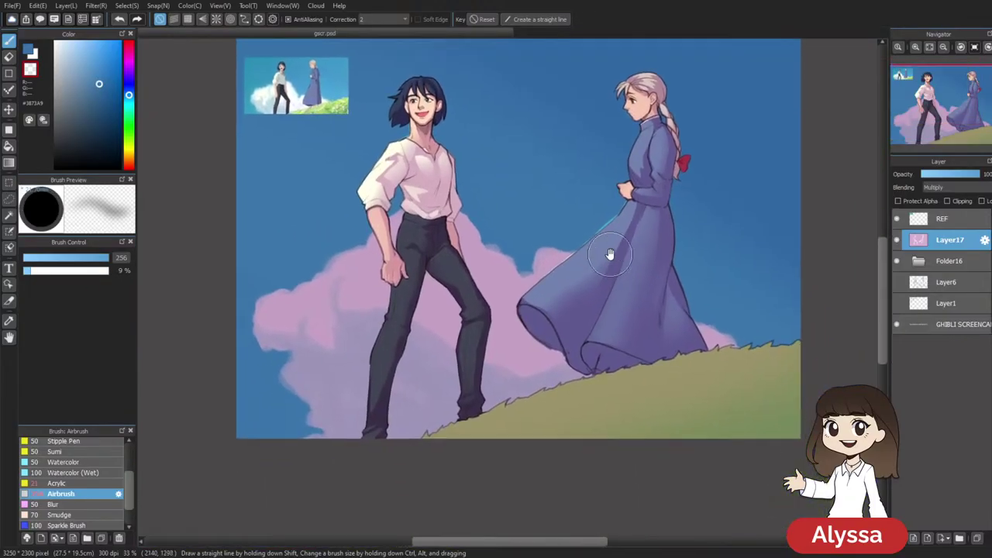
{"action": "key", "text": "ctrl+z"}
{"action": "key", "text": "ctrl+z"}
{"action": "key", "text": "ctrl+z"}
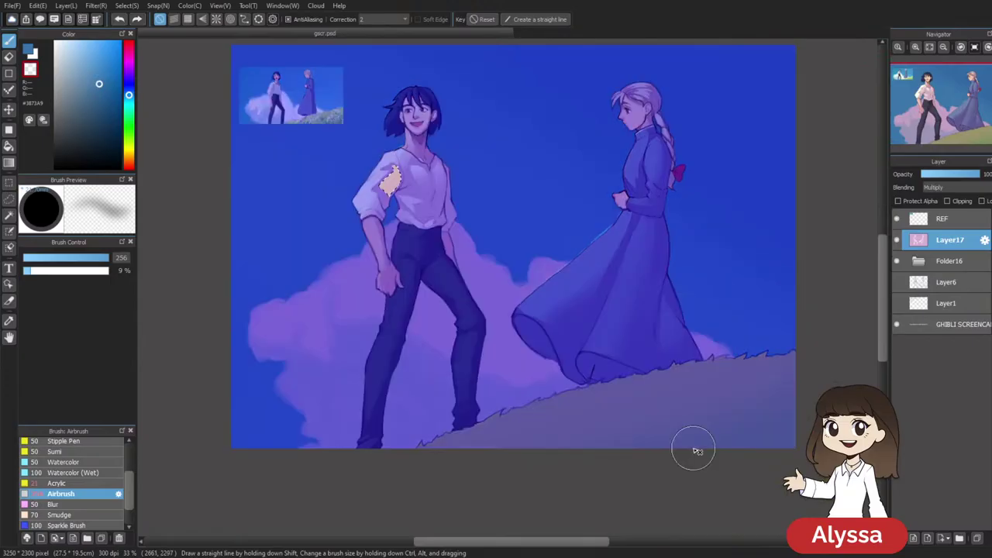
Select Folder16 and expand it to show its artwork layers
{"action": "left_click_drag", "start_coordinate": [567, 298], "coordinate": [644, 349]}
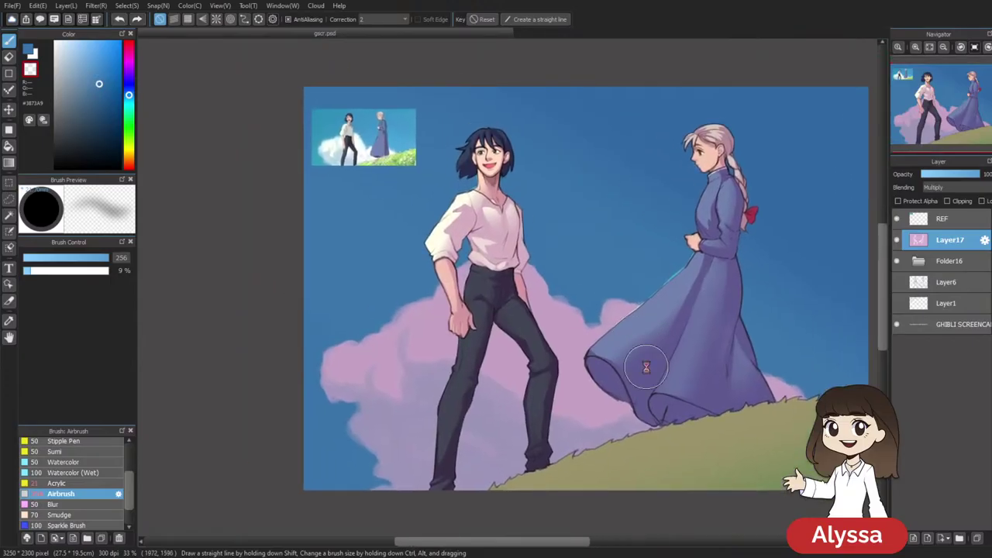
{"action": "key", "text": "ctrl+plus"}
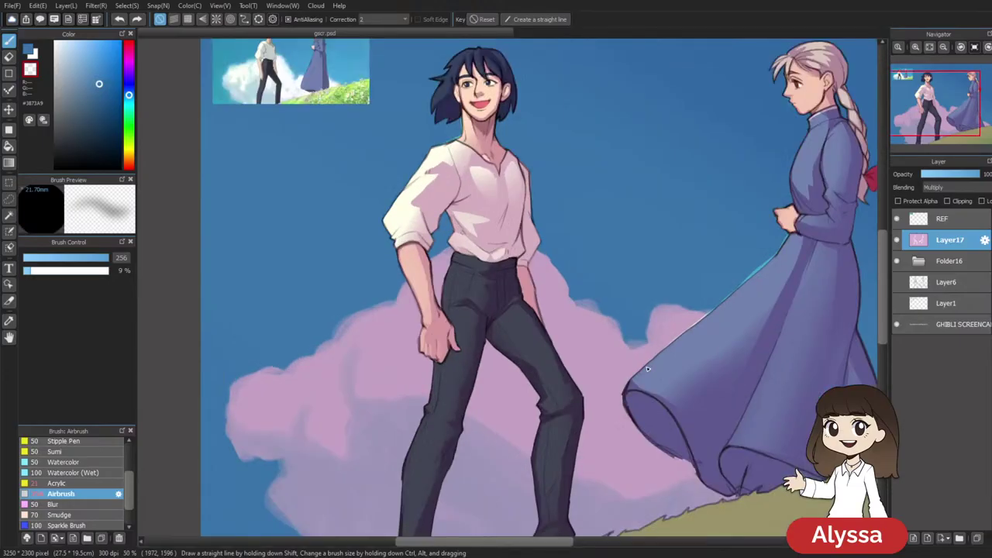
{"action": "left_click_drag", "start_coordinate": [515, 357], "coordinate": [516, 193]}
{"action": "left_click_drag", "start_coordinate": [823, 181], "coordinate": [811, 264]}
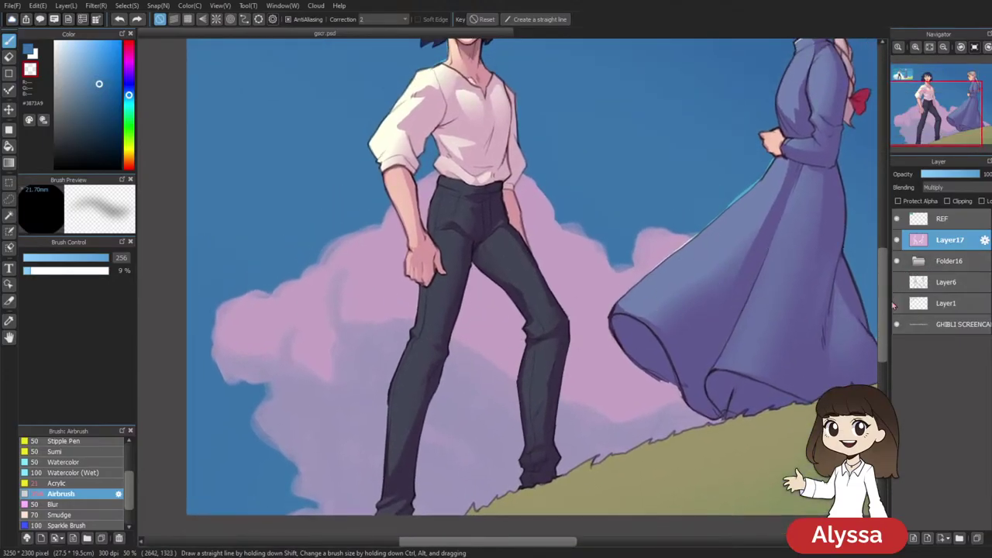
{"action": "left_click_drag", "start_coordinate": [769, 406], "coordinate": [706, 476]}
{"action": "left_click_drag", "start_coordinate": [840, 379], "coordinate": [778, 412]}
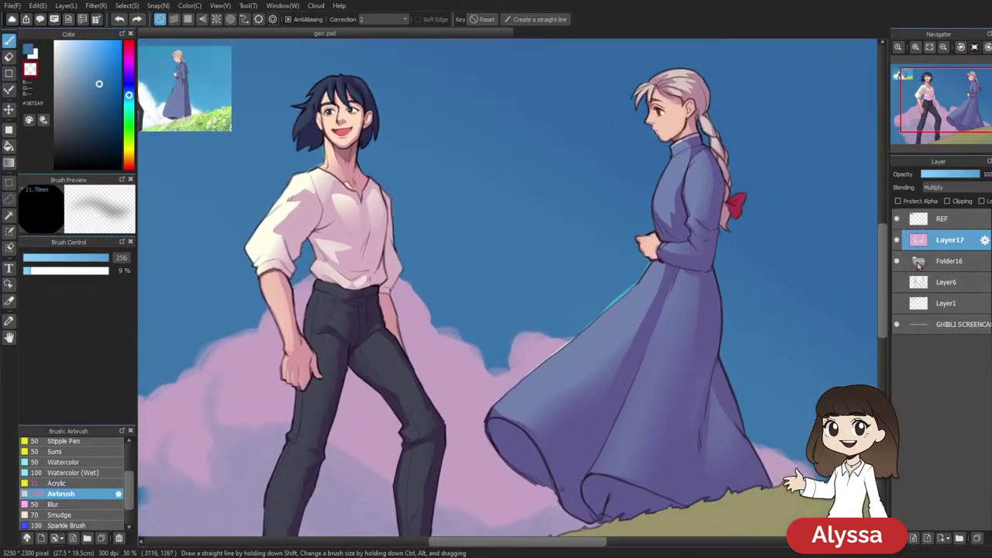
{"action": "left_click", "coordinate": [917, 263]}
{"action": "left_click_drag", "start_coordinate": [686, 375], "coordinate": [639, 417]}
{"action": "left_click_drag", "start_coordinate": [658, 458], "coordinate": [719, 326]}
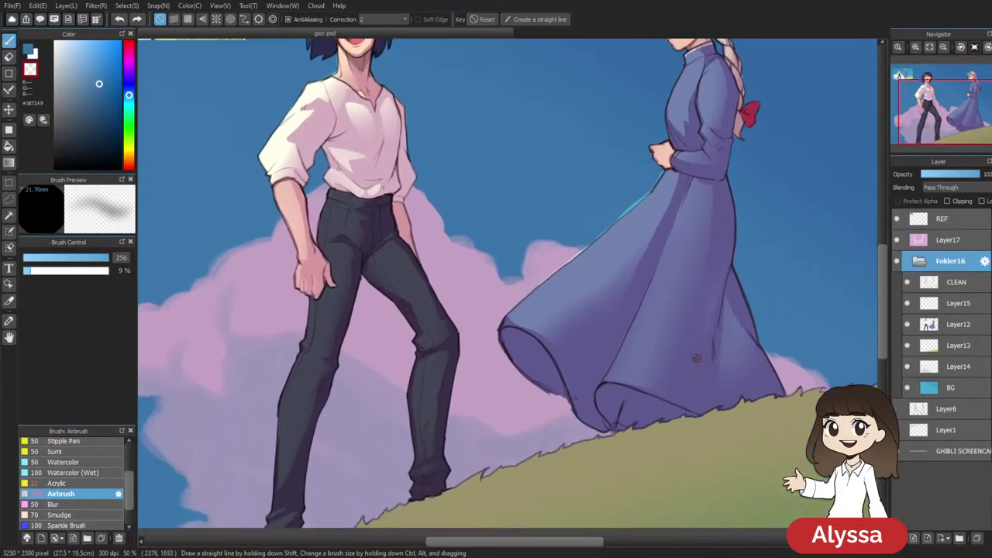
{"action": "scroll", "coordinate": [697, 358], "scroll_direction": "down", "scroll_amount": 1}
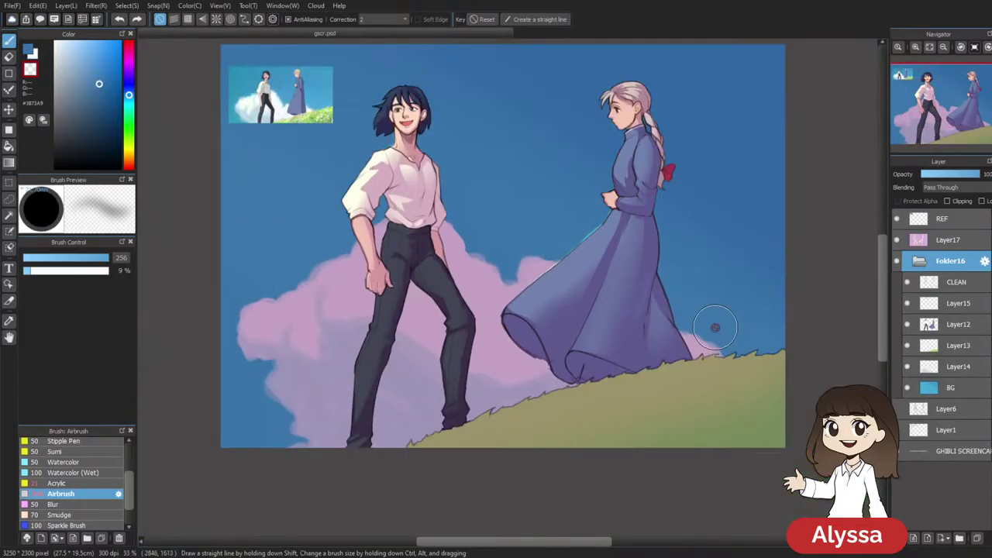
Lasso a series of jagged light patches along the upper ridge of the grassy hill
{"action": "key", "text": "m"}
{"action": "left_click_drag", "start_coordinate": [556, 291], "coordinate": [459, 172]}
{"action": "key", "text": "l"}
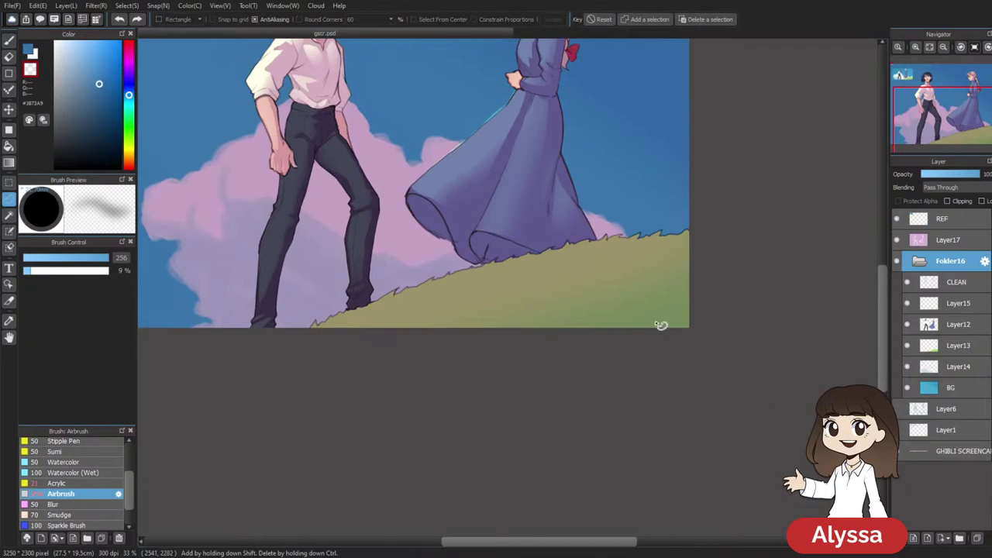
{"action": "left_click_drag", "start_coordinate": [616, 310], "coordinate": [627, 222]}
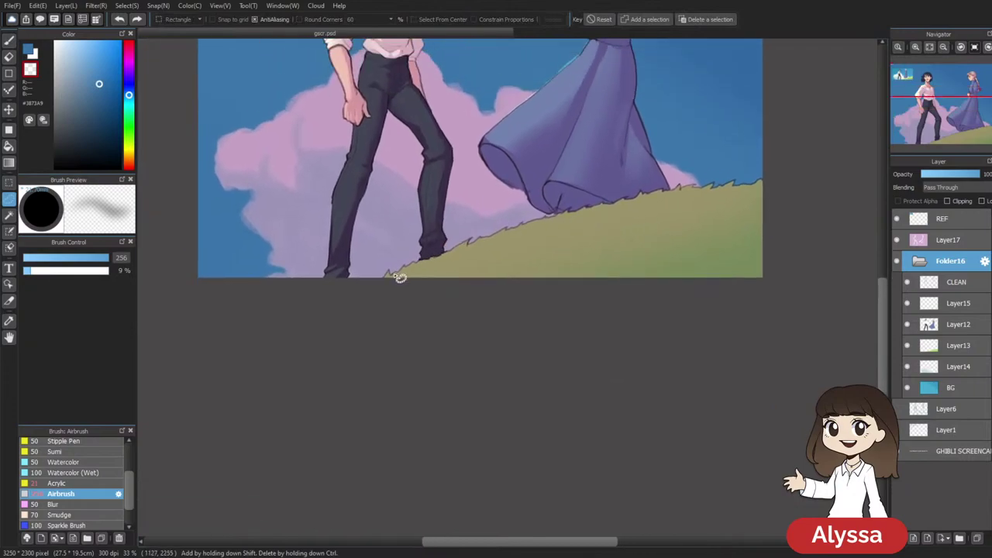
{"action": "key", "text": "ctrl+a"}
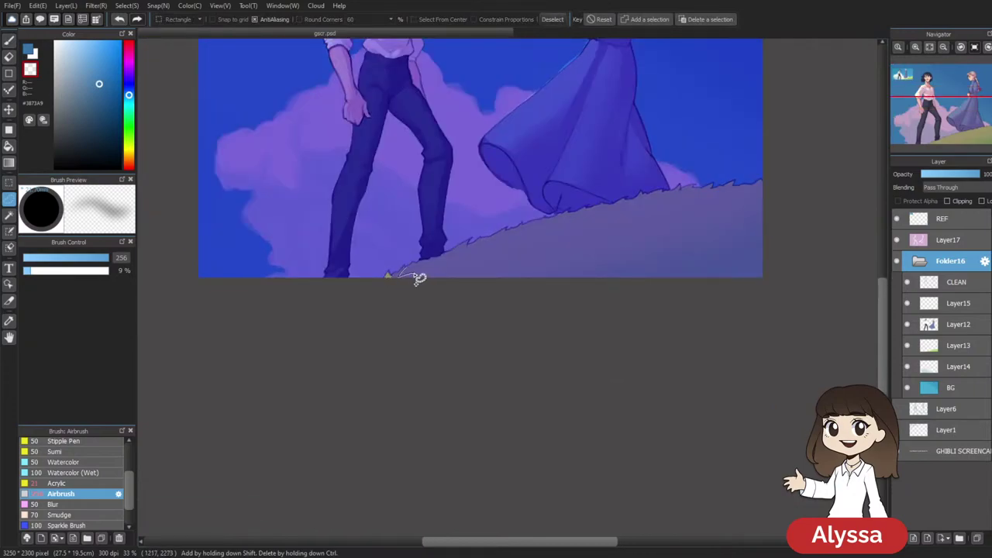
{"action": "left_click_drag", "start_coordinate": [429, 267], "coordinate": [424, 271]}
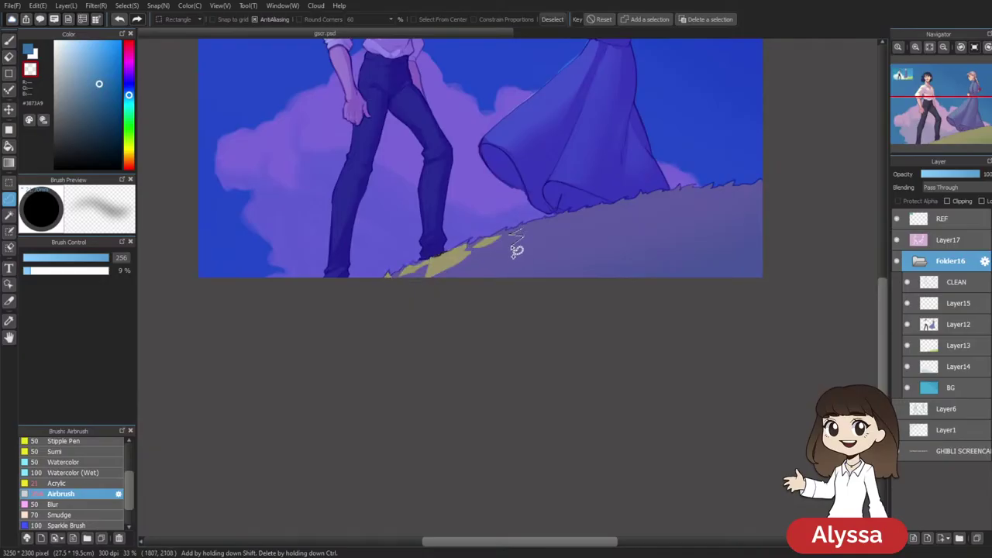
{"action": "left_click_drag", "start_coordinate": [534, 229], "coordinate": [524, 232]}
{"action": "mouse_move", "coordinate": [586, 211]}
{"action": "left_mouse_down"}
{"action": "mouse_move", "coordinate": [602, 206]}
{"action": "mouse_move", "coordinate": [629, 222]}
{"action": "mouse_move", "coordinate": [643, 200]}
{"action": "left_mouse_up"}
{"action": "left_click_drag", "start_coordinate": [644, 197], "coordinate": [653, 203]}
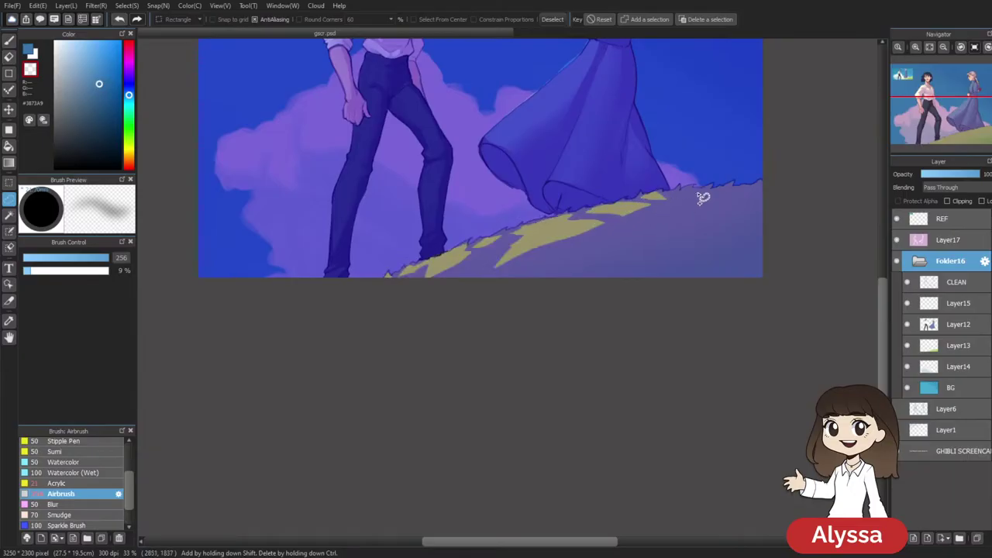
{"action": "mouse_move", "coordinate": [735, 192]}
{"action": "left_mouse_down"}
{"action": "mouse_move", "coordinate": [764, 186]}
{"action": "mouse_move", "coordinate": [720, 194]}
{"action": "left_mouse_up"}
Add larger light patches lower down the hill's slope and along the image edges to the lasso selection
{"action": "left_click_drag", "start_coordinate": [647, 217], "coordinate": [609, 243]}
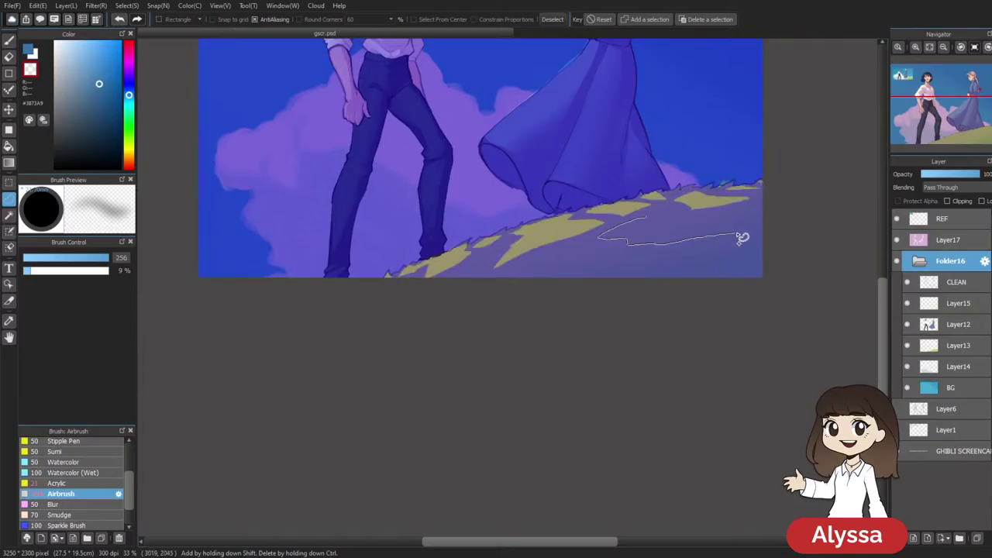
{"action": "left_click_drag", "start_coordinate": [738, 238], "coordinate": [659, 222]}
{"action": "left_click_drag", "start_coordinate": [750, 225], "coordinate": [768, 208]}
{"action": "mouse_move", "coordinate": [580, 245]}
{"action": "left_mouse_down"}
{"action": "mouse_move", "coordinate": [464, 306]}
{"action": "mouse_move", "coordinate": [629, 303]}
{"action": "left_mouse_up"}
{"action": "mouse_move", "coordinate": [459, 283]}
{"action": "left_mouse_down"}
{"action": "mouse_move", "coordinate": [445, 284]}
{"action": "mouse_move", "coordinate": [456, 286]}
{"action": "left_mouse_up"}
{"action": "key", "text": "space"}
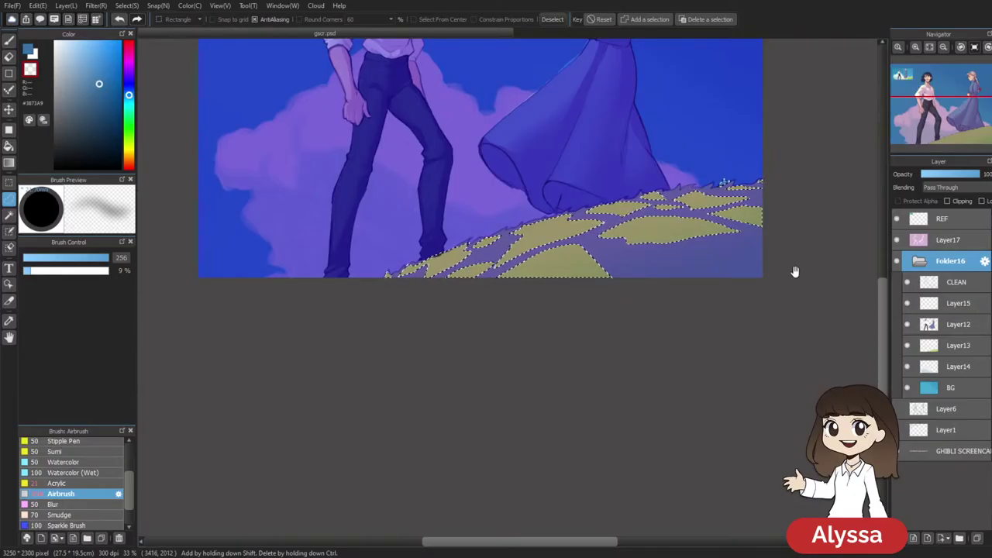
{"action": "left_click_drag", "start_coordinate": [803, 259], "coordinate": [696, 354]}
Collapse Folder16 and make Layer17 the active layer, keeping the hill's light patches selected
{"action": "key", "text": "e"}
{"action": "left_click_drag", "start_coordinate": [368, 209], "coordinate": [619, 221]}
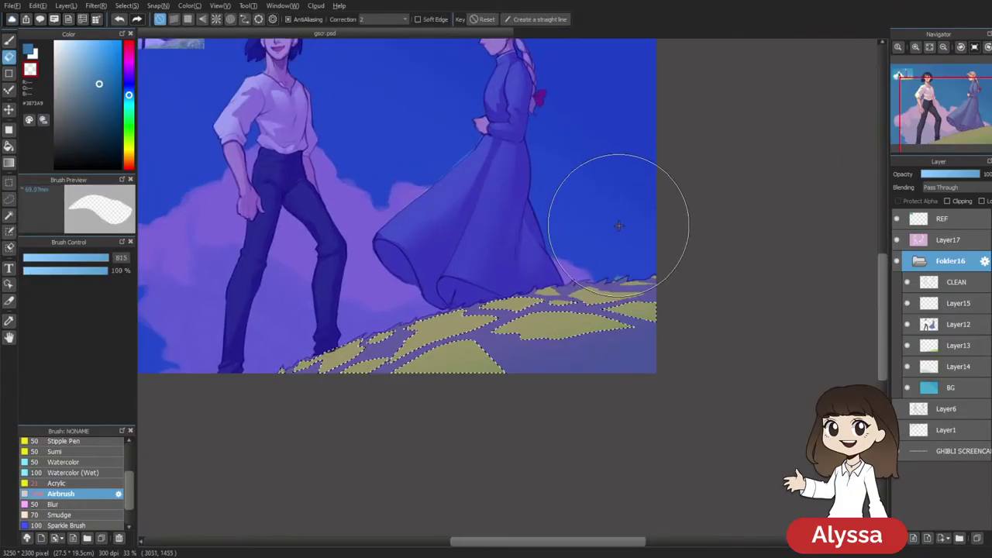
{"action": "left_click", "coordinate": [944, 242]}
{"action": "key", "text": "ctrl+d"}
{"action": "left_click", "coordinate": [918, 264]}
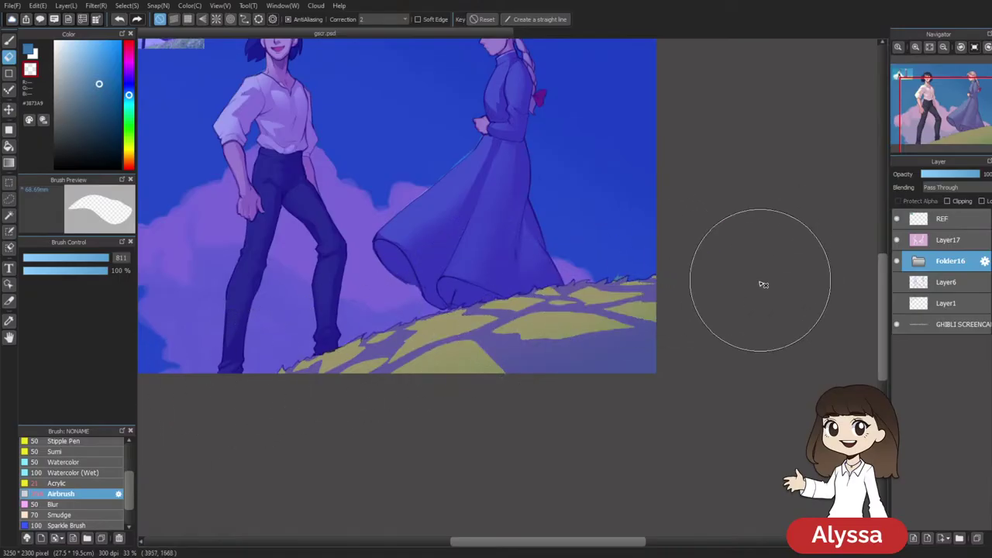
{"action": "left_click", "coordinate": [946, 242]}
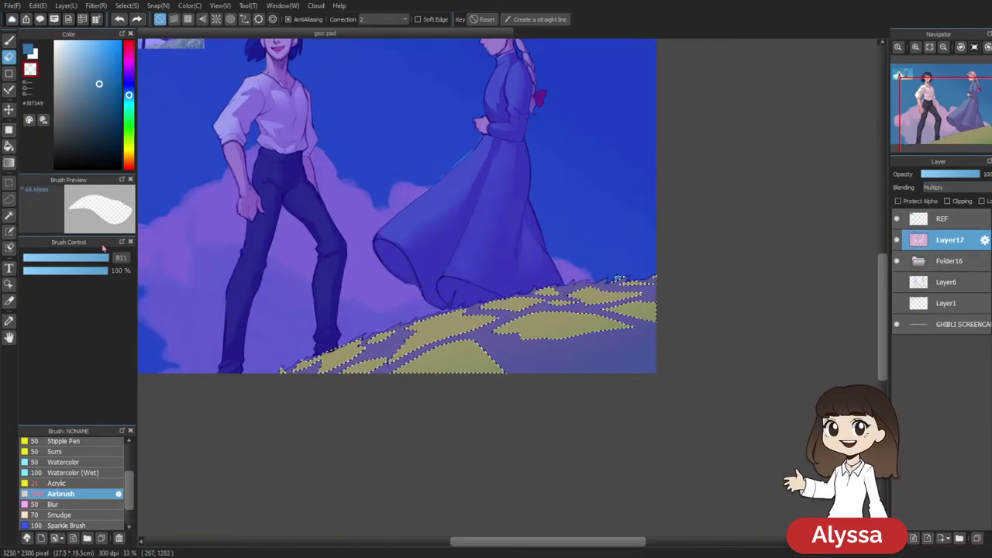
Softly clear Layer17's tint inside the selected hill patches with the transparent Airbrush at 9% opacity and size 1000, and deselect
{"action": "left_click", "coordinate": [54, 271]}
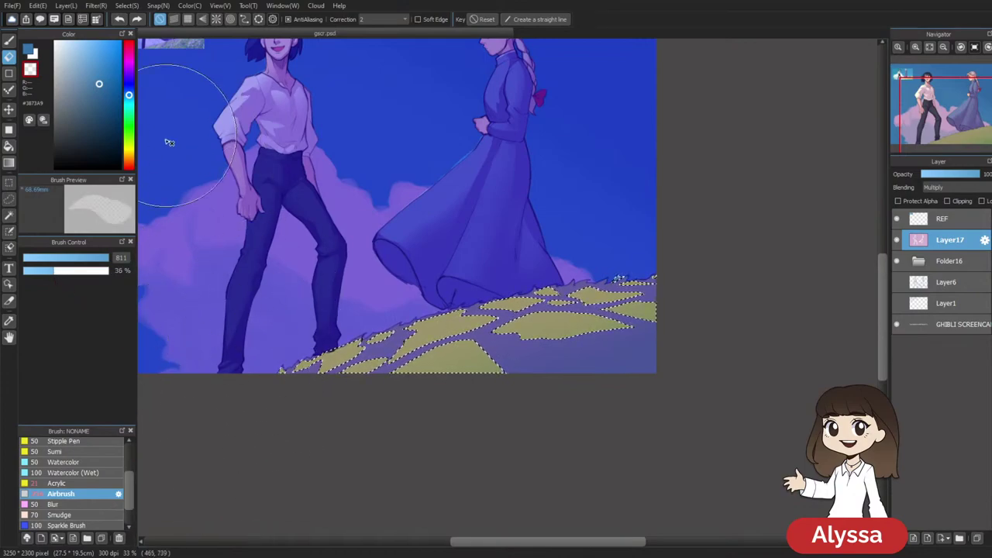
{"action": "key", "text": "v"}
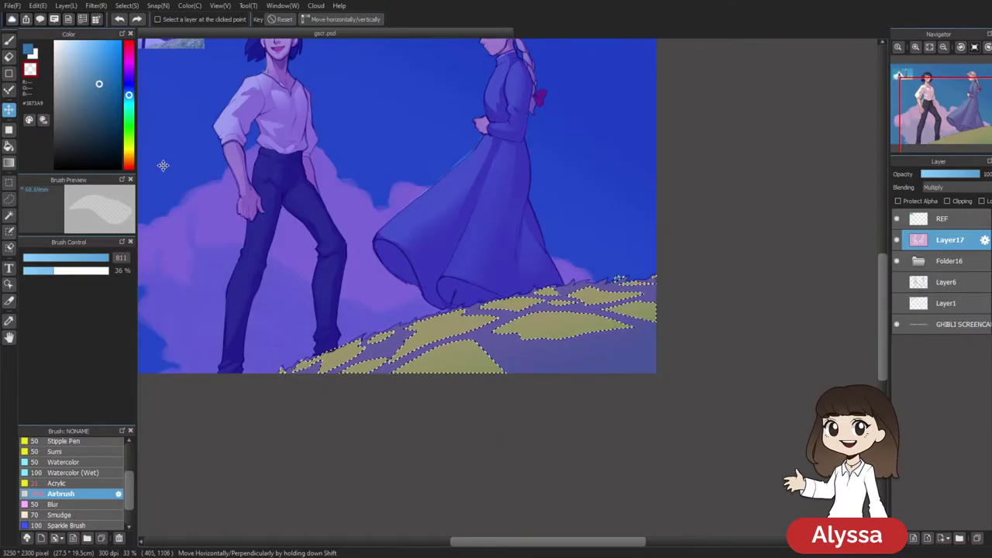
{"action": "key", "text": "b"}
{"action": "key", "text": "ctrl+d"}
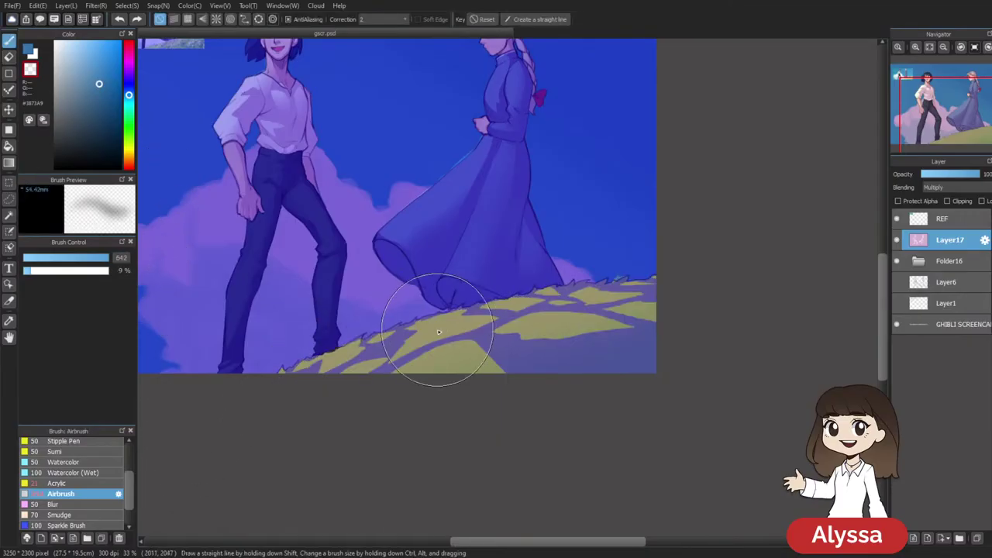
{"action": "left_click_drag", "start_coordinate": [386, 347], "coordinate": [713, 275]}
{"action": "key", "text": "bracketright"}
{"action": "key", "text": "bracketright"}
{"action": "key", "text": "bracketright"}
{"action": "key", "text": "bracketright"}
{"action": "key", "text": "bracketright"}
{"action": "left_click_drag", "start_coordinate": [238, 380], "coordinate": [712, 218]}
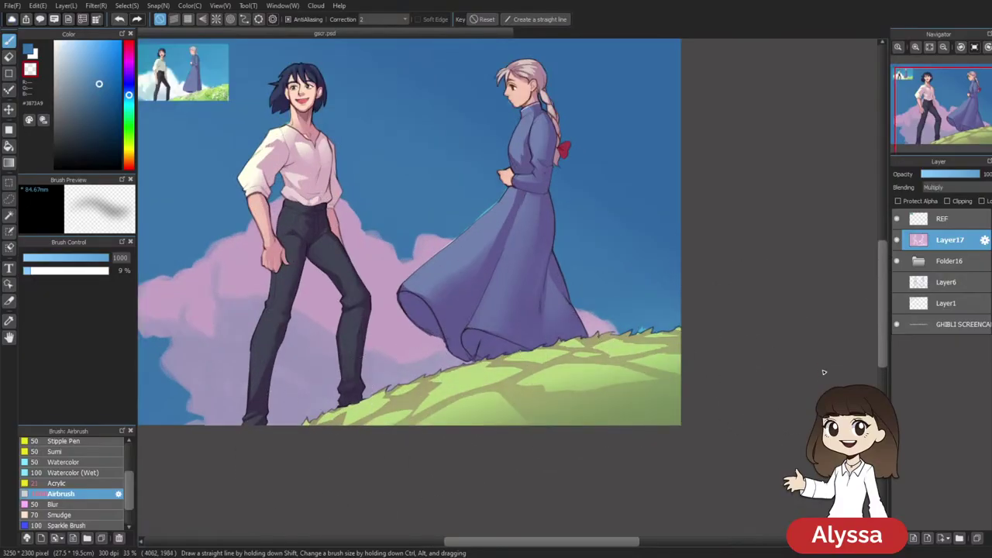
{"action": "key", "text": "ctrl+minus"}
{"action": "key", "text": "ctrl+minus"}
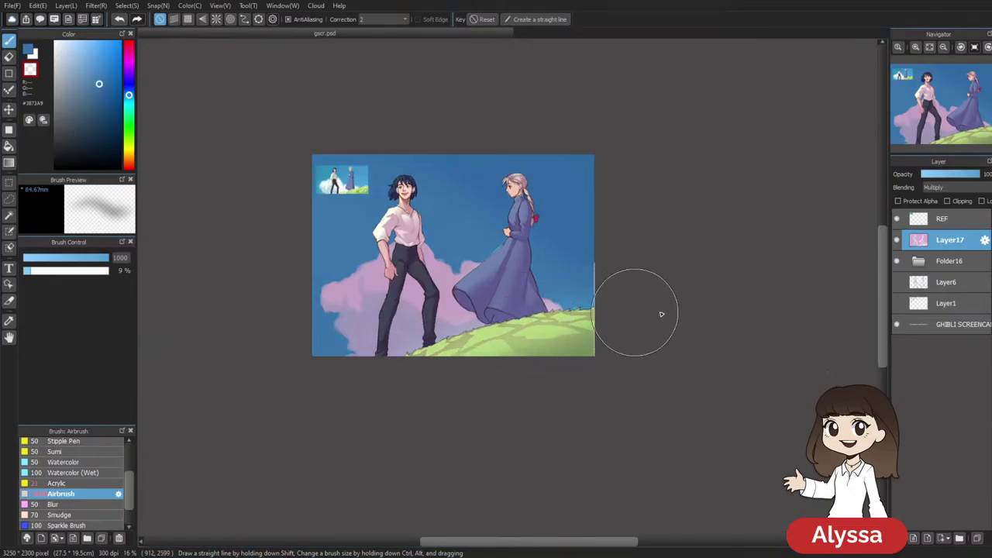
Undo the last Airbrush pass and softly clear the tint along the hill's lower slope again at size 888
{"action": "key", "text": "ctrl+z"}
{"action": "key", "text": "ctrl+plus"}
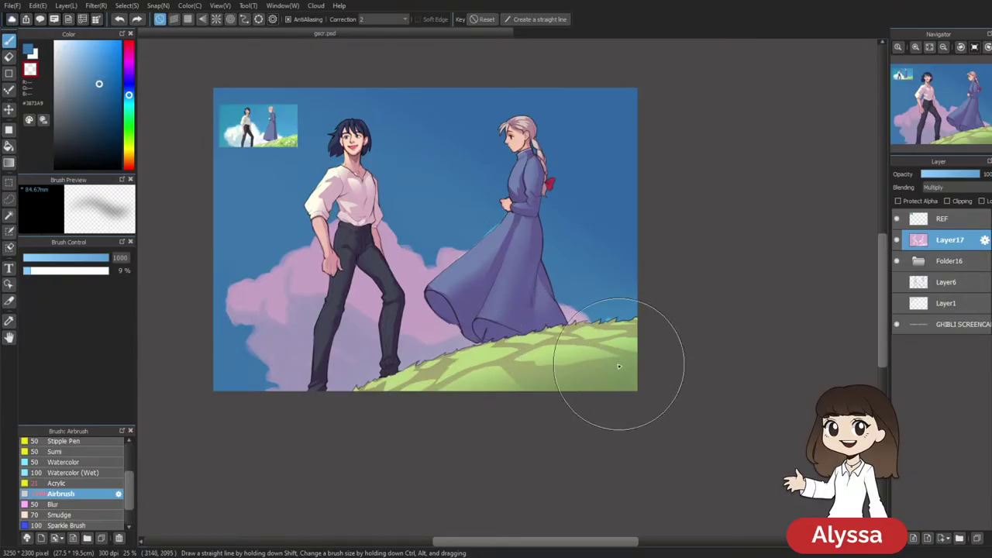
{"action": "key", "text": "bracketleft"}
{"action": "key", "text": "bracketleft"}
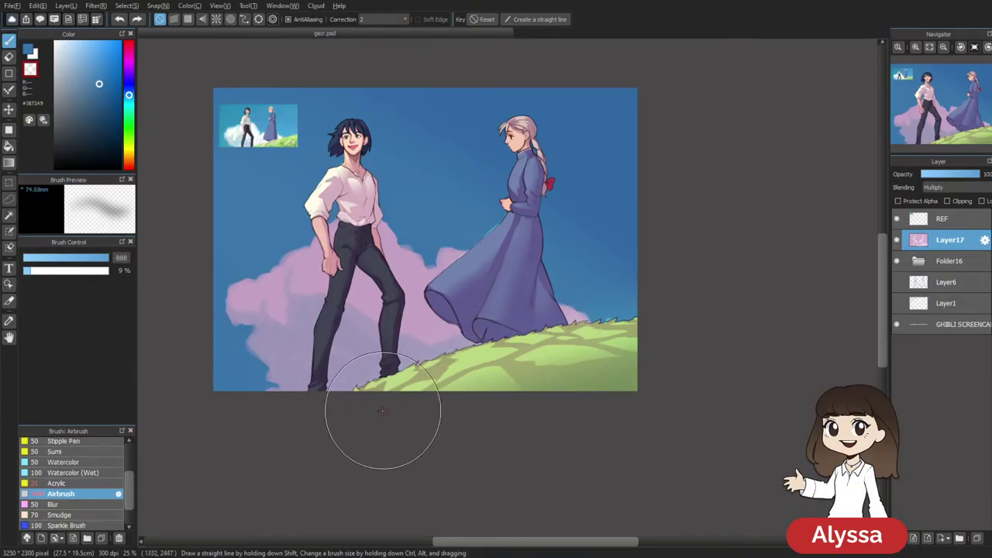
{"action": "left_click_drag", "start_coordinate": [417, 390], "coordinate": [740, 330]}
{"action": "key", "text": "ctrl+z"}
{"action": "key", "text": "ctrl+y"}
{"action": "left_click_drag", "start_coordinate": [578, 226], "coordinate": [662, 303]}
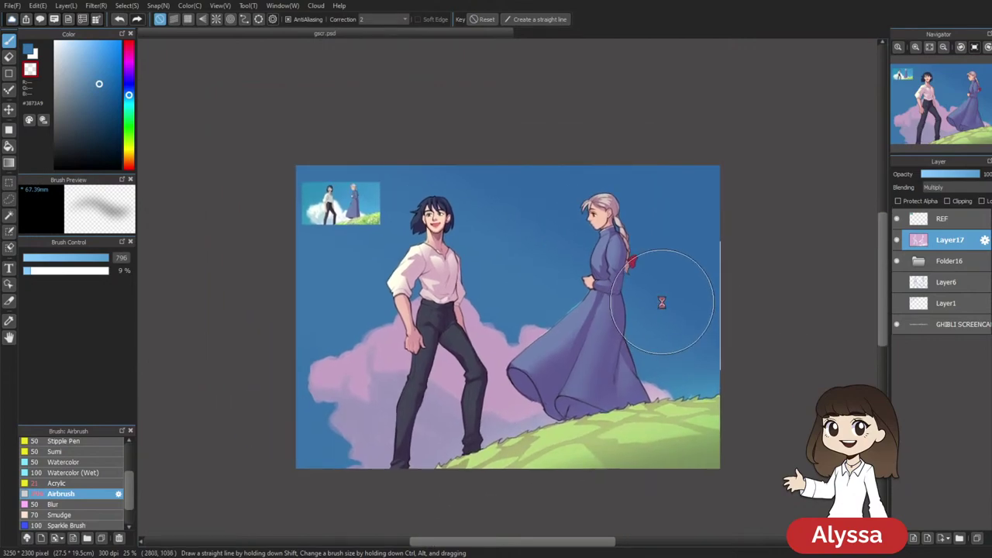
{"action": "left_click_drag", "start_coordinate": [644, 331], "coordinate": [643, 268]}
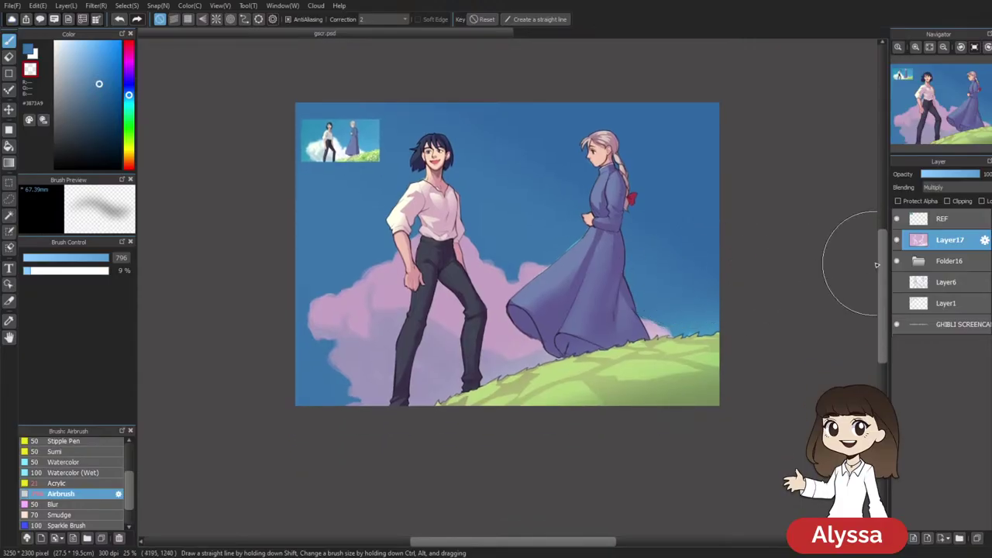
Load the figures on Layer12 as a selection, invert it to cover the background, and make Layer17 active
{"action": "left_click", "coordinate": [927, 265]}
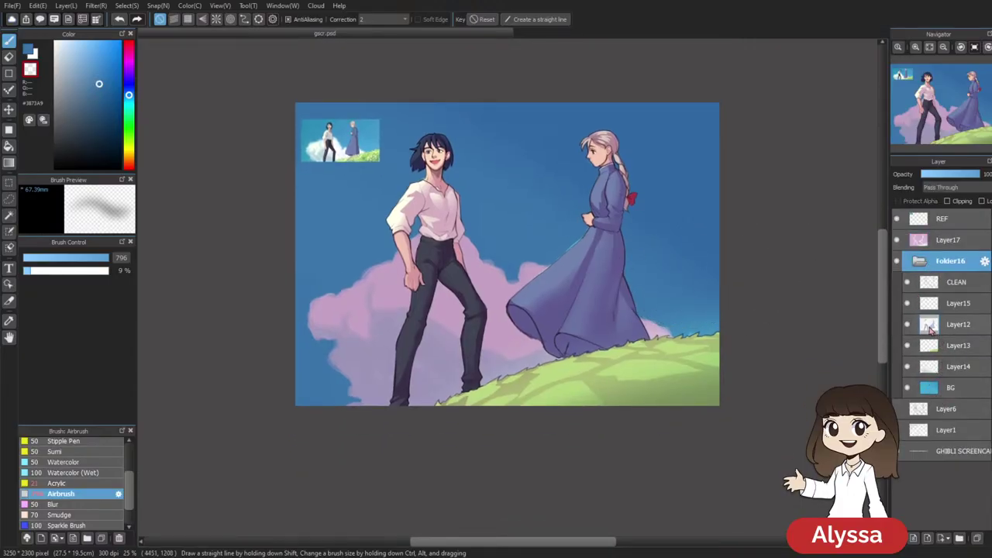
{"action": "left_click", "coordinate": [929, 329], "text": "ctrl"}
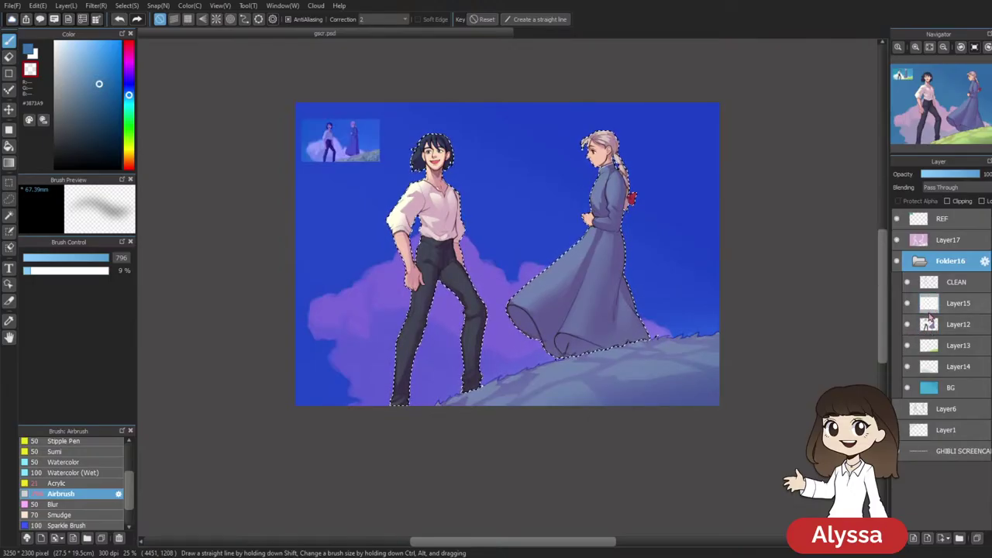
{"action": "key", "text": "ctrl+d"}
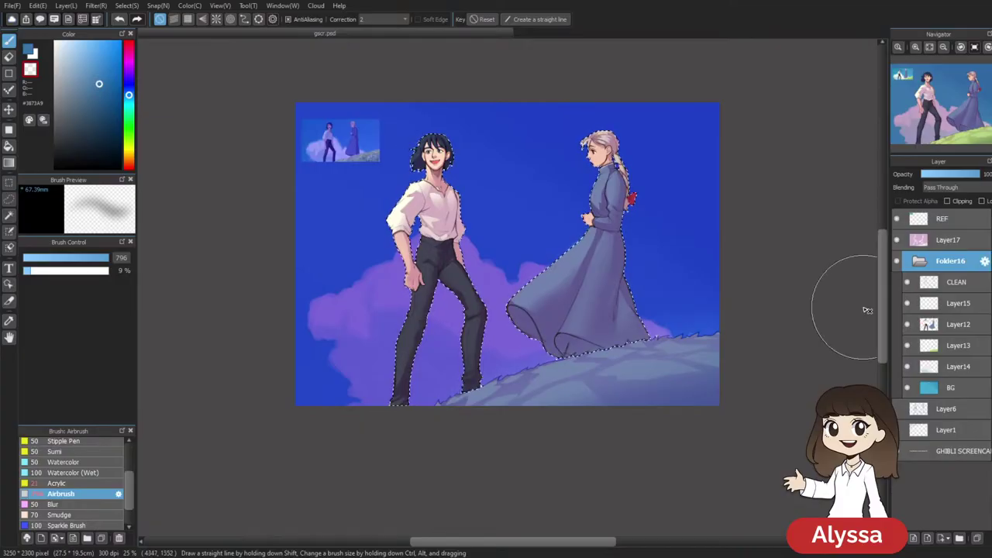
{"action": "left_click", "coordinate": [919, 261]}
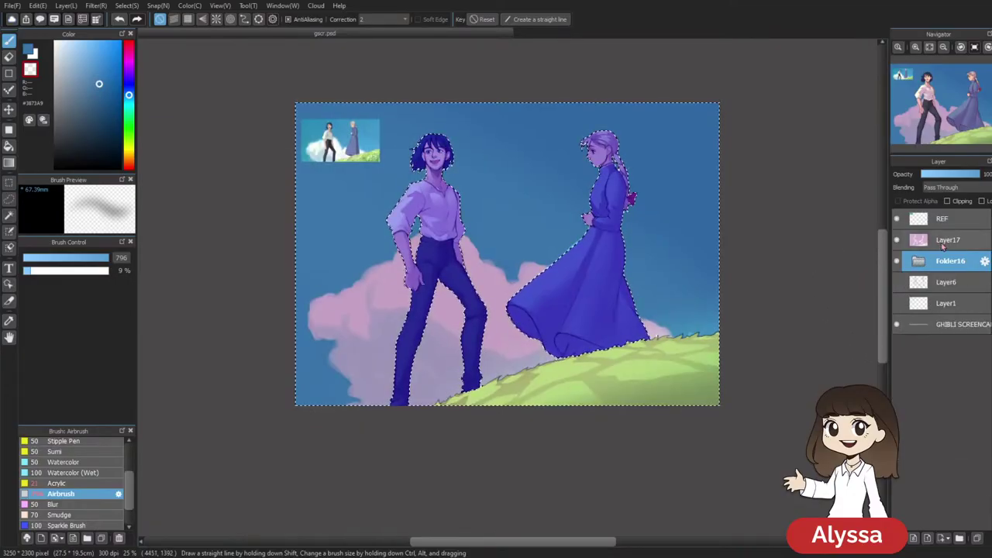
{"action": "left_click", "coordinate": [949, 239]}
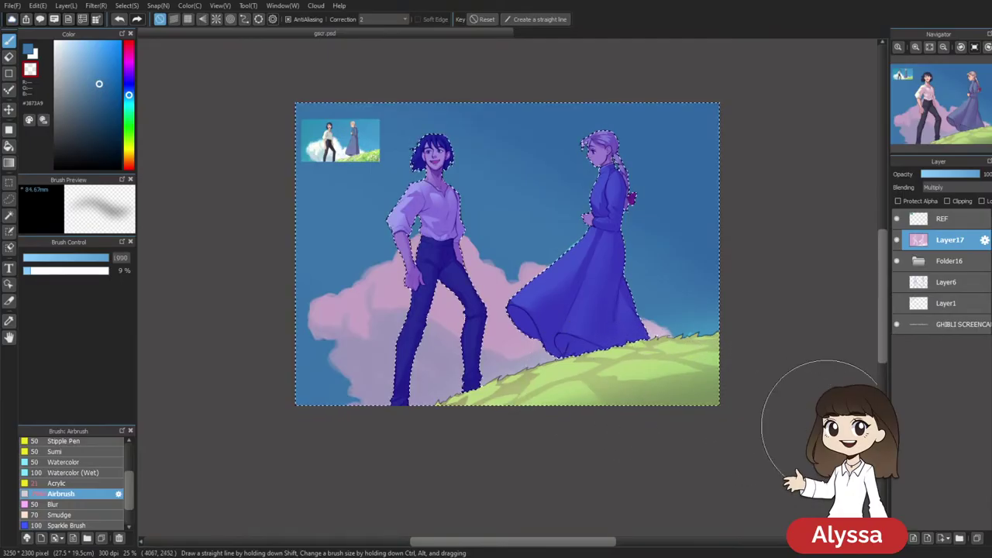
Try softly clearing the tint over the sky, clouds and hill with the transparent Airbrush at 9% opacity and size 1000
{"action": "key", "text": "ctrl+d"}
{"action": "key", "text": "ctrl+z"}
{"action": "mouse_move", "coordinate": [298, 399]}
{"action": "left_mouse_down"}
{"action": "mouse_move", "coordinate": [290, 396]}
{"action": "mouse_move", "coordinate": [345, 293]}
{"action": "mouse_move", "coordinate": [343, 168]}
{"action": "left_mouse_up"}
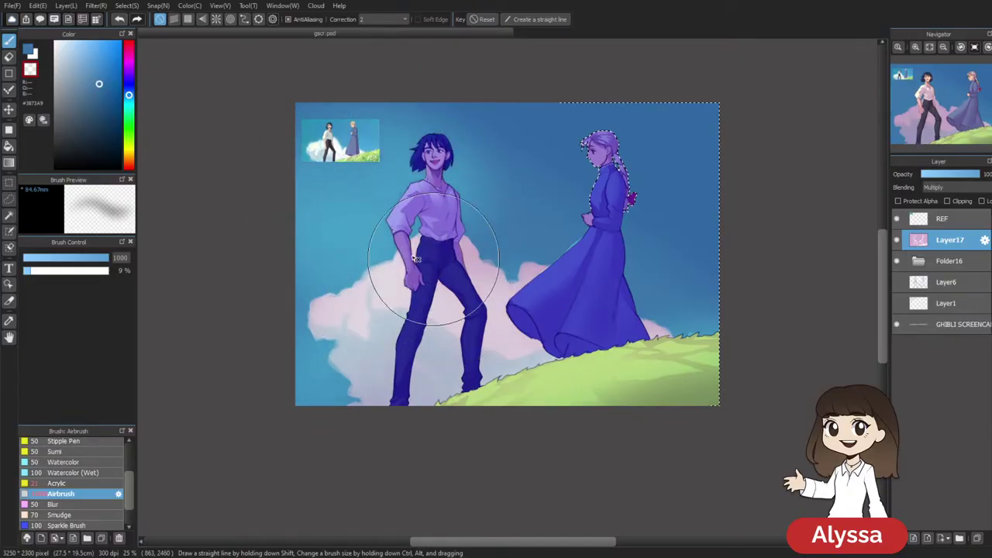
{"action": "mouse_move", "coordinate": [586, 200]}
{"action": "left_mouse_down"}
{"action": "mouse_move", "coordinate": [659, 203]}
{"action": "mouse_move", "coordinate": [536, 332]}
{"action": "mouse_move", "coordinate": [691, 287]}
{"action": "mouse_move", "coordinate": [608, 336]}
{"action": "mouse_move", "coordinate": [762, 368]}
{"action": "left_mouse_up"}
{"action": "mouse_move", "coordinate": [717, 307]}
{"action": "left_mouse_down"}
{"action": "mouse_move", "coordinate": [629, 208]}
{"action": "mouse_move", "coordinate": [499, 148]}
{"action": "mouse_move", "coordinate": [315, 133]}
{"action": "mouse_move", "coordinate": [134, 290]}
{"action": "left_mouse_up"}
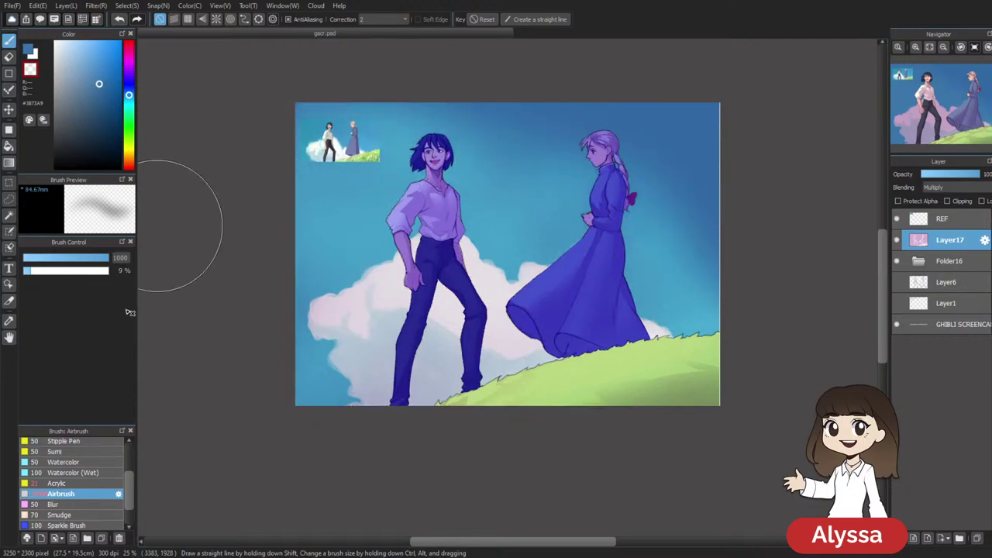
{"action": "mouse_move", "coordinate": [446, 152]}
{"action": "left_mouse_down"}
{"action": "mouse_move", "coordinate": [312, 159]}
{"action": "mouse_move", "coordinate": [631, 124]}
{"action": "mouse_move", "coordinate": [697, 130]}
{"action": "mouse_move", "coordinate": [419, 172]}
{"action": "mouse_move", "coordinate": [801, 170]}
{"action": "mouse_move", "coordinate": [569, 256]}
{"action": "mouse_move", "coordinate": [786, 188]}
{"action": "mouse_move", "coordinate": [613, 384]}
{"action": "mouse_move", "coordinate": [765, 250]}
{"action": "mouse_move", "coordinate": [684, 376]}
{"action": "mouse_move", "coordinate": [537, 353]}
{"action": "mouse_move", "coordinate": [306, 509]}
{"action": "mouse_move", "coordinate": [450, 257]}
{"action": "mouse_move", "coordinate": [372, 387]}
{"action": "mouse_move", "coordinate": [431, 284]}
{"action": "left_mouse_up"}
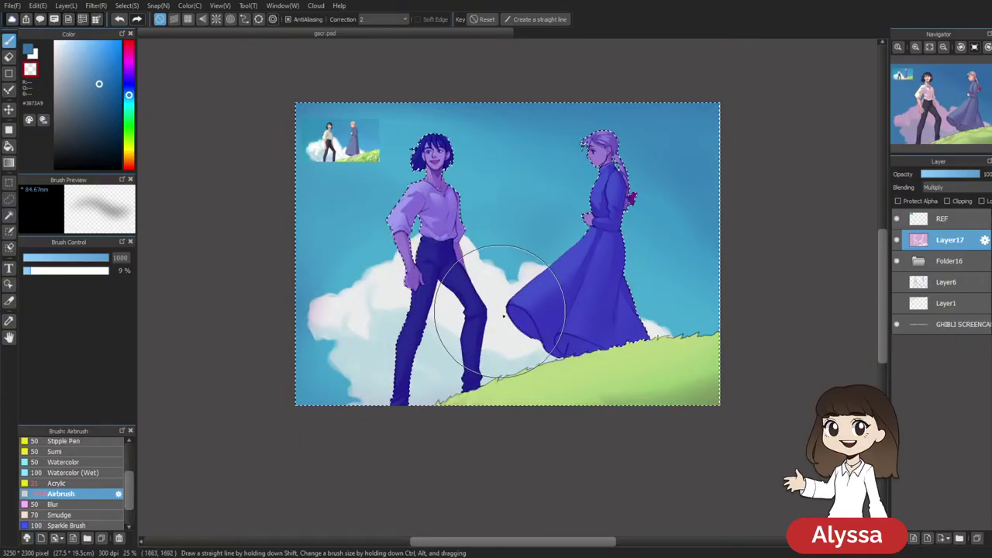
{"action": "scroll", "coordinate": [786, 379], "scroll_direction": "up", "scroll_amount": 2}
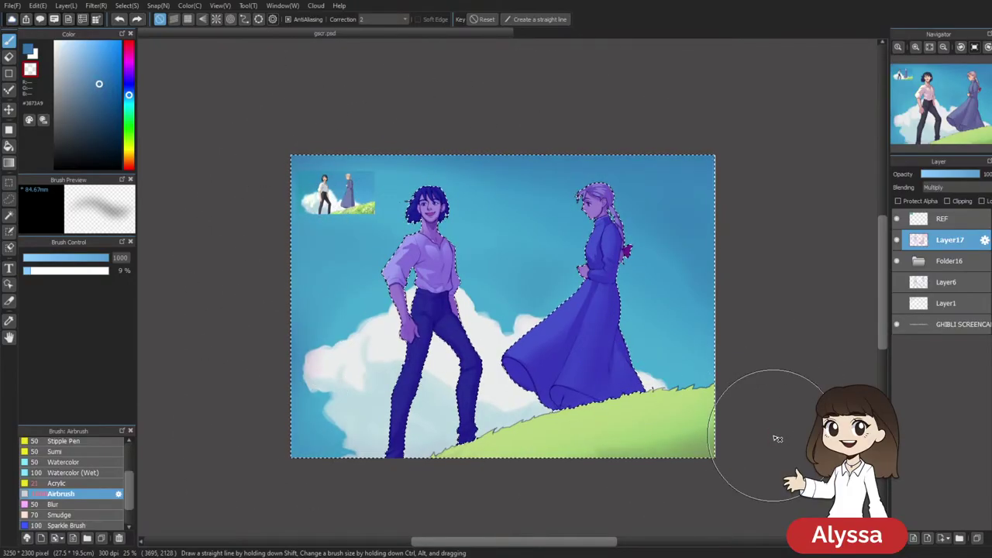
Undo the soft clearing passes over the background, keeping the area around the figures selected
{"action": "key", "text": "ctrl+z"}
{"action": "key", "text": "ctrl+z"}
{"action": "key", "text": "ctrl+z"}
{"action": "key", "text": "ctrl+z"}
{"action": "key", "text": "ctrl+z"}
{"action": "key", "text": "ctrl+y"}
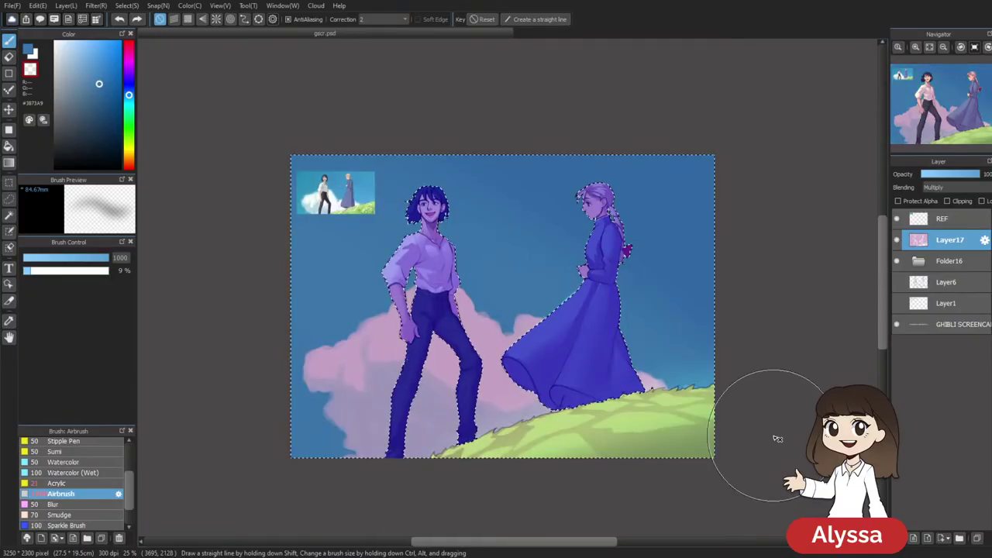
Clear Layer17's tint from the sky and clouds around both figures with the transparent Airbrush at 100% opacity, and deselect
{"action": "key", "text": "ctrl+d"}
{"action": "key", "text": "bracketleft"}
{"action": "key", "text": "bracketleft"}
{"action": "key", "text": "bracketleft"}
{"action": "key", "text": "bracketleft"}
{"action": "key", "text": "ctrl+z"}
{"action": "left_click_drag", "start_coordinate": [101, 271], "coordinate": [113, 272]}
{"action": "key", "text": "bracketright"}
{"action": "key", "text": "bracketright"}
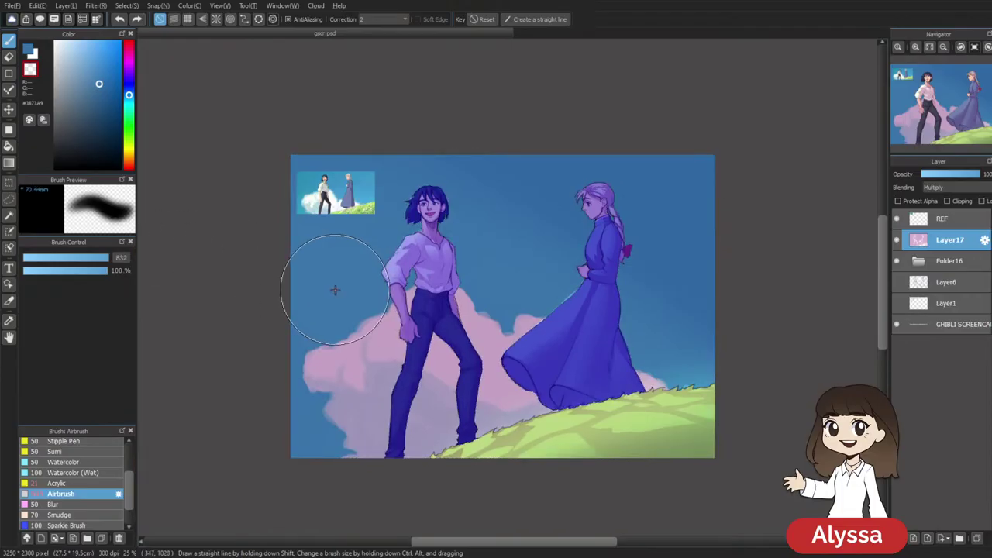
{"action": "mouse_move", "coordinate": [290, 413]}
{"action": "left_mouse_down"}
{"action": "mouse_move", "coordinate": [331, 356]}
{"action": "mouse_move", "coordinate": [509, 281]}
{"action": "mouse_move", "coordinate": [316, 451]}
{"action": "mouse_move", "coordinate": [447, 357]}
{"action": "mouse_move", "coordinate": [448, 368]}
{"action": "mouse_move", "coordinate": [365, 443]}
{"action": "mouse_move", "coordinate": [525, 353]}
{"action": "mouse_move", "coordinate": [622, 324]}
{"action": "mouse_move", "coordinate": [456, 380]}
{"action": "mouse_move", "coordinate": [373, 437]}
{"action": "mouse_move", "coordinate": [562, 356]}
{"action": "mouse_move", "coordinate": [769, 328]}
{"action": "mouse_move", "coordinate": [463, 328]}
{"action": "mouse_move", "coordinate": [805, 243]}
{"action": "mouse_move", "coordinate": [379, 279]}
{"action": "mouse_move", "coordinate": [261, 336]}
{"action": "mouse_move", "coordinate": [748, 186]}
{"action": "mouse_move", "coordinate": [830, 199]}
{"action": "mouse_move", "coordinate": [453, 178]}
{"action": "mouse_move", "coordinate": [197, 345]}
{"action": "mouse_move", "coordinate": [594, 125]}
{"action": "mouse_move", "coordinate": [833, 227]}
{"action": "left_mouse_up"}
{"action": "key", "text": "ctrl+d"}
{"action": "key", "text": "ctrl+d"}
Add a new layer with Multiply blending directly above Layer17
{"action": "left_click_drag", "start_coordinate": [747, 224], "coordinate": [726, 245]}
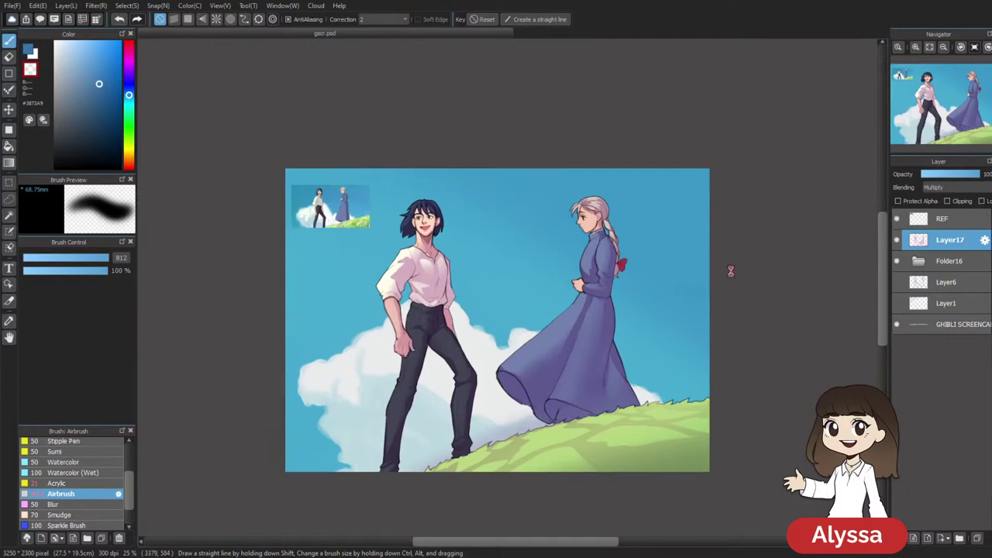
{"action": "left_click_drag", "start_coordinate": [768, 288], "coordinate": [772, 272]}
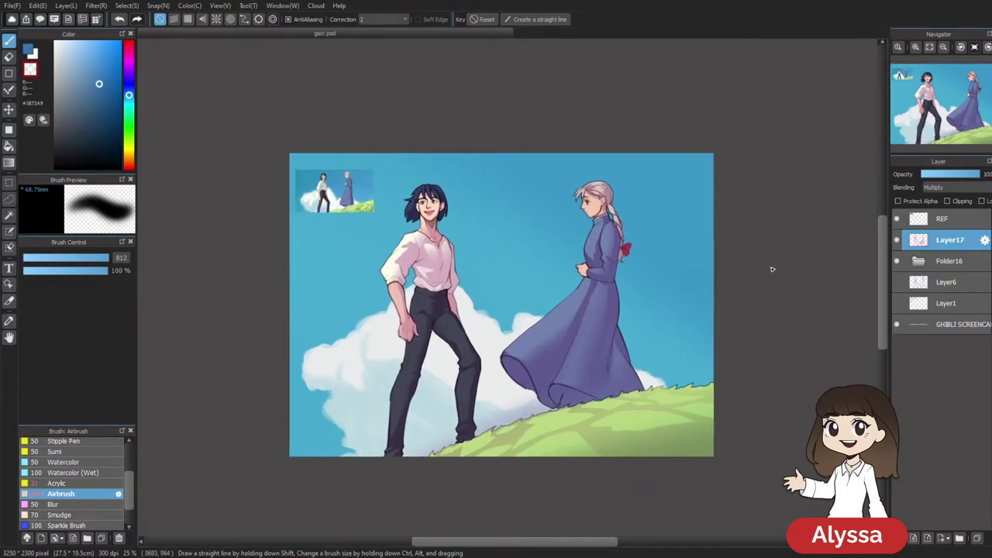
{"action": "key", "text": "ctrl+plus"}
{"action": "left_click_drag", "start_coordinate": [671, 343], "coordinate": [677, 312]}
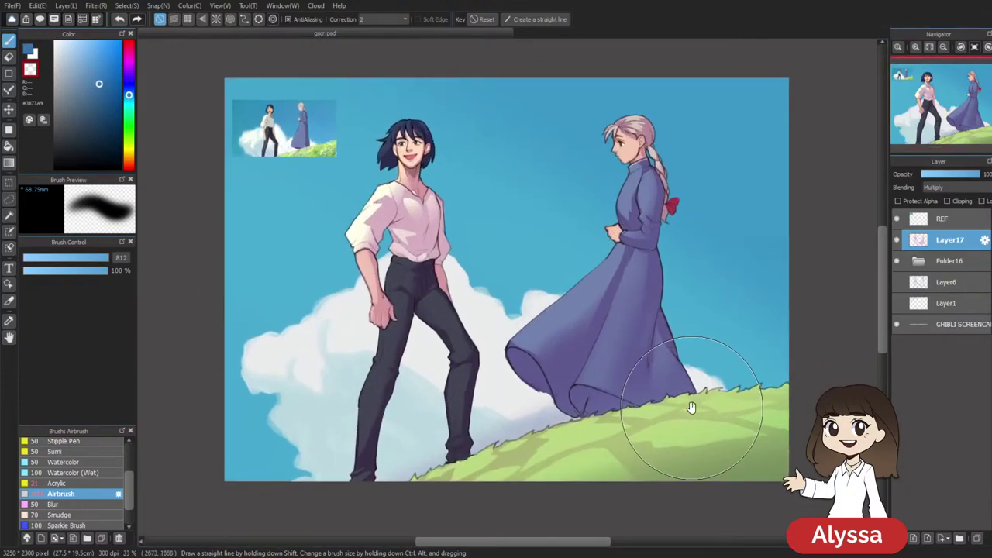
{"action": "left_click_drag", "start_coordinate": [689, 405], "coordinate": [676, 424]}
{"action": "left_click_drag", "start_coordinate": [756, 280], "coordinate": [743, 296]}
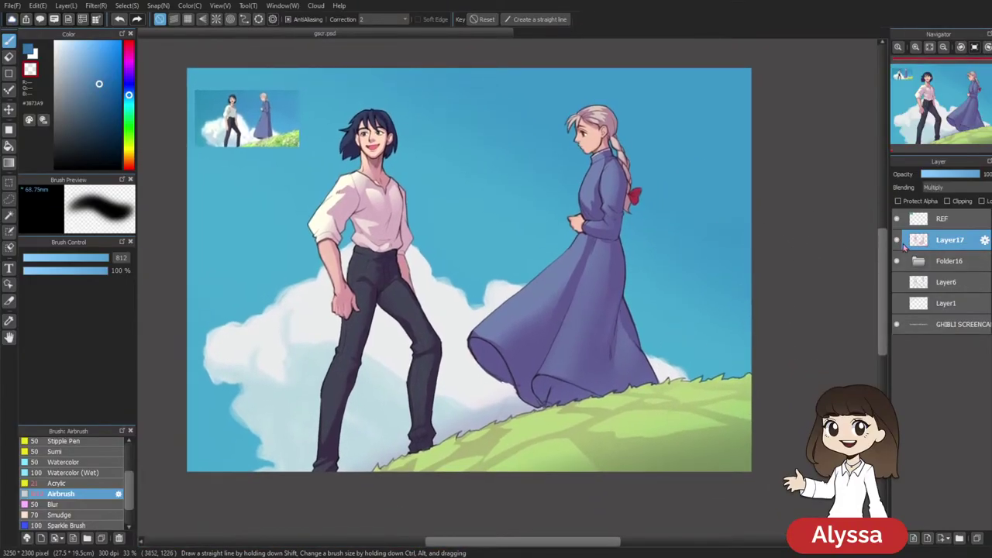
{"action": "left_click", "coordinate": [954, 188]}
{"action": "left_click", "coordinate": [947, 207]}
Sample the pink shadow on the dark-haired man's neck and adjust the brush colour to pale pink #E9C5D7
{"action": "left_click_drag", "start_coordinate": [534, 123], "coordinate": [616, 186]}
{"action": "key", "text": "ctrl+plus"}
{"action": "key", "text": "ctrl+plus"}
{"action": "key", "text": "ctrl+plus"}
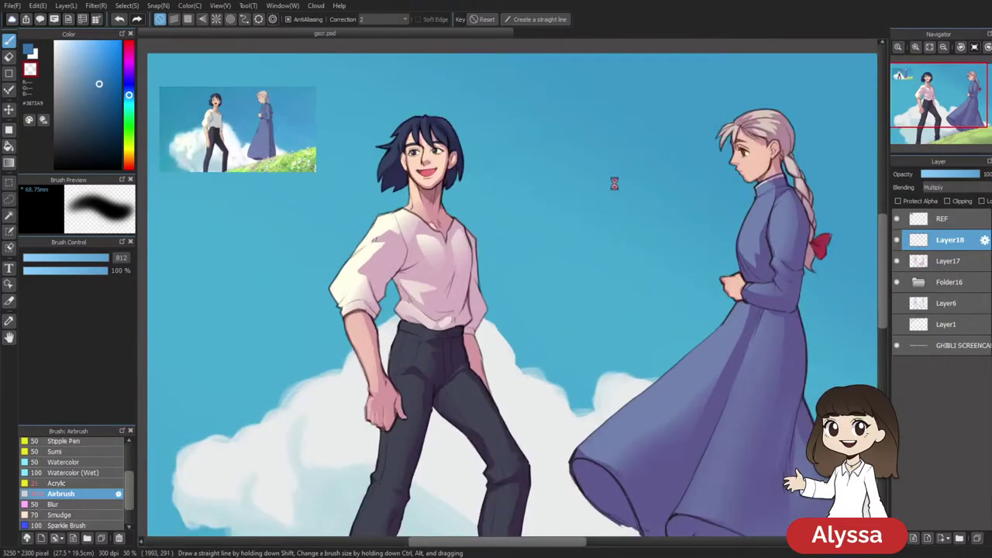
{"action": "left_click_drag", "start_coordinate": [423, 148], "coordinate": [527, 292]}
{"action": "scroll", "coordinate": [566, 366], "scroll_direction": "up", "scroll_amount": 1}
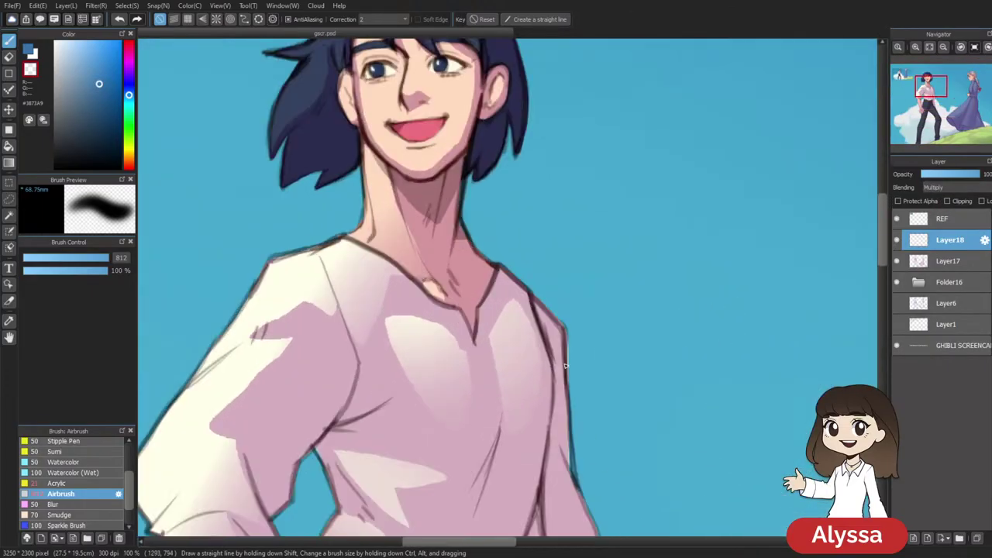
{"action": "scroll", "coordinate": [534, 328], "scroll_direction": "up", "scroll_amount": 1}
{"action": "left_click", "coordinate": [420, 348], "text": "alt"}
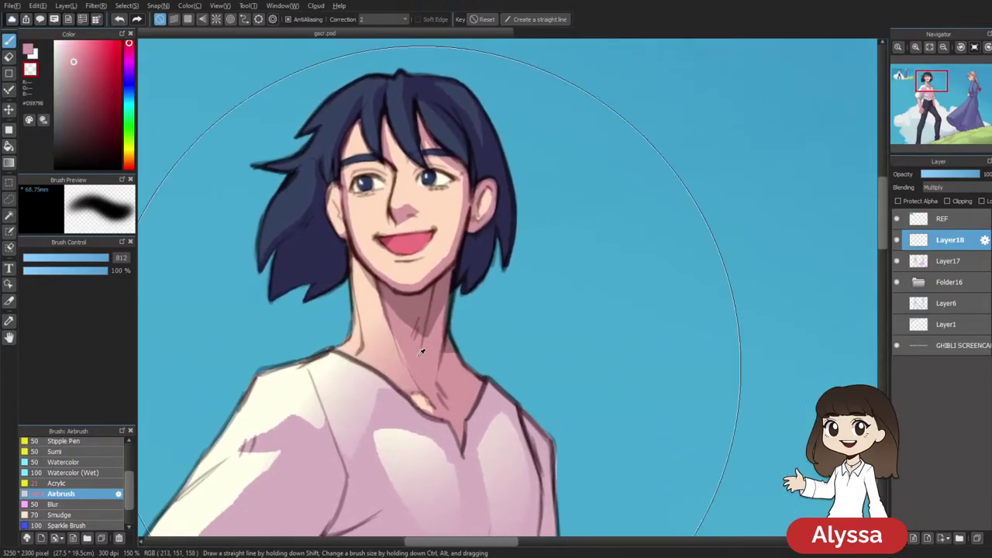
{"action": "left_click", "coordinate": [67, 57]}
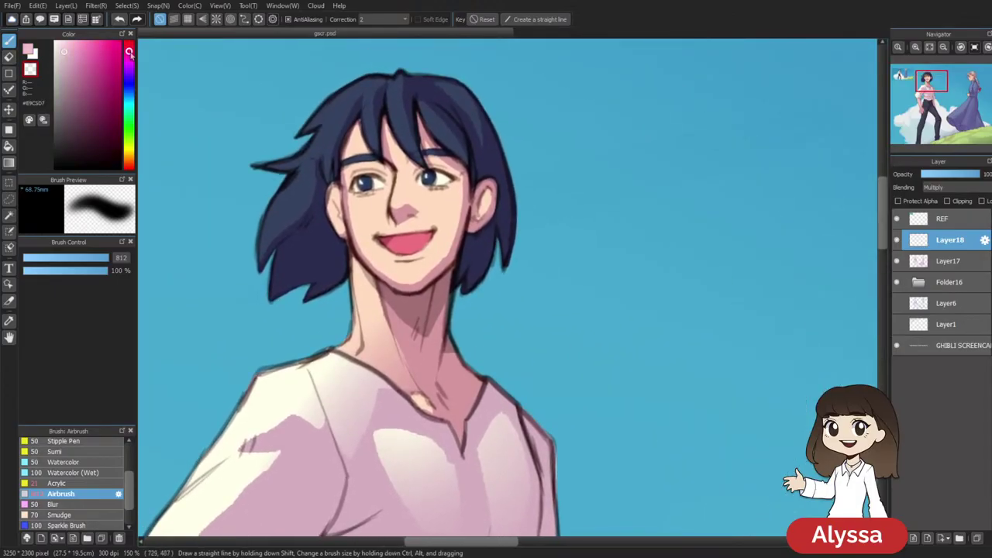
Reduce the Airbrush to size 27 for fine shading on the dark-haired man
{"action": "left_click_drag", "start_coordinate": [509, 164], "coordinate": [463, 217]}
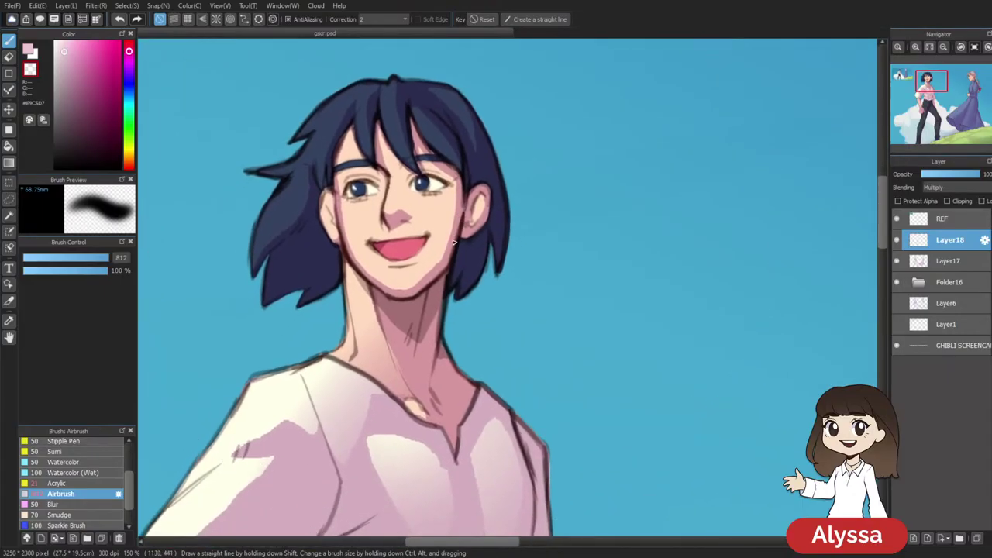
{"action": "left_click_drag", "start_coordinate": [540, 314], "coordinate": [369, 314]}
{"action": "left_click_drag", "start_coordinate": [509, 315], "coordinate": [547, 239]}
{"action": "mouse_move", "coordinate": [516, 287]}
{"action": "left_mouse_down"}
{"action": "mouse_move", "coordinate": [538, 376]}
{"action": "mouse_move", "coordinate": [566, 390]}
{"action": "left_mouse_up"}
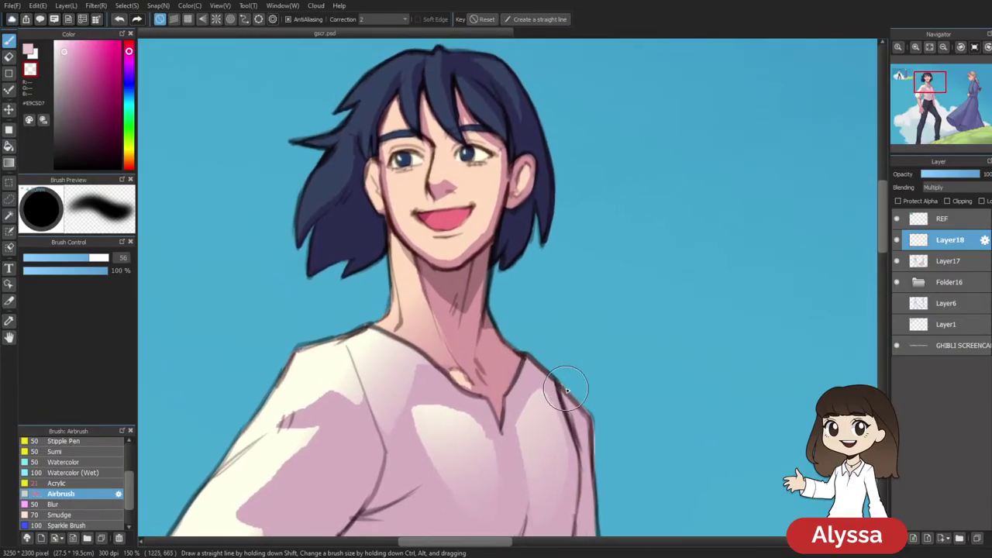
{"action": "scroll", "coordinate": [566, 390], "scroll_direction": "down", "scroll_amount": 5}
{"action": "mouse_move", "coordinate": [566, 388]}
{"action": "left_mouse_down"}
{"action": "mouse_move", "coordinate": [452, 260]}
{"action": "mouse_move", "coordinate": [609, 465]}
{"action": "left_mouse_up"}
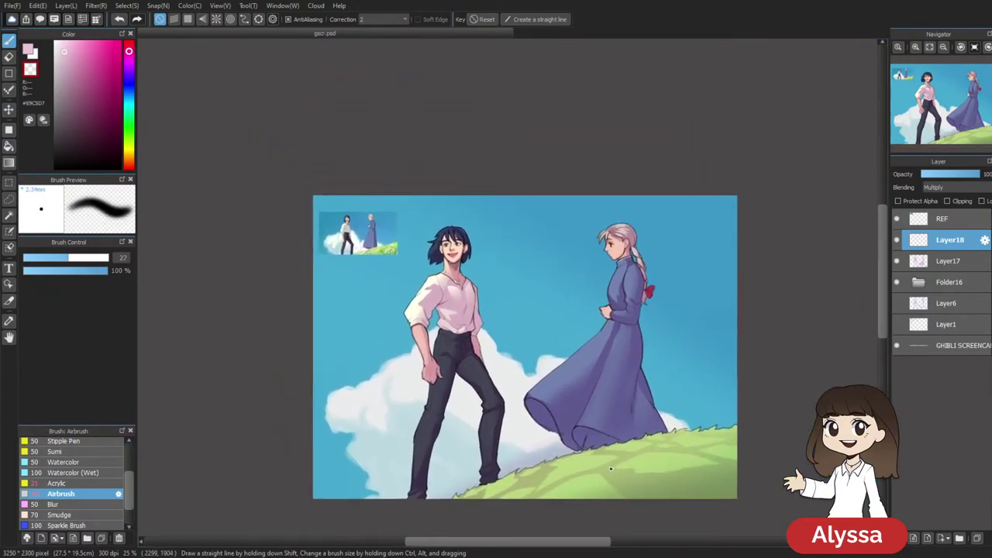
{"action": "scroll", "coordinate": [609, 465], "scroll_direction": "up", "scroll_amount": 4}
{"action": "left_click_drag", "start_coordinate": [509, 321], "coordinate": [589, 351]}
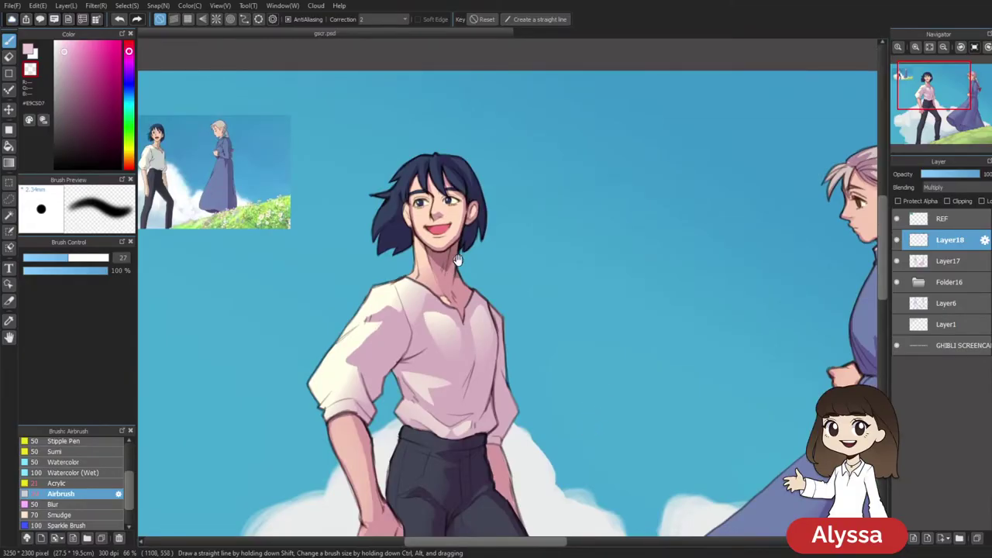
Switch the Airbrush from transparent back to the pale pink colour #E9C5D7
{"action": "left_click_drag", "start_coordinate": [453, 263], "coordinate": [473, 314]}
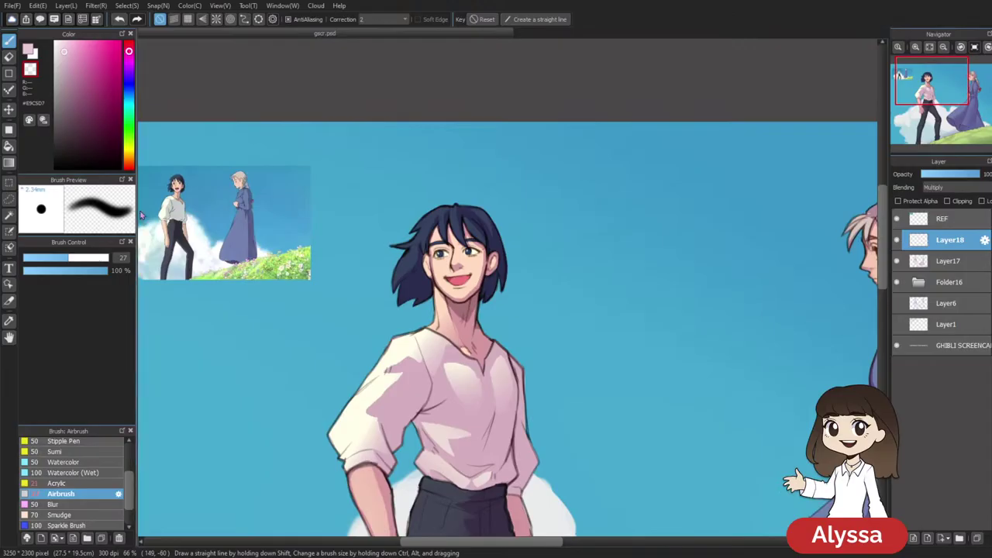
{"action": "left_click", "coordinate": [29, 52]}
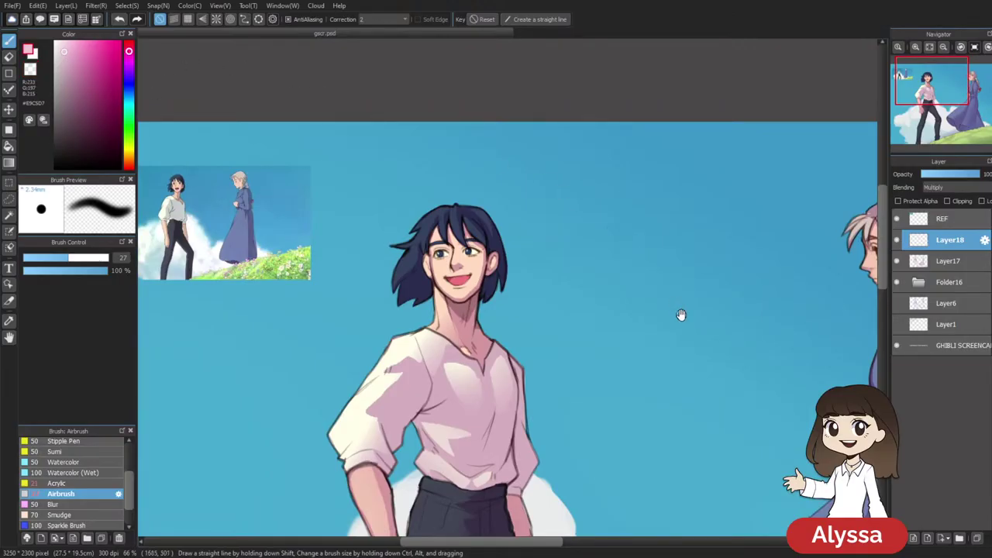
{"action": "left_click_drag", "start_coordinate": [675, 378], "coordinate": [619, 358]}
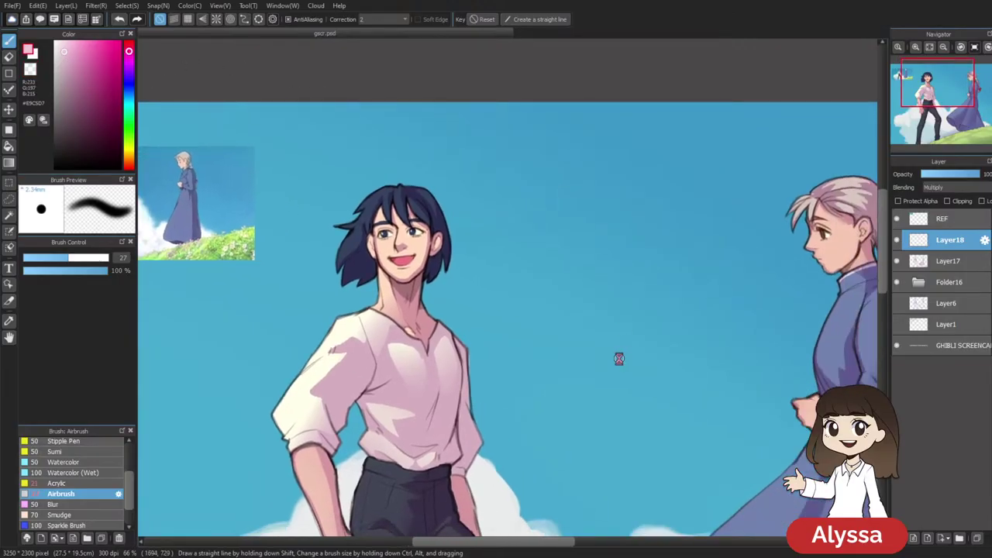
Try shading the dark-haired man's neck with the Airbrush reduced to size 21, and undo the stroke
{"action": "scroll", "coordinate": [619, 359], "scroll_direction": "down", "scroll_amount": 3}
{"action": "key", "text": "ctrl+plus"}
{"action": "key", "text": "ctrl+plus"}
{"action": "key", "text": "ctrl+plus"}
{"action": "left_click_drag", "start_coordinate": [412, 276], "coordinate": [465, 295]}
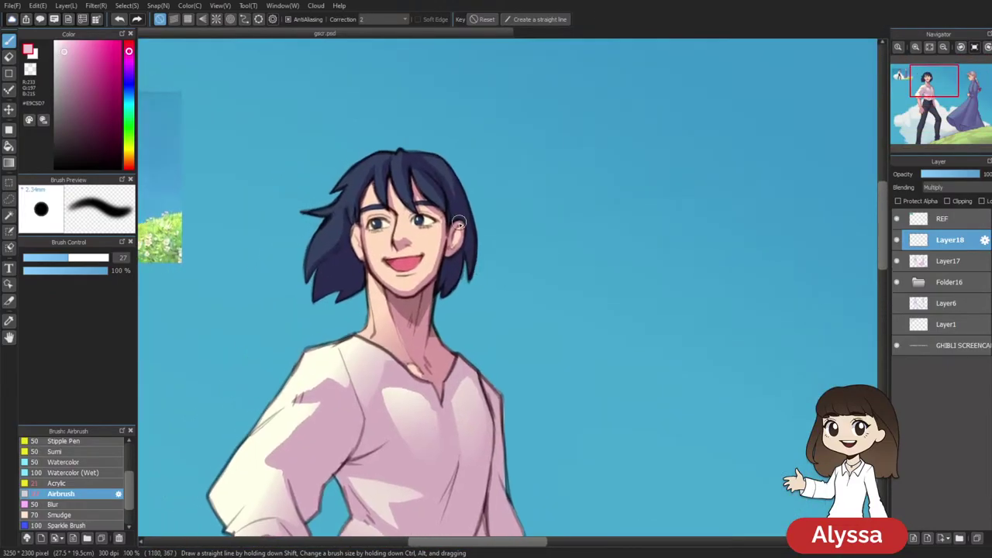
{"action": "key", "text": "bracketleft"}
{"action": "key", "text": "bracketleft"}
{"action": "key", "text": "bracketleft"}
{"action": "left_click_drag", "start_coordinate": [389, 295], "coordinate": [411, 350]}
{"action": "key", "text": "ctrl+z"}
Shift the brush colour through light violet to the stronger pink #EDB3DD
{"action": "left_click_drag", "start_coordinate": [128, 63], "coordinate": [130, 68]}
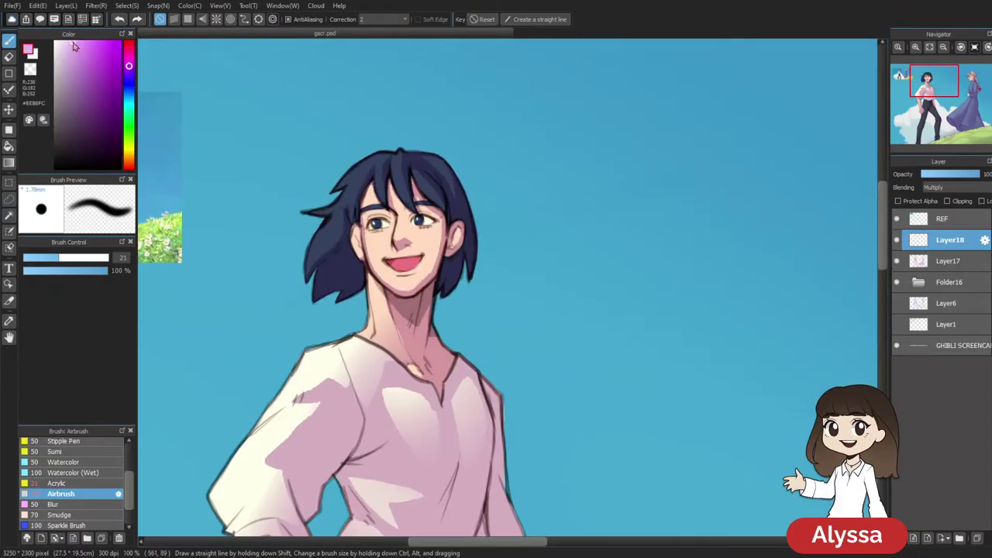
{"action": "mouse_move", "coordinate": [619, 216]}
{"action": "left_mouse_down"}
{"action": "mouse_move", "coordinate": [692, 206]}
{"action": "mouse_move", "coordinate": [739, 176]}
{"action": "left_mouse_up"}
{"action": "mouse_move", "coordinate": [589, 281]}
{"action": "left_mouse_down"}
{"action": "mouse_move", "coordinate": [719, 375]}
{"action": "mouse_move", "coordinate": [602, 316]}
{"action": "mouse_move", "coordinate": [816, 308]}
{"action": "left_mouse_up"}
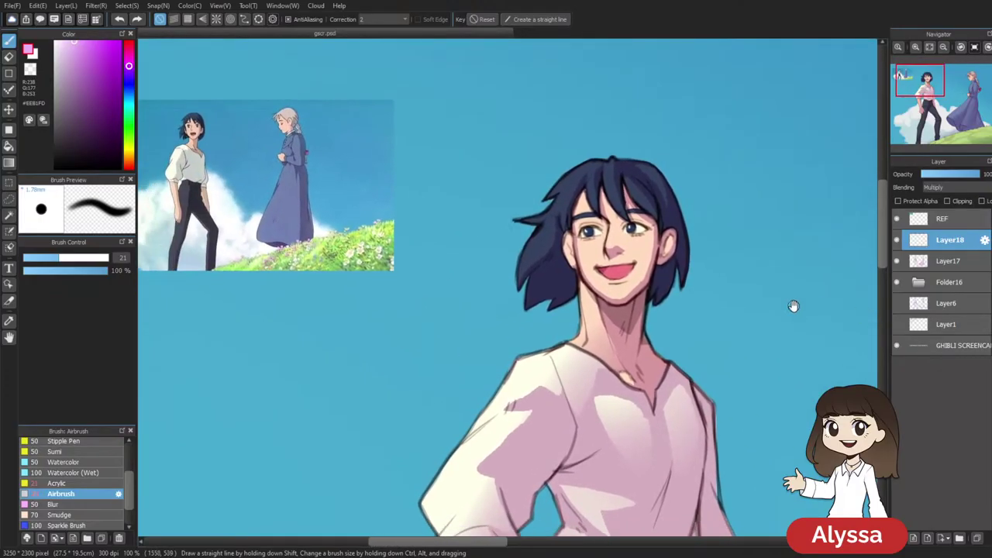
{"action": "left_click_drag", "start_coordinate": [814, 352], "coordinate": [833, 338]}
{"action": "left_click_drag", "start_coordinate": [819, 250], "coordinate": [351, 190]}
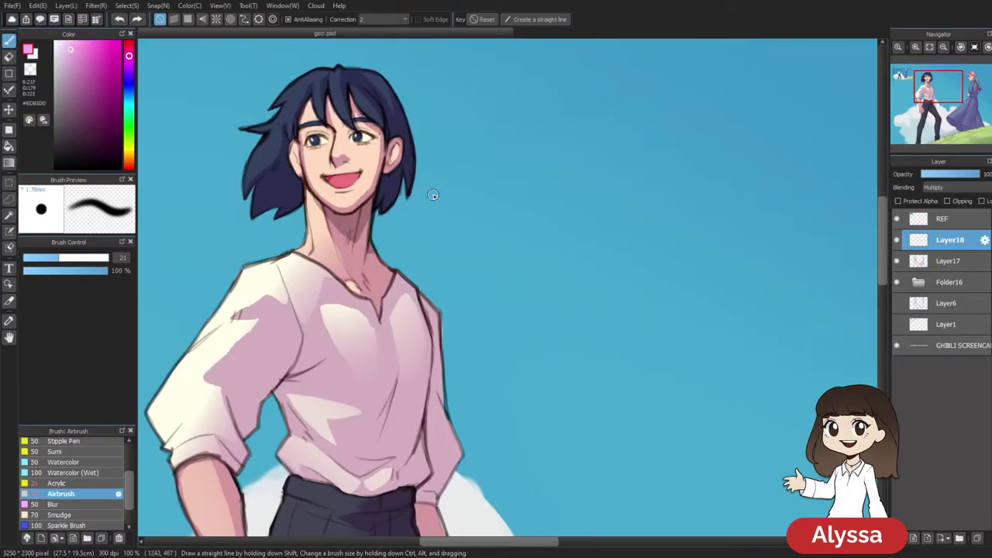
Switch to the G Pen at size 10 and try a shadow stroke under the man's chin, undoing it
{"action": "left_click_drag", "start_coordinate": [418, 191], "coordinate": [412, 251]}
{"action": "scroll", "coordinate": [132, 455], "scroll_direction": "up", "scroll_amount": 2}
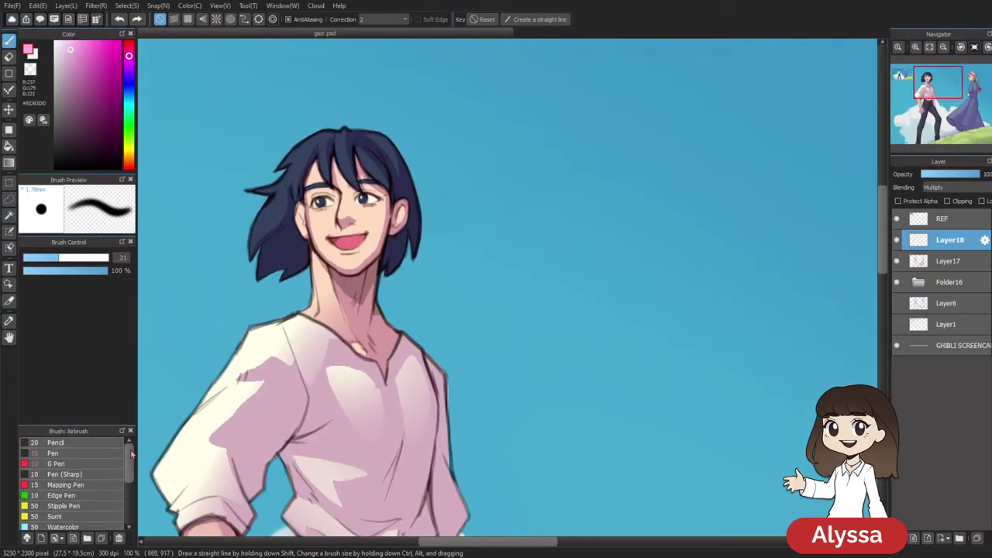
{"action": "left_click", "coordinate": [88, 465]}
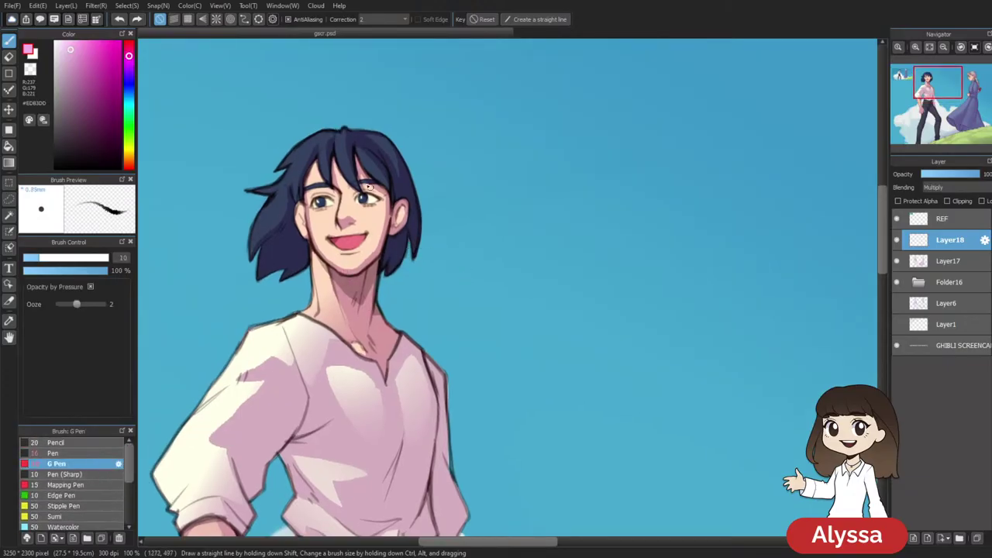
{"action": "left_click_drag", "start_coordinate": [347, 270], "coordinate": [354, 290]}
{"action": "key", "text": "ctrl+z"}
Lighten the brush colour to pale pink #E7CADF and shade the man's eyelids and the skin beneath his eye
{"action": "left_click_drag", "start_coordinate": [444, 259], "coordinate": [486, 350]}
{"action": "key", "text": "ctrl+plus"}
{"action": "scroll", "coordinate": [501, 401], "scroll_direction": "up", "scroll_amount": 1}
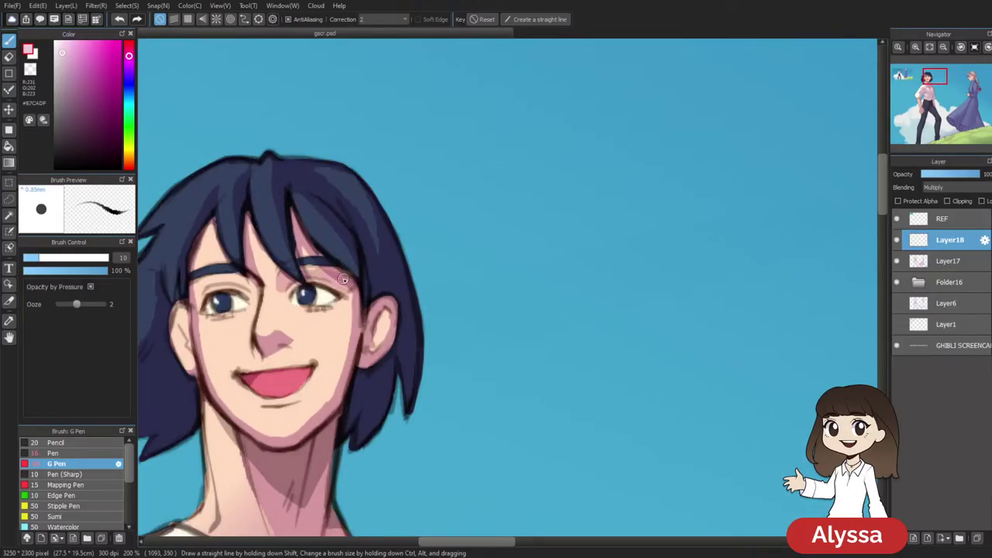
{"action": "mouse_move", "coordinate": [309, 274]}
{"action": "left_mouse_down"}
{"action": "mouse_move", "coordinate": [347, 265]}
{"action": "mouse_move", "coordinate": [440, 212]}
{"action": "left_mouse_up"}
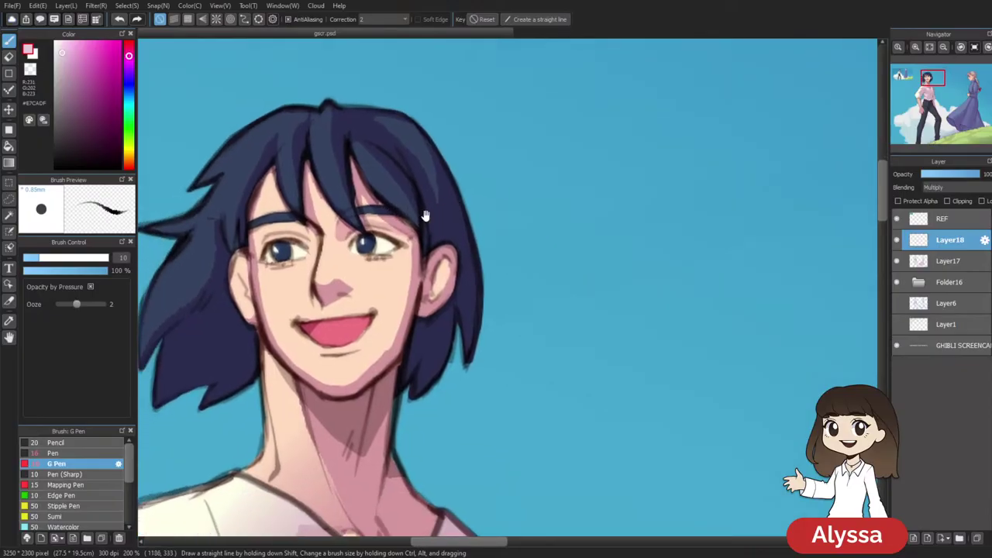
{"action": "left_click_drag", "start_coordinate": [365, 257], "coordinate": [384, 258]}
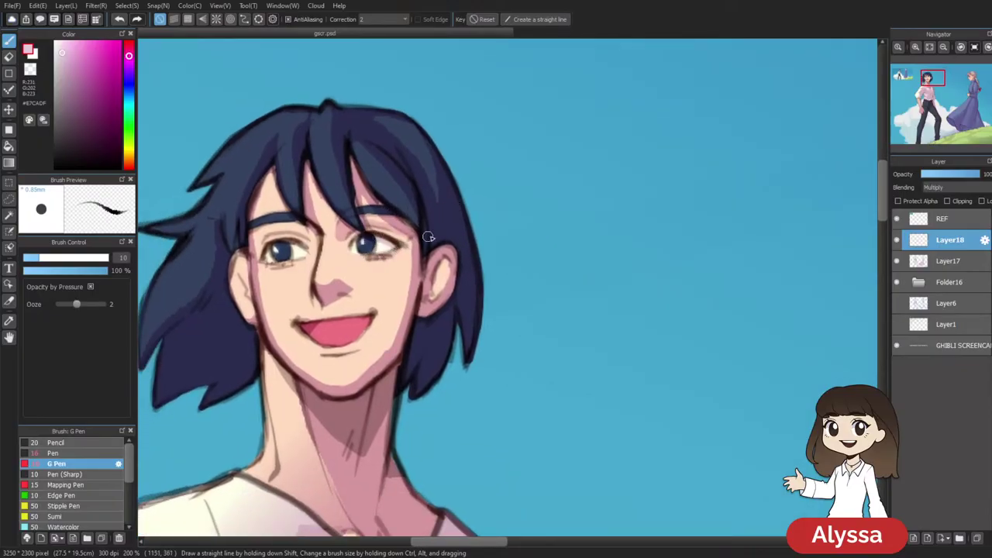
{"action": "left_click_drag", "start_coordinate": [459, 254], "coordinate": [489, 187]}
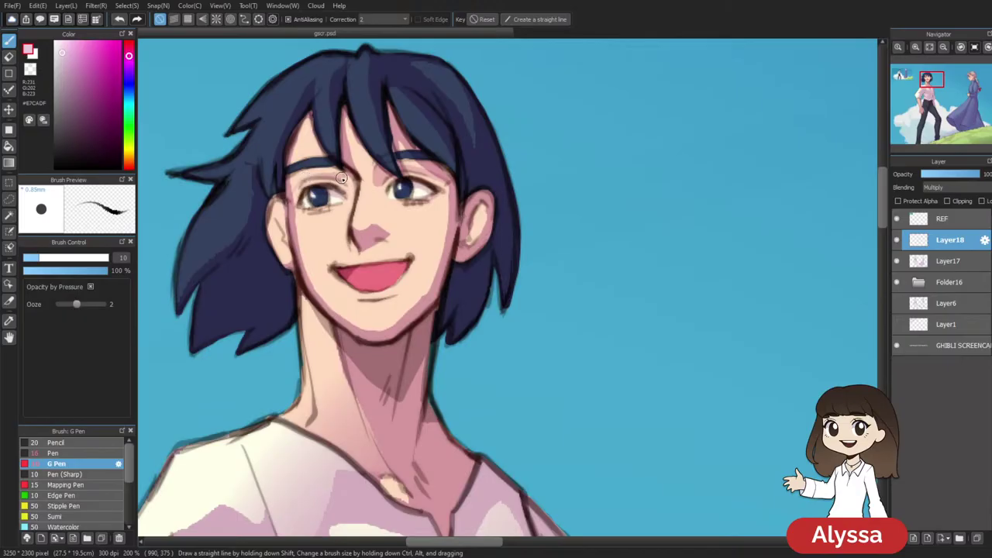
Shade the area beneath the man's lower lip on Layer18, redoing the stroke for a cleaner shape
{"action": "scroll", "coordinate": [384, 204], "scroll_direction": "down", "scroll_amount": 2}
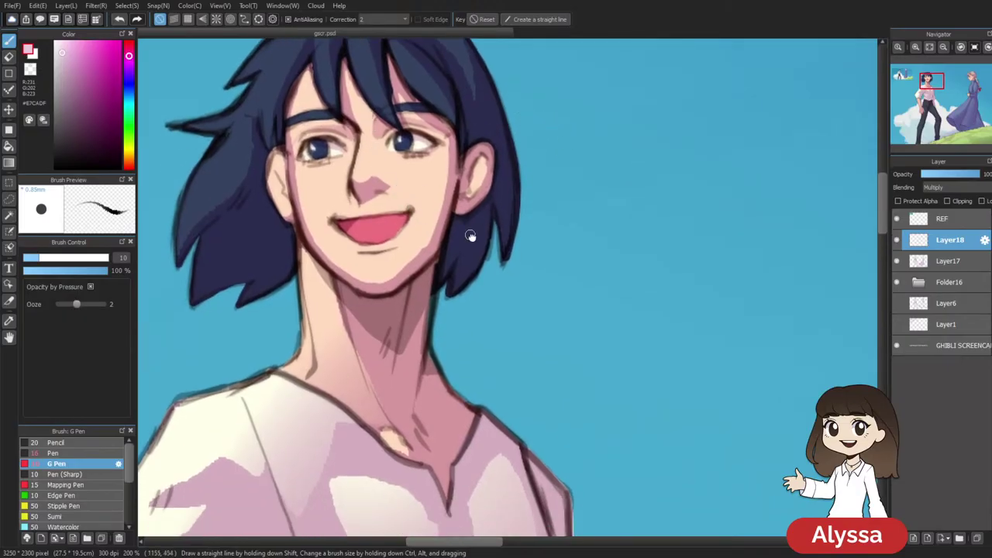
{"action": "left_click_drag", "start_coordinate": [466, 234], "coordinate": [463, 253]}
{"action": "left_click_drag", "start_coordinate": [357, 277], "coordinate": [388, 272]}
{"action": "left_click_drag", "start_coordinate": [498, 191], "coordinate": [491, 196]}
{"action": "key", "text": "ctrl+z"}
{"action": "left_click_drag", "start_coordinate": [350, 279], "coordinate": [386, 277]}
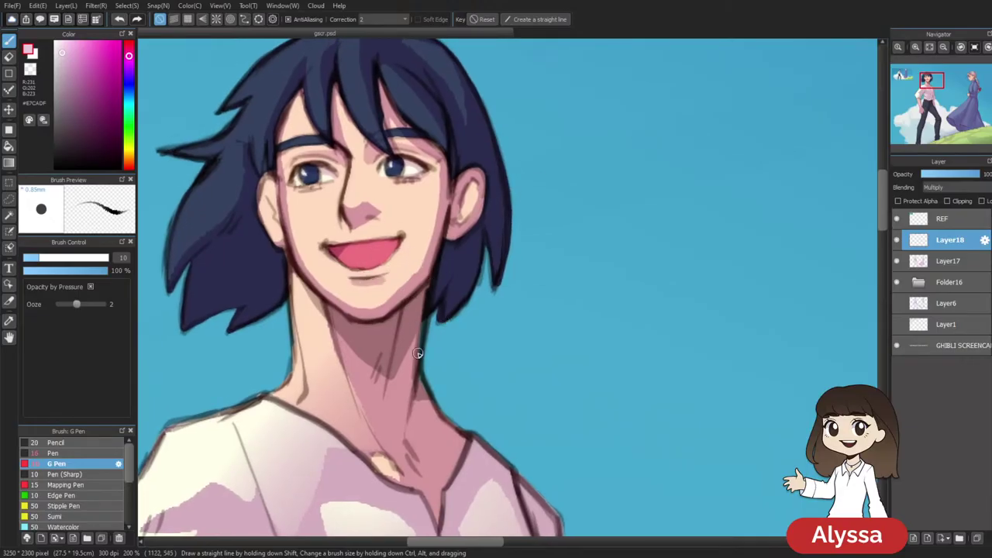
{"action": "key", "text": "ctrl+minus"}
{"action": "key", "text": "ctrl+minus"}
{"action": "key", "text": "ctrl+minus"}
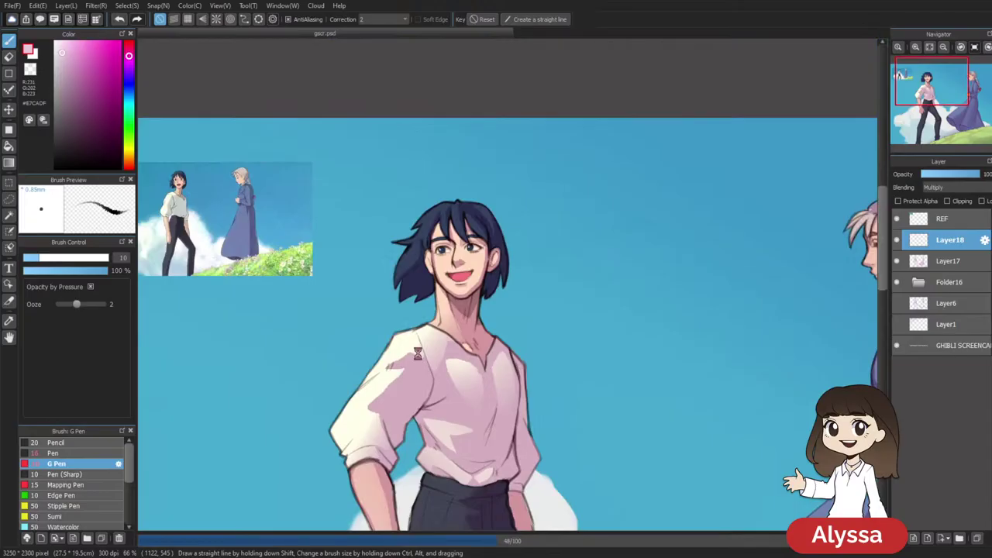
Shade the man's ear and the forehead skin beneath the strands of his fringe
{"action": "key", "text": "ctrl+plus"}
{"action": "key", "text": "ctrl+plus"}
{"action": "key", "text": "ctrl+plus"}
{"action": "mouse_move", "coordinate": [474, 154]}
{"action": "left_mouse_down"}
{"action": "mouse_move", "coordinate": [480, 223]}
{"action": "mouse_move", "coordinate": [496, 202]}
{"action": "left_mouse_up"}
{"action": "left_click_drag", "start_coordinate": [294, 260], "coordinate": [283, 237]}
{"action": "left_click_drag", "start_coordinate": [611, 194], "coordinate": [616, 172]}
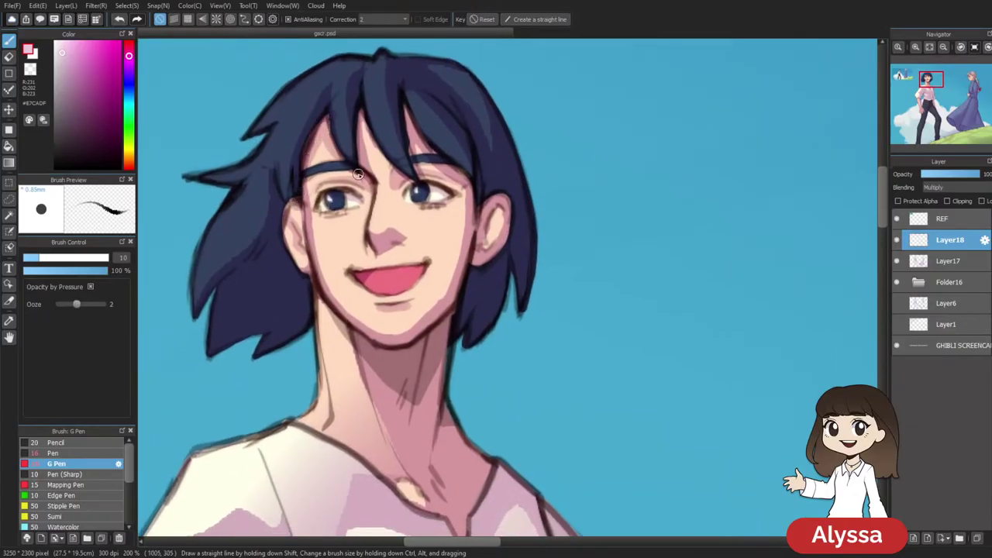
{"action": "mouse_move", "coordinate": [331, 147]}
{"action": "left_mouse_down"}
{"action": "mouse_move", "coordinate": [349, 172]}
{"action": "mouse_move", "coordinate": [361, 118]}
{"action": "left_mouse_up"}
{"action": "left_click_drag", "start_coordinate": [361, 119], "coordinate": [393, 173]}
{"action": "left_click_drag", "start_coordinate": [365, 138], "coordinate": [395, 177]}
{"action": "left_click_drag", "start_coordinate": [406, 122], "coordinate": [428, 150]}
{"action": "mouse_move", "coordinate": [437, 166]}
{"action": "left_mouse_down"}
{"action": "mouse_move", "coordinate": [475, 195]}
{"action": "mouse_move", "coordinate": [457, 294]}
{"action": "left_mouse_up"}
Enlarge the G Pen to size 11.5 and deepen the shadow on the far side of the man's neck down to the collar
{"action": "left_click_drag", "start_coordinate": [508, 380], "coordinate": [569, 345]}
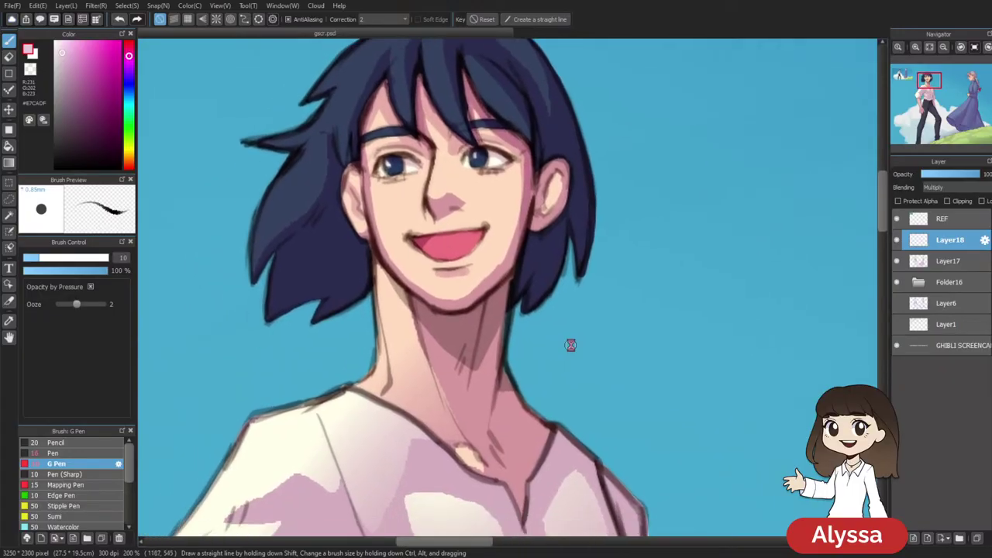
{"action": "scroll", "coordinate": [540, 322], "scroll_direction": "down", "scroll_amount": 1}
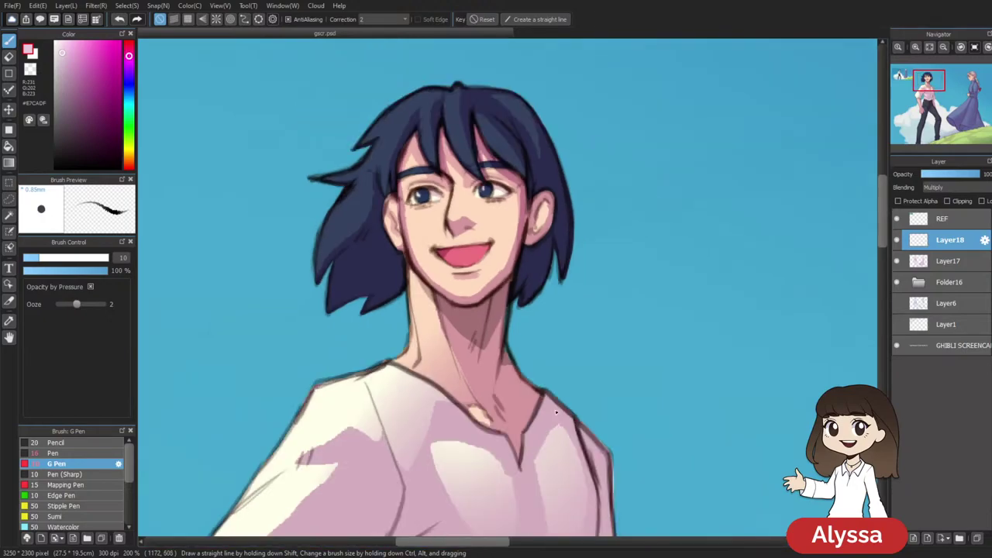
{"action": "key", "text": "bracketright"}
{"action": "left_click_drag", "start_coordinate": [505, 343], "coordinate": [495, 396]}
{"action": "mouse_move", "coordinate": [508, 431]}
{"action": "left_mouse_down"}
{"action": "mouse_move", "coordinate": [457, 348]}
{"action": "mouse_move", "coordinate": [457, 310]}
{"action": "left_mouse_up"}
{"action": "scroll", "coordinate": [625, 286], "scroll_direction": "down", "scroll_amount": 4}
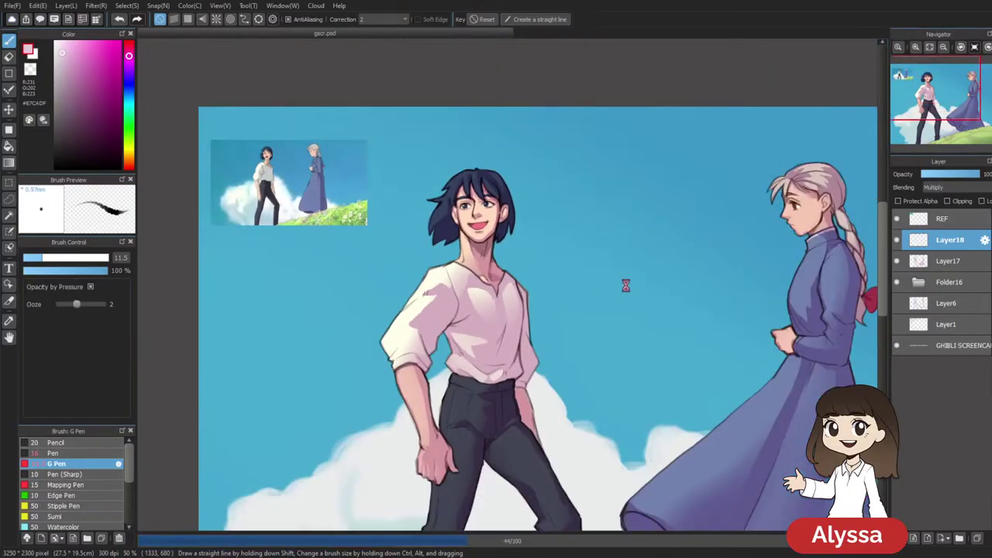
Add fine shadows beneath both of the man's eyes and save the file
{"action": "scroll", "coordinate": [626, 286], "scroll_direction": "up", "scroll_amount": 4}
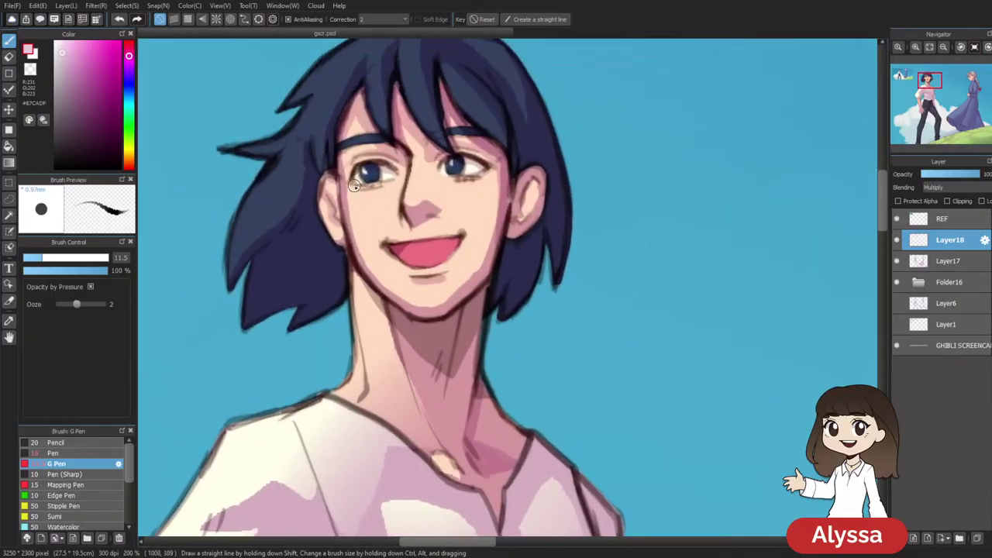
{"action": "left_click_drag", "start_coordinate": [354, 186], "coordinate": [375, 188]}
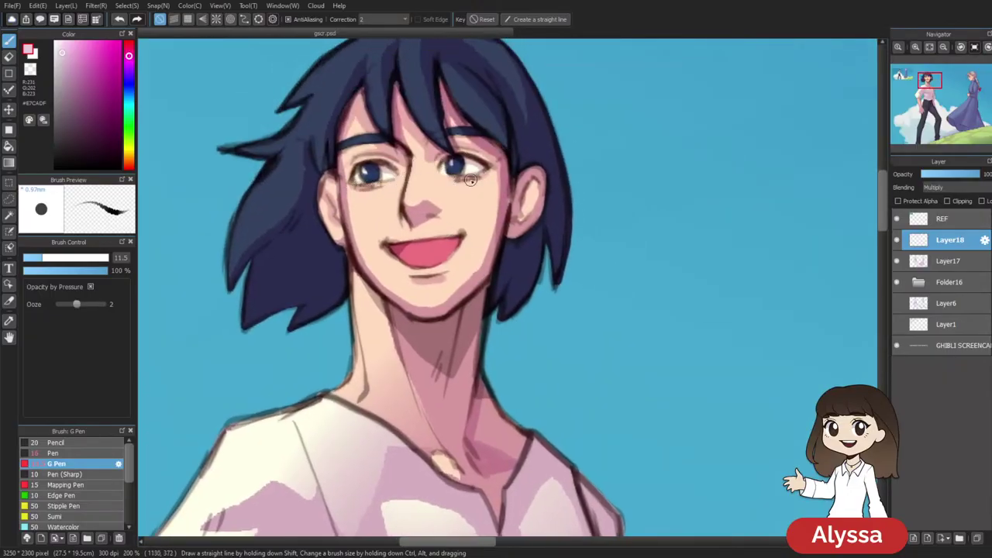
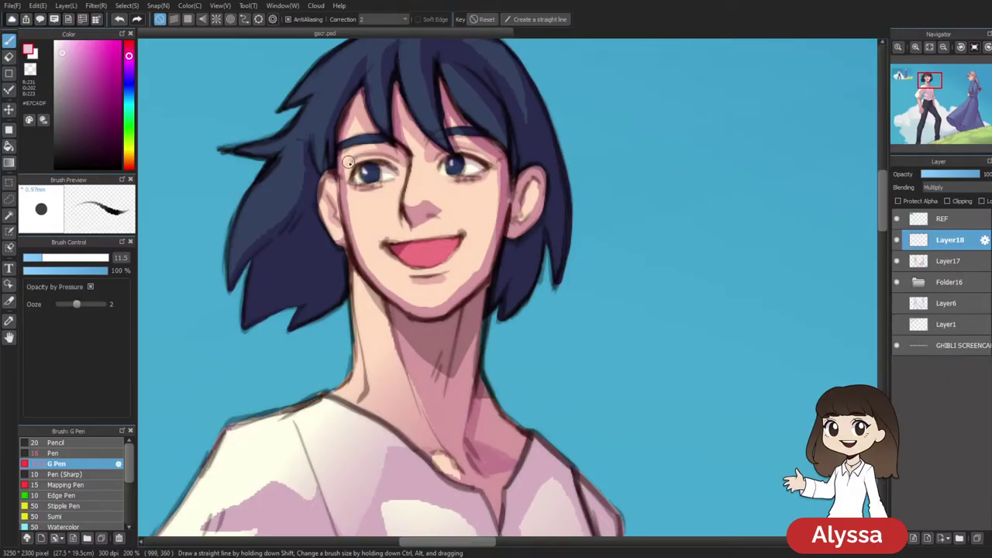
{"action": "key", "text": "ctrl+minus"}
{"action": "key", "text": "ctrl+minus"}
{"action": "key", "text": "ctrl+minus"}
{"action": "key", "text": "ctrl+minus"}
{"action": "key", "text": "ctrl+minus"}
{"action": "key", "text": "ctrl+s"}
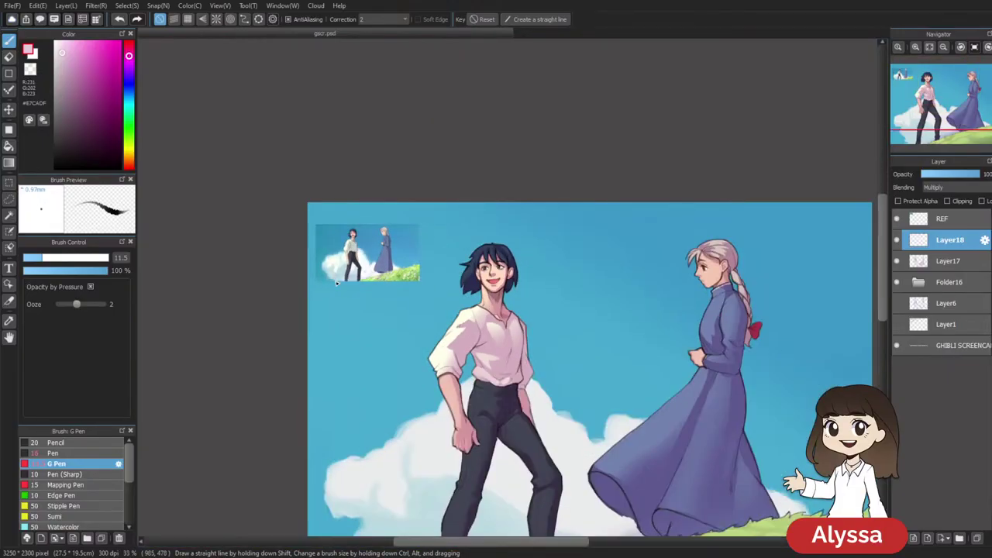
Shade the man's far forearm and sleeve behind his torso with the G Pen enlarged to size 13
{"action": "left_click_drag", "start_coordinate": [607, 382], "coordinate": [541, 192]}
{"action": "key", "text": "ctrl+plus"}
{"action": "key", "text": "ctrl+plus"}
{"action": "left_click_drag", "start_coordinate": [469, 138], "coordinate": [535, 331]}
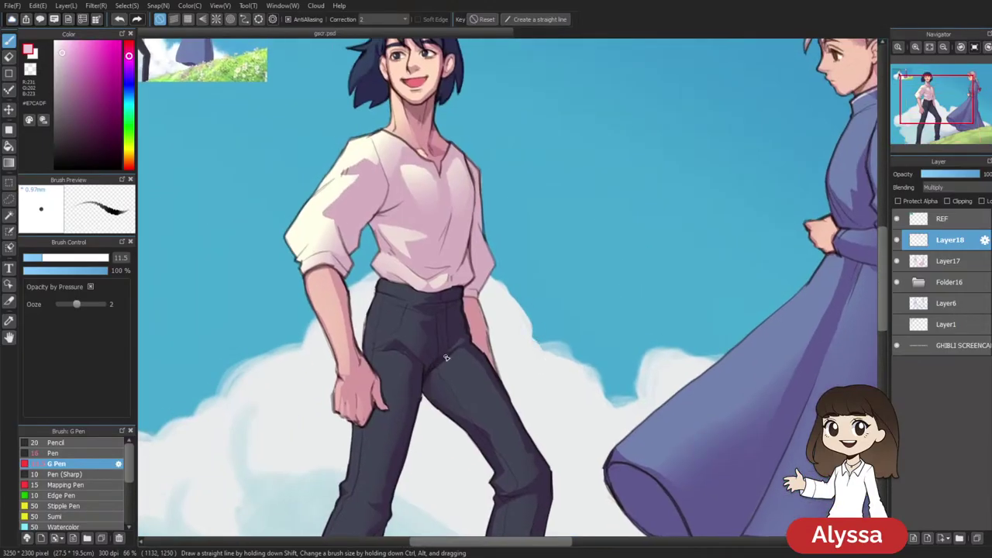
{"action": "left_click_drag", "start_coordinate": [543, 305], "coordinate": [491, 242]}
{"action": "key", "text": "bracketright"}
{"action": "key", "text": "bracketright"}
{"action": "left_click_drag", "start_coordinate": [413, 231], "coordinate": [423, 277]}
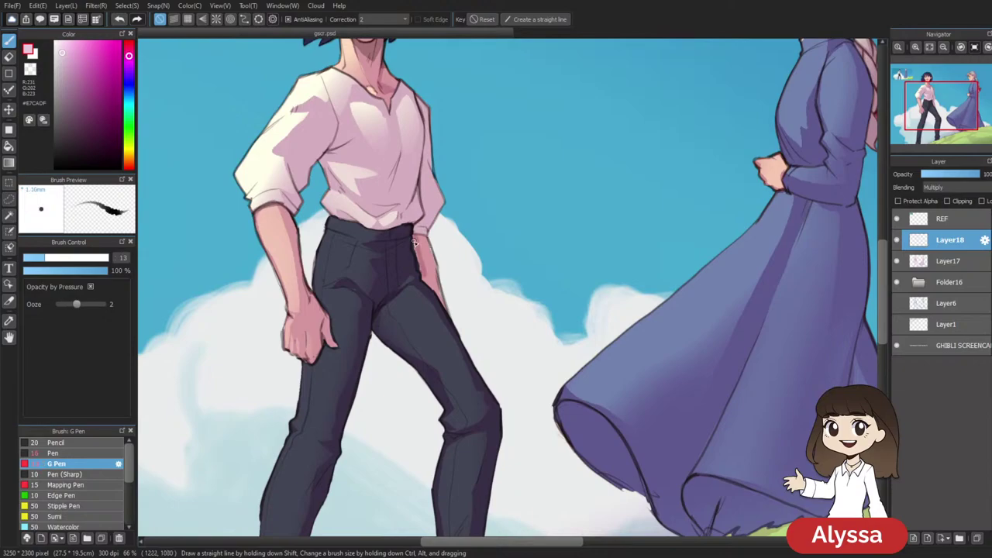
{"action": "key", "text": "ctrl+z"}
{"action": "left_click_drag", "start_coordinate": [429, 236], "coordinate": [444, 303]}
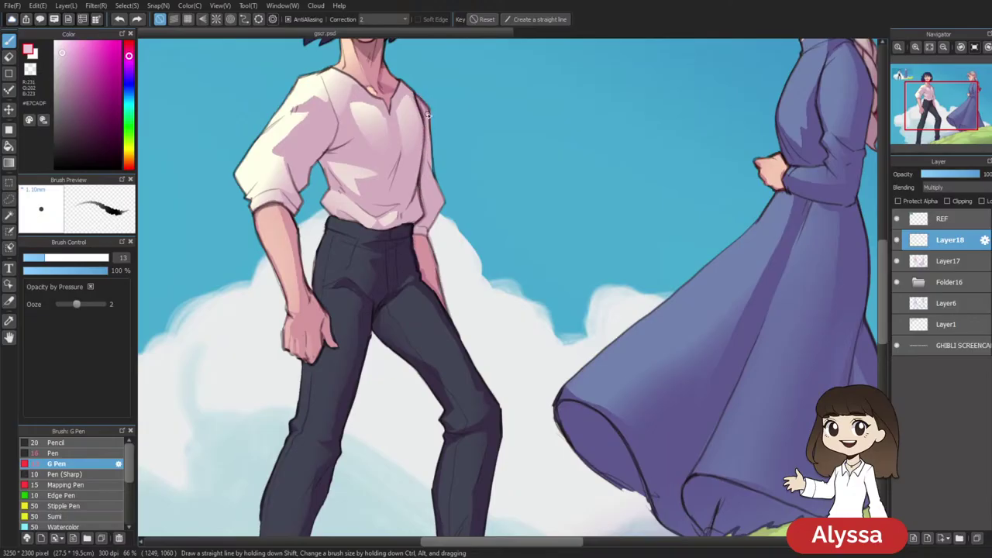
{"action": "key", "text": "w"}
{"action": "left_click", "coordinate": [434, 262]}
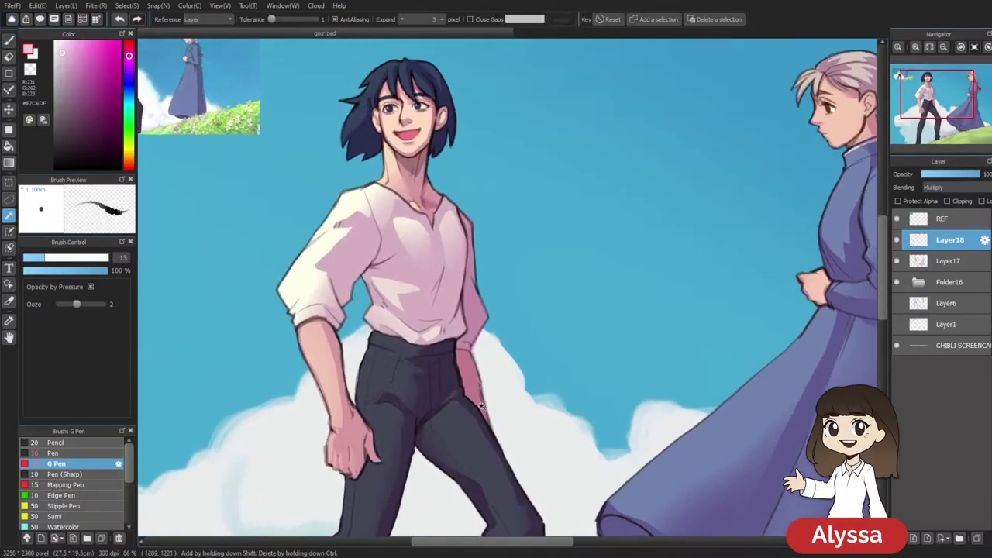
{"action": "key", "text": "p"}
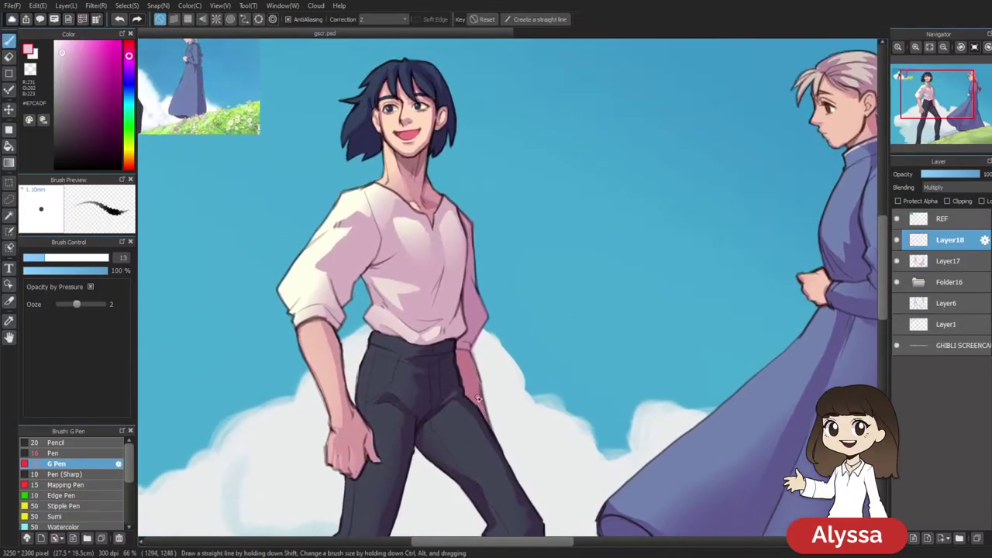
{"action": "left_click_drag", "start_coordinate": [480, 234], "coordinate": [487, 261]}
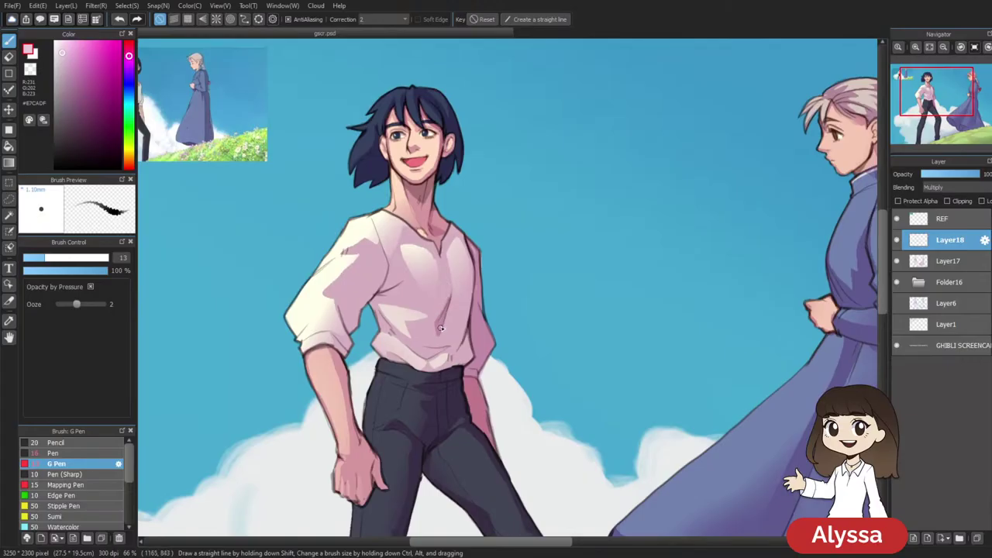
Reduce the Eraser to size 97 for softening the fold shading on the man's shirt
{"action": "key", "text": "e"}
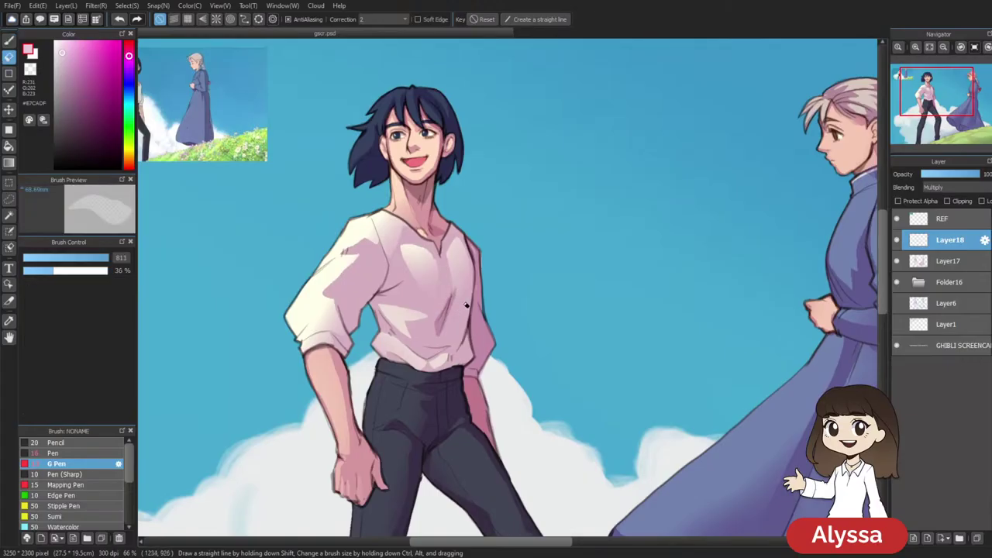
{"action": "key", "text": "bracketleft"}
{"action": "key", "text": "bracketleft"}
{"action": "key", "text": "bracketleft"}
{"action": "key", "text": "bracketleft"}
{"action": "key", "text": "bracketleft"}
{"action": "key", "text": "bracketleft"}
{"action": "key", "text": "bracketleft"}
{"action": "key", "text": "bracketleft"}
{"action": "key", "text": "bracketleft"}
{"action": "key", "text": "bracketleft"}
{"action": "key", "text": "bracketleft"}
{"action": "key", "text": "bracketleft"}
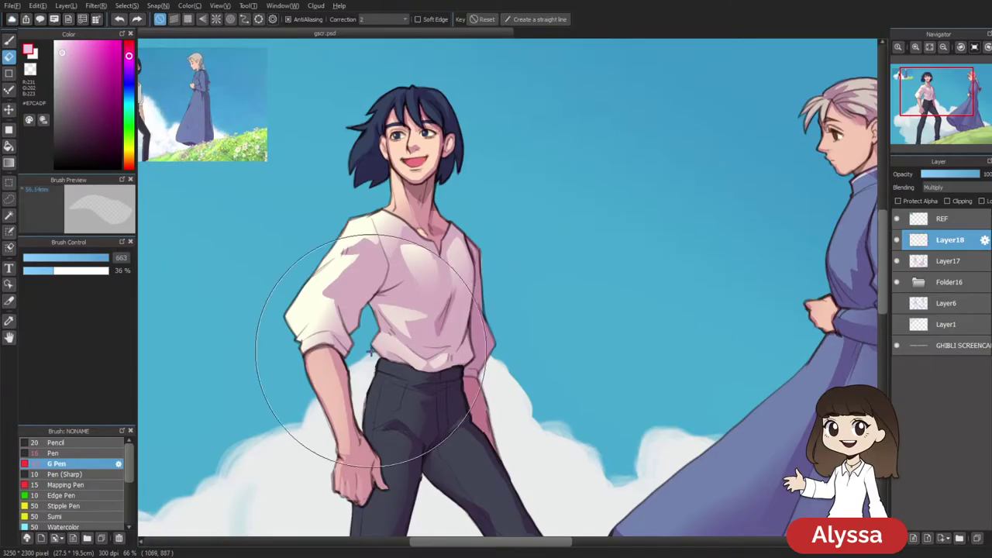
{"action": "key", "text": "bracketleft"}
{"action": "key", "text": "bracketleft"}
{"action": "key", "text": "bracketleft"}
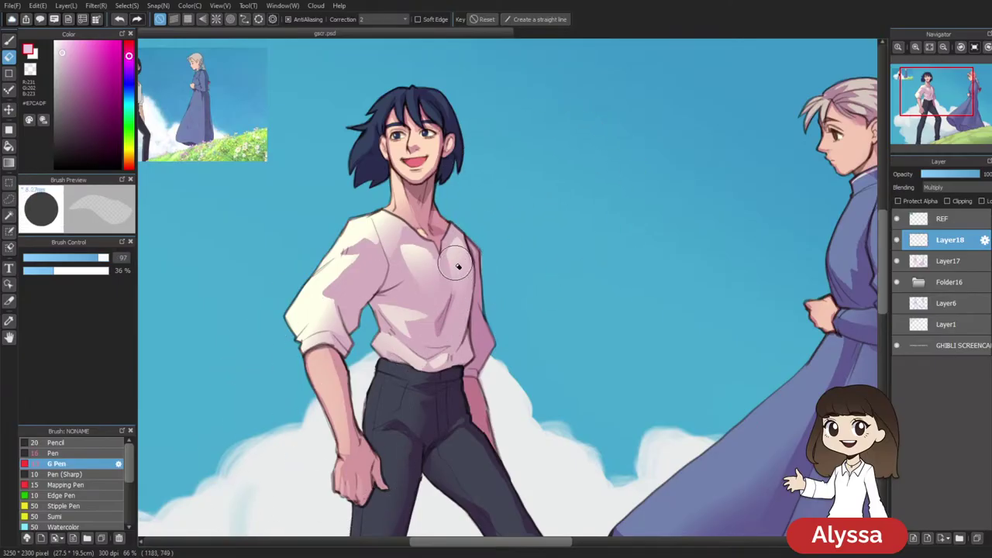
Switch back to the G Pen after softening the shirt folds and save the file
{"action": "key", "text": "b"}
{"action": "left_click_drag", "start_coordinate": [722, 243], "coordinate": [685, 173]}
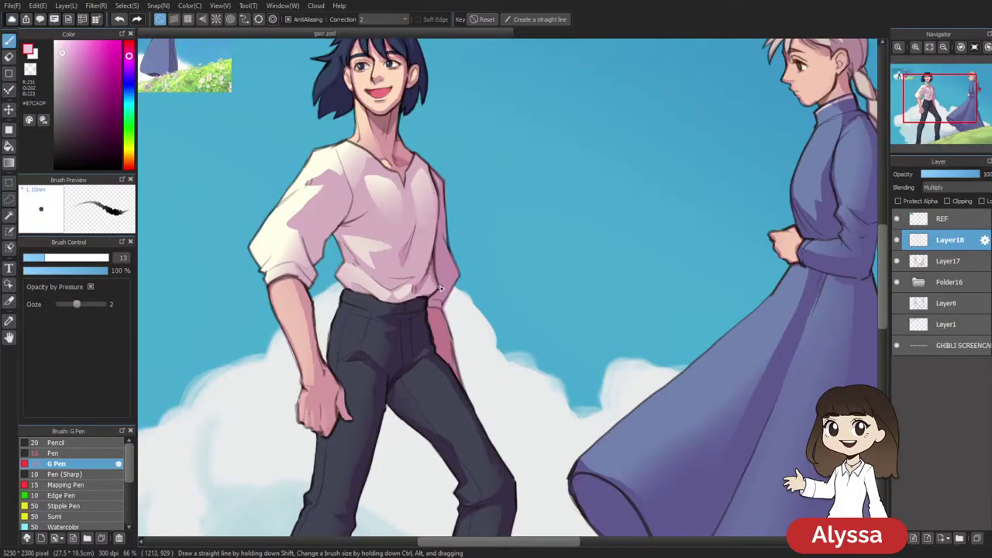
{"action": "scroll", "coordinate": [514, 228], "scroll_direction": "up", "scroll_amount": 2}
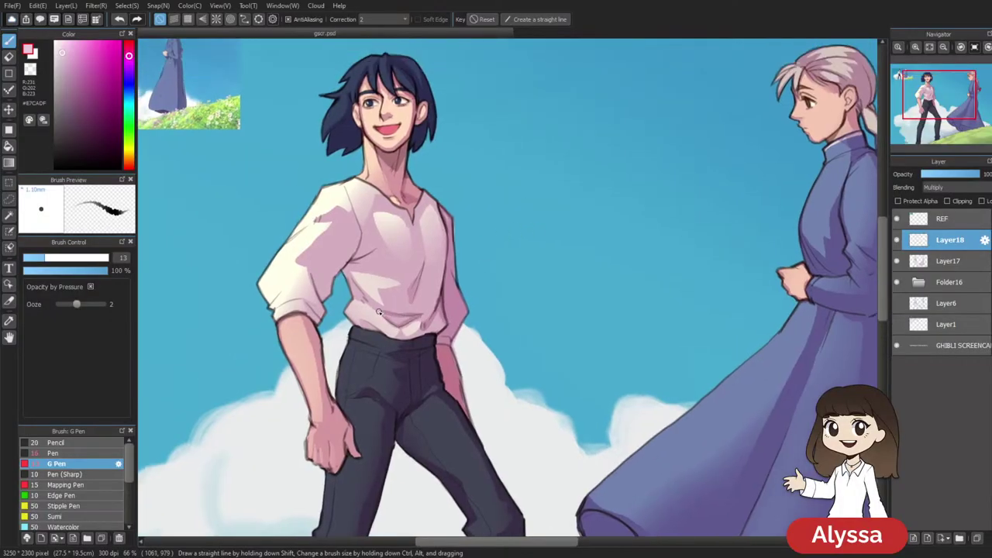
{"action": "scroll", "coordinate": [656, 270], "scroll_direction": "down", "scroll_amount": 3}
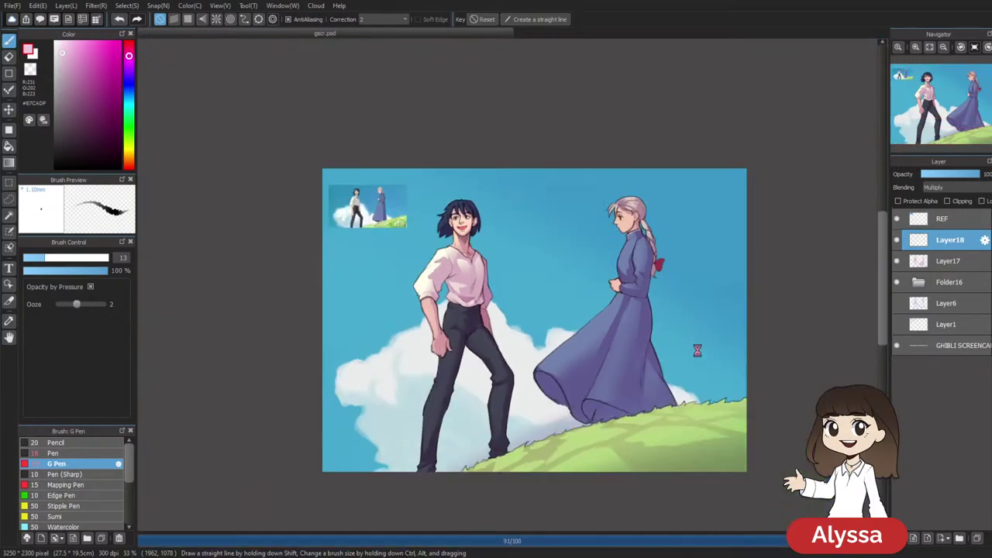
Enlarge the G Pen to size 65 and darken the inside of the woman's folded skirt hem near the grass
{"action": "scroll", "coordinate": [696, 351], "scroll_direction": "up", "scroll_amount": 3}
{"action": "left_click_drag", "start_coordinate": [758, 428], "coordinate": [467, 152]}
{"action": "left_click_drag", "start_coordinate": [476, 362], "coordinate": [537, 359]}
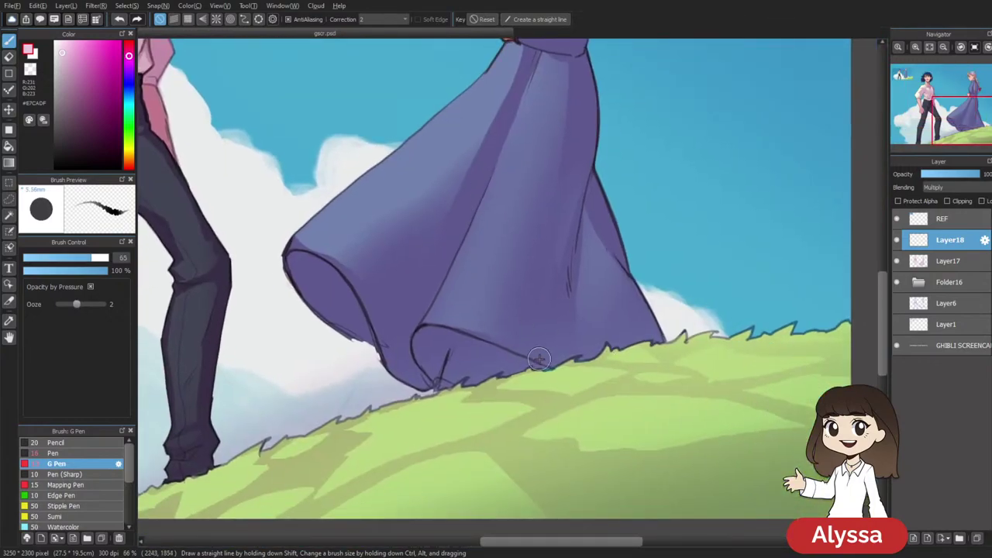
{"action": "mouse_move", "coordinate": [439, 336]}
{"action": "left_mouse_down"}
{"action": "mouse_move", "coordinate": [448, 380]}
{"action": "mouse_move", "coordinate": [472, 371]}
{"action": "mouse_move", "coordinate": [457, 364]}
{"action": "mouse_move", "coordinate": [513, 365]}
{"action": "mouse_move", "coordinate": [447, 341]}
{"action": "mouse_move", "coordinate": [517, 358]}
{"action": "left_mouse_up"}
{"action": "left_click_drag", "start_coordinate": [423, 234], "coordinate": [778, 437]}
{"action": "left_click_drag", "start_coordinate": [495, 155], "coordinate": [694, 370]}
{"action": "left_click_drag", "start_coordinate": [786, 393], "coordinate": [126, 3]}
{"action": "left_click_drag", "start_coordinate": [669, 327], "coordinate": [679, 168]}
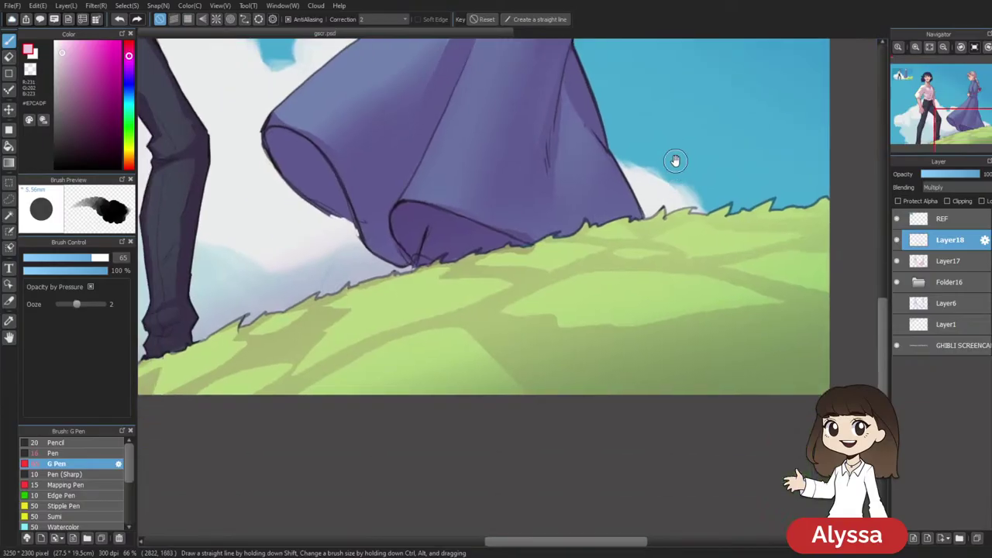
{"action": "left_click_drag", "start_coordinate": [434, 207], "coordinate": [541, 243]}
{"action": "mouse_move", "coordinate": [483, 233]}
{"action": "left_mouse_down"}
{"action": "mouse_move", "coordinate": [528, 237]}
{"action": "mouse_move", "coordinate": [565, 342]}
{"action": "left_mouse_up"}
{"action": "mouse_move", "coordinate": [638, 286]}
{"action": "left_mouse_down"}
{"action": "mouse_move", "coordinate": [687, 279]}
{"action": "mouse_move", "coordinate": [667, 319]}
{"action": "left_mouse_up"}
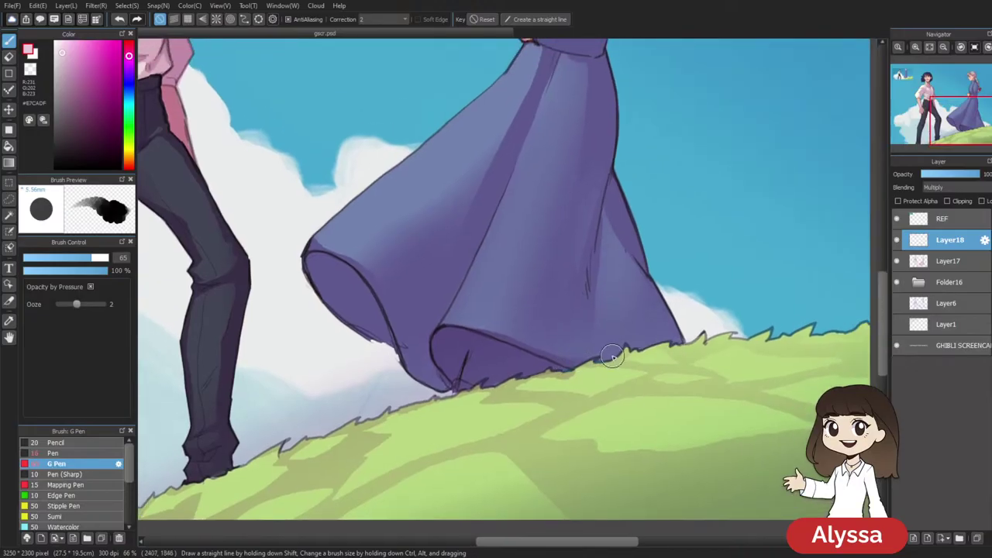
Shade the skirt's folds and the inside of its wind-blown hem with the G Pen reduced to size 36, erasing the spill outside the outline
{"action": "left_click_drag", "start_coordinate": [671, 238], "coordinate": [660, 267]}
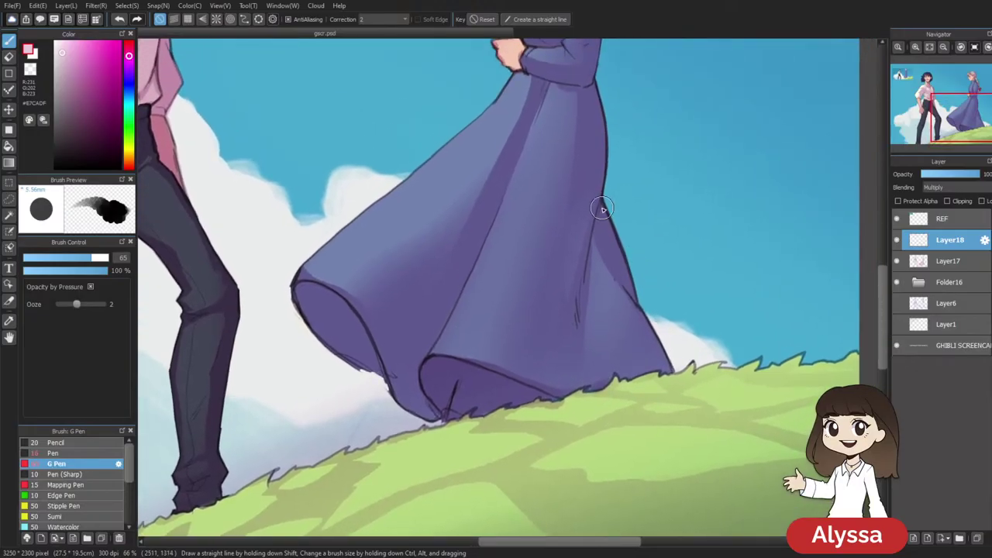
{"action": "key", "text": "bracketleft"}
{"action": "key", "text": "bracketleft"}
{"action": "key", "text": "bracketleft"}
{"action": "key", "text": "bracketleft"}
{"action": "key", "text": "bracketleft"}
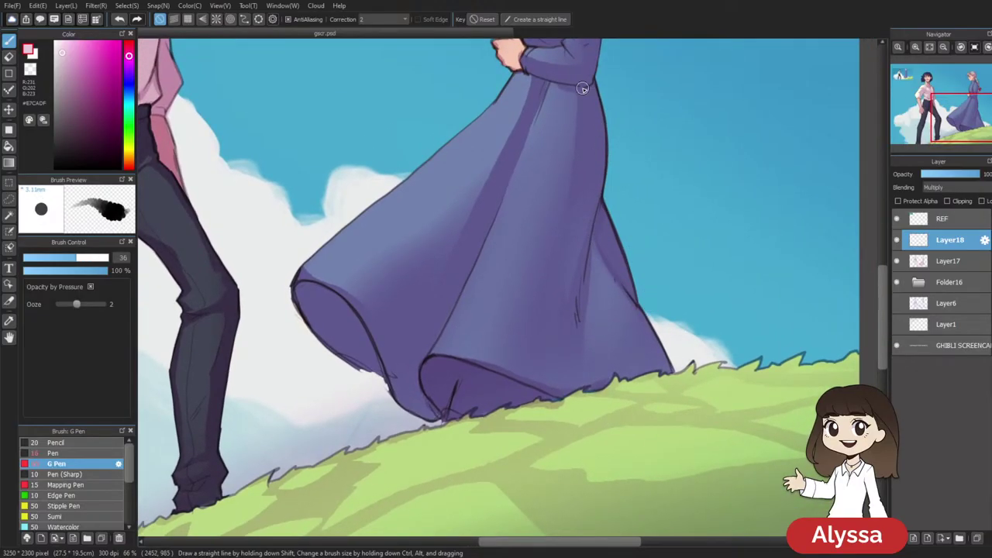
{"action": "left_click_drag", "start_coordinate": [615, 118], "coordinate": [605, 165]}
{"action": "mouse_move", "coordinate": [542, 124]}
{"action": "left_mouse_down"}
{"action": "mouse_move", "coordinate": [461, 310]}
{"action": "mouse_move", "coordinate": [510, 267]}
{"action": "left_mouse_up"}
{"action": "mouse_move", "coordinate": [423, 359]}
{"action": "left_mouse_down"}
{"action": "mouse_move", "coordinate": [383, 286]}
{"action": "mouse_move", "coordinate": [343, 284]}
{"action": "mouse_move", "coordinate": [390, 323]}
{"action": "mouse_move", "coordinate": [365, 270]}
{"action": "mouse_move", "coordinate": [414, 354]}
{"action": "mouse_move", "coordinate": [390, 319]}
{"action": "left_mouse_up"}
{"action": "key", "text": "ctrl+z"}
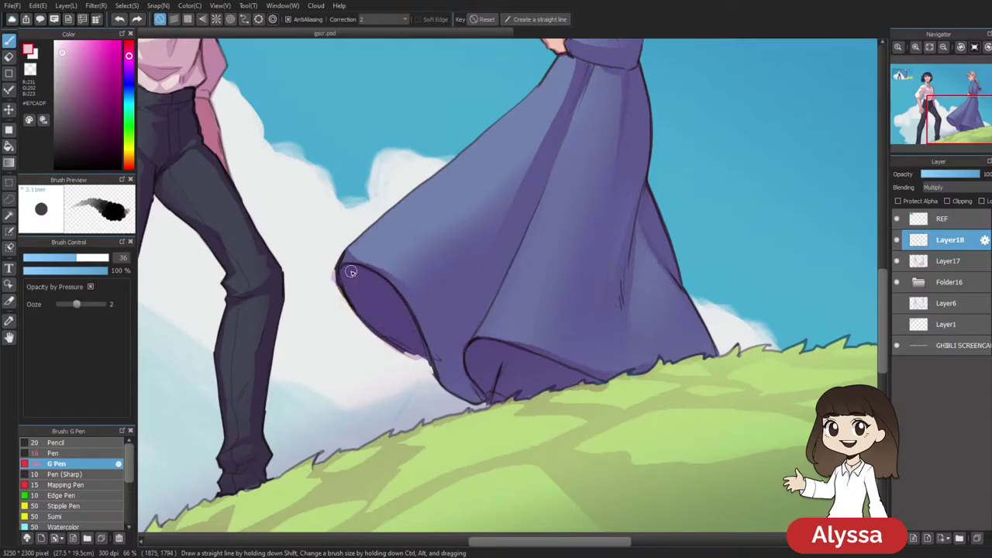
{"action": "key", "text": "e"}
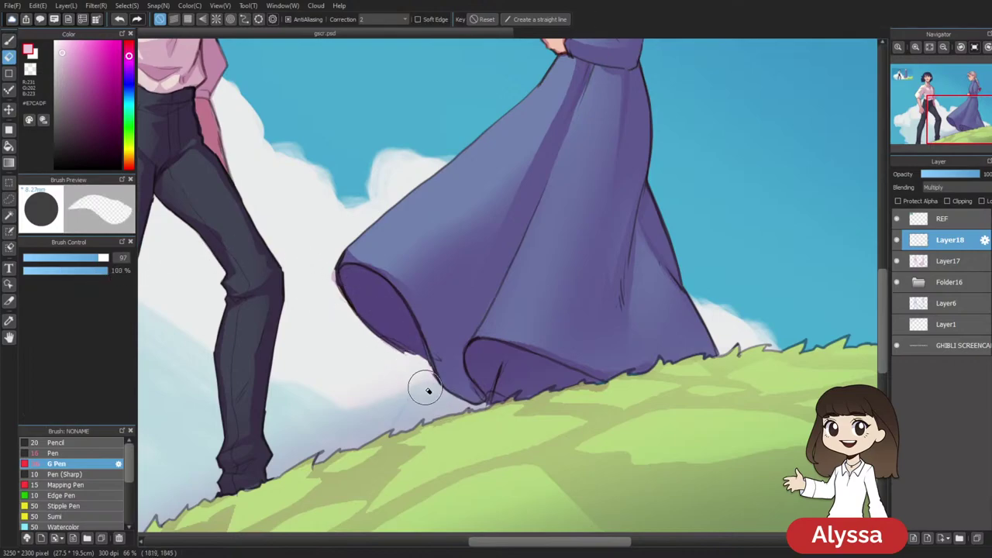
Deepen the shadows on the woman's sleeve, neck and collar with the G Pen at size 36
{"action": "key", "text": "b"}
{"action": "scroll", "coordinate": [615, 338], "scroll_direction": "up", "scroll_amount": 5}
{"action": "mouse_move", "coordinate": [432, 293]}
{"action": "left_mouse_down"}
{"action": "mouse_move", "coordinate": [504, 312]}
{"action": "mouse_move", "coordinate": [508, 280]}
{"action": "mouse_move", "coordinate": [490, 267]}
{"action": "mouse_move", "coordinate": [504, 273]}
{"action": "left_mouse_up"}
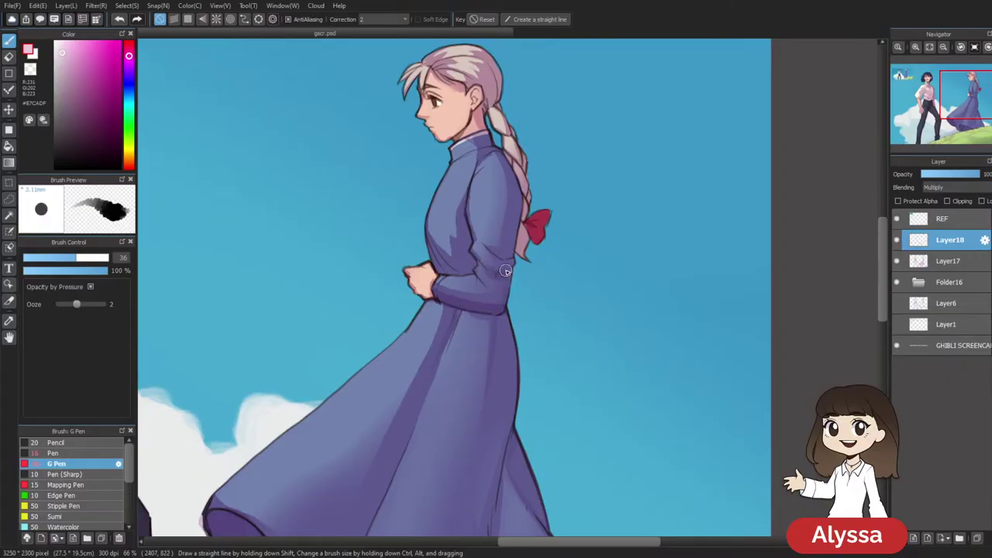
{"action": "left_click_drag", "start_coordinate": [640, 228], "coordinate": [588, 292]}
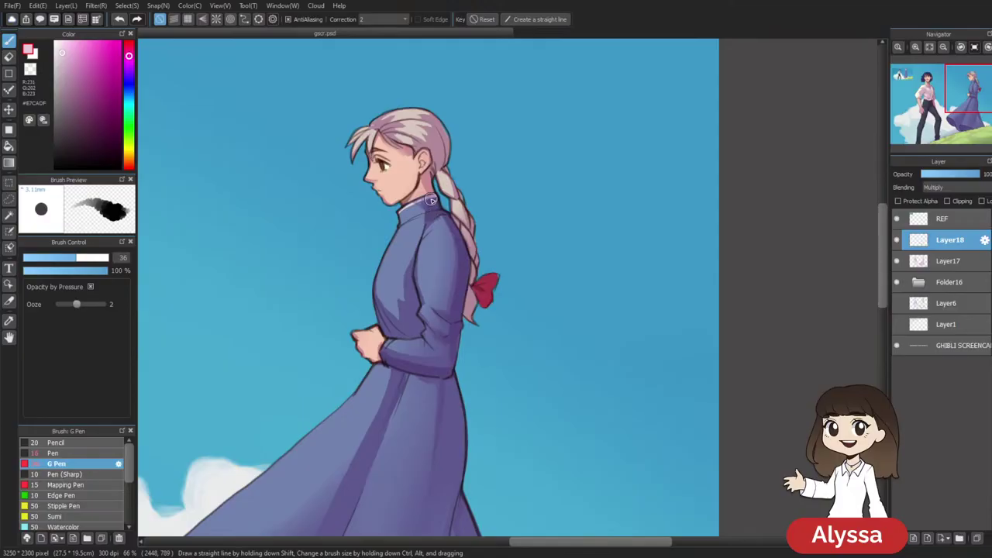
{"action": "left_click_drag", "start_coordinate": [505, 265], "coordinate": [569, 201]}
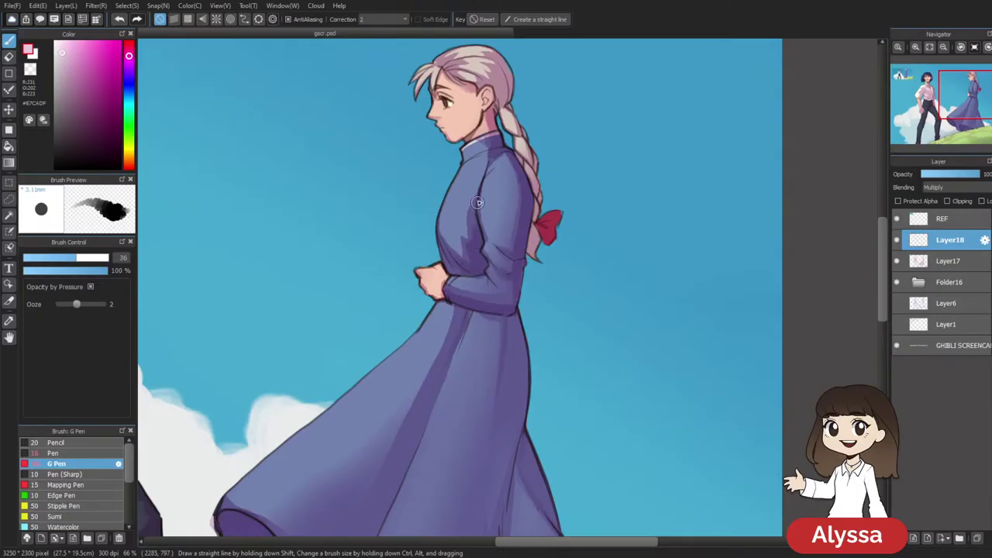
{"action": "key", "text": "ctrl+minus"}
{"action": "key", "text": "ctrl+minus"}
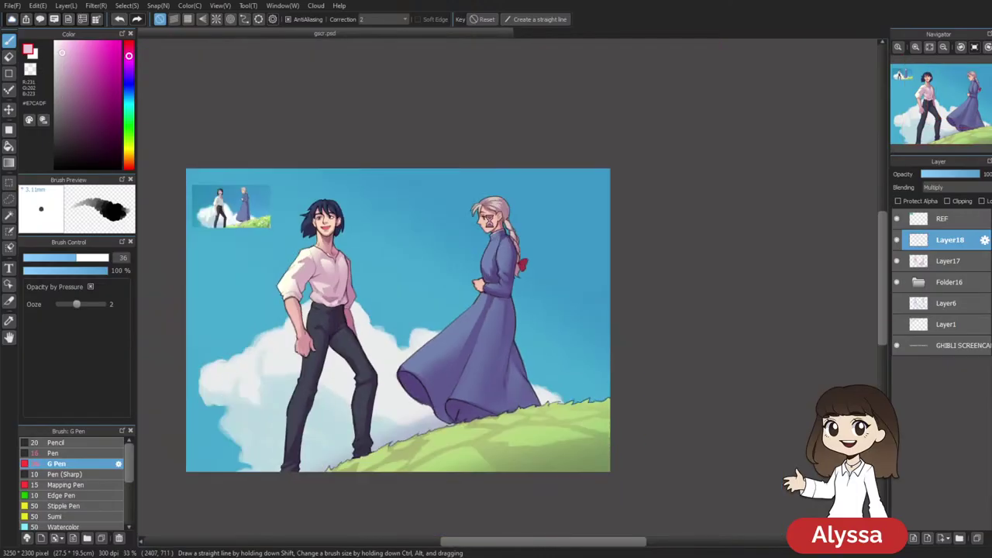
Shade the woman's hair behind the ear above the braid, undo the stray stroke, and save the file
{"action": "scroll", "coordinate": [489, 221], "scroll_direction": "down", "scroll_amount": 2}
{"action": "scroll", "coordinate": [489, 223], "scroll_direction": "up", "scroll_amount": 3}
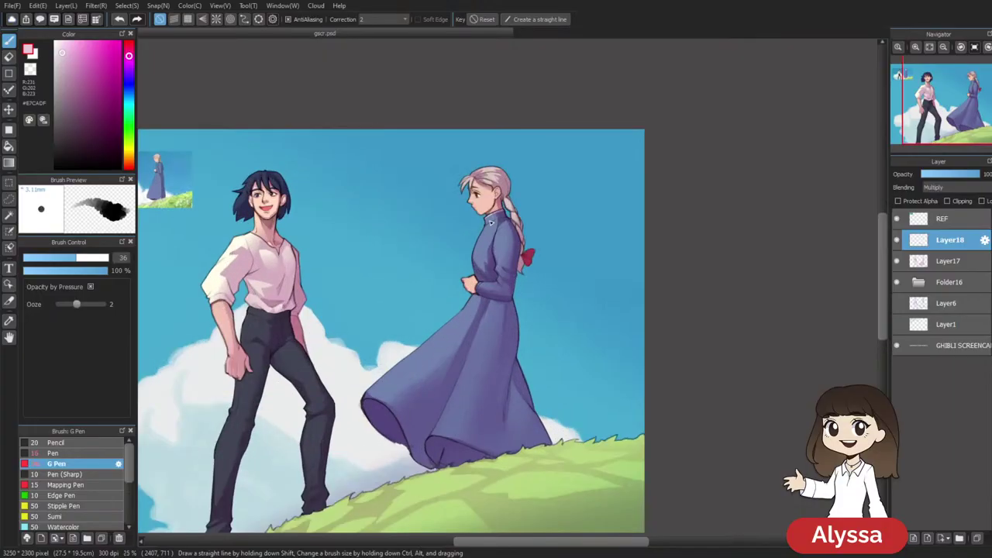
{"action": "scroll", "coordinate": [489, 219], "scroll_direction": "down", "scroll_amount": 1}
{"action": "scroll", "coordinate": [458, 270], "scroll_direction": "up", "scroll_amount": 2}
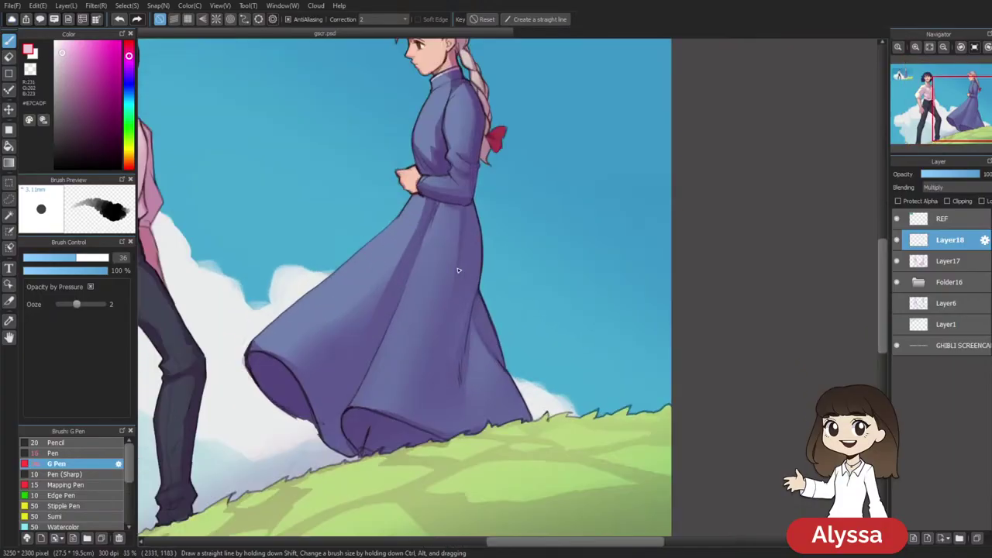
{"action": "left_click_drag", "start_coordinate": [456, 268], "coordinate": [444, 475]}
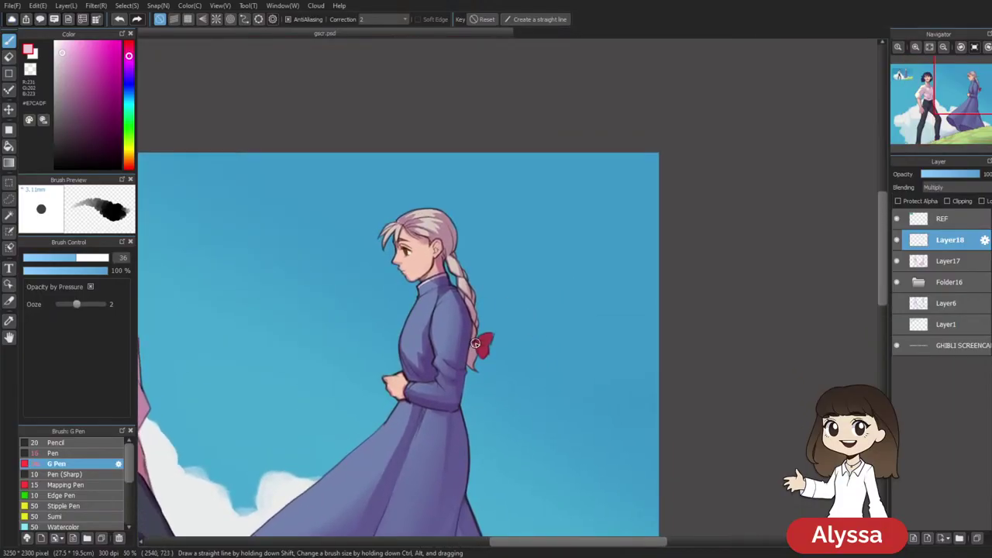
{"action": "scroll", "coordinate": [513, 329], "scroll_direction": "up", "scroll_amount": 2}
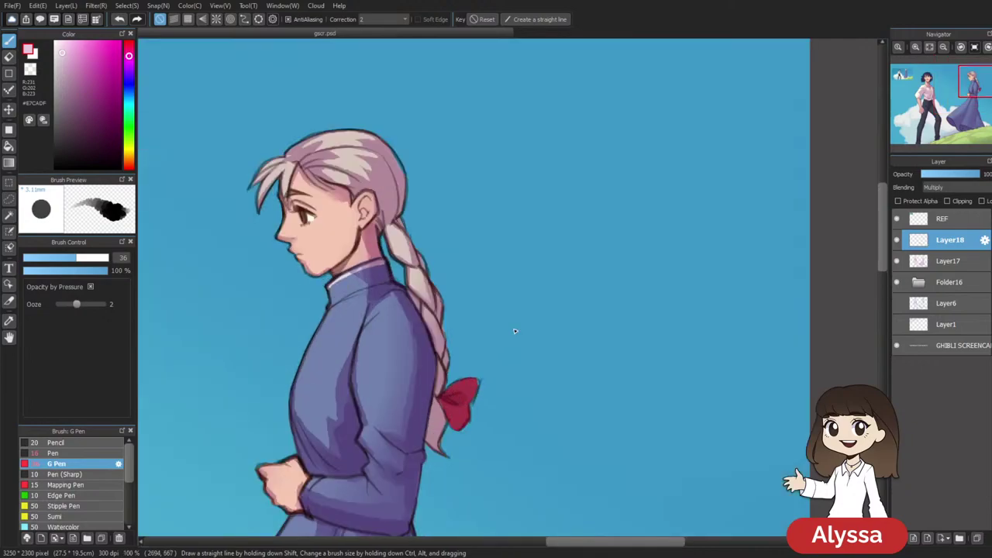
{"action": "left_click_drag", "start_coordinate": [386, 225], "coordinate": [385, 190]}
{"action": "key", "text": "ctrl+z"}
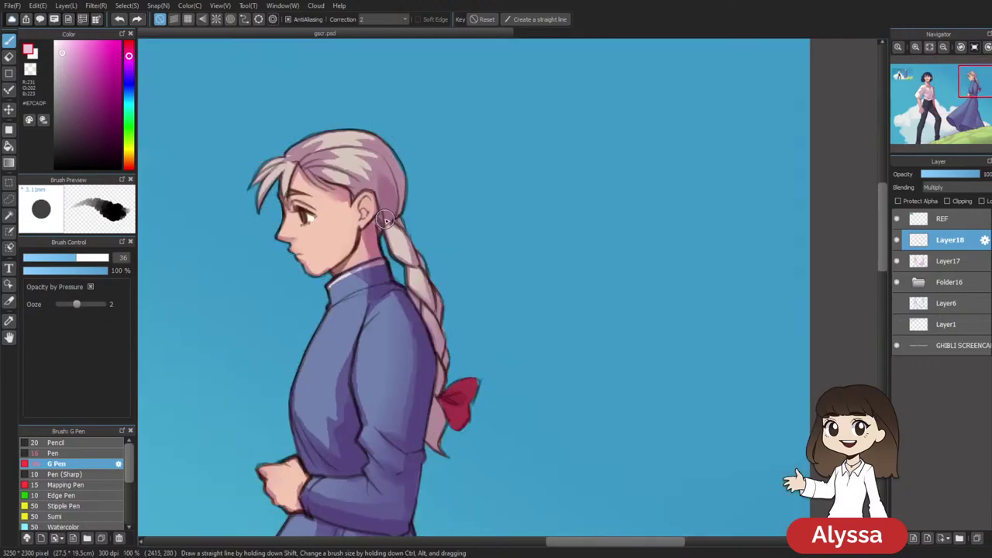
{"action": "scroll", "coordinate": [427, 244], "scroll_direction": "down", "scroll_amount": 3}
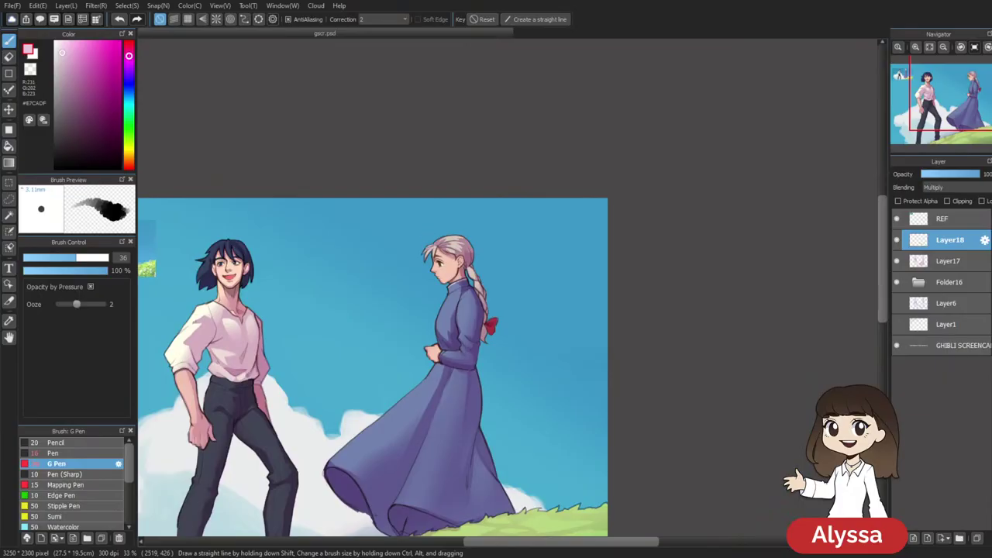
{"action": "key", "text": "ctrl+s"}
Add a new layer in Normal mode above Layer18
{"action": "left_click_drag", "start_coordinate": [469, 343], "coordinate": [673, 265]}
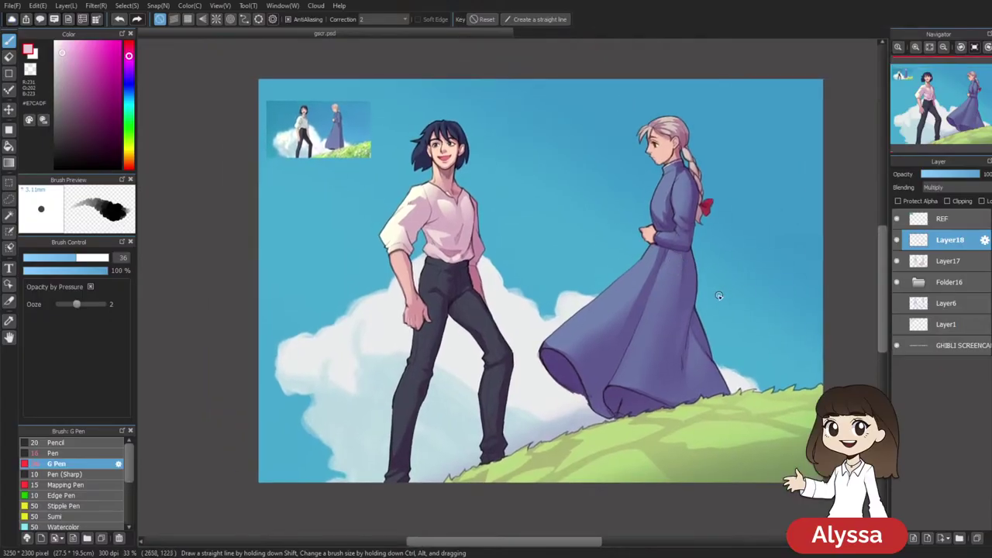
{"action": "left_click_drag", "start_coordinate": [750, 238], "coordinate": [767, 277]}
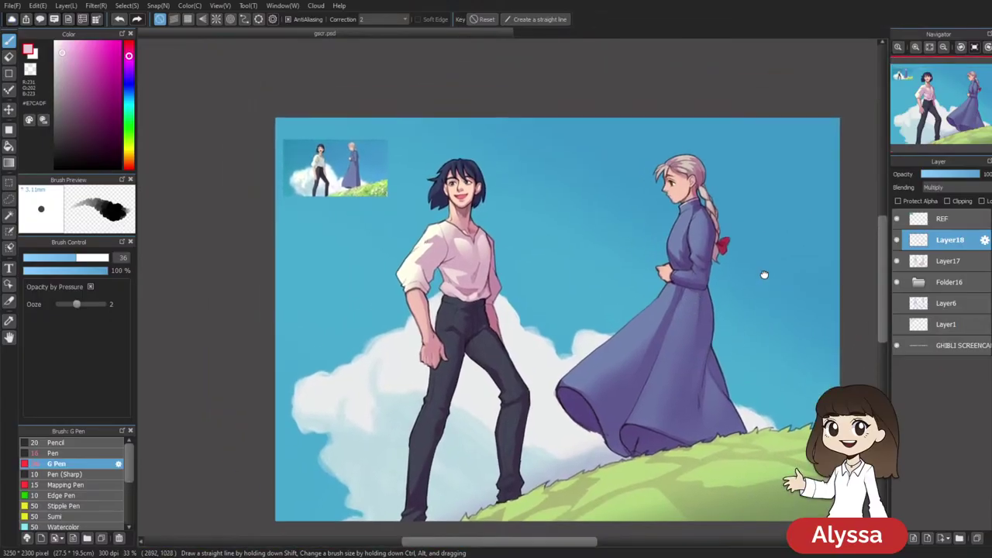
{"action": "key", "text": "ctrl+Up"}
{"action": "key", "text": "ctrl+Up"}
{"action": "key", "text": "ctrl+minus"}
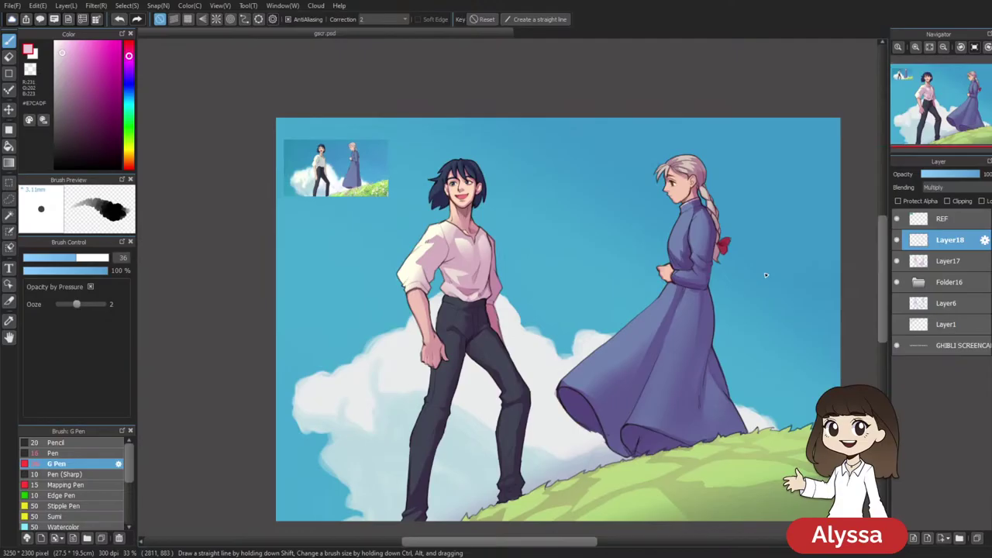
{"action": "key", "text": "ctrl+shift+n"}
{"action": "left_click_drag", "start_coordinate": [765, 275], "coordinate": [772, 245]}
{"action": "key", "text": "ctrl+Up"}
{"action": "key", "text": "ctrl+Up"}
{"action": "key", "text": "ctrl+Up"}
Sample the light color of the man's shirt and shift its hue to the warm cream #FFF7D6
{"action": "mouse_move", "coordinate": [446, 94]}
{"action": "left_mouse_down"}
{"action": "mouse_move", "coordinate": [505, 245]}
{"action": "mouse_move", "coordinate": [582, 365]}
{"action": "left_mouse_up"}
{"action": "left_click", "coordinate": [428, 290], "text": "alt"}
{"action": "left_click", "coordinate": [69, 41]}
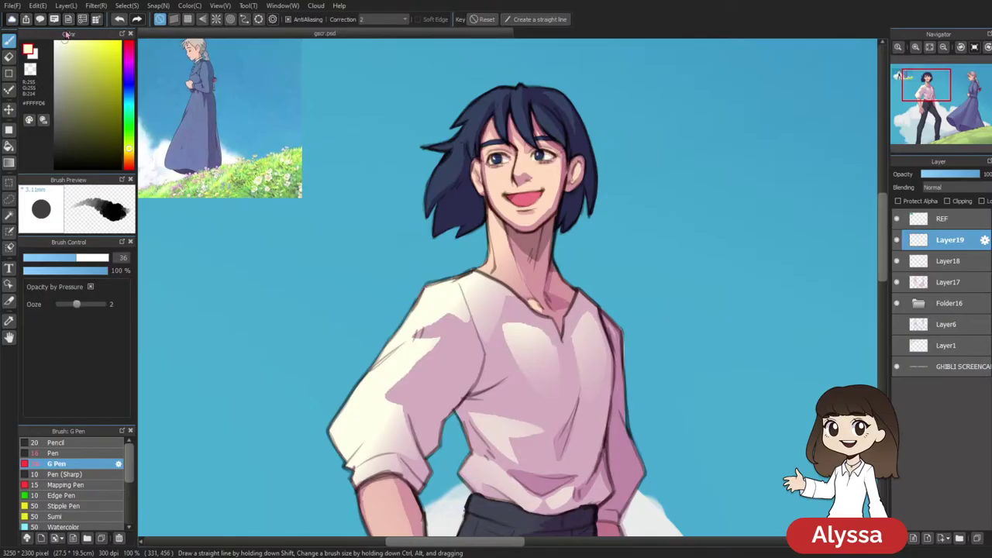
{"action": "left_click", "coordinate": [129, 152]}
Reduce the G Pen to size 10 and paint a cream rim light along the sunlit edge of the man's hair
{"action": "left_click_drag", "start_coordinate": [606, 244], "coordinate": [524, 411]}
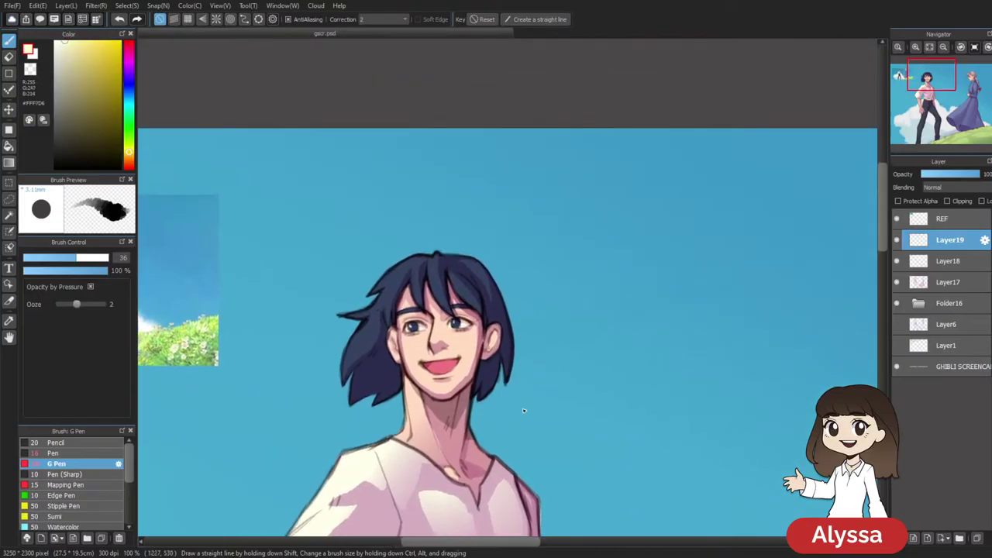
{"action": "scroll", "coordinate": [524, 411], "scroll_direction": "up", "scroll_amount": 1}
{"action": "key", "text": "bracketleft"}
{"action": "key", "text": "bracketleft"}
{"action": "key", "text": "bracketleft"}
{"action": "key", "text": "bracketleft"}
{"action": "key", "text": "bracketleft"}
{"action": "key", "text": "bracketleft"}
{"action": "key", "text": "bracketleft"}
{"action": "key", "text": "bracketleft"}
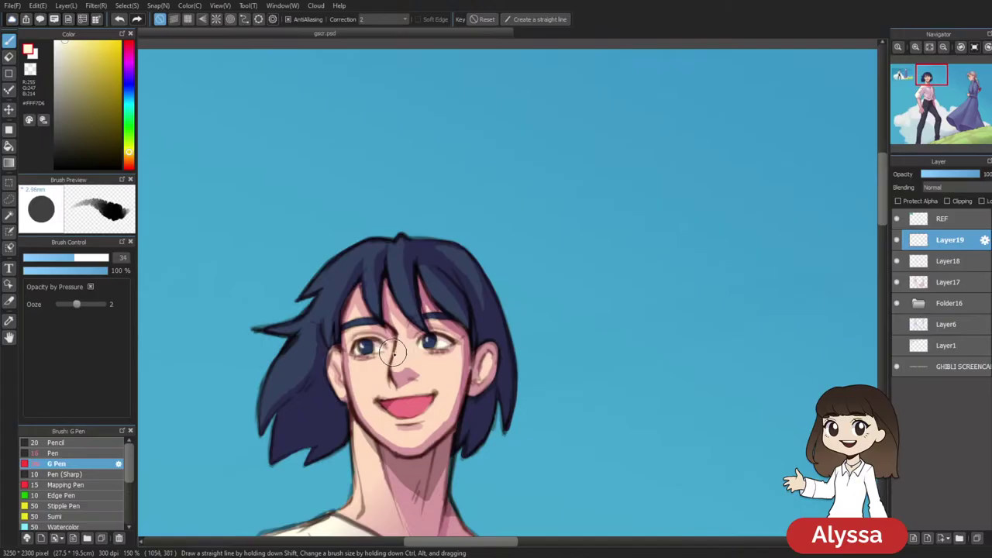
{"action": "key", "text": "bracketleft"}
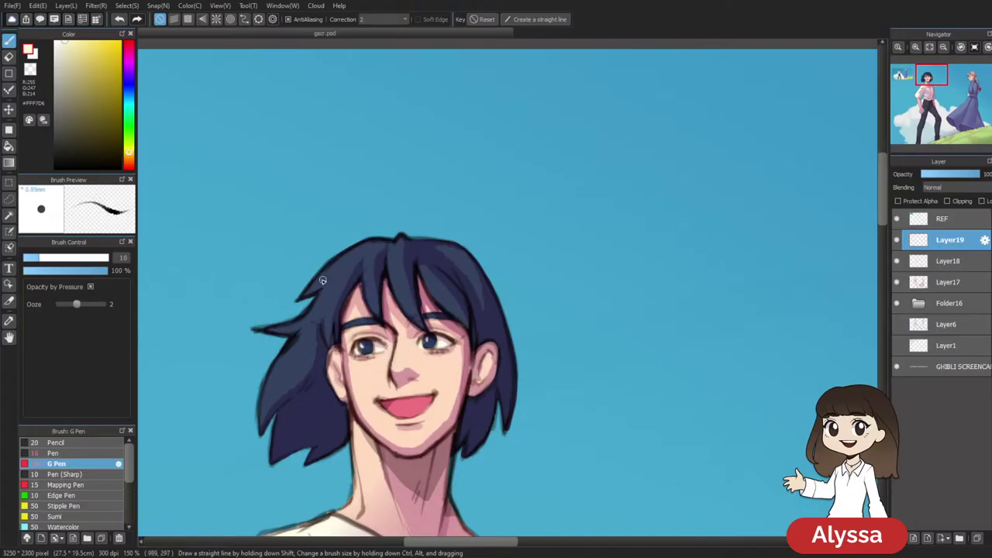
{"action": "left_click_drag", "start_coordinate": [310, 292], "coordinate": [375, 246]}
{"action": "key", "text": "ctrl+z"}
{"action": "left_click_drag", "start_coordinate": [497, 268], "coordinate": [628, 171]}
{"action": "mouse_move", "coordinate": [512, 143]}
{"action": "left_mouse_down"}
{"action": "mouse_move", "coordinate": [490, 141]}
{"action": "mouse_move", "coordinate": [426, 200]}
{"action": "mouse_move", "coordinate": [371, 231]}
{"action": "mouse_move", "coordinate": [393, 299]}
{"action": "mouse_move", "coordinate": [389, 327]}
{"action": "left_mouse_up"}
Paint cream highlights along the sunlit edges of the man's neck, shoulder and near sleeve
{"action": "scroll", "coordinate": [409, 389], "scroll_direction": "down", "scroll_amount": 5}
{"action": "left_click_drag", "start_coordinate": [484, 207], "coordinate": [495, 283]}
{"action": "left_click_drag", "start_coordinate": [537, 353], "coordinate": [613, 268]}
{"action": "left_click_drag", "start_coordinate": [545, 215], "coordinate": [492, 222]}
{"action": "left_click_drag", "start_coordinate": [451, 254], "coordinate": [386, 344]}
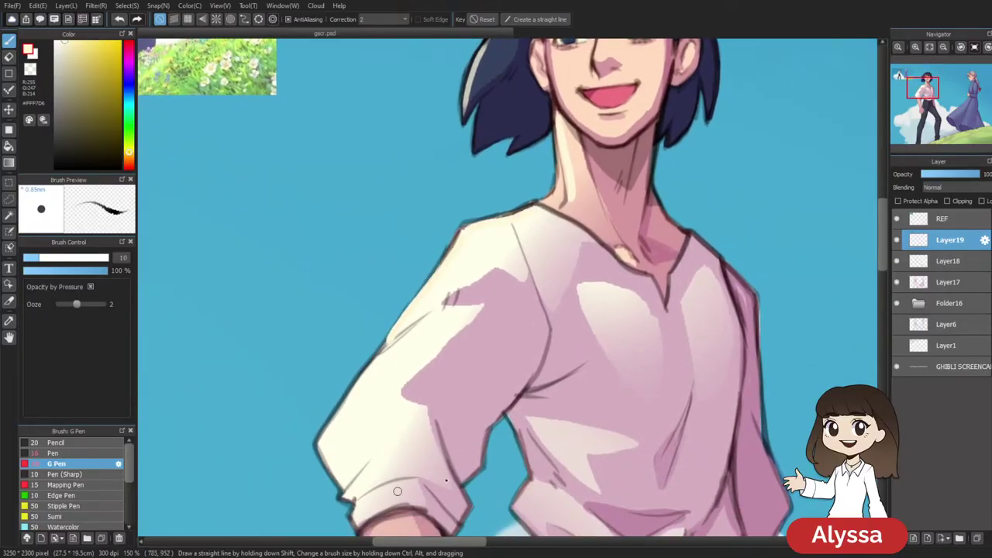
Add a cream rim light down the outer edge of the man's near forearm and hand
{"action": "left_click_drag", "start_coordinate": [427, 485], "coordinate": [531, 315]}
{"action": "left_click_drag", "start_coordinate": [488, 179], "coordinate": [448, 236]}
{"action": "mouse_move", "coordinate": [473, 350]}
{"action": "left_mouse_down"}
{"action": "mouse_move", "coordinate": [409, 178]}
{"action": "mouse_move", "coordinate": [411, 214]}
{"action": "mouse_move", "coordinate": [459, 310]}
{"action": "mouse_move", "coordinate": [481, 388]}
{"action": "mouse_move", "coordinate": [478, 298]}
{"action": "mouse_move", "coordinate": [470, 372]}
{"action": "left_mouse_up"}
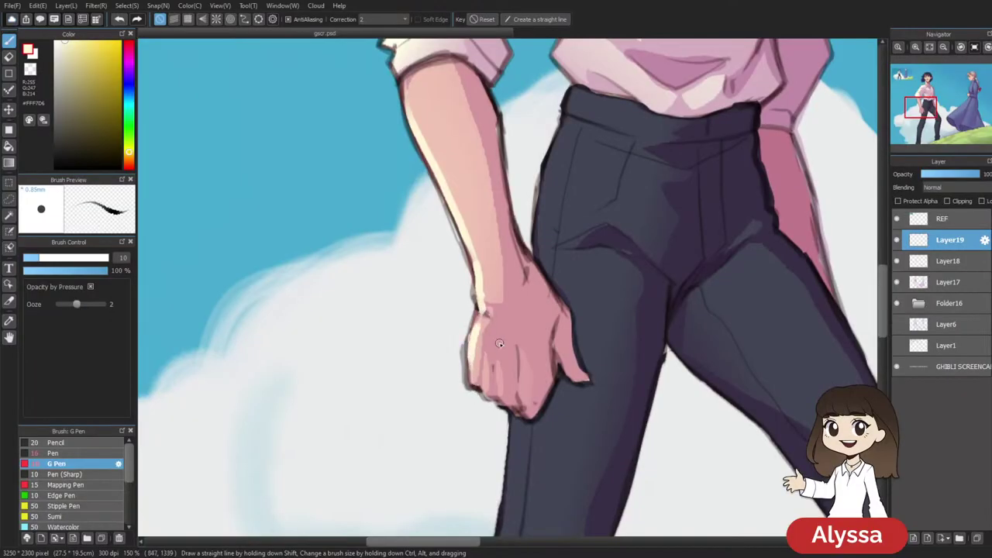
Add a cream rim light along the shirt's side from the armpit to the waistband
{"action": "left_click_drag", "start_coordinate": [650, 85], "coordinate": [530, 193]}
{"action": "left_click_drag", "start_coordinate": [465, 206], "coordinate": [424, 445]}
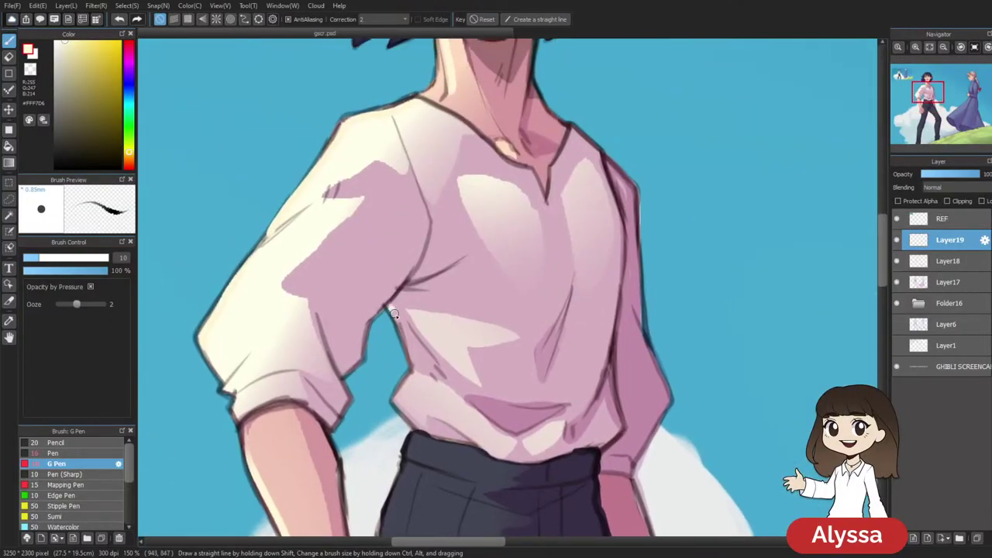
{"action": "mouse_move", "coordinate": [447, 388]}
{"action": "left_mouse_down"}
{"action": "mouse_move", "coordinate": [489, 248]}
{"action": "mouse_move", "coordinate": [443, 252]}
{"action": "mouse_move", "coordinate": [461, 291]}
{"action": "left_mouse_up"}
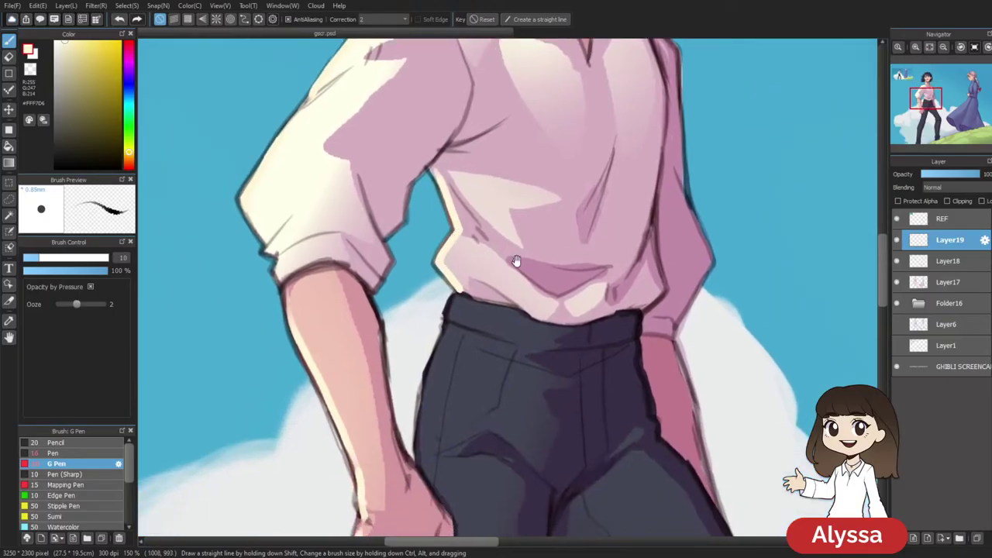
Paint a cream rim light on the man's trousers from the hip down the outer edge of the near leg
{"action": "left_click_drag", "start_coordinate": [508, 267], "coordinate": [527, 131]}
{"action": "mouse_move", "coordinate": [470, 168]}
{"action": "left_mouse_down"}
{"action": "mouse_move", "coordinate": [438, 327]}
{"action": "mouse_move", "coordinate": [500, 36]}
{"action": "left_mouse_up"}
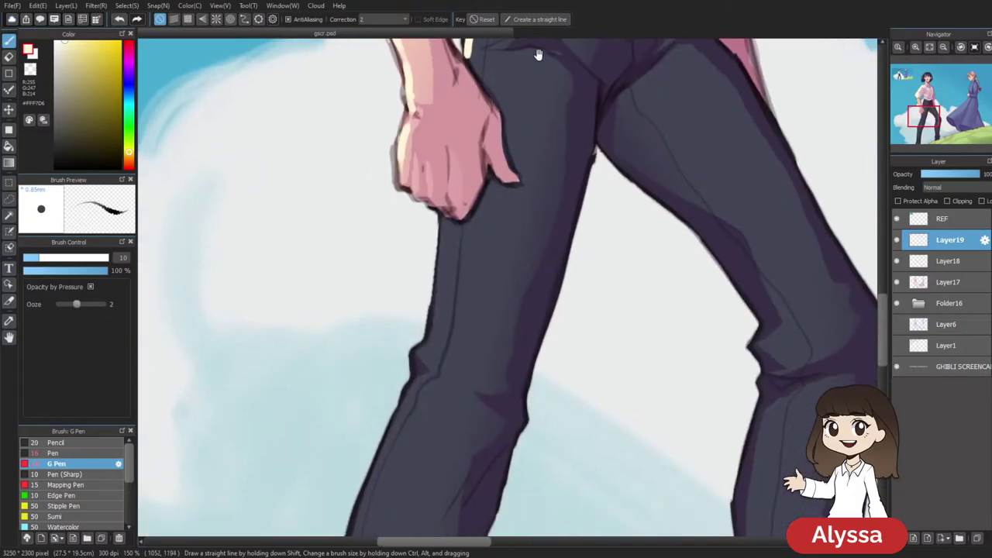
{"action": "key", "text": "ctrl+minus"}
{"action": "left_click_drag", "start_coordinate": [431, 275], "coordinate": [387, 174]}
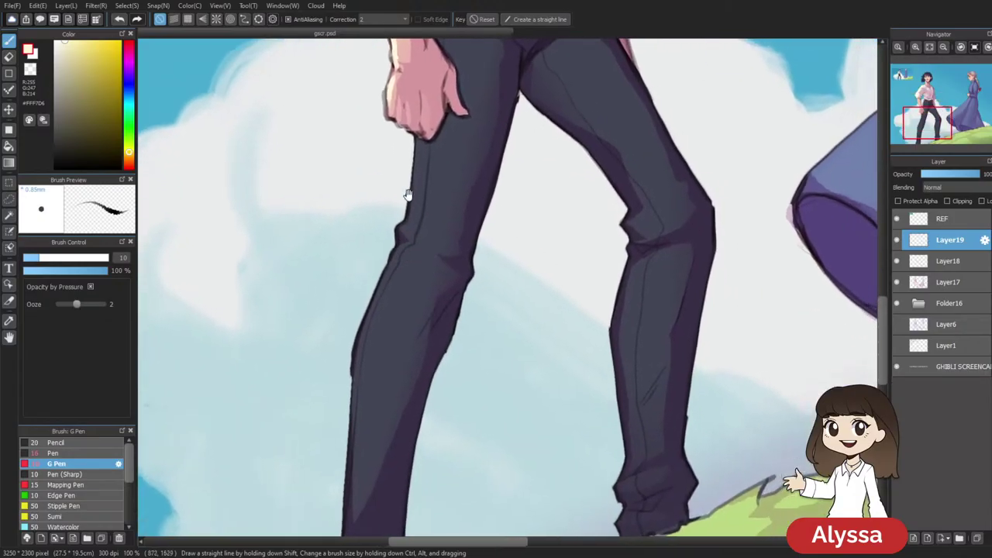
{"action": "left_click_drag", "start_coordinate": [416, 140], "coordinate": [411, 207]}
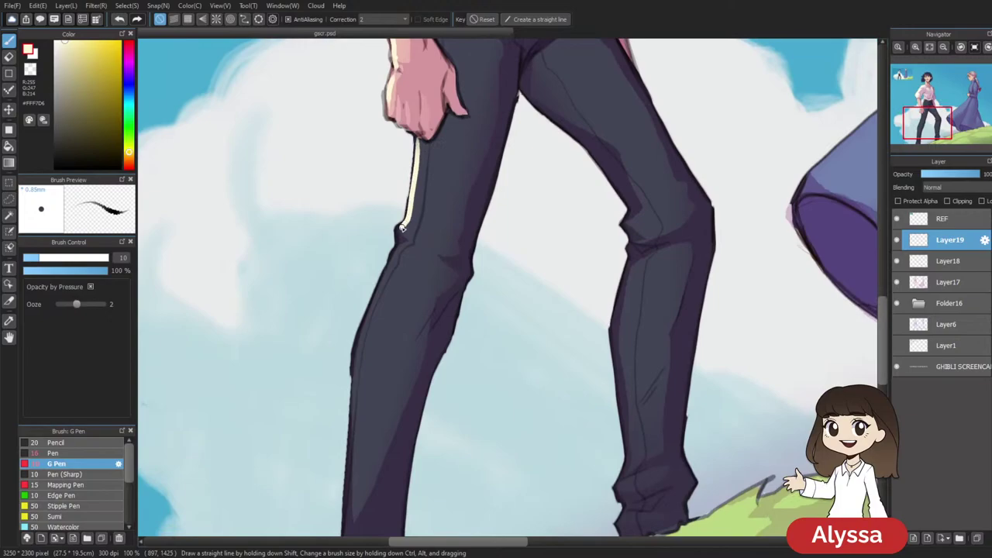
{"action": "mouse_move", "coordinate": [397, 242]}
{"action": "left_mouse_down"}
{"action": "mouse_move", "coordinate": [452, 146]}
{"action": "mouse_move", "coordinate": [425, 215]}
{"action": "mouse_move", "coordinate": [410, 322]}
{"action": "left_mouse_up"}
{"action": "left_click_drag", "start_coordinate": [439, 171], "coordinate": [412, 288]}
Paint a cream rim light down the front of the woman's collar and the chest of her dress
{"action": "scroll", "coordinate": [411, 495], "scroll_direction": "down", "scroll_amount": 4}
{"action": "left_click_drag", "start_coordinate": [686, 211], "coordinate": [626, 362]}
{"action": "scroll", "coordinate": [626, 365], "scroll_direction": "up", "scroll_amount": 2}
{"action": "left_click_drag", "start_coordinate": [509, 162], "coordinate": [443, 387]}
{"action": "left_click_drag", "start_coordinate": [710, 315], "coordinate": [385, 413]}
{"action": "scroll", "coordinate": [461, 444], "scroll_direction": "up", "scroll_amount": 2}
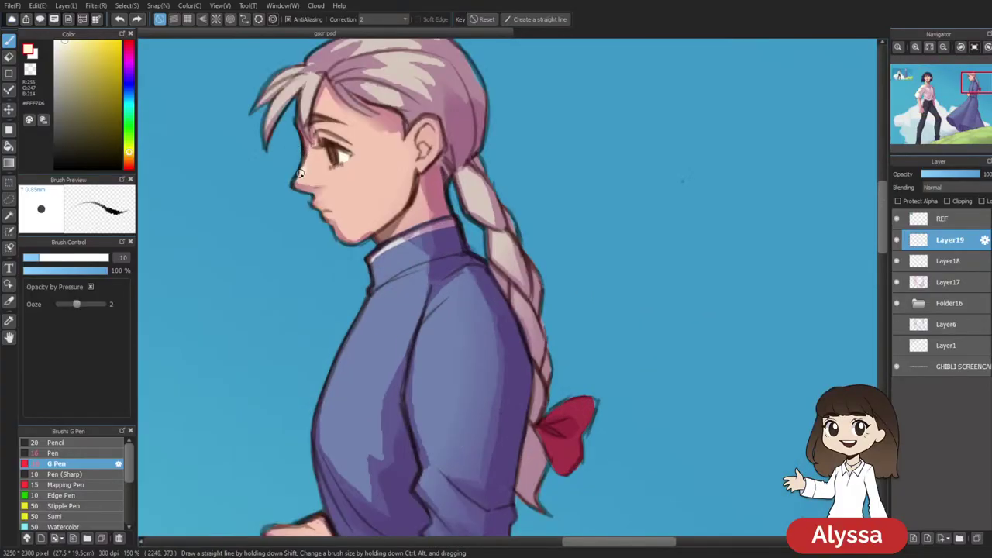
{"action": "key", "text": "ctrl+z"}
{"action": "key", "text": "bracketleft"}
{"action": "key", "text": "bracketleft"}
{"action": "mouse_move", "coordinate": [424, 257]}
{"action": "left_mouse_down"}
{"action": "mouse_move", "coordinate": [480, 264]}
{"action": "mouse_move", "coordinate": [515, 324]}
{"action": "mouse_move", "coordinate": [467, 349]}
{"action": "mouse_move", "coordinate": [422, 451]}
{"action": "left_mouse_up"}
{"action": "key", "text": "bracketright"}
{"action": "key", "text": "bracketright"}
{"action": "scroll", "coordinate": [534, 395], "scroll_direction": "down", "scroll_amount": 5}
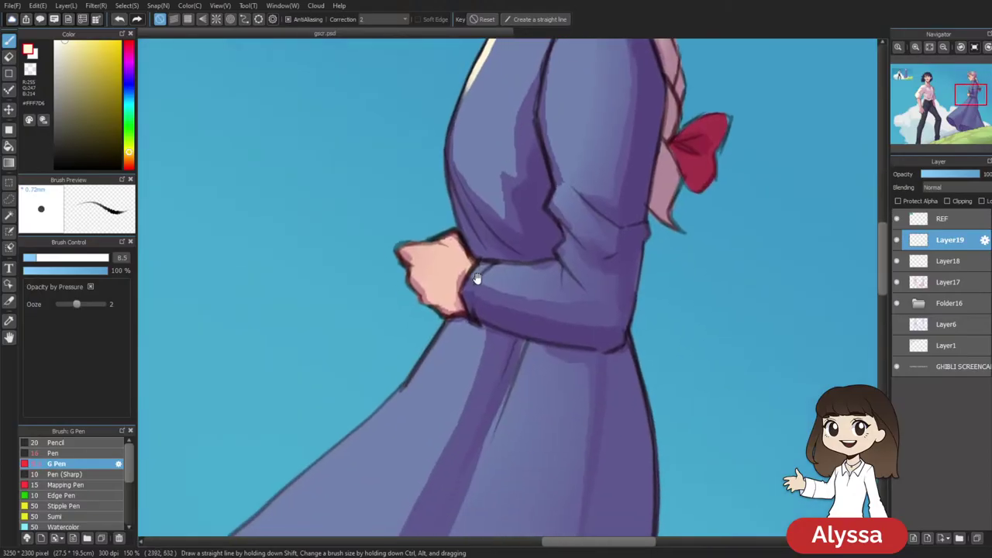
Add a cream rim light along the front edge of the woman's skirt, from the waist down towards the hem
{"action": "scroll", "coordinate": [448, 254], "scroll_direction": "up", "scroll_amount": 1}
{"action": "scroll", "coordinate": [448, 254], "scroll_direction": "down", "scroll_amount": 5}
{"action": "mouse_move", "coordinate": [568, 91]}
{"action": "left_mouse_down"}
{"action": "mouse_move", "coordinate": [498, 194]}
{"action": "mouse_move", "coordinate": [487, 276]}
{"action": "left_mouse_up"}
{"action": "scroll", "coordinate": [524, 317], "scroll_direction": "down", "scroll_amount": 2}
{"action": "left_click_drag", "start_coordinate": [509, 234], "coordinate": [367, 361]}
{"action": "key", "text": "ctrl+z"}
{"action": "left_click_drag", "start_coordinate": [511, 231], "coordinate": [358, 364]}
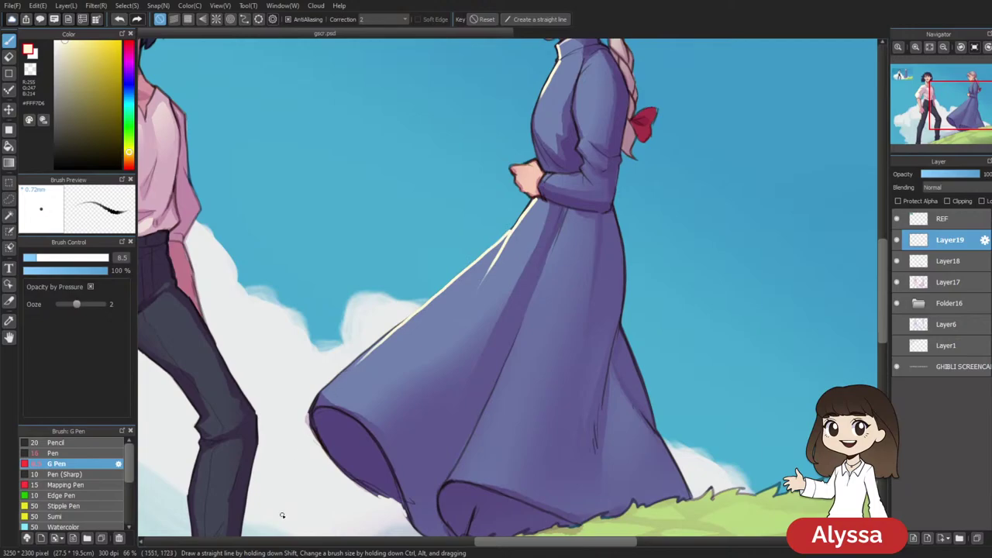
Paint cream highlights on the woman's front bangs
{"action": "key", "text": "ctrl+0"}
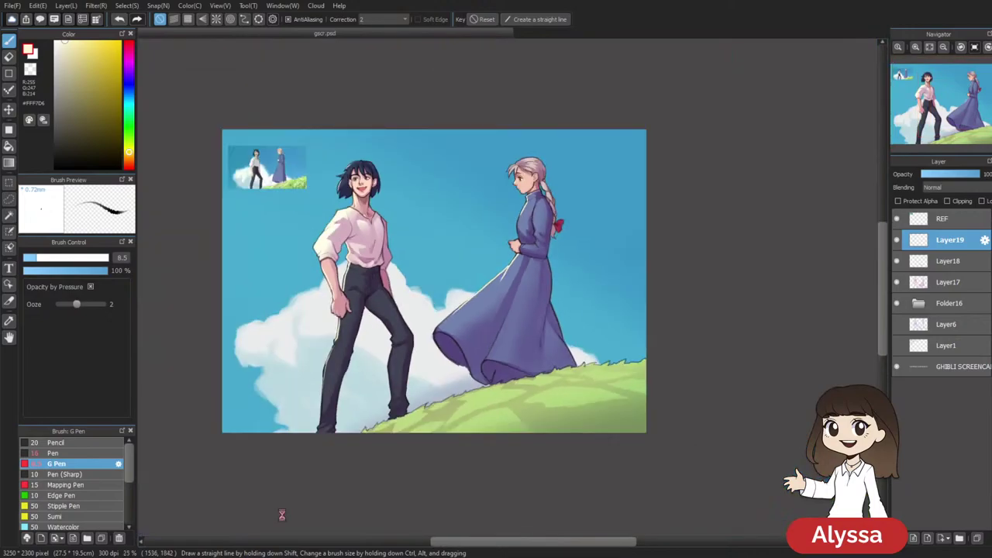
{"action": "key", "text": "ctrl+plus"}
{"action": "key", "text": "ctrl+plus"}
{"action": "key", "text": "ctrl+plus"}
{"action": "key", "text": "ctrl+plus"}
{"action": "key", "text": "ctrl+plus"}
{"action": "mouse_move", "coordinate": [602, 113]}
{"action": "left_mouse_down"}
{"action": "mouse_move", "coordinate": [519, 230]}
{"action": "mouse_move", "coordinate": [540, 299]}
{"action": "mouse_move", "coordinate": [558, 302]}
{"action": "left_mouse_up"}
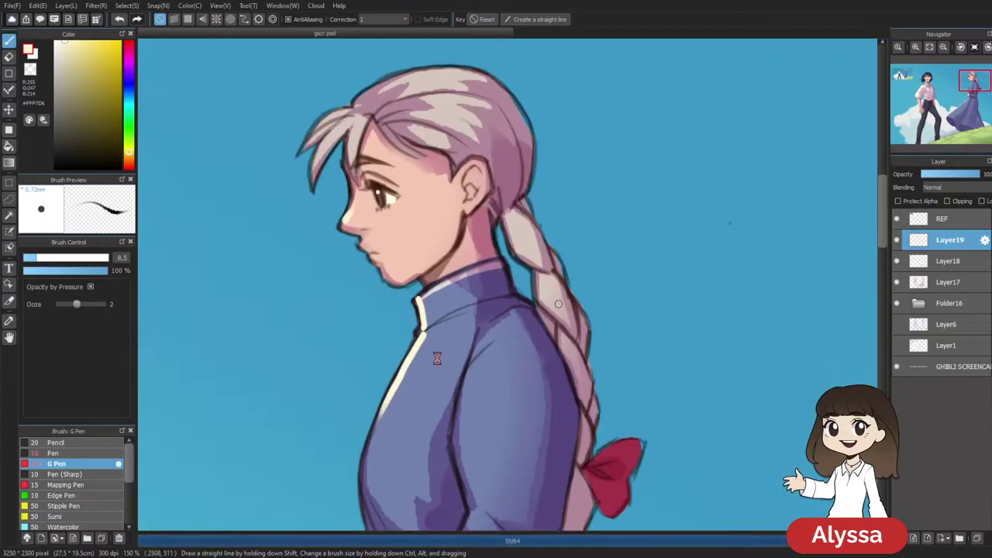
{"action": "left_click_drag", "start_coordinate": [493, 318], "coordinate": [491, 324]}
{"action": "mouse_move", "coordinate": [561, 291]}
{"action": "left_mouse_down"}
{"action": "mouse_move", "coordinate": [599, 275]}
{"action": "mouse_move", "coordinate": [587, 275]}
{"action": "left_mouse_up"}
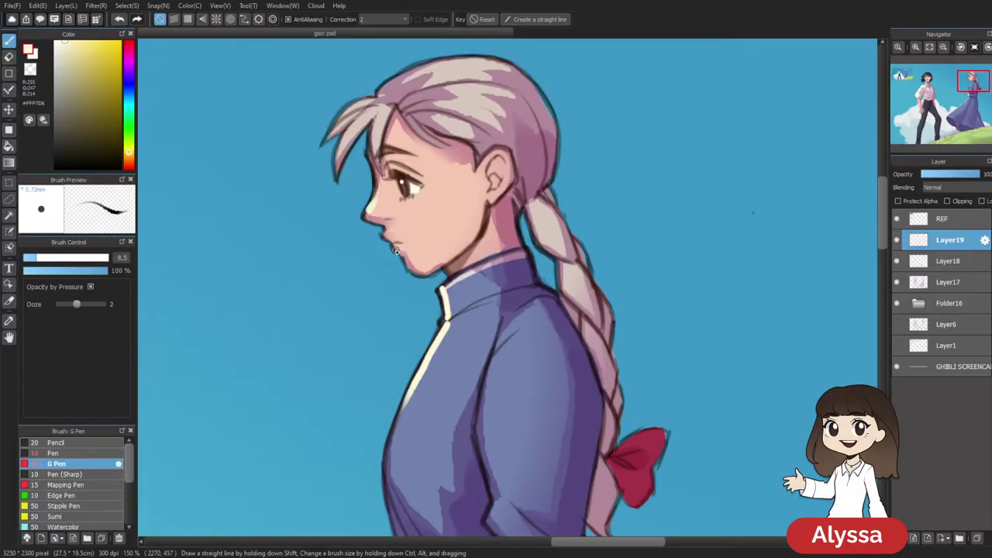
{"action": "left_click_drag", "start_coordinate": [481, 229], "coordinate": [510, 296]}
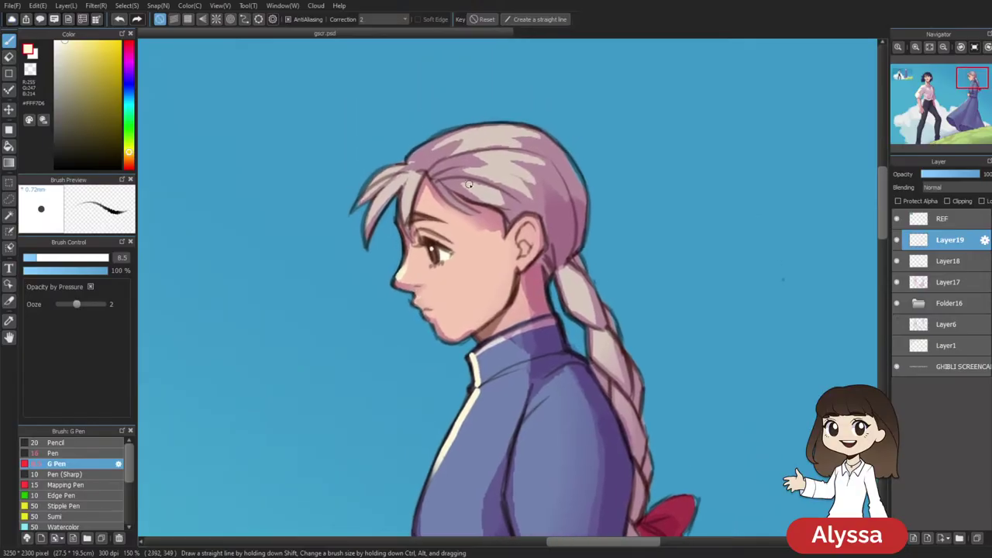
{"action": "mouse_move", "coordinate": [368, 235]}
{"action": "left_mouse_down"}
{"action": "mouse_move", "coordinate": [409, 173]}
{"action": "mouse_move", "coordinate": [403, 207]}
{"action": "left_mouse_up"}
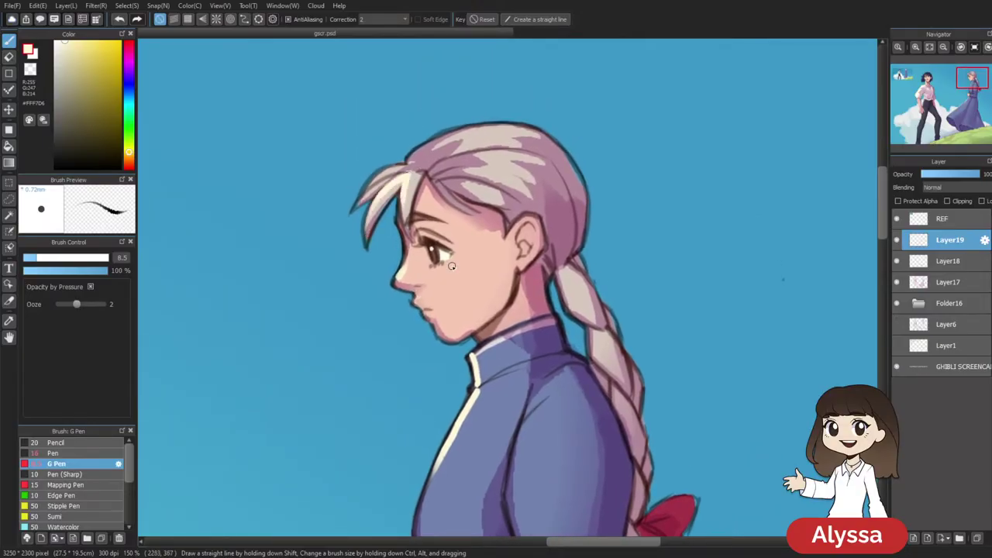
Switch the colour to light blue #9FE5FF and paint a rim light along the shadow side of the man's hair
{"action": "scroll", "coordinate": [452, 266], "scroll_direction": "down", "scroll_amount": 3}
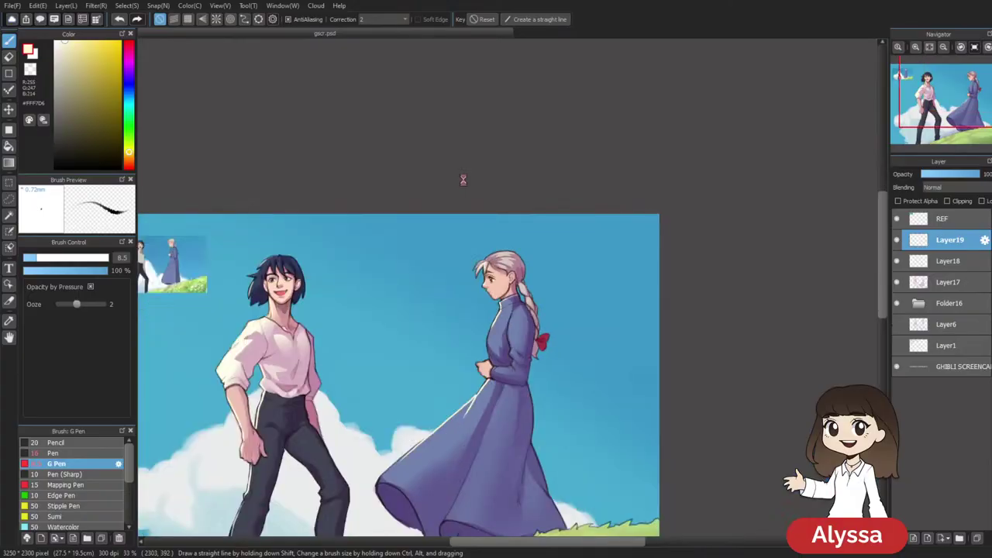
{"action": "left_click_drag", "start_coordinate": [343, 456], "coordinate": [549, 396]}
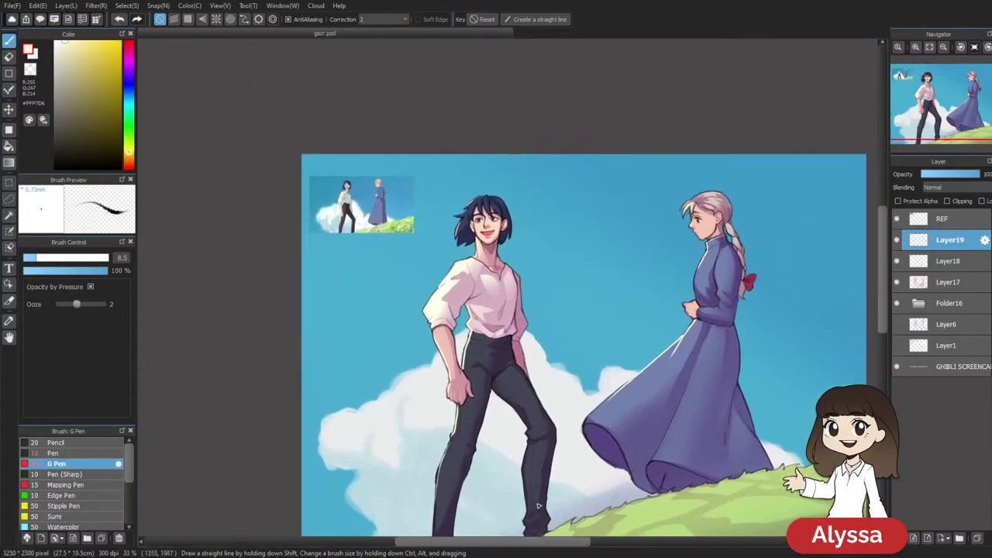
{"action": "scroll", "coordinate": [631, 193], "scroll_direction": "up", "scroll_amount": 3}
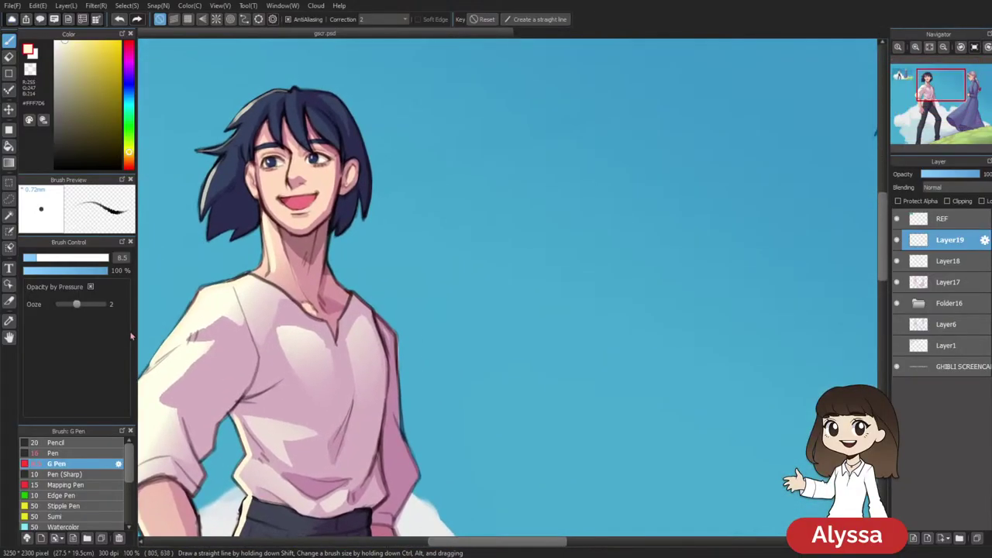
{"action": "left_click", "coordinate": [129, 109]}
{"action": "left_click_drag", "start_coordinate": [101, 59], "coordinate": [72, 42]}
{"action": "left_click_drag", "start_coordinate": [130, 106], "coordinate": [129, 100]}
{"action": "left_click_drag", "start_coordinate": [466, 49], "coordinate": [475, 93]}
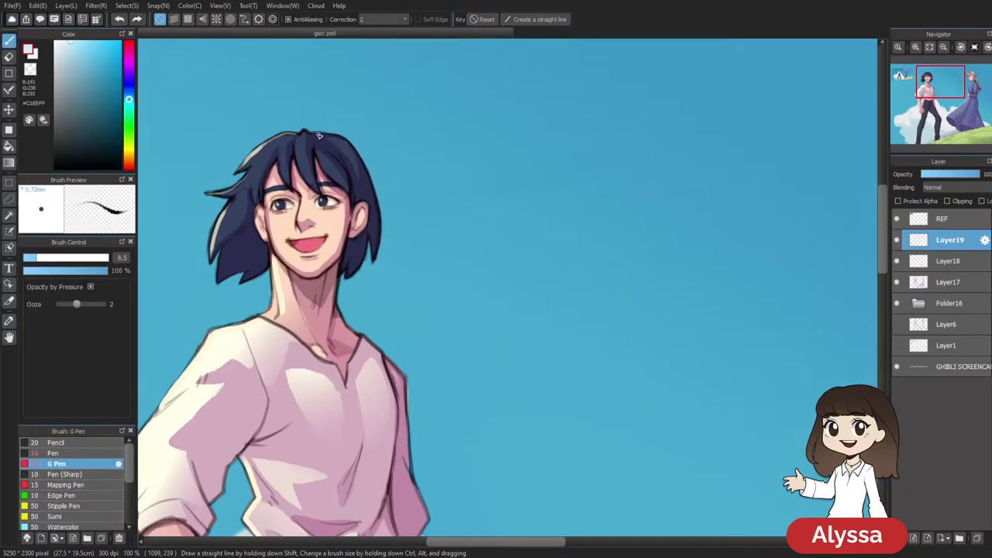
{"action": "left_click", "coordinate": [76, 51]}
{"action": "left_click_drag", "start_coordinate": [377, 217], "coordinate": [375, 261]}
Add light-blue rim lights along the shadow side of the man's neck, shoulder and far sleeve
{"action": "left_click_drag", "start_coordinate": [440, 250], "coordinate": [487, 126]}
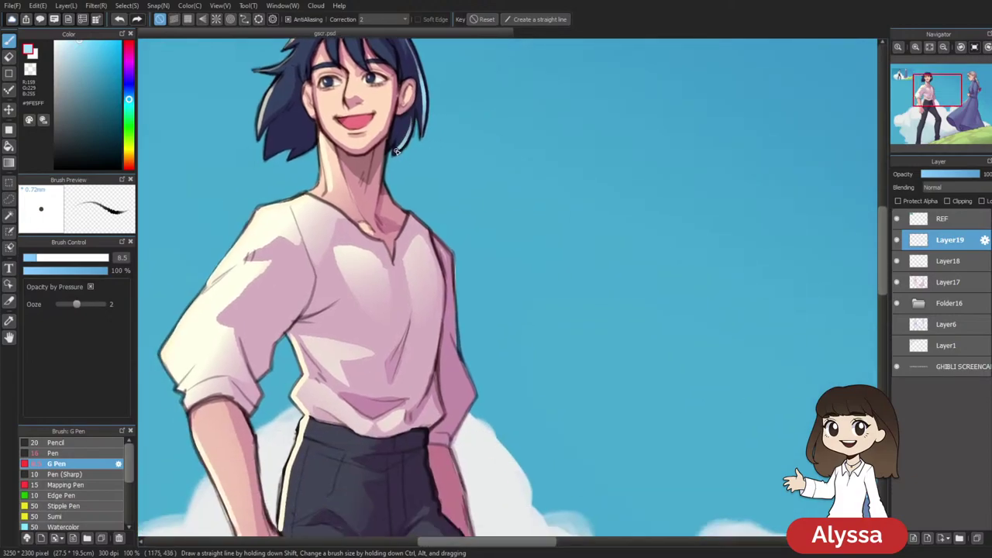
{"action": "left_click_drag", "start_coordinate": [406, 151], "coordinate": [404, 147]}
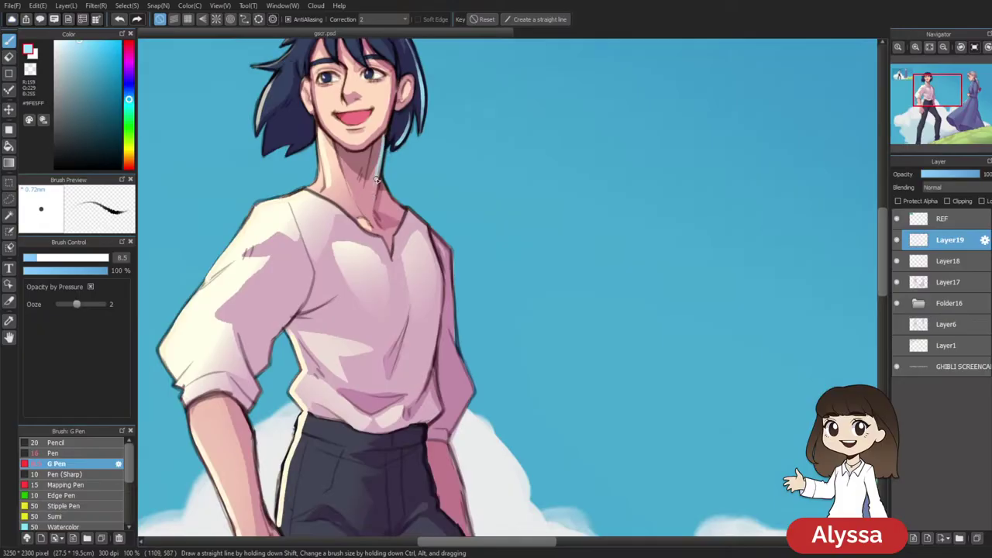
{"action": "key", "text": "ctrl+z"}
{"action": "left_click_drag", "start_coordinate": [511, 265], "coordinate": [483, 148]}
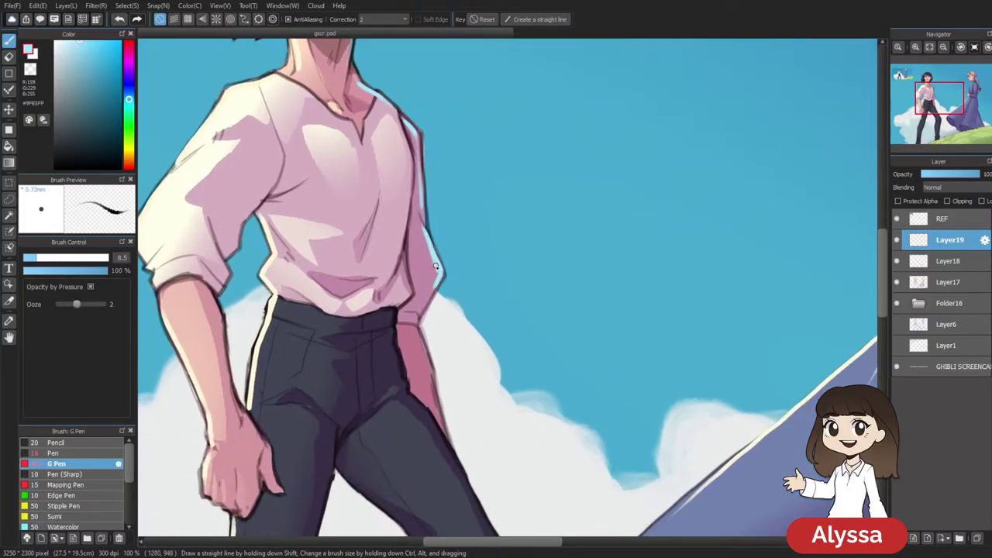
{"action": "left_click_drag", "start_coordinate": [428, 294], "coordinate": [418, 325]}
Paint light-blue rim lights on the man's trousers from the waist down the far leg, including both sides of the knee
{"action": "left_click_drag", "start_coordinate": [467, 431], "coordinate": [461, 144]}
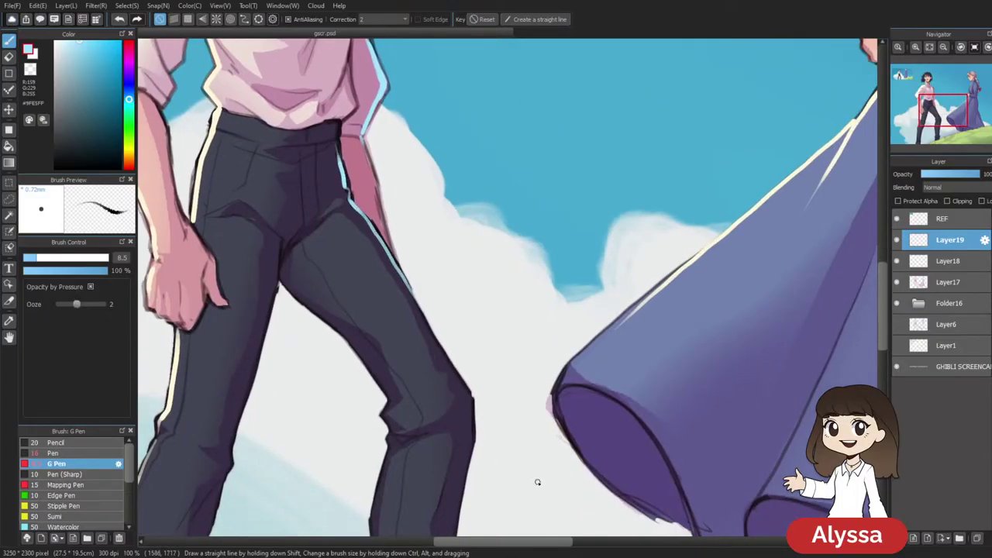
{"action": "scroll", "coordinate": [537, 482], "scroll_direction": "down", "scroll_amount": 3}
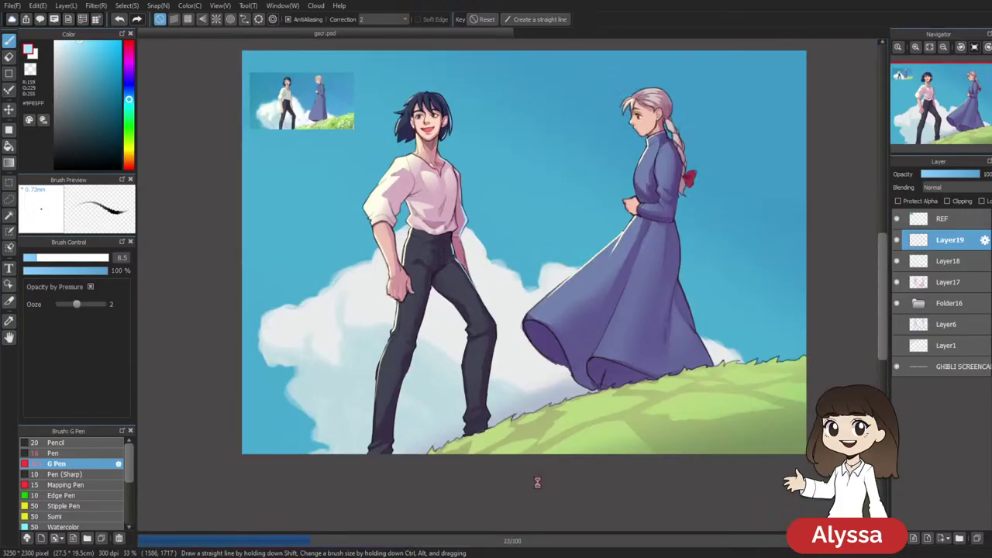
{"action": "scroll", "coordinate": [541, 317], "scroll_direction": "up", "scroll_amount": 3}
{"action": "mouse_move", "coordinate": [439, 250]}
{"action": "left_mouse_down"}
{"action": "mouse_move", "coordinate": [448, 307]}
{"action": "mouse_move", "coordinate": [420, 451]}
{"action": "left_mouse_up"}
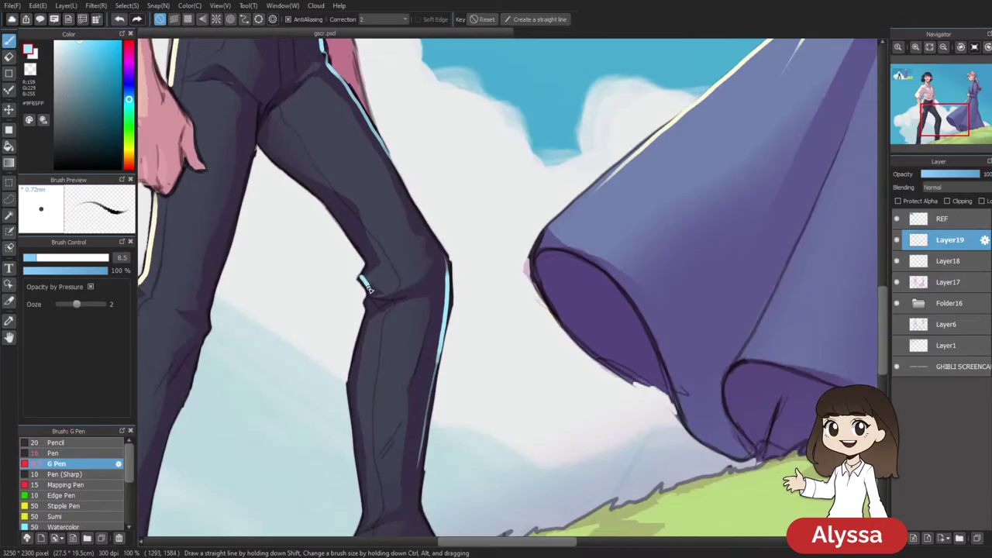
{"action": "left_click_drag", "start_coordinate": [367, 308], "coordinate": [348, 425]}
{"action": "scroll", "coordinate": [386, 524], "scroll_direction": "down", "scroll_amount": 3}
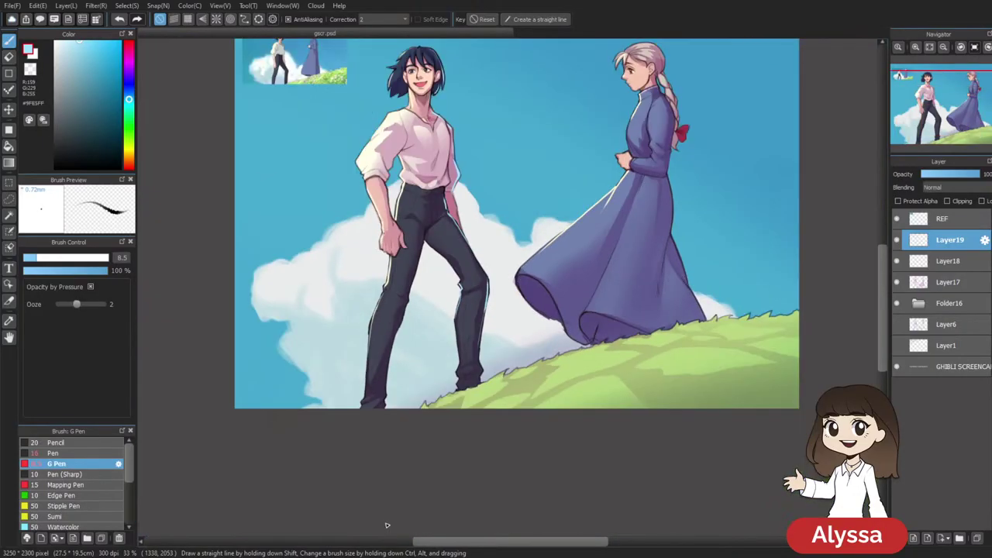
Add a light-blue rim light down the back of the woman's sleeve and skirt
{"action": "left_click_drag", "start_coordinate": [781, 248], "coordinate": [629, 350], "text": "space"}
{"action": "scroll", "coordinate": [589, 386], "scroll_direction": "up", "scroll_amount": 2}
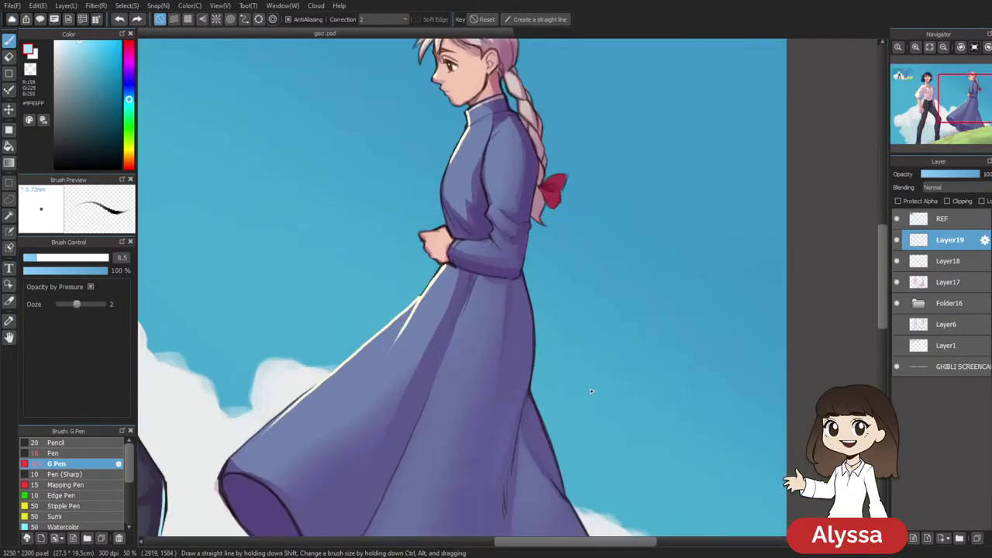
{"action": "left_click_drag", "start_coordinate": [544, 266], "coordinate": [507, 169]}
{"action": "left_click_drag", "start_coordinate": [485, 176], "coordinate": [494, 222]}
{"action": "mouse_move", "coordinate": [492, 273]}
{"action": "left_mouse_down"}
{"action": "mouse_move", "coordinate": [482, 316]}
{"action": "mouse_move", "coordinate": [515, 349]}
{"action": "left_mouse_up"}
Extend the light-blue rim light up the woman's upper back and along the back of her hair
{"action": "left_click_drag", "start_coordinate": [551, 106], "coordinate": [514, 312]}
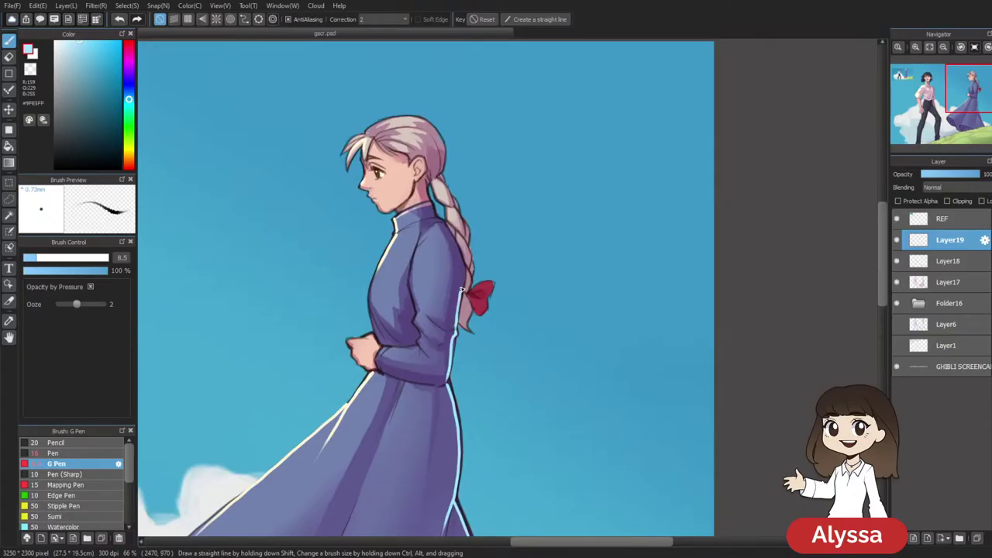
{"action": "mouse_move", "coordinate": [550, 320]}
{"action": "left_mouse_down"}
{"action": "mouse_move", "coordinate": [597, 337]}
{"action": "mouse_move", "coordinate": [637, 299]}
{"action": "left_mouse_up"}
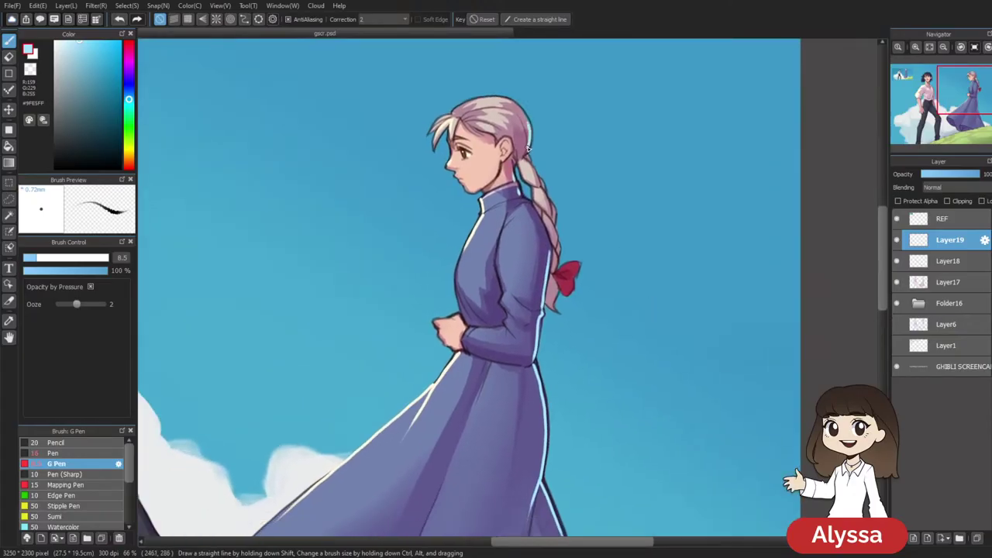
{"action": "scroll", "coordinate": [551, 288], "scroll_direction": "down", "scroll_amount": 1}
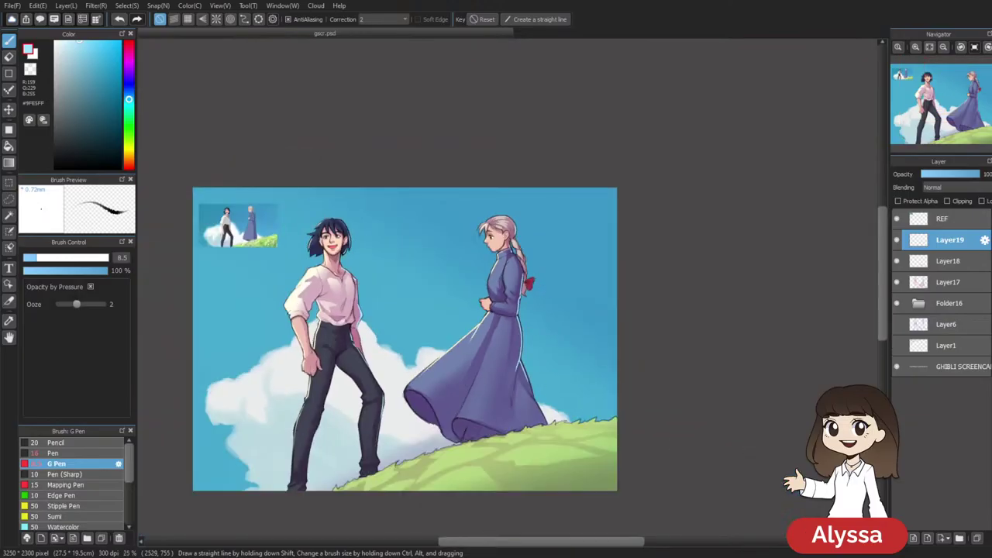
{"action": "left_click_drag", "start_coordinate": [497, 368], "coordinate": [559, 334]}
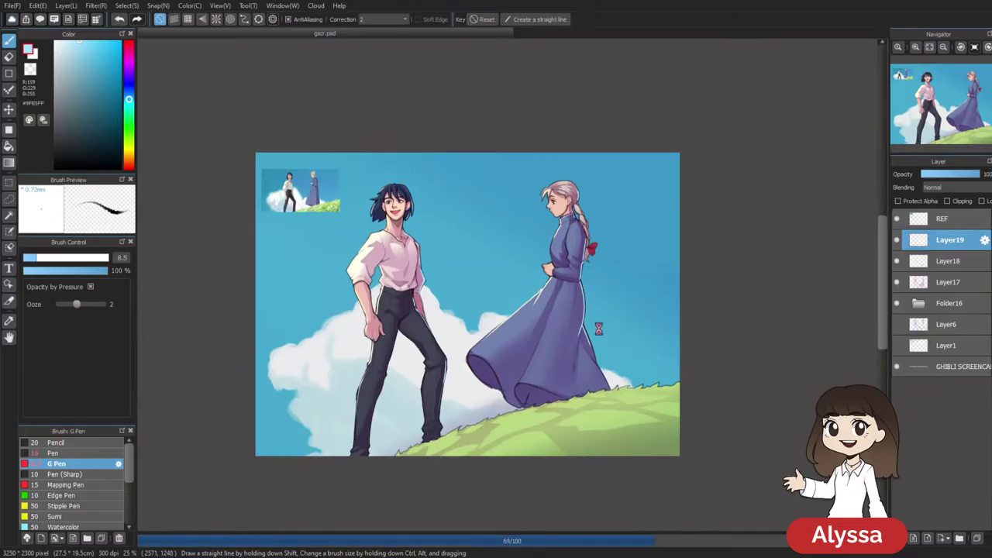
{"action": "scroll", "coordinate": [582, 317], "scroll_direction": "up", "scroll_amount": 4}
{"action": "left_click_drag", "start_coordinate": [248, 504], "coordinate": [372, 316]}
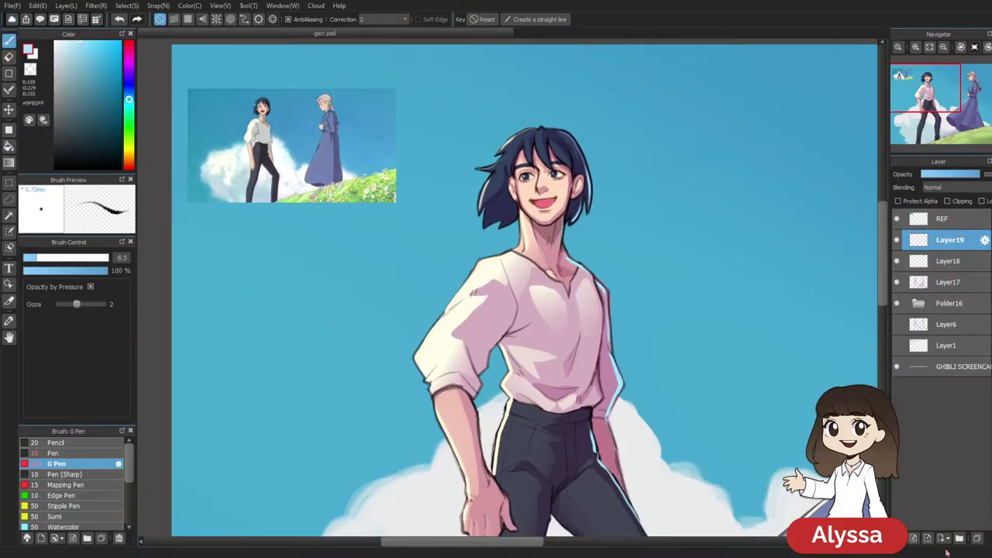
Create a new folder and group Layer19, Layer18, Layer17 and Folder16 inside it
{"action": "left_click", "coordinate": [959, 538]}
{"action": "left_click_drag", "start_coordinate": [950, 300], "coordinate": [938, 327]}
{"action": "left_click_drag", "start_coordinate": [963, 262], "coordinate": [961, 241]}
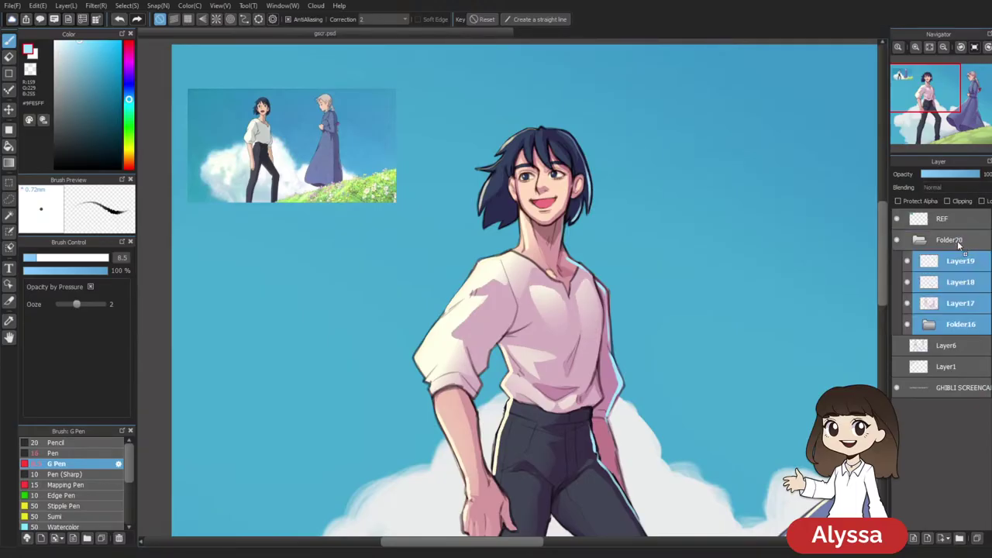
Collapse the new folder, paste a flattened copy of the picture as a layer above it, and hide the folder
{"action": "left_click", "coordinate": [917, 241]}
{"action": "key", "text": "ctrl+c"}
{"action": "key", "text": "ctrl+v"}
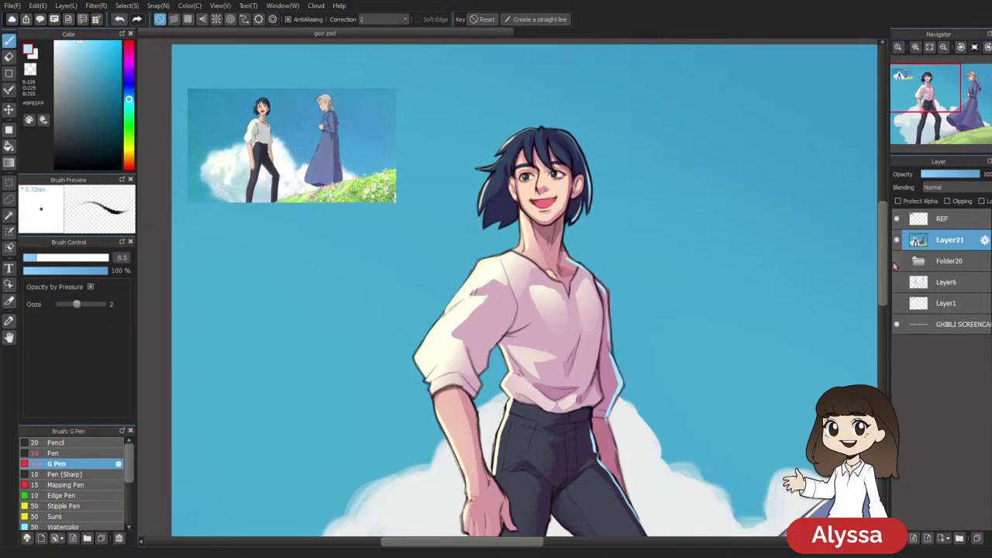
{"action": "left_click_drag", "start_coordinate": [845, 290], "coordinate": [794, 336]}
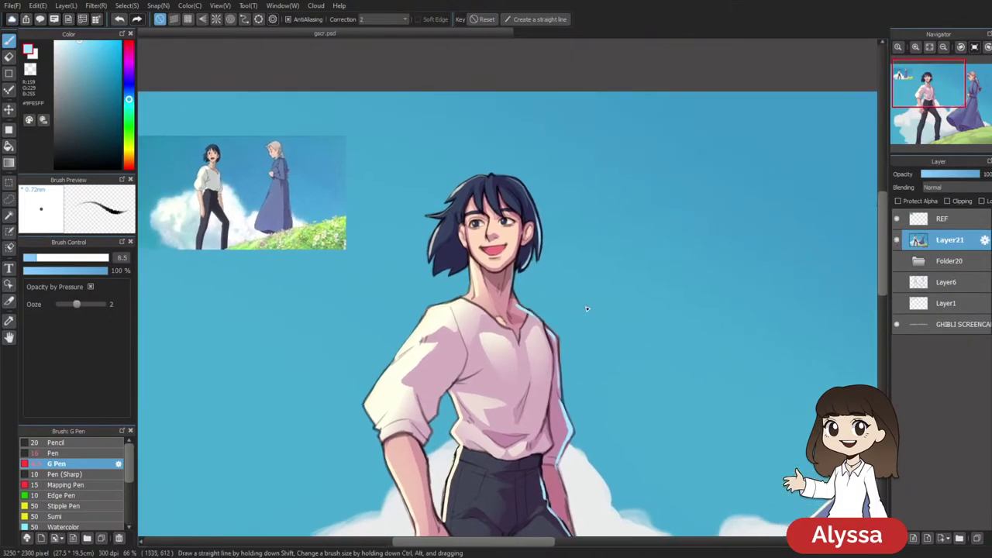
Add an empty layer above the flattened copy for painting details on the man's face
{"action": "key", "text": "ctrl+shift+n"}
{"action": "key", "text": "ctrl+plus"}
{"action": "key", "text": "ctrl+plus"}
{"action": "key", "text": "ctrl+plus"}
{"action": "scroll", "coordinate": [129, 473], "scroll_direction": "down", "scroll_amount": 2}
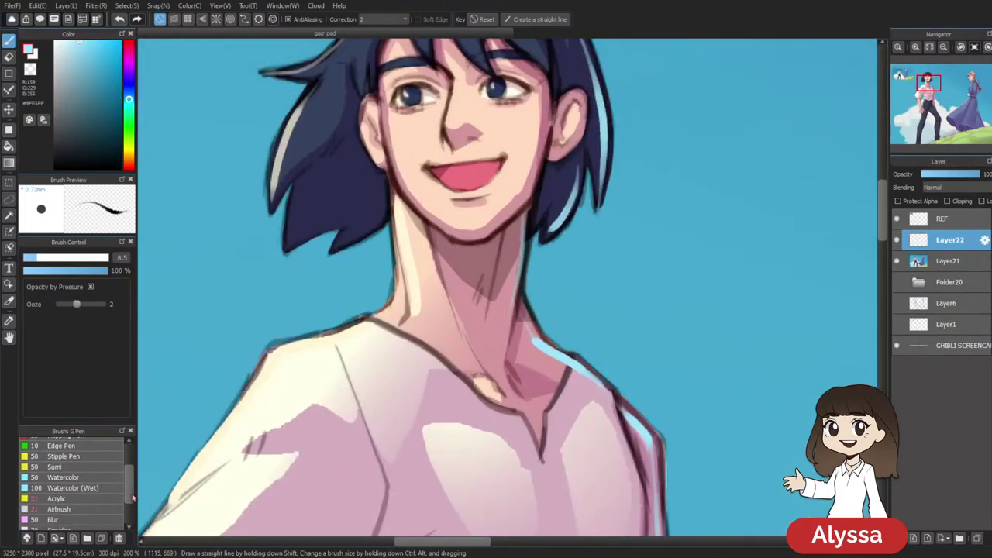
{"action": "left_click", "coordinate": [80, 500]}
{"action": "left_click_drag", "start_coordinate": [522, 65], "coordinate": [436, 226]}
{"action": "left_click_drag", "start_coordinate": [413, 261], "coordinate": [394, 314]}
{"action": "key", "text": "ctrl+z"}
{"action": "left_click_drag", "start_coordinate": [322, 453], "coordinate": [365, 383]}
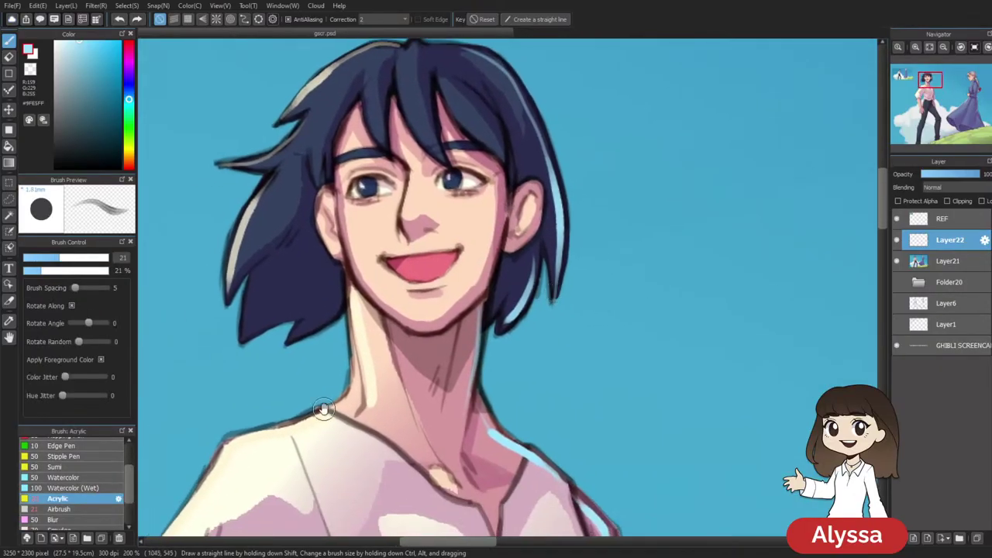
{"action": "left_click", "coordinate": [99, 489]}
{"action": "left_click_drag", "start_coordinate": [411, 184], "coordinate": [357, 296]}
{"action": "key", "text": "ctrl+z"}
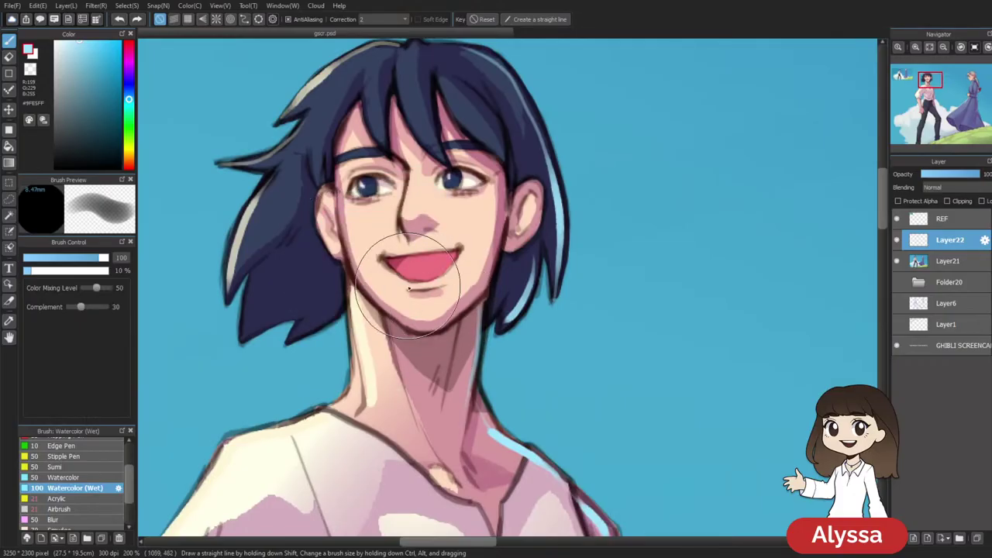
{"action": "key", "text": "["}
{"action": "key", "text": "["}
{"action": "key", "text": "["}
{"action": "key", "text": "["}
{"action": "key", "text": "["}
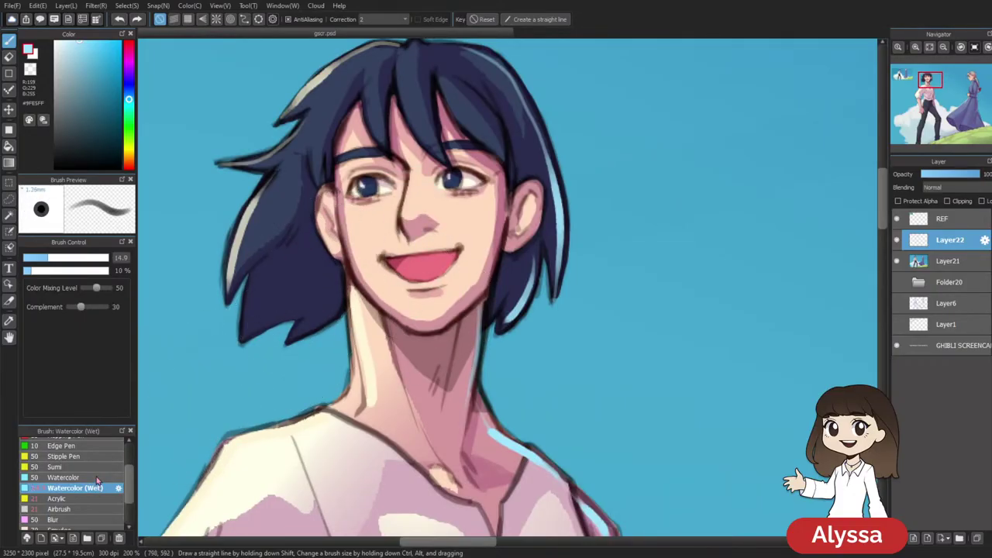
{"action": "left_click", "coordinate": [65, 477]}
{"action": "mouse_move", "coordinate": [395, 186]}
{"action": "left_mouse_down"}
{"action": "mouse_move", "coordinate": [371, 229]}
{"action": "mouse_move", "coordinate": [399, 237]}
{"action": "left_mouse_up"}
{"action": "key", "text": "ctrl+z"}
Darken the man's upper lash lines in near-black brown with a Watercolor (Wet) brush narrowed to size 4.9
{"action": "left_click", "coordinate": [77, 488]}
{"action": "key", "text": "["}
{"action": "key", "text": "["}
{"action": "key", "text": "["}
{"action": "key", "text": "["}
{"action": "key", "text": "["}
{"action": "key", "text": "["}
{"action": "key", "text": "["}
{"action": "key", "text": "["}
{"action": "left_click_drag", "start_coordinate": [496, 229], "coordinate": [505, 261]}
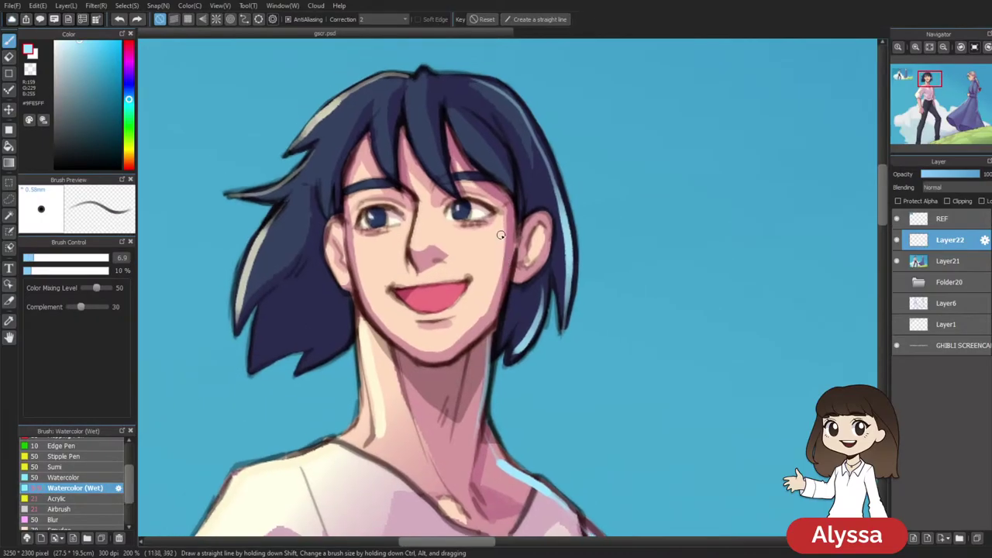
{"action": "right_click", "coordinate": [365, 206]}
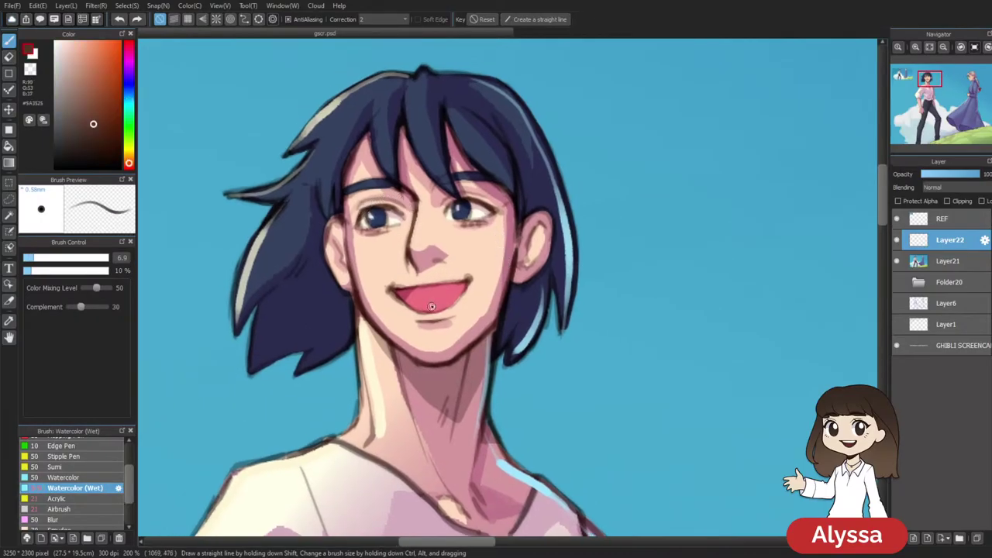
{"action": "left_click_drag", "start_coordinate": [93, 126], "coordinate": [95, 154]}
{"action": "key", "text": "bracketleft"}
{"action": "key", "text": "bracketleft"}
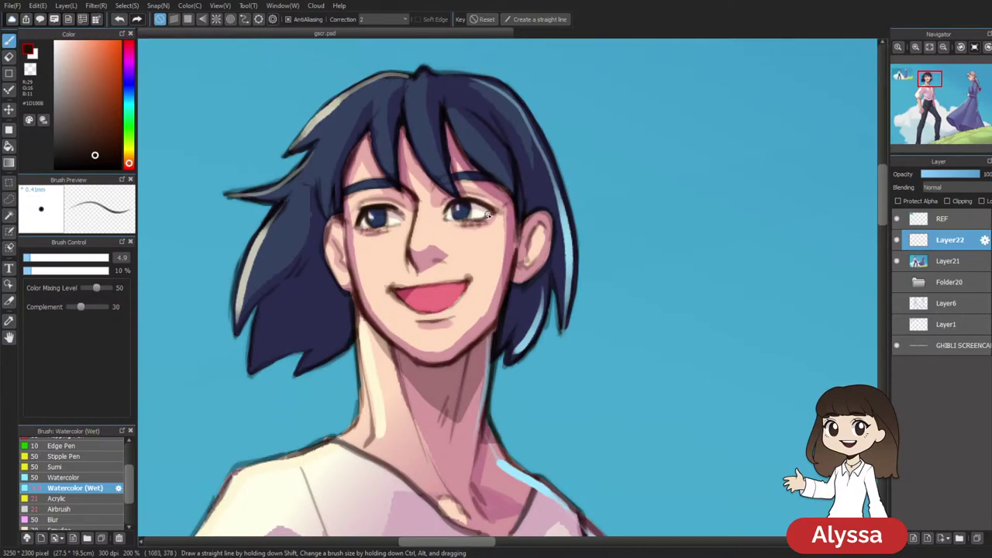
Touch up the inner corners of the man's eyes with the mouth's pink and reinforce the lash lines in dark brown
{"action": "left_click", "coordinate": [439, 296], "text": "alt"}
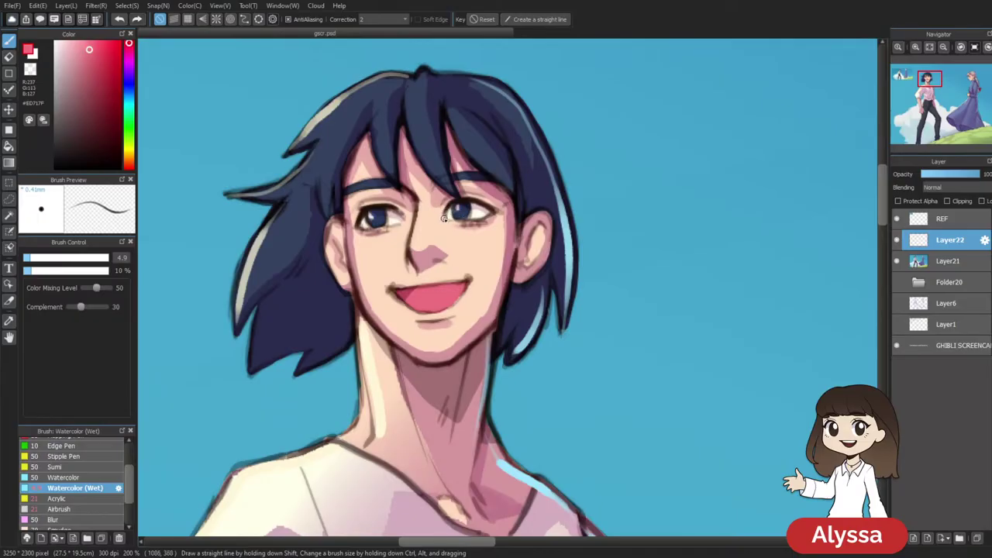
{"action": "left_click_drag", "start_coordinate": [673, 178], "coordinate": [664, 134]}
{"action": "left_click", "coordinate": [387, 163], "text": "alt"}
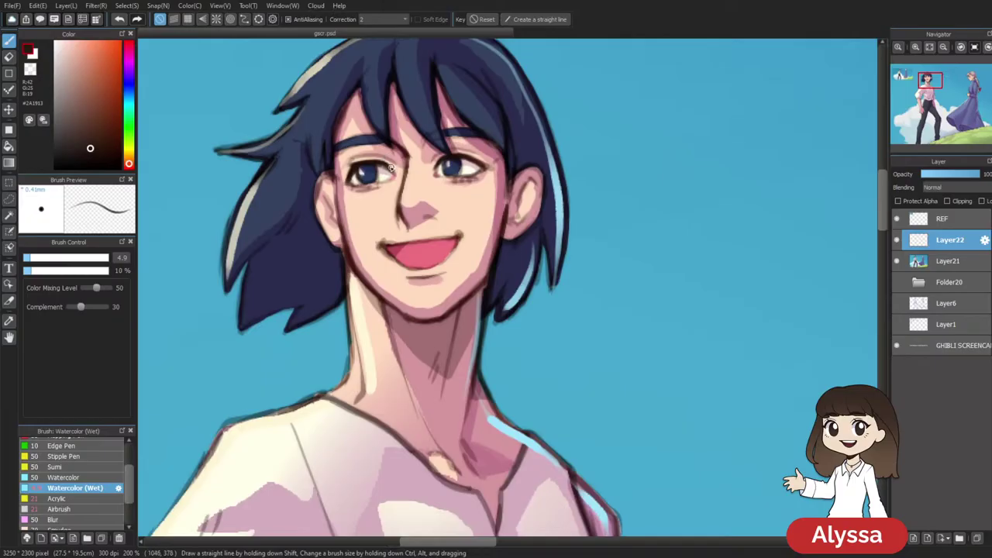
{"action": "left_click_drag", "start_coordinate": [560, 116], "coordinate": [550, 104]}
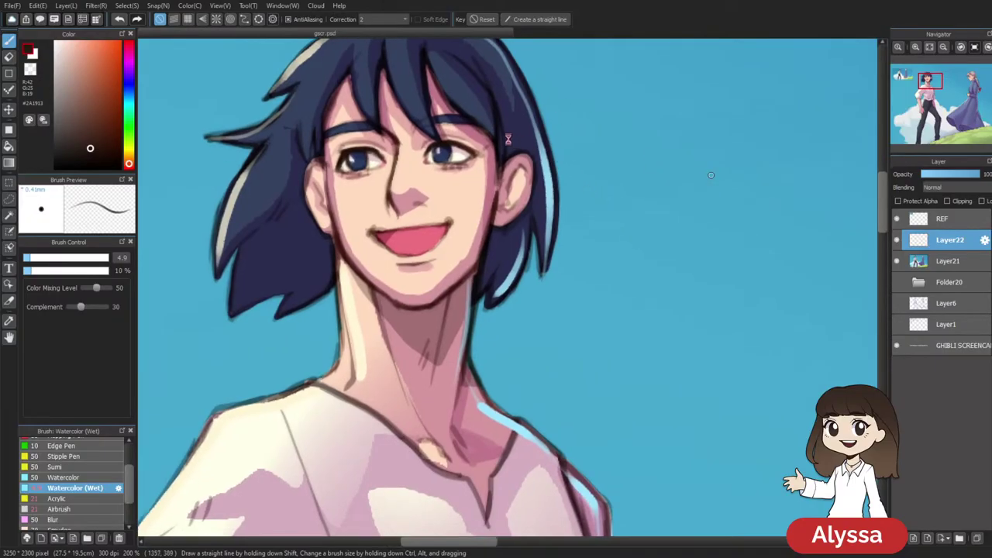
{"action": "left_click_drag", "start_coordinate": [584, 181], "coordinate": [612, 165]}
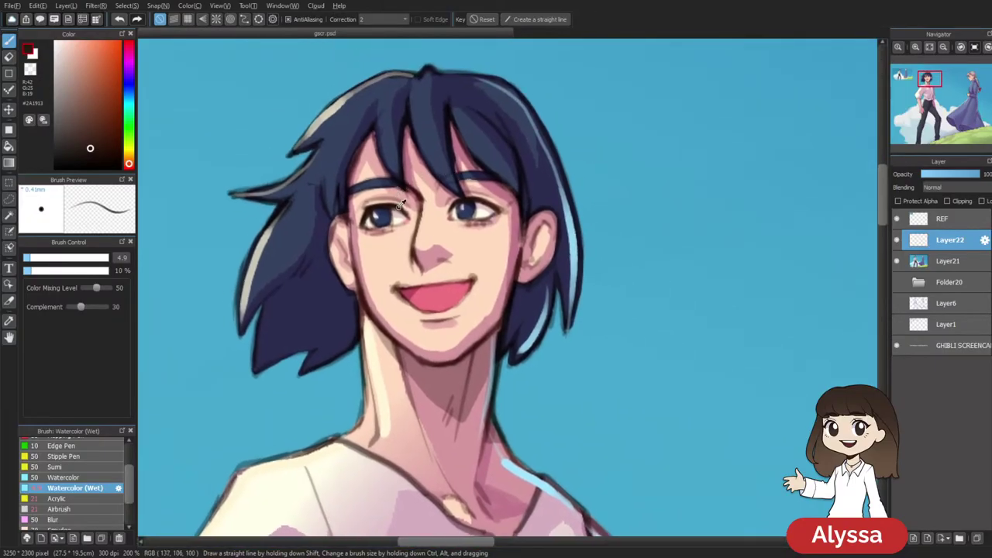
Redraw the creases above the man's eyelids in a medium reddish brown
{"action": "left_click", "coordinate": [362, 202], "text": "alt"}
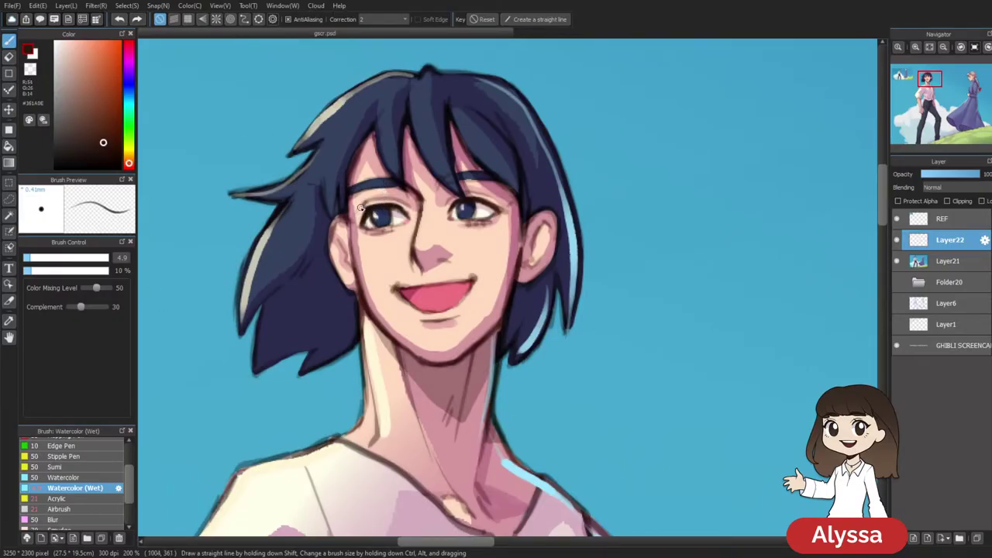
{"action": "left_click", "coordinate": [97, 125]}
{"action": "left_click_drag", "start_coordinate": [649, 158], "coordinate": [640, 115]}
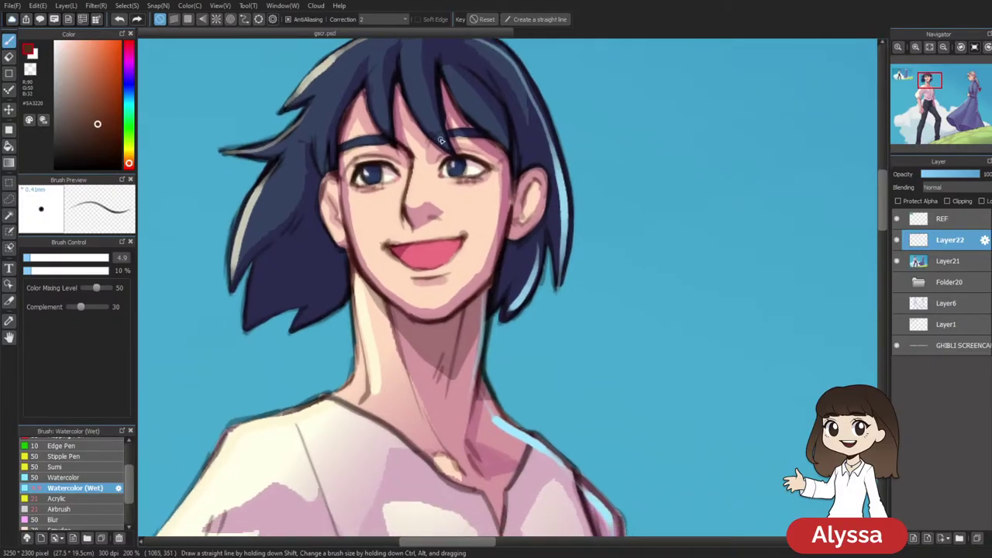
{"action": "left_click_drag", "start_coordinate": [547, 138], "coordinate": [556, 100]}
Reshape the shadow under the man's nose using sampled pink shadow and skin tones at brush size 6.9
{"action": "left_click", "coordinate": [439, 184], "text": "alt"}
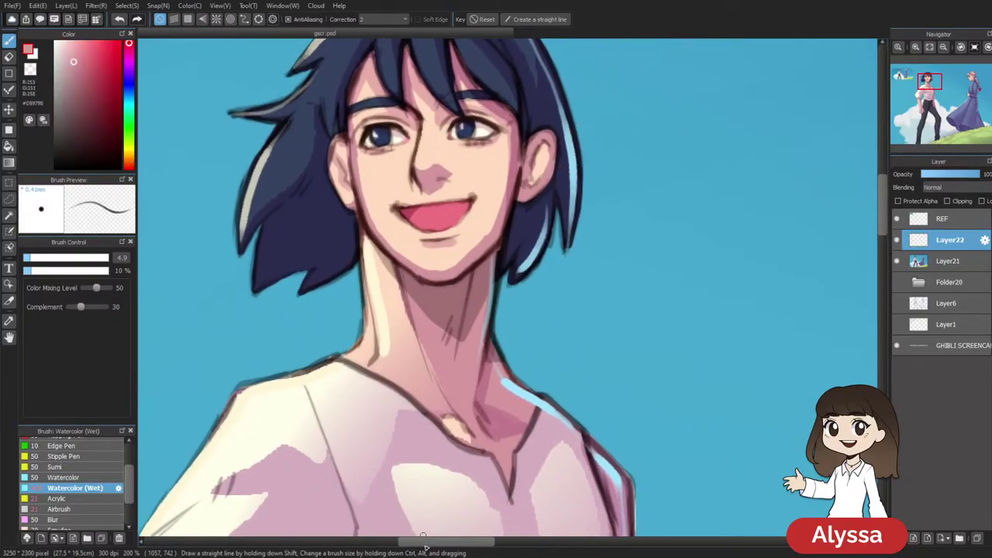
{"action": "left_click_drag", "start_coordinate": [568, 183], "coordinate": [558, 214]}
{"action": "key", "text": "bracketright"}
{"action": "key", "text": "bracketright"}
{"action": "left_click_drag", "start_coordinate": [439, 213], "coordinate": [424, 220]}
{"action": "left_click", "coordinate": [417, 189], "text": "alt"}
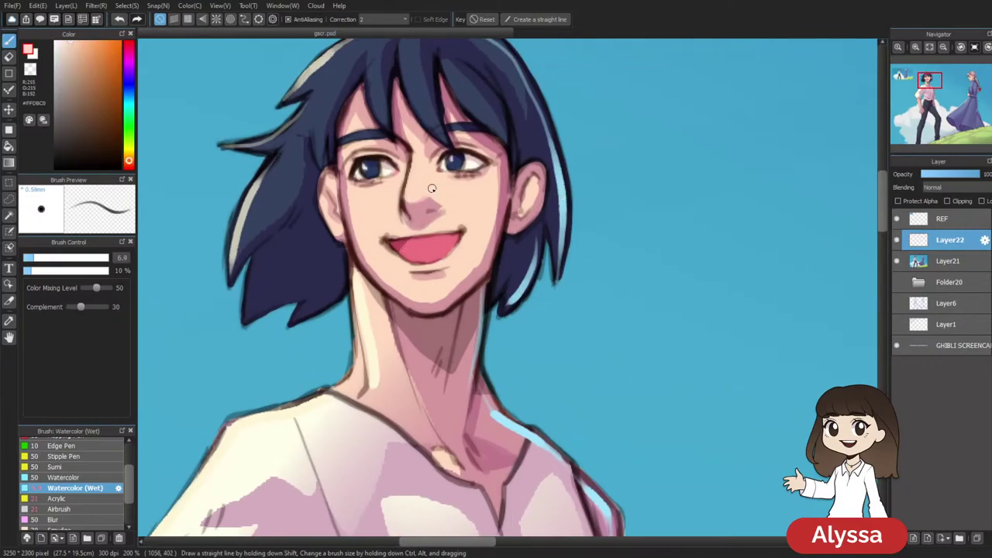
{"action": "left_click", "coordinate": [441, 209], "text": "alt"}
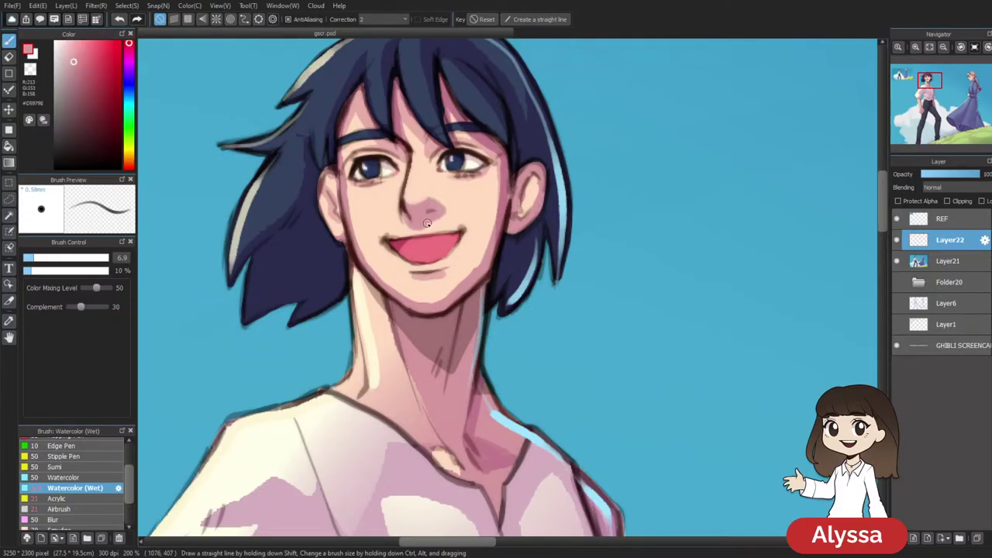
Define the nostril and nose outline in reddish brown, softening the line with sampled light and darker pinks
{"action": "left_click", "coordinate": [402, 206], "text": "alt"}
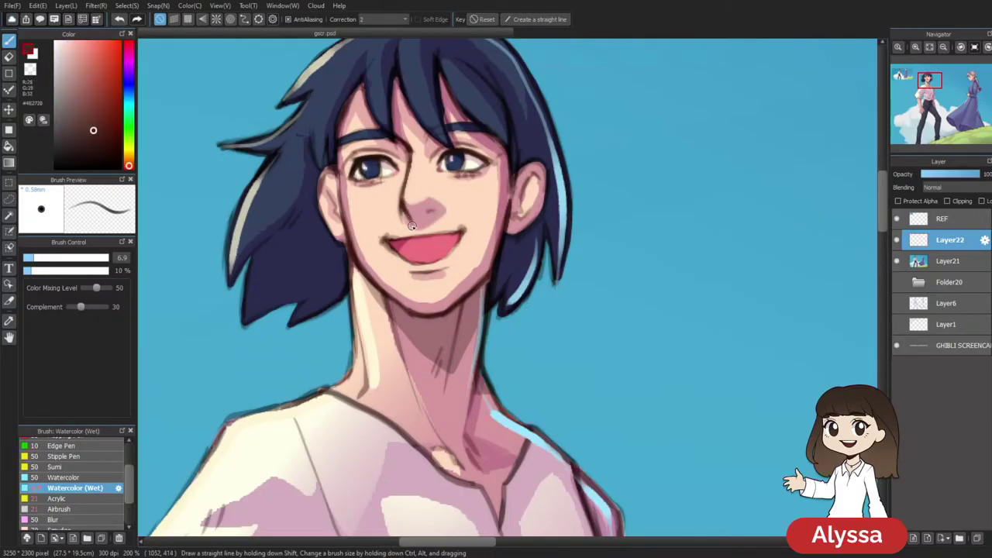
{"action": "left_click", "coordinate": [100, 117]}
{"action": "left_click_drag", "start_coordinate": [490, 115], "coordinate": [485, 151]}
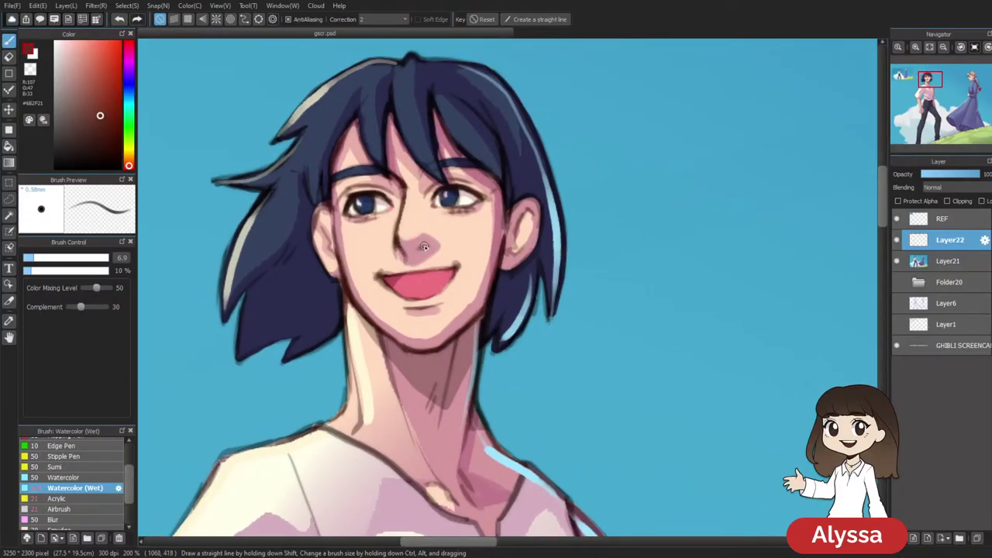
{"action": "left_click_drag", "start_coordinate": [393, 241], "coordinate": [393, 248]}
{"action": "left_click", "coordinate": [398, 202], "text": "alt"}
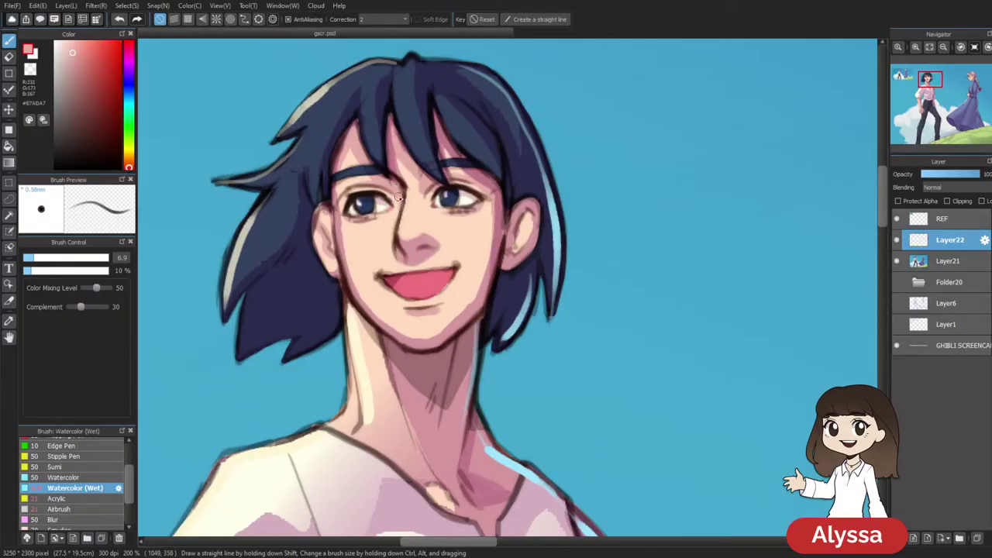
{"action": "left_click_drag", "start_coordinate": [556, 103], "coordinate": [595, 73]}
{"action": "left_click", "coordinate": [460, 206], "text": "alt"}
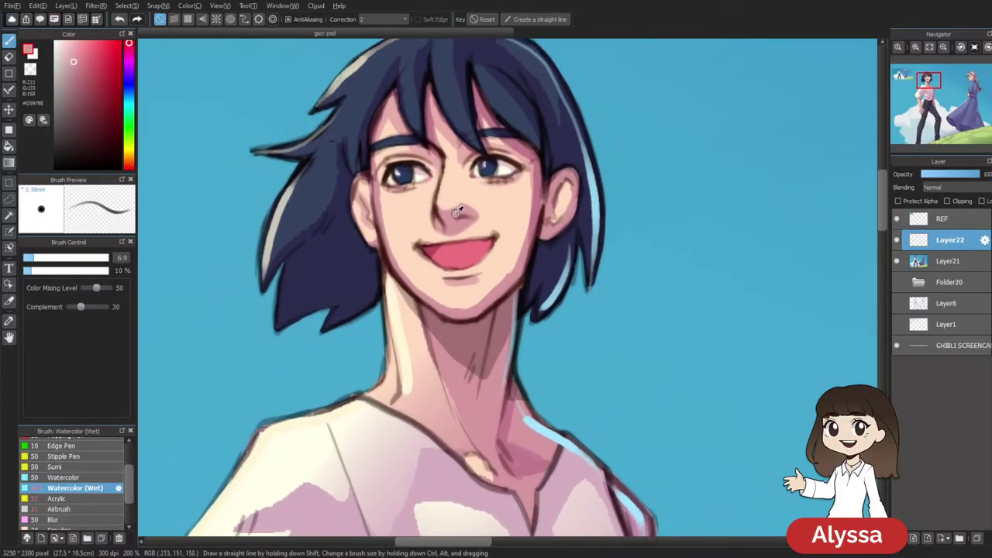
{"action": "mouse_move", "coordinate": [483, 196]}
{"action": "left_mouse_down"}
{"action": "mouse_move", "coordinate": [827, 375]}
{"action": "mouse_move", "coordinate": [914, 356]}
{"action": "mouse_move", "coordinate": [197, 274]}
{"action": "left_mouse_up"}
{"action": "left_click_drag", "start_coordinate": [715, 205], "coordinate": [671, 184]}
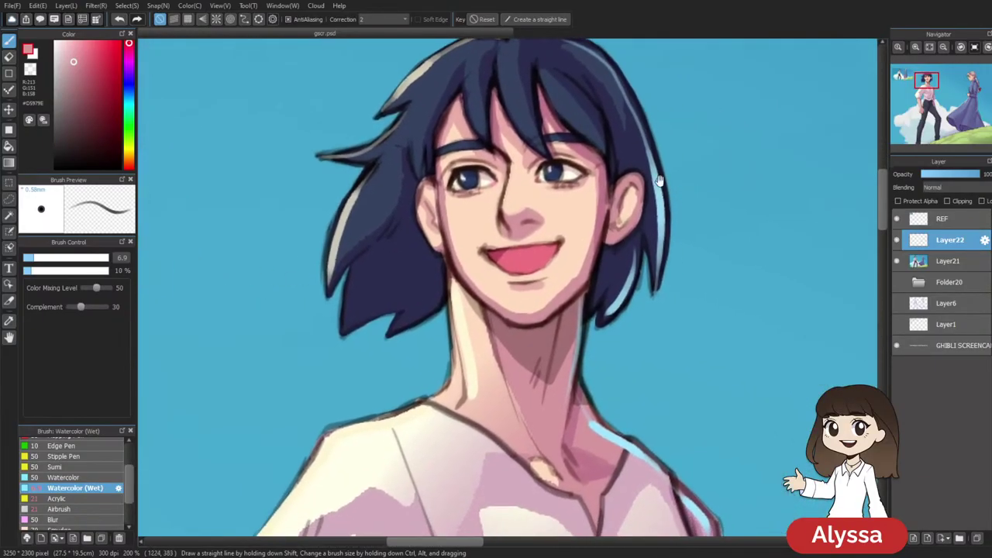
Paint the upper row of teeth across the man's open mouth in the off-white sampled from his eye
{"action": "left_click", "coordinate": [570, 173], "text": "alt"}
{"action": "left_click_drag", "start_coordinate": [507, 251], "coordinate": [557, 243]}
{"action": "key", "text": "ctrl+z"}
{"action": "mouse_move", "coordinate": [493, 252]}
{"action": "left_mouse_down"}
{"action": "mouse_move", "coordinate": [553, 245]}
{"action": "mouse_move", "coordinate": [538, 247]}
{"action": "left_mouse_up"}
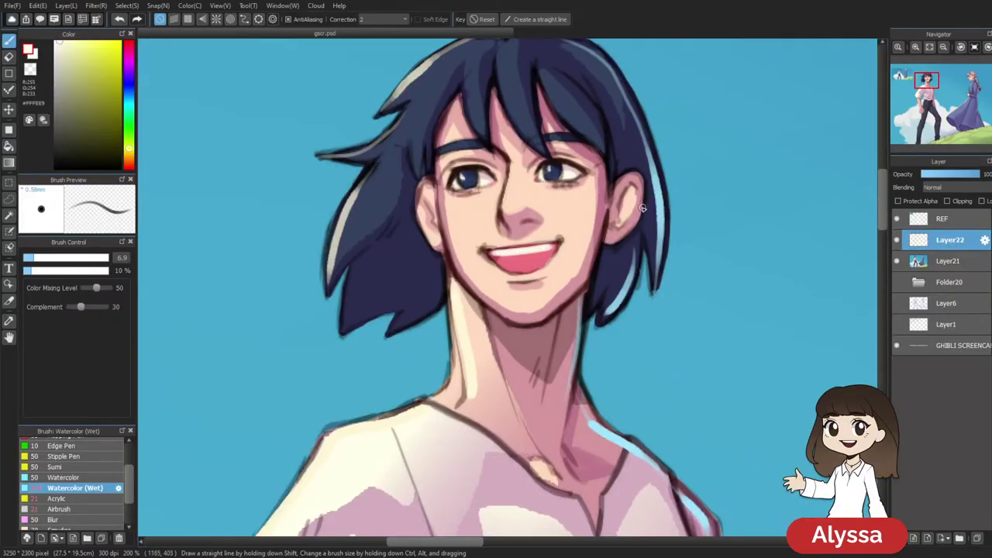
Clean up the corner of the man's mouth beside the teeth with the sampled mouth pink and brown line colour
{"action": "key", "text": "ctrl+minus"}
{"action": "key", "text": "ctrl+minus"}
{"action": "key", "text": "ctrl+minus"}
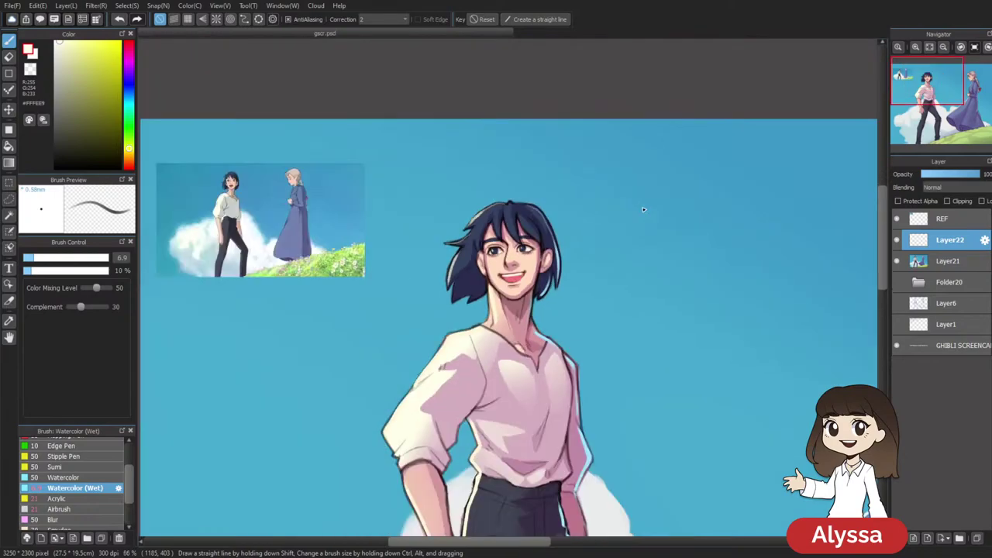
{"action": "key", "text": "ctrl+plus"}
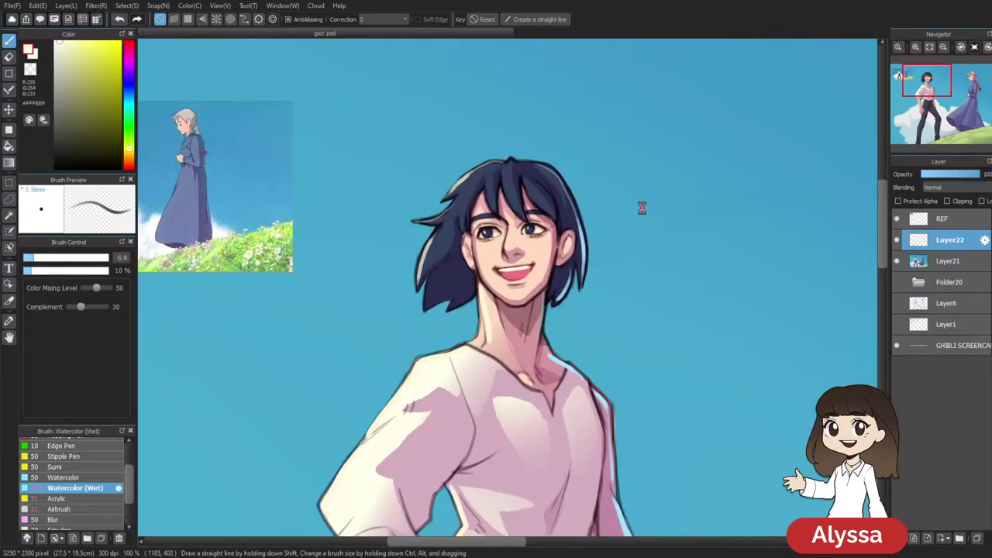
{"action": "key", "text": "ctrl+plus"}
{"action": "key", "text": "ctrl+plus"}
{"action": "key", "text": "ctrl+plus"}
{"action": "left_click", "coordinate": [321, 227], "text": "alt"}
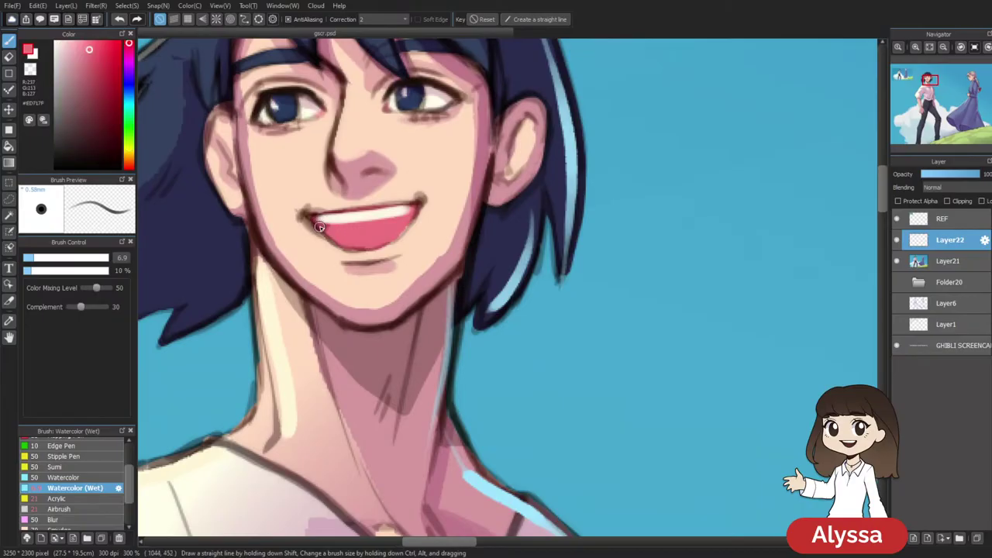
{"action": "left_click", "coordinate": [321, 225], "text": "alt"}
{"action": "left_click", "coordinate": [310, 211], "text": "alt"}
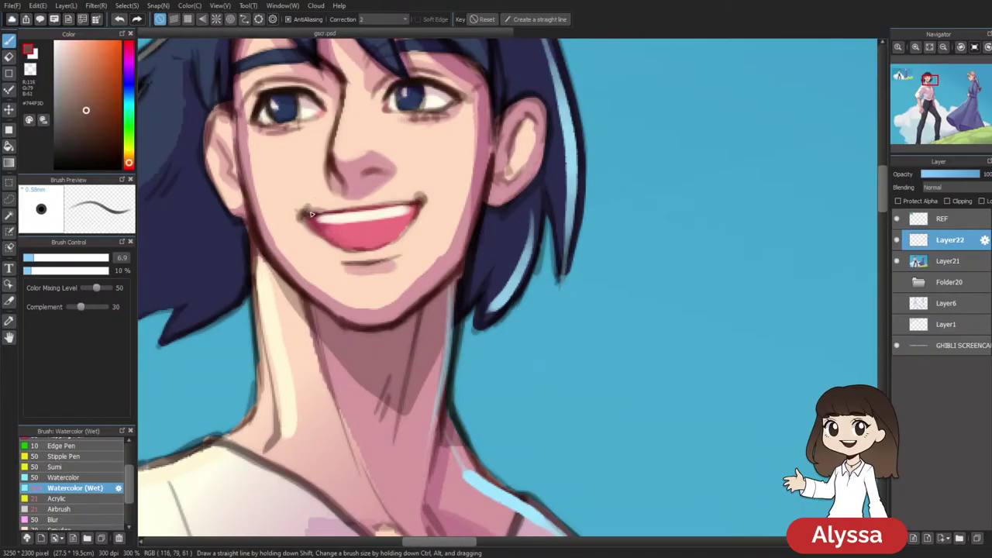
Paint soft pink shading around both corners of the mouth, sampling the shadow colour from below the lower lip
{"action": "left_click_drag", "start_coordinate": [429, 143], "coordinate": [542, 181]}
{"action": "left_click", "coordinate": [484, 306], "text": "alt"}
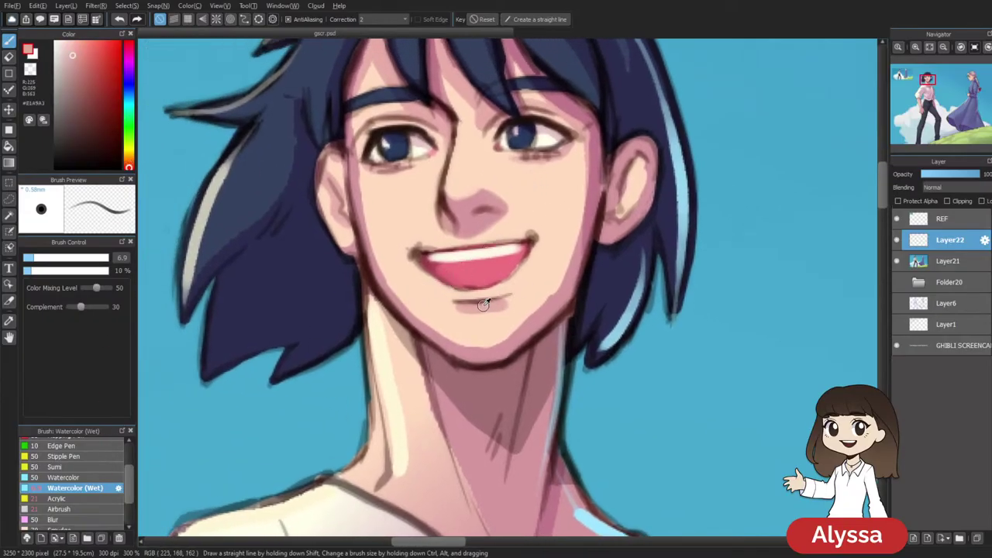
{"action": "left_click_drag", "start_coordinate": [415, 249], "coordinate": [408, 255]}
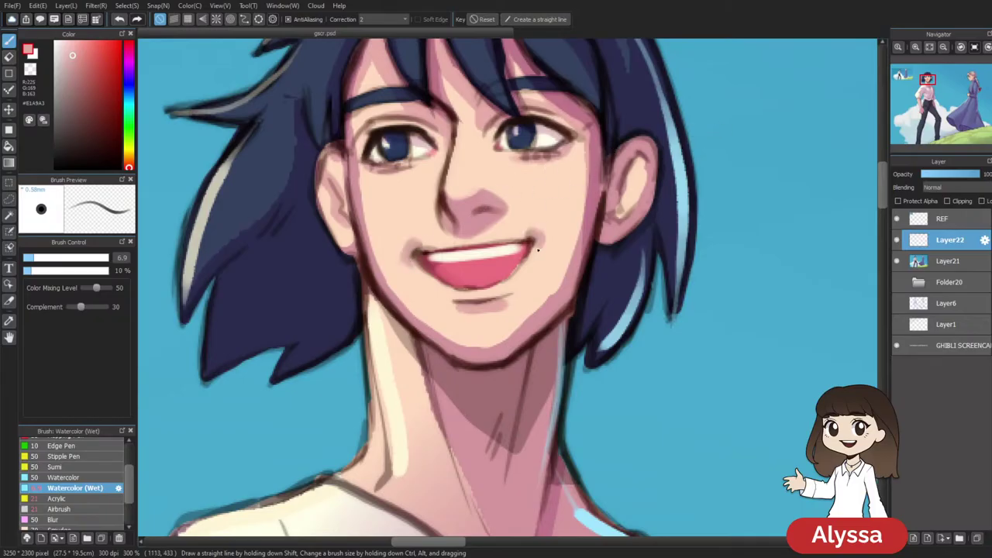
{"action": "right_click", "coordinate": [547, 217]}
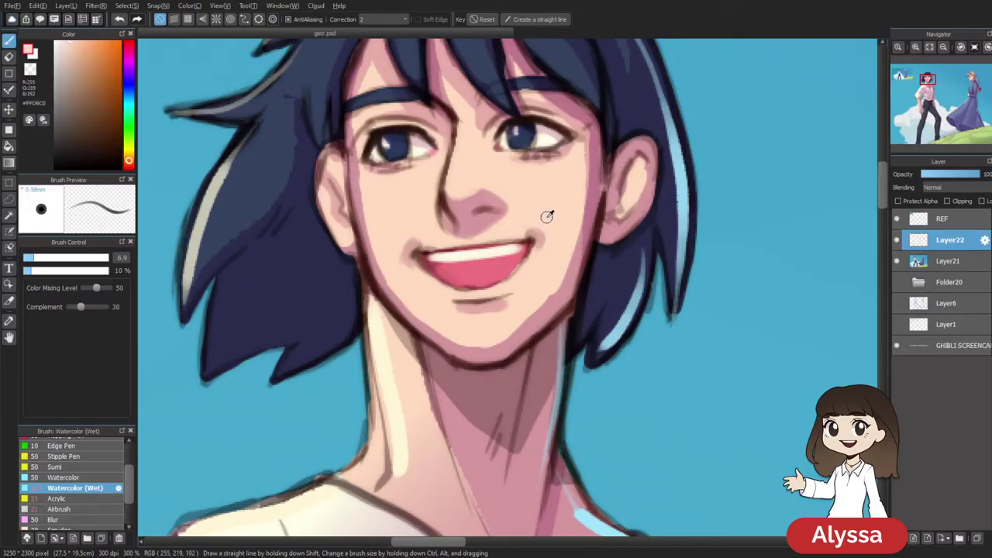
{"action": "left_click", "coordinate": [430, 222], "text": "alt"}
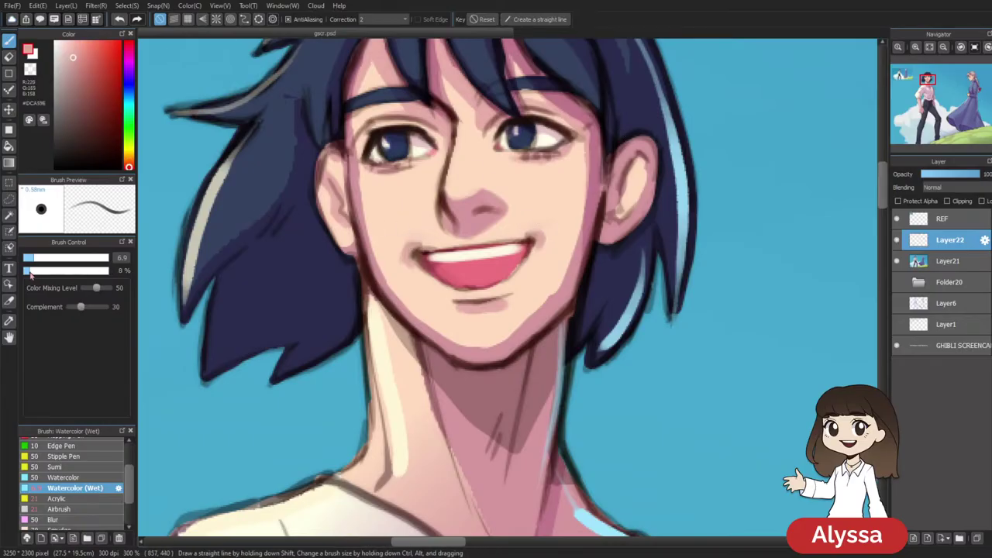
Blend the shading at both mouth corners with a larger brush at 8% opacity
{"action": "key", "text": "bracketright"}
{"action": "key", "text": "bracketright"}
{"action": "key", "text": "bracketright"}
{"action": "mouse_move", "coordinate": [404, 255]}
{"action": "left_mouse_down"}
{"action": "mouse_move", "coordinate": [422, 236]}
{"action": "mouse_move", "coordinate": [403, 253]}
{"action": "left_mouse_up"}
{"action": "key", "text": "ctrl+z"}
{"action": "left_click_drag", "start_coordinate": [535, 224], "coordinate": [539, 237]}
Refine the upper edge of the mouth with a muted pink, reducing the brush to size 4.4
{"action": "left_click", "coordinate": [640, 180], "text": "alt"}
{"action": "key", "text": "bracketleft"}
{"action": "key", "text": "bracketleft"}
{"action": "key", "text": "bracketleft"}
{"action": "key", "text": "bracketleft"}
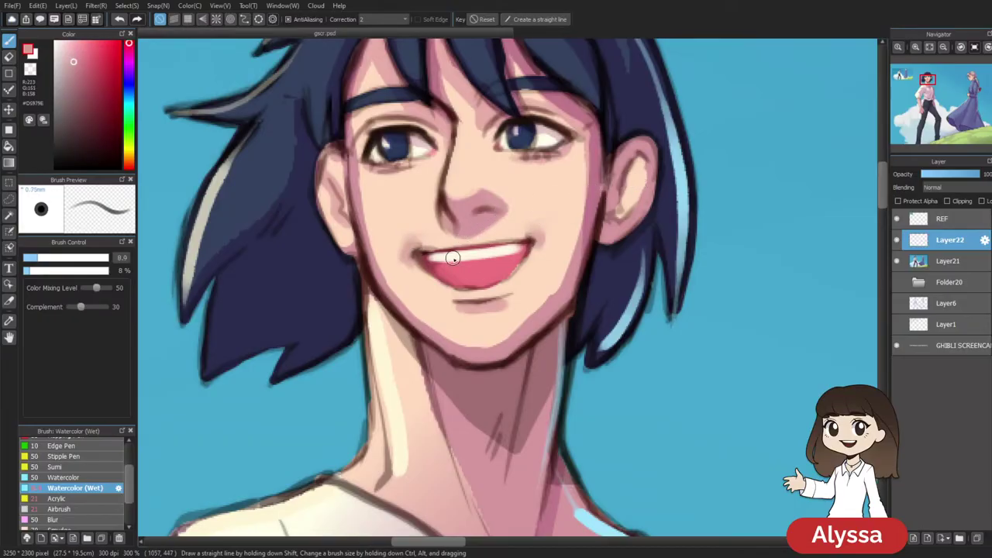
{"action": "mouse_move", "coordinate": [427, 249]}
{"action": "left_mouse_down", "text": "ctrl+alt"}
{"action": "mouse_move", "coordinate": [506, 244]}
{"action": "mouse_move", "coordinate": [486, 240]}
{"action": "left_mouse_up", "text": "ctrl+alt"}
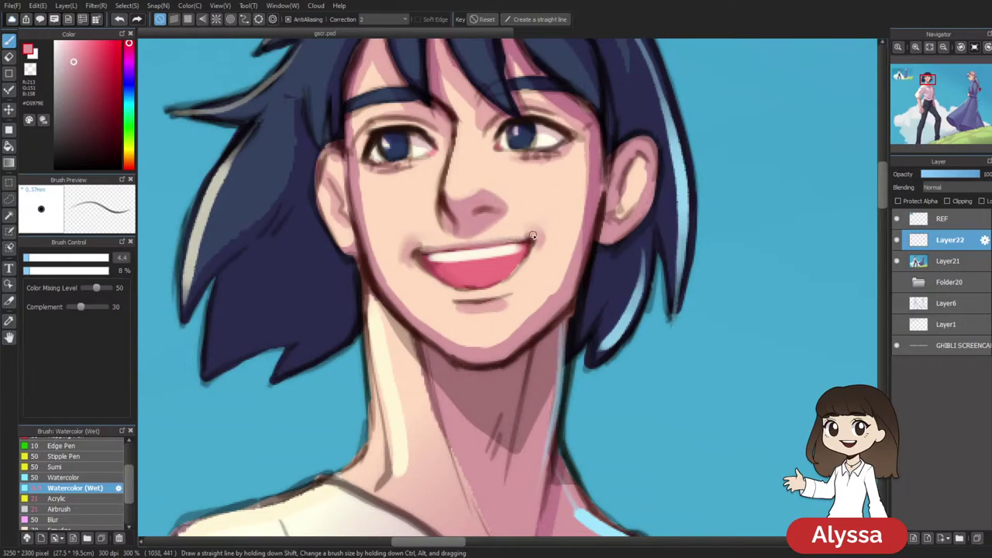
{"action": "scroll", "coordinate": [545, 229], "scroll_direction": "down", "scroll_amount": 3}
{"action": "scroll", "coordinate": [547, 231], "scroll_direction": "up", "scroll_amount": 5}
Sharpen the mouth's outline and corners in dark brown with a brush of size 3.4
{"action": "left_click", "coordinate": [547, 224], "text": "alt"}
{"action": "left_click_drag", "start_coordinate": [542, 240], "coordinate": [632, 211]}
{"action": "scroll", "coordinate": [611, 225], "scroll_direction": "down", "scroll_amount": 1}
{"action": "scroll", "coordinate": [611, 226], "scroll_direction": "down", "scroll_amount": 1}
{"action": "key", "text": "bracketleft"}
{"action": "left_click_drag", "start_coordinate": [532, 230], "coordinate": [572, 226]}
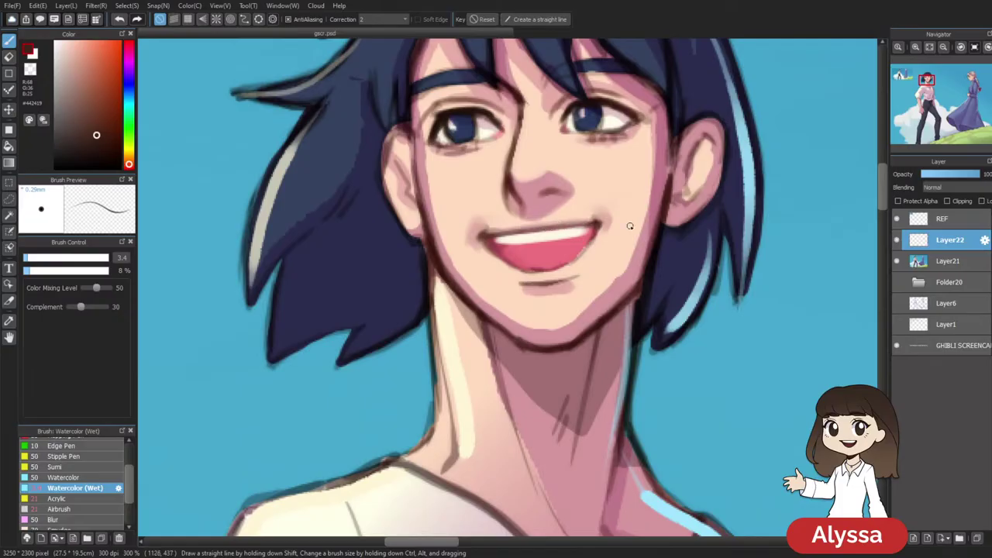
{"action": "scroll", "coordinate": [630, 225], "scroll_direction": "down", "scroll_amount": 3}
{"action": "scroll", "coordinate": [630, 226], "scroll_direction": "up", "scroll_amount": 2}
{"action": "left_click_drag", "start_coordinate": [660, 241], "coordinate": [530, 255]}
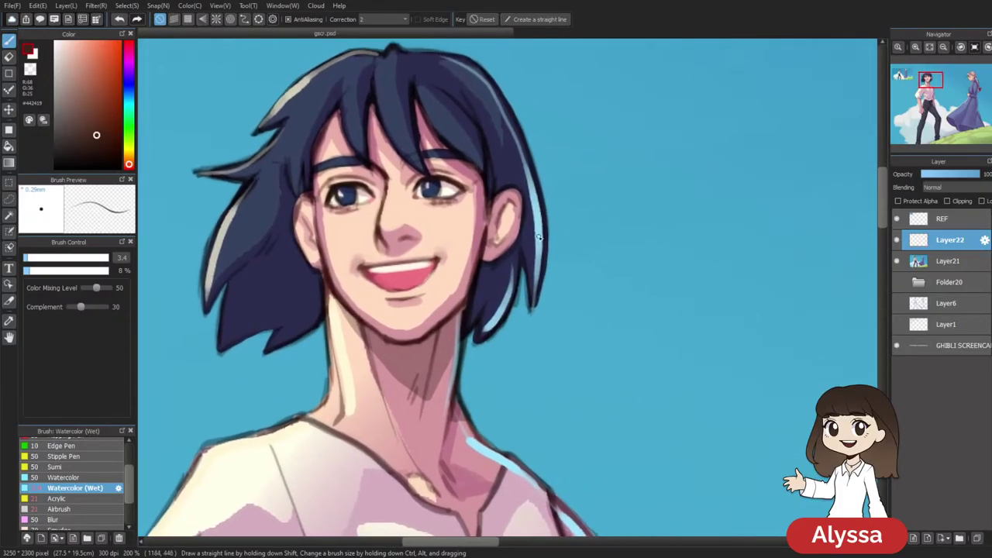
Add pale pinkish highlights to the man's irises and try a light stroke under the nose
{"action": "left_click", "coordinate": [427, 186], "text": "alt"}
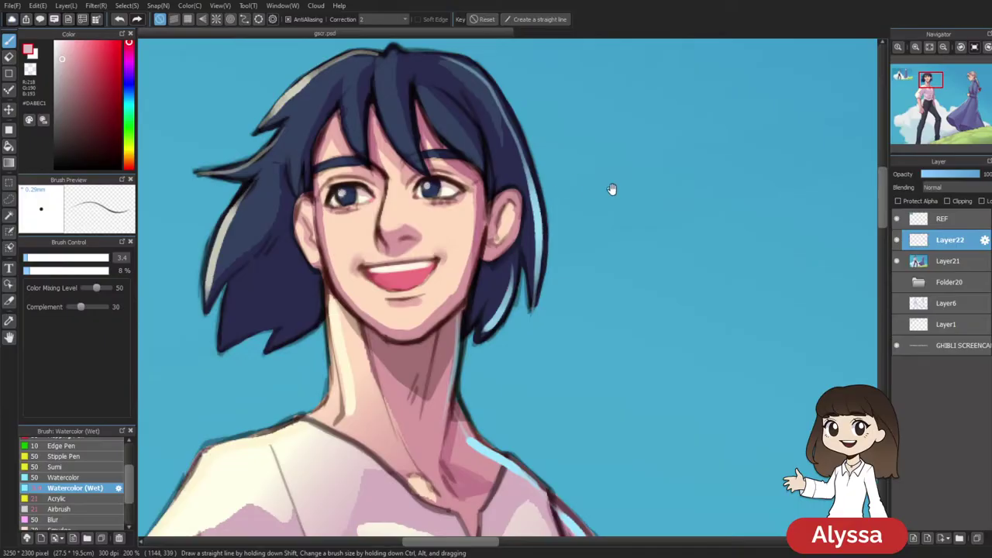
{"action": "left_click_drag", "start_coordinate": [594, 186], "coordinate": [593, 169]}
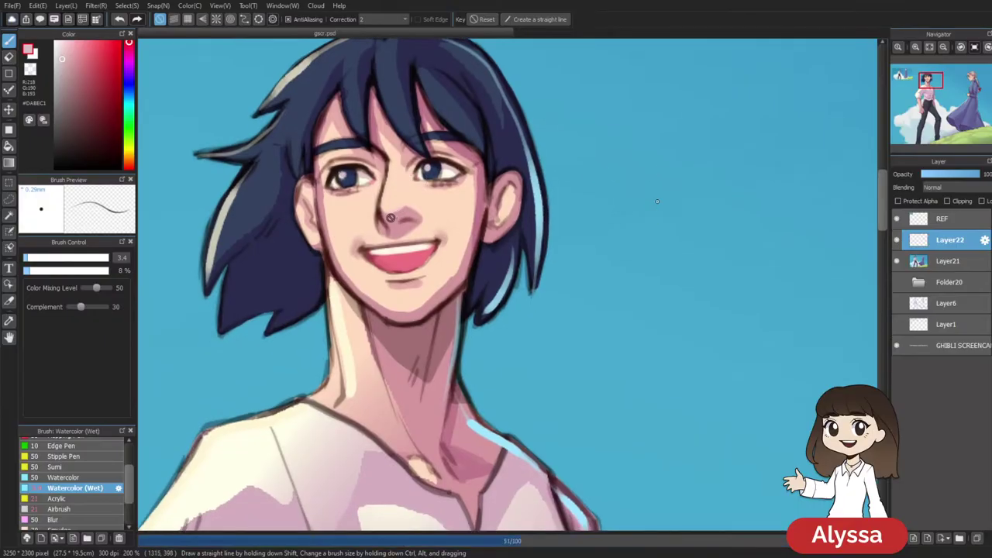
{"action": "mouse_move", "coordinate": [393, 222]}
{"action": "left_mouse_down"}
{"action": "mouse_move", "coordinate": [407, 249]}
{"action": "mouse_move", "coordinate": [424, 232]}
{"action": "mouse_move", "coordinate": [397, 216]}
{"action": "mouse_move", "coordinate": [410, 225]}
{"action": "left_mouse_up"}
{"action": "left_click", "coordinate": [406, 249], "text": "alt"}
{"action": "key", "text": "ctrl+z"}
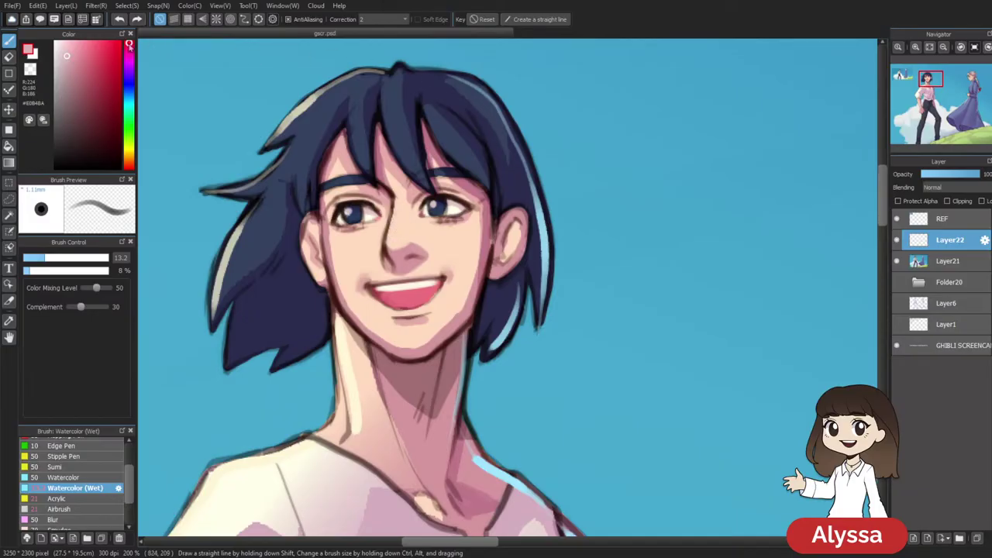
Try a light pink stroke on the bridge of the man's nose and undo it
{"action": "left_click_drag", "start_coordinate": [219, 114], "coordinate": [235, 134]}
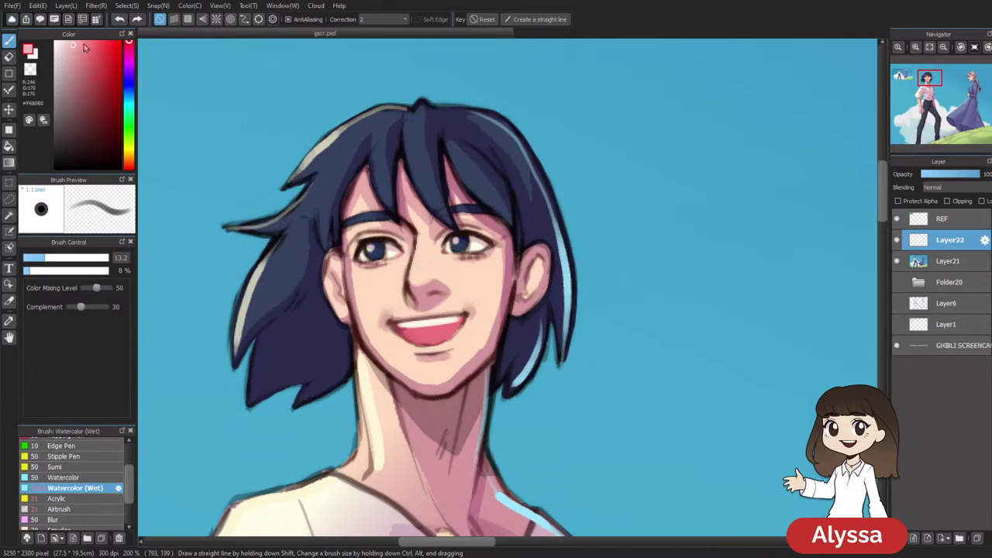
{"action": "left_click_drag", "start_coordinate": [423, 259], "coordinate": [422, 257]}
{"action": "left_click", "coordinate": [424, 263], "text": "alt"}
{"action": "key", "text": "ctrl+z"}
Blend sampled skin tones over the bridge and shaded side of the nose with a size 13.2 brush at 8% opacity
{"action": "left_click", "coordinate": [436, 262], "text": "alt"}
{"action": "left_click", "coordinate": [437, 242], "text": "alt"}
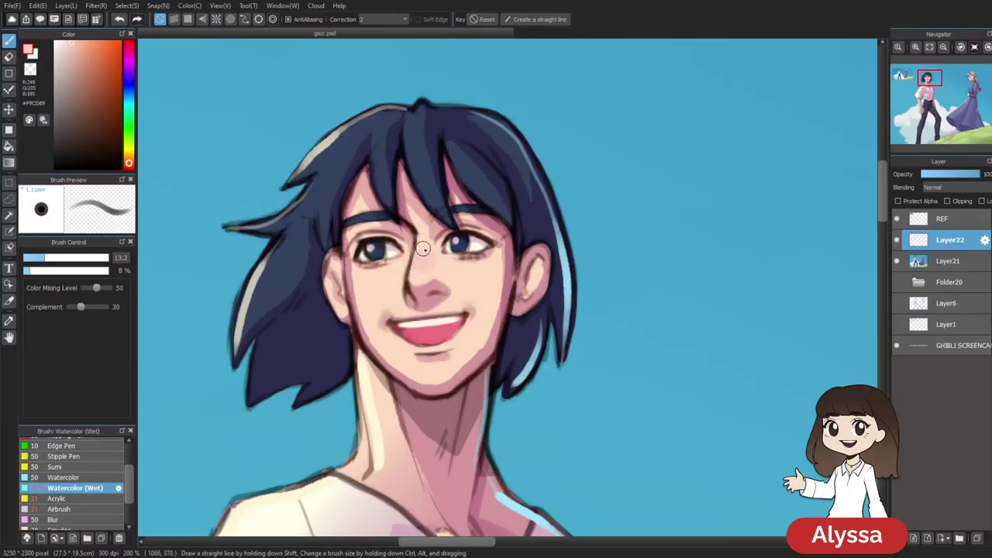
{"action": "left_click", "coordinate": [475, 285], "text": "alt"}
{"action": "left_click_drag", "start_coordinate": [442, 260], "coordinate": [438, 261]}
{"action": "left_click", "coordinate": [483, 272], "text": "alt"}
{"action": "left_click", "coordinate": [483, 270], "text": "alt"}
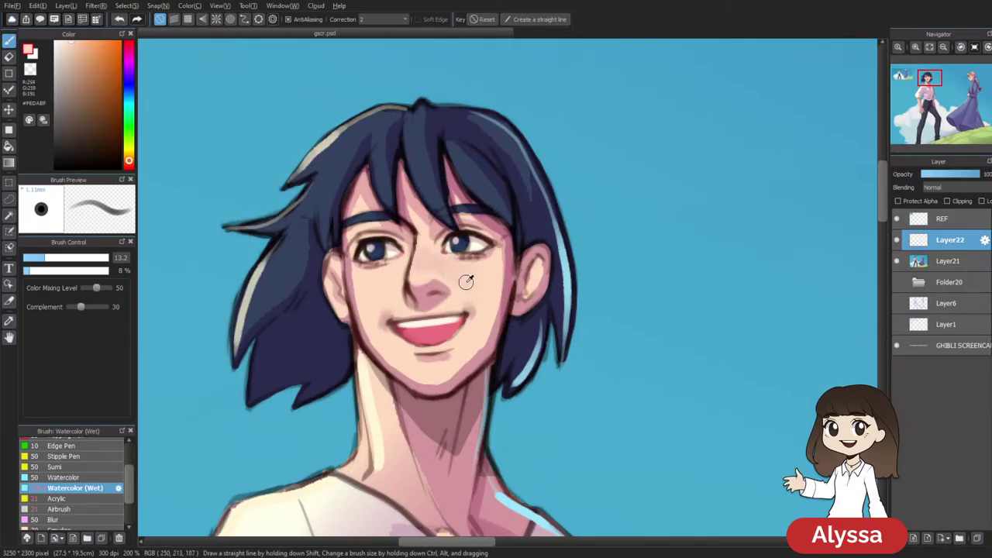
{"action": "left_click", "coordinate": [430, 257], "text": "alt"}
{"action": "left_click", "coordinate": [428, 238], "text": "alt"}
{"action": "left_click_drag", "start_coordinate": [435, 275], "coordinate": [422, 220]}
{"action": "left_click", "coordinate": [406, 222], "text": "alt"}
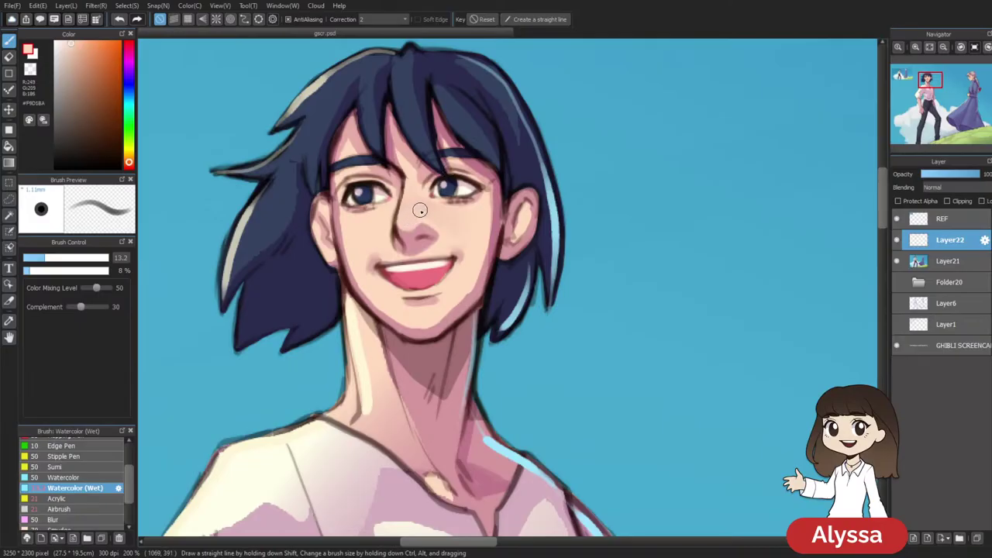
Touch up the shading around the nose tip with sampled skin tones and a size 6.2 brush, undoing the last stroke
{"action": "left_click", "coordinate": [425, 227], "text": "alt"}
{"action": "left_click_drag", "start_coordinate": [458, 187], "coordinate": [428, 195]}
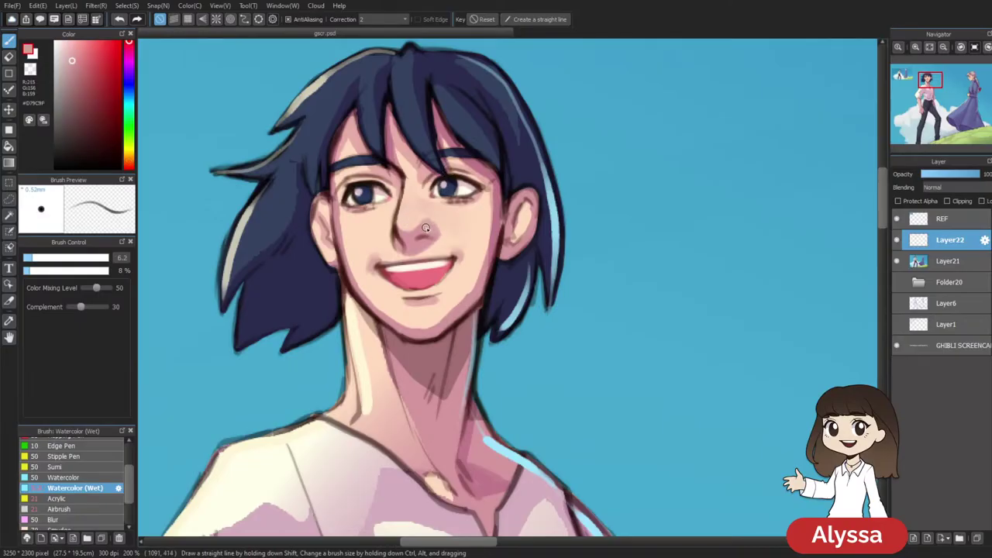
{"action": "left_click", "coordinate": [414, 222], "text": "alt"}
{"action": "left_click", "coordinate": [432, 223], "text": "alt"}
{"action": "left_click", "coordinate": [406, 226], "text": "alt"}
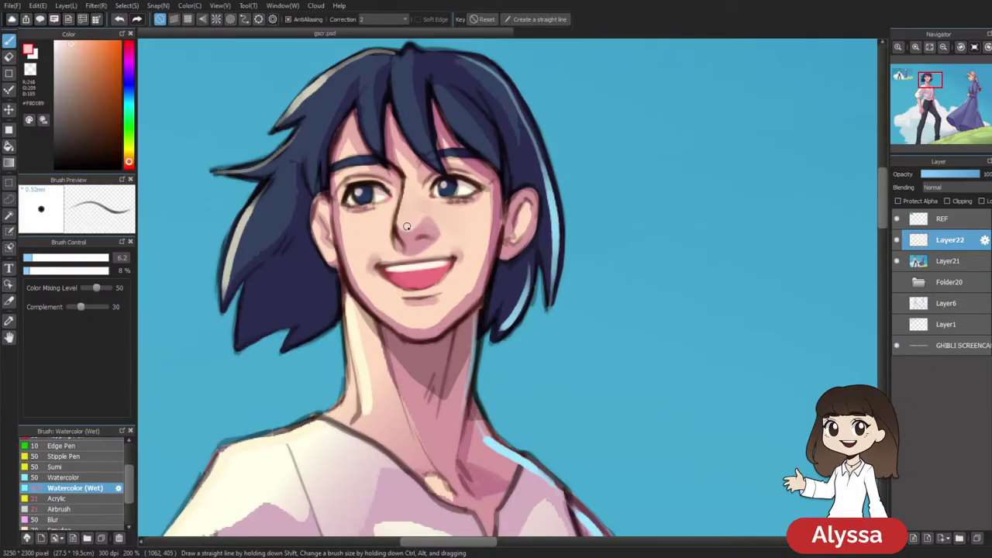
{"action": "key", "text": "ctrl+z"}
Refine the skin beside the nose and inner eye corner with sampled peach and muted pink tones
{"action": "left_click_drag", "start_coordinate": [619, 183], "coordinate": [635, 160]}
{"action": "left_click", "coordinate": [452, 194], "text": "alt"}
{"action": "left_click_drag", "start_coordinate": [544, 187], "coordinate": [568, 224]}
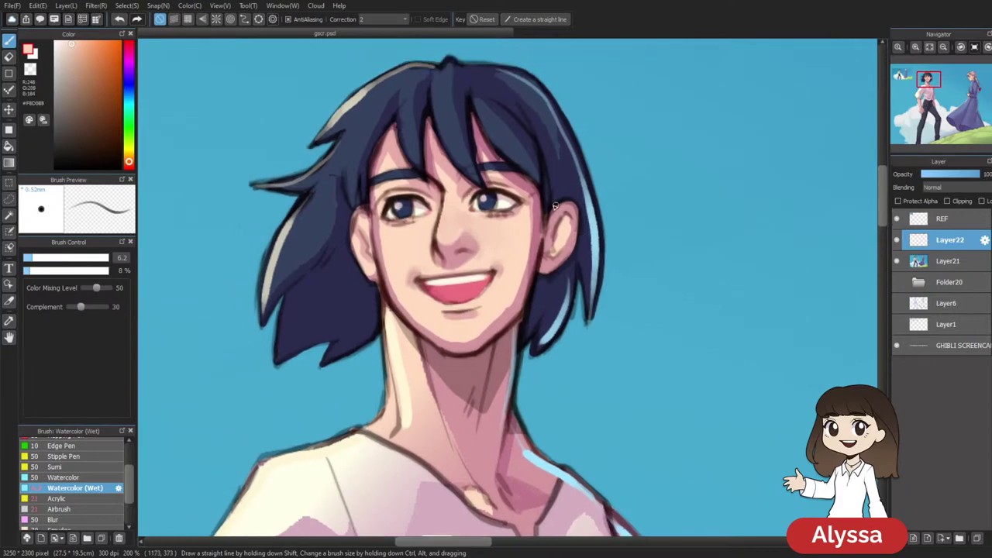
{"action": "left_click", "coordinate": [469, 218], "text": "alt"}
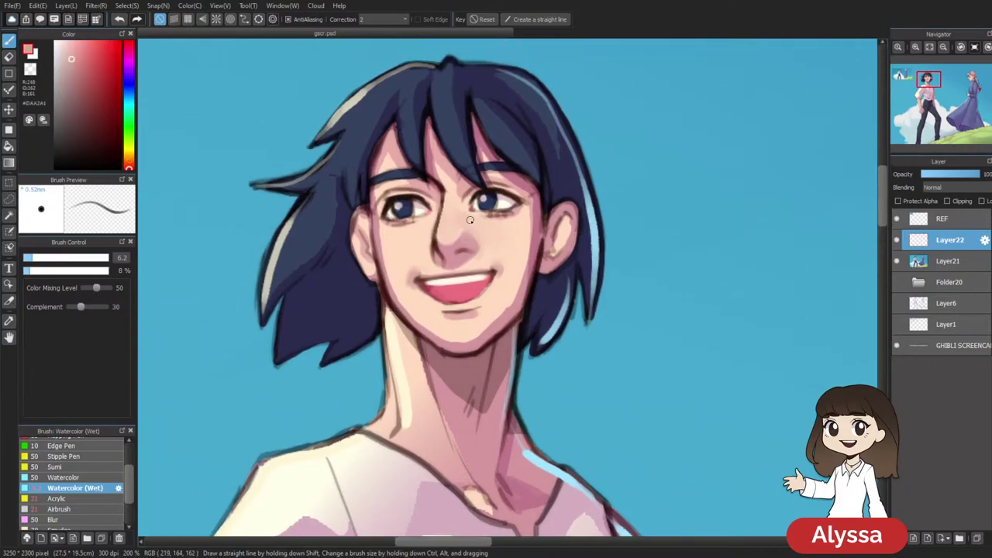
{"action": "left_click", "coordinate": [429, 226], "text": "alt"}
{"action": "left_click", "coordinate": [411, 244], "text": "alt"}
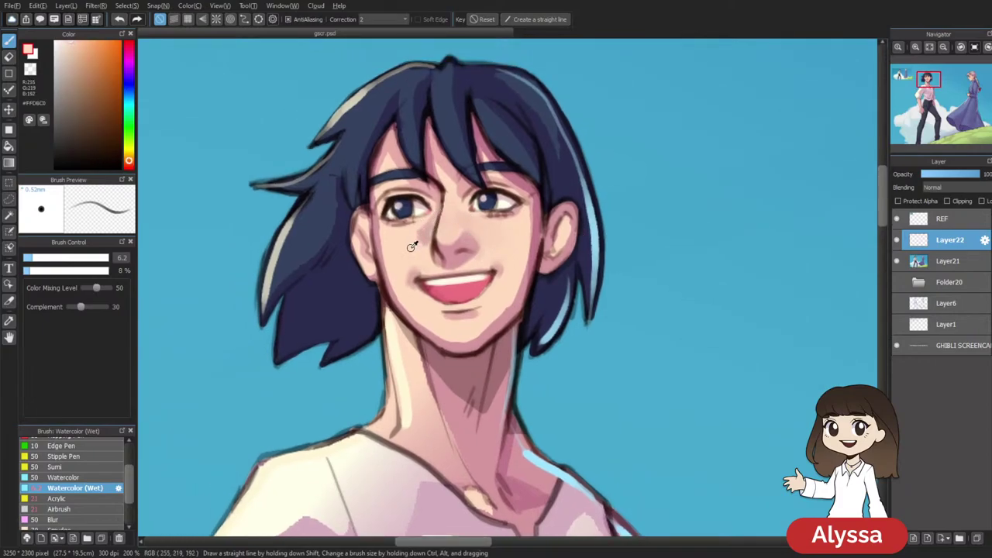
{"action": "left_click", "coordinate": [173, 20]}
{"action": "left_click_drag", "start_coordinate": [507, 287], "coordinate": [420, 283]}
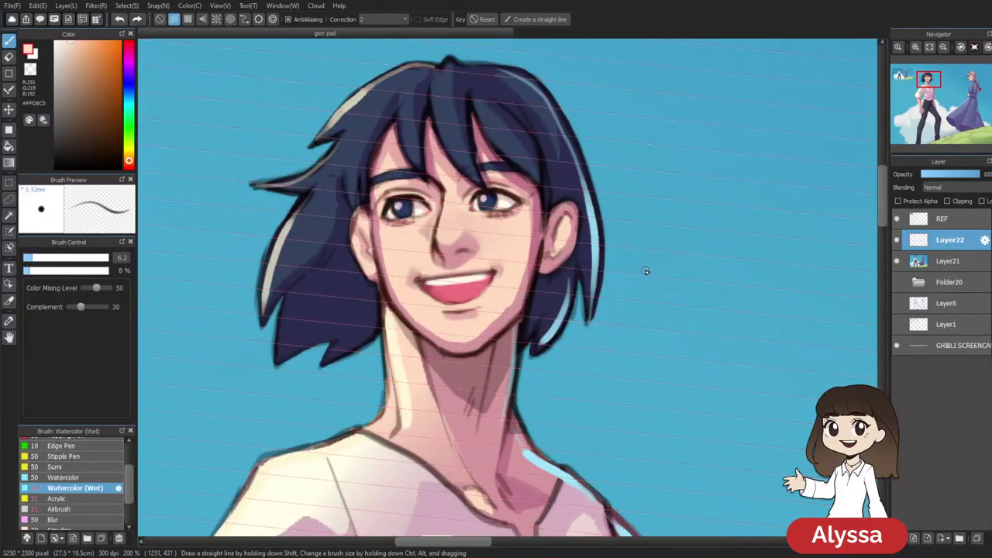
{"action": "left_click_drag", "start_coordinate": [668, 232], "coordinate": [592, 314]}
{"action": "left_click", "coordinate": [160, 19]}
Soften the cheek shading between the nose and the eye with sampled skin tones and a size 14.5 brush
{"action": "left_click_drag", "start_coordinate": [534, 251], "coordinate": [599, 192]}
{"action": "left_click_drag", "start_coordinate": [440, 267], "coordinate": [470, 265]}
{"action": "left_click", "coordinate": [413, 250], "text": "alt"}
{"action": "left_click", "coordinate": [419, 250], "text": "alt"}
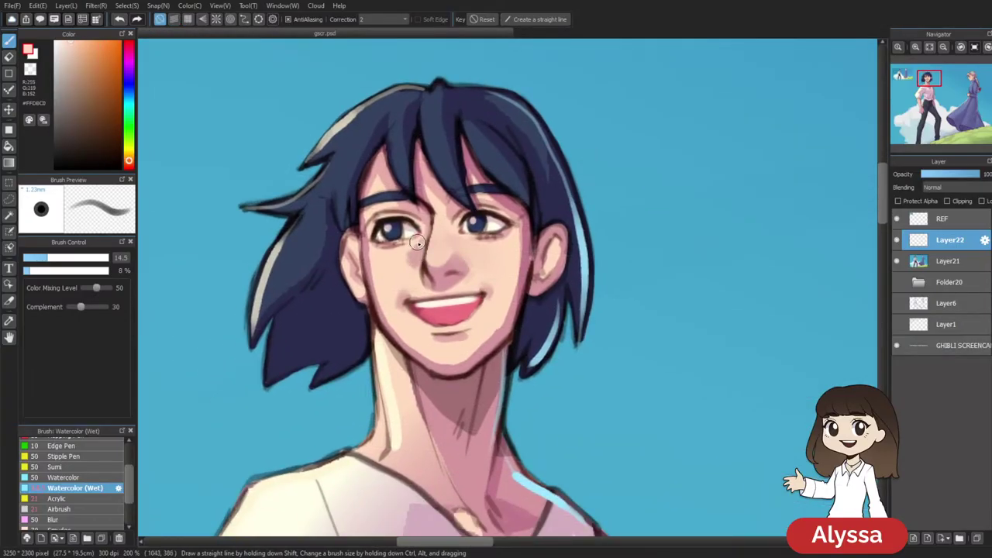
{"action": "left_click", "coordinate": [411, 257], "text": "alt"}
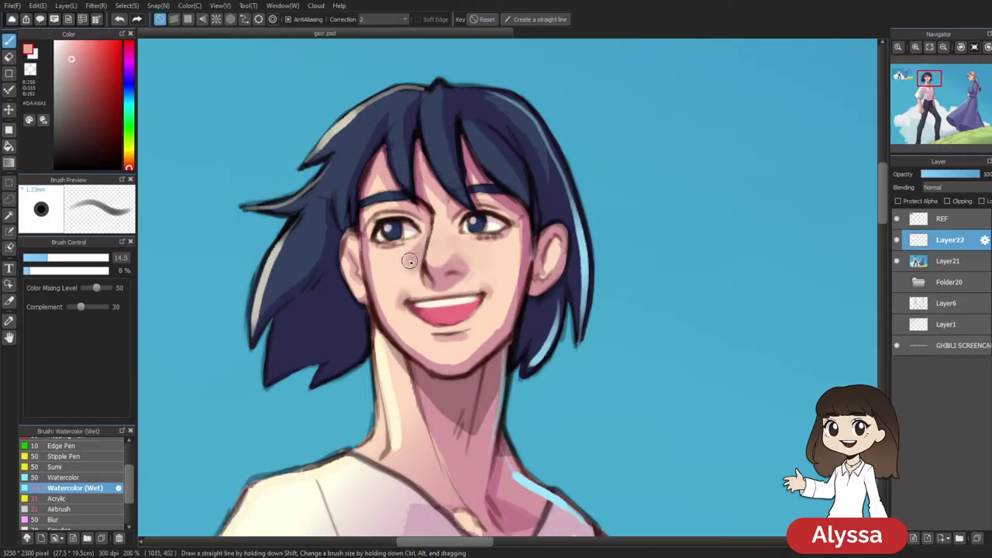
{"action": "left_click", "coordinate": [396, 262], "text": "alt"}
{"action": "mouse_move", "coordinate": [393, 267]}
{"action": "left_mouse_down"}
{"action": "mouse_move", "coordinate": [406, 258]}
{"action": "mouse_move", "coordinate": [409, 268]}
{"action": "mouse_move", "coordinate": [426, 245]}
{"action": "left_mouse_up"}
{"action": "left_click", "coordinate": [392, 255], "text": "alt"}
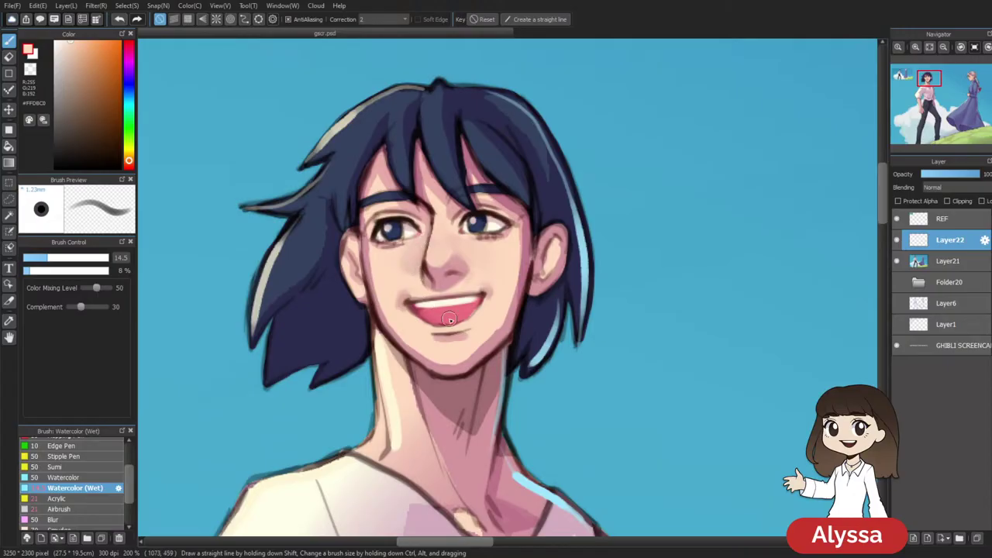
Hide the REF reference layer and merge Layer22 down into Layer21
{"action": "scroll", "coordinate": [449, 319], "scroll_direction": "down", "scroll_amount": 4}
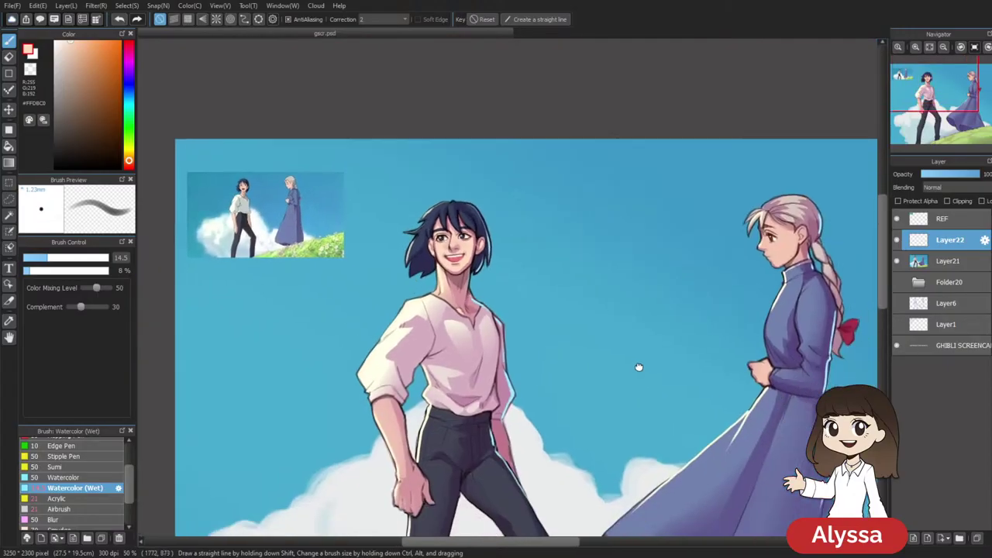
{"action": "scroll", "coordinate": [644, 379], "scroll_direction": "up", "scroll_amount": 1}
{"action": "left_click_drag", "start_coordinate": [595, 194], "coordinate": [540, 240]}
{"action": "scroll", "coordinate": [547, 194], "scroll_direction": "down", "scroll_amount": 1}
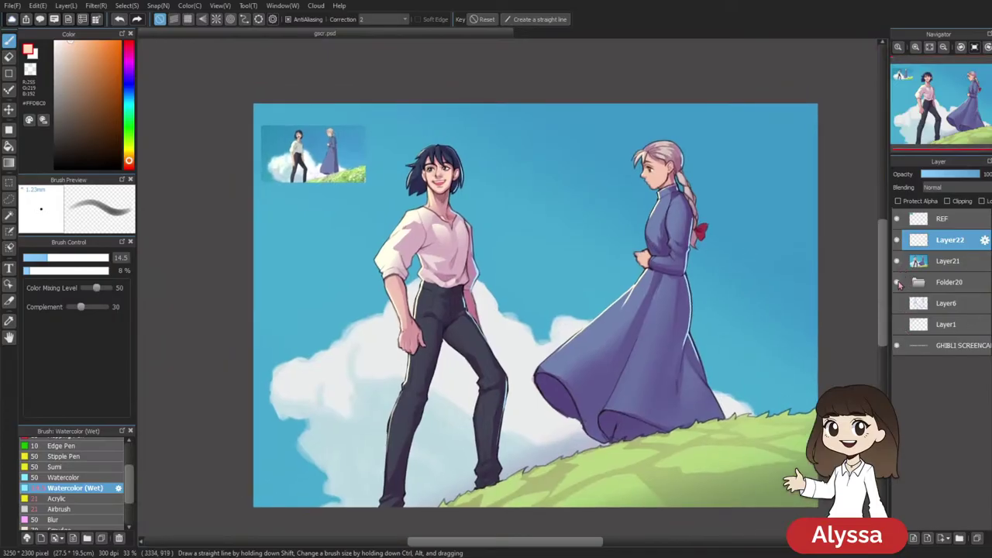
{"action": "left_click", "coordinate": [897, 219]}
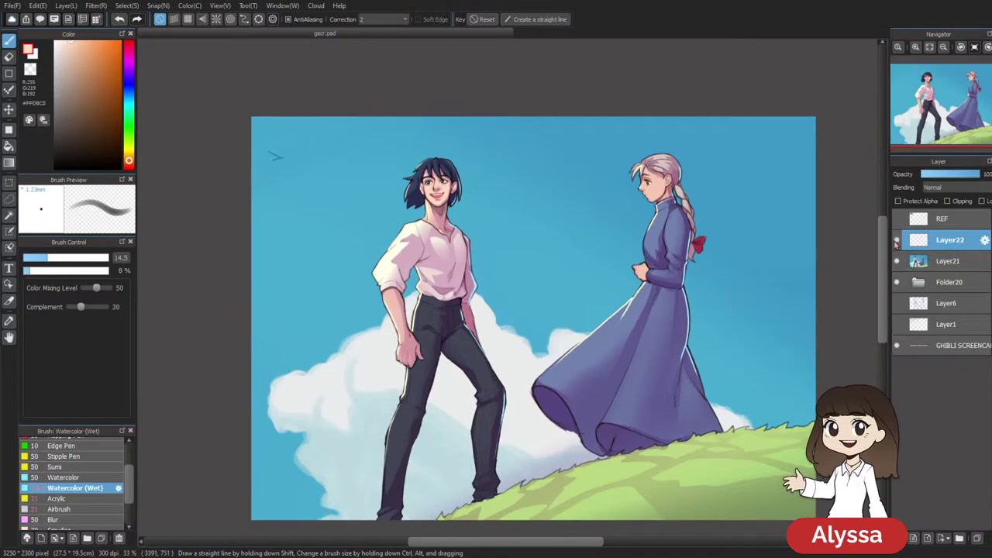
{"action": "key", "text": "ctrl+e"}
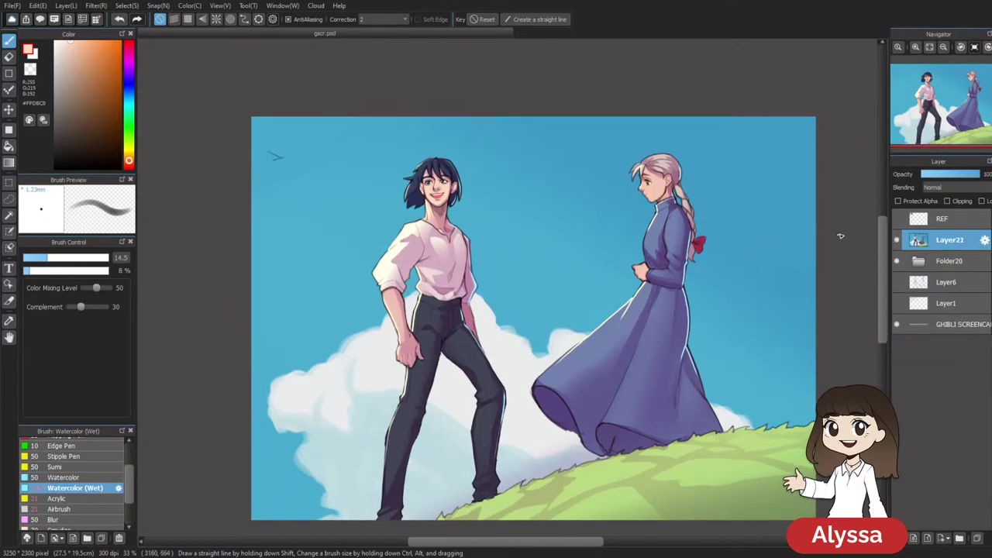
Compare the painting with and without the merged Layer21 by toggling that layer's visibility
{"action": "key", "text": "ctrl+plus"}
{"action": "key", "text": "ctrl+plus"}
{"action": "left_click_drag", "start_coordinate": [555, 230], "coordinate": [566, 286]}
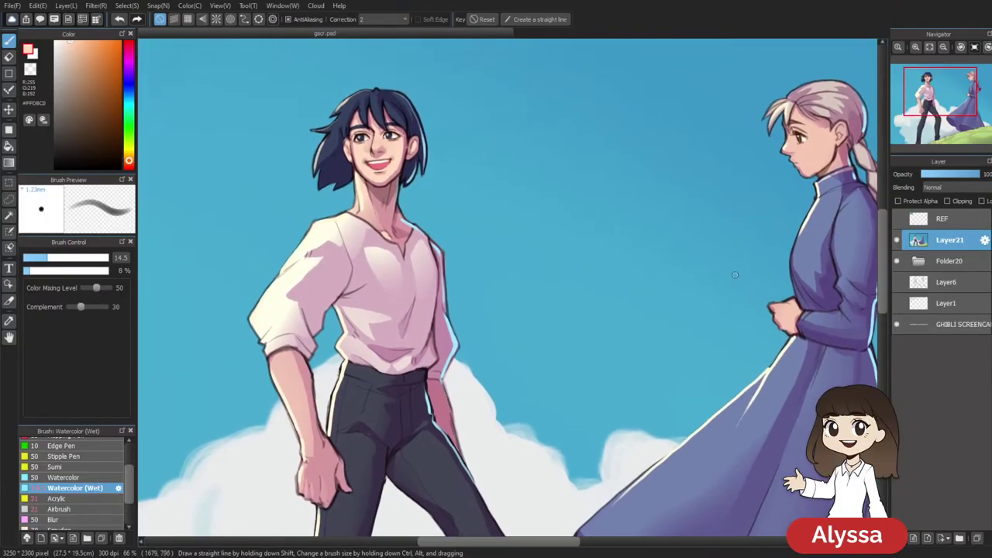
{"action": "left_click", "coordinate": [897, 241]}
{"action": "left_click", "coordinate": [897, 242]}
{"action": "left_click", "coordinate": [896, 243]}
{"action": "left_click", "coordinate": [897, 243]}
{"action": "key", "text": "ctrl+minus"}
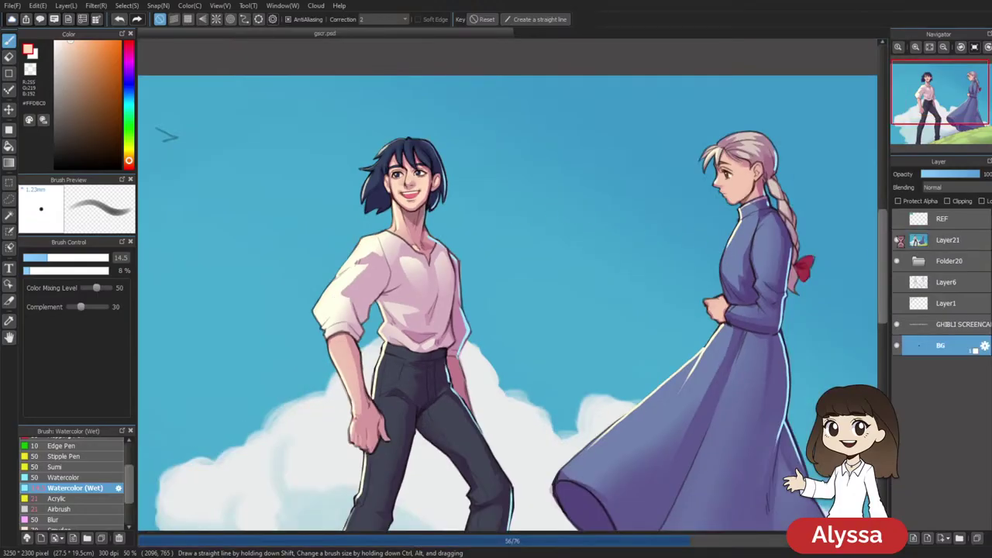
{"action": "left_click_drag", "start_coordinate": [507, 440], "coordinate": [725, 456]}
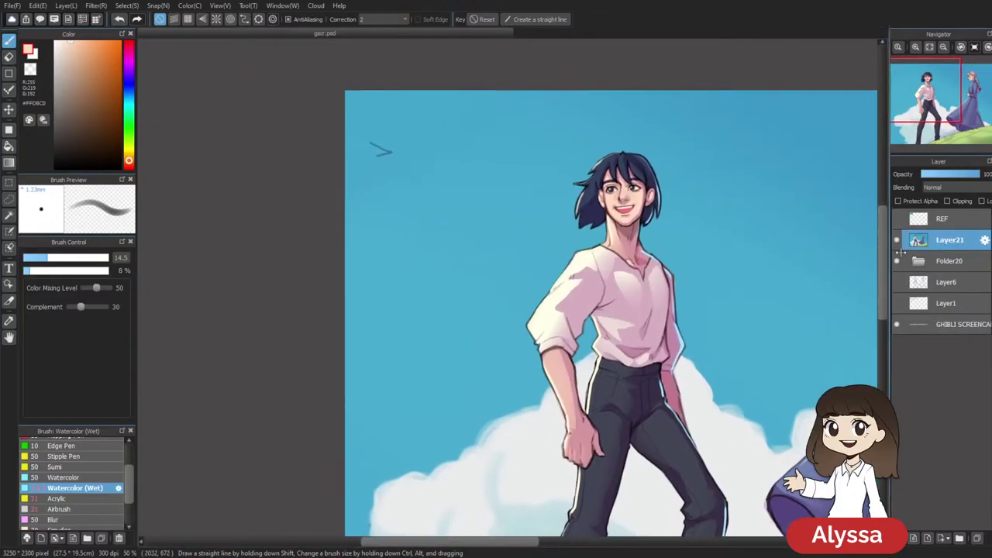
{"action": "left_click", "coordinate": [898, 241]}
{"action": "left_click", "coordinate": [899, 242]}
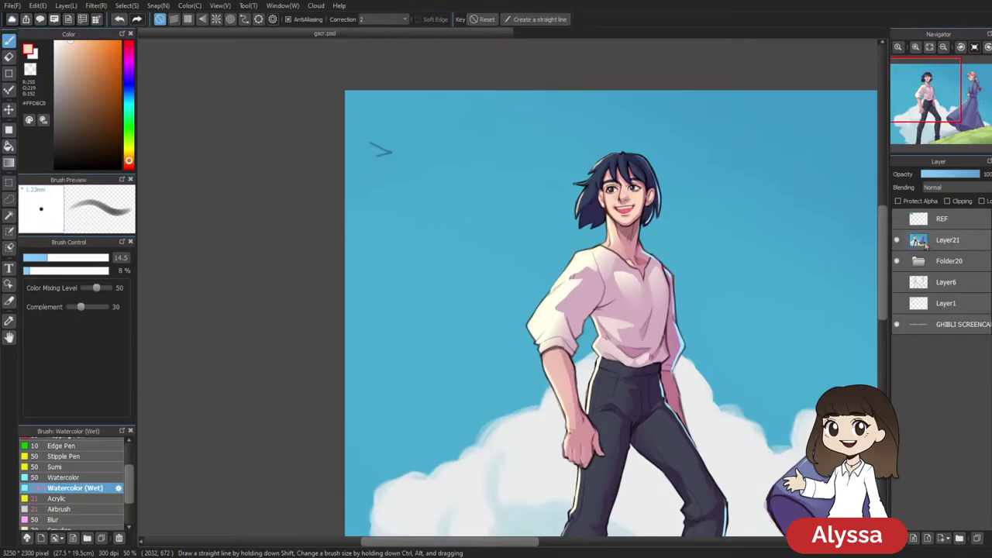
Paint over the stray dark mark in the sky on Layer21 with sampled blue, using a size 296 brush at 100% opacity
{"action": "left_click", "coordinate": [413, 176], "text": "alt"}
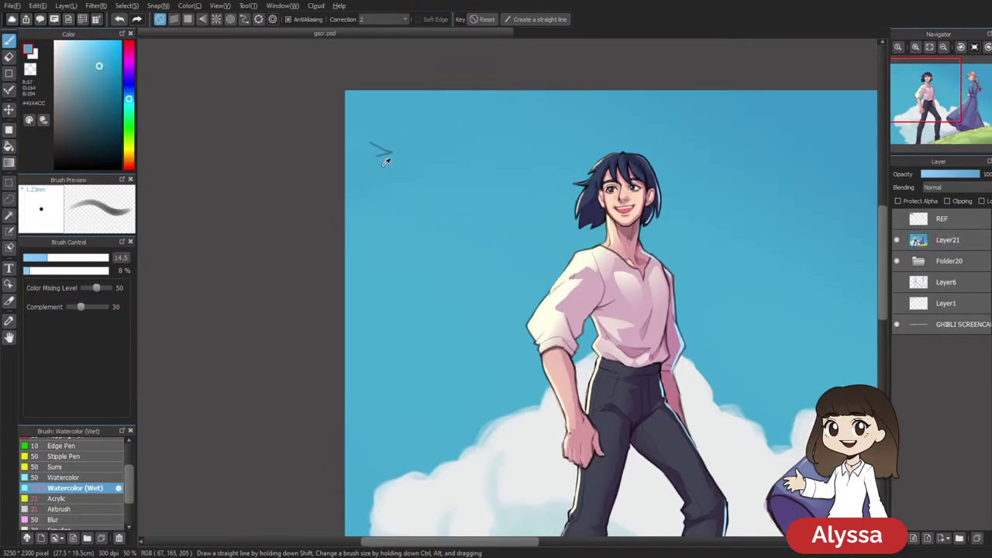
{"action": "left_click_drag", "start_coordinate": [389, 157], "coordinate": [460, 173]}
{"action": "left_click", "coordinate": [107, 270]}
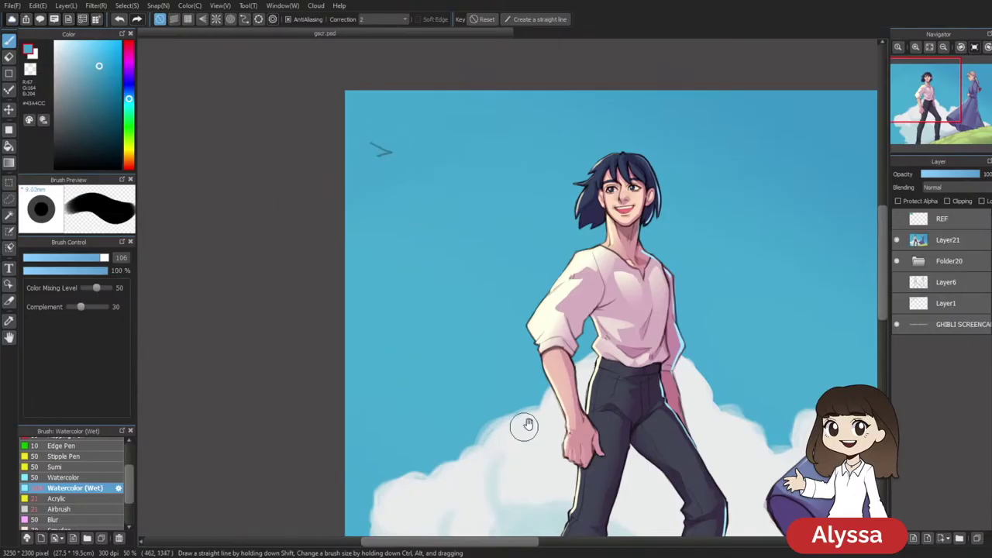
{"action": "left_click_drag", "start_coordinate": [500, 437], "coordinate": [460, 475]}
{"action": "left_click_drag", "start_coordinate": [286, 203], "coordinate": [329, 186]}
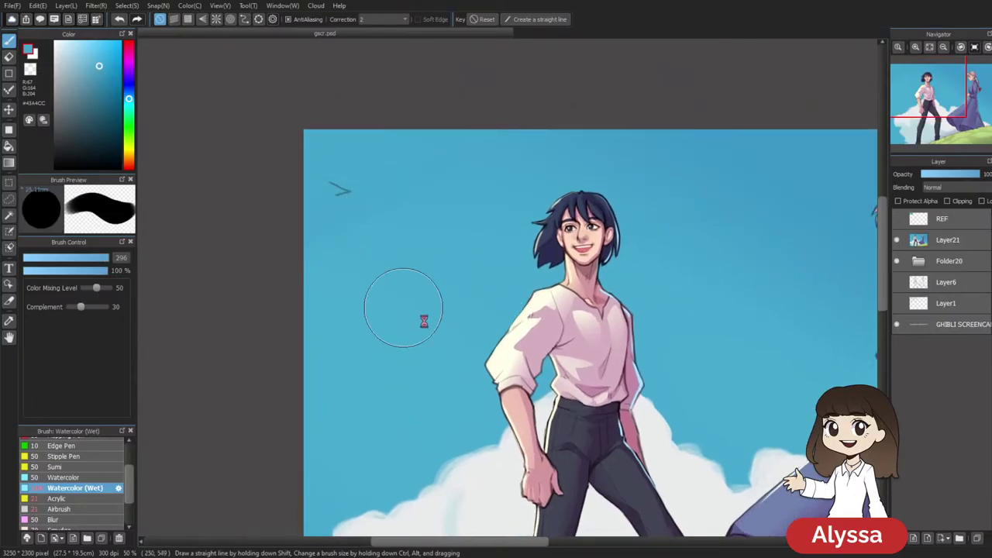
{"action": "left_click_drag", "start_coordinate": [410, 312], "coordinate": [389, 329]}
{"action": "left_click", "coordinate": [948, 241]}
{"action": "left_click_drag", "start_coordinate": [328, 206], "coordinate": [343, 219]}
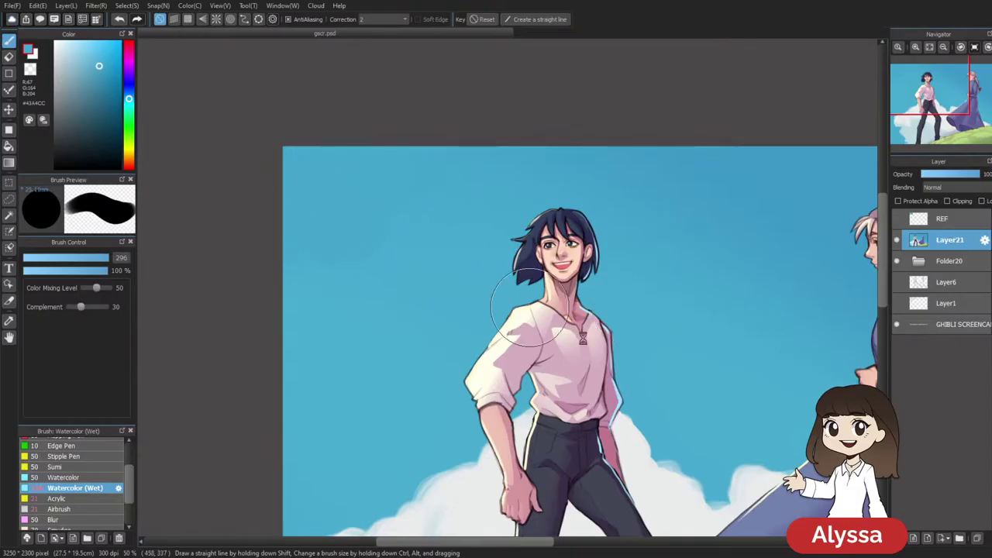
Blend the repainted corner of the sky with a freshly sampled sky blue
{"action": "left_click_drag", "start_coordinate": [528, 307], "coordinate": [472, 279]}
{"action": "right_click", "coordinate": [310, 179]}
{"action": "left_click_drag", "start_coordinate": [259, 172], "coordinate": [274, 168]}
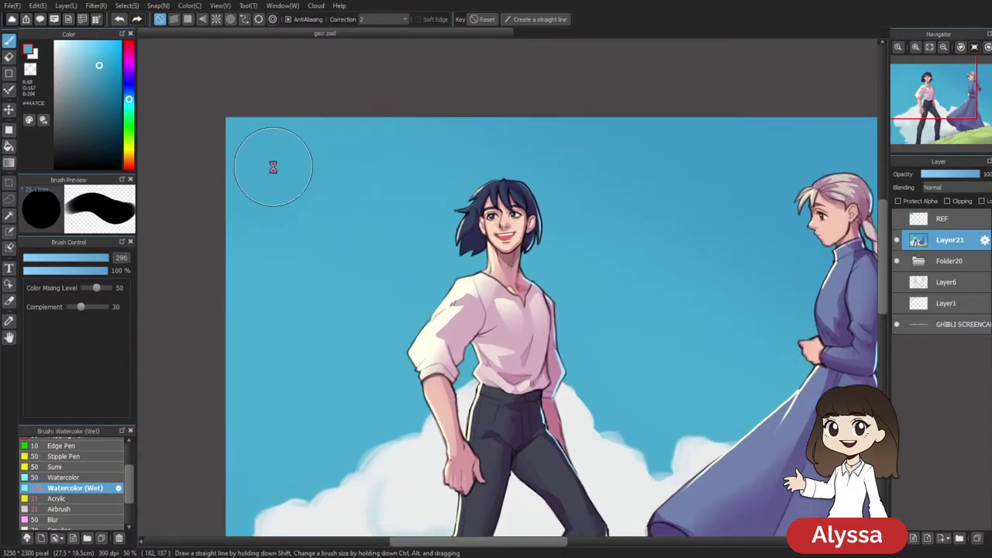
{"action": "key", "text": "ctrl+minus"}
{"action": "key", "text": "ctrl+minus"}
{"action": "left_click_drag", "start_coordinate": [513, 326], "coordinate": [466, 326]}
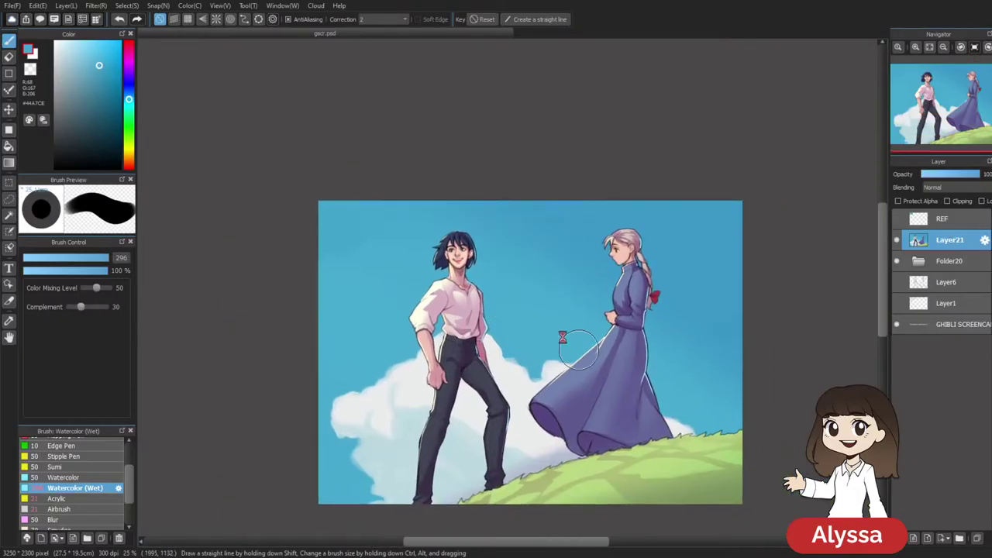
{"action": "left_click_drag", "start_coordinate": [578, 398], "coordinate": [555, 378]}
{"action": "key", "text": "ctrl+plus"}
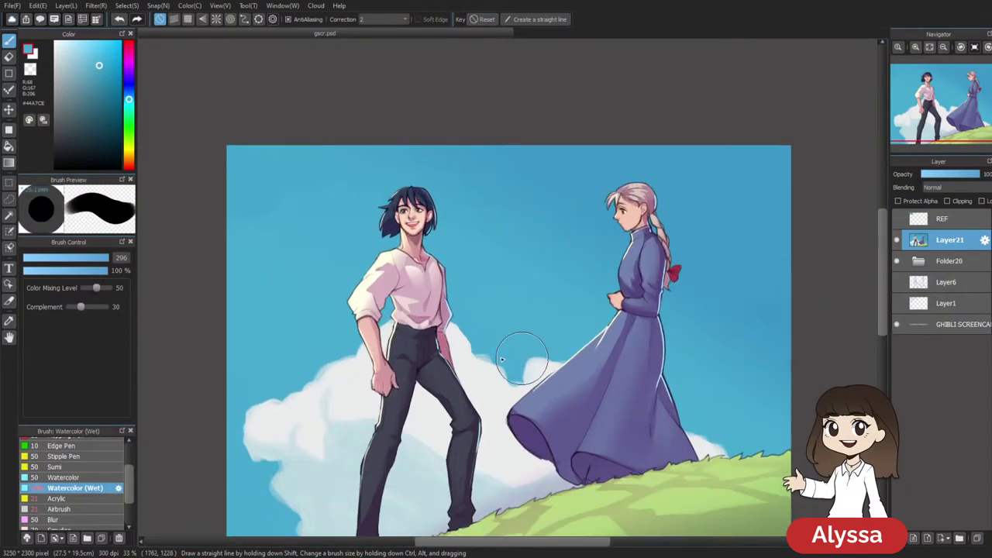